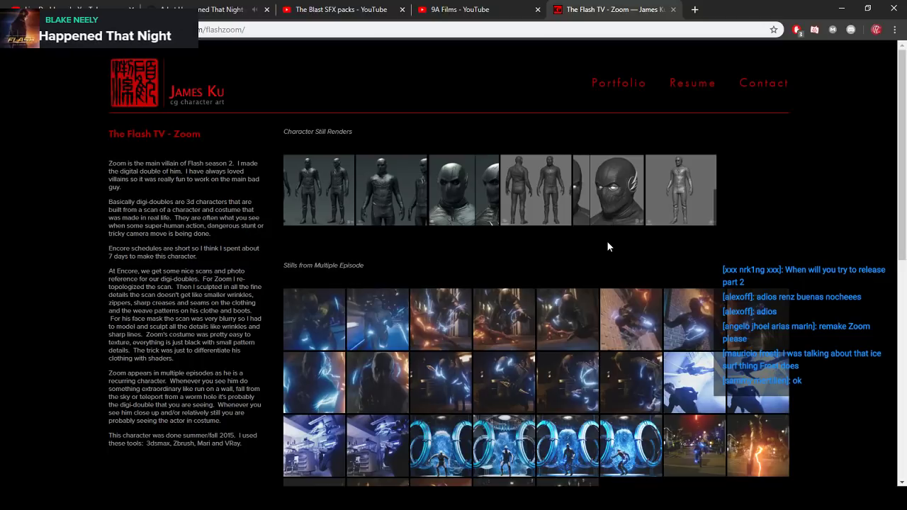
- Look over the Zoom character page's description, still renders, episode stills and clips
scroll(530, 330, down, 2)
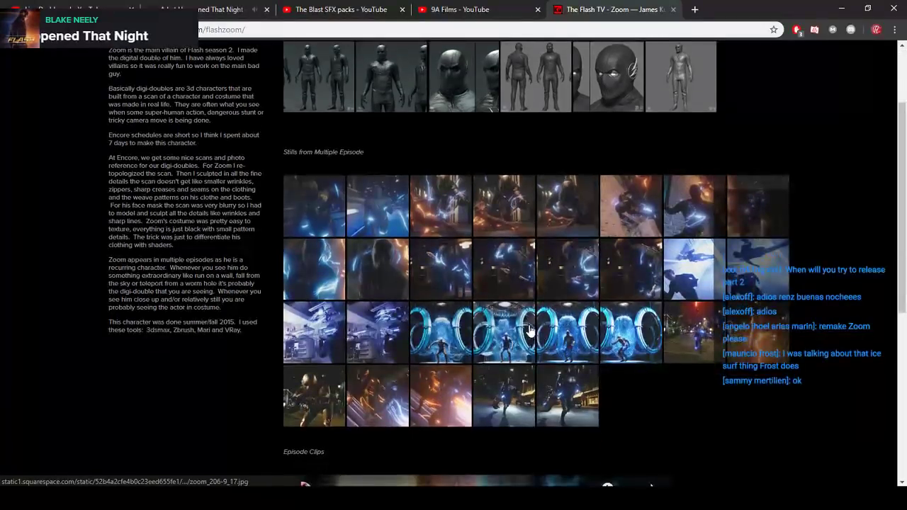
scroll(522, 324, down, 1)
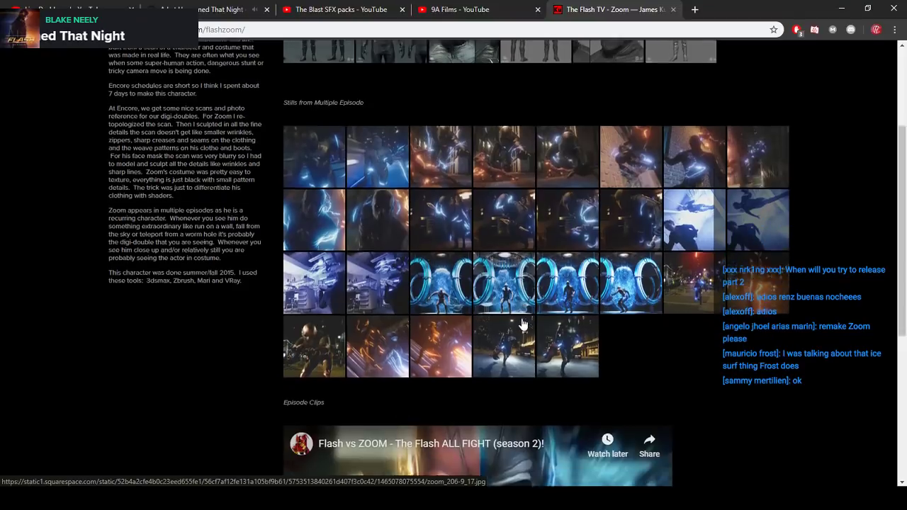
scroll(522, 325, up, 3)
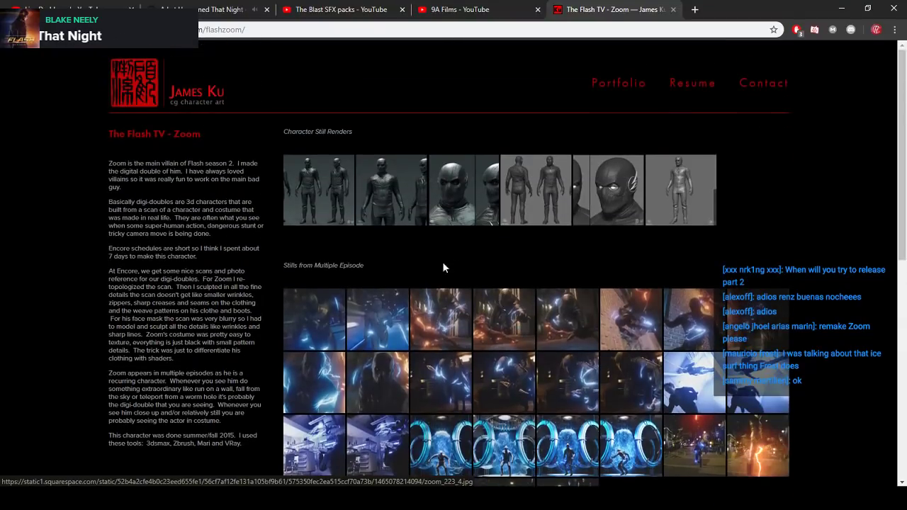
scroll(505, 112, down, 1)
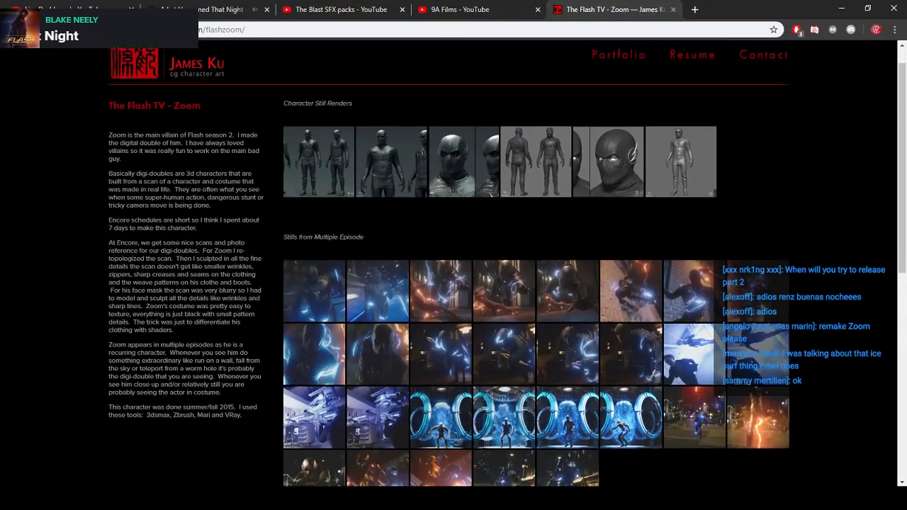
scroll(536, 243, down, 1)
scroll(537, 243, up, 2)
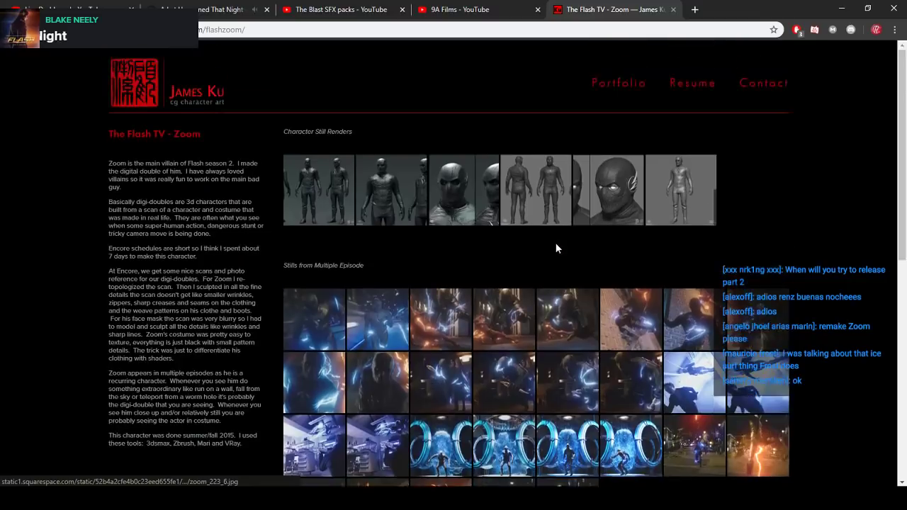
- Open the portfolio overview and browse its film, TV and game project thumbnails
click(619, 94)
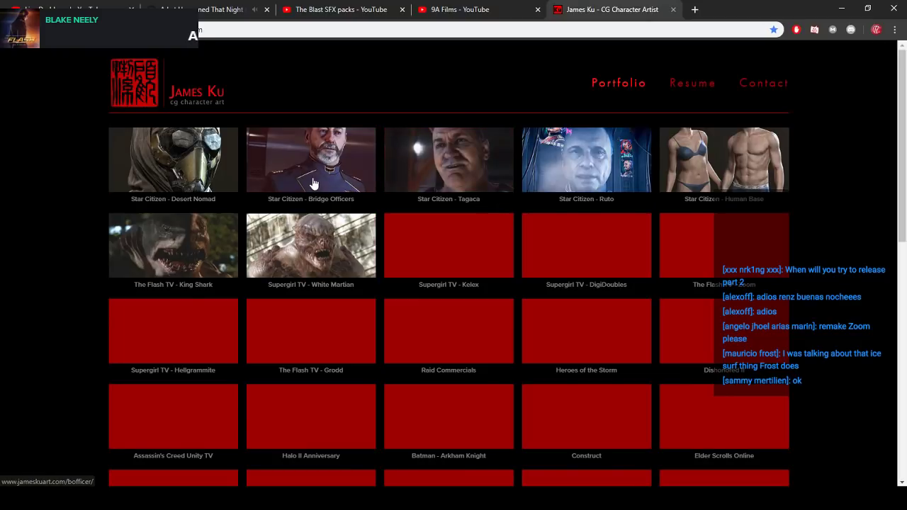
scroll(313, 183, down, 4)
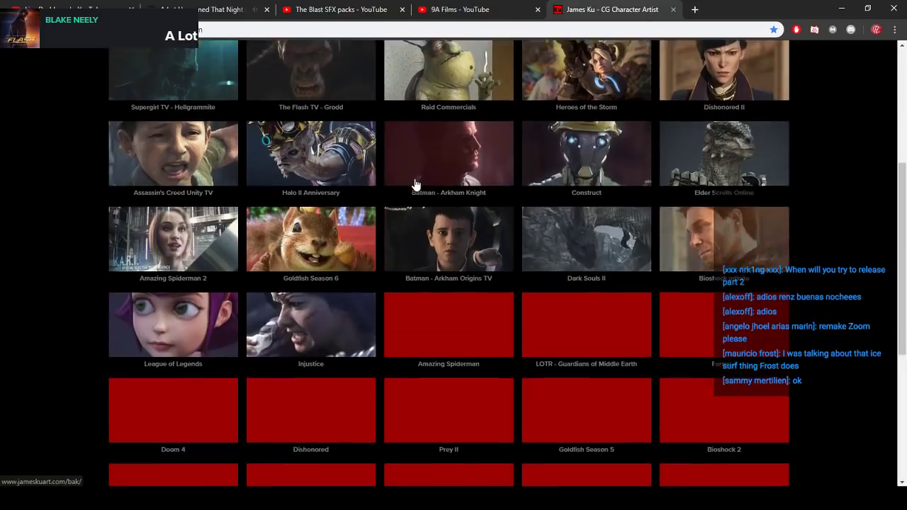
scroll(416, 184, down, 3)
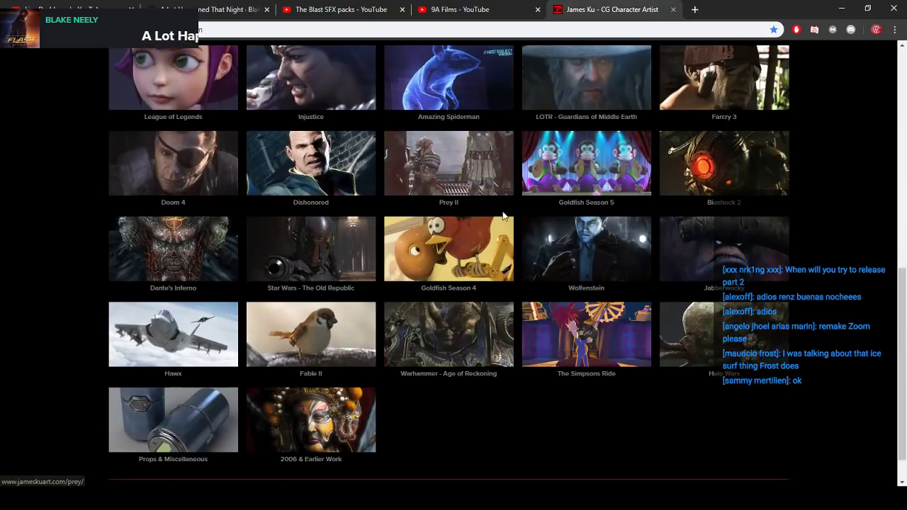
scroll(486, 263, up, 6)
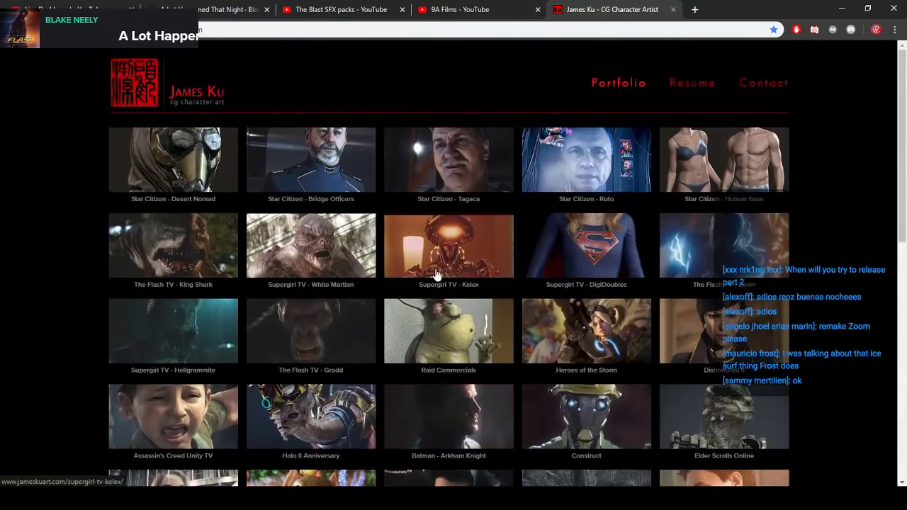
scroll(521, 277, down, 3)
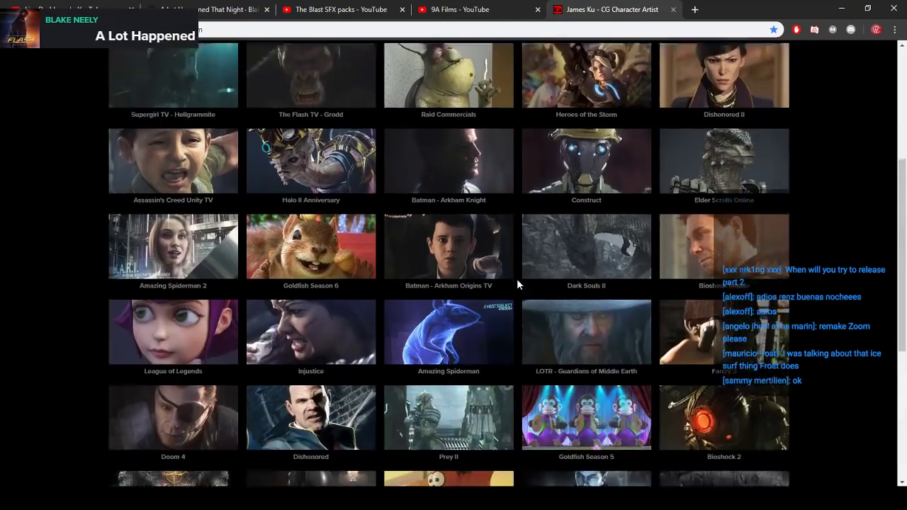
scroll(517, 281, down, 3)
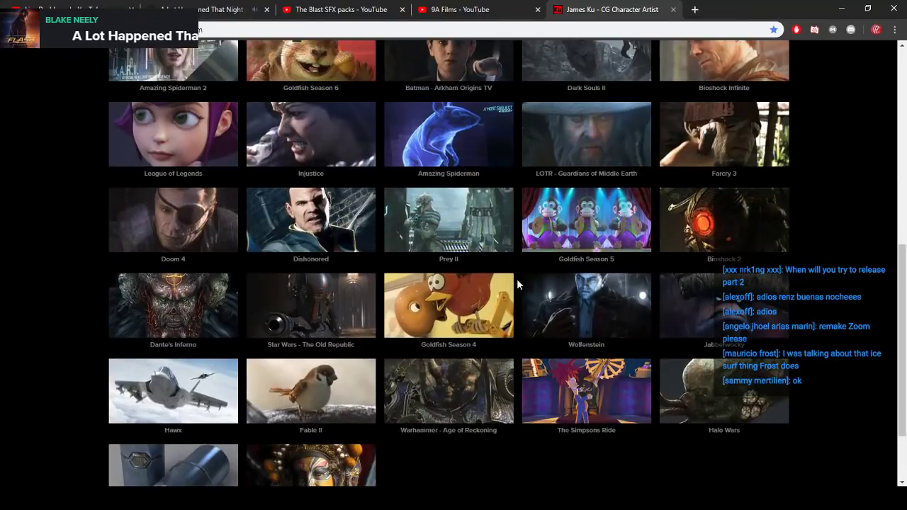
scroll(517, 283, up, 3)
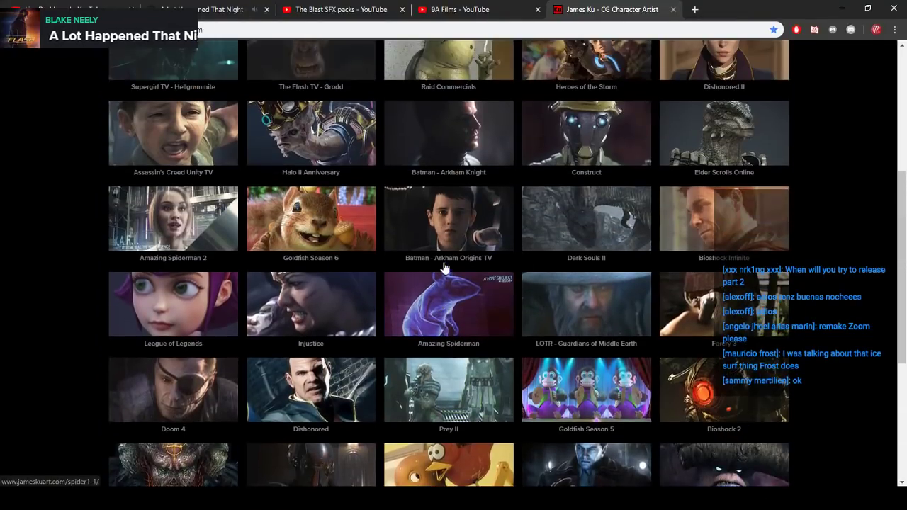
scroll(444, 267, up, 3)
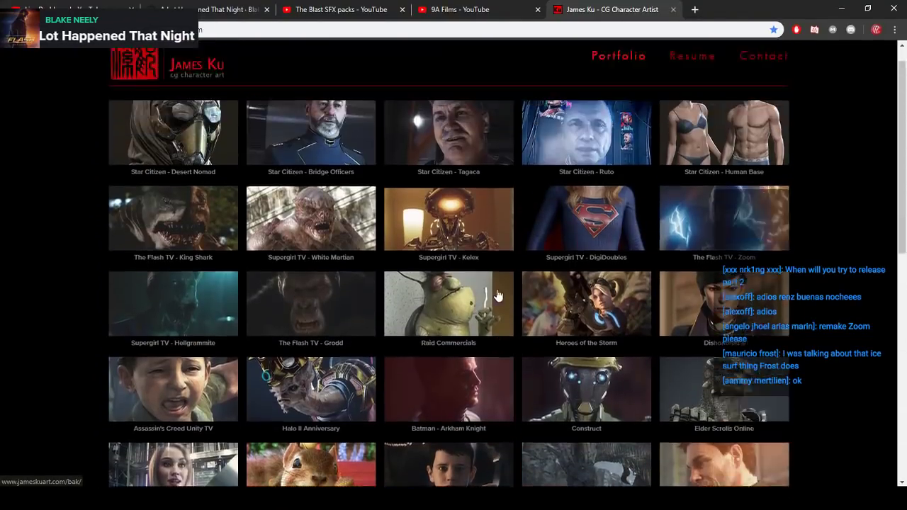
scroll(269, 309, down, 1)
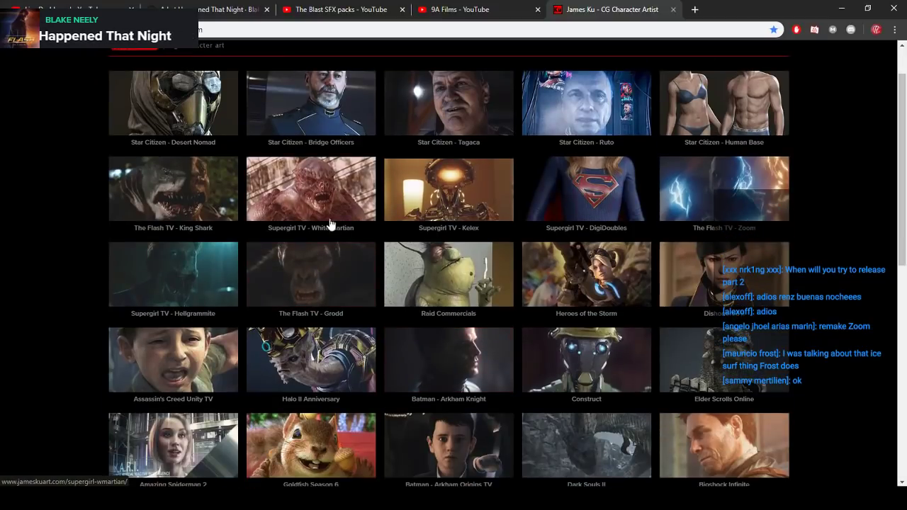
scroll(355, 212, down, 2)
scroll(356, 218, up, 2)
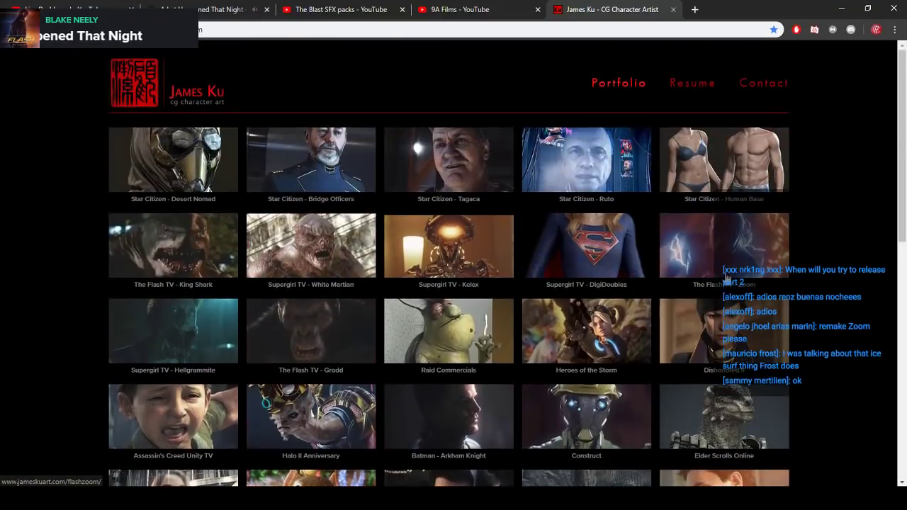
- Open The Flash TV - Zoom project and look over its renders and episode stills
click(702, 245)
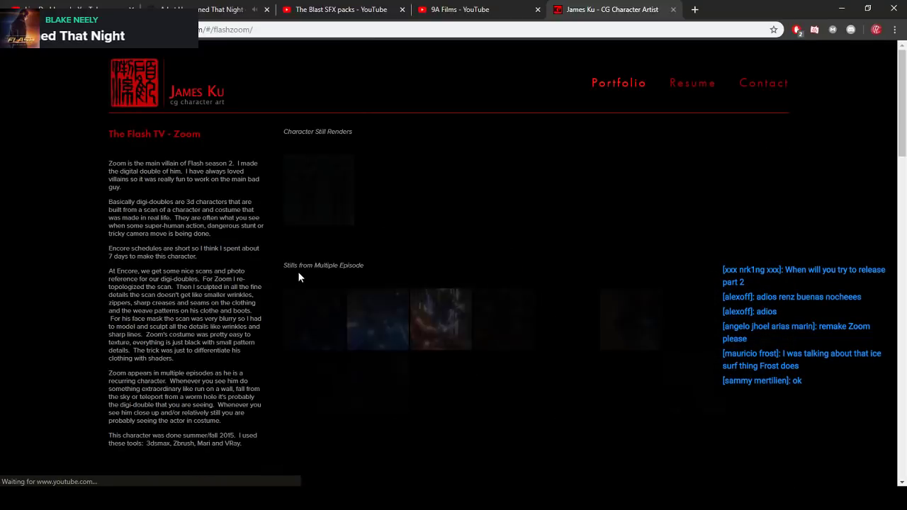
scroll(489, 313, down, 1)
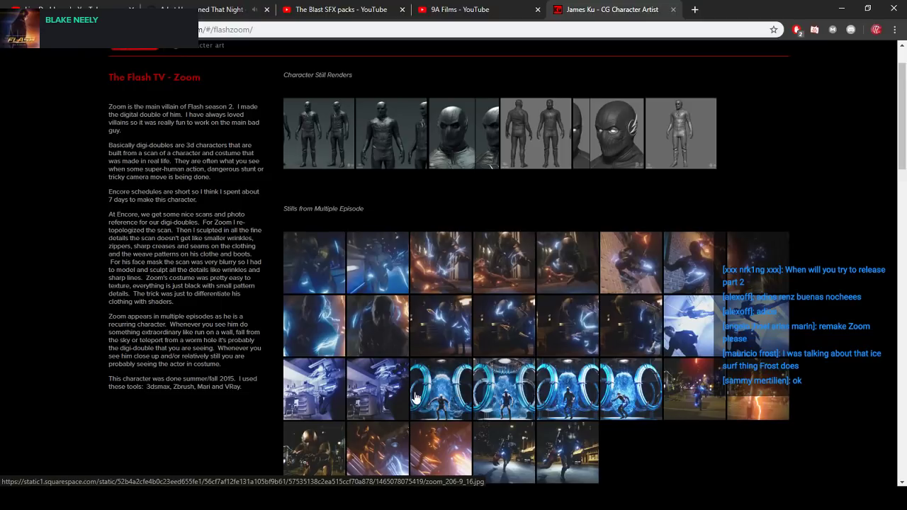
scroll(456, 398, down, 1)
scroll(638, 375, up, 1)
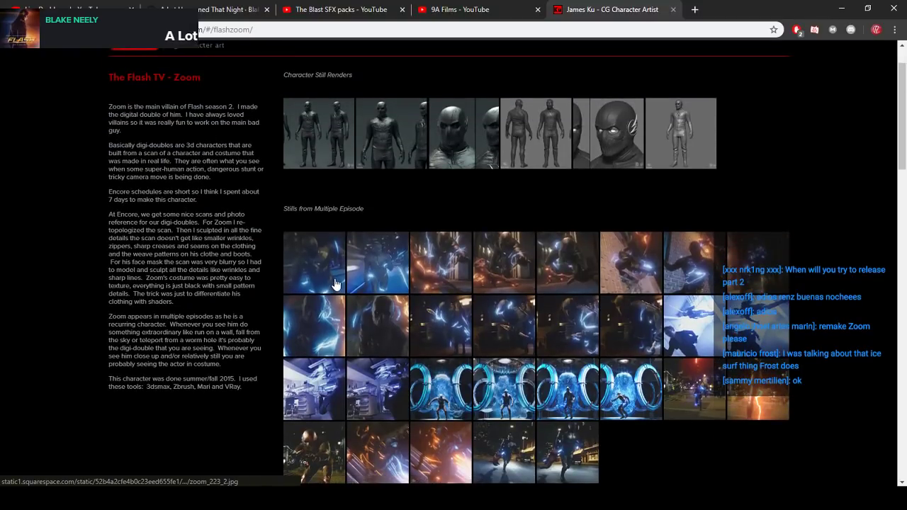
scroll(332, 219, up, 1)
- View the Zoom character still renders at full size, from the first full-body render to the wireframe body, and close the viewer
click(331, 219)
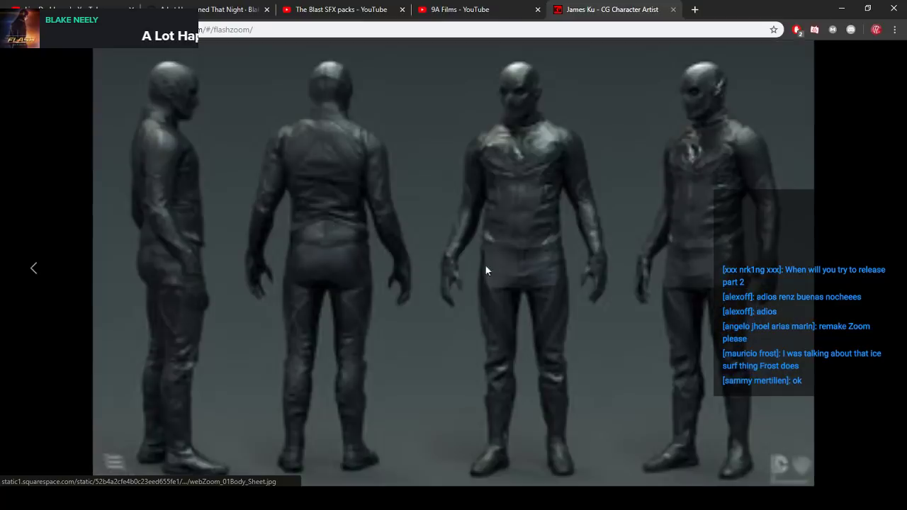
click(880, 271)
click(879, 270)
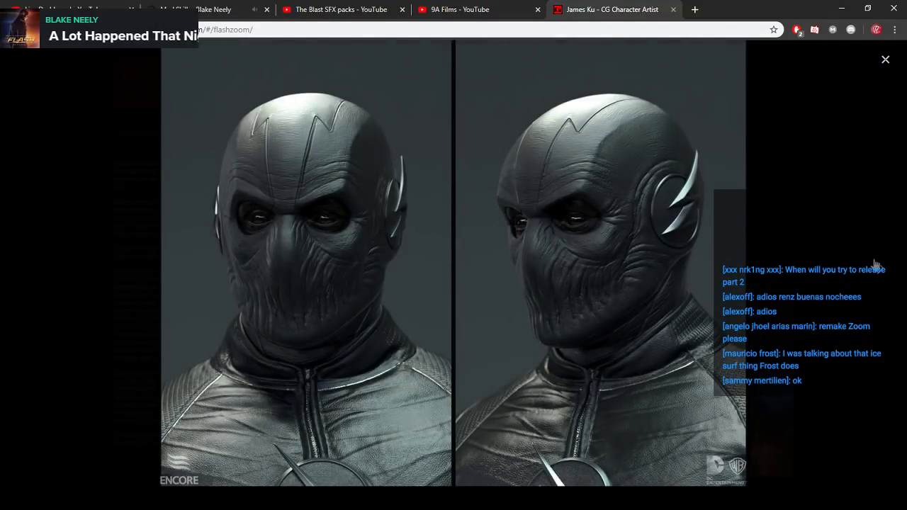
click(877, 267)
click(879, 269)
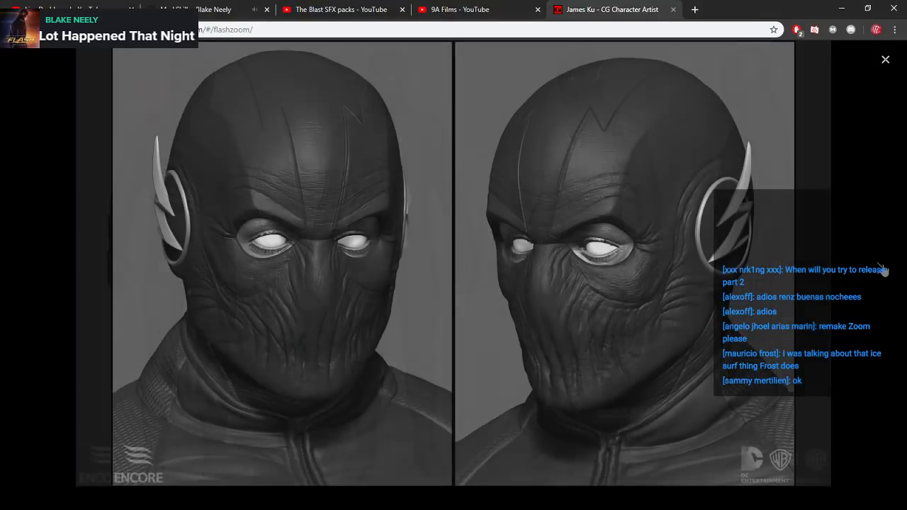
click(881, 269)
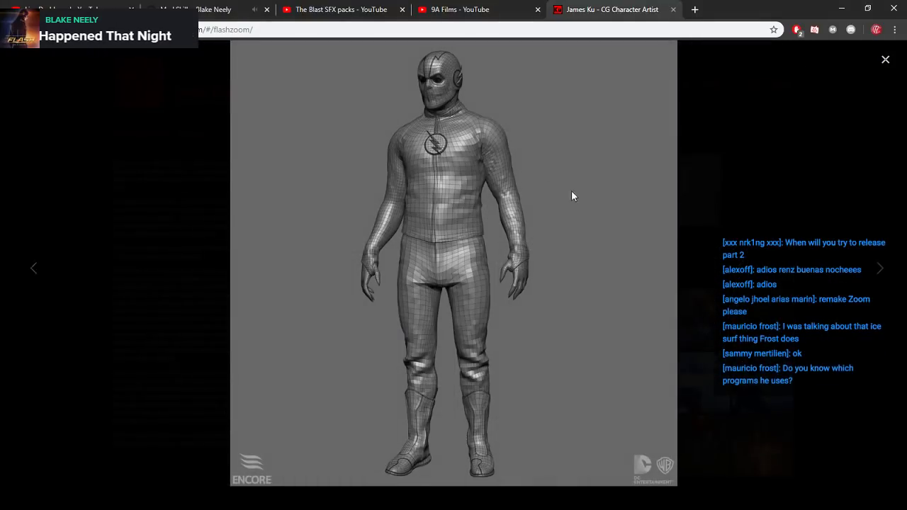
click(885, 61)
- Highlight the software tools "3dsmax, Zbrush, Mari and VRay" at the end of the Zoom description and clear the selection
scroll(571, 232, down, 1)
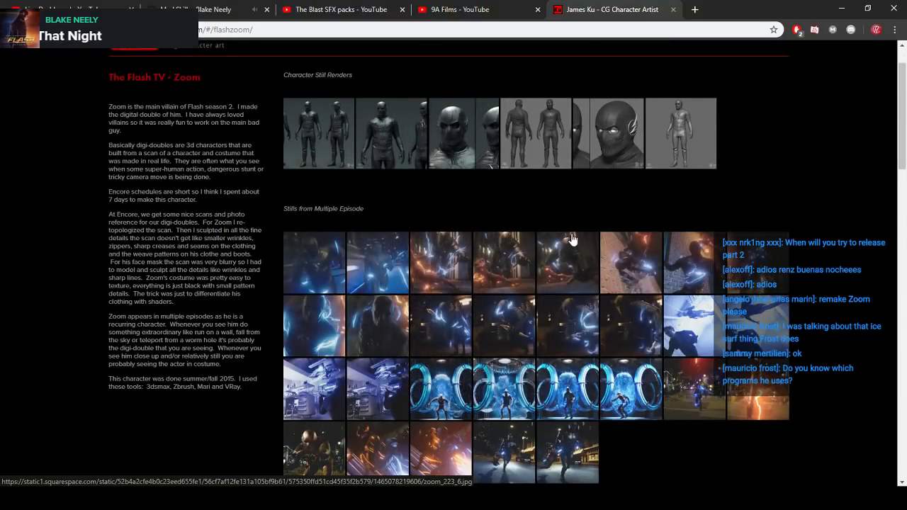
scroll(425, 283, down, 1)
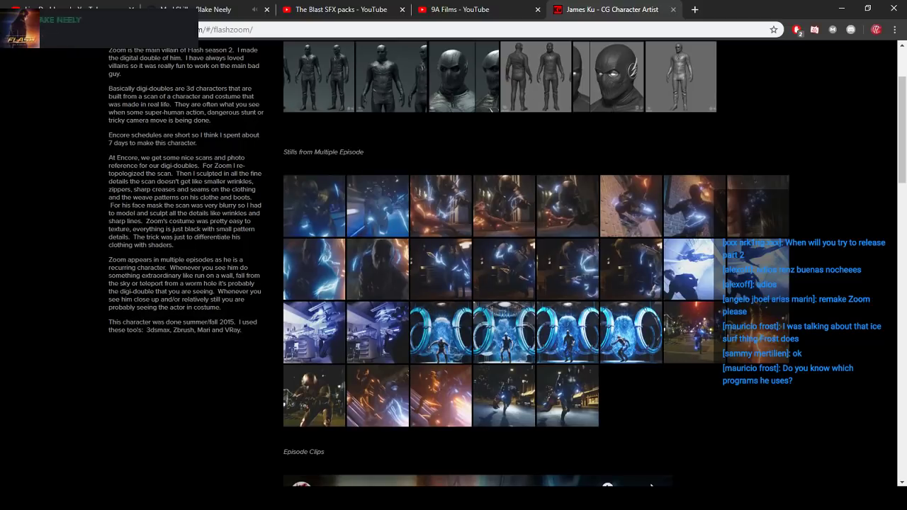
drag(146, 330, 242, 330)
click(226, 330)
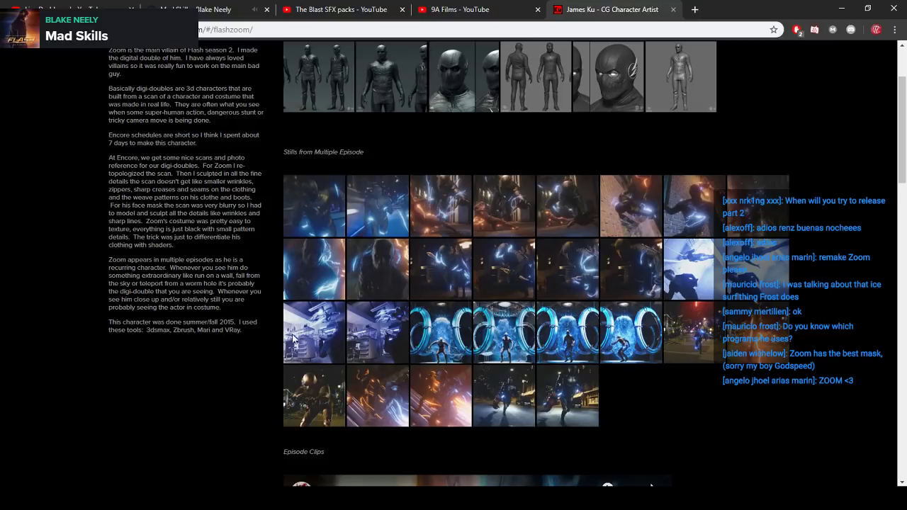
- View two neighbouring blue portal stills from the multiple-episode gallery at full size and close the viewer
scroll(195, 303, up, 1)
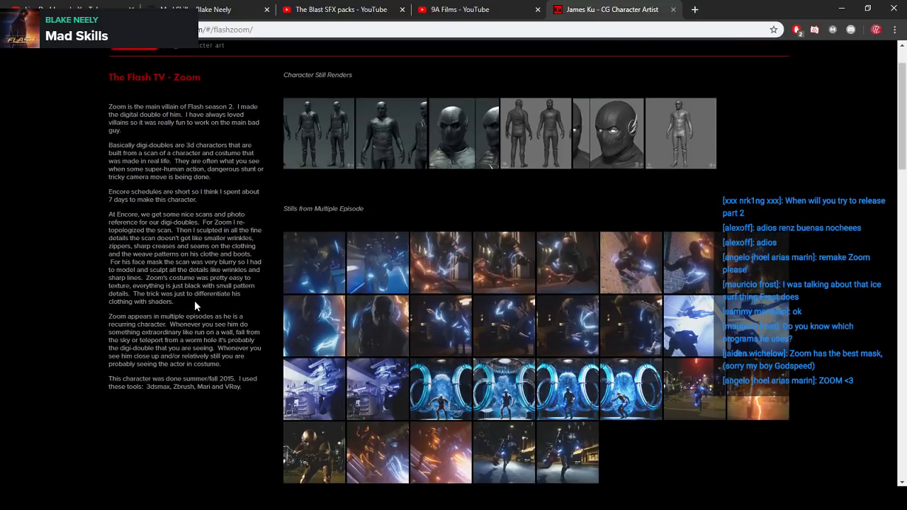
scroll(194, 301, up, 1)
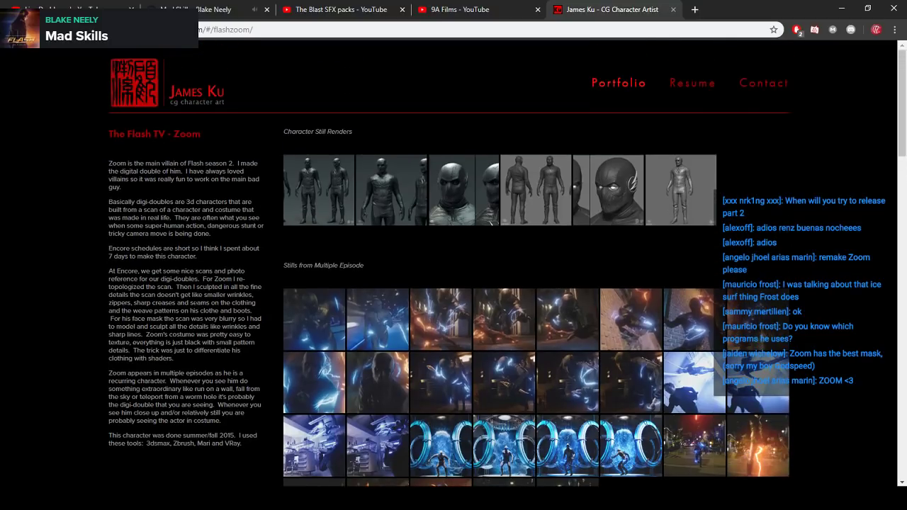
scroll(201, 300, down, 10)
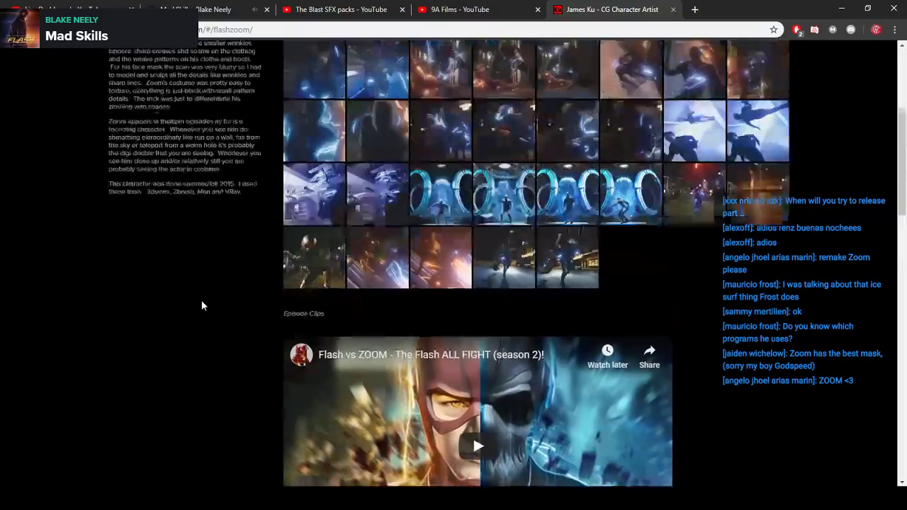
scroll(202, 304, up, 8)
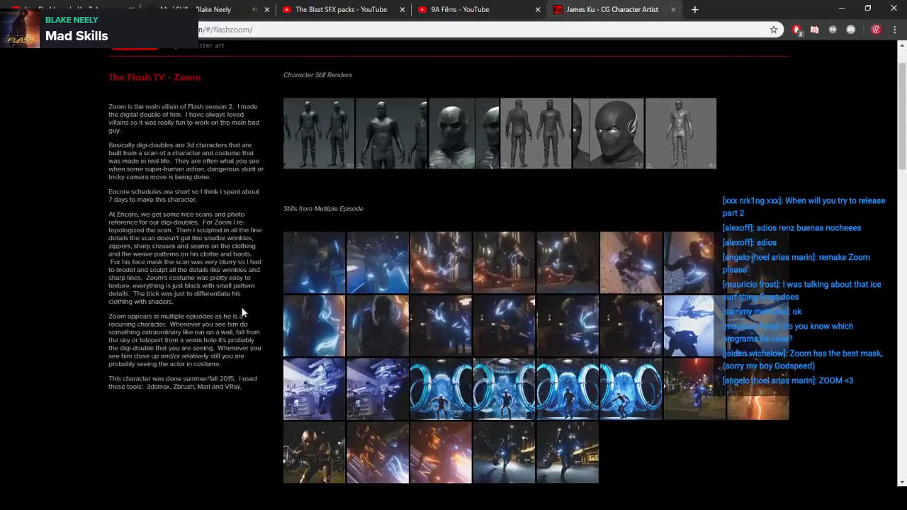
scroll(535, 287, down, 1)
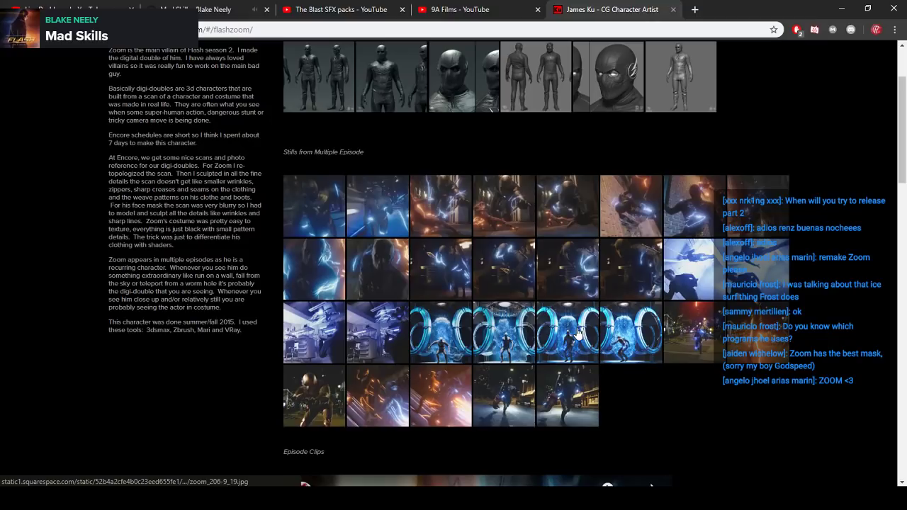
click(514, 317)
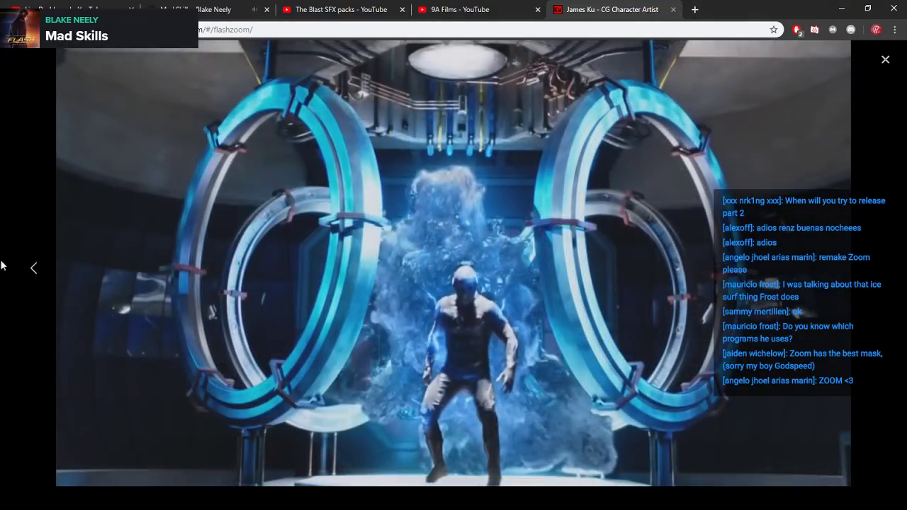
click(31, 270)
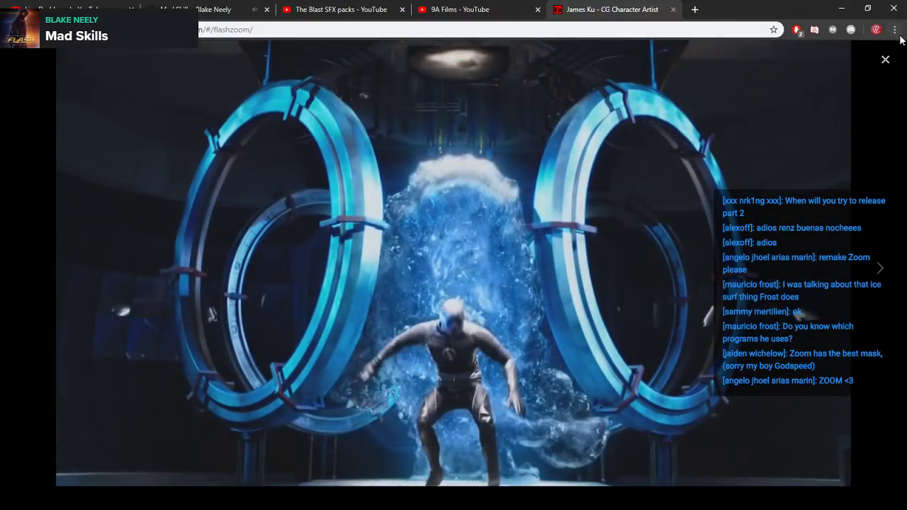
click(885, 59)
- View the third still in the gallery's first row and the one before it at full size, and close the viewer
scroll(456, 259, down, 1)
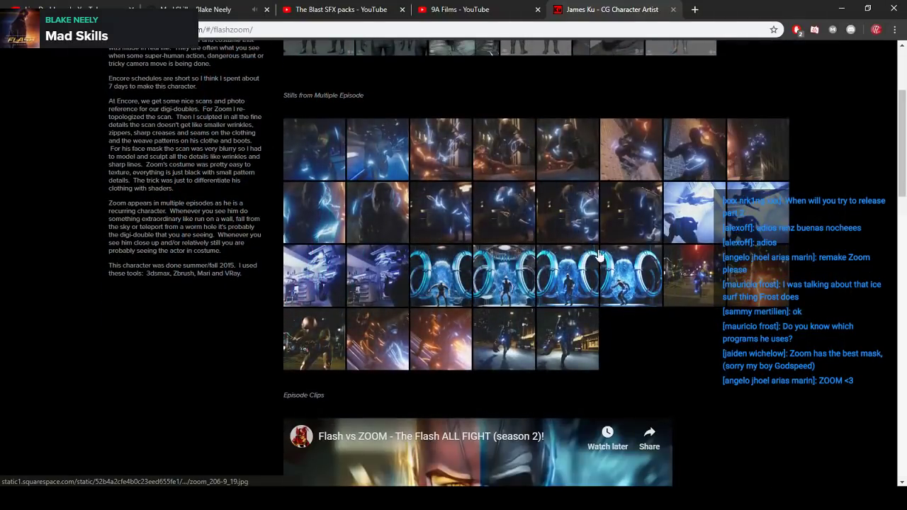
click(429, 151)
click(29, 269)
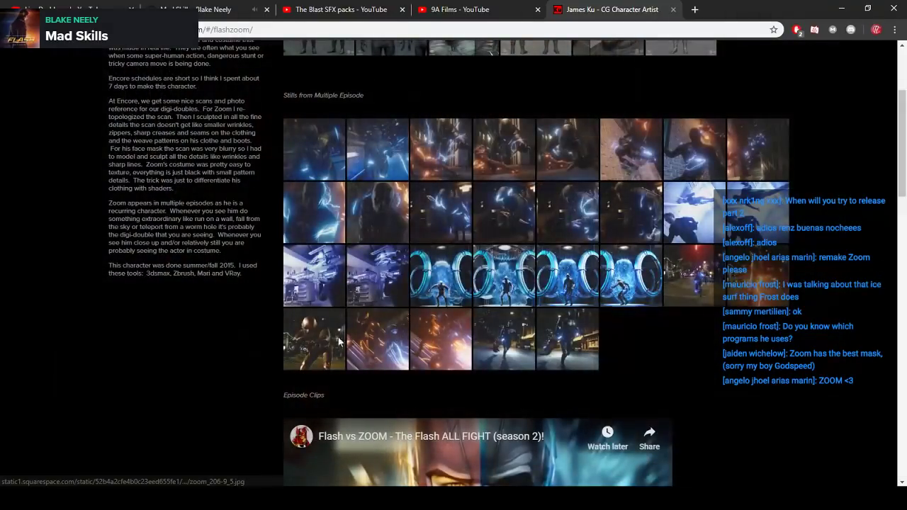
key(Escape)
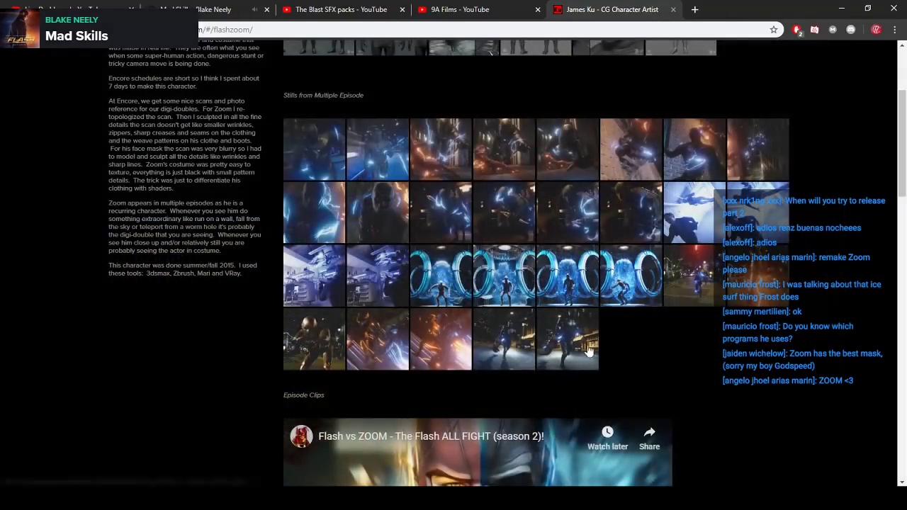
- View and close one more Zoom episode still, and open the Supergirl TV - DigiDoubles project from the portfolio thumbnails
click(758, 289)
click(2, 309)
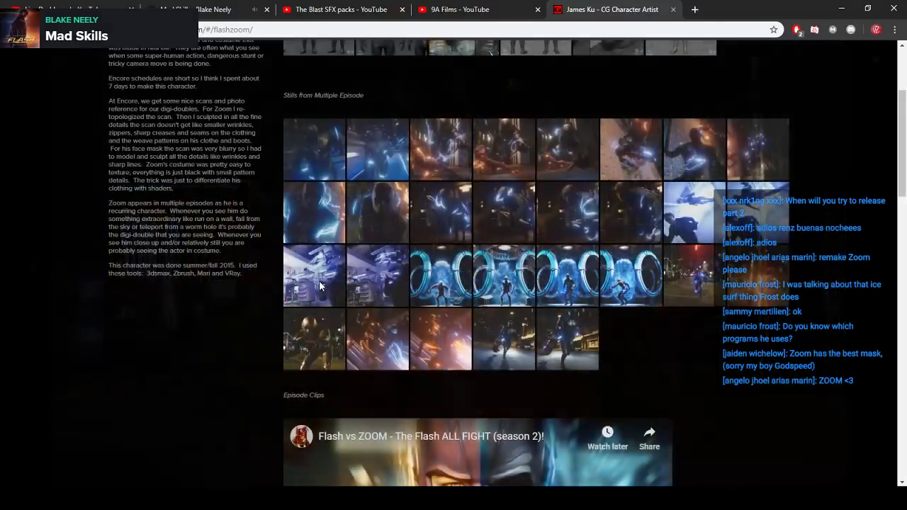
scroll(320, 282, down, 6)
scroll(328, 305, down, 3)
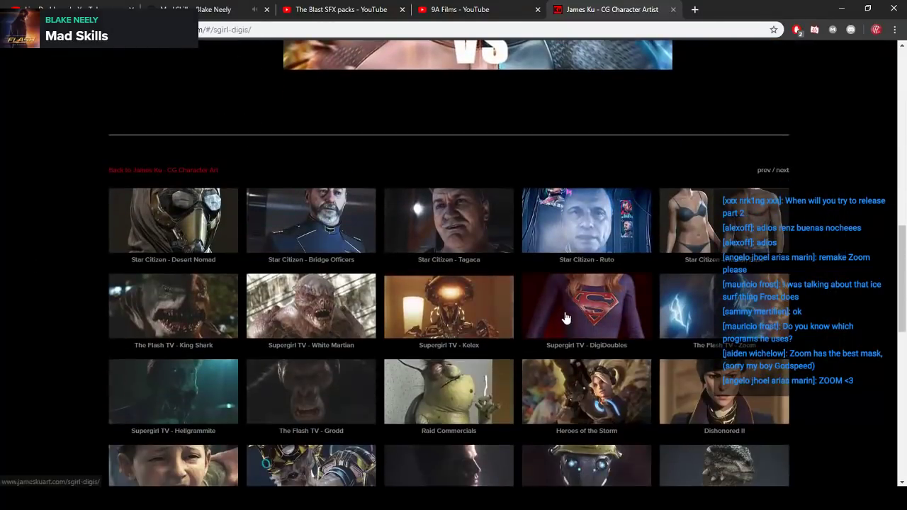
click(283, 261)
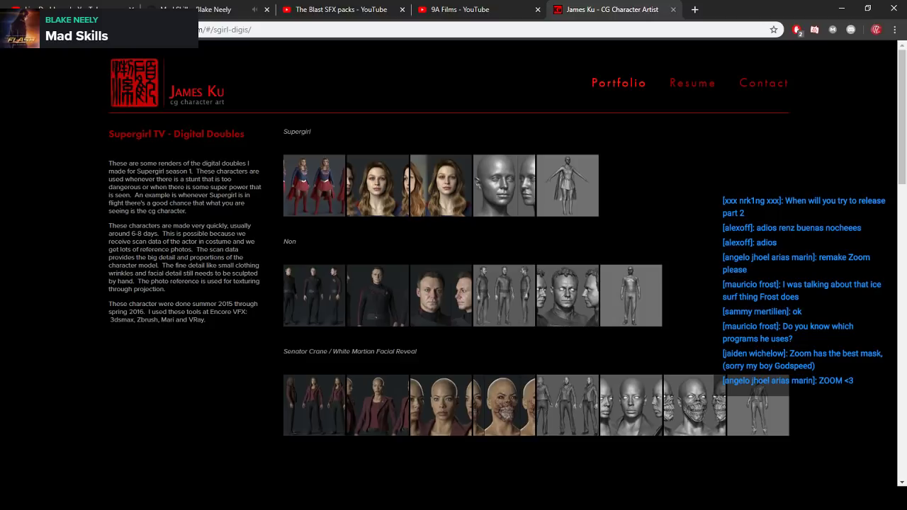
- View the Supergirl renders at full size, from the full-body render through the head and sculpt to the wireframe, and close the viewer
click(314, 202)
click(879, 270)
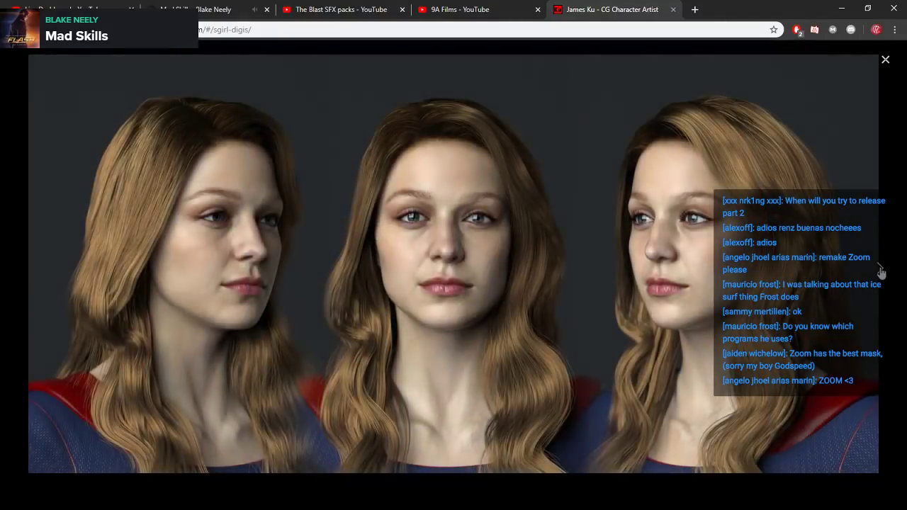
click(881, 270)
click(880, 270)
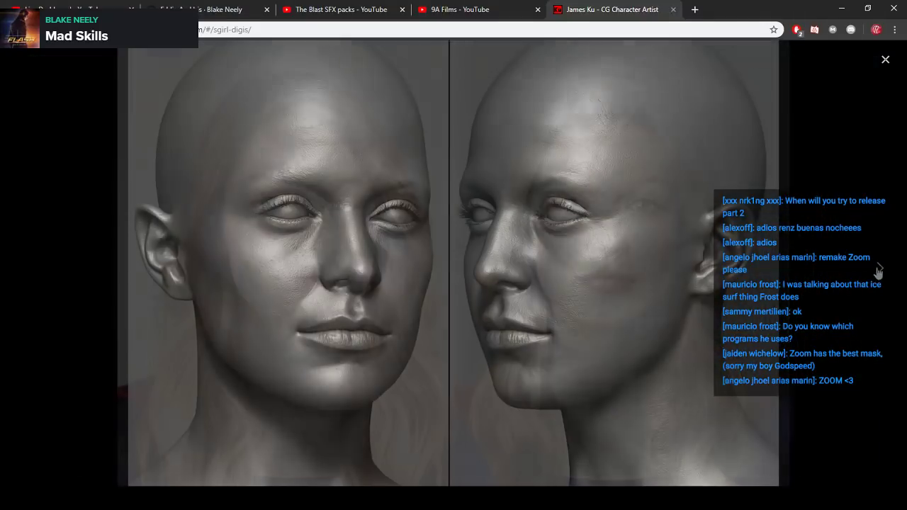
click(879, 270)
click(879, 271)
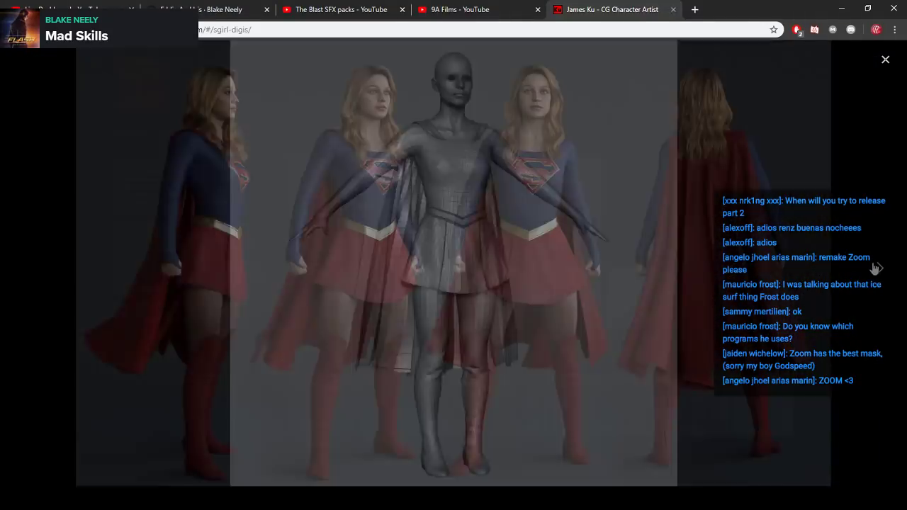
click(65, 231)
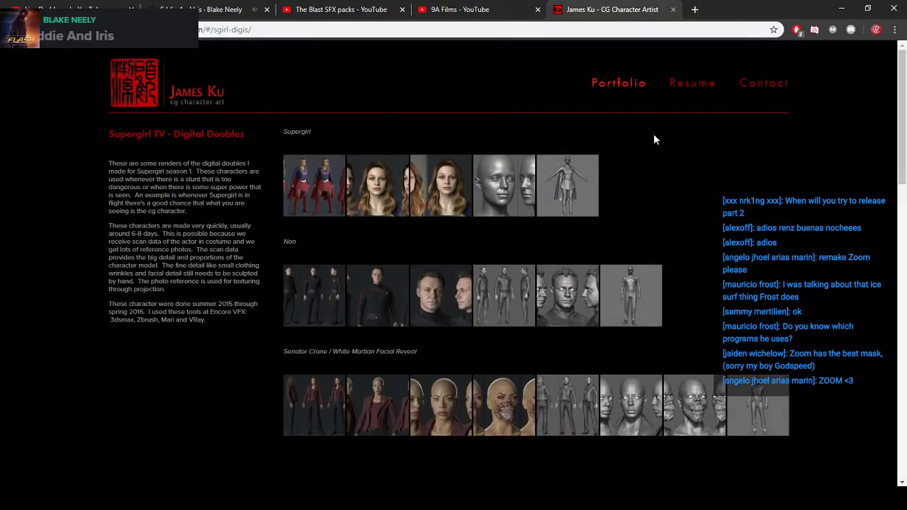
- Return to the portfolio overview, look over the projects and open The Flash TV - King Shark
click(627, 84)
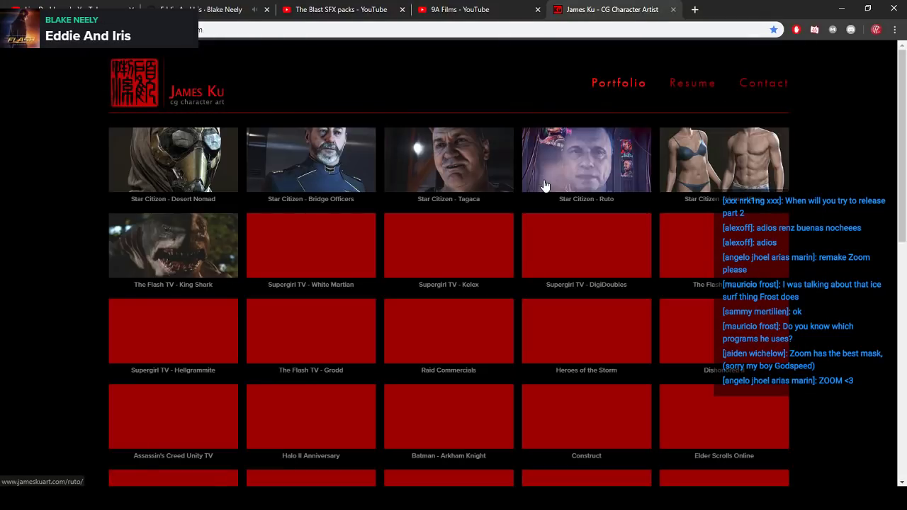
scroll(268, 213, down, 2)
scroll(189, 216, up, 1)
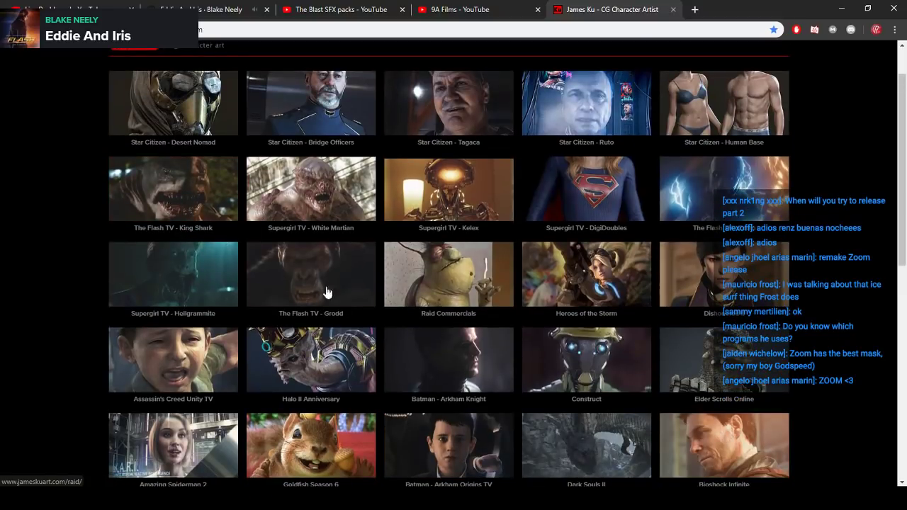
click(201, 208)
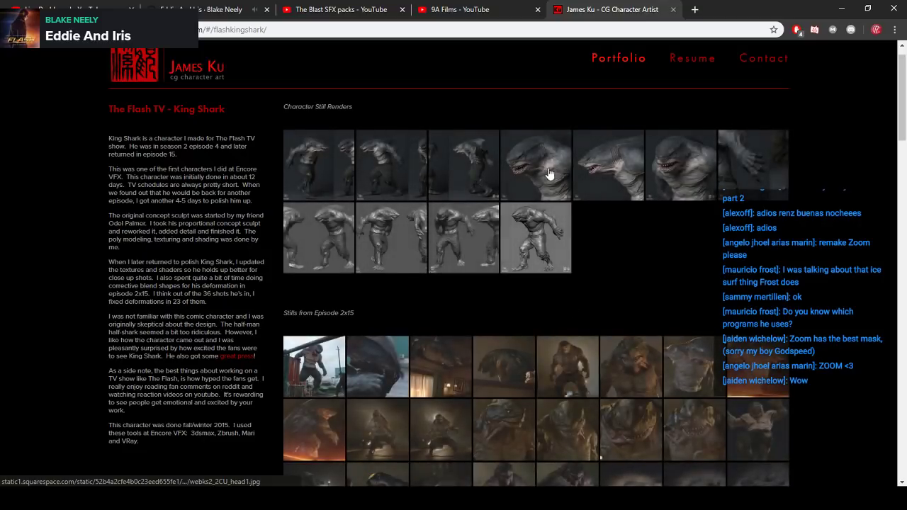
- View the King Shark head close-up at full size, close it and look over the stills from episode 2x15
click(534, 170)
click(883, 61)
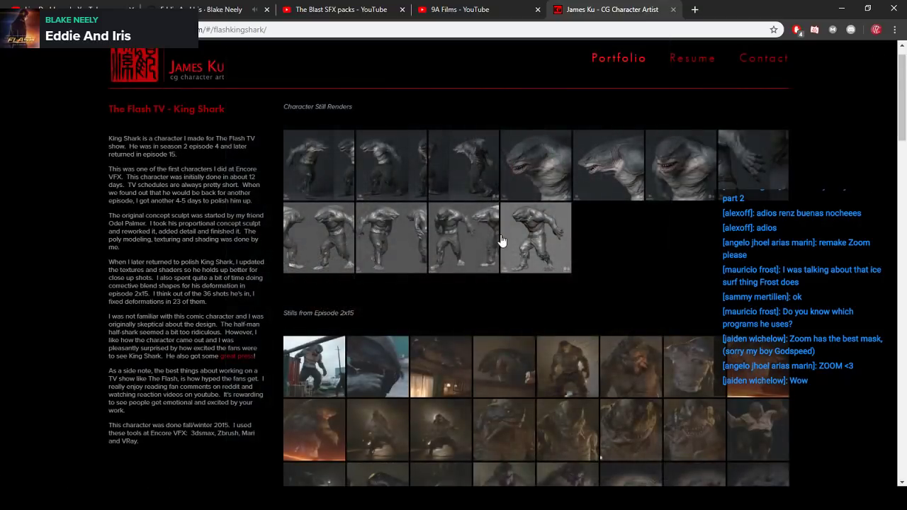
scroll(501, 237, down, 5)
scroll(500, 251, up, 5)
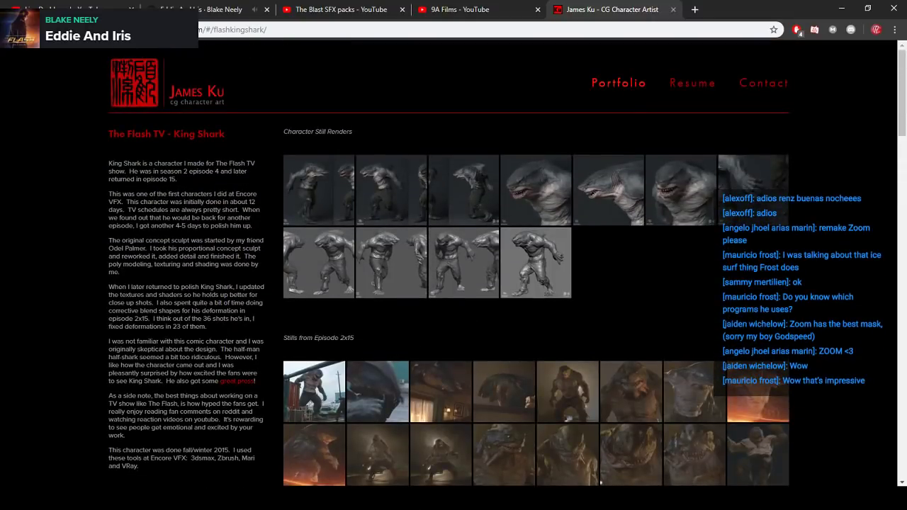
- Switch to Substance Painter and examine the Flash suit from the full figure down to the ribbed knee panel
key(alt+Tab)
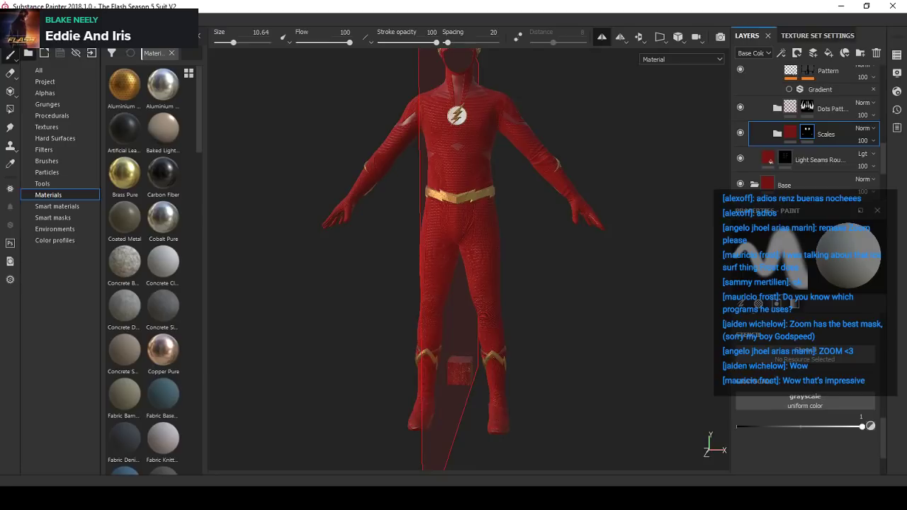
scroll(478, 190, up, 3)
alt+drag(477, 190, 453, 259)
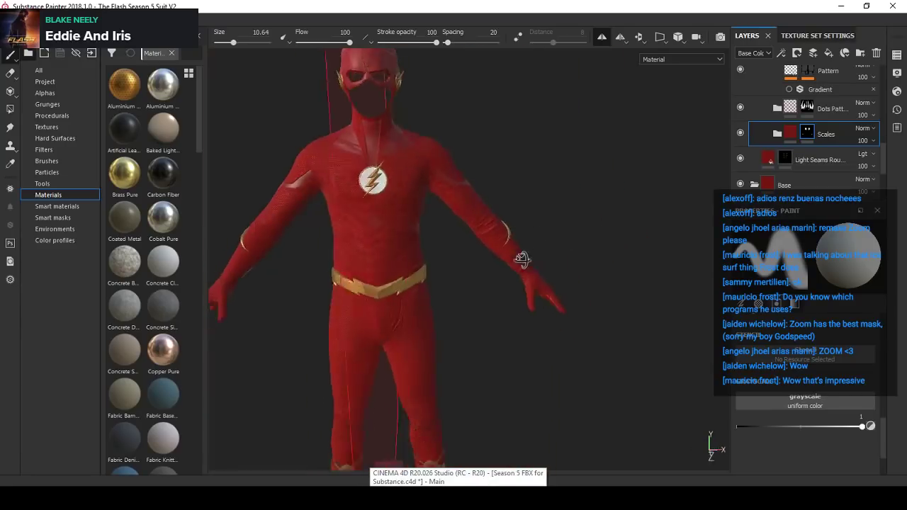
alt+middle_drag(453, 260, 441, 166)
scroll(467, 283, up, 3)
alt+drag(453, 283, 530, 333)
scroll(468, 298, down, 2)
scroll(468, 298, up, 3)
mouse_move(468, 298)
alt+mouse_down()
mouse_move(502, 298)
mouse_move(415, 258)
mouse_move(425, 269)
mouse_move(475, 269)
mouse_move(380, 241)
mouse_move(453, 243)
mouse_move(442, 263)
mouse_move(429, 257)
alt+mouse_up()
scroll(468, 288, up, 2)
scroll(483, 262, up, 2)
scroll(454, 243, up, 1)
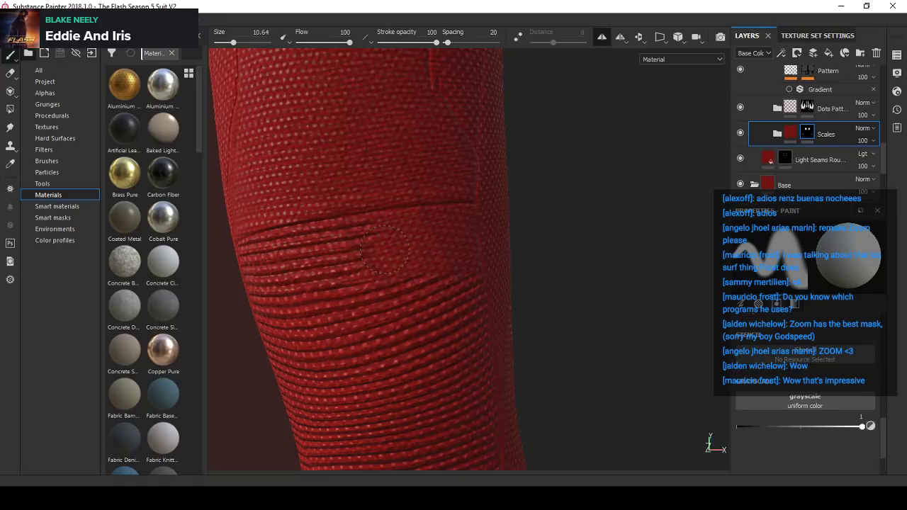
- Paint white on the Scales mask over the upper part and outer edge of the ribbed knee panel, reducing the brush size to 5.86
alt+drag(488, 319, 403, 237)
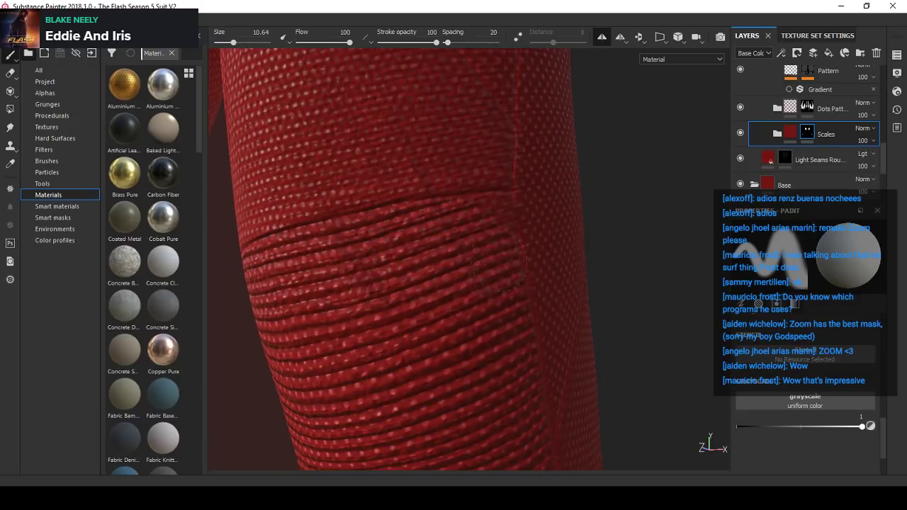
mouse_move(496, 217)
alt+mouse_down()
mouse_move(488, 219)
mouse_move(577, 251)
mouse_move(382, 252)
mouse_move(447, 246)
alt+mouse_up()
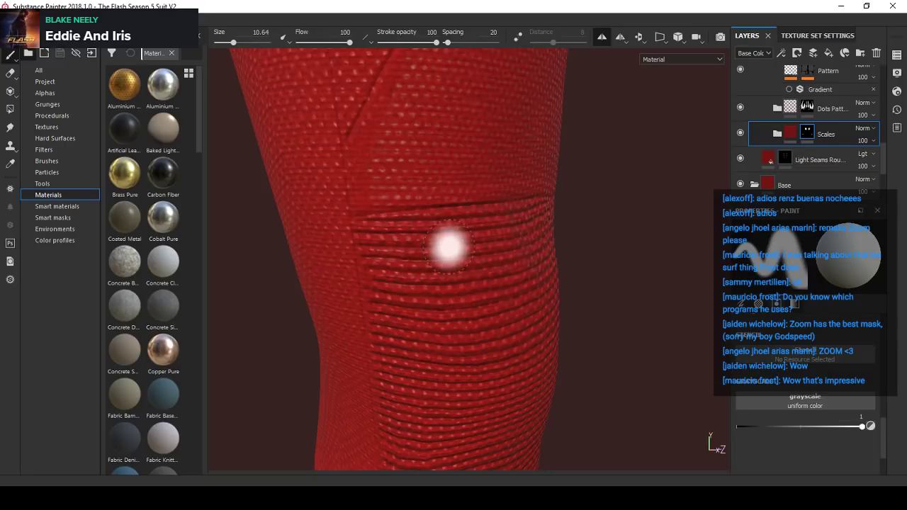
ctrl+right_drag(449, 247, 425, 248)
alt+drag(401, 253, 413, 227)
alt+right_drag(413, 227, 398, 197)
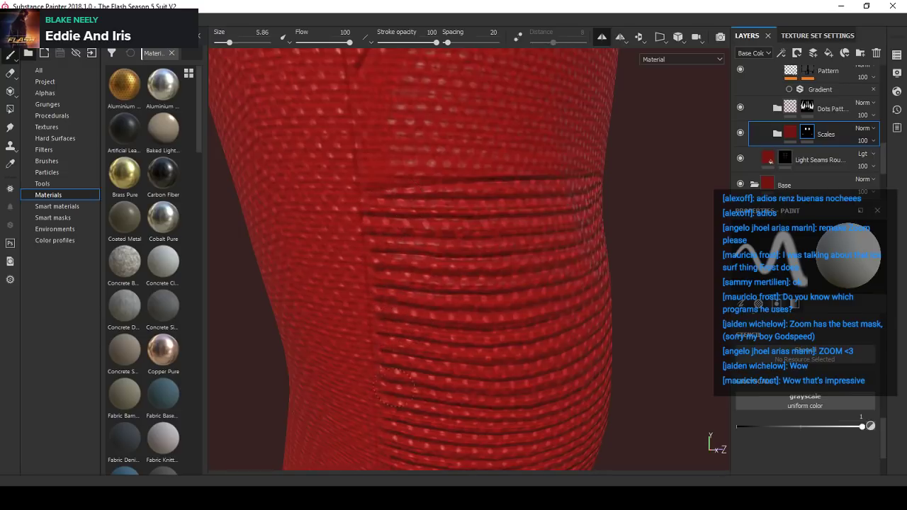
alt+drag(394, 333, 405, 112)
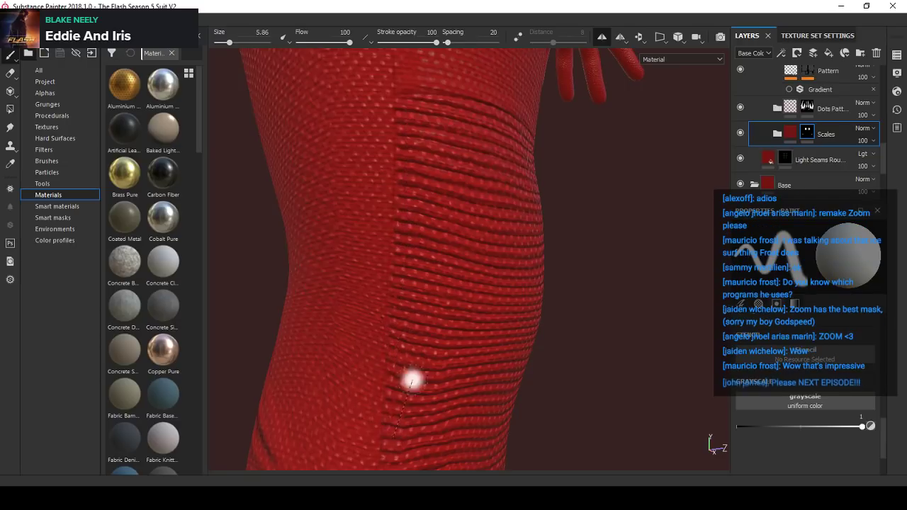
alt+drag(413, 379, 402, 248)
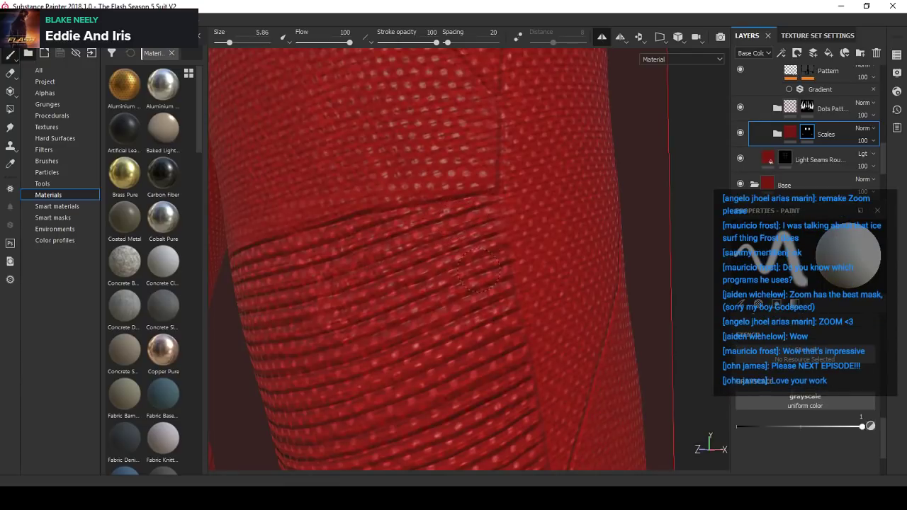
- Paint white on the Scales mask down the inner edge of the ribbed knee panel and touch up its upper outer area
mouse_move(478, 273)
alt+mouse_down()
mouse_move(482, 205)
mouse_move(457, 259)
mouse_move(423, 235)
mouse_move(514, 241)
mouse_move(506, 217)
mouse_move(489, 214)
mouse_move(456, 251)
mouse_move(475, 274)
alt+mouse_up()
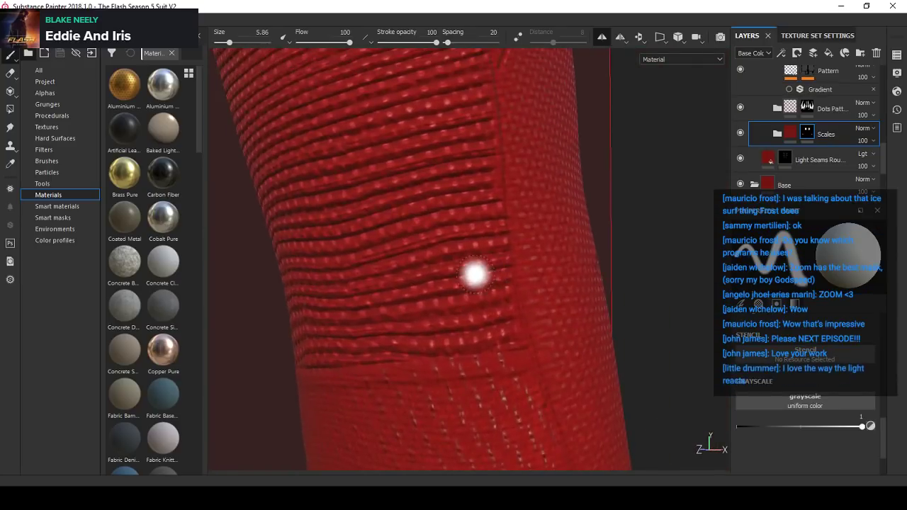
alt+drag(508, 333, 525, 255)
shift+right_drag(525, 255, 500, 255)
alt+drag(499, 255, 418, 271)
shift+right_drag(418, 271, 413, 279)
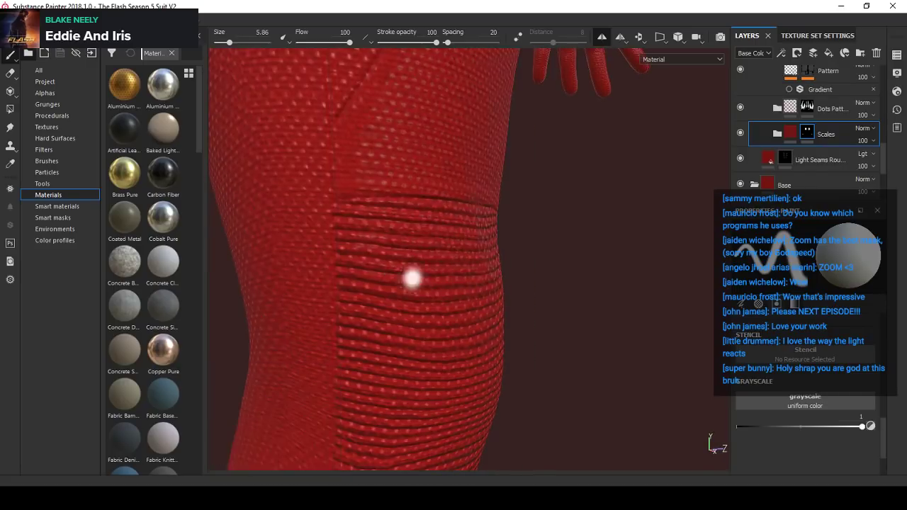
alt+drag(413, 279, 378, 266)
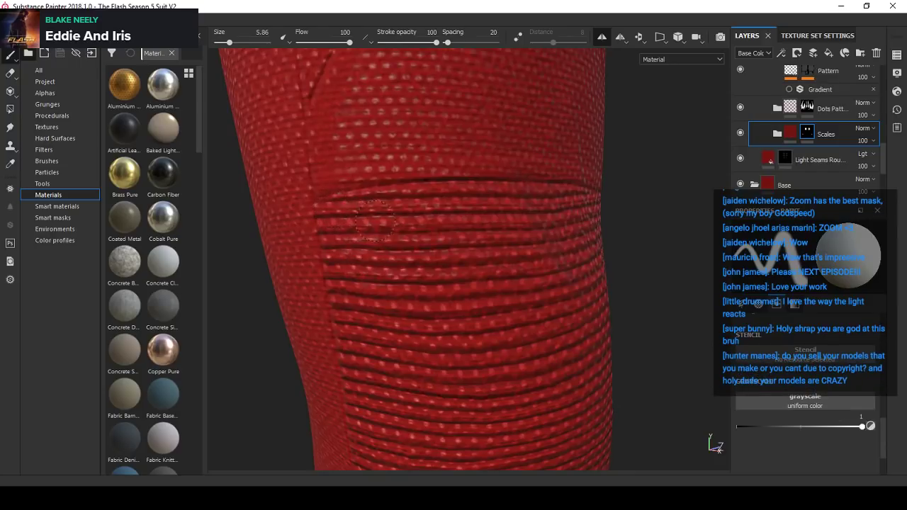
mouse_move(406, 221)
shift+right_down()
mouse_move(425, 219)
mouse_move(408, 219)
shift+right_up()
- Select the Light Seams mask in the Pants group and toggle the layer's visibility to compare the seam above the knee panel
scroll(842, 129, up, 1)
scroll(837, 134, down, 2)
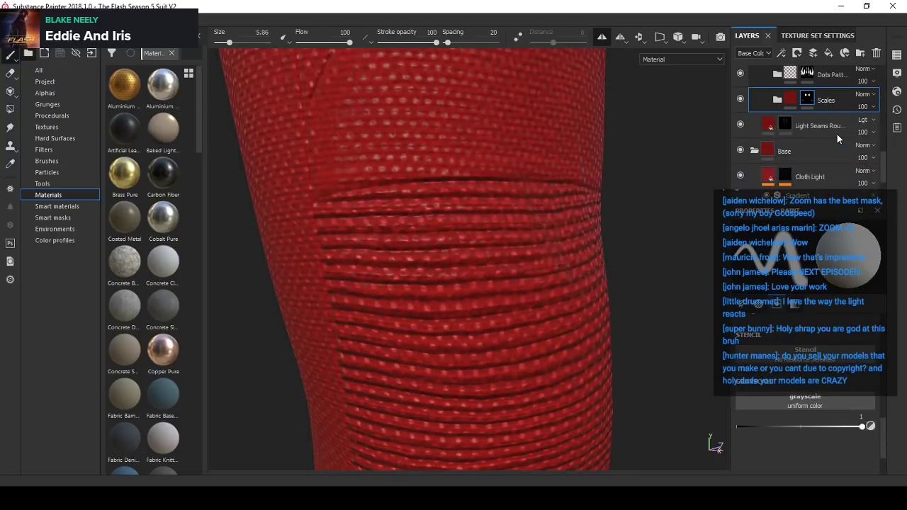
scroll(829, 138, down, 3)
scroll(791, 168, down, 3)
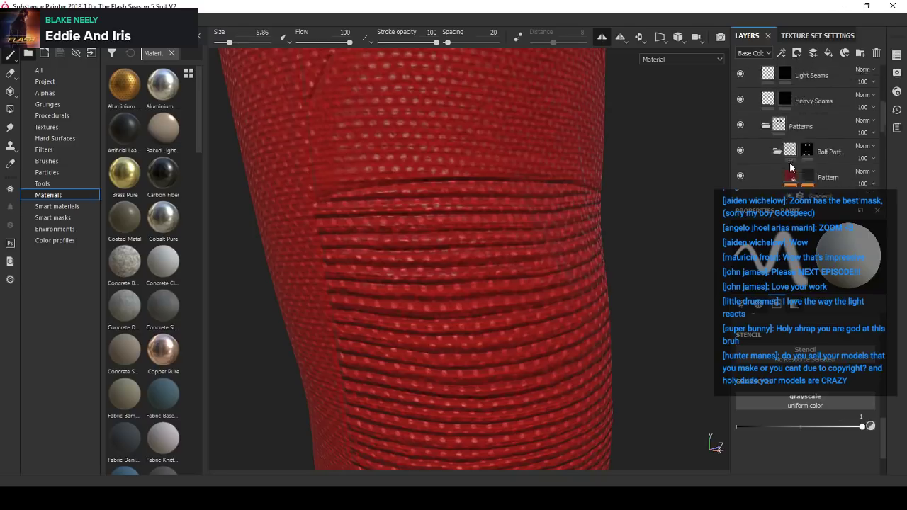
scroll(789, 163, up, 3)
scroll(791, 152, down, 1)
click(793, 144)
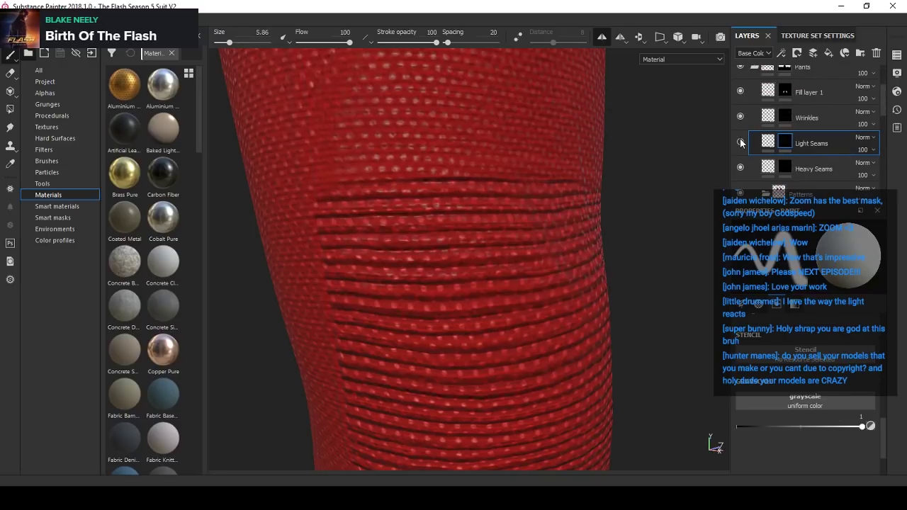
alt+drag(440, 214, 701, 164)
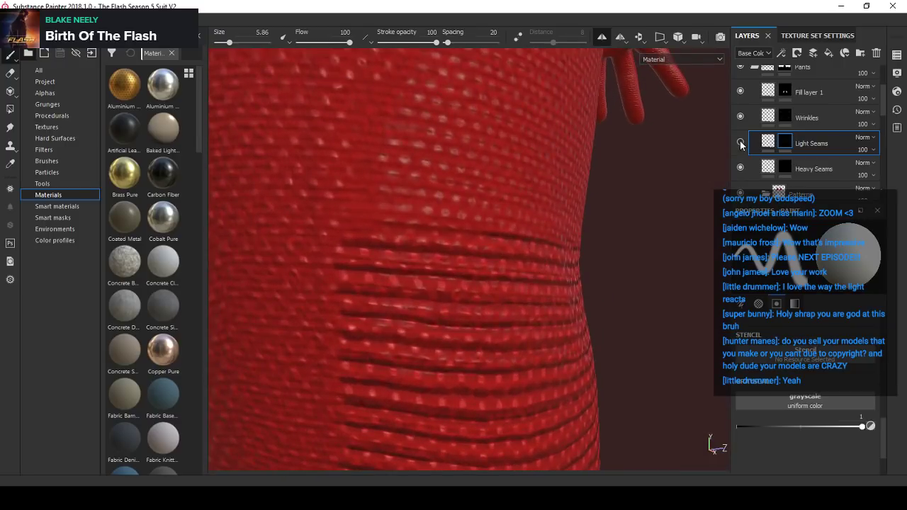
alt+drag(460, 225, 445, 250)
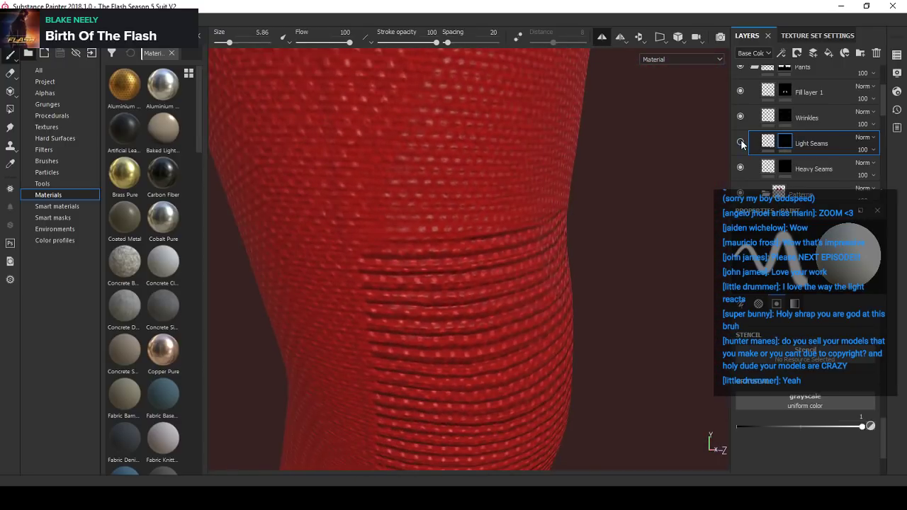
alt+drag(491, 304, 417, 279)
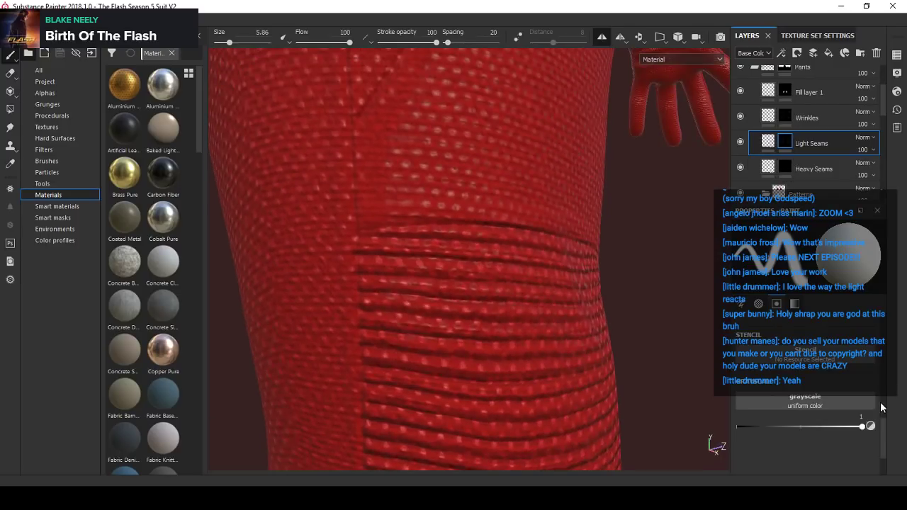
- Set the brush grayscale to 0 and paint out the outer part of the light seam along the knee panel's upper edge
click(870, 428)
alt+drag(443, 202, 395, 237)
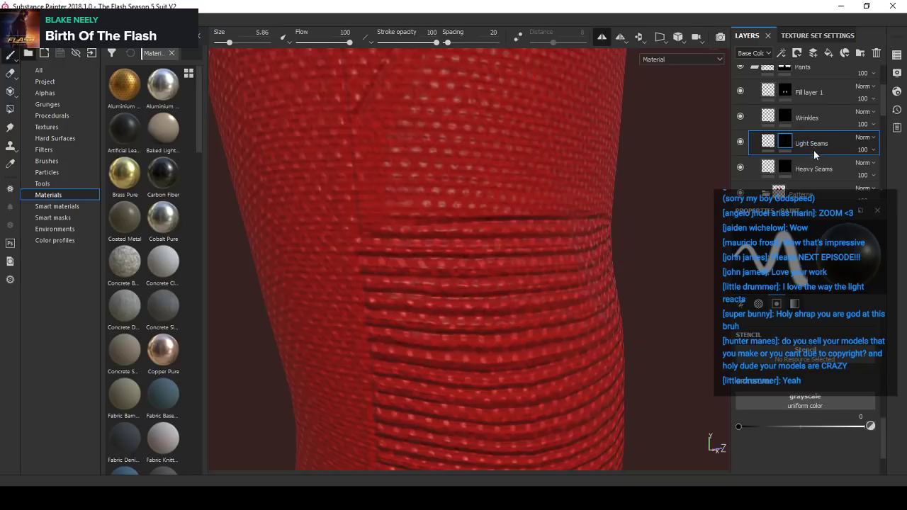
alt+drag(423, 202, 406, 222)
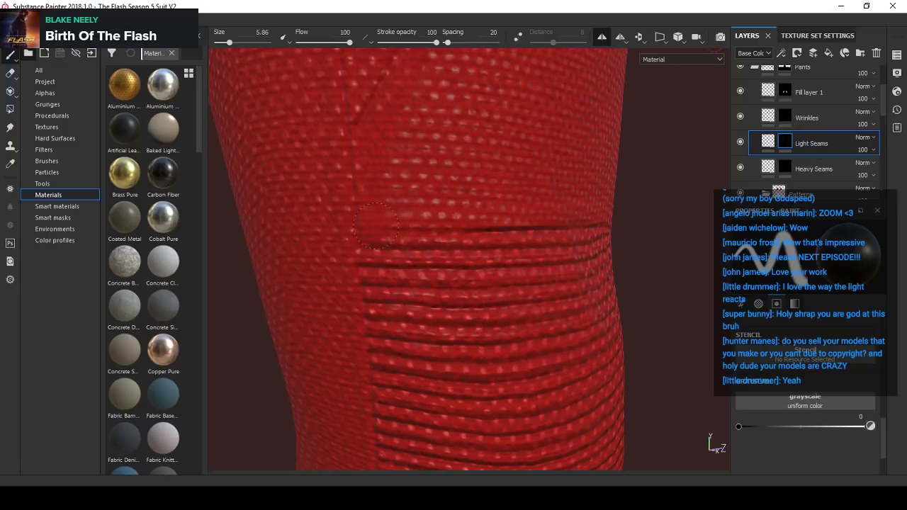
mouse_move(550, 229)
alt+mouse_down()
mouse_move(536, 229)
mouse_move(588, 216)
mouse_move(454, 225)
alt+mouse_up()
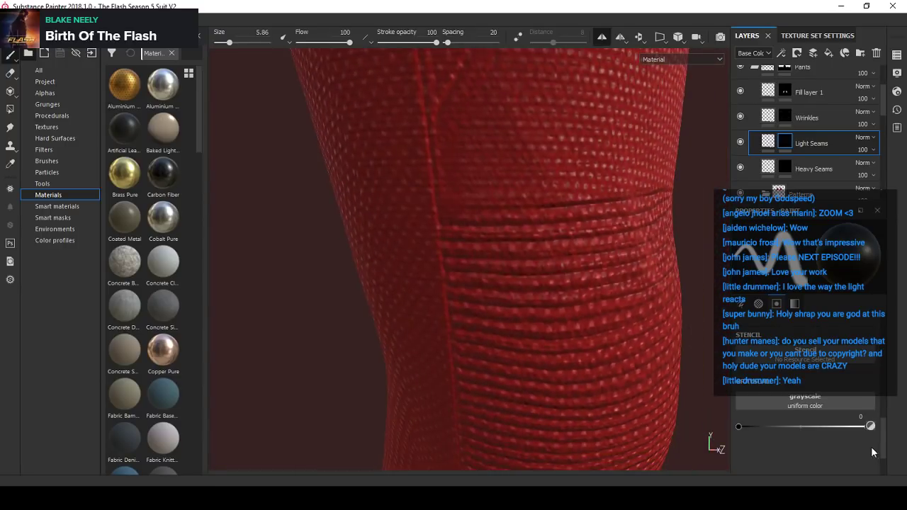
- Set the brush grayscale to 1 and size to 1, and repaint the light seam along the knee panel's upper edge to the inner seam
click(870, 426)
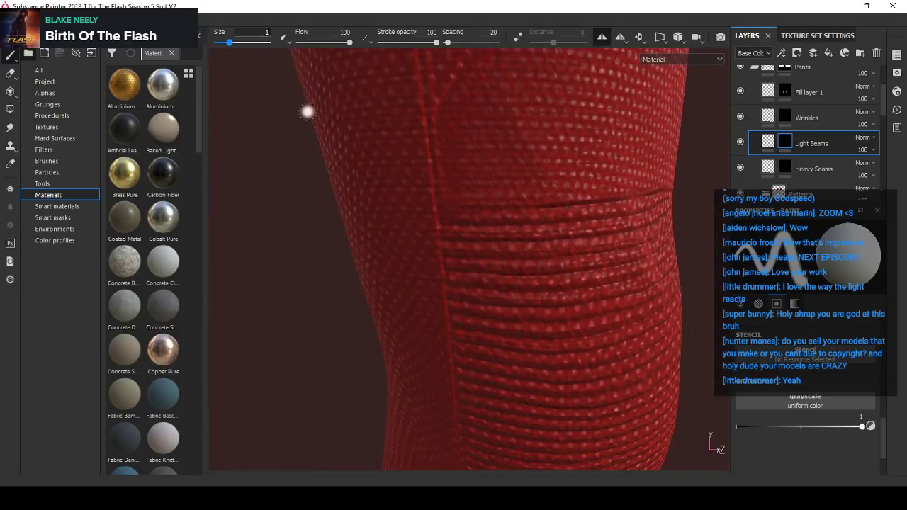
key(Return)
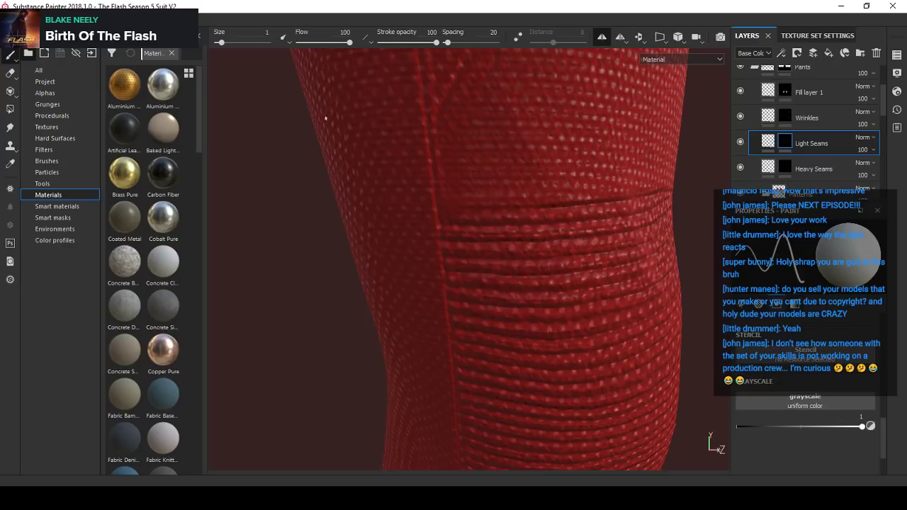
alt+drag(558, 198, 464, 200)
mouse_move(485, 204)
shift+right_down()
mouse_move(433, 209)
mouse_move(495, 214)
shift+right_up()
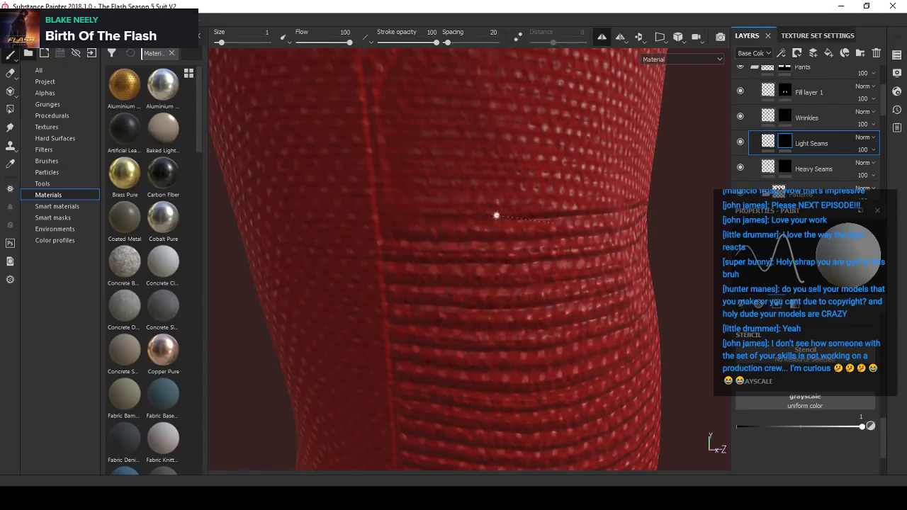
alt+middle_drag(501, 213, 463, 224)
alt+drag(463, 224, 452, 222)
mouse_move(461, 222)
shift+right_down()
mouse_move(452, 220)
mouse_move(467, 223)
mouse_move(460, 226)
shift+right_up()
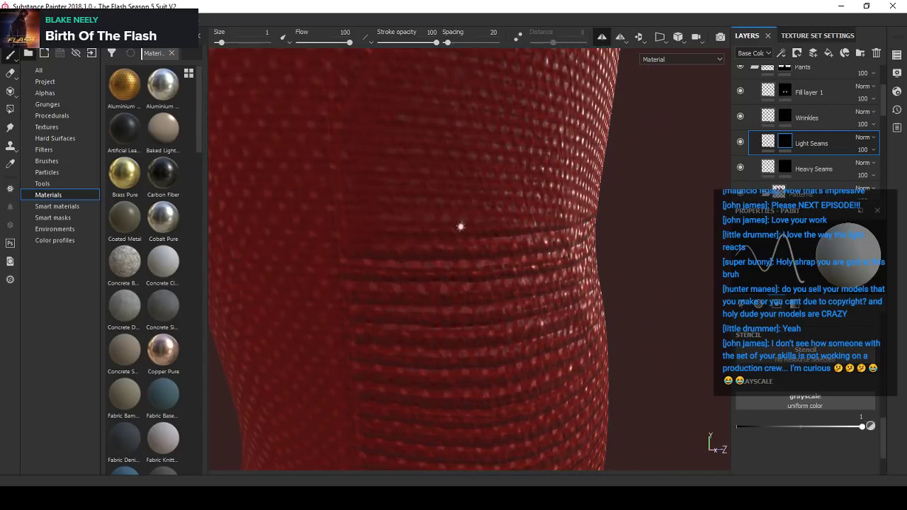
alt+drag(454, 232, 486, 228)
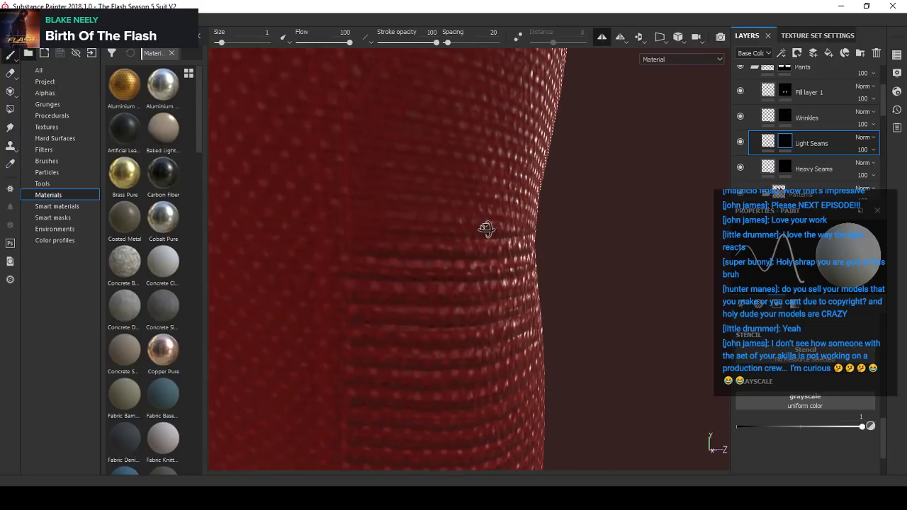
shift+right_drag(478, 228, 410, 238)
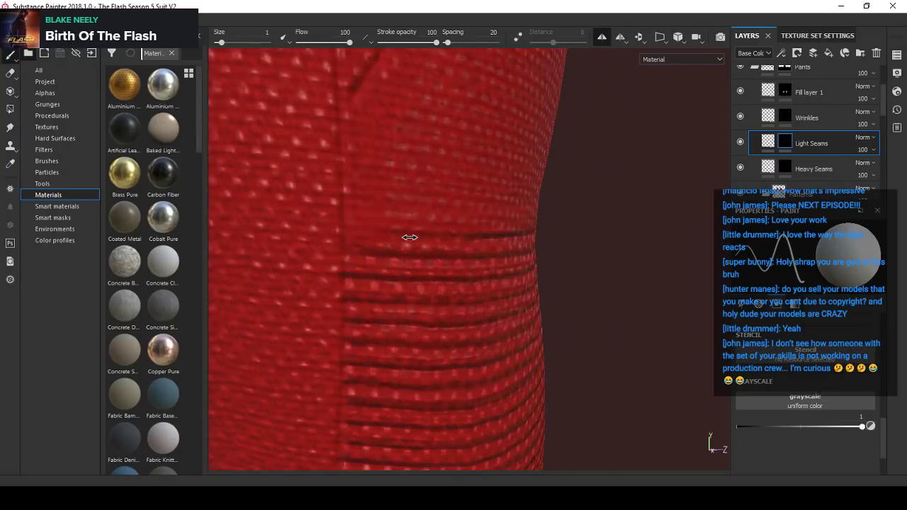
mouse_move(459, 240)
alt+mouse_down()
mouse_move(406, 225)
mouse_move(503, 259)
alt+mouse_up()
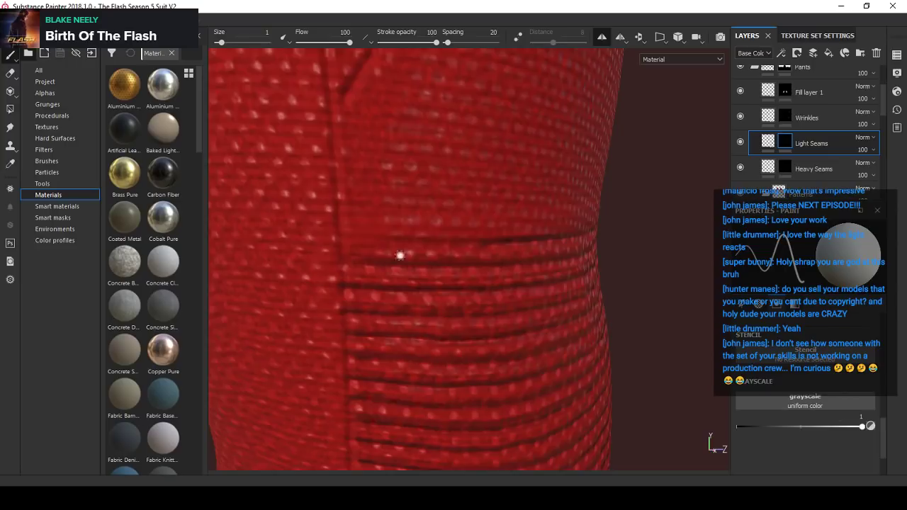
alt+drag(400, 255, 382, 238)
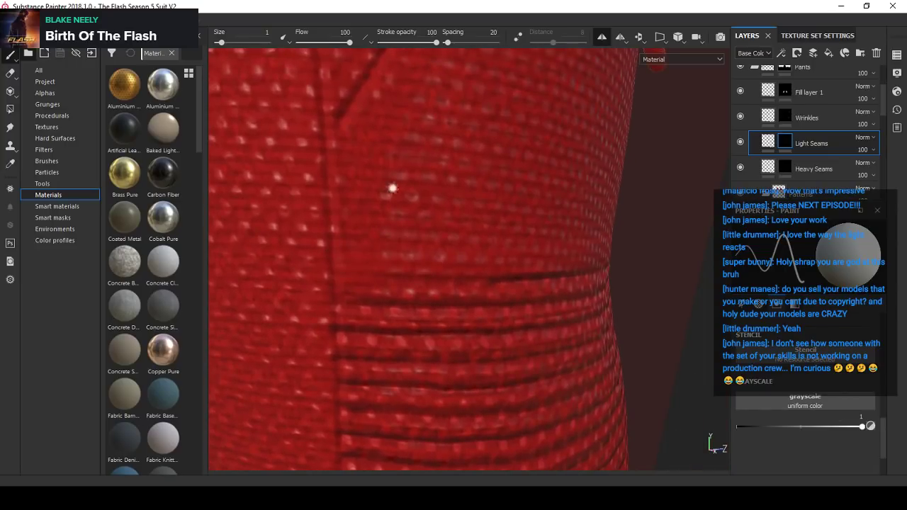
alt+drag(445, 264, 467, 269)
shift+right_drag(467, 270, 443, 255)
mouse_move(442, 255)
alt+mouse_down()
mouse_move(464, 257)
mouse_move(482, 279)
mouse_move(427, 249)
alt+mouse_up()
scroll(500, 279, up, 2)
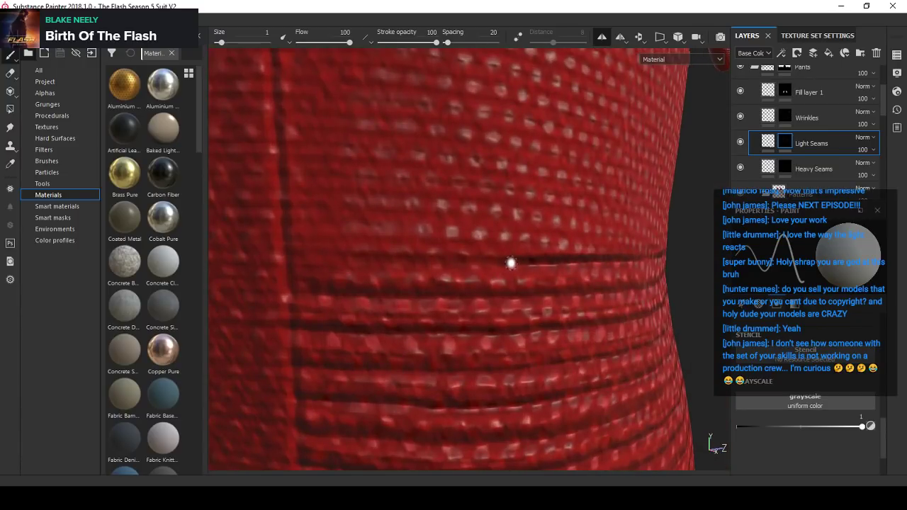
shift+click(296, 262)
scroll(368, 255, down, 4)
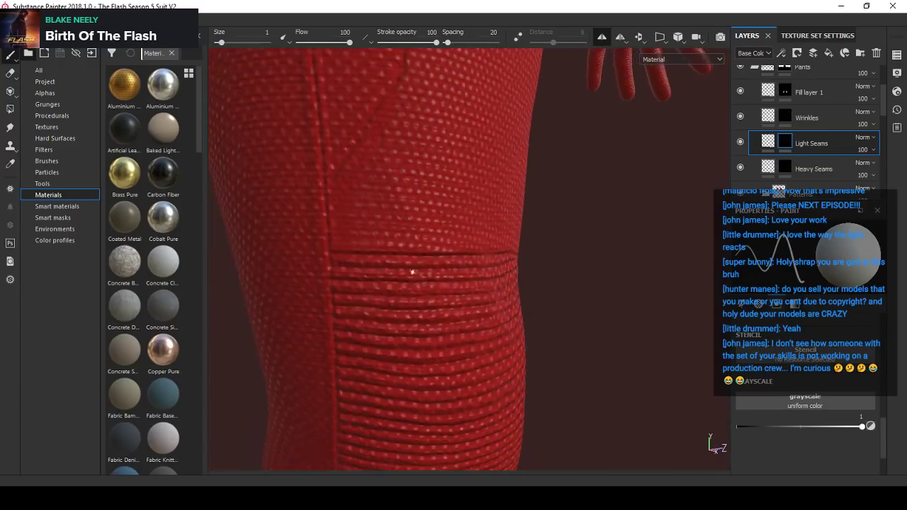
- Select the Scales mask, set the brush size to 1.39, and paint white over the knee panel's upper outer corner
mouse_move(413, 271)
alt+mouse_down()
mouse_move(565, 249)
mouse_move(520, 262)
alt+mouse_up()
scroll(525, 267, up, 3)
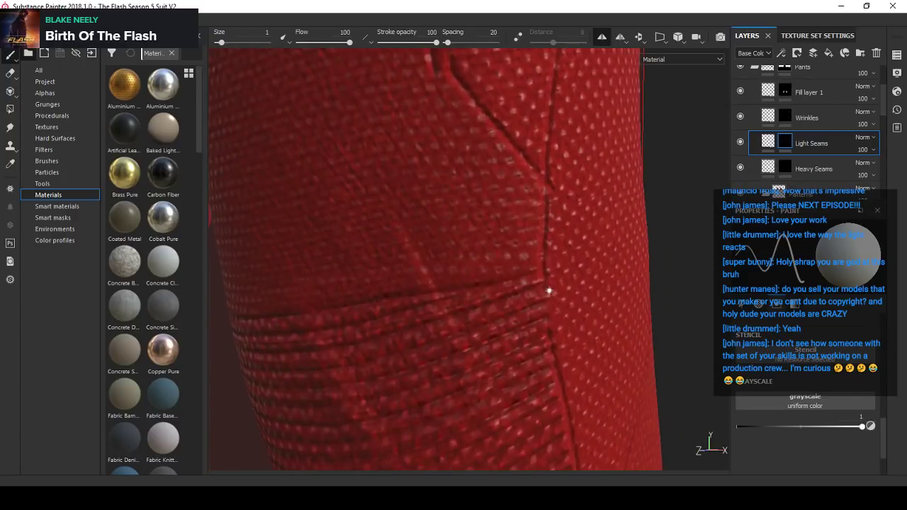
alt+drag(432, 271, 346, 307)
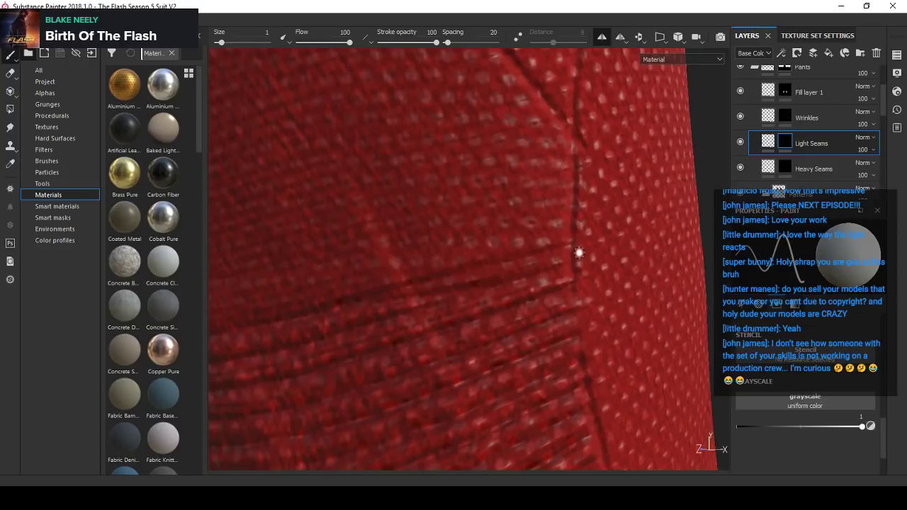
key(alt)
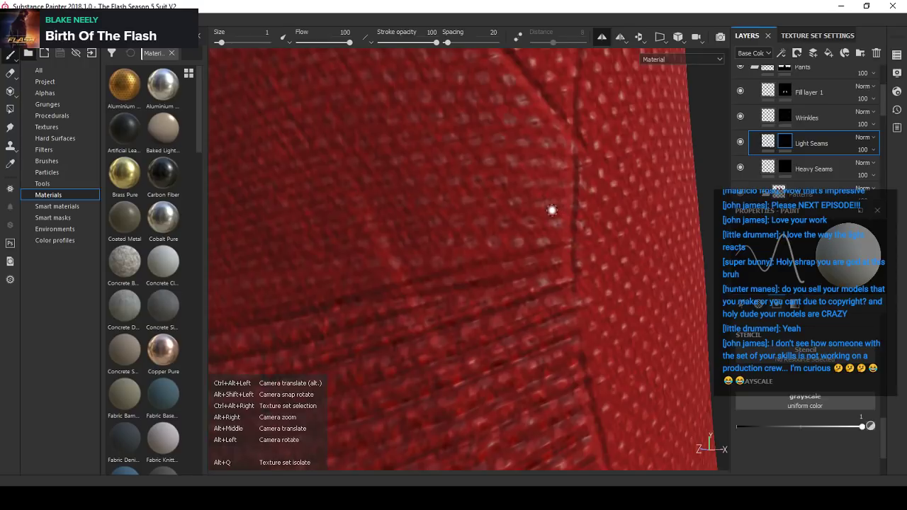
mouse_move(552, 209)
alt+mouse_down()
mouse_move(503, 233)
mouse_move(536, 229)
mouse_move(504, 239)
mouse_move(545, 244)
mouse_move(488, 257)
mouse_move(496, 255)
alt+mouse_up()
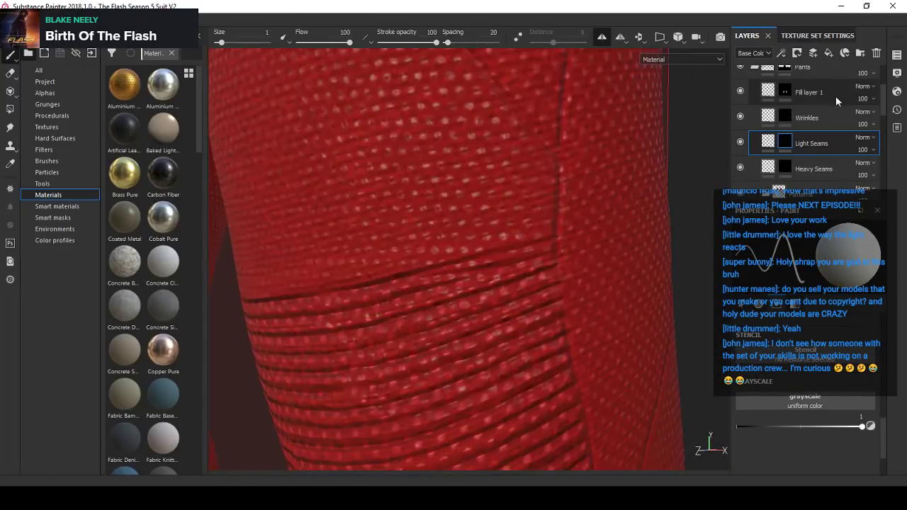
scroll(808, 128, down, 3)
scroll(783, 160, down, 5)
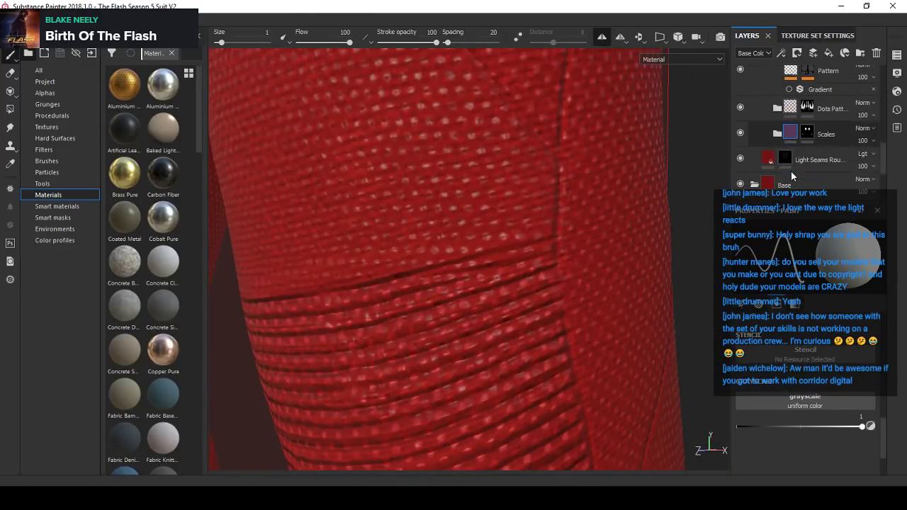
click(791, 139)
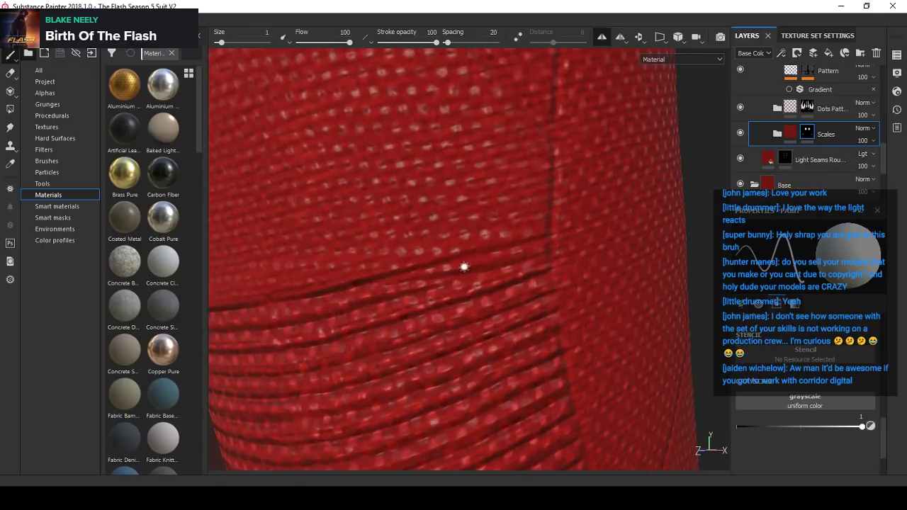
mouse_move(463, 266)
ctrl+right_down()
mouse_move(453, 274)
mouse_move(467, 263)
ctrl+right_up()
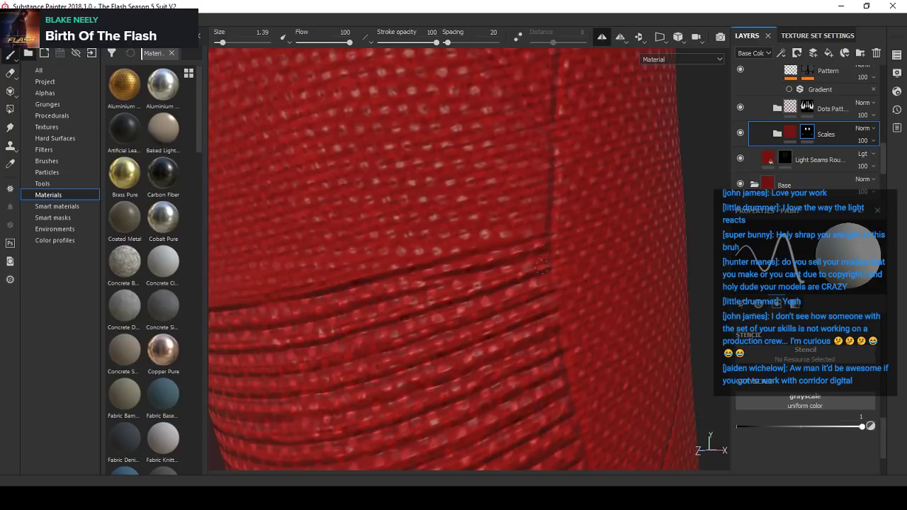
scroll(541, 234, down, 3)
- Examine the knee panel from several angles and toggle the Light Seams layer's visibility to compare the thigh seams
alt+drag(540, 239, 589, 258)
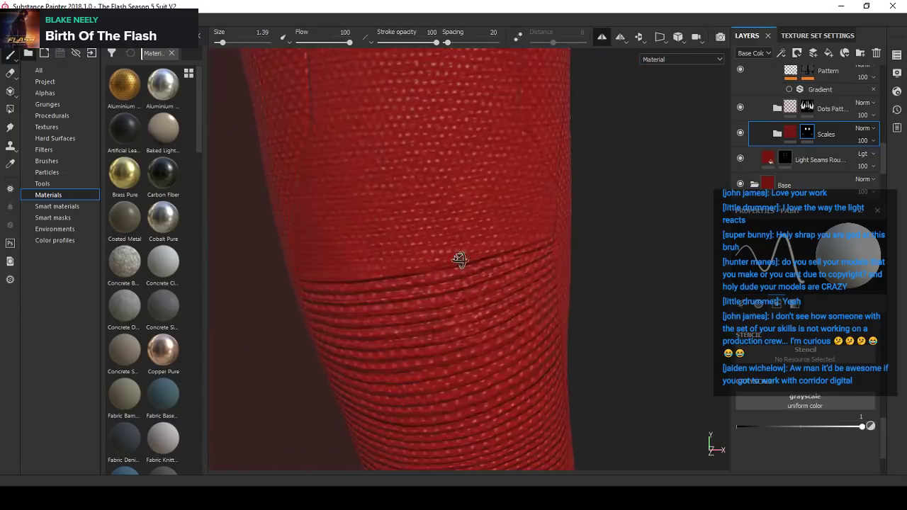
scroll(517, 253, up, 2)
alt+drag(461, 261, 411, 280)
scroll(527, 258, up, 2)
scroll(489, 287, down, 3)
alt+drag(489, 288, 460, 283)
scroll(496, 293, down, 2)
scroll(776, 154, down, 2)
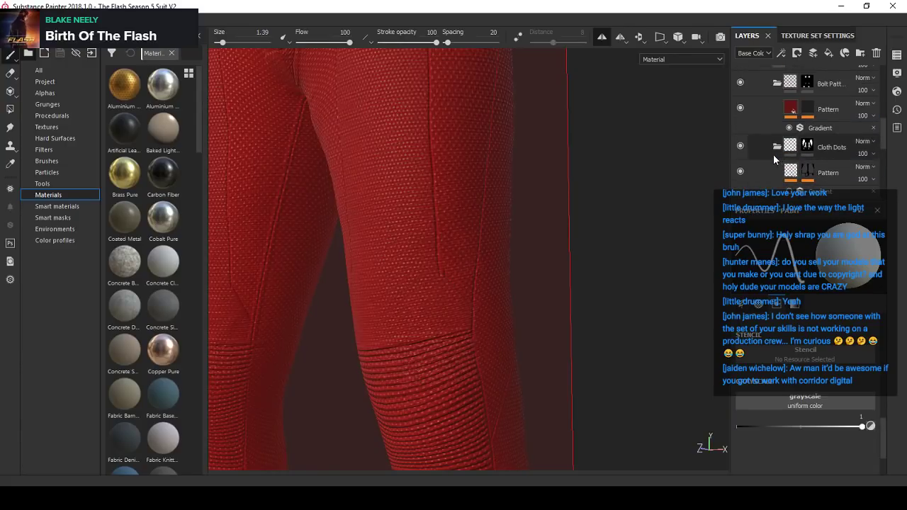
click(788, 163)
scroll(786, 167, up, 3)
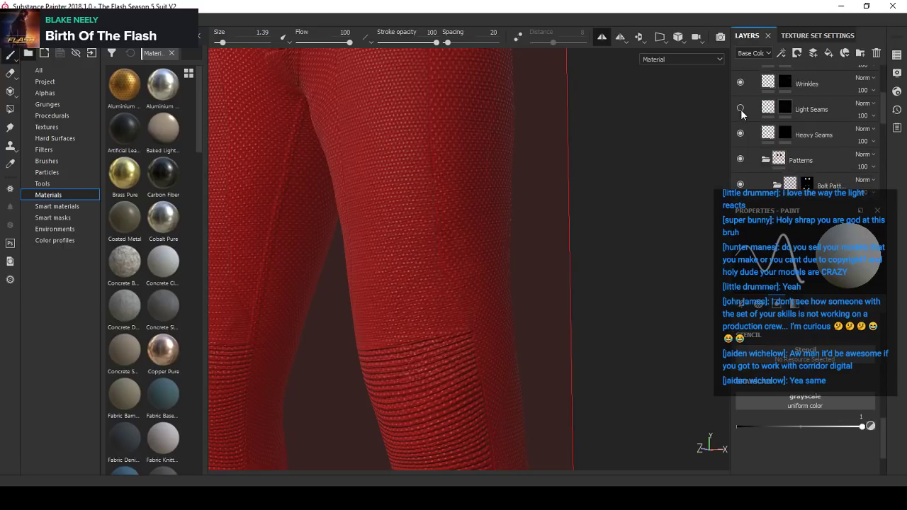
scroll(457, 316, up, 3)
- Set the brush grayscale to 0 and size to 4.95, and paint out the thigh seam's lower end on the Light Seams mask
key(x)
mouse_move(425, 241)
alt+mouse_down()
mouse_move(395, 219)
mouse_move(461, 272)
alt+mouse_up()
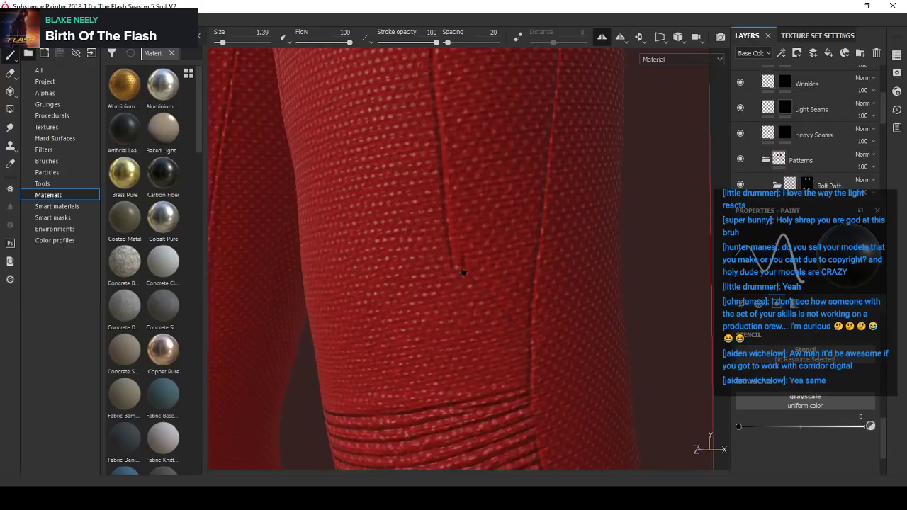
ctrl+right_drag(464, 272, 480, 272)
scroll(480, 272, down, 1)
scroll(480, 274, down, 3)
mouse_move(479, 292)
alt+mouse_down()
mouse_move(474, 263)
mouse_move(482, 324)
mouse_move(487, 307)
alt+mouse_up()
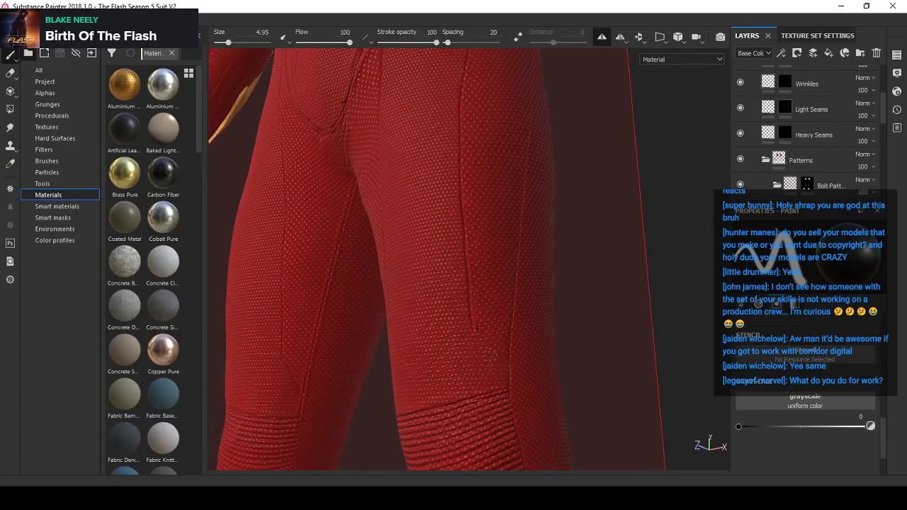
scroll(497, 354, up, 2)
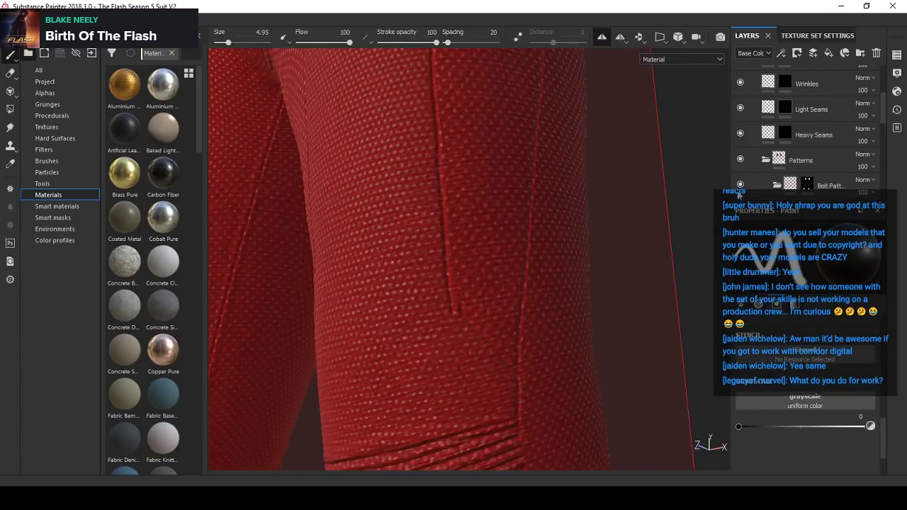
scroll(750, 145, down, 3)
scroll(750, 146, up, 5)
click(784, 108)
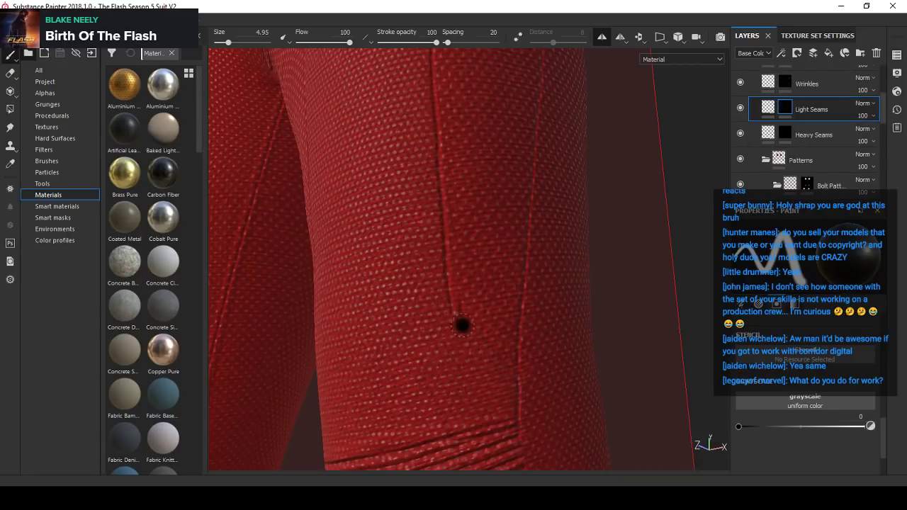
scroll(500, 347, down, 4)
alt+drag(508, 287, 503, 340)
scroll(502, 338, up, 2)
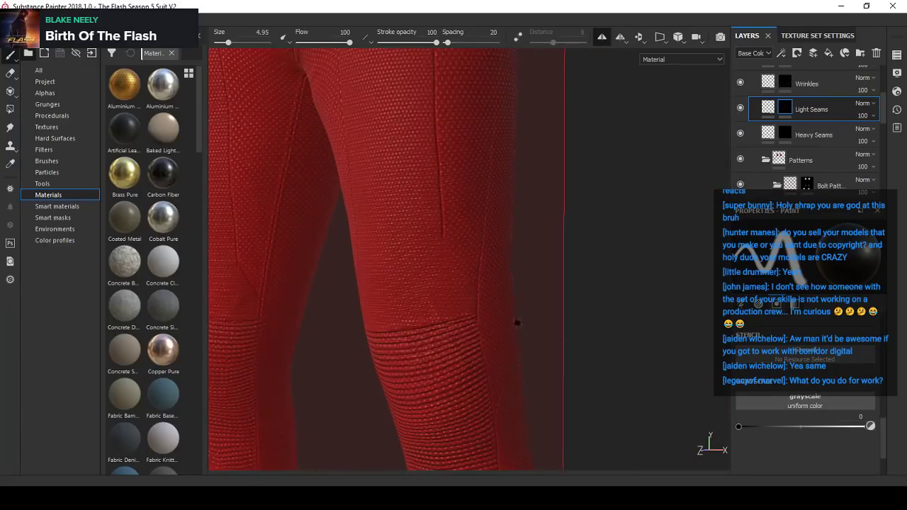
key(ctrl)
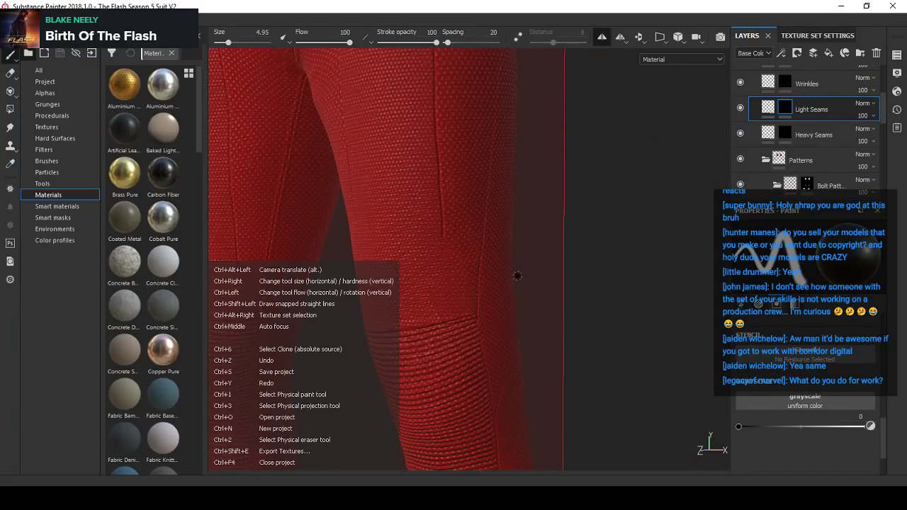
- Set the brush grayscale to 1 and size to 1, enable Lazy Mouse, and try a diagonal light seam between the thigh seam's lower end and outer seam
click(870, 427)
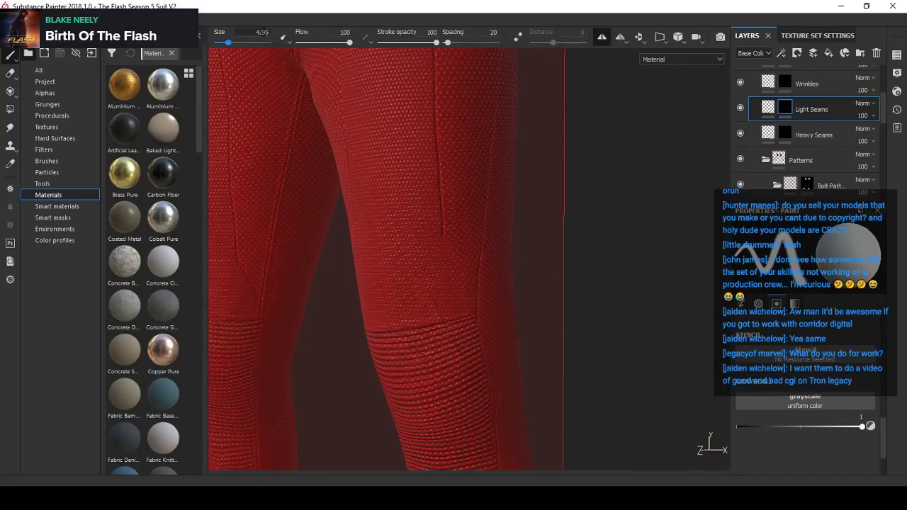
scroll(442, 277, up, 2)
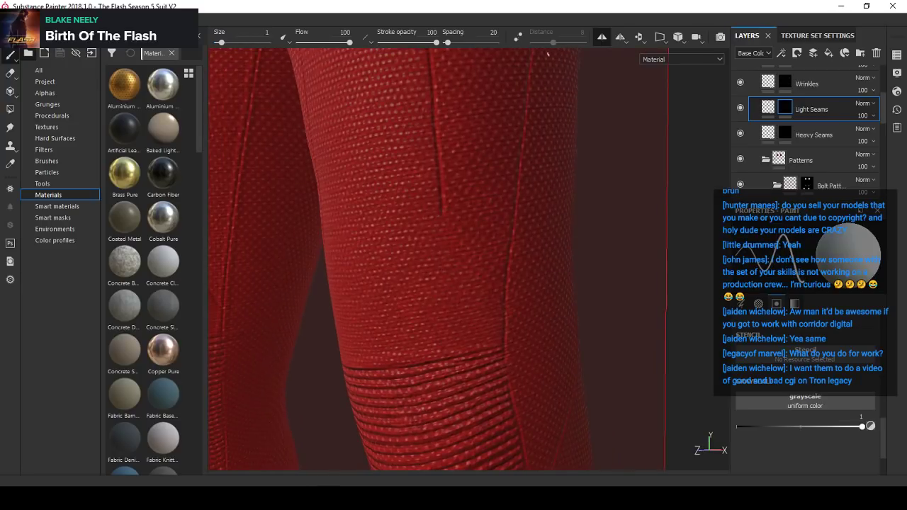
click(510, 41)
alt+drag(478, 232, 449, 240)
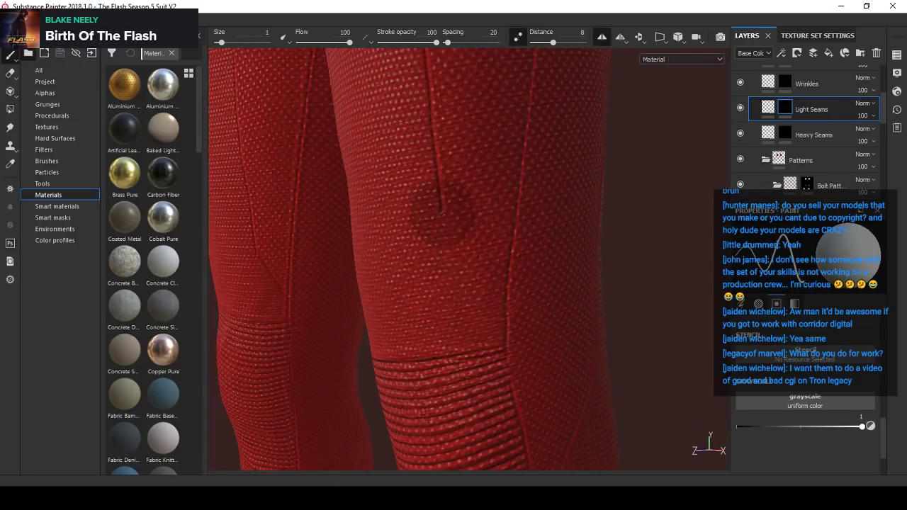
alt+drag(507, 312, 402, 219)
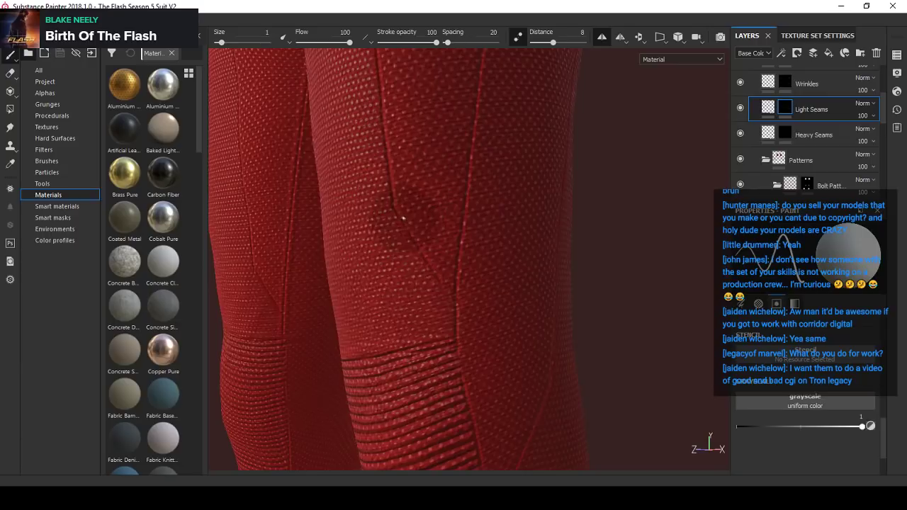
key(shift)
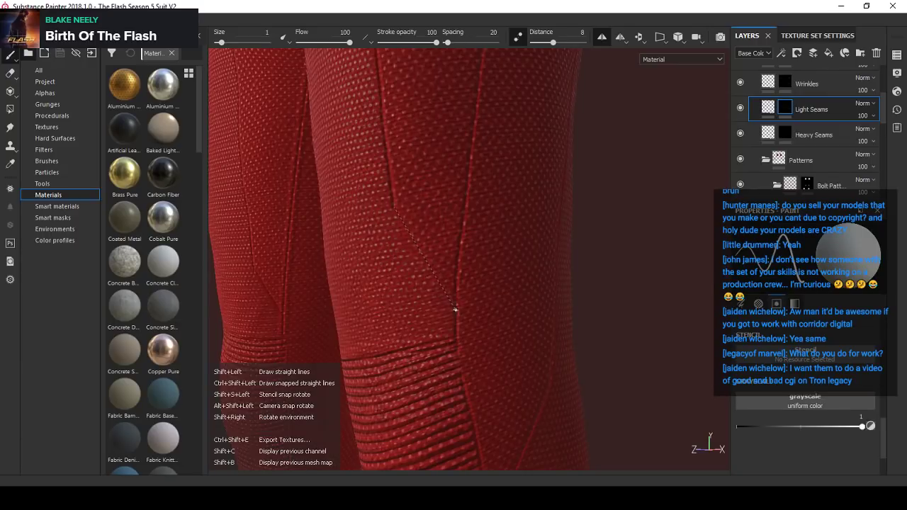
scroll(455, 275, down, 8)
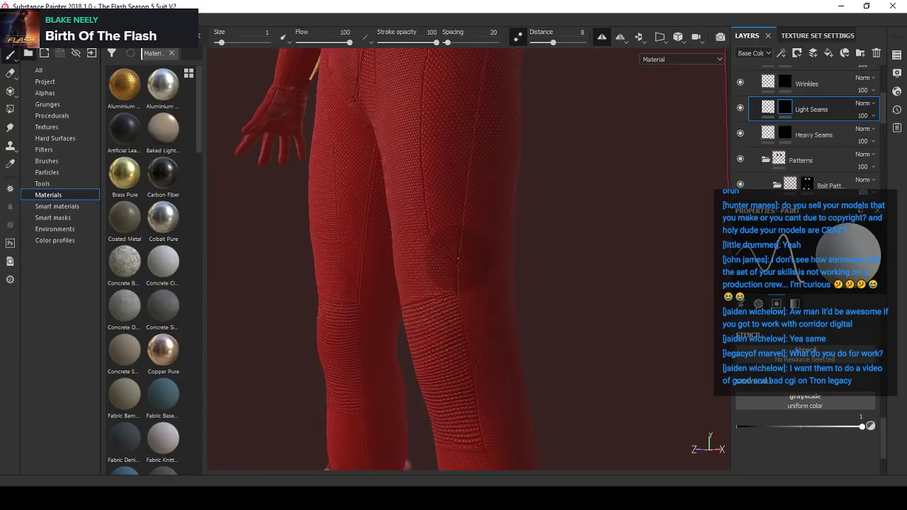
- Set the brush grayscale to 0 and size to 9.59, disable Lazy Mouse, and paint out the thigh seam's lower end on the Light Seams mask
mouse_move(454, 275)
alt+mouse_down()
mouse_move(478, 312)
mouse_move(449, 263)
alt+mouse_up()
scroll(448, 264, up, 4)
alt+middle_drag(449, 263, 425, 336)
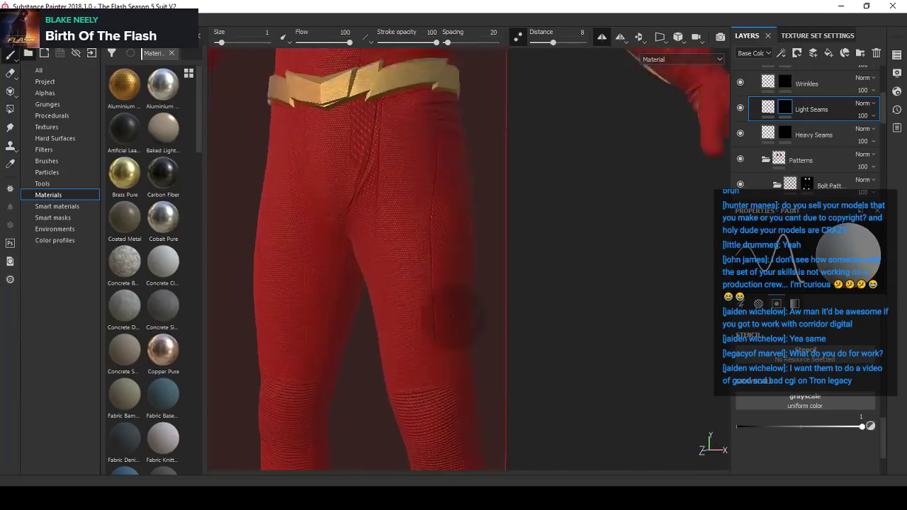
scroll(529, 341, up, 4)
click(873, 425)
click(519, 40)
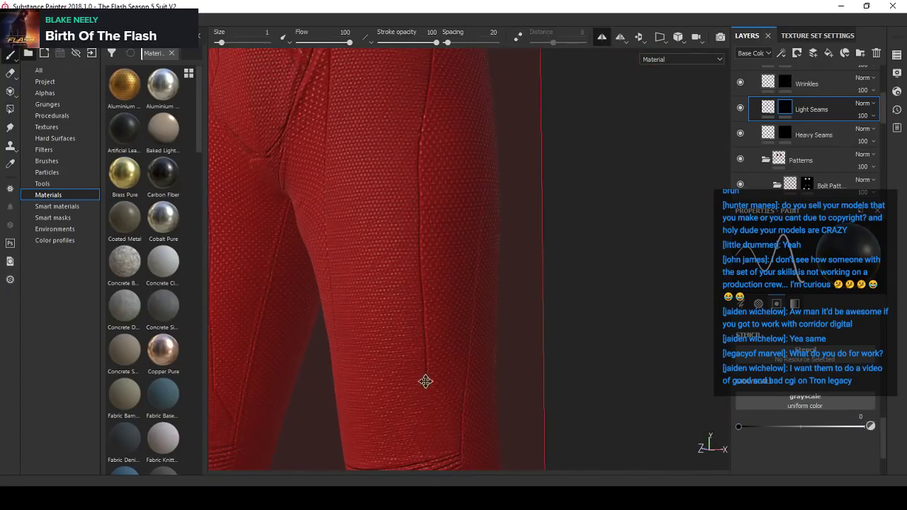
alt+middle_drag(425, 381, 427, 330)
scroll(427, 330, up, 2)
ctrl+right_drag(426, 331, 454, 331)
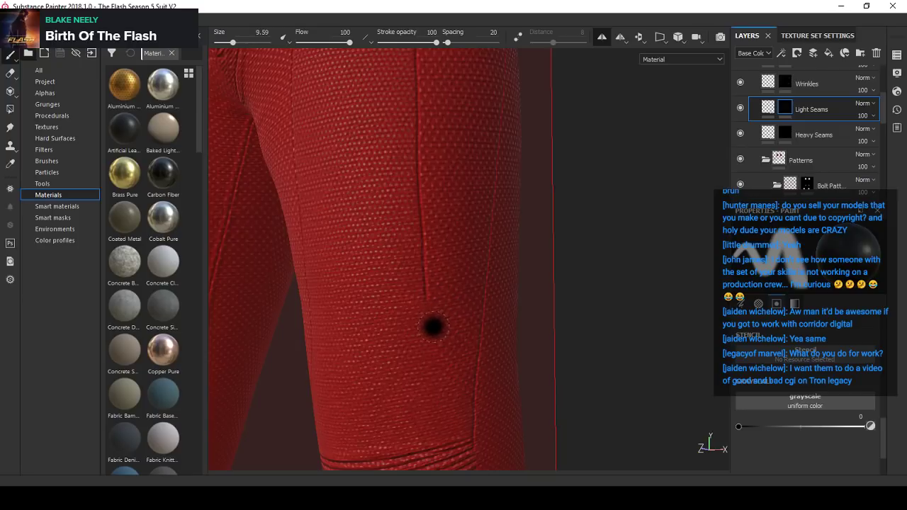
mouse_move(435, 326)
alt+mouse_down()
mouse_move(500, 324)
mouse_move(442, 330)
mouse_move(529, 273)
mouse_move(431, 385)
mouse_move(456, 368)
mouse_move(492, 283)
mouse_move(480, 316)
mouse_move(510, 362)
mouse_move(494, 338)
mouse_move(522, 354)
alt+mouse_up()
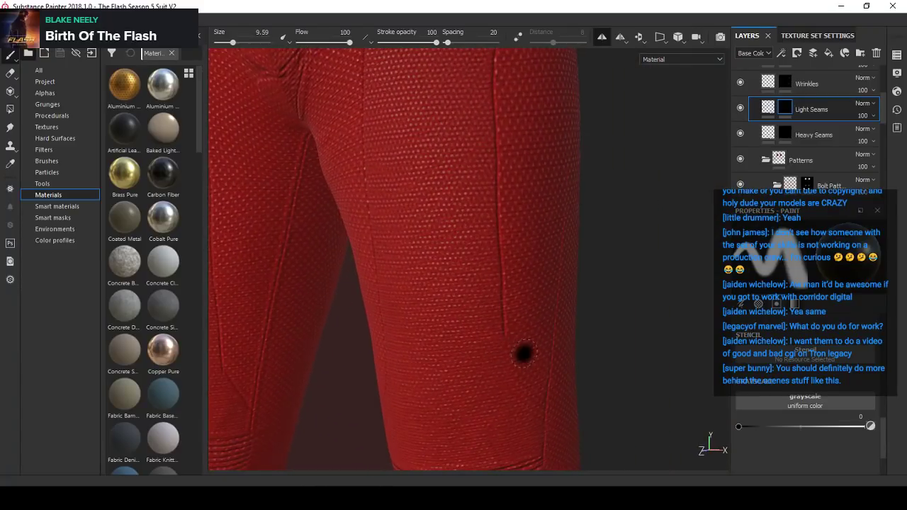
alt+middle_drag(517, 364, 492, 315)
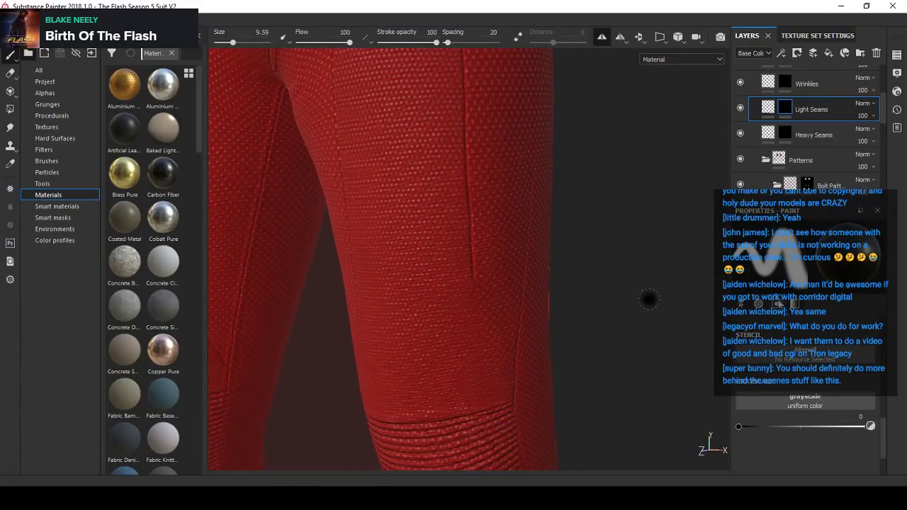
- Set the brush grayscale to 1 and size to 1, enable Lazy Mouse, and try to extend the thigh seam's lower end toward the outer seam
click(870, 427)
alt+drag(460, 248, 421, 198)
mouse_move(480, 240)
alt+mouse_down()
mouse_move(499, 251)
mouse_move(464, 257)
mouse_move(503, 261)
mouse_move(488, 231)
alt+mouse_up()
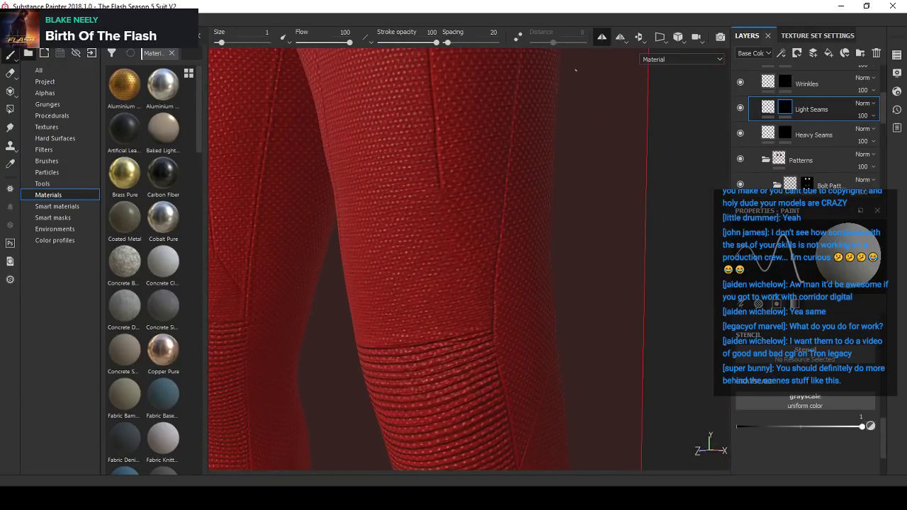
alt+drag(406, 192, 475, 189)
alt+right_drag(476, 188, 484, 298)
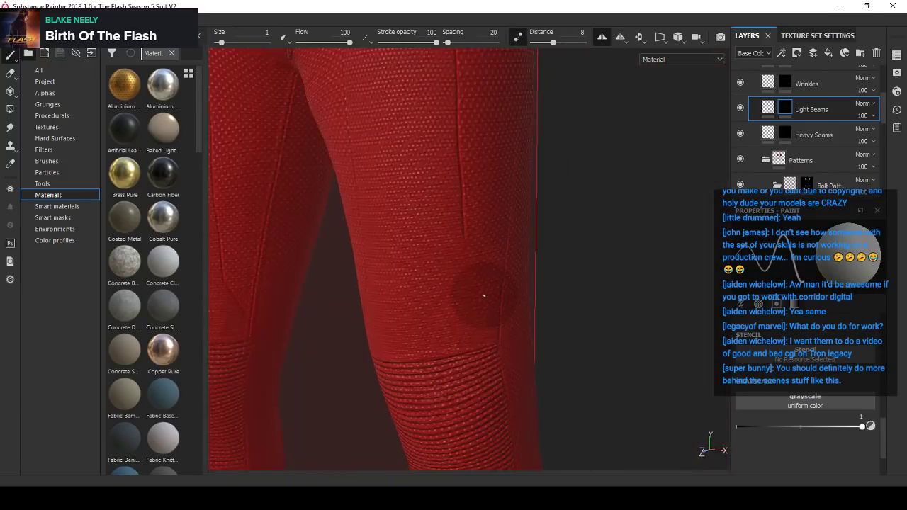
alt+drag(484, 297, 432, 297)
alt+right_drag(432, 297, 517, 268)
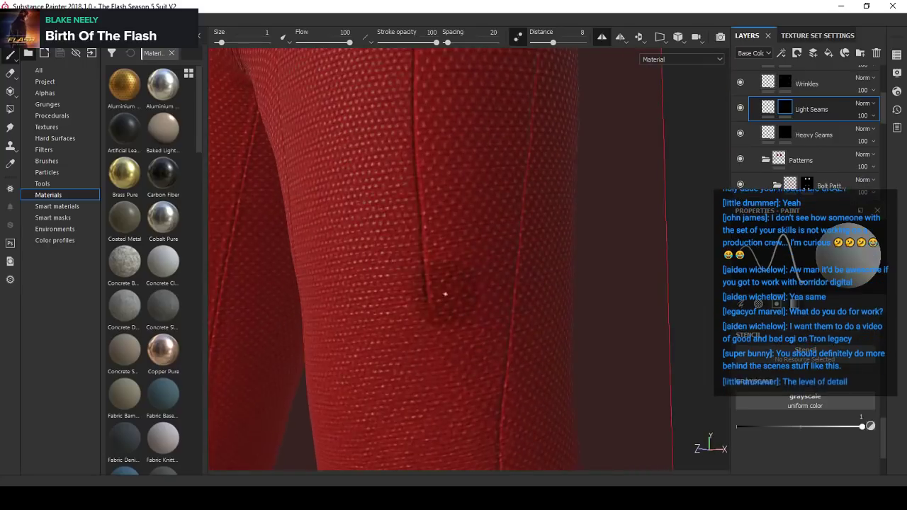
- Set the brush grayscale to 0 and size to 8.16, disable Lazy Mouse, and paint out the thigh seam's lower tip
click(870, 426)
click(518, 37)
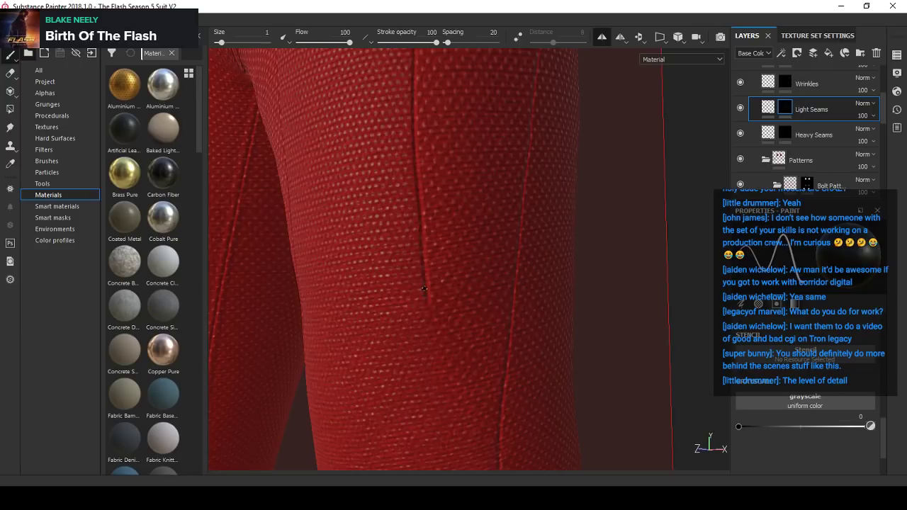
ctrl+right_drag(424, 288, 432, 289)
scroll(424, 279, down, 3)
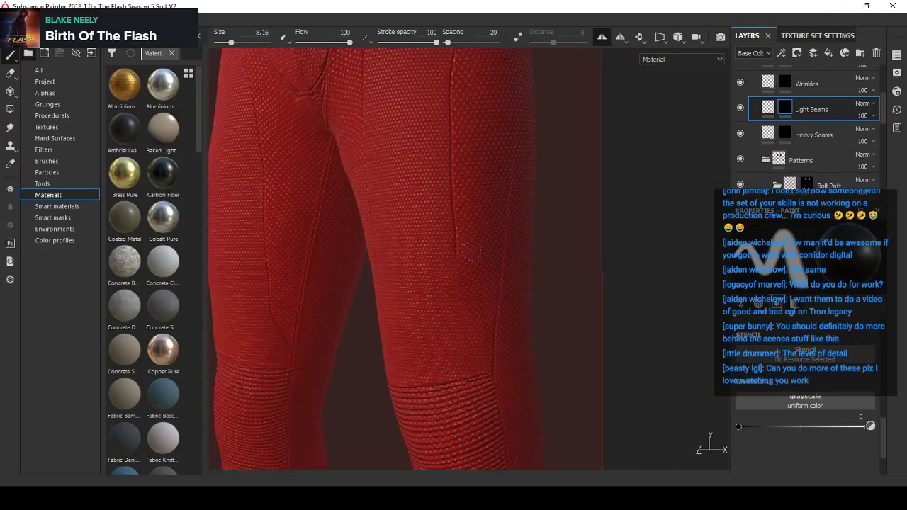
- Set the brush grayscale to 1 and size to 1, enable Lazy Mouse, and try a straight downward extension of the thigh seam
click(872, 424)
scroll(520, 280, up, 2)
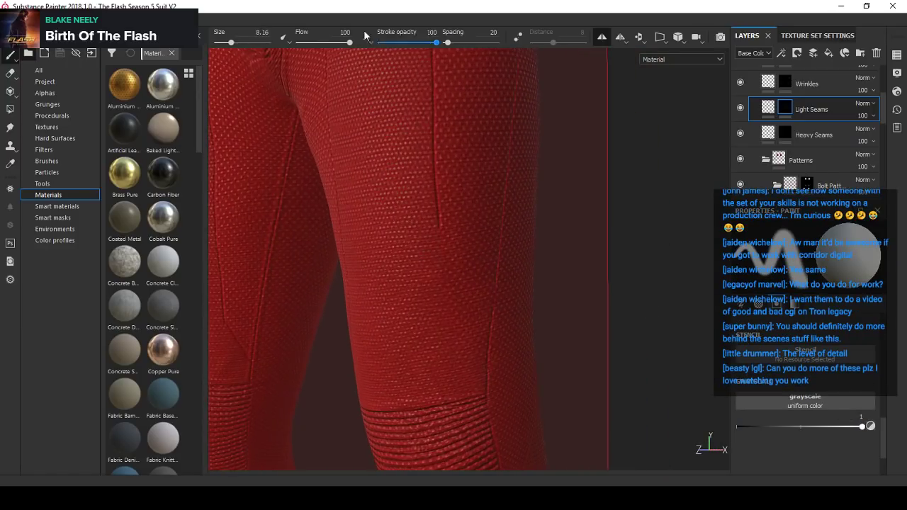
key(Return)
scroll(518, 266, up, 3)
click(518, 40)
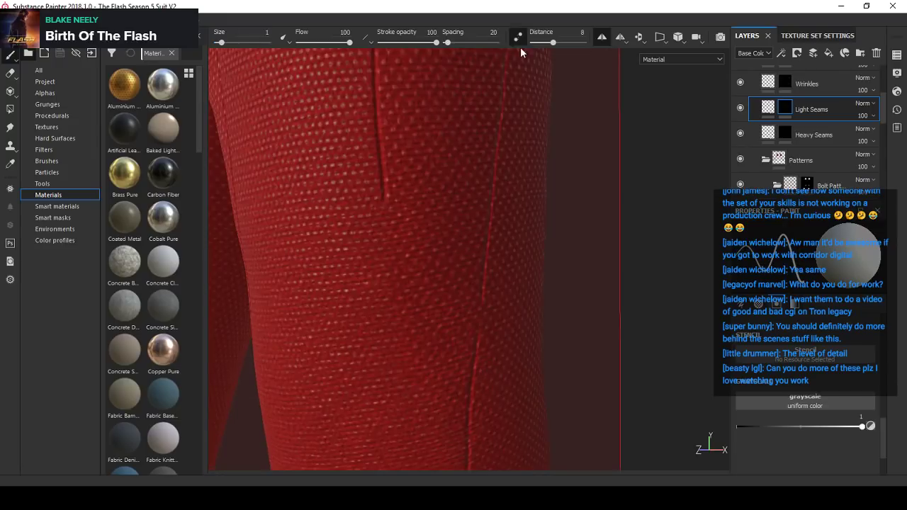
alt+drag(453, 190, 383, 201)
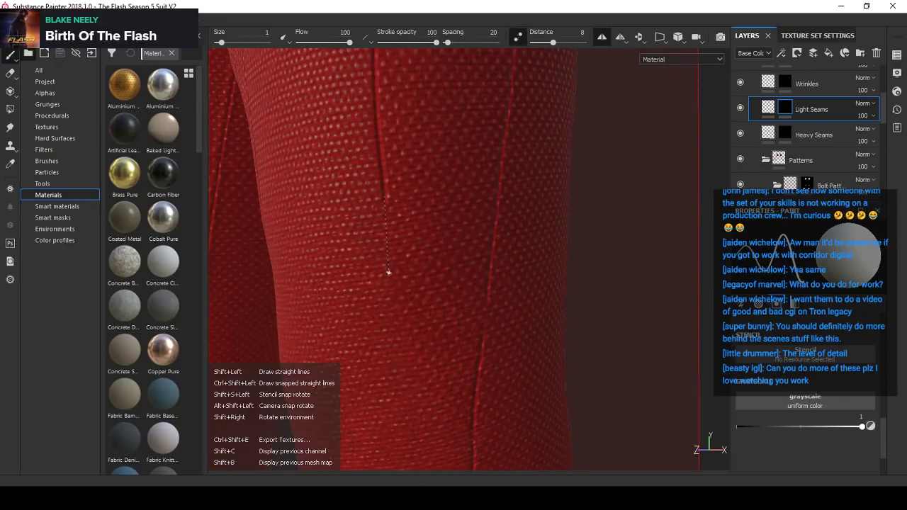
alt+drag(389, 269, 397, 227)
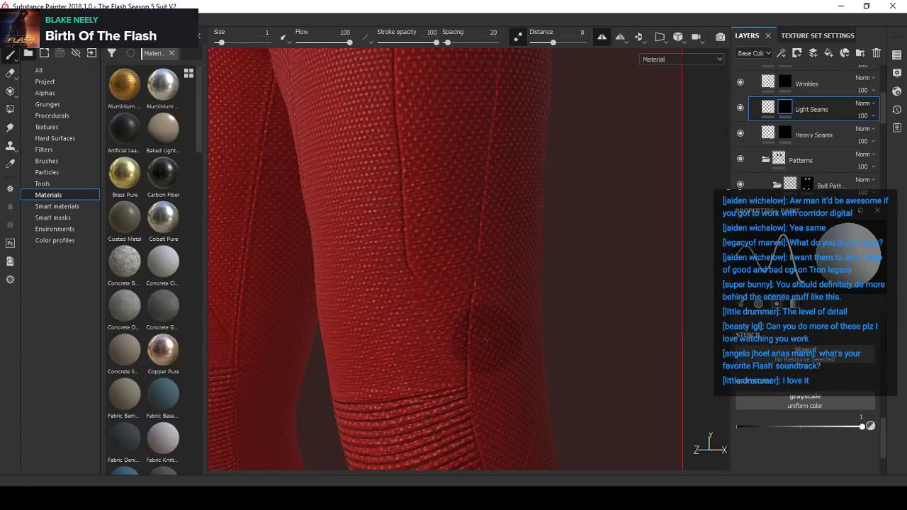
- Set the Lazy Mouse distance to 4 and paint a diagonal light seam from the thigh seam's lower end to the outer seam above the knee
alt+right_drag(479, 312, 456, 245)
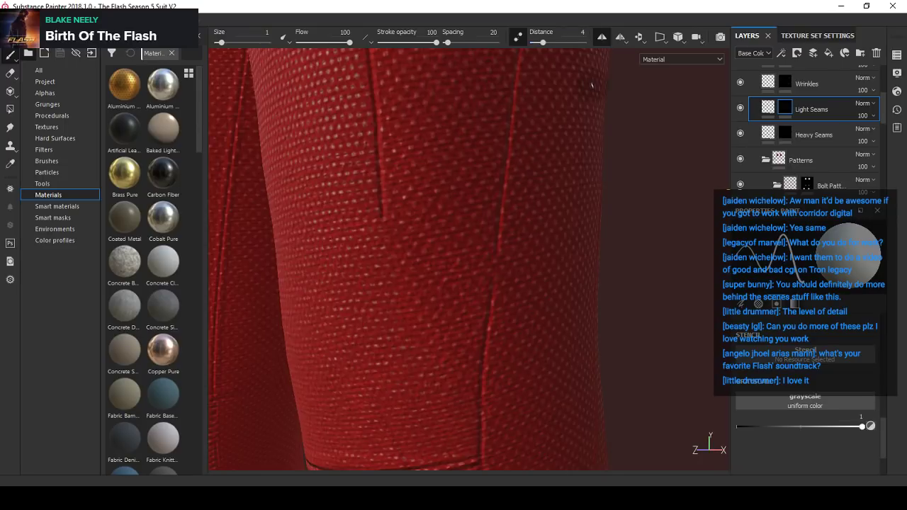
alt+drag(414, 173, 408, 178)
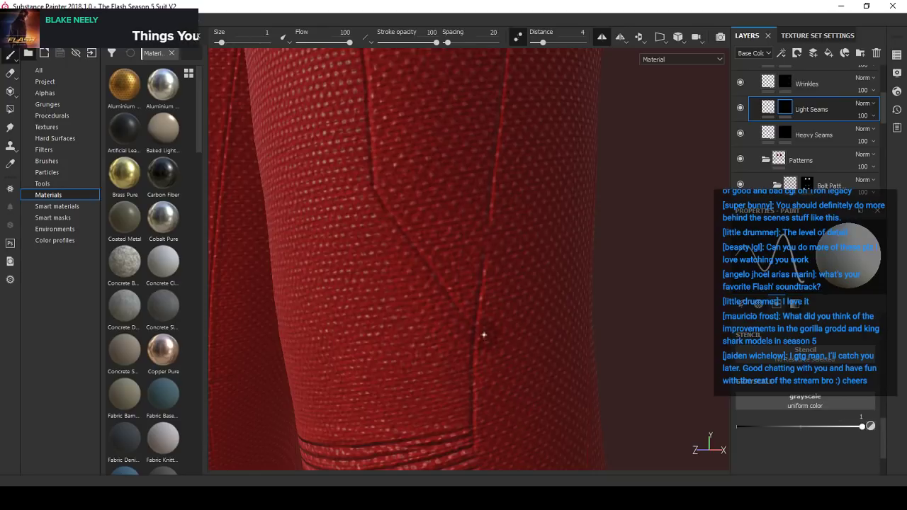
scroll(484, 284, down, 8)
alt+drag(482, 288, 458, 258)
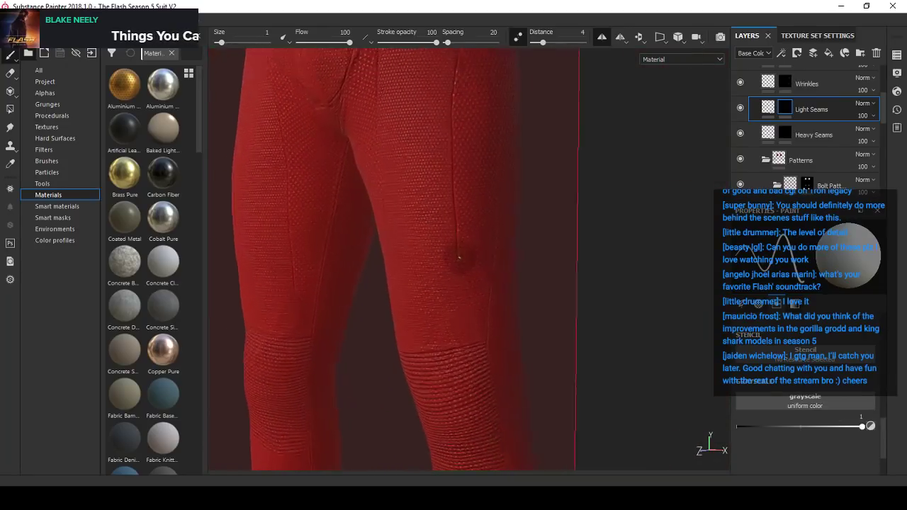
- Set the brush grayscale to 0 and size to 6.44, disable Lazy Mouse, and paint out the vertical seam section just above the diagonal seam
scroll(459, 258, up, 6)
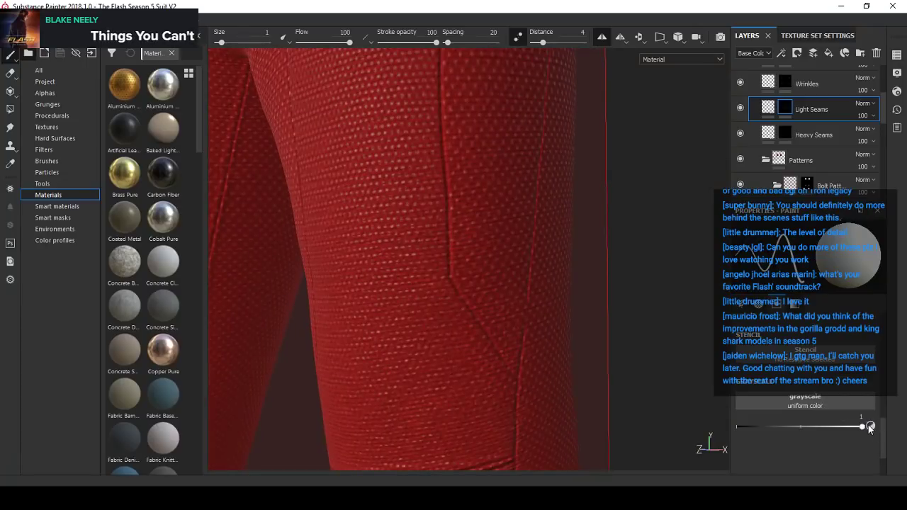
click(870, 427)
scroll(420, 209, up, 2)
ctrl+alt+drag(481, 217, 465, 231)
click(518, 37)
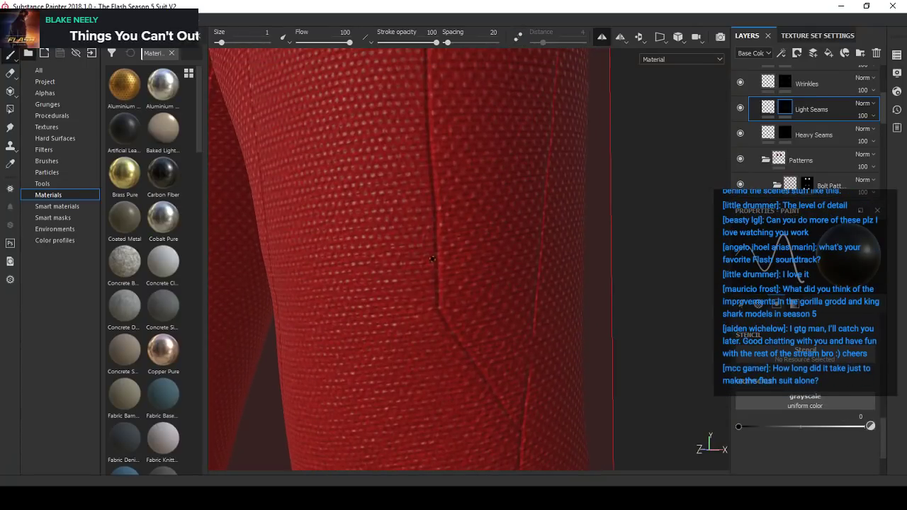
ctrl+right_drag(433, 258, 436, 228)
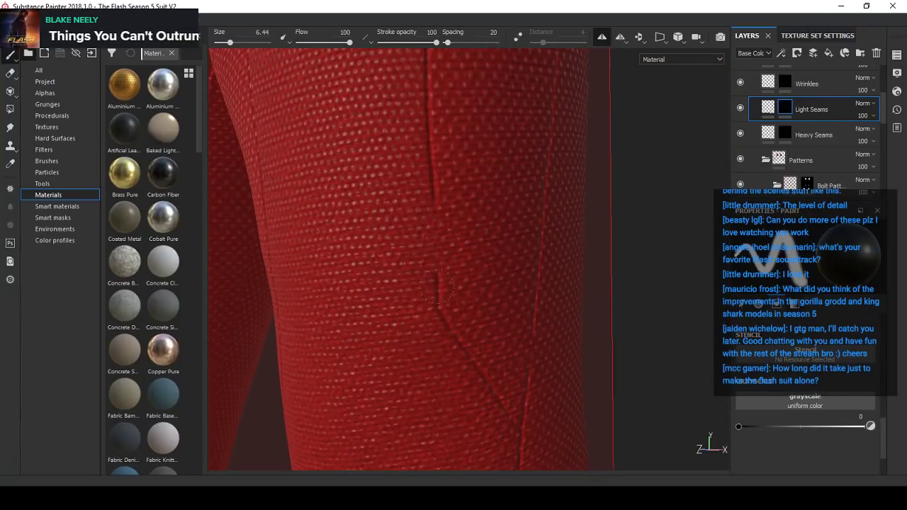
alt+drag(451, 274, 421, 219)
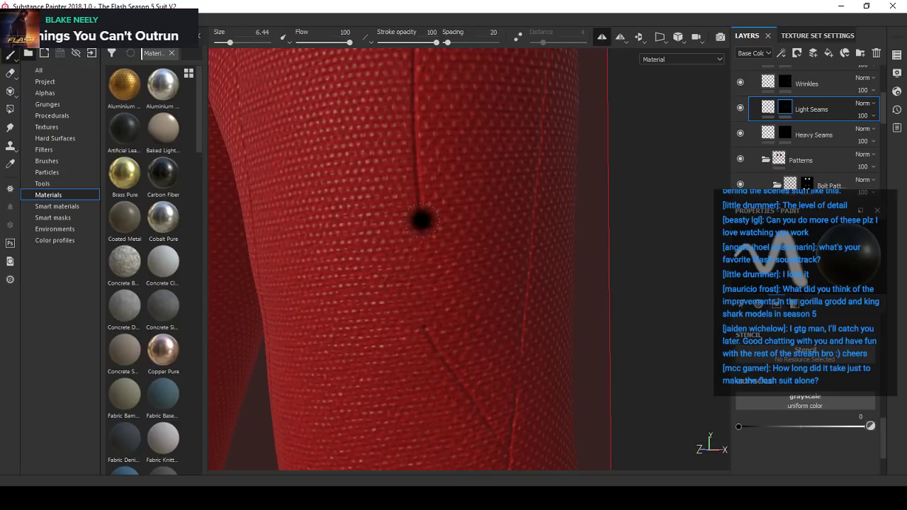
click(870, 426)
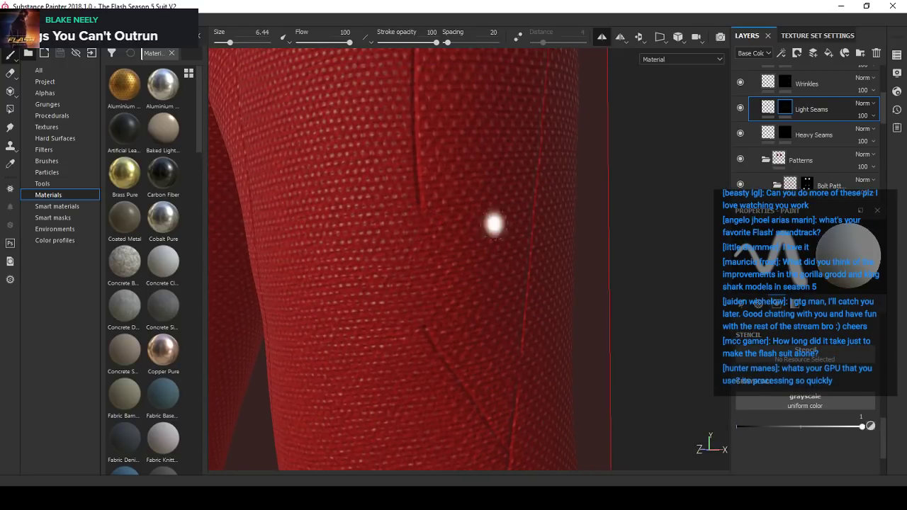
alt+drag(493, 292, 431, 308)
alt+right_drag(431, 308, 464, 308)
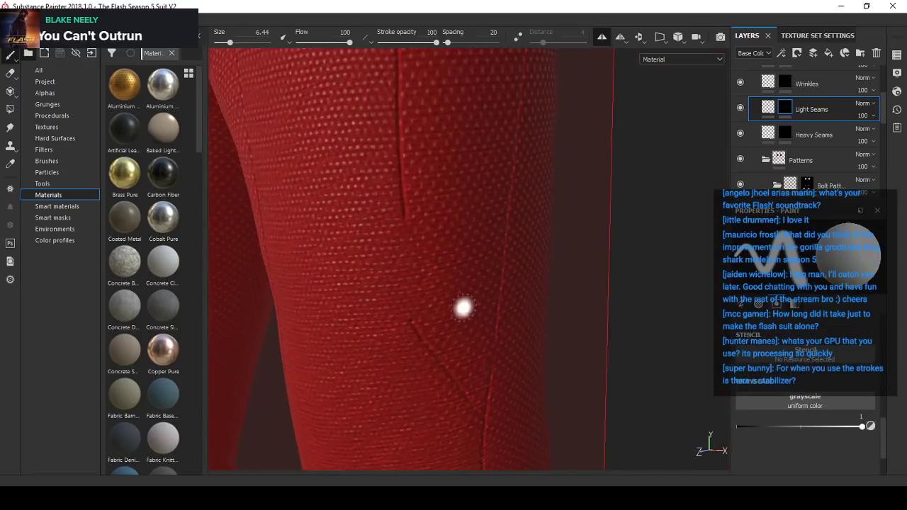
click(264, 32)
text(1)
key(Return)
alt+drag(478, 208, 534, 50)
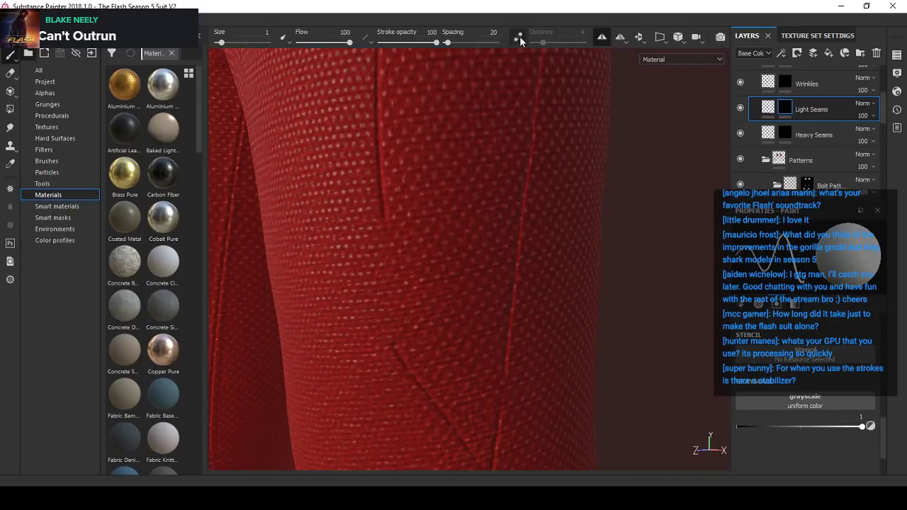
- Paint out the vertical seam's lower tip with grayscale 0 and size 8.53, and return the brush to grayscale 1 and size 1
click(870, 425)
ctrl+right_drag(402, 226, 425, 225)
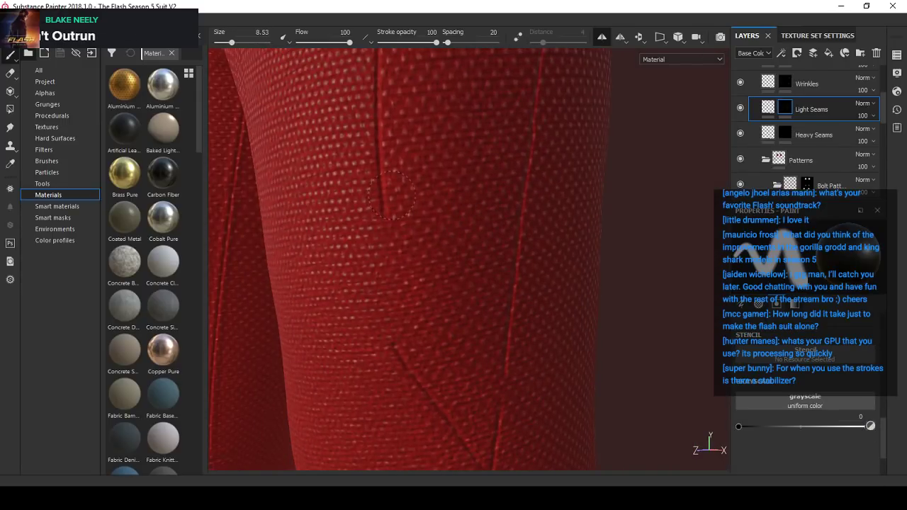
click(865, 426)
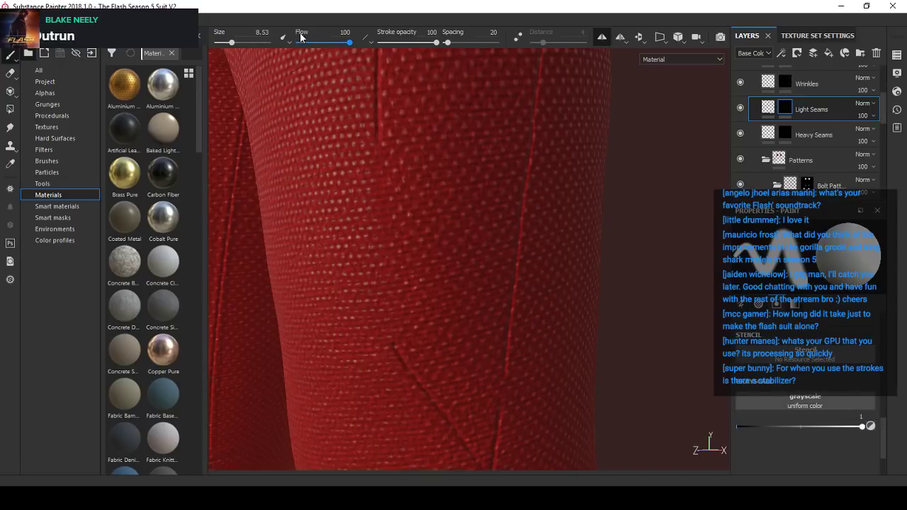
text(1)
key(Return)
- Examine the gap between the vertical thigh seam and the diagonal seam from several angles and distances
alt+drag(425, 253, 382, 261)
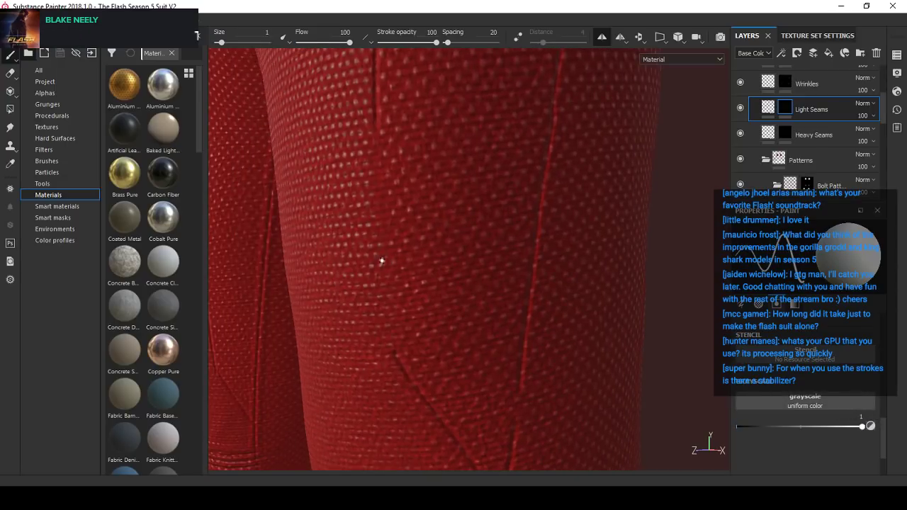
mouse_move(374, 217)
alt+mouse_down()
mouse_move(376, 249)
mouse_move(512, 295)
mouse_move(437, 271)
mouse_move(445, 265)
mouse_move(488, 298)
mouse_move(425, 238)
alt+mouse_up()
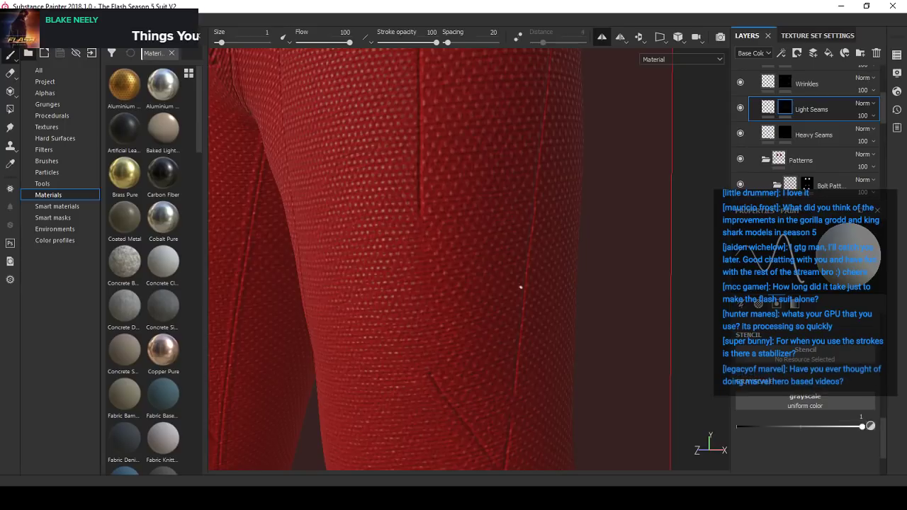
alt+drag(498, 290, 474, 304)
alt+middle_drag(515, 334, 481, 307)
alt+drag(480, 306, 450, 288)
scroll(447, 288, down, 4)
mouse_move(447, 287)
alt+middle_down()
mouse_move(476, 292)
mouse_move(506, 281)
mouse_move(510, 267)
mouse_move(418, 255)
alt+middle_up()
scroll(476, 292, up, 2)
scroll(510, 267, up, 3)
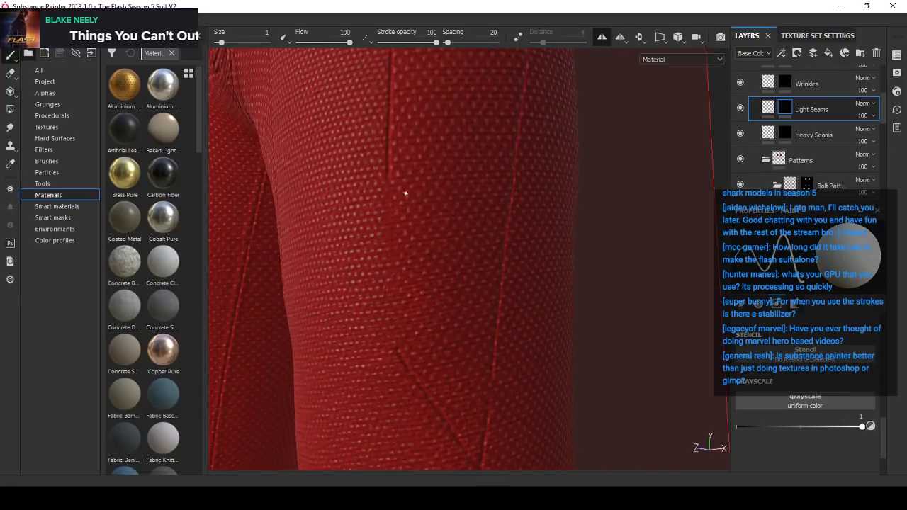
scroll(437, 253, up, 2)
mouse_move(394, 167)
alt+mouse_down()
mouse_move(407, 184)
mouse_move(381, 171)
alt+mouse_up()
alt+middle_drag(381, 171, 387, 158)
scroll(381, 155, up, 2)
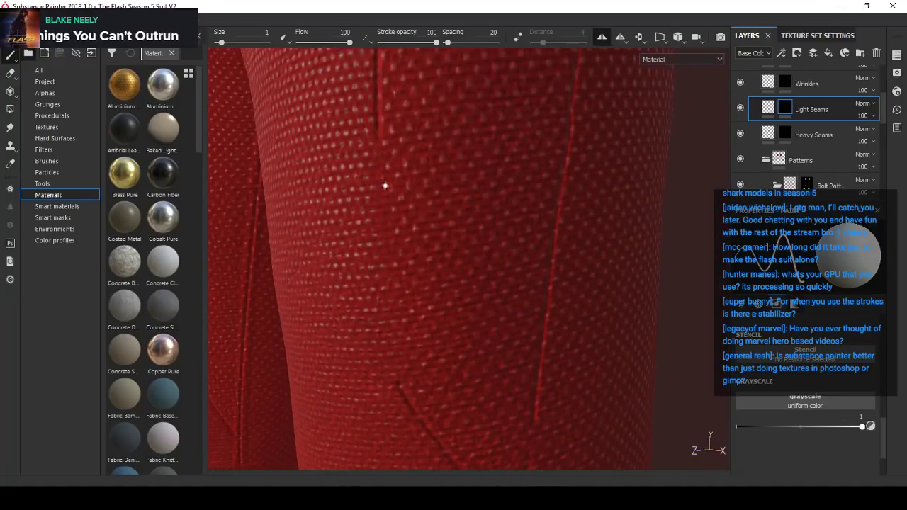
alt+drag(385, 186, 393, 162)
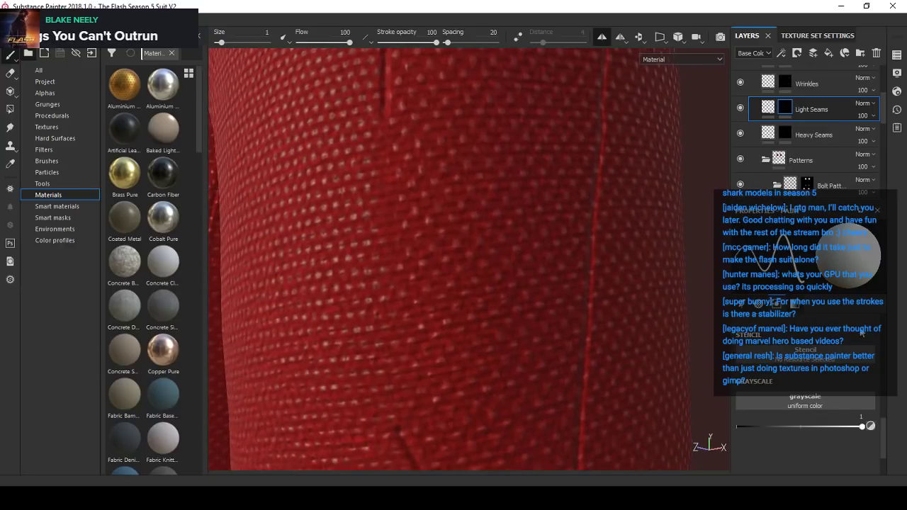
- Enable Lazy Mouse and paint a straight light seam from the vertical thigh seam's end down to the diagonal seam's upper end
click(515, 37)
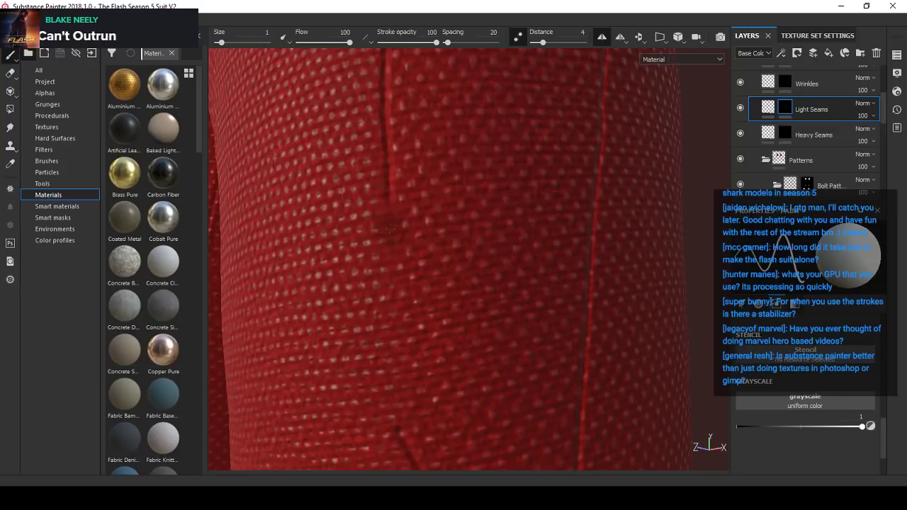
alt+drag(390, 228, 374, 117)
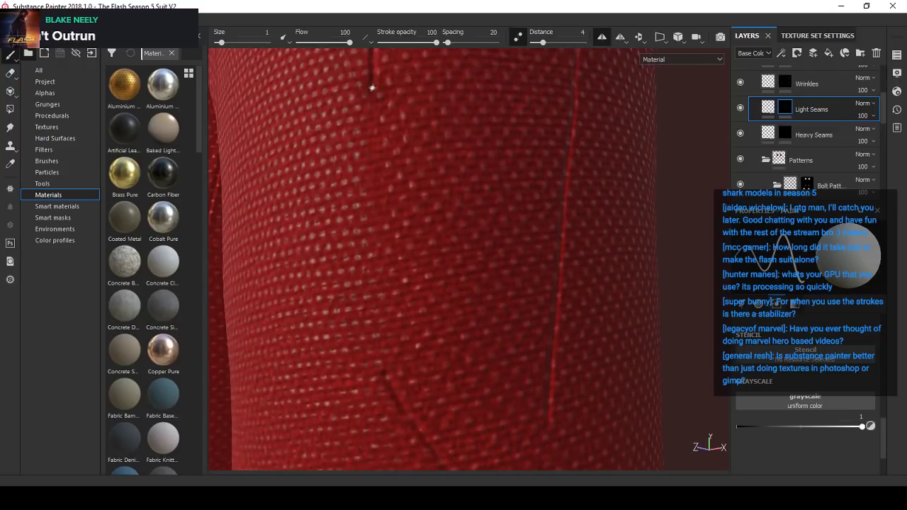
shift+click(375, 268)
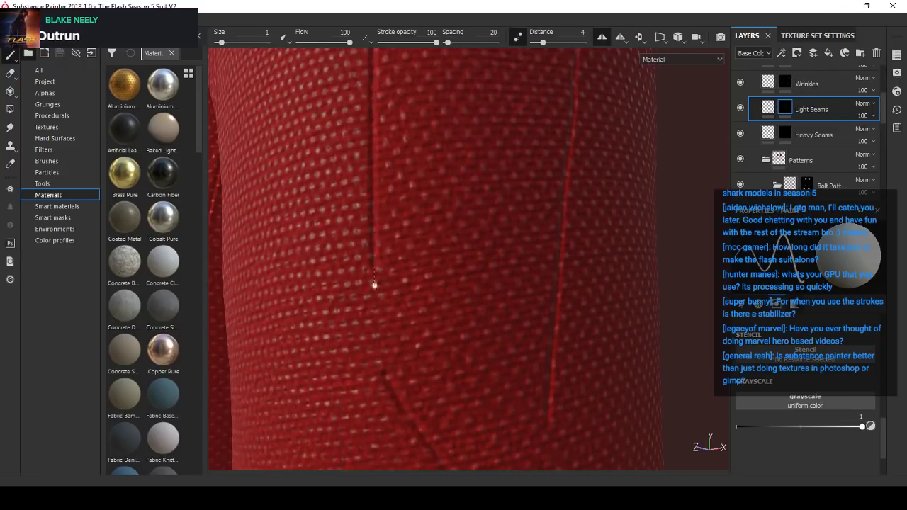
shift+click(375, 363)
scroll(406, 263, down, 7)
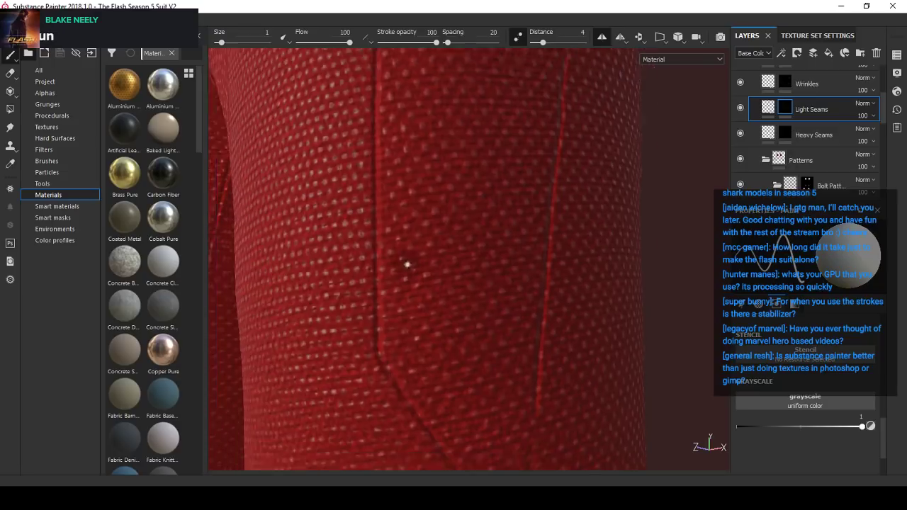
- Set the brush grayscale to 0 and size to 25.18, and paint out the mid-thigh section of the vertical light seam
alt+drag(429, 293, 442, 304)
scroll(444, 303, down, 4)
scroll(433, 206, up, 7)
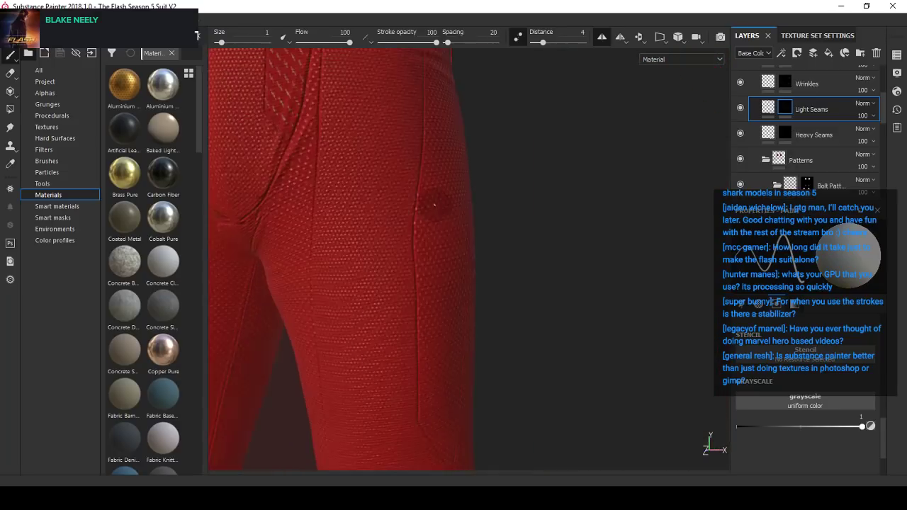
click(870, 427)
alt+drag(443, 219, 400, 224)
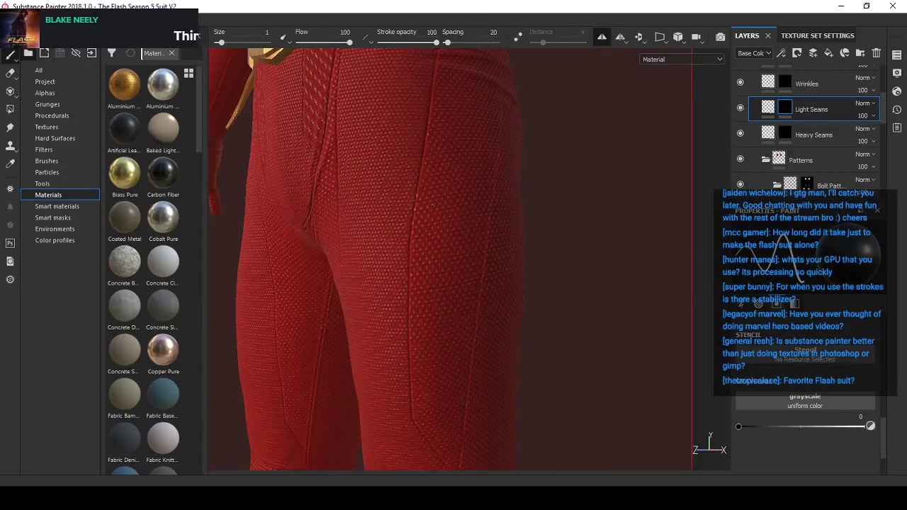
ctrl+right_drag(433, 205, 471, 205)
mouse_move(419, 210)
alt+mouse_down()
mouse_move(442, 204)
mouse_move(414, 221)
alt+mouse_up()
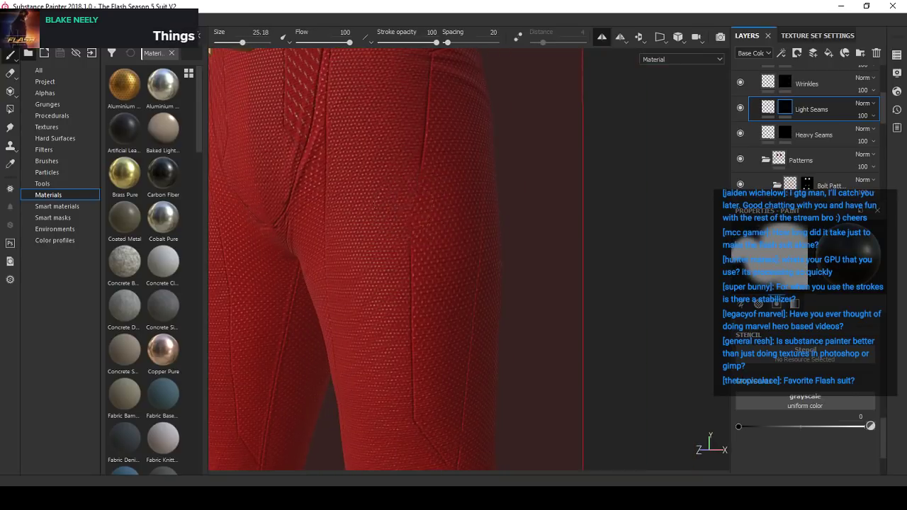
scroll(472, 247, down, 4)
scroll(431, 243, up, 4)
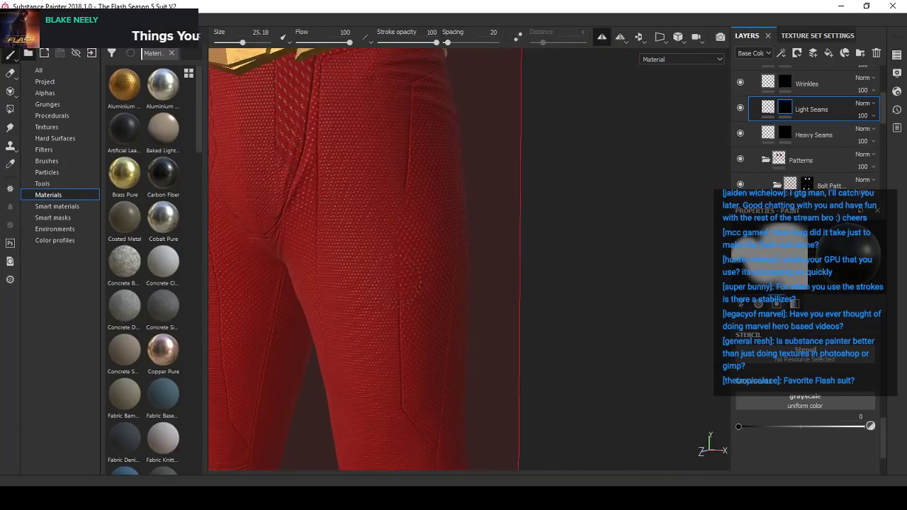
- Return the brush to size 1 and grayscale 1, and enable Lazy Mouse at the edge of the thigh seam gap
click(258, 35)
text(1)
key(Return)
scroll(405, 217, up, 3)
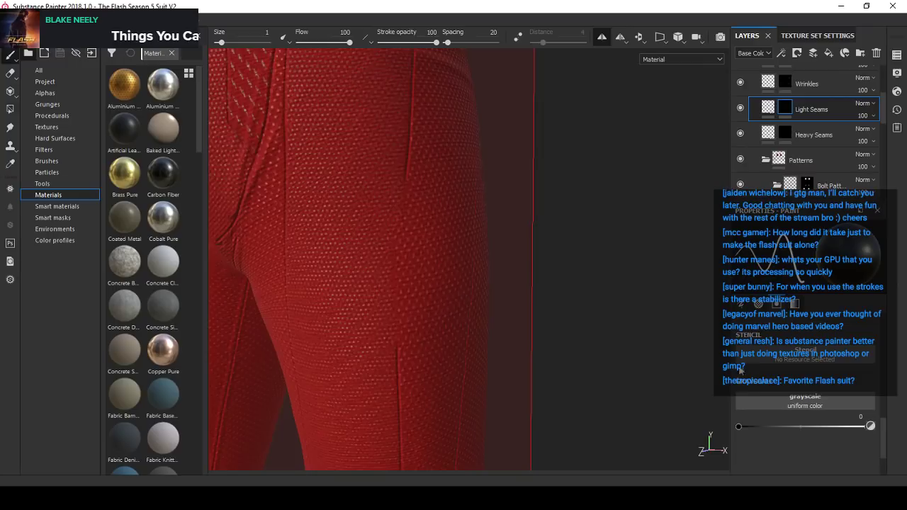
click(869, 427)
alt+drag(480, 293, 439, 225)
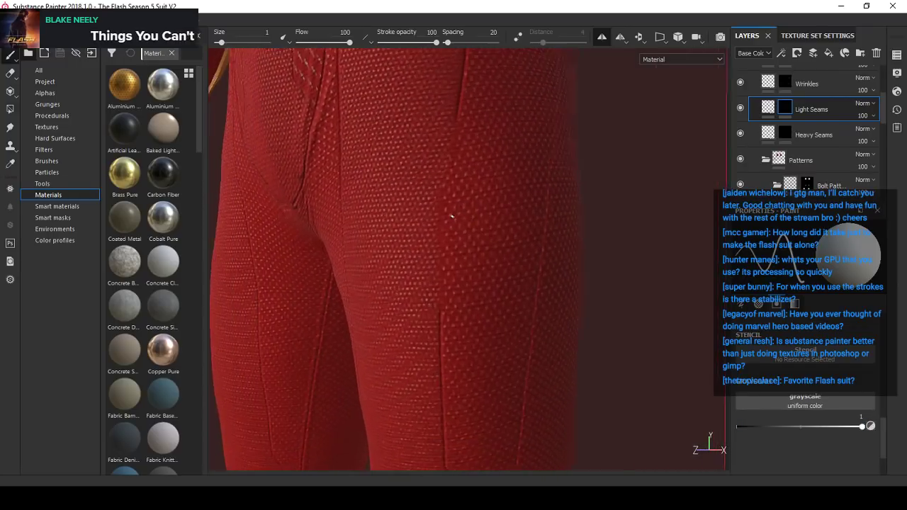
scroll(453, 212, up, 2)
alt+drag(464, 179, 447, 177)
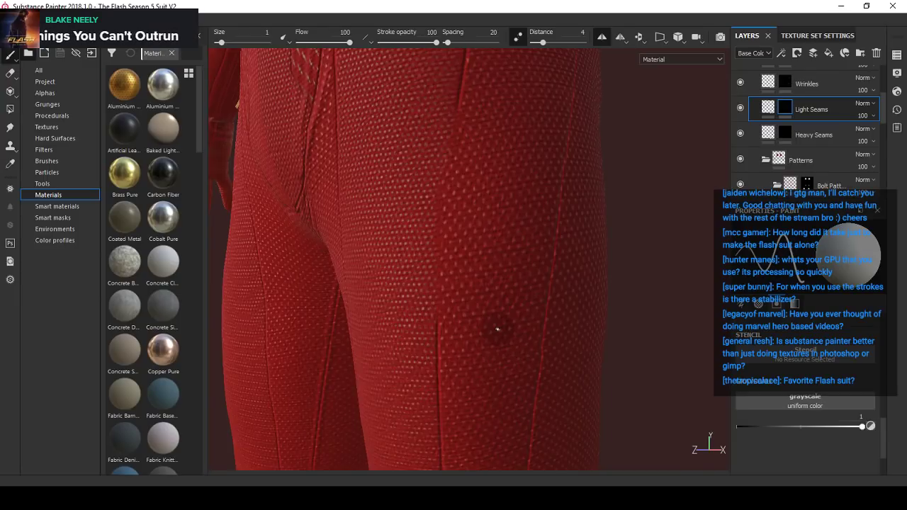
- Examine the outer thigh seams and the whole suit from the side and the front
scroll(394, 267, down, 3)
mouse_move(441, 273)
alt+mouse_down()
mouse_move(428, 275)
mouse_move(461, 281)
mouse_move(452, 273)
alt+mouse_up()
alt+drag(494, 171, 447, 215)
scroll(416, 262, down, 6)
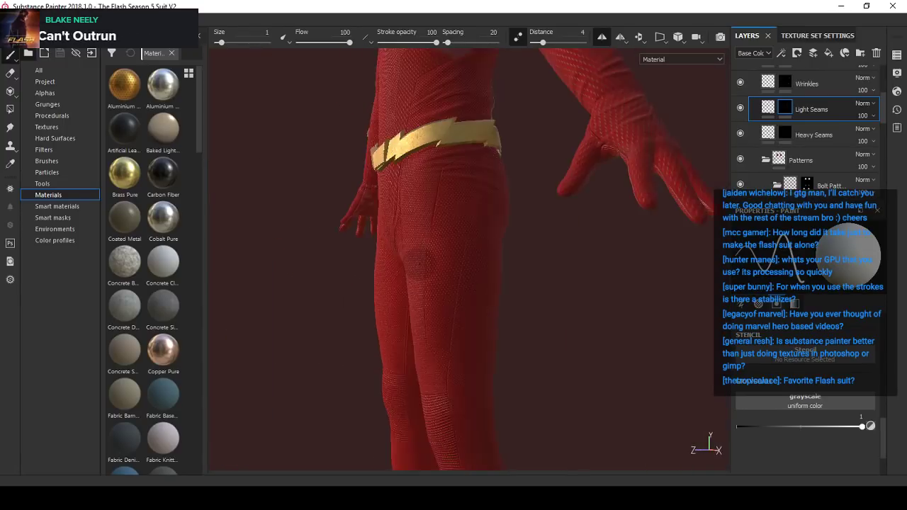
alt+drag(429, 263, 554, 288)
mouse_move(554, 288)
alt+right_down()
mouse_move(452, 263)
mouse_move(545, 276)
alt+right_up()
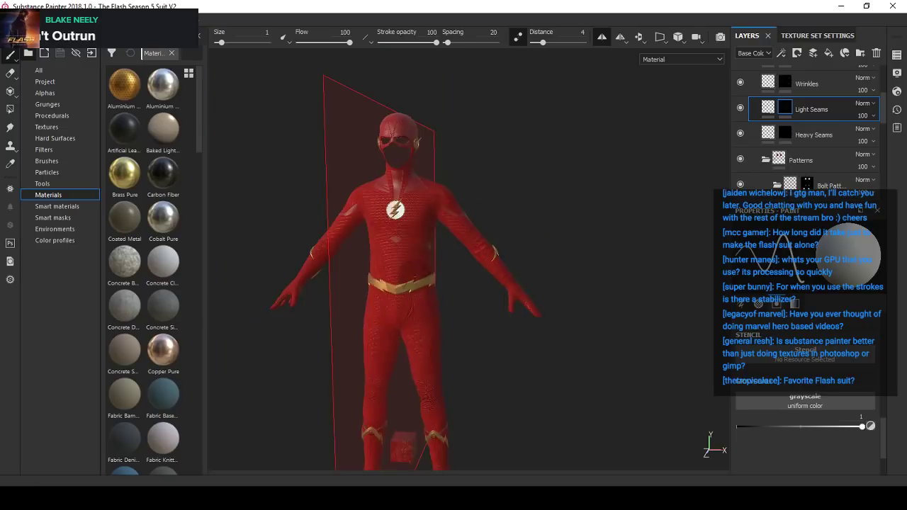
alt+drag(546, 276, 506, 277)
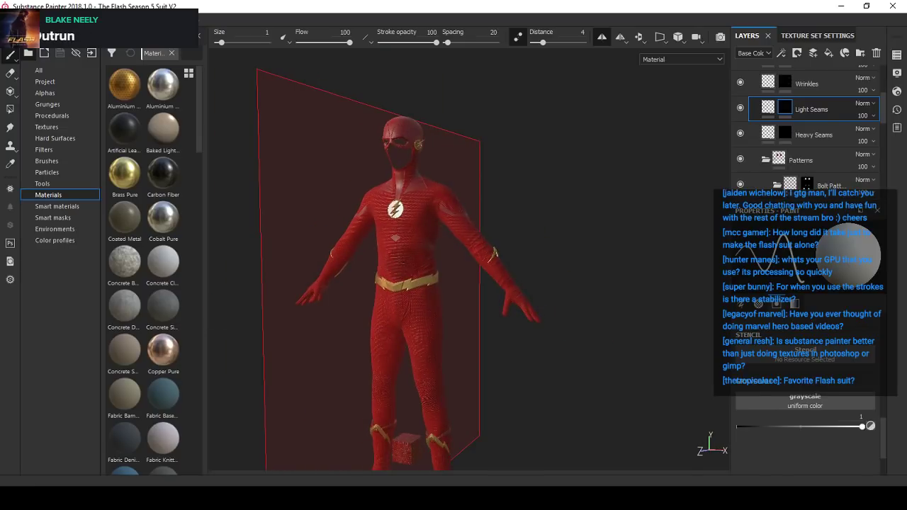
- Show the 2D texture view beside the 3D view and examine the seams on the flattened leg texture
key(F1)
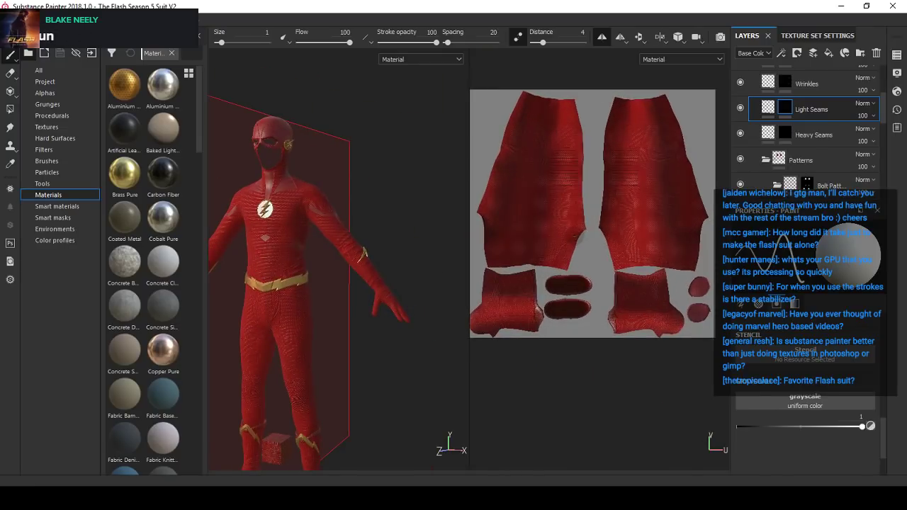
scroll(576, 241, up, 5)
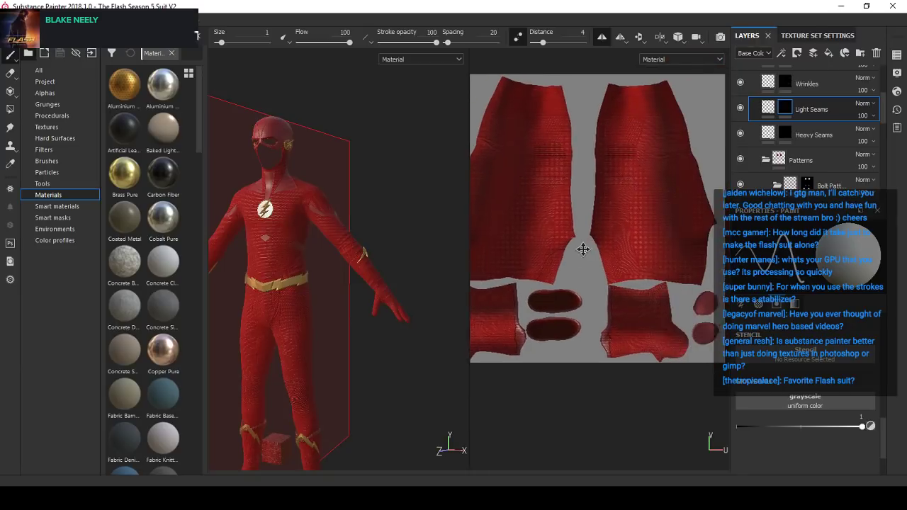
scroll(588, 252, up, 8)
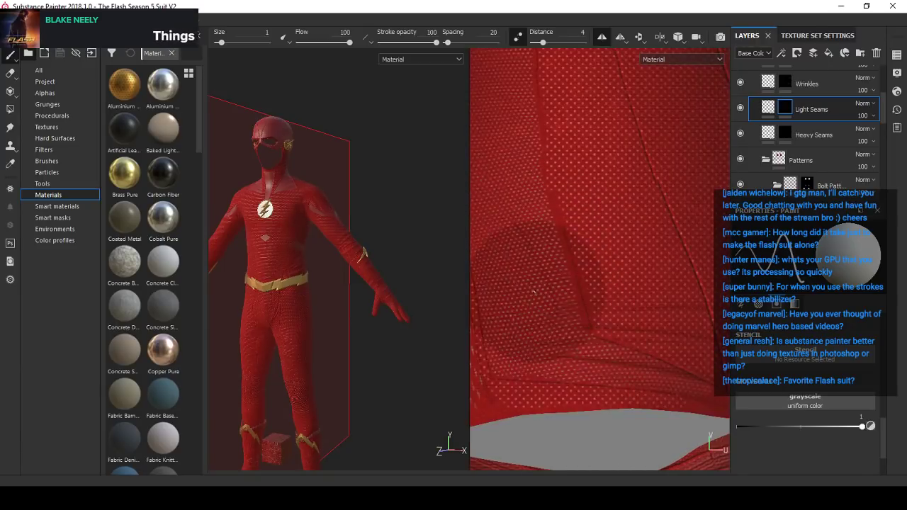
scroll(568, 305, down, 1)
shift+right_drag(609, 298, 625, 298)
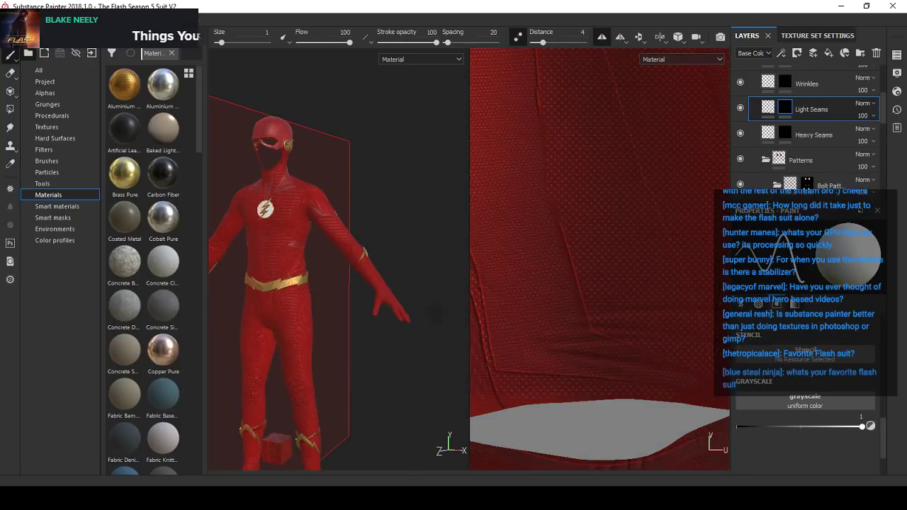
- Examine the legs, belt area and knee panels of the 3D suit alongside the flattened texture
scroll(283, 311, up, 3)
alt+middle_drag(248, 338, 315, 266)
alt+drag(315, 267, 373, 283)
alt+middle_drag(373, 283, 357, 272)
scroll(376, 258, up, 3)
scroll(357, 271, up, 2)
alt+drag(357, 271, 369, 261)
scroll(347, 274, down, 2)
alt+middle_drag(345, 274, 381, 233)
scroll(377, 235, up, 1)
scroll(372, 239, up, 1)
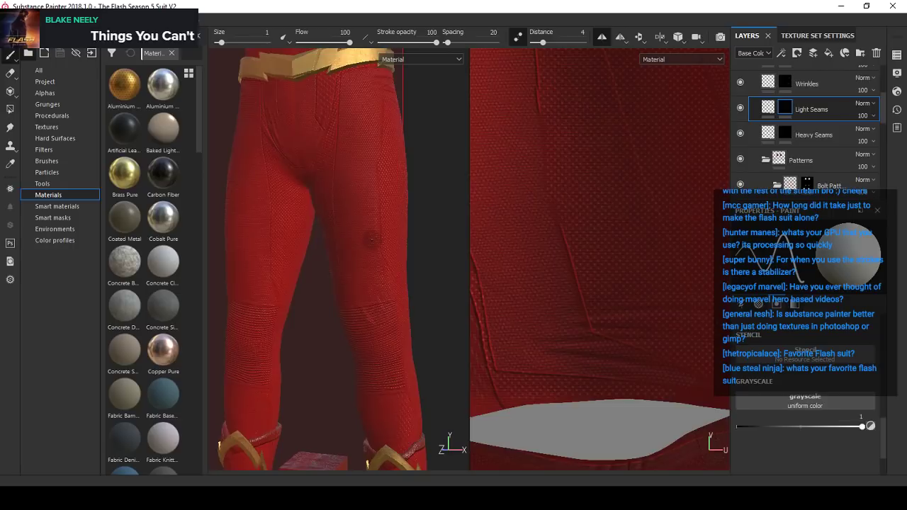
scroll(376, 240, up, 2)
mouse_move(377, 239)
alt+mouse_down()
mouse_move(405, 239)
mouse_move(376, 245)
alt+mouse_up()
alt+middle_drag(376, 244, 360, 206)
scroll(360, 206, down, 1)
scroll(360, 207, up, 1)
alt+drag(360, 207, 342, 253)
scroll(349, 243, down, 2)
scroll(343, 253, down, 1)
alt+middle_drag(343, 253, 339, 307)
scroll(340, 306, up, 1)
alt+drag(339, 305, 341, 234)
scroll(332, 295, down, 1)
scroll(360, 277, up, 2)
scroll(341, 235, up, 1)
mouse_move(354, 248)
shift+right_down()
mouse_move(387, 257)
mouse_move(336, 260)
mouse_move(357, 274)
shift+right_up()
scroll(367, 259, up, 1)
alt+middle_drag(357, 273, 333, 282)
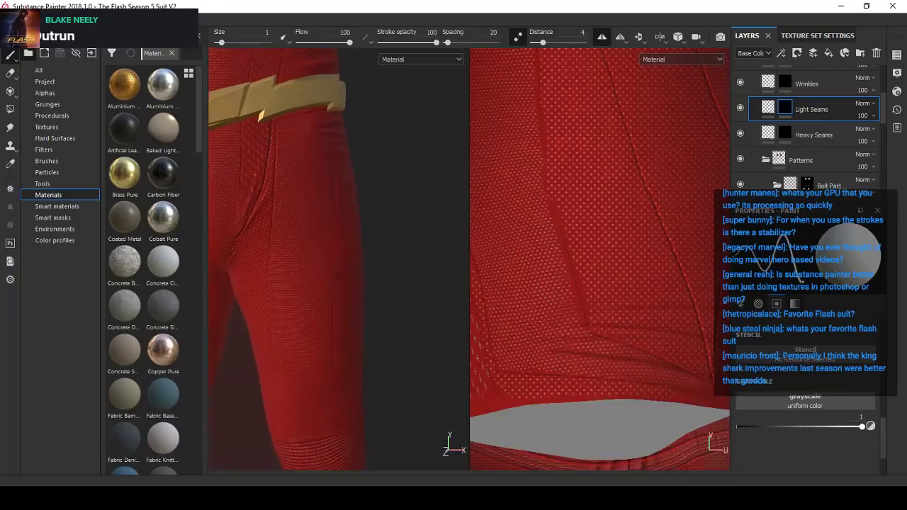
- Inspect the mid-thigh seam gap up close from several angles, and return to the 3D-only view
shift+right_drag(314, 271, 328, 261)
scroll(329, 263, up, 3)
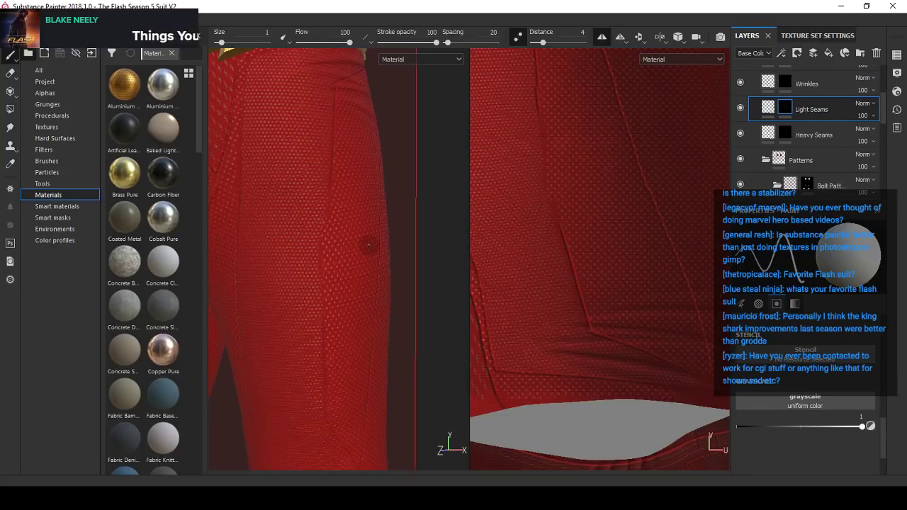
alt+drag(350, 246, 322, 237)
shift+right_drag(322, 237, 348, 235)
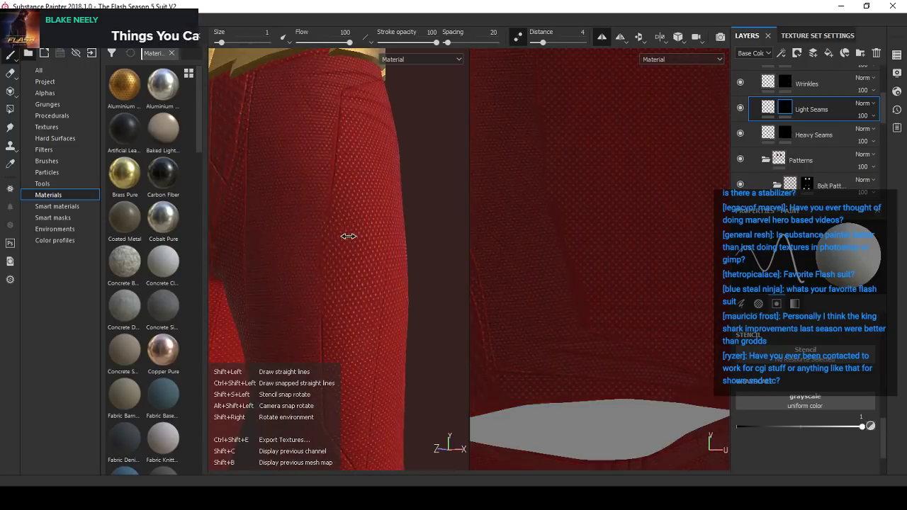
alt+drag(340, 239, 349, 237)
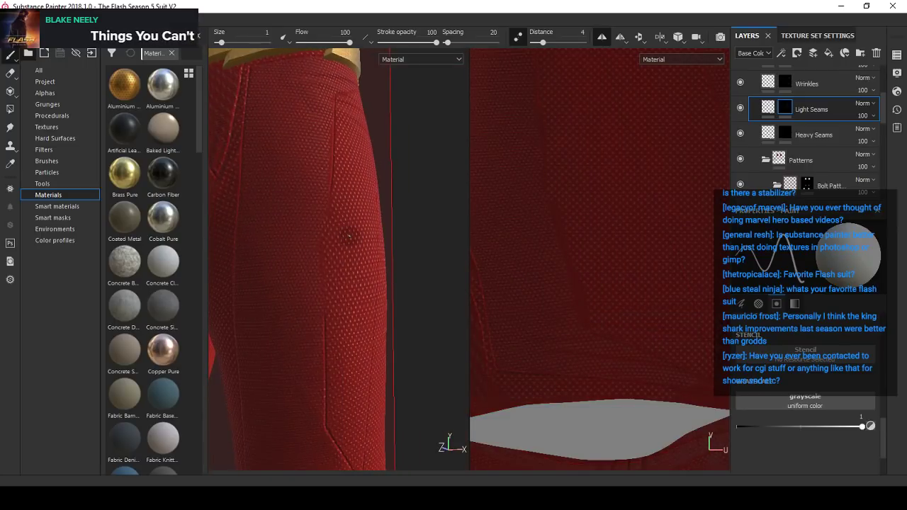
key(F2)
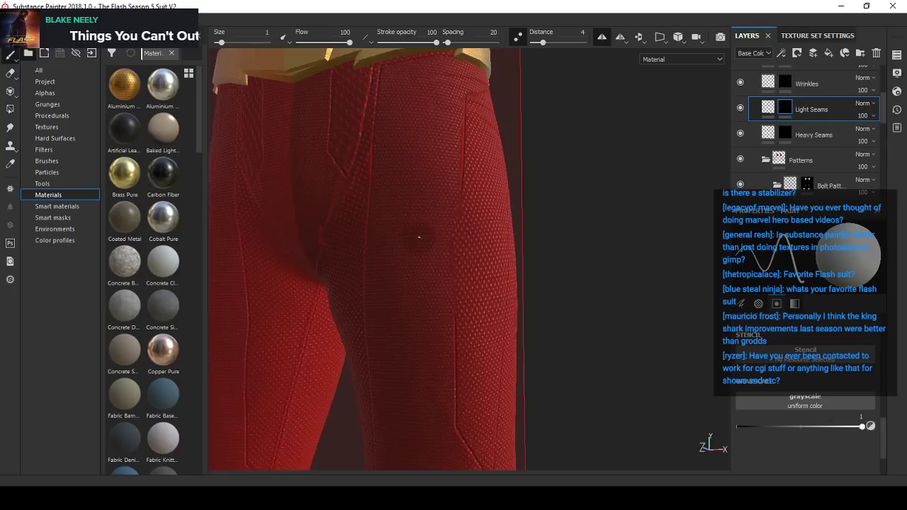
alt+right_drag(419, 237, 470, 245)
alt+drag(470, 246, 453, 238)
mouse_move(454, 239)
alt+right_down()
mouse_move(473, 221)
mouse_move(456, 221)
mouse_move(482, 225)
mouse_move(442, 245)
alt+right_up()
alt+drag(442, 244, 435, 204)
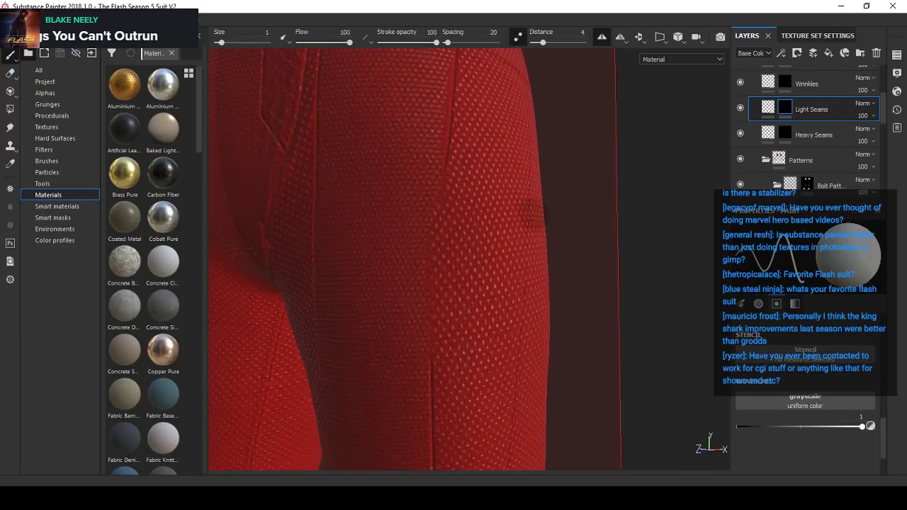
- Try to paint a straight light seam across the mid-thigh gap between the upper and lower vertical seams
drag(446, 153, 430, 370)
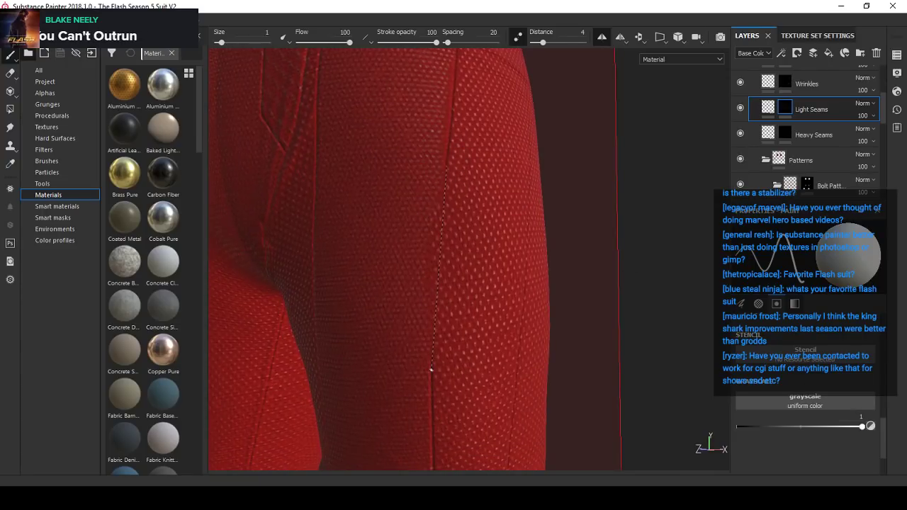
alt+right_drag(480, 302, 471, 285)
alt+drag(472, 285, 455, 274)
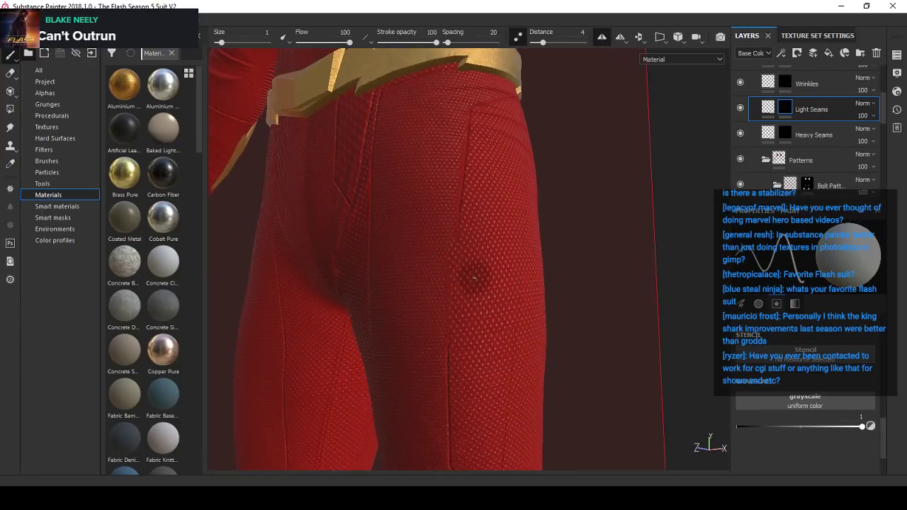
alt+right_drag(474, 279, 466, 280)
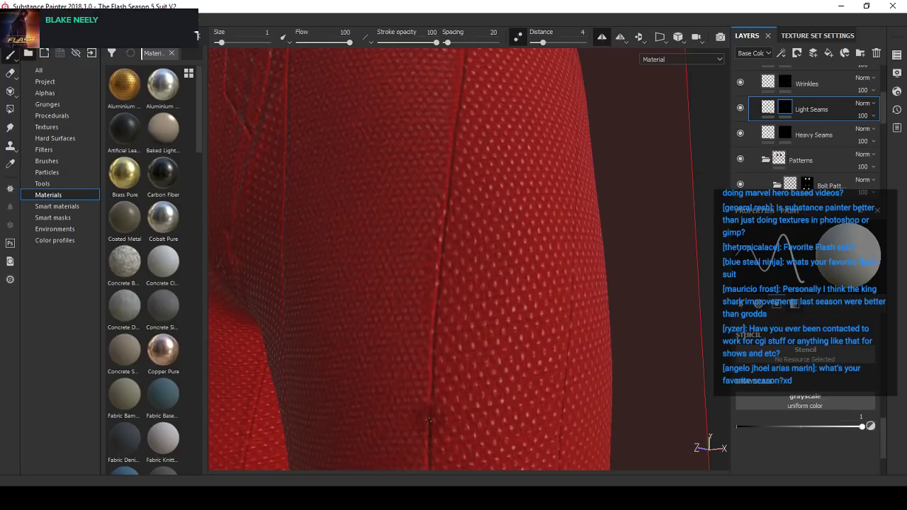
alt+right_drag(479, 245, 486, 248)
mouse_move(486, 247)
alt+mouse_down()
mouse_move(492, 260)
mouse_move(441, 279)
mouse_move(451, 272)
alt+mouse_up()
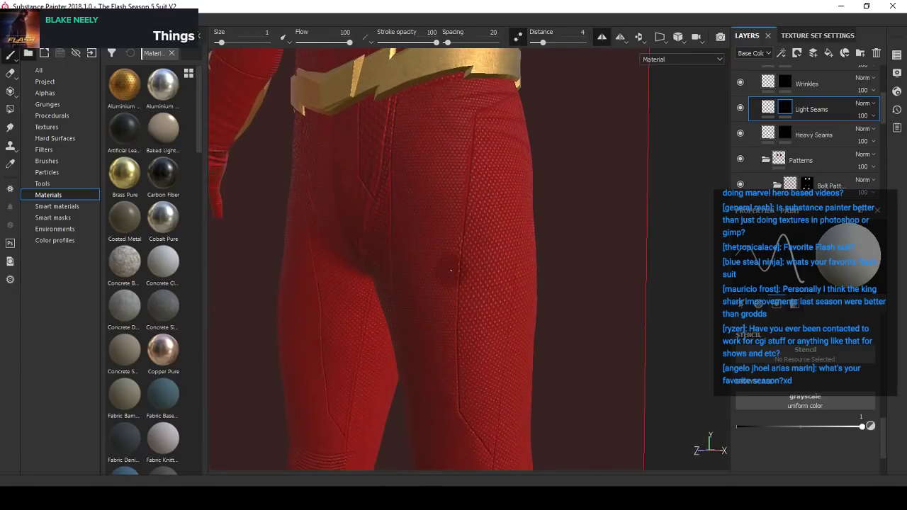
mouse_move(452, 271)
alt+right_down()
mouse_move(485, 262)
mouse_move(470, 245)
alt+right_up()
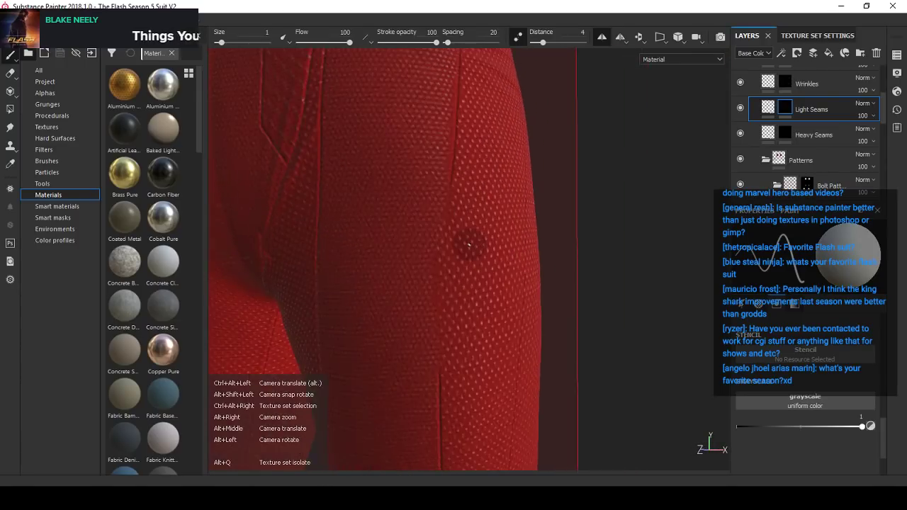
- Repaint the vertical light seam from the upper seam's end down to the lower seam, undoing misplaced strokes
alt+drag(470, 245, 468, 239)
alt+right_drag(467, 239, 459, 239)
alt+middle_drag(459, 239, 464, 219)
alt+drag(463, 219, 459, 205)
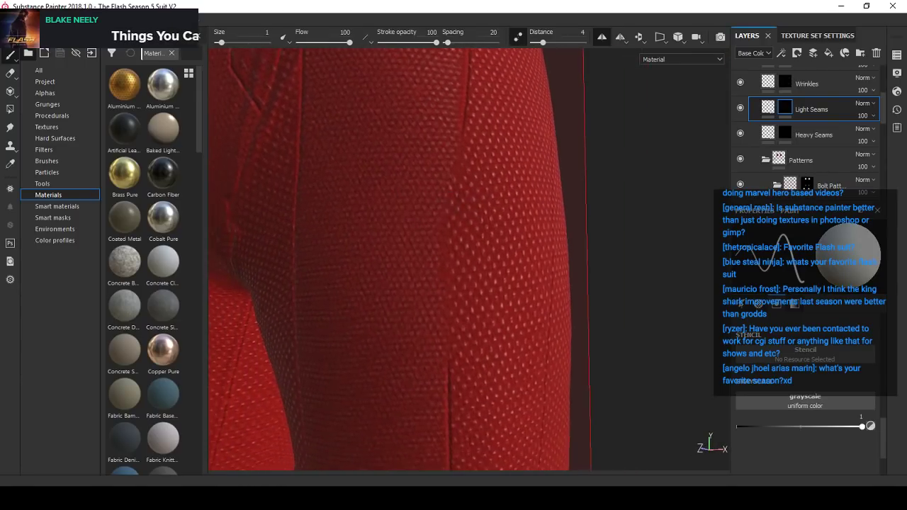
shift+click(463, 130)
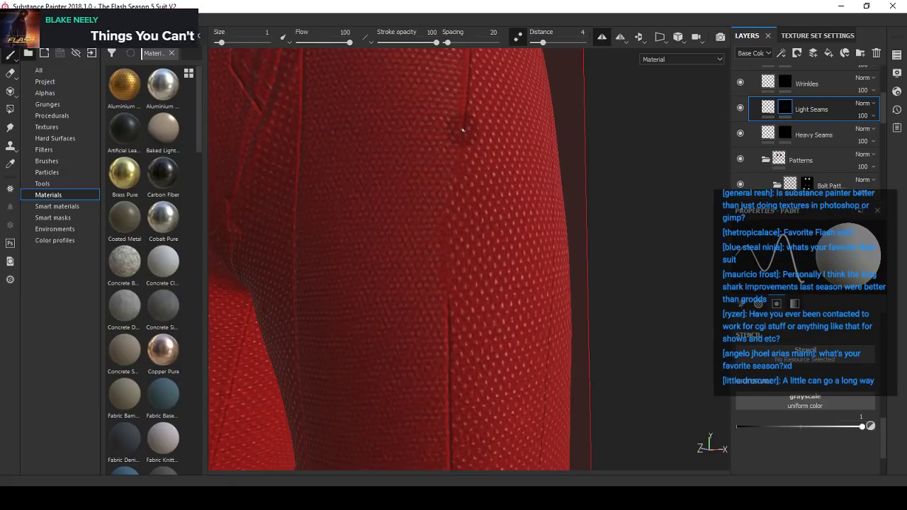
key(ctrl+z)
drag(463, 131, 452, 278)
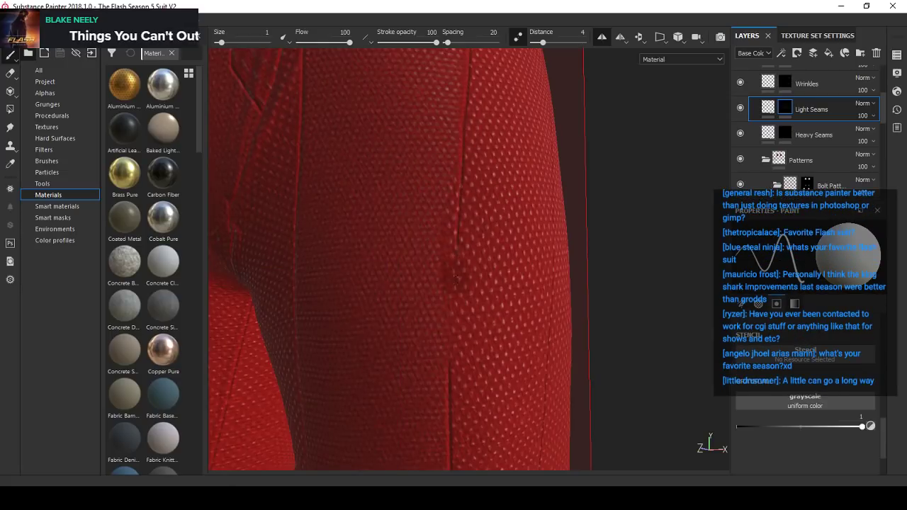
key(ctrl+z)
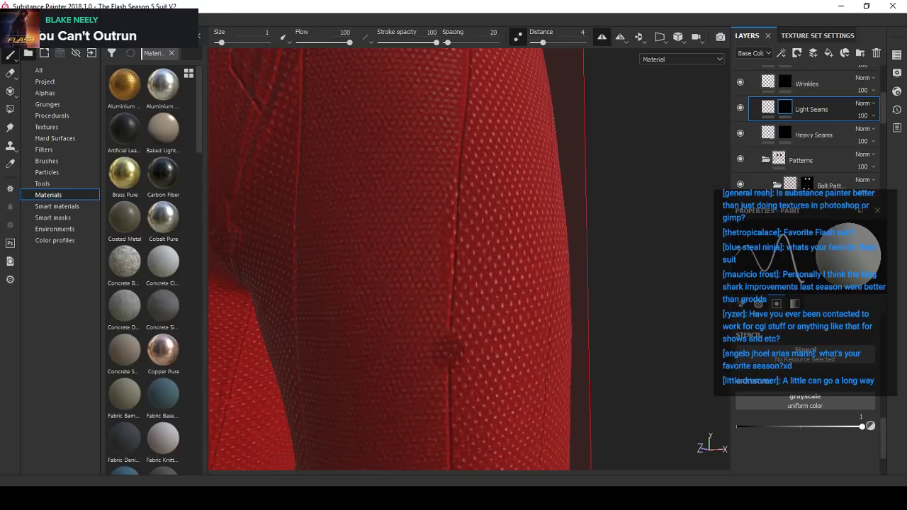
scroll(497, 285, down, 5)
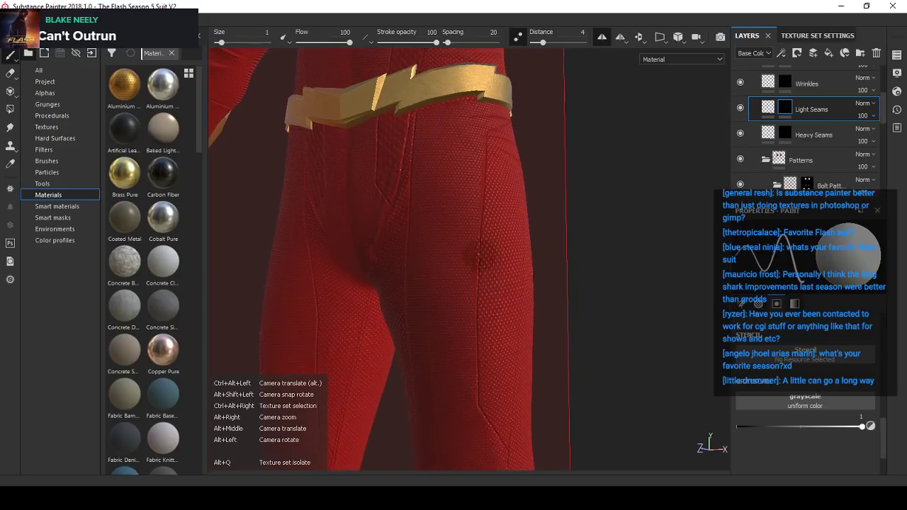
- Examine the rejoined vertical thigh seam from different distances and angles under changed lighting
mouse_move(478, 254)
alt+mouse_down()
mouse_move(509, 259)
mouse_move(489, 259)
alt+mouse_up()
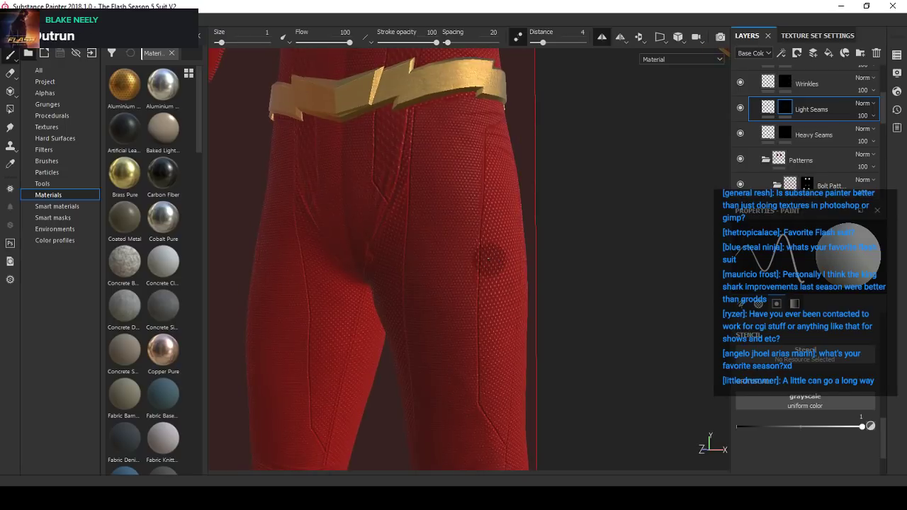
scroll(489, 259, down, 2)
scroll(493, 262, up, 1)
scroll(494, 264, down, 3)
scroll(494, 264, up, 2)
shift+right_drag(494, 264, 507, 308)
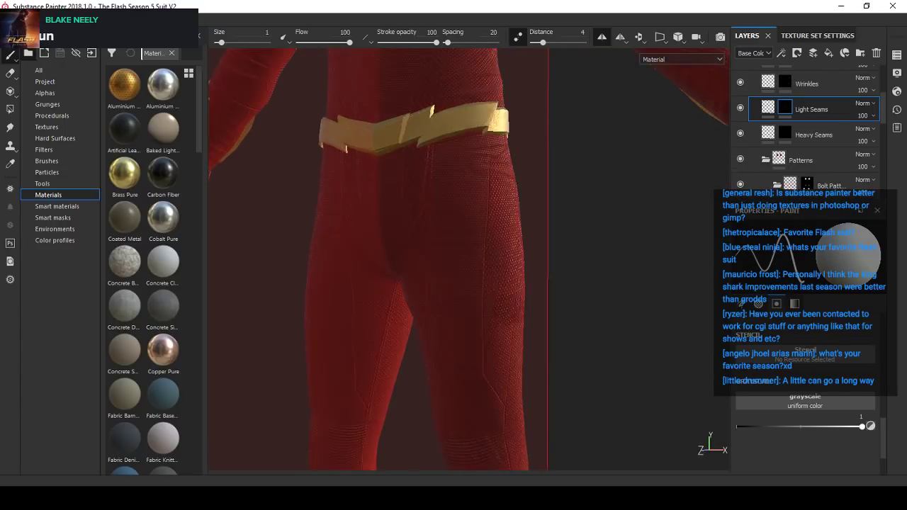
alt+middle_drag(499, 347, 486, 270)
scroll(486, 270, up, 2)
alt+drag(486, 269, 508, 272)
shift+right_drag(507, 272, 466, 279)
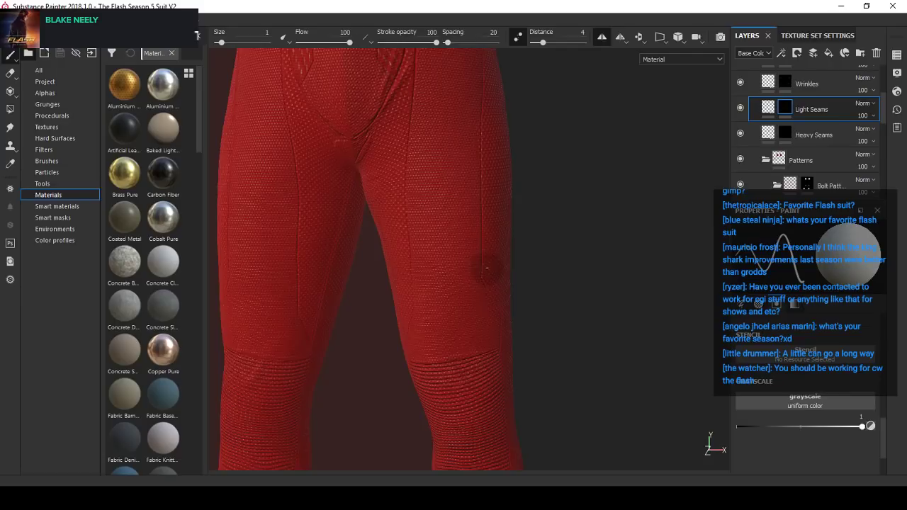
- Examine the thigh seams above both knee panels from the front at different distances and angles
scroll(494, 259, down, 1)
alt+drag(490, 259, 513, 279)
scroll(493, 263, up, 1)
scroll(493, 263, down, 2)
alt+middle_drag(513, 279, 539, 257)
scroll(539, 257, up, 1)
mouse_move(539, 257)
alt+mouse_down()
mouse_move(552, 259)
mouse_move(528, 279)
mouse_move(462, 288)
mouse_move(560, 285)
mouse_move(485, 313)
mouse_move(383, 330)
mouse_move(521, 290)
alt+mouse_up()
scroll(528, 279, up, 1)
- Set the mask paint value to 0, disable Lazy Mouse, enlarge the brush to 7.5, and erase the inner thigh seam's lower end above the knee
click(872, 426)
alt+middle_drag(498, 309, 482, 335)
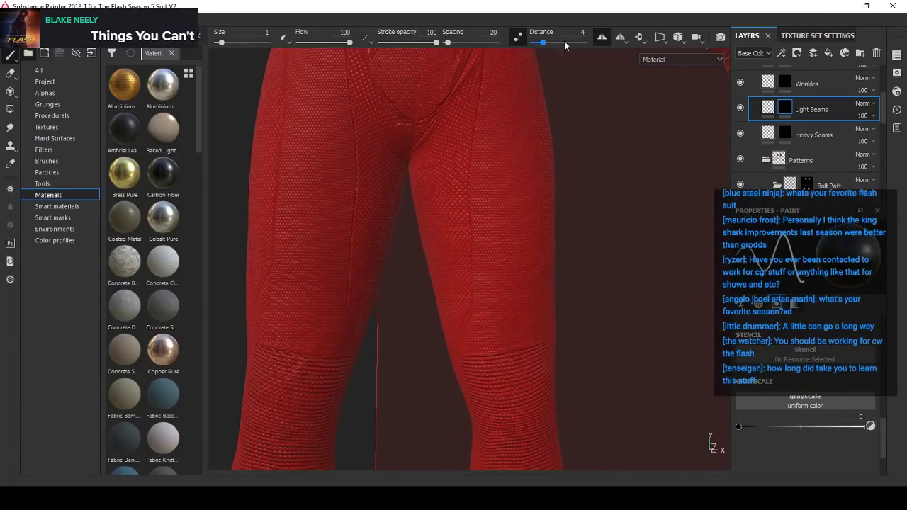
alt+right_drag(482, 335, 450, 328)
alt+drag(449, 328, 463, 316)
ctrl+right_drag(464, 316, 473, 317)
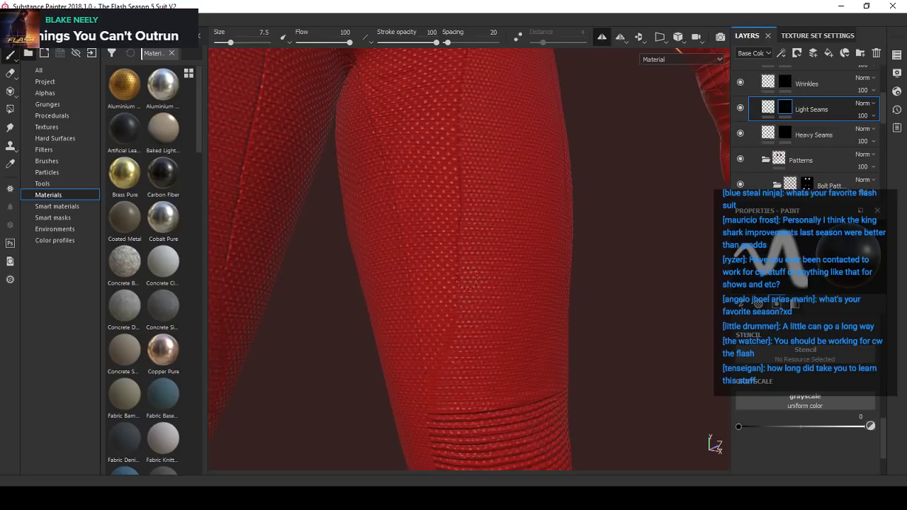
alt+drag(467, 302, 441, 307)
alt+right_drag(514, 359, 435, 340)
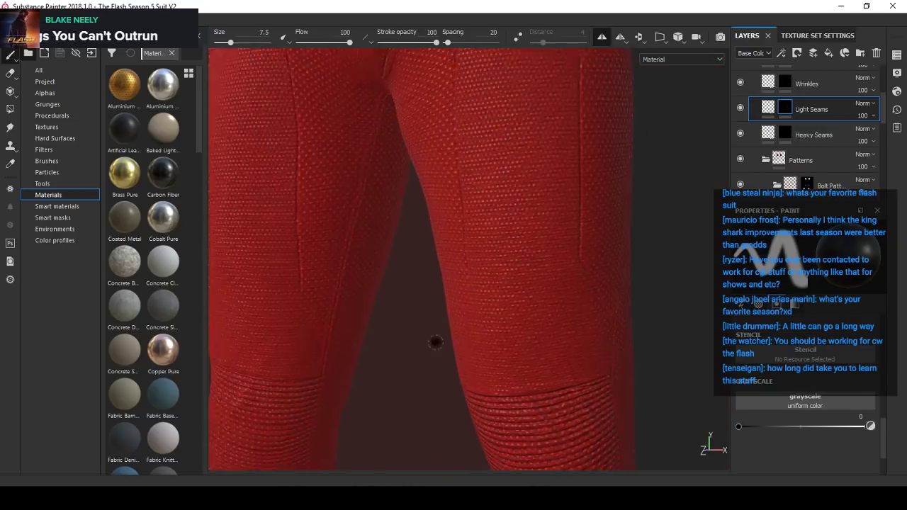
- Check the shortened inner thigh seams on both legs from several angles and distances
alt+drag(435, 340, 507, 313)
alt+right_drag(507, 313, 511, 343)
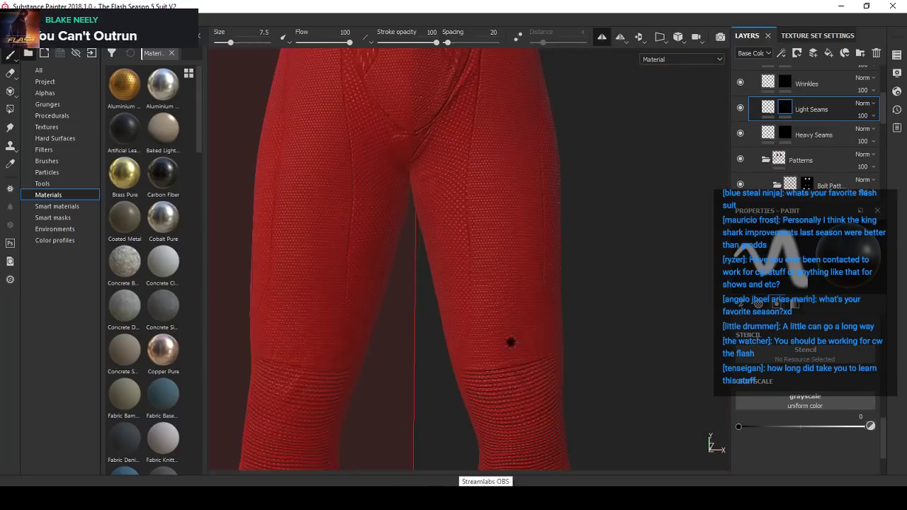
alt+drag(539, 305, 444, 283)
alt+right_drag(443, 283, 475, 295)
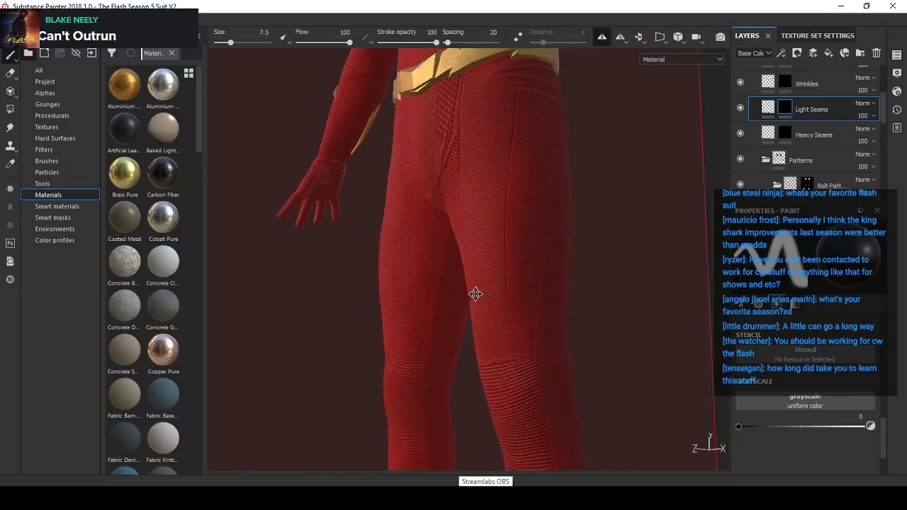
alt+drag(476, 295, 430, 328)
alt+right_drag(429, 328, 484, 476)
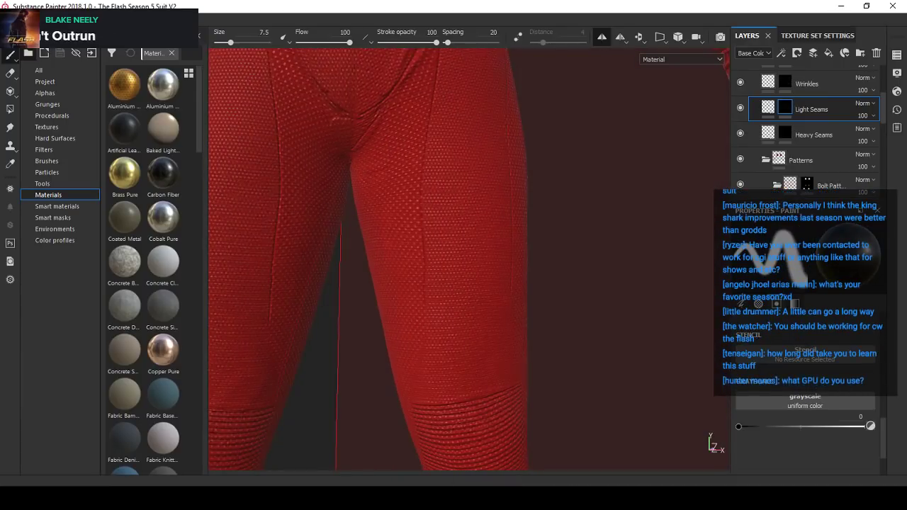
- Switch to Streamlabs OBS and show the "I'll be right back" scene
click(484, 476)
click(74, 379)
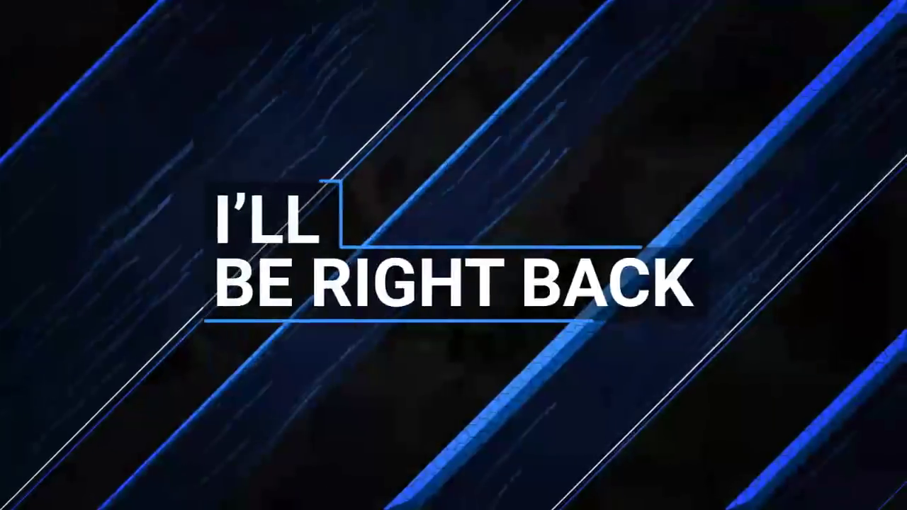
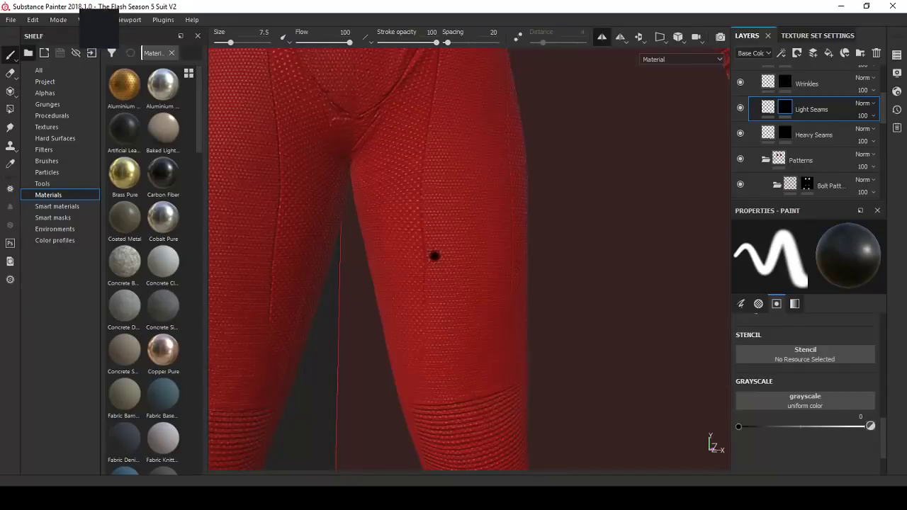
- On the Light Seams mask, set the paint value and brush size to 1, then extend the inner thigh seam downward and diagonally above the knee
scroll(434, 256, down, 4)
mouse_move(441, 268)
alt+mouse_down()
mouse_move(468, 277)
mouse_move(415, 238)
mouse_move(427, 265)
mouse_move(461, 269)
mouse_move(500, 308)
mouse_move(419, 290)
alt+mouse_up()
scroll(470, 277, up, 3)
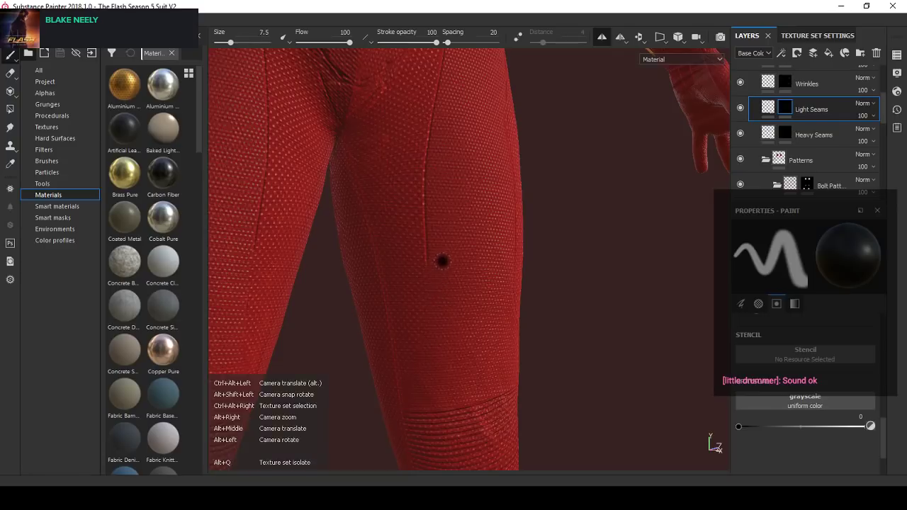
alt+drag(443, 259, 461, 318)
click(870, 426)
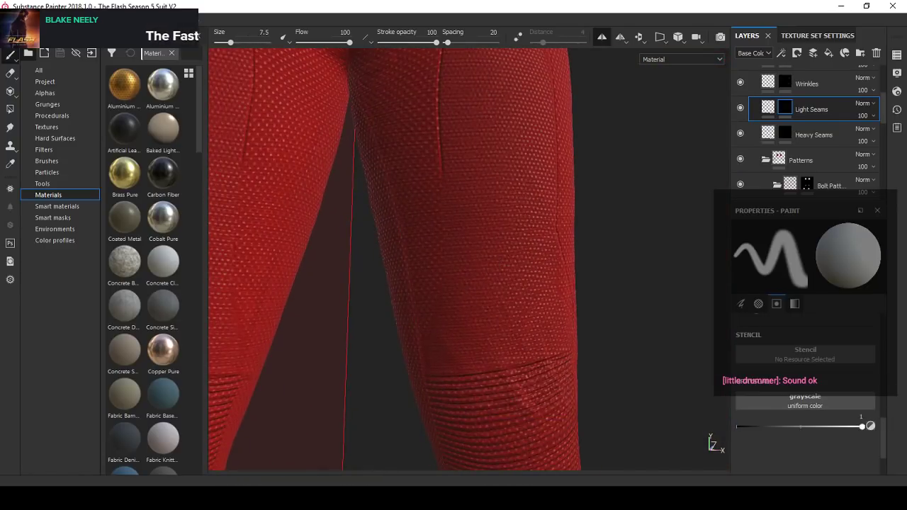
alt+right_drag(452, 230, 438, 145)
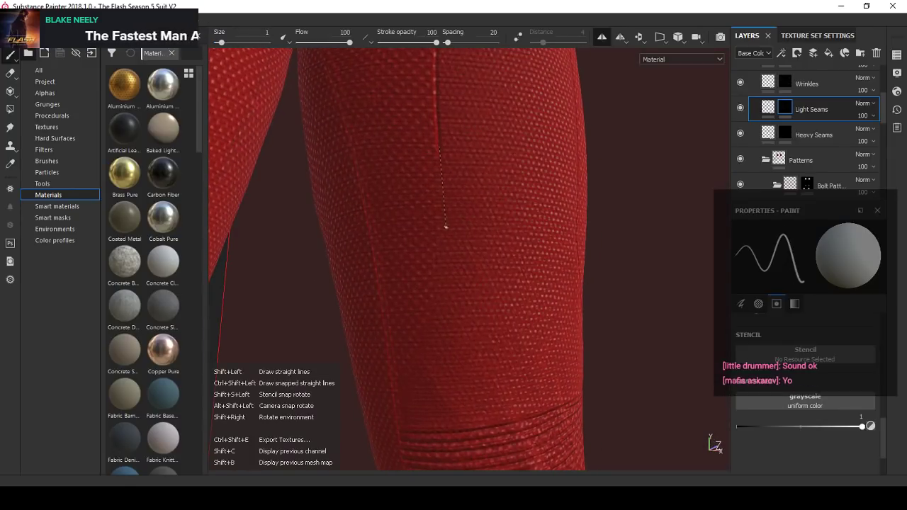
shift+click(444, 232)
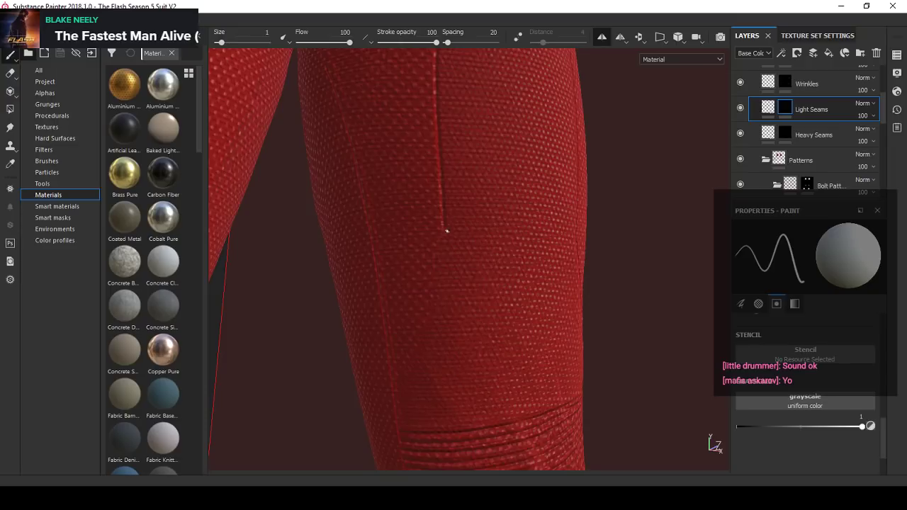
mouse_move(446, 230)
alt+mouse_down()
mouse_move(347, 243)
mouse_move(472, 229)
mouse_move(445, 230)
alt+mouse_up()
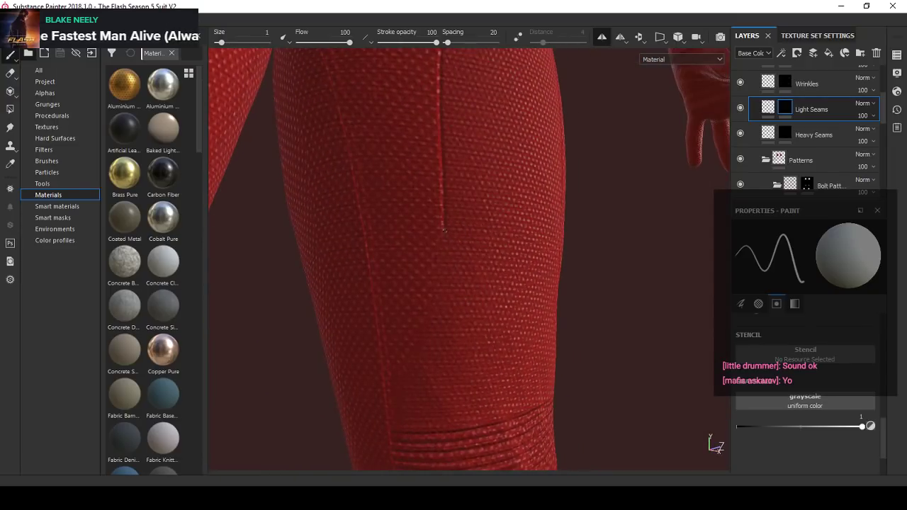
shift+click(381, 331)
- Examine the extended thigh seams on both legs from the front and side at different distances
scroll(399, 306, down, 4)
mouse_move(399, 305)
alt+mouse_down()
mouse_move(390, 298)
mouse_move(496, 265)
mouse_move(475, 266)
alt+mouse_up()
shift+right_drag(475, 266, 495, 265)
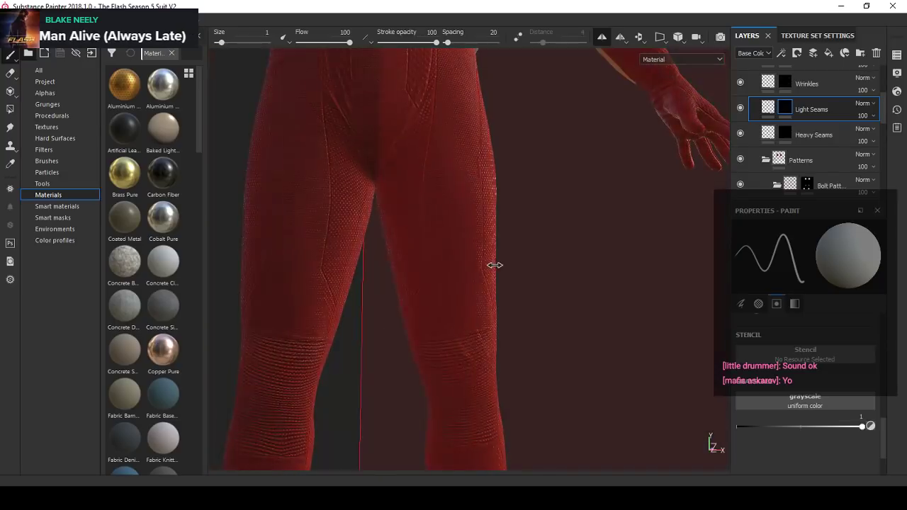
scroll(494, 265, down, 4)
scroll(453, 292, up, 3)
alt+drag(454, 292, 402, 312)
scroll(446, 295, down, 3)
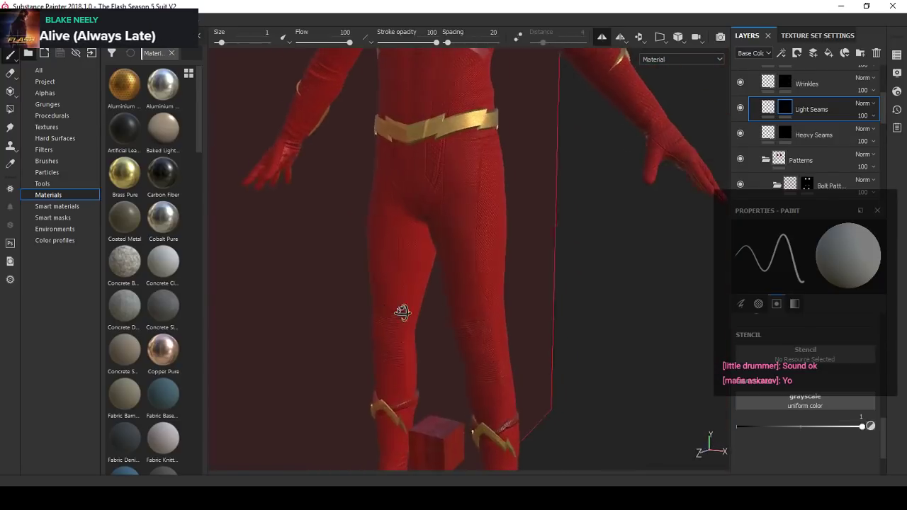
scroll(423, 279, up, 5)
scroll(425, 279, up, 2)
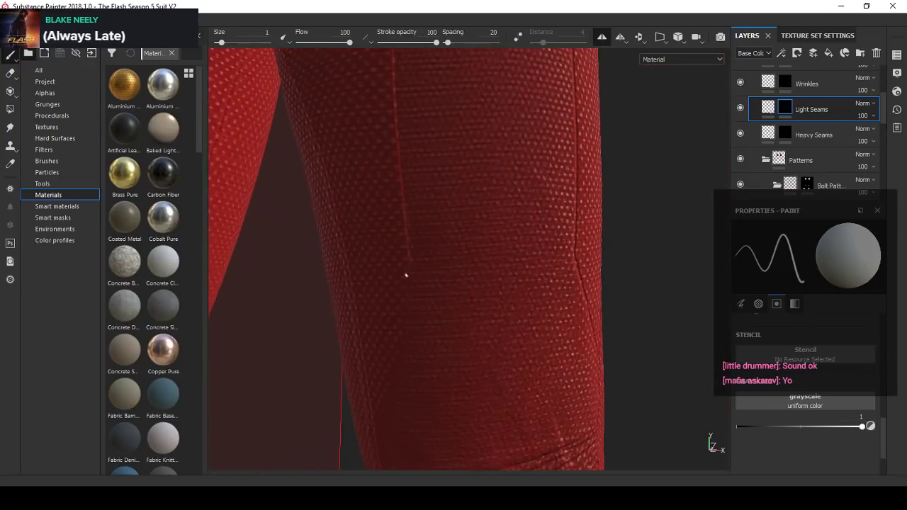
- Undo the last seam stroke and redraw a straight diagonal seam from the thigh seam's lower end toward the inner leg seam
shift+right_drag(439, 281, 516, 264)
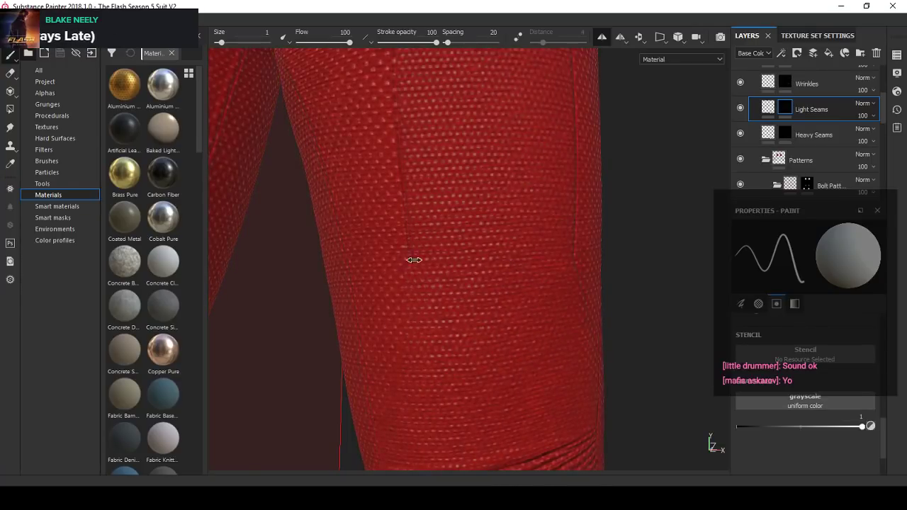
shift+right_drag(414, 260, 408, 264)
key(ctrl+z)
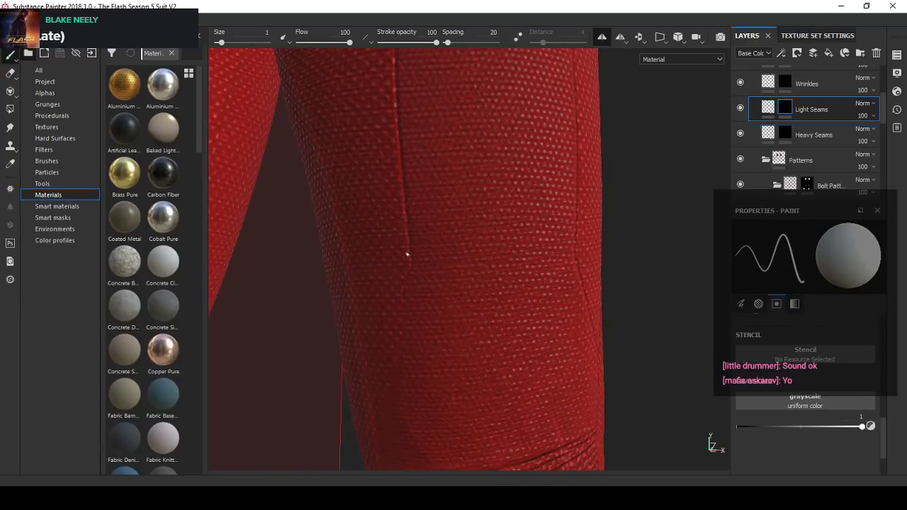
key(shift)
- Inspect the diagonal seam above the knee and toggle the visibility of the Patterns and Cloth Dots folders to compare the fabric patterns
scroll(418, 328, down, 6)
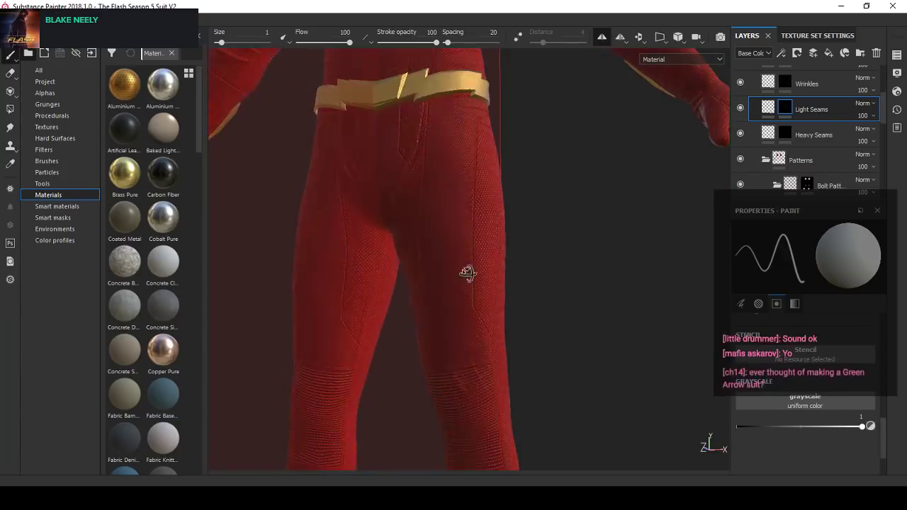
alt+drag(468, 274, 453, 290)
scroll(453, 290, up, 8)
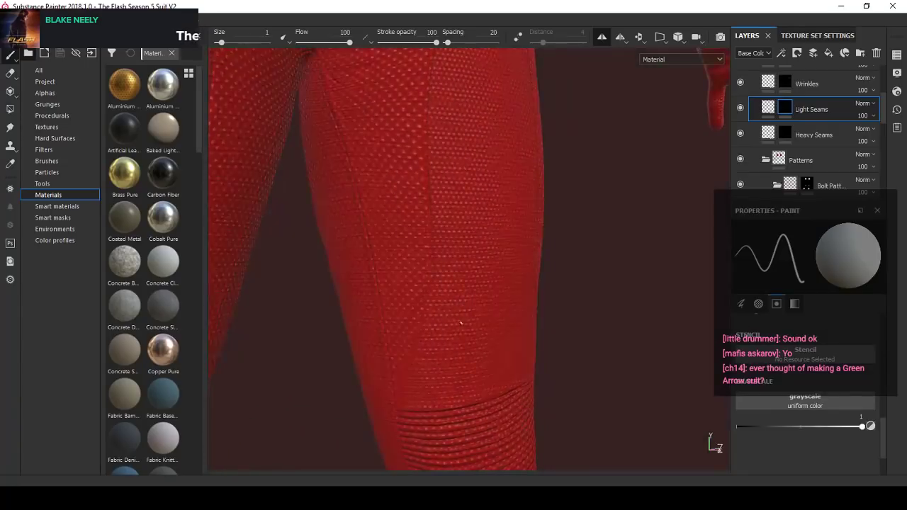
alt+middle_drag(461, 289, 461, 230)
click(741, 159)
click(741, 159)
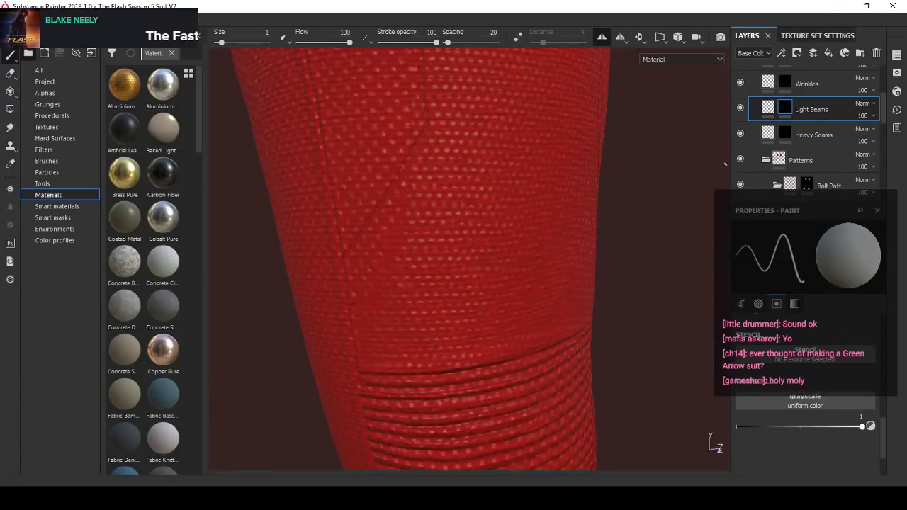
scroll(496, 270, down, 3)
scroll(790, 180, down, 1)
click(777, 152)
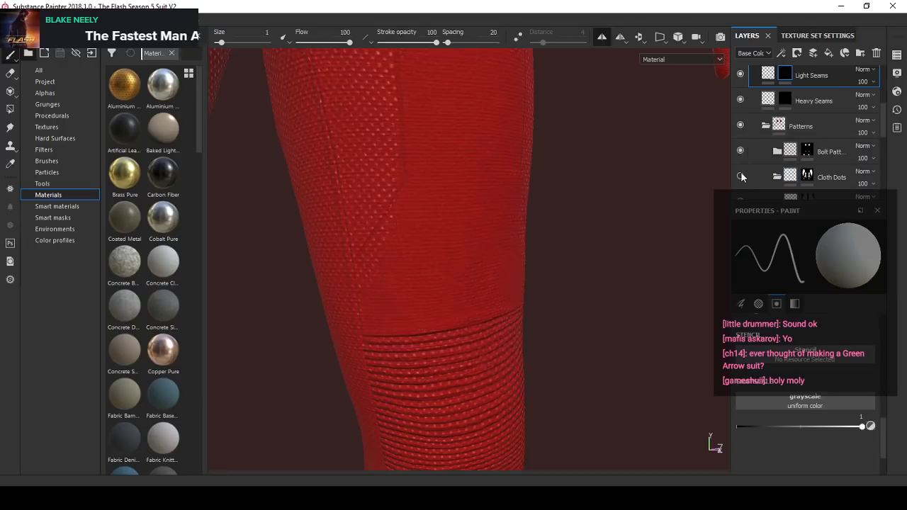
scroll(751, 177, down, 1)
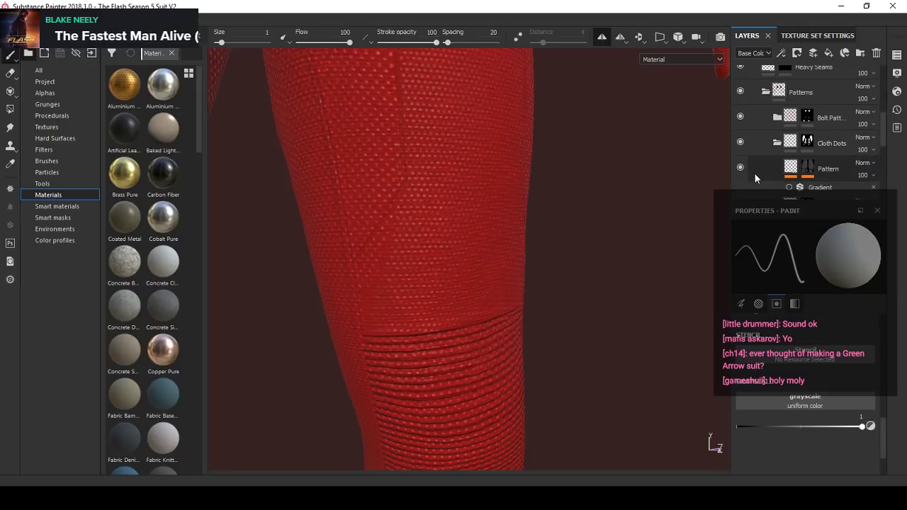
- Examine the fabric around the diagonal seam up close and toggle the Dots Pattern folder's visibility to identify its coverage
alt+right_drag(453, 248, 431, 253)
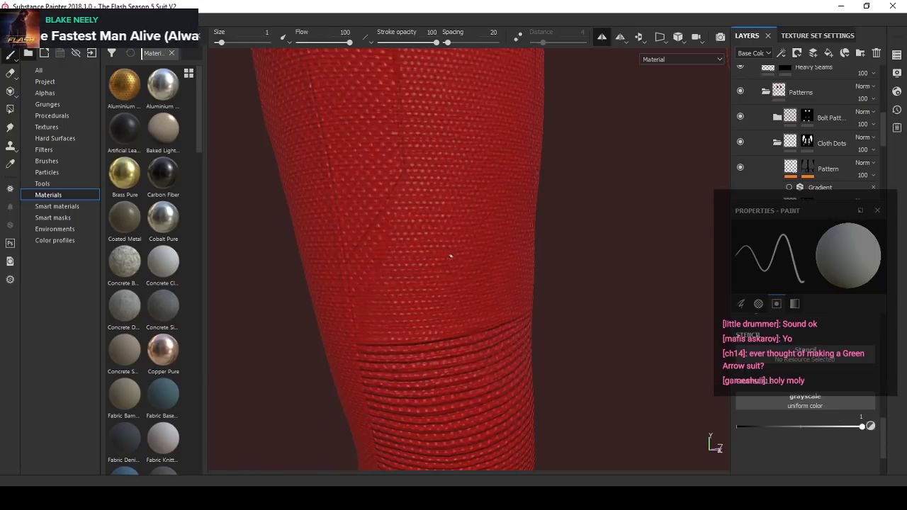
scroll(450, 257, down, 3)
scroll(445, 255, up, 4)
alt+drag(435, 253, 408, 252)
alt+middle_drag(418, 258, 430, 275)
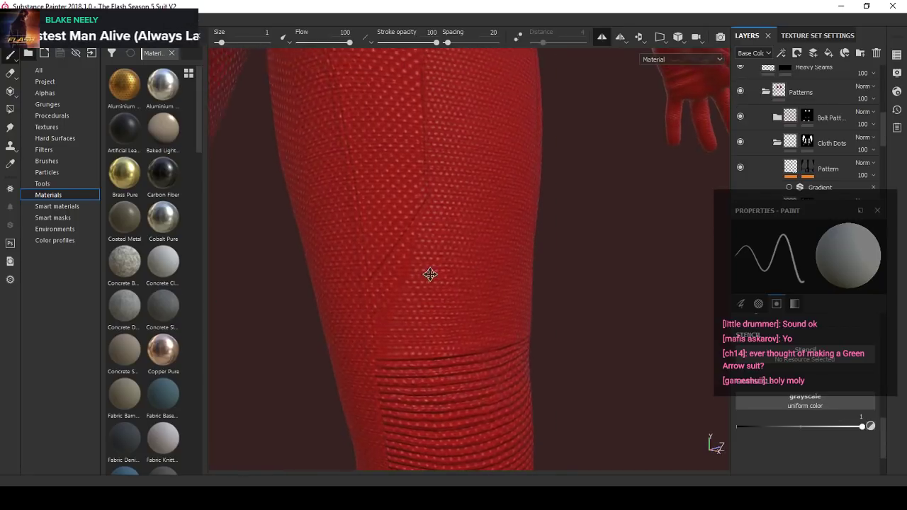
scroll(430, 274, up, 3)
alt+drag(430, 275, 441, 287)
scroll(779, 166, down, 1)
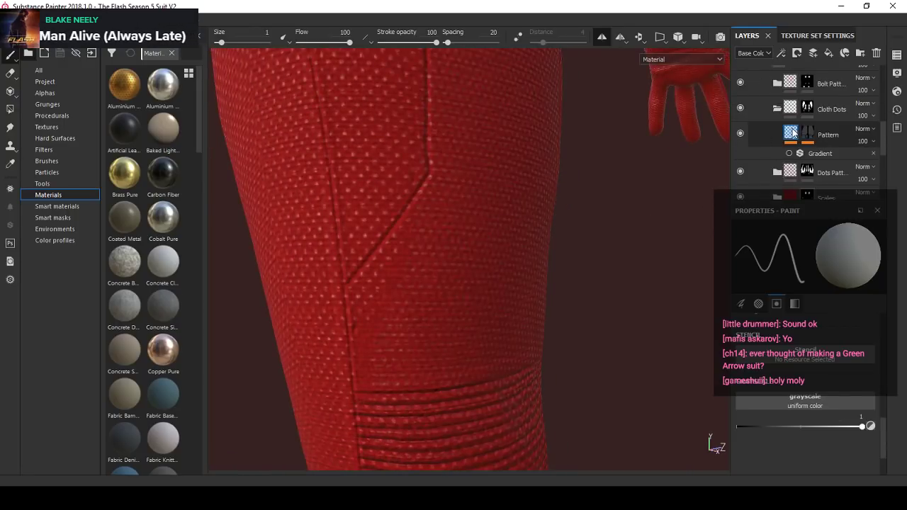
click(740, 171)
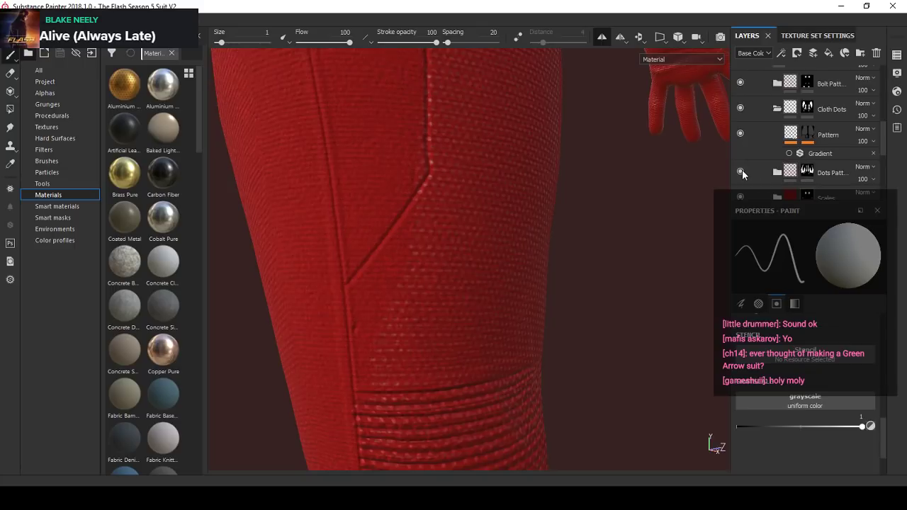
click(741, 171)
- On the Dots Pattern mask, set the paint value to 0, enlarge the brush to 8.07, and erase dots below the diagonal seam
click(793, 173)
click(872, 427)
scroll(365, 301, up, 2)
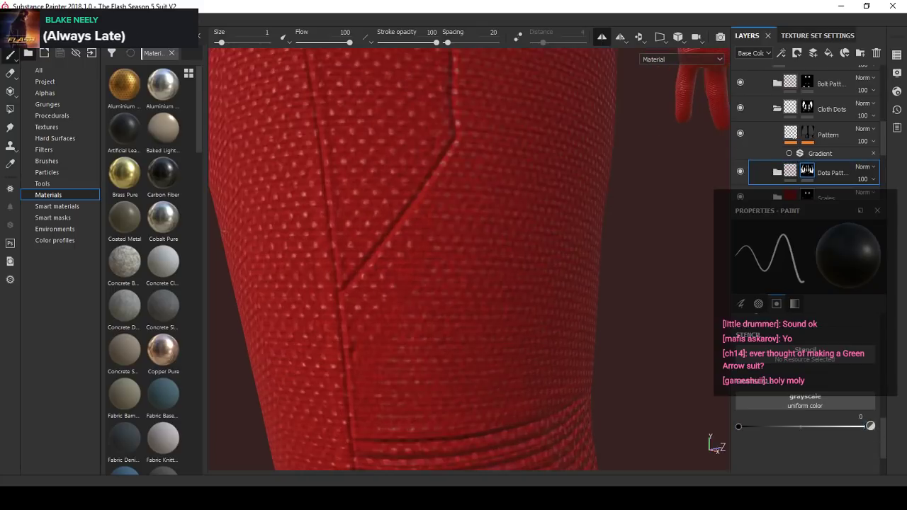
alt+drag(363, 302, 378, 305)
ctrl+right_drag(379, 305, 391, 297)
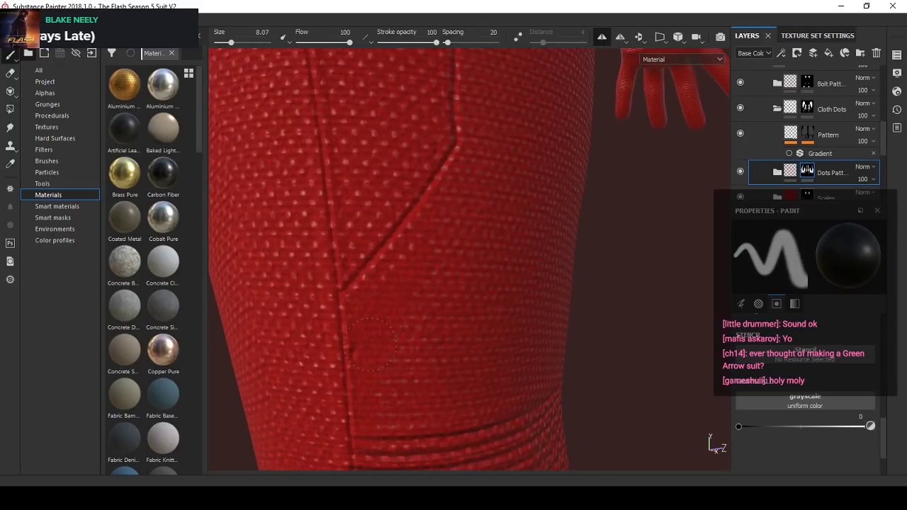
ctrl+right_drag(369, 343, 352, 310)
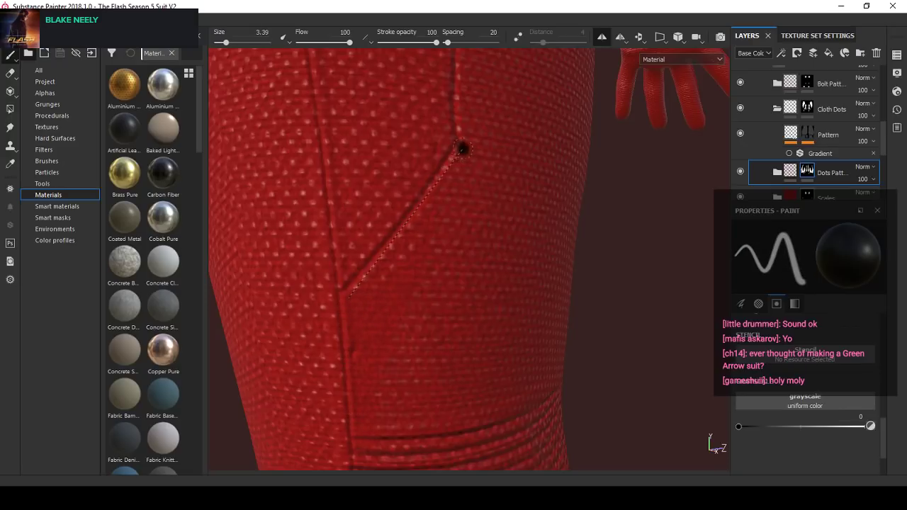
- Erase the remaining dots along the outer side of the diagonal and vertical thigh seams with brush sizes 3.39 and 6.36
ctrl+right_drag(459, 174, 459, 175)
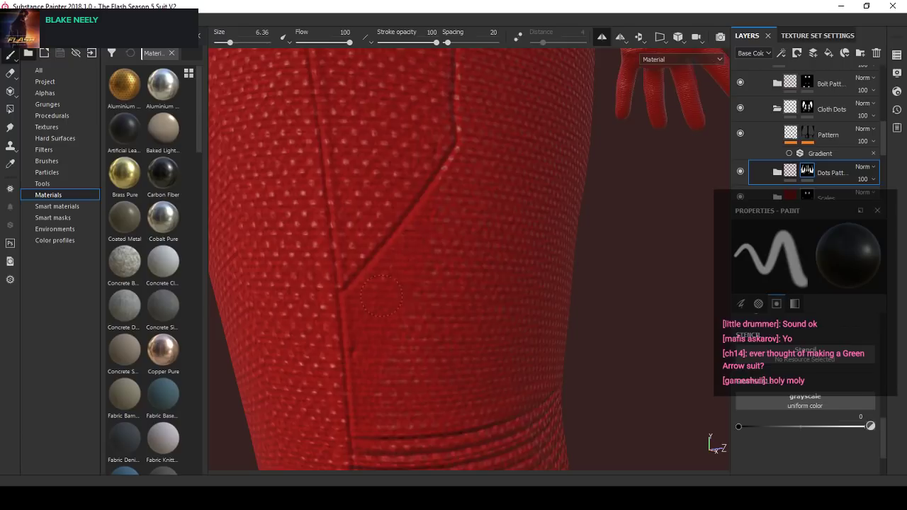
mouse_move(397, 316)
alt+mouse_down()
mouse_move(409, 304)
mouse_move(449, 312)
mouse_move(458, 261)
alt+mouse_up()
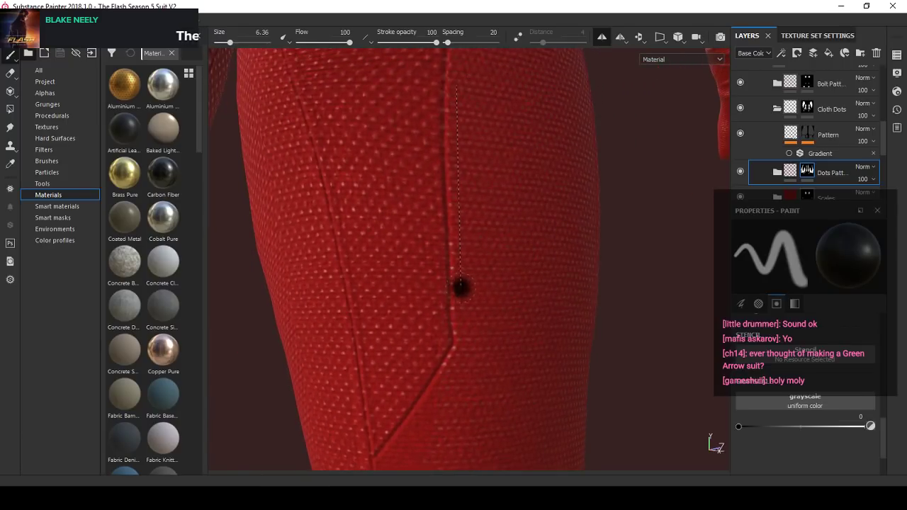
shift+click(462, 299)
alt+middle_drag(477, 389, 488, 165)
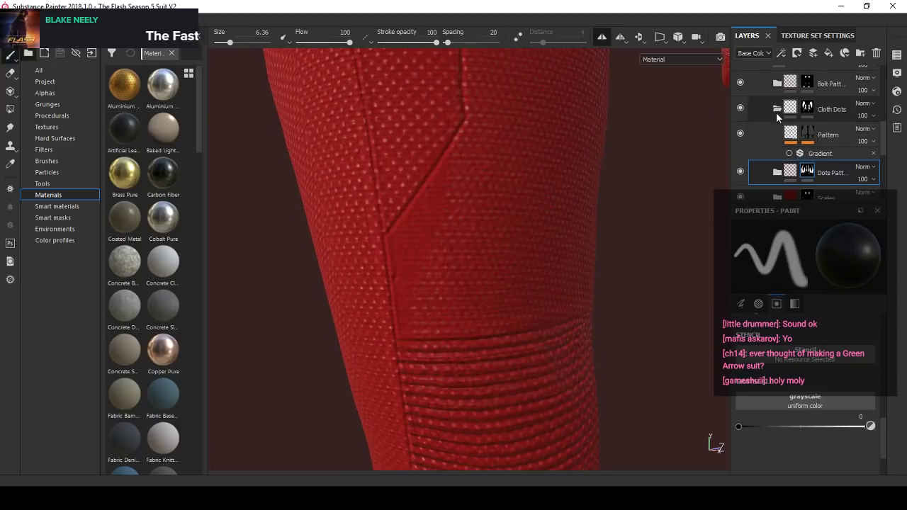
- On the Cloth Dots mask, set the paint value to 1 and paint the cloth pattern up to the diagonal seam above the knee
click(806, 108)
click(870, 425)
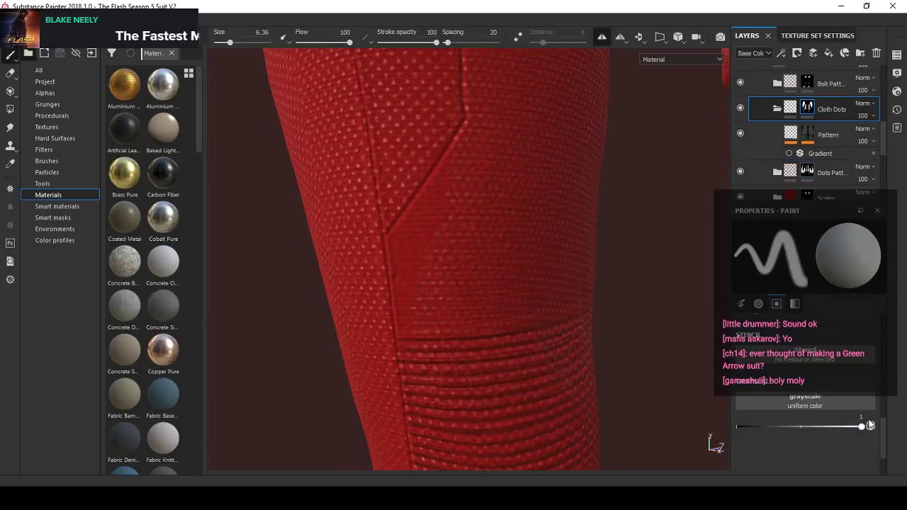
scroll(407, 232, up, 2)
drag(429, 232, 431, 283)
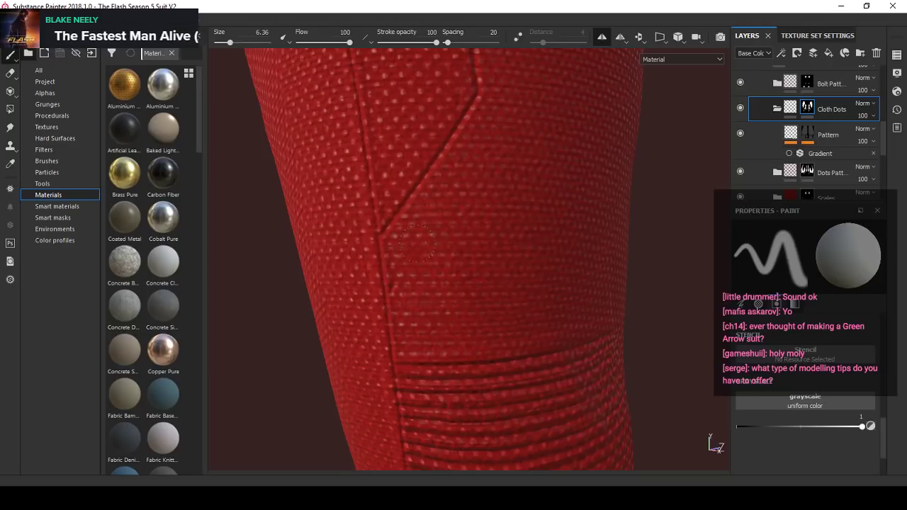
mouse_move(501, 301)
alt+mouse_down()
mouse_move(486, 263)
mouse_move(477, 281)
mouse_move(504, 243)
mouse_move(495, 287)
alt+mouse_up()
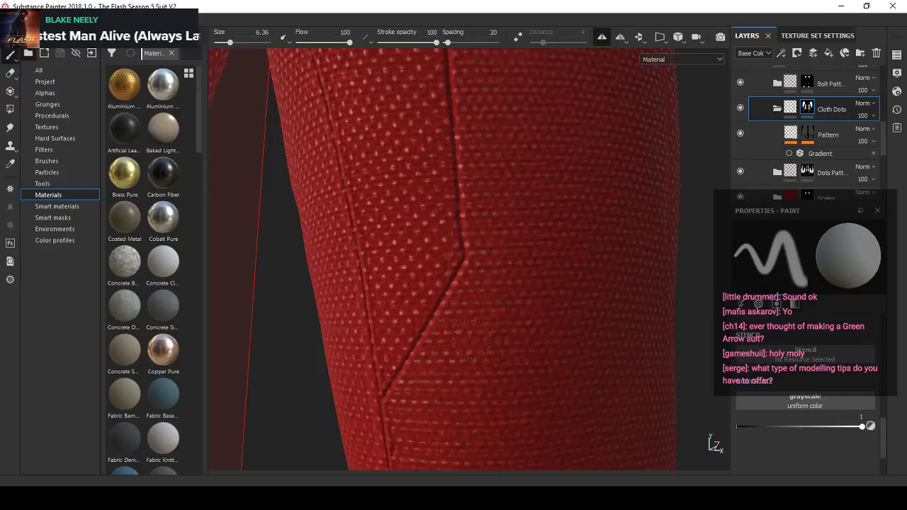
alt+drag(472, 340, 430, 296)
- Check the repainted cloth pattern beside the thigh seam and above the knee panel from several angles
alt+drag(499, 287, 484, 285)
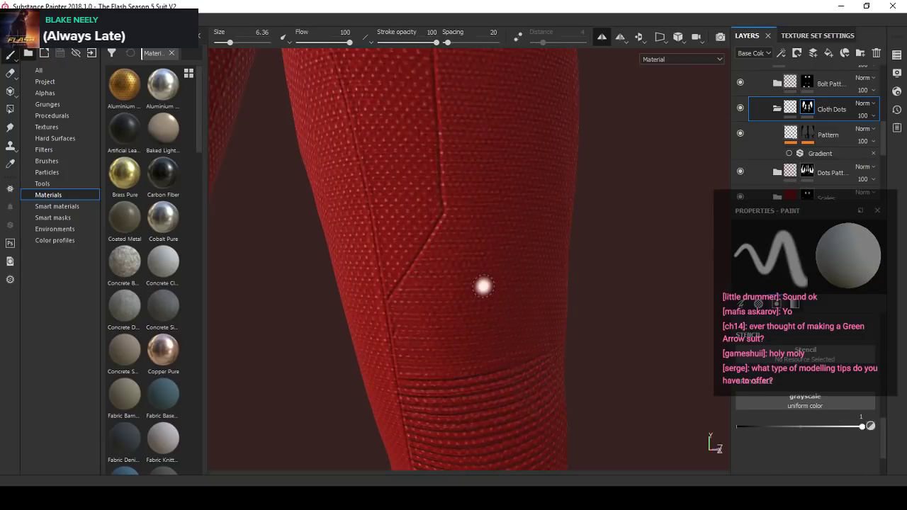
mouse_move(515, 321)
alt+mouse_down()
mouse_move(448, 313)
mouse_move(483, 292)
alt+mouse_up()
mouse_move(421, 306)
alt+mouse_down()
mouse_move(486, 280)
mouse_move(459, 277)
mouse_move(474, 273)
mouse_move(506, 299)
mouse_move(486, 272)
mouse_move(451, 285)
mouse_move(496, 283)
mouse_move(491, 268)
alt+mouse_up()
alt+drag(495, 323, 483, 256)
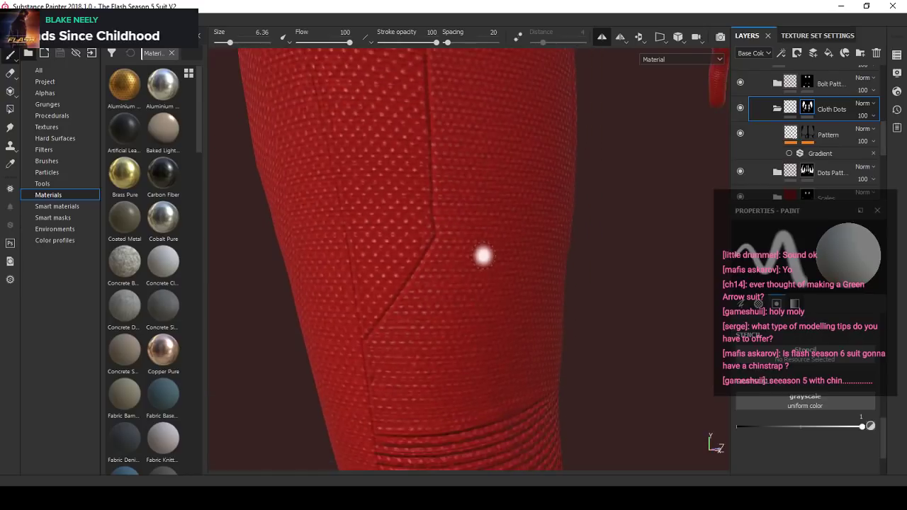
scroll(451, 285, down, 10)
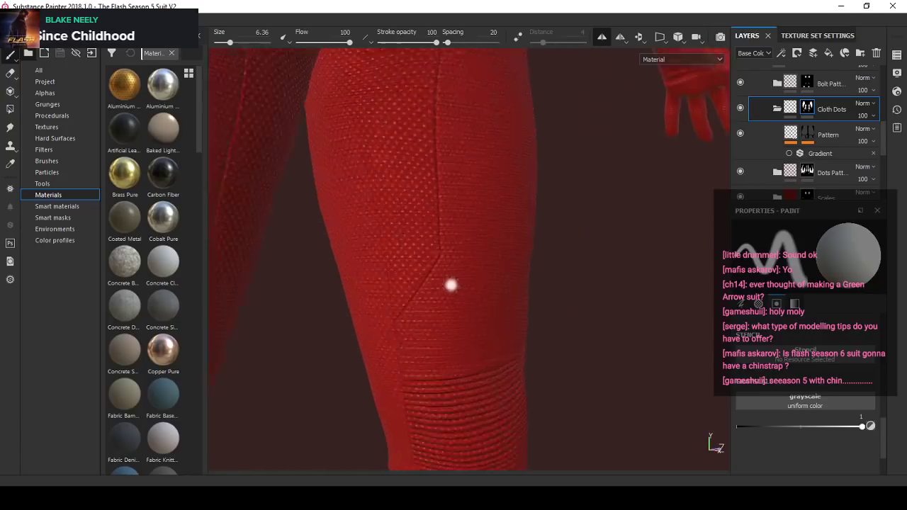
- Examine the whole suit, including the cowl, chest, arms and belt, from both sides at different distances
alt+drag(451, 289, 325, 269)
scroll(401, 198, up, 2)
scroll(425, 205, up, 3)
scroll(505, 246, up, 2)
scroll(507, 237, down, 2)
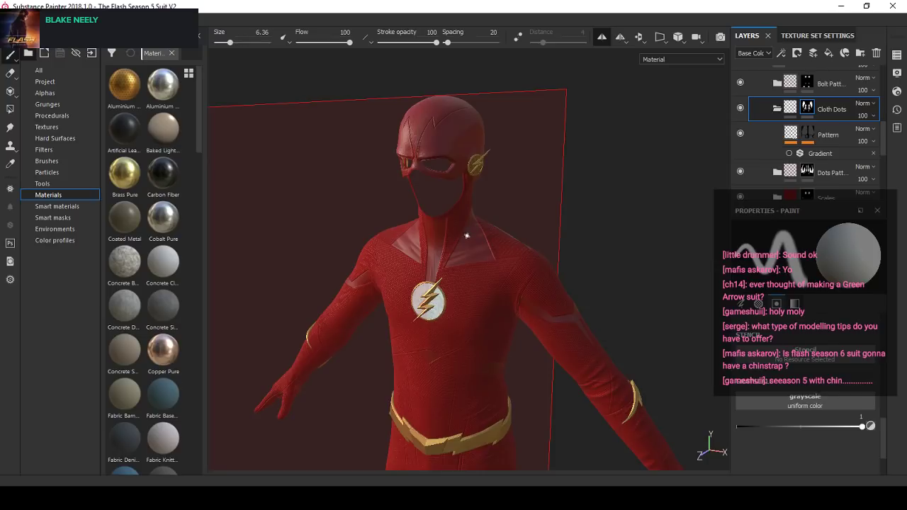
scroll(375, 243, up, 2)
alt+drag(298, 237, 375, 223)
scroll(375, 223, down, 2)
alt+middle_drag(439, 354, 419, 255)
scroll(419, 255, up, 1)
scroll(430, 256, down, 3)
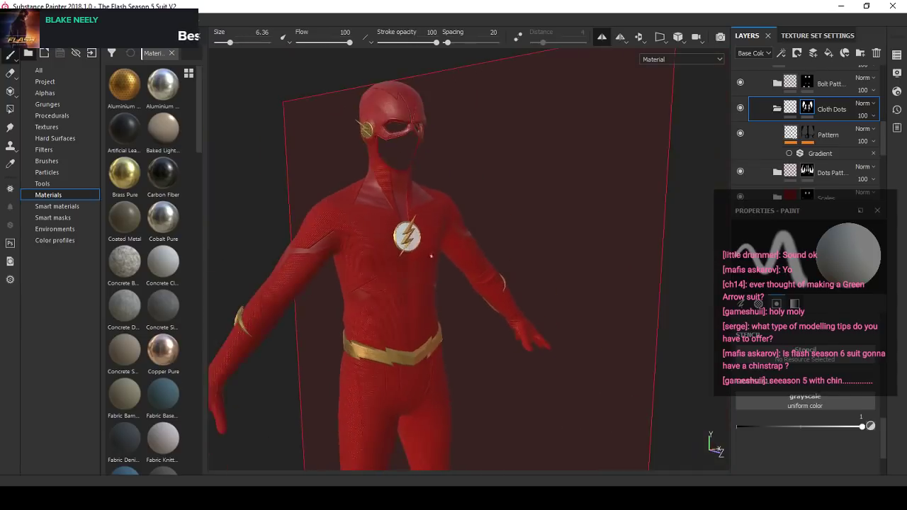
scroll(430, 255, up, 2)
alt+drag(471, 213, 411, 199)
alt+middle_drag(425, 273, 446, 354)
scroll(446, 354, down, 1)
scroll(461, 344, up, 1)
alt+drag(496, 342, 583, 330)
alt+drag(393, 301, 478, 301)
alt+middle_drag(461, 350, 425, 237)
mouse_move(390, 245)
alt+mouse_down()
mouse_move(422, 244)
mouse_move(379, 244)
alt+mouse_up()
- Return to the legs and examine the diagonal seam and knee panel up close
scroll(397, 248, down, 1)
alt+middle_drag(422, 397, 411, 320)
scroll(411, 320, up, 3)
scroll(455, 296, up, 1)
alt+drag(411, 319, 385, 316)
scroll(399, 283, up, 1)
scroll(385, 316, up, 1)
alt+middle_drag(385, 316, 454, 284)
- Select the Light Seams mask, set the paint value to 0 and erase the stray mark beside the seam above the knee
scroll(774, 129, up, 3)
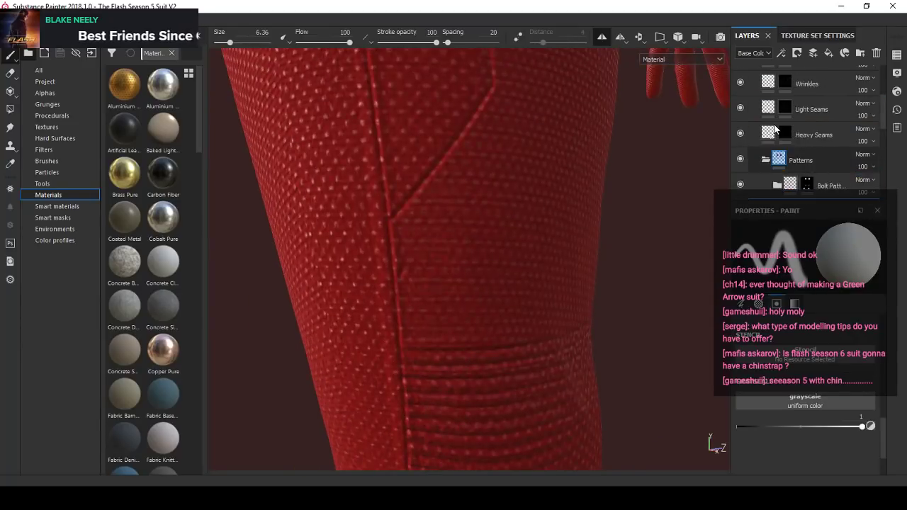
scroll(774, 127, up, 2)
click(739, 143)
click(791, 146)
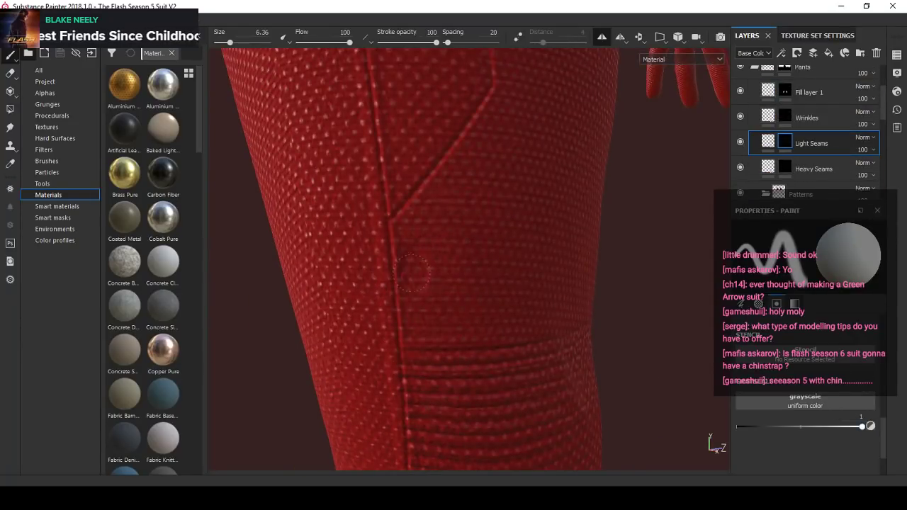
click(871, 427)
scroll(384, 253, up, 1)
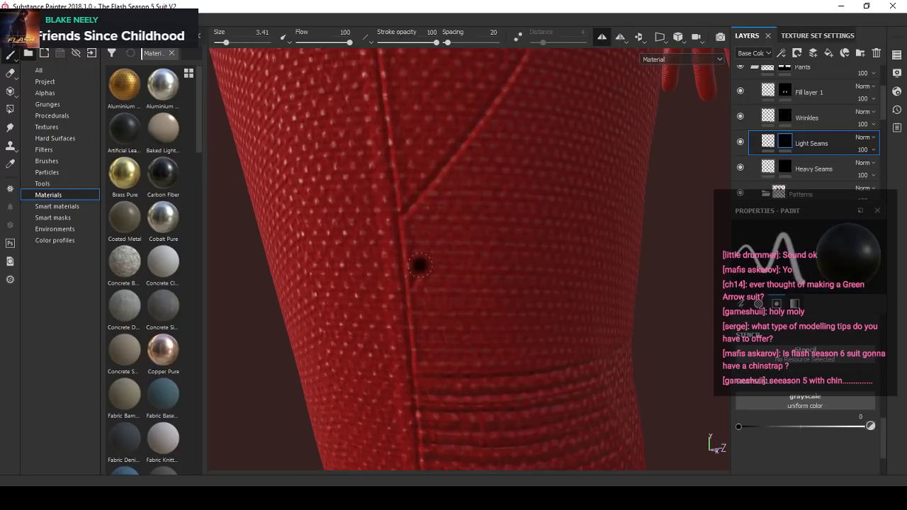
scroll(419, 277, down, 3)
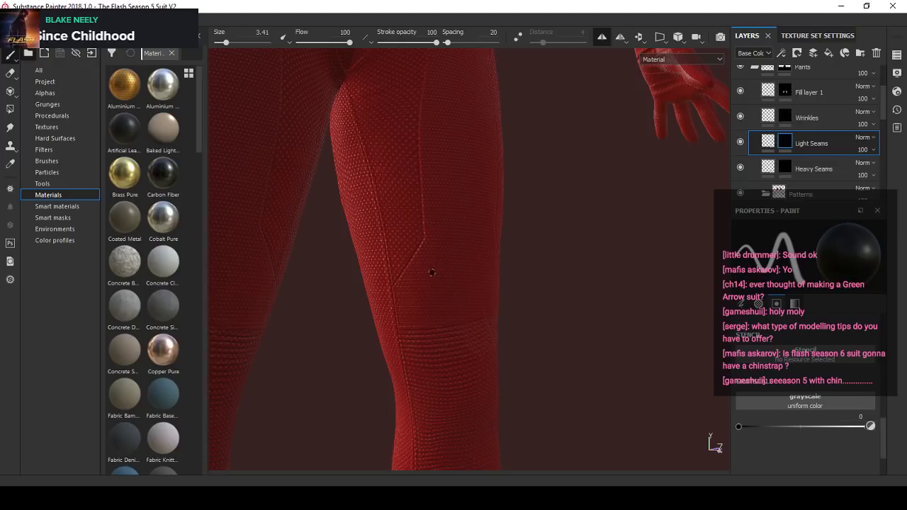
- Examine the thigh seams and surrounding dot patterns from the knee up to the hip at several angles and distances
alt+drag(433, 273, 511, 275)
scroll(452, 281, down, 2)
scroll(425, 280, up, 2)
scroll(437, 275, down, 1)
scroll(437, 275, up, 3)
scroll(441, 295, down, 3)
scroll(442, 296, up, 2)
mouse_move(441, 295)
alt+mouse_down()
mouse_move(417, 291)
mouse_move(455, 287)
alt+mouse_up()
shift+right_drag(452, 288, 470, 284)
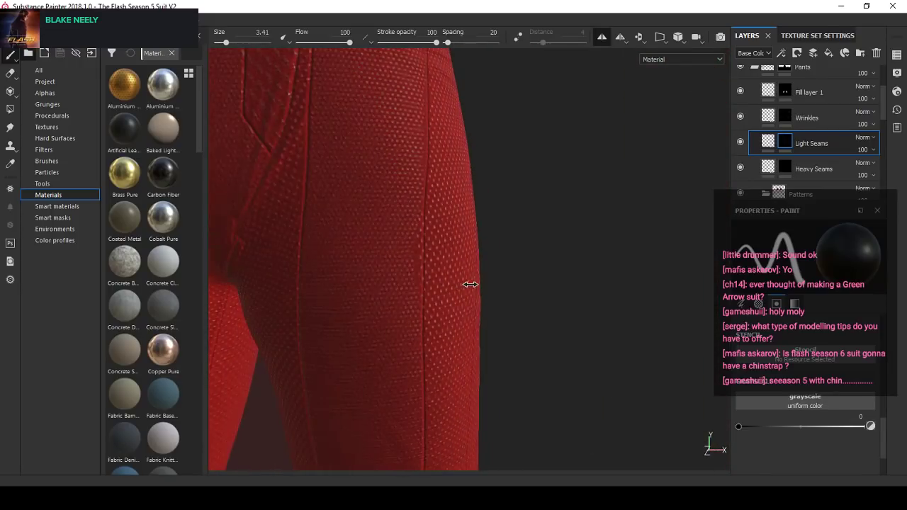
alt+middle_drag(420, 285, 451, 263)
shift+right_drag(452, 263, 411, 283)
alt+middle_drag(415, 296, 444, 318)
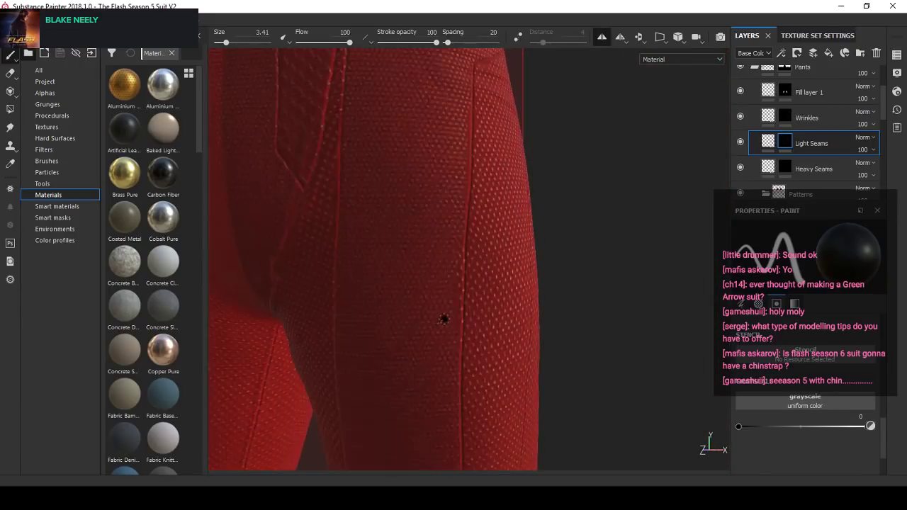
alt+drag(443, 318, 478, 319)
scroll(478, 319, down, 1)
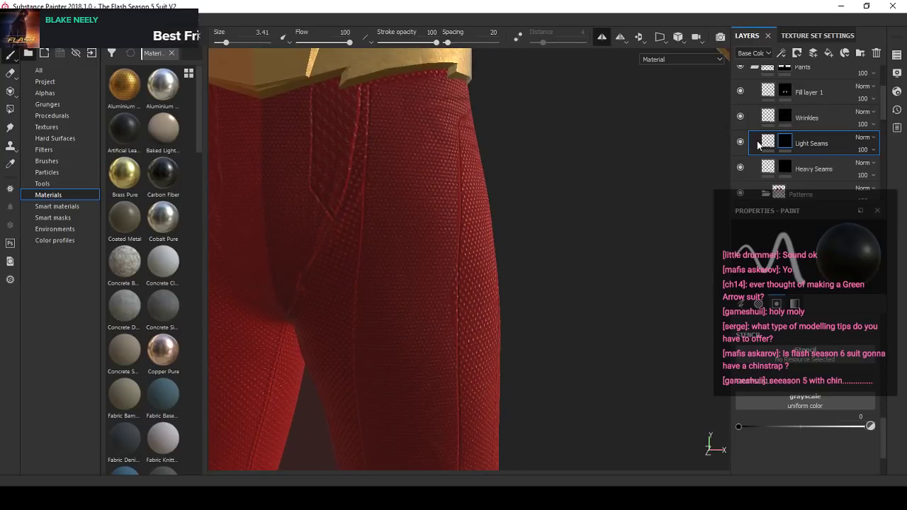
- On the Cloth Dots mask, set the paint value to 1 and paint the cloth pattern up to the outer thigh seam
scroll(756, 145, down, 4)
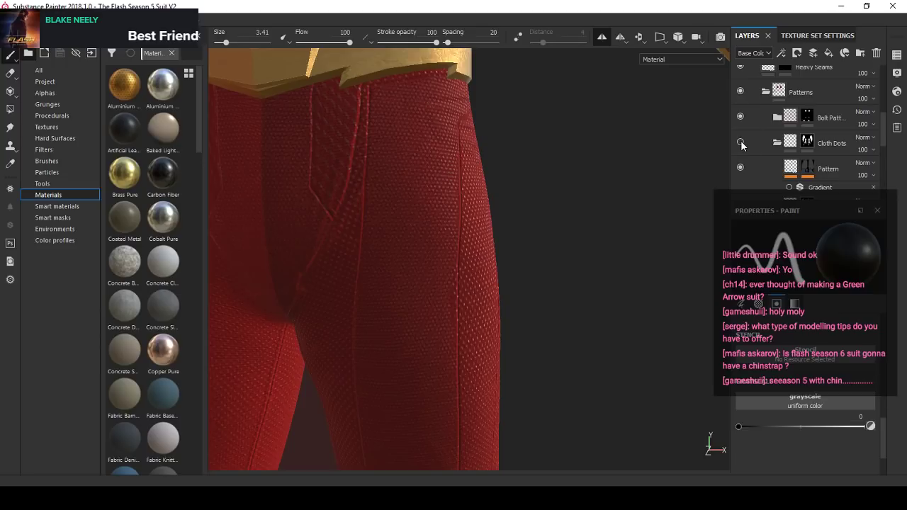
click(741, 140)
click(806, 143)
drag(841, 425, 862, 426)
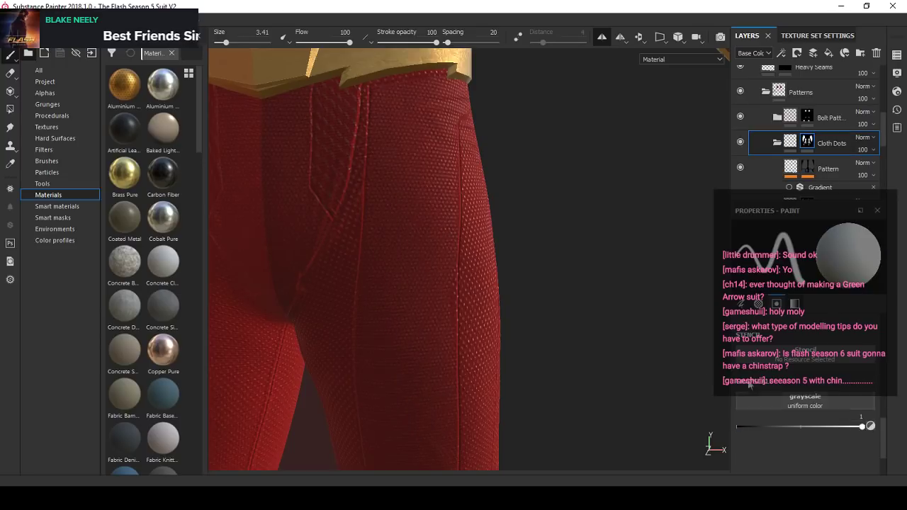
alt+drag(496, 108, 473, 102)
ctrl+right_drag(496, 85, 501, 85)
click(495, 86)
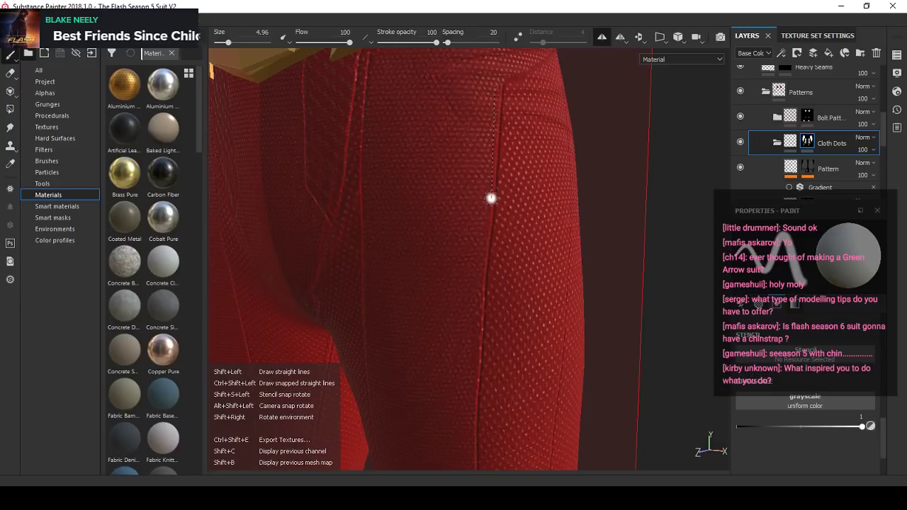
shift+click(491, 198)
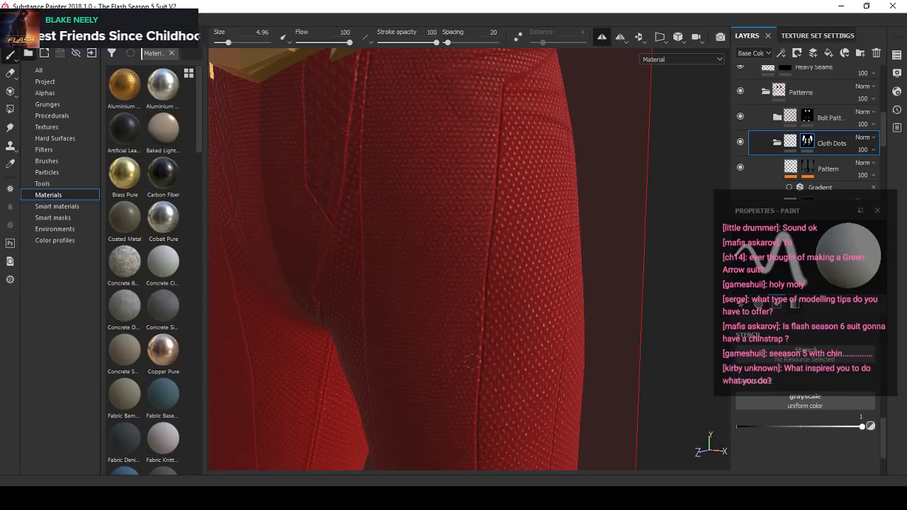
alt+drag(485, 381, 396, 183)
alt+right_drag(425, 189, 432, 150)
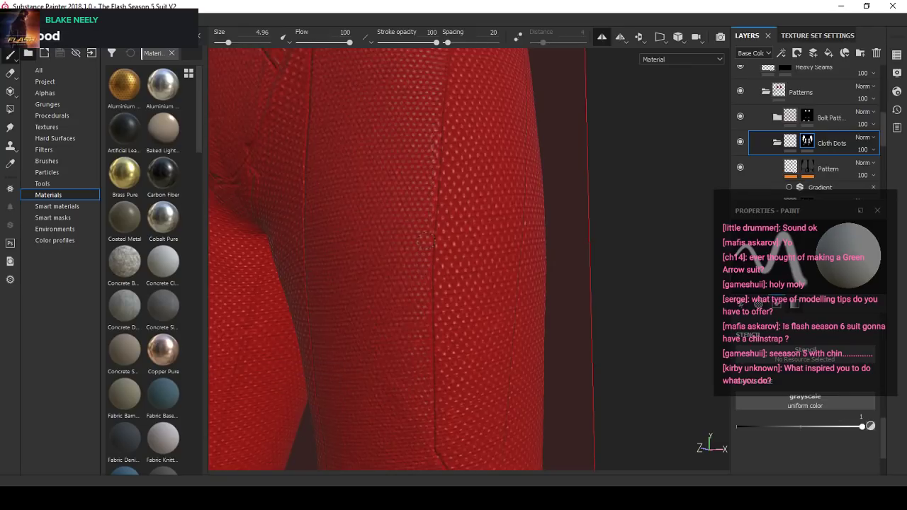
- Check the repainted cloth pattern along the outer thigh seam up close and across both legs
alt+drag(426, 339, 449, 263)
alt+right_drag(449, 228, 435, 260)
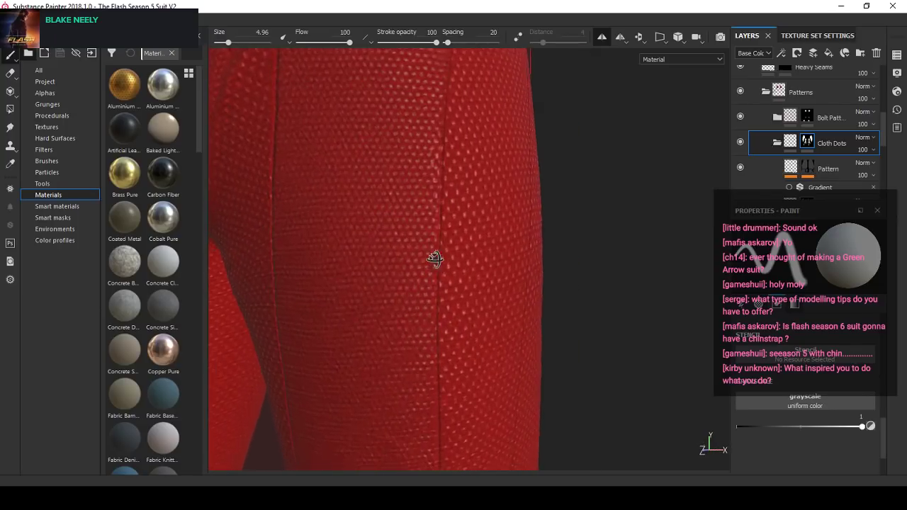
alt+drag(435, 260, 428, 288)
scroll(433, 229, down, 5)
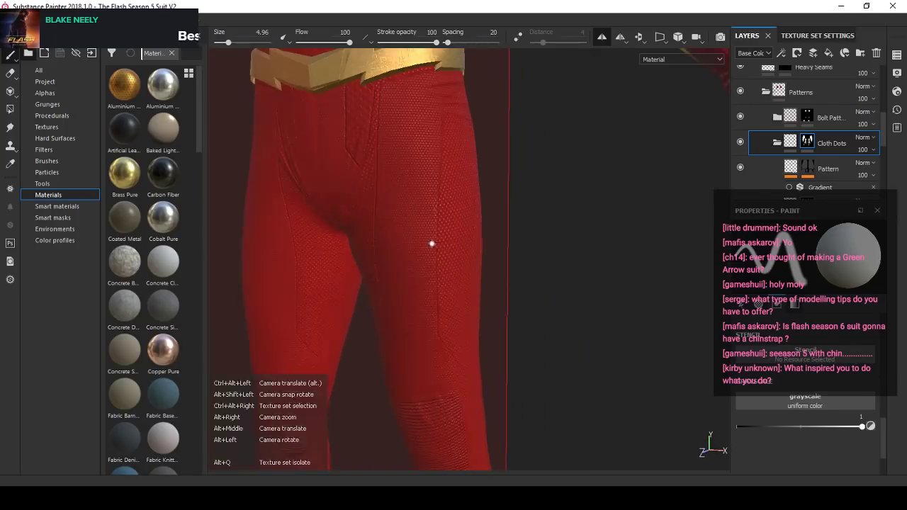
alt+drag(431, 243, 492, 224)
alt+right_drag(491, 225, 416, 234)
- With a 3.48 brush, touch up the Cloth Dots mask along the outer thigh seam from the hip corner to the diagonal seam
alt+drag(416, 235, 428, 135)
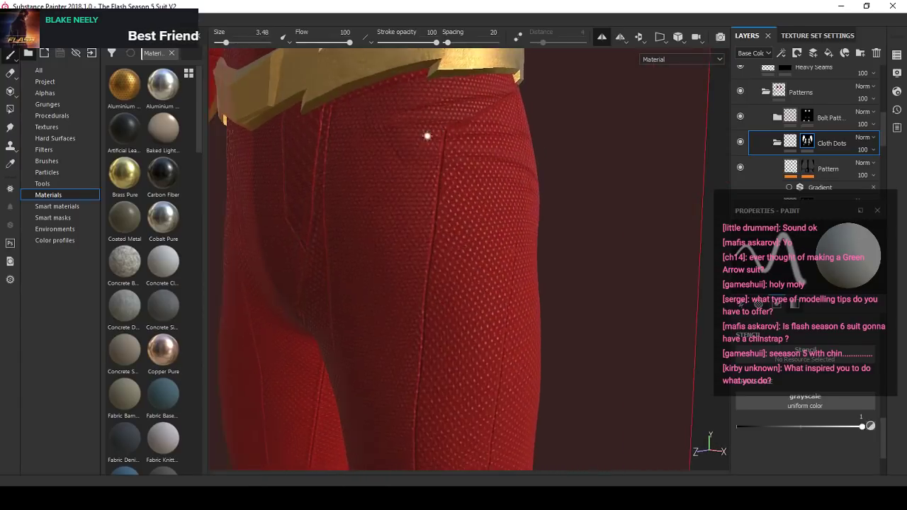
alt+right_drag(427, 135, 448, 124)
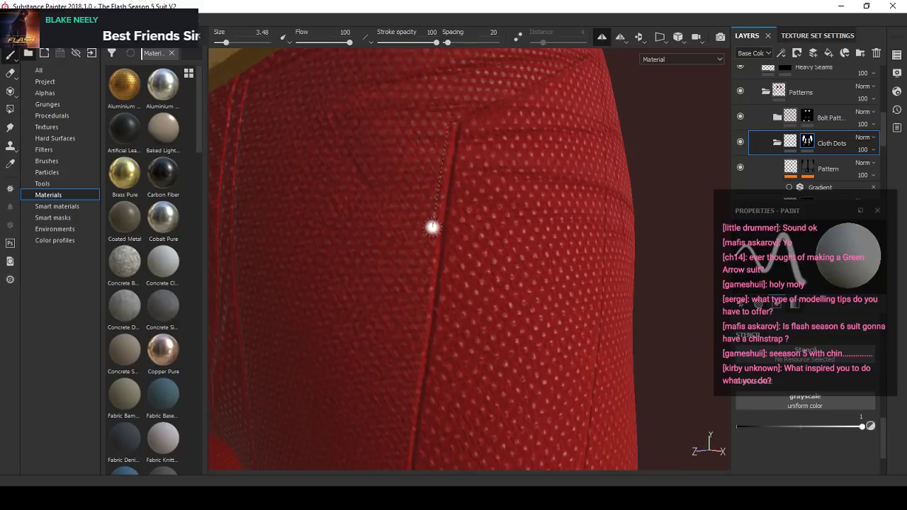
alt+right_drag(432, 228, 492, 200)
alt+drag(491, 200, 442, 170)
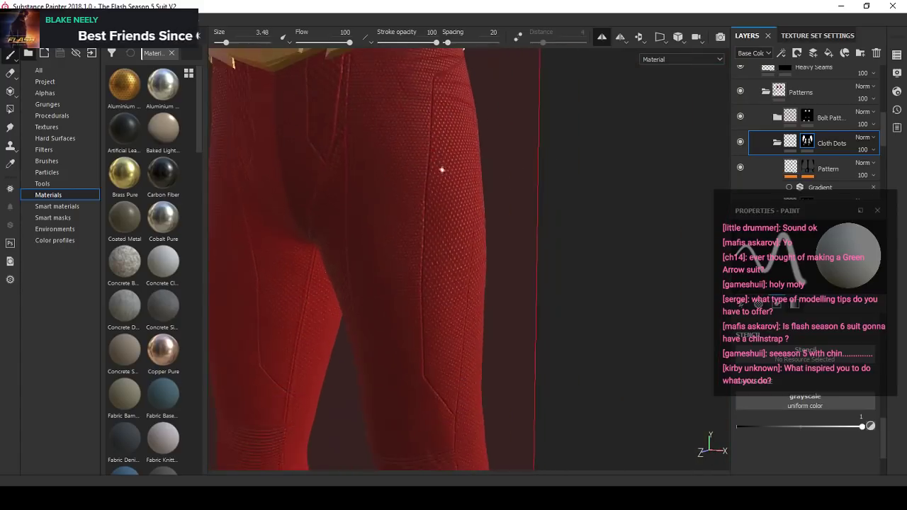
scroll(435, 235, up, 6)
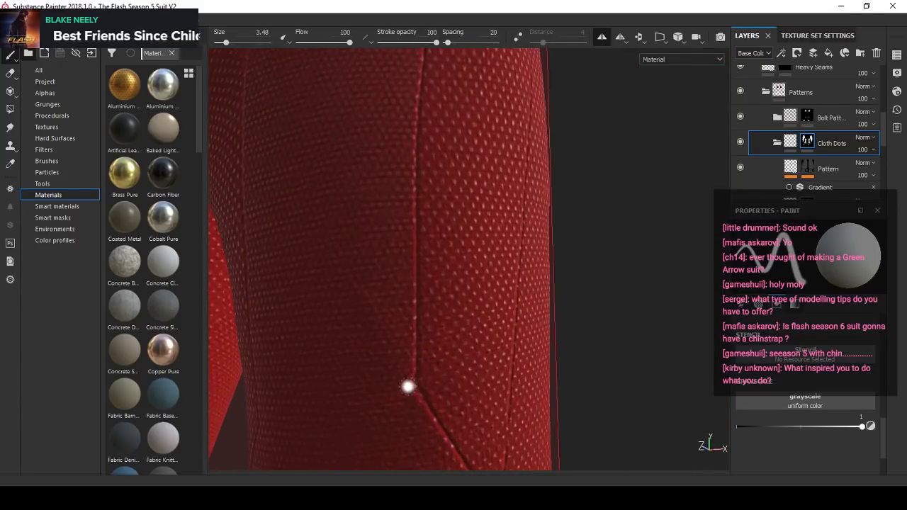
alt+middle_drag(424, 64, 425, 249)
- Examine the pants from the belt to the knees, comparing the patterns and seams of both legs from different angles
alt+drag(426, 248, 446, 244)
alt+right_drag(432, 118, 418, 185)
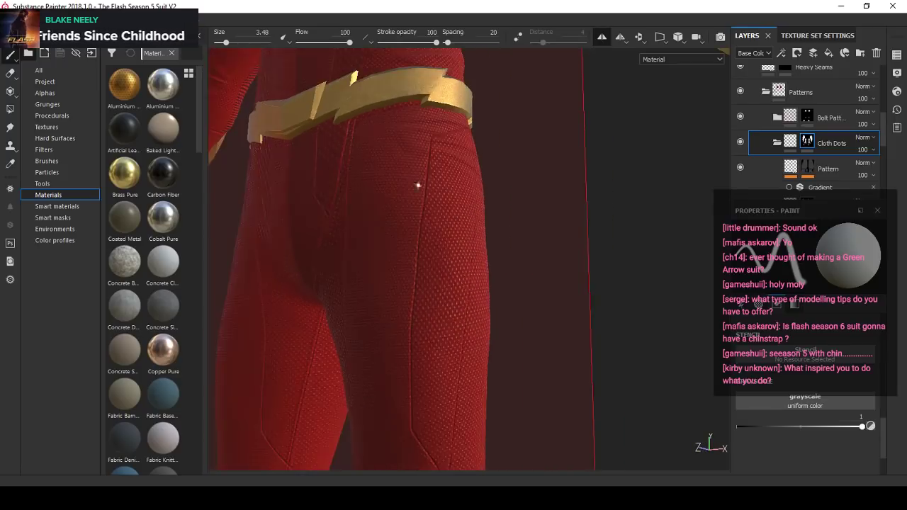
mouse_move(418, 184)
alt+mouse_down()
mouse_move(468, 206)
mouse_move(479, 303)
mouse_move(506, 288)
mouse_move(465, 243)
mouse_move(484, 399)
alt+mouse_up()
alt+middle_drag(484, 399, 452, 335)
alt+drag(452, 334, 445, 293)
alt+right_drag(445, 294, 439, 277)
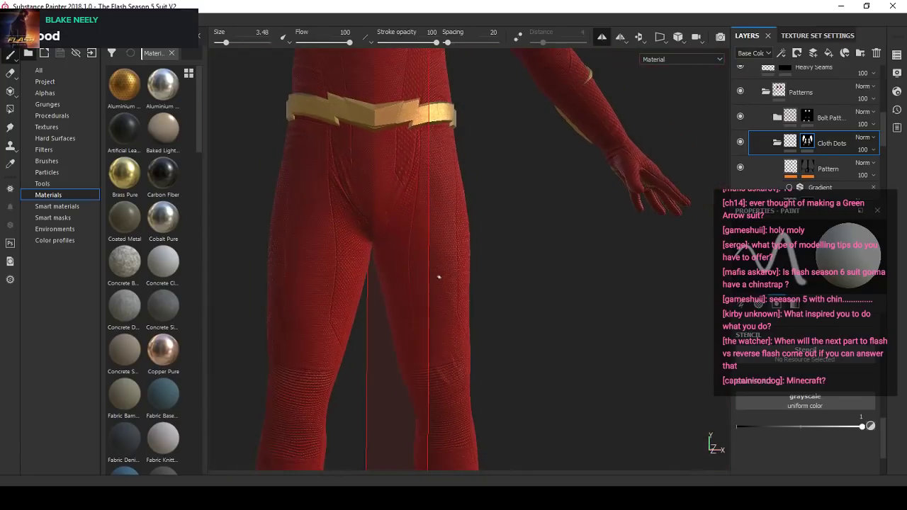
alt+middle_drag(440, 277, 436, 337)
alt+right_drag(436, 338, 426, 294)
alt+drag(426, 294, 461, 299)
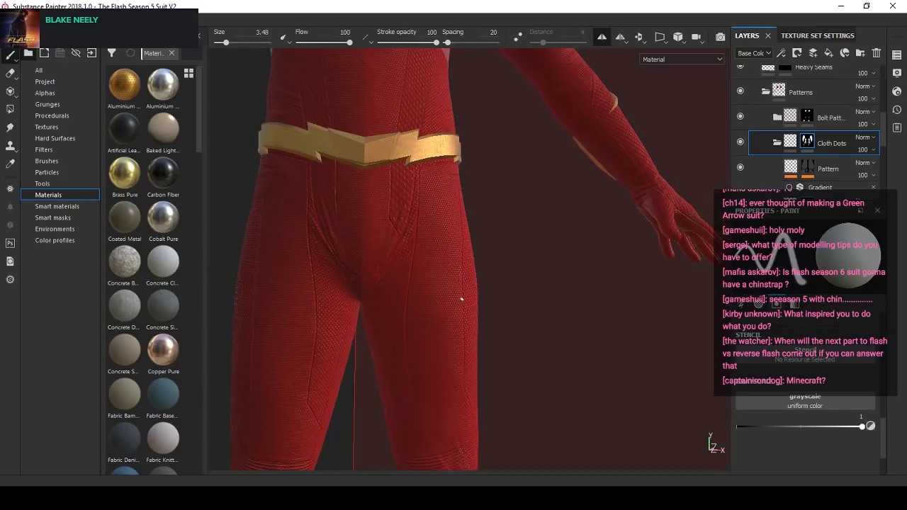
alt+right_drag(461, 299, 457, 278)
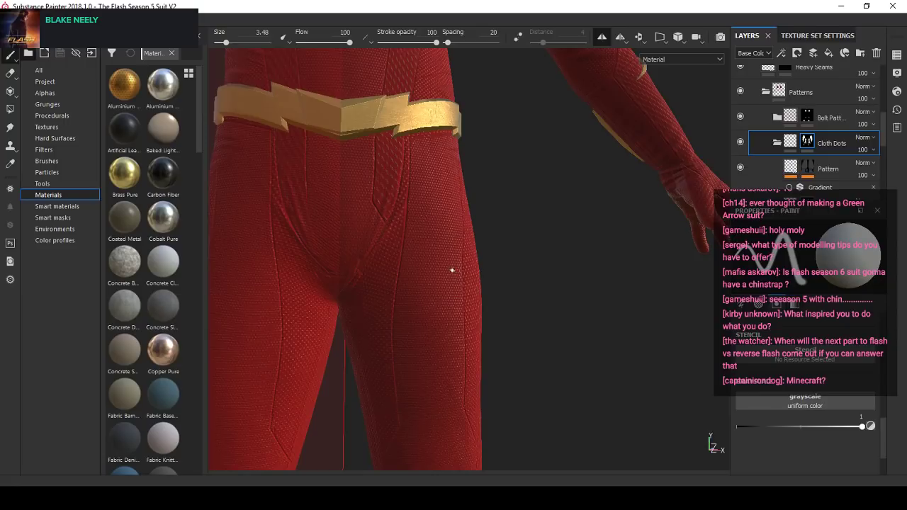
alt+drag(450, 269, 389, 223)
alt+drag(427, 253, 395, 370)
alt+drag(361, 245, 324, 186)
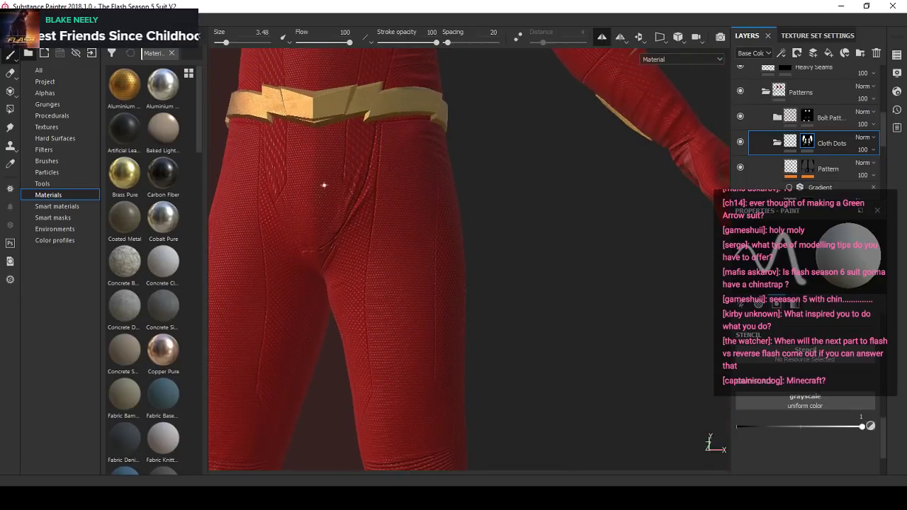
- Toggle the Light Seams layer to compare it, select its mask, set the paint value to 0 and erase the stray seam at the crotch
scroll(807, 120, up, 3)
click(740, 109)
click(741, 108)
alt+right_drag(301, 248, 334, 249)
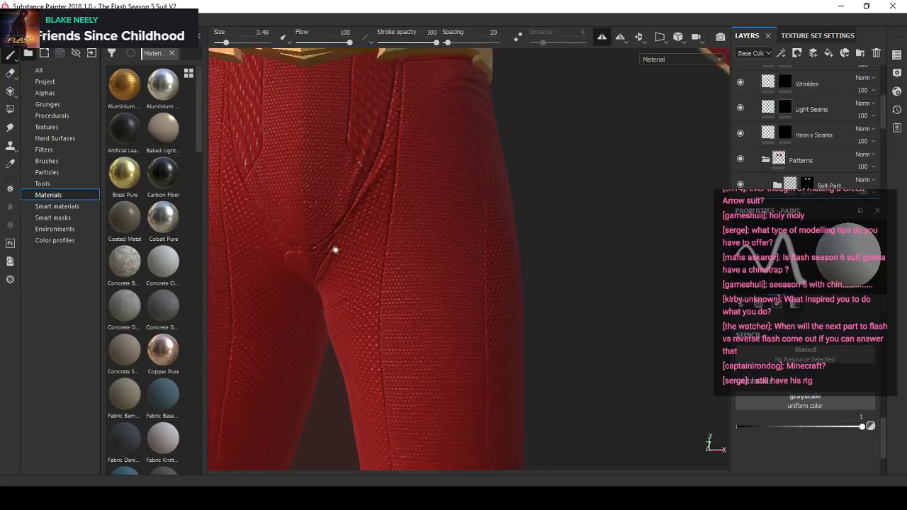
alt+middle_drag(333, 249, 475, 259)
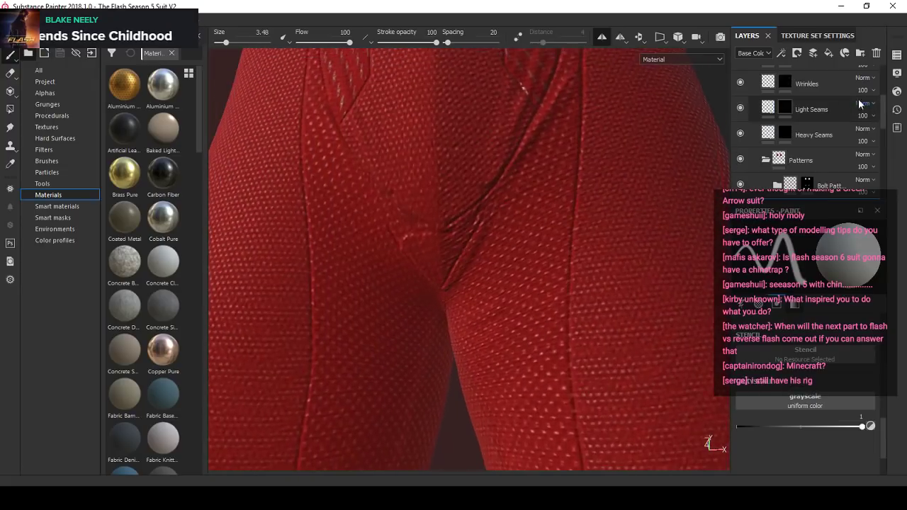
click(871, 427)
alt+drag(402, 224, 401, 265)
shift+right_drag(404, 255, 453, 218)
alt+middle_drag(453, 218, 431, 263)
shift+right_drag(431, 262, 504, 286)
alt+drag(504, 286, 522, 282)
alt+right_drag(522, 282, 494, 276)
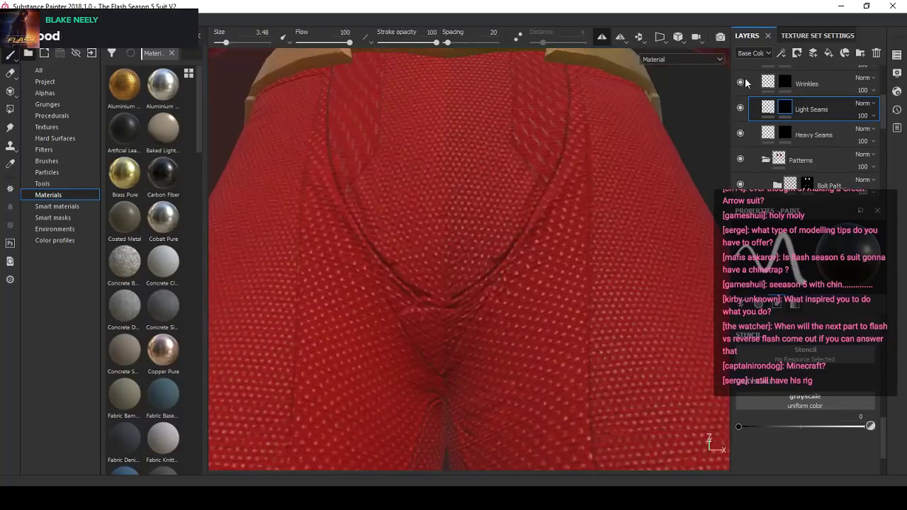
- Display only the Light Seams mask in the viewport and examine the painted strokes around the crotch
click(741, 110)
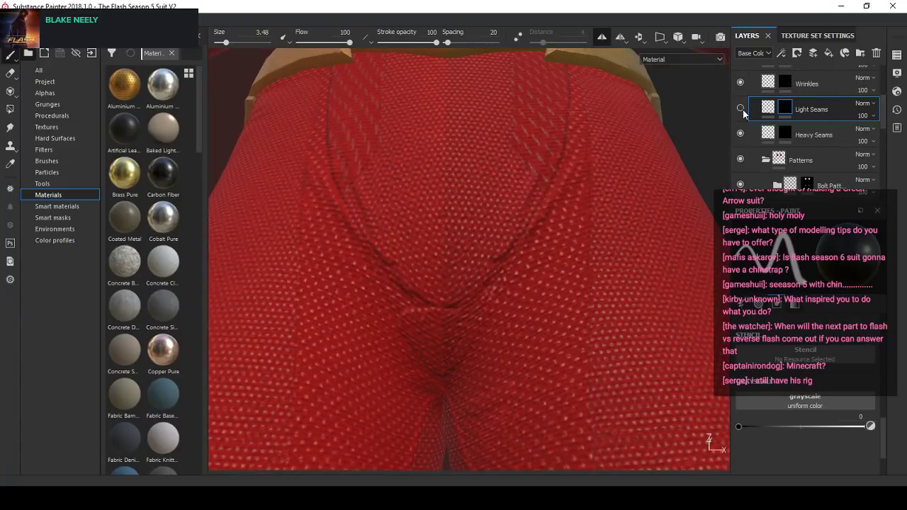
click(663, 66)
click(674, 130)
alt+right_drag(554, 262, 555, 281)
alt+right_drag(501, 272, 504, 308)
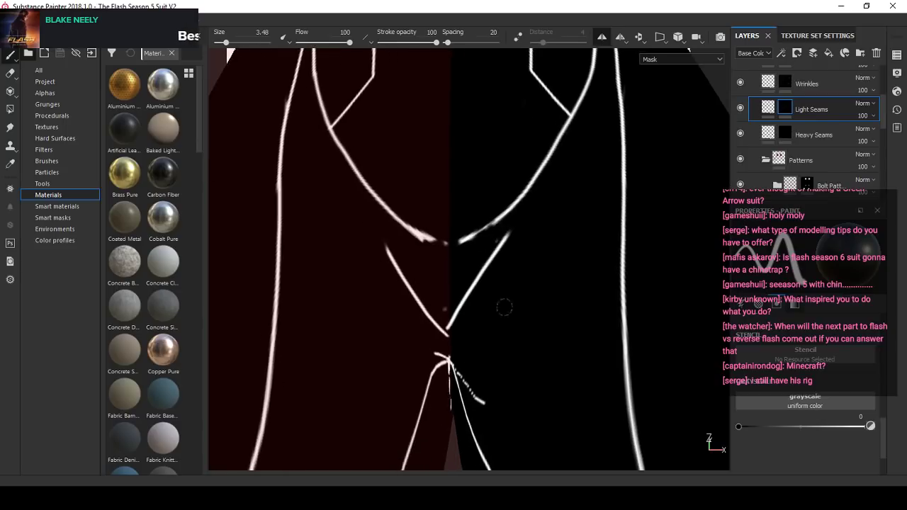
alt+drag(504, 308, 515, 251)
alt+right_drag(514, 251, 489, 365)
alt+middle_drag(490, 364, 488, 237)
alt+drag(487, 237, 488, 301)
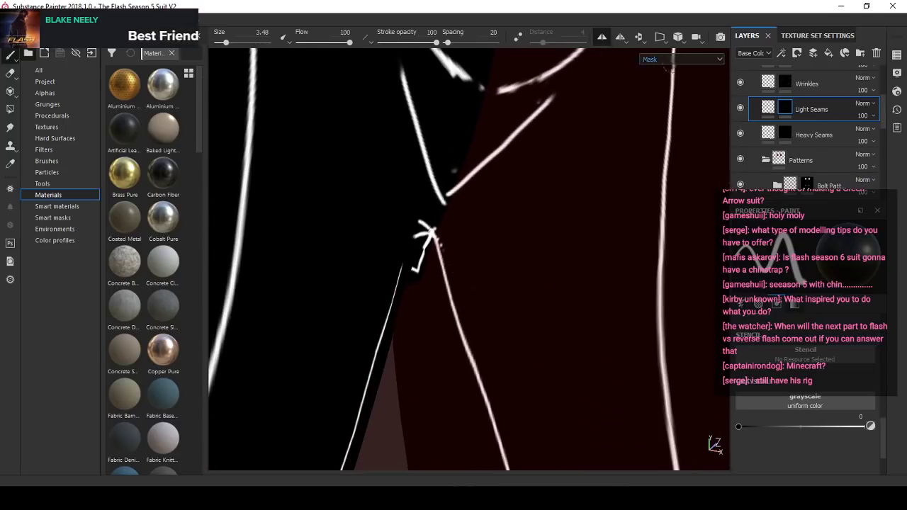
- Turn off symmetry and erase the stray marks around the crotch on the Light Seams mask, trimming the ends of the curved seams
click(602, 37)
scroll(460, 228, up, 2)
drag(408, 225, 428, 230)
mouse_move(466, 288)
mouse_down()
mouse_move(473, 297)
mouse_move(441, 253)
mouse_up()
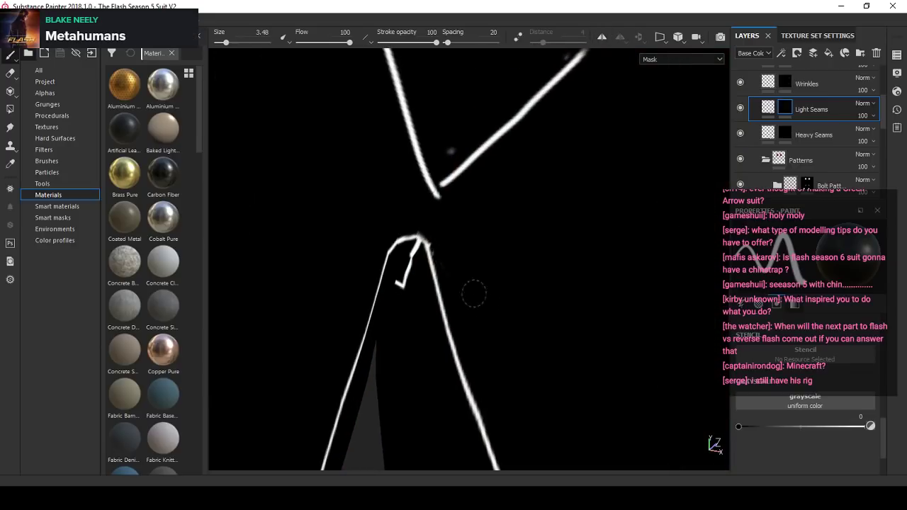
drag(461, 139, 462, 149)
scroll(467, 265, down, 3)
alt+drag(467, 265, 416, 301)
alt+drag(451, 249, 443, 224)
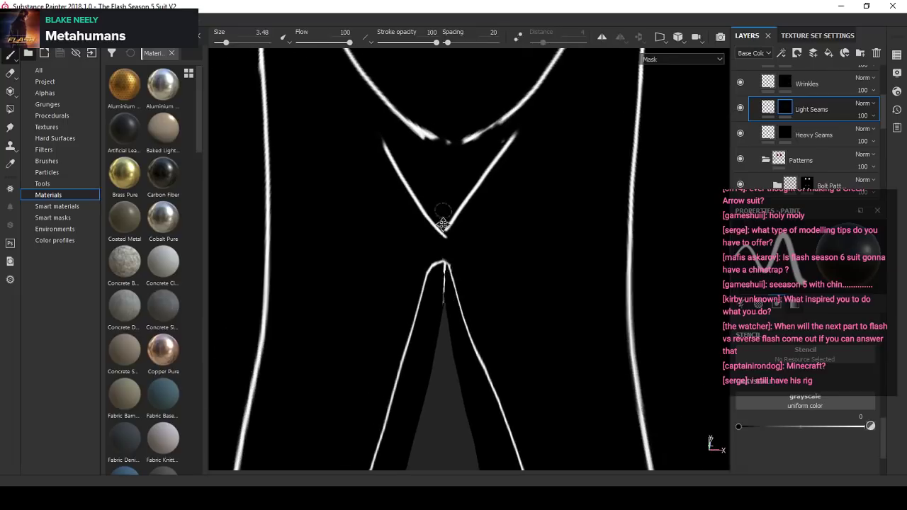
alt+middle_drag(444, 224, 448, 312)
scroll(452, 206, up, 2)
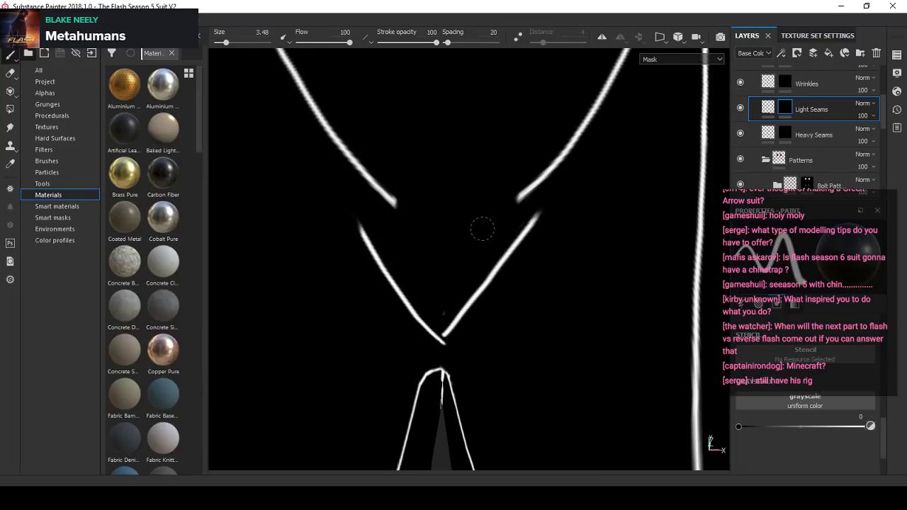
scroll(445, 283, down, 2)
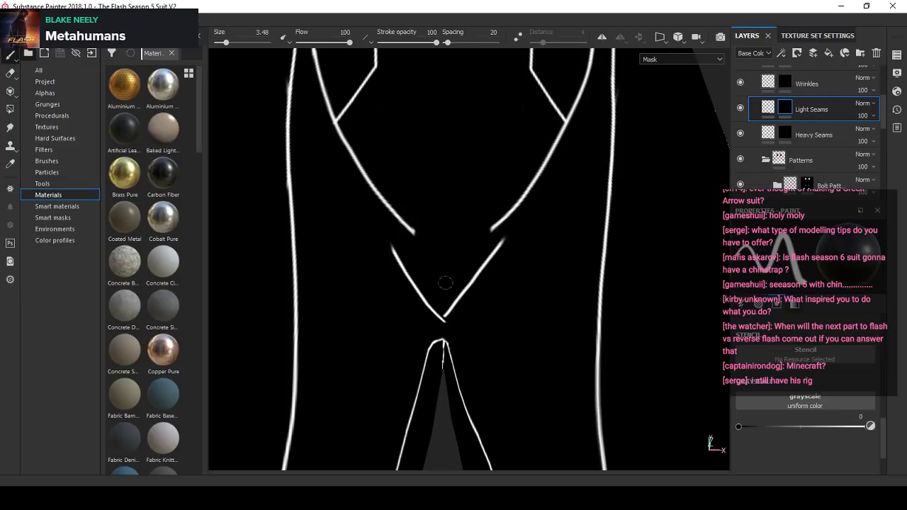
- Set the paint value to 1 and return the viewport to the Material display
click(872, 427)
scroll(401, 225, down, 3)
mouse_move(401, 225)
alt+mouse_down()
mouse_move(462, 194)
mouse_move(432, 225)
mouse_move(474, 261)
mouse_move(508, 262)
mouse_move(517, 274)
mouse_move(440, 257)
mouse_move(630, 161)
alt+mouse_up()
scroll(425, 238, up, 1)
scroll(439, 258, down, 2)
click(695, 63)
click(680, 81)
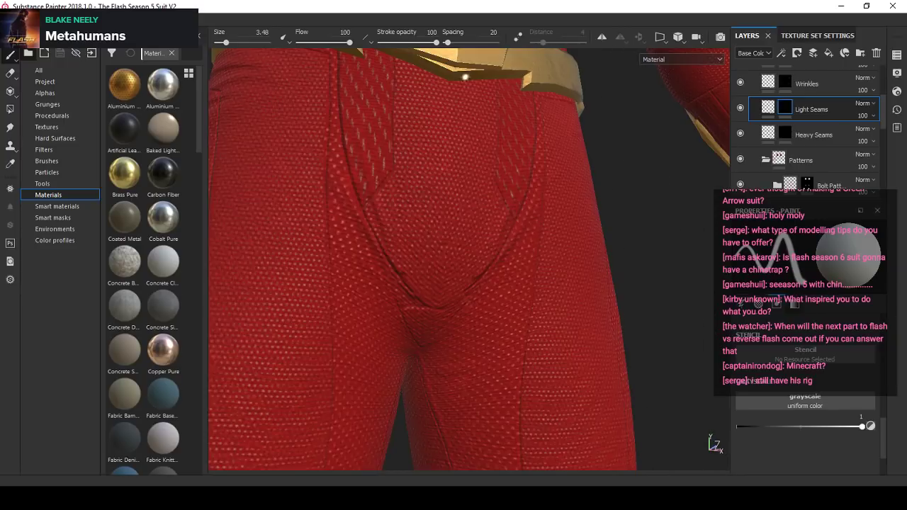
click(55, 19)
mouse_move(82, 19)
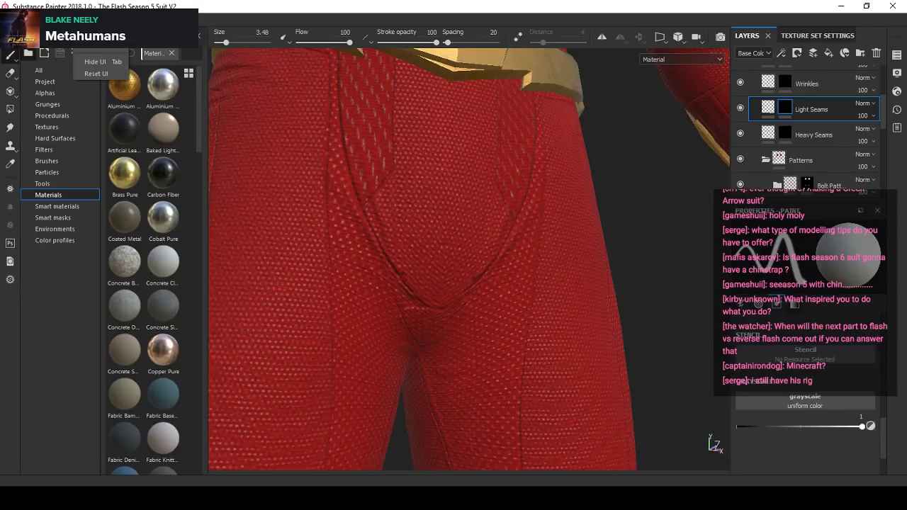
- Examine the crotch seams in the Material display from different angles and under changing light
mouse_move(32, 19)
click(54, 59)
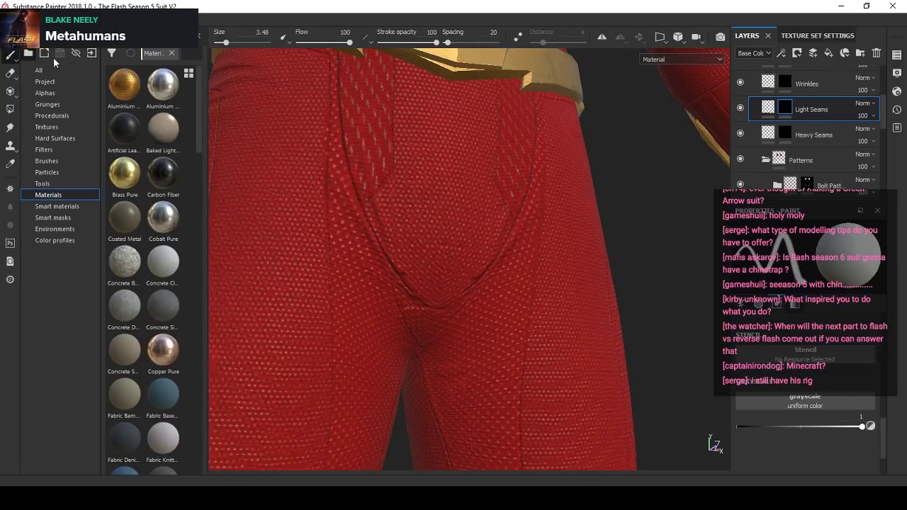
click(554, 192)
alt+drag(489, 216, 447, 225)
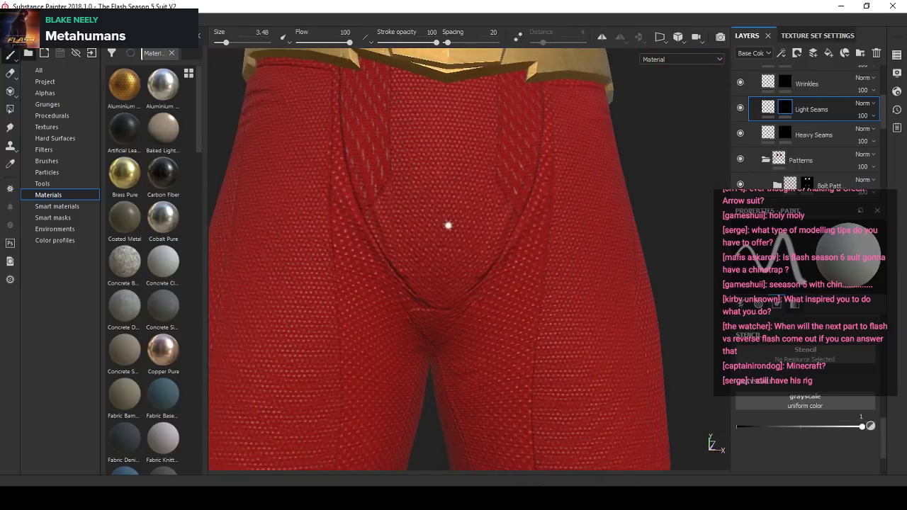
shift+right_drag(447, 224, 411, 241)
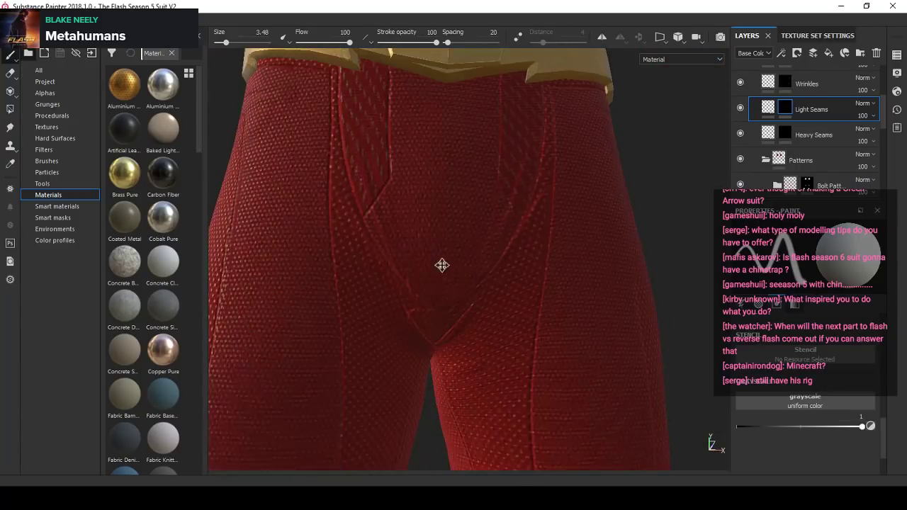
alt+middle_drag(441, 265, 440, 208)
mouse_move(439, 209)
alt+mouse_down()
mouse_move(457, 162)
mouse_move(480, 195)
mouse_move(468, 243)
mouse_move(425, 290)
mouse_move(431, 221)
mouse_move(446, 243)
mouse_move(431, 219)
alt+mouse_up()
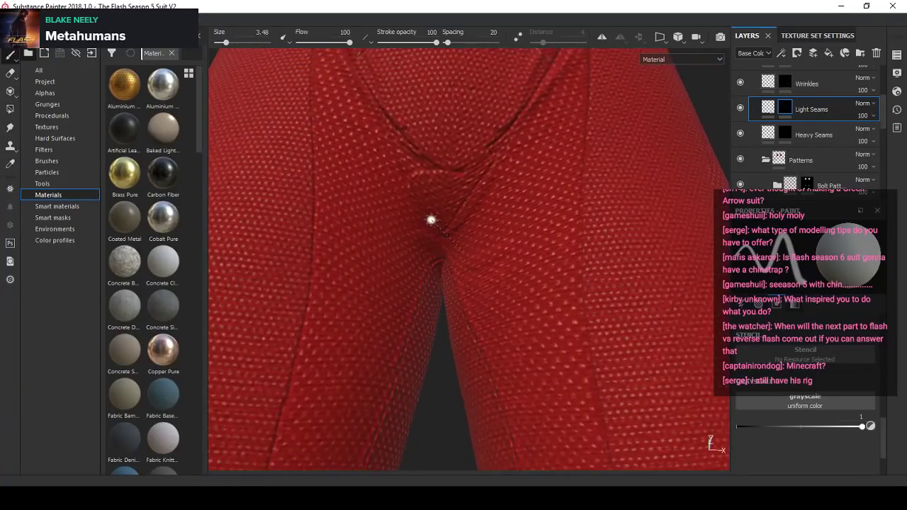
alt+middle_drag(431, 219, 434, 252)
- Display only the Light Seams mask in the viewport, set the brush size to 1 and enable Lazy Mouse with a distance of 4
alt+right_drag(433, 251, 632, 106)
click(668, 64)
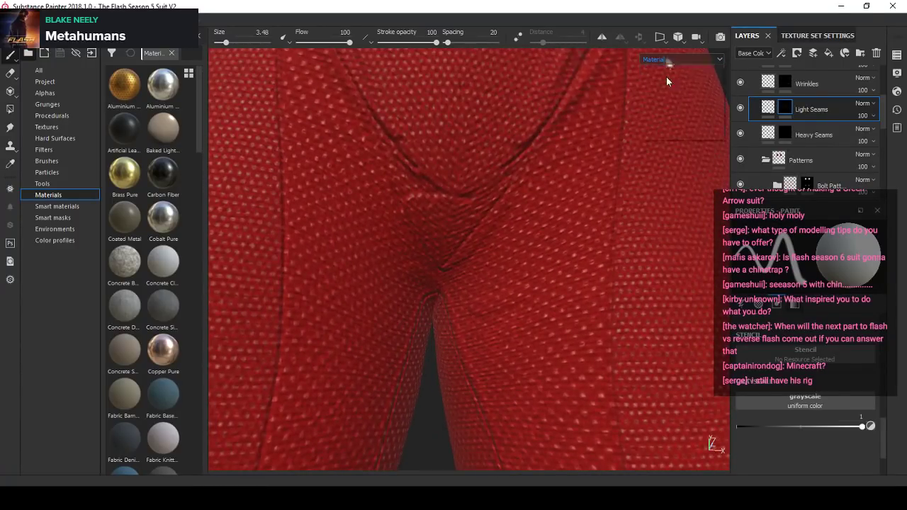
click(652, 128)
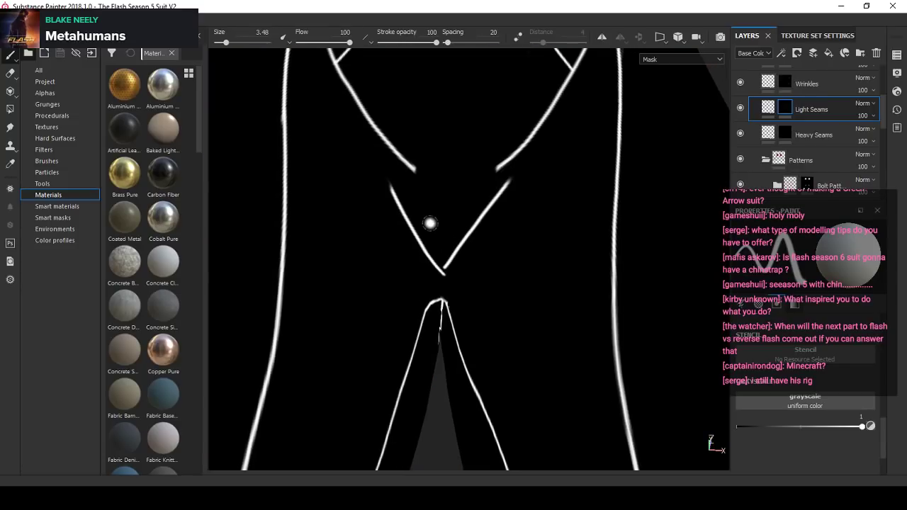
scroll(419, 208, up, 4)
alt+drag(437, 198, 437, 177)
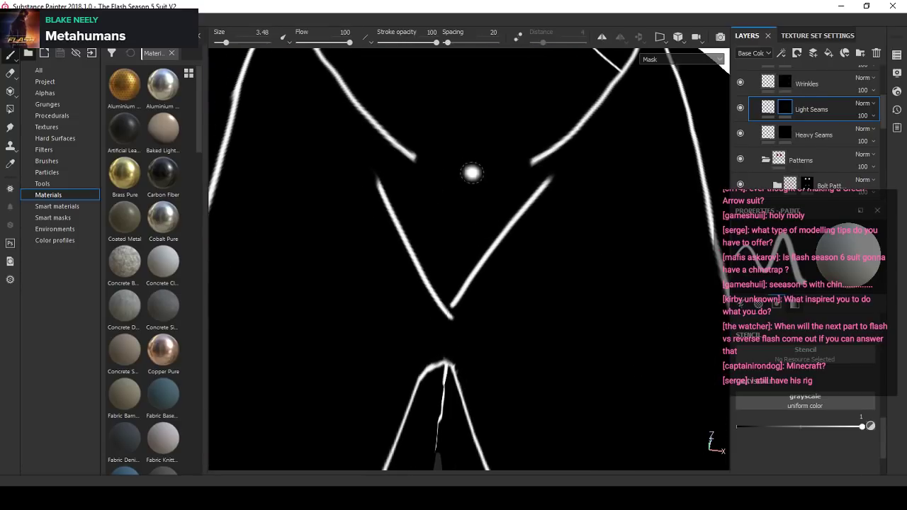
scroll(472, 173, up, 2)
scroll(421, 128, up, 3)
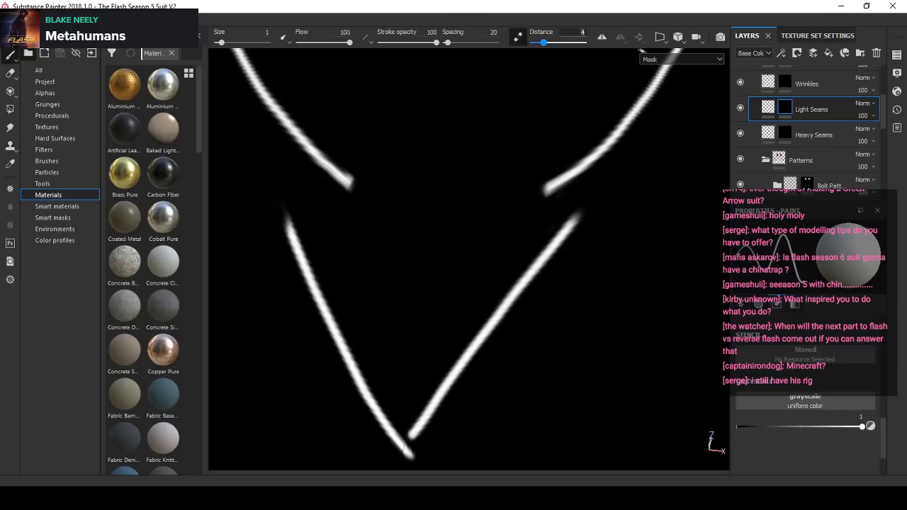
scroll(414, 233, up, 2)
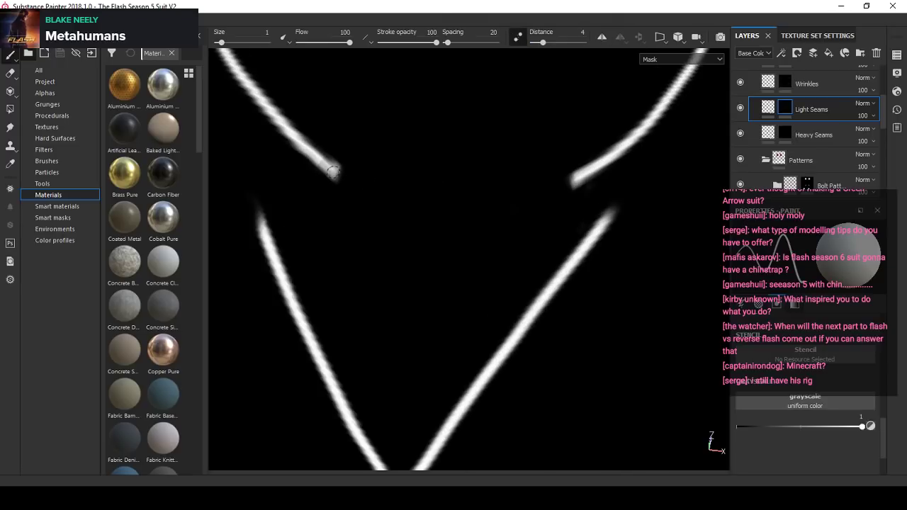
drag(457, 192, 525, 182)
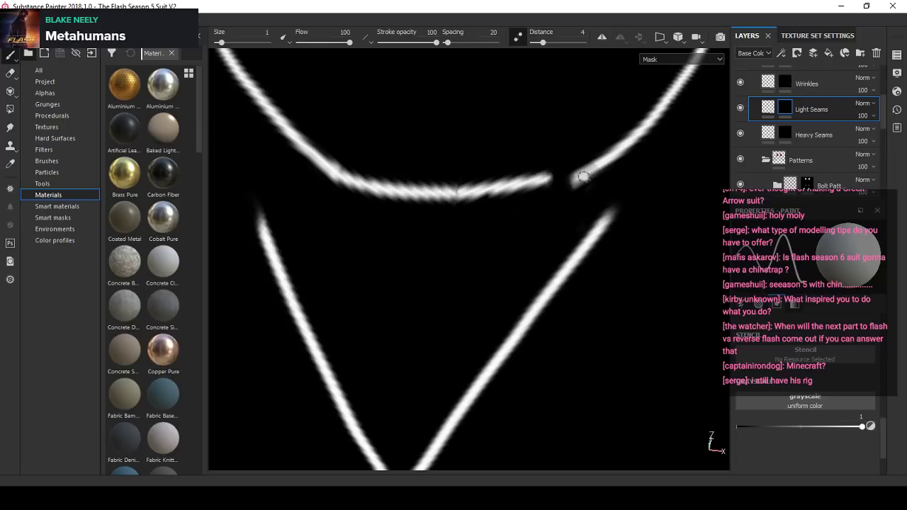
key(ctrl+z)
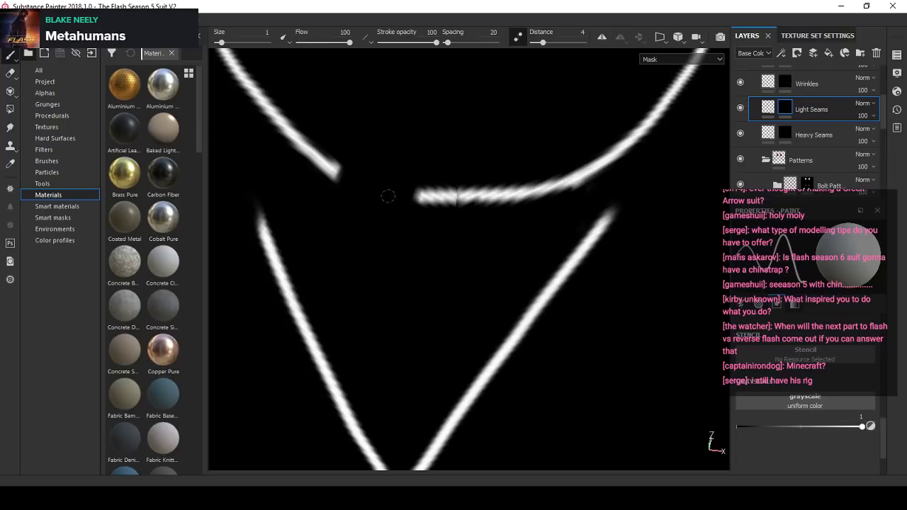
drag(387, 196, 327, 178)
key(ctrl+z)
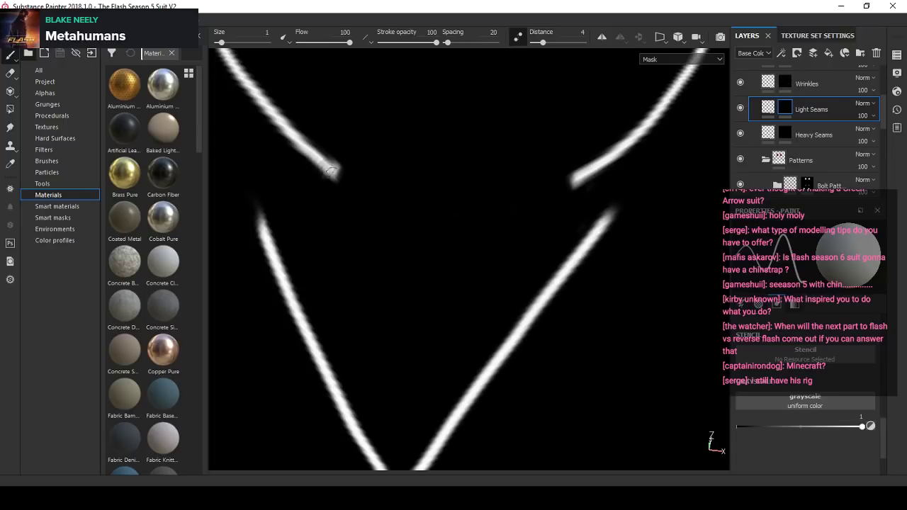
- Paint the missing lower arc that joins the two curved crotch seams, undoing and repainting its right half for a smoother curve
drag(399, 201, 334, 171)
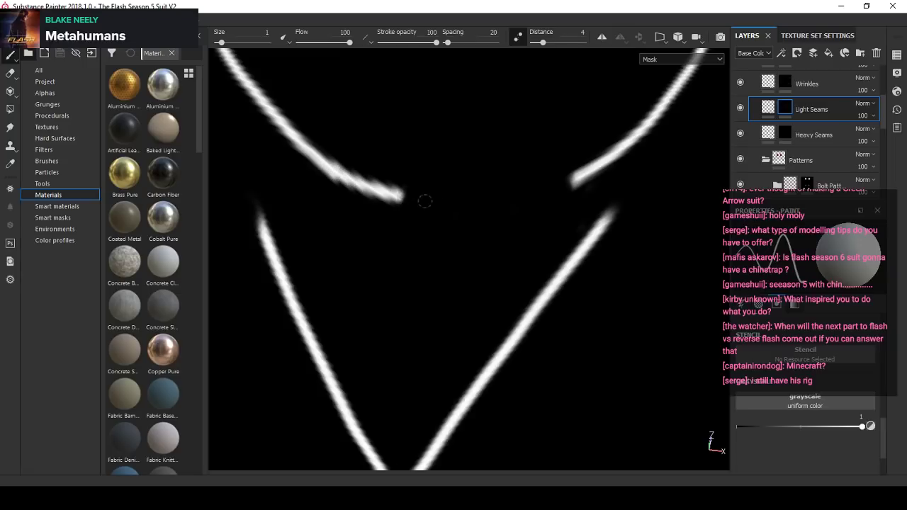
mouse_move(451, 200)
mouse_down()
mouse_move(514, 197)
mouse_move(577, 175)
mouse_up()
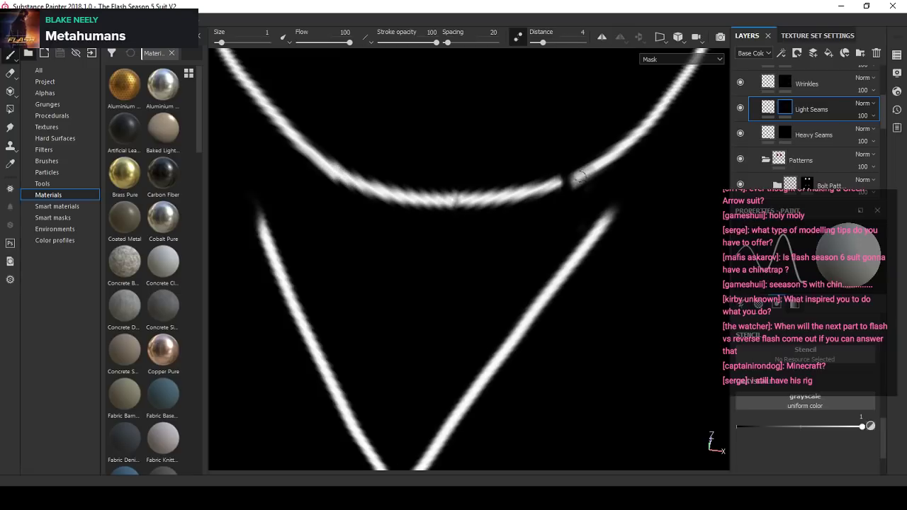
scroll(496, 206, down, 4)
scroll(499, 207, up, 4)
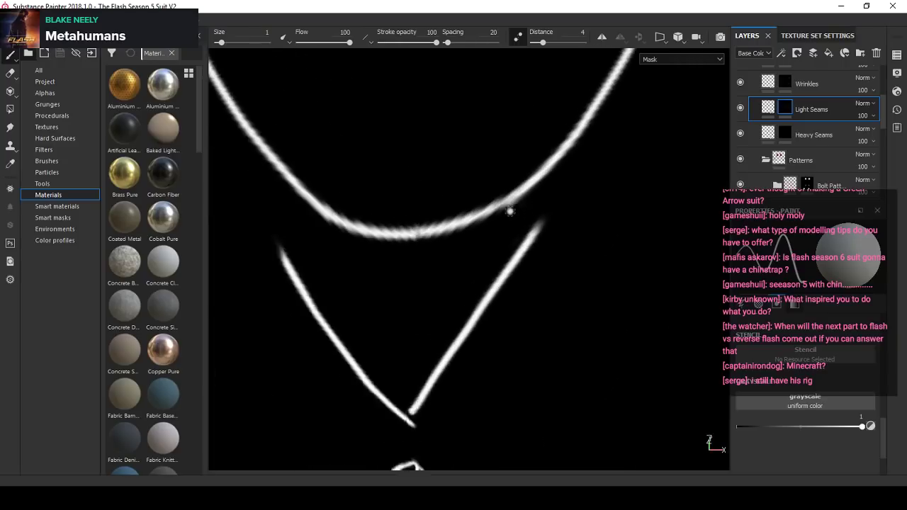
scroll(496, 206, up, 1)
key(ctrl+z)
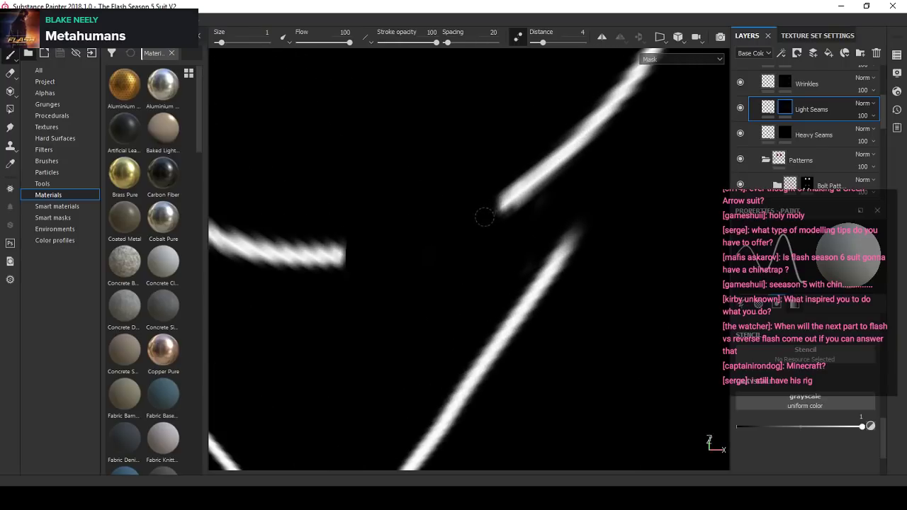
drag(444, 236, 334, 254)
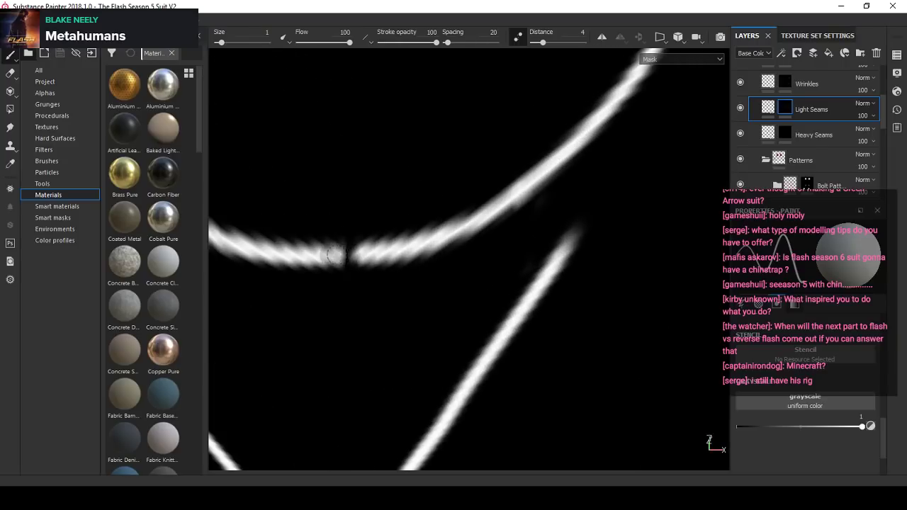
scroll(400, 248, down, 8)
- Turn off Lazy Mouse, set the paint value to 0 and erase the V-shaped seams below the crotch arc with a brush size of 6.15
alt+middle_drag(376, 300, 411, 273)
scroll(411, 273, up, 4)
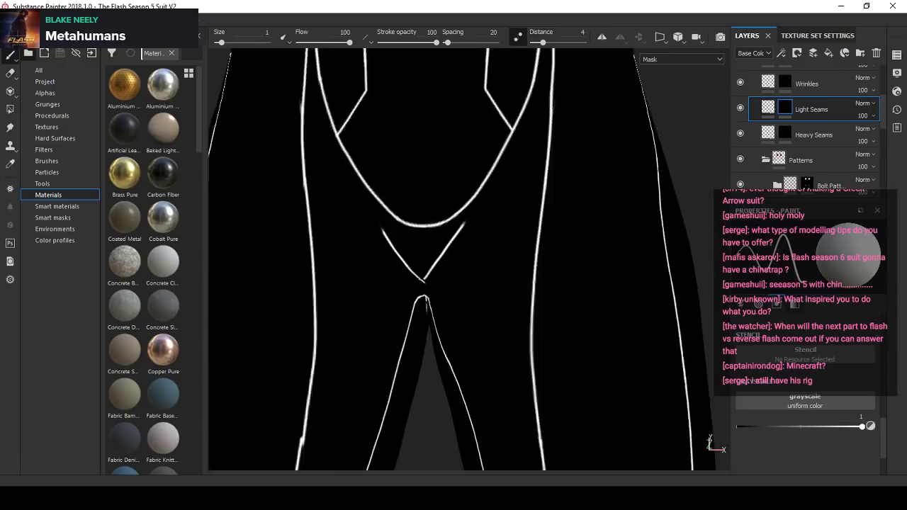
mouse_move(415, 276)
alt+mouse_down()
mouse_move(419, 237)
mouse_move(453, 219)
mouse_move(470, 258)
alt+mouse_up()
scroll(419, 237, up, 2)
scroll(469, 257, up, 2)
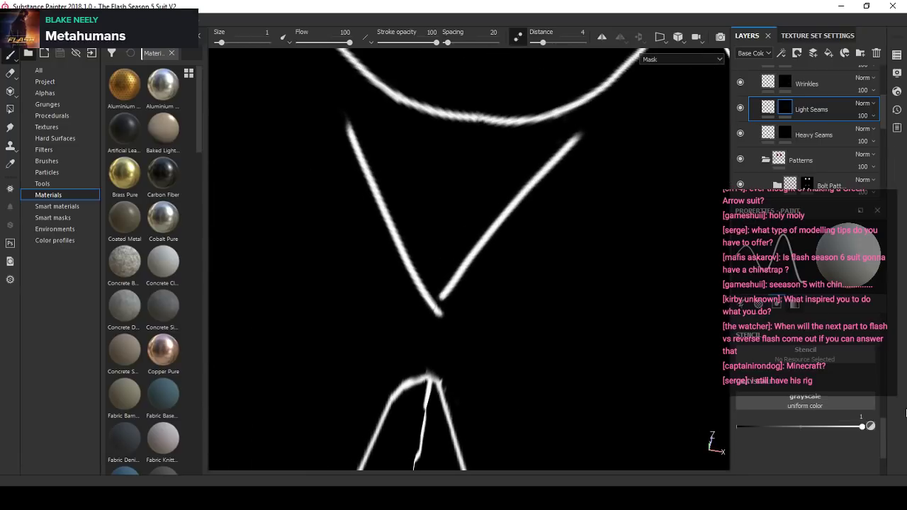
key(x)
mouse_move(521, 207)
alt+mouse_down()
mouse_move(527, 188)
mouse_move(510, 182)
alt+mouse_up()
ctrl+right_drag(512, 181, 546, 156)
mouse_move(533, 168)
mouse_down()
mouse_move(545, 151)
mouse_move(462, 242)
mouse_up()
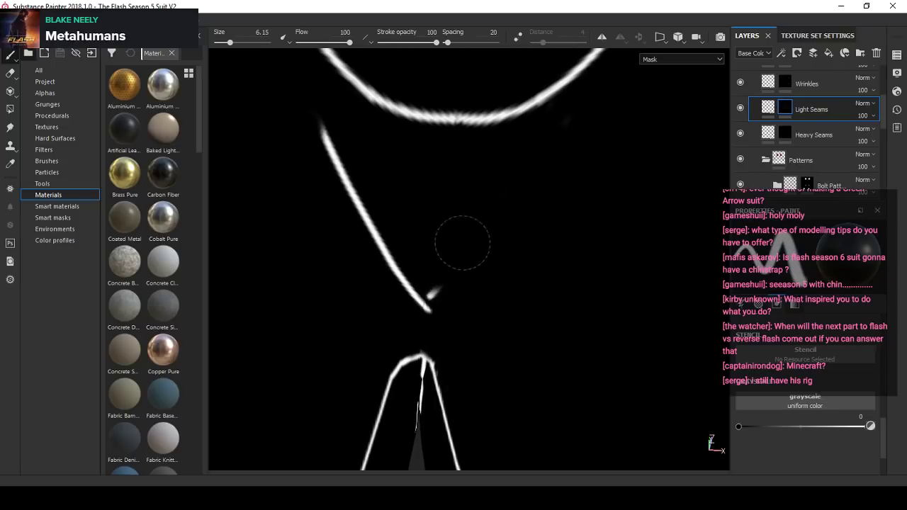
mouse_move(425, 303)
mouse_down()
mouse_move(334, 182)
mouse_move(320, 122)
mouse_up()
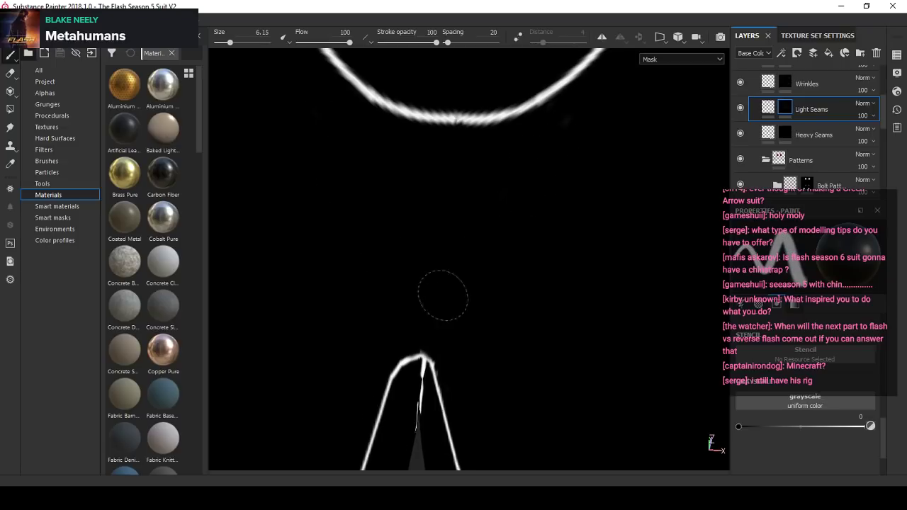
scroll(443, 295, down, 5)
- Set the paint value and brush size to 1 and paint a straight centre seam from the inner-leg seams up to the crotch arc
alt+drag(459, 248, 447, 212)
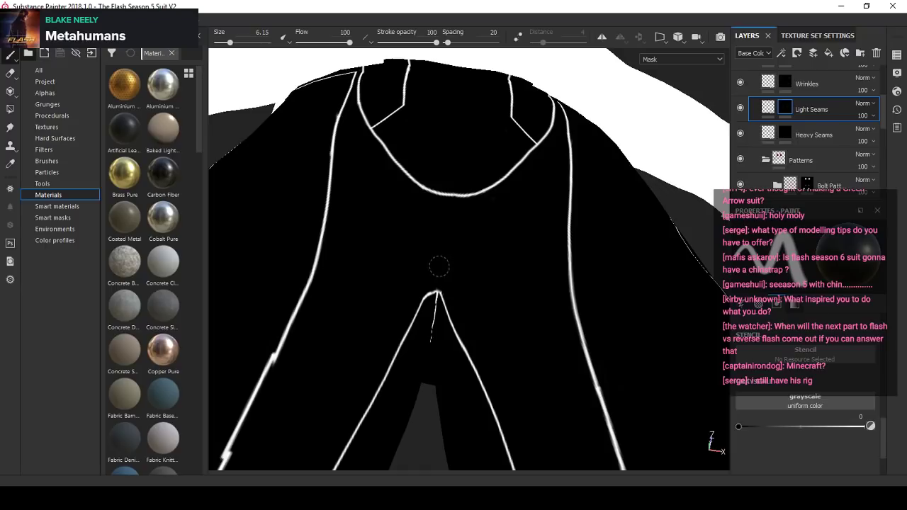
click(871, 426)
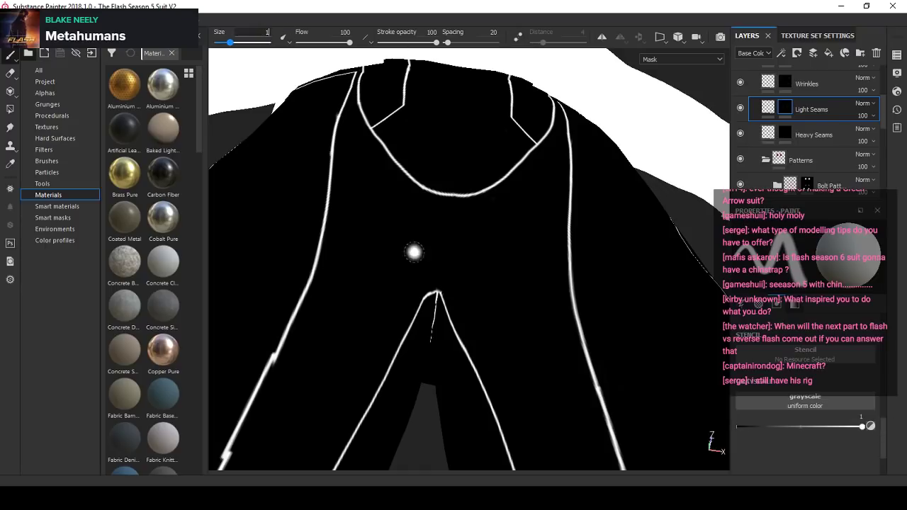
alt+drag(415, 251, 453, 194)
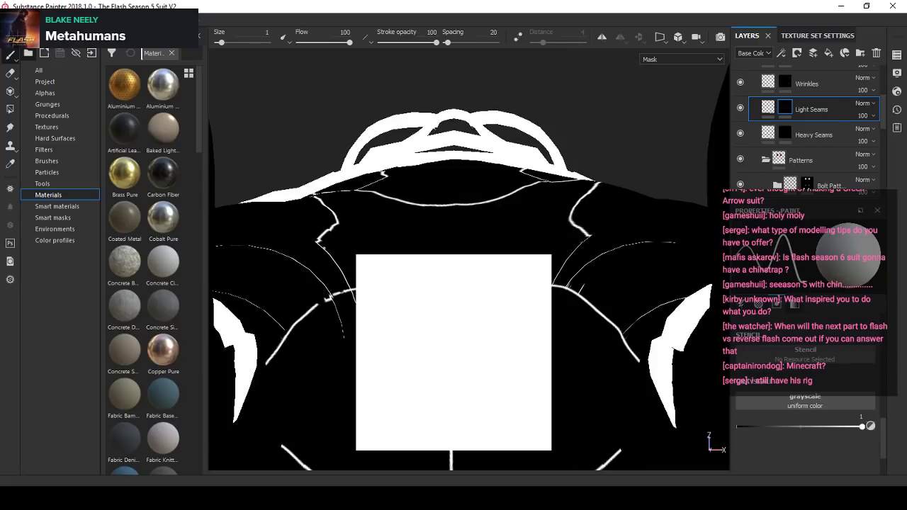
alt+right_drag(455, 203, 457, 237)
alt+drag(458, 228, 461, 275)
alt+right_drag(461, 275, 451, 307)
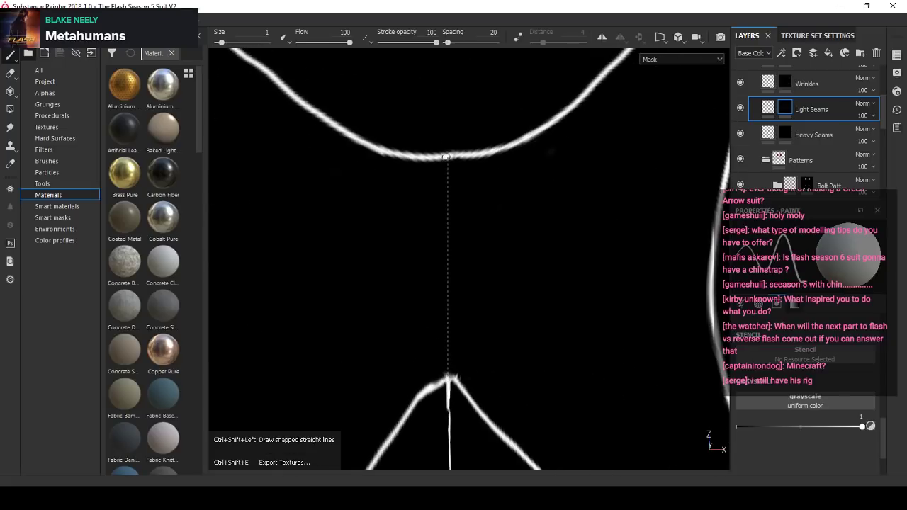
shift+click(446, 156)
scroll(469, 276, down, 5)
alt+drag(470, 276, 474, 326)
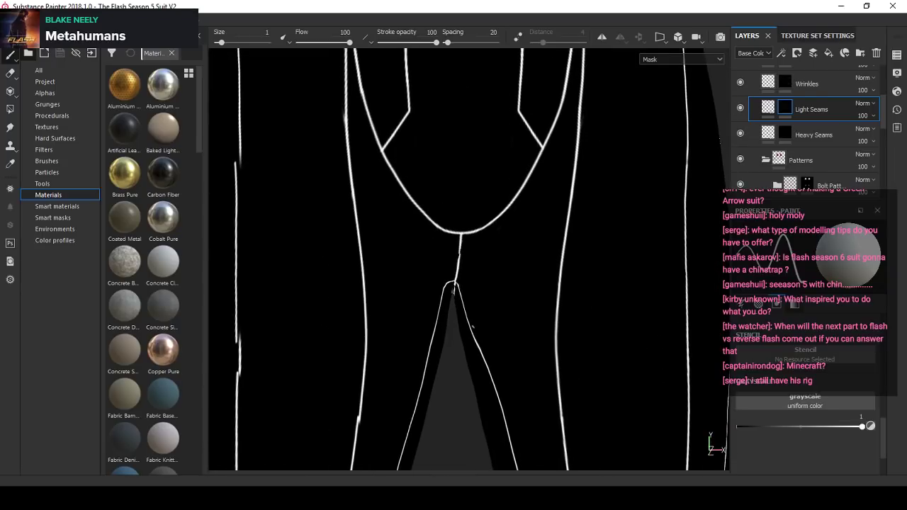
- Set the paint value to 0 and the brush size to 6.46, and erase the misaligned overlap in the lower part of the outer thigh seam
scroll(454, 312, down, 1)
scroll(436, 279, down, 5)
alt+drag(445, 251, 476, 263)
alt+right_drag(475, 263, 396, 354)
alt+middle_drag(396, 354, 559, 209)
mouse_move(560, 209)
alt+right_down()
mouse_move(338, 247)
mouse_move(407, 243)
alt+right_up()
click(872, 428)
scroll(374, 237, up, 2)
drag(435, 216, 436, 203)
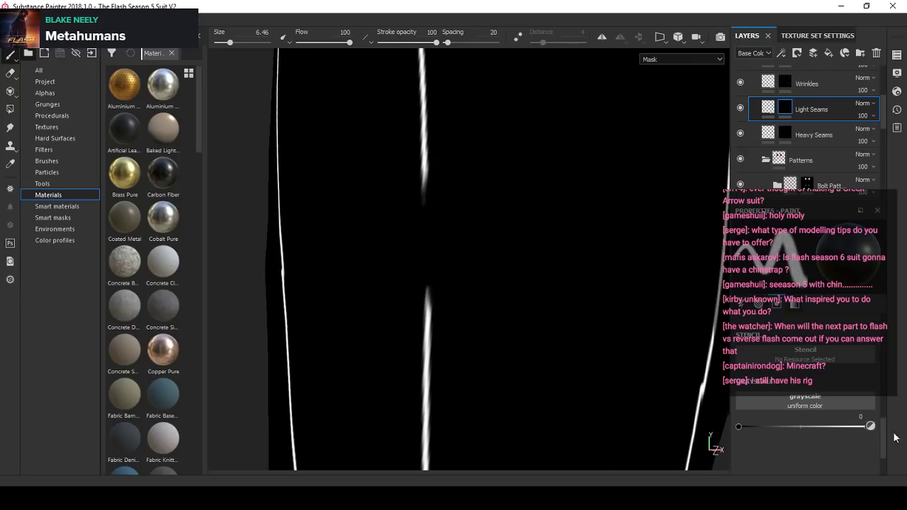
- Set the paint value and brush size back to 1 and bridge the gap in the outer thigh seam with a straight stroke
click(871, 427)
drag(230, 43, 268, 44)
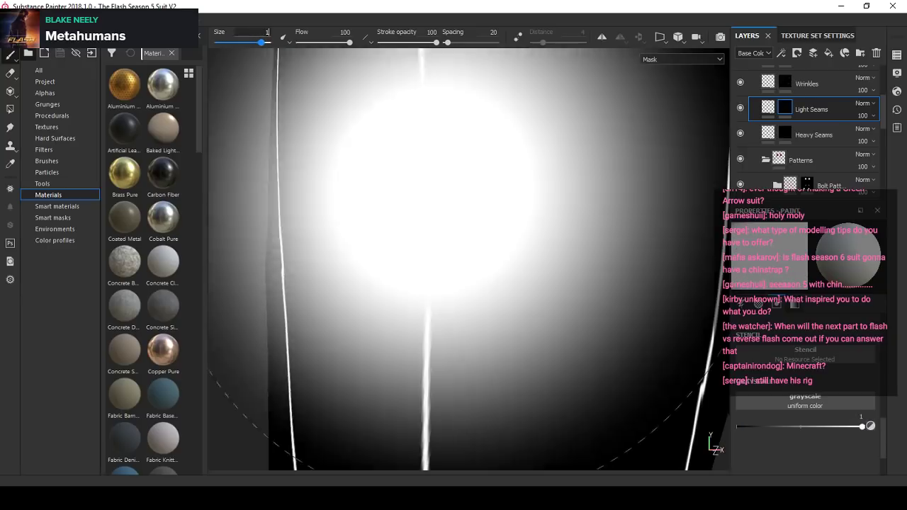
ctrl+right_drag(496, 244, 432, 240)
scroll(443, 237, up, 2)
alt+drag(443, 236, 447, 235)
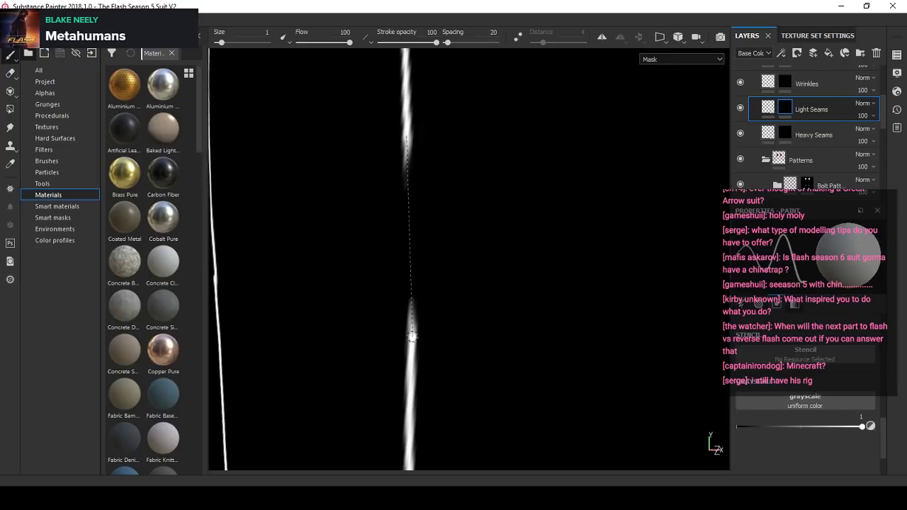
shift+click(412, 336)
scroll(394, 247, down, 6)
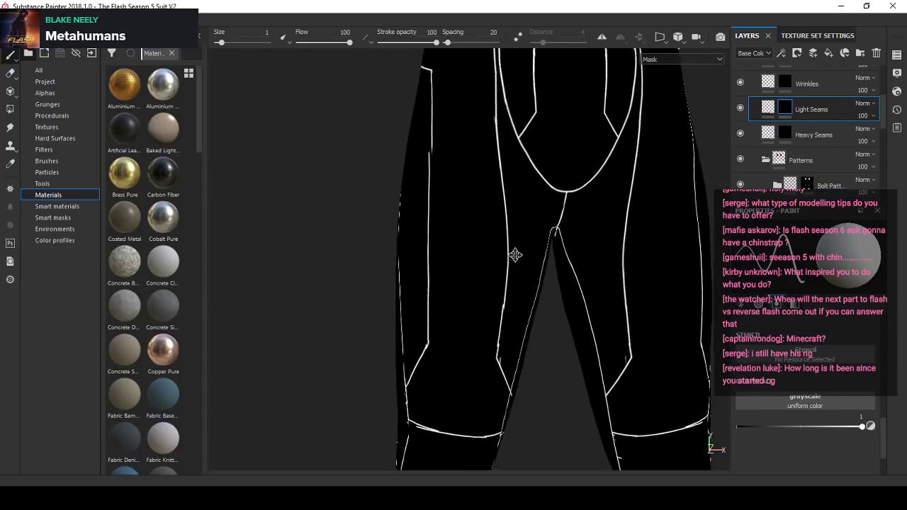
- Set the paint value to 0 and the brush size to 6.97, and erase the misaligned upper stretch of the outer thigh seam below the hip corner
alt+middle_drag(515, 255, 389, 282)
alt+drag(389, 282, 471, 265)
scroll(382, 249, up, 2)
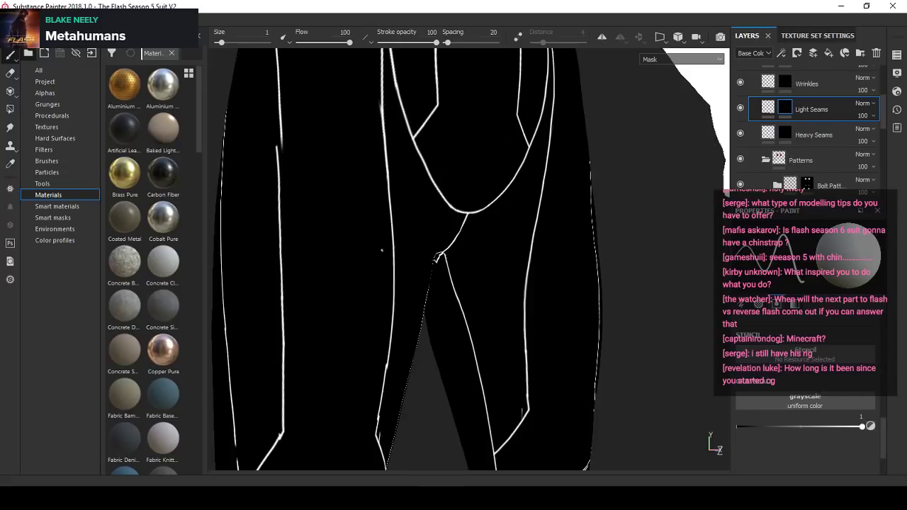
alt+drag(382, 249, 350, 231)
scroll(350, 231, up, 2)
alt+middle_drag(247, 117, 342, 177)
alt+drag(342, 177, 418, 261)
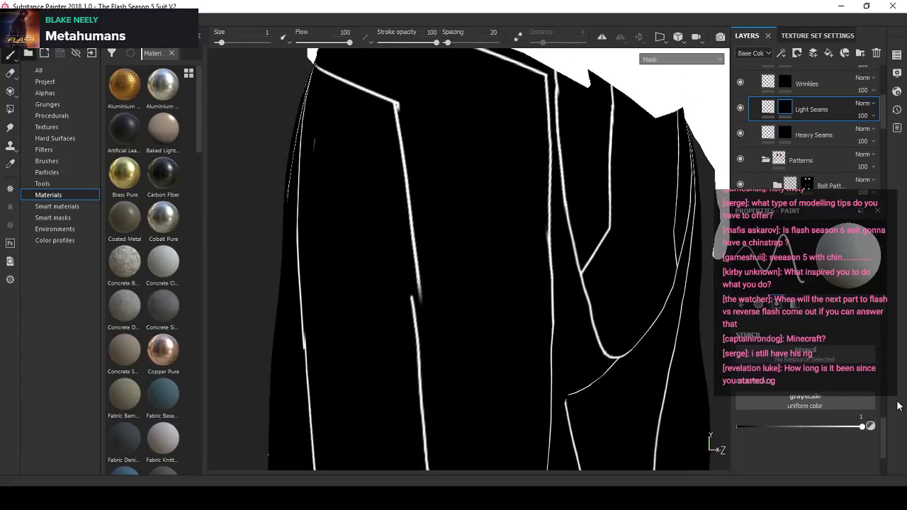
click(870, 427)
scroll(427, 287, up, 2)
ctrl+right_drag(426, 295, 434, 301)
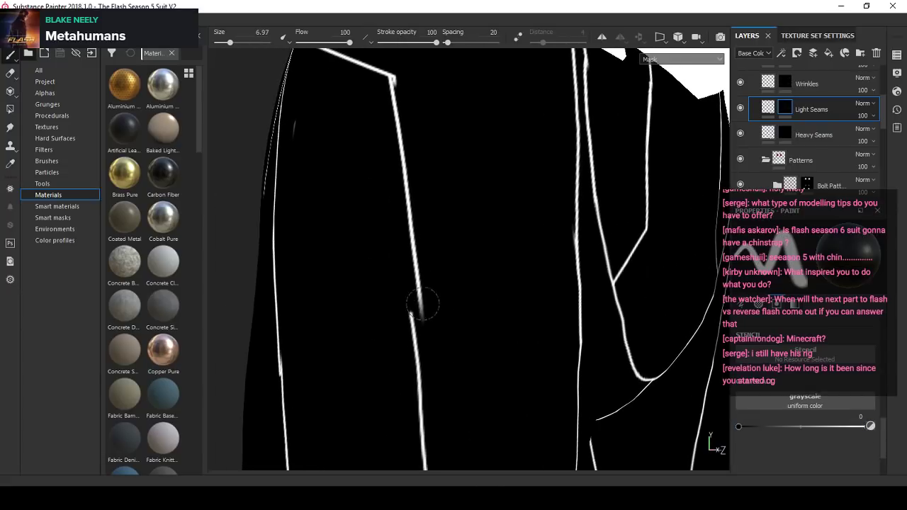
alt+middle_drag(415, 217, 423, 235)
- Set the paint value and brush size to 1 and paint a straight seam from the hip corner down to the outer thigh seam
click(871, 426)
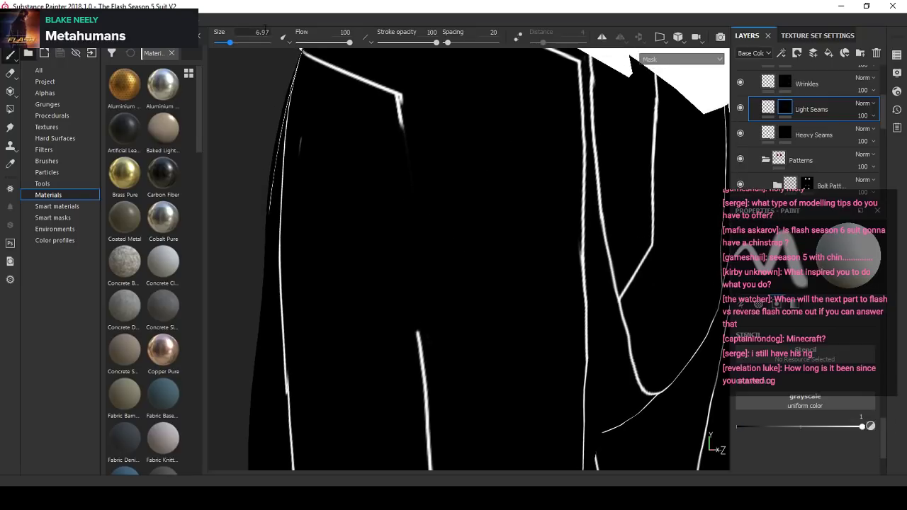
scroll(446, 185, up, 2)
ctrl+right_drag(404, 85, 390, 84)
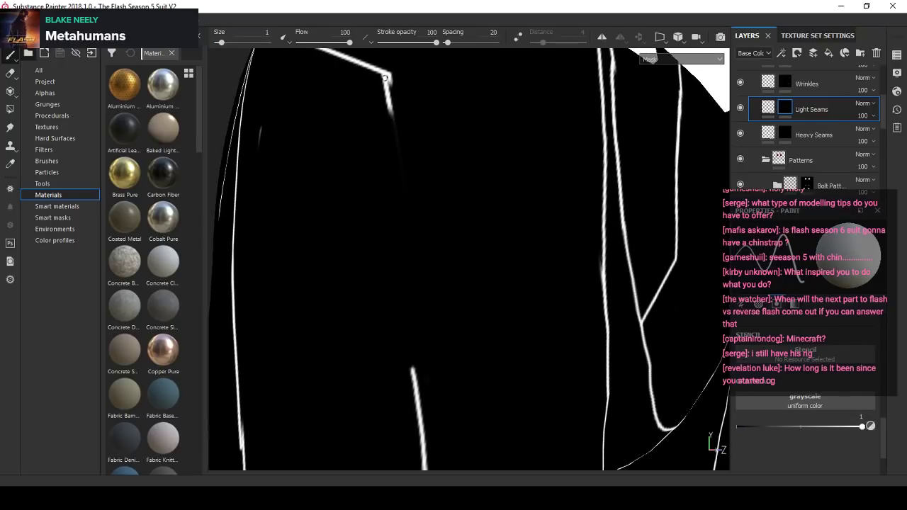
shift+click(415, 386)
scroll(395, 262, down, 3)
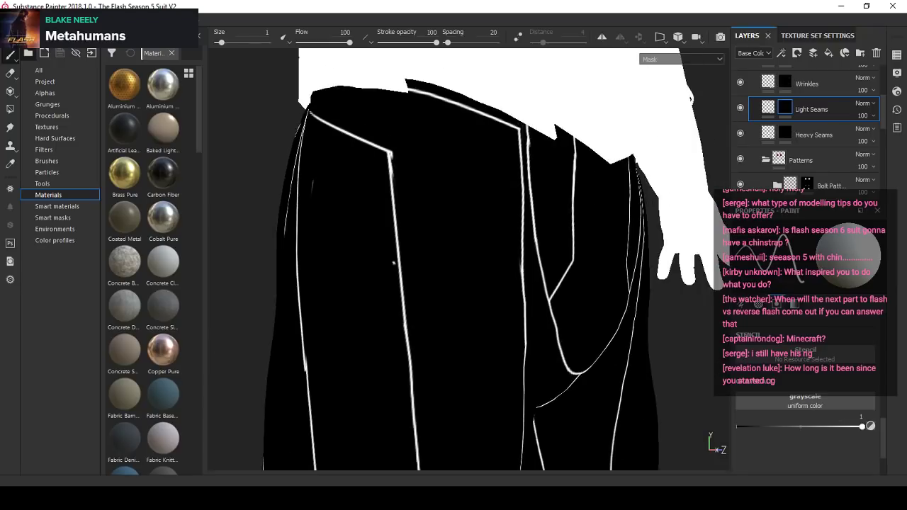
- Set the paint value to 0 and the brush size to 2.39, and erase the stray edge beside the repainted hip corner seam
scroll(394, 138, up, 3)
click(870, 427)
scroll(412, 169, up, 2)
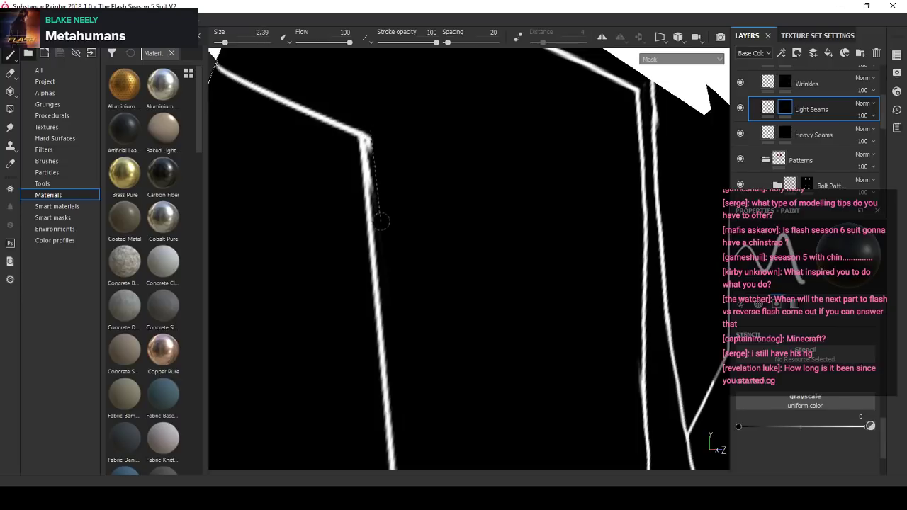
scroll(363, 191, down, 3)
scroll(307, 211, up, 2)
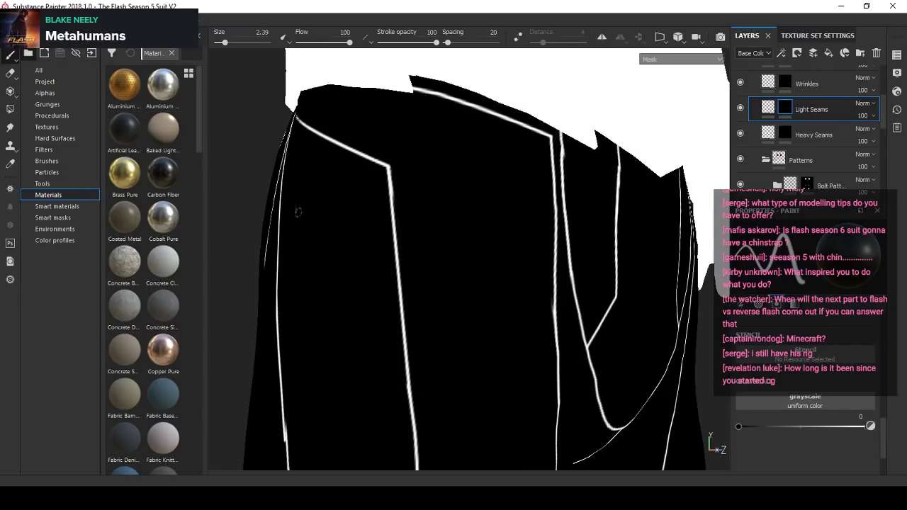
- Erase the stray hook at the opposite hip corner with the same brush
scroll(328, 247, down, 3)
alt+drag(328, 248, 506, 250)
scroll(506, 250, up, 6)
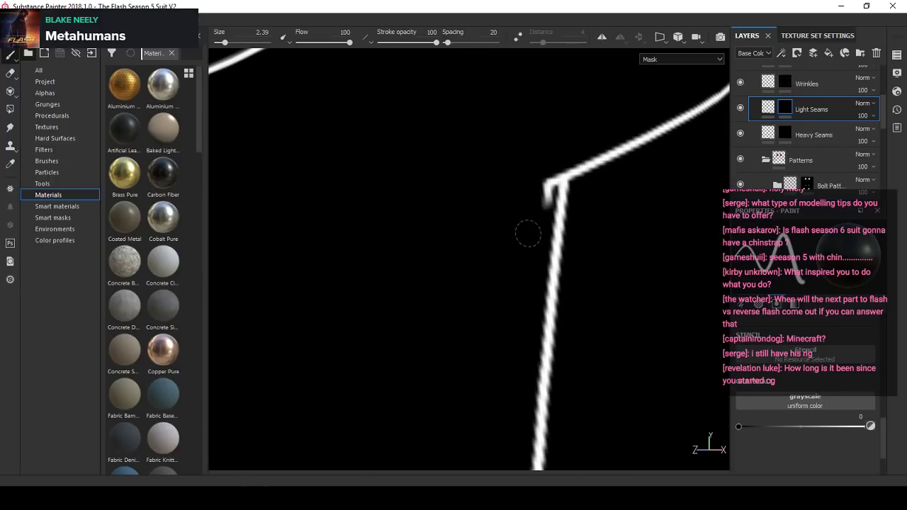
scroll(552, 155, down, 5)
scroll(522, 206, up, 2)
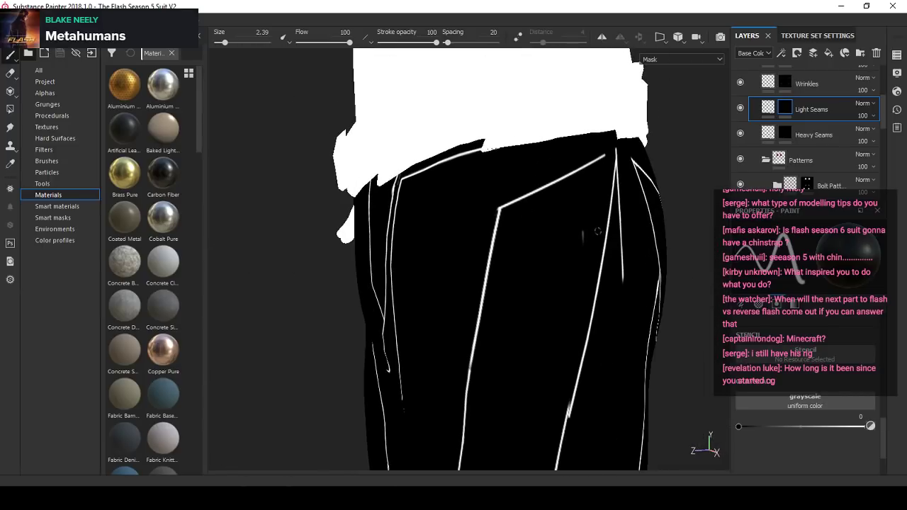
scroll(580, 253, down, 4)
- Erase the misaligned overlap in the side thigh seam with a brush size of 7.44
scroll(563, 262, up, 6)
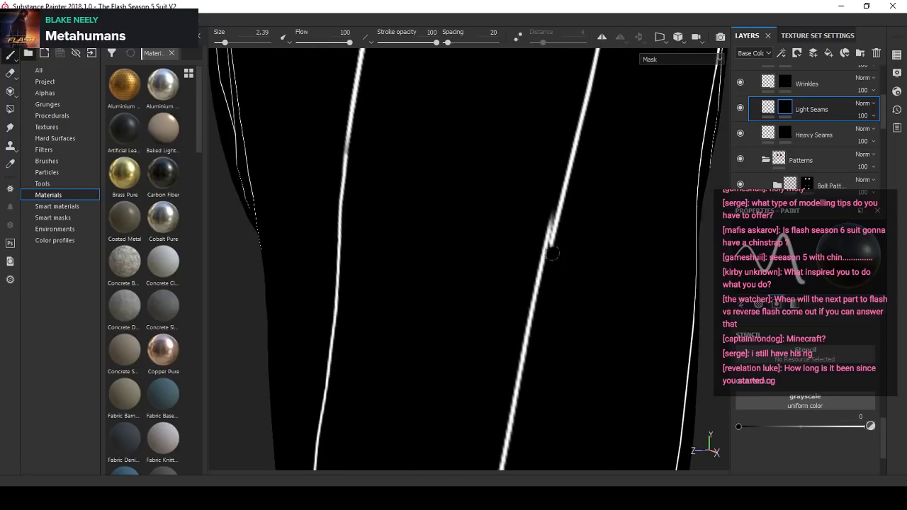
ctrl+right_drag(553, 252, 575, 252)
click(550, 245)
click(548, 250)
- Set the paint value and brush size to 1 and try to bridge the side thigh seam's gap with a straight stroke
click(871, 428)
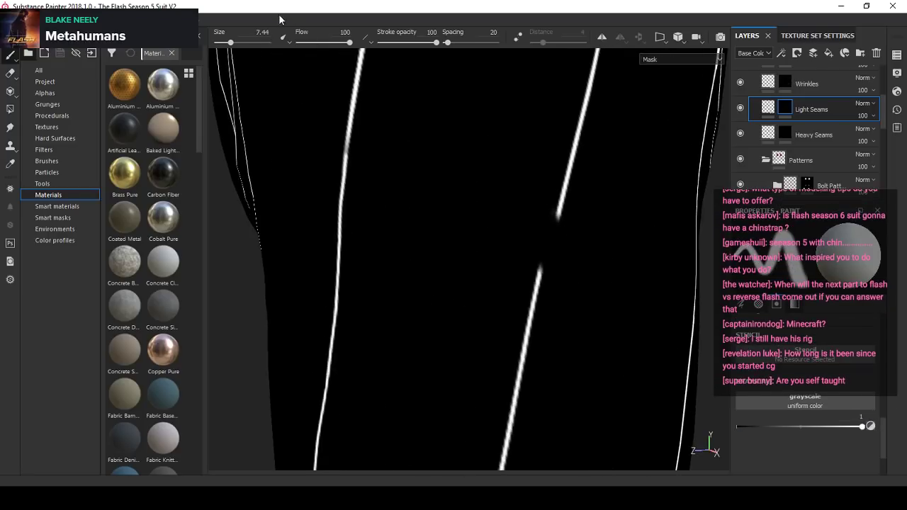
text(1)
key(Return)
scroll(548, 212, up, 2)
alt+drag(549, 212, 488, 225)
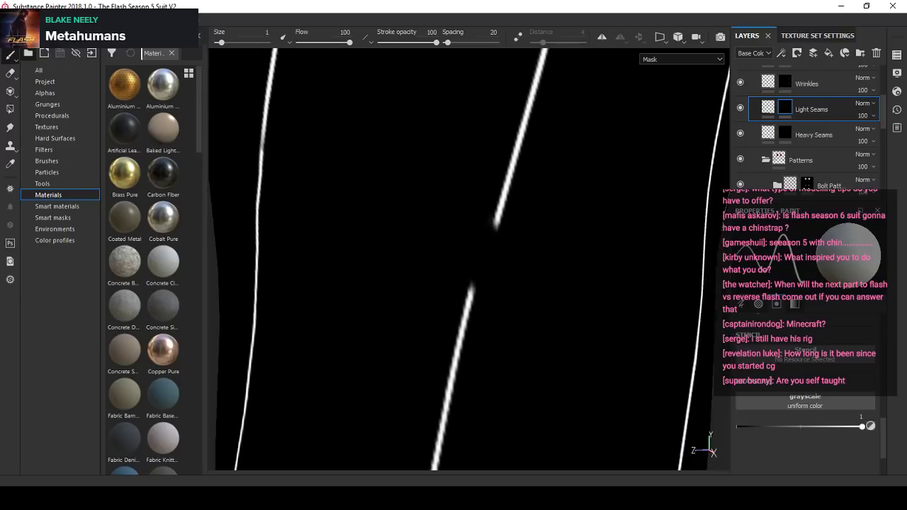
scroll(488, 228, up, 1)
scroll(488, 228, up, 1)
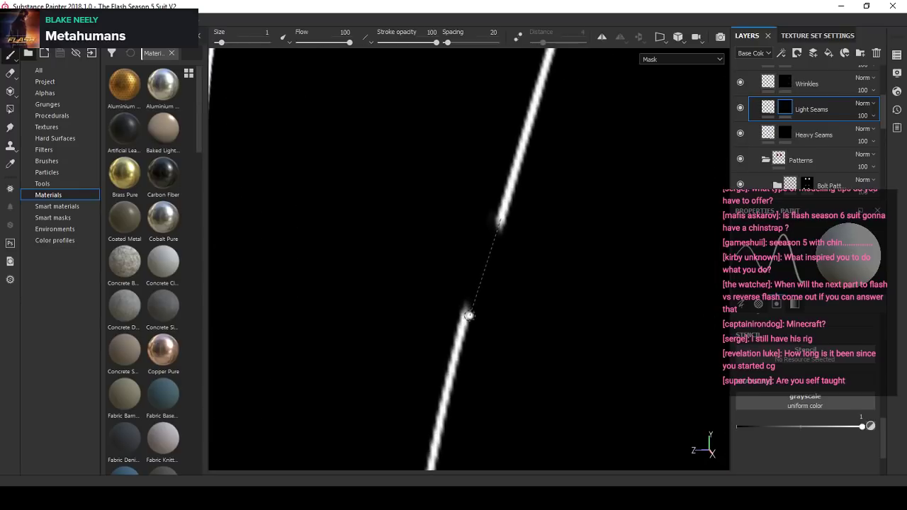
shift+click(469, 315)
scroll(512, 242, down, 3)
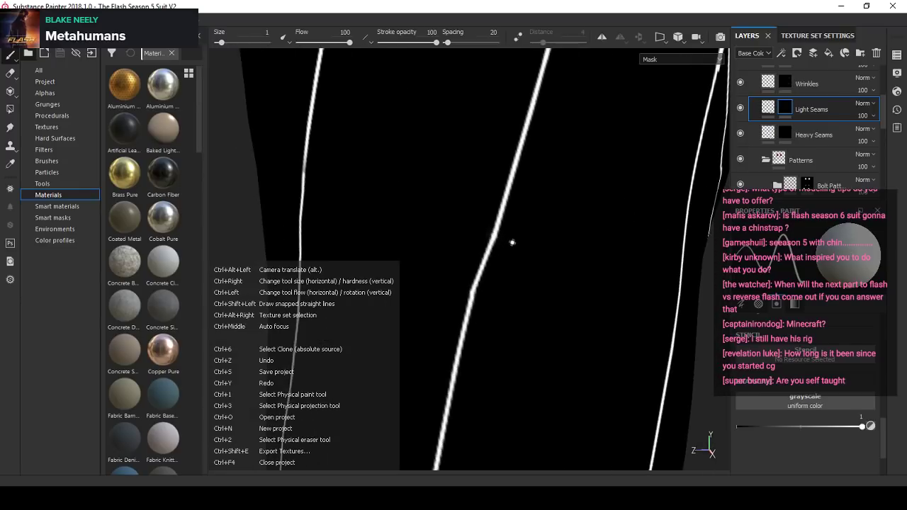
alt+drag(545, 253, 483, 258)
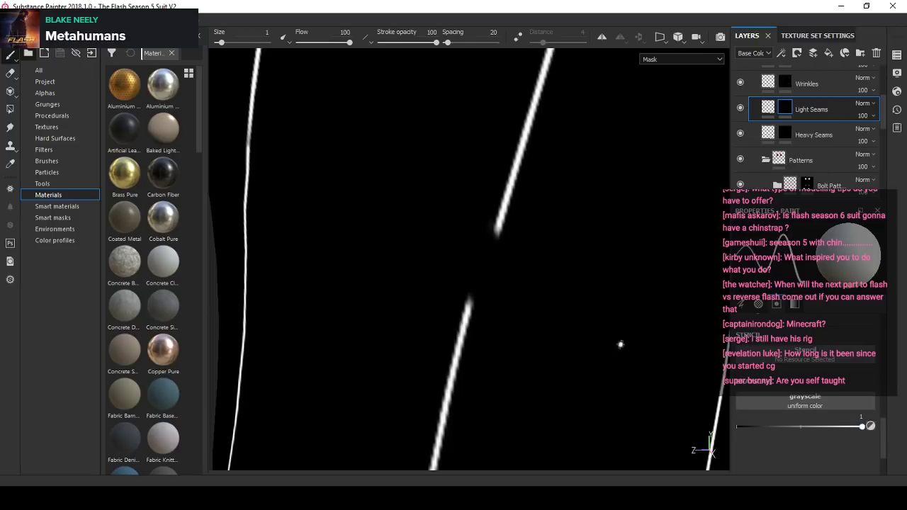
- Set the paint value to 0 and the brush size to 4.92, and widen the gap in the side thigh seam
click(871, 427)
scroll(485, 276, down, 3)
alt+middle_drag(485, 275, 431, 245)
ctrl+right_drag(411, 262, 427, 262)
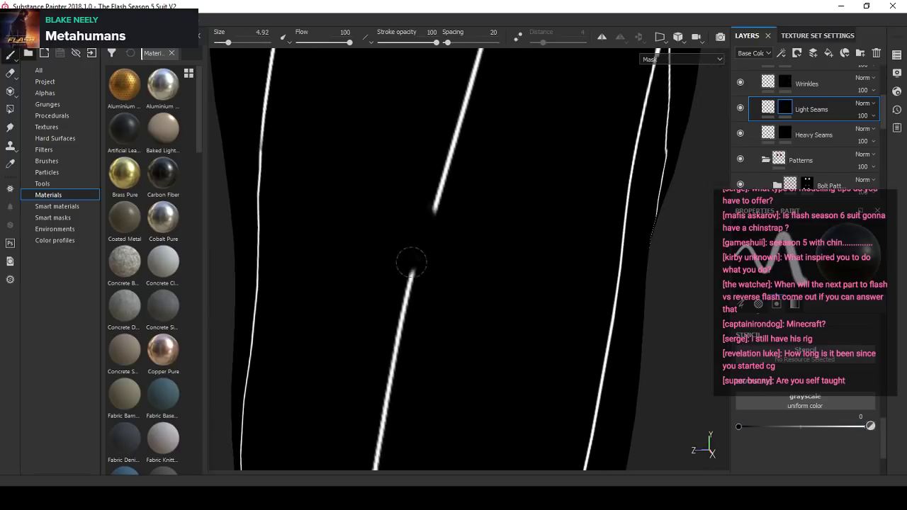
- Set the paint value and brush size back to 1 and reconnect the widened side thigh seam with a straight stroke
click(870, 426)
click(241, 42)
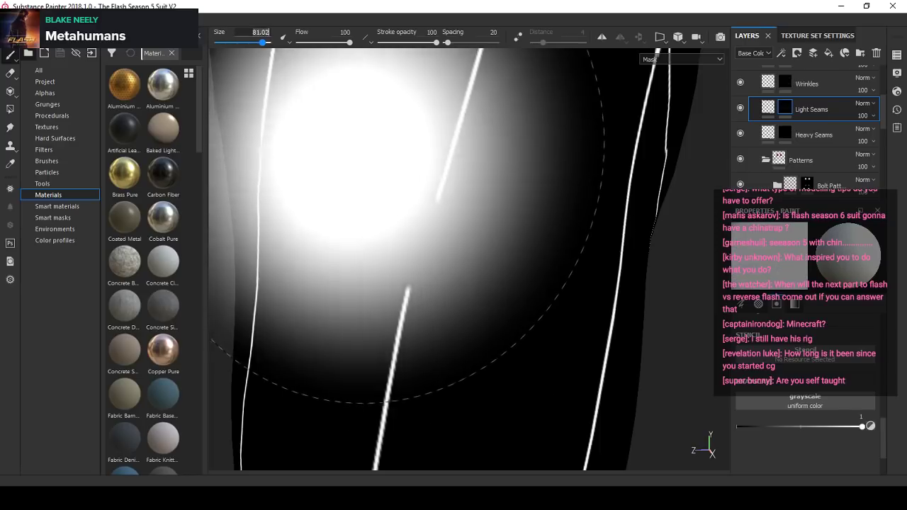
text(1)
key(Return)
scroll(437, 182, up, 3)
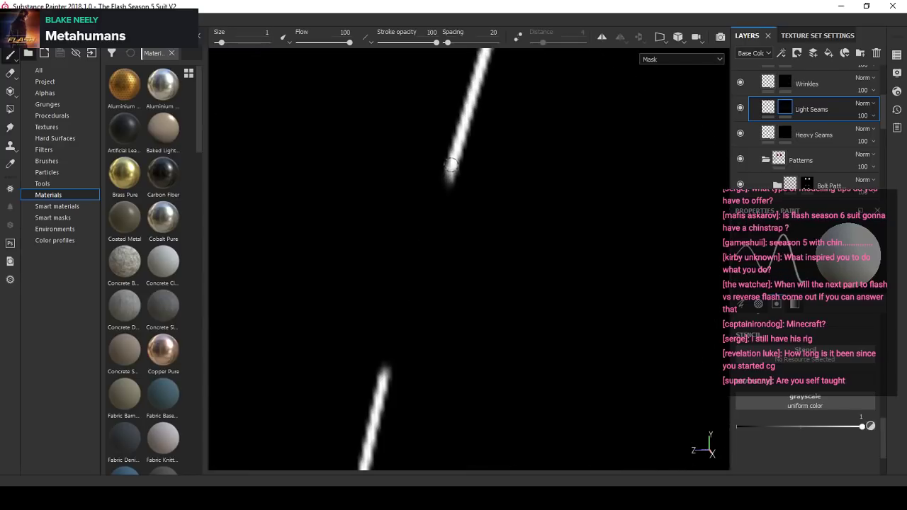
shift+click(381, 383)
scroll(465, 293, down, 4)
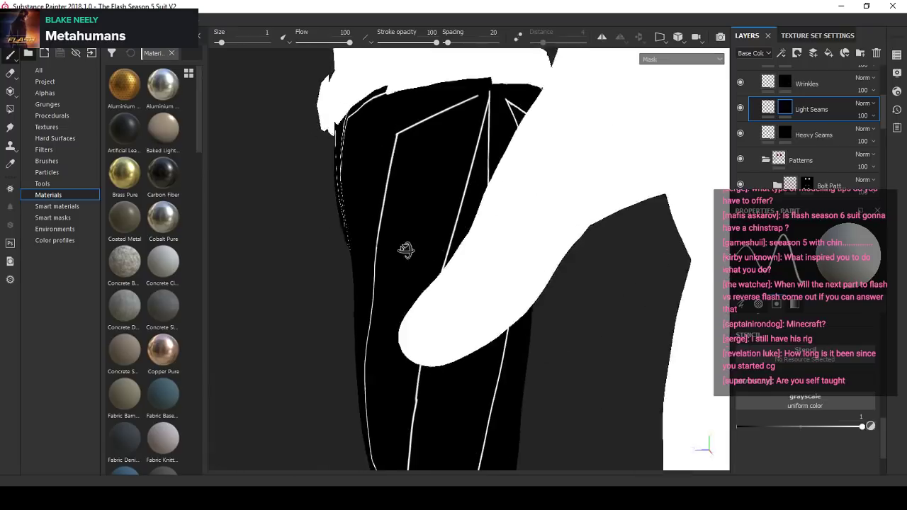
- Set the paint value to 0 and the brush size to 3.61, and trim the uneven join midway along the hip-corner thigh seam
scroll(498, 202, up, 5)
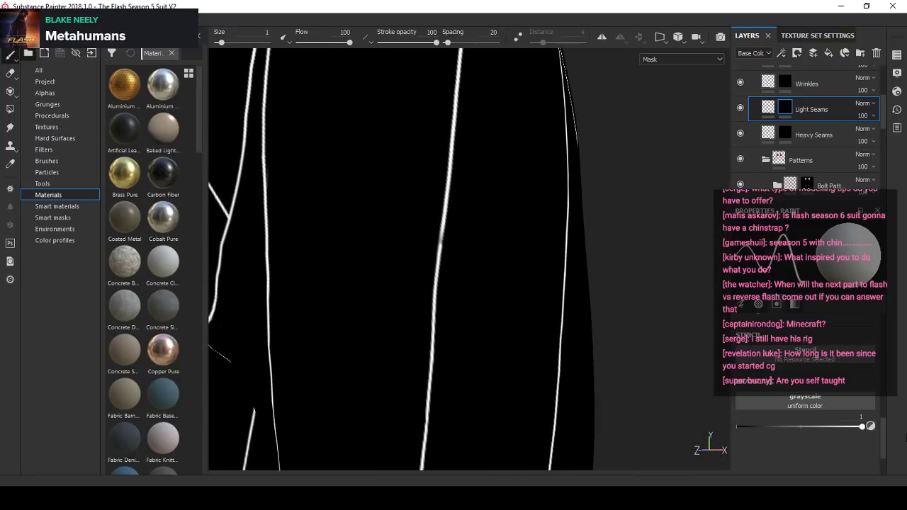
click(872, 427)
scroll(444, 262, up, 5)
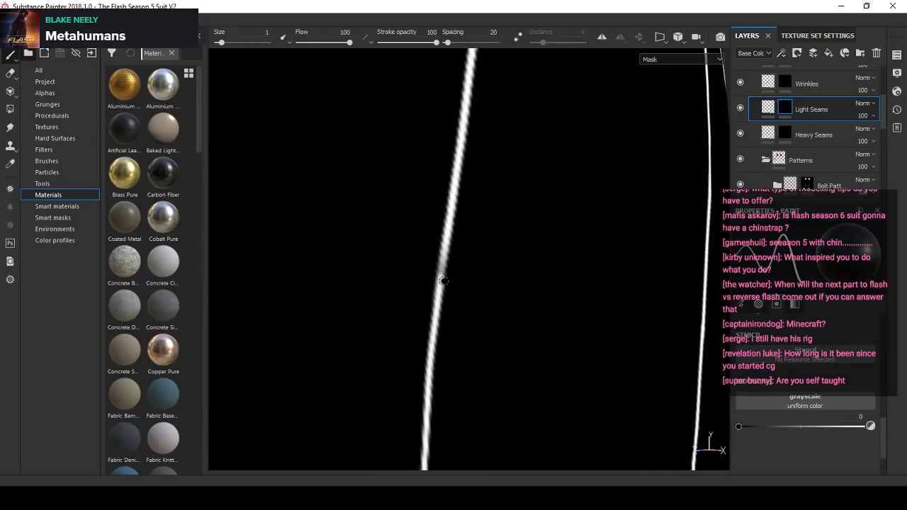
ctrl+right_drag(445, 282, 493, 277)
scroll(491, 258, down, 3)
alt+drag(488, 237, 560, 241)
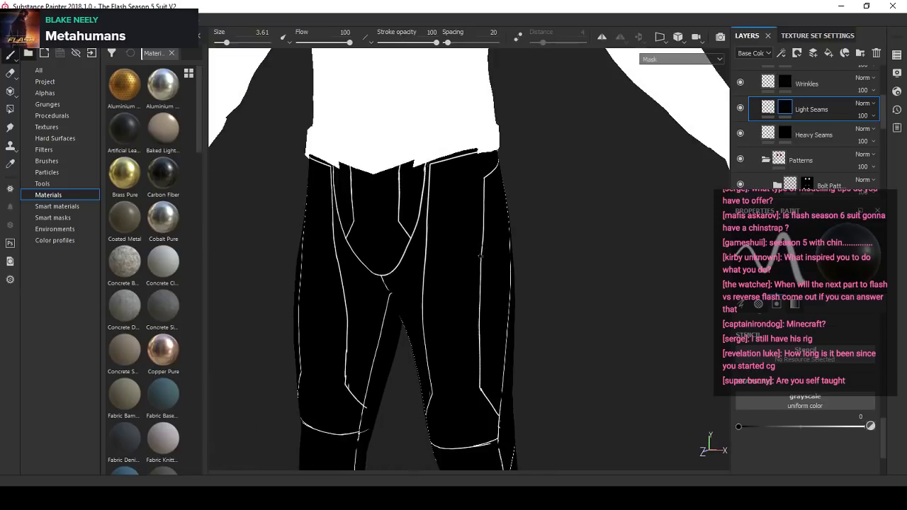
- Erase the faint stray mark inside the angled seam corner above the knee
alt+right_drag(425, 205, 522, 308)
alt+drag(522, 308, 457, 344)
alt+right_drag(457, 344, 433, 370)
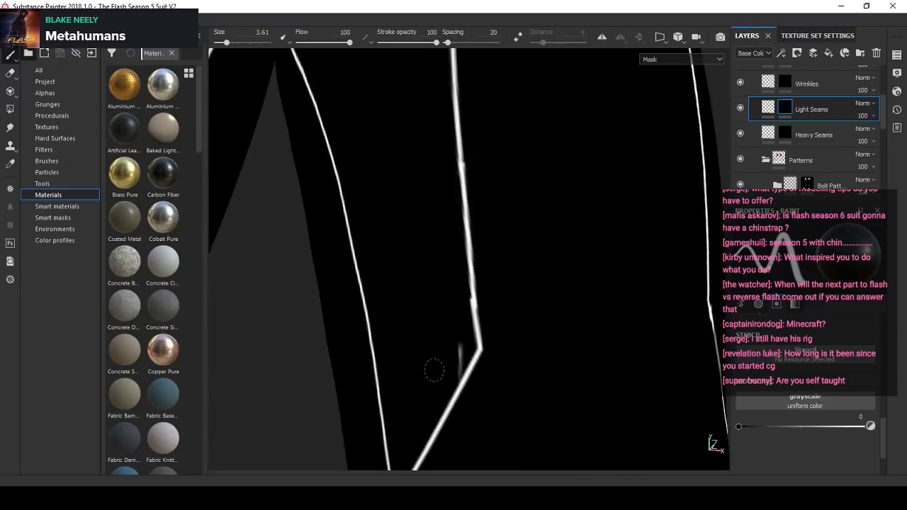
alt+middle_drag(433, 371, 454, 269)
alt+right_drag(453, 269, 467, 248)
mouse_move(455, 273)
mouse_down()
mouse_move(454, 259)
mouse_move(441, 289)
mouse_up()
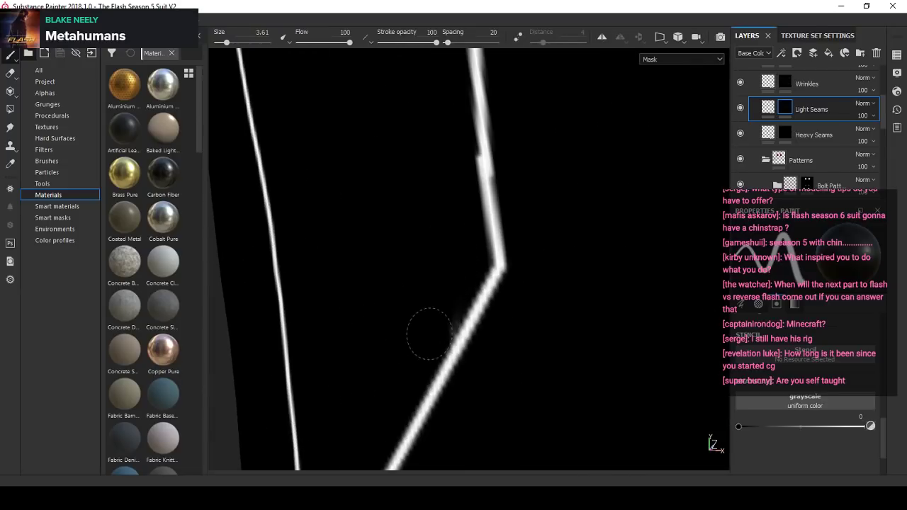
alt+right_drag(376, 239, 389, 253)
alt+drag(389, 253, 347, 256)
- Reduce the brush size to 1.49 and erase the stray dabs beside the side seam just below the horizontal knee seam
alt+right_drag(474, 369, 498, 292)
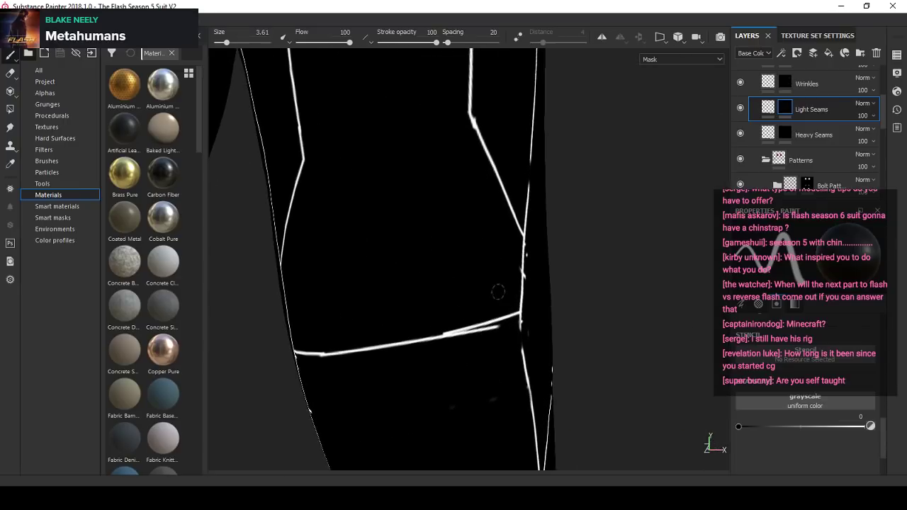
alt+middle_drag(425, 412, 461, 176)
alt+drag(461, 176, 294, 193)
alt+right_drag(294, 193, 367, 278)
ctrl+right_drag(369, 158, 357, 160)
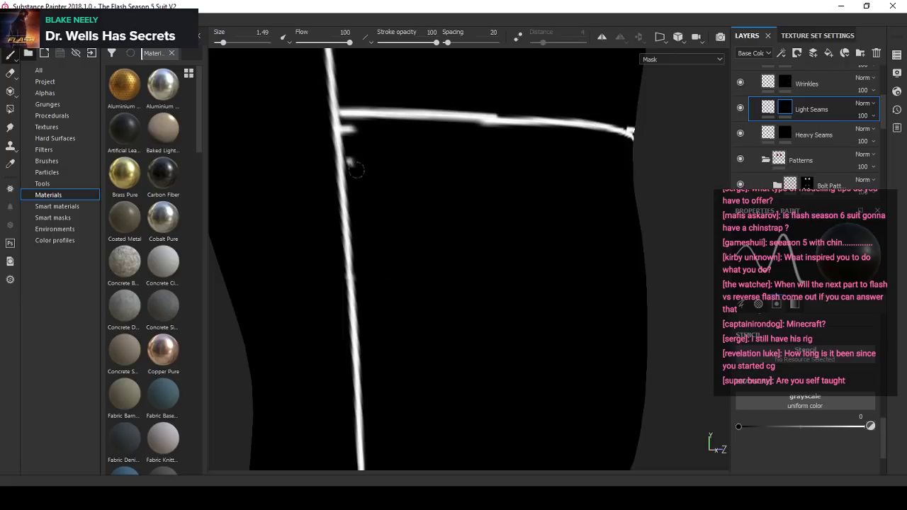
click(350, 161)
click(352, 130)
- Erase the doubled end and overlap of the horizontal knee seam, enlarging the brush to 3.69
alt+drag(354, 163, 558, 188)
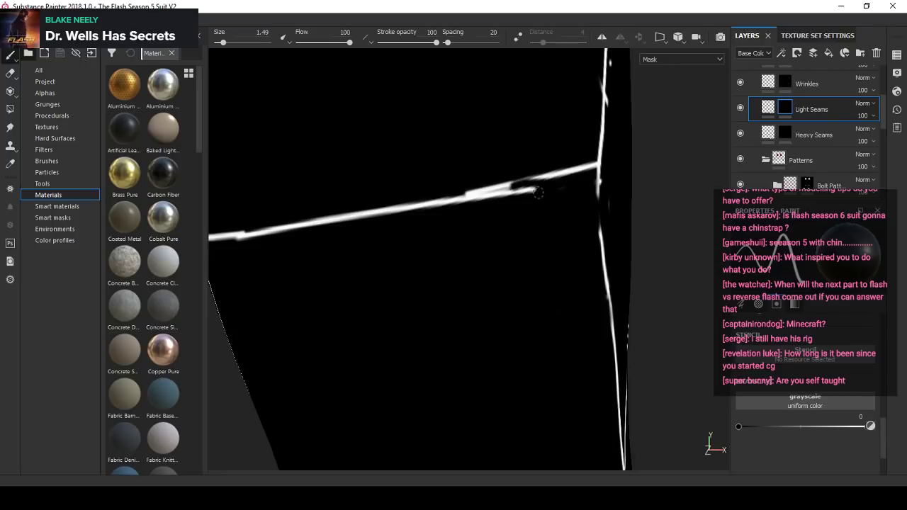
ctrl+right_drag(538, 192, 544, 199)
drag(555, 186, 468, 203)
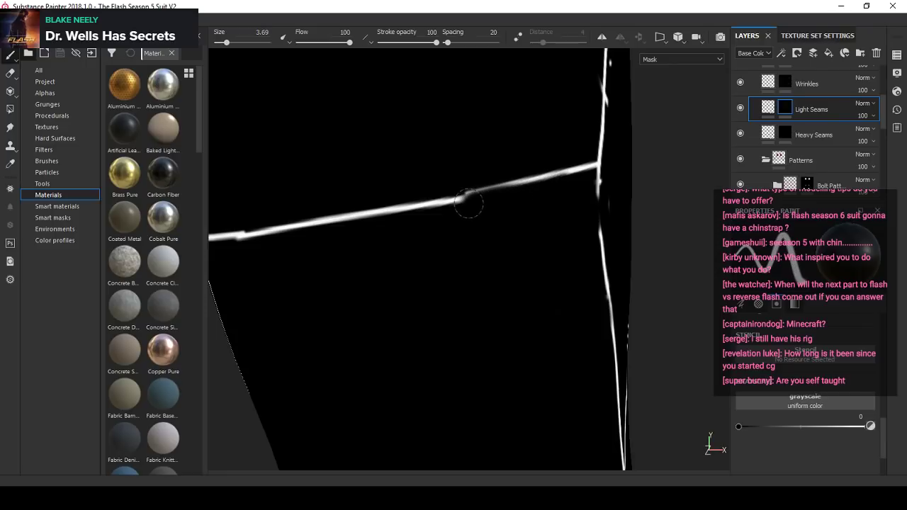
- Set the paint value and brush size to 1 and bridge the gap in the horizontal knee seam with a straight stroke
key(x)
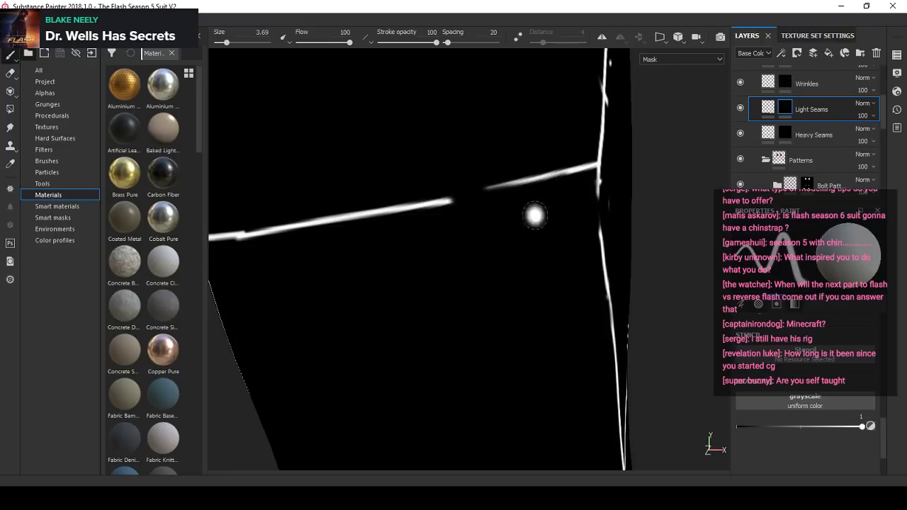
click(262, 32)
text(1)
key(Return)
scroll(515, 174, up, 4)
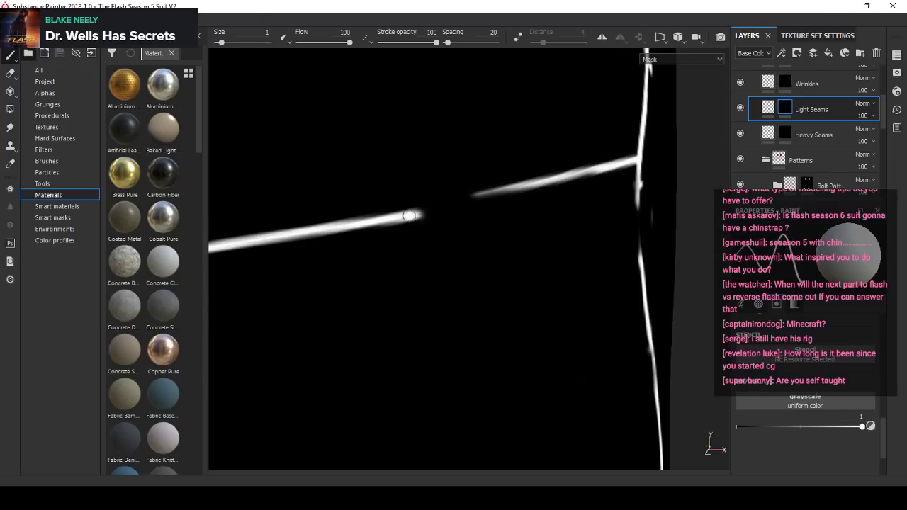
shift+click(599, 170)
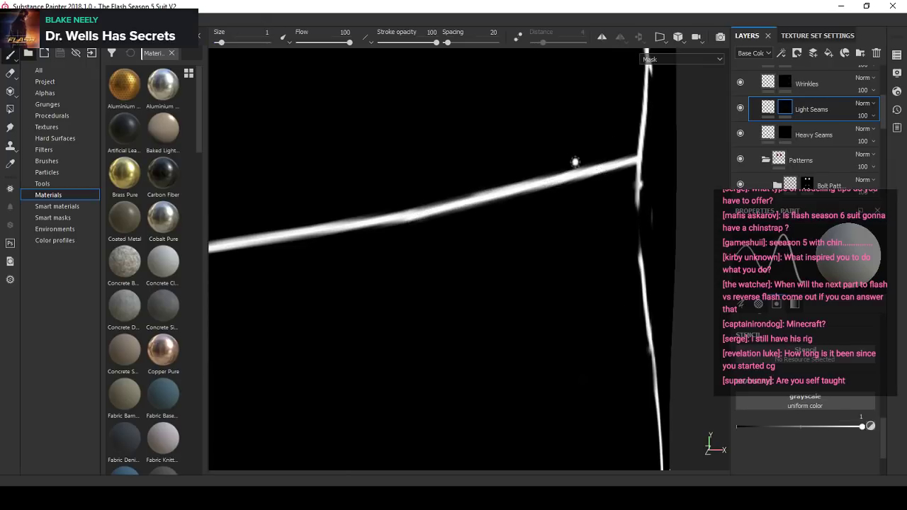
alt+right_drag(575, 162, 465, 203)
alt+drag(466, 202, 463, 220)
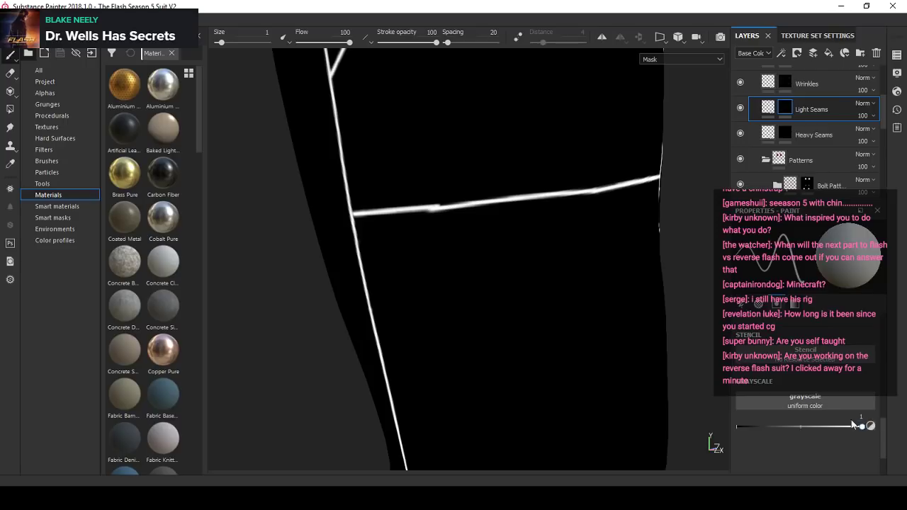
- Set the paint value to 0 and the brush size to 2.76, and erase the two kinked joins in the horizontal knee seam
drag(860, 425, 736, 425)
mouse_move(452, 252)
alt+right_down()
mouse_move(432, 196)
mouse_move(426, 208)
alt+right_up()
alt+drag(455, 226, 507, 207)
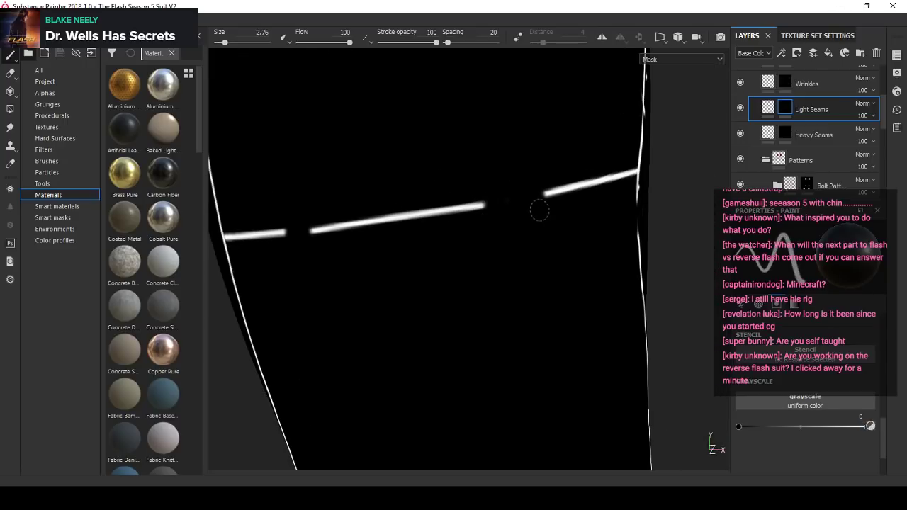
alt+drag(352, 259, 405, 249)
alt+middle_drag(405, 249, 328, 217)
alt+right_drag(328, 217, 357, 213)
- Set the paint value and brush size to 1 and bridge the inner gap in the horizontal knee seam with a straight stroke
drag(739, 427, 871, 424)
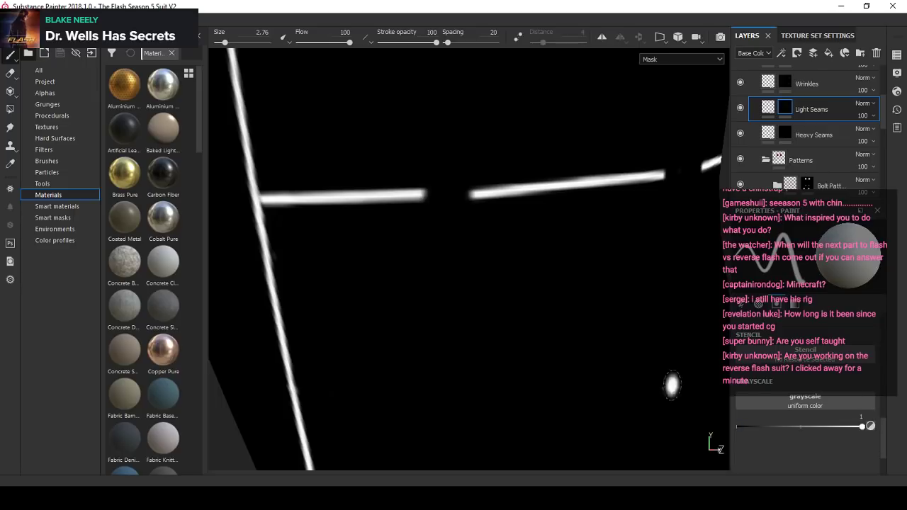
alt+drag(467, 284, 429, 282)
alt+right_drag(428, 282, 398, 271)
scroll(398, 271, down, 3)
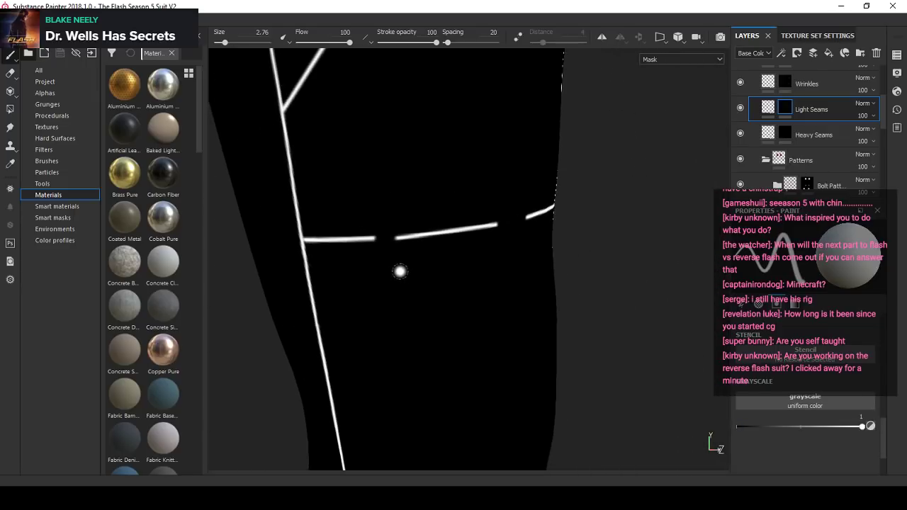
scroll(400, 271, up, 2)
alt+drag(415, 265, 215, 52)
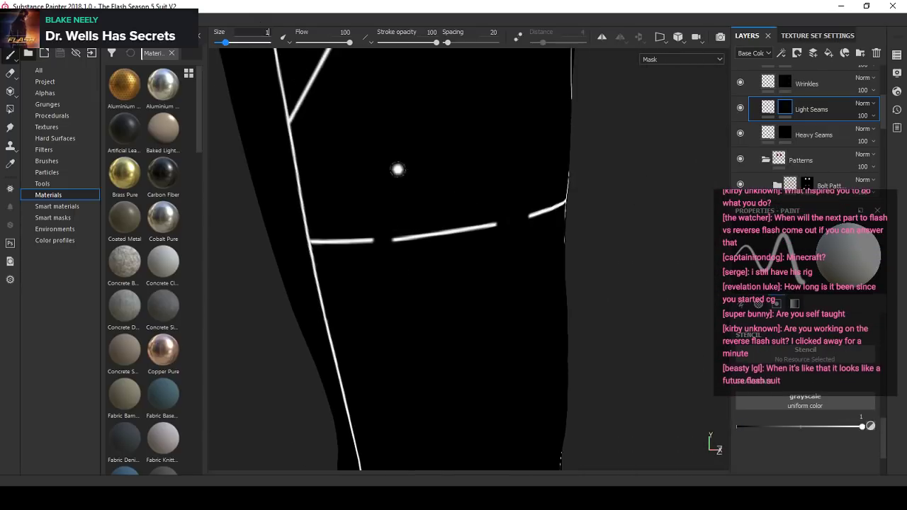
scroll(397, 227, up, 3)
alt+drag(365, 273, 330, 259)
scroll(329, 259, up, 2)
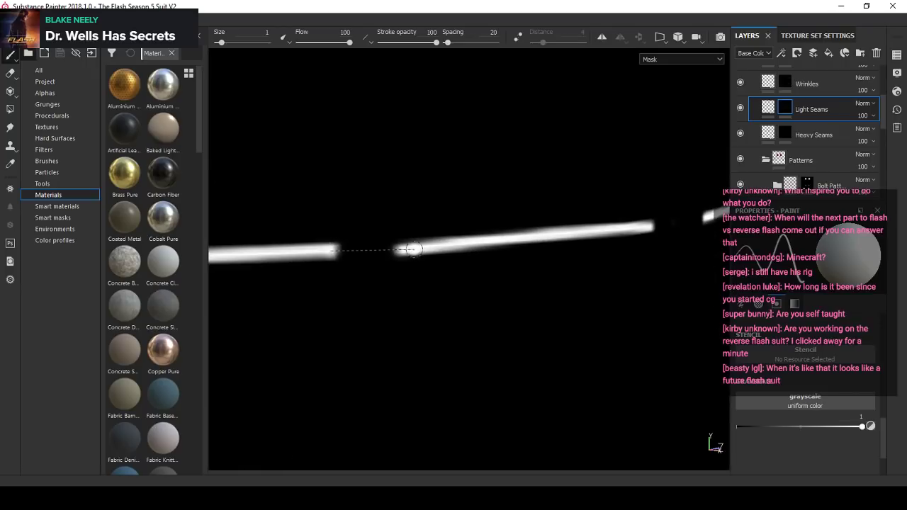
shift+click(408, 250)
scroll(408, 249, down, 3)
mouse_move(408, 249)
alt+mouse_down()
mouse_move(540, 234)
mouse_move(350, 269)
mouse_move(461, 231)
alt+mouse_up()
scroll(541, 234, up, 2)
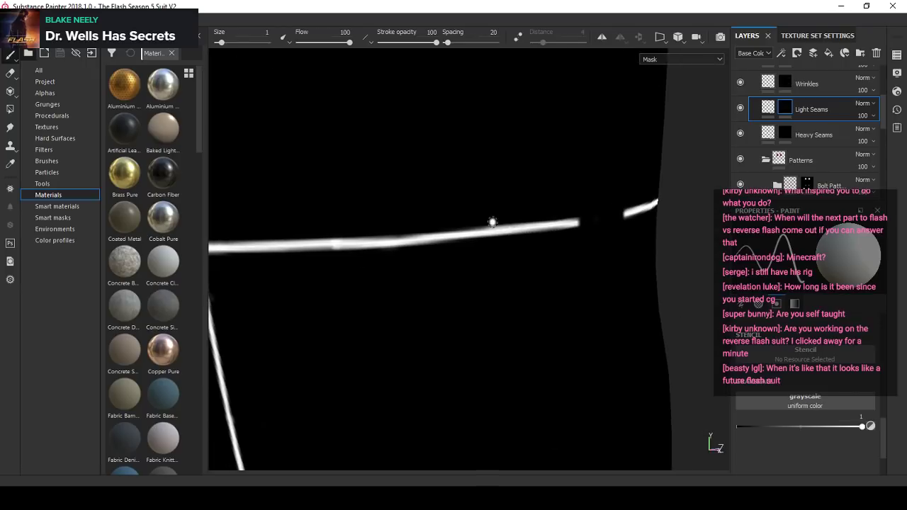
- Undo the last bridging stroke and close the inner gap in the horizontal knee seam with a new straight stroke
key(ctrl+z)
alt+drag(365, 241, 437, 235)
scroll(438, 235, up, 3)
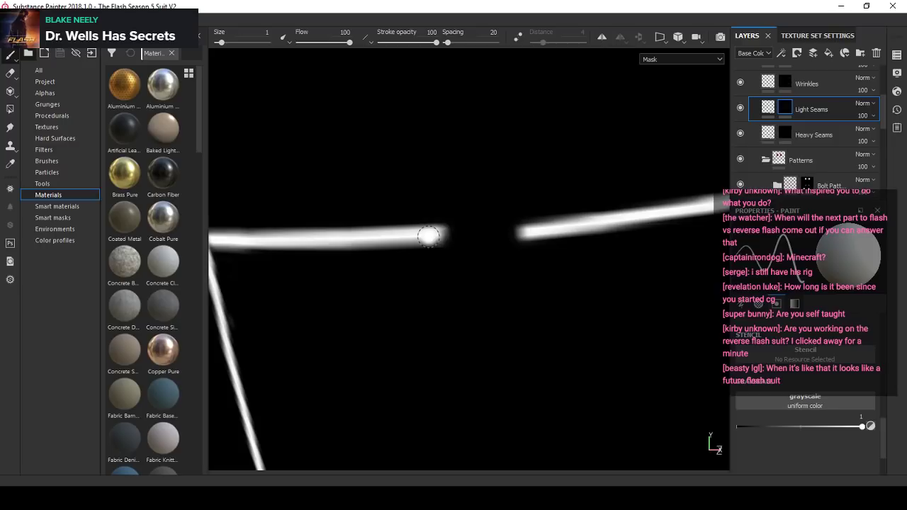
shift+click(451, 234)
scroll(453, 234, down, 2)
mouse_move(453, 235)
alt+mouse_down()
mouse_move(440, 241)
mouse_move(586, 247)
alt+mouse_up()
scroll(540, 227, up, 3)
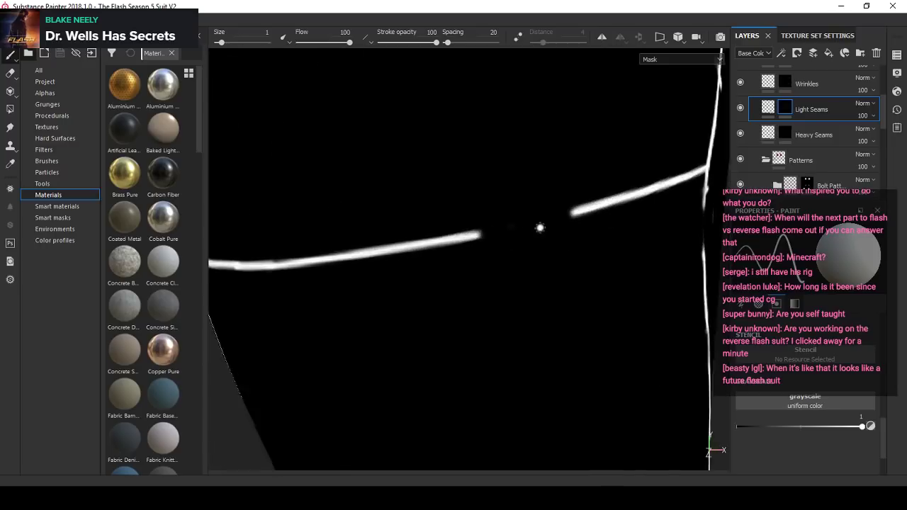
- Bridge the outer gap in the horizontal knee seam with a straight stroke towards the outer side seam
scroll(540, 228, up, 2)
alt+drag(540, 227, 389, 253)
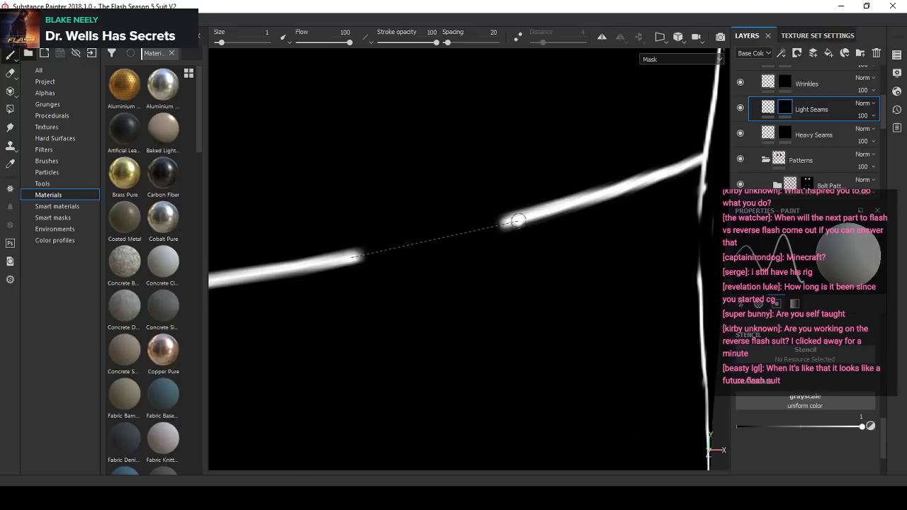
shift+click(516, 221)
scroll(503, 226, down, 5)
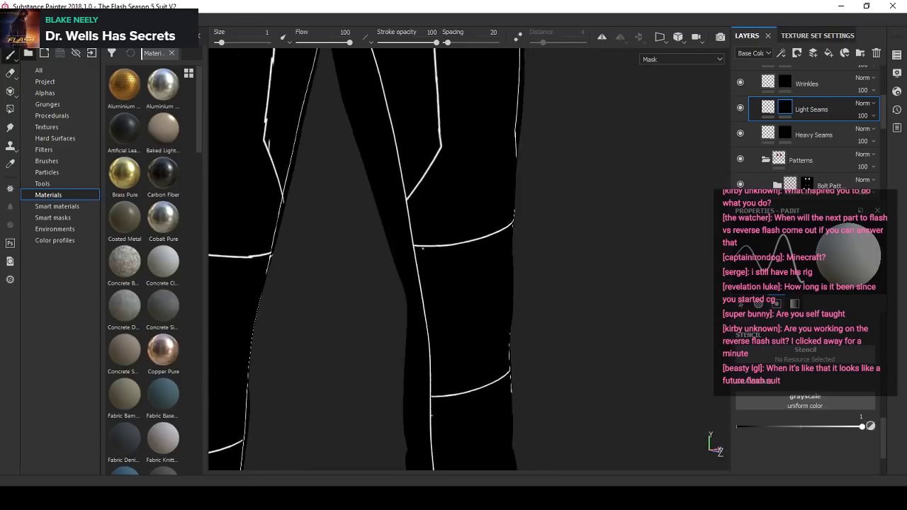
- Set the paint value to 0, enlarge the brush to 4.08, and erase the uneven joins along the horizontal knee seam
scroll(425, 249, up, 5)
click(871, 426)
alt+drag(491, 272, 456, 259)
ctrl+right_drag(452, 195, 473, 196)
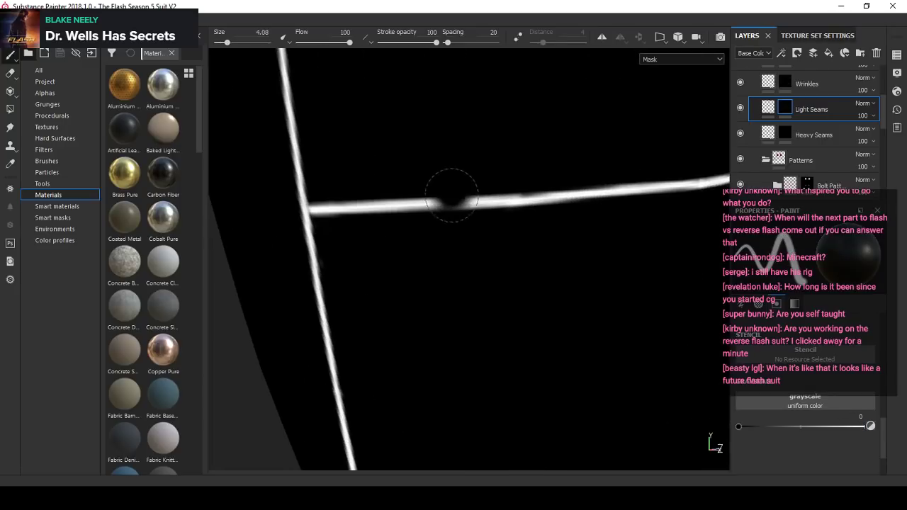
drag(451, 196, 449, 215)
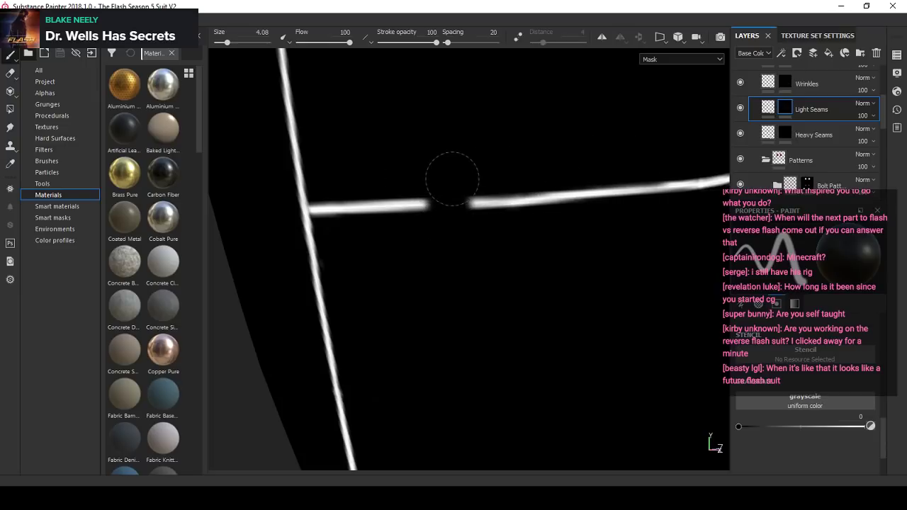
alt+drag(532, 166, 521, 170)
click(622, 189)
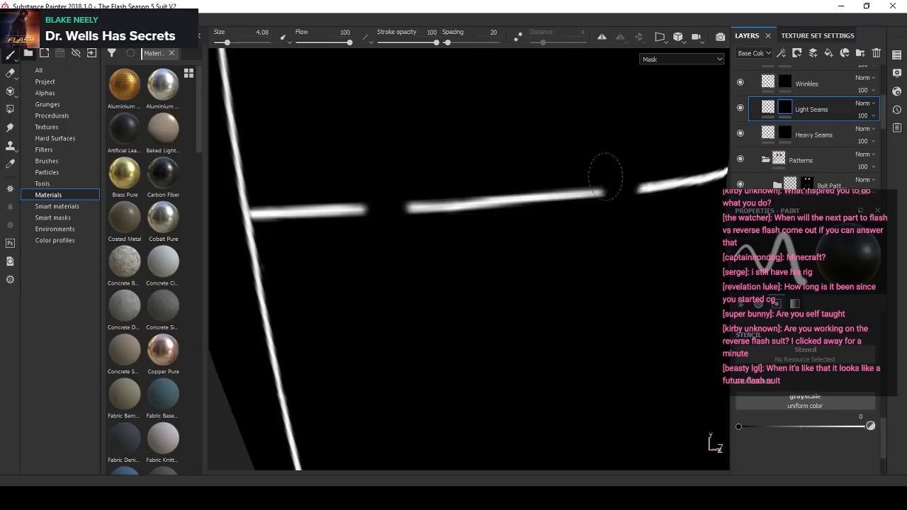
mouse_move(649, 204)
alt+mouse_down()
mouse_move(556, 197)
mouse_move(593, 233)
alt+mouse_up()
click(601, 184)
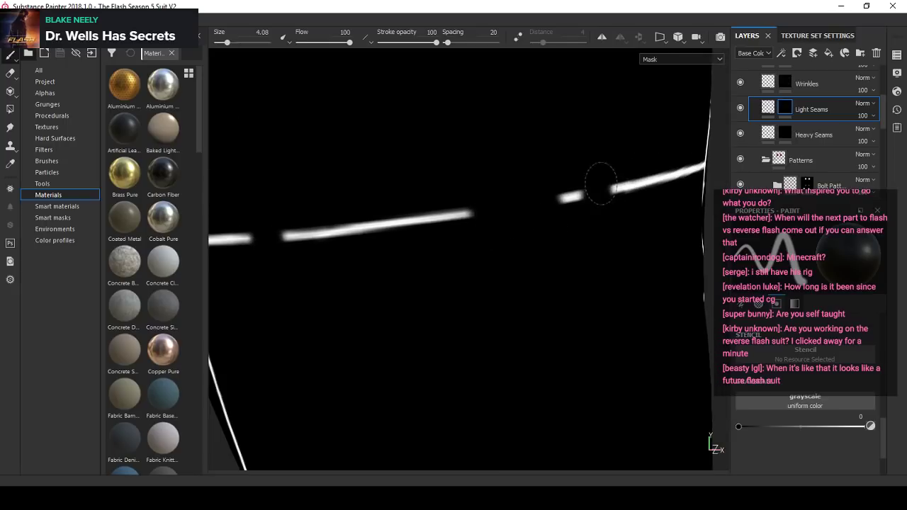
- Restore the paint value and brush size to 1 and join the inner gap of the knee seam with a straight stroke
click(870, 426)
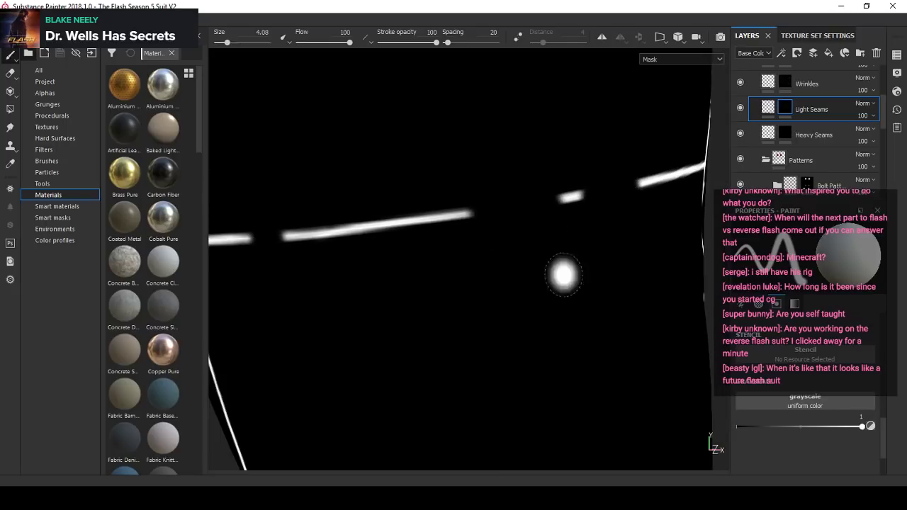
click(262, 33)
text(1)
key(Return)
scroll(420, 215, up, 3)
mouse_move(419, 245)
alt+mouse_down()
mouse_move(439, 241)
mouse_move(427, 216)
alt+mouse_up()
scroll(420, 215, up, 1)
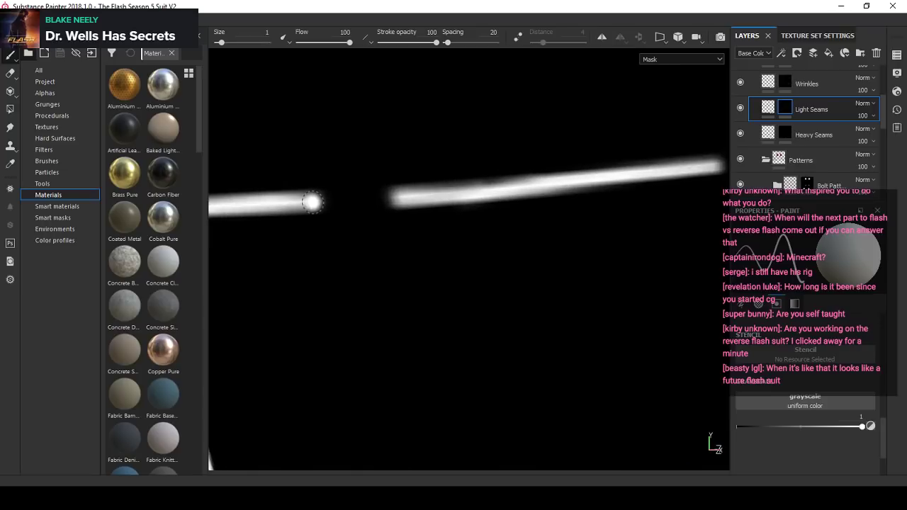
click(312, 202)
shift+click(400, 199)
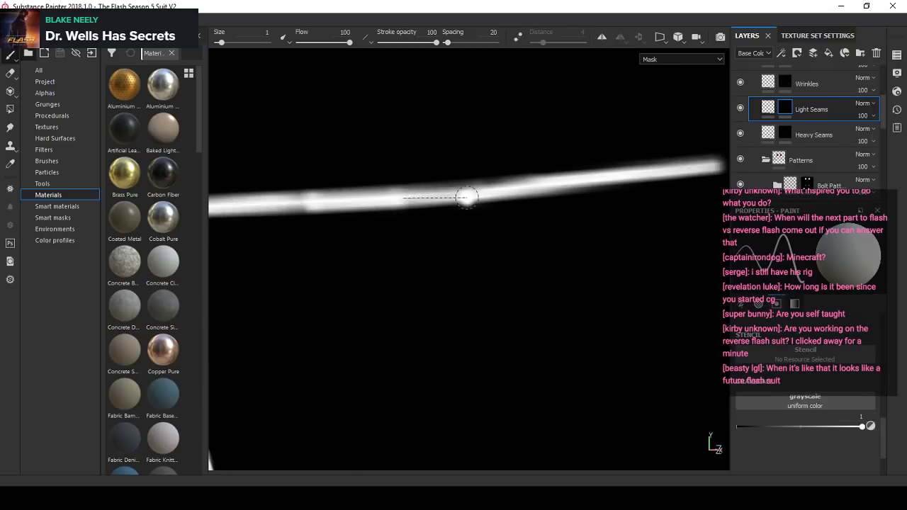
- Undo the bridging stroke, try another straight stroke across the knee seam's inner gap, and undo it too
mouse_move(460, 195)
alt+mouse_down()
mouse_move(360, 192)
mouse_move(442, 192)
alt+mouse_up()
key(ctrl+z)
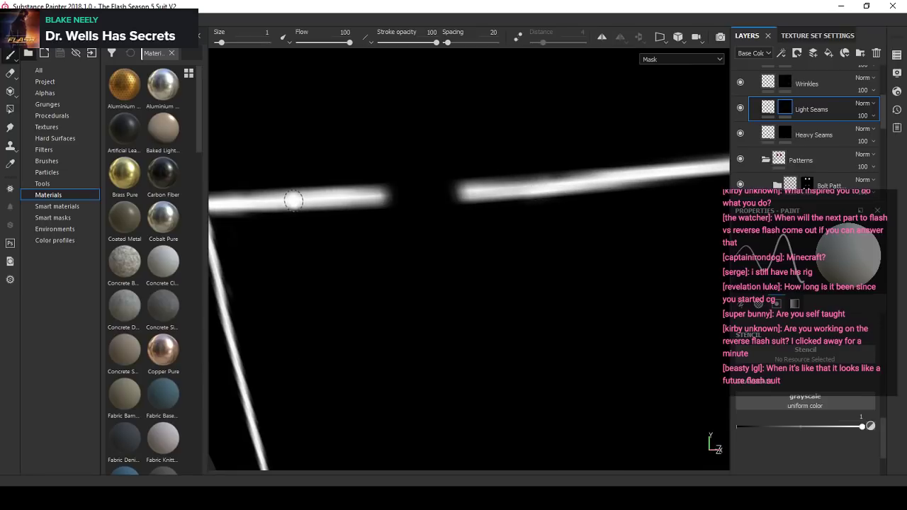
shift+click(470, 190)
mouse_move(470, 190)
alt+mouse_down()
mouse_move(382, 202)
mouse_move(361, 195)
mouse_move(416, 187)
alt+mouse_up()
key(ctrl+z)
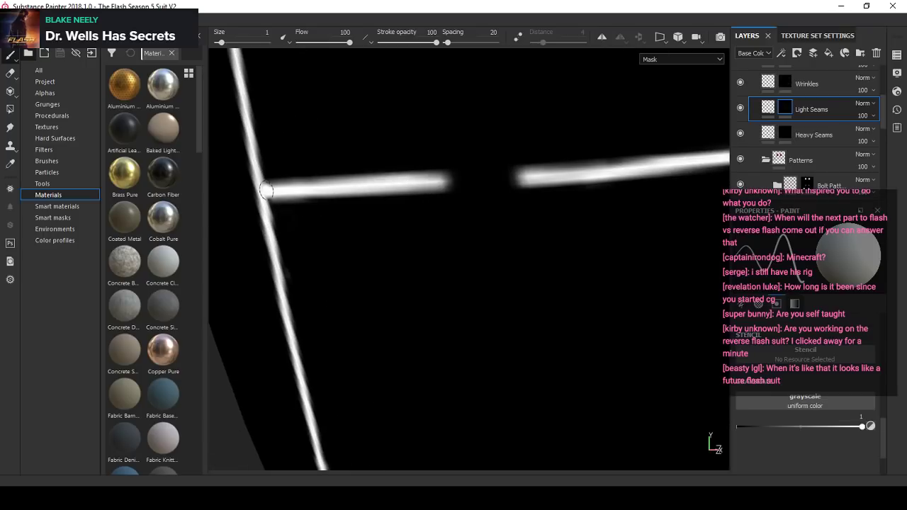
- Redraw the knee seam with straight strokes from the inner side seam across the inner gap
click(266, 190)
shift+click(461, 180)
shift+click(552, 174)
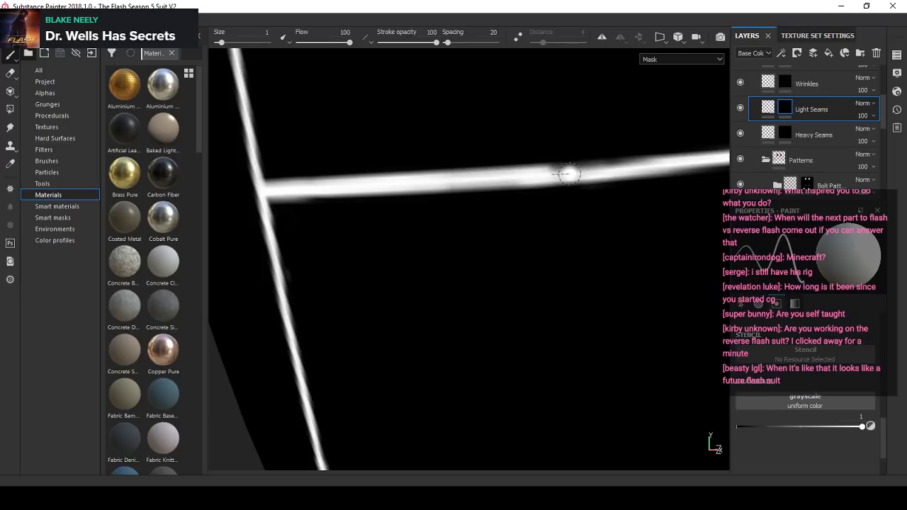
alt+drag(633, 168, 378, 207)
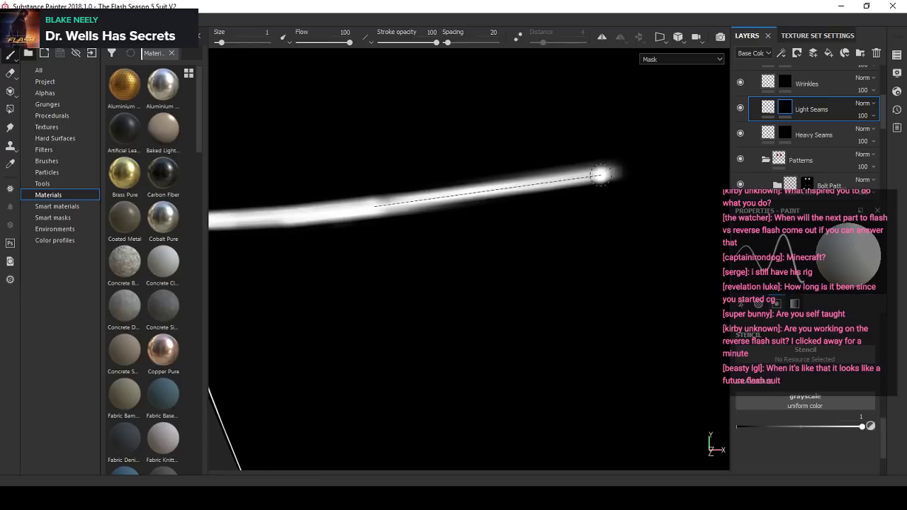
- Extend the knee seam outward with straight strokes, closing the outer gap up to the segment that meets the outer side seam
shift+click(617, 170)
mouse_move(617, 170)
alt+mouse_down()
mouse_move(560, 192)
mouse_move(375, 208)
alt+mouse_up()
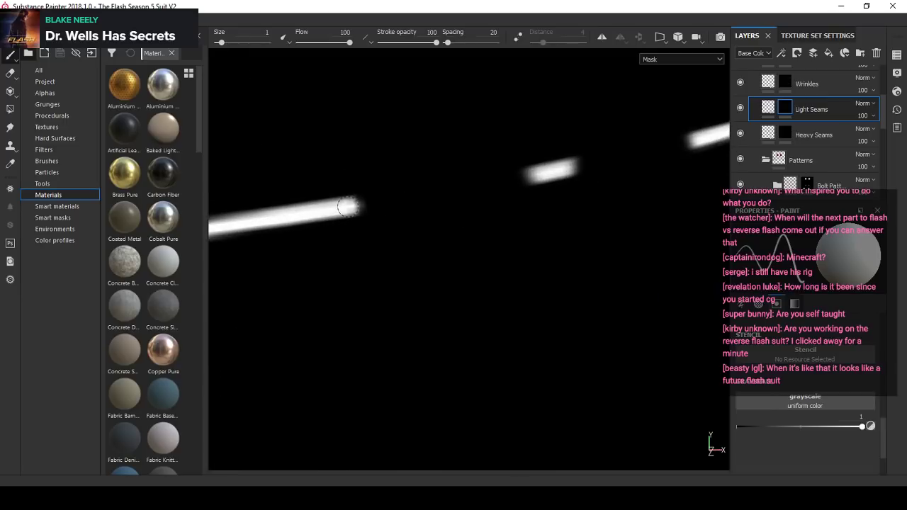
alt+drag(557, 170, 303, 231)
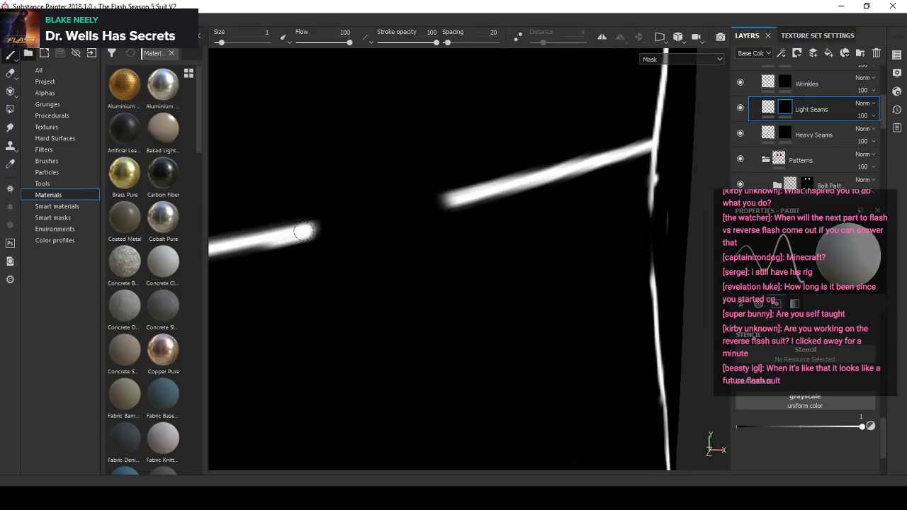
shift+click(476, 192)
scroll(489, 200, down, 10)
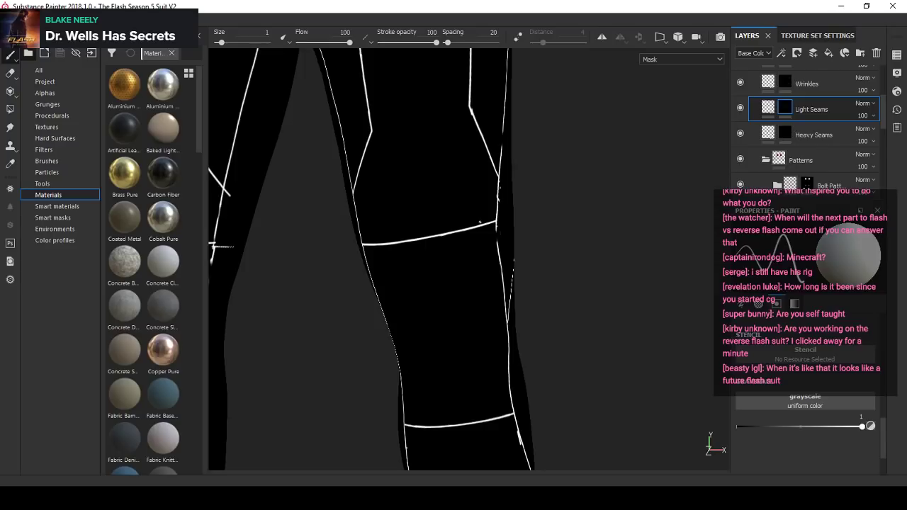
- Bridge the gap in the outer side seam just below its junction with the horizontal knee seam using a straight stroke
scroll(470, 219, down, 1)
alt+drag(567, 212, 499, 226)
scroll(521, 223, up, 8)
scroll(504, 304, down, 12)
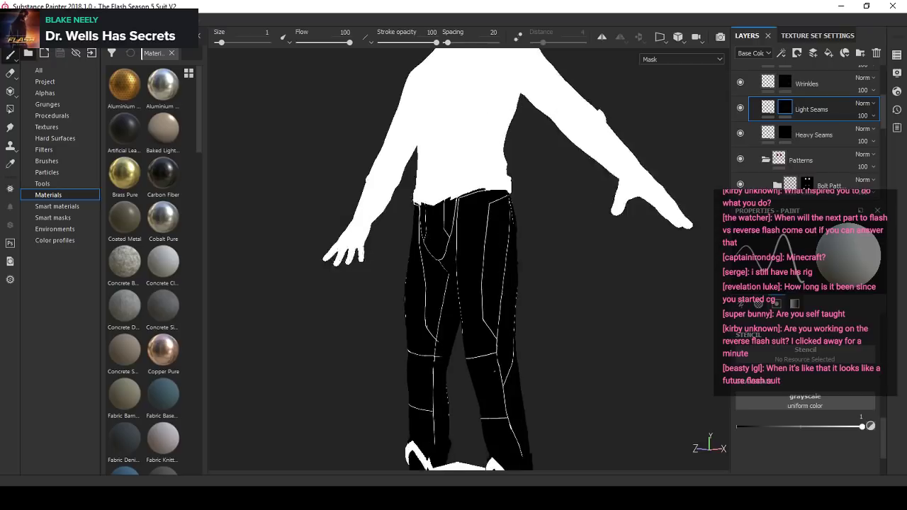
scroll(507, 342, up, 6)
scroll(507, 342, up, 6)
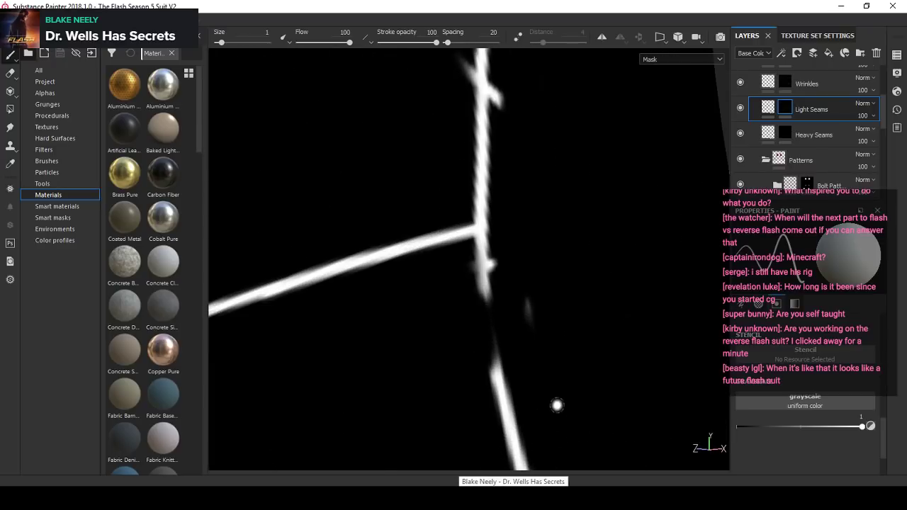
shift+click(496, 376)
alt+right_drag(486, 298, 484, 297)
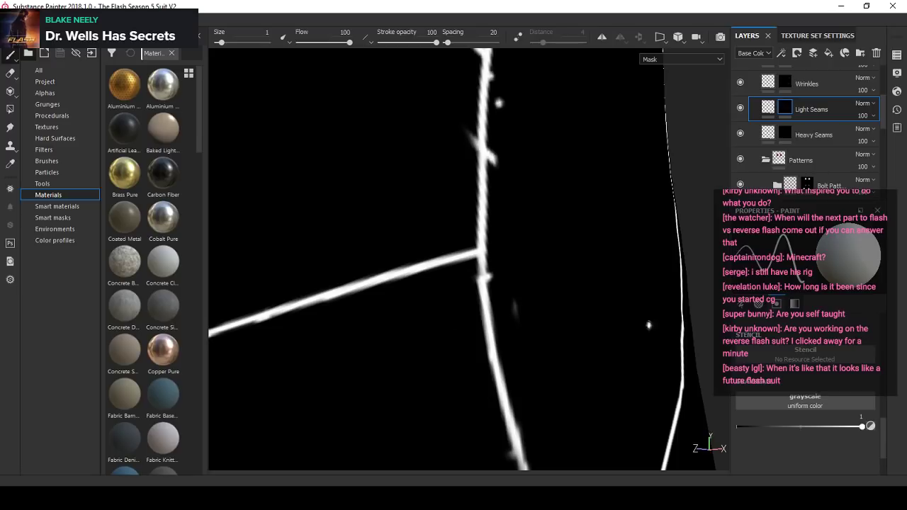
- Set the paint value to 0 and erase the stray dabs and spurs beside the outer side seam around the knee junction
click(870, 427)
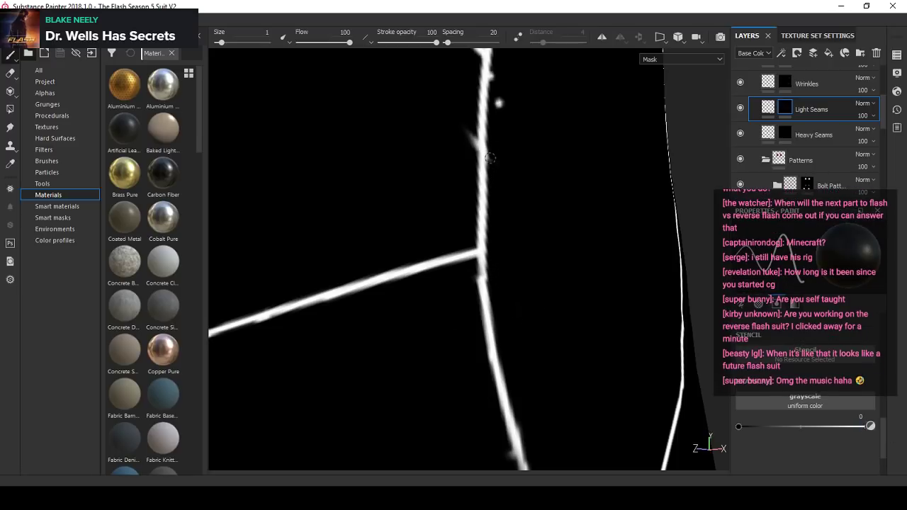
alt+middle_drag(503, 149, 487, 233)
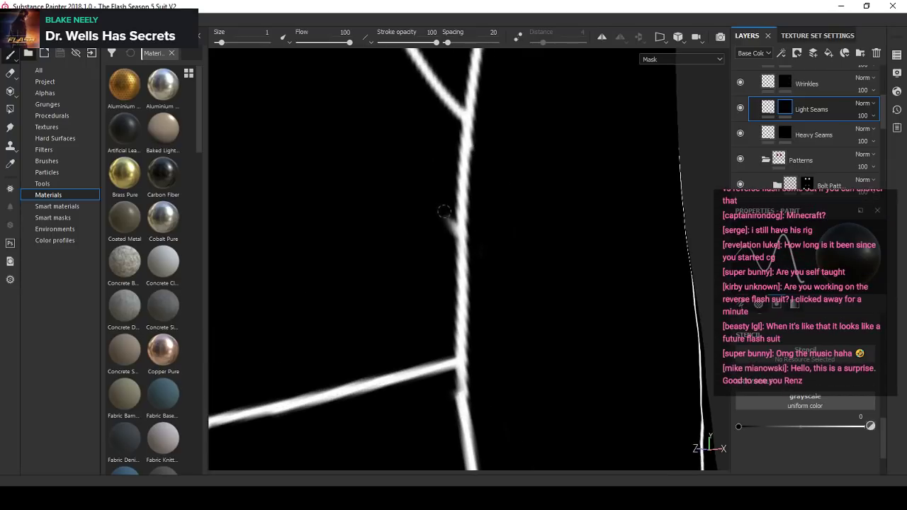
scroll(487, 248, down, 5)
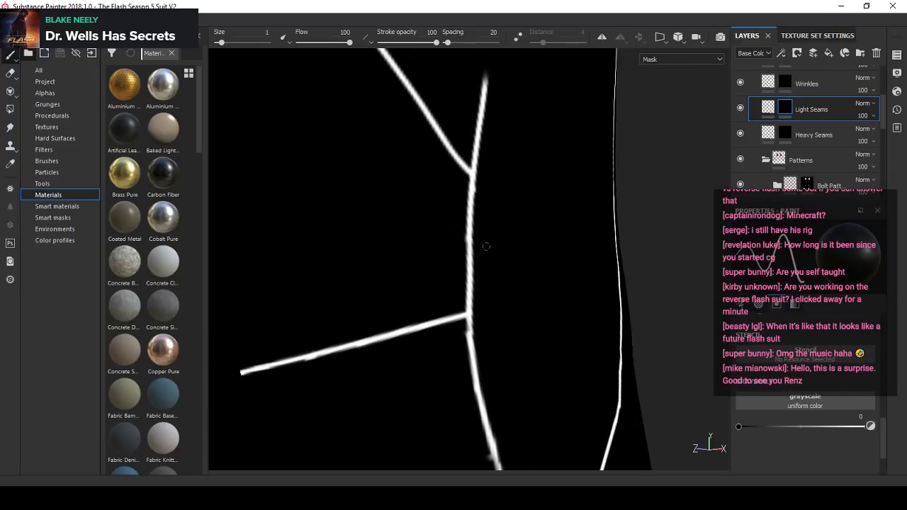
alt+scroll(486, 283, down, 4)
alt+middle_drag(482, 326, 459, 254)
scroll(459, 253, up, 5)
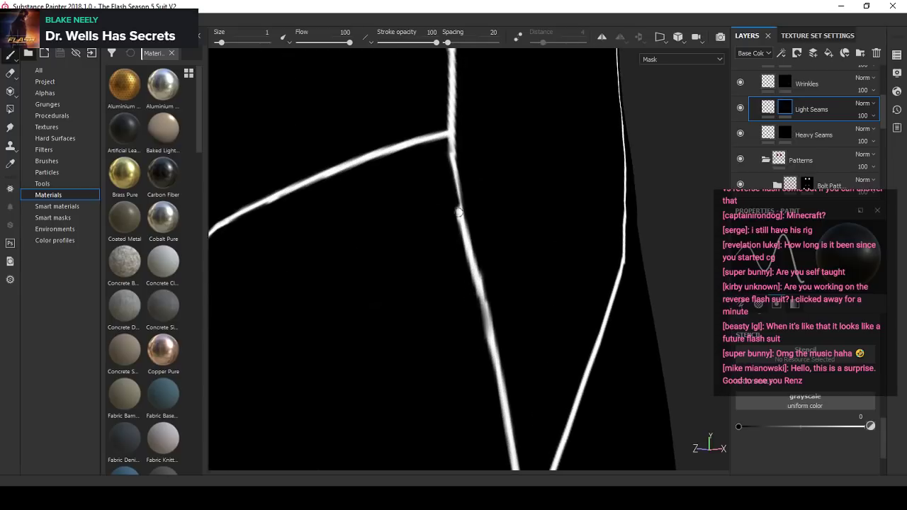
scroll(468, 188, up, 1)
scroll(470, 206, down, 4)
scroll(476, 238, up, 1)
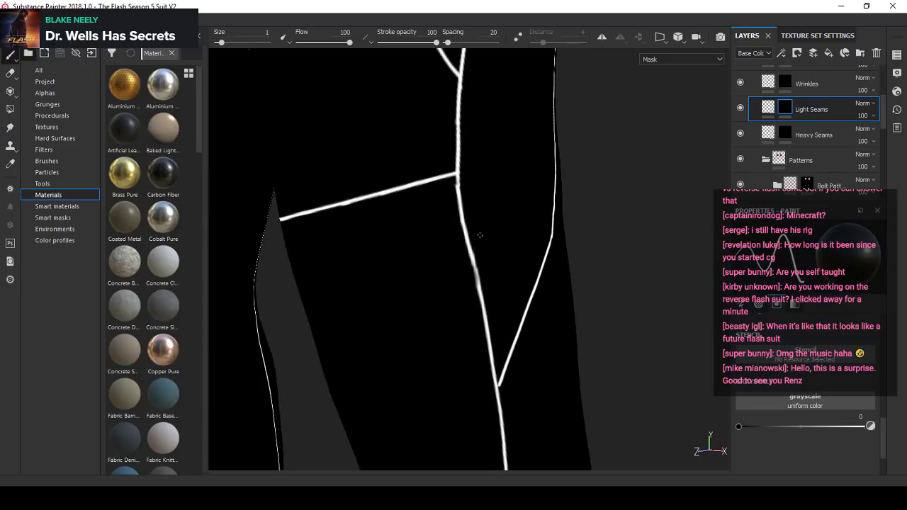
- Trim the uneven lower edge of the horizontal knee seam with the size 1 brush at paint value 0
scroll(464, 242, down, 2)
scroll(464, 241, down, 2)
alt+drag(397, 248, 477, 240)
scroll(453, 292, up, 1)
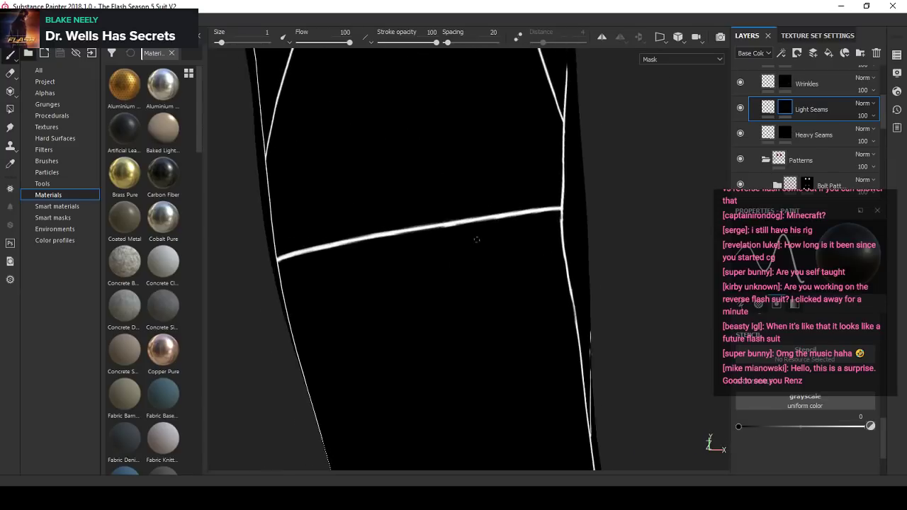
scroll(523, 211, up, 2)
scroll(482, 244, up, 1)
alt+middle_drag(590, 210, 655, 189)
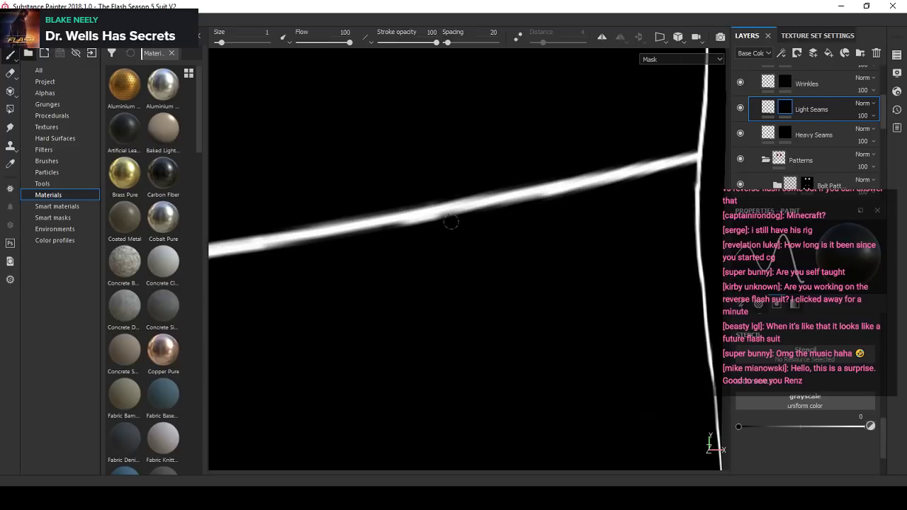
scroll(557, 231, down, 4)
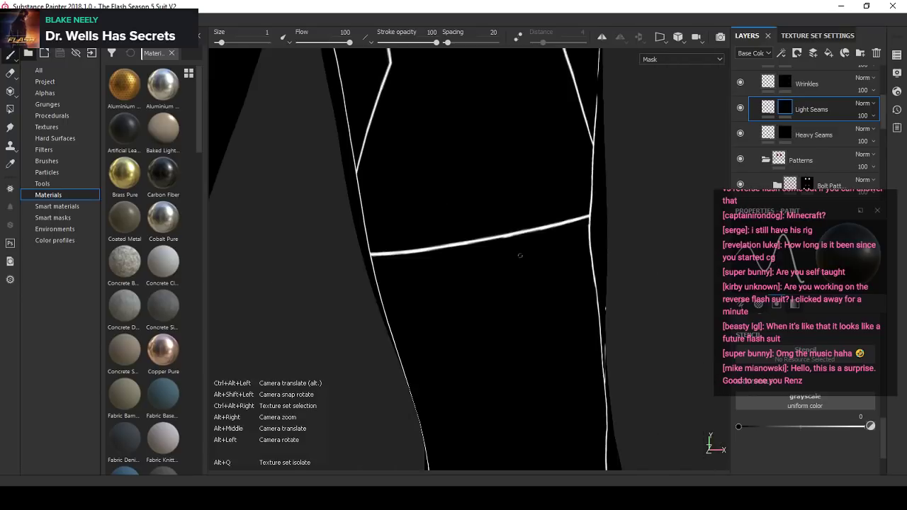
alt+drag(518, 255, 494, 236)
alt+middle_drag(499, 152, 514, 271)
scroll(526, 231, down, 3)
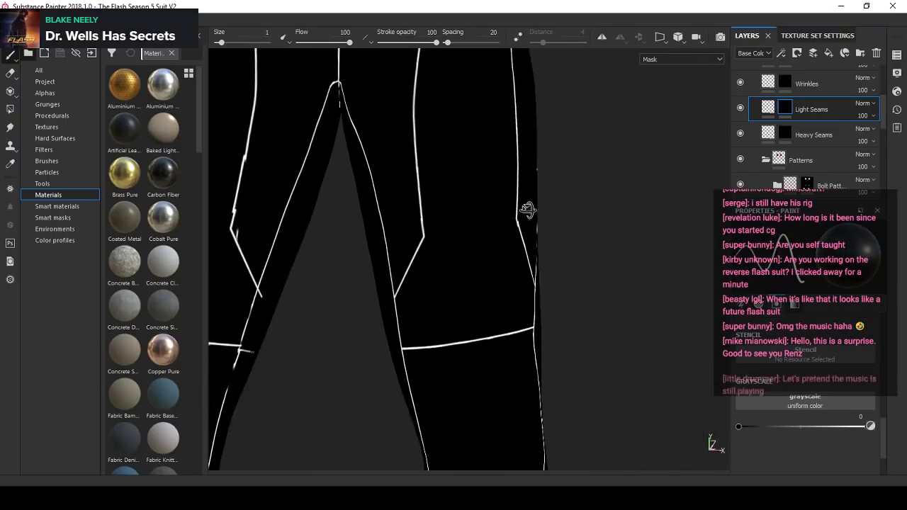
- Trim the thickened edges around the bends of the outer and inner thigh seams above the knee at brush size 1, paint value 0
scroll(502, 252, up, 6)
mouse_move(528, 210)
alt+mouse_down()
mouse_move(504, 230)
mouse_move(456, 223)
alt+mouse_up()
scroll(524, 213, up, 4)
scroll(469, 224, up, 2)
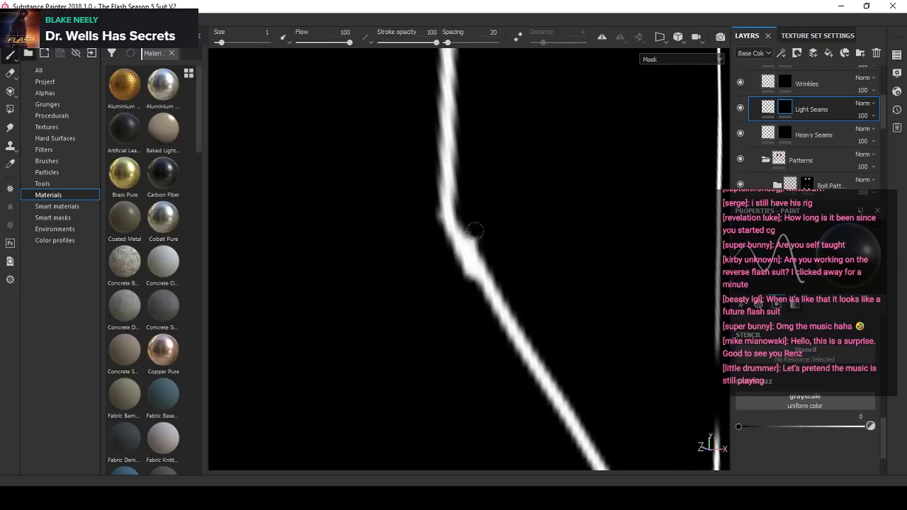
click(473, 227)
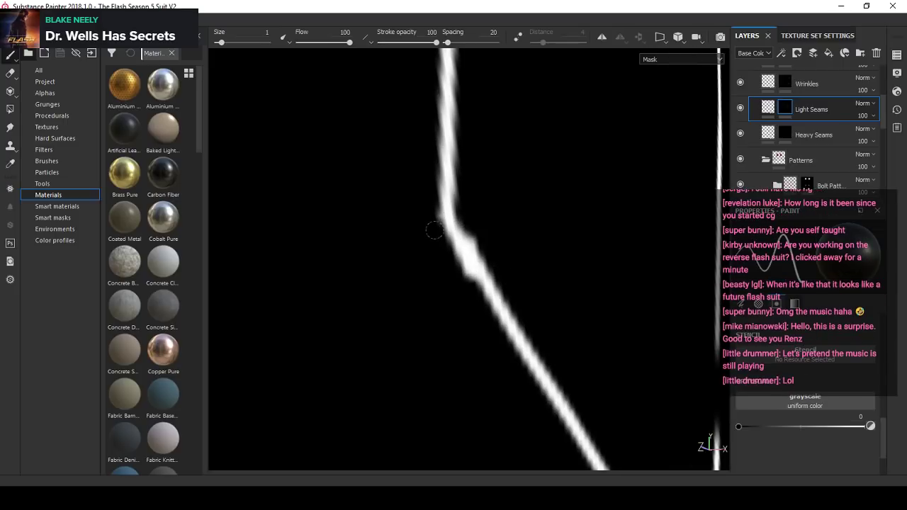
scroll(490, 339, down, 6)
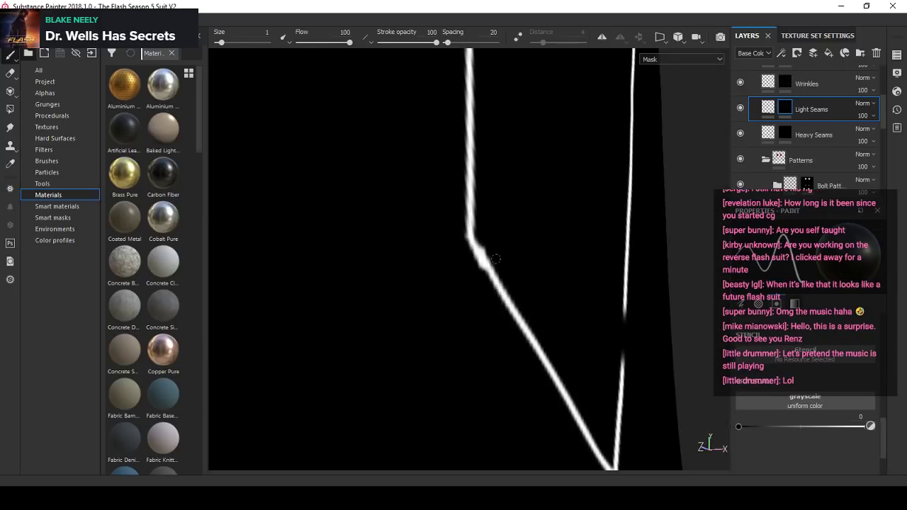
alt+drag(492, 284, 576, 261)
scroll(379, 280, up, 2)
scroll(379, 281, up, 3)
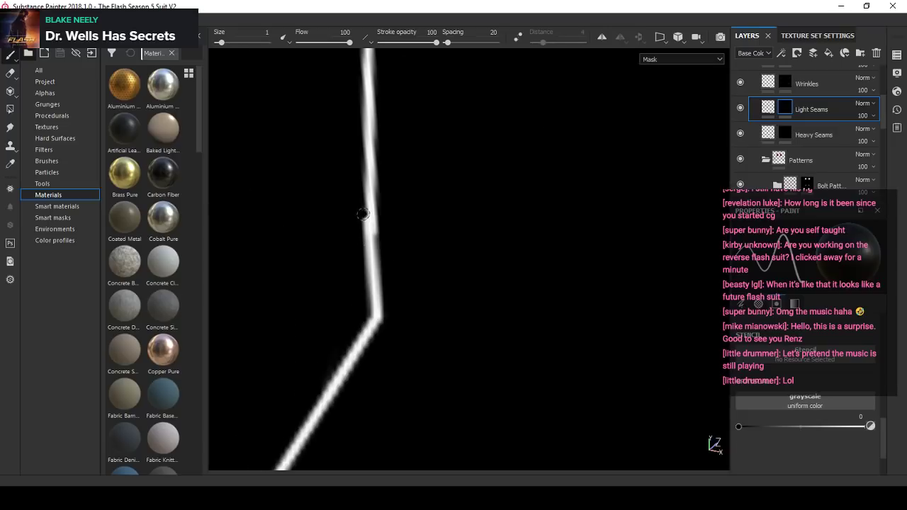
shift+click(362, 286)
- Set the paint value to 1 and bridge the gap in the outer side seam just above its junction with the diagonal thigh seam
scroll(353, 276, down, 5)
mouse_move(353, 275)
alt+mouse_down()
mouse_move(419, 265)
mouse_move(467, 294)
alt+mouse_up()
scroll(467, 295, down, 3)
alt+middle_drag(467, 295, 490, 229)
scroll(482, 262, down, 1)
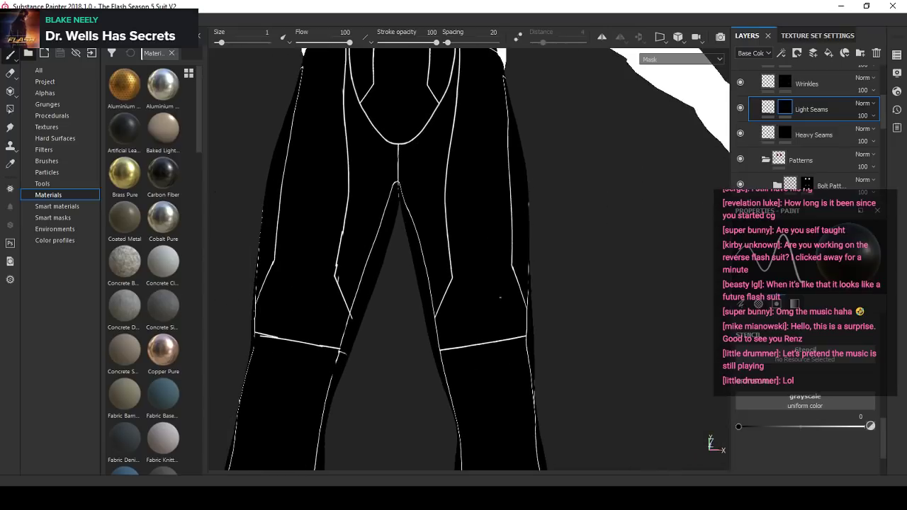
alt+middle_drag(482, 287, 487, 225)
alt+drag(487, 225, 439, 226)
scroll(452, 219, up, 3)
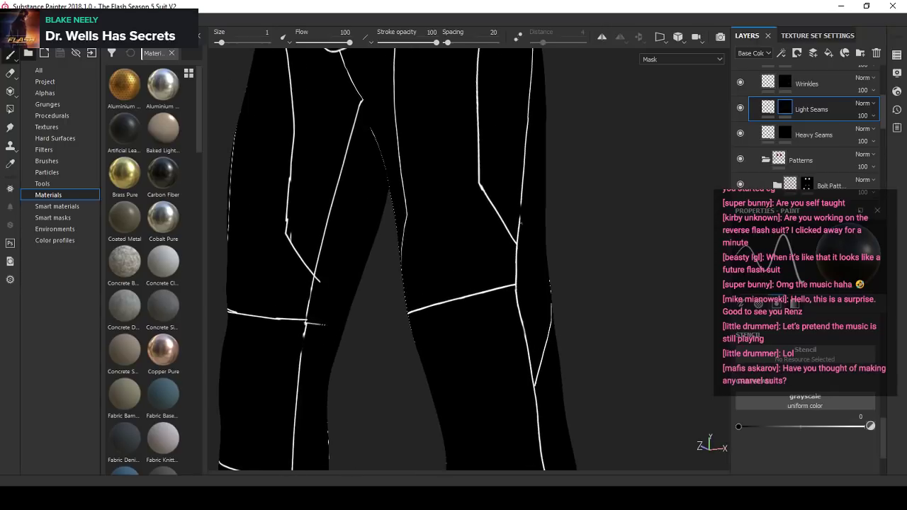
alt+drag(521, 223, 473, 231)
scroll(473, 231, up, 3)
click(870, 427)
alt+drag(450, 283, 364, 233)
scroll(364, 233, up, 3)
scroll(427, 223, up, 1)
alt+drag(428, 222, 390, 211)
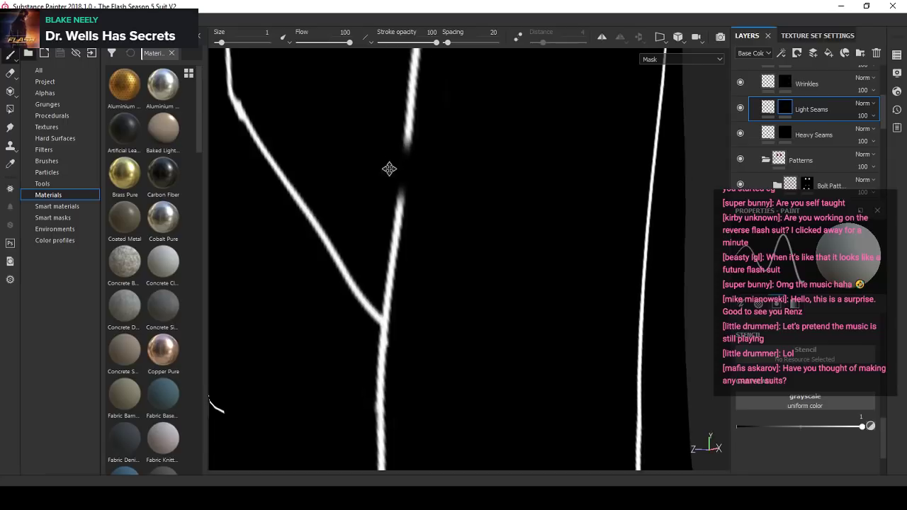
alt+middle_drag(389, 168, 420, 209)
scroll(420, 184, up, 2)
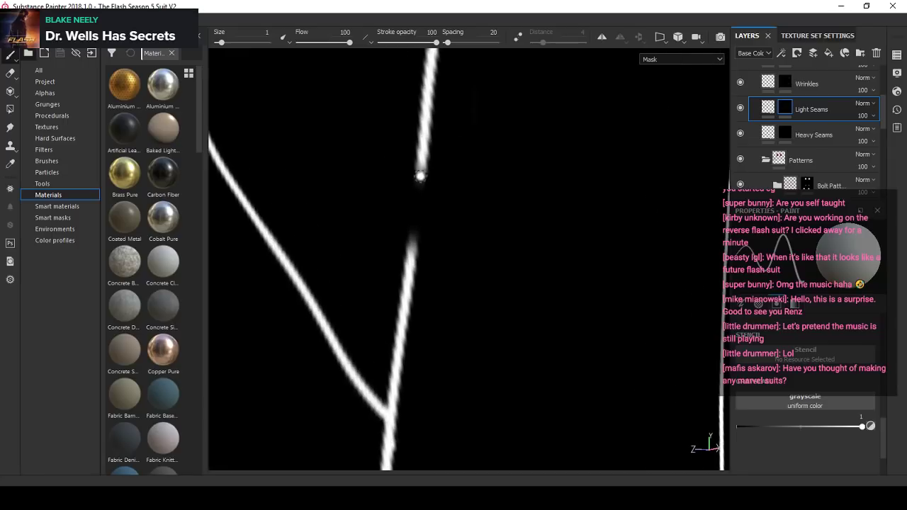
shift+click(410, 276)
- Set the paint value to 0 and trim the uneven lower edge of the horizontal knee seam with a straight stroke
scroll(446, 227, down, 5)
alt+drag(446, 227, 521, 216)
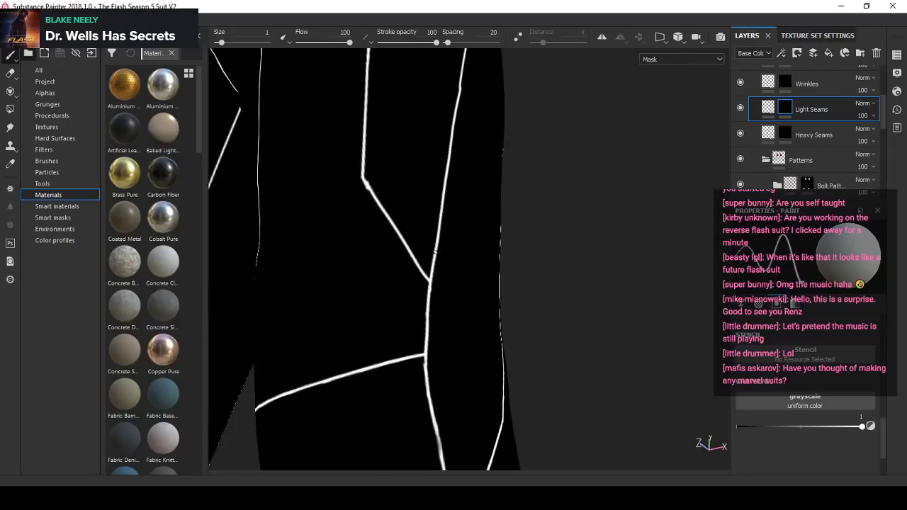
scroll(476, 237, down, 3)
alt+drag(475, 237, 476, 321)
click(871, 426)
scroll(447, 294, up, 5)
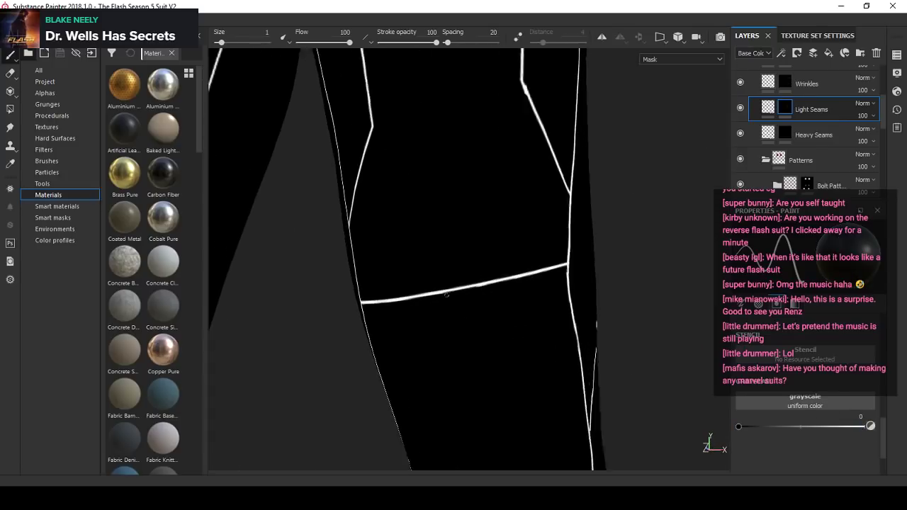
scroll(547, 284, up, 2)
scroll(482, 289, up, 1)
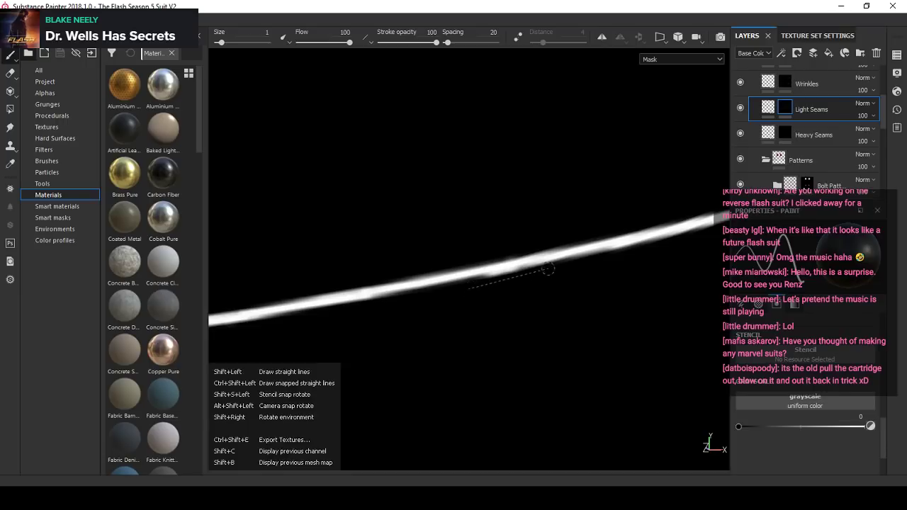
- Set the brush size to 1.3 and erase the duplicate stroke running beside the lower leg's side seam below the horizontal calf seam
alt+right_drag(513, 272, 492, 309)
alt+middle_drag(492, 310, 488, 440)
alt+drag(489, 439, 454, 441)
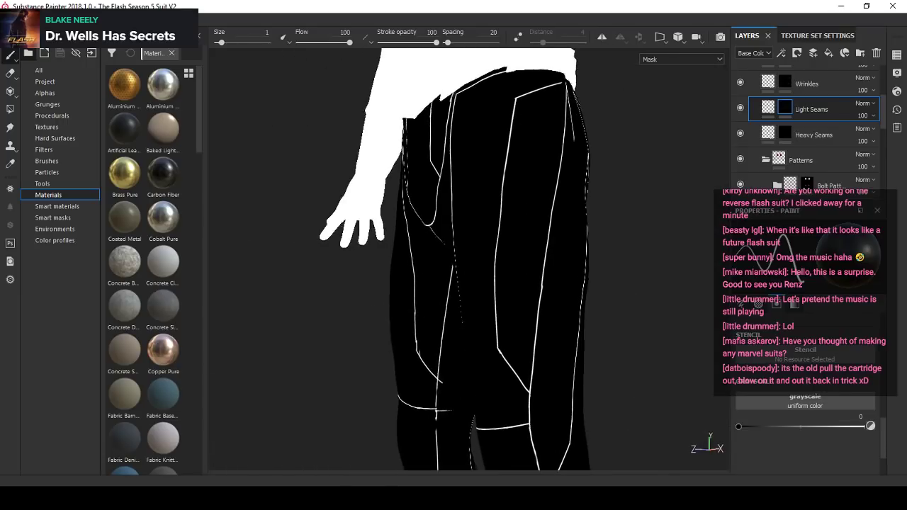
alt+middle_drag(453, 441, 467, 271)
alt+right_drag(468, 271, 482, 241)
alt+drag(481, 240, 489, 266)
alt+right_drag(489, 265, 486, 204)
alt+drag(486, 204, 428, 204)
alt+right_drag(428, 204, 490, 259)
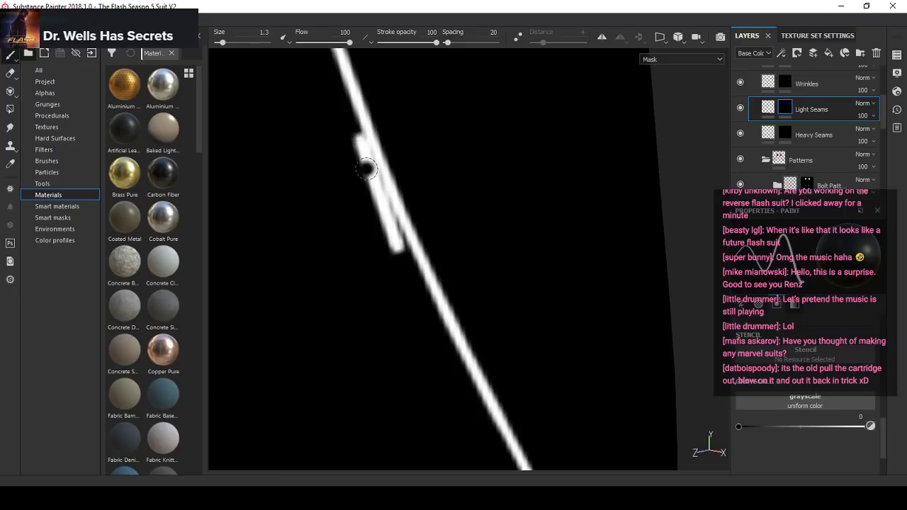
key(bracketright)
drag(359, 135, 413, 285)
alt+right_drag(444, 216, 415, 234)
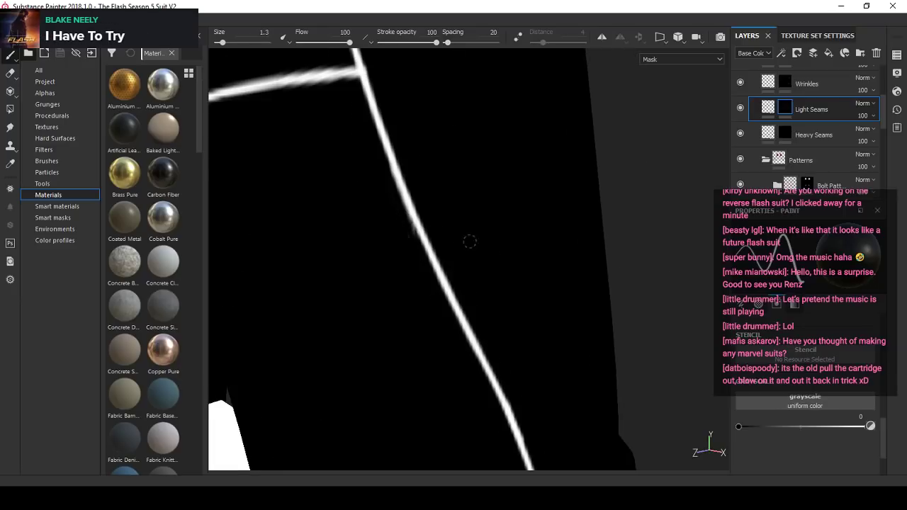
mouse_move(470, 242)
alt+mouse_down()
mouse_move(404, 237)
mouse_move(435, 248)
mouse_move(423, 240)
alt+mouse_up()
alt+right_drag(433, 264, 451, 295)
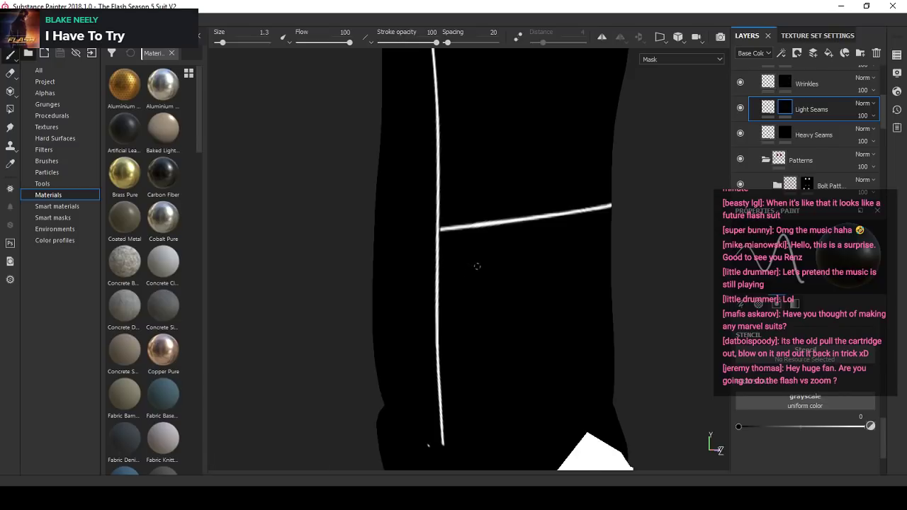
- Erase the stray dabs beside the lower end of the calf side seam near the ankle at paint value 0
scroll(476, 266, down, 1)
scroll(476, 266, down, 2)
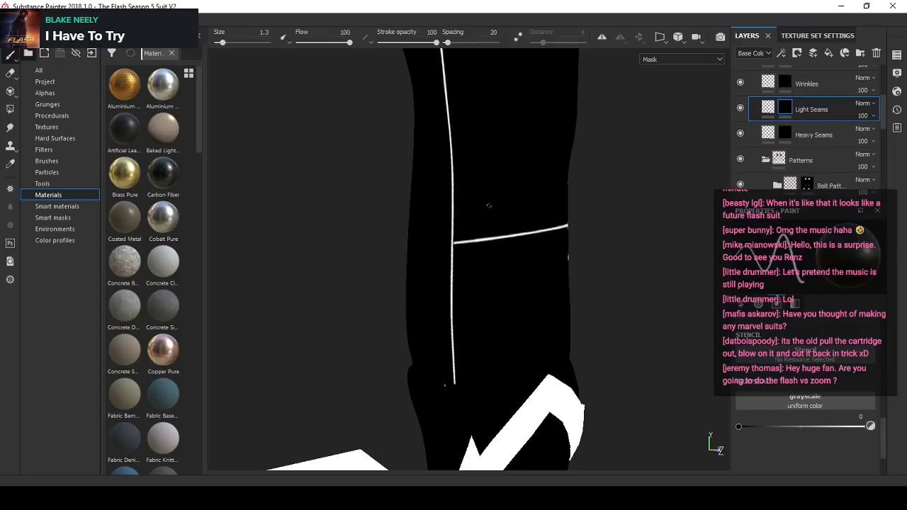
scroll(489, 205, down, 4)
alt+drag(489, 206, 454, 248)
scroll(439, 312, up, 8)
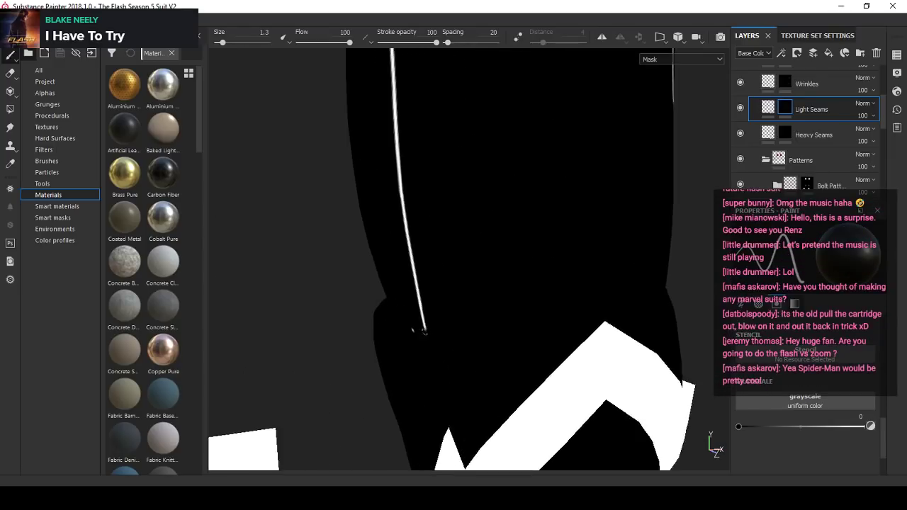
scroll(418, 330, up, 2)
scroll(411, 330, down, 8)
alt+drag(415, 301, 462, 285)
scroll(535, 341, up, 5)
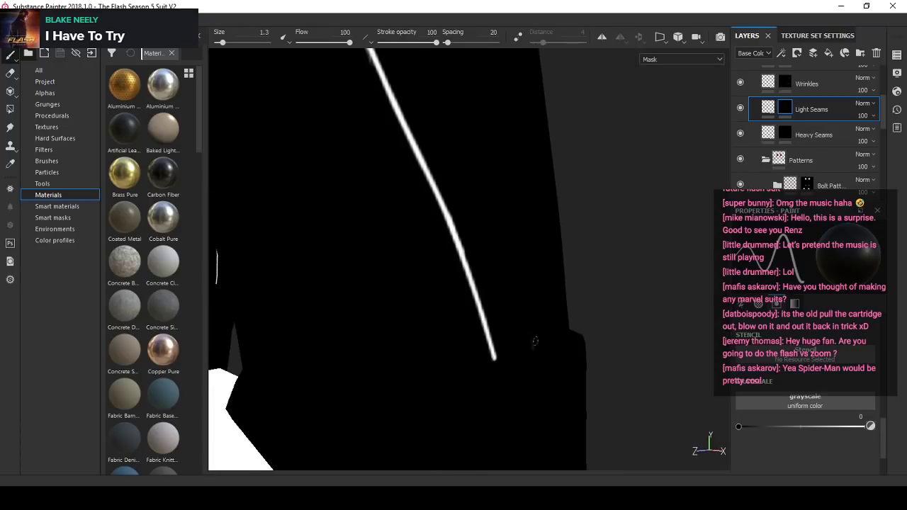
scroll(542, 347, down, 6)
alt+drag(542, 338, 565, 312)
- Erase the spur on the other leg's inner thigh seam just below its bend above the knee
alt+middle_drag(484, 283, 516, 416)
scroll(461, 241, up, 4)
scroll(461, 239, down, 3)
alt+drag(461, 239, 376, 312)
scroll(375, 312, up, 5)
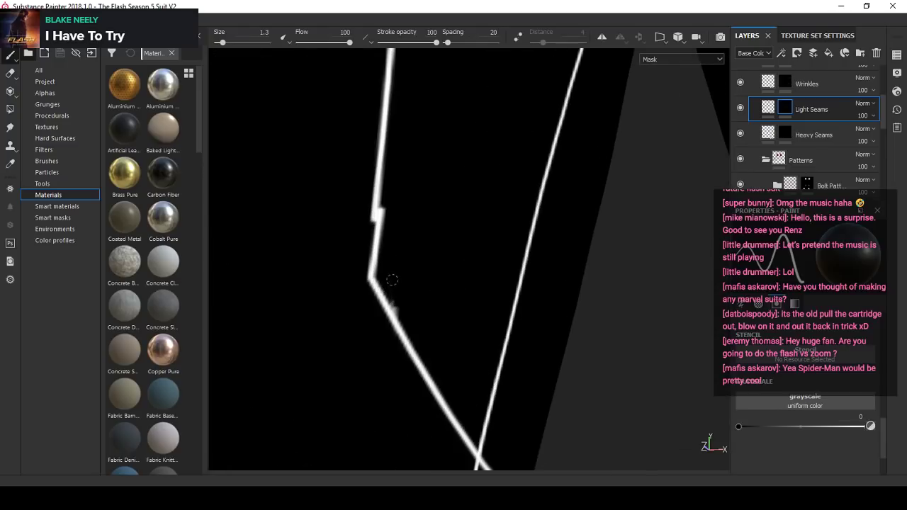
scroll(399, 314, down, 3)
scroll(397, 268, up, 3)
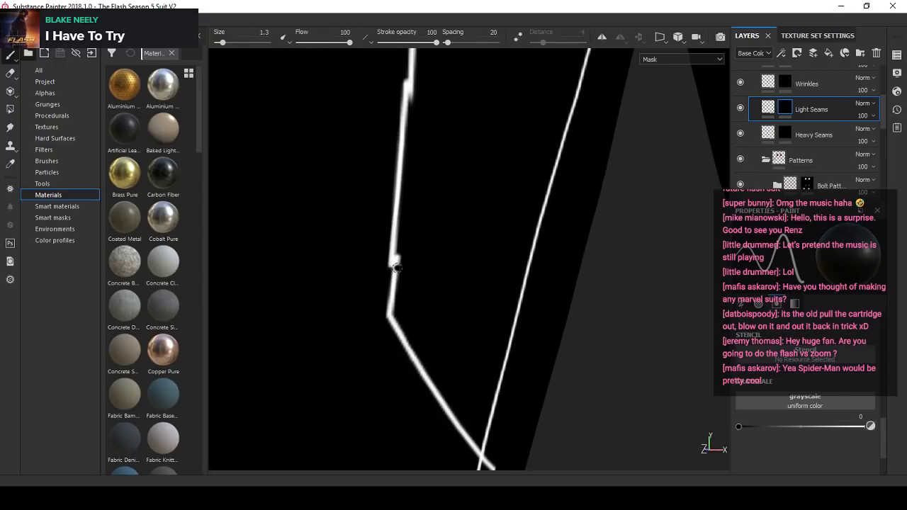
- Enlarge the brush to 2.63 and erase the two offset overlaps along the inner thigh seam above the bend
ctrl+right_drag(402, 266, 413, 266)
drag(396, 262, 391, 263)
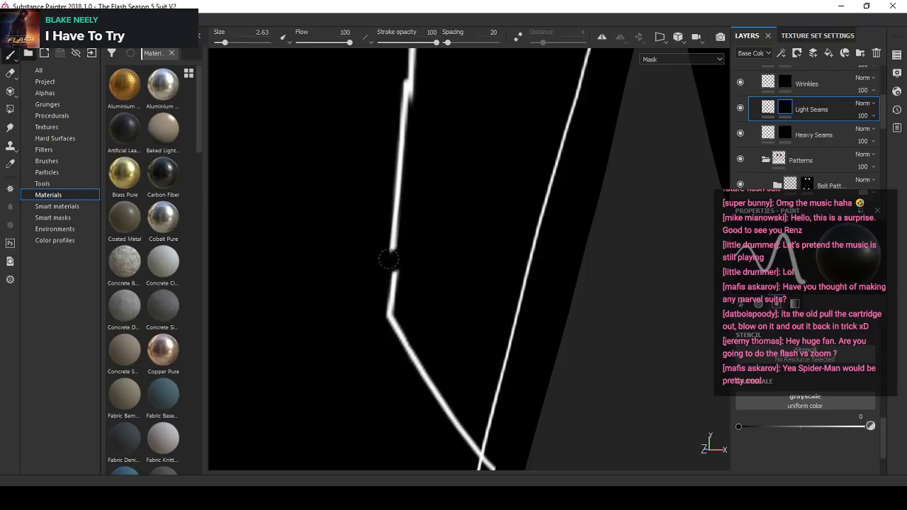
alt+middle_drag(407, 90, 440, 176)
drag(437, 169, 438, 180)
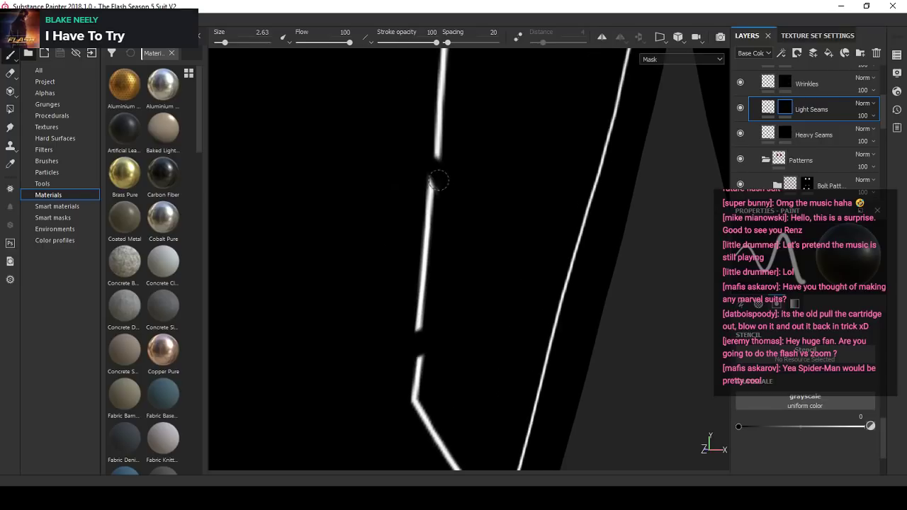
- Set the paint value and brush size to 1 and try bridging the upper gap in the inner thigh seam with a straight stroke
click(870, 427)
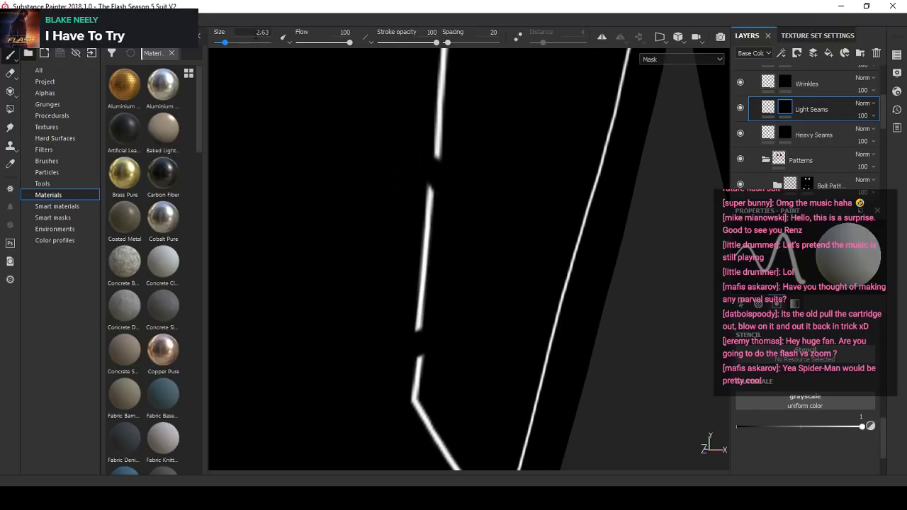
click(256, 33)
text(1)
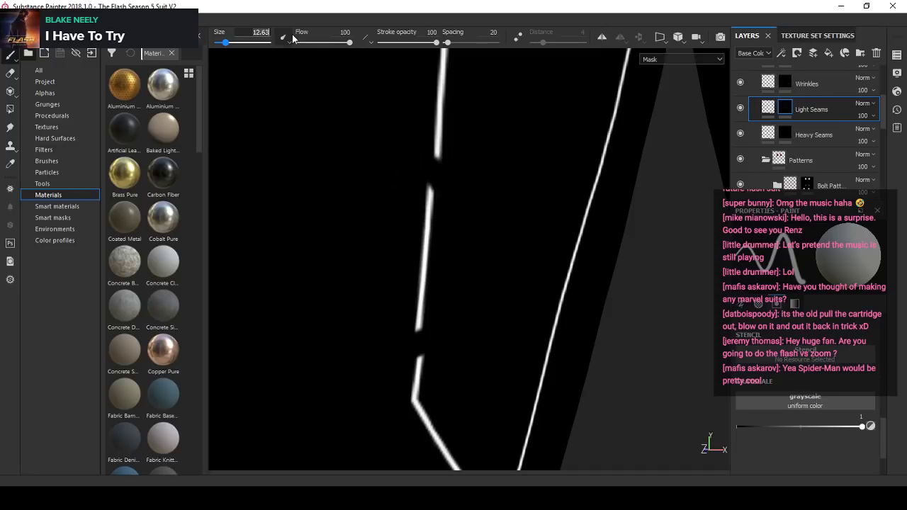
text(1)
alt+right_drag(406, 164, 469, 160)
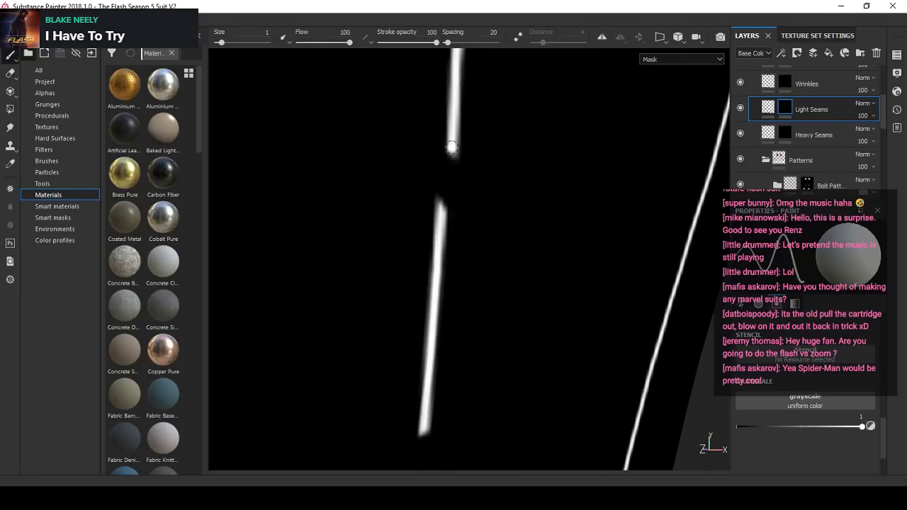
shift+click(439, 212)
mouse_move(440, 212)
alt+right_down()
mouse_move(425, 213)
mouse_move(447, 221)
alt+right_up()
key(ctrl+z)
- Set the paint value to 0, enlarge the brush to 3.77, and erase the misaligned seam ends around the upper gap
click(872, 428)
alt+middle_drag(447, 221, 435, 306)
ctrl+right_drag(429, 285, 443, 285)
drag(437, 289, 446, 242)
- Set the paint value and brush size to 1 and bridge the widened upper gap in the inner thigh seam with a straight stroke
click(870, 426)
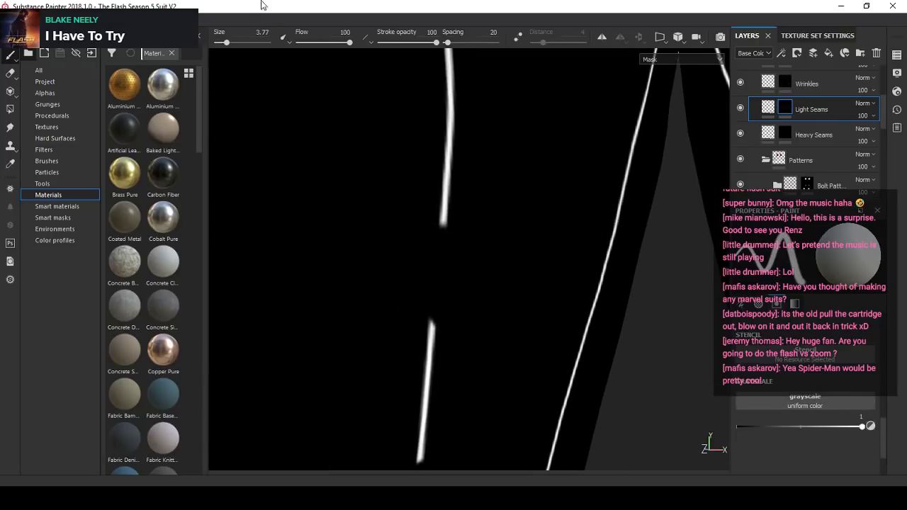
double_click(262, 31)
text(1)
key(Return)
scroll(464, 259, up, 2)
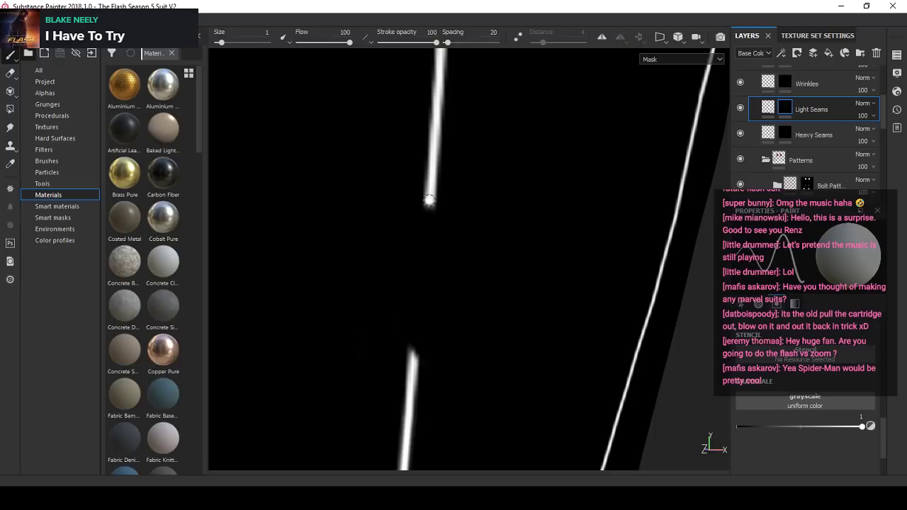
shift+click(411, 362)
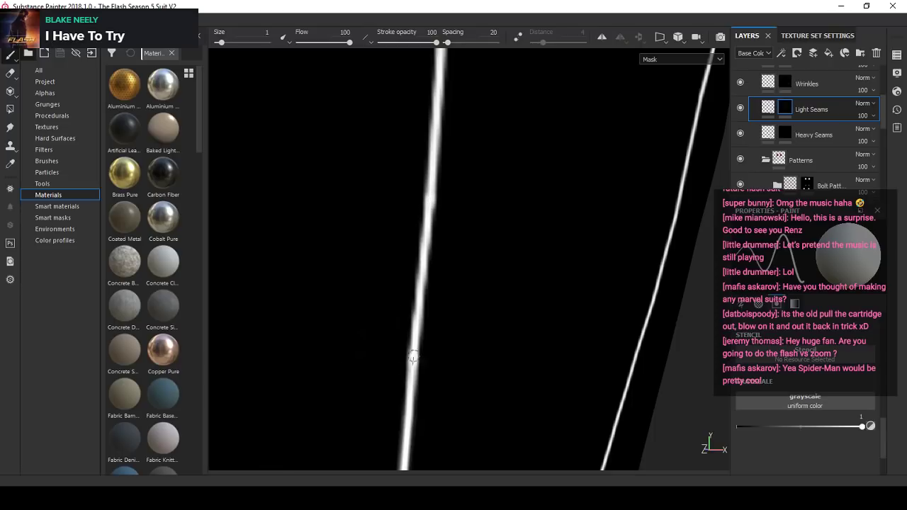
- Set the paint value to 0, enlarge the brush to 3.32, and erase the short segment and corner below the inner thigh seam's lower gap
scroll(402, 298, down, 4)
mouse_move(434, 304)
alt+middle_down()
mouse_move(436, 279)
mouse_move(425, 289)
alt+middle_up()
scroll(418, 305, up, 3)
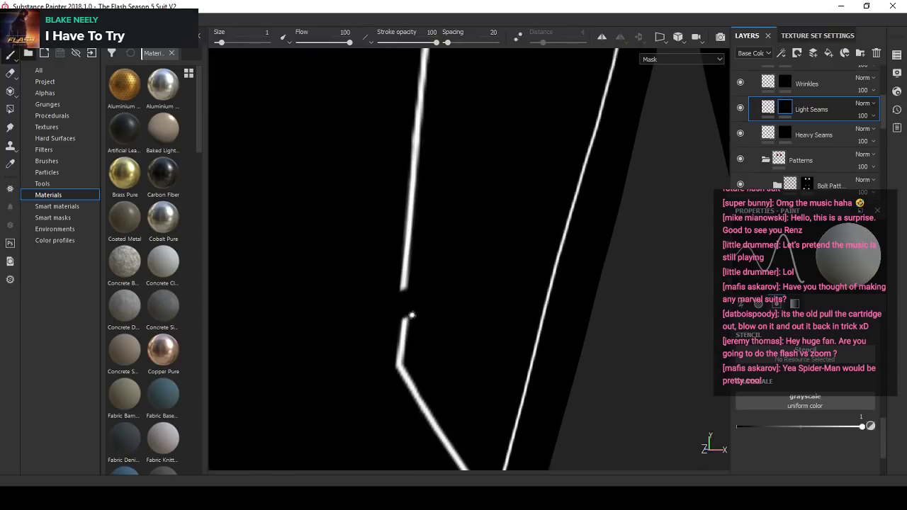
click(871, 426)
alt+middle_drag(360, 330, 358, 271)
scroll(354, 265, up, 1)
click(416, 268)
ctrl+right_drag(416, 268, 425, 267)
click(421, 267)
scroll(378, 247, down, 5)
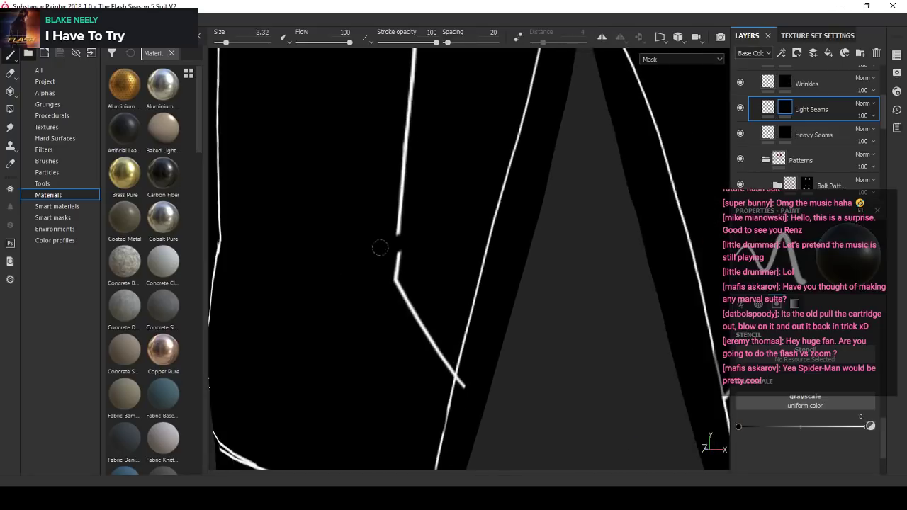
alt+middle_drag(384, 260, 386, 267)
scroll(386, 267, up, 3)
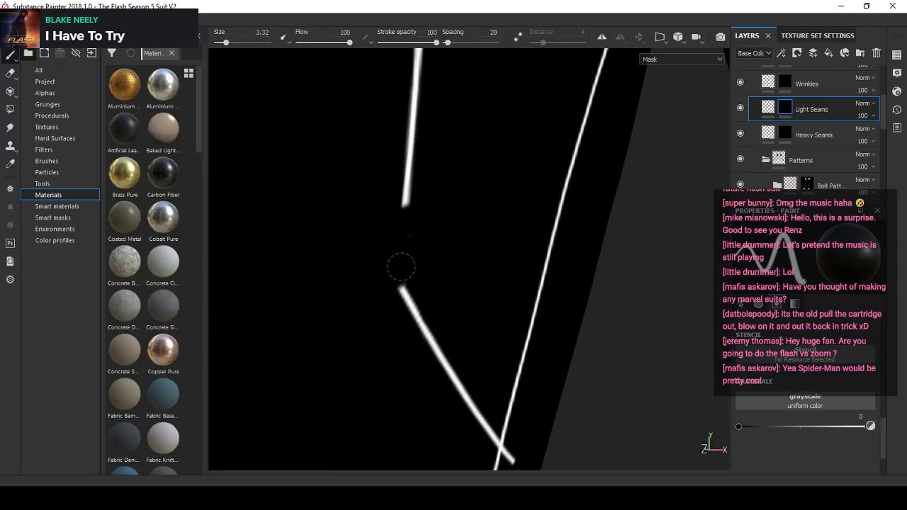
- Set the paint value and brush size to 1 and rebuild the inner thigh seam's corner with a straight stroke to the diagonal segment
click(871, 426)
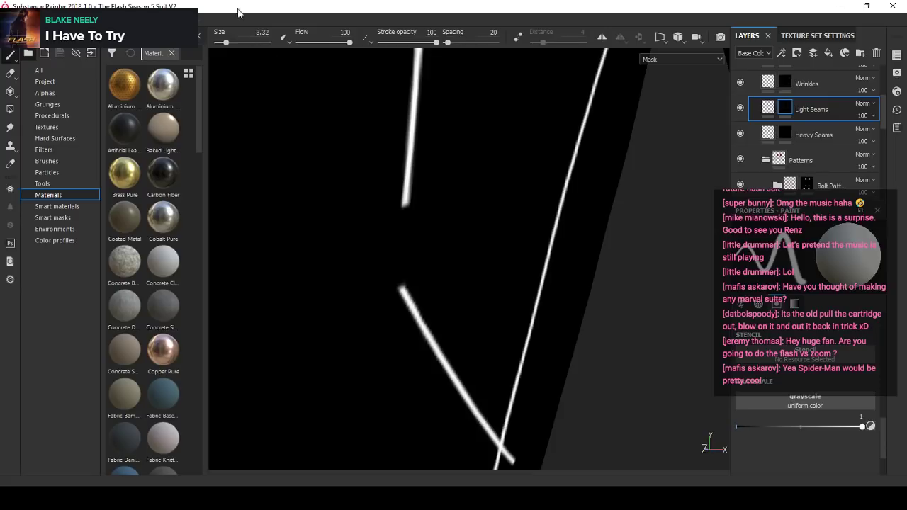
click(261, 33)
text(1)
key(Return)
scroll(427, 215, up, 1)
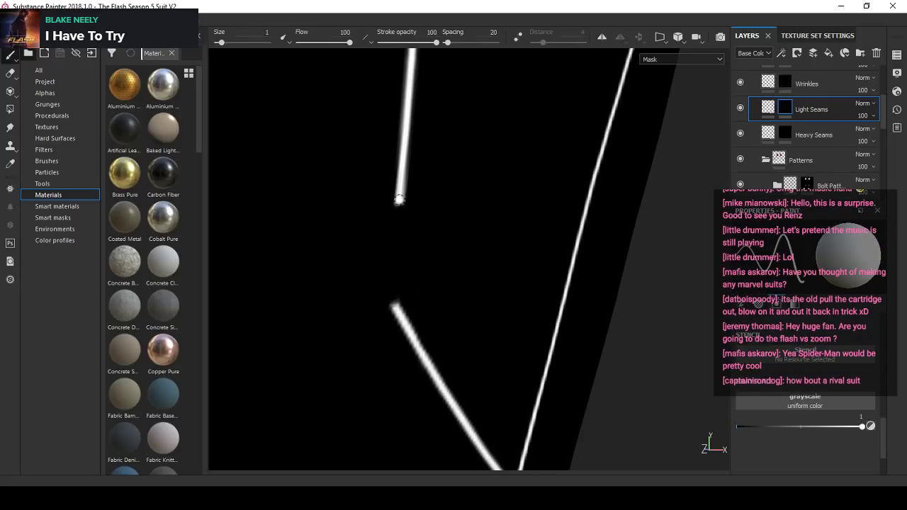
shift+click(393, 306)
scroll(393, 226, down, 2)
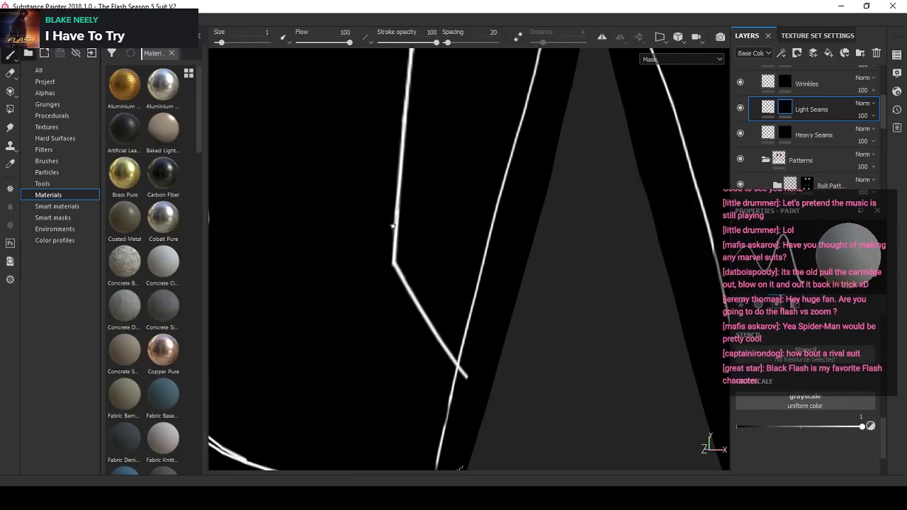
alt+right_drag(392, 226, 569, 314)
scroll(387, 246, up, 2)
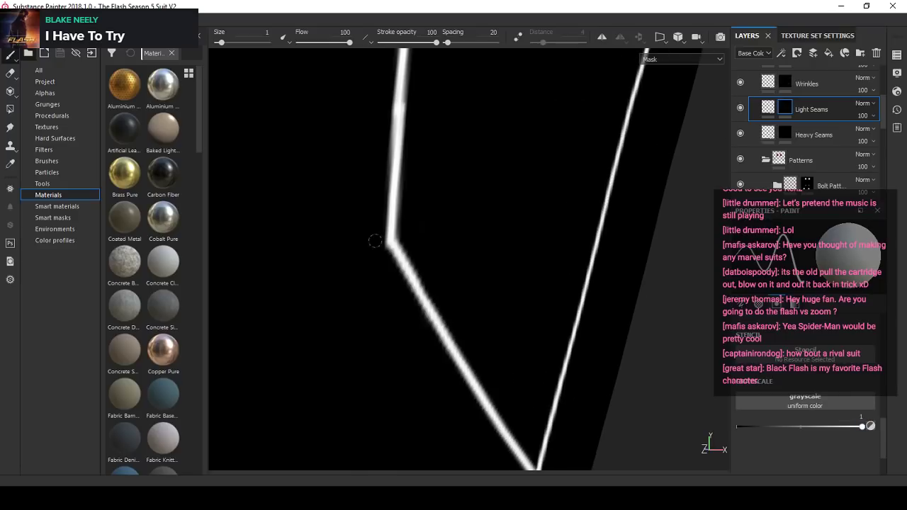
drag(374, 241, 393, 280)
key(ctrl+z)
key(ctrl+z)
- Set the paint value to 0 and erase the diagonal seam's end that overshoots its junction with the long inner seam
click(872, 425)
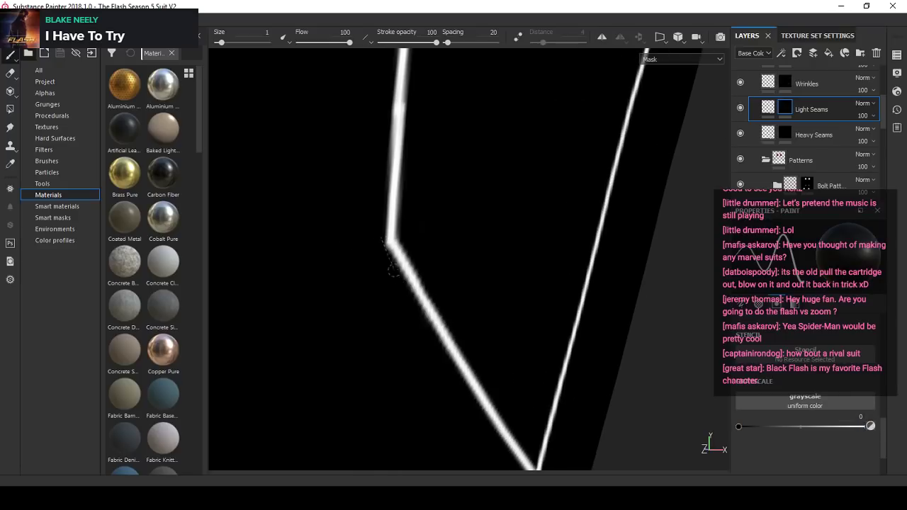
scroll(415, 220, down, 5)
alt+drag(453, 298, 436, 309)
scroll(442, 319, up, 6)
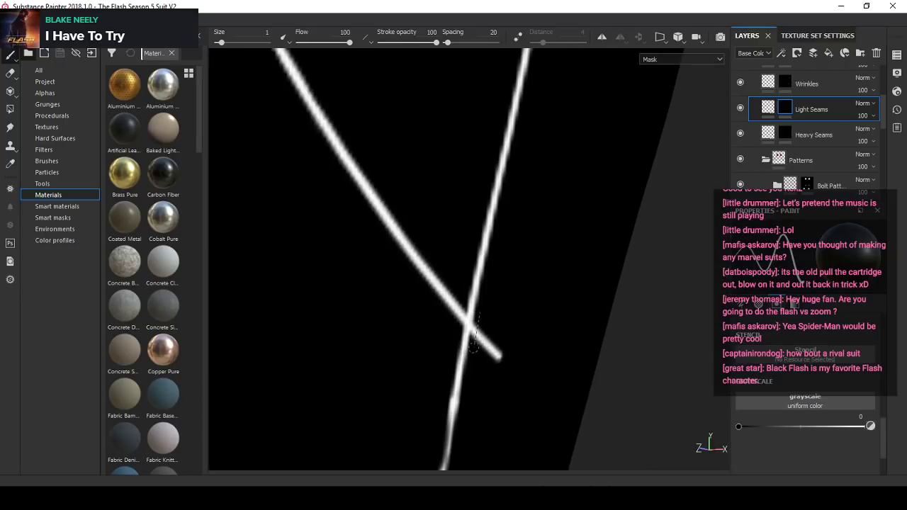
scroll(472, 340, up, 4)
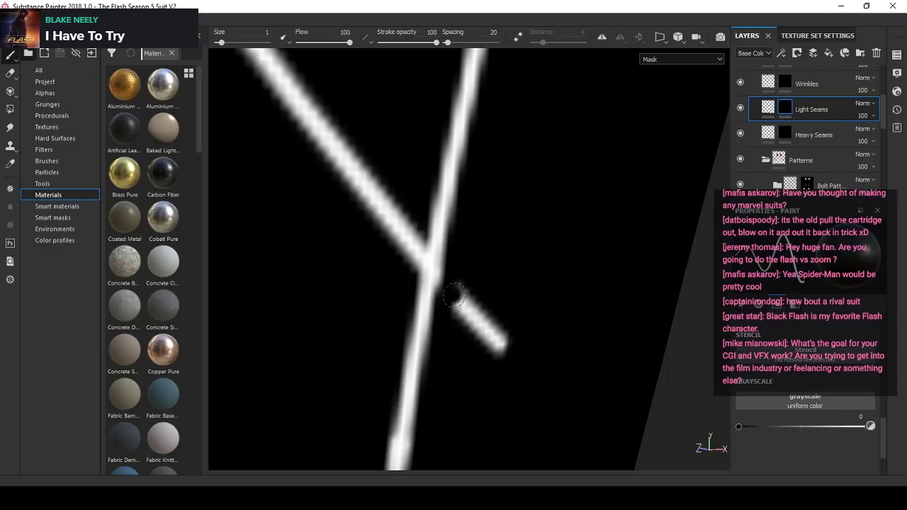
mouse_move(453, 296)
mouse_down()
mouse_move(464, 311)
mouse_move(473, 294)
mouse_move(510, 315)
mouse_up()
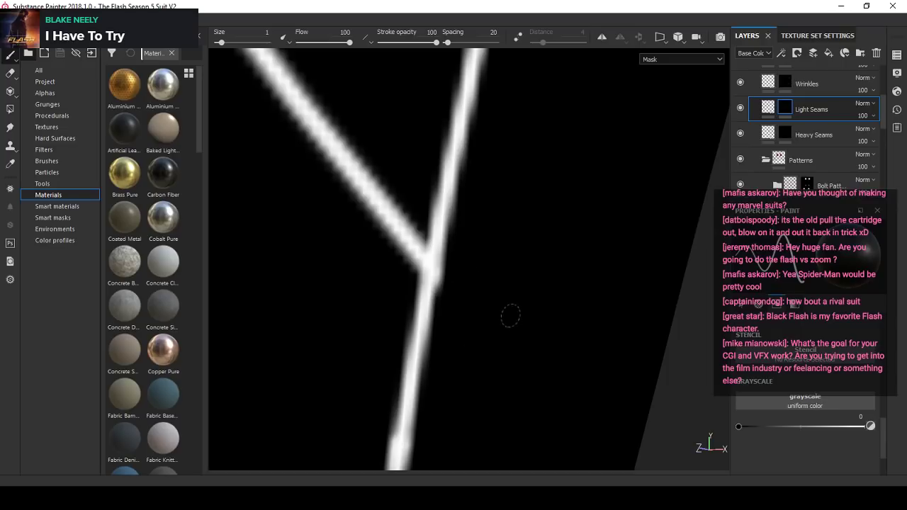
scroll(447, 235, down, 2)
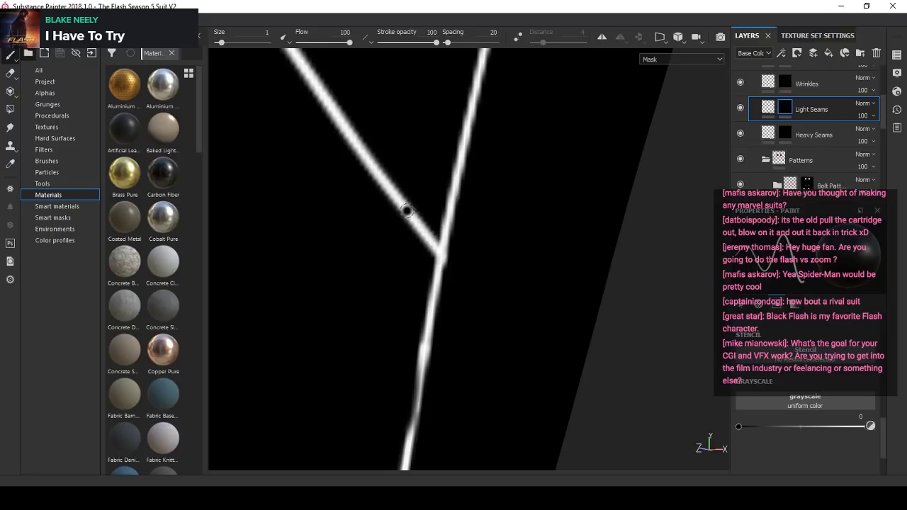
scroll(449, 253, down, 4)
scroll(453, 256, up, 5)
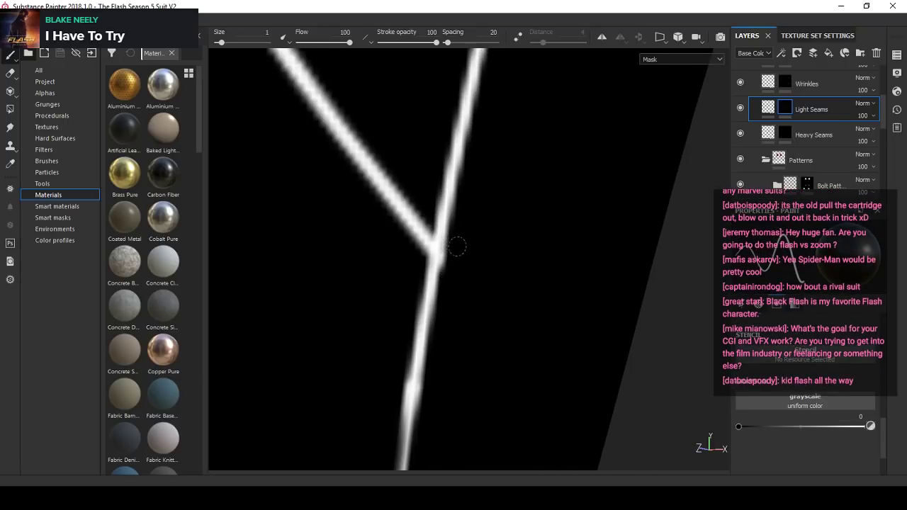
- Enlarge the brush to 2.49 and erase the dotted stub extending past the inner seam beside the horizontal cross seam
scroll(445, 264, down, 4)
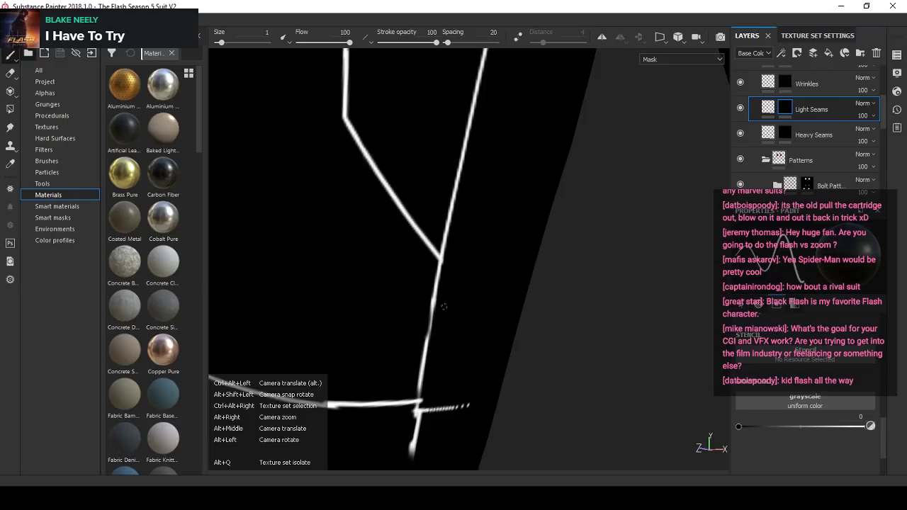
alt+middle_drag(453, 425, 470, 312)
scroll(470, 313, up, 4)
ctrl+right_drag(486, 303, 498, 284)
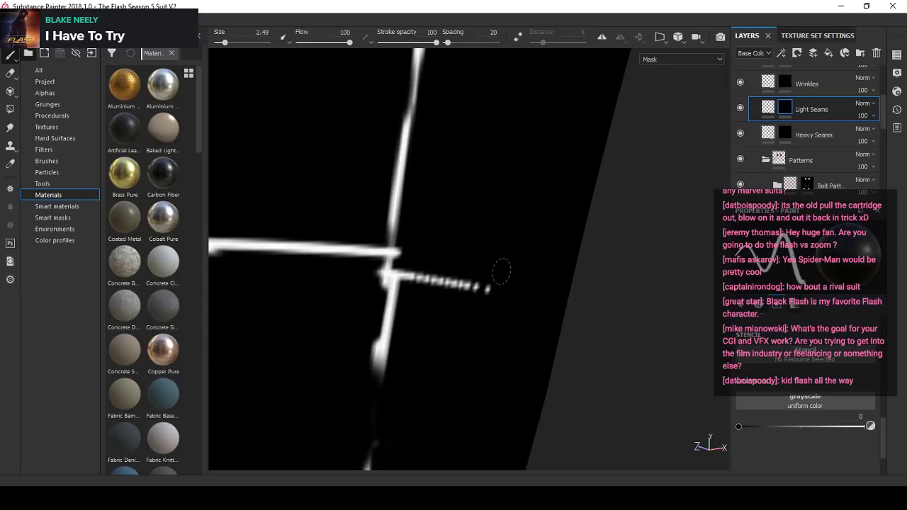
drag(492, 285, 411, 283)
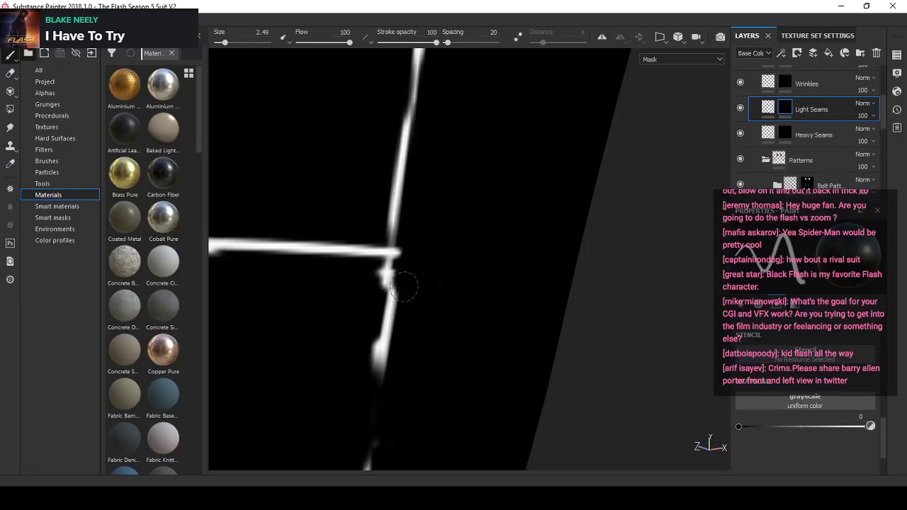
- Erase the ragged piece of the inner seam just below its crossing with the horizontal seam
scroll(431, 281, down, 3)
alt+middle_drag(425, 331, 456, 231)
scroll(454, 235, up, 1)
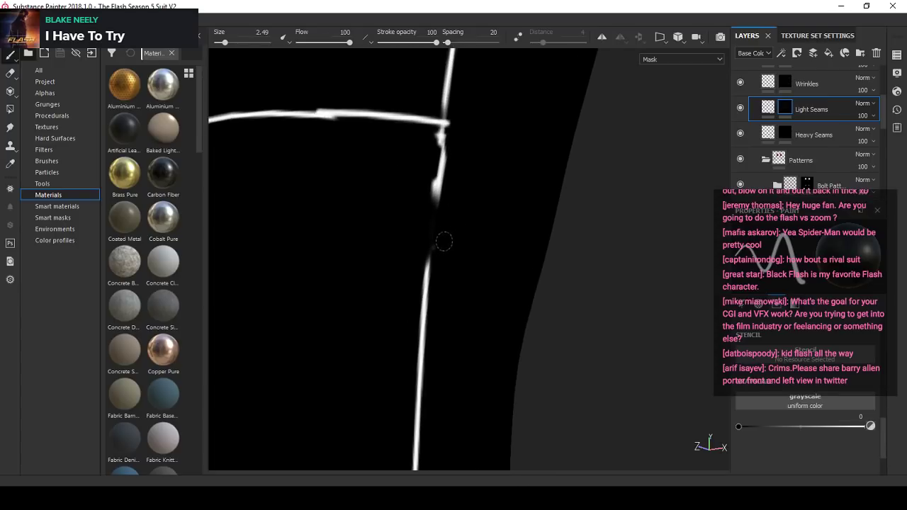
alt+middle_drag(460, 185, 464, 249)
scroll(453, 220, up, 2)
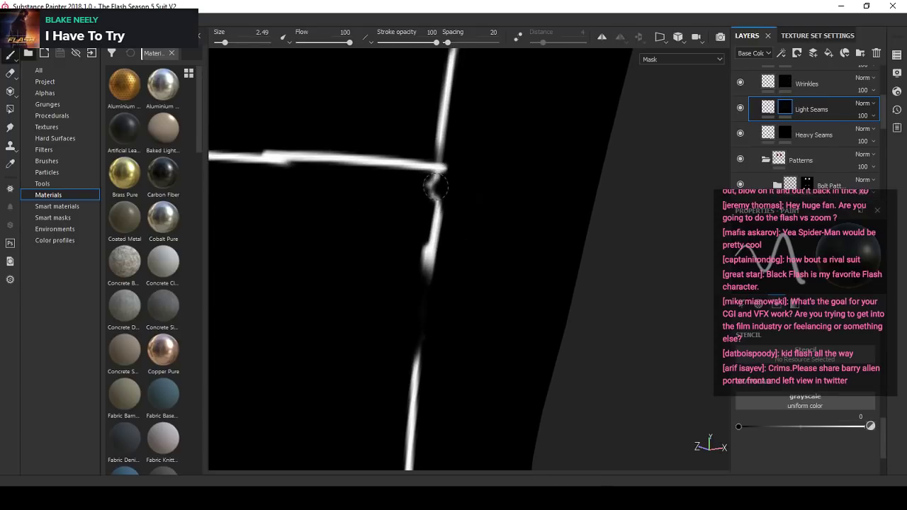
drag(437, 192, 430, 274)
- Set the paint value and brush size to 1 and rebuild the inner seam below the crossing with a straight stroke
click(871, 425)
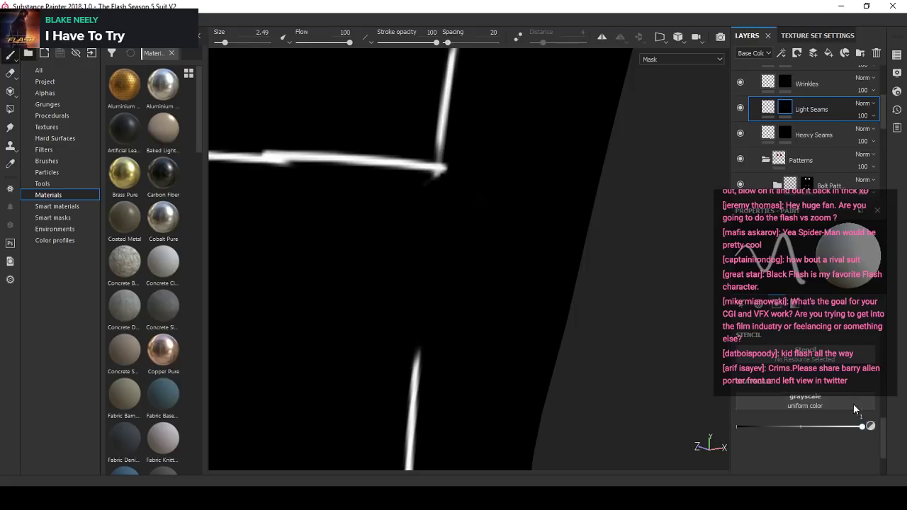
click(263, 33)
text(1)
alt+drag(465, 241, 449, 225)
scroll(440, 205, up, 2)
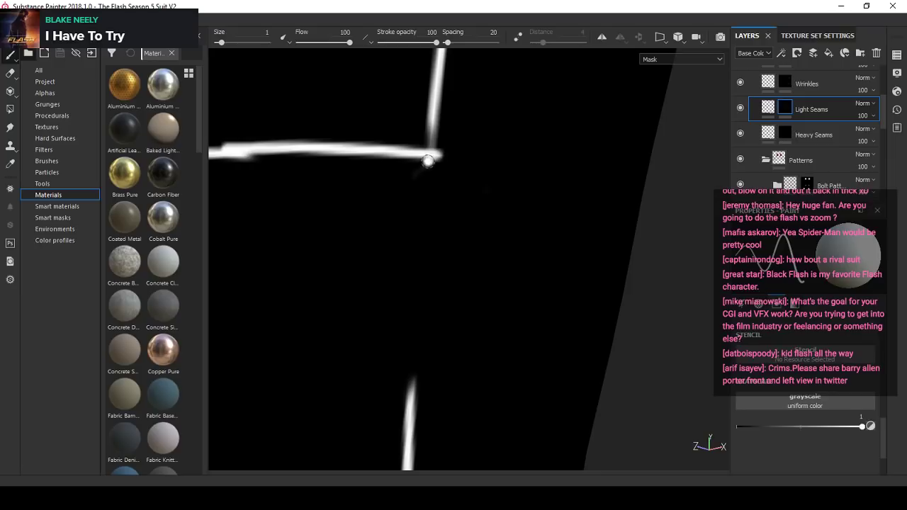
click(431, 125)
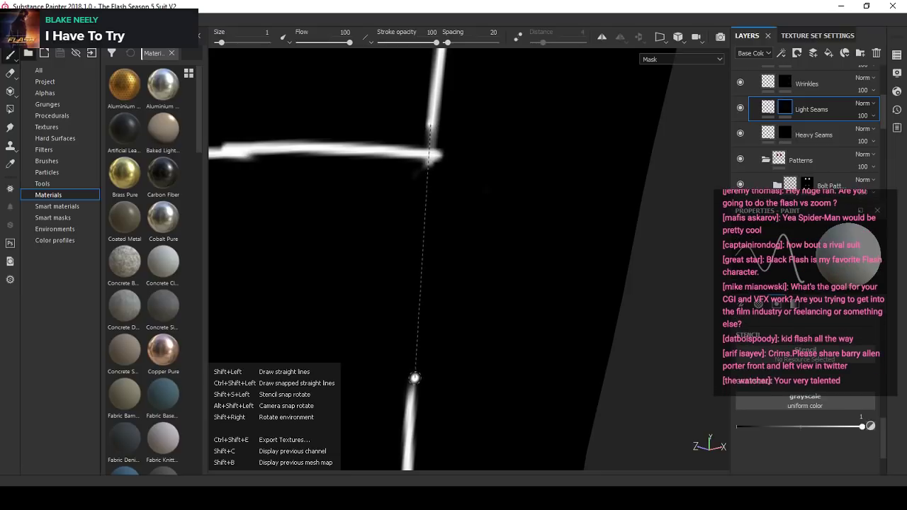
shift+click(411, 394)
scroll(433, 248, down, 4)
alt+drag(433, 249, 417, 239)
scroll(387, 199, up, 2)
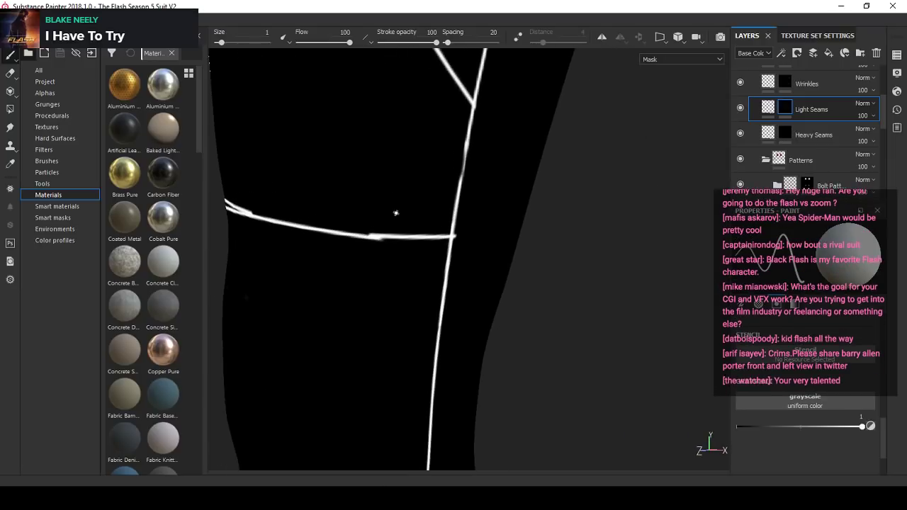
- Paint a straight stroke over the thin, uneven part of the inner seam above the horizontal cross seam
scroll(459, 158, up, 2)
alt+drag(477, 138, 471, 134)
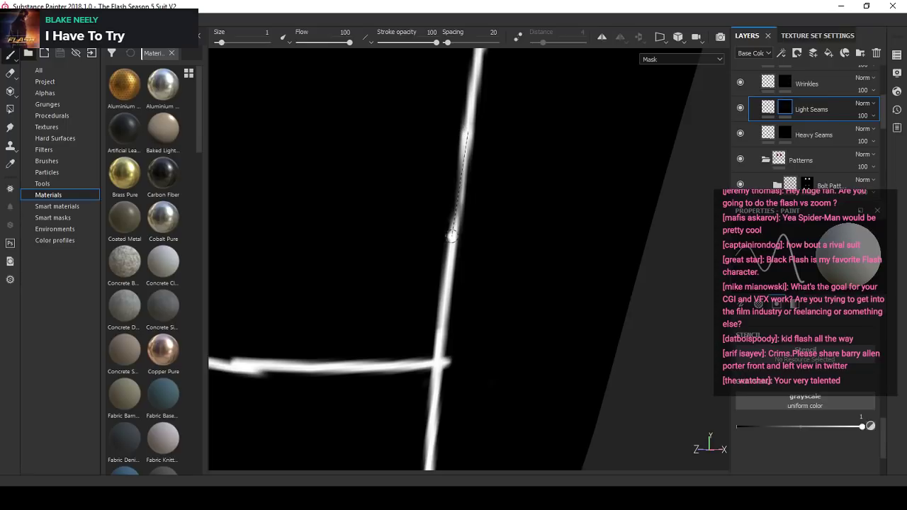
shift+click(452, 236)
scroll(455, 232, down, 4)
scroll(475, 200, up, 1)
alt+drag(475, 198, 425, 216)
scroll(358, 325, down, 2)
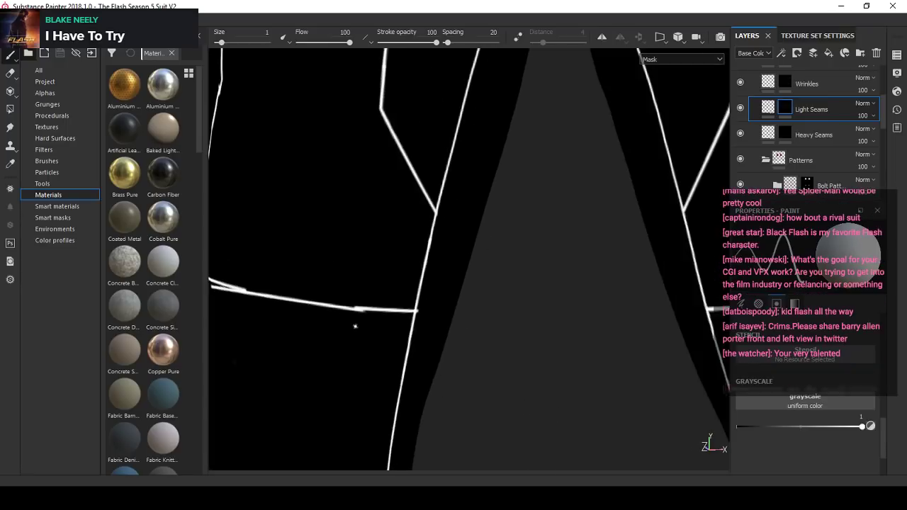
- Set the paint value to 0, enlarge the brush to 3.03, and erase the lump on the outer seam below the crossing
scroll(355, 326, up, 2)
mouse_move(361, 298)
alt+mouse_down()
mouse_move(387, 318)
mouse_move(433, 296)
mouse_move(425, 295)
mouse_move(449, 316)
alt+mouse_up()
click(869, 428)
ctrl+right_drag(450, 317, 465, 317)
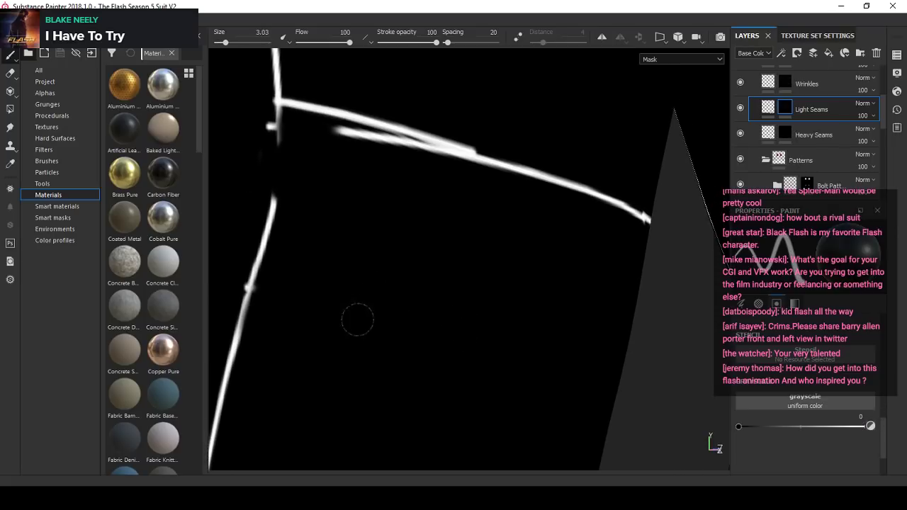
scroll(358, 320, up, 2)
alt+drag(358, 319, 380, 277)
drag(330, 310, 335, 316)
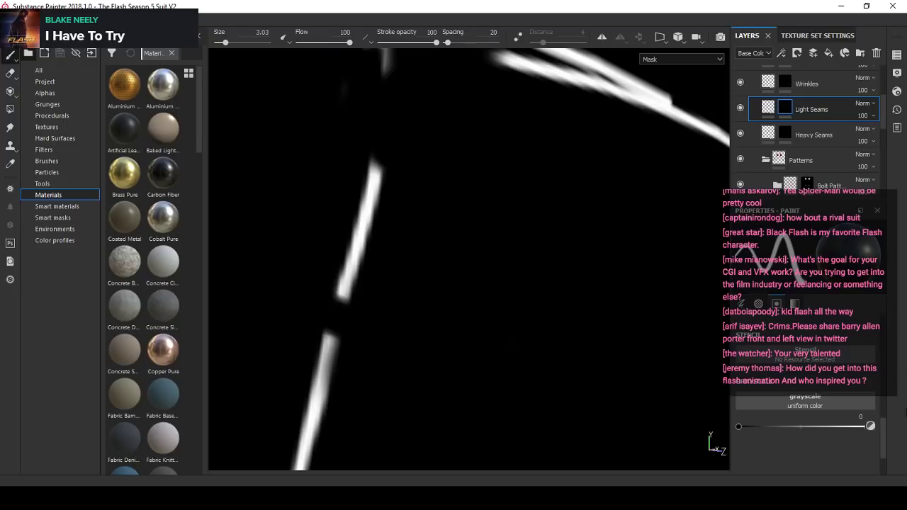
- Set the paint value and brush size to 1 and bridge the small gap in the outer seam with a straight stroke
click(871, 427)
drag(273, 34, 217, 35)
text(1)
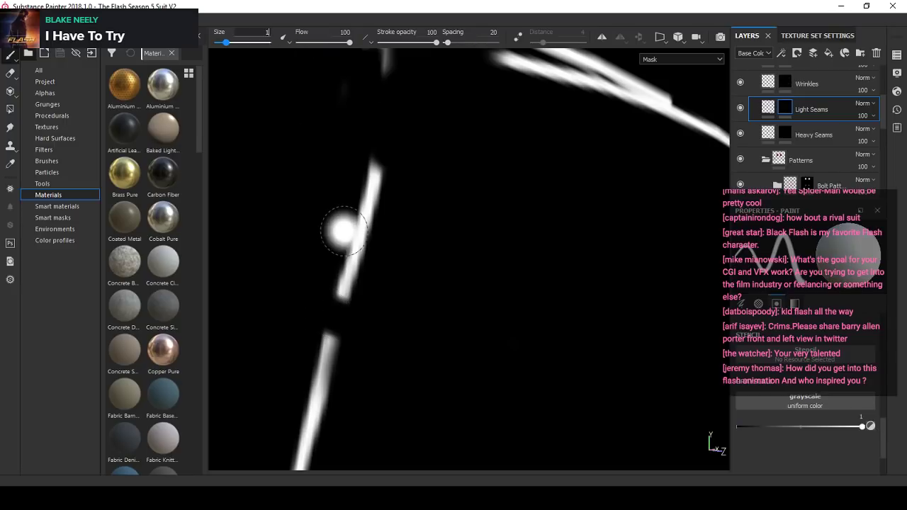
key(Return)
scroll(355, 315, up, 2)
click(337, 282)
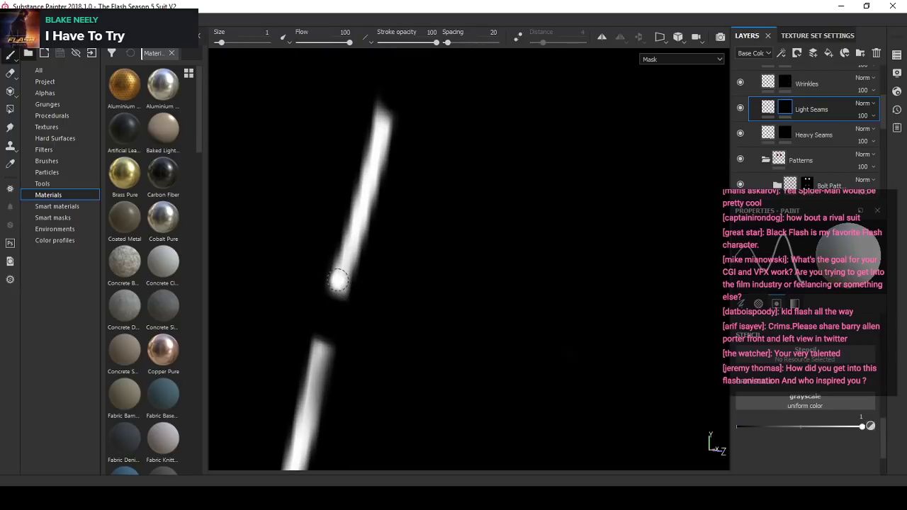
shift+click(318, 357)
- Connect the outer seam from its cross seam junction down to the lower segment with a straight stroke
scroll(324, 347, down, 3)
scroll(358, 134, up, 1)
alt+middle_drag(357, 130, 340, 175)
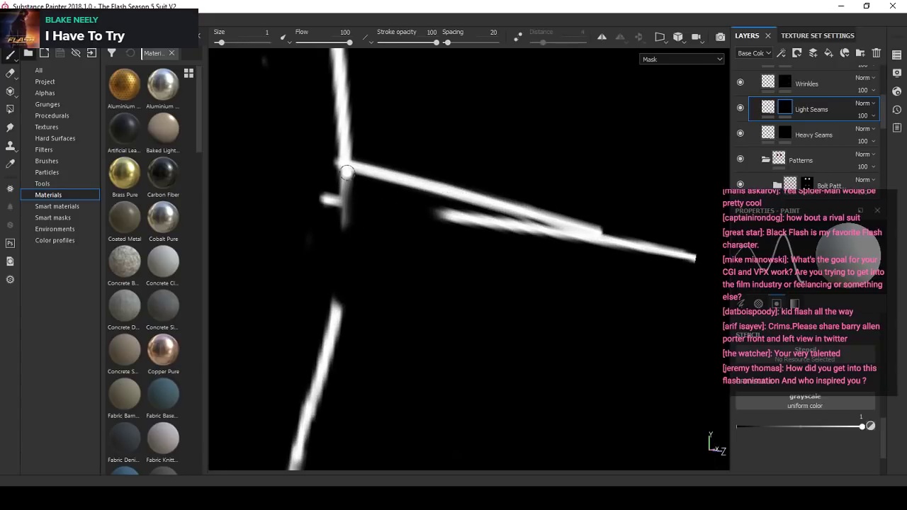
shift+click(335, 315)
scroll(335, 315, down, 2)
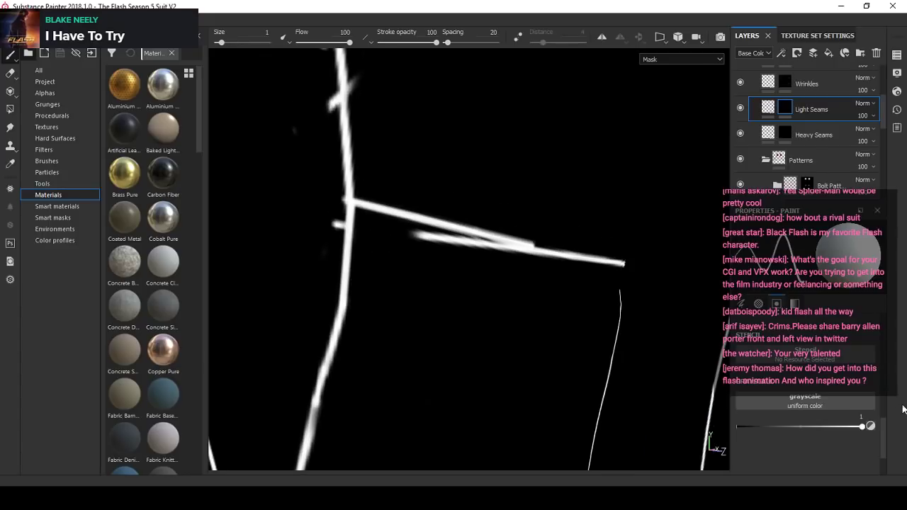
- Set the paint value to 0 and erase the small stubs sticking out along the outer seam around the junction
click(871, 426)
scroll(343, 242, up, 2)
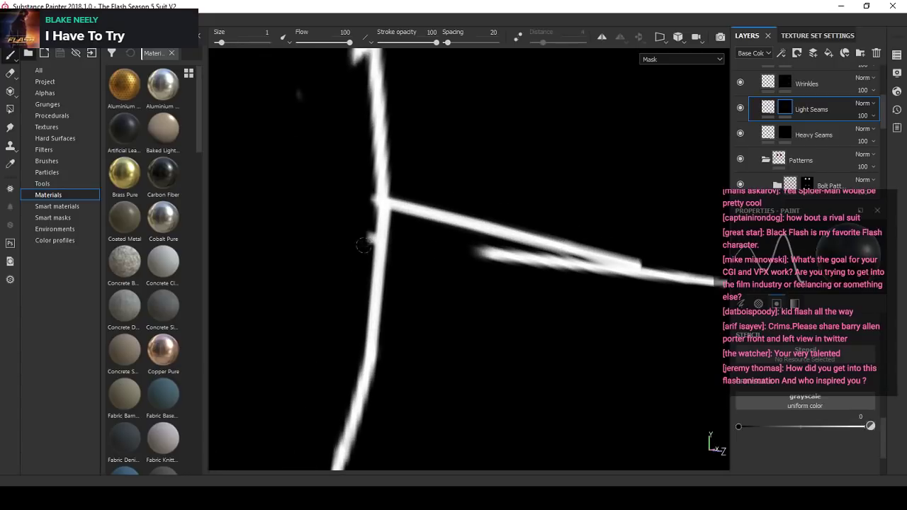
alt+middle_drag(367, 177, 396, 255)
drag(378, 134, 388, 139)
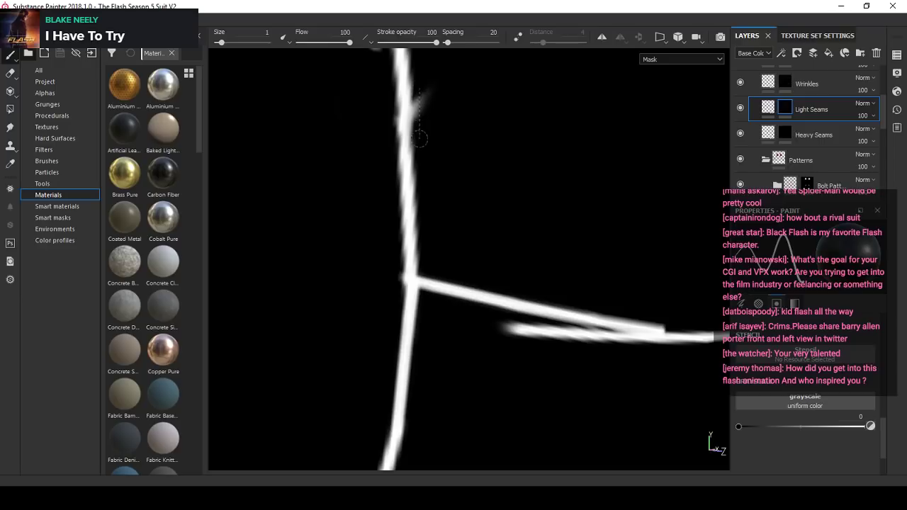
alt+drag(423, 148, 399, 267)
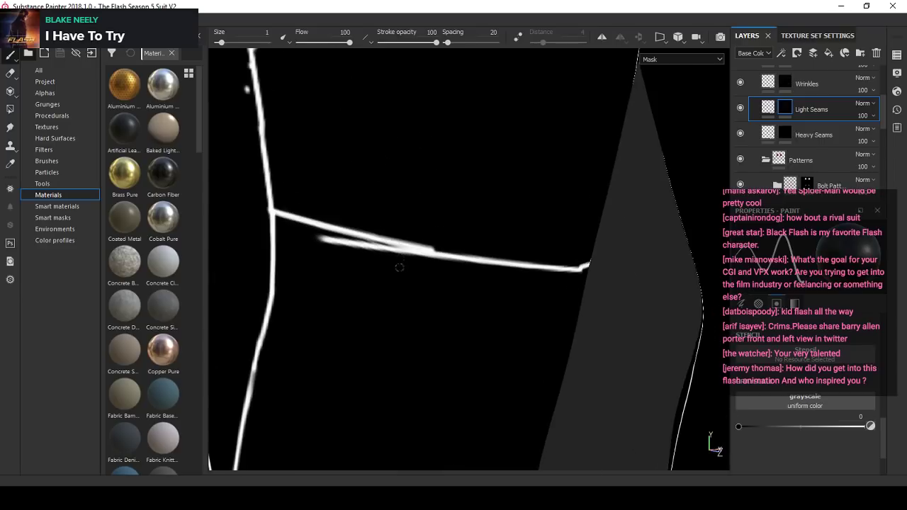
- Enlarge the brush to 3.23 and erase the doubled, overlapping strokes in the horizontal cross seam
alt+right_drag(399, 267, 376, 265)
alt+drag(377, 265, 340, 264)
ctrl+right_drag(340, 264, 357, 257)
drag(342, 251, 394, 261)
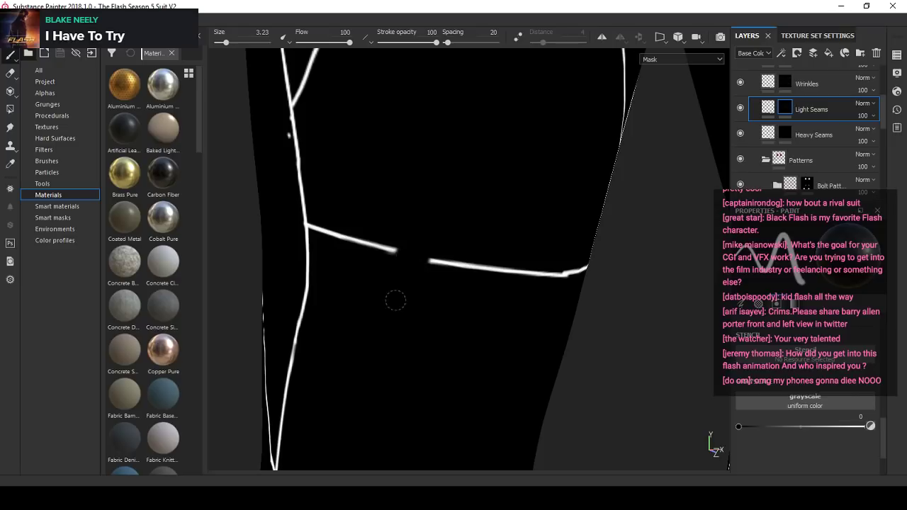
- Set the paint value and brush size to 1 and bridge the cross seam's gap near the outer seam with a straight stroke
alt+drag(395, 300, 495, 284)
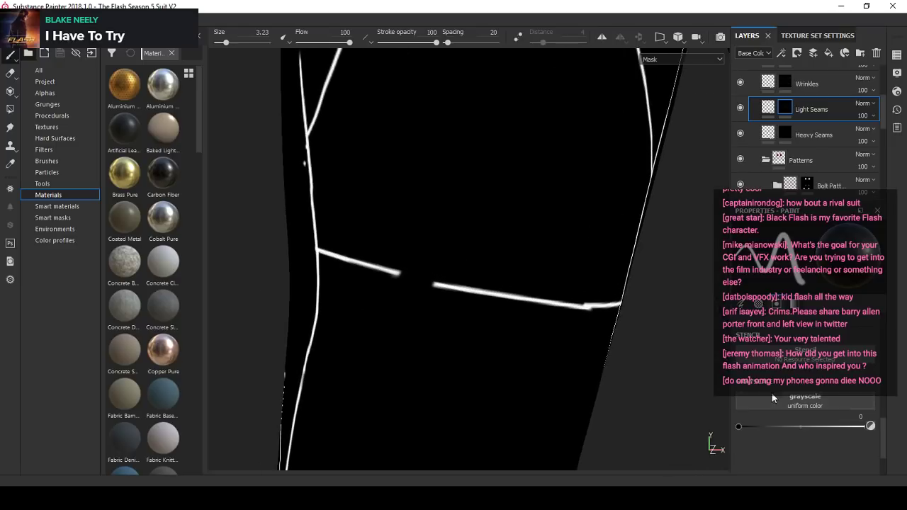
click(873, 427)
click(262, 32)
text(1)
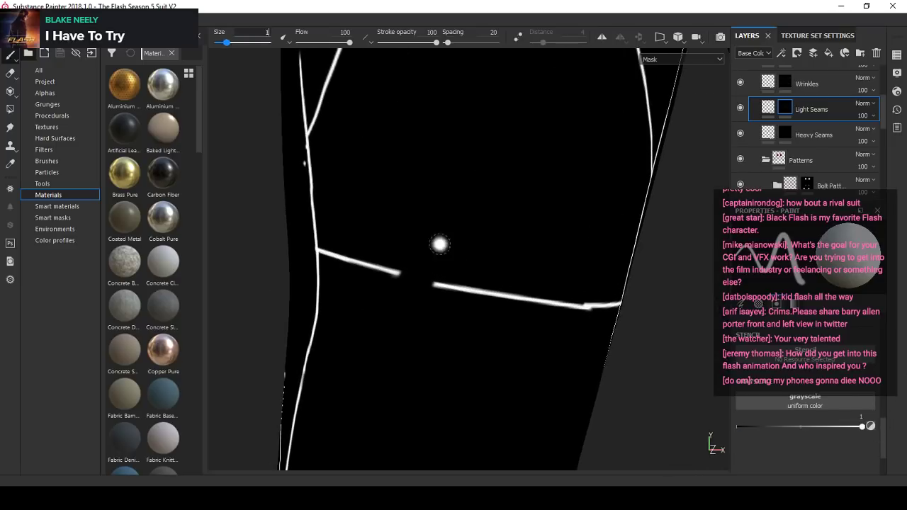
alt+right_drag(440, 245, 351, 257)
click(339, 254)
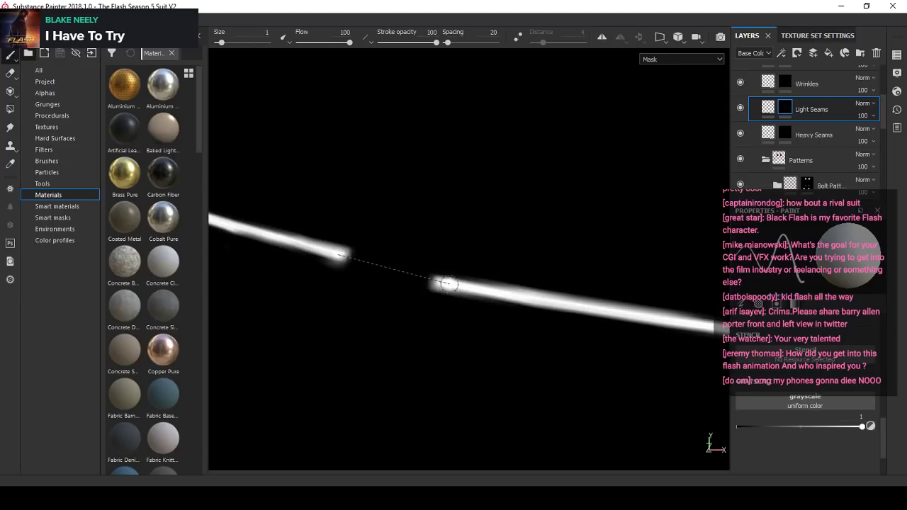
shift+click(445, 285)
alt+right_drag(429, 292, 401, 260)
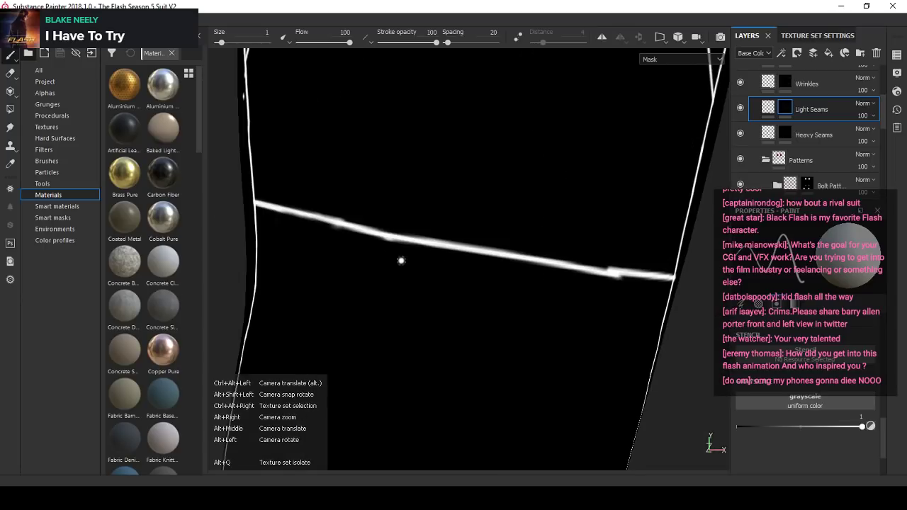
- Set the paint value to 0, enlarge the brush to 3.7, and erase the cross seam's misaligned join near the inner seam
alt+drag(666, 261, 623, 263)
scroll(623, 262, up, 1)
click(870, 426)
alt+middle_drag(589, 299, 493, 285)
ctrl+right_drag(464, 245, 476, 245)
mouse_move(476, 244)
mouse_down()
mouse_move(482, 259)
mouse_move(432, 263)
mouse_up()
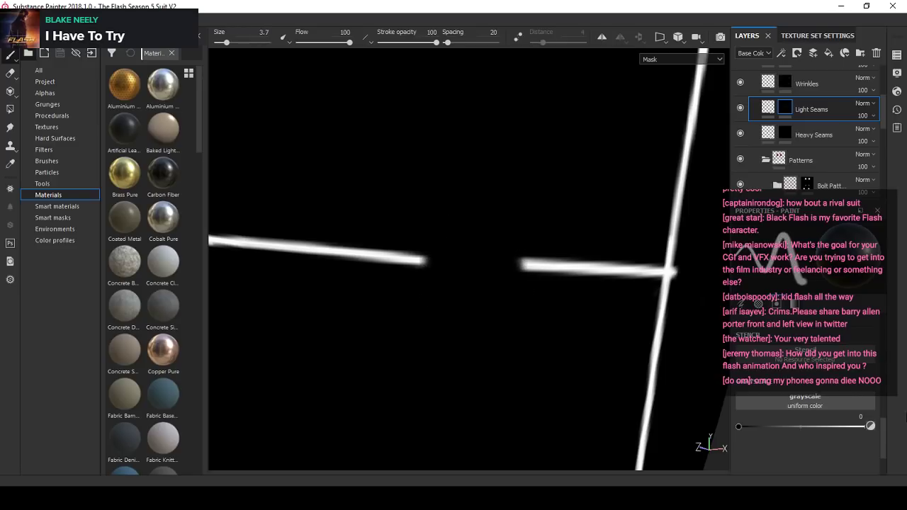
- Set the paint value and brush size to 1 and bridge the cross seam's gap near the inner seam with a straight stroke
click(872, 426)
click(265, 32)
text(1)
key(Return)
scroll(498, 266, up, 2)
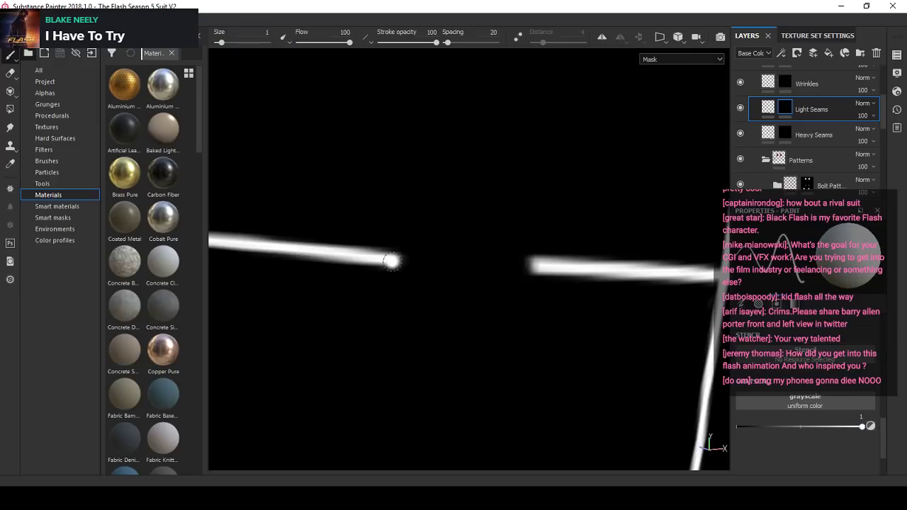
click(390, 260)
shift+click(543, 266)
scroll(542, 266, down, 3)
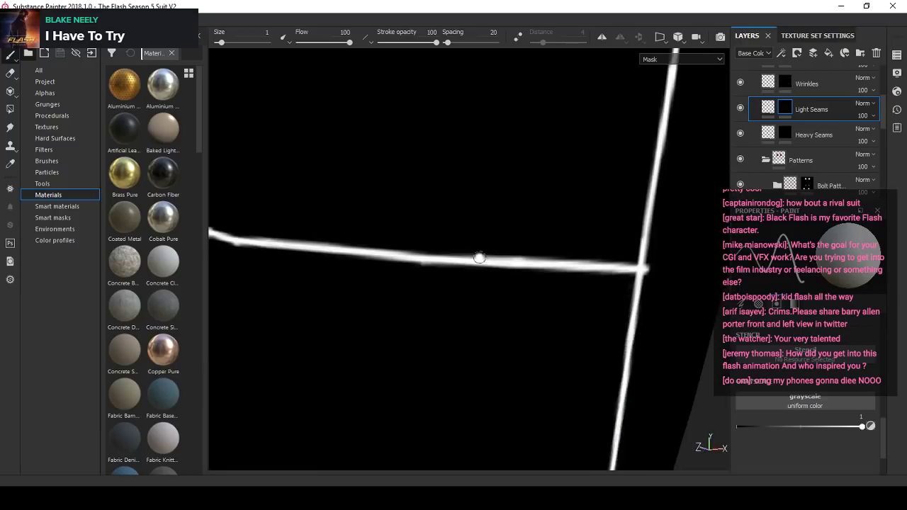
- Set the paint value to 0, enlarge the brush to 2.02, and erase the remaining uneven joins along the horizontal cross seam
scroll(480, 257, up, 3)
click(870, 426)
drag(450, 226, 467, 251)
scroll(467, 250, down, 3)
alt+drag(312, 244, 348, 242)
scroll(342, 241, up, 2)
scroll(343, 241, up, 1)
key(bracketright)
drag(348, 205, 282, 200)
scroll(338, 194, down, 2)
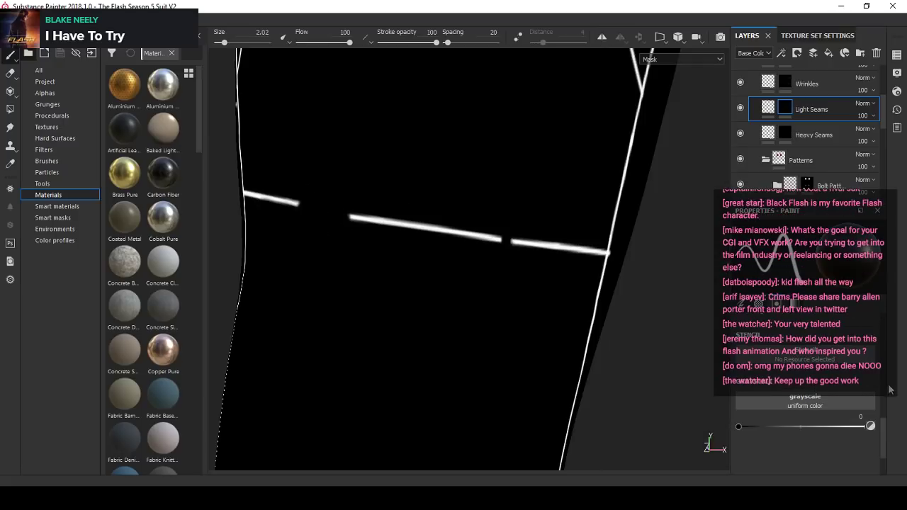
- Set the paint value and brush size to 1 and bridge the cross seam's wider gap with a straight stroke
click(871, 426)
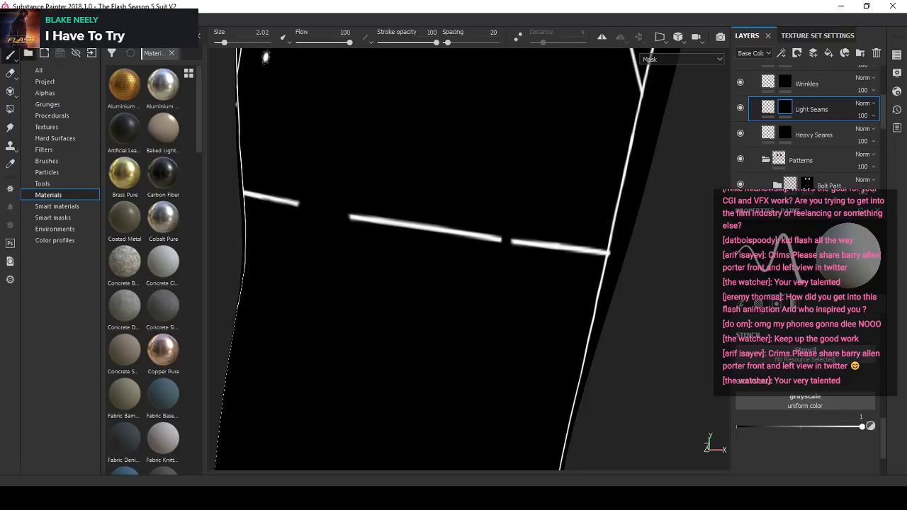
click(262, 33)
text(1)
key(Return)
scroll(304, 201, up, 3)
scroll(304, 202, up, 2)
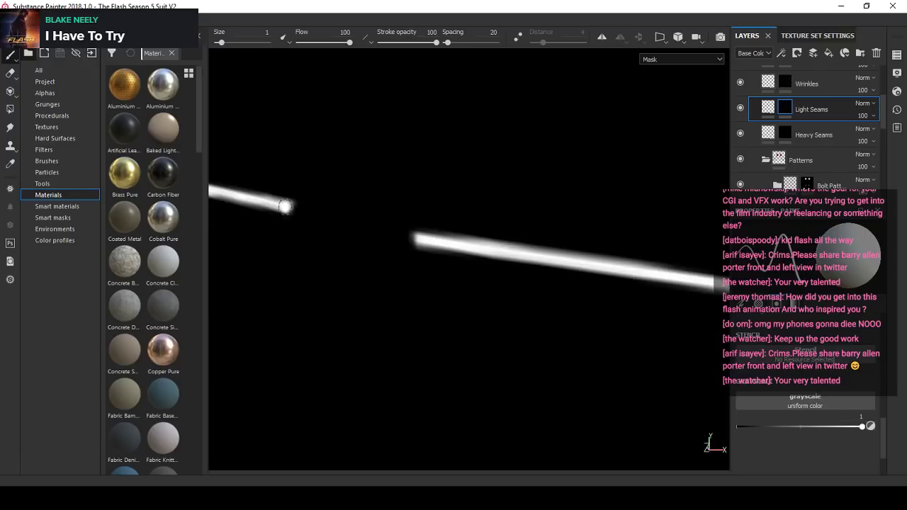
click(285, 206)
shift+click(423, 239)
scroll(317, 241, down, 3)
alt+drag(318, 241, 303, 243)
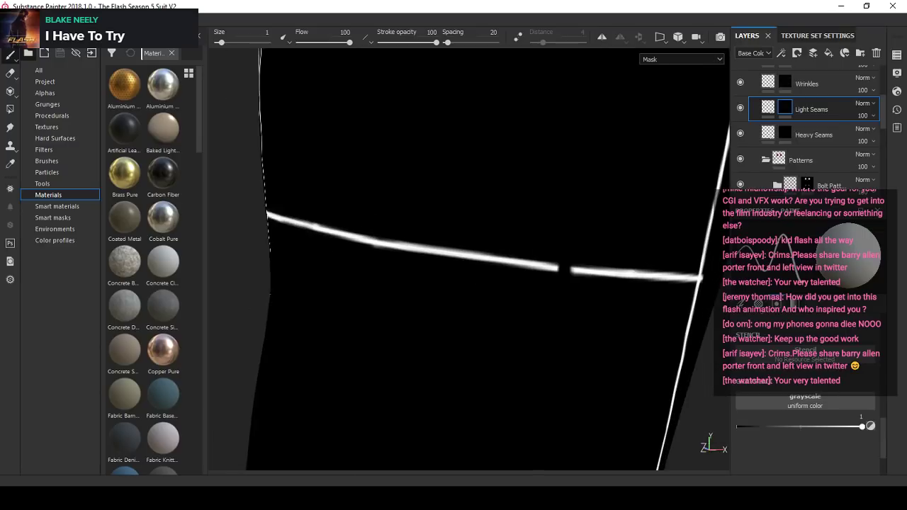
- Try to bridge the cross seam's remaining narrow gap with a straight stroke
alt+middle_drag(553, 267, 426, 255)
scroll(455, 253, up, 4)
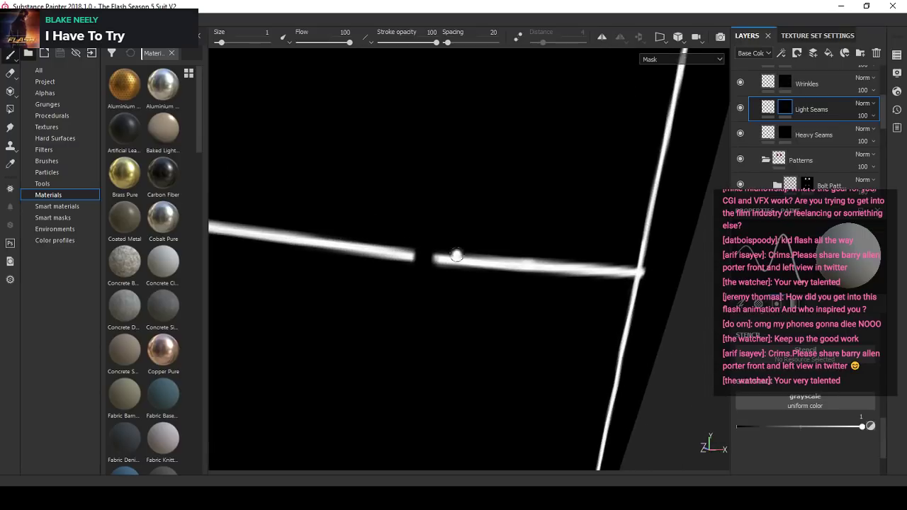
click(398, 260)
shift+click(475, 262)
scroll(467, 264, down, 4)
scroll(437, 266, up, 4)
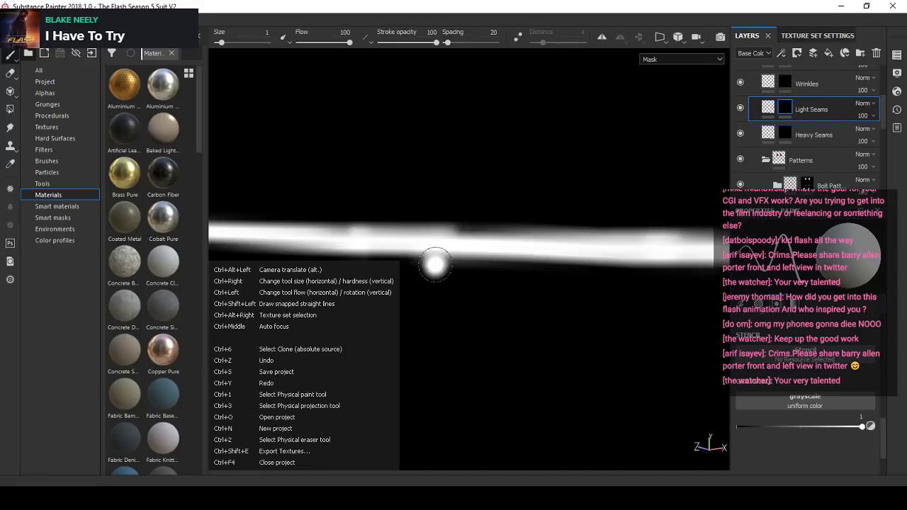
key(ctrl+z)
- Even out the first stretch of the cross seam with connected straight strokes, starting at its junction with the vertical seam
scroll(476, 286, down, 4)
alt+middle_drag(329, 250, 417, 259)
alt+drag(263, 245, 328, 240)
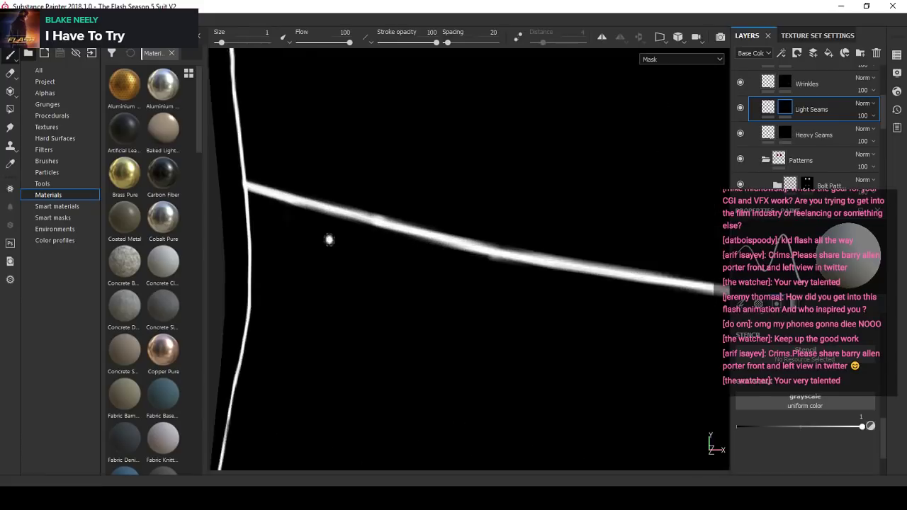
scroll(329, 239, up, 5)
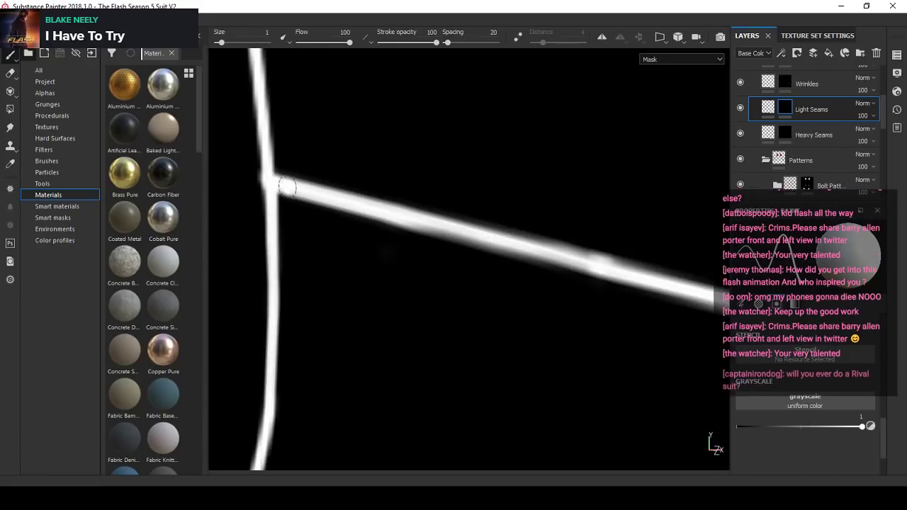
drag(285, 186, 518, 247)
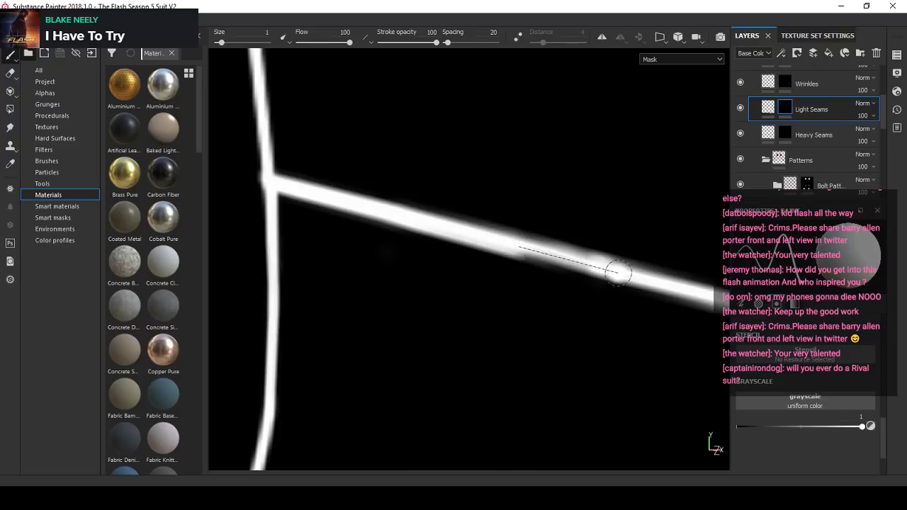
shift+click(618, 271)
alt+middle_drag(637, 273, 364, 219)
shift+click(278, 204)
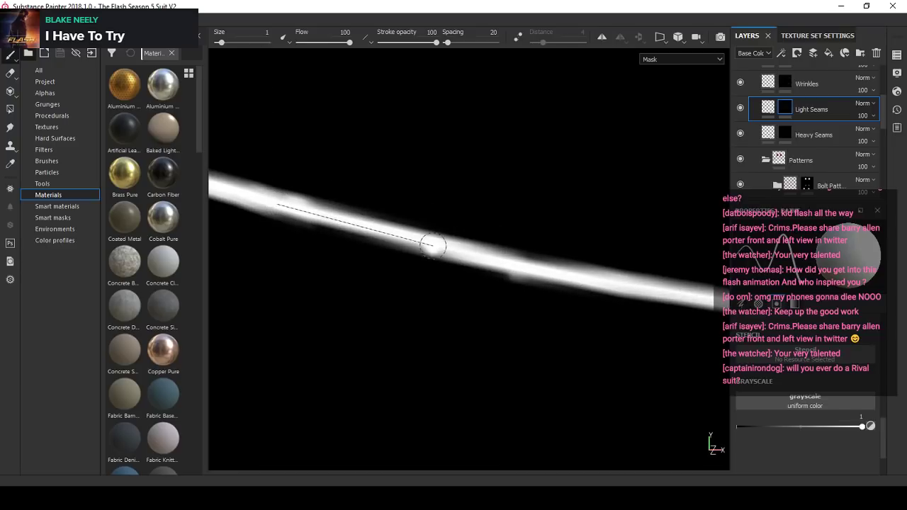
shift+click(447, 249)
shift+click(577, 276)
- Continue evening out the middle stretch of the cross seam with straight strokes toward the narrow gap
alt+middle_drag(594, 282, 359, 231)
shift+click(528, 255)
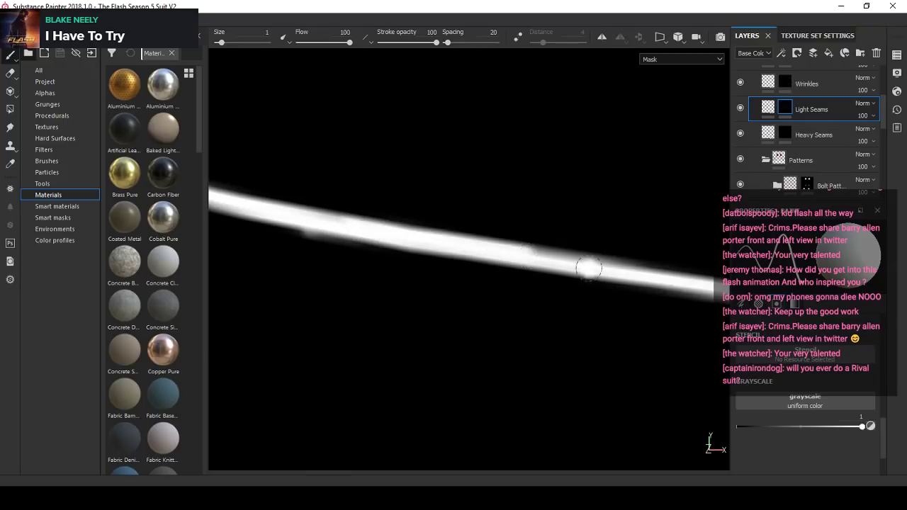
alt+middle_drag(587, 265, 428, 229)
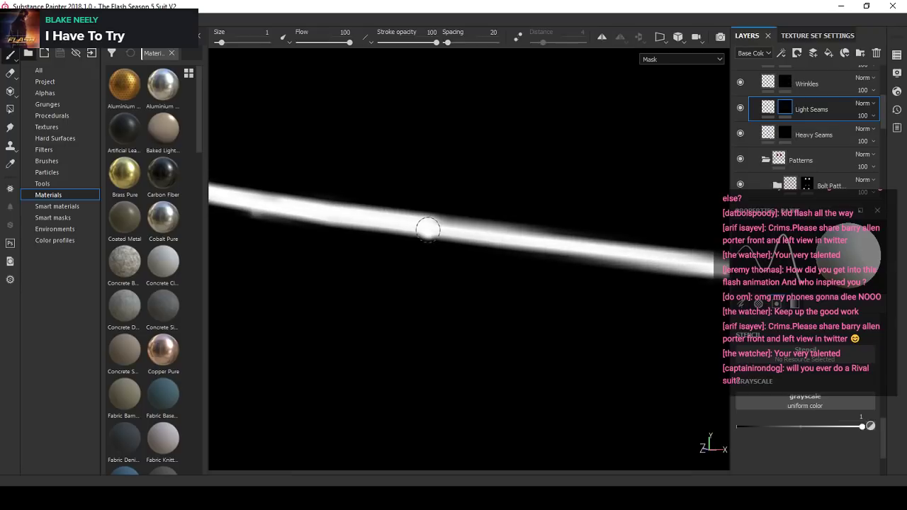
shift+click(580, 245)
shift+click(663, 256)
- Bridge the cross seam's narrow gap with straight strokes that overlap the seam on both sides
alt+middle_drag(663, 256, 439, 241)
click(377, 234)
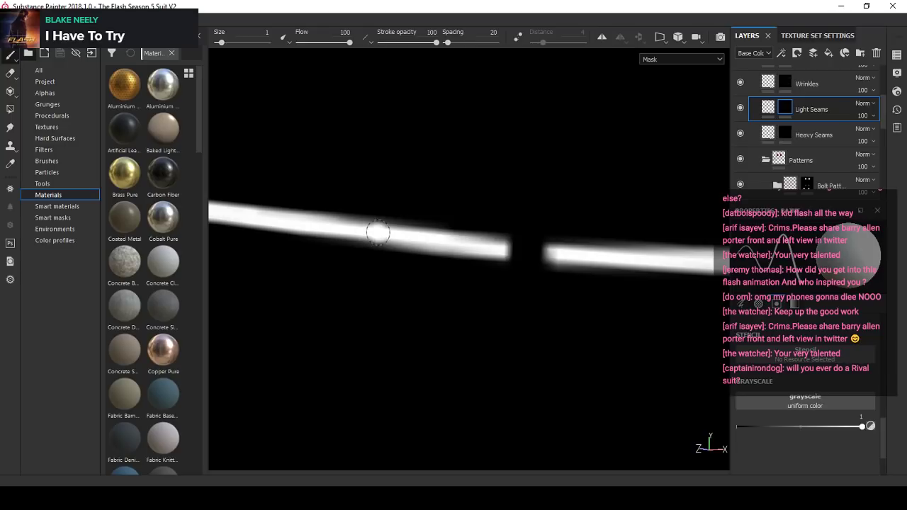
shift+click(565, 253)
shift+click(638, 259)
- Try to retrace the cross seam's final stretch toward the far vertical seam with a straight stroke
alt+middle_drag(644, 259, 403, 234)
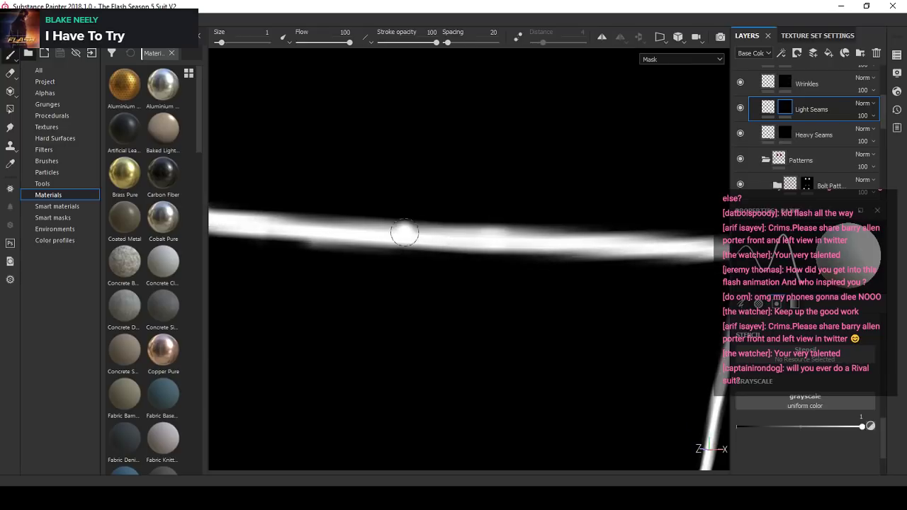
click(385, 235)
shift+click(600, 241)
alt+middle_drag(581, 241, 389, 229)
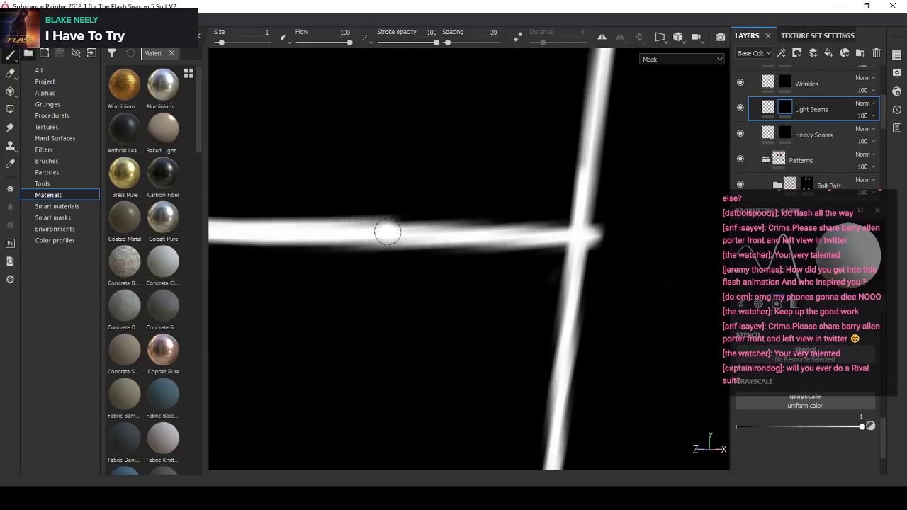
key(ctrl+z)
- Retrace the cross seam's final stretch with straight strokes up to its junction with the far vertical seam
alt+middle_drag(277, 239, 406, 231)
click(237, 221)
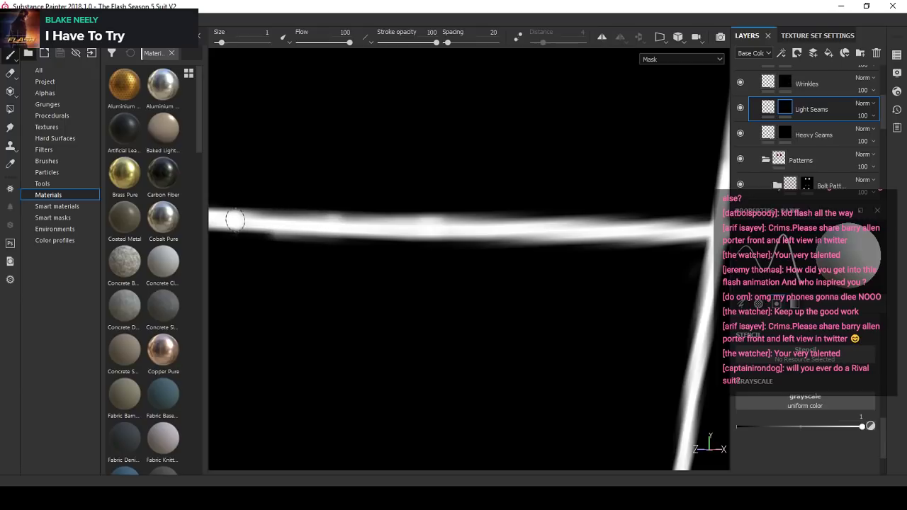
shift+click(507, 229)
shift+click(702, 229)
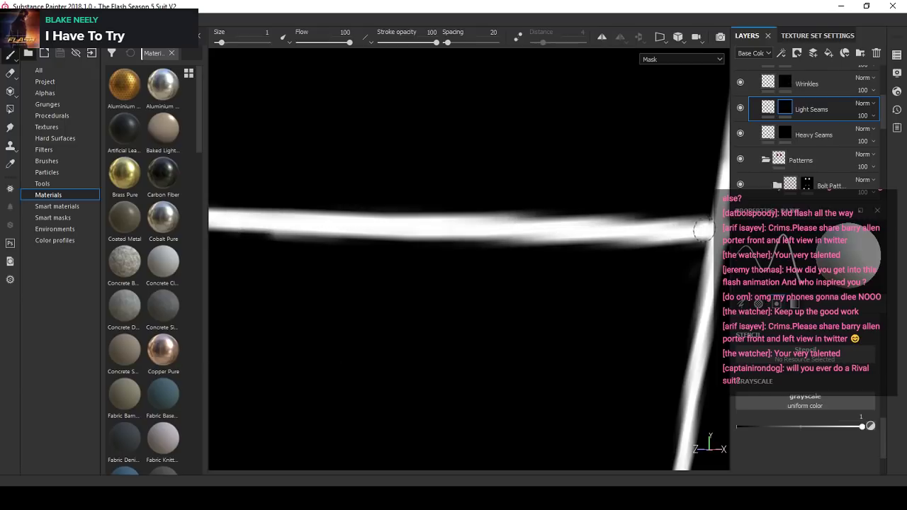
- Set the paint value to 0 and erase the cross seam's overshoot beyond the far vertical seam
mouse_move(702, 229)
alt+right_down()
mouse_move(486, 248)
mouse_move(471, 273)
alt+right_up()
alt+drag(471, 273, 489, 250)
alt+right_drag(489, 250, 863, 416)
click(868, 427)
click(872, 426)
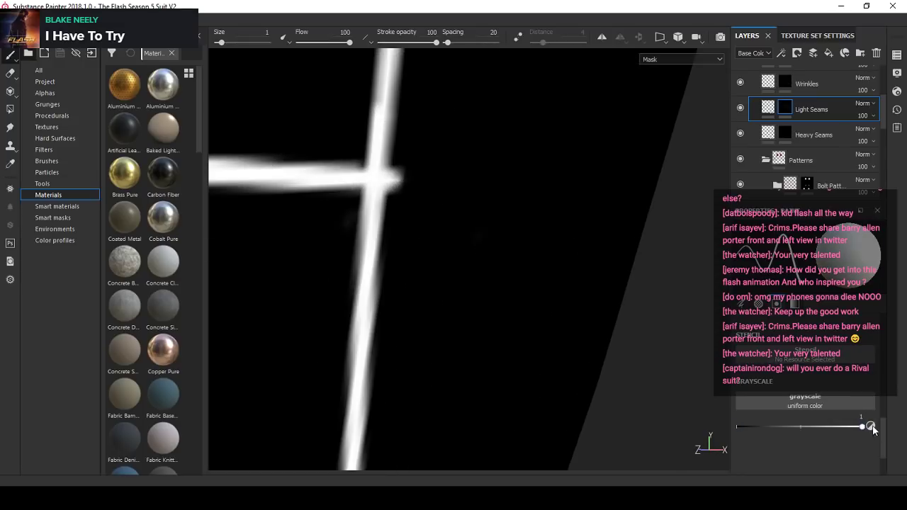
click(872, 425)
drag(413, 172, 399, 167)
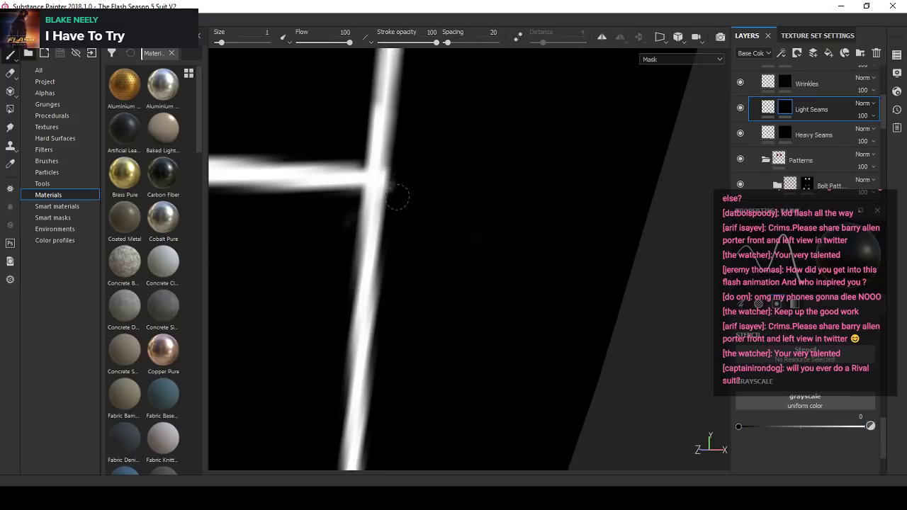
alt+drag(455, 210, 502, 254)
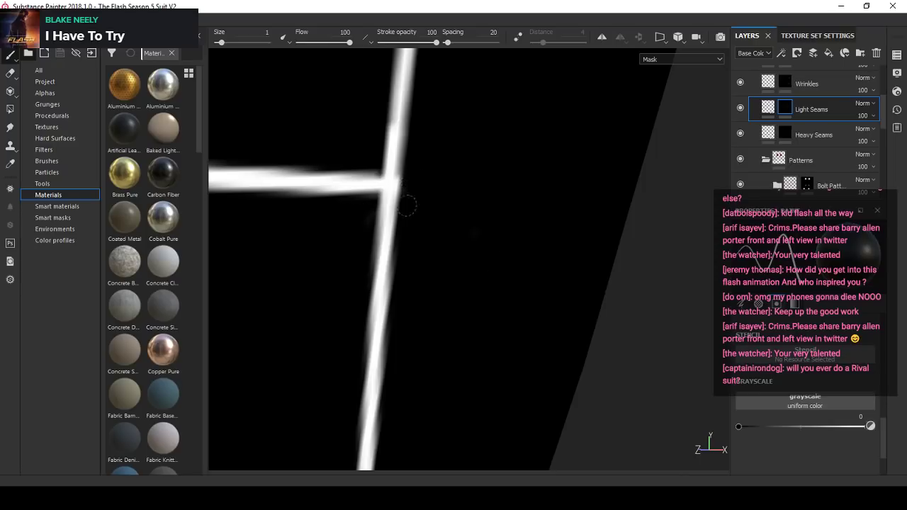
alt+right_drag(407, 205, 494, 251)
- Enlarge the brush to 2.26 and trim the seam ends at the gap in the long diagonal seam on the leg's side
alt+drag(494, 251, 383, 197)
alt+right_drag(382, 196, 484, 211)
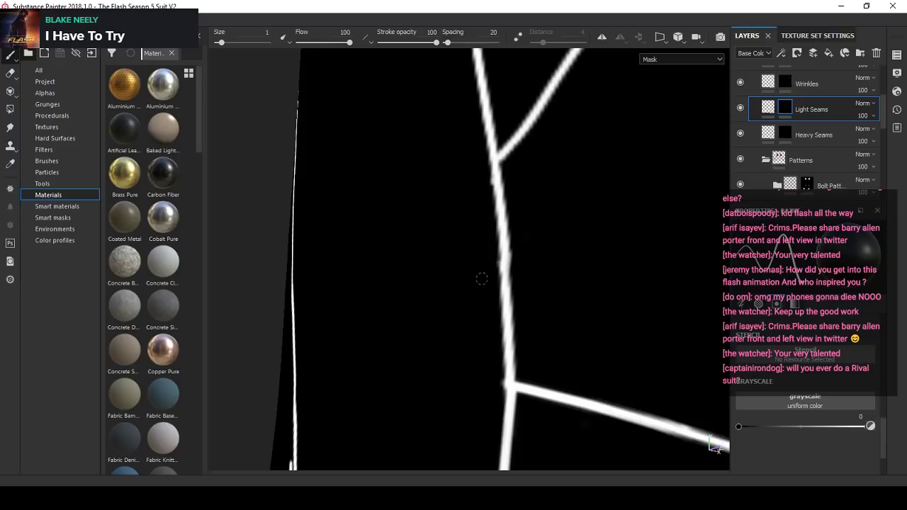
scroll(451, 175, down, 5)
scroll(371, 279, up, 8)
mouse_move(451, 257)
alt+mouse_down()
mouse_move(372, 278)
mouse_move(394, 283)
mouse_move(382, 209)
mouse_move(384, 271)
alt+mouse_up()
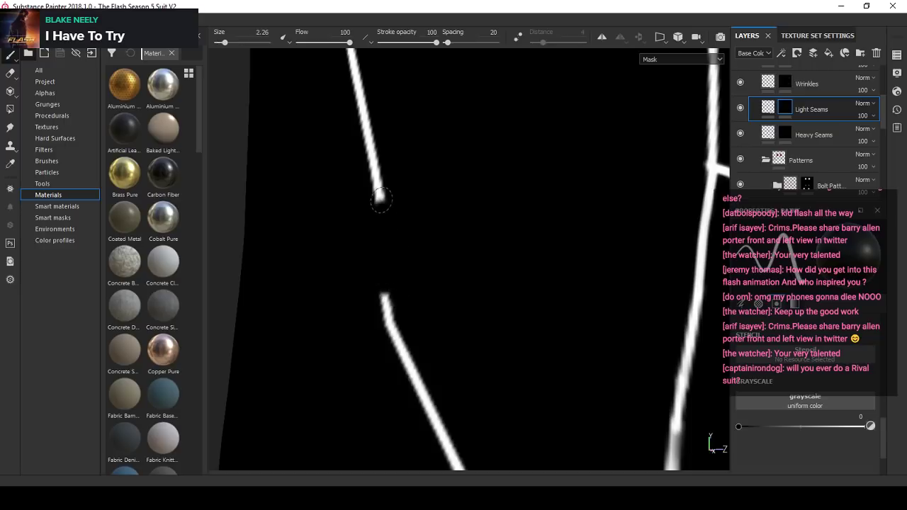
drag(380, 198, 373, 226)
- Try to bridge the diagonal seam's gap with a straight stroke, using paint value 1 and brush size 1
click(870, 425)
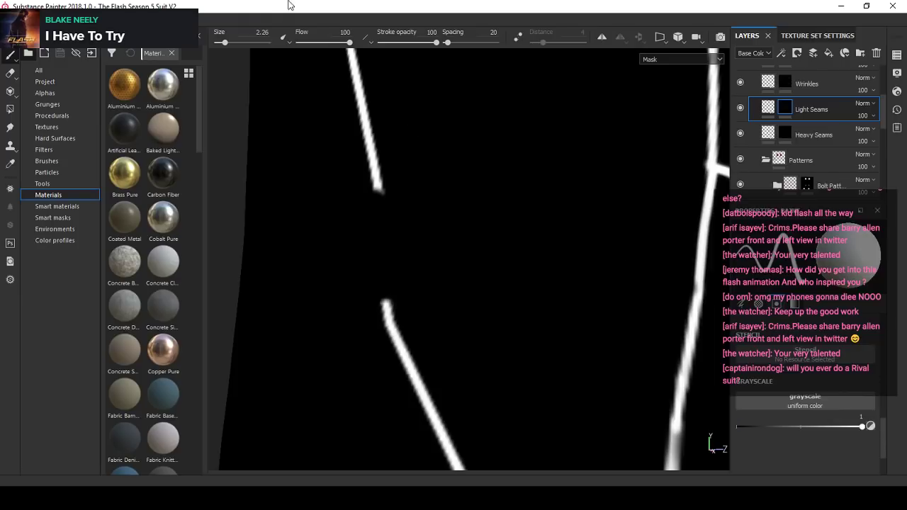
drag(224, 43, 221, 43)
scroll(400, 192, up, 2)
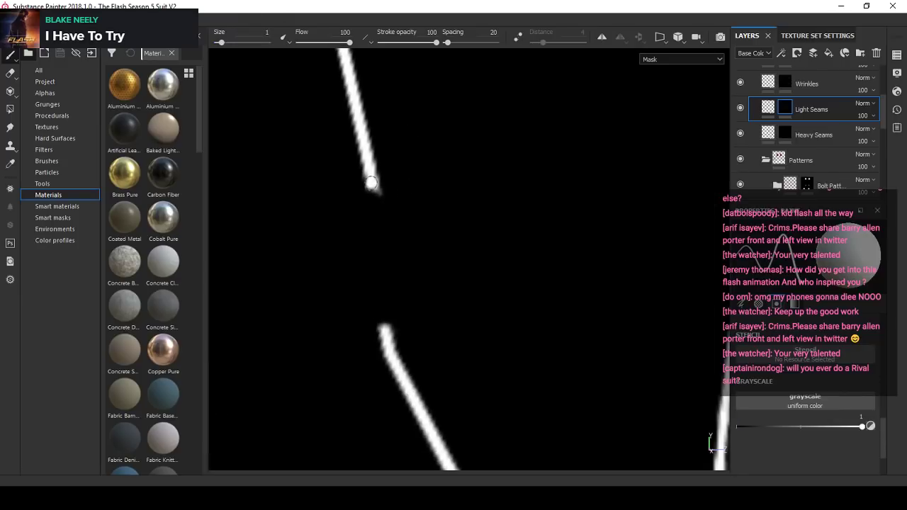
shift+click(386, 333)
mouse_move(367, 289)
alt+right_down()
mouse_move(373, 256)
mouse_move(403, 259)
alt+right_up()
key(ctrl+z)
- Set the paint value to 0, enlarge the brush to 3.82, and erase the hooked tip and rough ends at the diagonal seam's gap
click(870, 426)
alt+right_drag(580, 340, 477, 331)
scroll(477, 331, up, 2)
alt+middle_drag(477, 332, 440, 305)
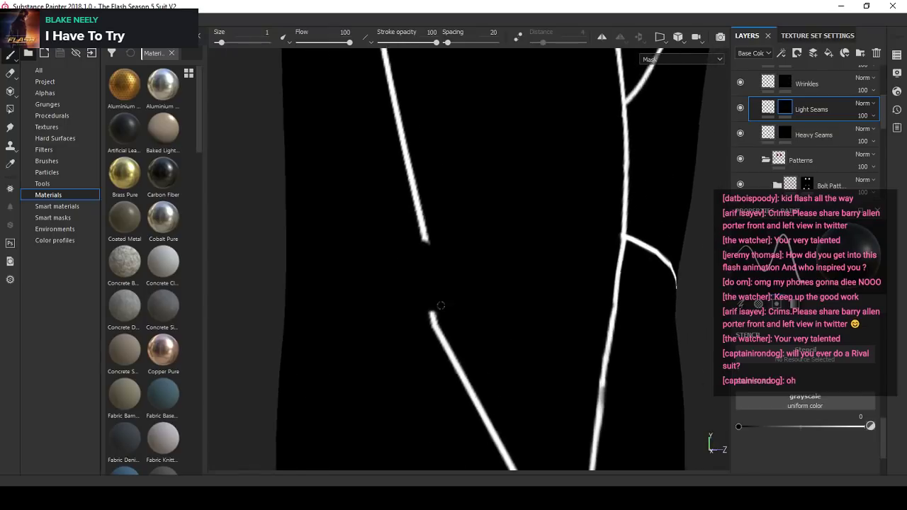
scroll(439, 306, up, 2)
ctrl+right_drag(425, 274, 432, 277)
drag(430, 305, 419, 334)
scroll(450, 246, down, 4)
click(452, 235)
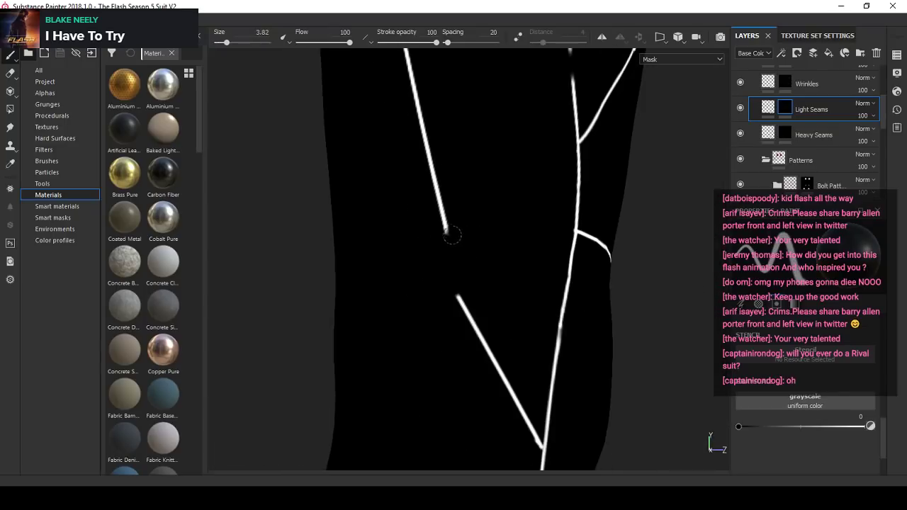
scroll(437, 257, up, 3)
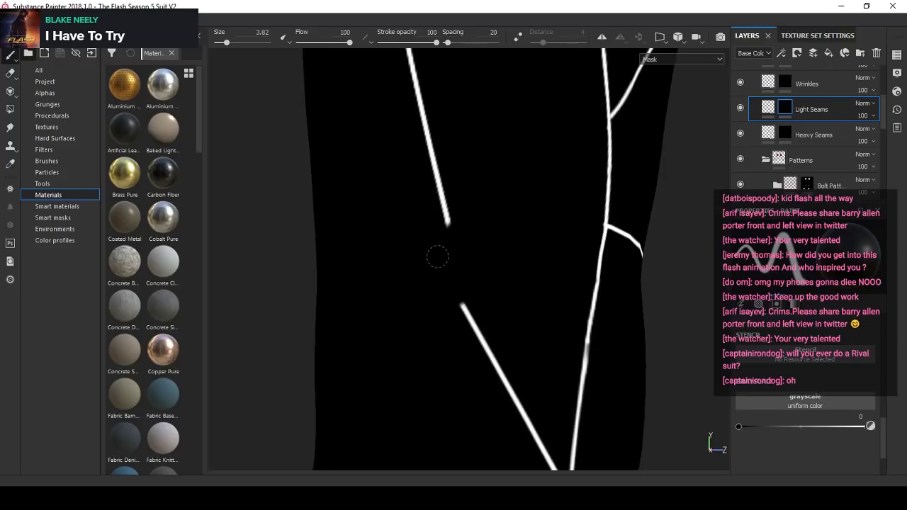
- Set the paint value and brush size to 1 and join the diagonal seam's upper segment to its lower segment with a straight stroke
click(870, 427)
click(262, 33)
text(1)
key(Return)
scroll(565, 346, up, 2)
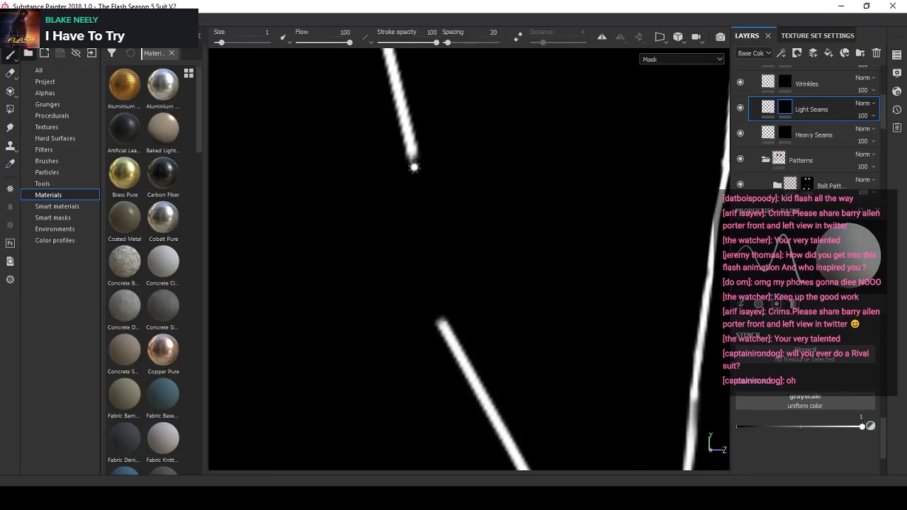
scroll(411, 156, up, 2)
key(shift)
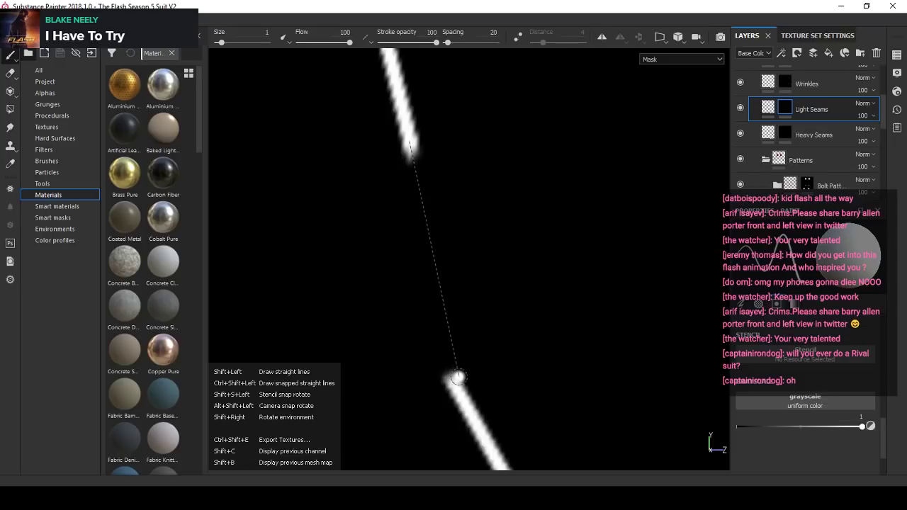
shift+click(498, 453)
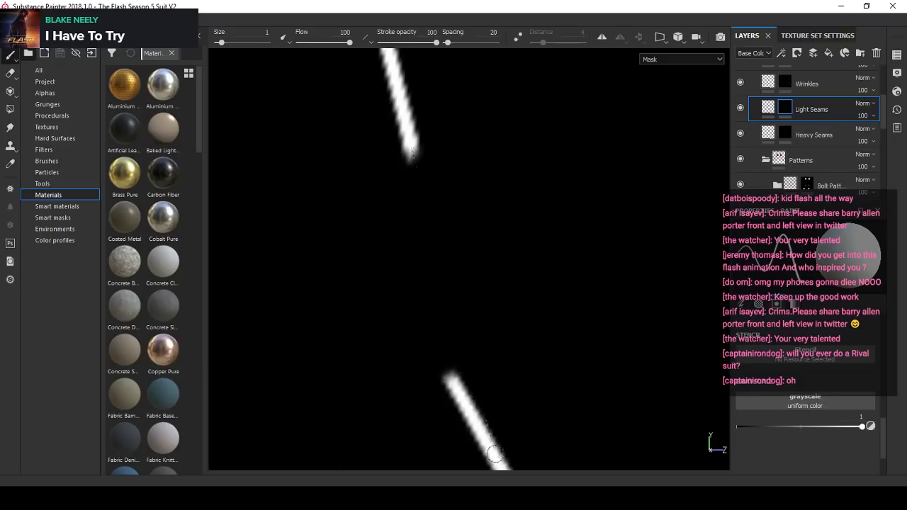
scroll(450, 268, down, 4)
alt+middle_drag(530, 323, 497, 272)
scroll(497, 273, up, 3)
- Set the paint value to 0 and erase the leftover stub beside the diagonal seam's new join
click(871, 426)
scroll(341, 206, up, 4)
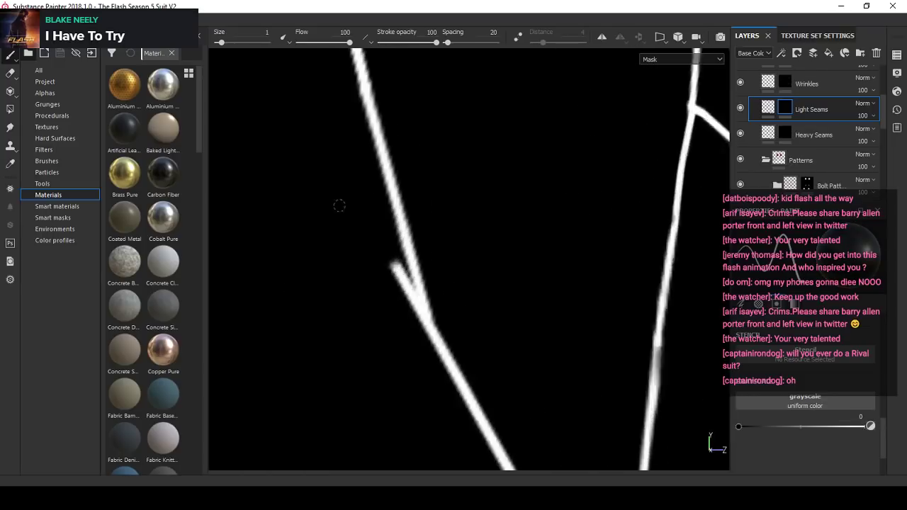
mouse_move(402, 263)
mouse_down()
mouse_move(398, 280)
mouse_move(418, 303)
mouse_move(423, 333)
mouse_move(479, 297)
mouse_move(427, 340)
mouse_move(400, 283)
mouse_up()
scroll(407, 314, down, 8)
- Enlarge the brush to 5.39 and erase the lower part of the short loose seam running down from the hip apex
scroll(480, 298, down, 3)
scroll(400, 262, up, 5)
alt+middle_drag(401, 240, 439, 312)
scroll(427, 213, up, 3)
alt+middle_drag(427, 203, 448, 312)
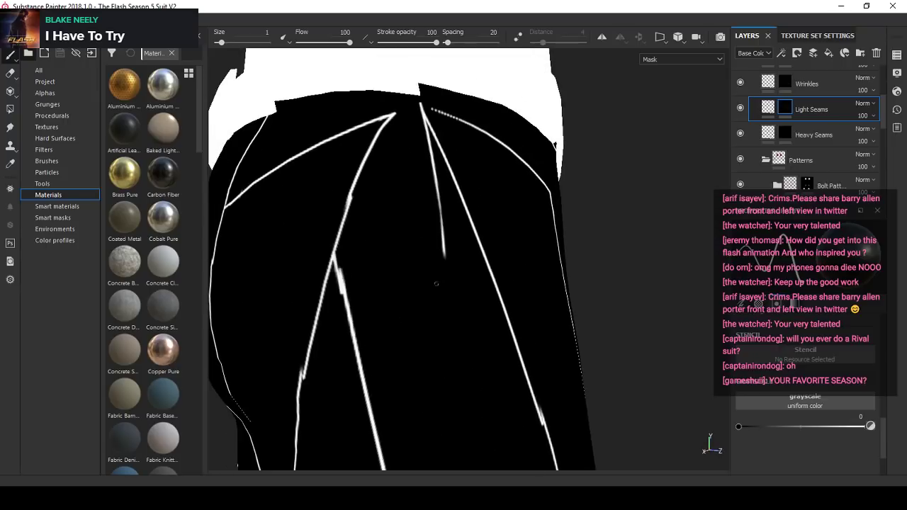
scroll(437, 280, up, 3)
mouse_move(434, 180)
alt+middle_down()
mouse_move(443, 219)
mouse_move(442, 304)
alt+middle_up()
scroll(442, 304, down, 8)
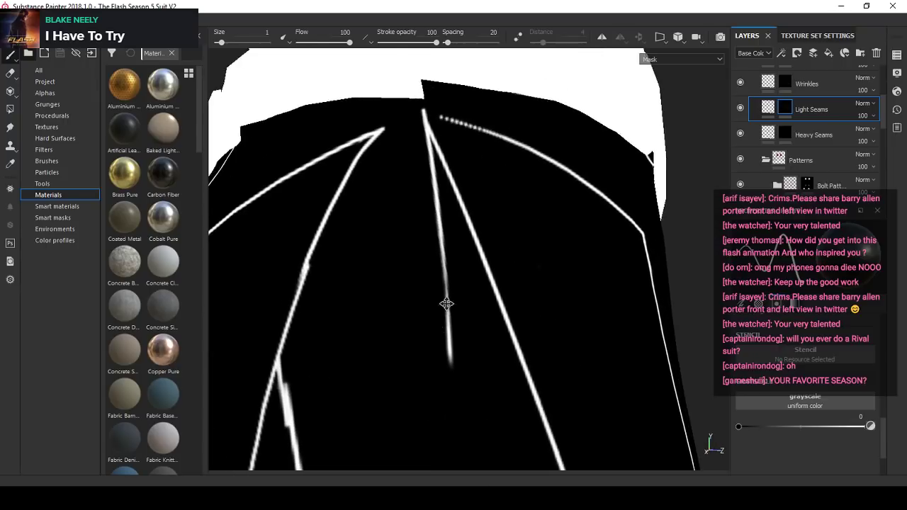
scroll(427, 312, up, 3)
alt+drag(428, 311, 447, 294)
scroll(431, 263, up, 5)
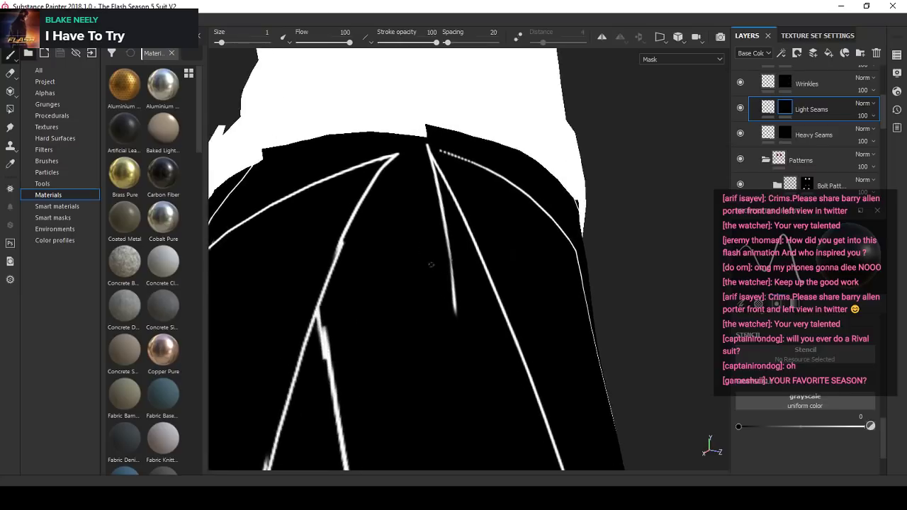
alt+drag(431, 263, 439, 273)
ctrl+right_drag(450, 331, 464, 331)
drag(450, 331, 440, 234)
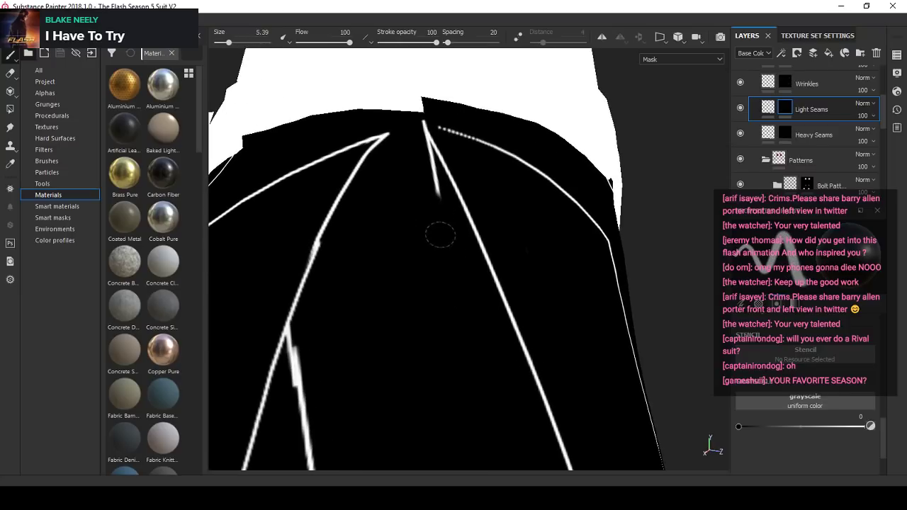
- Reduce the brush size to 2.82 and erase the rest of the short loose seam running down from the hip apex
scroll(427, 186, up, 3)
alt+middle_drag(423, 161, 415, 269)
scroll(404, 284, up, 3)
drag(406, 293, 428, 342)
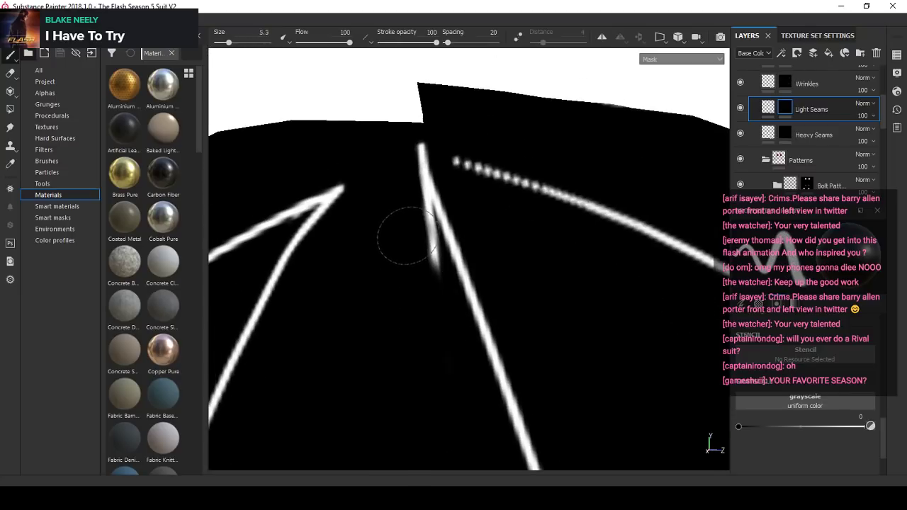
ctrl+right_drag(406, 235, 398, 235)
mouse_move(431, 262)
mouse_down()
mouse_move(415, 203)
mouse_move(423, 211)
mouse_up()
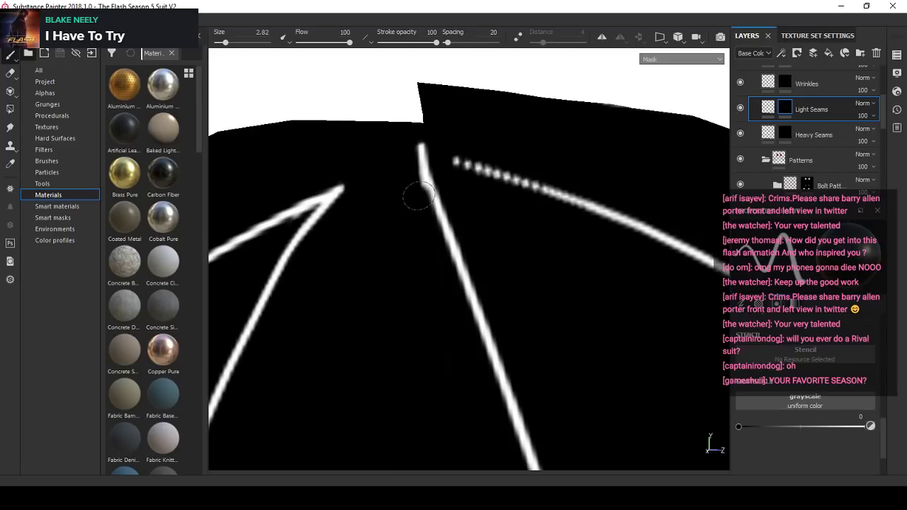
ctrl+right_drag(418, 196, 418, 211)
scroll(422, 218, down, 10)
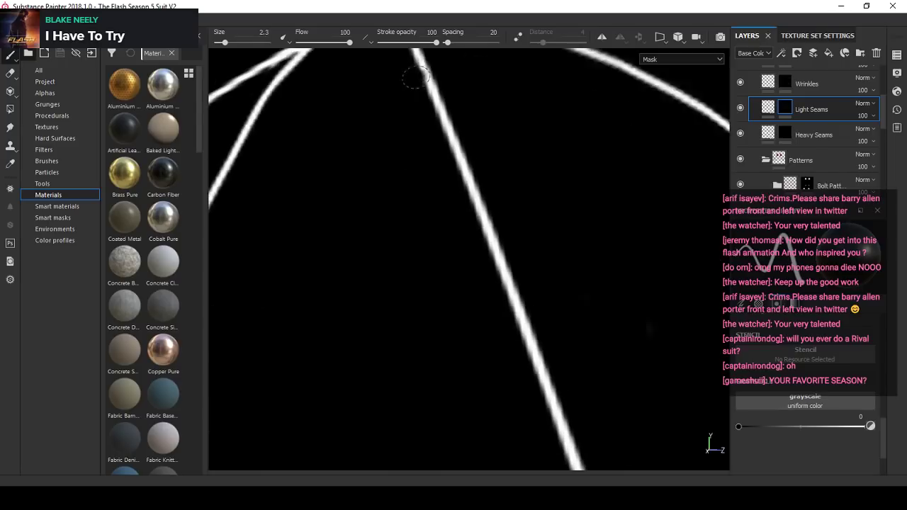
- Enlarge the brush to 5.19 and erase the matching short loose seam running down from the apex on the opposite hip
alt+drag(349, 193, 270, 241)
alt+right_drag(396, 263, 506, 135)
alt+middle_drag(505, 135, 439, 171)
alt+drag(439, 172, 441, 180)
alt+right_drag(441, 180, 425, 182)
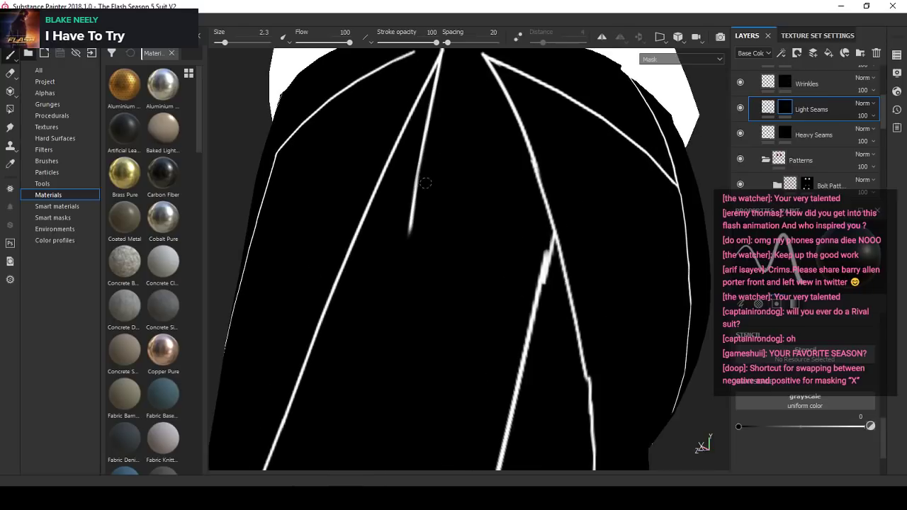
alt+middle_drag(423, 179, 409, 233)
alt+drag(409, 233, 392, 238)
ctrl+right_drag(395, 294, 405, 293)
mouse_move(395, 293)
mouse_down()
mouse_move(405, 293)
mouse_move(410, 212)
mouse_up()
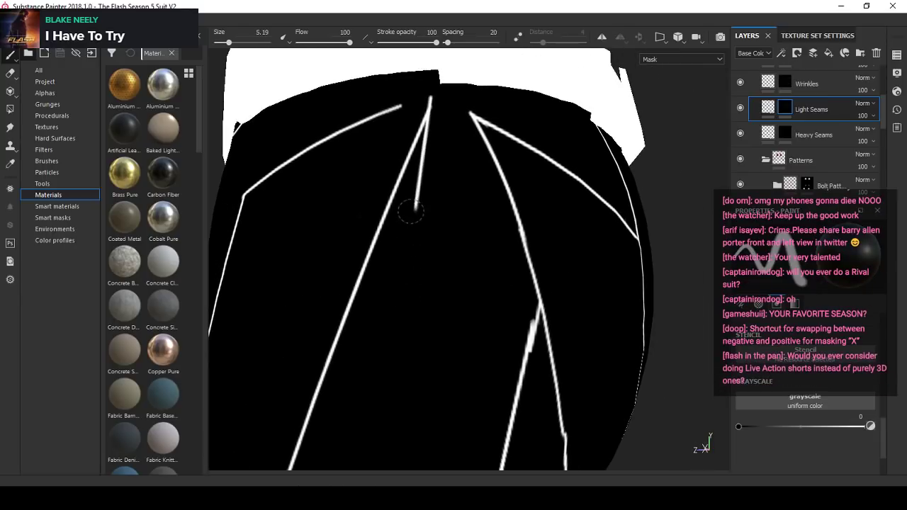
drag(422, 155, 429, 133)
alt+middle_drag(437, 117, 451, 148)
alt+drag(451, 148, 438, 155)
alt+right_drag(447, 152, 429, 187)
- Examine the seams on both legs from the waist and crotch down to the knees and boots
alt+drag(428, 186, 421, 263)
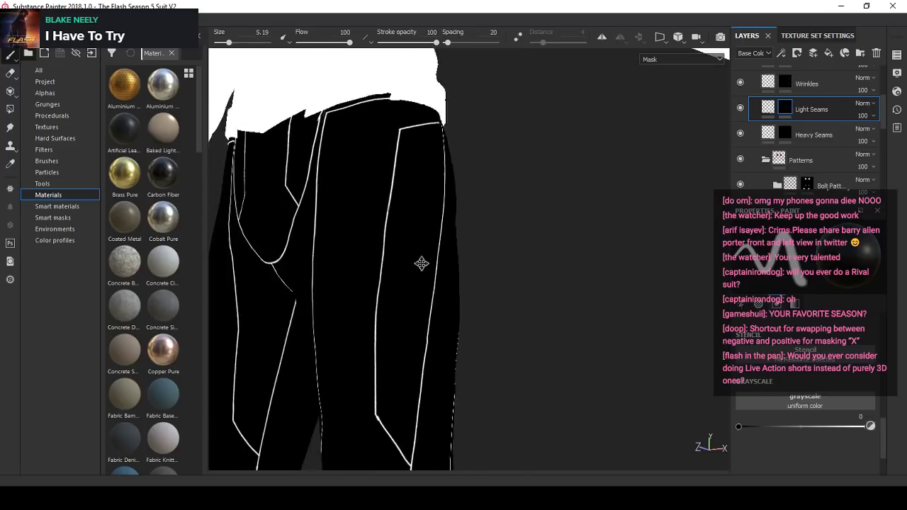
alt+middle_drag(421, 263, 425, 202)
alt+right_drag(354, 238, 359, 206)
alt+drag(358, 206, 413, 183)
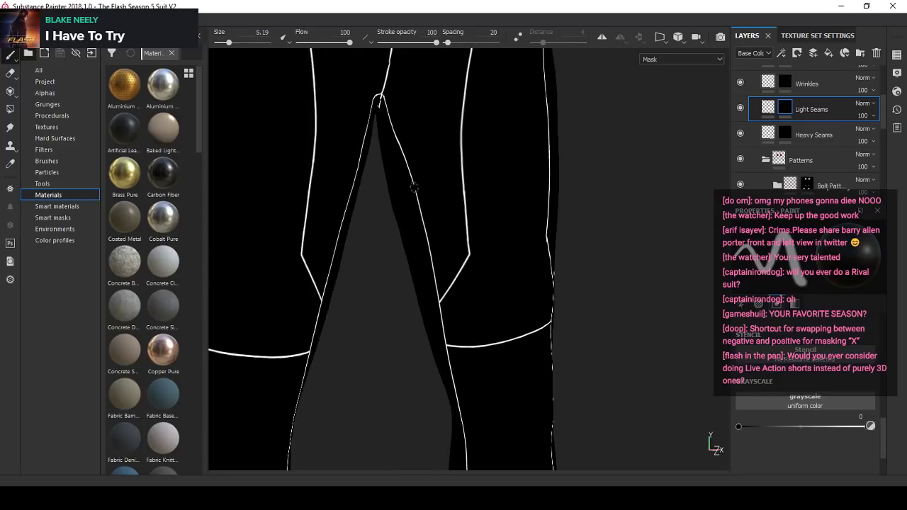
alt+right_drag(413, 183, 489, 302)
alt+middle_drag(489, 302, 457, 245)
alt+drag(457, 245, 431, 216)
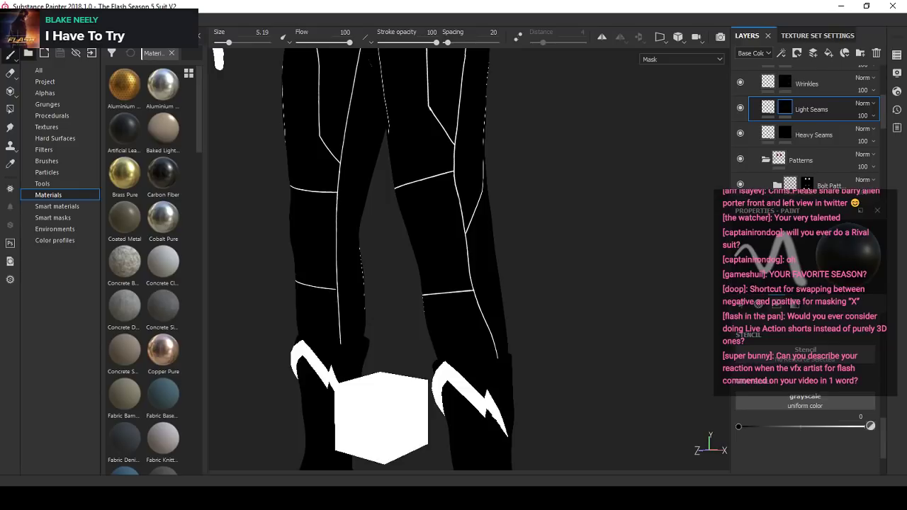
- Switch to Spotify, resume the paused playback, and return to Substance Painter
click(428, 498)
click(454, 461)
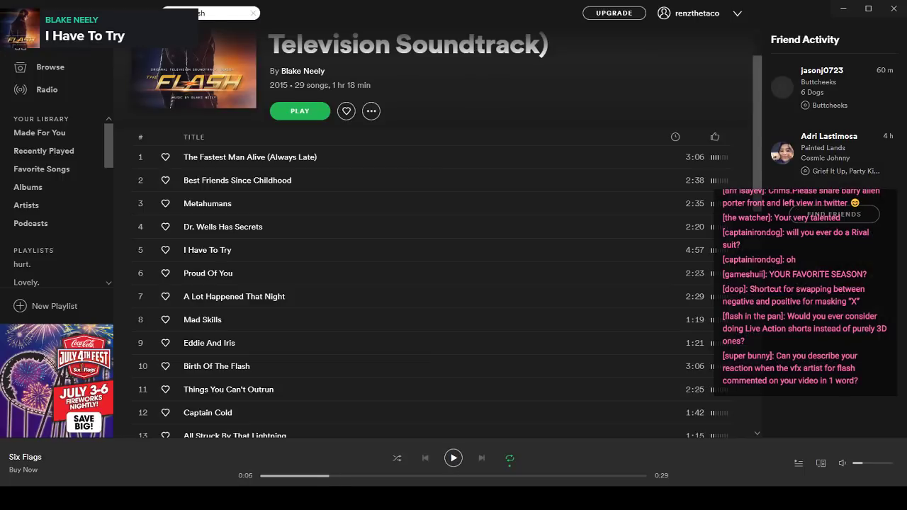
click(453, 498)
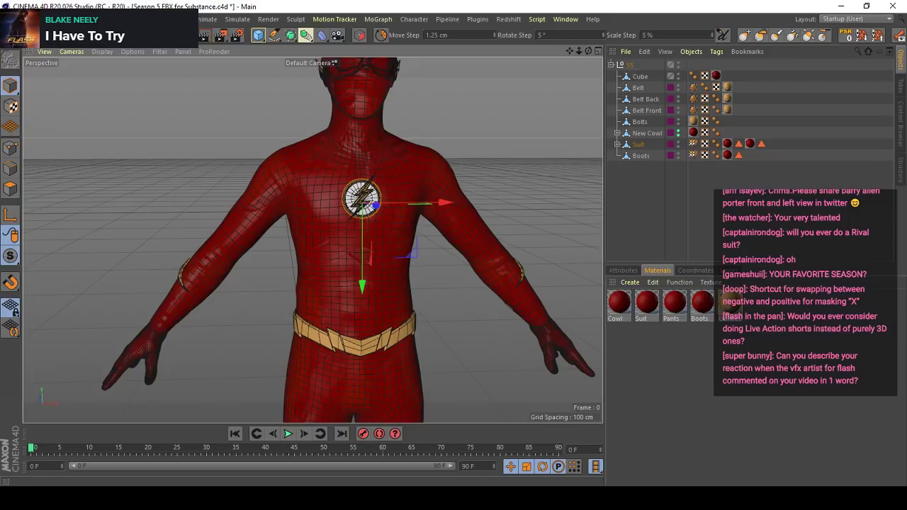
click(454, 498)
alt+right_drag(418, 272, 448, 366)
click(428, 498)
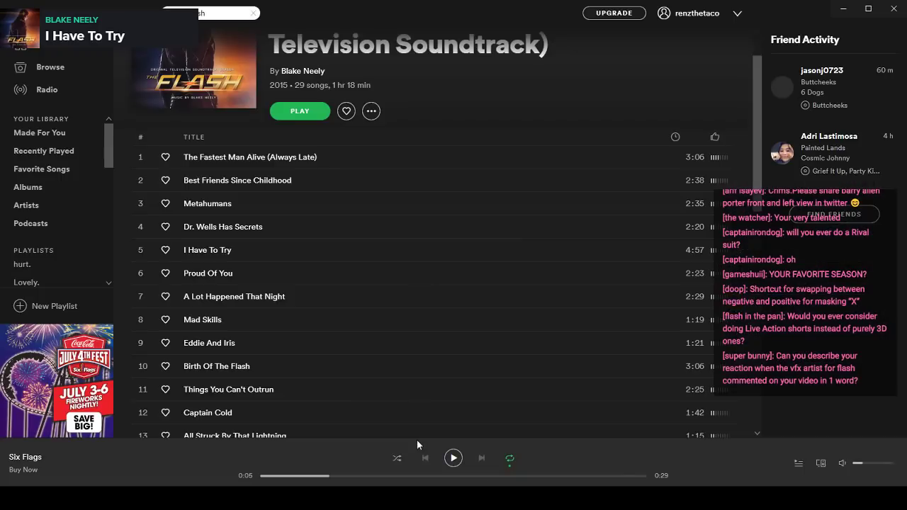
click(451, 462)
click(459, 498)
click(484, 498)
click(454, 459)
click(459, 498)
- Reduce the brush size to 1.59 and erase the smudged edge of the curved front seam just below the waistline
alt+middle_drag(457, 273, 446, 418)
alt+drag(453, 233, 461, 206)
alt+middle_drag(460, 205, 466, 317)
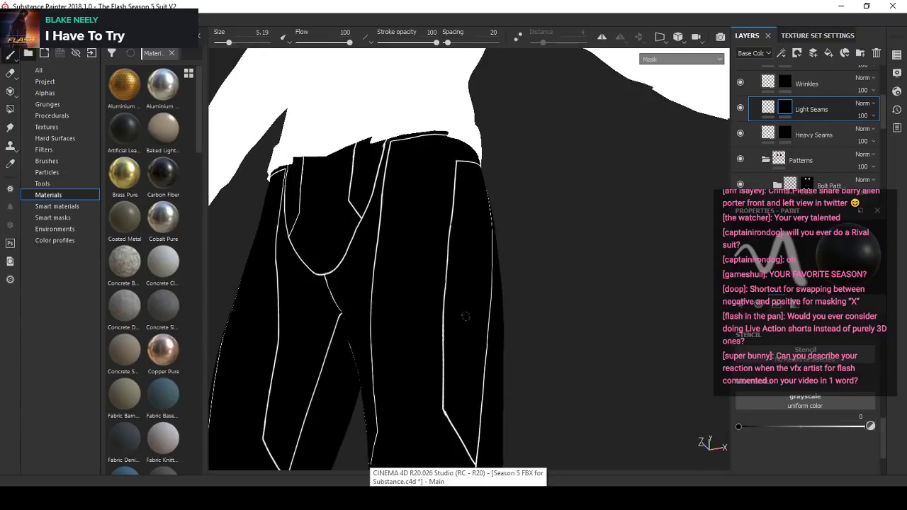
alt+drag(465, 317, 435, 239)
alt+middle_drag(304, 180, 346, 276)
alt+drag(394, 256, 497, 207)
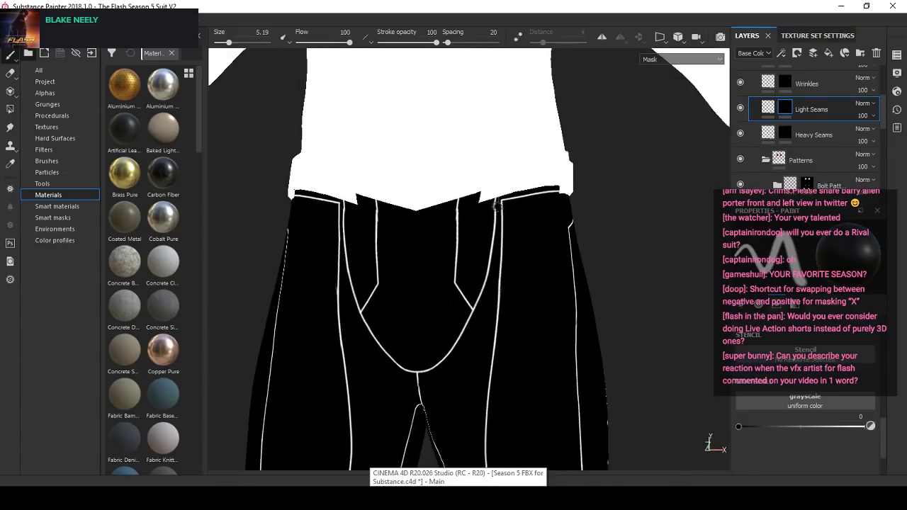
scroll(498, 207, up, 5)
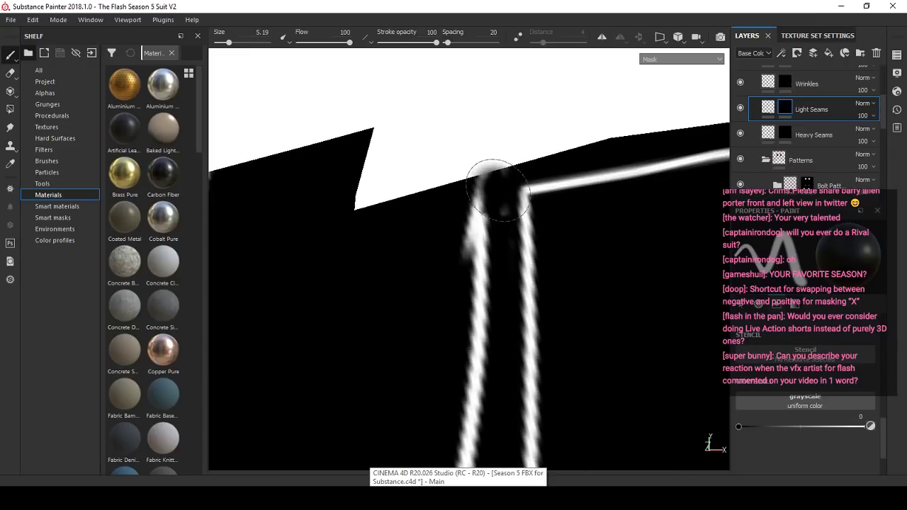
mouse_move(499, 190)
ctrl+right_down()
mouse_move(476, 189)
mouse_move(493, 190)
ctrl+right_up()
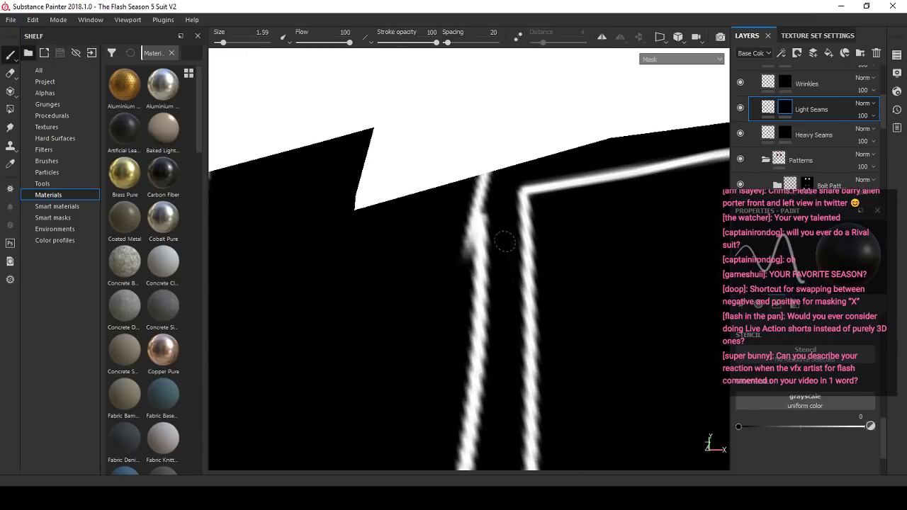
scroll(483, 230, down, 1)
scroll(468, 226, up, 1)
mouse_move(470, 239)
mouse_down()
mouse_move(467, 230)
mouse_move(469, 265)
mouse_up()
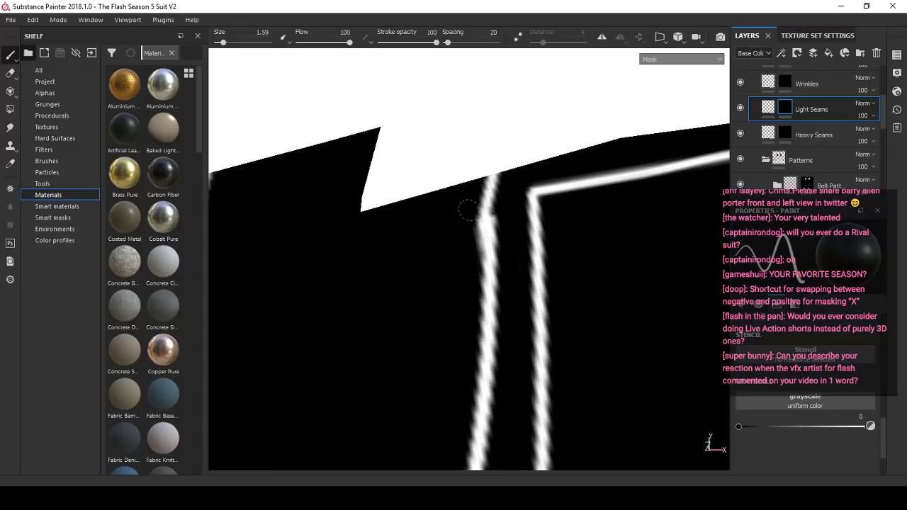
alt+right_drag(468, 211, 494, 249)
alt+drag(494, 249, 461, 251)
mouse_move(461, 251)
alt+right_down()
mouse_move(435, 252)
mouse_move(459, 249)
alt+right_up()
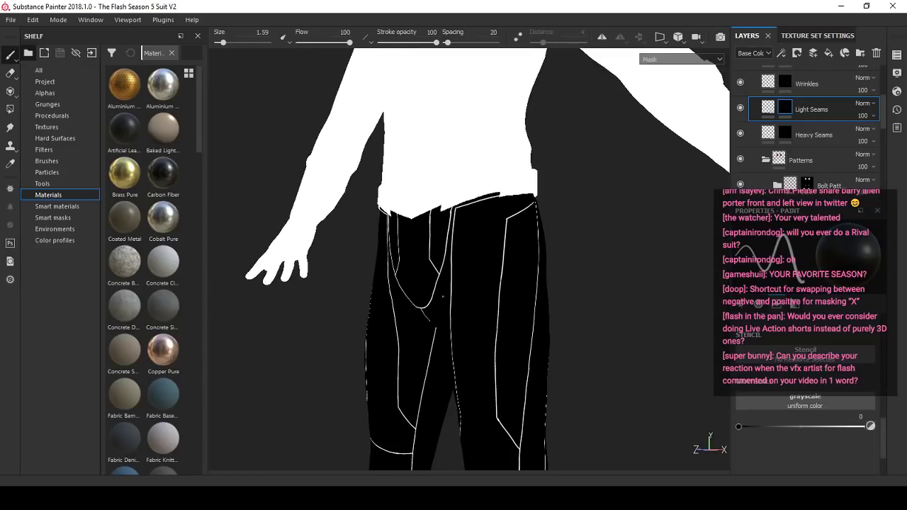
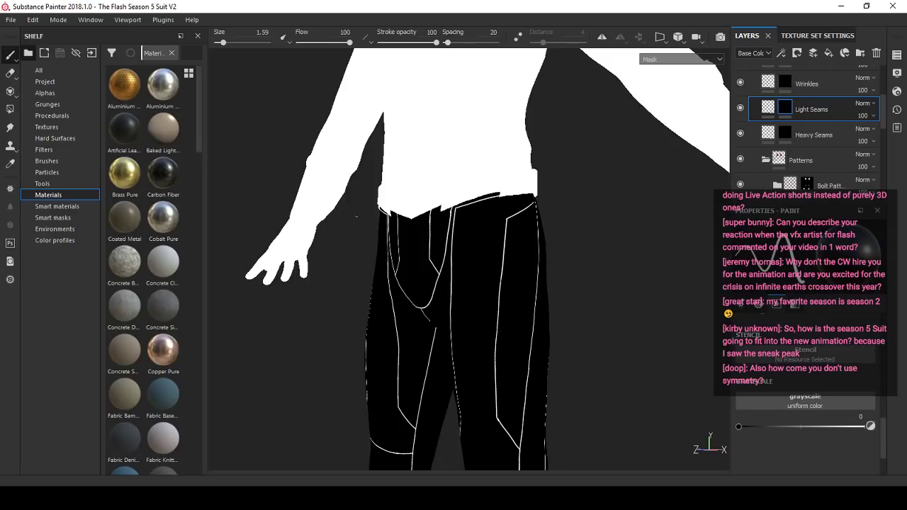
- Examine the seams on the front of the pants, from the waist and crotch down both legs to the calves
alt+drag(438, 222, 496, 241)
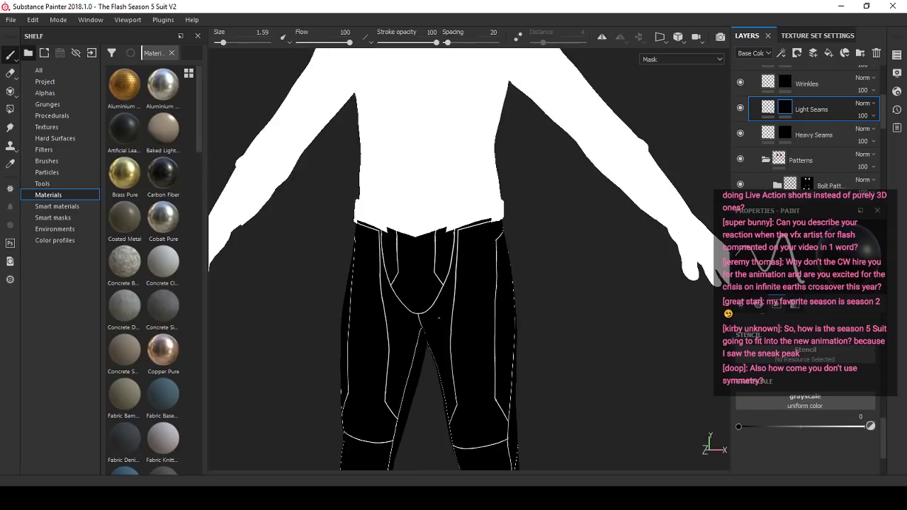
alt+right_drag(397, 284, 439, 304)
alt+drag(439, 305, 422, 309)
alt+right_drag(422, 309, 401, 278)
alt+drag(400, 278, 457, 294)
alt+middle_drag(457, 294, 472, 354)
alt+right_drag(472, 354, 498, 328)
mouse_move(498, 328)
alt+mouse_down()
mouse_move(456, 304)
mouse_move(480, 249)
alt+mouse_up()
alt+middle_drag(420, 297, 483, 262)
alt+right_drag(483, 262, 458, 289)
alt+drag(458, 289, 451, 305)
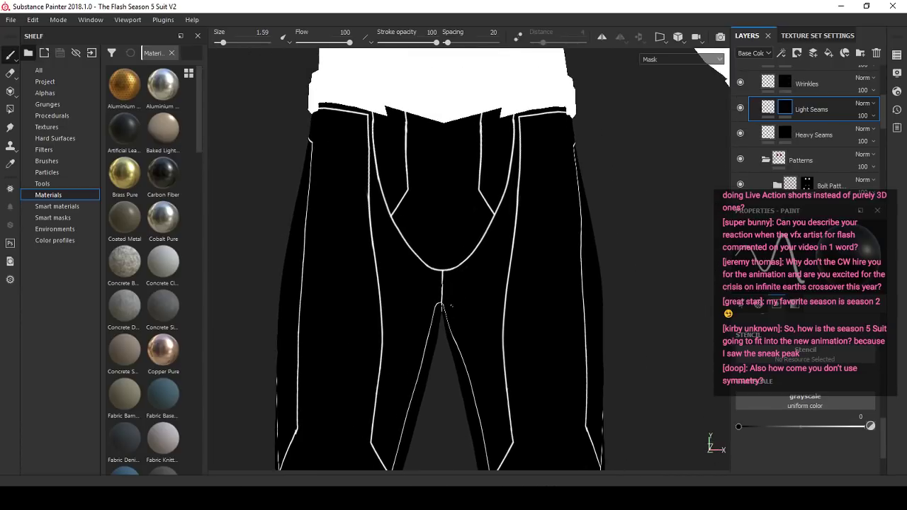
mouse_move(462, 269)
alt+right_down()
mouse_move(450, 249)
mouse_move(463, 267)
alt+right_up()
mouse_move(463, 267)
alt+mouse_down()
mouse_move(429, 284)
mouse_move(452, 280)
alt+mouse_up()
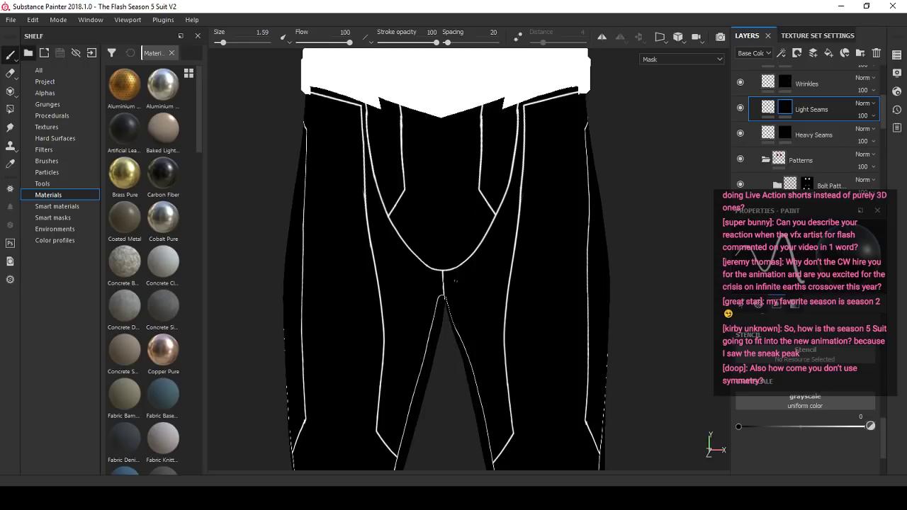
scroll(455, 281, down, 1)
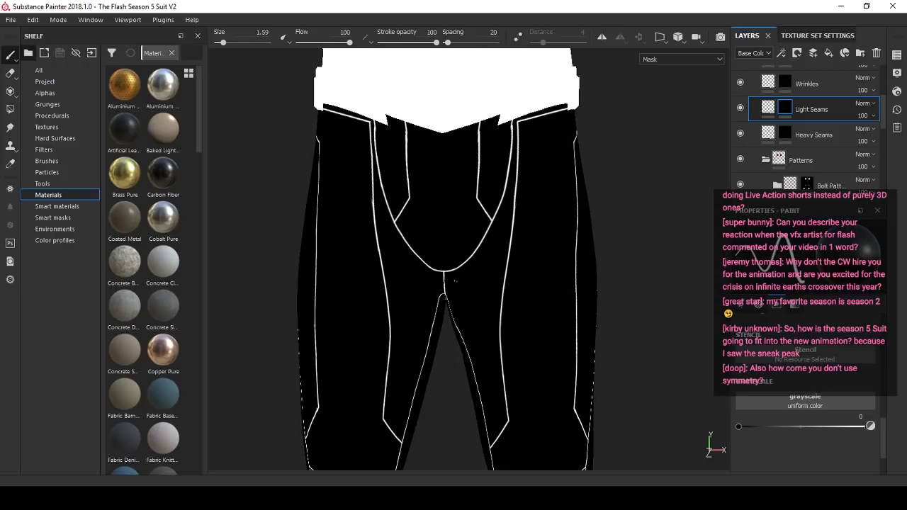
alt+drag(434, 226, 435, 273)
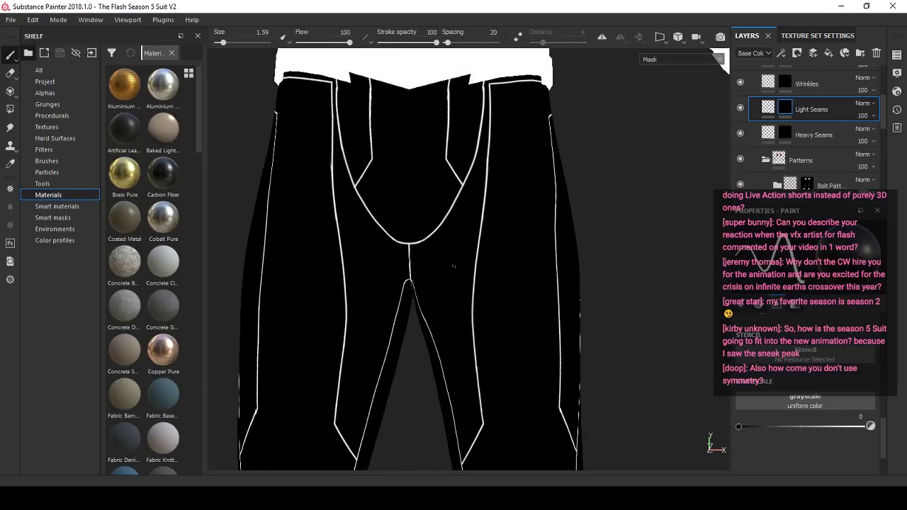
scroll(417, 268, down, 1)
alt+drag(421, 269, 453, 260)
scroll(425, 283, down, 1)
scroll(452, 258, up, 2)
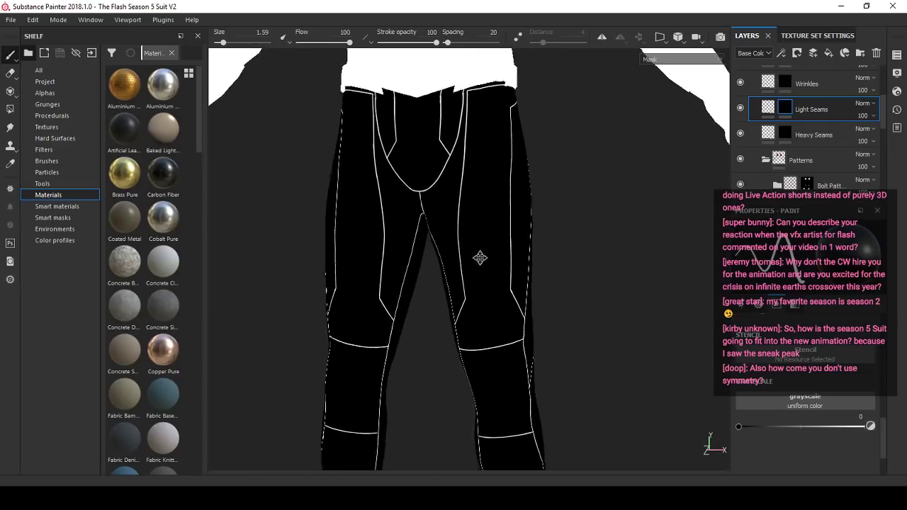
- Turn on symmetry and set the brush's grayscale to 1 for painting mirrored strokes around the crotch seam
click(602, 36)
scroll(443, 134, up, 2)
scroll(443, 135, up, 4)
alt+drag(444, 134, 474, 200)
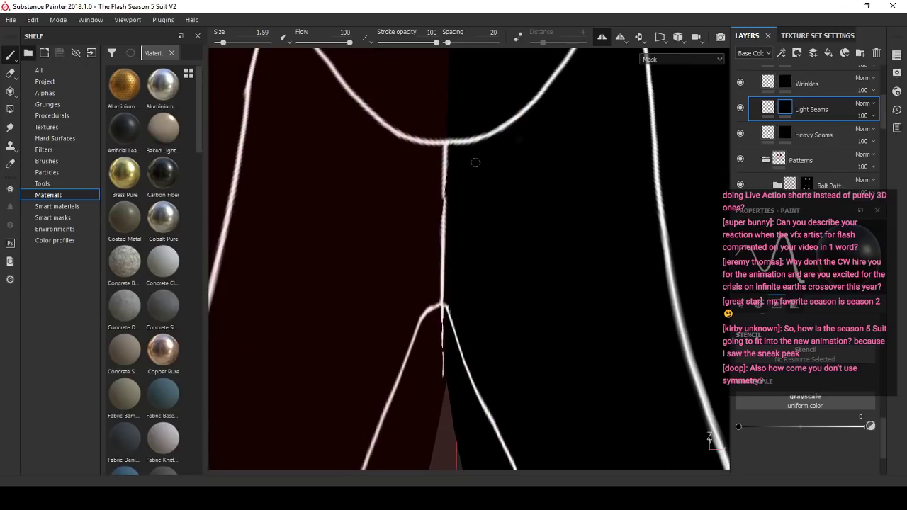
click(866, 427)
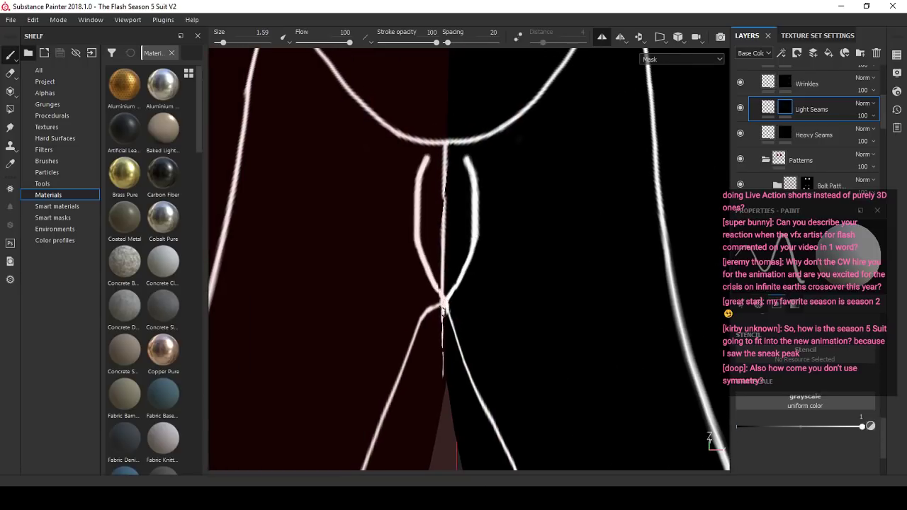
- Paint a trial pair of mirrored strokes outward from the crotch apex and undo them
mouse_move(444, 311)
alt+mouse_down()
mouse_move(467, 311)
mouse_move(559, 185)
alt+mouse_up()
scroll(474, 296, down, 2)
key(ctrl+z)
scroll(479, 290, up, 3)
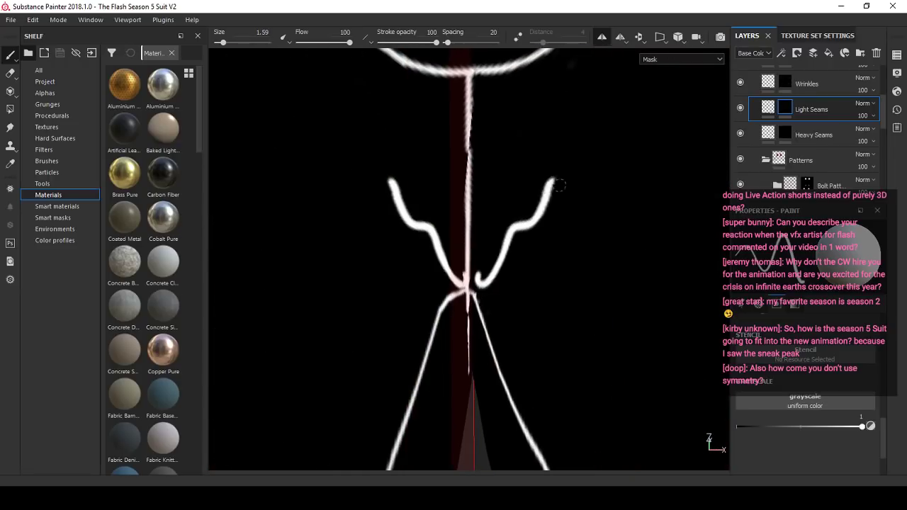
key(ctrl+z)
scroll(510, 247, down, 5)
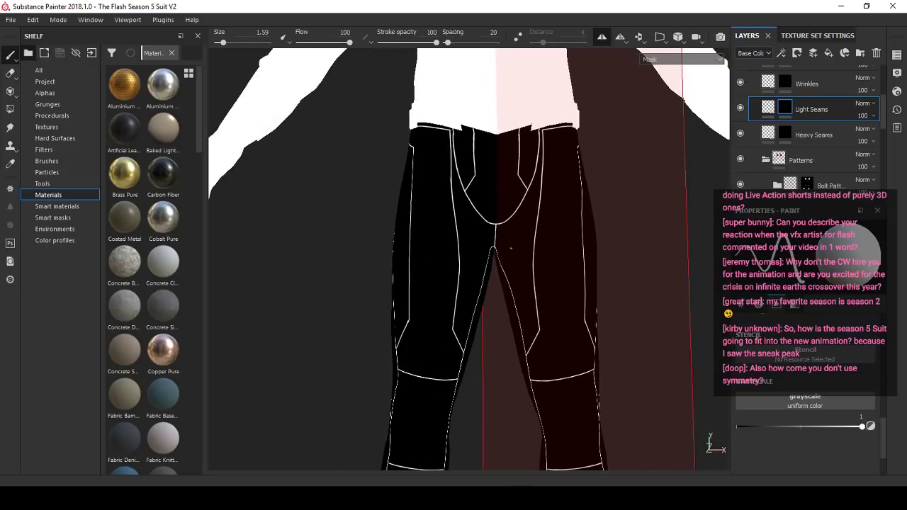
- Paint a short mirrored trial stroke above the outer end of the horizontal knee seam, compare both legs, and undo it
alt+drag(510, 248, 426, 243)
scroll(427, 243, up, 2)
scroll(427, 244, down, 3)
alt+middle_drag(431, 329, 445, 262)
scroll(445, 262, up, 2)
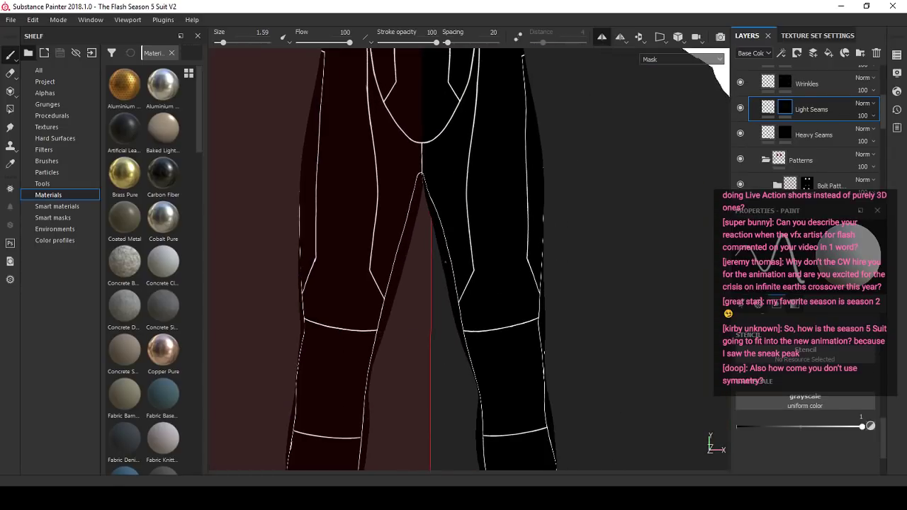
alt+drag(444, 262, 375, 293)
scroll(375, 293, up, 2)
alt+middle_drag(375, 293, 370, 239)
scroll(371, 239, up, 1)
scroll(379, 227, down, 3)
scroll(378, 227, up, 5)
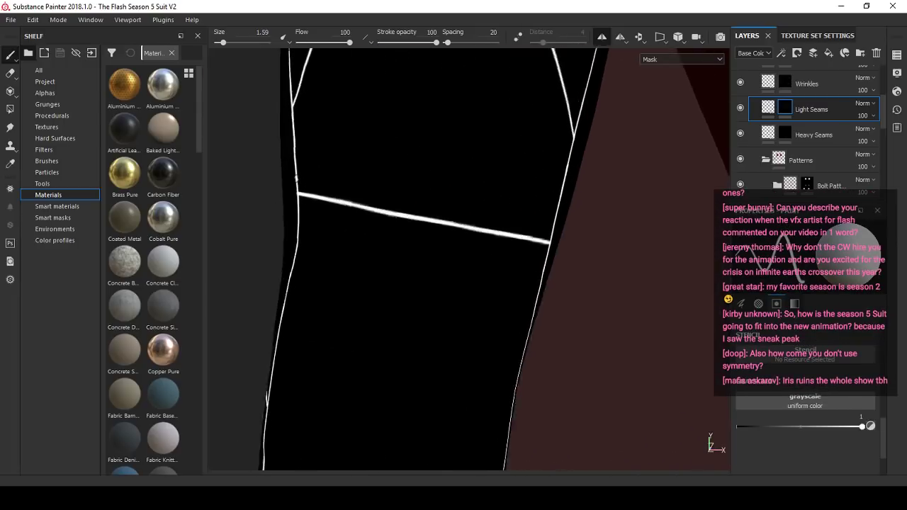
mouse_move(256, 183)
alt+mouse_down()
mouse_move(312, 180)
mouse_move(321, 168)
alt+mouse_up()
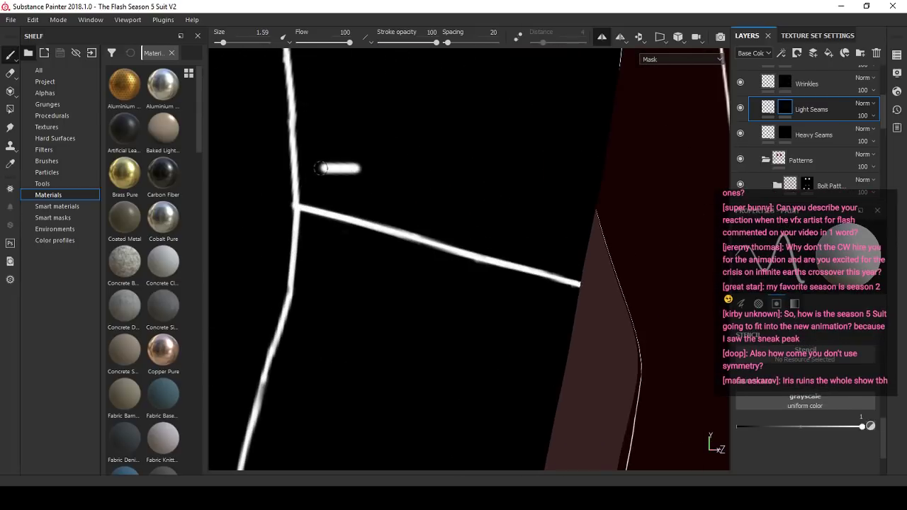
scroll(292, 192, down, 4)
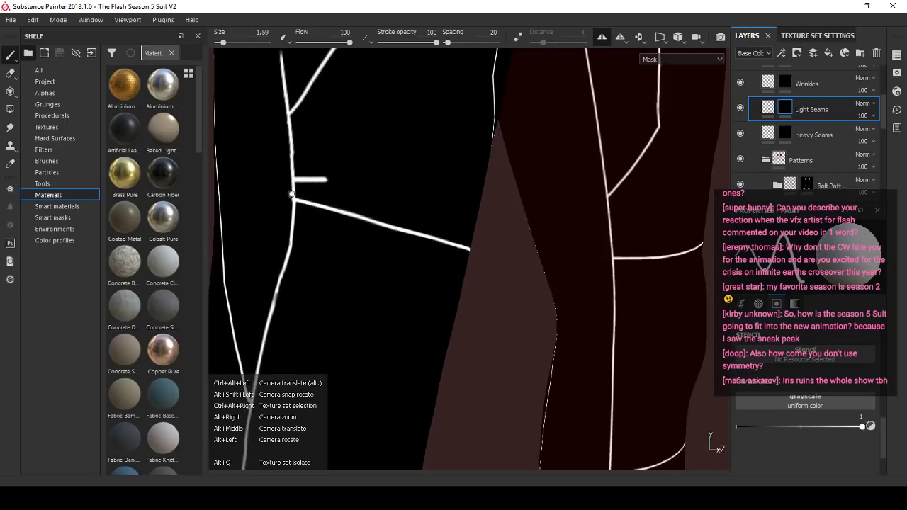
alt+drag(292, 196, 515, 205)
scroll(609, 213, up, 10)
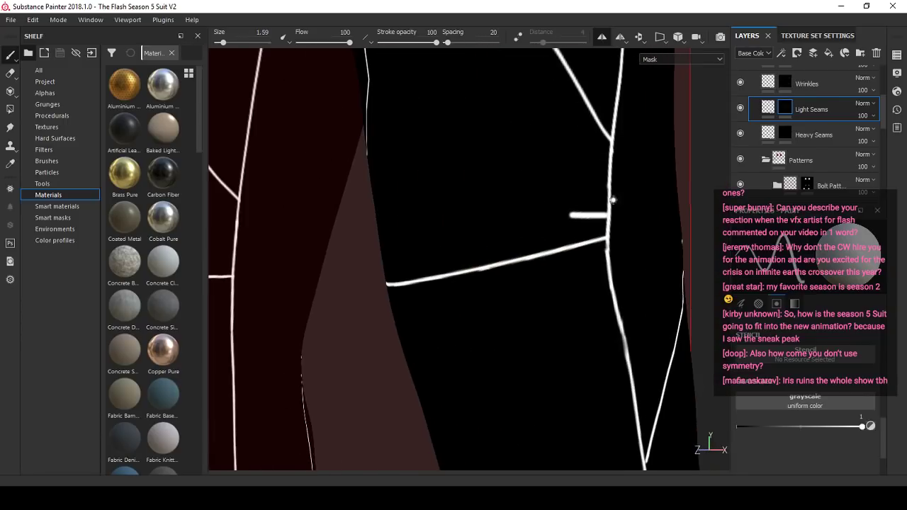
scroll(634, 219, down, 5)
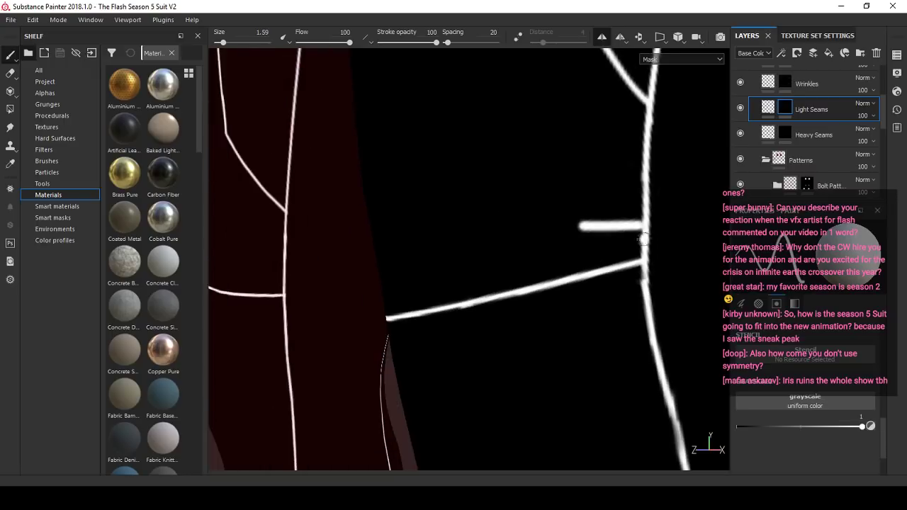
key(ctrl+z)
- Paint longer mirrored trial strokes just above the horizontal knee seams and undo them
scroll(527, 289, up, 2)
mouse_move(411, 287)
alt+mouse_down()
mouse_move(459, 291)
mouse_move(425, 277)
alt+mouse_up()
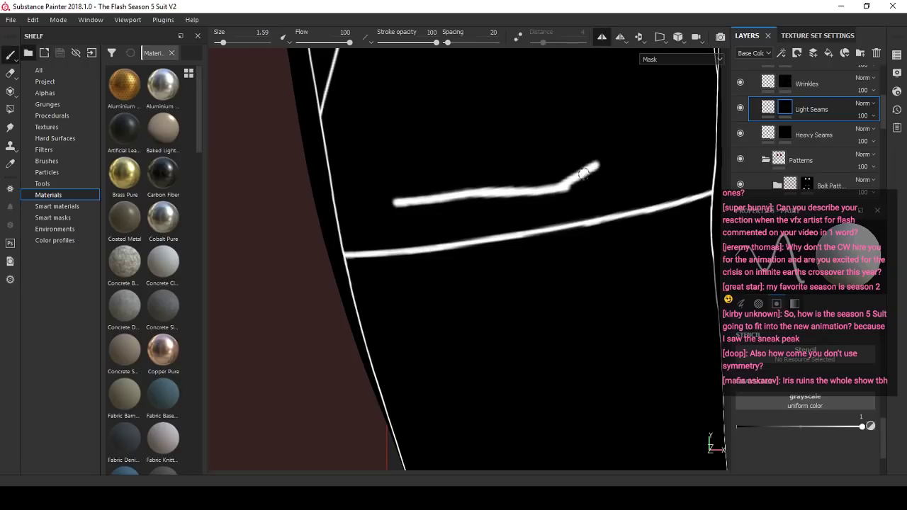
drag(649, 165, 692, 188)
scroll(611, 233, down, 5)
alt+middle_drag(513, 246, 579, 230)
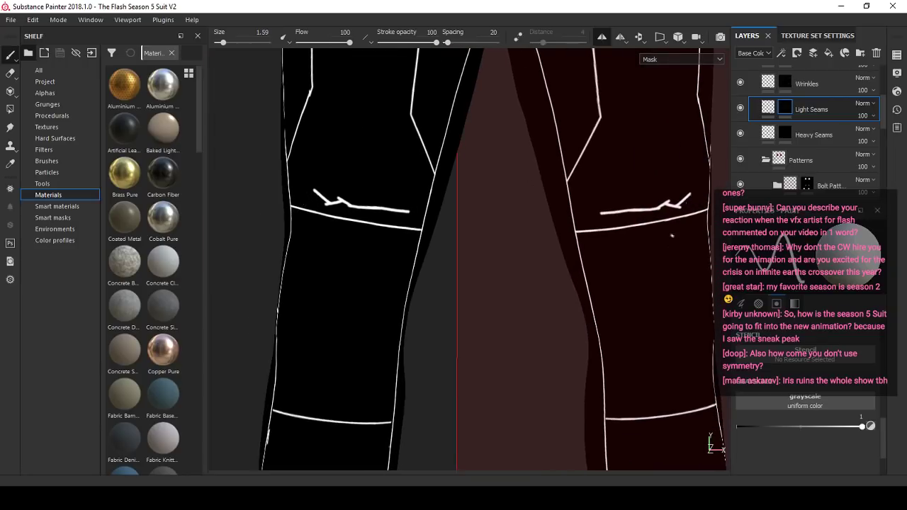
key(ctrl+z)
scroll(350, 235, down, 3)
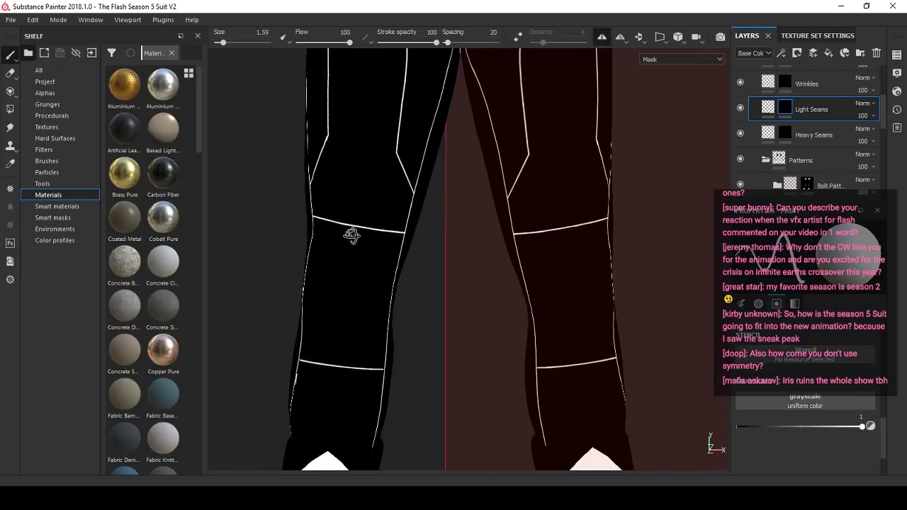
- Set the brush's grayscale to 0 and erase the smudged corner of the outer thigh seam above the knee
scroll(350, 234, up, 3)
alt+drag(350, 235, 476, 279)
scroll(379, 243, down, 5)
scroll(371, 228, up, 5)
scroll(370, 228, up, 4)
scroll(476, 279, down, 4)
scroll(476, 279, up, 4)
scroll(375, 270, down, 4)
mouse_move(562, 255)
alt+mouse_down()
mouse_move(432, 265)
mouse_move(500, 285)
alt+mouse_up()
scroll(432, 265, up, 5)
scroll(558, 302, up, 3)
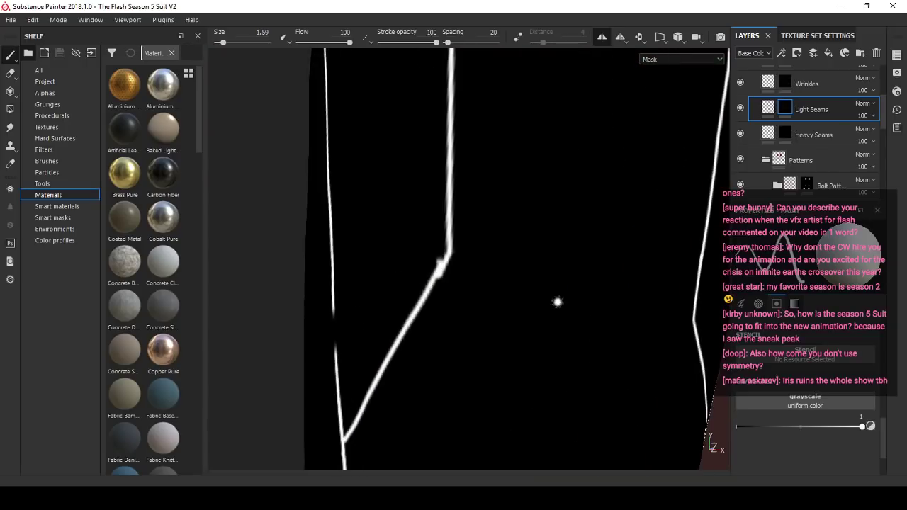
click(870, 428)
scroll(424, 273, up, 2)
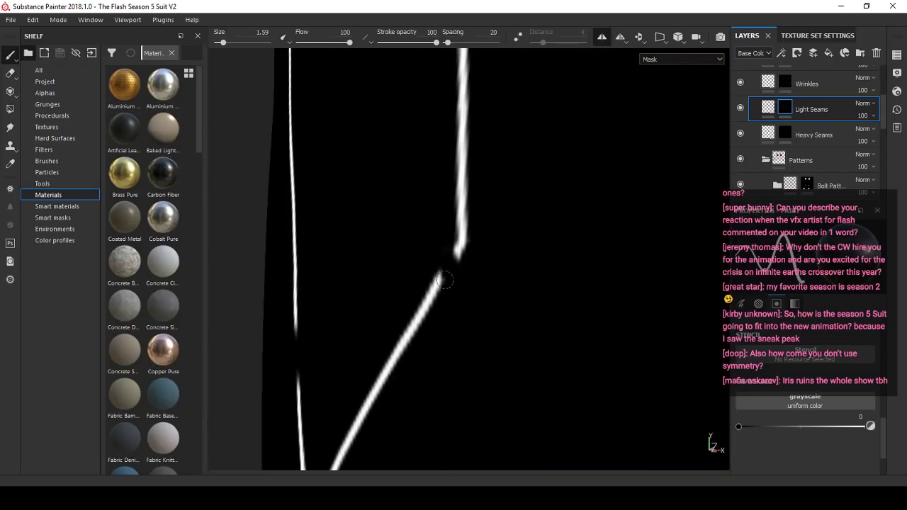
- Set the brush to grayscale 1 and size 1, and repaint the gap at the outer thigh seam's corner
click(870, 426)
scroll(518, 269, up, 2)
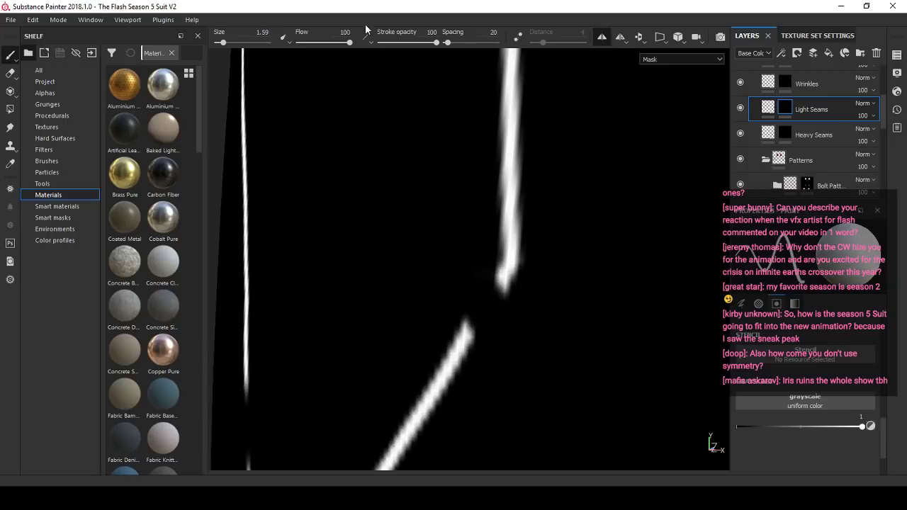
scroll(474, 251, up, 1)
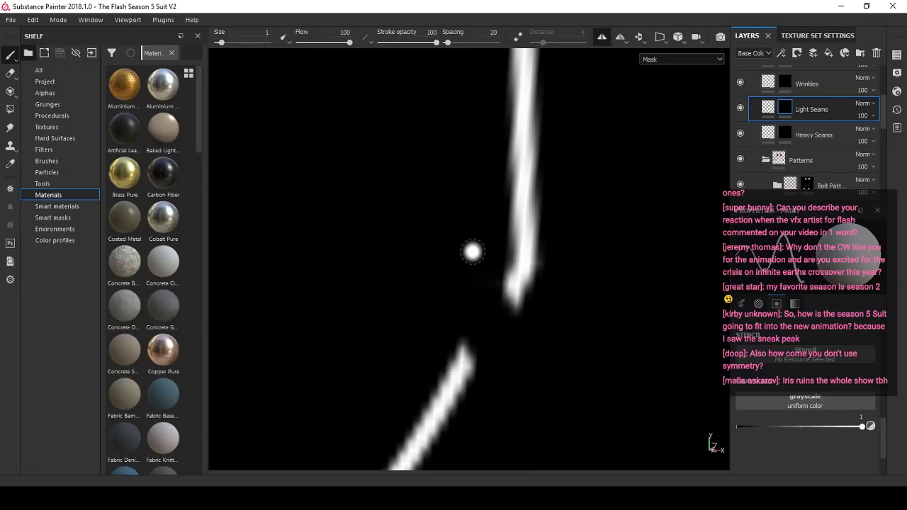
scroll(478, 283, down, 2)
scroll(503, 262, up, 2)
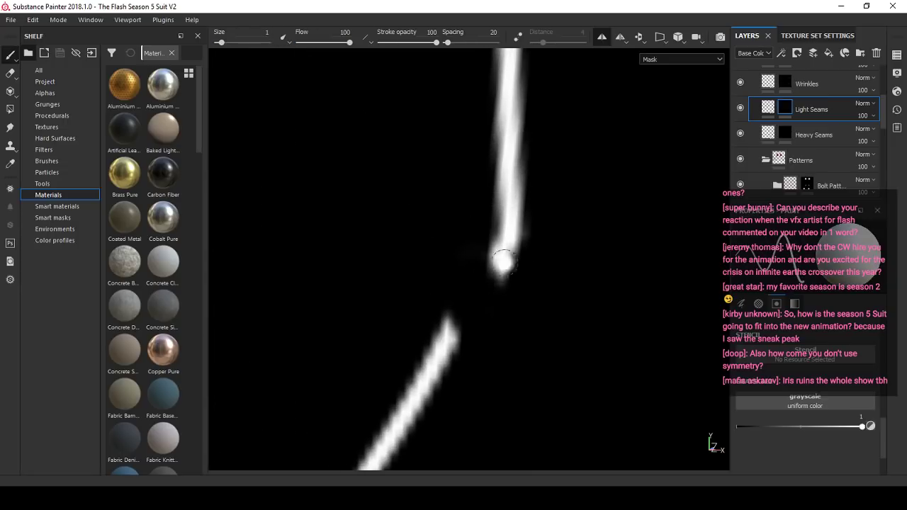
scroll(485, 283, down, 6)
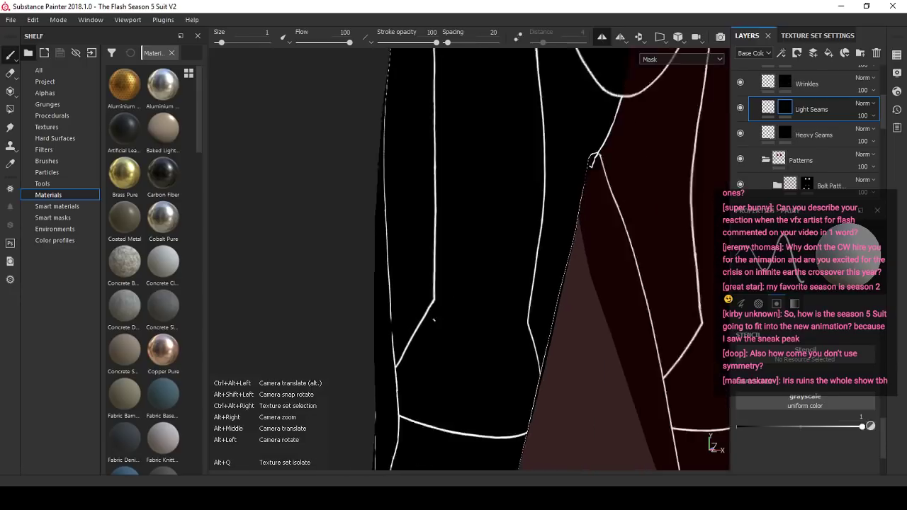
- Compare the repainted outer thigh seam corner with its mirrored counterpart on the opposite leg
alt+drag(697, 331, 453, 340)
alt+drag(311, 226, 344, 227)
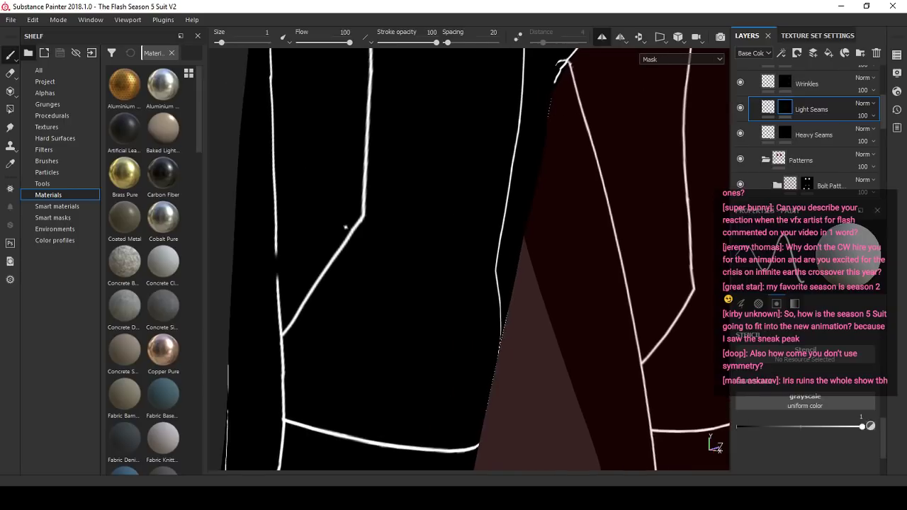
scroll(391, 252, down, 3)
alt+drag(391, 252, 593, 243)
scroll(592, 243, up, 3)
alt+drag(659, 266, 602, 275)
scroll(583, 305, up, 3)
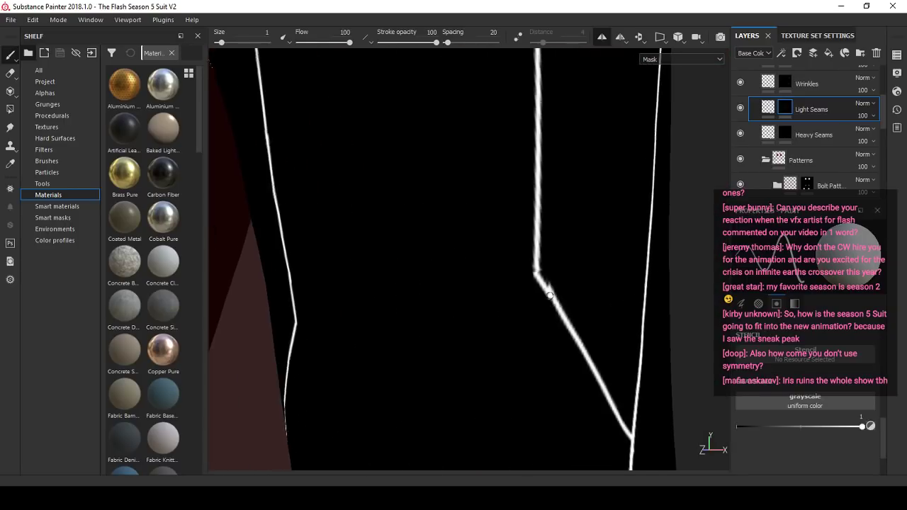
scroll(567, 298, down, 2)
scroll(549, 296, up, 2)
scroll(546, 296, down, 2)
scroll(531, 303, down, 4)
alt+middle_drag(521, 308, 567, 283)
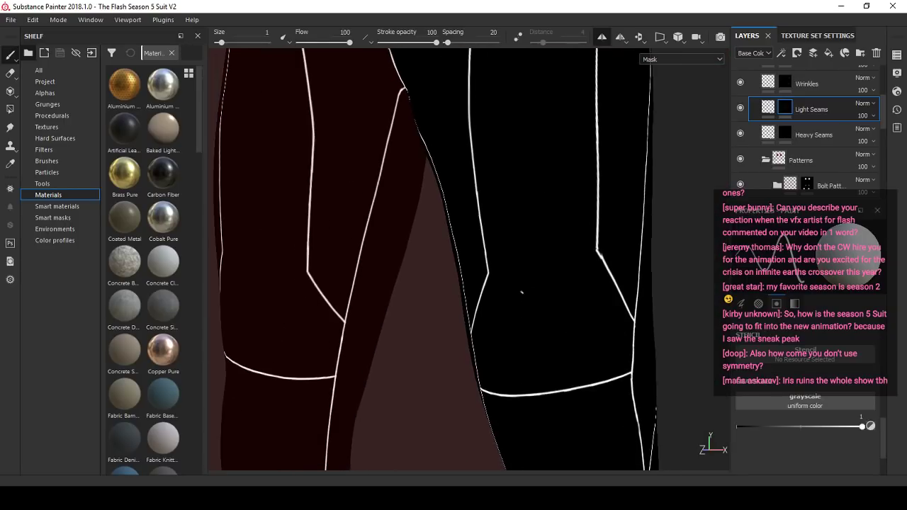
alt+drag(522, 293, 421, 243)
scroll(522, 302, down, 3)
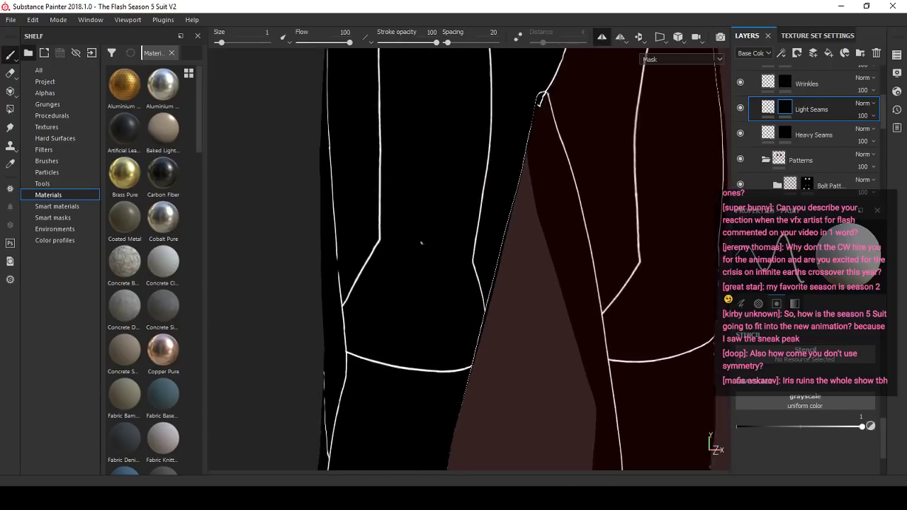
- Undo the mirrored repaint of the thigh seam corner and turn off symmetry
scroll(419, 239, up, 2)
scroll(337, 252, up, 4)
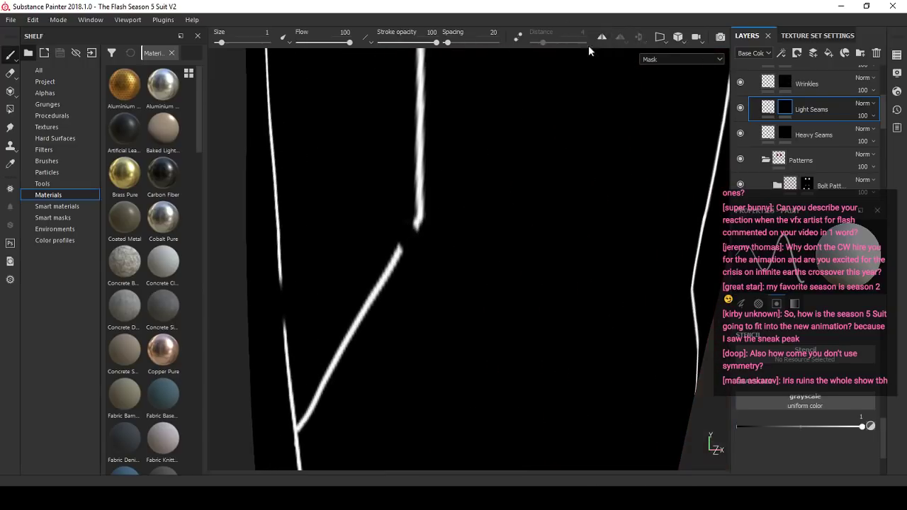
scroll(416, 250, up, 3)
alt+middle_drag(415, 251, 454, 234)
scroll(448, 245, up, 1)
scroll(461, 223, up, 1)
scroll(496, 270, up, 1)
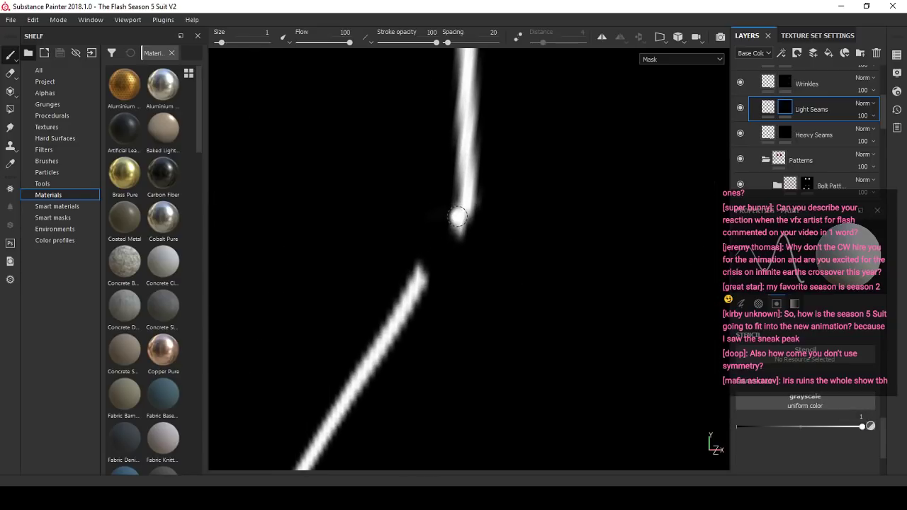
- Try to bridge the open corner of the outer thigh seam with a straight stroke from its upper end
shift+click(414, 283)
key(ctrl+z)
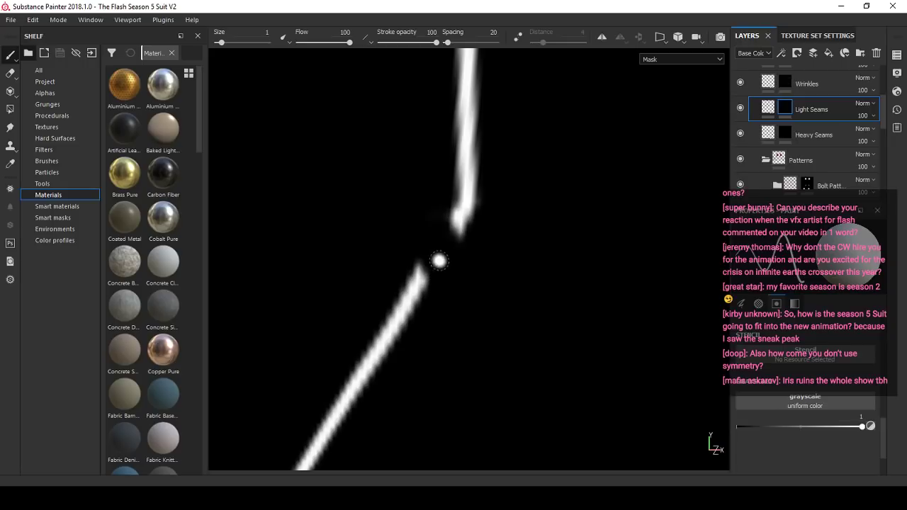
shift+click(415, 281)
scroll(364, 292, down, 4)
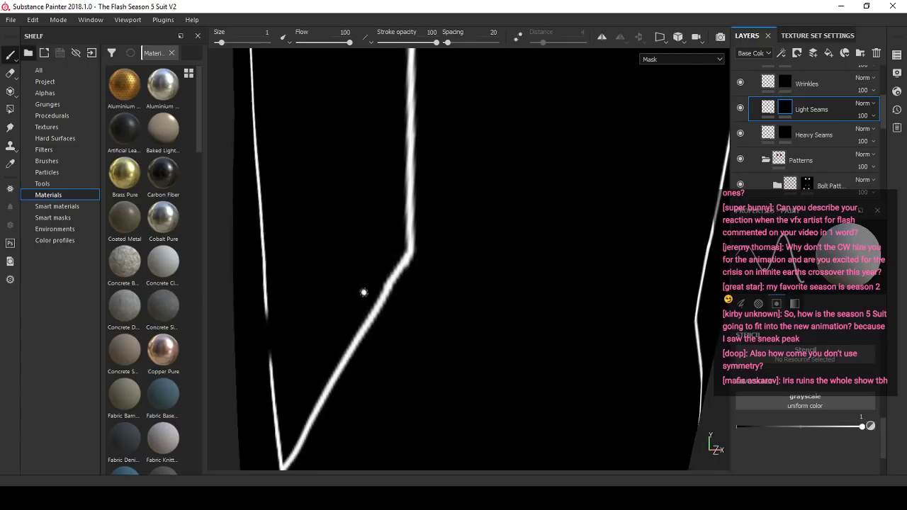
- Undo the last bridging stroke and reconnect the thigh seam corner from its lower end up to the upper seam
alt+drag(365, 291, 397, 288)
scroll(386, 287, up, 4)
key(ctrl+z)
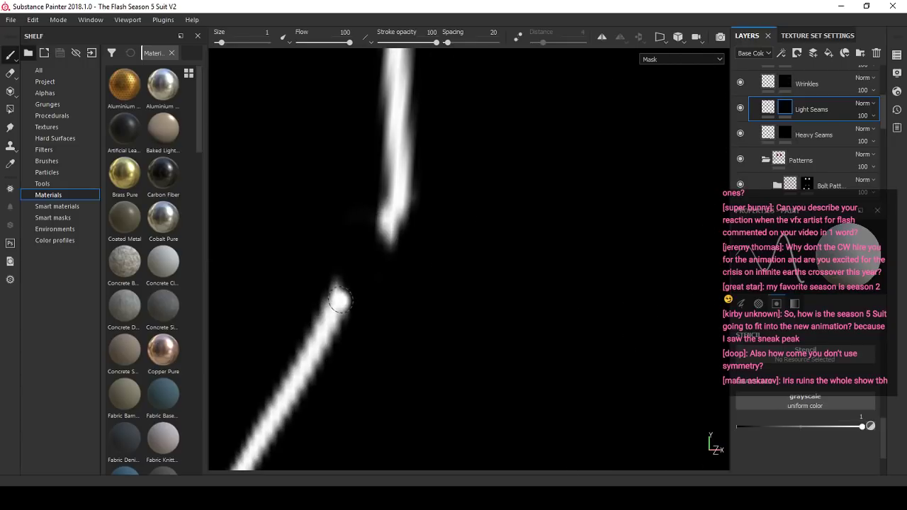
shift+click(393, 228)
scroll(340, 229, down, 5)
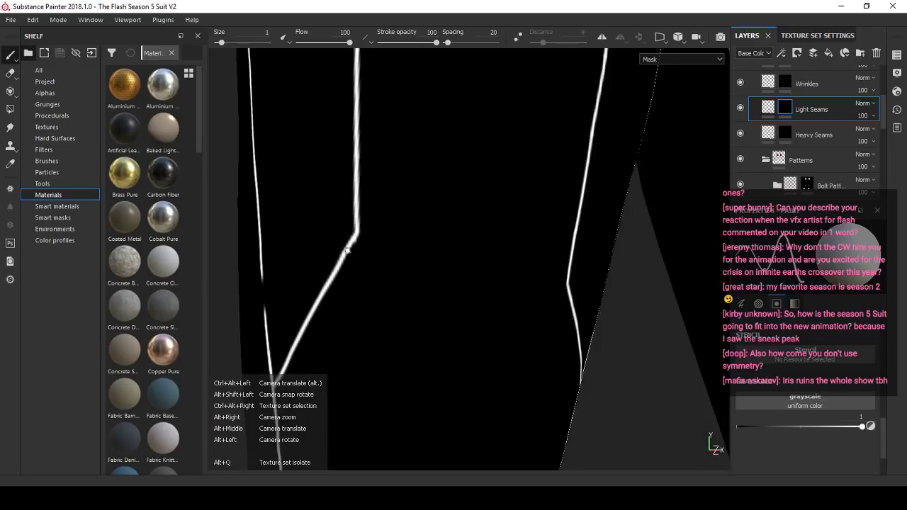
- Bridge the open corner of the outer thigh seam on the opposite leg with a white stroke at brush size 1
scroll(364, 282, down, 2)
alt+drag(363, 282, 297, 279)
scroll(502, 263, up, 8)
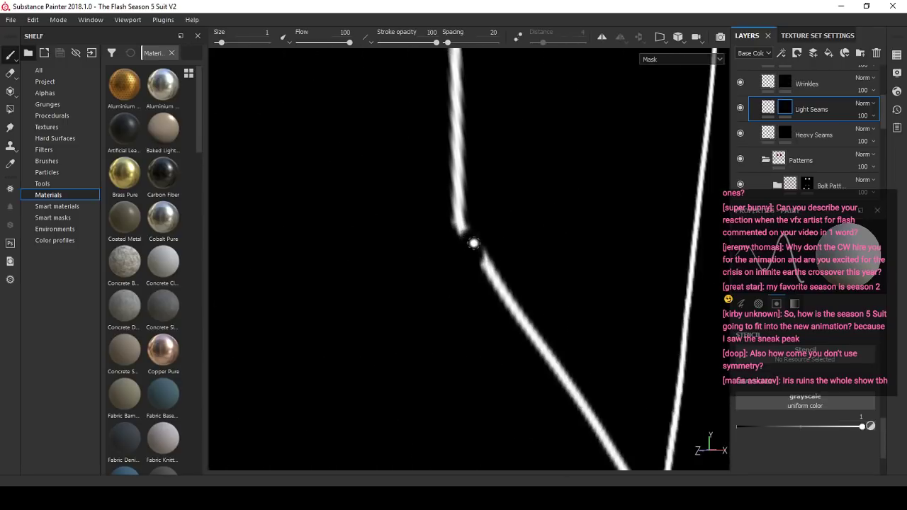
shift+click(491, 286)
scroll(517, 250, down, 8)
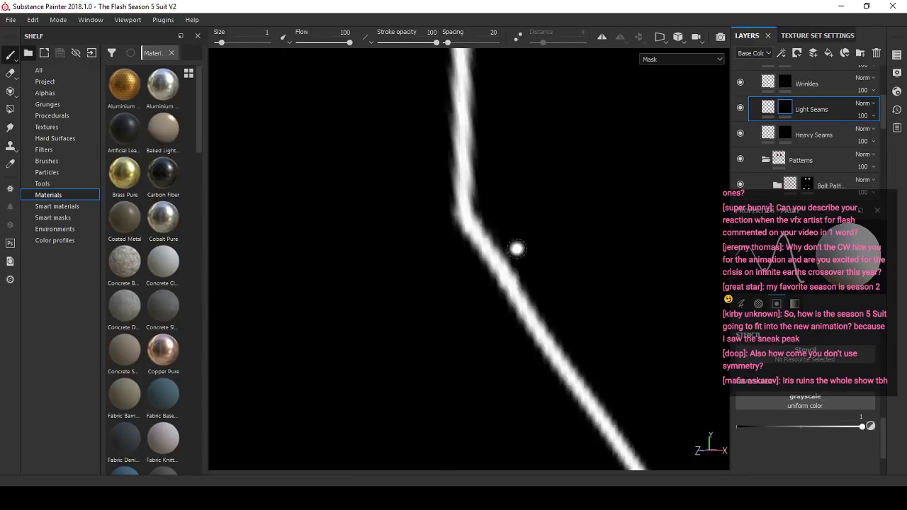
scroll(520, 252, down, 5)
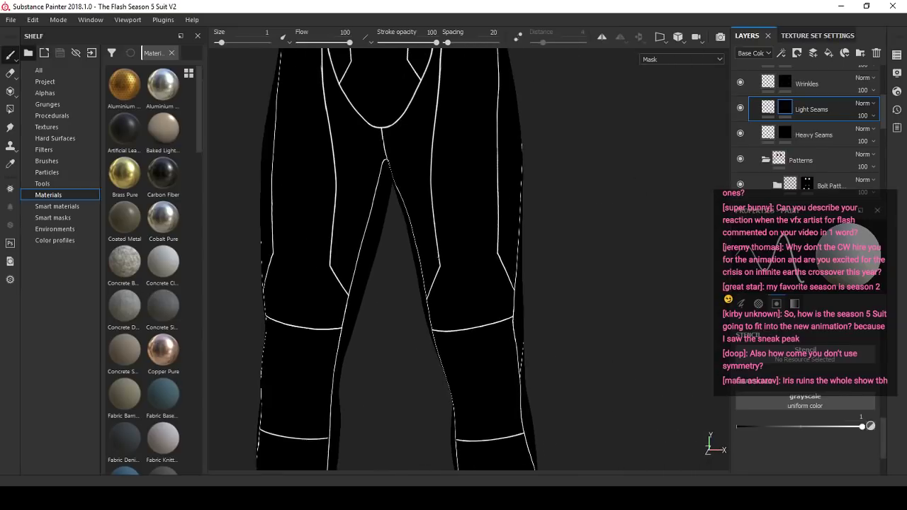
- Inspect the seams around both knees and thighs for remaining gaps, ending at the break in the outer leg seam
scroll(523, 308, up, 3)
scroll(522, 307, down, 2)
alt+drag(453, 305, 531, 311)
alt+middle_drag(503, 276, 489, 367)
scroll(397, 311, up, 2)
scroll(310, 265, up, 4)
scroll(374, 283, down, 5)
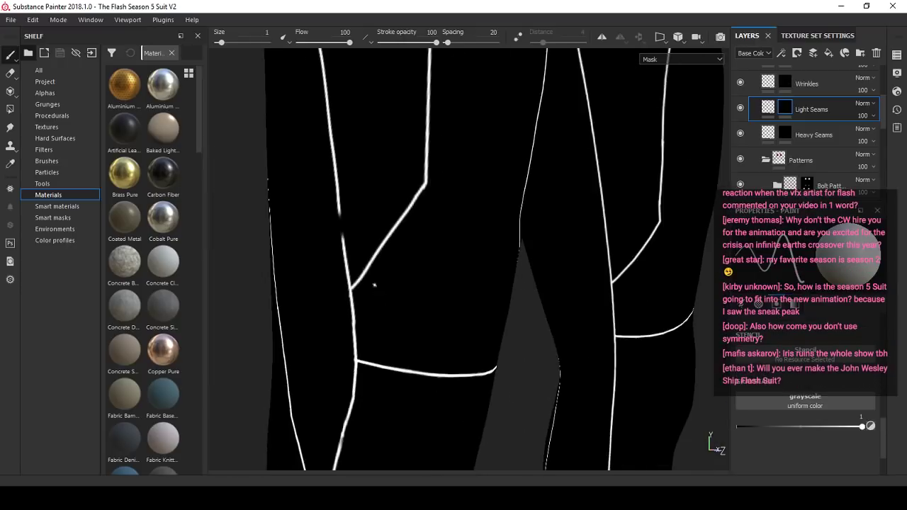
alt+drag(589, 253, 396, 250)
scroll(418, 266, up, 6)
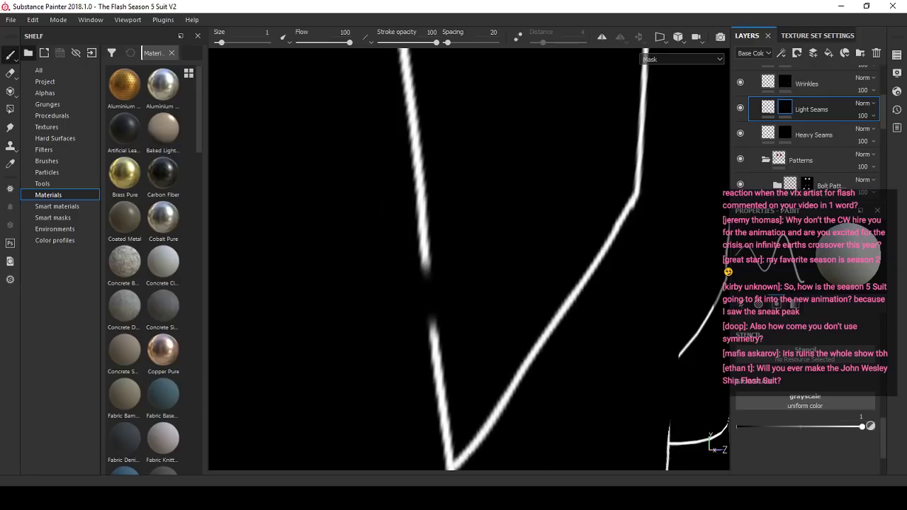
- Switch to Spotify, resume playback, and return to Substance Painter
click(490, 498)
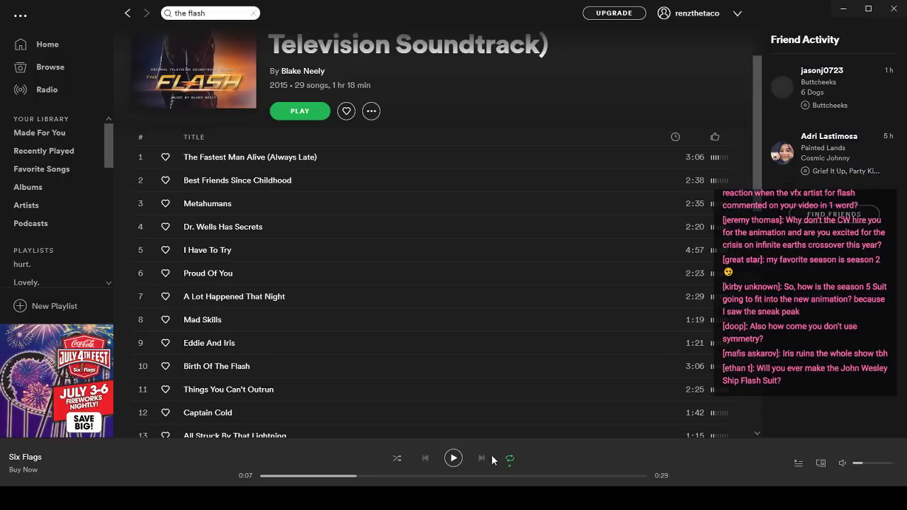
click(453, 459)
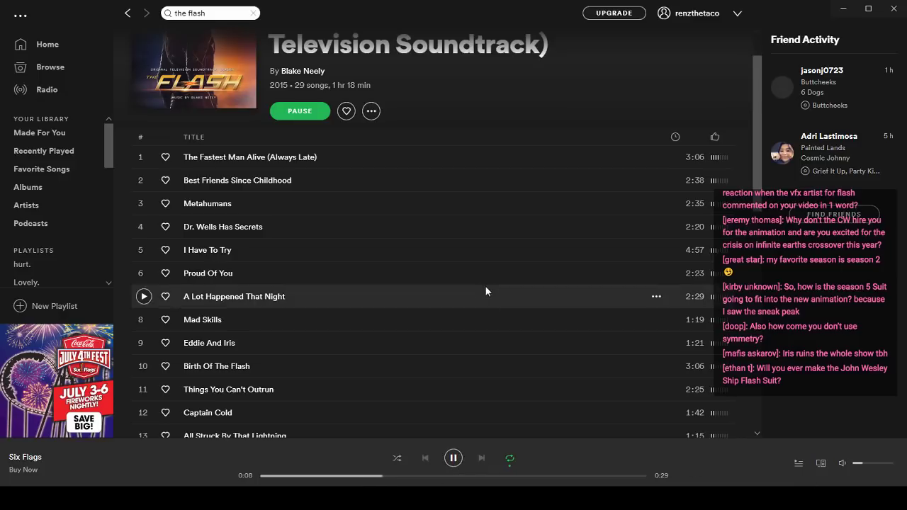
click(843, 8)
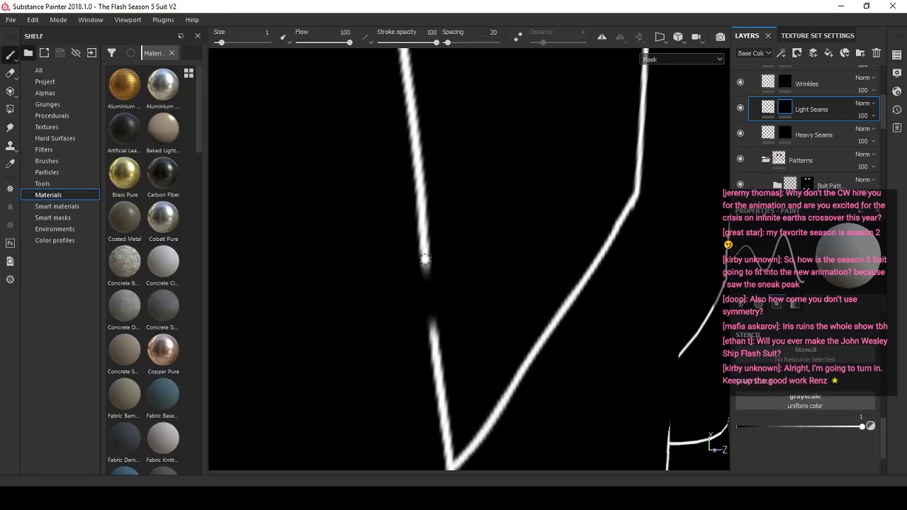
- Bridge the gap in the long outer leg seam just above its diagonal junction with a straight white stroke
shift+click(434, 337)
scroll(434, 292, down, 5)
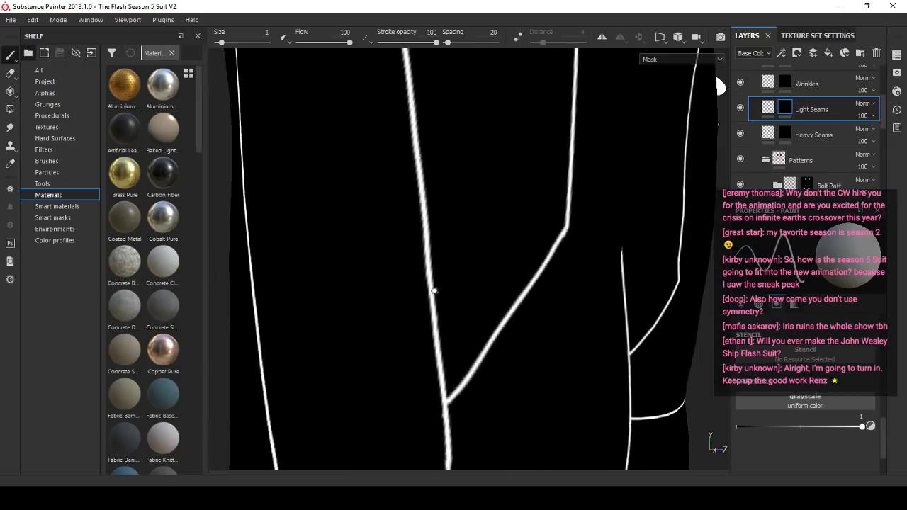
- Set the brush's grayscale value to 0 for erasing the kink in the middle seam on the side of the thigh
alt+drag(502, 312, 563, 294)
scroll(563, 294, down, 4)
alt+middle_drag(562, 293, 482, 269)
mouse_move(481, 269)
alt+mouse_down()
mouse_move(526, 265)
mouse_move(503, 213)
mouse_move(599, 299)
mouse_move(352, 184)
alt+mouse_up()
scroll(526, 263, up, 4)
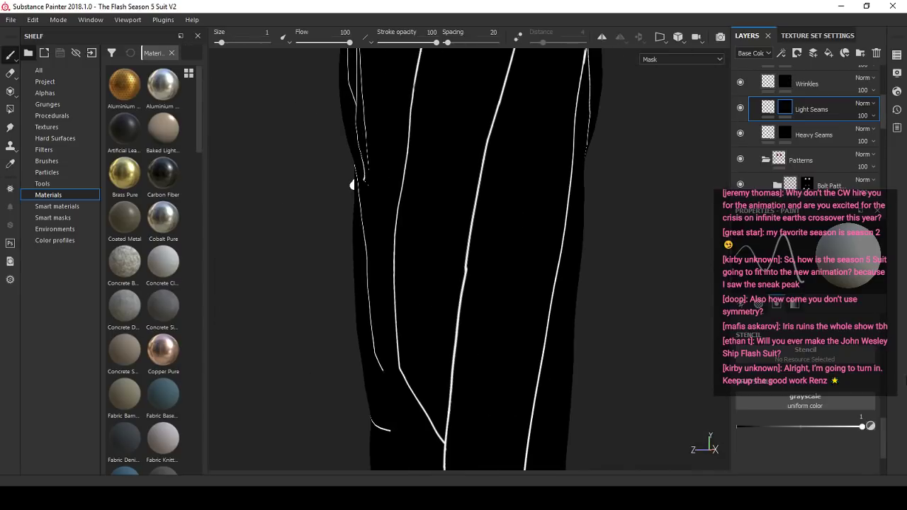
click(871, 428)
scroll(431, 298, up, 3)
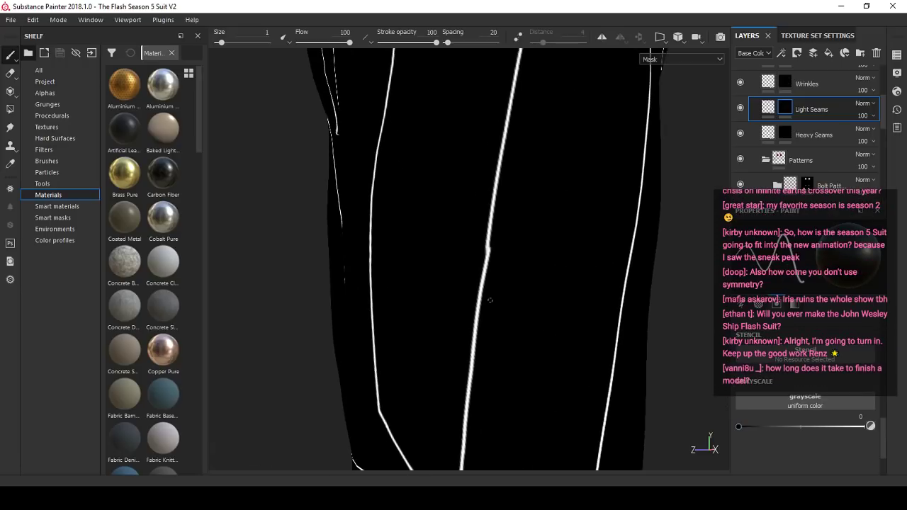
alt+drag(489, 301, 502, 243)
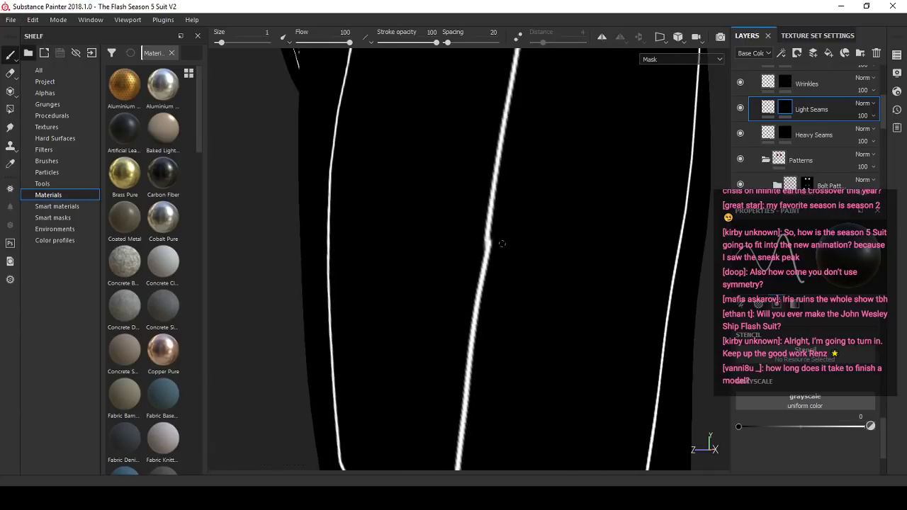
- Switch to Spotify to check the playback and return to Substance Painter
key(alt)
click(630, 497)
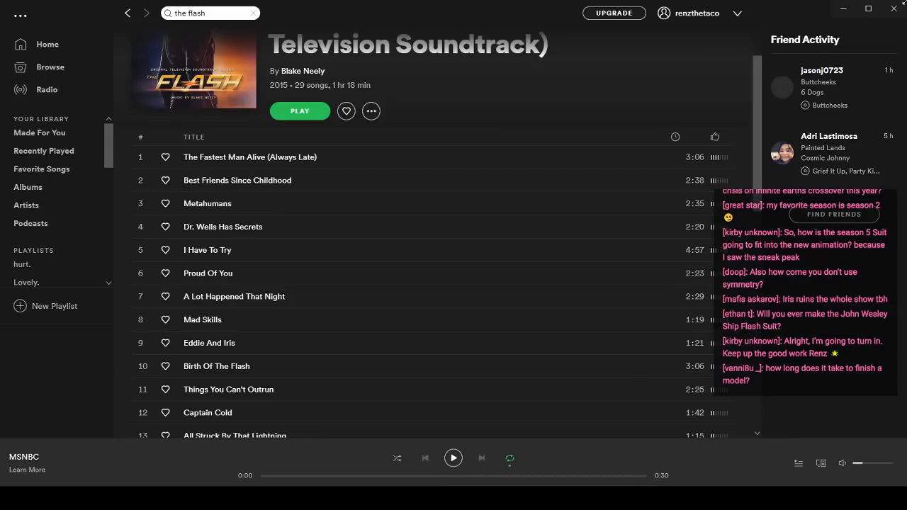
click(843, 8)
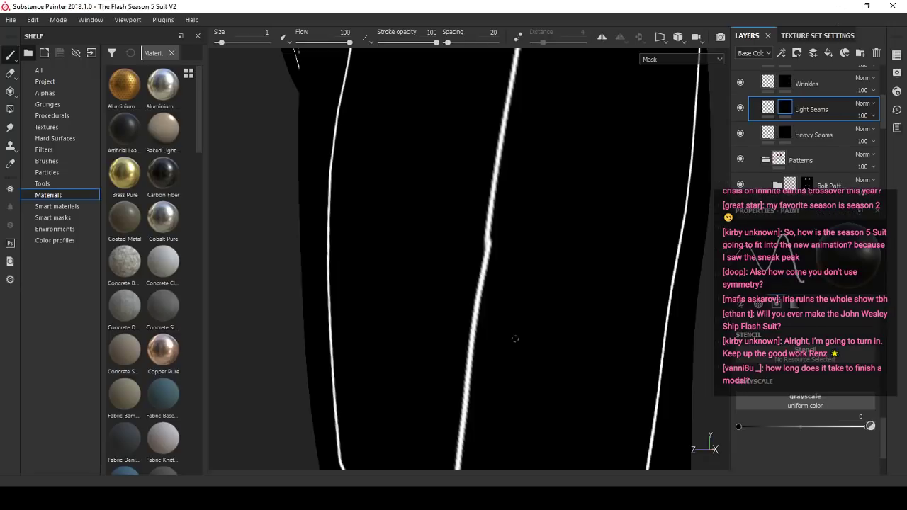
- Erase the kink in the middle side thigh seam with a black brush at size 4
click(871, 426)
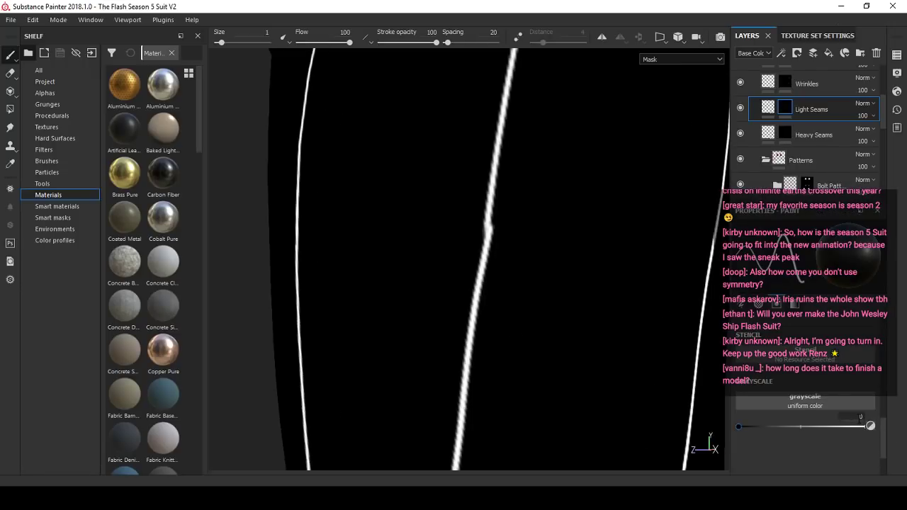
drag(496, 232, 489, 243)
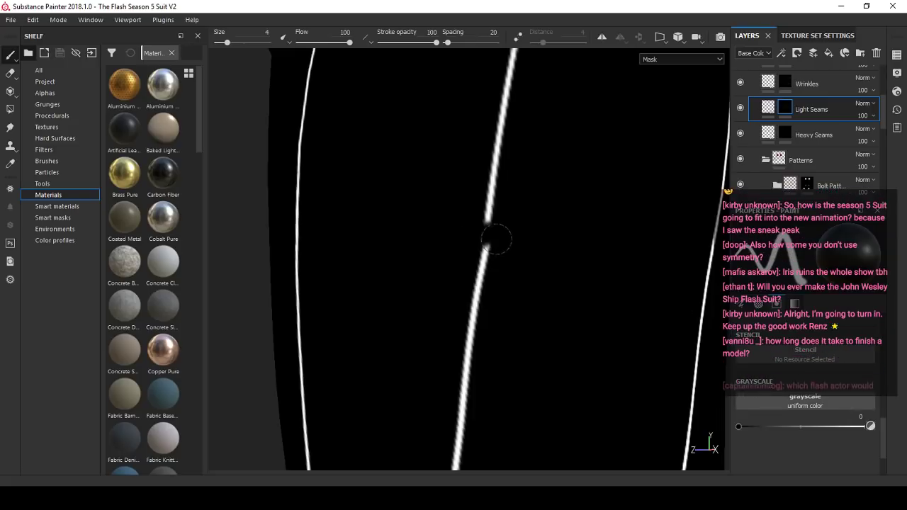
- Try to bridge the erased section of the side thigh seam with a straight white stroke at brush size 1
click(870, 427)
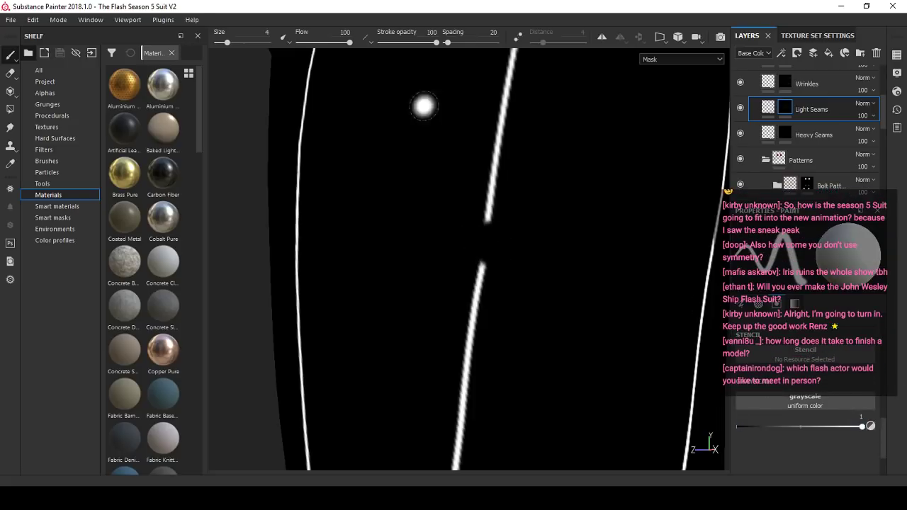
scroll(495, 239, up, 2)
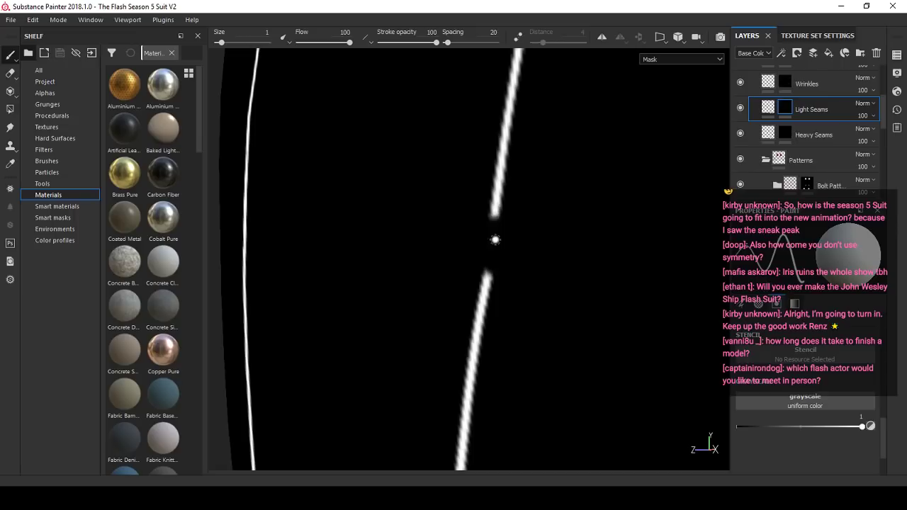
shift+click(486, 281)
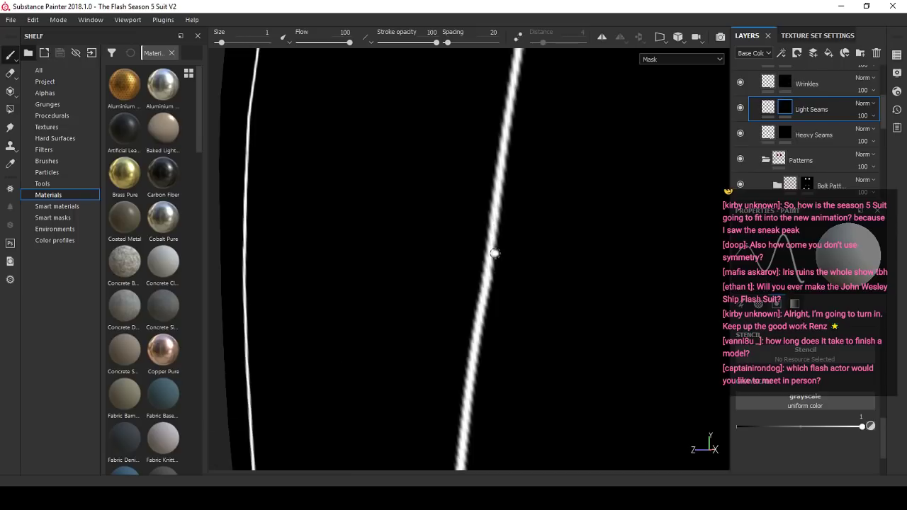
- Undo the bridging stroke and trim the seam's lower end further with a black brush at size 1.9
mouse_move(495, 254)
alt+right_down()
mouse_move(418, 277)
mouse_move(460, 266)
alt+right_up()
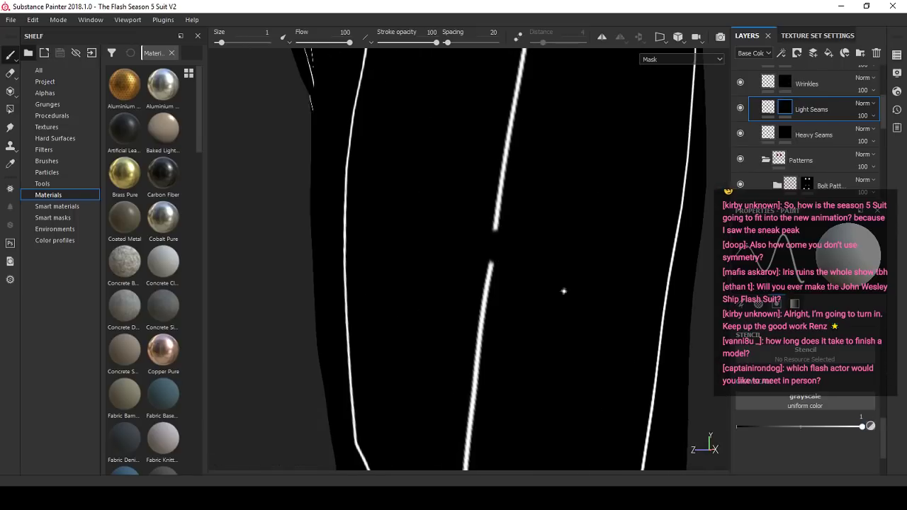
scroll(563, 290, up, 2)
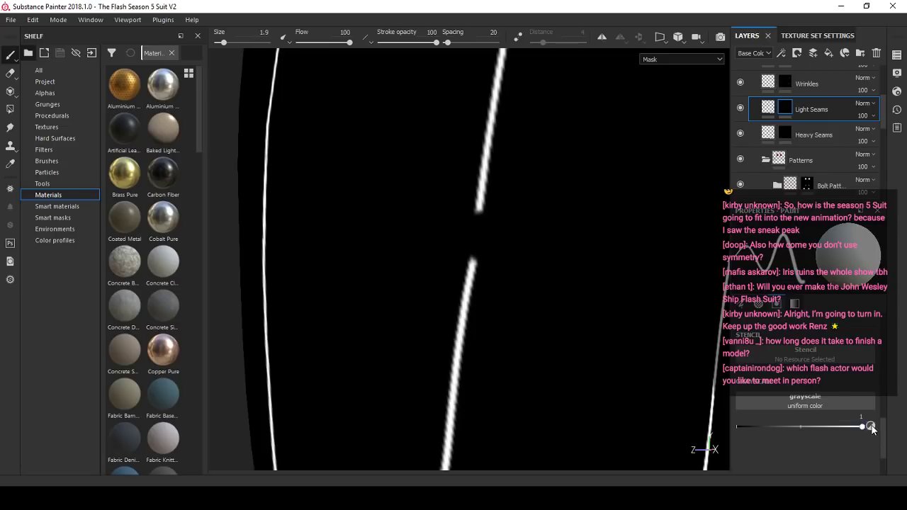
drag(871, 429, 739, 427)
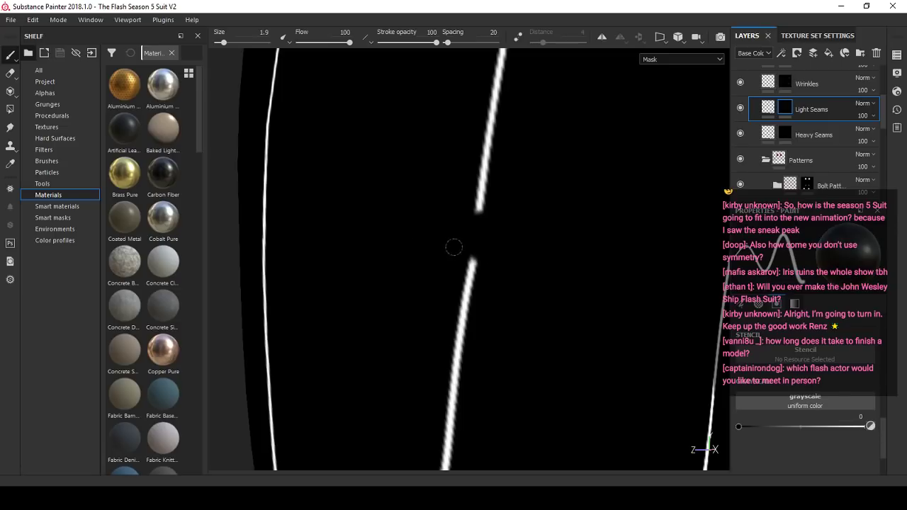
- Reconnect the two ends of the side thigh seam with a straight white stroke at brush size 1
click(869, 428)
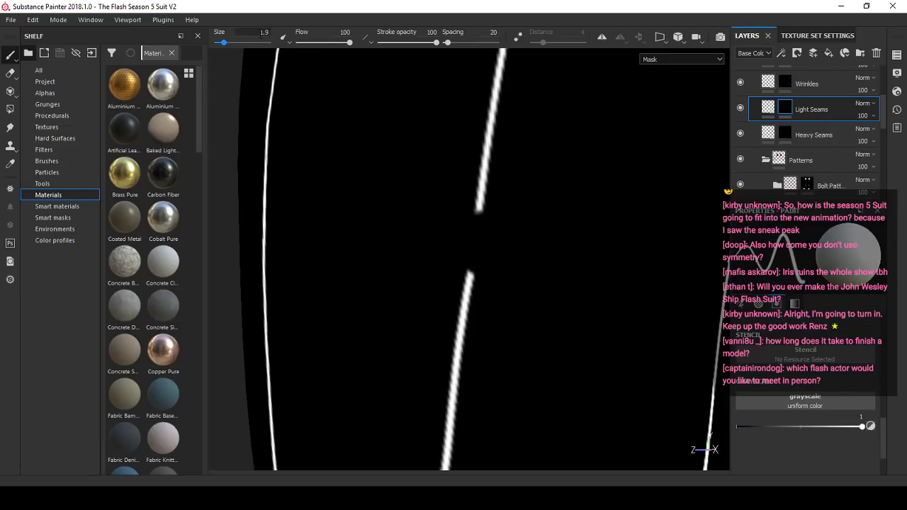
scroll(449, 193, up, 2)
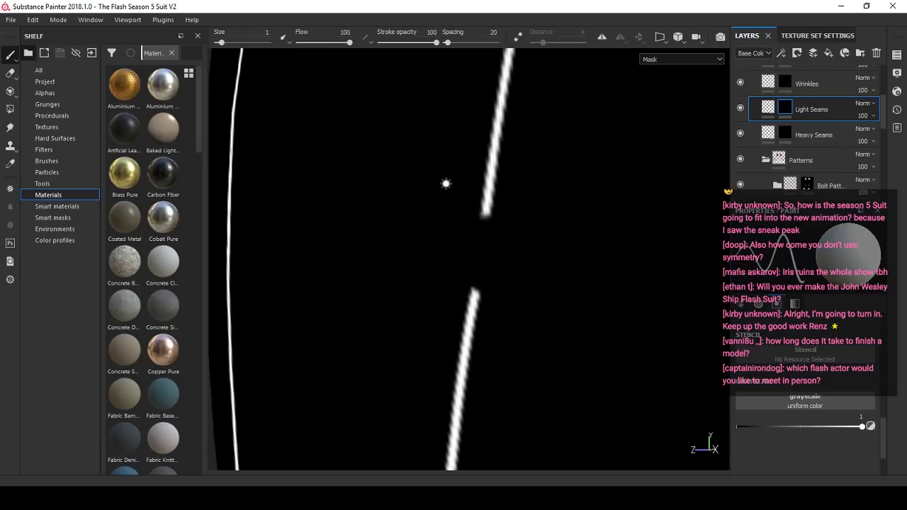
scroll(445, 180, up, 1)
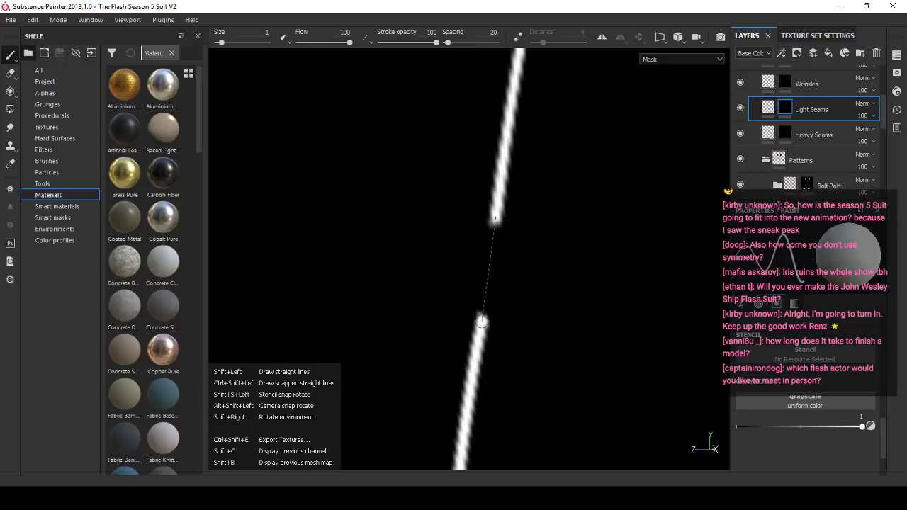
shift+click(483, 306)
- Draw a straight white stroke extending the side seam up to the hip corner just below the belt
scroll(520, 227, down, 5)
alt+drag(544, 229, 447, 212)
alt+drag(405, 180, 312, 167)
scroll(482, 143, up, 3)
scroll(428, 143, up, 3)
alt+drag(429, 143, 485, 137)
shift+click(530, 97)
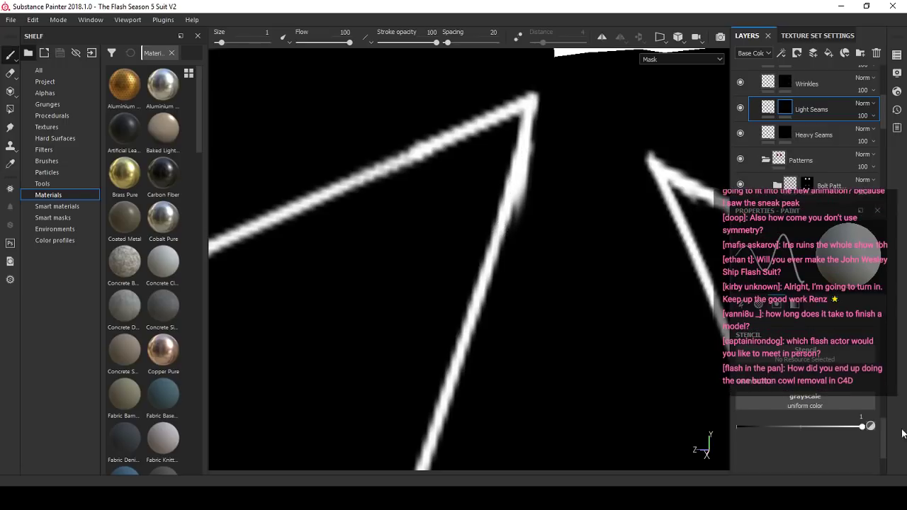
- Erase the excess paint along the outside of the side seam below the hip corner with a black brush
click(871, 427)
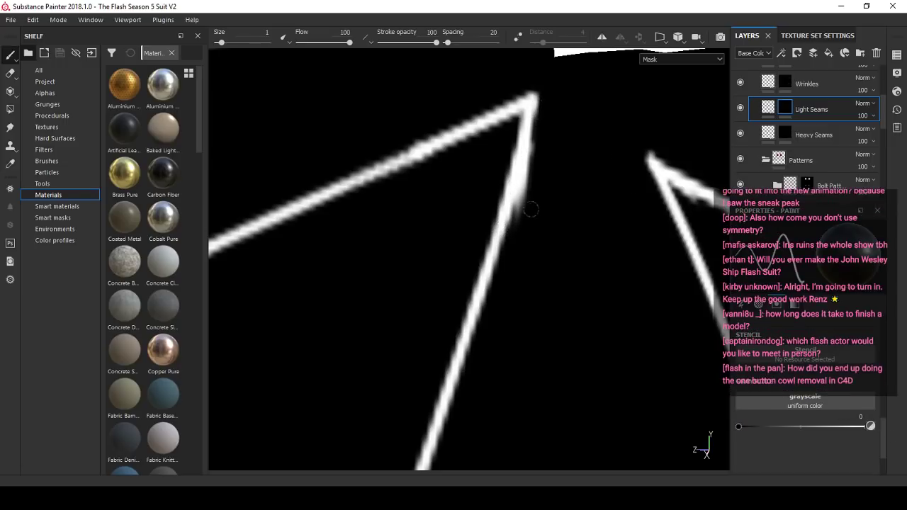
drag(515, 239, 540, 101)
scroll(536, 204, down, 5)
- Erase the misaligned section where the rear hip seam branches off on the other leg, using a black brush at size 1.97
mouse_move(537, 204)
alt+mouse_down()
mouse_move(608, 204)
mouse_move(500, 259)
alt+mouse_up()
scroll(607, 204, down, 3)
scroll(500, 259, down, 5)
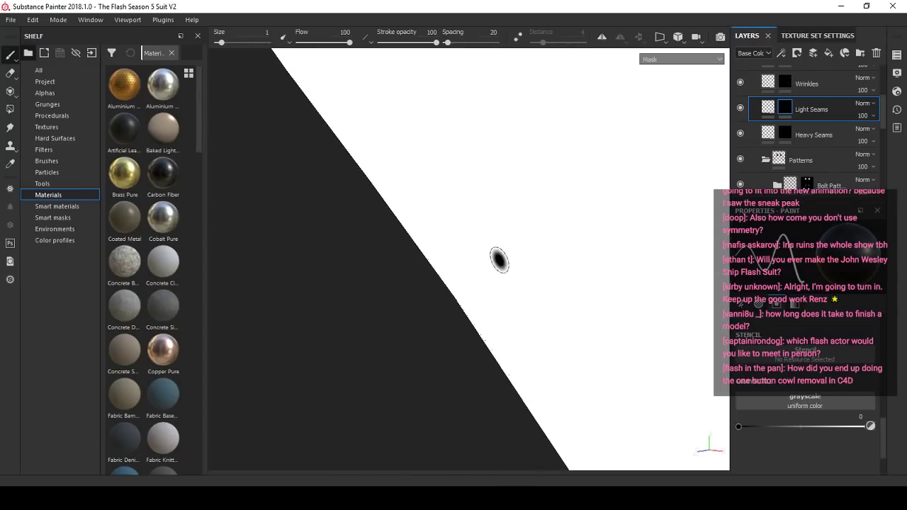
scroll(499, 260, down, 8)
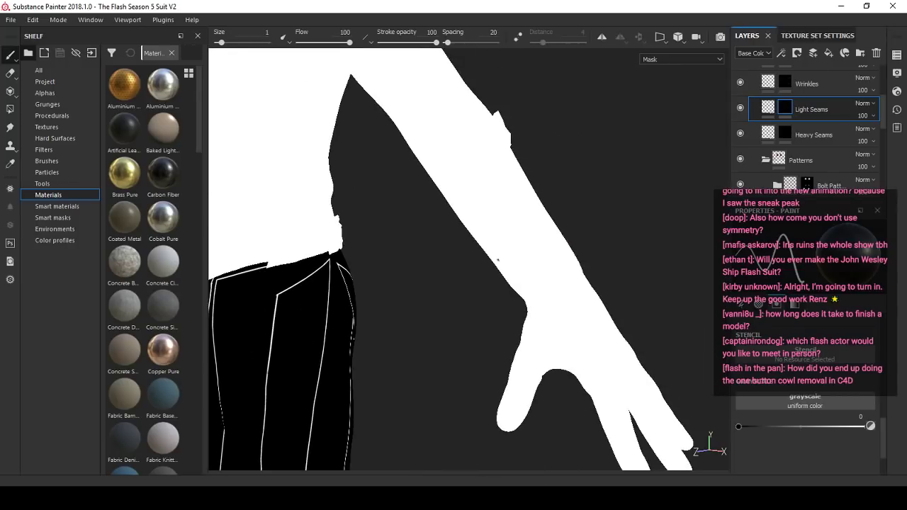
scroll(430, 231, down, 3)
alt+drag(430, 231, 524, 251)
scroll(524, 250, up, 4)
alt+middle_drag(354, 248, 486, 244)
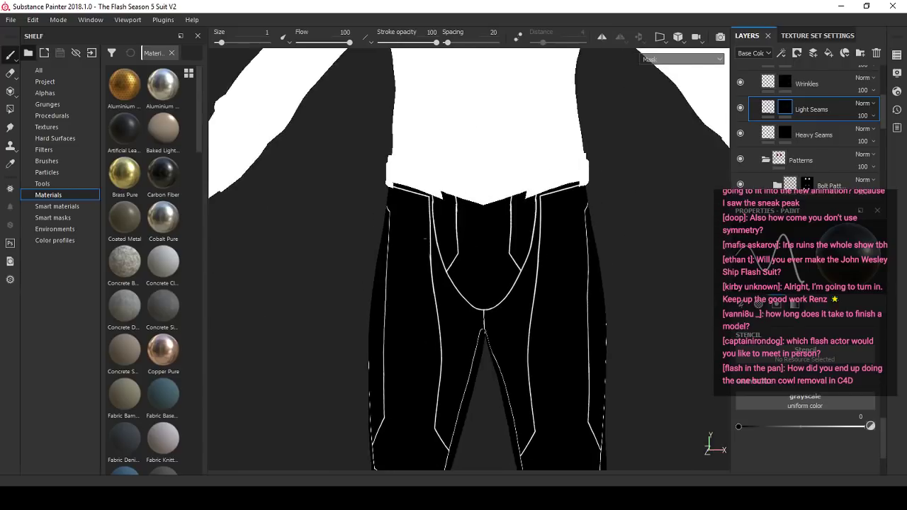
alt+drag(319, 245, 563, 246)
scroll(564, 246, up, 8)
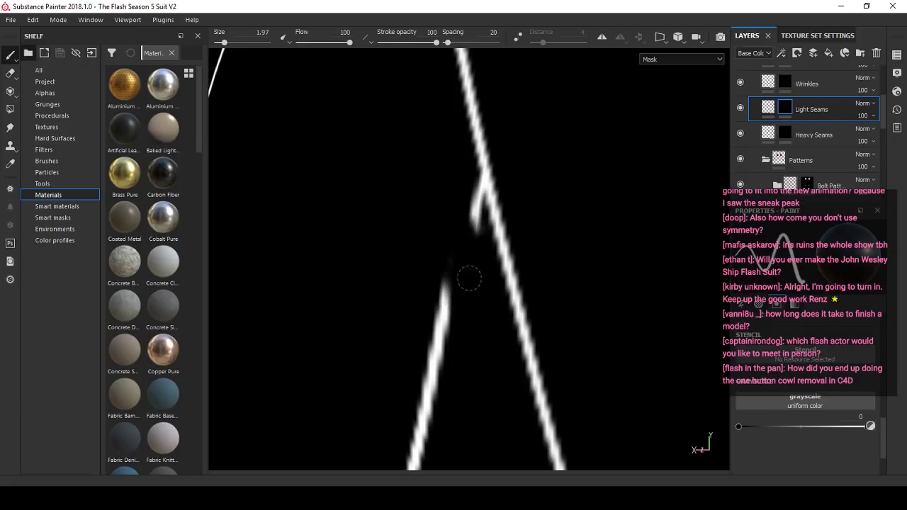
- Set the brush to white at size 1 and reconnect the rear hip seam to the junction above it
click(873, 424)
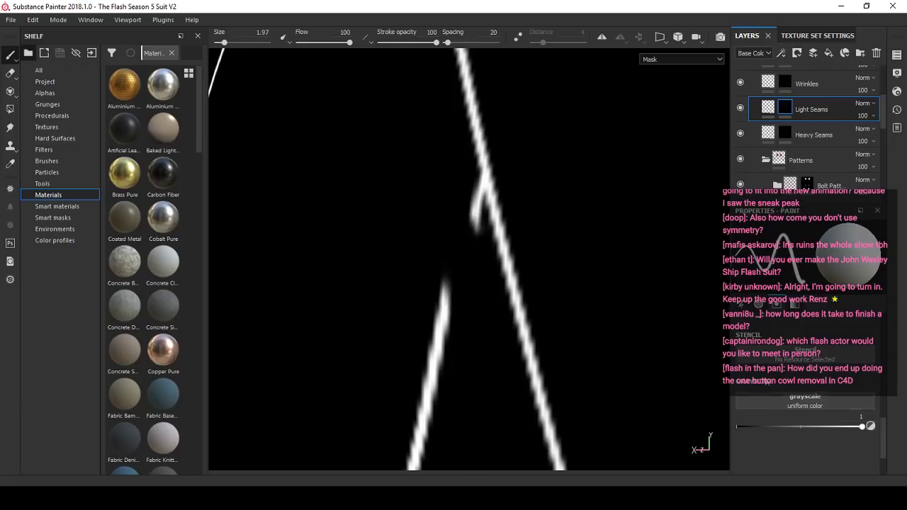
click(263, 42)
click(259, 33)
text(1)
key(Return)
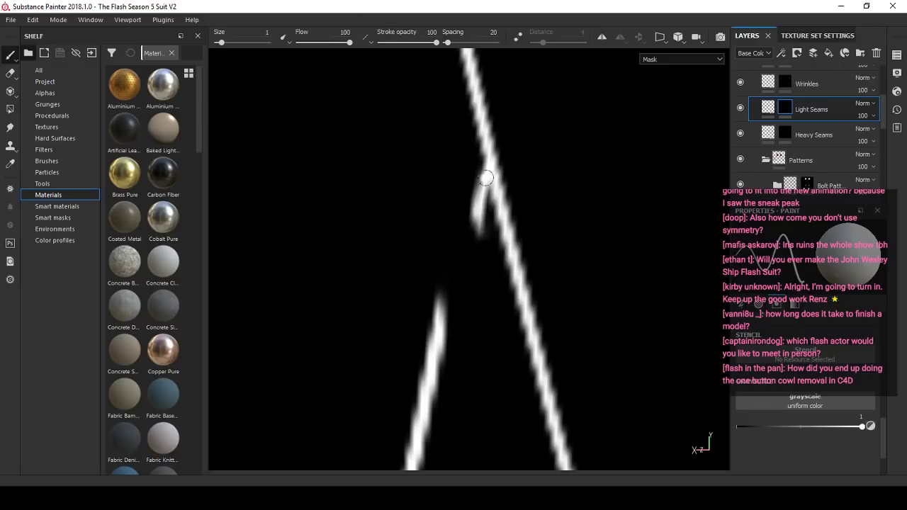
scroll(439, 318, down, 10)
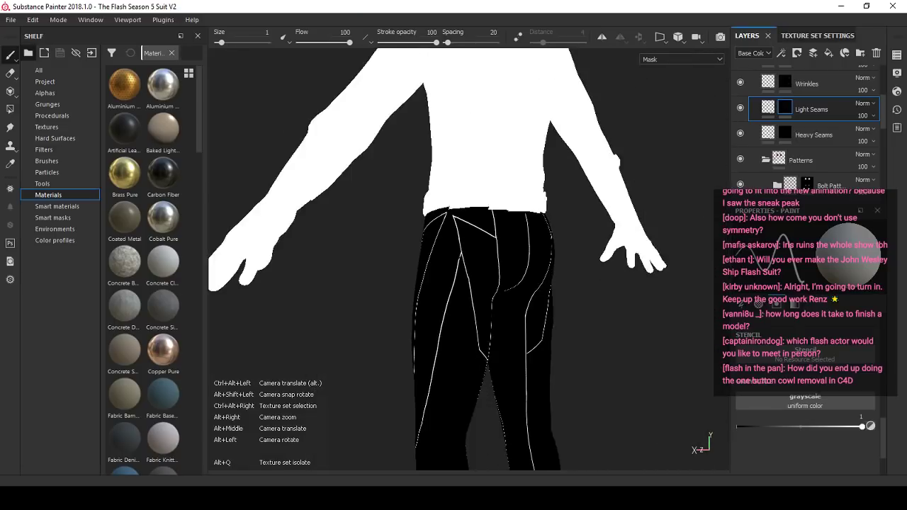
- Erase the misaligned section of the branching seam below the hip junction with a black brush at size 4.66
scroll(453, 318, up, 3)
alt+drag(471, 276, 570, 271)
scroll(439, 304, up, 2)
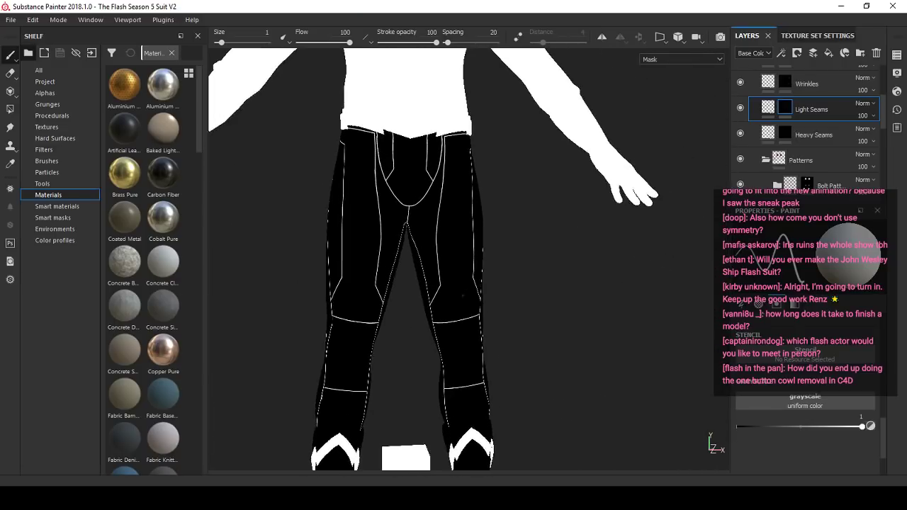
alt+drag(457, 248, 547, 241)
scroll(425, 233, up, 2)
alt+drag(347, 232, 429, 220)
scroll(499, 174, up, 2)
scroll(498, 173, up, 6)
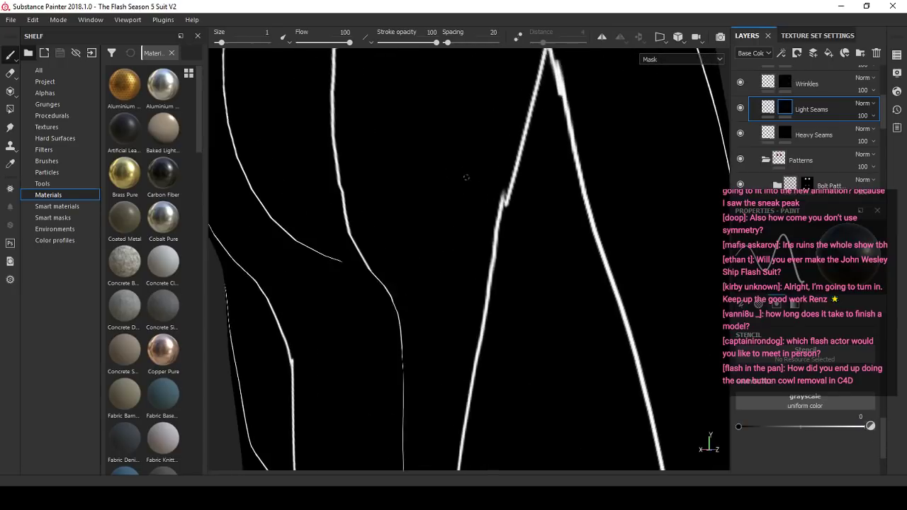
- Set the brush to white at size 1 and reconnect the gap in the branching seam with a straight stroke
click(870, 427)
scroll(567, 193, up, 4)
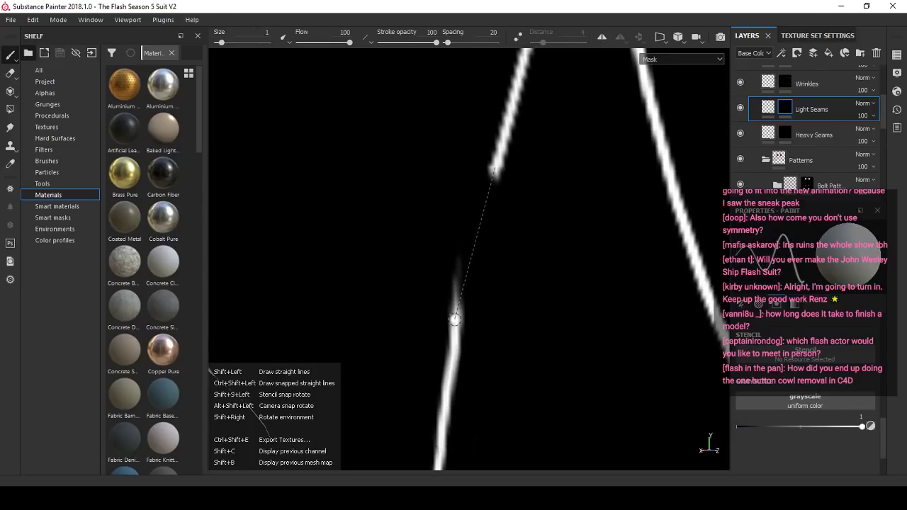
shift+click(455, 318)
alt+right_drag(456, 318, 429, 228)
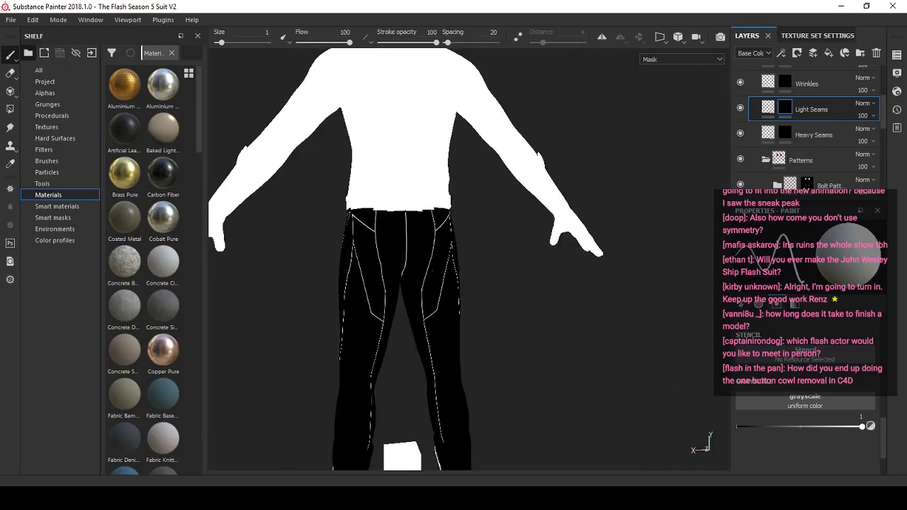
alt+drag(429, 228, 577, 209)
- Switch the viewport from the mask to the Material view and examine the seams on the front of the pants
click(678, 60)
click(666, 77)
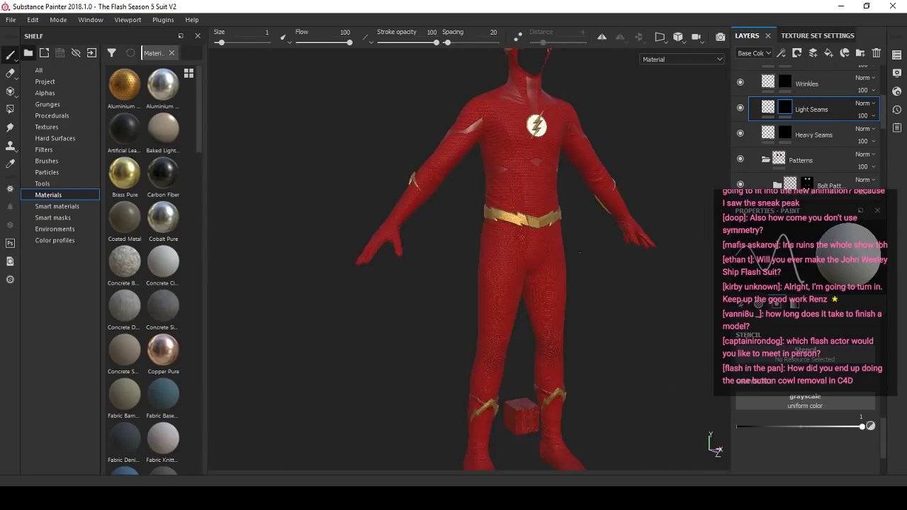
scroll(468, 259, up, 6)
scroll(545, 236, down, 5)
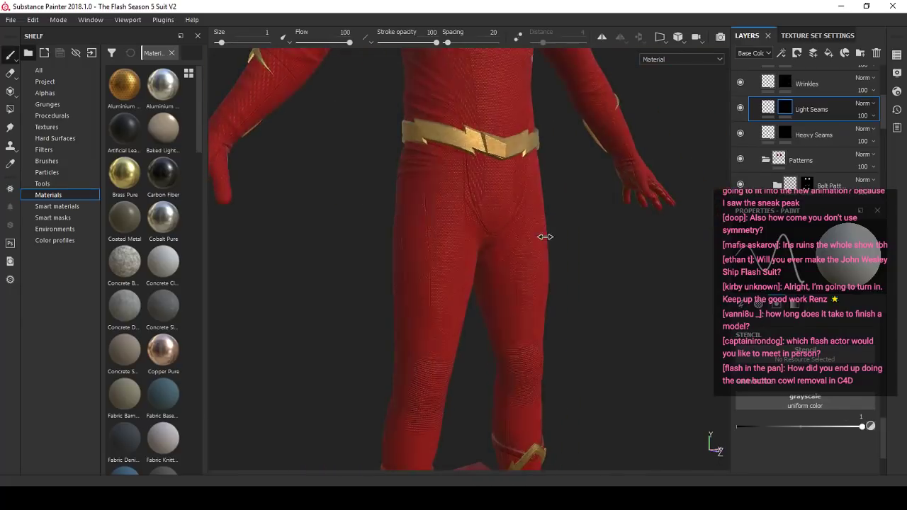
scroll(545, 237, up, 8)
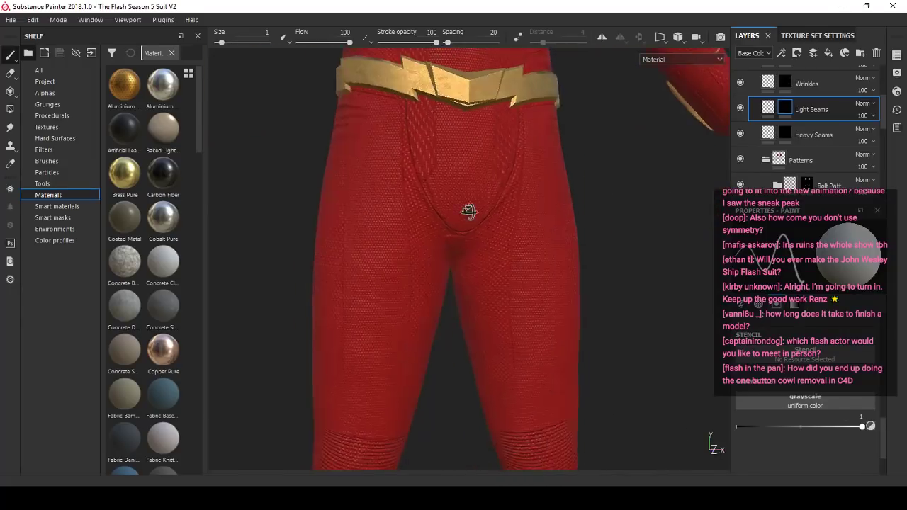
scroll(858, 168, down, 2)
scroll(857, 169, down, 5)
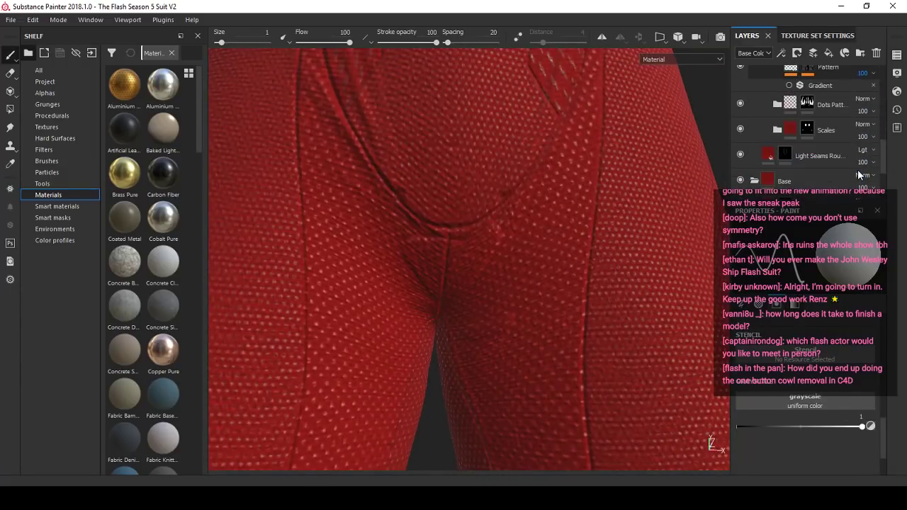
- Select the mask of the Light Seams Rou... layer and brush black at size 5.96 around the crotch seam
scroll(825, 114, up, 8)
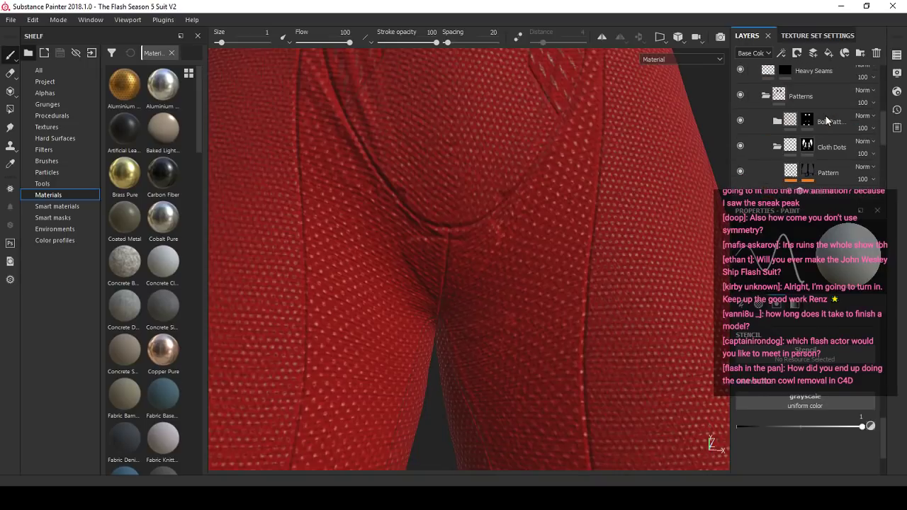
scroll(824, 121, up, 2)
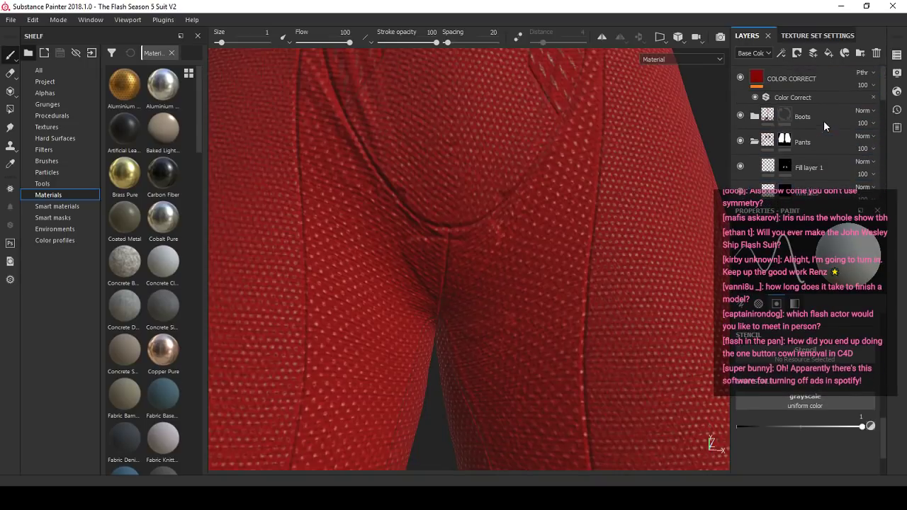
scroll(823, 124, down, 8)
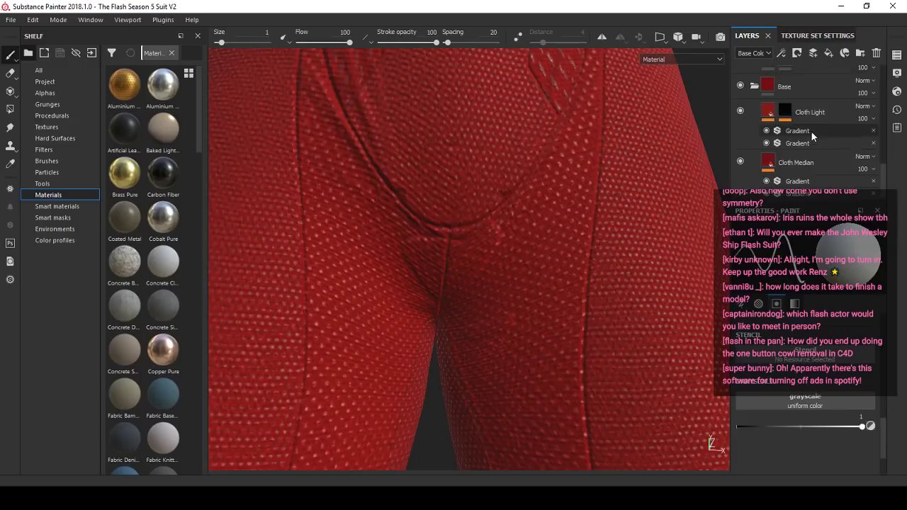
click(797, 130)
click(870, 426)
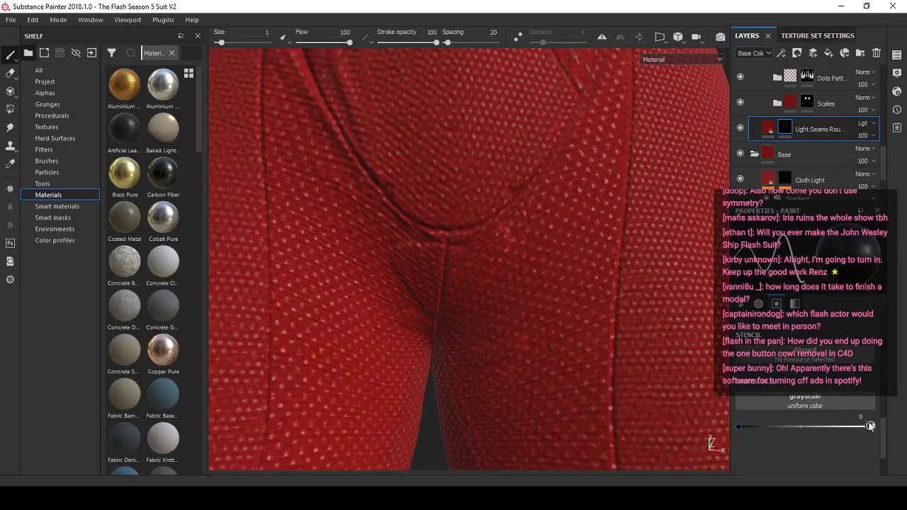
alt+drag(396, 338, 403, 284)
ctrl+right_drag(403, 284, 435, 281)
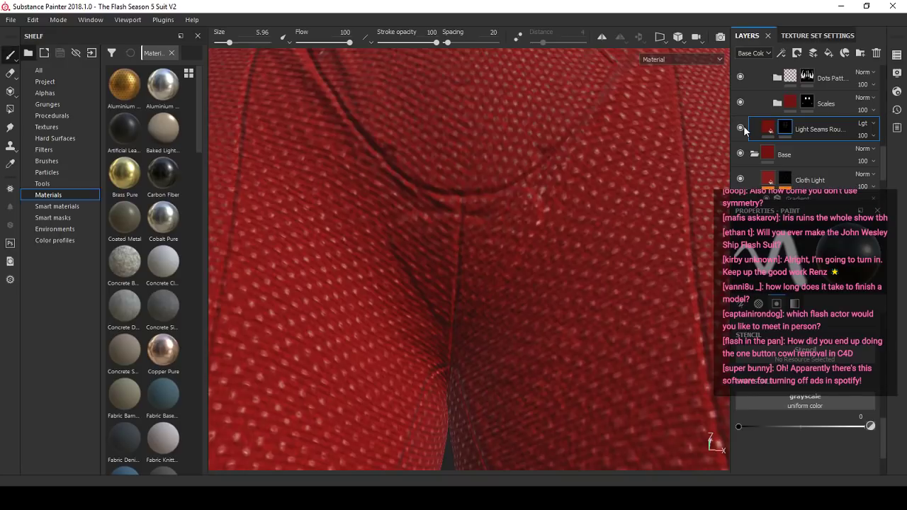
- Enlarge the black brush to size 12.42 and go over the crotch and inner-thigh area on the Light Seams Rou... mask
mouse_move(473, 345)
alt+mouse_down()
mouse_move(514, 336)
mouse_move(521, 316)
alt+mouse_up()
ctrl+right_drag(521, 316, 547, 313)
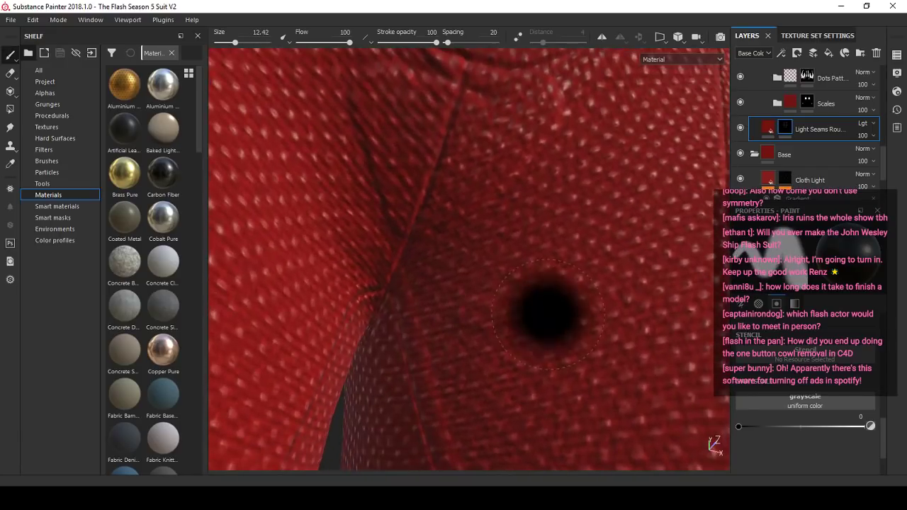
click(542, 230)
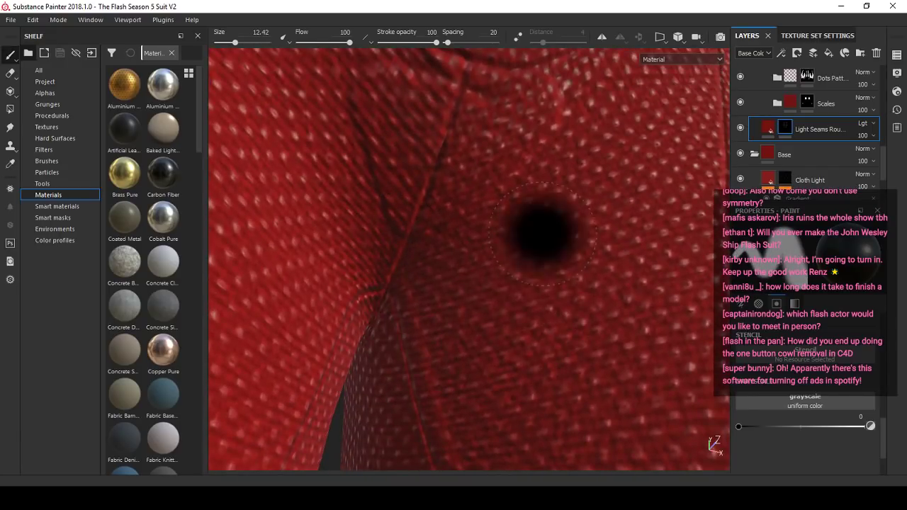
alt+drag(542, 230, 487, 252)
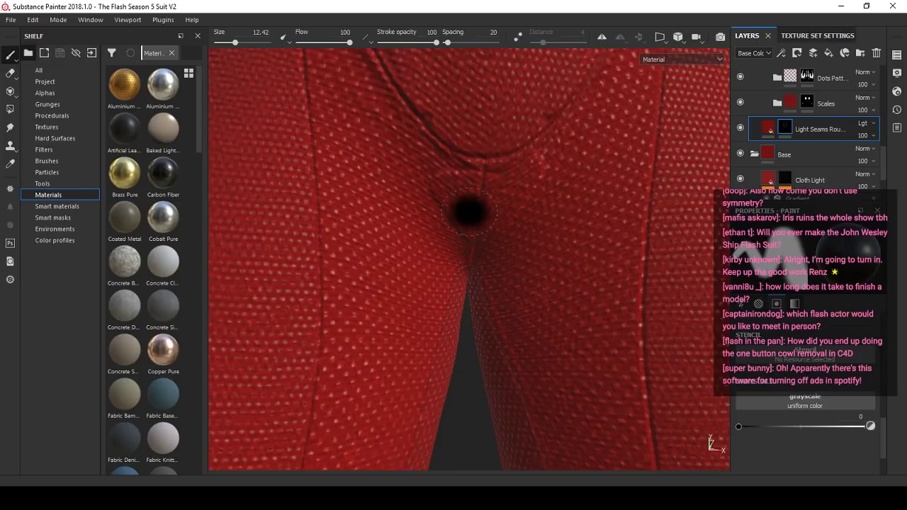
alt+drag(469, 209, 525, 252)
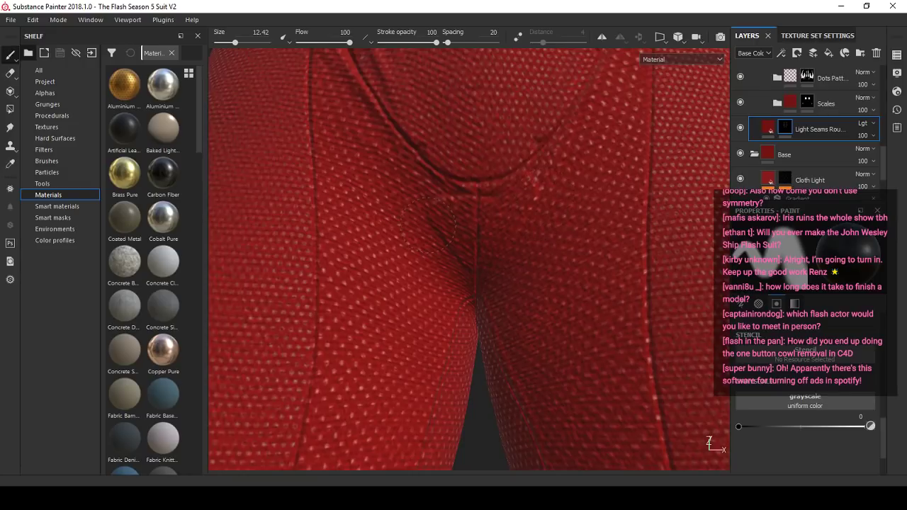
scroll(486, 237, up, 3)
mouse_move(486, 236)
alt+middle_down()
mouse_move(480, 277)
mouse_move(489, 286)
alt+middle_up()
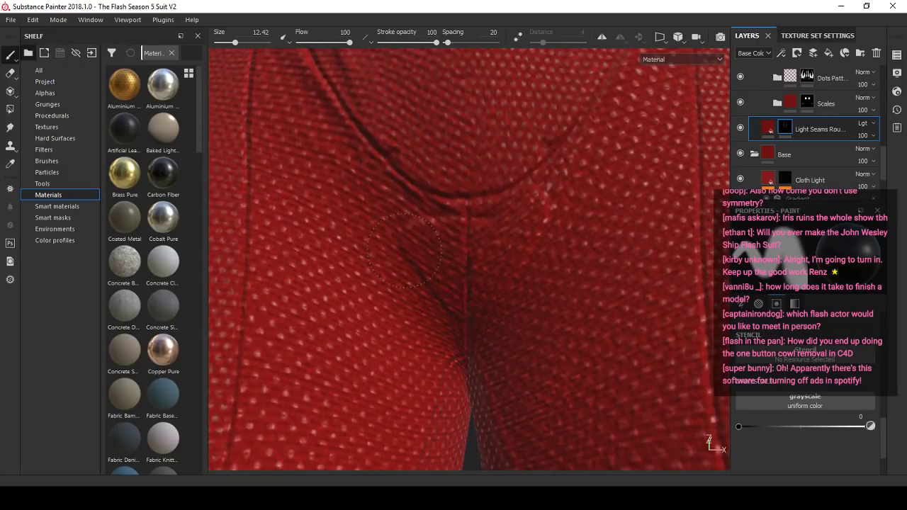
mouse_move(471, 306)
alt+mouse_down()
mouse_move(476, 328)
mouse_move(475, 301)
mouse_move(447, 294)
alt+mouse_up()
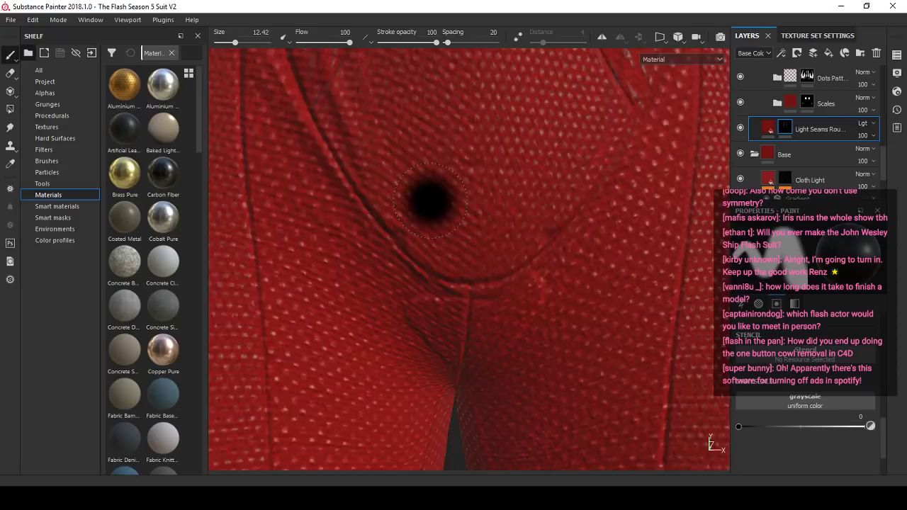
- Inspect the crease below the crotch seam and compare it with the Light Seams Rou... layer hidden
scroll(431, 203, down, 4)
scroll(437, 259, up, 4)
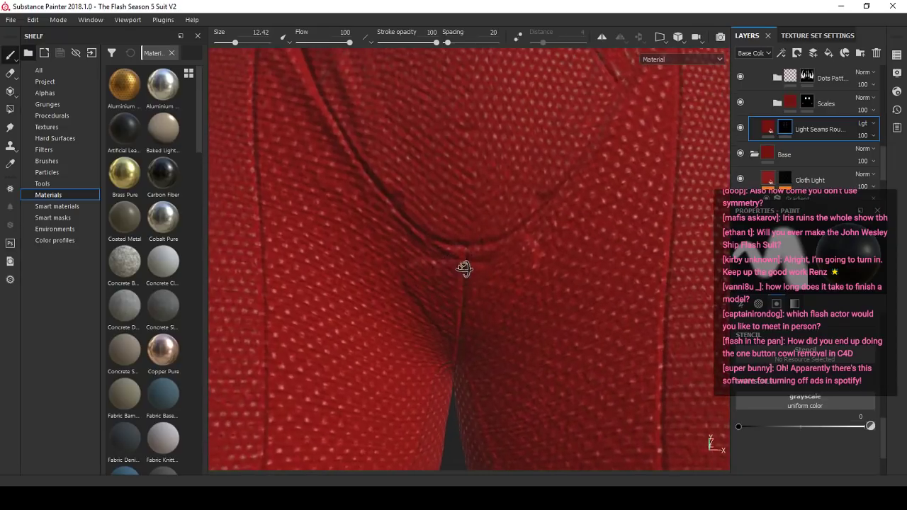
scroll(469, 328, up, 2)
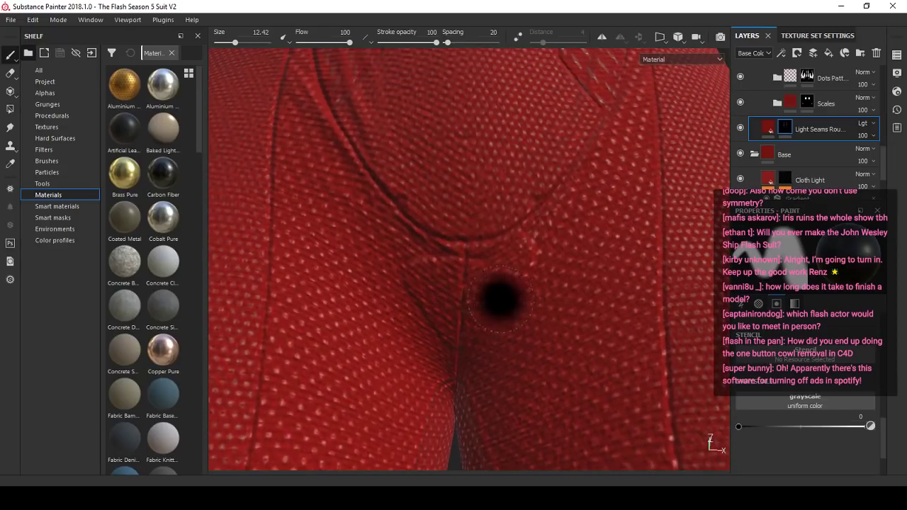
scroll(510, 276, down, 4)
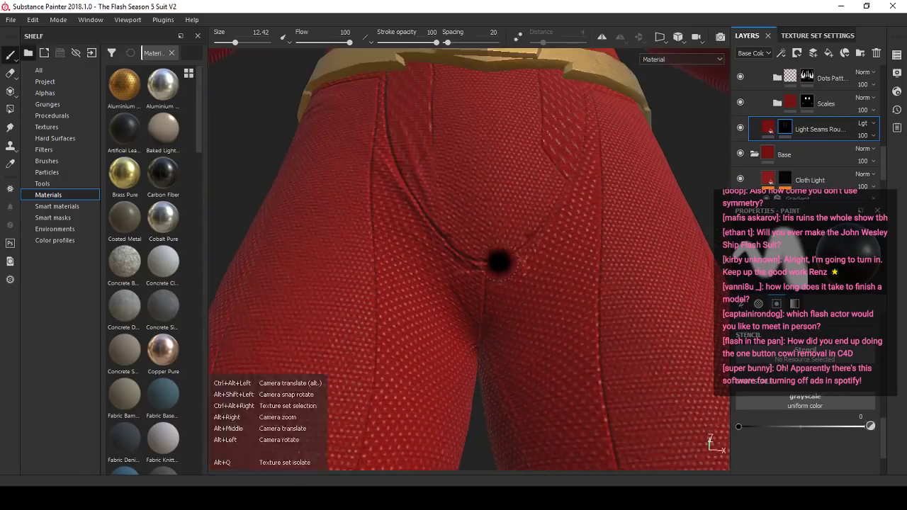
alt+drag(499, 261, 488, 286)
scroll(487, 286, up, 2)
scroll(501, 247, up, 2)
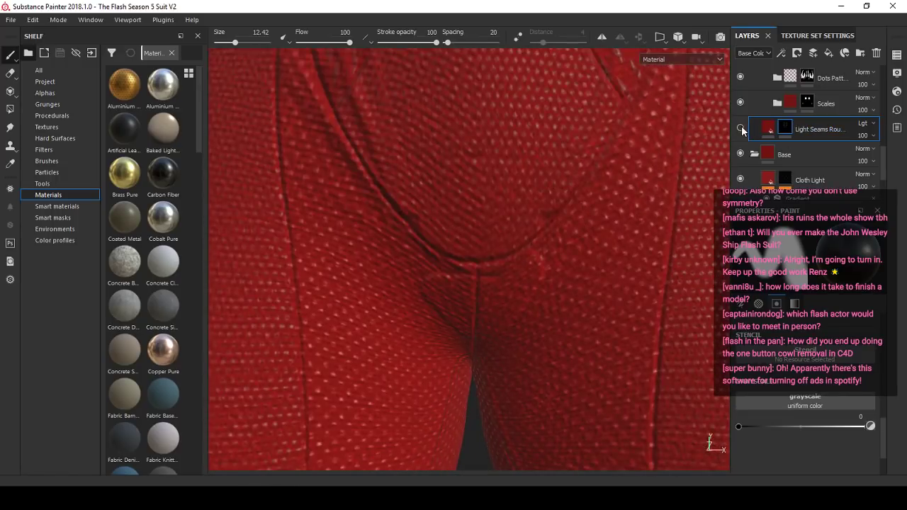
scroll(742, 129, down, 3)
scroll(762, 167, up, 3)
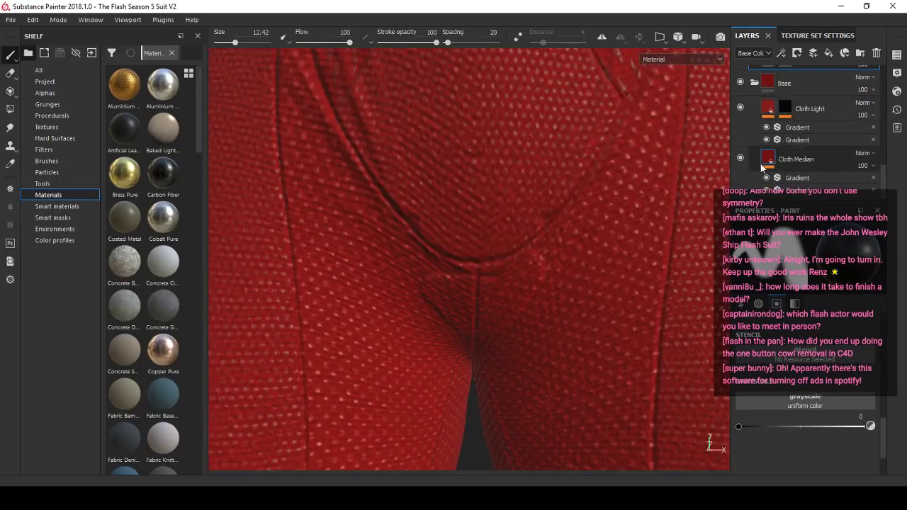
- Toggle the visibility of the upper Pants layers, including Light Seams and Fill layer 1, to find which one produces the crotch crease
scroll(761, 167, up, 3)
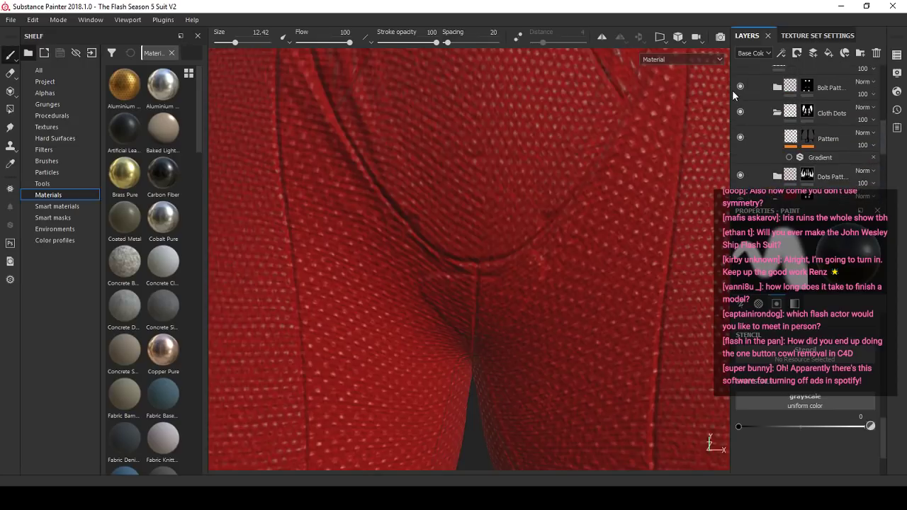
scroll(749, 118, up, 2)
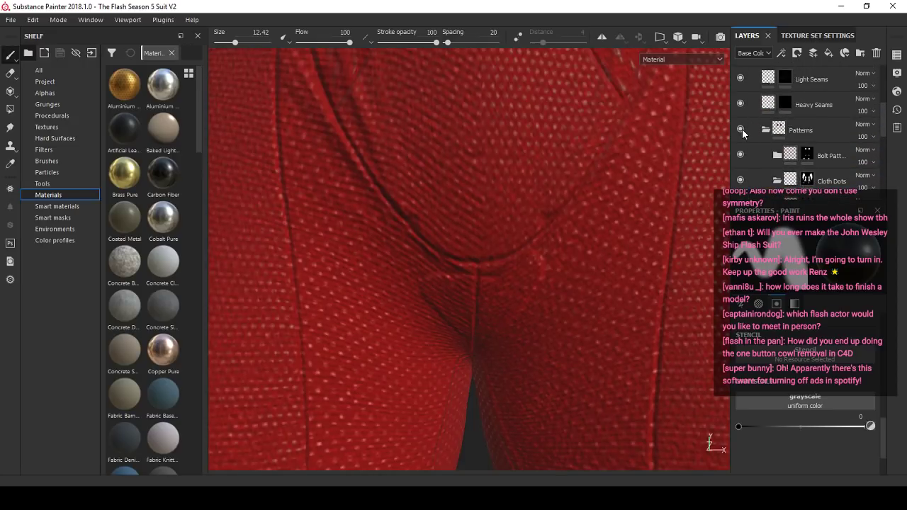
click(742, 113)
click(741, 113)
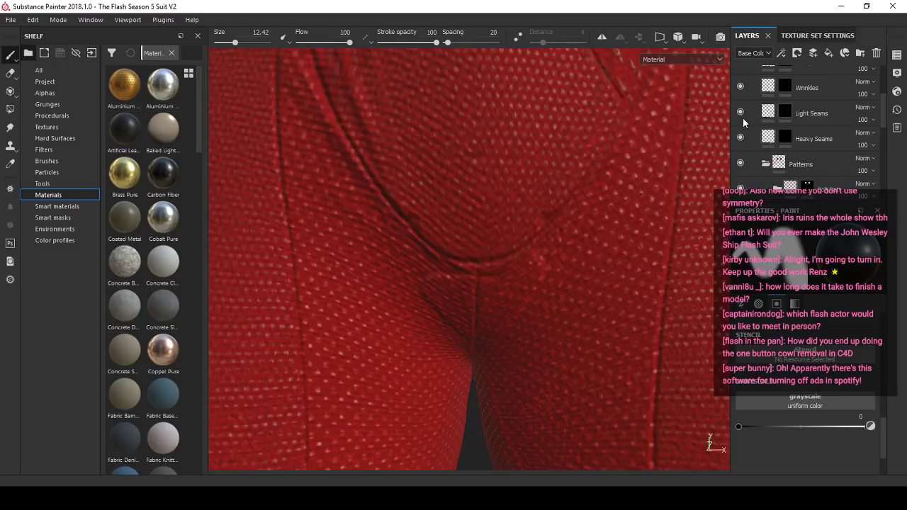
click(742, 87)
click(742, 87)
scroll(753, 121, up, 2)
click(743, 128)
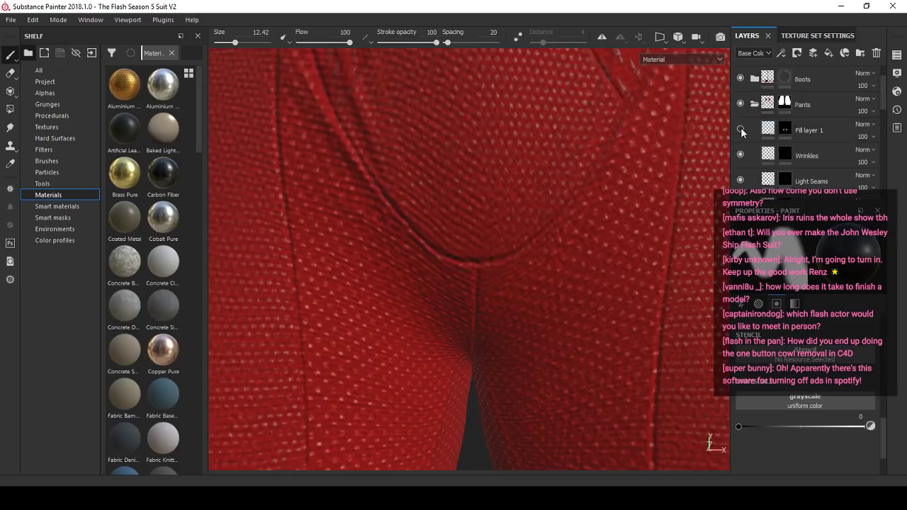
click(743, 128)
- Select the Fill layer 1 mask, reduce the brush to size 4.58 and set it to white for the crease beside the crotch seam
alt+drag(424, 256, 410, 191)
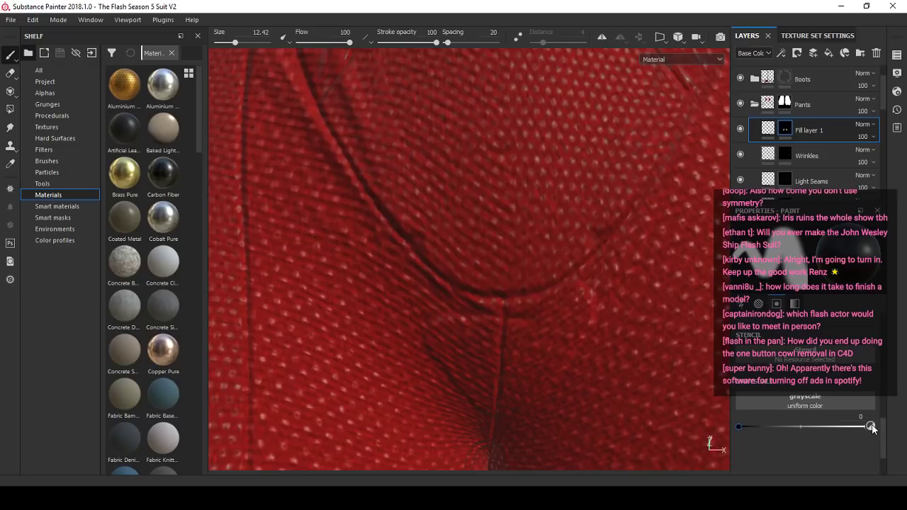
mouse_move(462, 228)
alt+right_down()
mouse_move(421, 198)
mouse_move(407, 232)
alt+right_up()
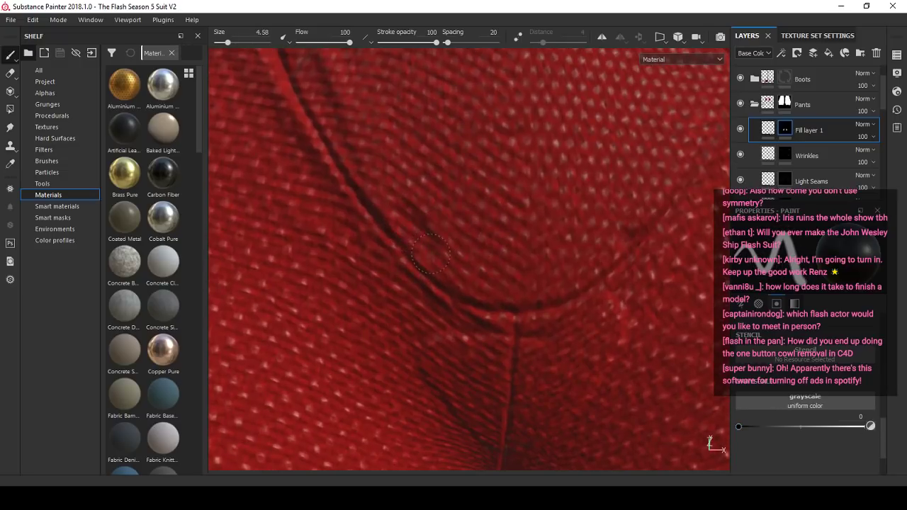
click(863, 427)
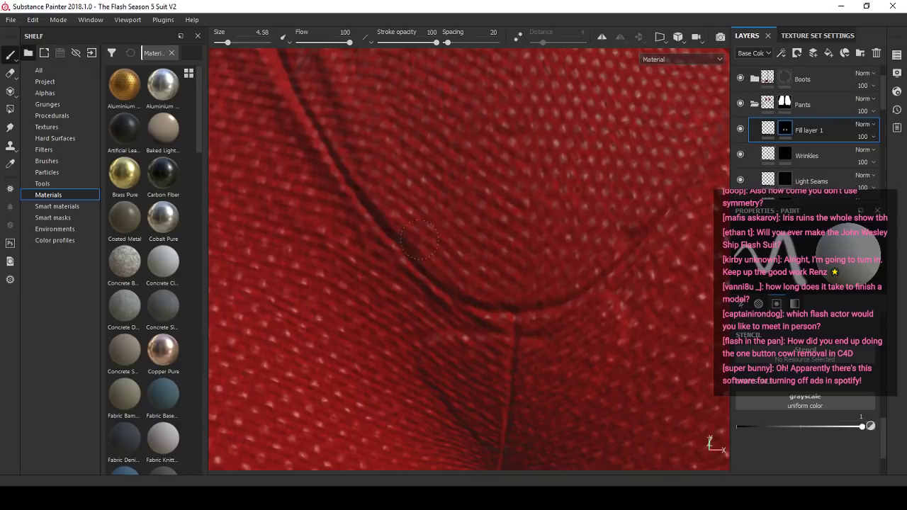
alt+right_drag(481, 228, 673, 28)
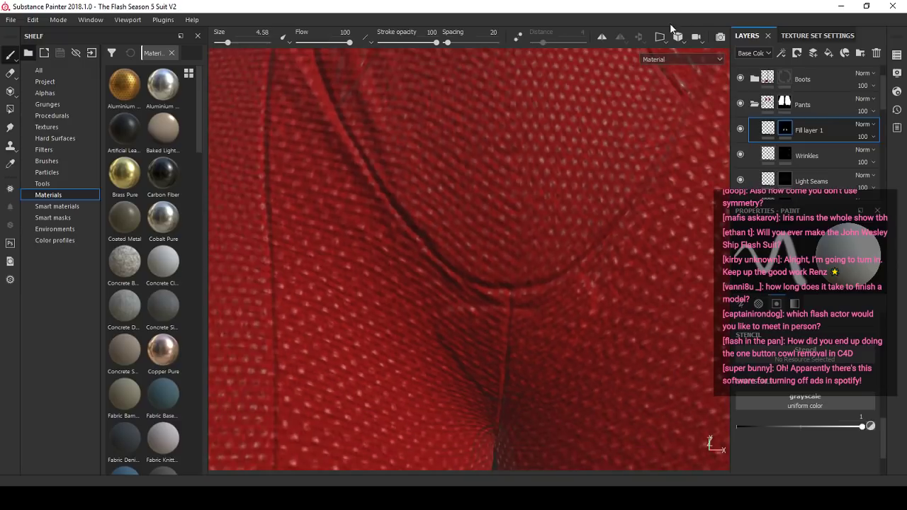
- Turn on symmetry for painting and compare the crotch creases with Fill layer 1 hidden and shown
alt+drag(512, 244, 474, 247)
alt+right_drag(388, 207, 425, 227)
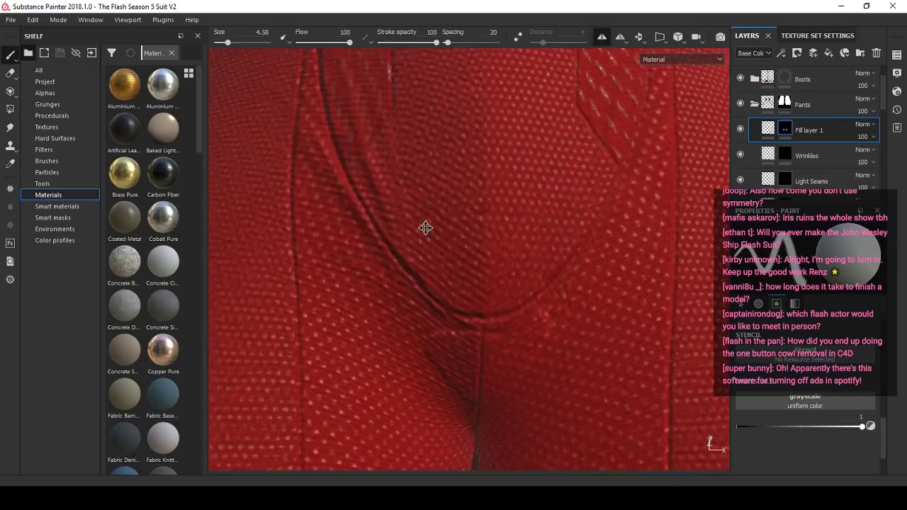
alt+middle_drag(425, 227, 404, 215)
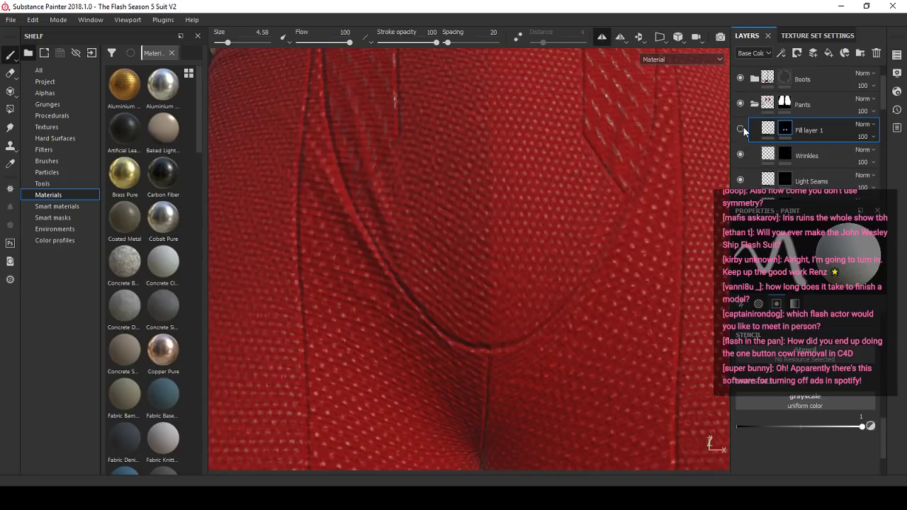
alt+drag(488, 280, 488, 229)
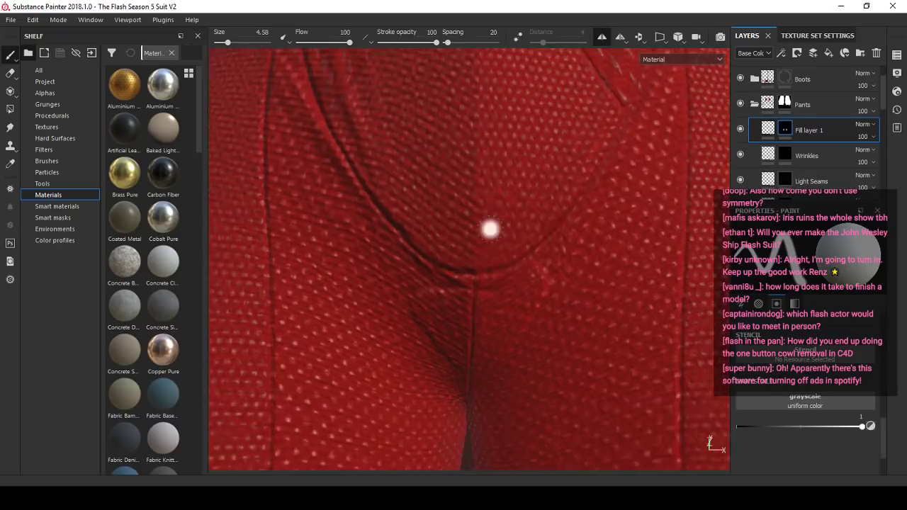
alt+right_drag(488, 229, 494, 260)
- Set the mask brush to black, enlarge it to size 12.69 and paint out the creases below the crotch seam on Fill layer 1
drag(862, 427, 736, 425)
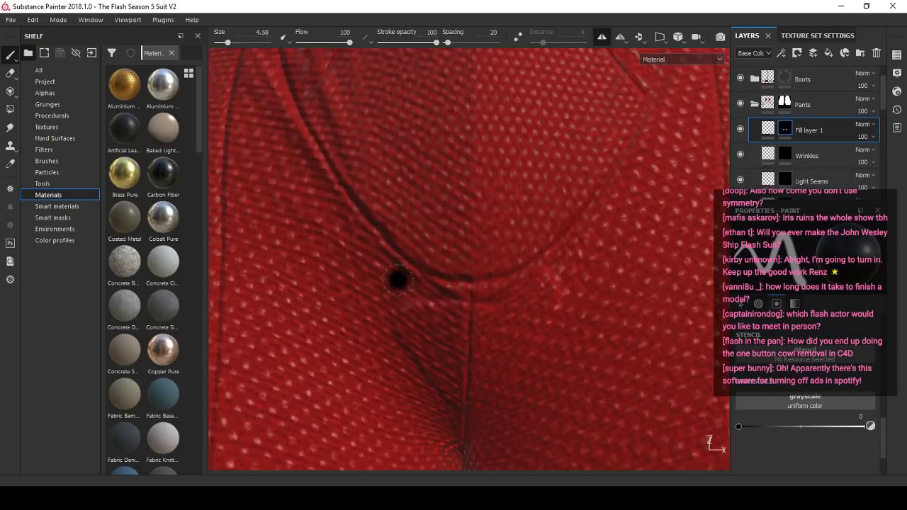
alt+drag(527, 346, 508, 321)
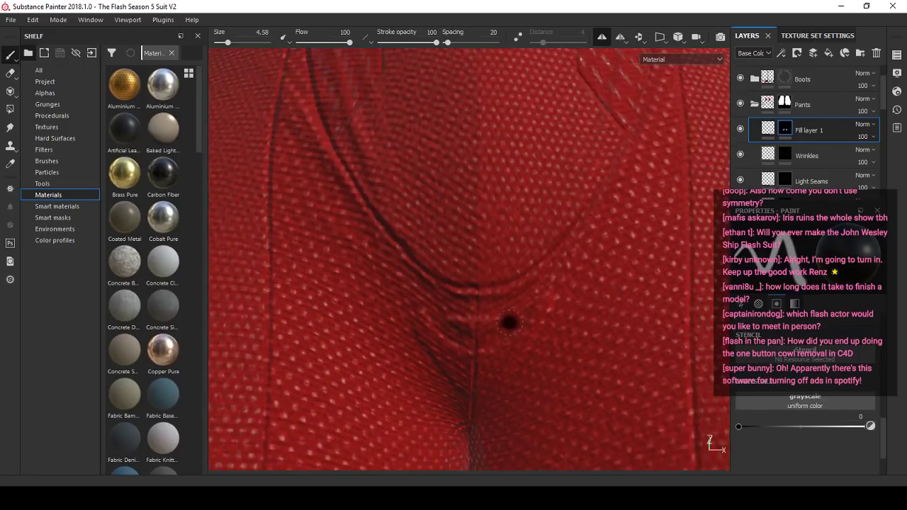
alt+right_drag(508, 321, 492, 312)
ctrl+right_drag(470, 360, 492, 386)
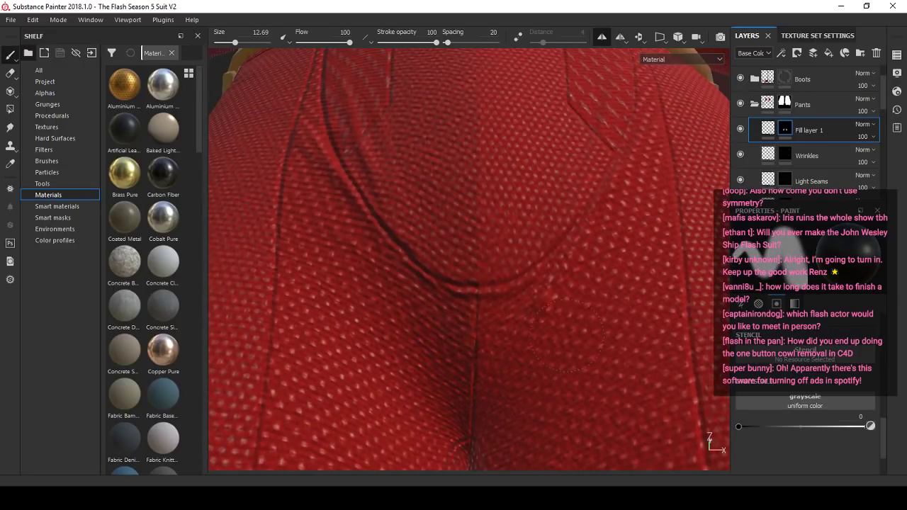
mouse_move(474, 322)
ctrl+right_down()
mouse_move(486, 314)
mouse_move(423, 292)
ctrl+right_up()
alt+right_drag(508, 309, 469, 292)
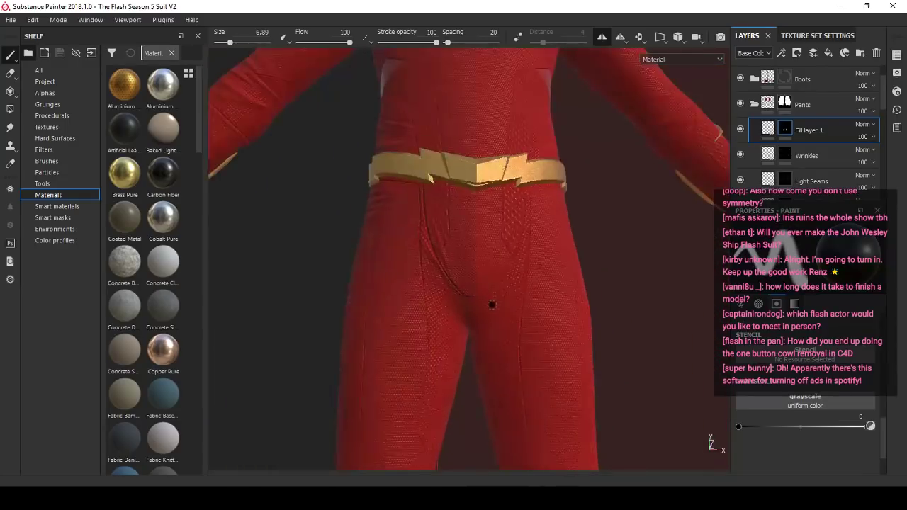
- Select the Light Seams Rou... mask and paint the vertical center seam below the crotch with a white brush of size 4
alt+drag(491, 305, 490, 269)
alt+right_drag(490, 270, 508, 341)
alt+middle_drag(508, 341, 504, 295)
alt+drag(504, 295, 501, 330)
scroll(849, 143, down, 5)
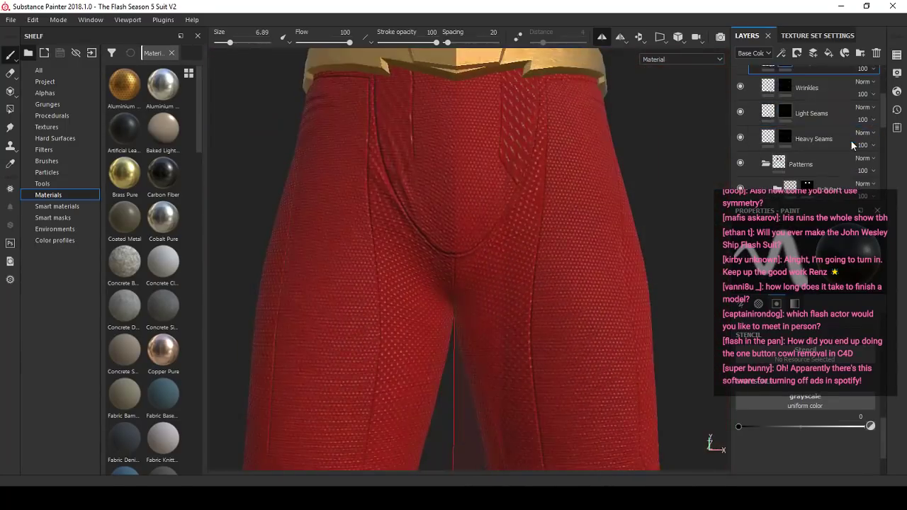
scroll(846, 147, down, 4)
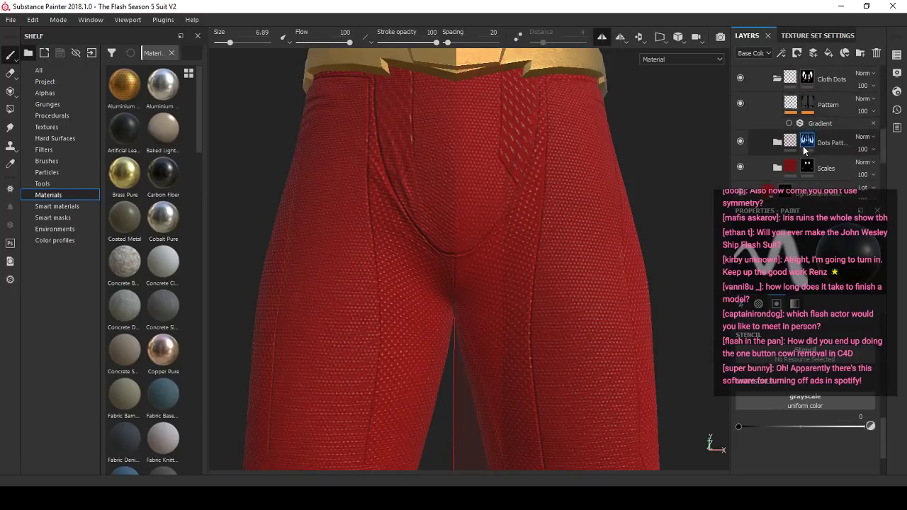
click(785, 126)
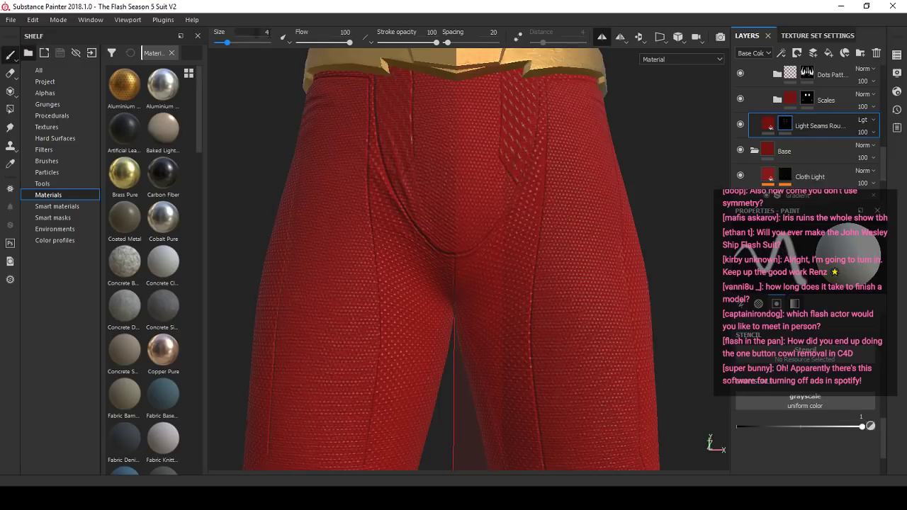
scroll(449, 253, up, 6)
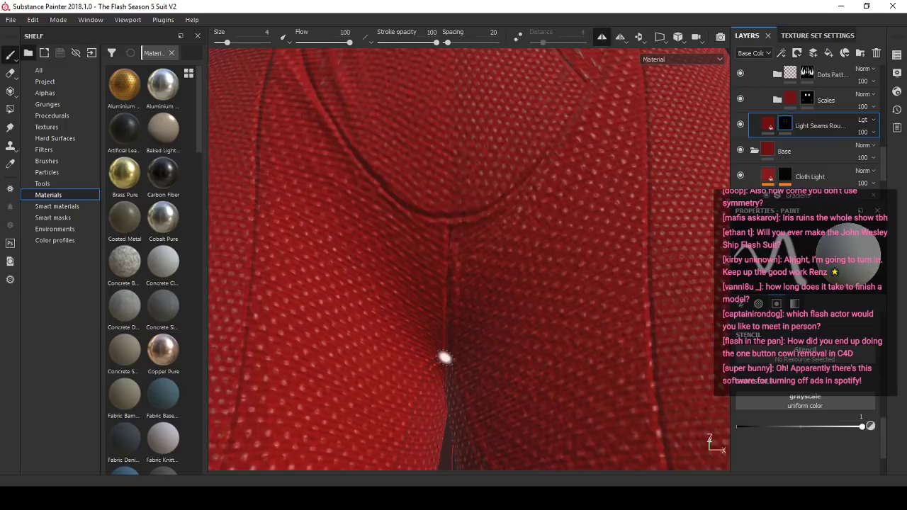
mouse_move(444, 359)
alt+right_down()
mouse_move(448, 307)
mouse_move(458, 343)
alt+right_up()
scroll(458, 343, down, 2)
scroll(458, 342, up, 5)
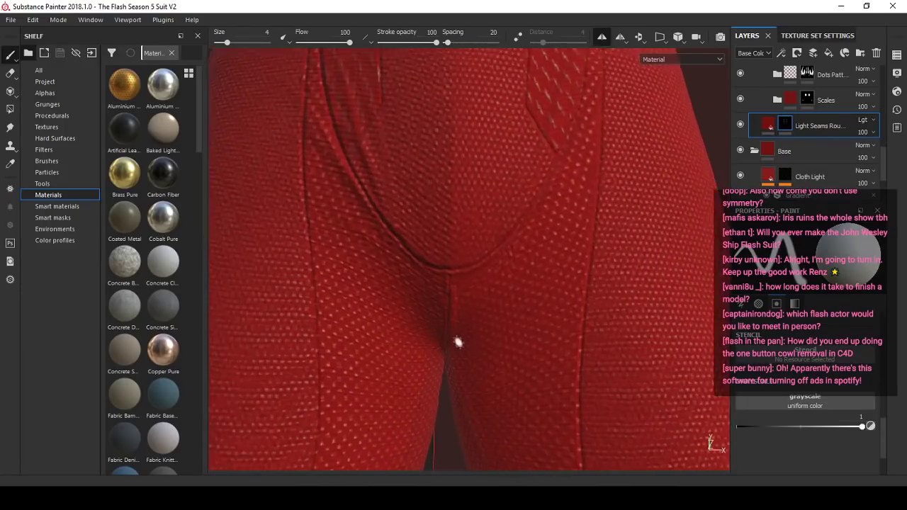
scroll(457, 341, down, 5)
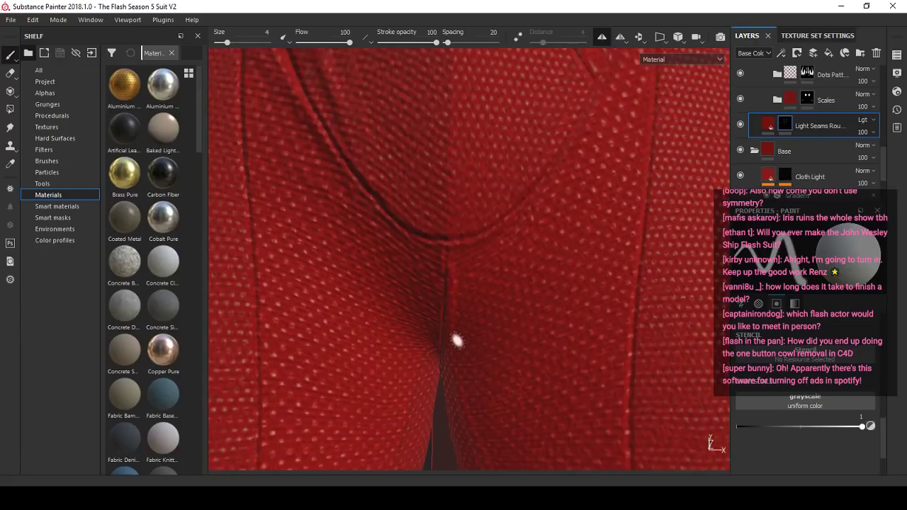
- Review the front of the suit from a distance and switch to Streamlabs OBS to check the live chat
mouse_move(457, 340)
alt+right_down()
mouse_move(458, 302)
mouse_move(453, 322)
alt+right_up()
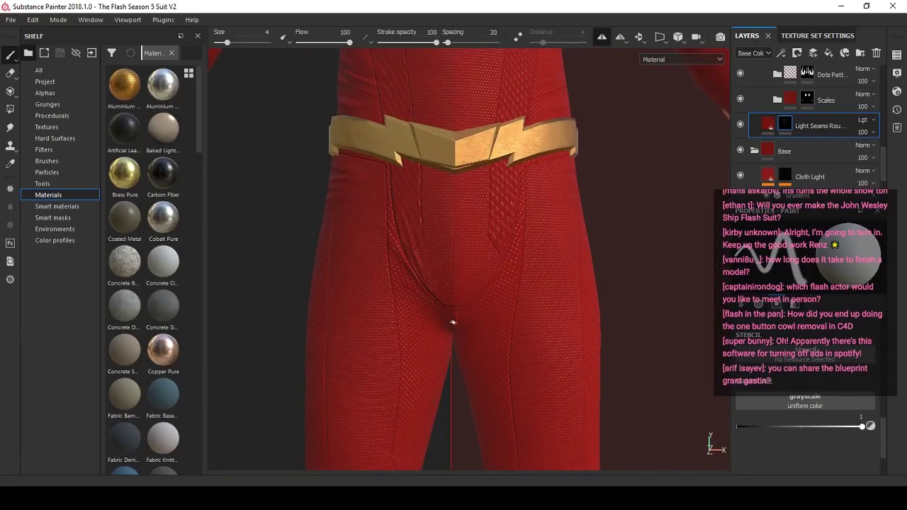
scroll(455, 312, down, 5)
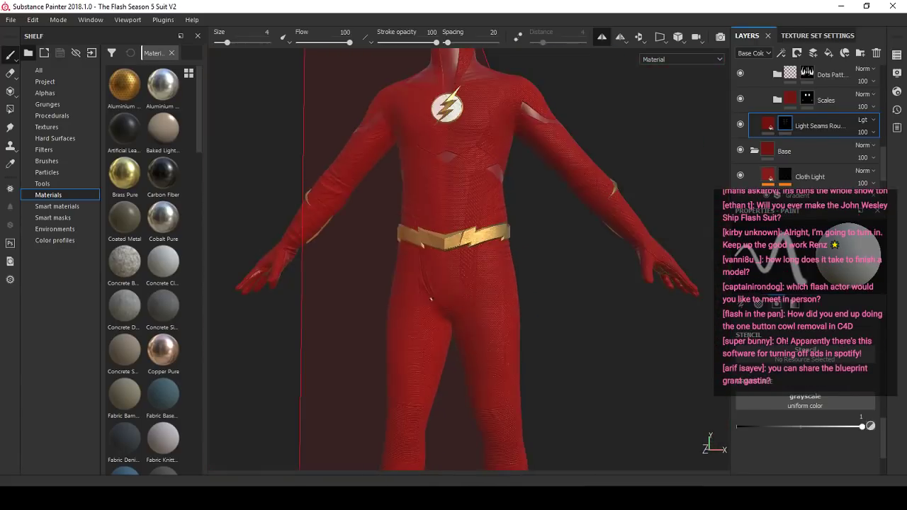
scroll(459, 307, up, 2)
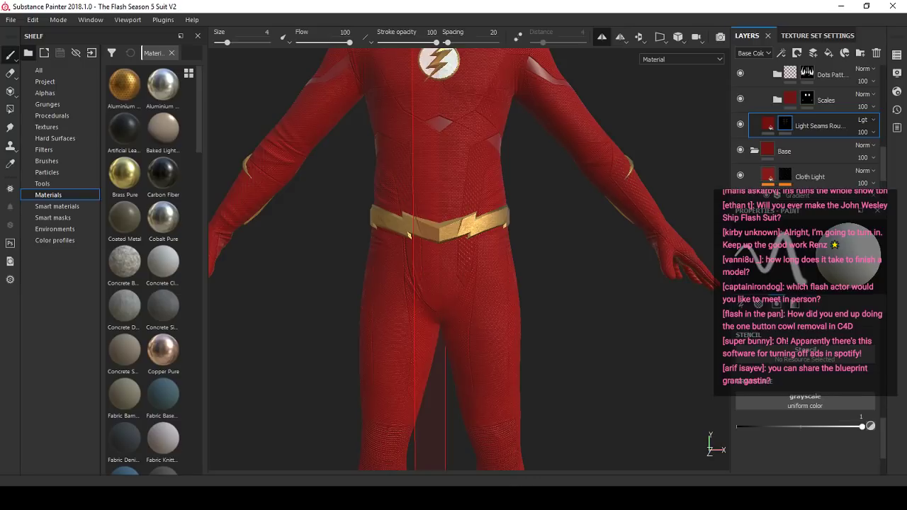
click(490, 497)
click(54, 382)
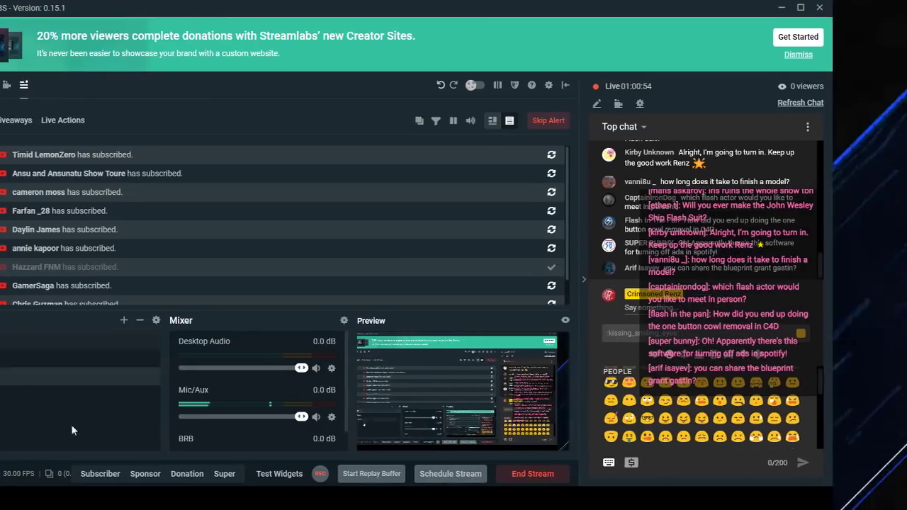
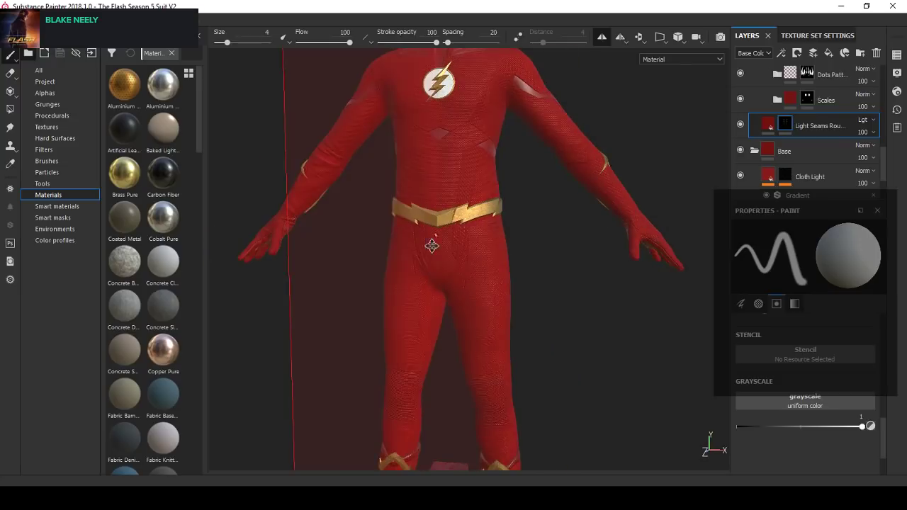
- Examine the repainted crotch and leg seams of the pants from several angles and distances
alt+middle_drag(431, 247, 422, 273)
alt+right_drag(421, 273, 454, 261)
alt+drag(453, 261, 415, 257)
alt+right_drag(415, 258, 407, 255)
alt+drag(407, 255, 444, 246)
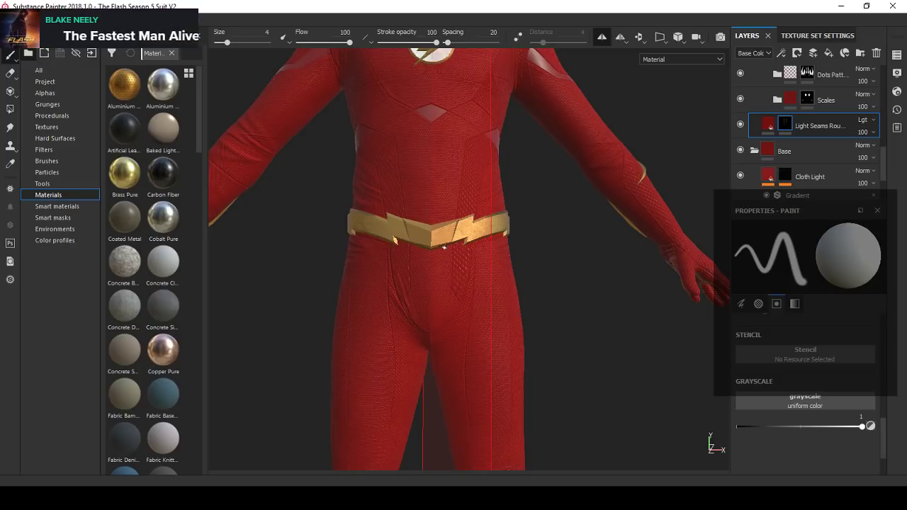
scroll(445, 248, down, 3)
scroll(444, 247, up, 3)
alt+drag(444, 247, 486, 265)
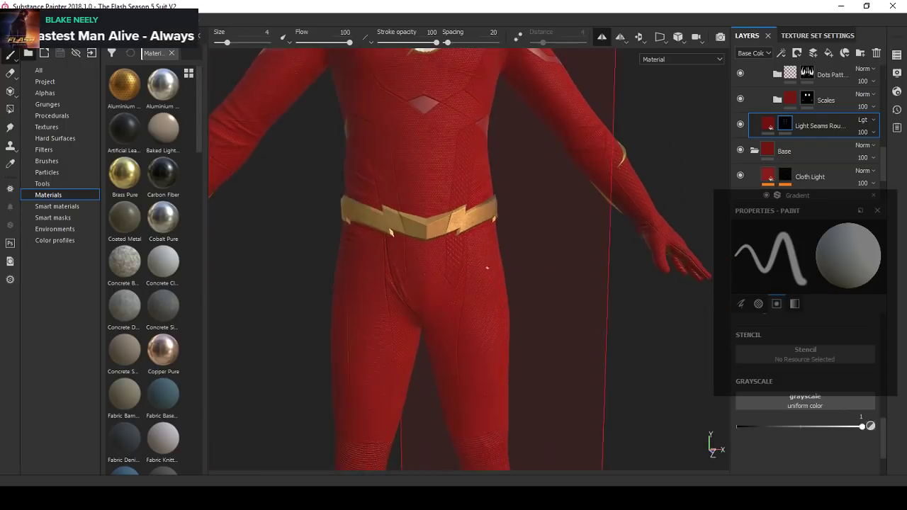
alt+middle_drag(479, 319, 459, 253)
alt+drag(460, 253, 413, 295)
scroll(465, 298, up, 2)
scroll(401, 306, down, 3)
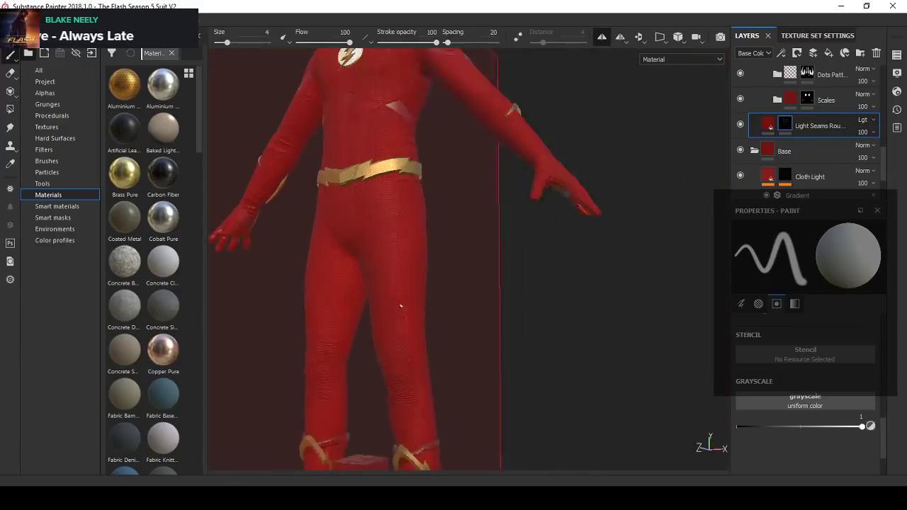
alt+middle_drag(401, 306, 435, 407)
alt+drag(460, 283, 507, 266)
scroll(522, 253, up, 1)
scroll(522, 253, down, 3)
alt+drag(383, 237, 433, 232)
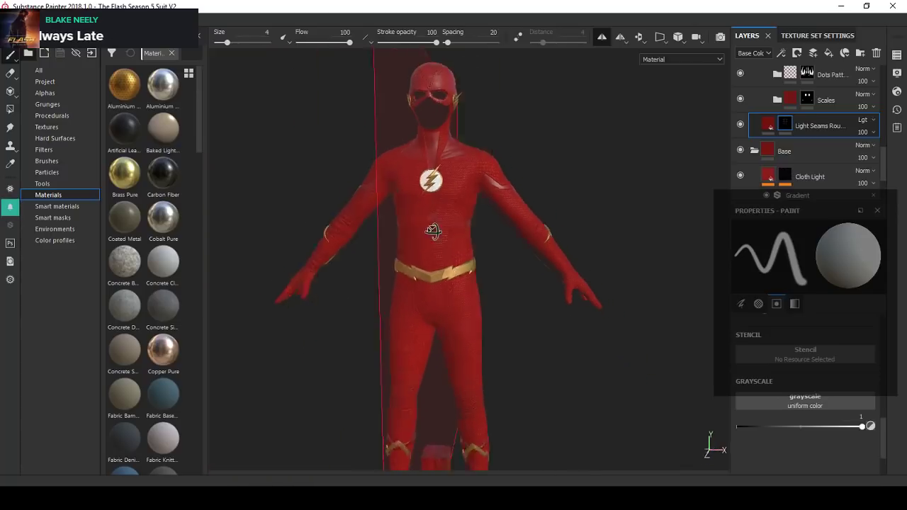
scroll(433, 232, up, 3)
alt+drag(488, 234, 394, 252)
scroll(444, 243, down, 3)
scroll(420, 247, up, 3)
scroll(394, 252, down, 2)
alt+drag(439, 269, 489, 283)
scroll(496, 340, down, 2)
alt+middle_drag(506, 385, 514, 267)
scroll(559, 212, up, 3)
alt+middle_drag(623, 163, 553, 235)
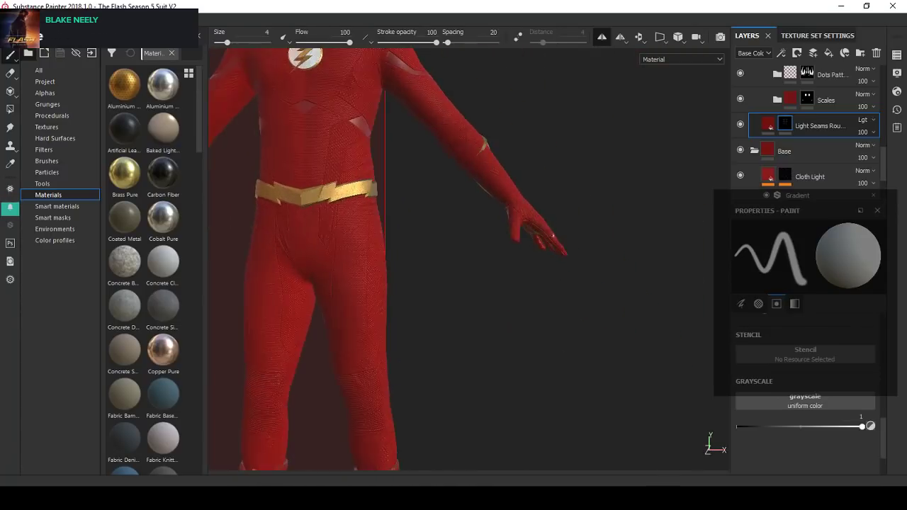
alt+middle_drag(492, 234, 660, 269)
scroll(659, 269, down, 2)
alt+middle_drag(475, 259, 435, 284)
alt+drag(454, 285, 415, 241)
scroll(464, 273, down, 3)
scroll(489, 278, up, 3)
alt+middle_drag(415, 241, 419, 269)
alt+drag(488, 277, 437, 274)
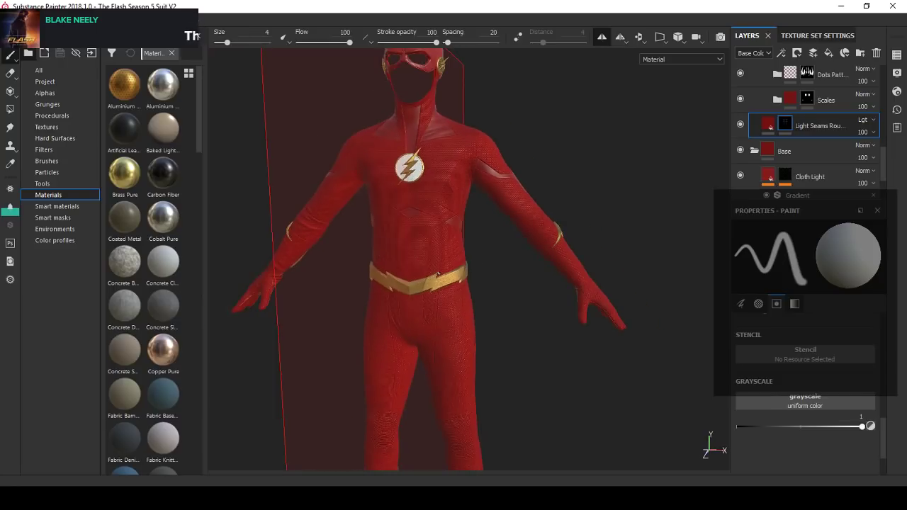
- Open the texture set list, hide and show the Pants set for comparison, and examine the torso above the belt
click(897, 56)
alt+middle_drag(482, 263, 488, 229)
click(736, 123)
click(737, 124)
click(737, 124)
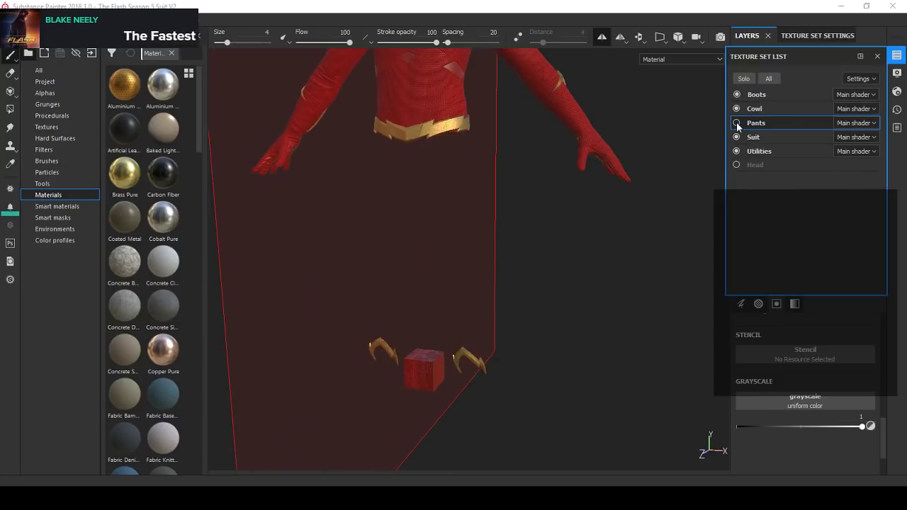
click(737, 124)
click(737, 124)
click(737, 124)
alt+middle_drag(537, 153, 455, 263)
scroll(481, 172, up, 3)
alt+middle_drag(481, 172, 491, 242)
alt+drag(492, 242, 464, 238)
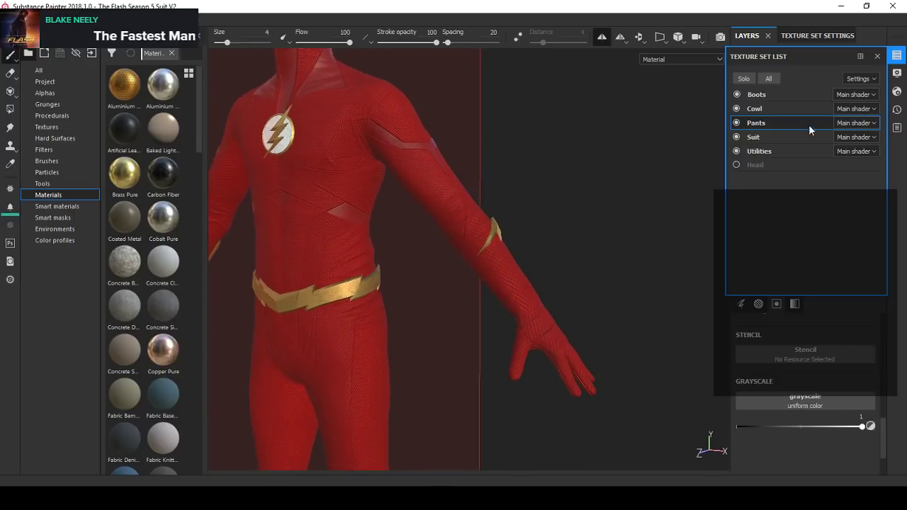
alt+drag(591, 197, 574, 194)
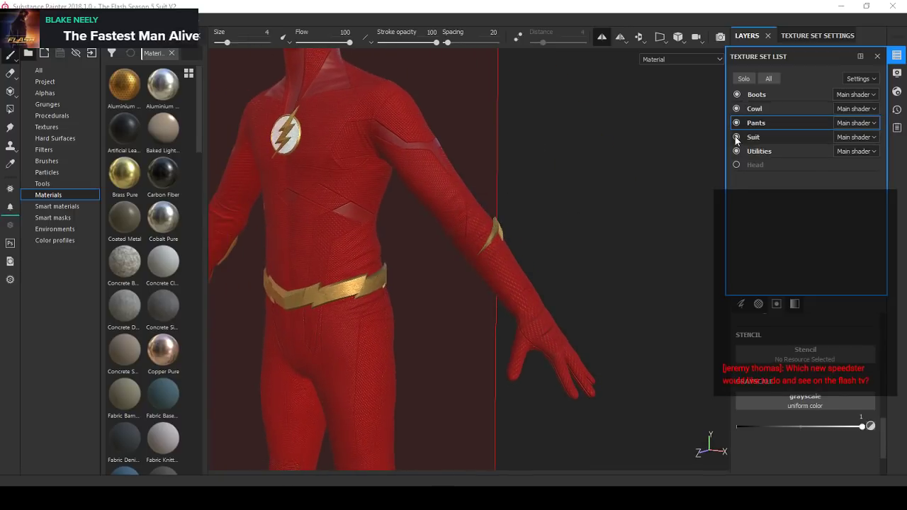
- Save the project and close the texture set list
key(ctrl+s)
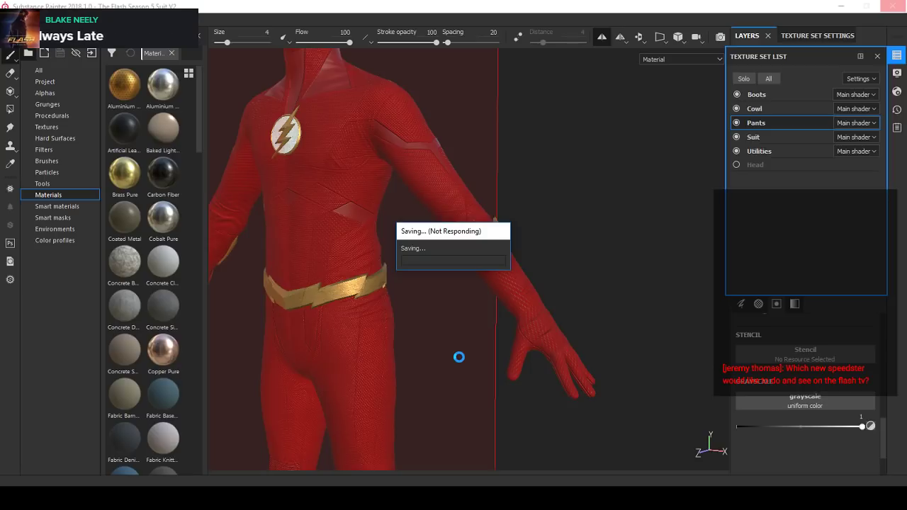
scroll(479, 312, down, 2)
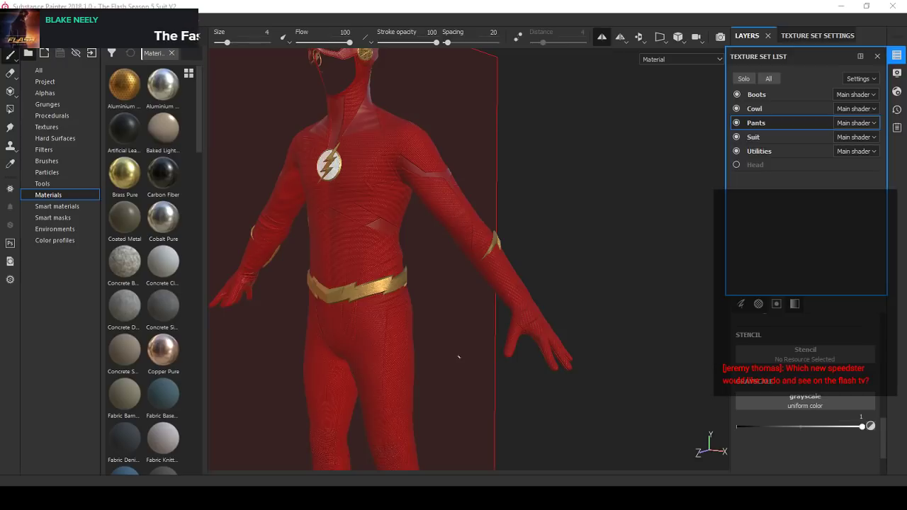
click(877, 56)
- Examine the full suit from the front and three-quarter view with the symmetry plane shown
scroll(453, 202, down, 4)
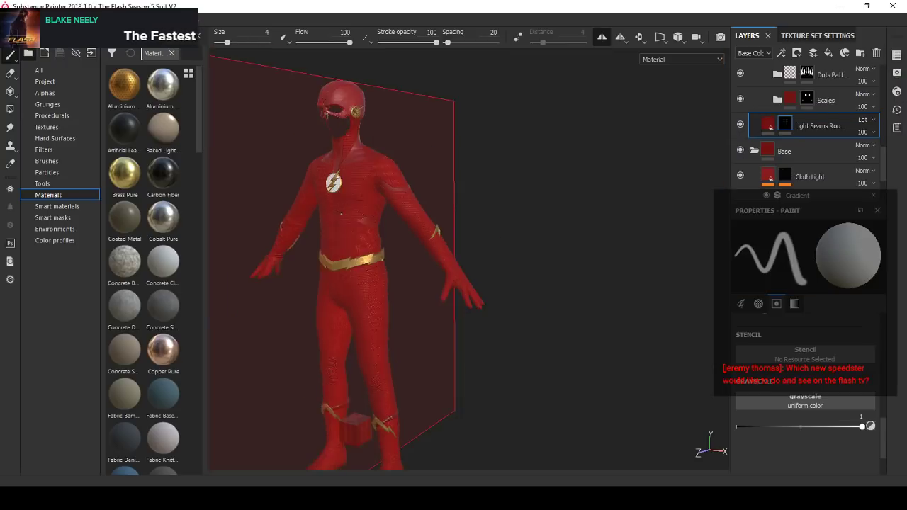
alt+drag(454, 202, 510, 197)
scroll(504, 187, up, 3)
alt+middle_drag(501, 186, 492, 201)
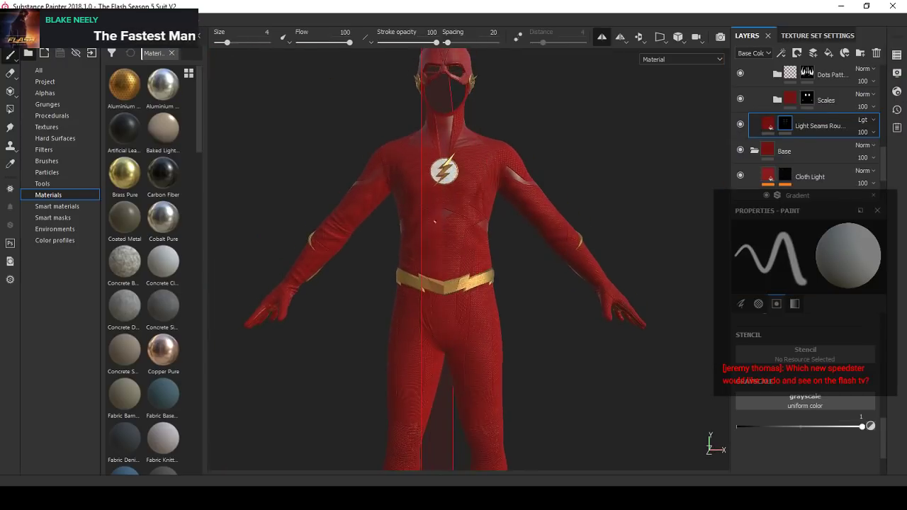
scroll(437, 221, down, 1)
alt+drag(437, 221, 465, 210)
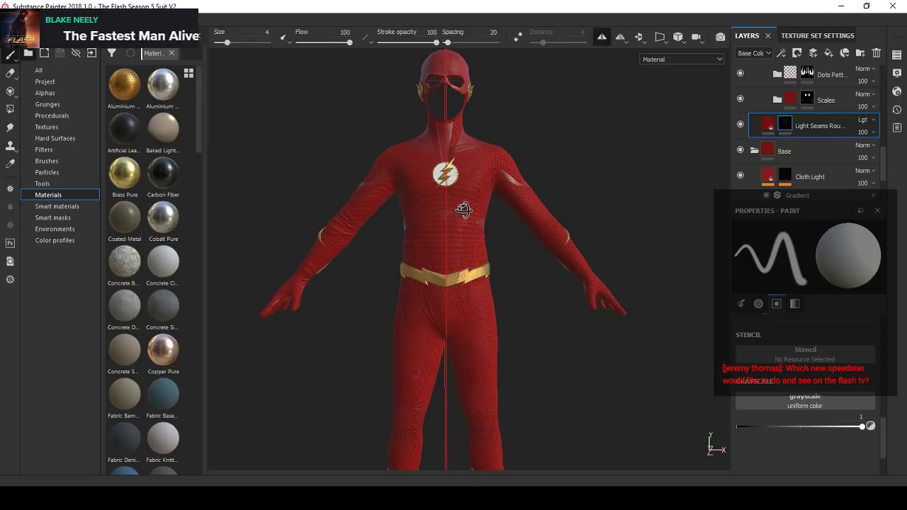
alt+drag(448, 225, 500, 229)
alt+right_drag(388, 228, 447, 202)
alt+drag(451, 206, 424, 229)
alt+right_drag(424, 230, 382, 248)
alt+middle_drag(425, 230, 290, 269)
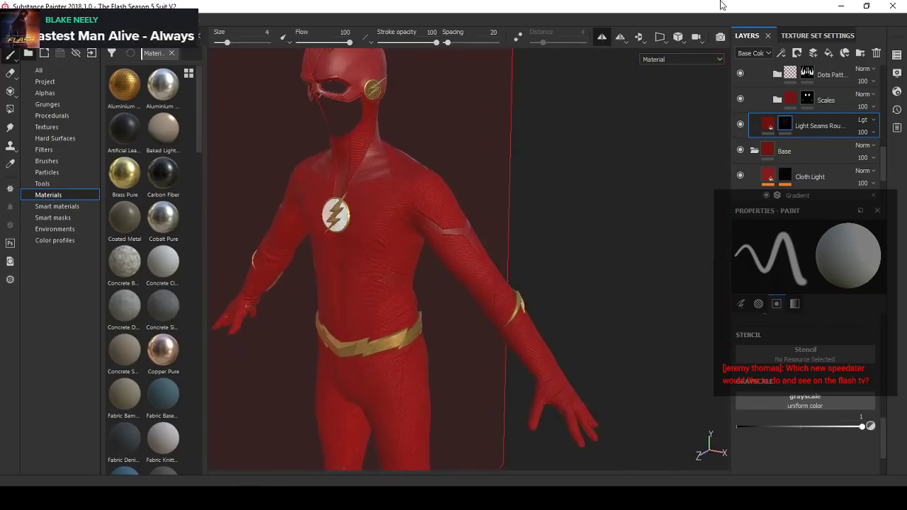
- Turn off symmetry and examine the cowl, torso and arms of the suit without the mirror plane
click(603, 42)
alt+drag(411, 206, 461, 200)
alt+middle_drag(453, 199, 512, 192)
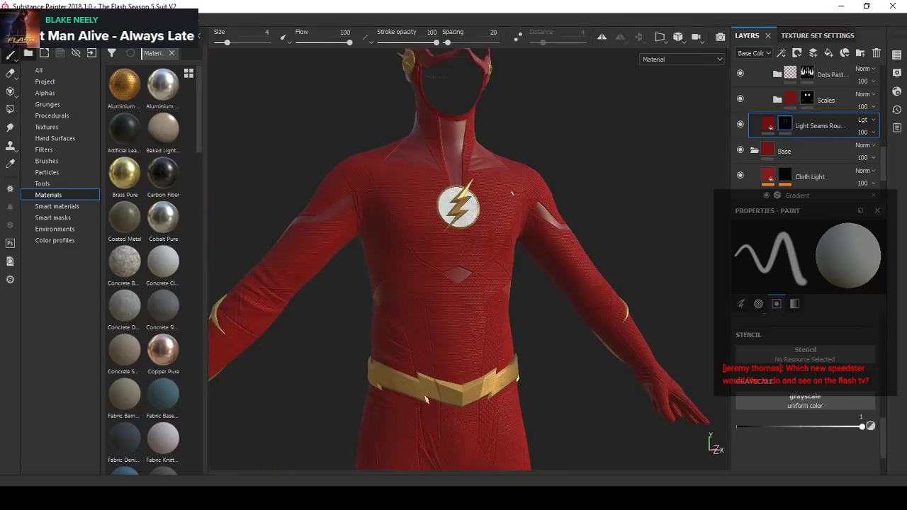
alt+drag(481, 278, 404, 283)
alt+middle_drag(393, 319, 321, 270)
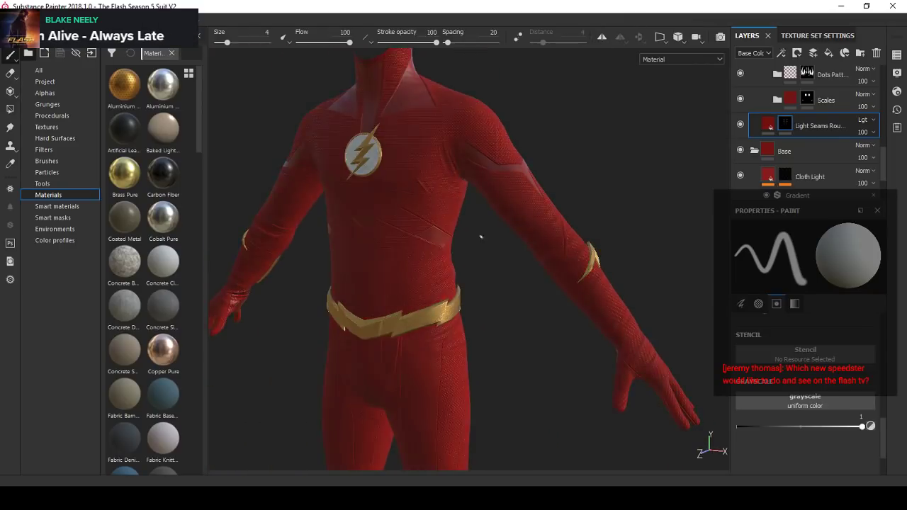
alt+right_drag(480, 236, 499, 226)
alt+middle_drag(442, 200, 464, 308)
alt+drag(396, 287, 495, 280)
mouse_move(528, 257)
alt+right_down()
mouse_move(508, 265)
mouse_move(521, 259)
alt+right_up()
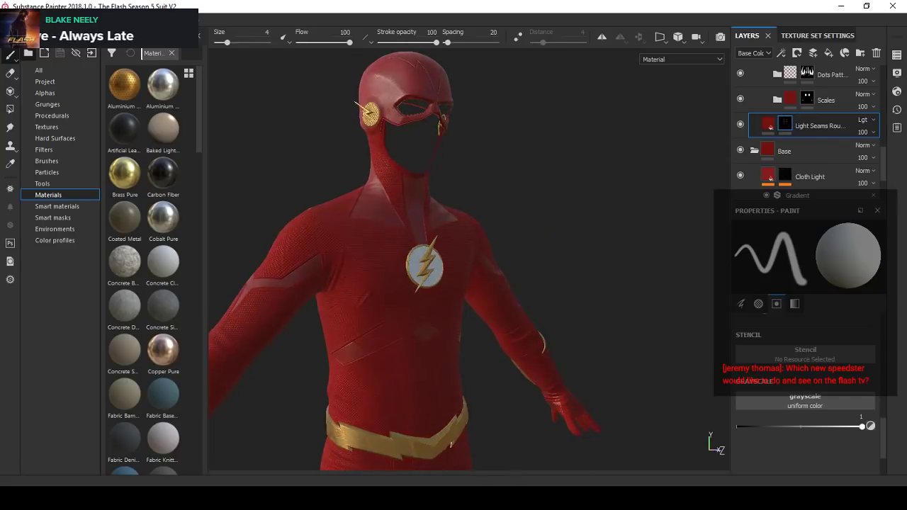
alt+drag(453, 264, 504, 262)
alt+middle_drag(461, 273, 470, 200)
alt+right_drag(464, 244, 430, 251)
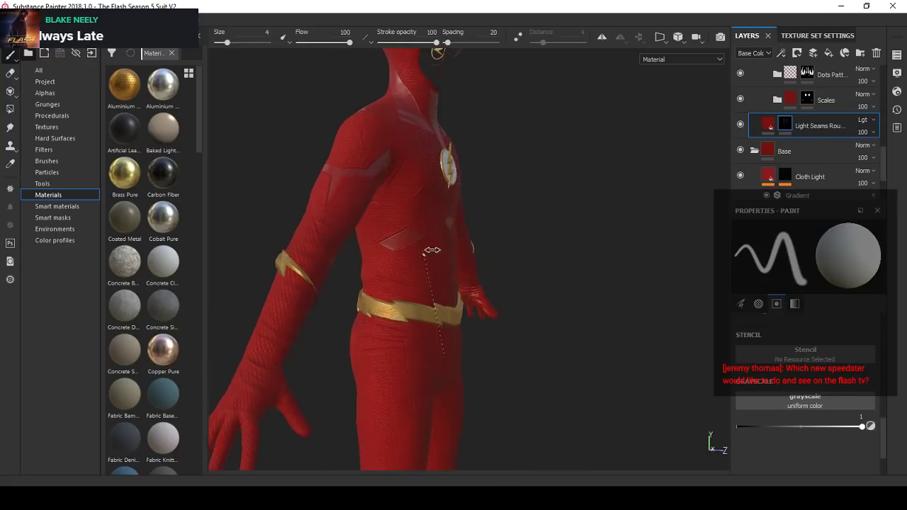
alt+drag(512, 248, 455, 234)
alt+right_drag(456, 235, 444, 238)
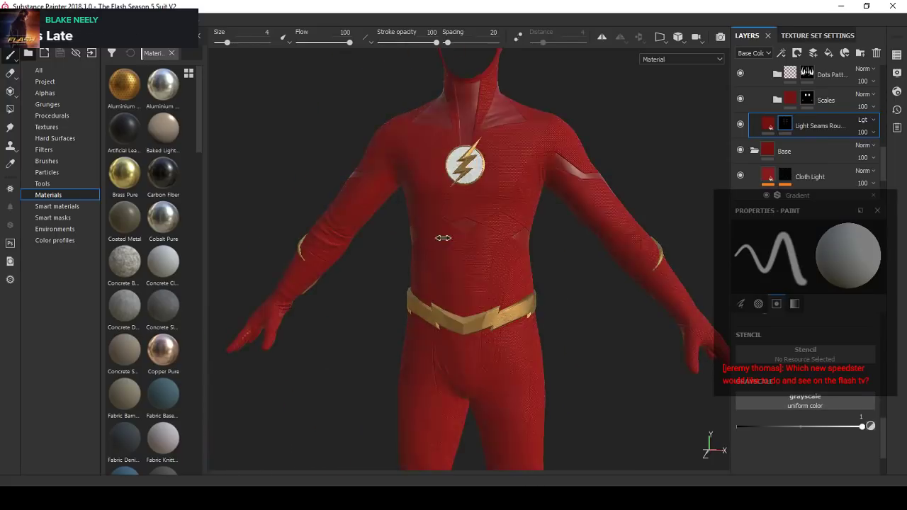
alt+drag(443, 238, 447, 245)
- Examine the seams around the thumb and wrist of the suit's glove up close
alt+right_drag(552, 264, 577, 258)
alt+middle_drag(578, 258, 411, 205)
alt+right_drag(531, 268, 569, 290)
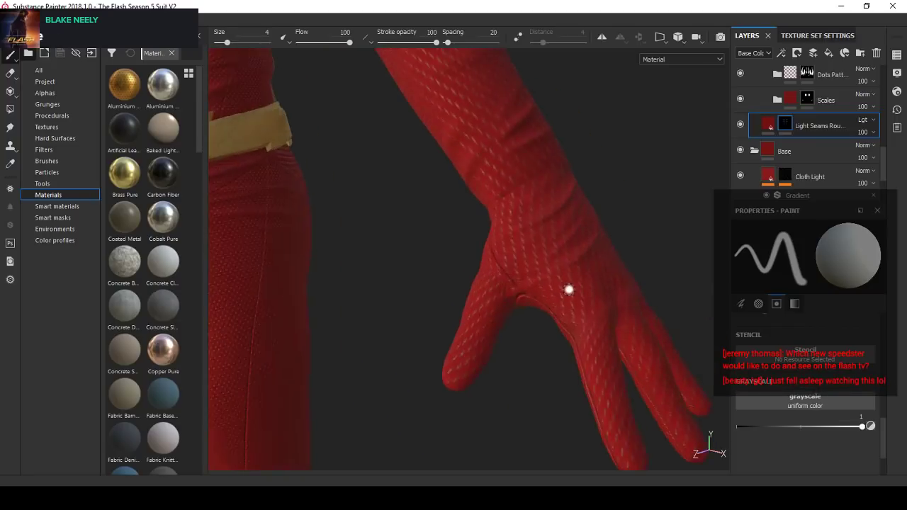
alt+drag(569, 289, 495, 255)
scroll(488, 272, down, 3)
scroll(486, 285, up, 4)
scroll(494, 255, down, 3)
scroll(494, 255, down, 4)
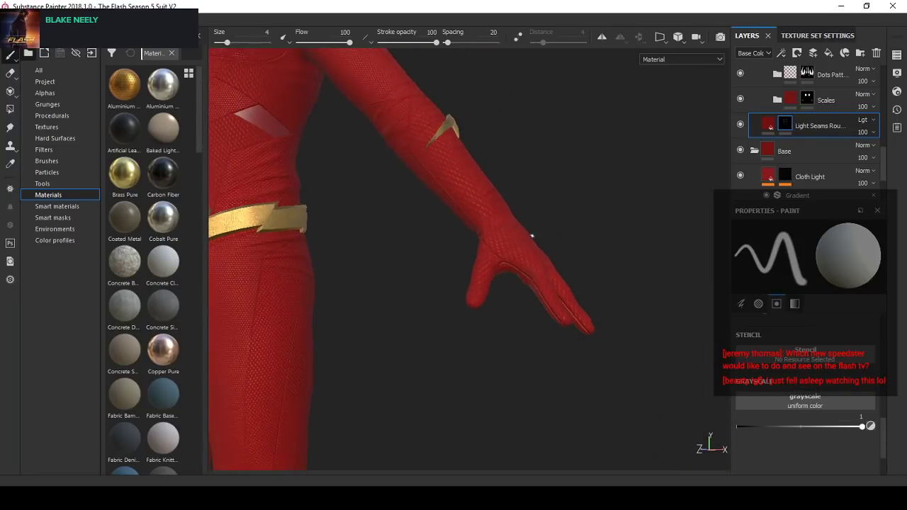
- Make the Suit texture set active for editing the glove
click(897, 56)
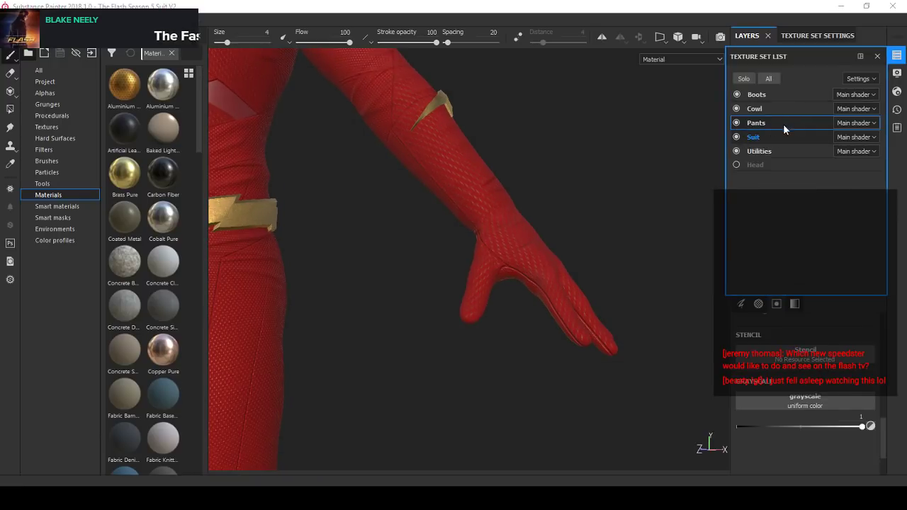
click(878, 56)
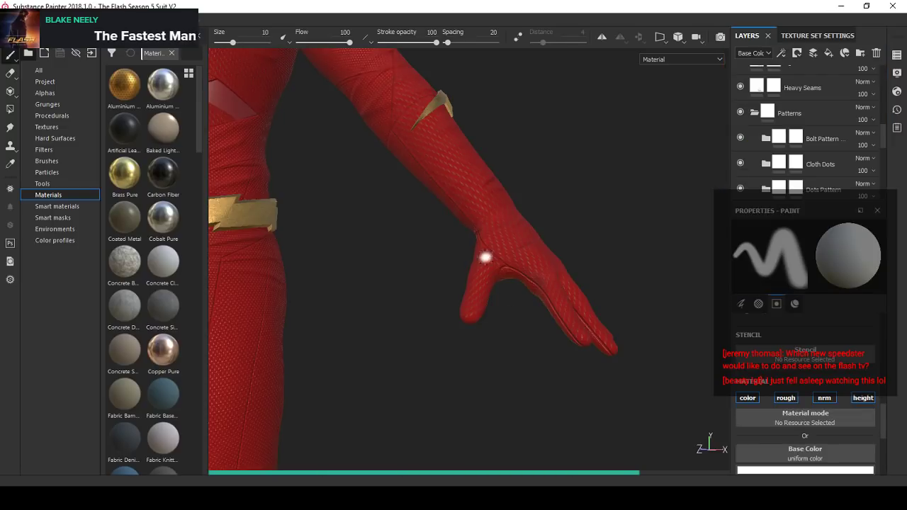
alt+drag(464, 238, 499, 236)
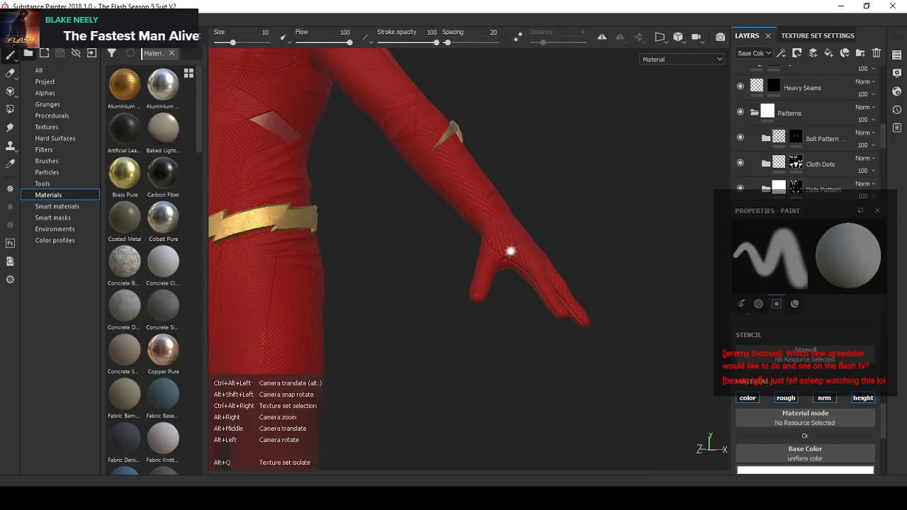
alt+right_drag(510, 251, 513, 262)
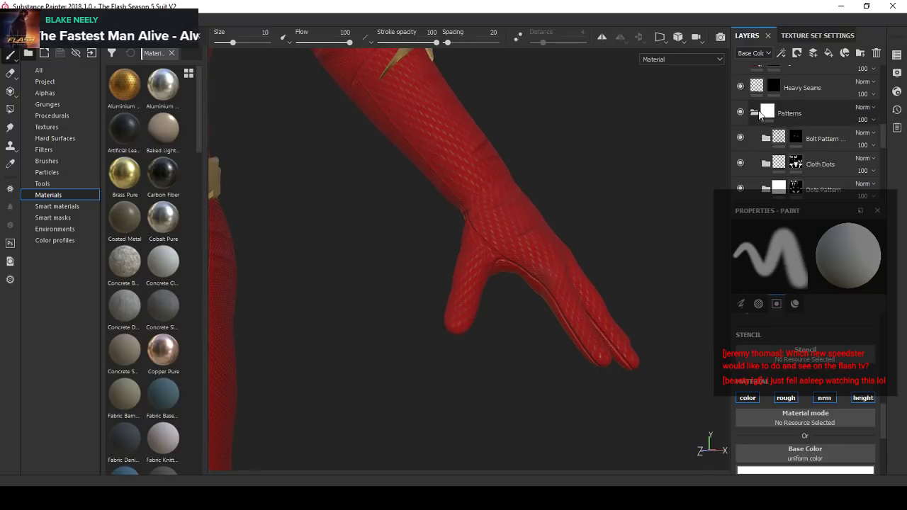
- Show the hidden Light Seams layer above Heavy Seams and select its mask
scroll(787, 131, up, 3)
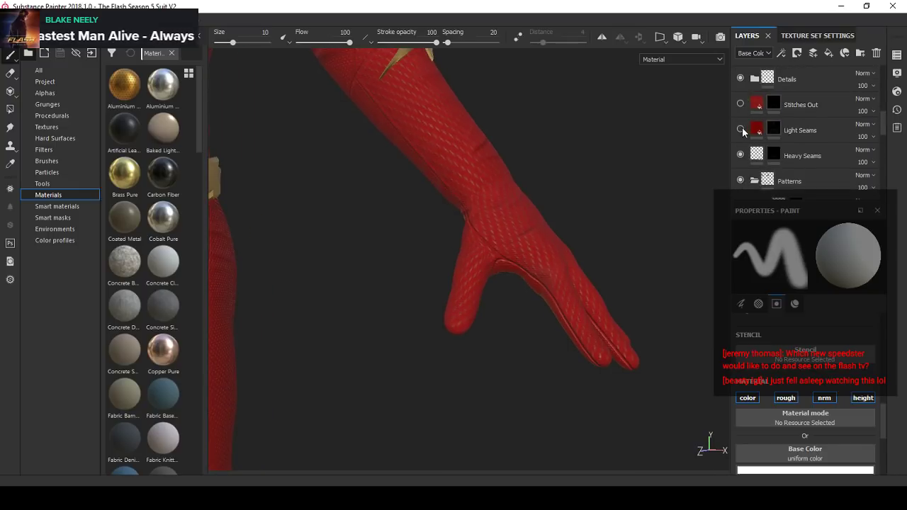
click(740, 129)
click(774, 131)
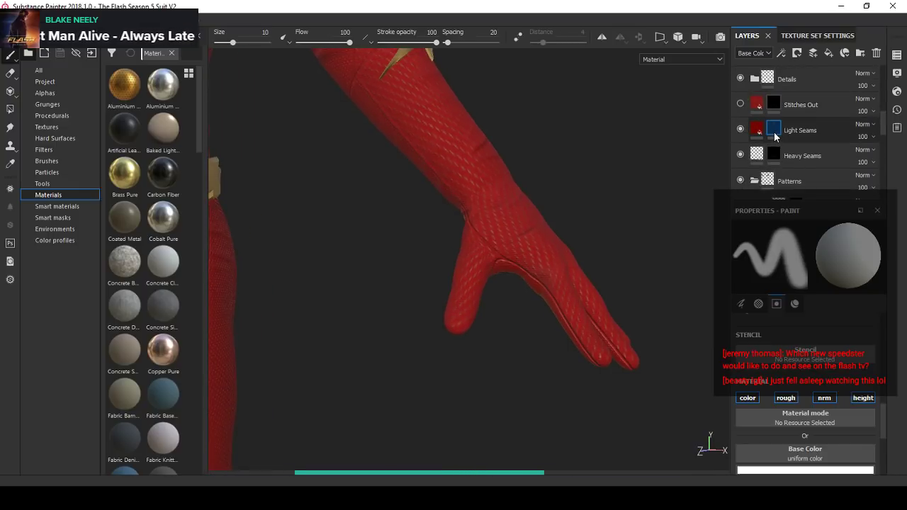
- Select the mask of the Light Seams layer inside Folder 1
scroll(786, 138, up, 5)
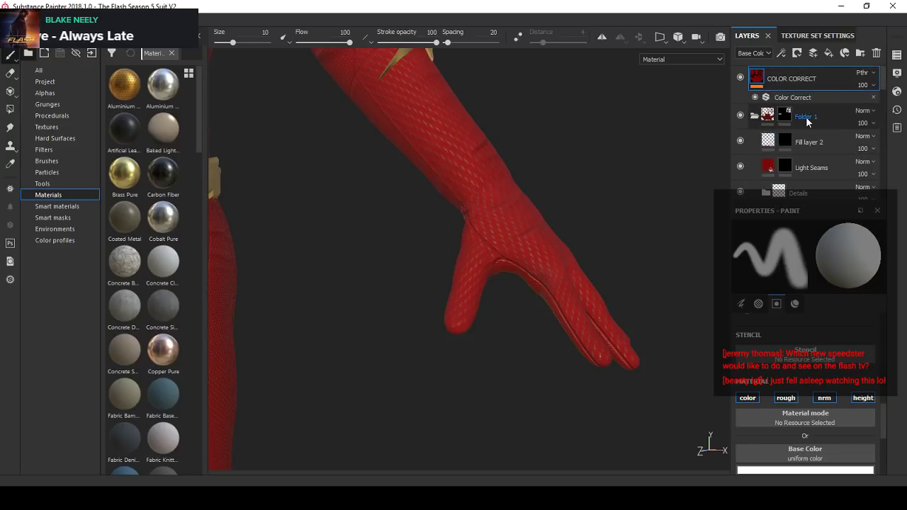
click(796, 118)
scroll(797, 135, down, 6)
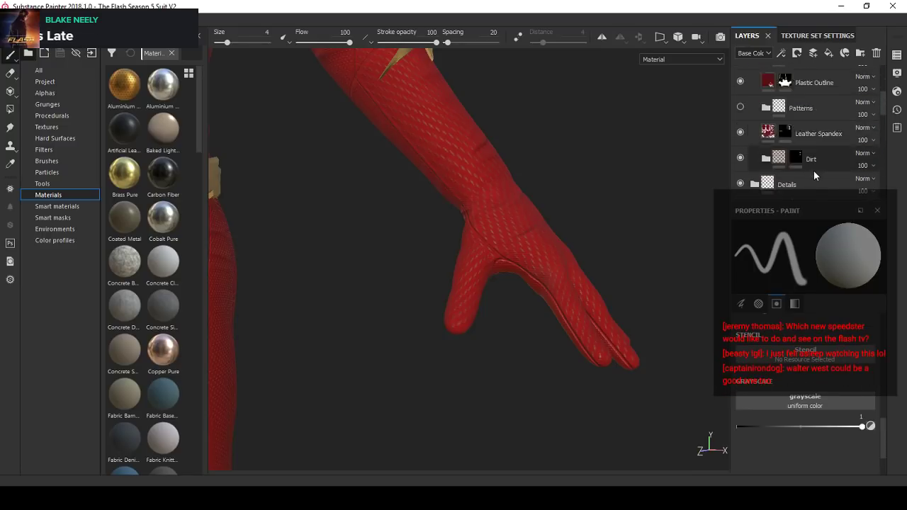
scroll(813, 171, up, 5)
click(789, 141)
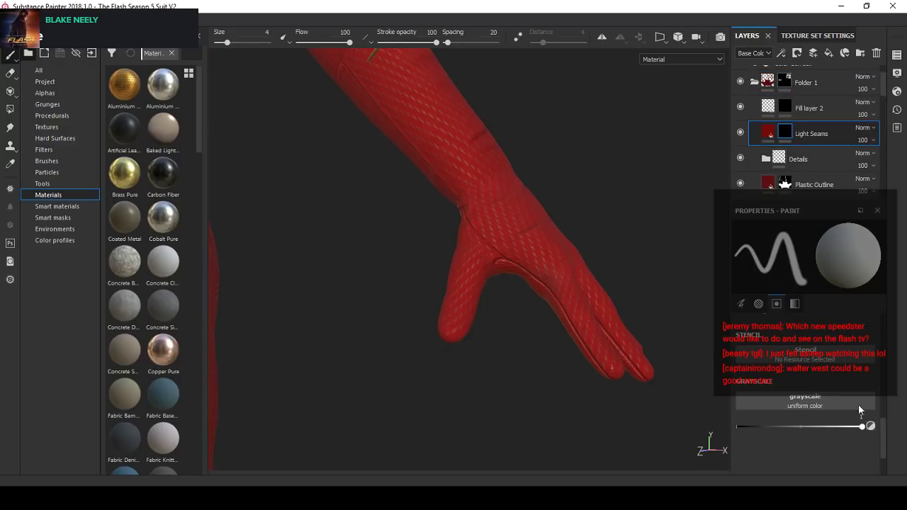
- Turn on symmetry and paint out the seam between the thumb and wrist on the Light Seams mask with a black size 4 brush
click(599, 37)
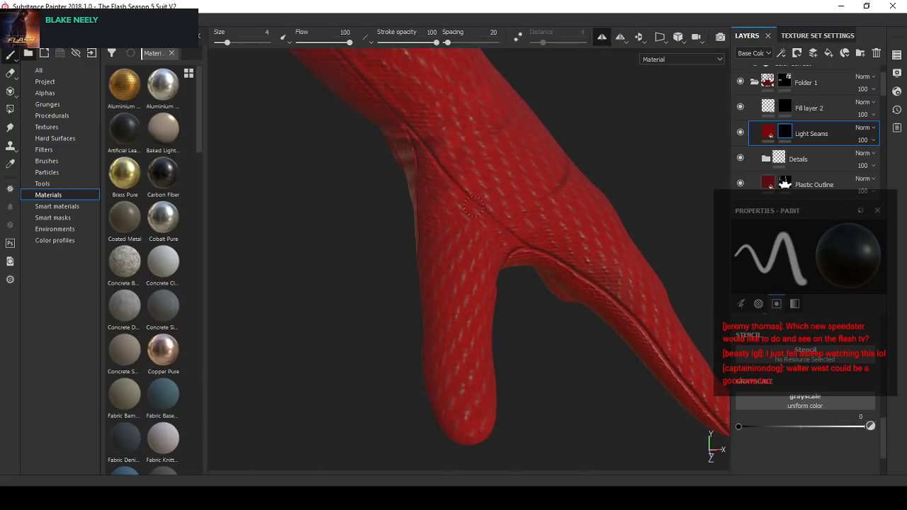
click(493, 197)
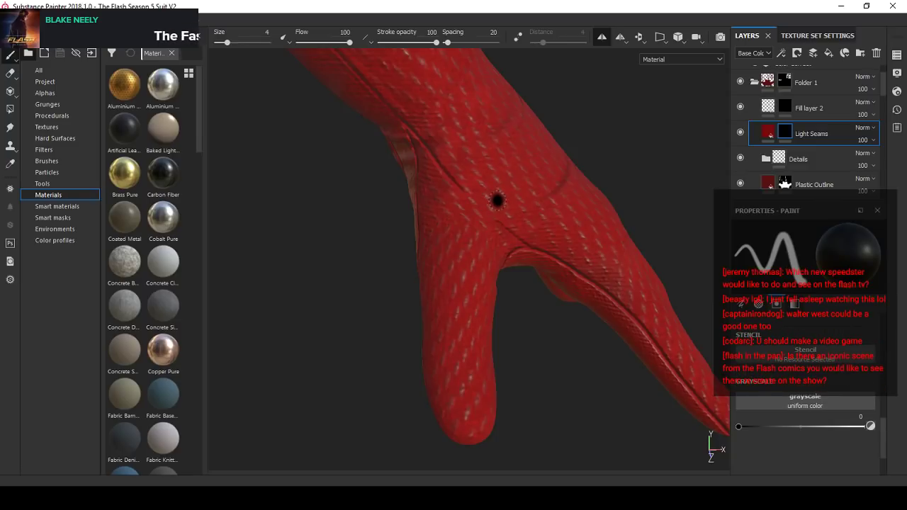
alt+drag(493, 194, 467, 204)
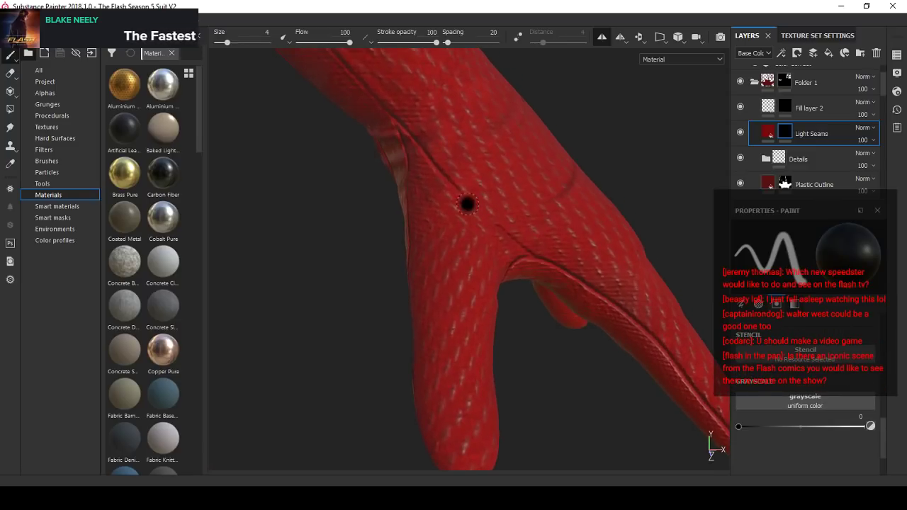
alt+drag(417, 135, 445, 150)
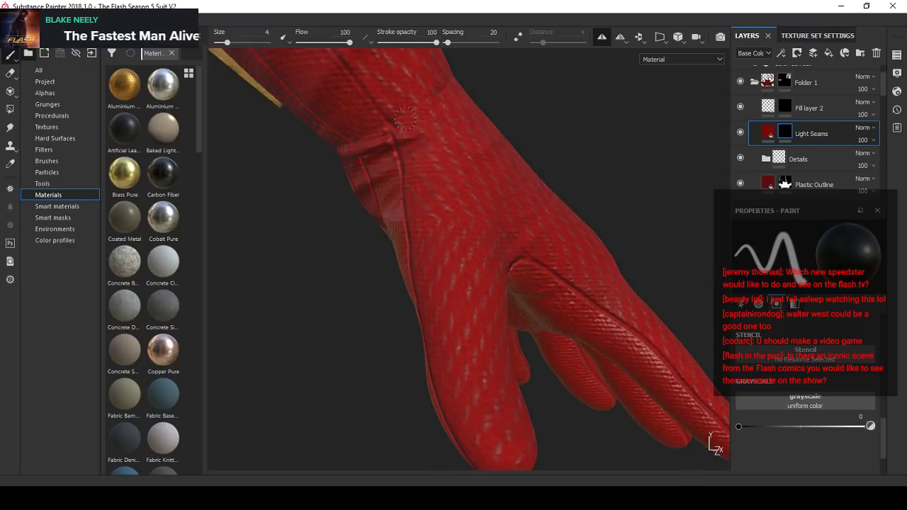
- Examine the repainted seam between the glove's thumb and wrist, and how it reads on the full suit
mouse_move(527, 207)
alt+mouse_down()
mouse_move(462, 215)
mouse_move(472, 219)
alt+mouse_up()
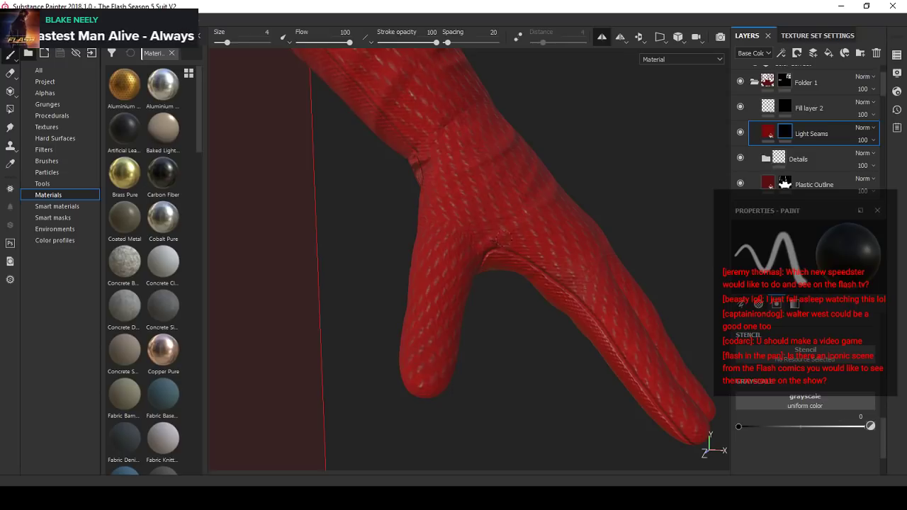
mouse_move(511, 236)
alt+mouse_down()
mouse_move(498, 234)
mouse_move(506, 213)
mouse_move(474, 243)
mouse_move(564, 223)
mouse_move(539, 227)
mouse_move(713, 219)
mouse_move(484, 235)
mouse_move(480, 247)
alt+mouse_up()
scroll(530, 223, down, 3)
scroll(480, 247, down, 5)
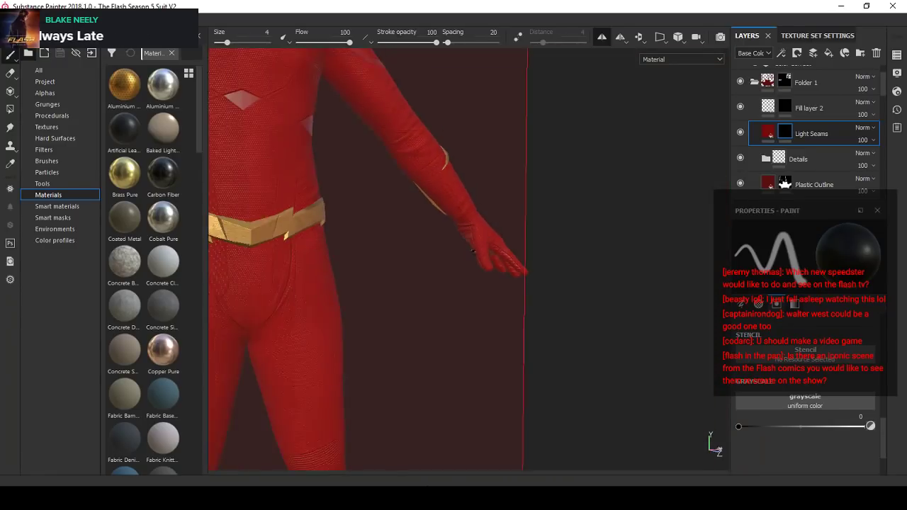
alt+middle_drag(480, 247, 624, 255)
alt+drag(624, 256, 506, 304)
scroll(496, 269, down, 3)
alt+middle_drag(507, 305, 372, 301)
scroll(372, 301, up, 3)
mouse_move(500, 286)
alt+mouse_down()
mouse_move(305, 276)
mouse_move(534, 259)
mouse_move(515, 276)
alt+mouse_up()
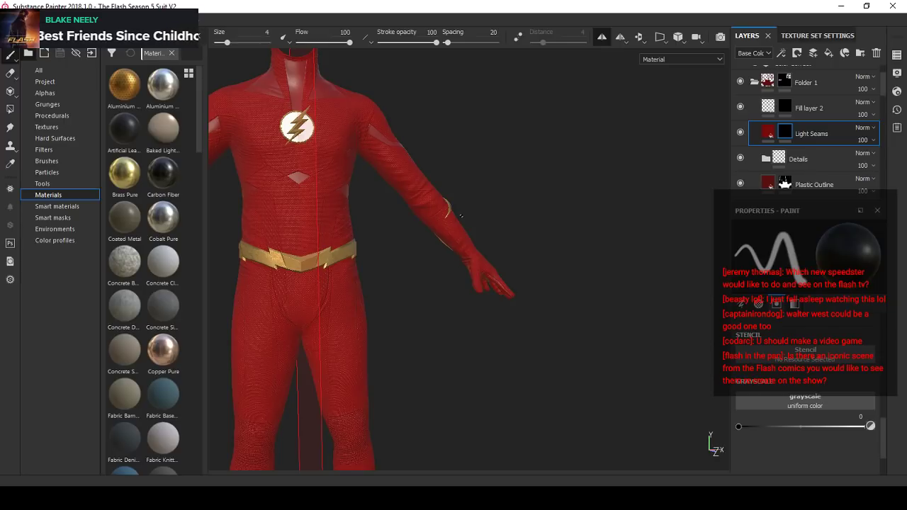
scroll(461, 216, down, 3)
alt+drag(460, 216, 408, 246)
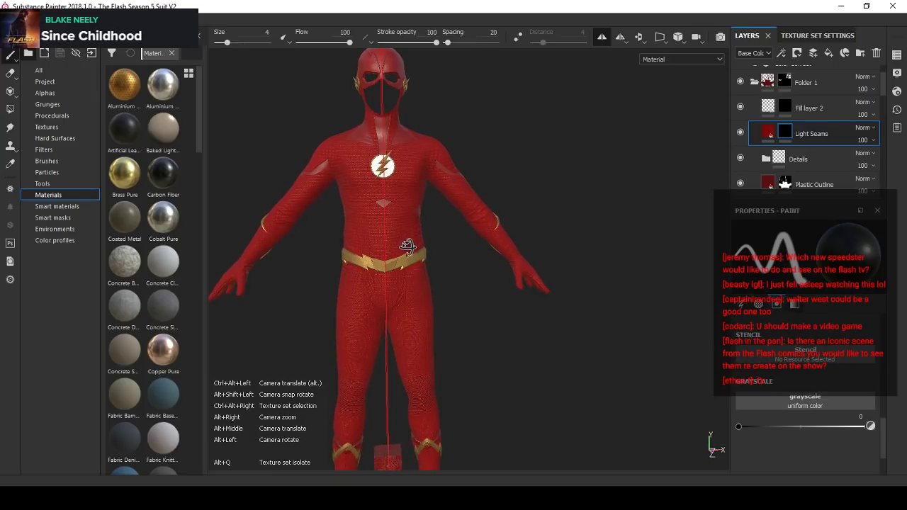
- Examine the suit's pants, the gold lightning trim on the lower legs and the cube between them
alt+middle_drag(415, 254, 447, 277)
scroll(446, 276, up, 3)
alt+drag(446, 277, 499, 305)
scroll(425, 275, down, 3)
scroll(455, 301, up, 3)
scroll(430, 308, up, 3)
scroll(399, 301, down, 1)
scroll(437, 294, down, 2)
alt+middle_drag(496, 425, 496, 280)
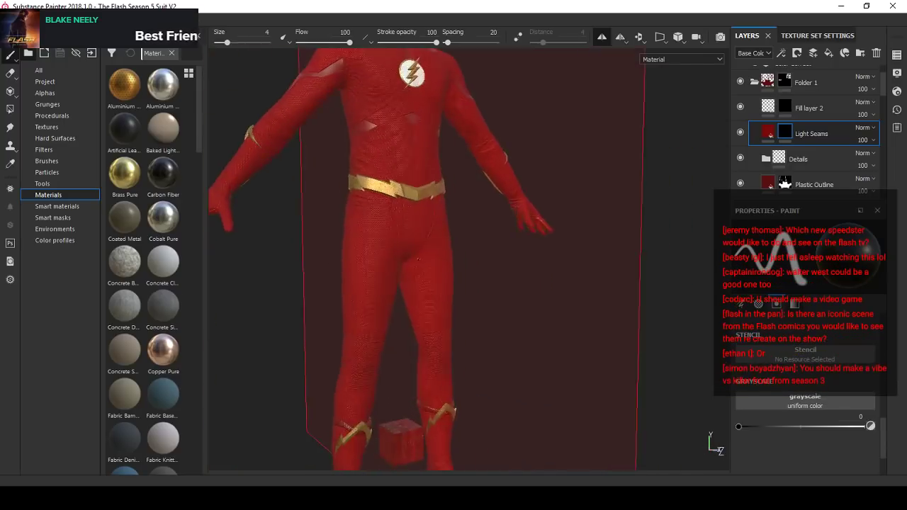
alt+drag(496, 280, 428, 293)
alt+middle_drag(429, 293, 418, 188)
alt+drag(432, 287, 480, 293)
scroll(397, 323, up, 5)
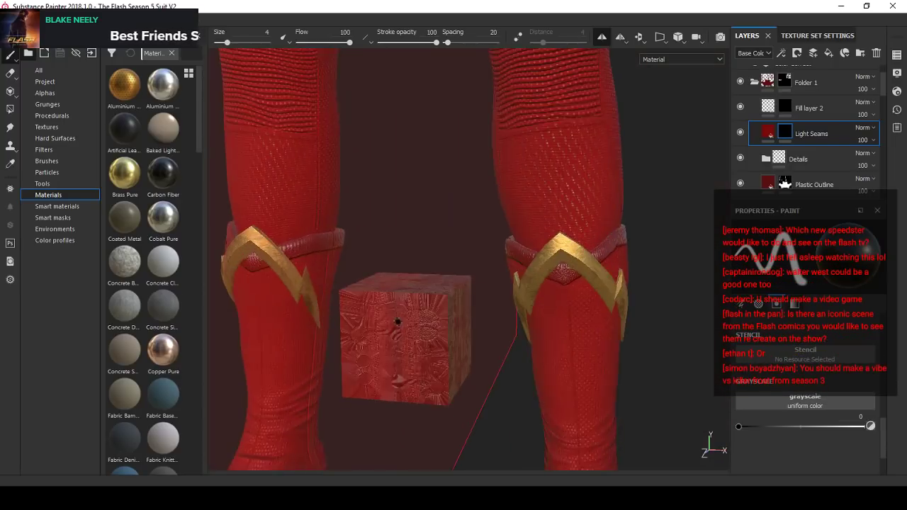
alt+drag(397, 320, 382, 336)
shift+right_drag(383, 336, 371, 338)
alt+shift+drag(371, 338, 415, 334)
scroll(416, 334, up, 3)
shift+right_drag(415, 335, 465, 326)
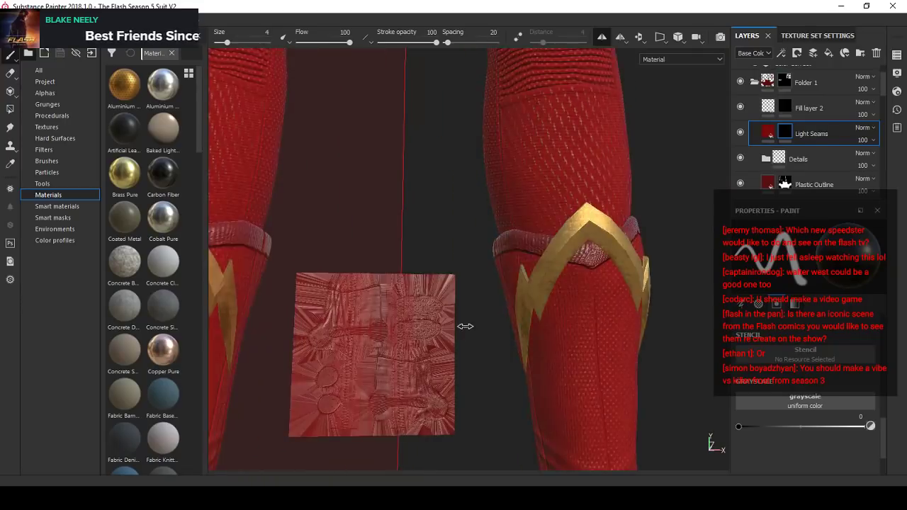
scroll(394, 342, down, 6)
alt+drag(394, 343, 450, 349)
scroll(379, 344, down, 4)
scroll(400, 358, up, 9)
scroll(450, 349, down, 8)
- Check the Suit texture set's UV layout in the split 3D/2D view and return to the 3D-only view
key(F1)
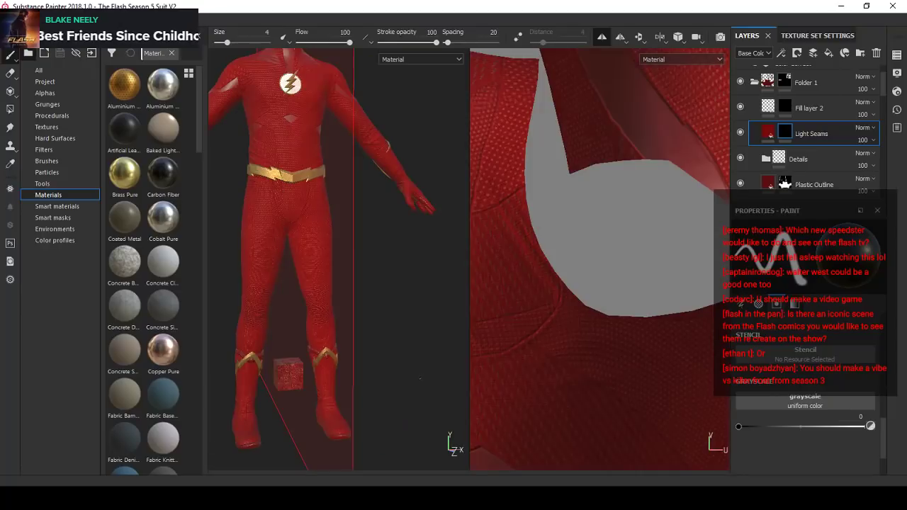
scroll(597, 305, up, 3)
scroll(598, 305, down, 6)
alt+middle_drag(573, 320, 650, 319)
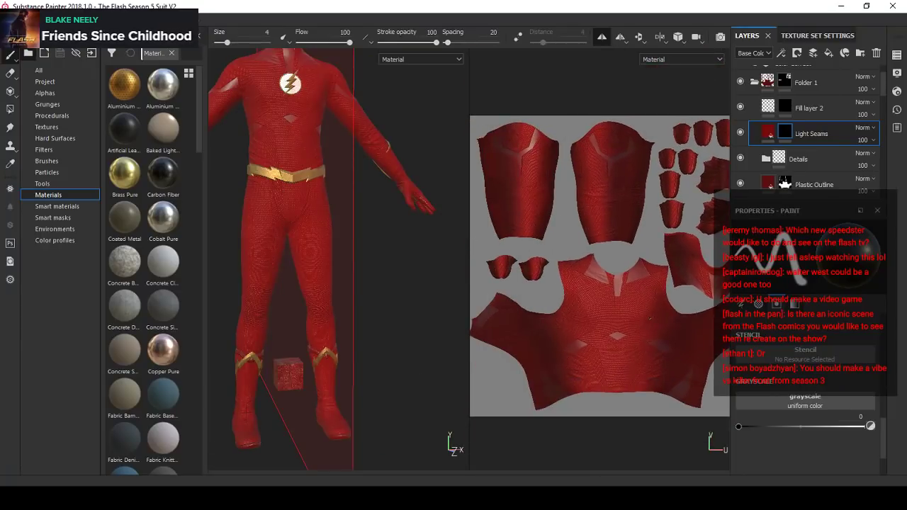
key(F2)
- Frame the suit's upper body and save the project
scroll(469, 259, down, 2)
alt+middle_drag(469, 177, 453, 333)
scroll(454, 333, up, 2)
alt+drag(454, 333, 500, 331)
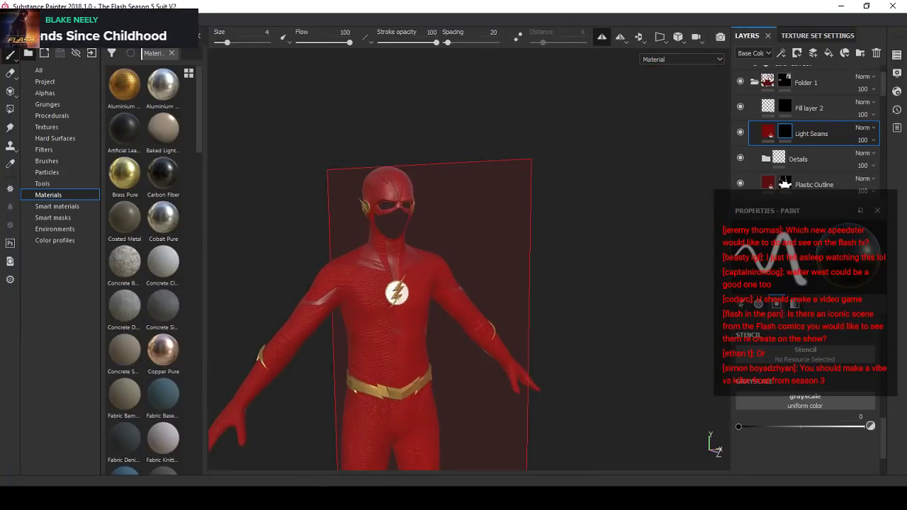
click(11, 21)
click(33, 121)
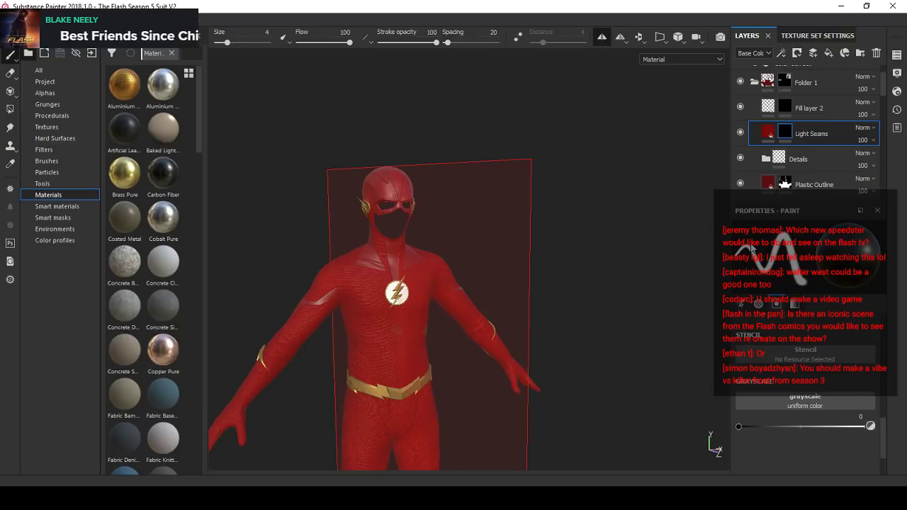
- Open the recent project The Flash CUSTOM FUTURE Suit.spp
click(10, 20)
mouse_move(28, 56)
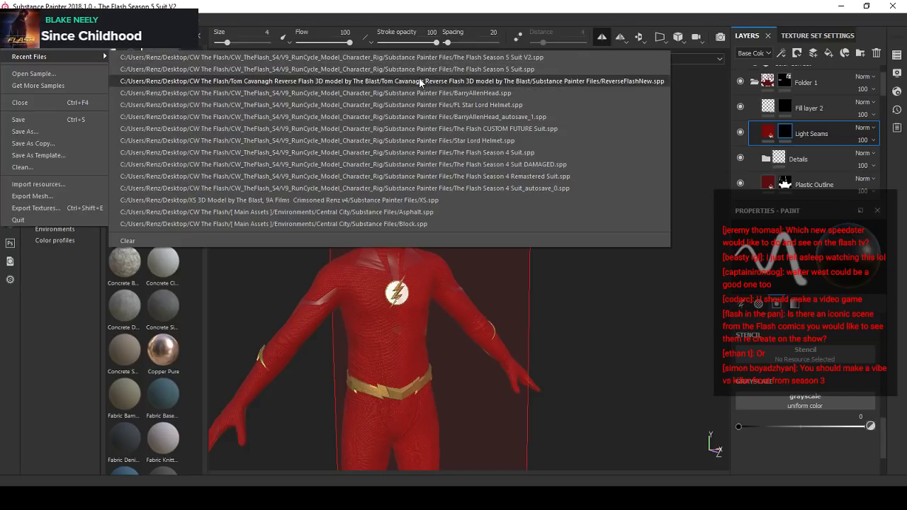
click(407, 127)
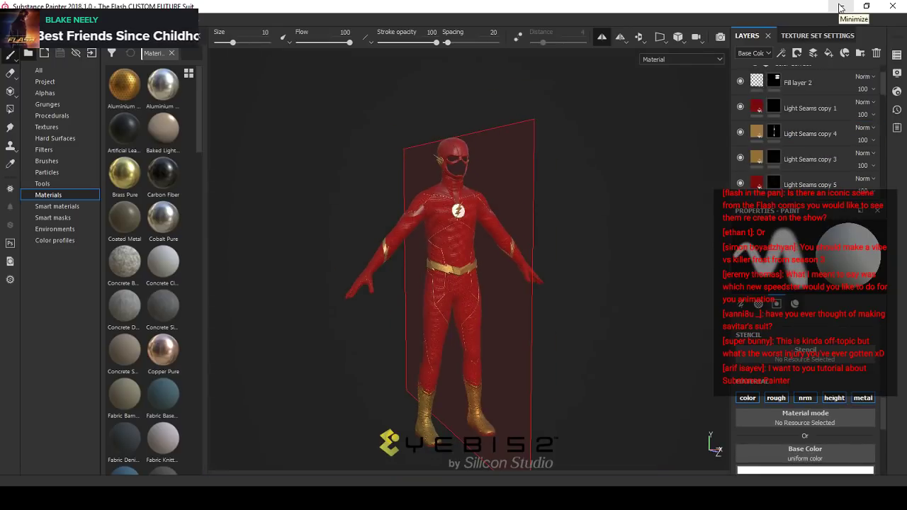
- Examine the gold piping and seam layout on the front of the custom future suit
scroll(489, 225, up, 5)
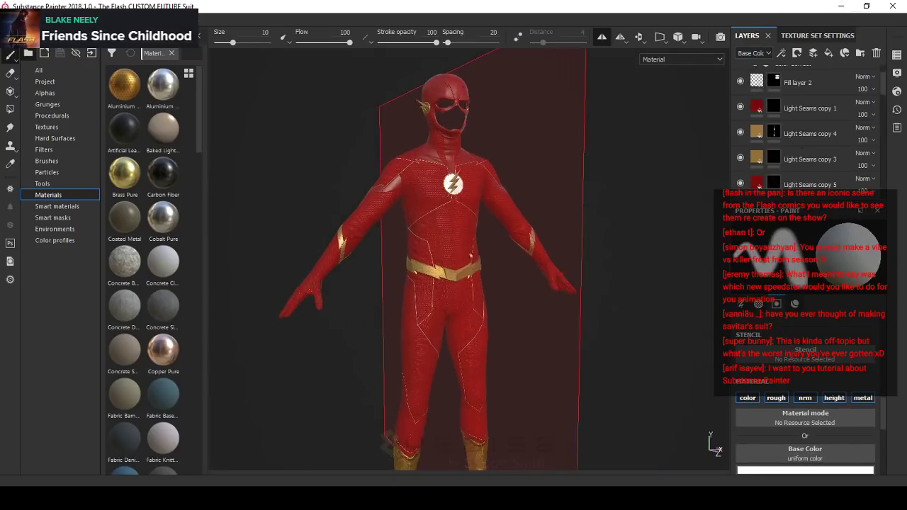
alt+drag(499, 224, 444, 222)
alt+right_drag(444, 222, 472, 221)
alt+middle_drag(471, 220, 464, 248)
mouse_move(464, 248)
alt+mouse_down()
mouse_move(598, 250)
mouse_move(452, 248)
mouse_move(424, 211)
mouse_move(376, 259)
mouse_move(642, 241)
mouse_move(539, 241)
mouse_move(638, 241)
mouse_move(593, 239)
mouse_move(498, 262)
mouse_move(468, 241)
mouse_move(506, 233)
mouse_move(399, 249)
mouse_move(593, 255)
mouse_move(522, 263)
mouse_move(478, 253)
mouse_move(425, 286)
mouse_move(574, 256)
mouse_move(248, 261)
alt+mouse_up()
alt+middle_drag(477, 245, 521, 185)
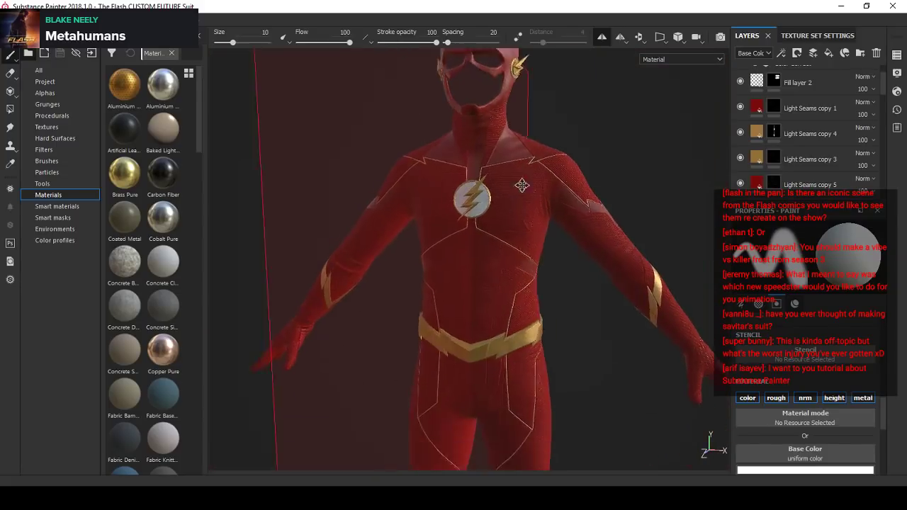
alt+right_drag(521, 185, 474, 259)
alt+drag(474, 259, 474, 352)
alt+middle_drag(474, 352, 468, 225)
mouse_move(389, 255)
alt+right_down()
mouse_move(421, 263)
mouse_move(393, 261)
alt+right_up()
alt+middle_drag(464, 270, 460, 318)
alt+drag(460, 318, 528, 262)
alt+middle_drag(527, 213, 521, 289)
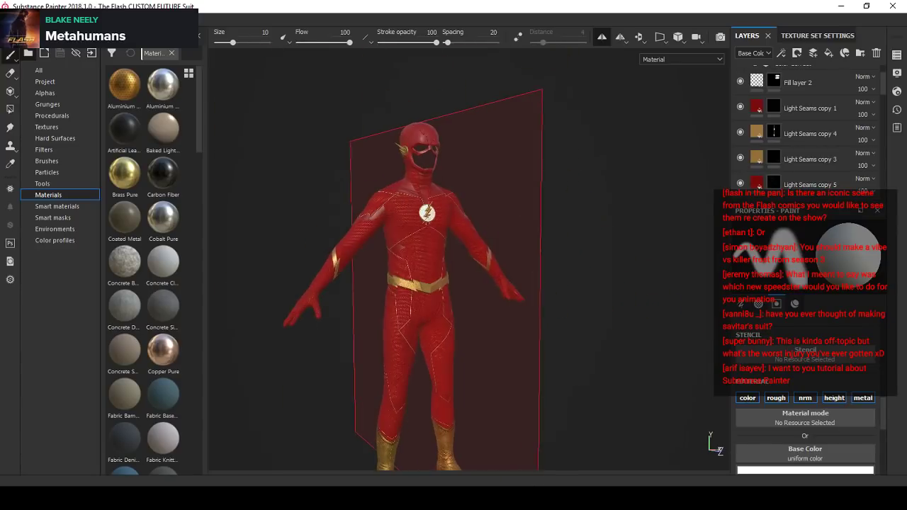
- Turn off symmetry and examine the gold piping on the custom suit's back, shoulders and cowl
click(604, 44)
alt+right_drag(383, 188, 415, 196)
alt+drag(482, 152, 373, 144)
alt+right_drag(373, 145, 425, 153)
alt+drag(425, 152, 385, 227)
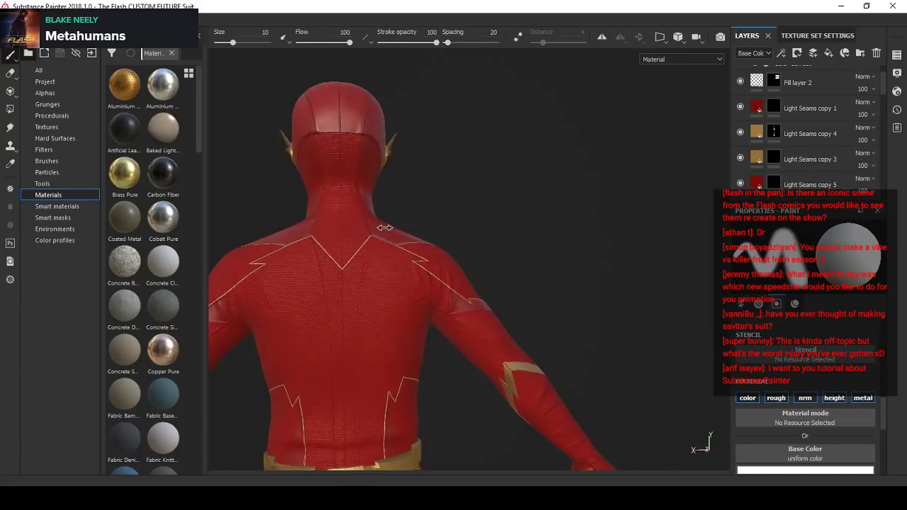
alt+right_drag(385, 228, 459, 229)
alt+drag(459, 229, 340, 233)
alt+middle_drag(340, 233, 425, 219)
alt+right_drag(425, 218, 577, 231)
alt+drag(577, 231, 375, 219)
alt+middle_drag(376, 218, 418, 214)
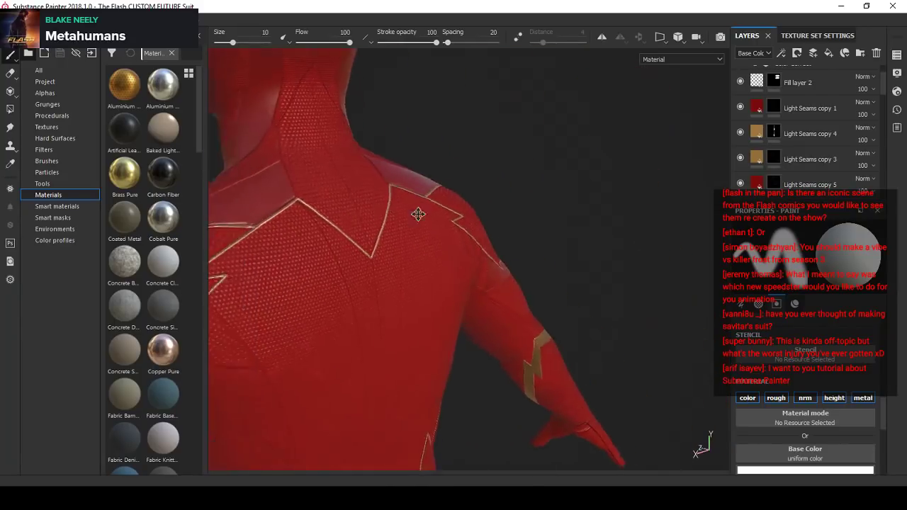
alt+right_drag(418, 214, 361, 211)
alt+drag(361, 211, 698, 187)
- Examine the custom suit's cowl, chest emblem and chest piping from several front angles
shift+right_drag(553, 196, 396, 235)
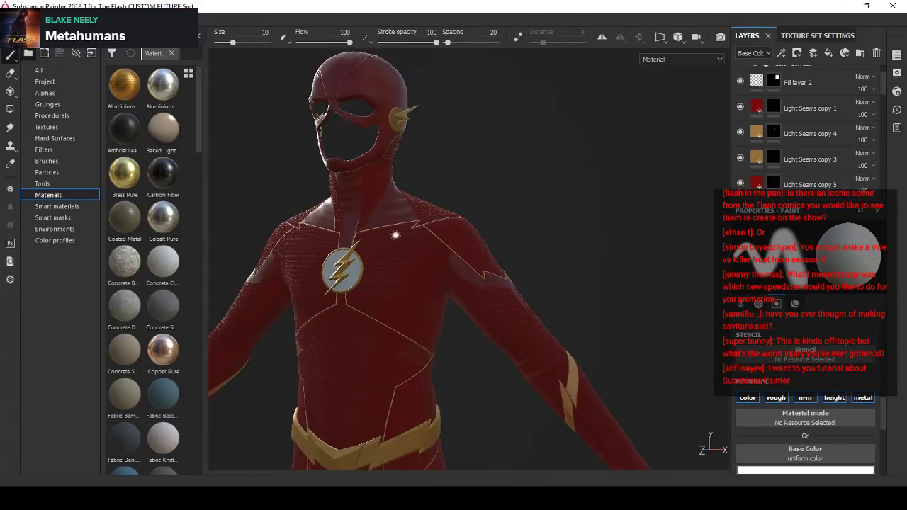
alt+middle_drag(396, 235, 500, 210)
alt+drag(500, 210, 512, 216)
shift+right_drag(512, 215, 467, 190)
alt+middle_drag(466, 186, 433, 280)
alt+drag(433, 280, 447, 189)
shift+right_drag(447, 188, 440, 197)
alt+middle_drag(440, 197, 471, 124)
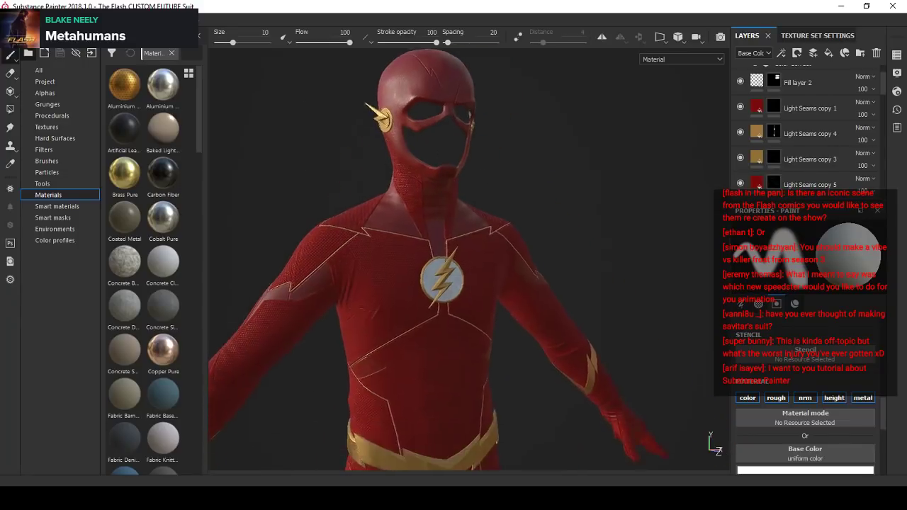
alt+right_drag(471, 124, 437, 203)
alt+middle_drag(500, 333, 495, 206)
alt+drag(495, 206, 443, 212)
- Examine the piping on the custom suit's pants and the gold boots from the front and back
alt+middle_drag(473, 365, 471, 299)
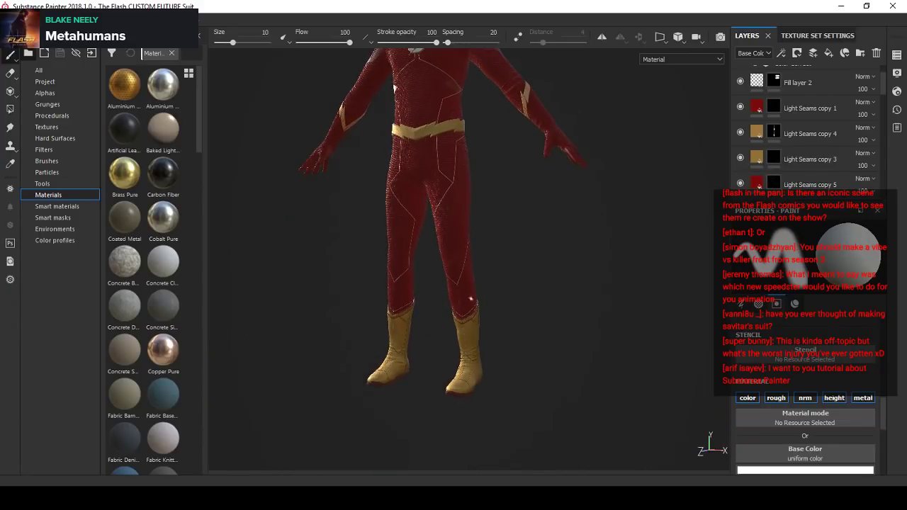
shift+right_drag(471, 299, 480, 346)
alt+drag(479, 346, 417, 319)
alt+right_drag(417, 319, 496, 326)
alt+drag(496, 326, 287, 354)
alt+middle_drag(397, 283, 394, 368)
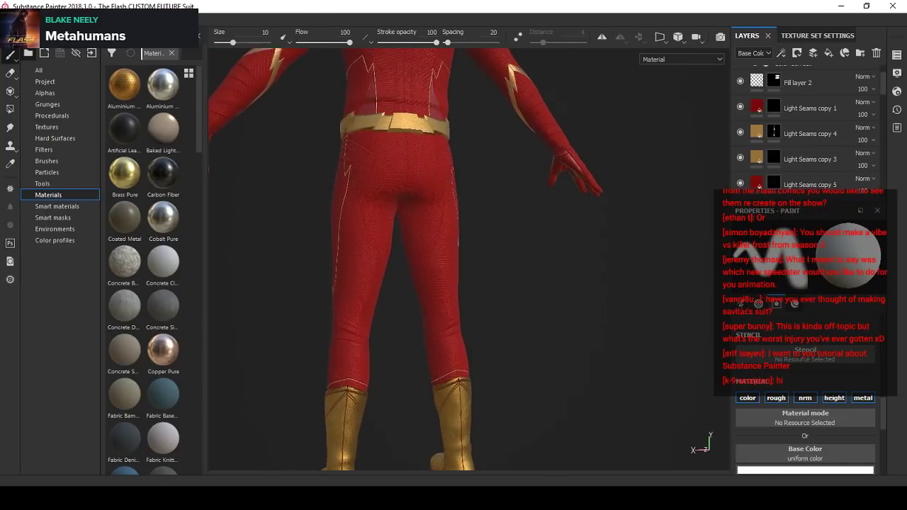
alt+drag(340, 212, 378, 210)
alt+middle_drag(378, 210, 384, 337)
alt+middle_drag(397, 202, 395, 281)
alt+right_drag(394, 282, 428, 237)
alt+drag(428, 238, 473, 206)
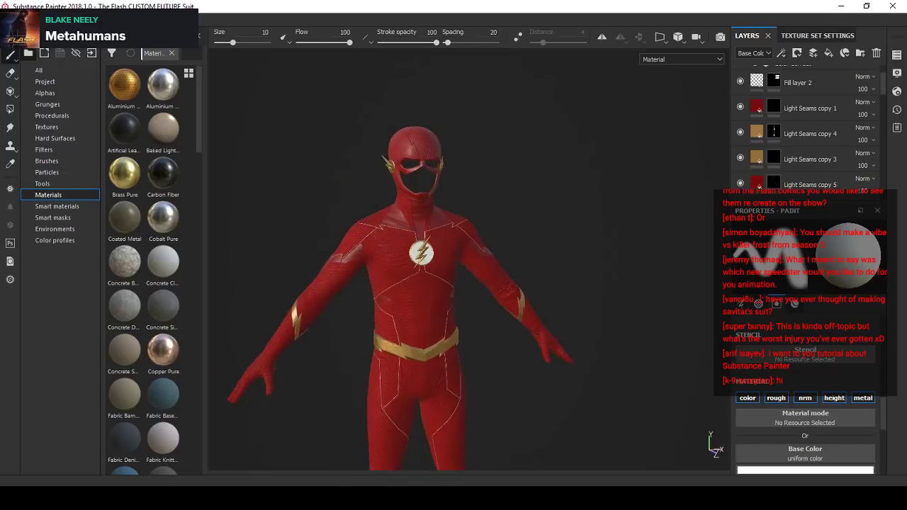
- Examine the custom suit's overall front design from full figure to torso close-up
alt+middle_drag(444, 297, 402, 231)
scroll(384, 248, down, 3)
alt+drag(410, 220, 448, 184)
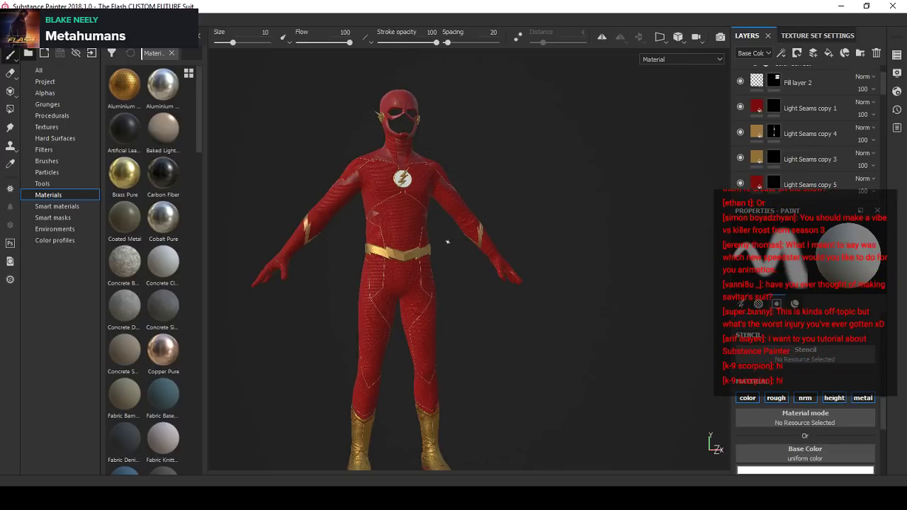
scroll(447, 243, up, 5)
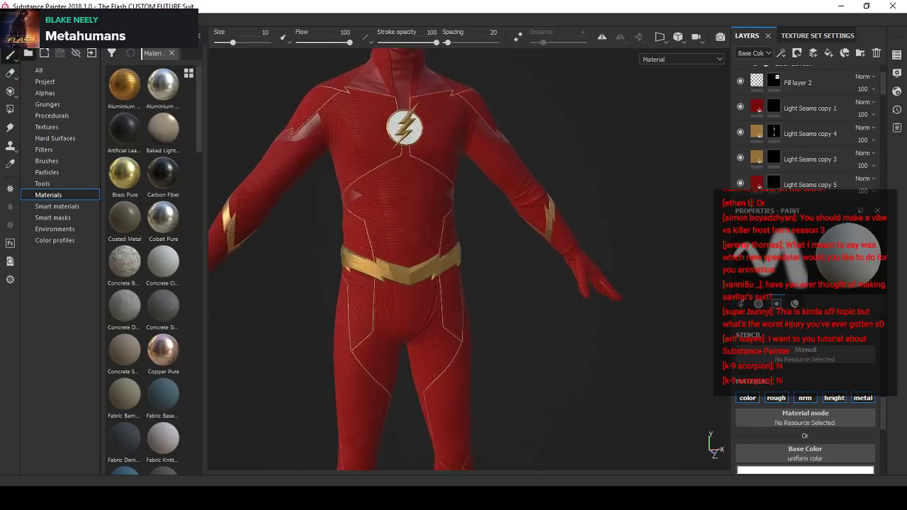
alt+drag(436, 261, 445, 294)
alt+right_drag(470, 338, 395, 259)
alt+drag(395, 260, 399, 279)
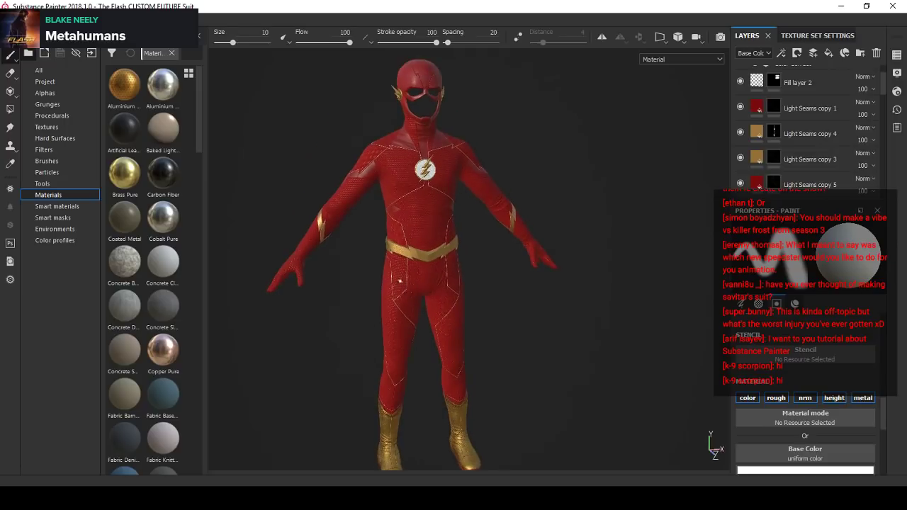
alt+drag(442, 309, 453, 259)
alt+right_drag(454, 259, 510, 254)
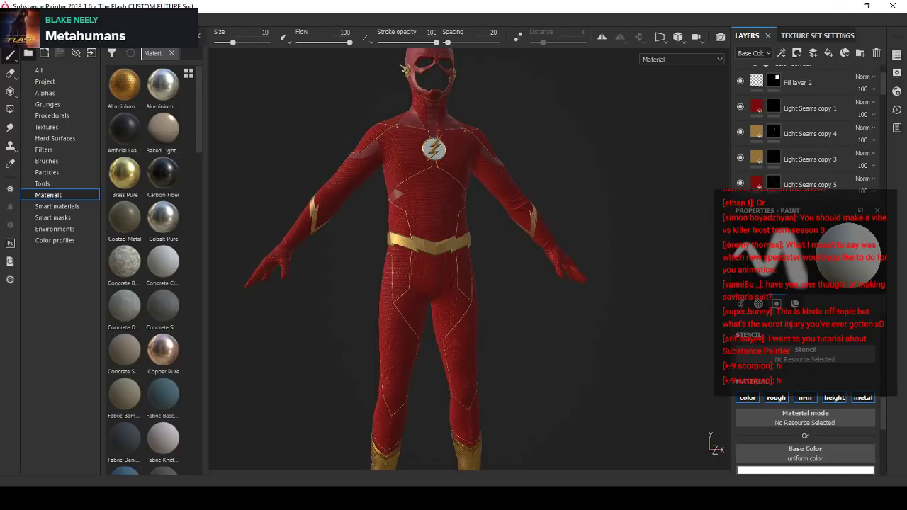
scroll(445, 173, up, 2)
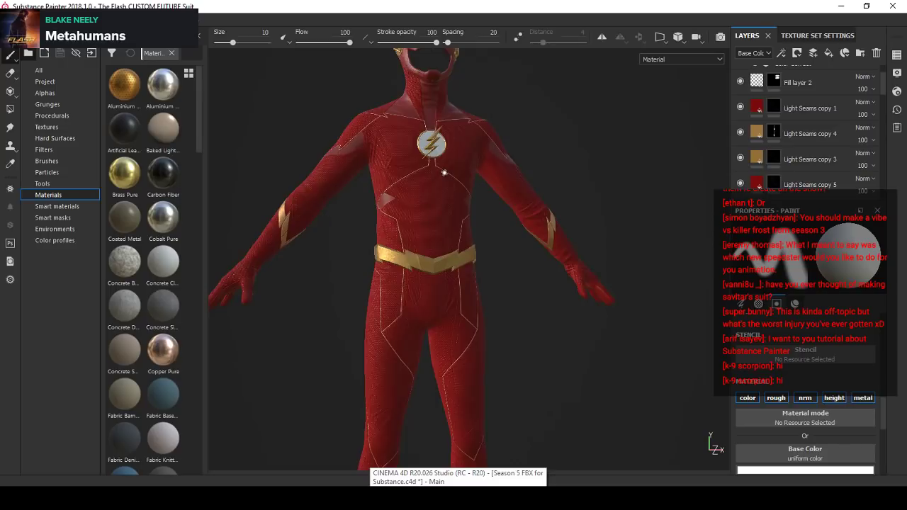
alt+middle_drag(444, 173, 435, 202)
- Close the custom future suit project
click(8, 20)
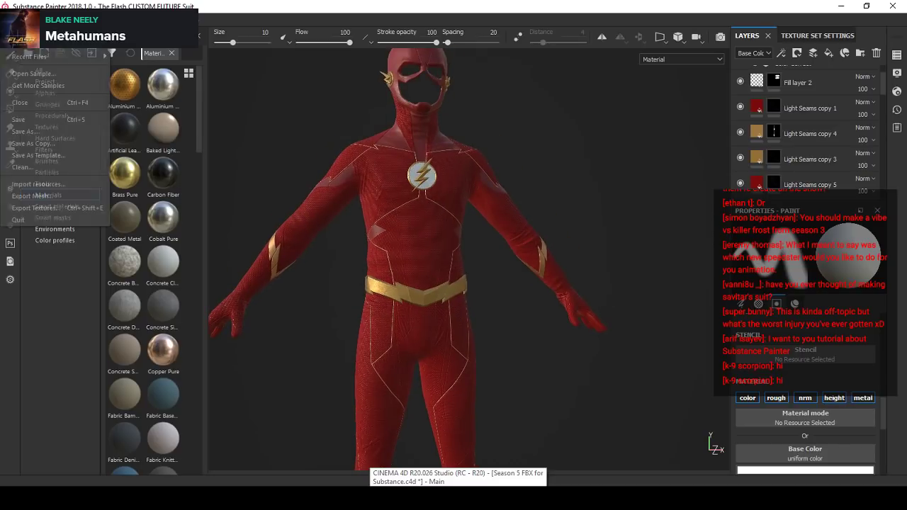
click(38, 105)
click(431, 264)
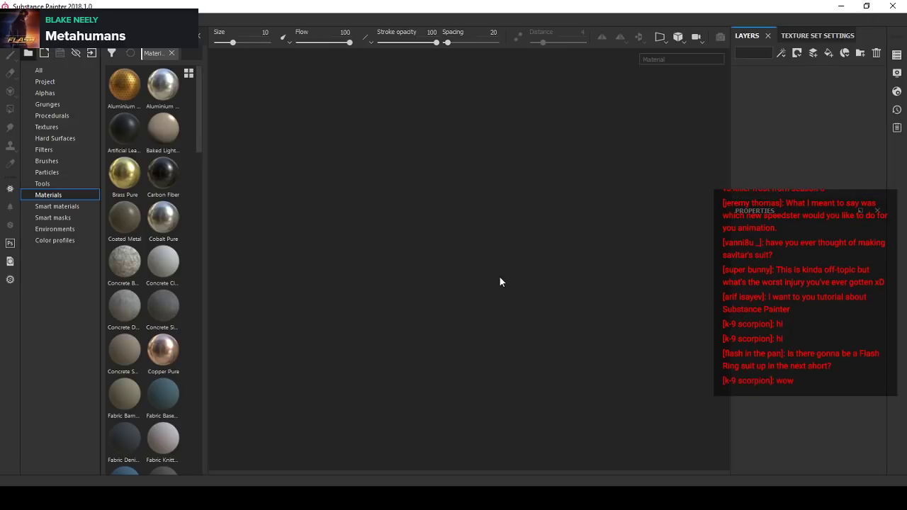
- Switch to Cinema 4D, deselect the Suit object and set the viewport display to Gouraud shading without wireframe lines
key(alt+Tab)
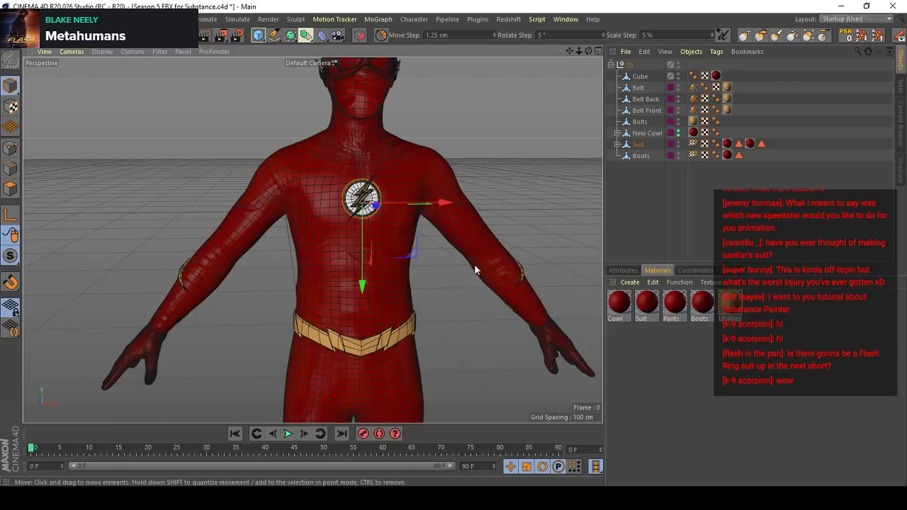
click(638, 202)
scroll(284, 248, down, 3)
key(n)
key(a)
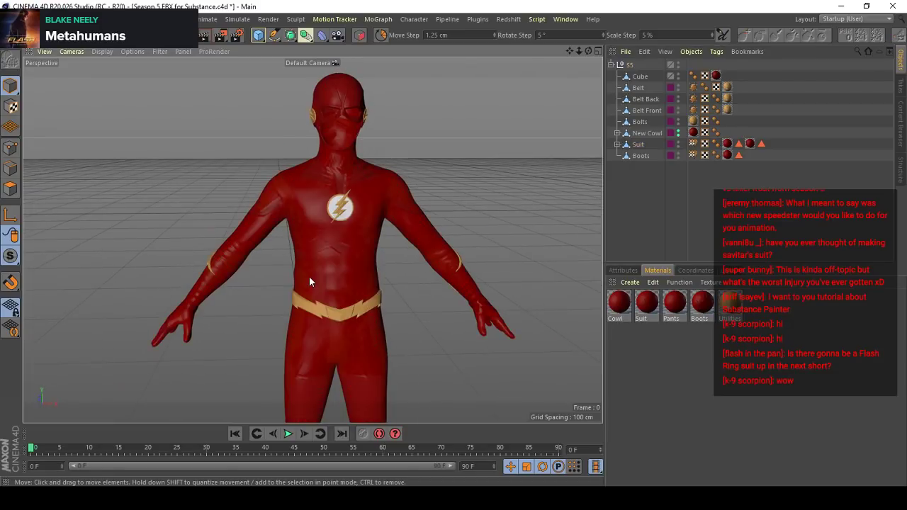
- Examine the Season 5 suit model from the front and side, from head to boots
scroll(309, 276, down, 3)
alt+drag(309, 277, 387, 238)
scroll(312, 165, up, 5)
alt+drag(312, 164, 335, 132)
scroll(332, 177, down, 5)
alt+drag(332, 177, 298, 276)
scroll(270, 223, up, 1)
alt+drag(269, 222, 276, 204)
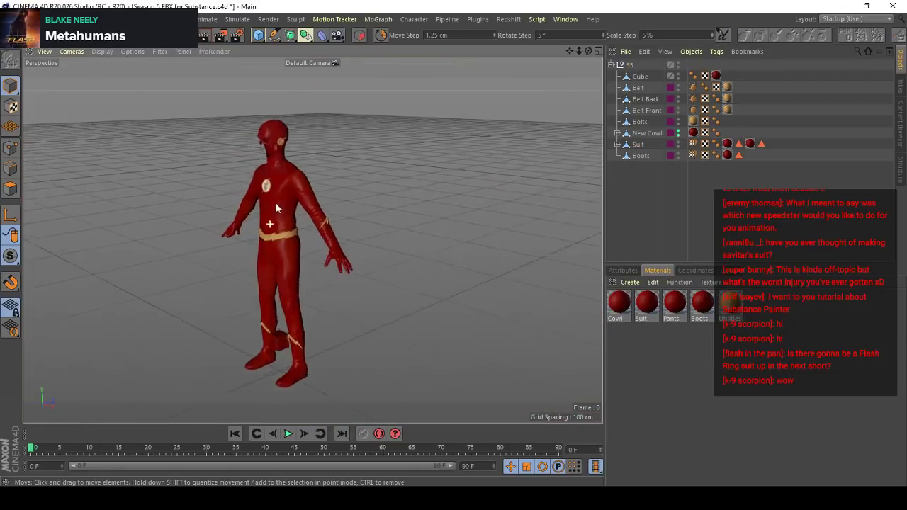
scroll(312, 239, up, 3)
alt+drag(312, 239, 372, 226)
scroll(418, 182, down, 2)
scroll(330, 203, up, 3)
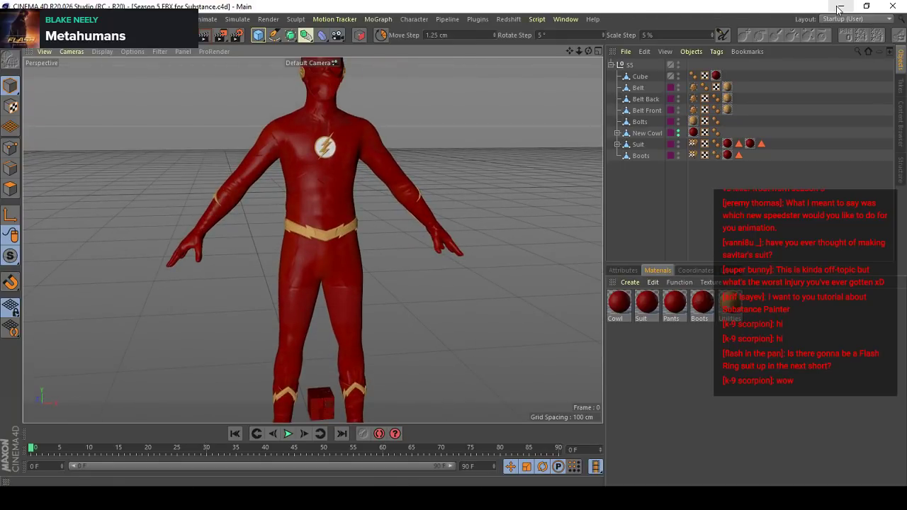
- Close the Season 5 FBX for Substance project and collapse the Null.1 hierarchy in the Season 5 character rig project
key(v)
mouse_move(251, 212)
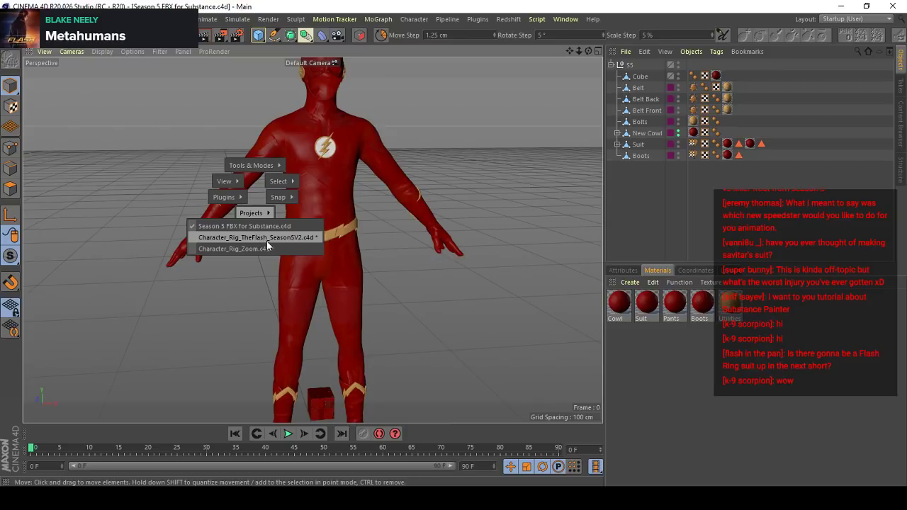
click(10, 20)
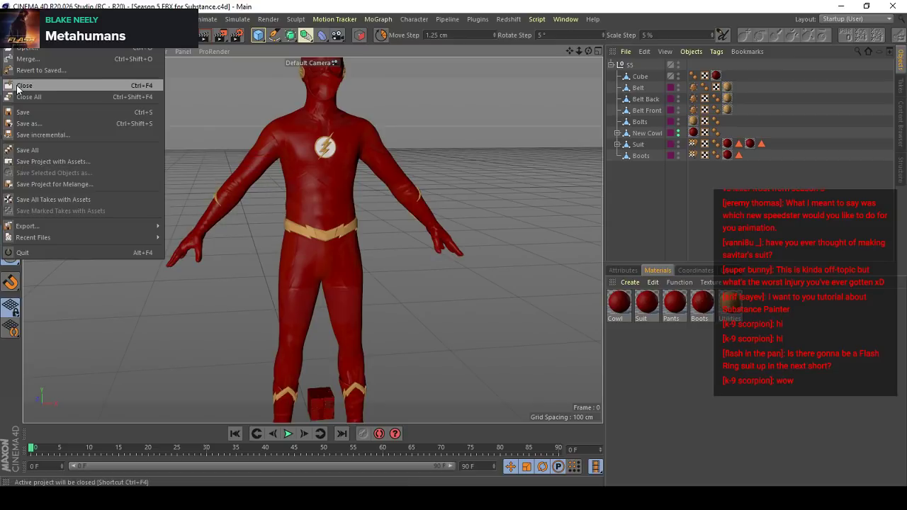
click(19, 86)
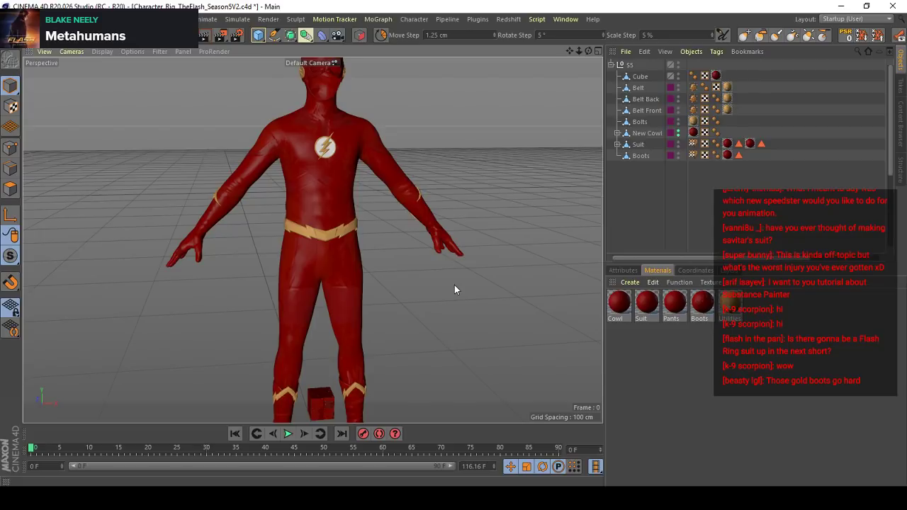
click(630, 270)
click(610, 167)
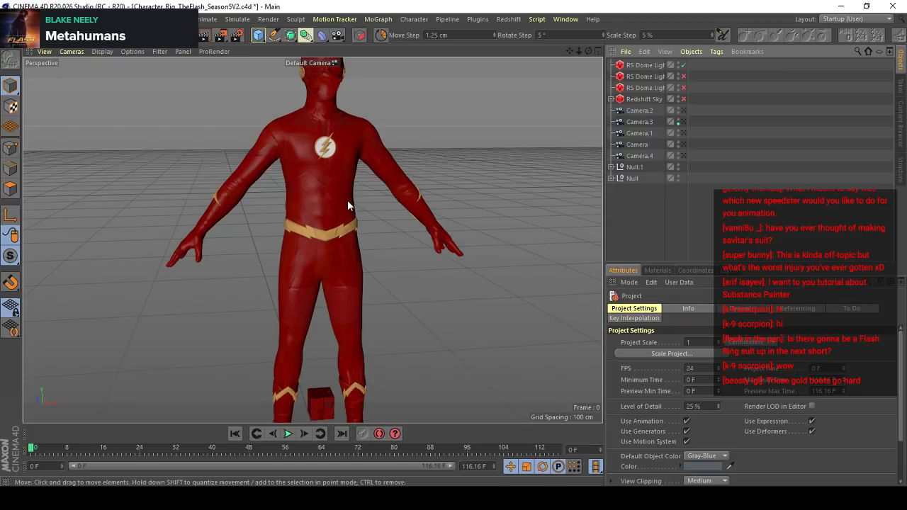
- Set the character rig's viewport display to Gouraud shading
key(ctrl+Tab)
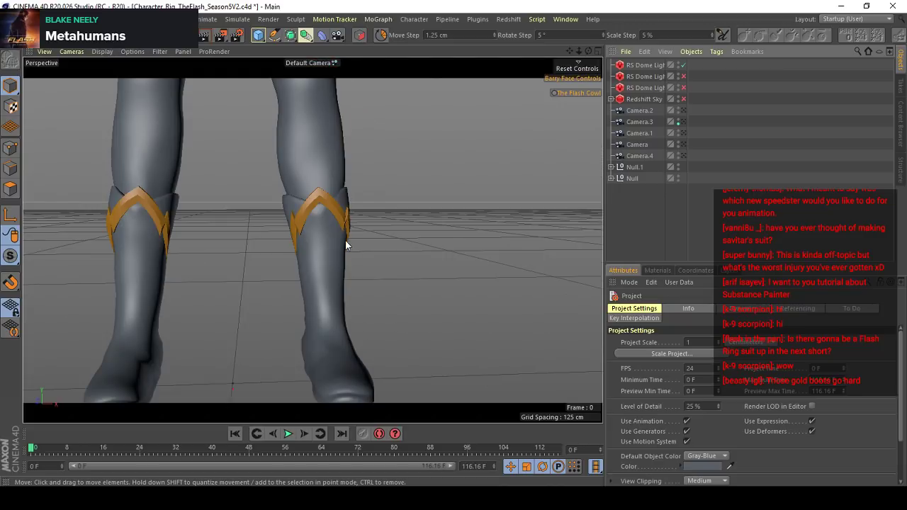
scroll(340, 269, down, 5)
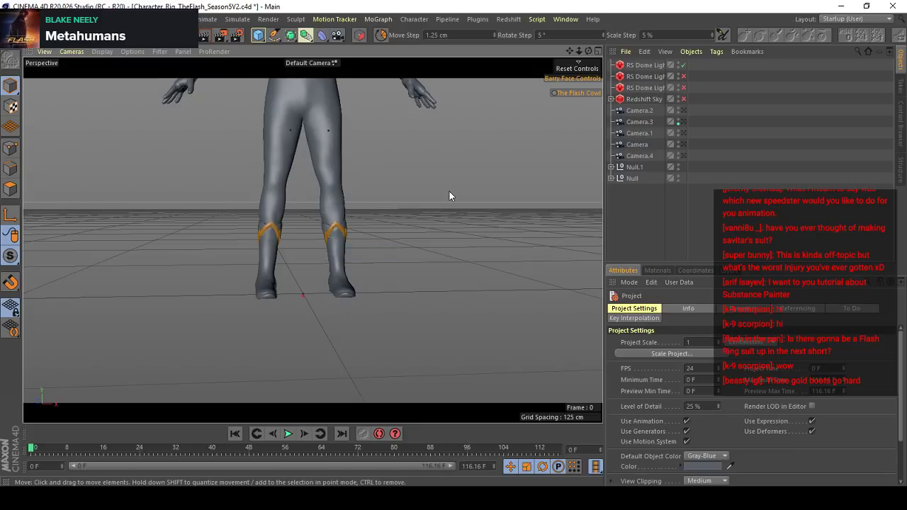
key(n)
key(a)
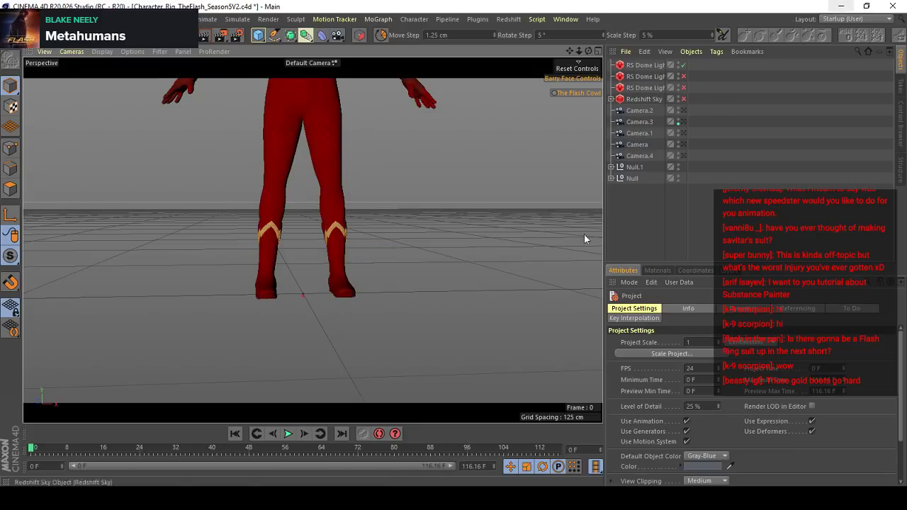
- Examine the masked Flash character from the boots up to the head, from the front and at an angle
alt+middle_drag(312, 239, 335, 294)
alt+drag(328, 240, 289, 146)
alt+middle_drag(289, 146, 326, 238)
scroll(344, 182, up, 8)
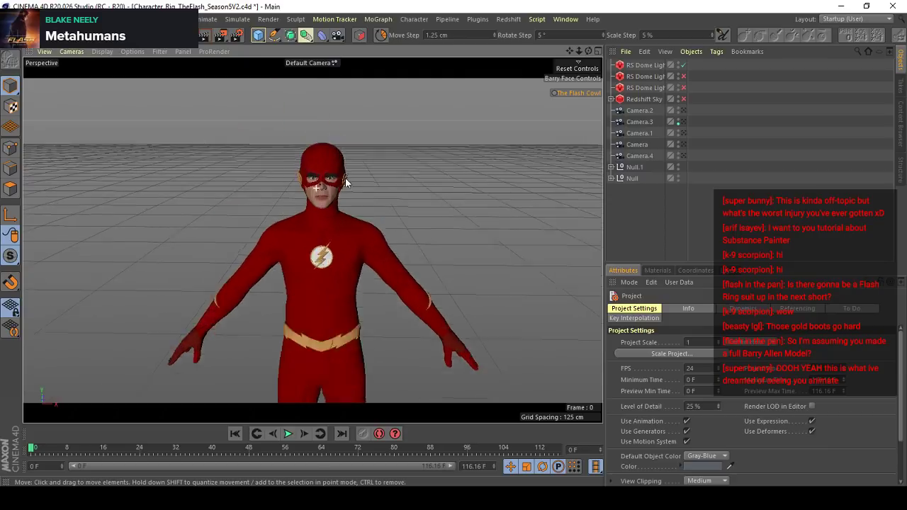
alt+drag(373, 165, 311, 150)
scroll(347, 138, up, 5)
alt+drag(348, 137, 369, 182)
scroll(344, 215, down, 10)
key(v)
mouse_move(274, 263)
scroll(369, 182, down, 8)
alt+middle_drag(369, 182, 305, 195)
scroll(305, 194, up, 5)
alt+drag(305, 195, 273, 191)
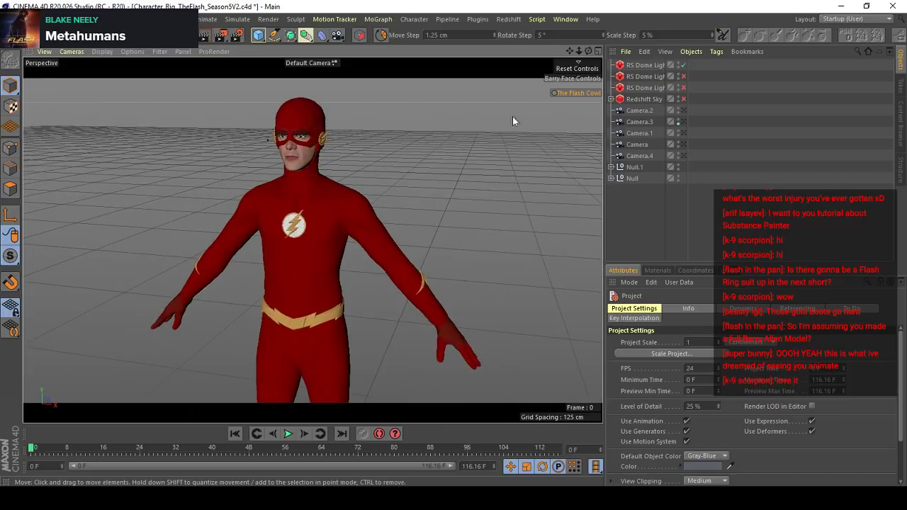
- Switch The Flash Cowl control off and back on to compare the unmasked and masked character
click(584, 94)
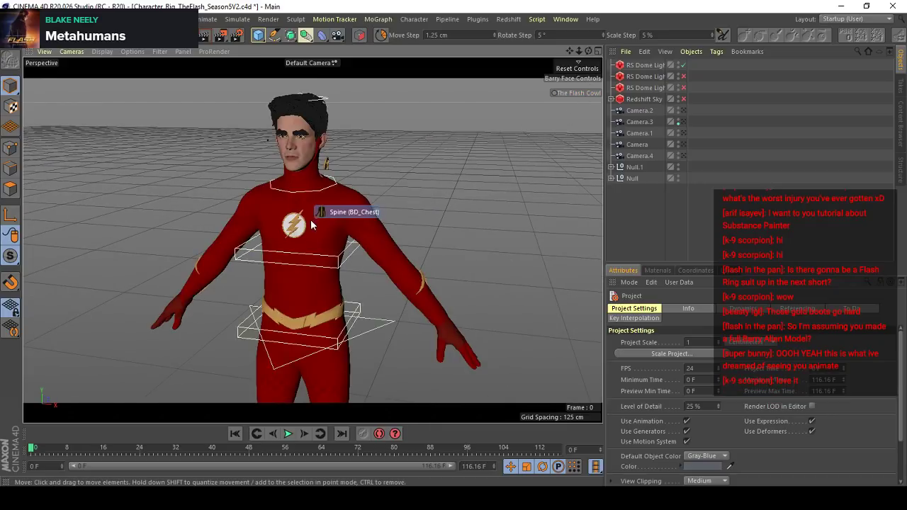
alt+drag(334, 212, 397, 163)
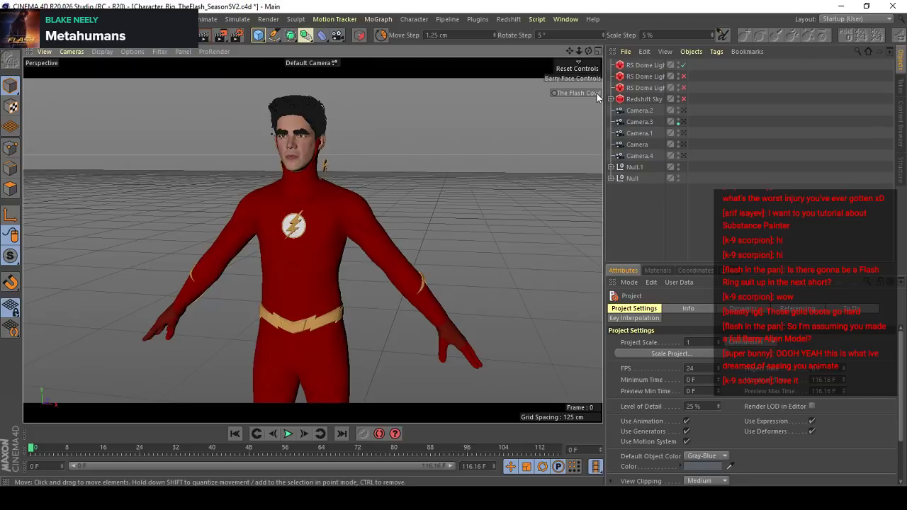
click(594, 92)
- Expand the Null.1 hierarchy and set the Suit's Pose Morph tag containing the Cowl Down pose to Animate mode
click(610, 179)
click(611, 178)
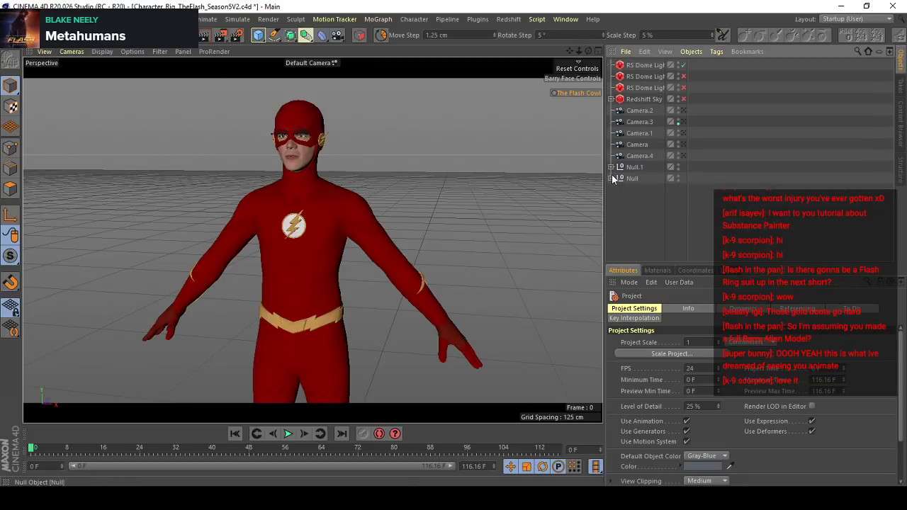
click(610, 167)
scroll(698, 191, down, 4)
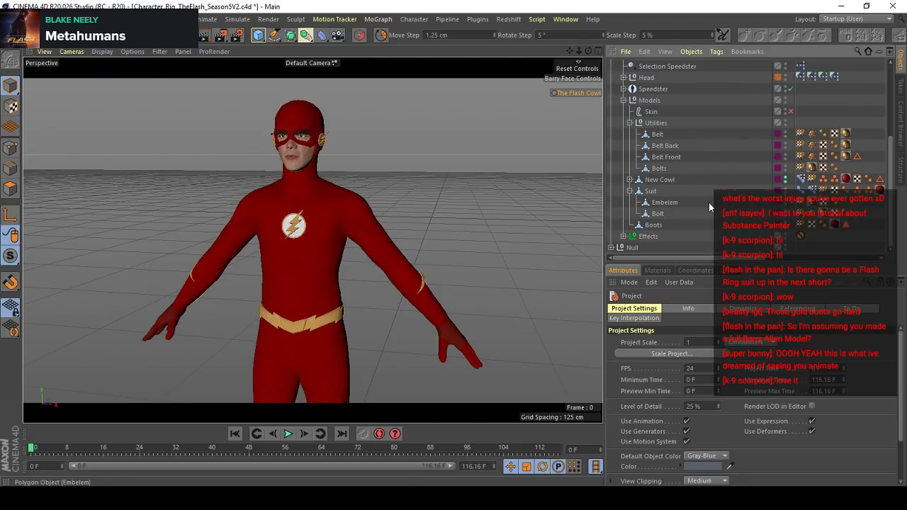
click(800, 178)
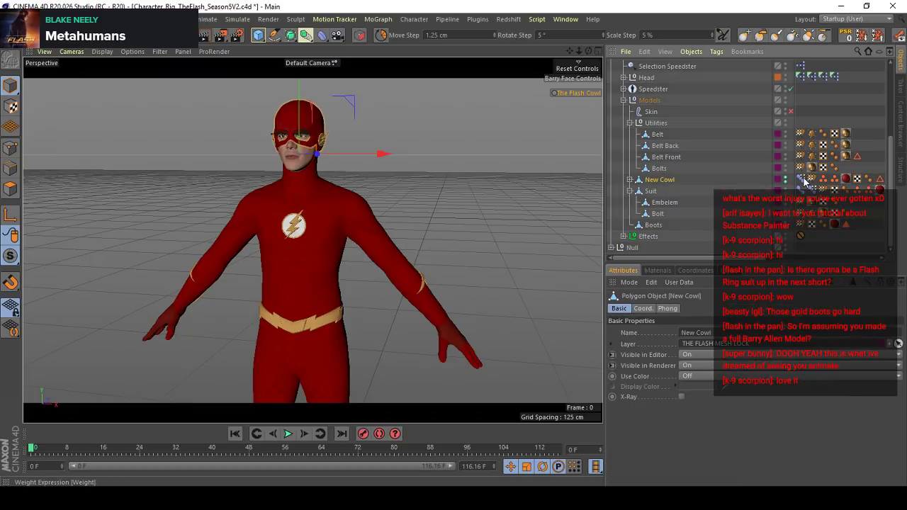
click(810, 191)
click(802, 191)
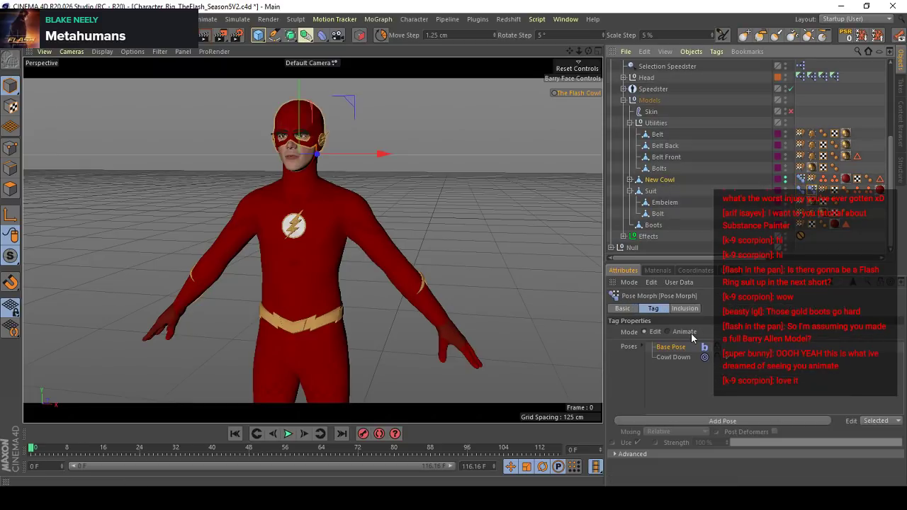
click(689, 332)
click(734, 167)
- Switch off The Flash Cowl control and examine the lowered cowl around the neck from the front and side
click(588, 92)
alt+drag(315, 194, 357, 216)
scroll(326, 196, up, 3)
scroll(343, 232, down, 3)
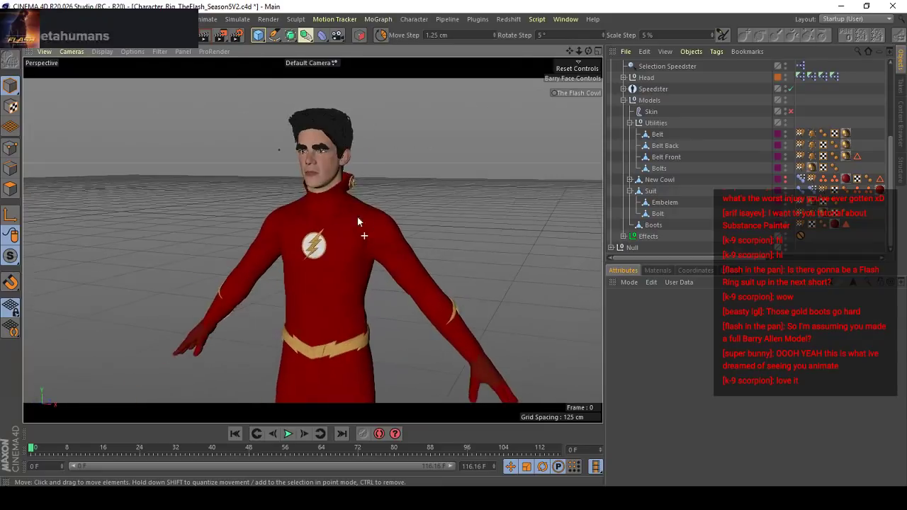
scroll(312, 241, down, 3)
alt+drag(312, 241, 374, 189)
scroll(383, 198, up, 5)
click(374, 189)
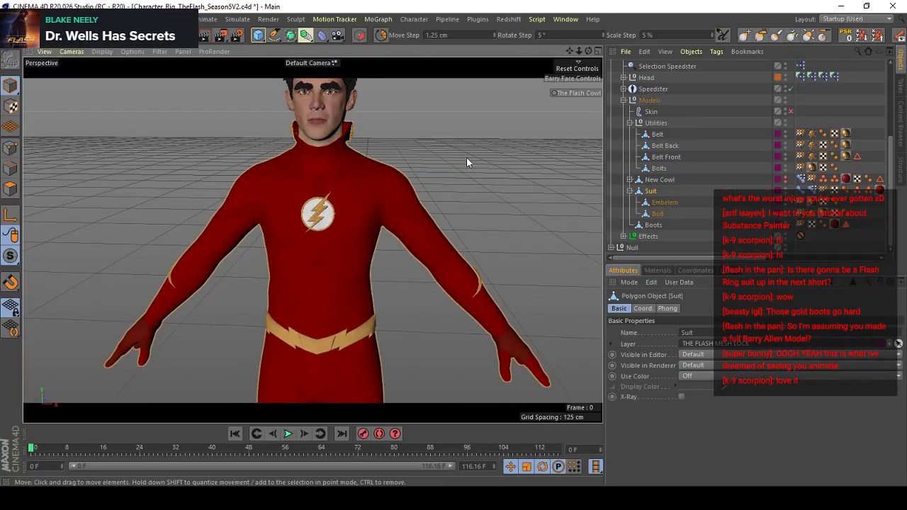
click(466, 158)
scroll(342, 190, down, 3)
alt+drag(334, 214, 256, 215)
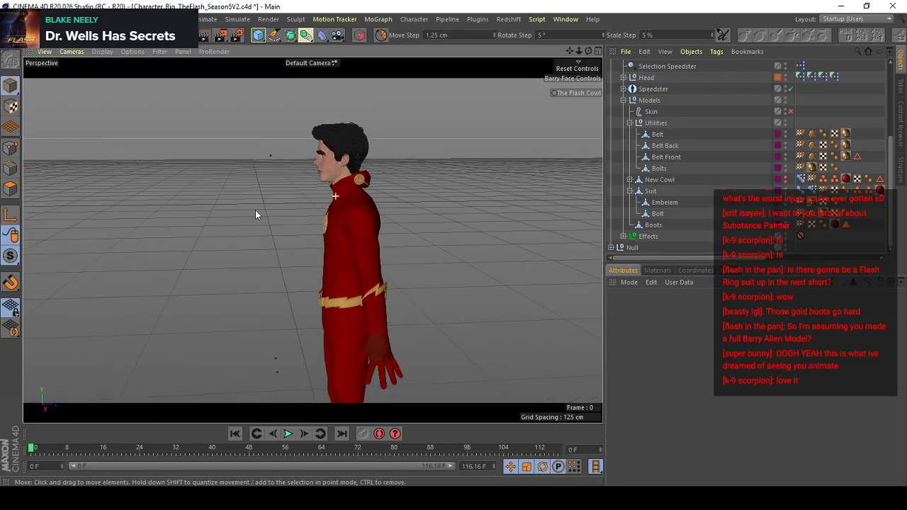
alt+drag(373, 198, 340, 179)
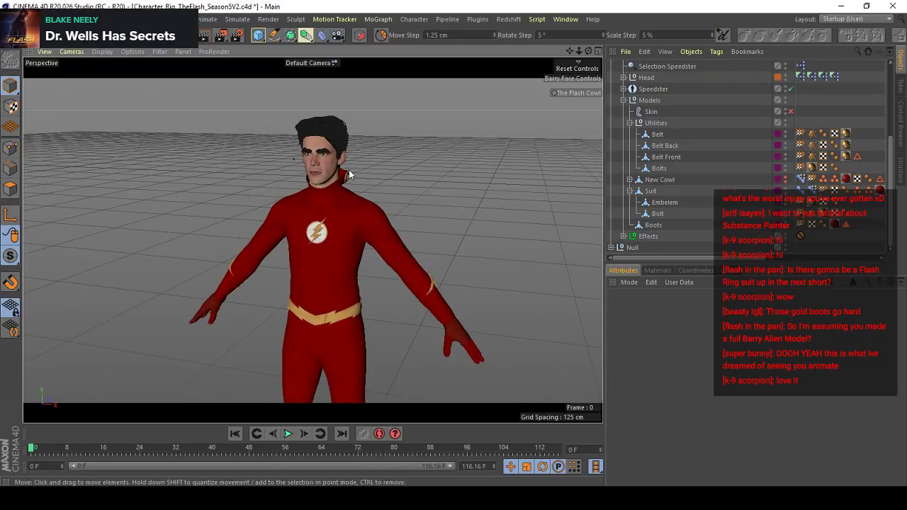
scroll(354, 163, up, 2)
- Toggle The Flash Cowl control on and off again, and inspect the lowered cowl from the side
click(596, 91)
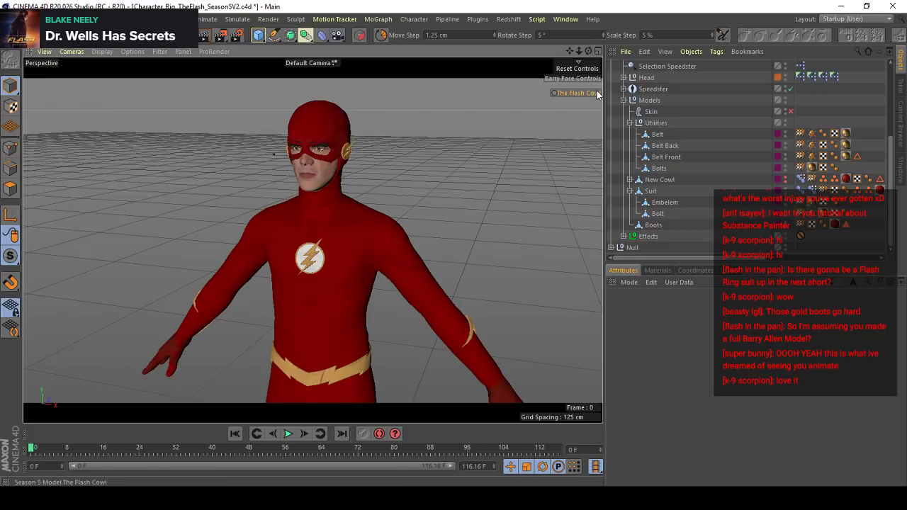
click(596, 92)
mouse_move(347, 178)
alt+mouse_down()
mouse_move(207, 194)
mouse_move(501, 183)
mouse_move(376, 183)
mouse_move(437, 154)
mouse_move(363, 178)
alt+mouse_up()
scroll(377, 181, up, 3)
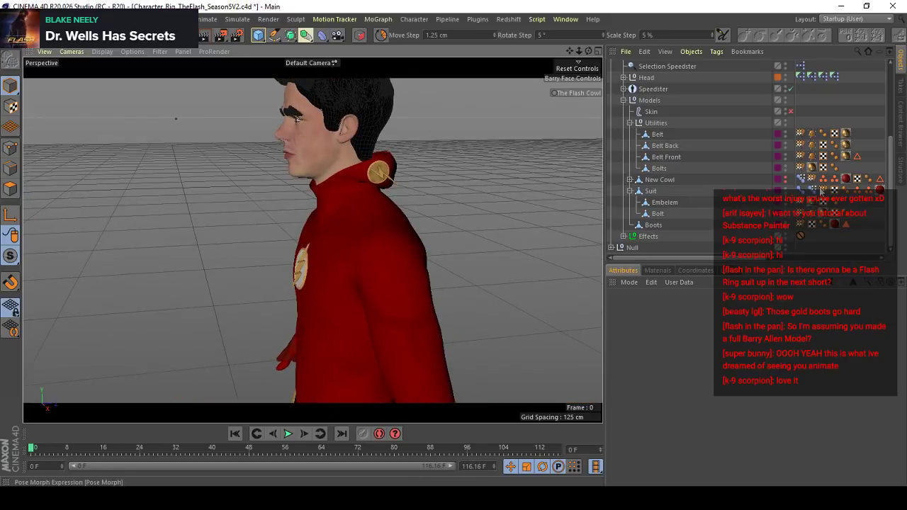
- Open the Suit's Pose Morph tag and toggle The Flash Cowl control to check how it drives the Cowl Down pose
click(814, 190)
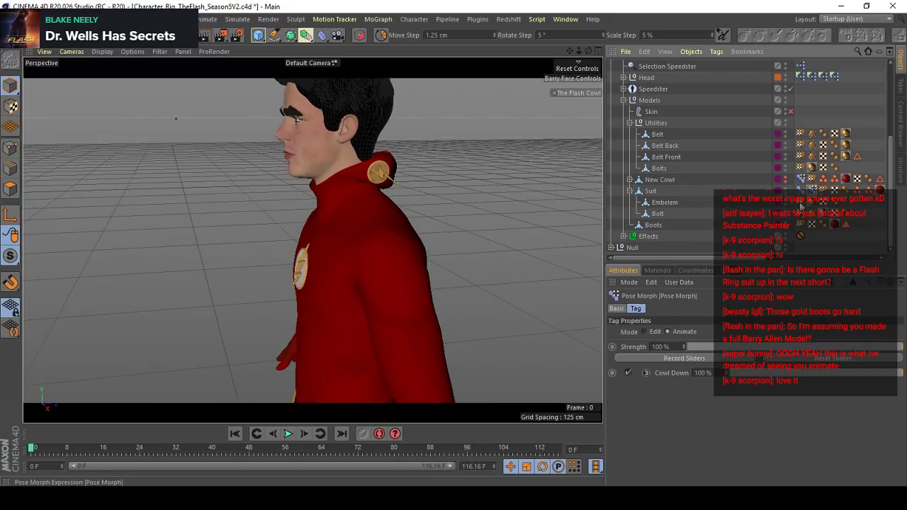
click(581, 90)
click(581, 91)
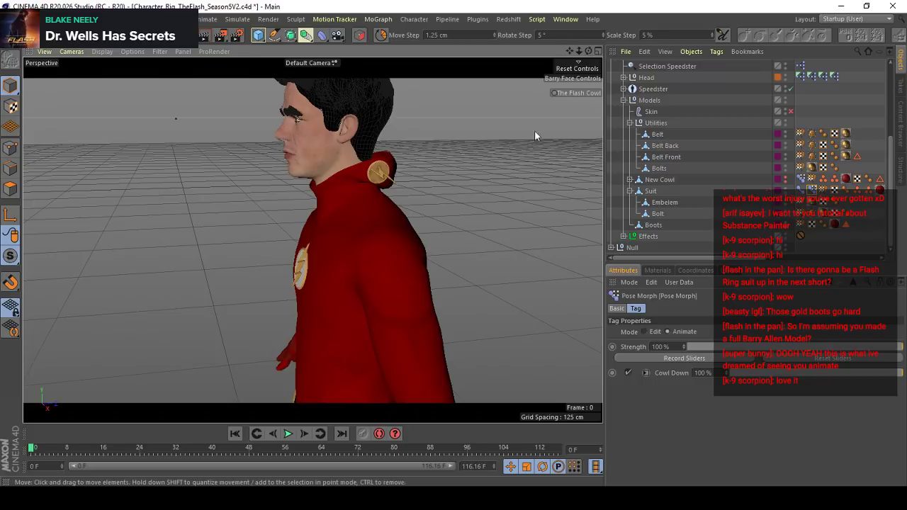
scroll(366, 199, down, 3)
alt+drag(367, 199, 467, 197)
scroll(489, 163, up, 3)
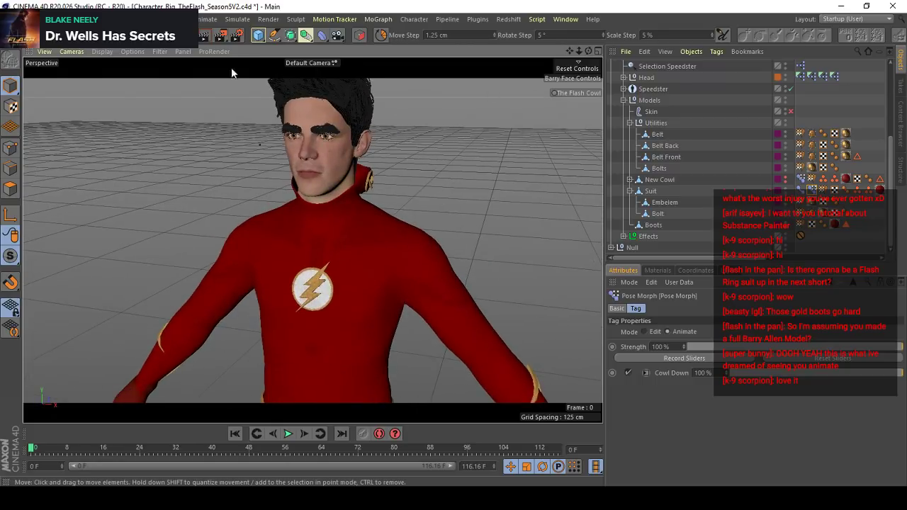
- Show the rig's controllers in the viewport and select the controller above the head
click(159, 51)
click(173, 115)
alt+drag(344, 178, 361, 122)
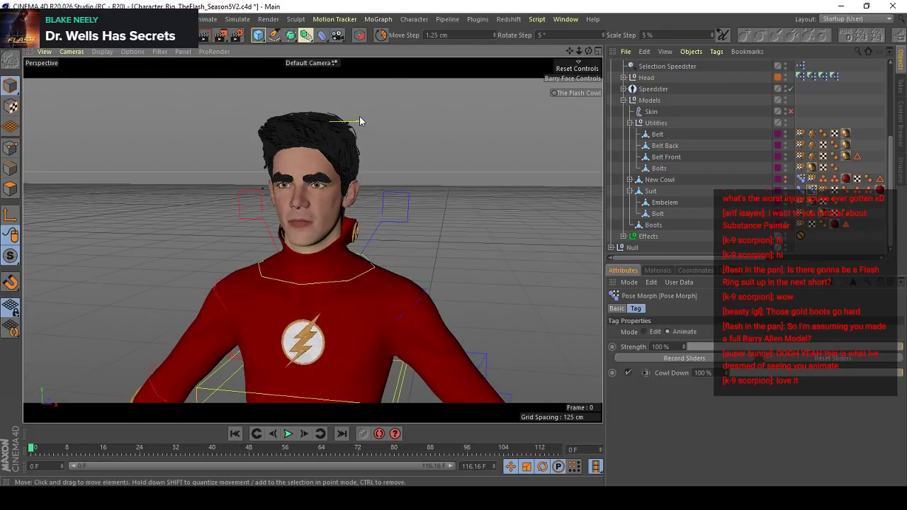
click(360, 121)
scroll(331, 152, down, 3)
- Try rotating the character's head with the cowl down, and undo the rotation
alt+drag(330, 152, 438, 217)
key(r)
scroll(347, 193, up, 2)
scroll(323, 224, down, 2)
scroll(438, 217, up, 1)
key(ctrl+z)
- Try rotating the head with The Flash Cowl control on, undo the rotation and switch the cowl control off again
click(590, 94)
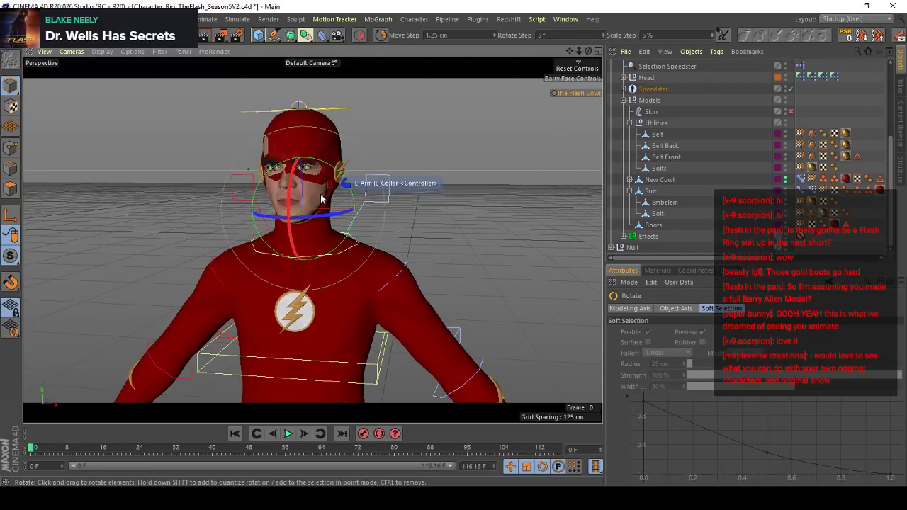
drag(321, 199, 287, 214)
key(ctrl+z)
key(ctrl+z)
click(575, 94)
scroll(373, 218, down, 3)
key(ctrl+z)
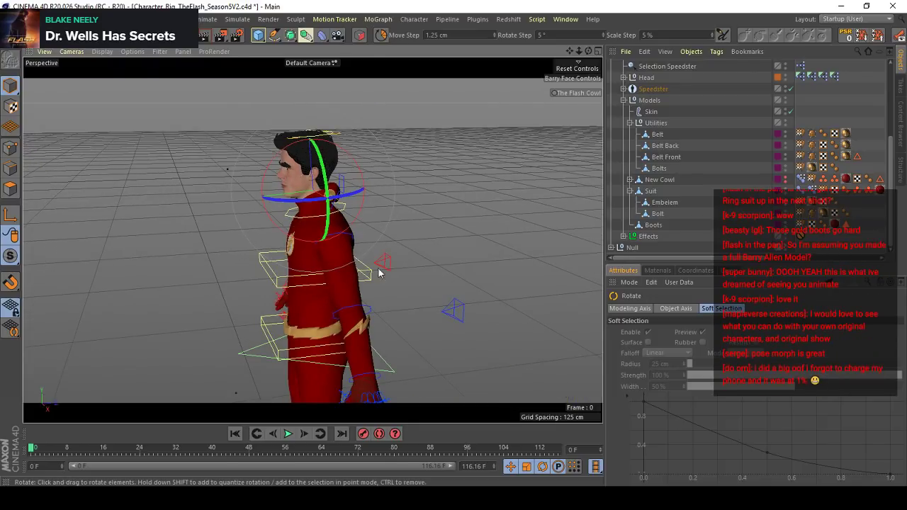
- Inspect the Suit's Pose Morph tag for the Cowl Down Weights
alt+drag(378, 272, 421, 229)
click(802, 191)
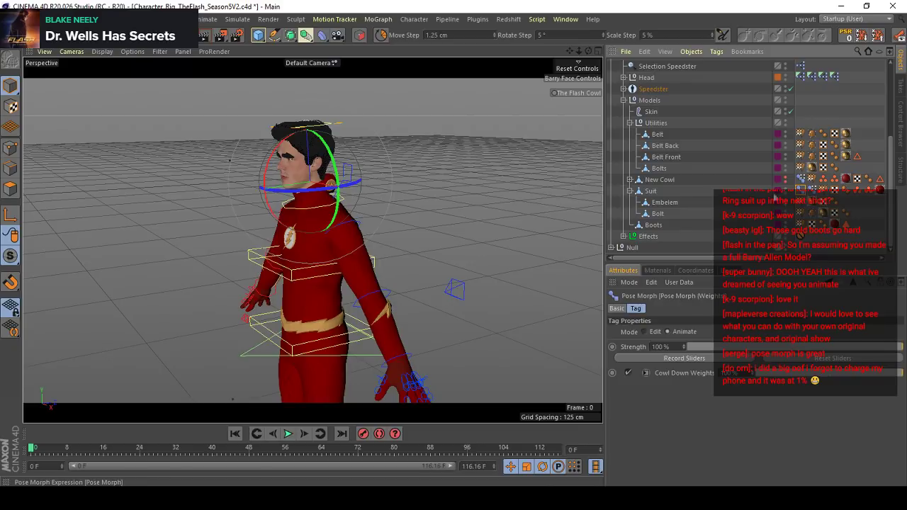
click(744, 185)
- Create a new project, add a sphere and make it editable
click(10, 19)
click(21, 32)
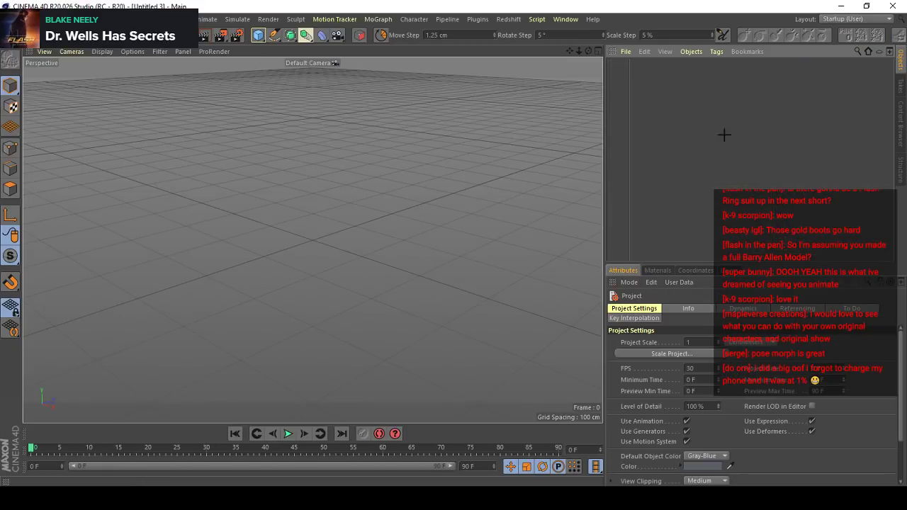
drag(258, 39, 490, 70)
key(c)
alt+drag(324, 245, 297, 250)
scroll(312, 244, up, 3)
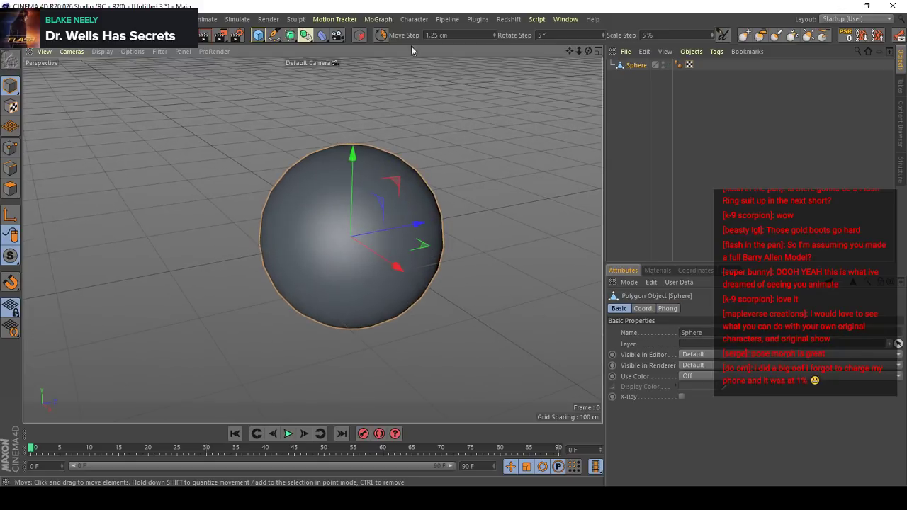
- Add a Pose Morph tag to the sphere
click(423, 23)
key(Escape)
key(shift+c)
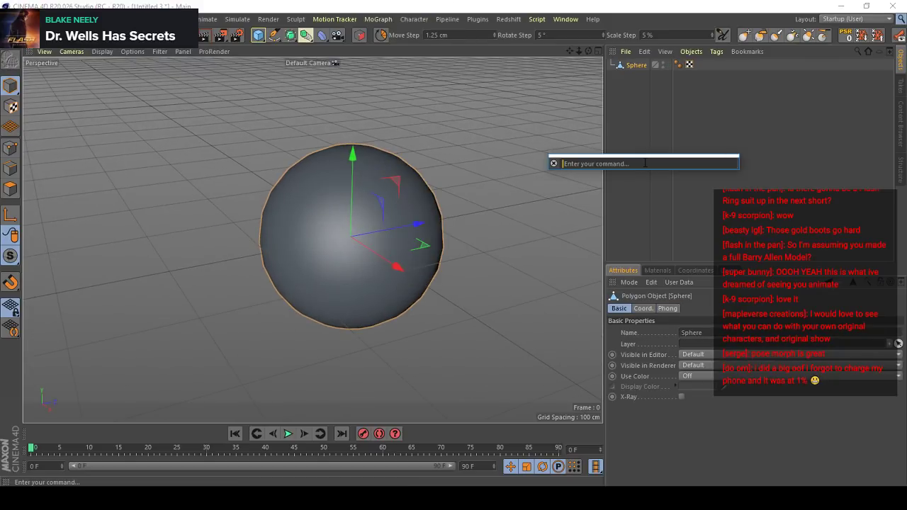
text(pose)
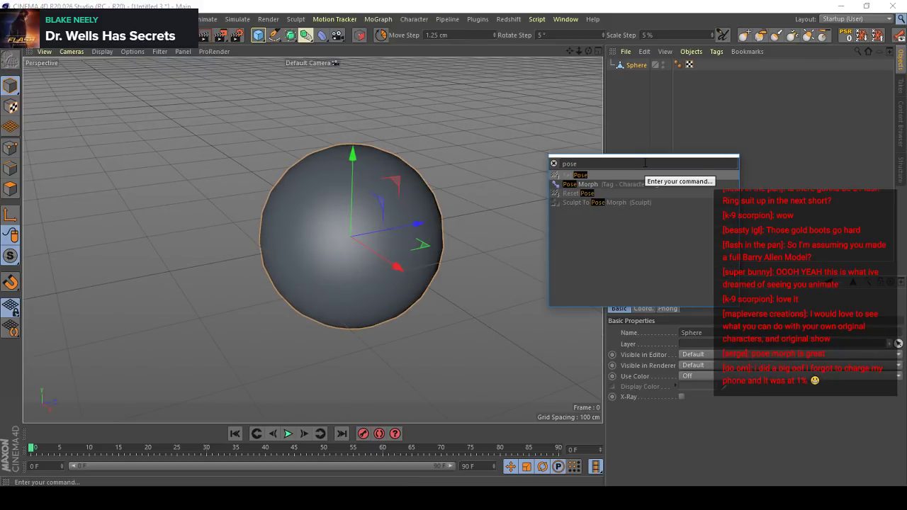
key(Return)
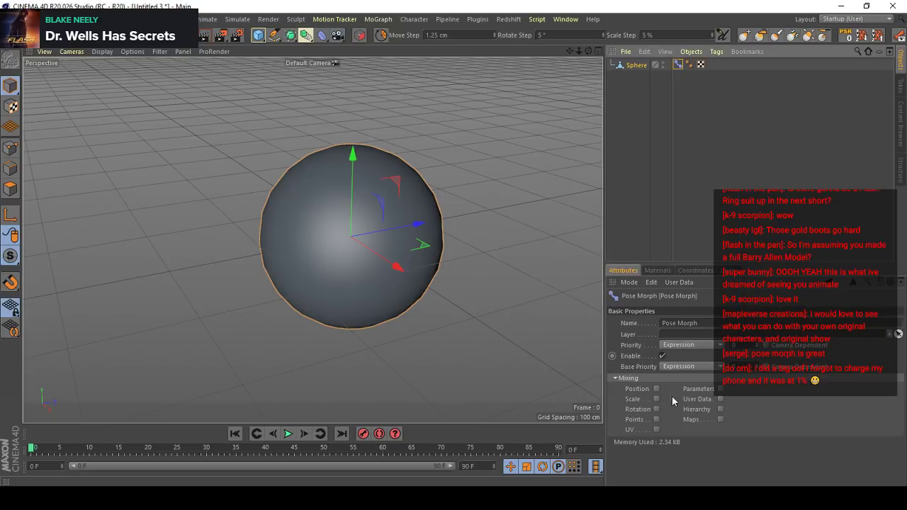
alt+right_drag(435, 231, 420, 269)
alt+drag(398, 265, 413, 227)
alt+right_drag(413, 227, 518, 239)
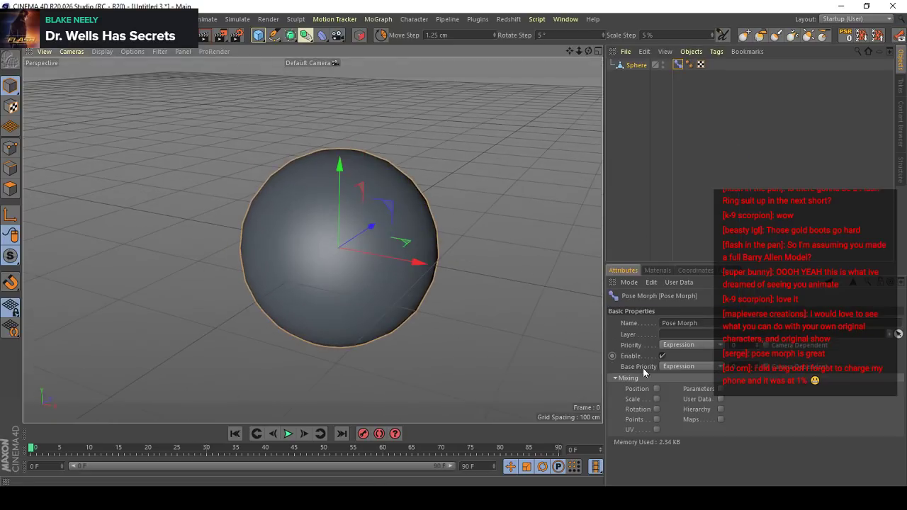
key(ctrl+s)
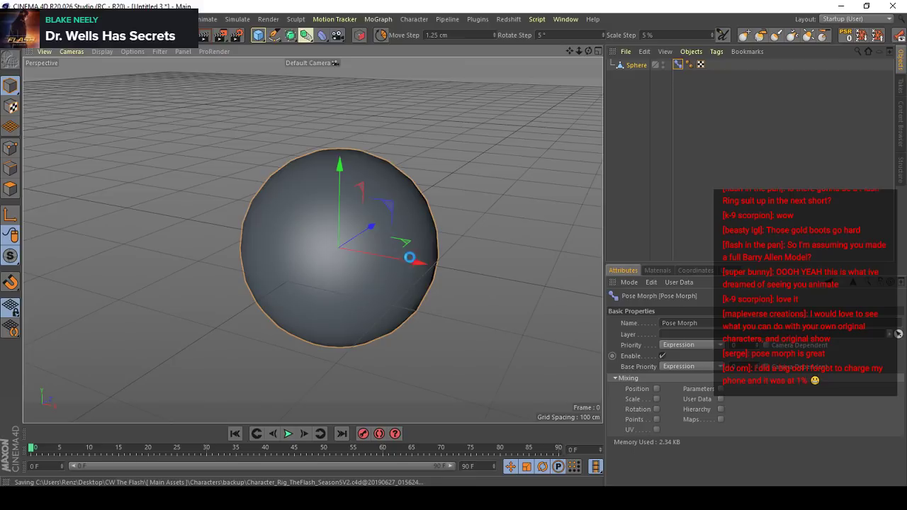
alt+drag(450, 293, 490, 340)
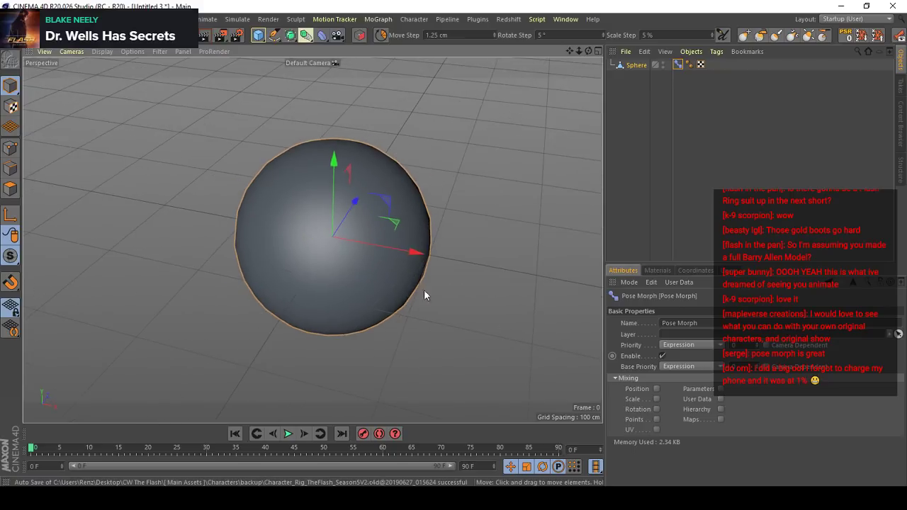
alt+drag(425, 290, 391, 245)
alt+right_drag(391, 245, 408, 239)
alt+drag(407, 243, 335, 257)
alt+middle_drag(334, 257, 351, 273)
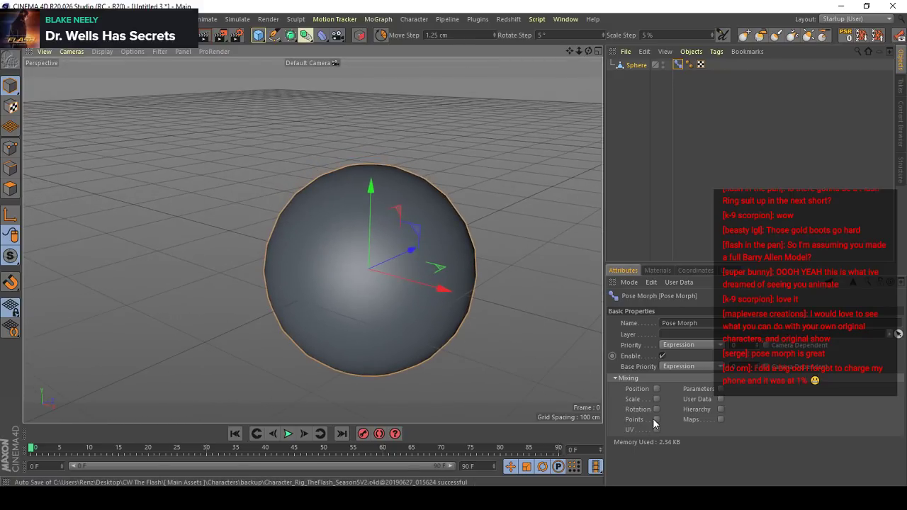
- Enable Points mixing in the Pose Morph tag and select a single polygon on the sphere's upper side
click(656, 418)
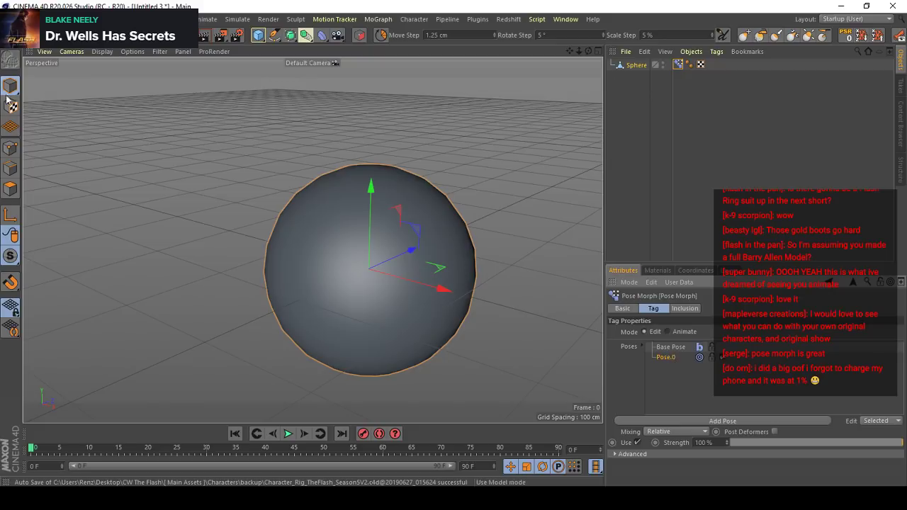
click(10, 186)
alt+middle_drag(433, 249, 316, 253)
alt+drag(316, 253, 343, 232)
click(328, 228)
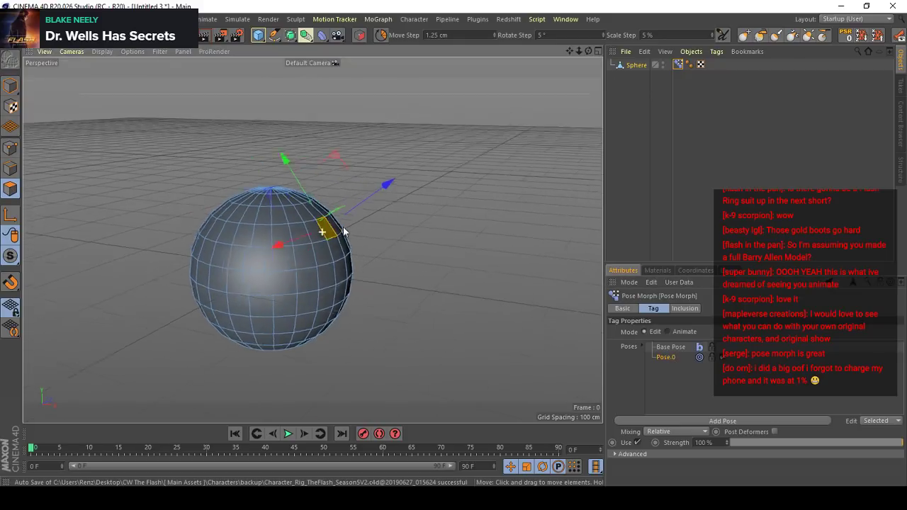
- Try pulling the selected polygon outward, undo it, and enable soft selection with a radius of 1830 cm
drag(363, 195, 442, 163)
alt+middle_drag(393, 261, 461, 244)
key(ctrl+z)
key(e)
click(649, 333)
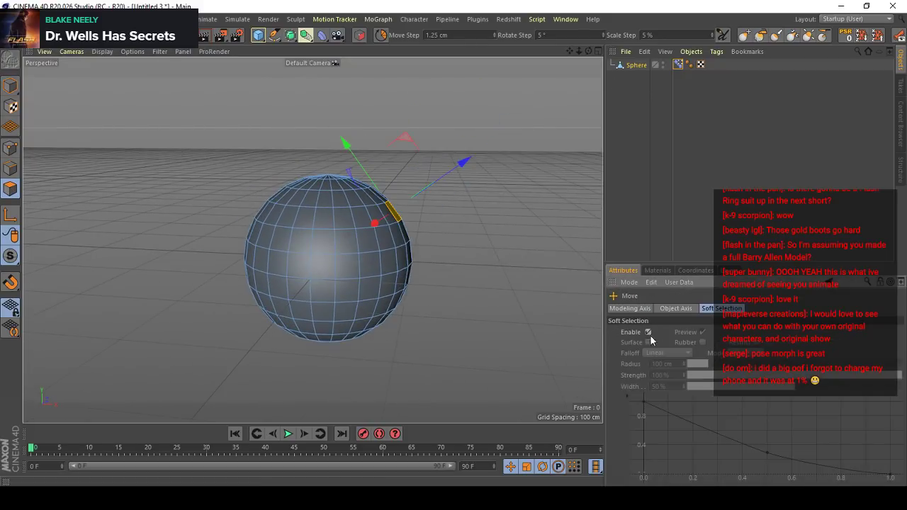
drag(673, 365, 613, 381)
text(1)
key(Return)
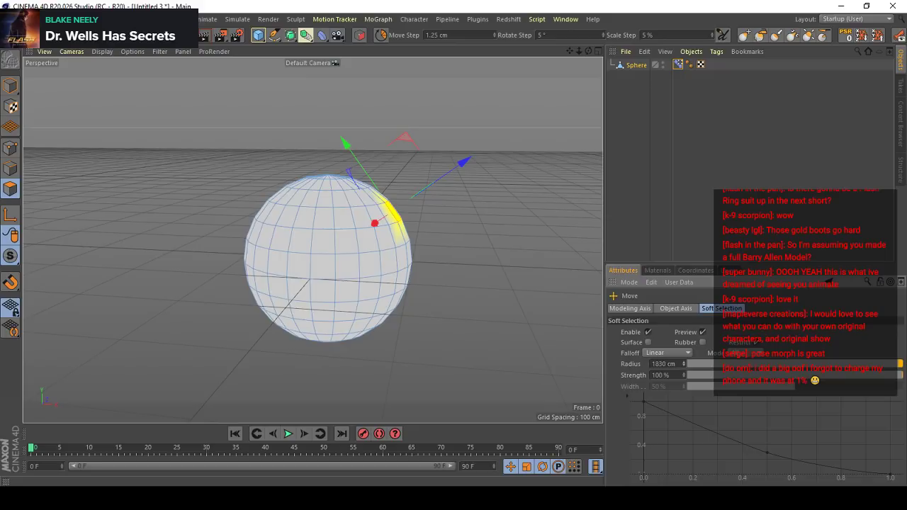
- Try a soft selection radius of 10000 cm on the polygon and turn soft selection off again
click(648, 343)
click(648, 343)
alt+drag(383, 213, 301, 216)
scroll(301, 216, up, 3)
drag(685, 366, 624, 423)
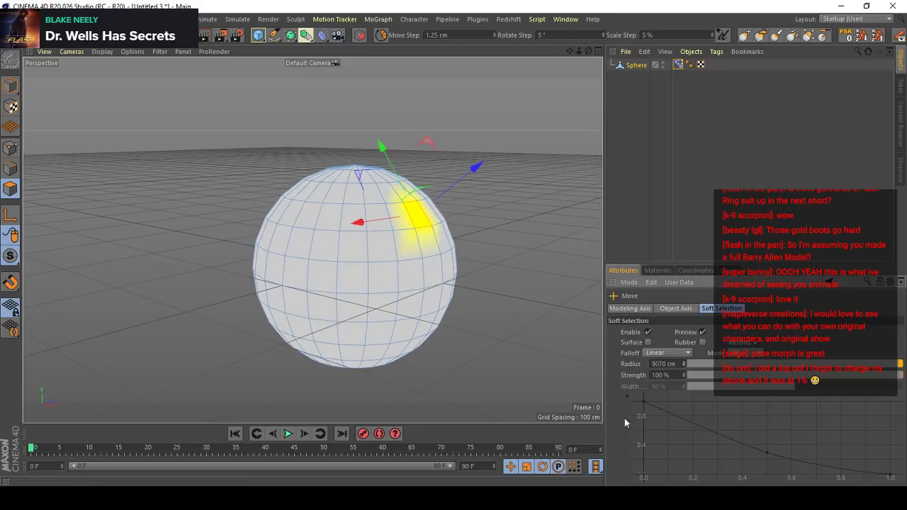
drag(380, 297, 465, 283)
key(ctrl+z)
drag(707, 364, 859, 362)
key(Return)
scroll(333, 277, down, 3)
alt+drag(334, 277, 369, 305)
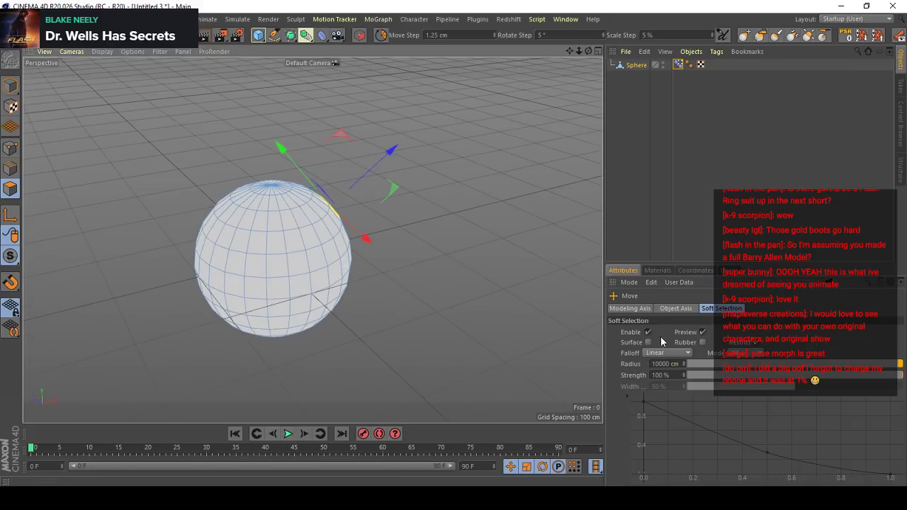
click(649, 332)
- Pull four separate polygons out of the sphere into long spikes to shape Pose.0
alt+drag(304, 211, 318, 186)
drag(364, 255, 388, 213)
click(251, 283)
drag(252, 285, 174, 356)
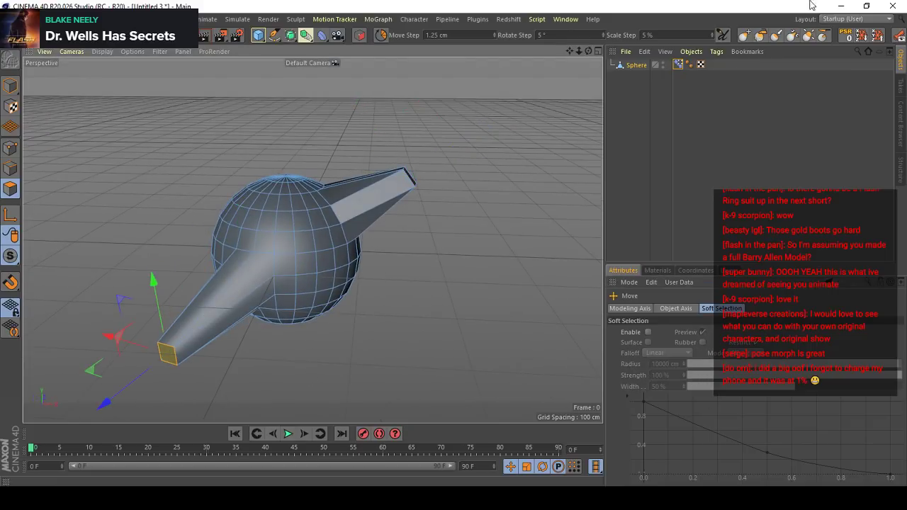
click(677, 66)
alt+drag(265, 280, 250, 250)
click(287, 198)
alt+drag(397, 297, 319, 187)
click(349, 306)
drag(349, 306, 411, 330)
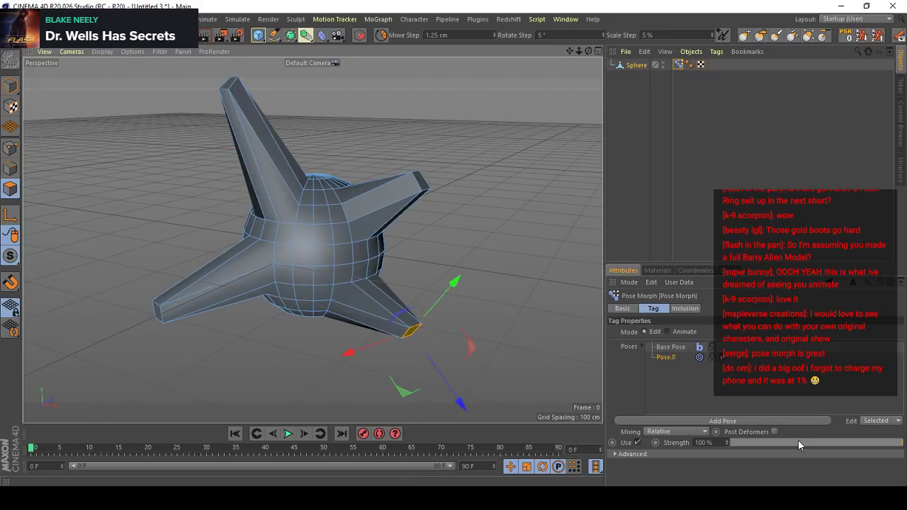
- Set the strength of Pose.0 to 0% and return to model mode with nothing selected
drag(900, 442, 709, 425)
click(10, 85)
click(478, 226)
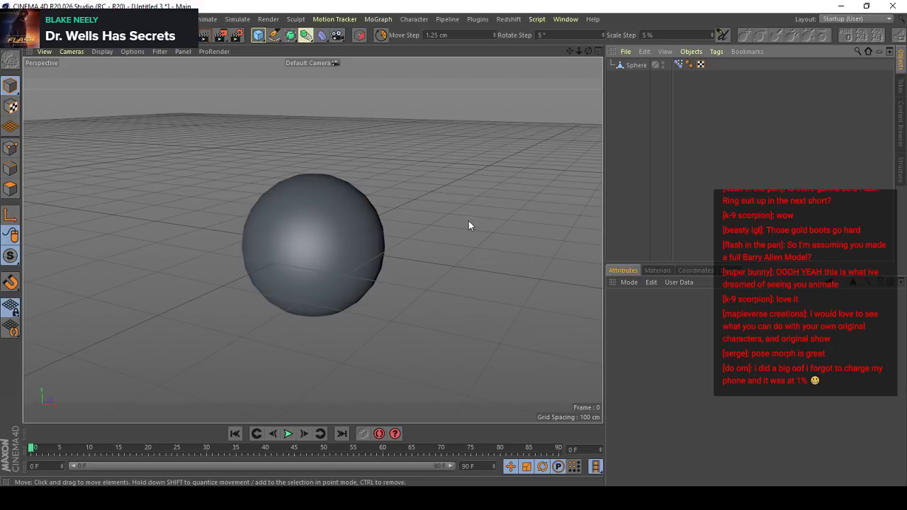
- Add a joint at the sphere's center and turn on the display of joints in the viewport
key(shift+c)
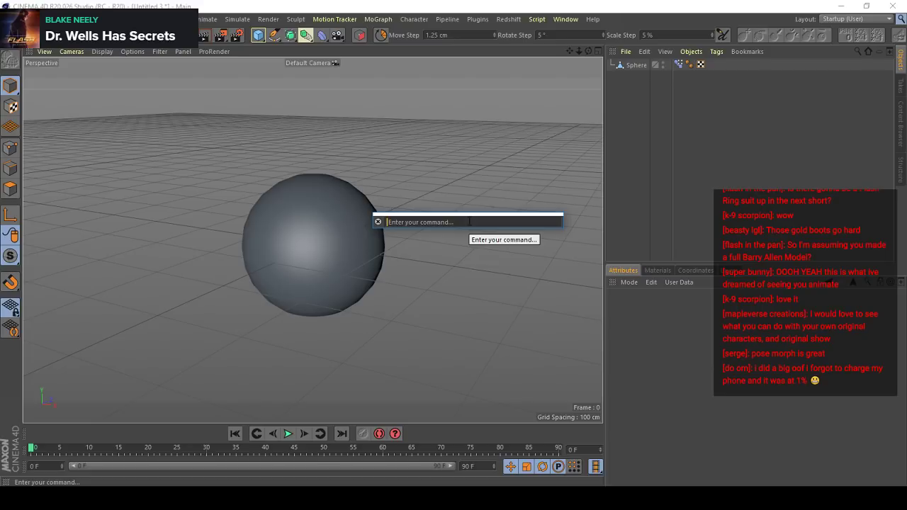
text(joint)
key(Return)
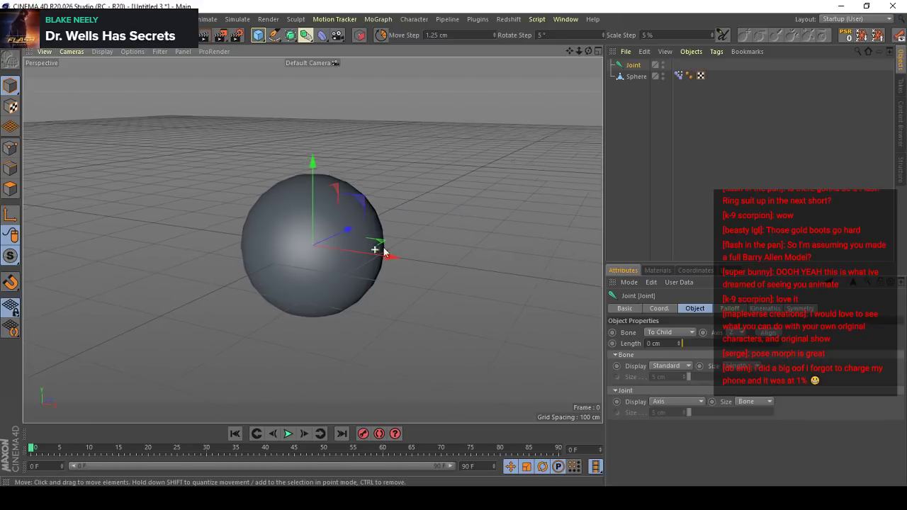
alt+drag(384, 252, 416, 248)
drag(418, 272, 491, 237)
key(ctrl+z)
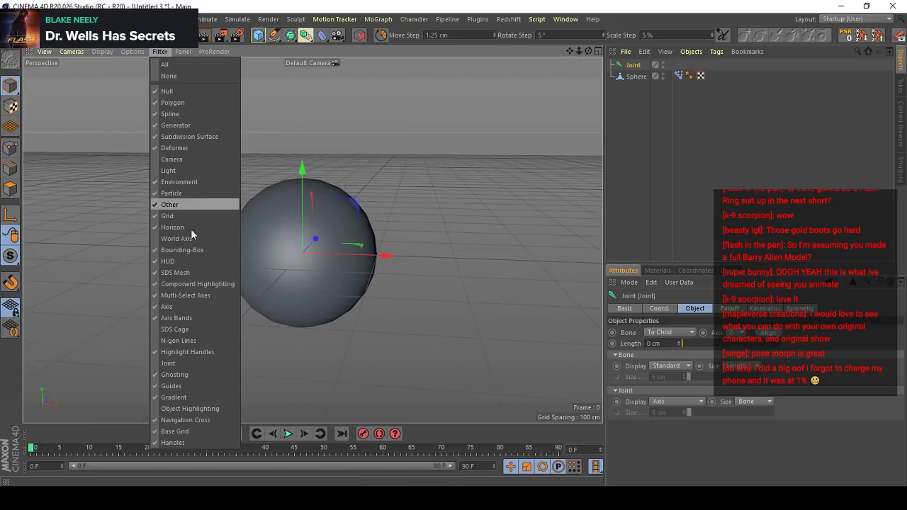
click(170, 363)
alt+right_drag(427, 260, 436, 263)
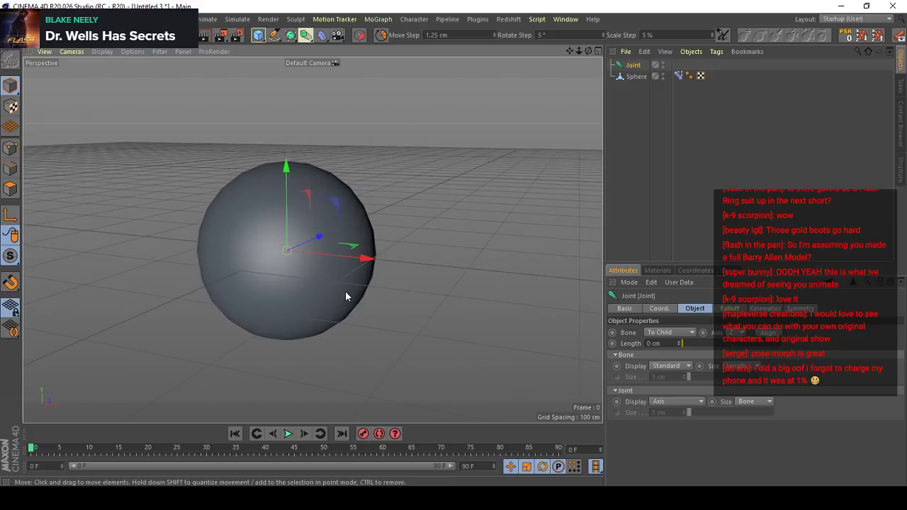
alt+drag(345, 291, 356, 265)
alt+right_drag(356, 265, 348, 288)
alt+drag(348, 288, 370, 326)
- Bind the sphere to the joint
ctrl+click(636, 77)
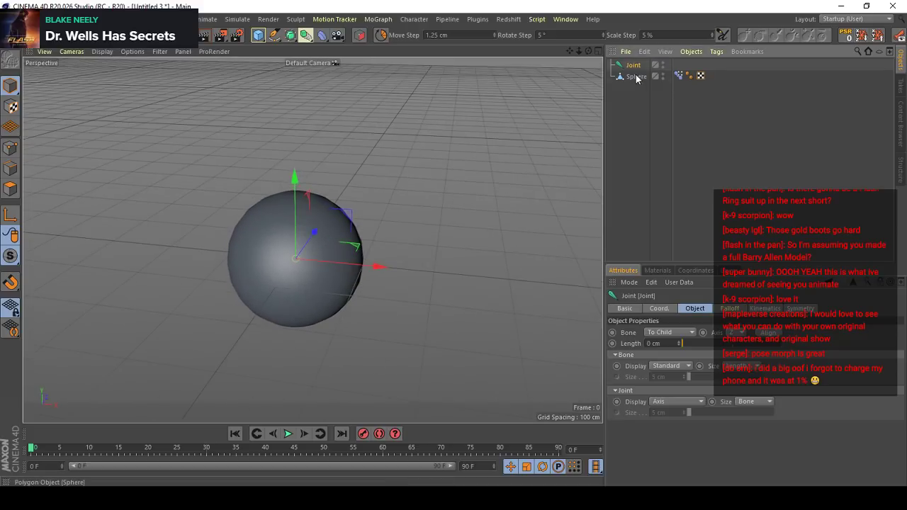
click(414, 19)
mouse_move(447, 48)
click(515, 63)
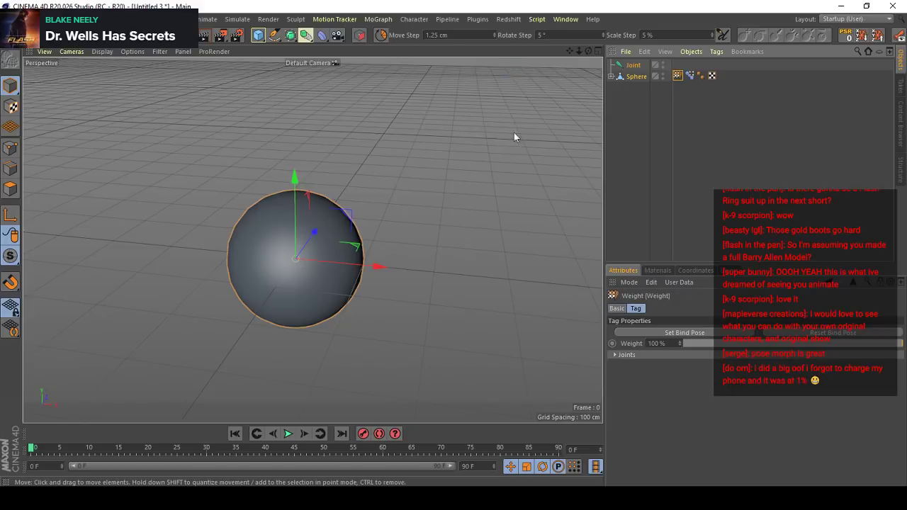
- Try moving the joint to test the binding and undo the move
alt+drag(514, 132, 533, 127)
click(629, 66)
drag(431, 170, 542, 168)
key(ctrl+z)
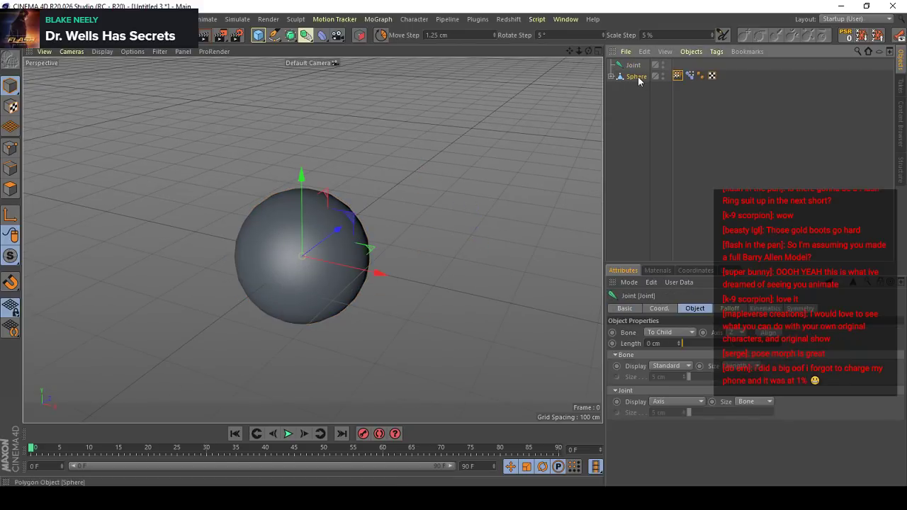
- Apply the joint's weight to the whole sphere at 100% in Absolute mode with the Weight Manager
click(637, 76)
alt+drag(378, 174, 365, 148)
click(419, 20)
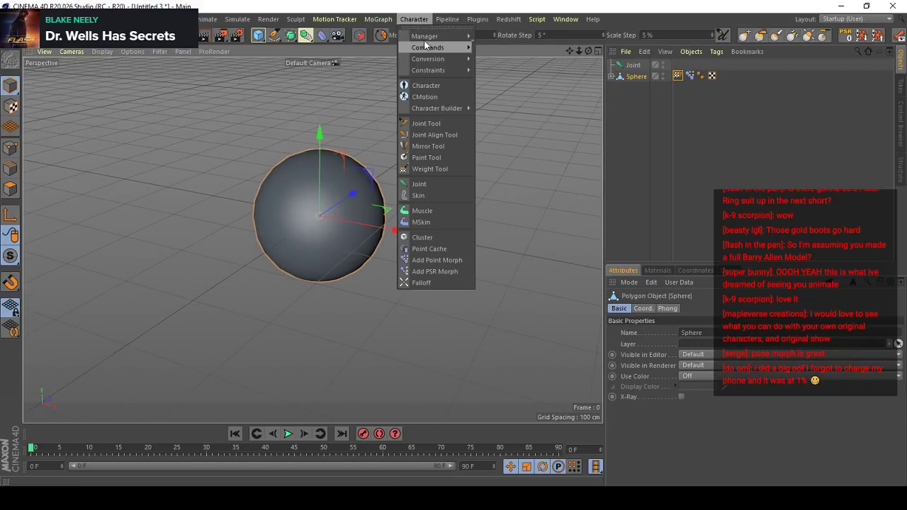
mouse_move(434, 48)
click(507, 63)
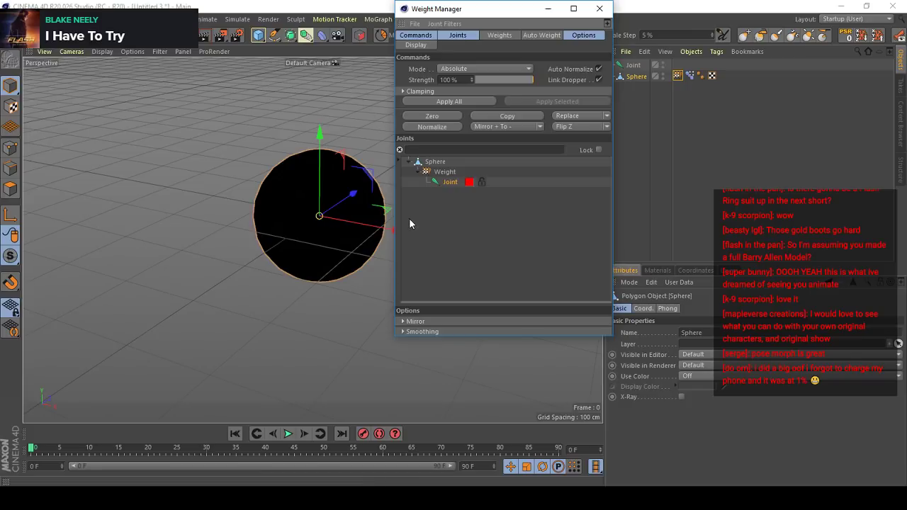
drag(508, 14, 559, 21)
alt+drag(375, 197, 333, 182)
alt+right_drag(334, 182, 406, 178)
click(500, 112)
click(651, 17)
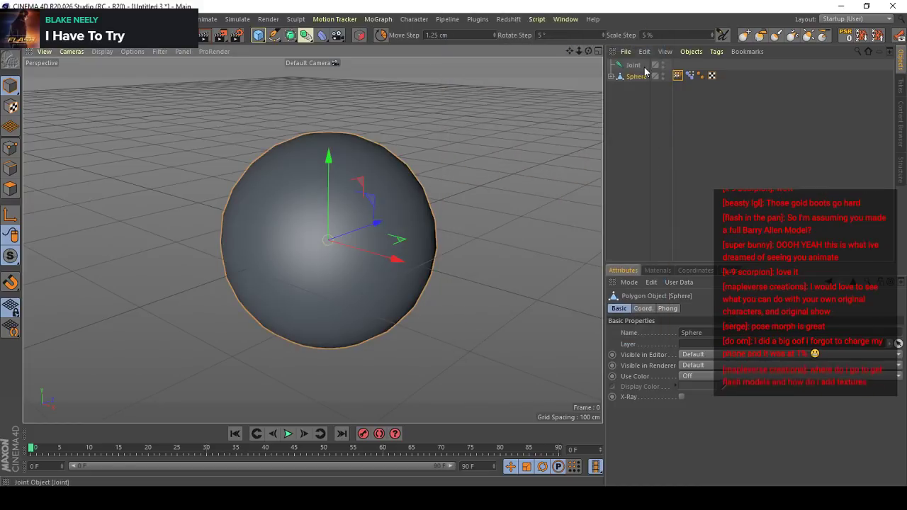
- Test whether the sphere follows the joint by moving the joint around, undoing each move
click(640, 66)
alt+right_drag(318, 168, 305, 262)
drag(304, 275, 548, 237)
key(ctrl+z)
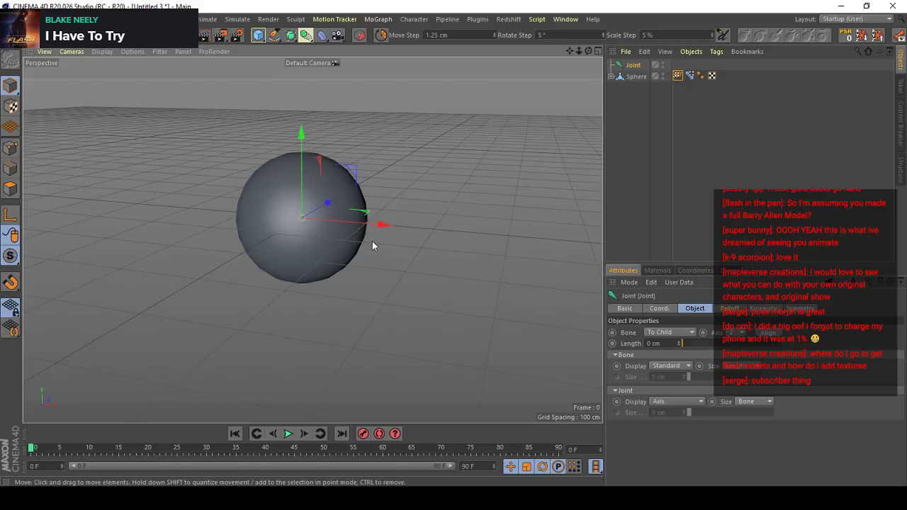
alt+drag(371, 241, 302, 246)
alt+right_drag(302, 246, 335, 241)
mouse_move(354, 251)
mouse_down()
mouse_move(332, 264)
mouse_move(467, 229)
mouse_move(354, 248)
mouse_up()
key(ctrl+z)
alt+right_drag(354, 248, 374, 275)
drag(379, 268, 551, 223)
key(ctrl+z)
alt+drag(449, 225, 370, 249)
alt+right_drag(370, 249, 312, 240)
alt+drag(313, 241, 290, 233)
alt+right_drag(290, 233, 363, 232)
alt+drag(363, 232, 549, 162)
- Add a null object and create a user data entry of type Boolean on it
click(727, 117)
drag(257, 35, 283, 47)
click(678, 282)
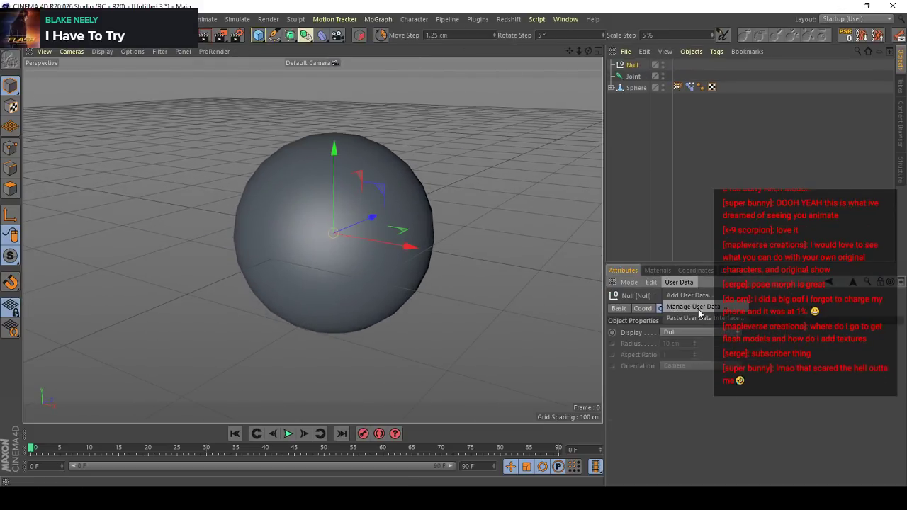
click(692, 306)
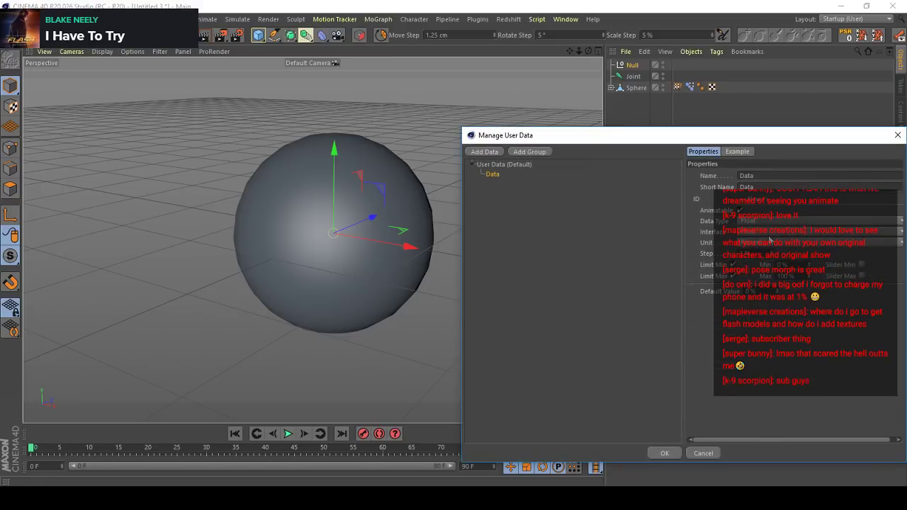
click(766, 223)
click(768, 129)
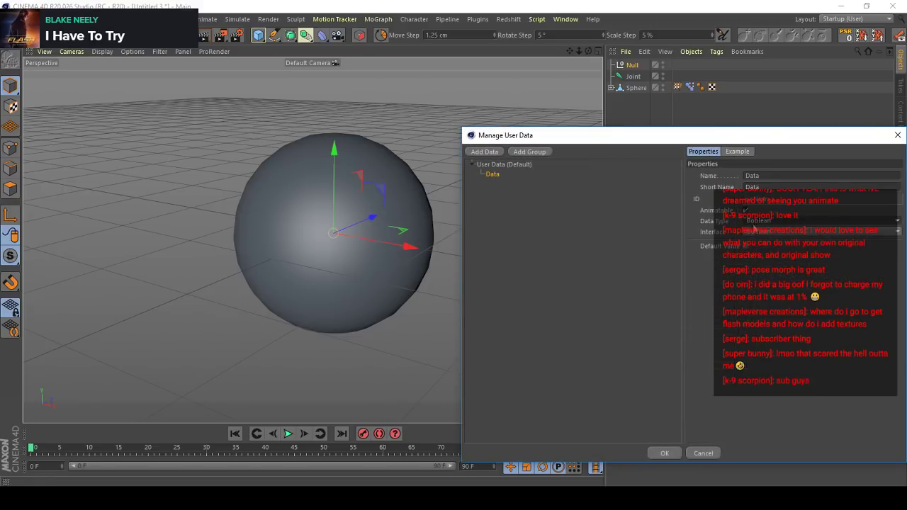
- Name the null's user data entry Test and place its control in the viewport's upper corner
click(768, 175)
text(Tes)
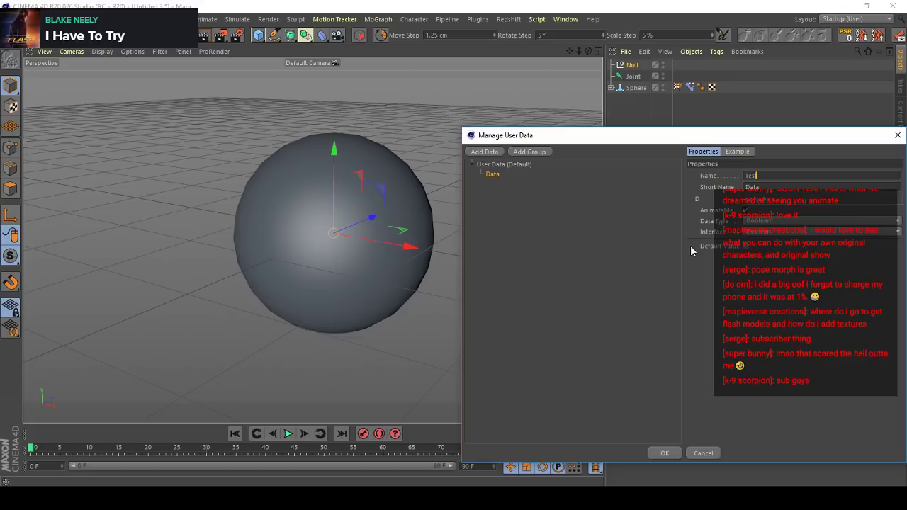
text(t)
key(Return)
click(665, 452)
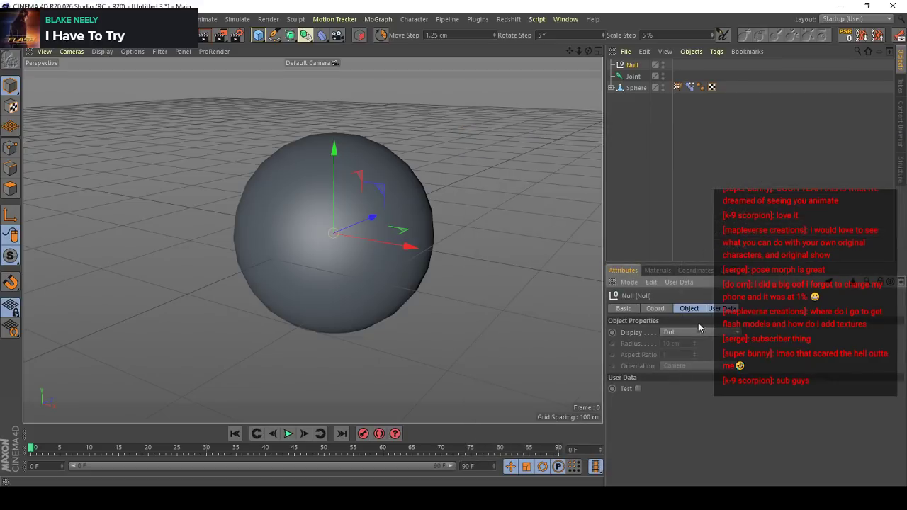
drag(626, 388, 575, 71)
click(577, 71)
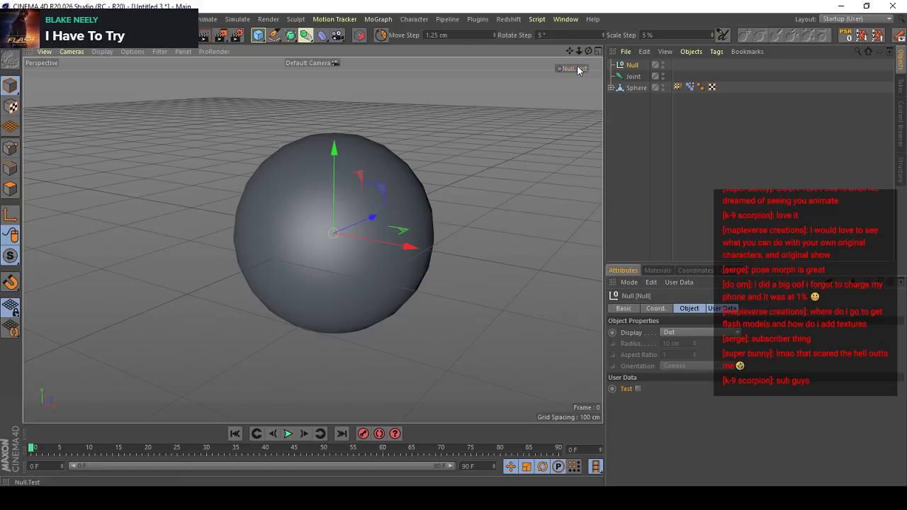
- Add an XPresso tag to the null and move its editor clear of the object list
right_click(634, 65)
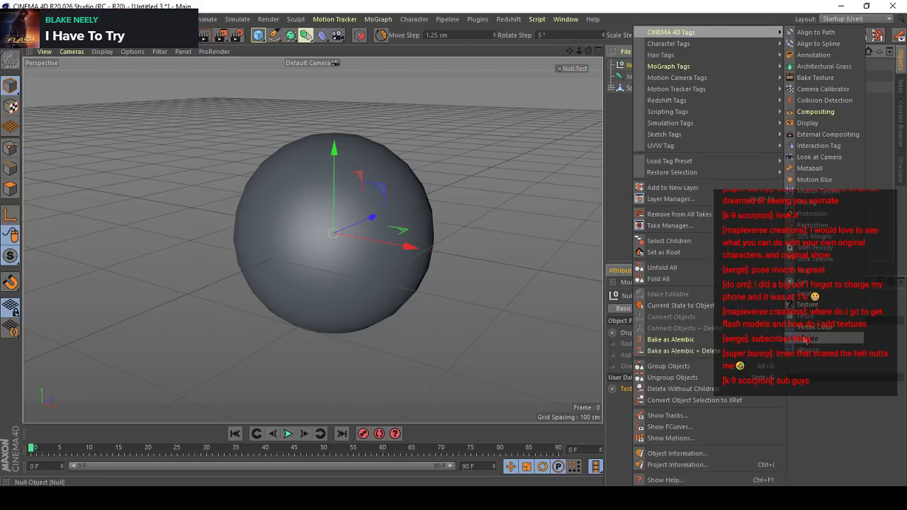
click(540, 197)
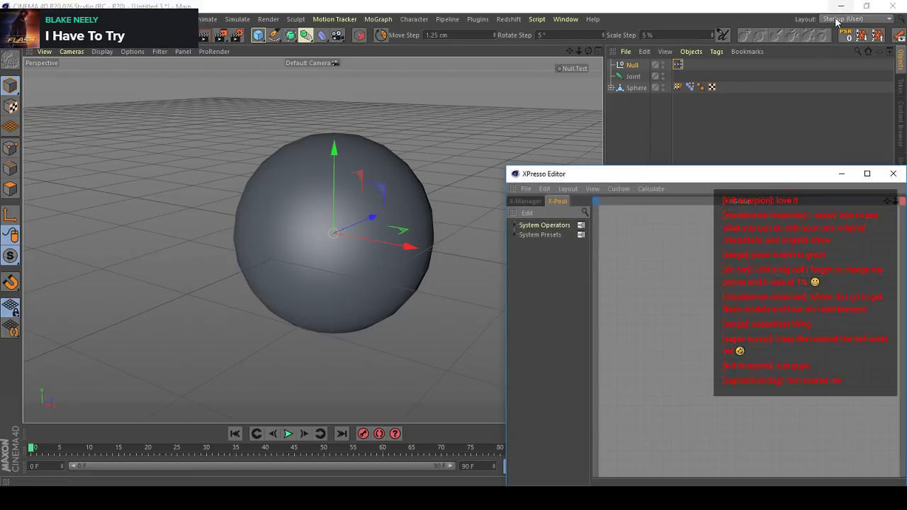
drag(726, 178, 242, 71)
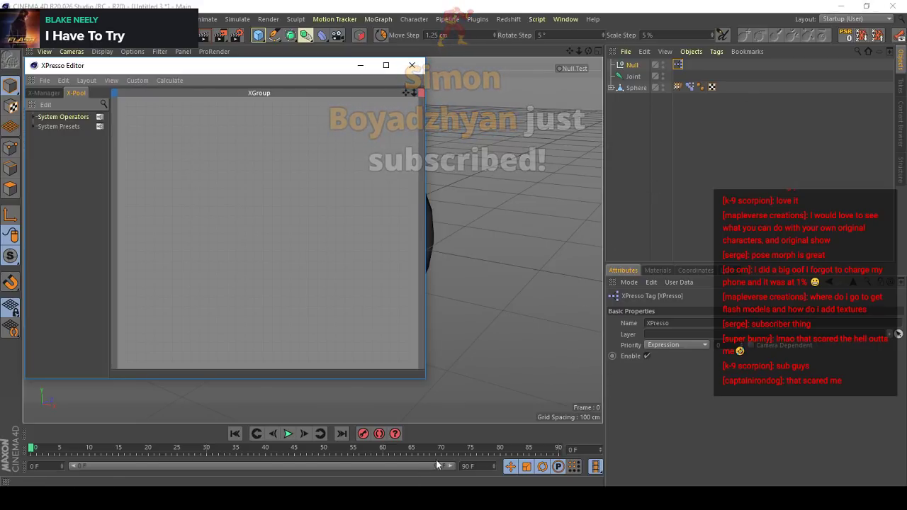
- Add the null to the XPresso graph as a node with a Test output port
drag(632, 64, 228, 189)
click(632, 66)
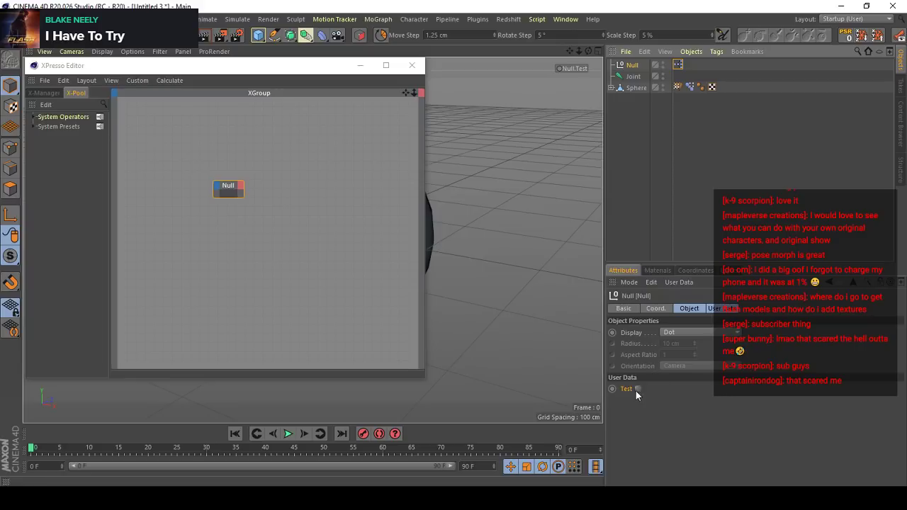
drag(634, 388, 214, 192)
drag(335, 74, 347, 291)
click(575, 69)
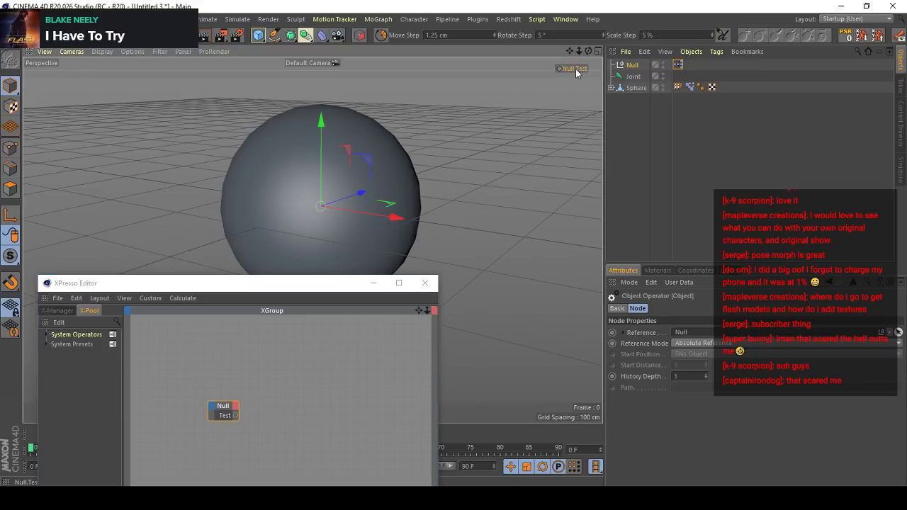
- Rename Pose.0 in the sphere's Pose Morph tag to Test and set it to 100% in Animate mode
click(690, 87)
double_click(666, 357)
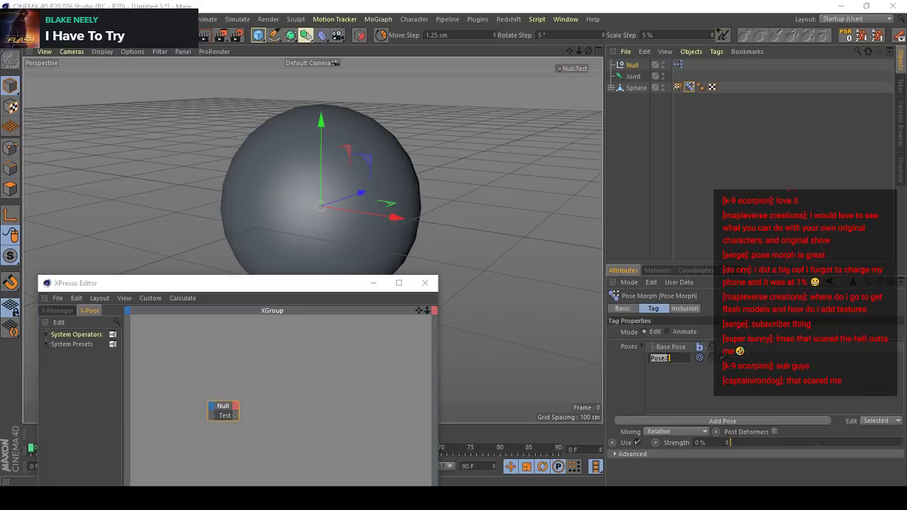
text(Test)
key(Return)
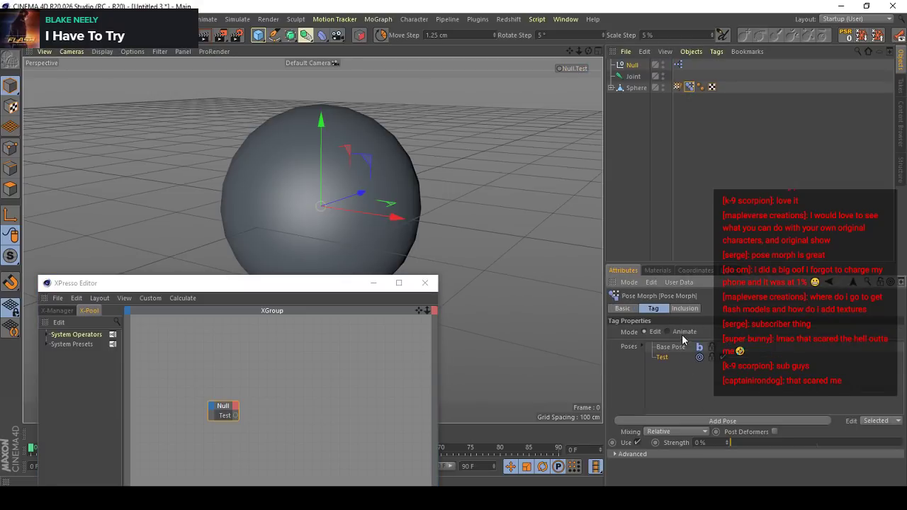
click(682, 334)
drag(711, 373, 903, 373)
- Add the sphere's Pose Morph tag to the XPresso graph as a node with a Test input port
right_click(403, 46)
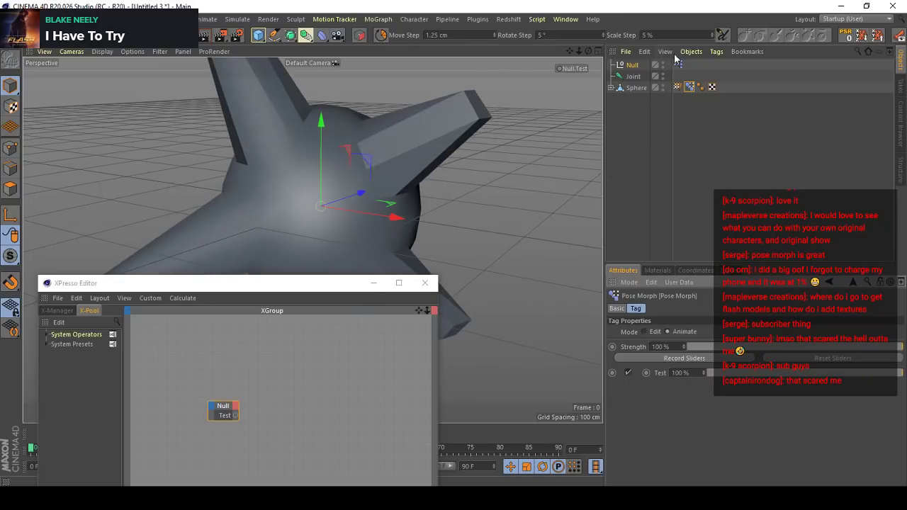
drag(691, 92, 382, 404)
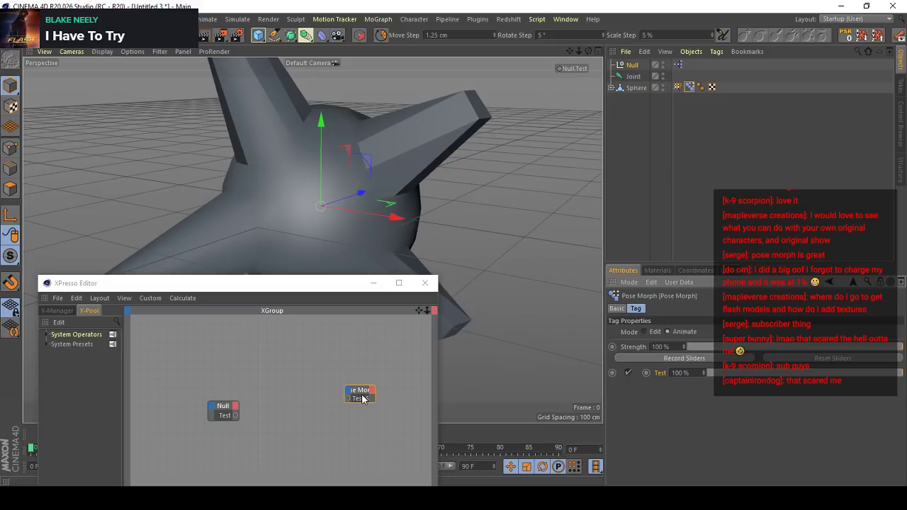
- Expand the Pose Morph node, arrange it beside the Null node and move the XPresso Editor clear of the sphere
double_click(364, 391)
drag(361, 392, 347, 407)
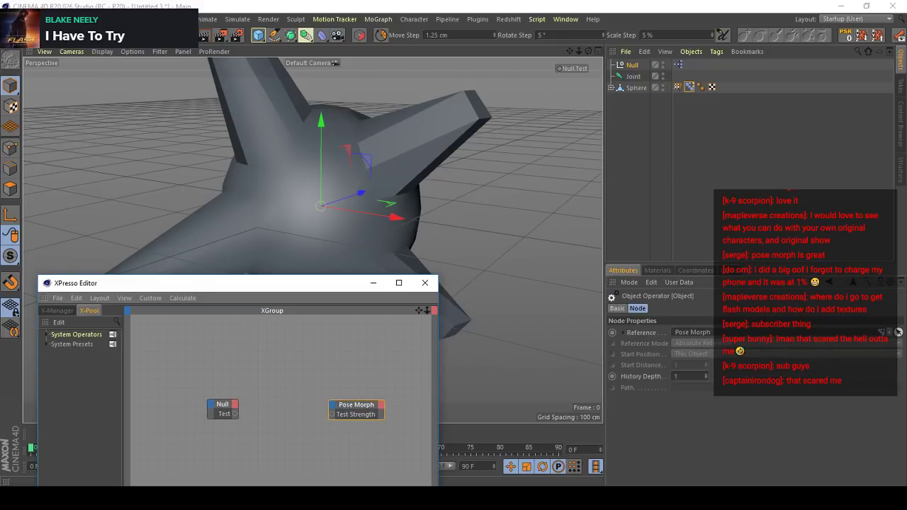
alt+middle_drag(329, 374, 333, 376)
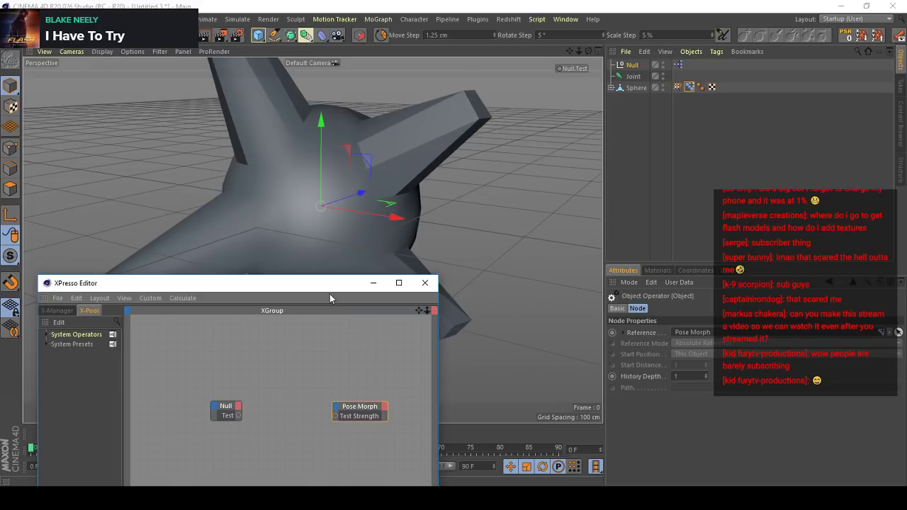
drag(303, 285, 225, 107)
scroll(329, 240, down, 4)
scroll(498, 172, up, 5)
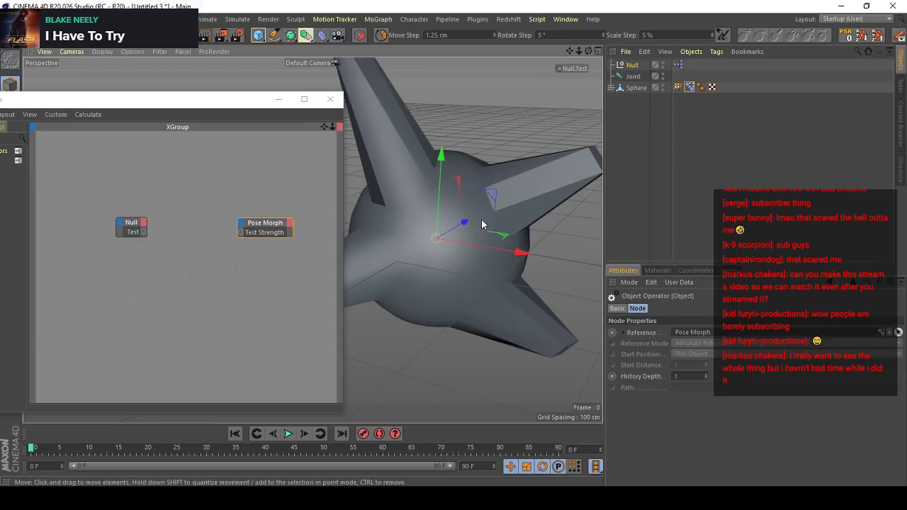
- Check the null's Test checkbox and the Test strength in the sphere's Pose Morph tag while their nodes are unconnected
click(632, 66)
click(638, 389)
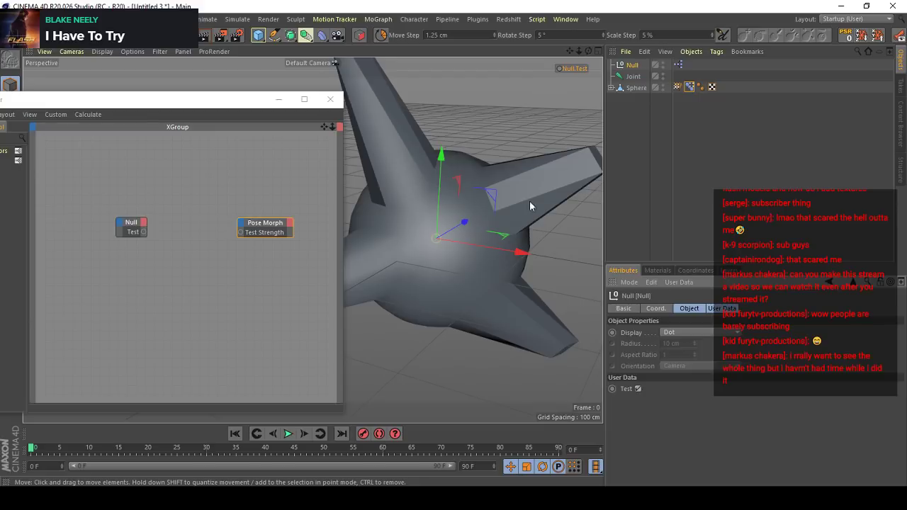
click(636, 88)
click(690, 87)
drag(730, 374, 903, 374)
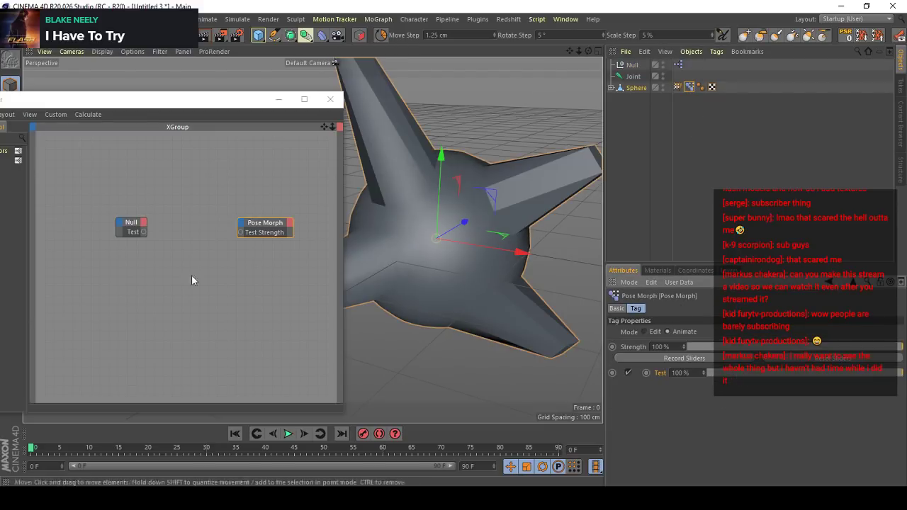
- Connect the null's Test output to the Pose Morph's Test Strength input and toggle Test to check the morph
click(159, 248)
drag(144, 232, 241, 237)
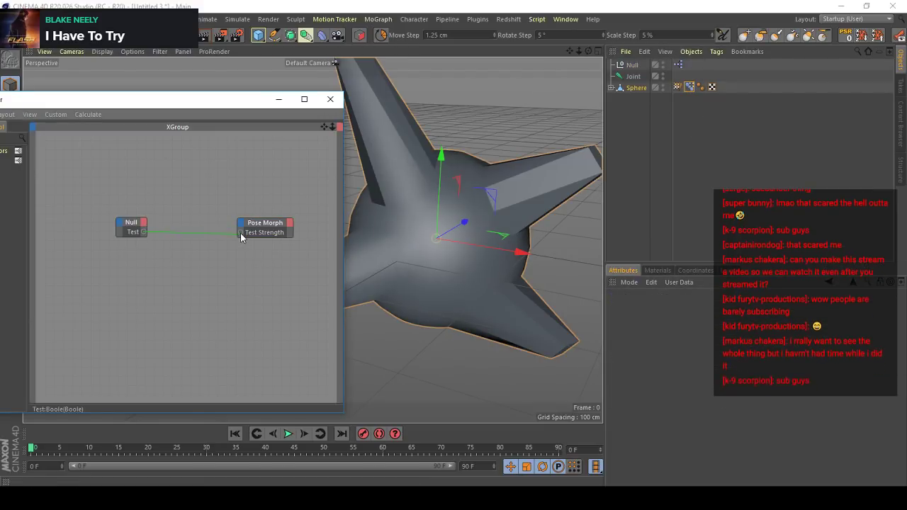
click(632, 65)
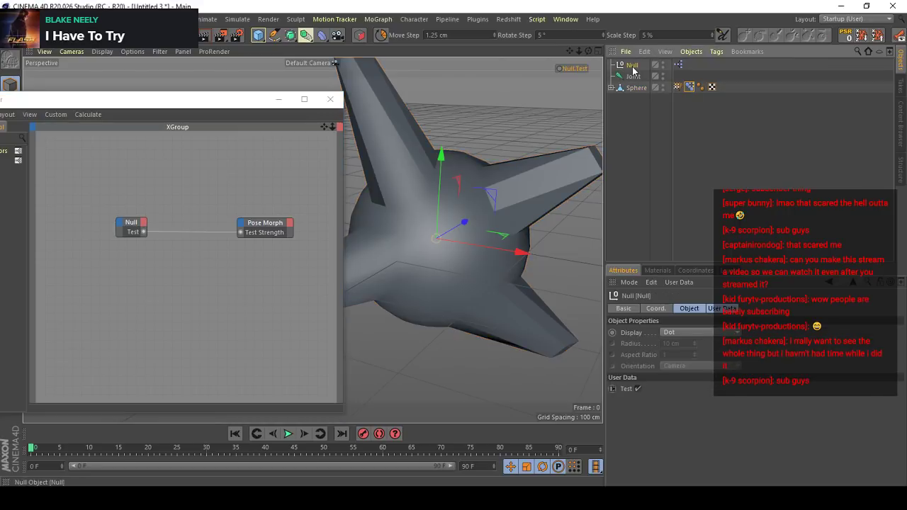
click(636, 388)
click(637, 389)
click(637, 388)
click(637, 388)
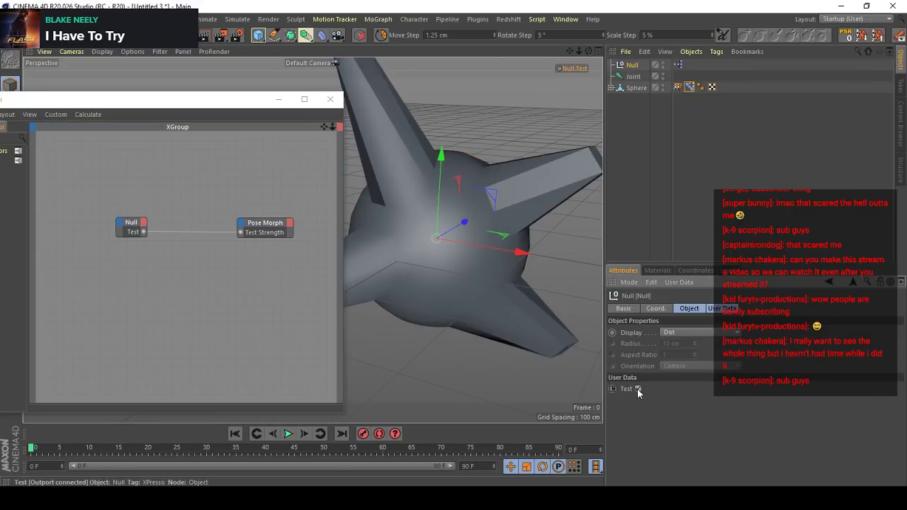
click(637, 388)
click(636, 388)
- Add a Range Mapper node and wire it between the null's Test output and the Pose Morph's Test Strength input
right_click(174, 243)
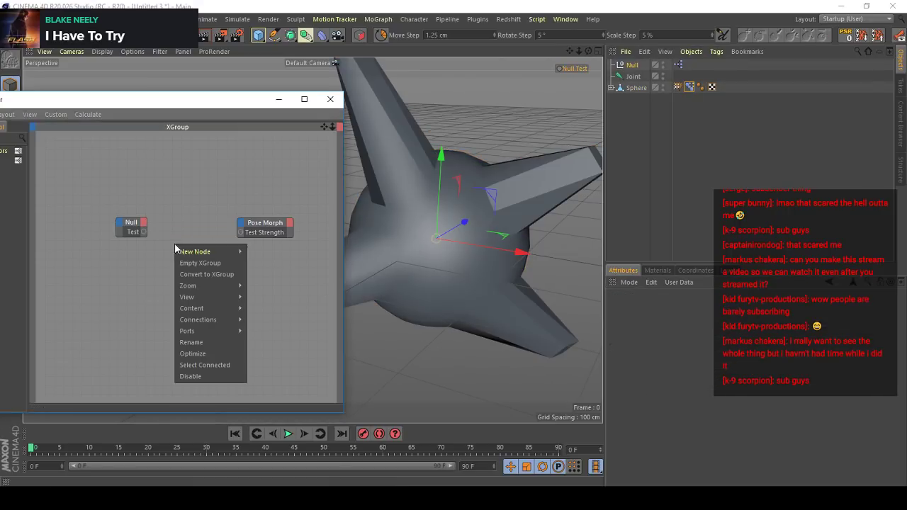
mouse_move(206, 252)
mouse_move(275, 252)
mouse_move(332, 283)
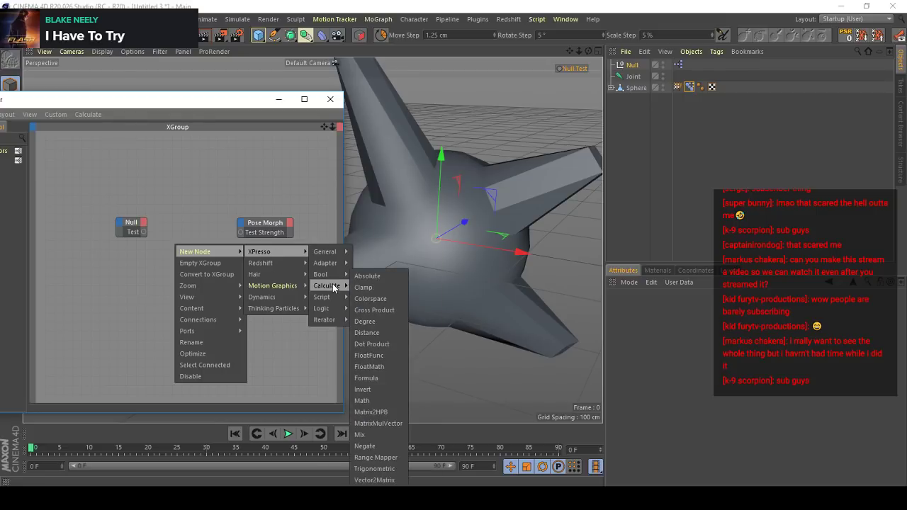
click(370, 458)
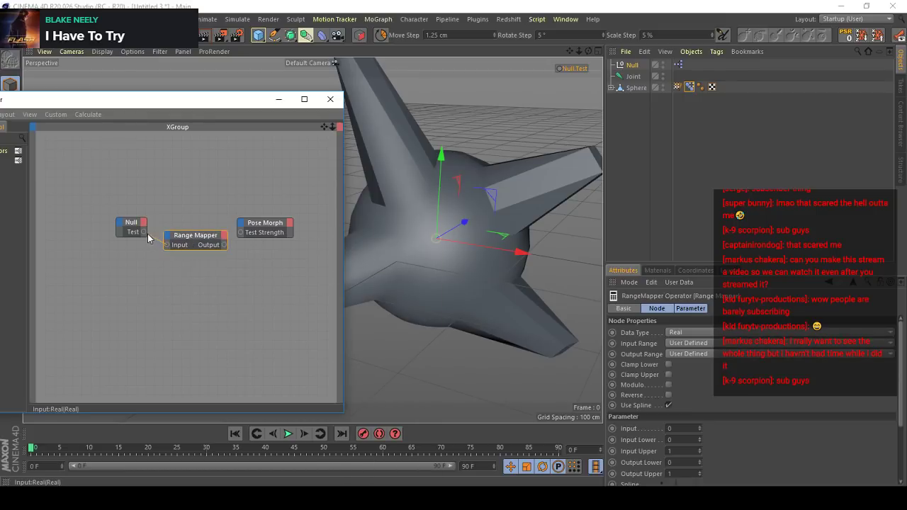
drag(148, 238, 168, 245)
drag(241, 236, 241, 234)
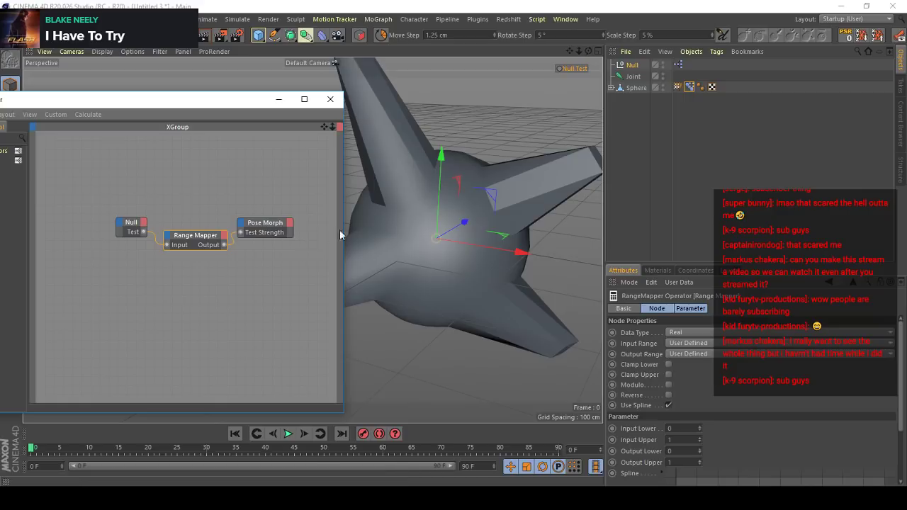
- Toggle the null's Test checkbox to check the Range Mapper's effect, and delete the Range Mapper node
click(630, 64)
click(635, 389)
click(635, 389)
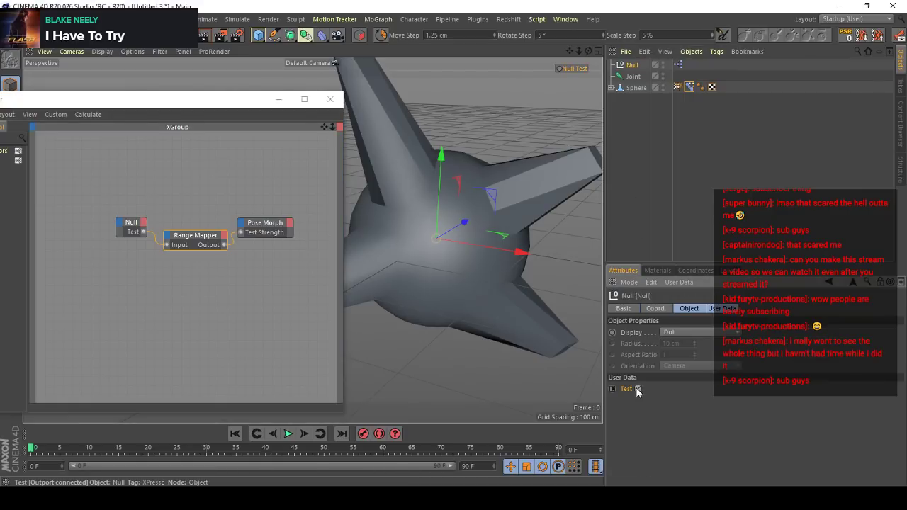
click(635, 389)
click(635, 389)
click(212, 238)
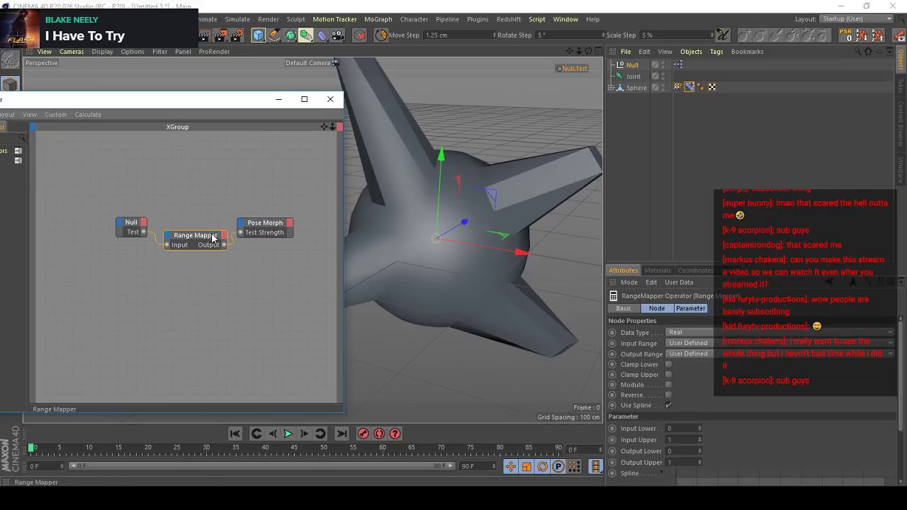
key(Delete)
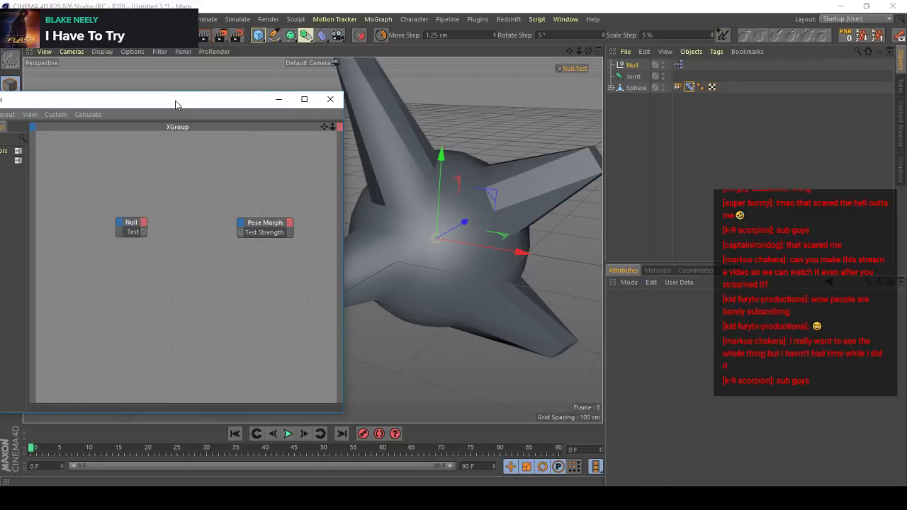
- Find the NOT operator and wire it between the null's Test output and the Pose Morph's Test Strength input
drag(178, 101, 256, 100)
click(100, 135)
text(n)
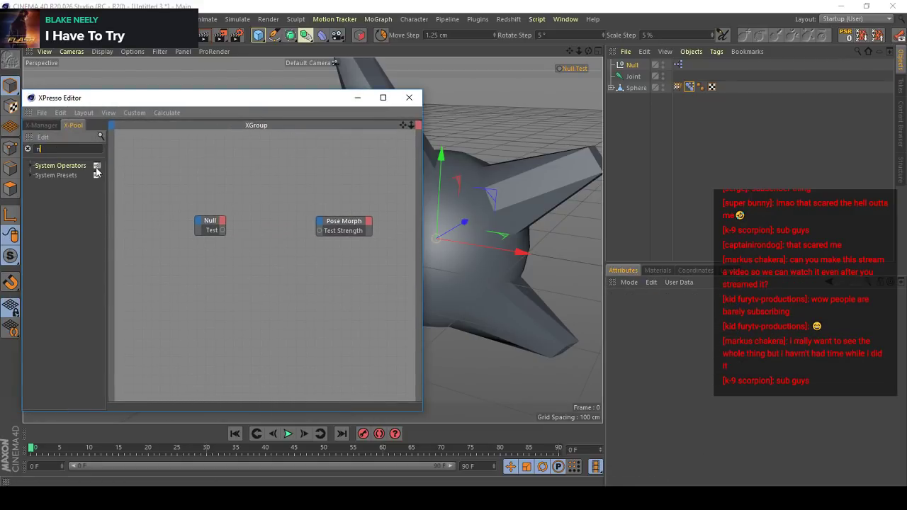
text(ot)
drag(269, 223, 237, 224)
drag(288, 104, 183, 103)
drag(191, 223, 214, 228)
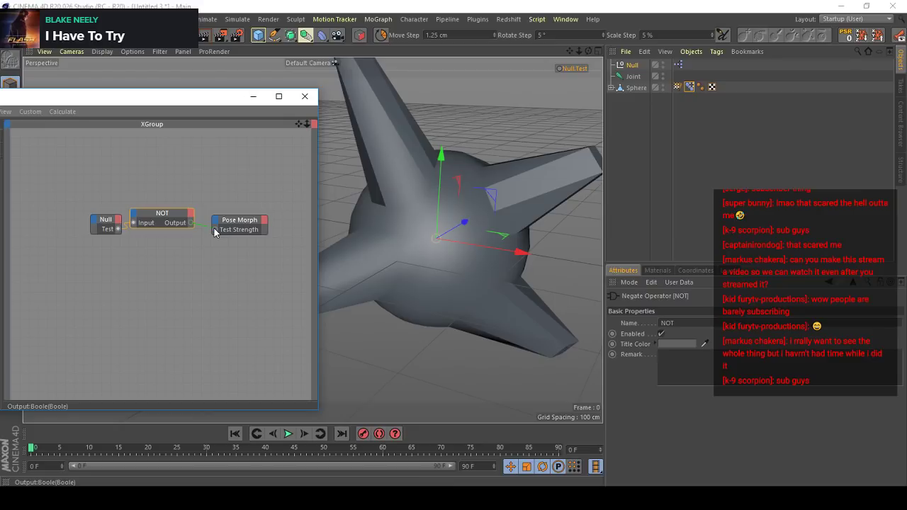
- Toggle the null's Test checkbox to check the inverted control, and delete the NOT node
click(631, 65)
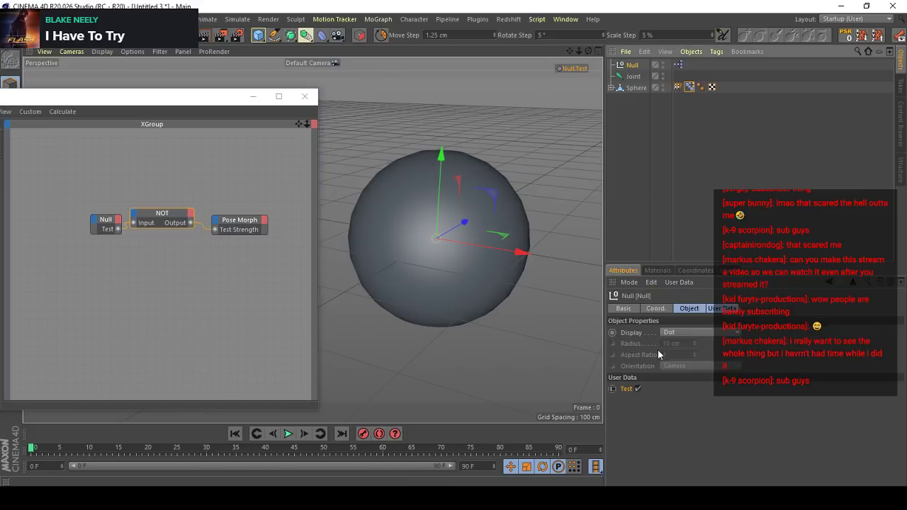
click(639, 389)
click(638, 389)
click(638, 389)
click(639, 389)
click(639, 389)
click(638, 389)
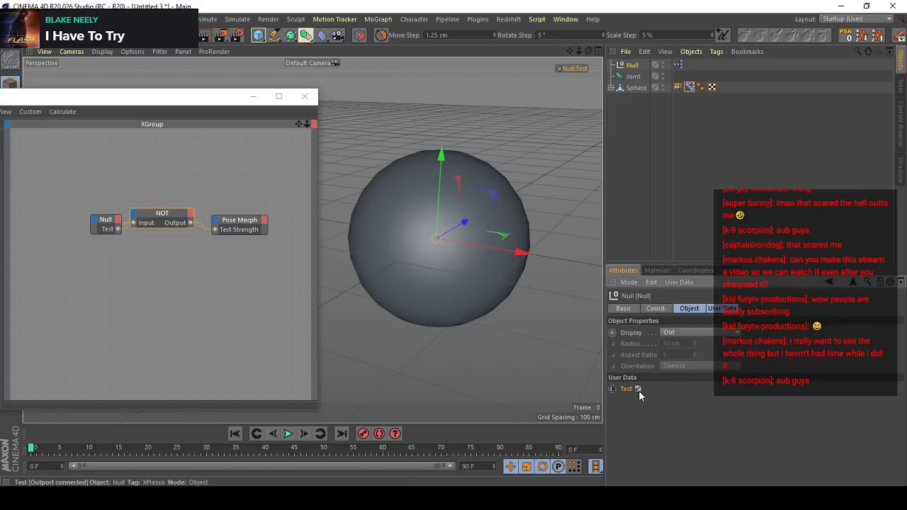
click(159, 214)
key(Delete)
- Connect the null's Test output directly to the Pose Morph's Test Strength input and toggle Test, leaving it enabled
drag(118, 228, 215, 229)
click(631, 64)
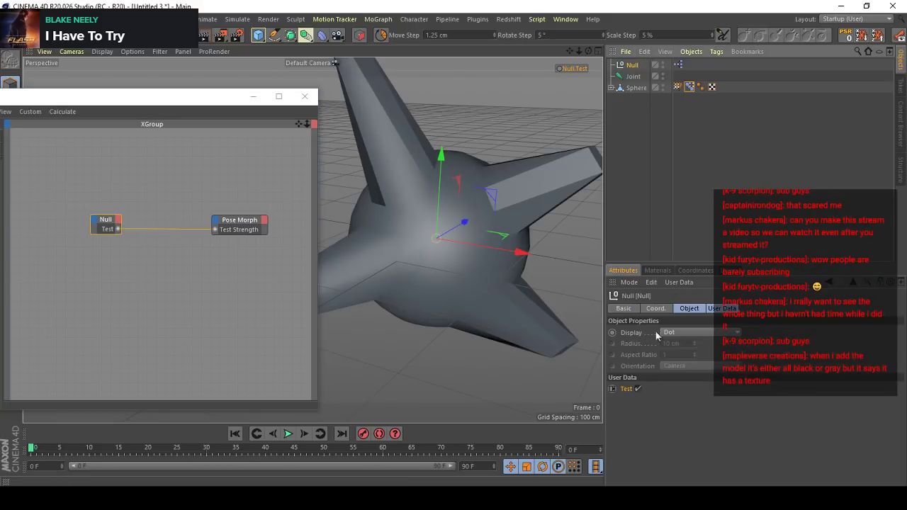
click(638, 388)
click(638, 389)
alt+drag(465, 265, 565, 364)
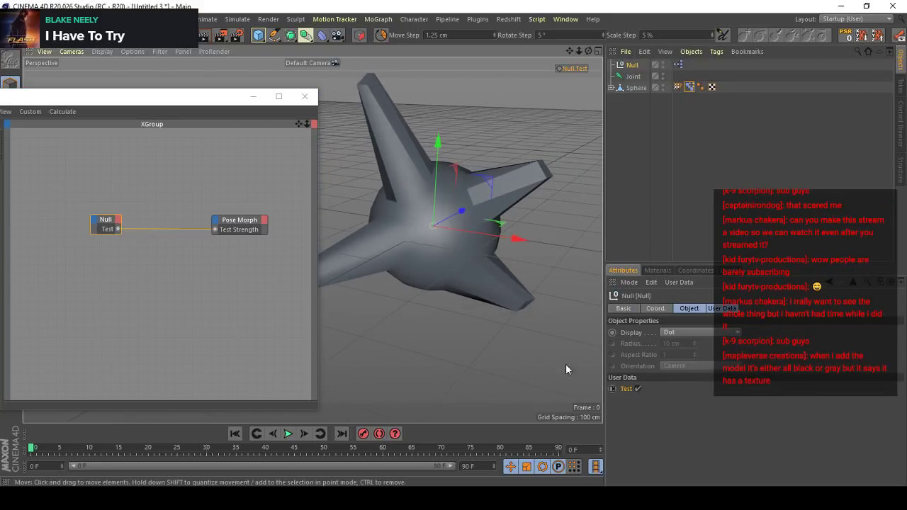
click(640, 389)
click(640, 388)
- Review the joint, the null, the sphere and the sphere's Pose Morph tag alongside the spiked shape
click(633, 76)
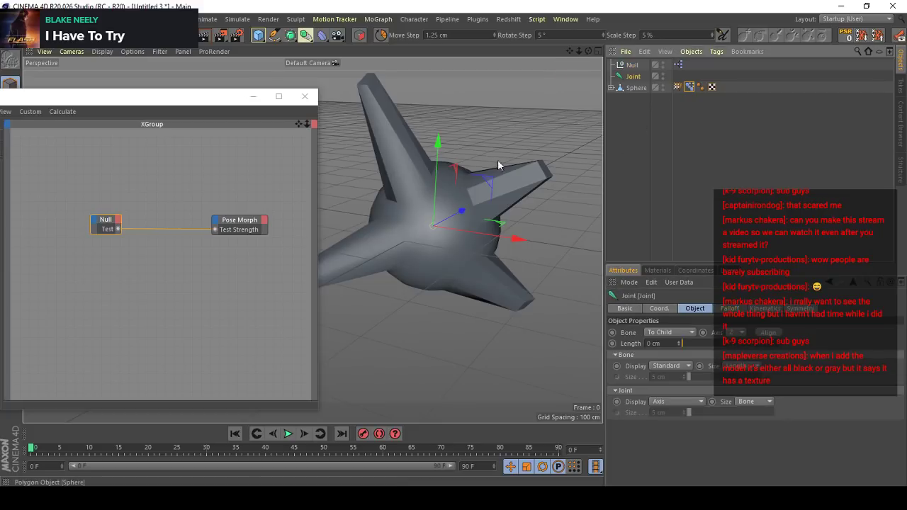
scroll(449, 164, down, 2)
click(632, 65)
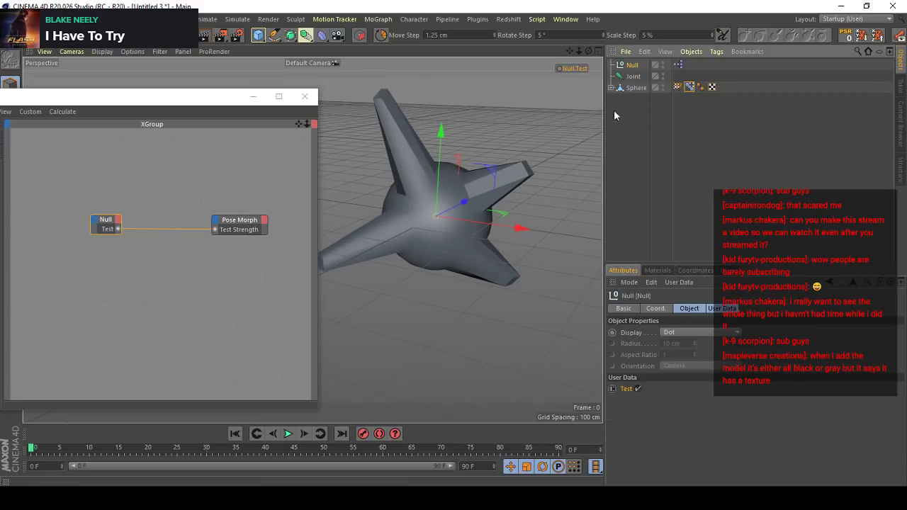
click(639, 75)
drag(540, 164, 453, 142)
click(668, 86)
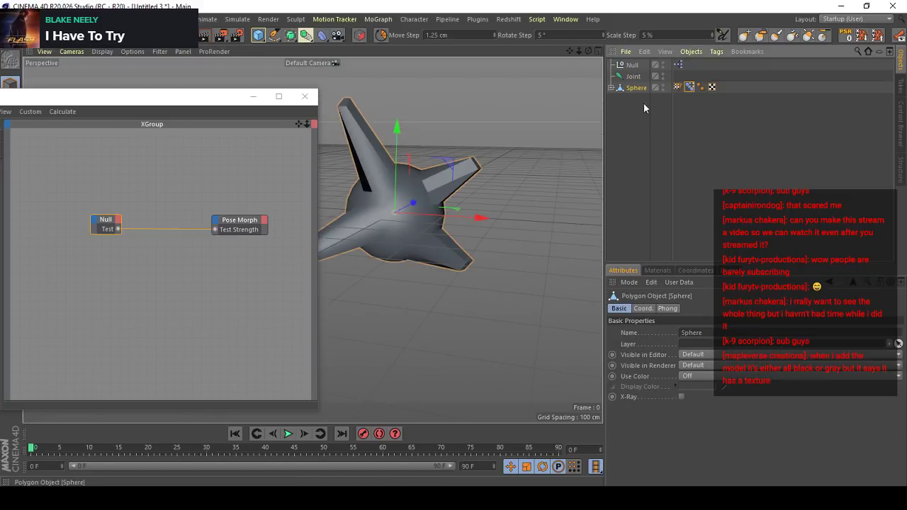
click(653, 108)
click(689, 87)
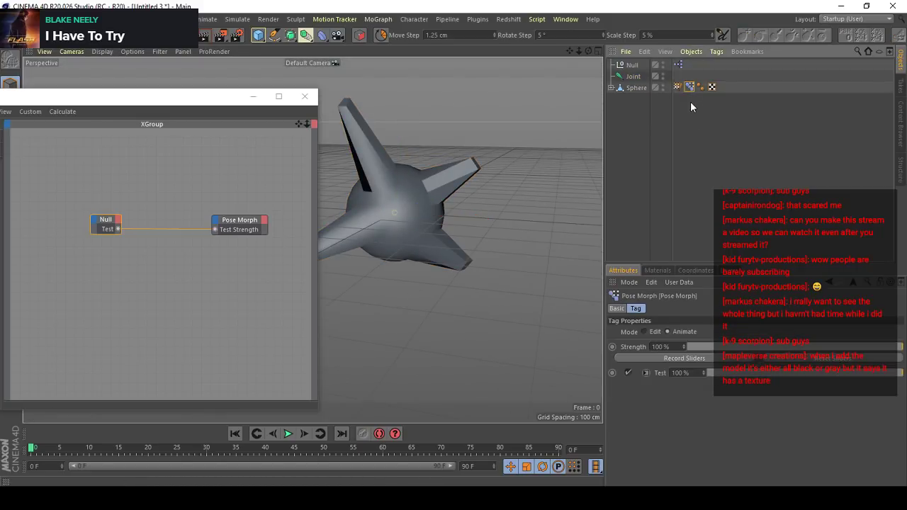
- Add a second Pose Morph tag to the sphere with Maps mixing and rename its Pose.0 to Test
click(637, 87)
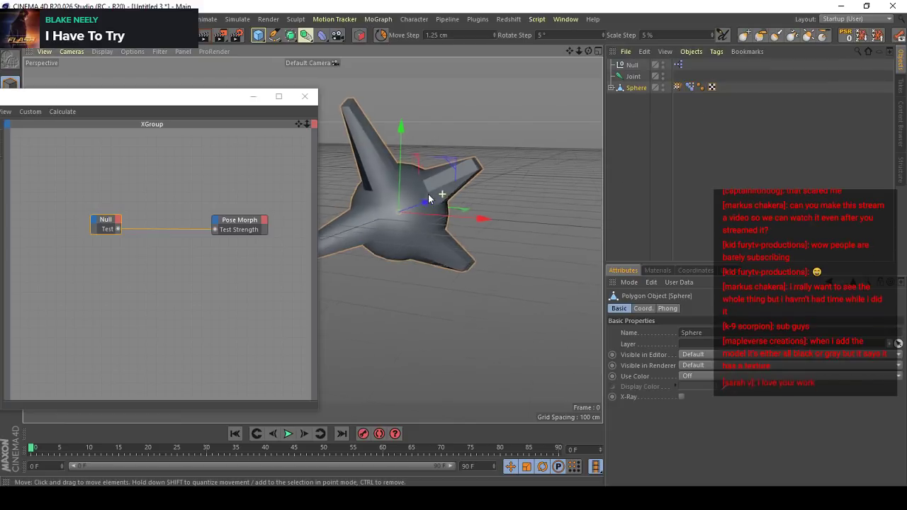
key(shift+c)
text(Pose)
key(Return)
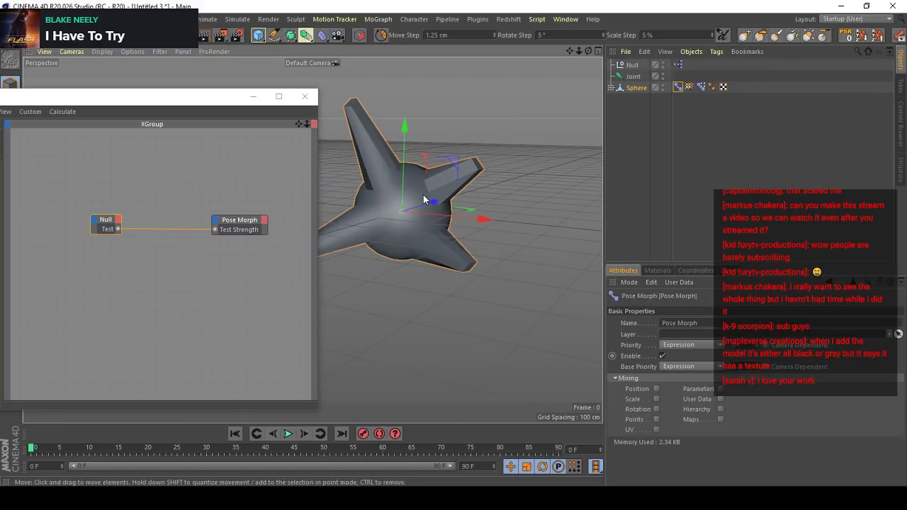
click(720, 419)
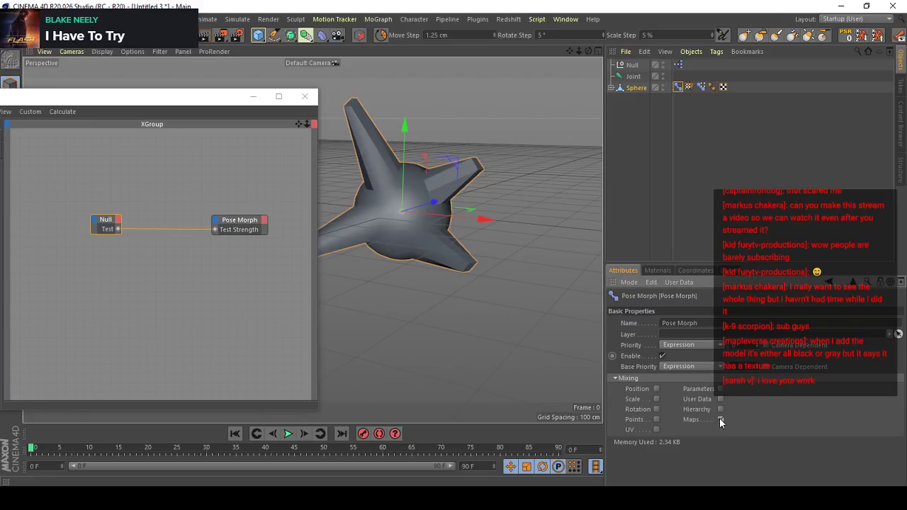
double_click(675, 358)
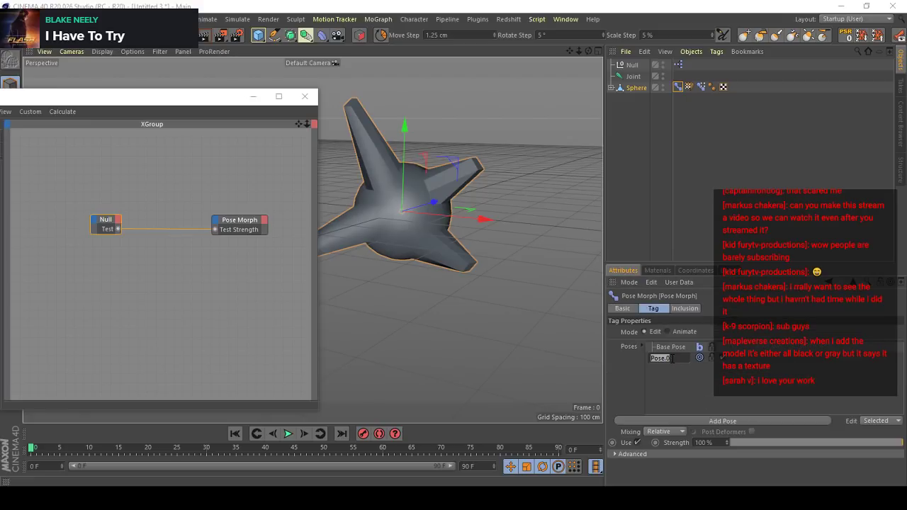
text(Test)
key(Return)
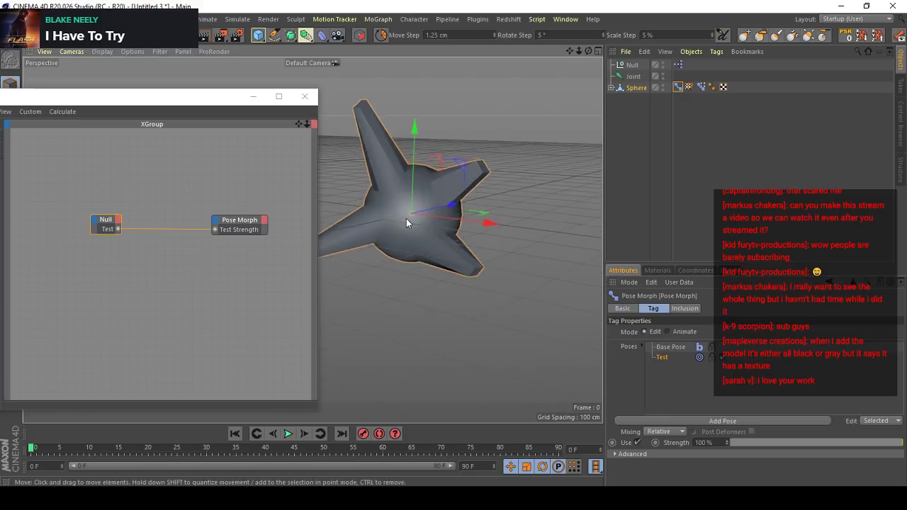
- Open the Weight Manager for the sphere, move it clear of the model and display the joint's weights
click(632, 87)
click(413, 19)
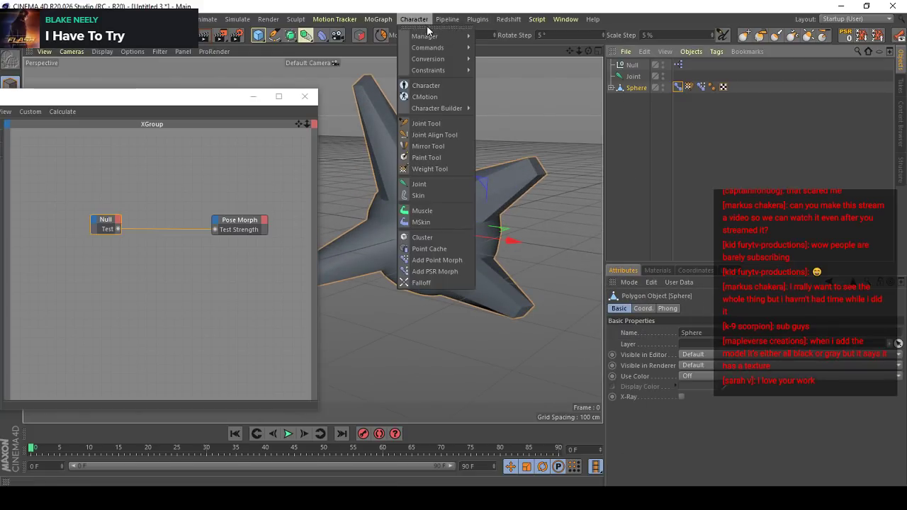
mouse_move(435, 34)
click(507, 34)
drag(585, 30, 181, 89)
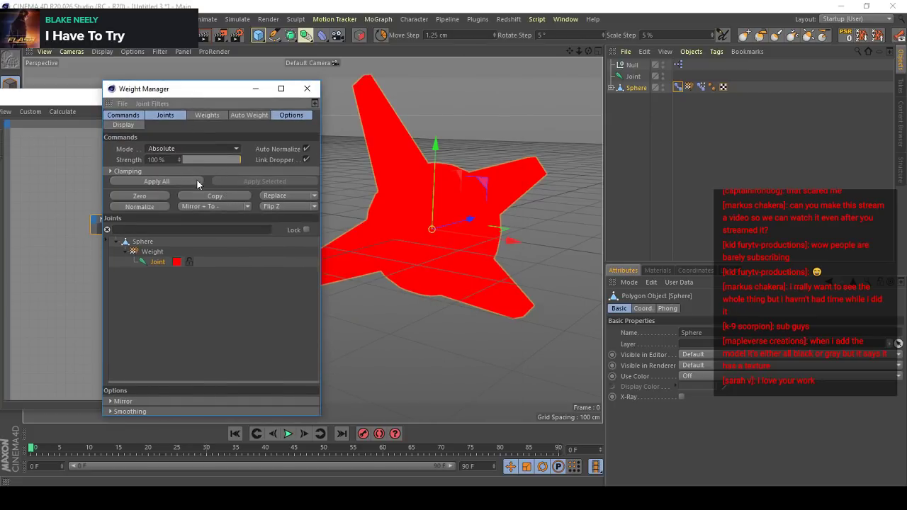
- Set the weight command to Absolute mode with 0% strength and move the XPresso Editor off the mode tools
click(188, 150)
click(171, 186)
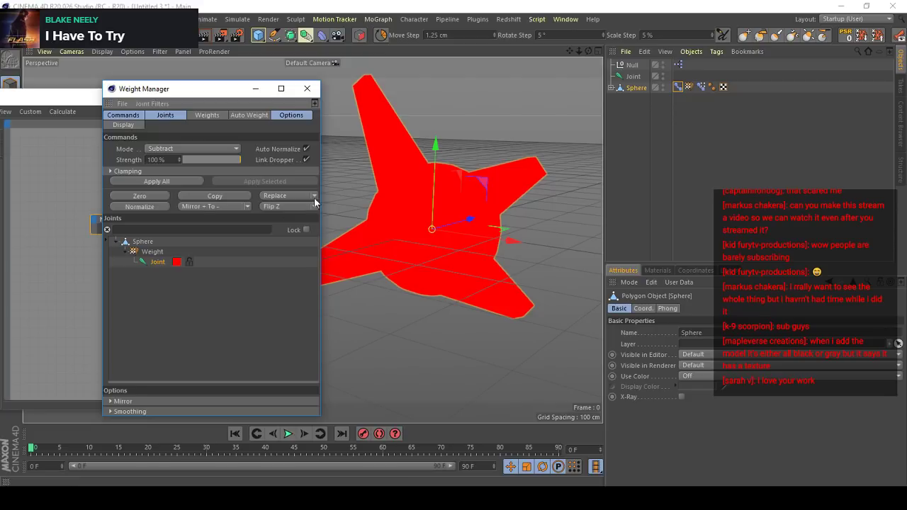
click(199, 150)
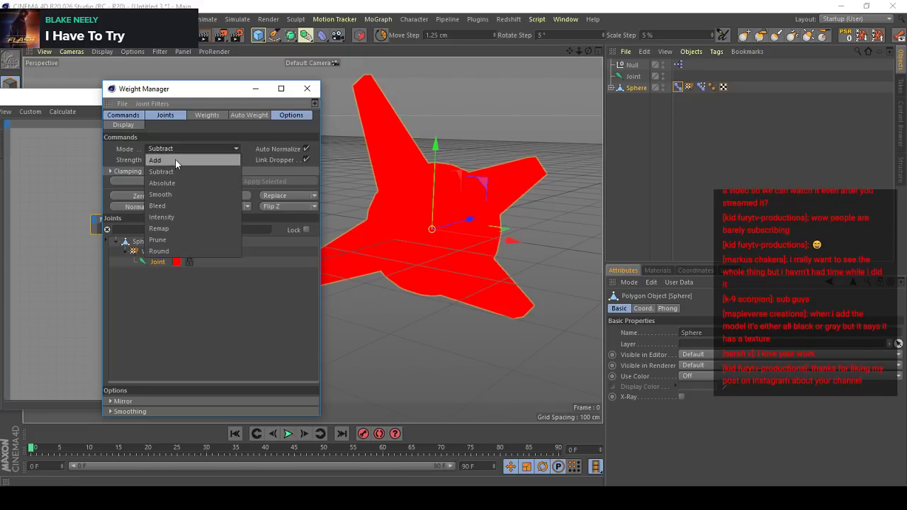
click(172, 183)
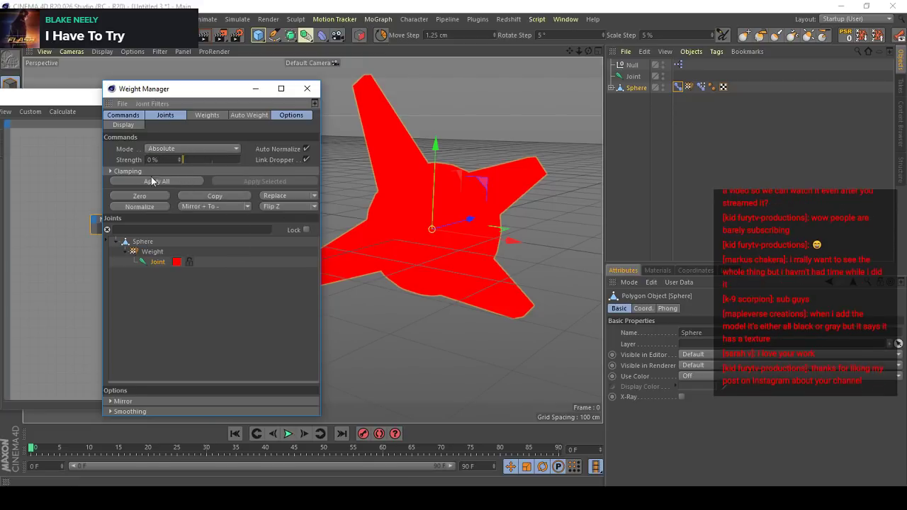
drag(75, 98, 128, 214)
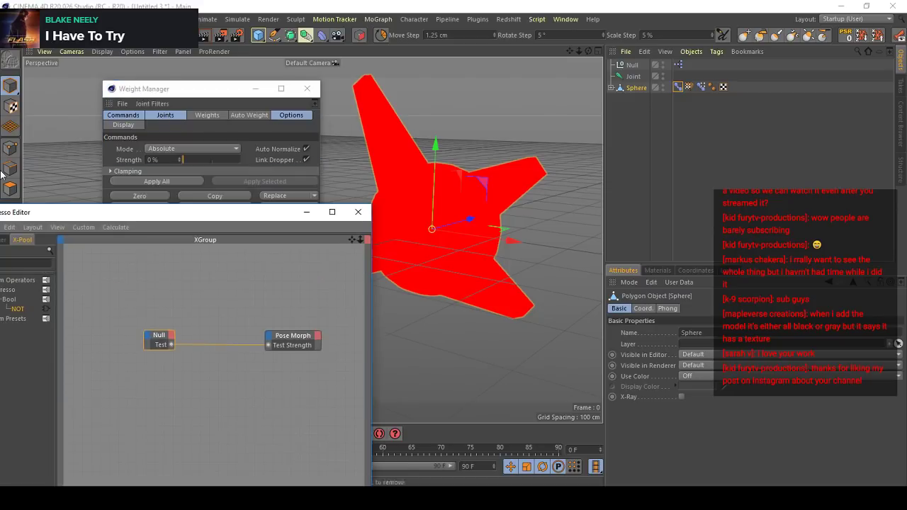
- Select all of the sphere's polygons and apply the weight command to the selection
click(10, 188)
key(ctrl+a)
click(243, 181)
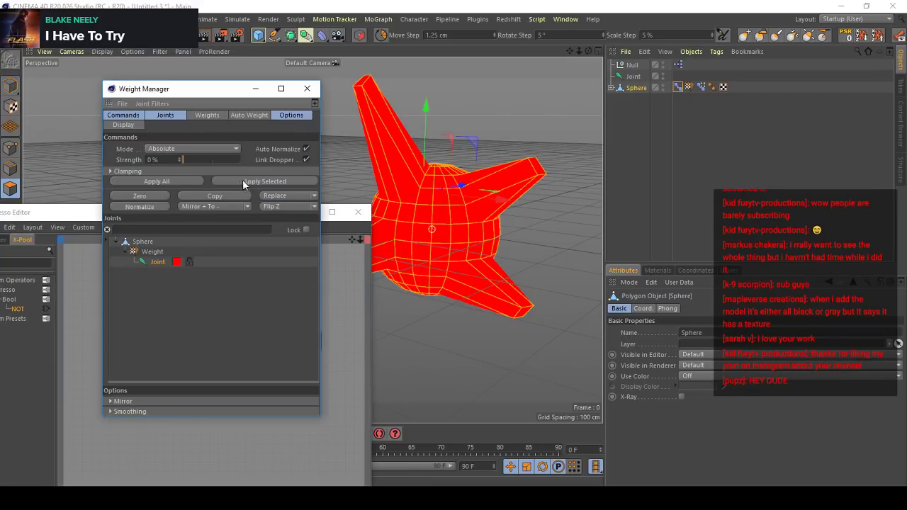
- Activate the Test pose for editing in the sphere's Maps-based Pose Morph tag
click(678, 88)
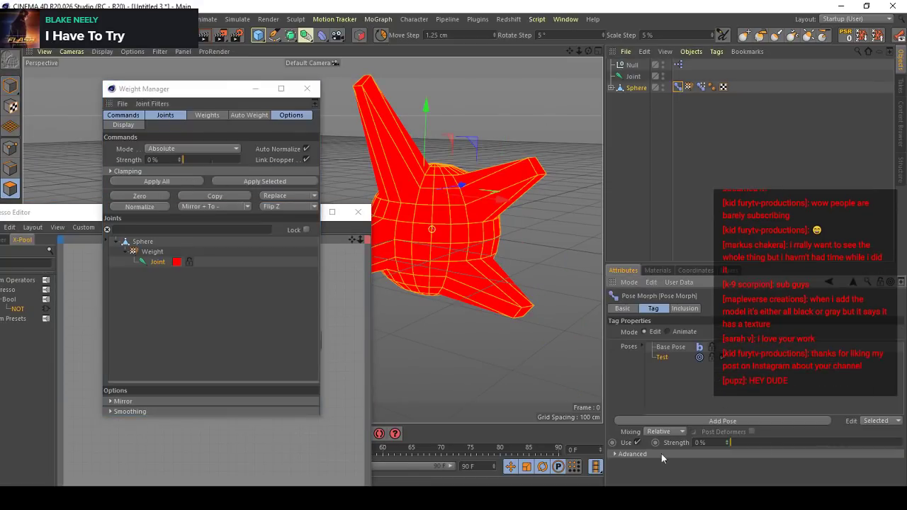
click(671, 348)
click(661, 358)
alt+middle_drag(498, 218, 528, 218)
scroll(528, 217, up, 2)
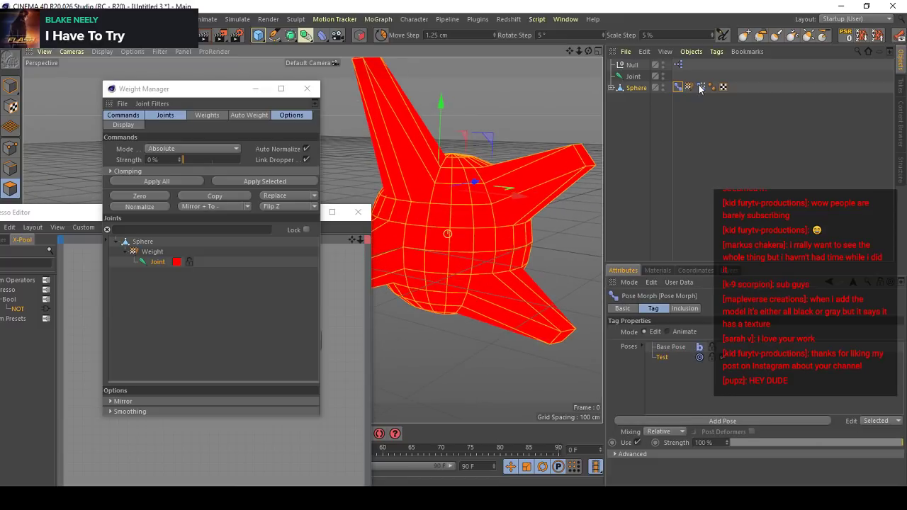
- Set the Weight Tool to Add mode, close the Weight Manager and XPresso Editor, and try painting the sphere's weights
double_click(689, 87)
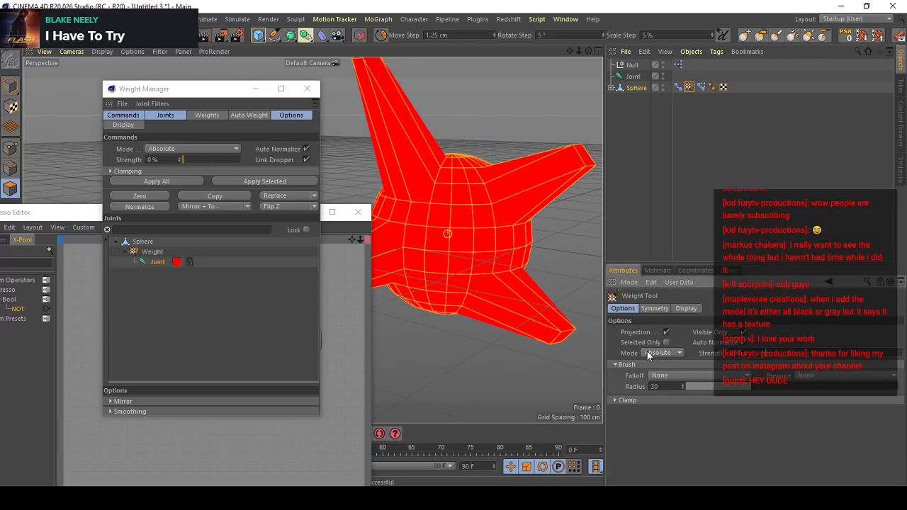
click(649, 352)
click(659, 365)
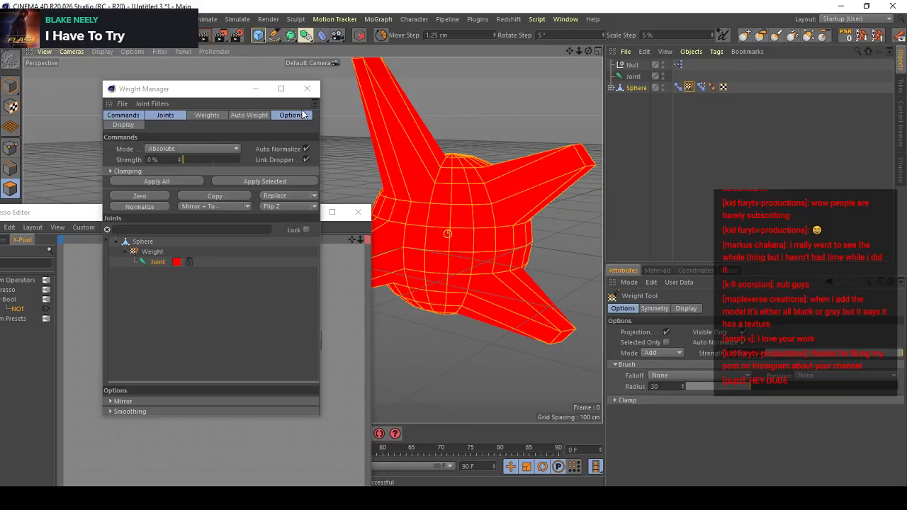
click(307, 88)
click(358, 212)
drag(539, 170, 501, 193)
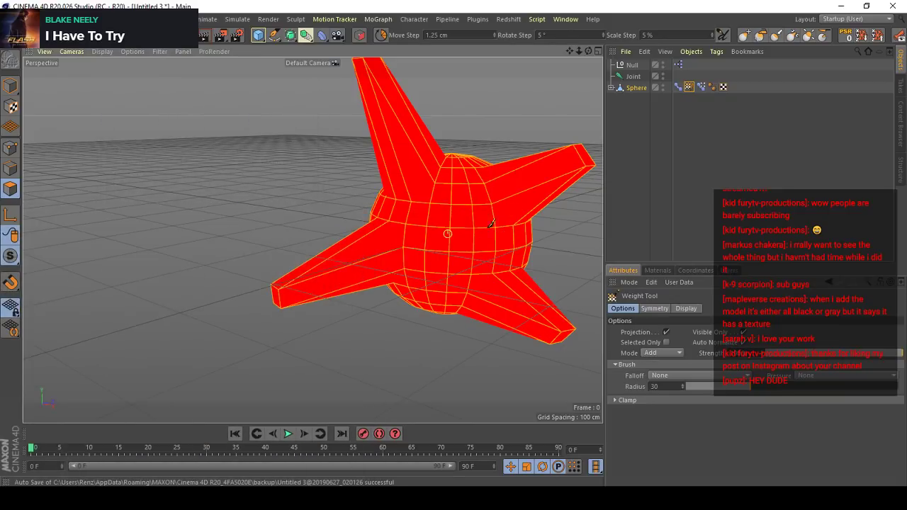
- Examine the basic, pose and inclusion settings of the sphere's Points-based Pose Morph tag
click(699, 87)
click(617, 309)
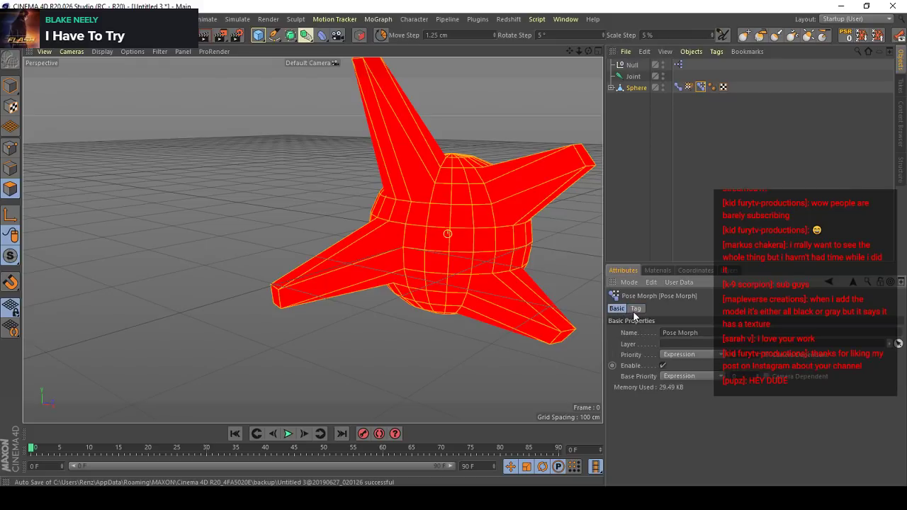
click(635, 310)
click(654, 332)
click(626, 309)
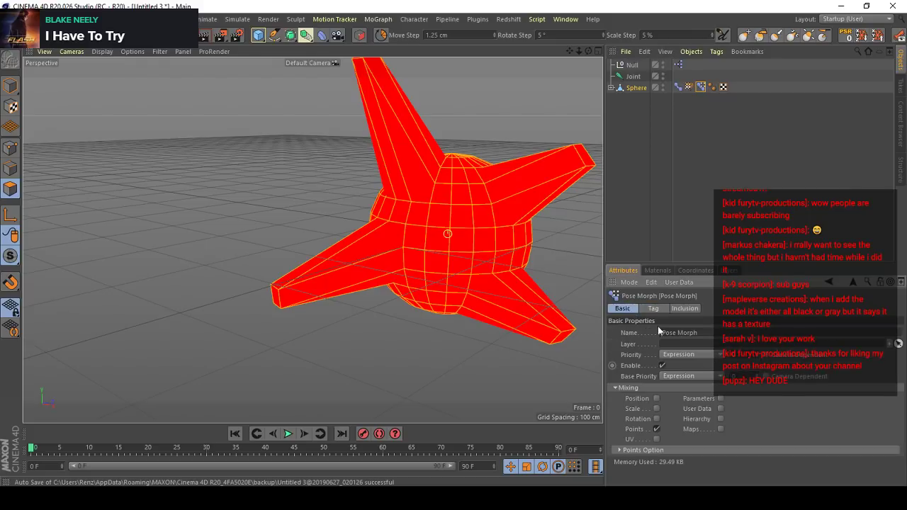
click(653, 309)
click(679, 309)
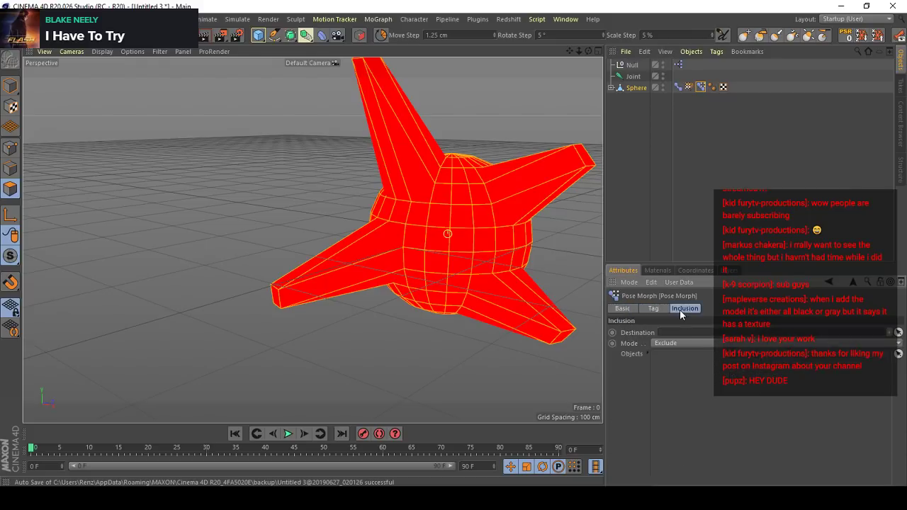
click(656, 309)
click(681, 333)
- Reselect the Test pose in the Maps-based Pose Morph tag and try painting joint weights across the sphere
click(678, 87)
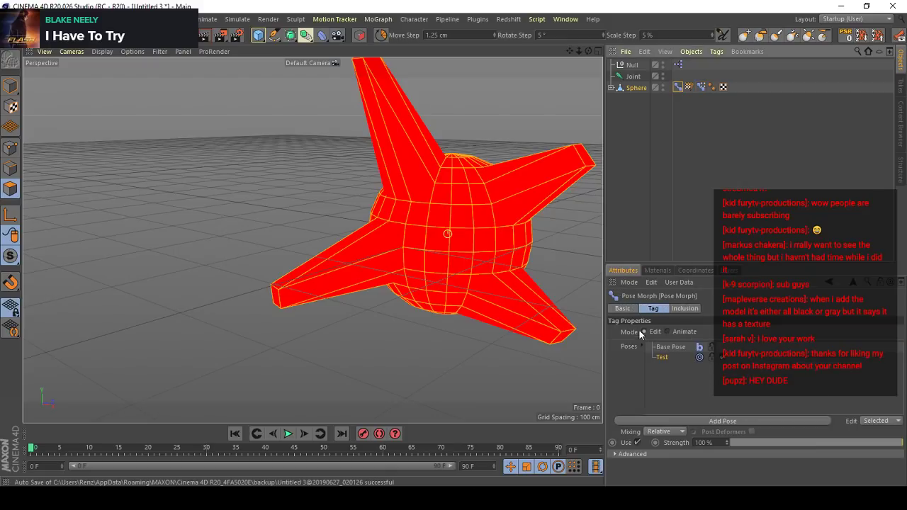
click(630, 309)
click(652, 309)
click(663, 348)
click(664, 357)
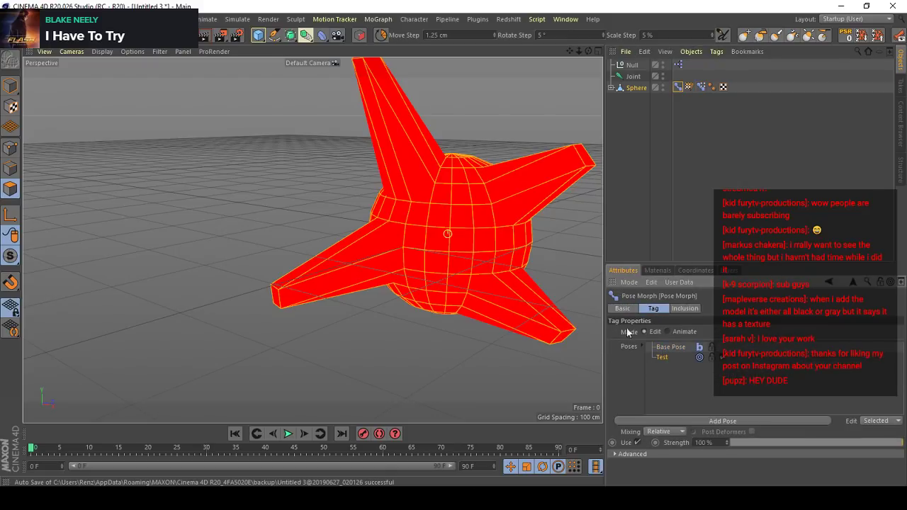
double_click(687, 88)
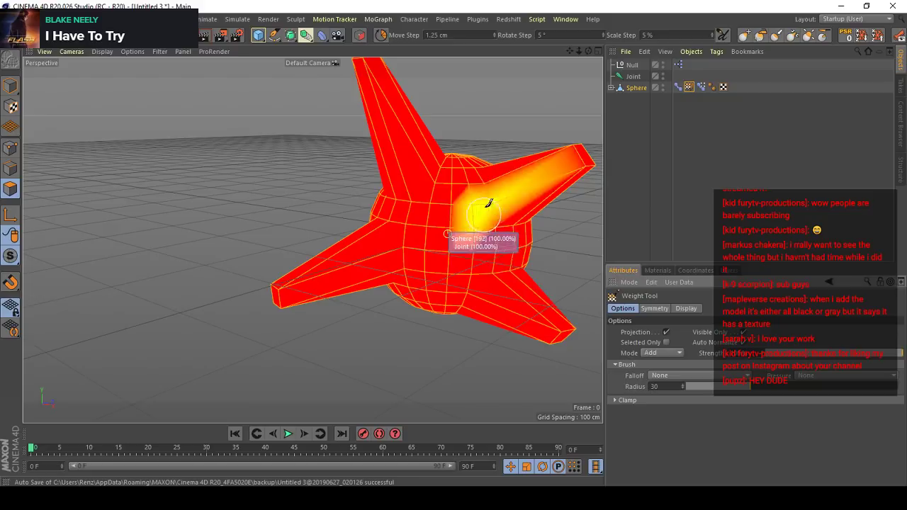
alt+middle_drag(506, 237, 409, 250)
alt+right_drag(409, 250, 489, 262)
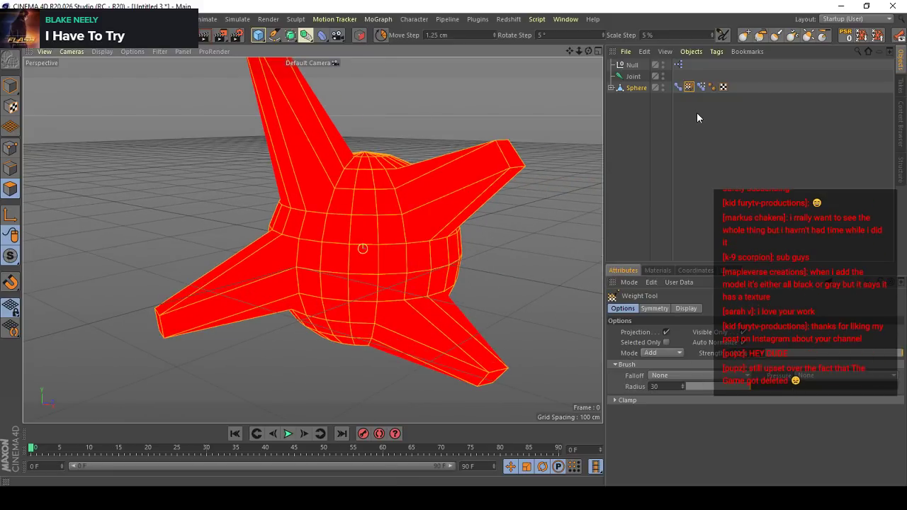
- Check the properties of the Skin object beneath the sphere
click(611, 88)
click(630, 97)
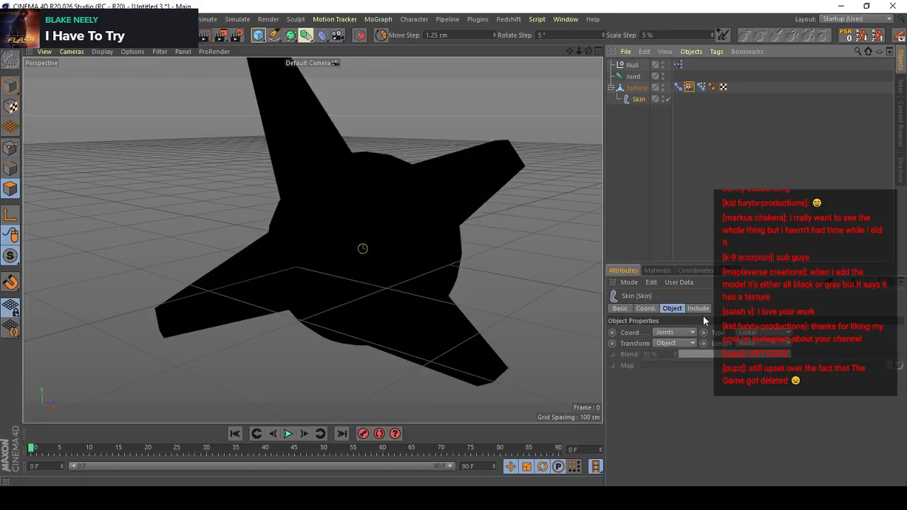
click(406, 236)
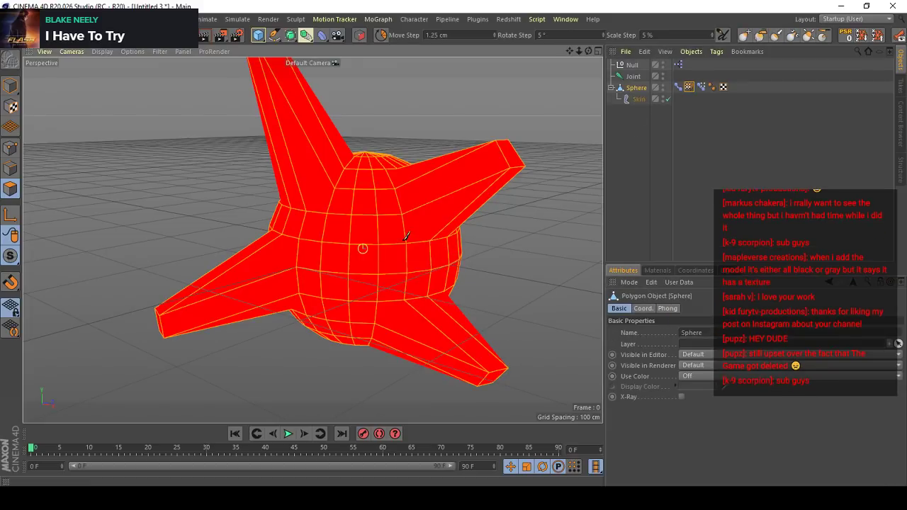
- Try painting the joint's weights over the body of the sphere with the Weight Tool in Add mode
mouse_move(427, 311)
alt+mouse_down()
mouse_move(413, 228)
mouse_move(326, 214)
alt+mouse_up()
mouse_move(316, 260)
alt+mouse_down()
mouse_move(344, 257)
mouse_move(363, 239)
alt+mouse_up()
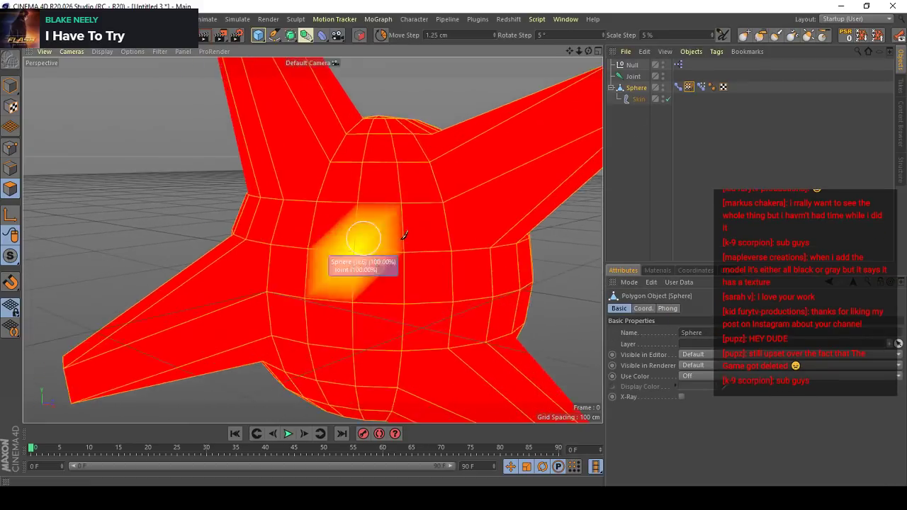
scroll(406, 236, down, 5)
alt+drag(415, 257, 331, 211)
scroll(340, 229, up, 3)
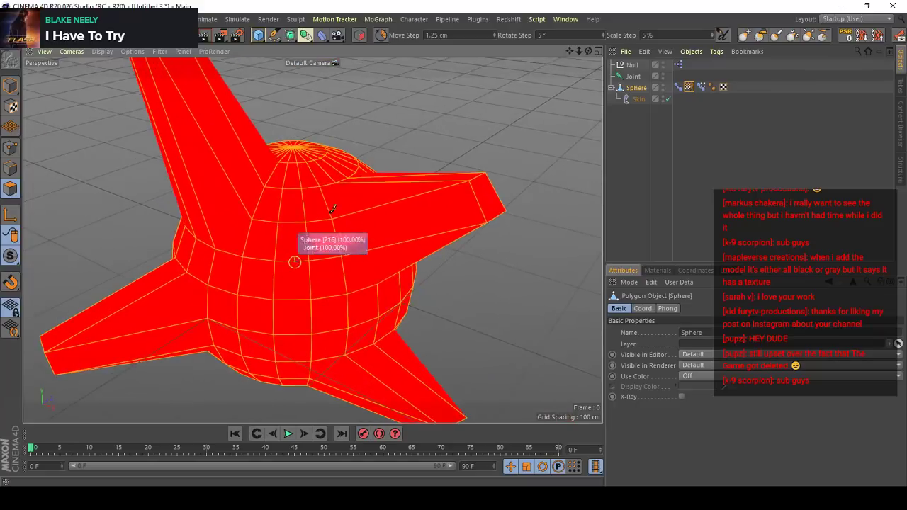
double_click(689, 87)
mouse_move(361, 244)
alt+mouse_down()
mouse_move(306, 260)
mouse_move(364, 255)
alt+mouse_up()
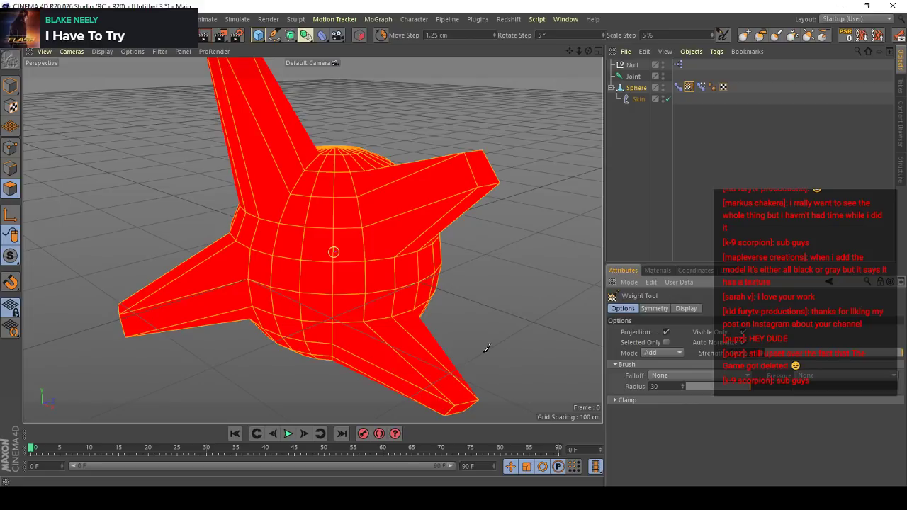
alt+drag(360, 319, 347, 241)
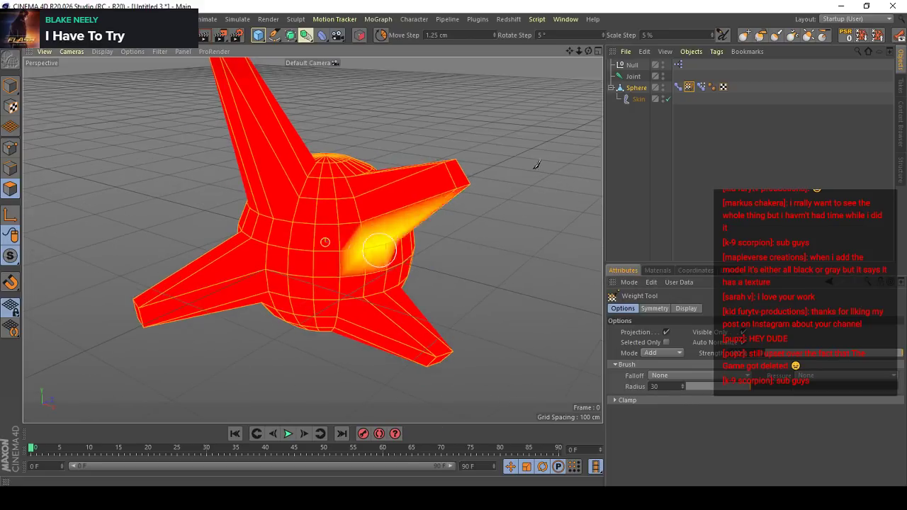
- Review the mixing options and pose list of the Maps-based Pose Morph tag
click(678, 88)
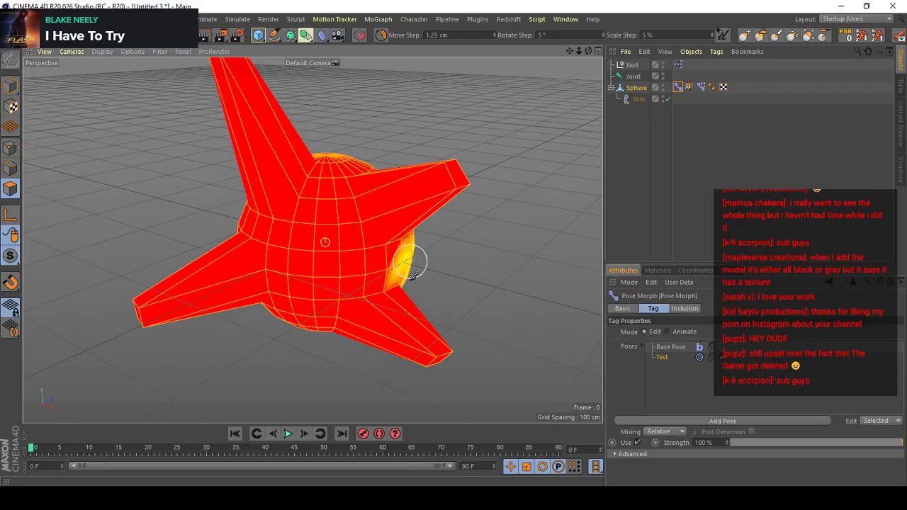
click(622, 308)
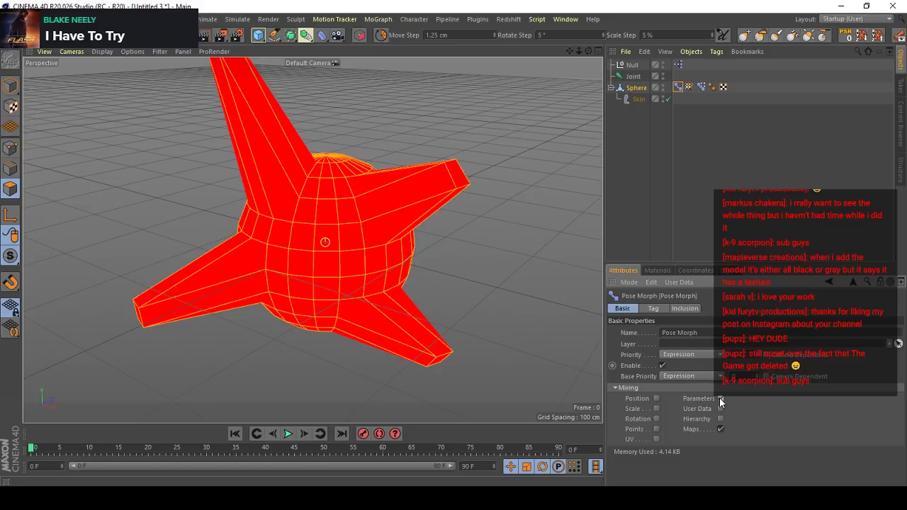
click(653, 308)
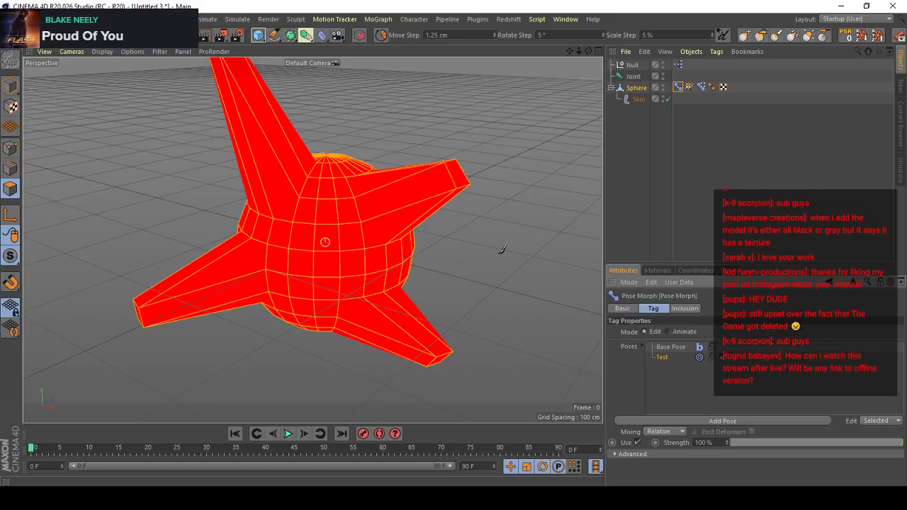
- Delete both Pose Morph tags from the sphere
click(697, 136)
click(690, 87)
click(678, 87)
shift+click(711, 87)
shift+click(700, 87)
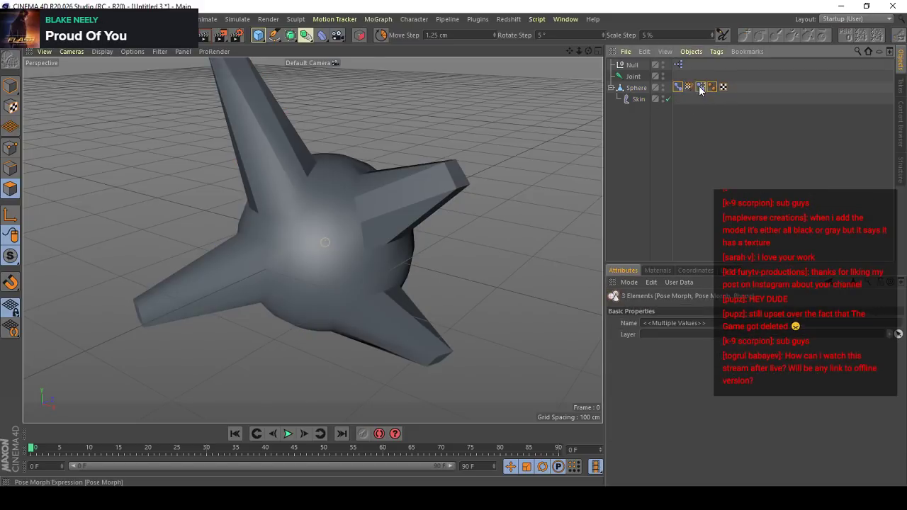
click(700, 87)
shift+click(678, 87)
key(Delete)
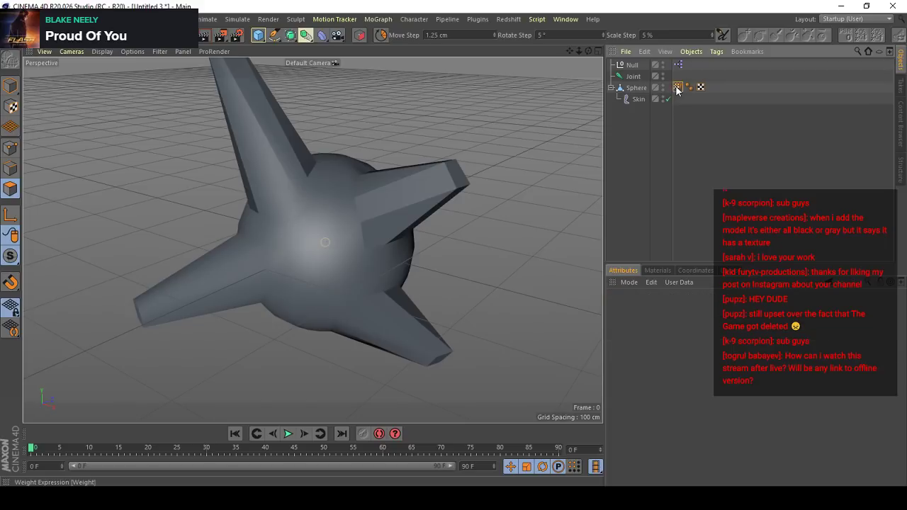
- Try painting the sphere's weights again and set the Weight Tool to Subtract mode
double_click(678, 87)
click(376, 214)
click(376, 220)
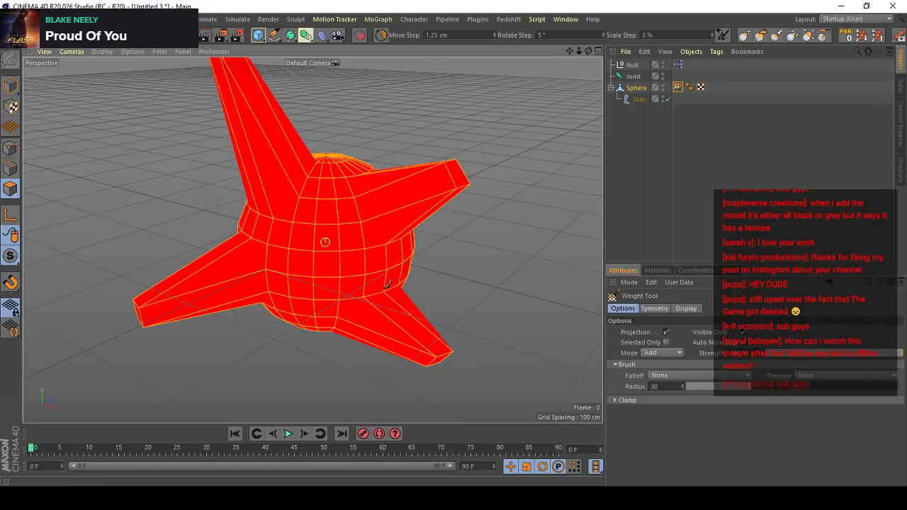
scroll(390, 270, up, 3)
click(655, 353)
click(656, 353)
click(659, 353)
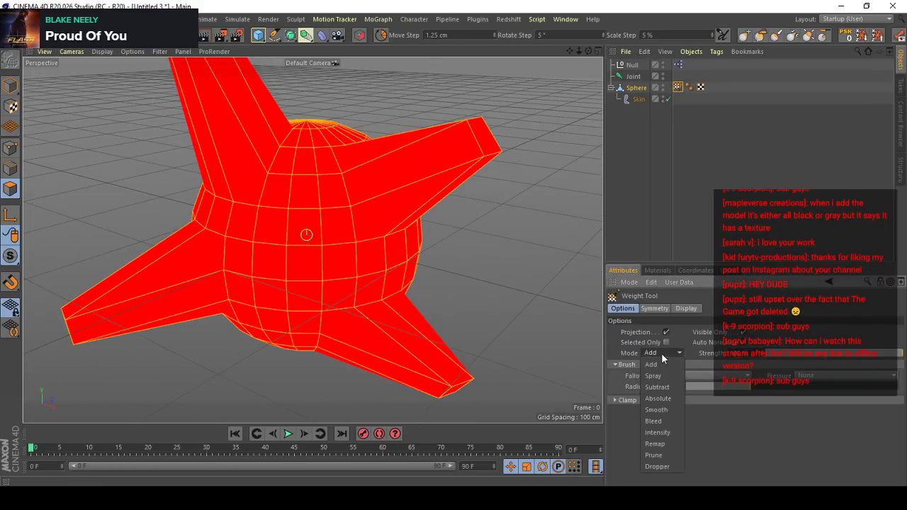
click(660, 387)
scroll(411, 242, down, 5)
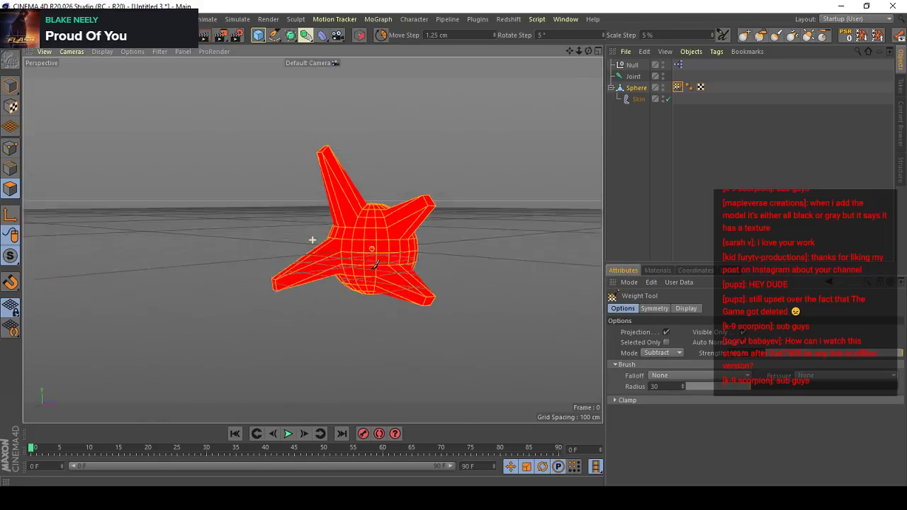
- Switch to Model mode with the Move tool, try moving the joint, and undo the last change
click(11, 86)
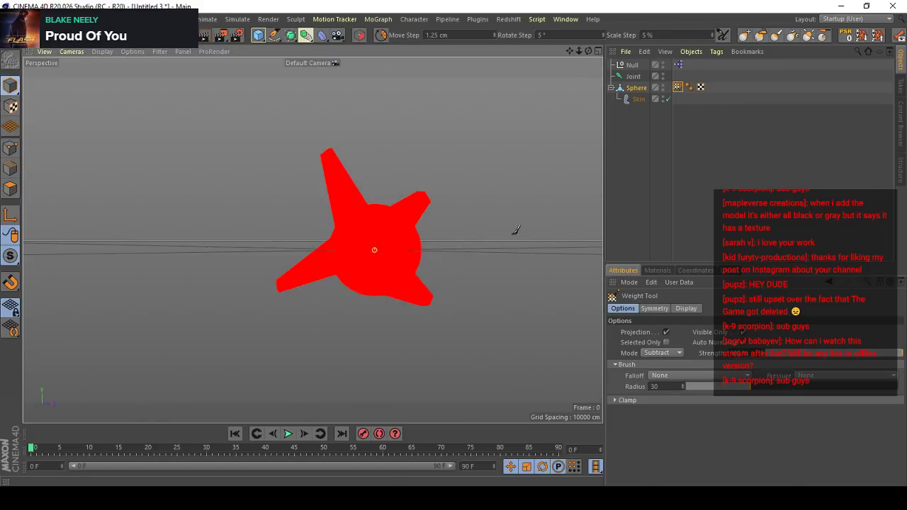
key(e)
alt+drag(367, 228, 664, 167)
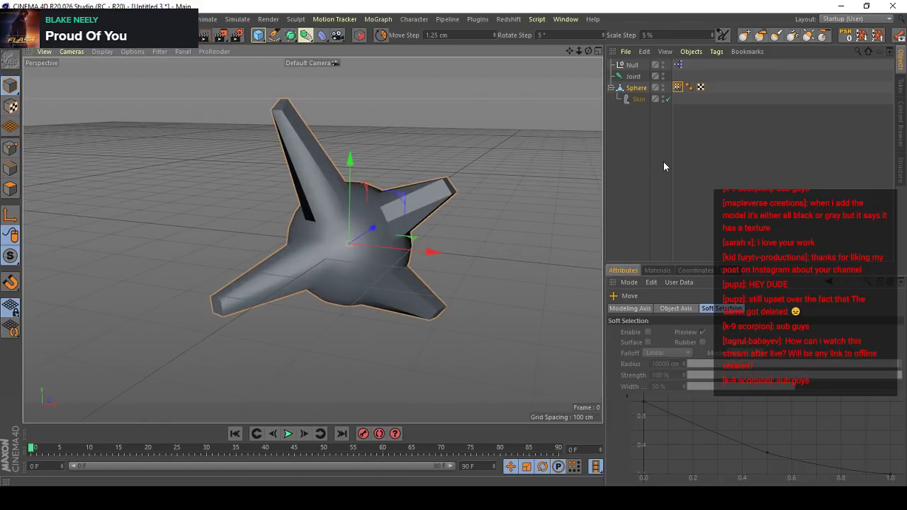
click(633, 77)
drag(495, 216, 574, 140)
key(ctrl+z)
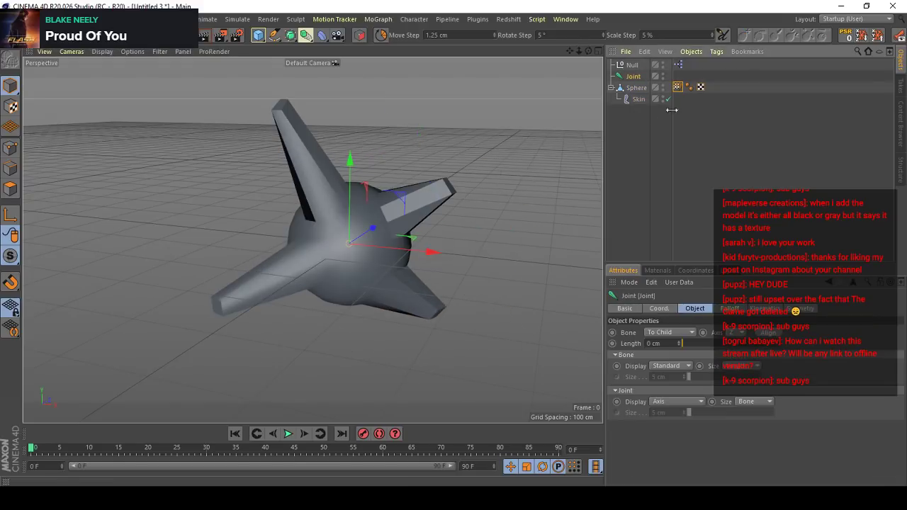
- Move the Null below the sphere in the object hierarchy and take the Skin object out of the sphere
click(628, 86)
drag(630, 66, 631, 138)
click(636, 77)
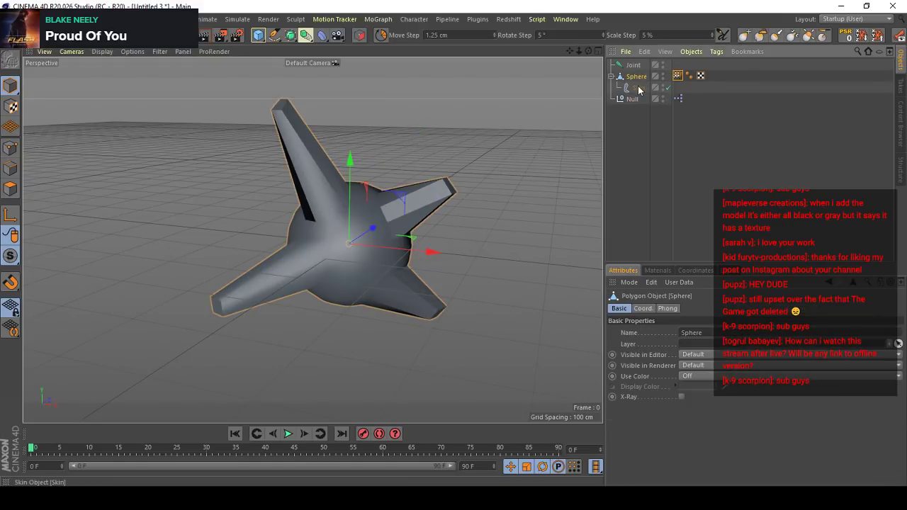
click(638, 88)
drag(634, 73, 634, 71)
click(637, 88)
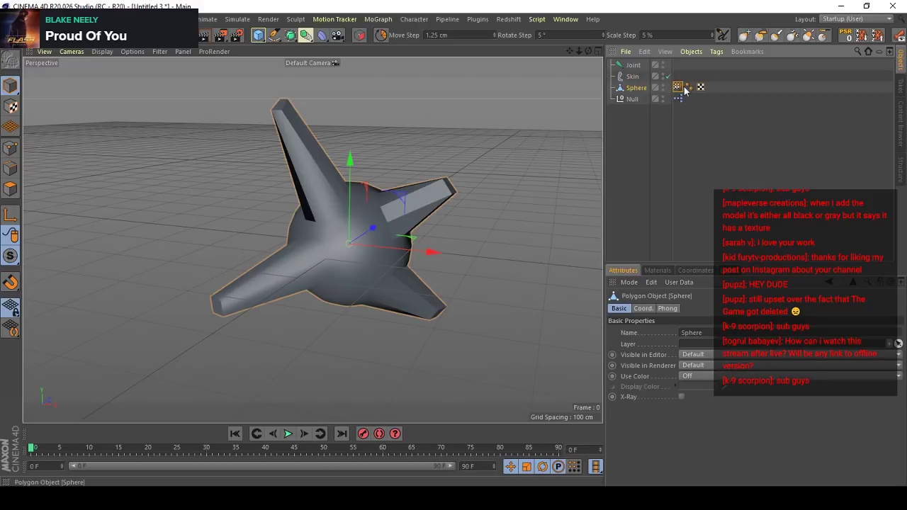
- Display the sphere's joint weights with the Weight Tool and check the available painting modes
double_click(678, 87)
scroll(390, 284, up, 3)
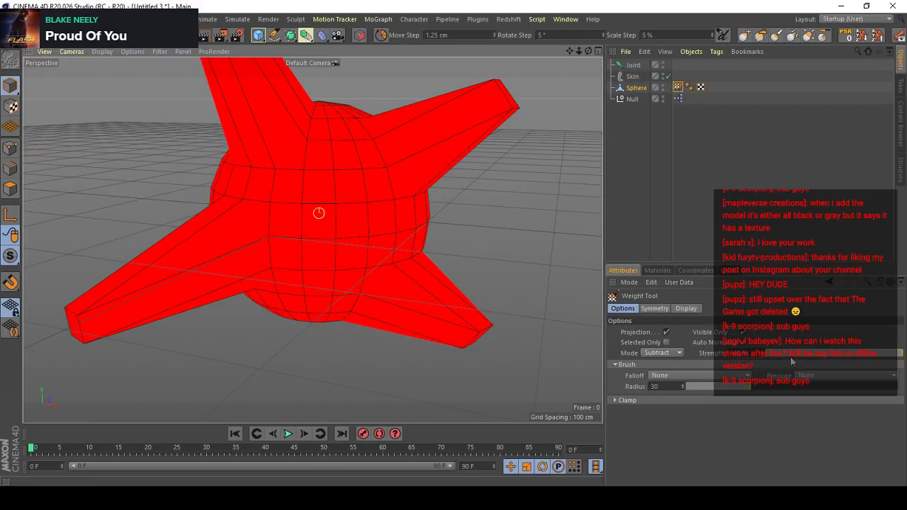
click(679, 353)
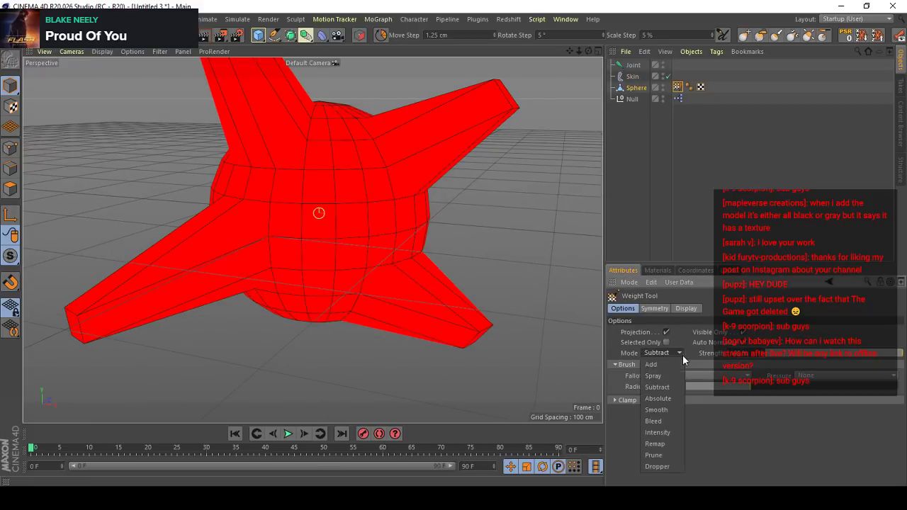
click(655, 357)
- Create a new empty project
click(8, 19)
click(21, 32)
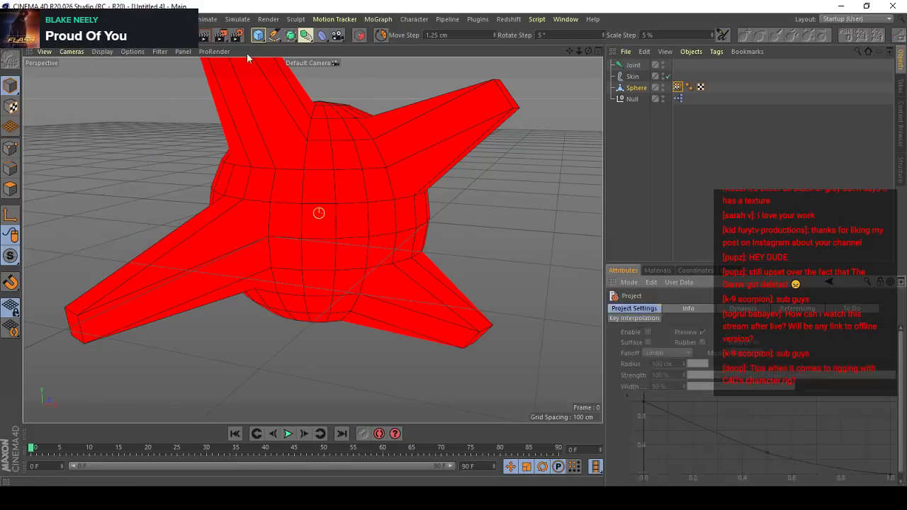
- Add a cube, make it editable, and add a joint alongside it
click(258, 37)
key(c)
key(shift+c)
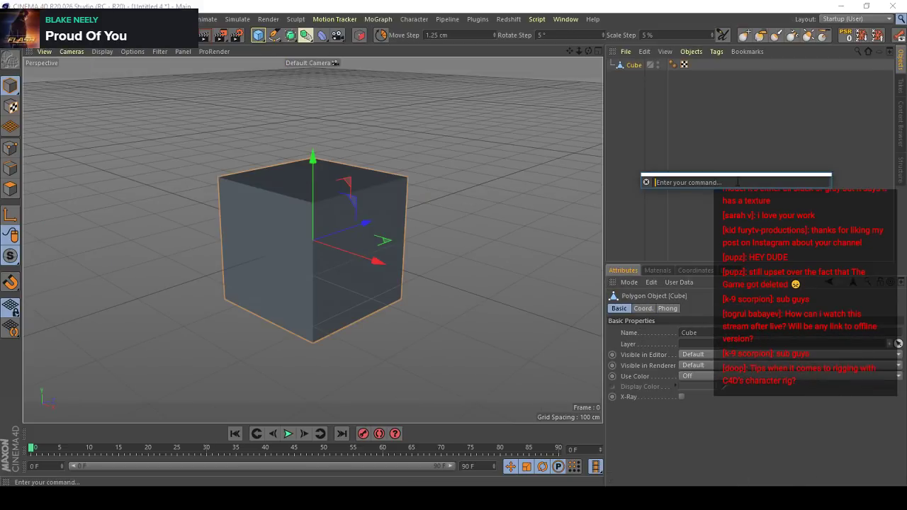
text(join)
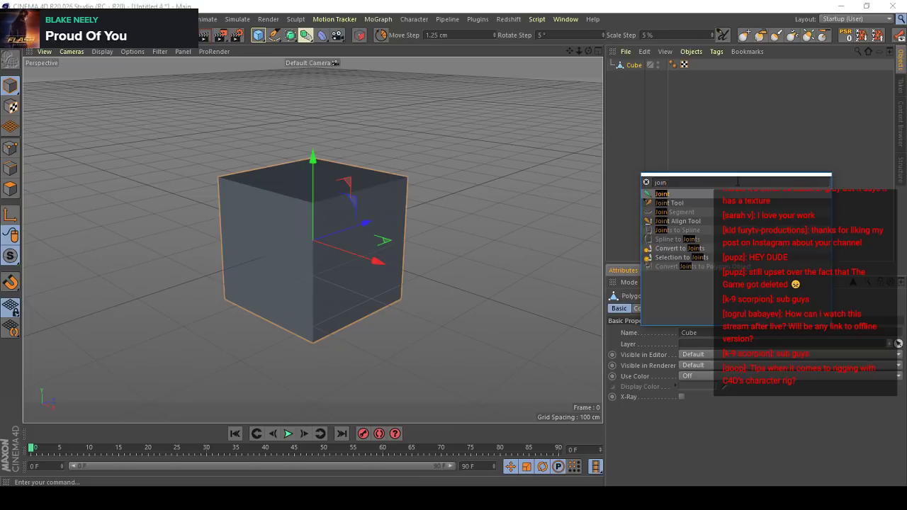
key(Return)
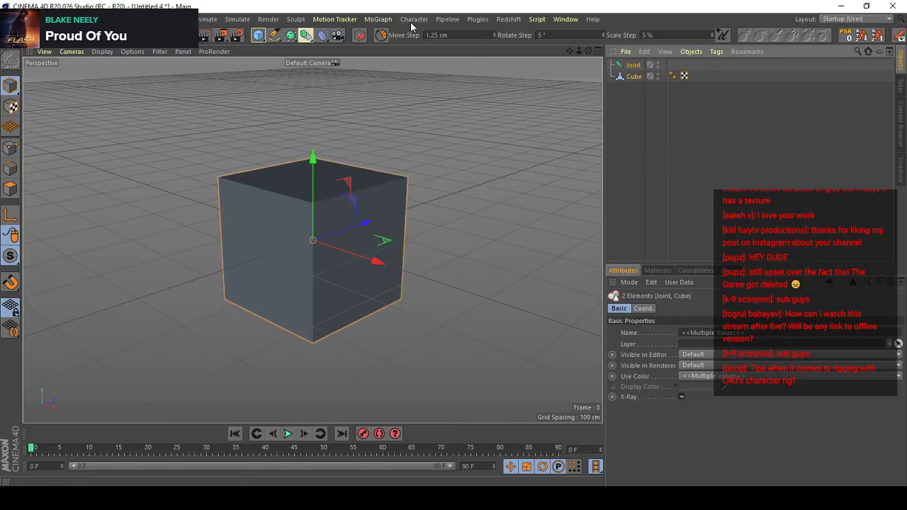
- Bind the joint to the cube with the character Bind command
click(414, 19)
mouse_move(439, 47)
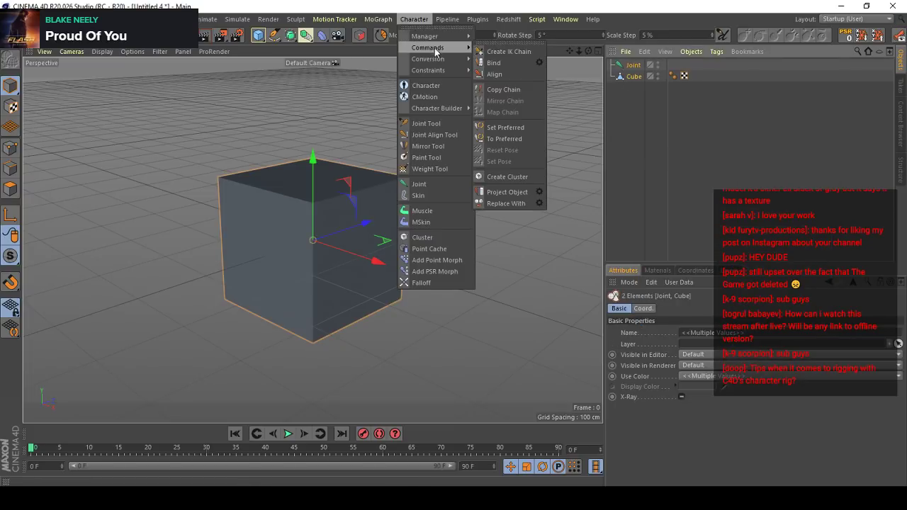
click(508, 64)
scroll(449, 187, up, 1)
click(643, 89)
click(634, 77)
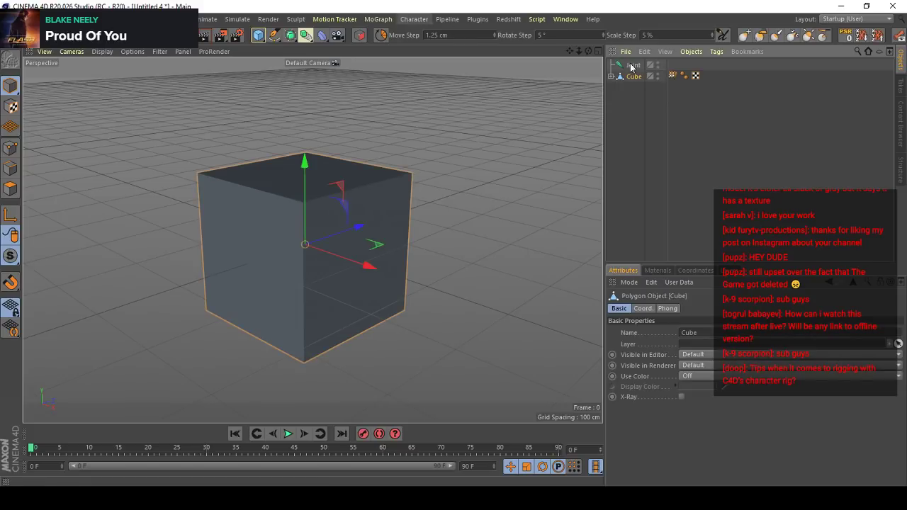
- Paint the joint's weights onto the cube's upper corners with the Weight Tool in Add mode
double_click(672, 75)
click(665, 355)
click(661, 365)
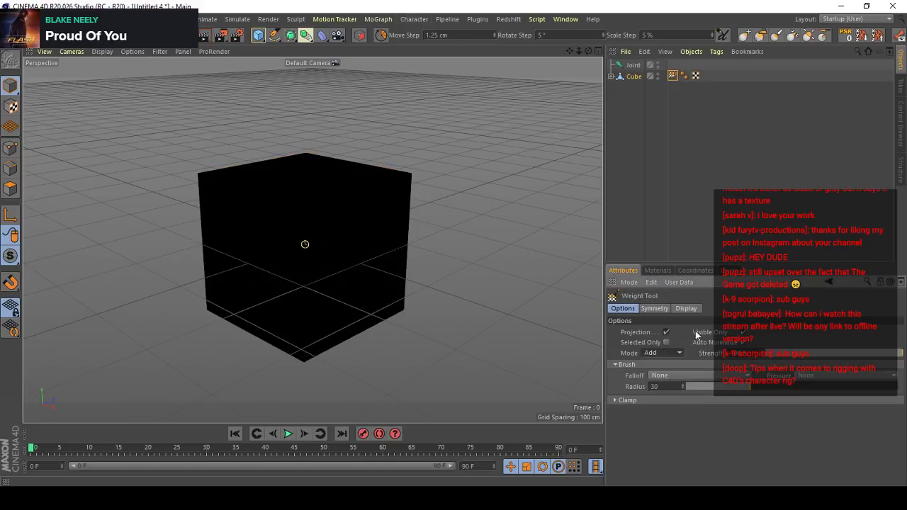
click(302, 206)
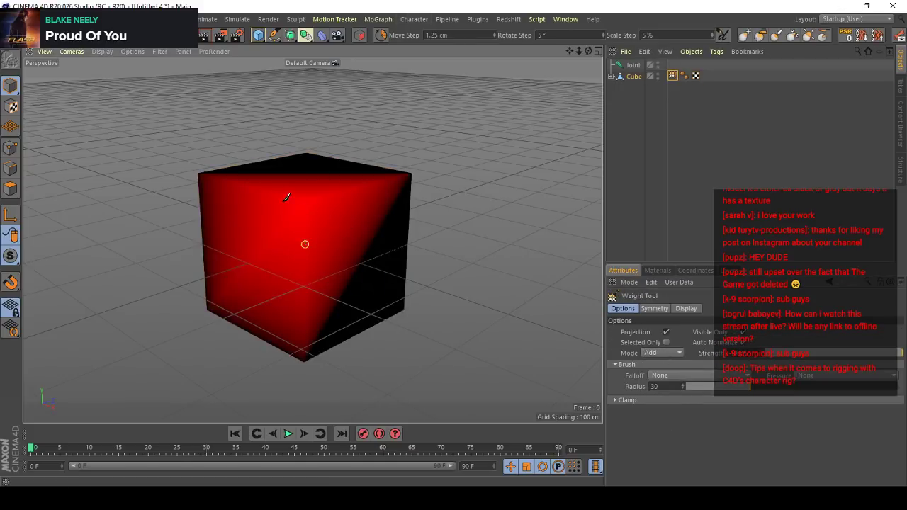
mouse_move(330, 286)
alt+mouse_down()
mouse_move(307, 203)
mouse_move(371, 210)
alt+mouse_up()
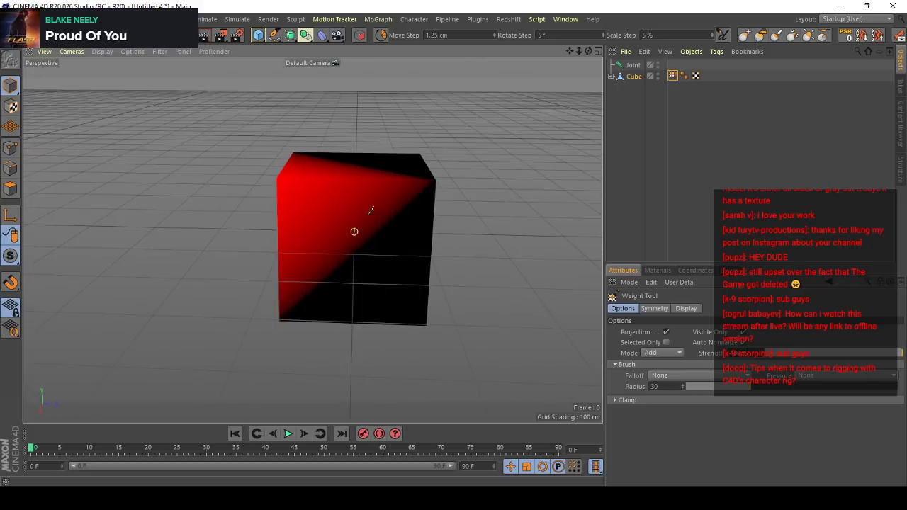
click(435, 178)
alt+drag(435, 178, 428, 172)
mouse_move(437, 271)
alt+mouse_down()
mouse_move(392, 235)
mouse_move(302, 221)
alt+mouse_up()
click(413, 185)
alt+drag(413, 185, 445, 209)
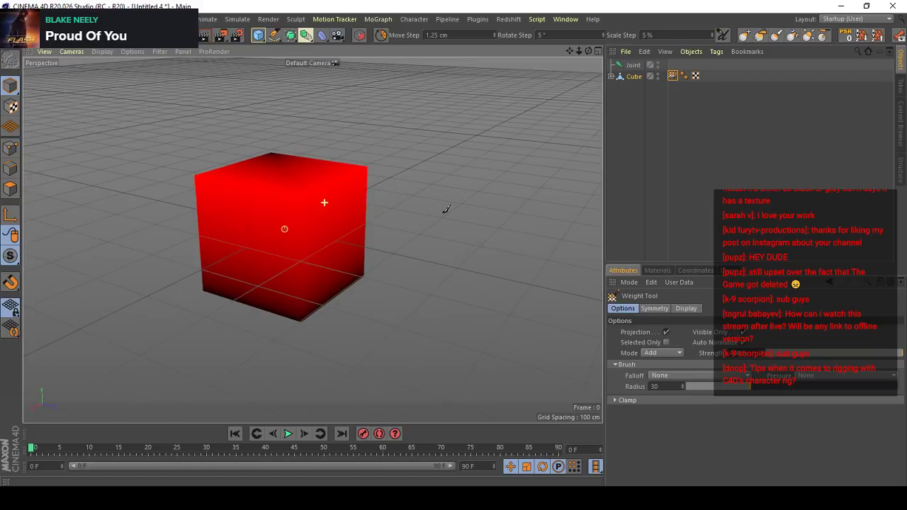
alt+drag(305, 222, 415, 162)
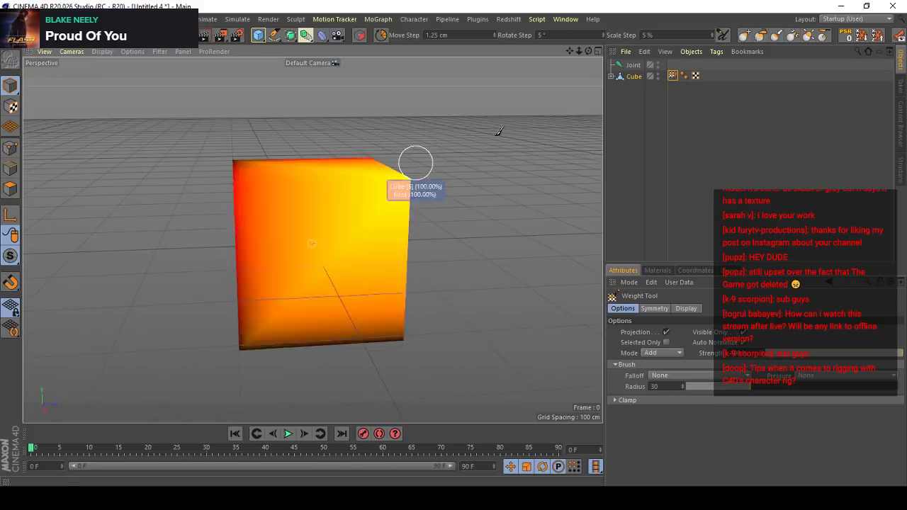
- Inspect the cube's child object and the Weight Tool's Symmetry and Display settings
click(610, 77)
click(611, 77)
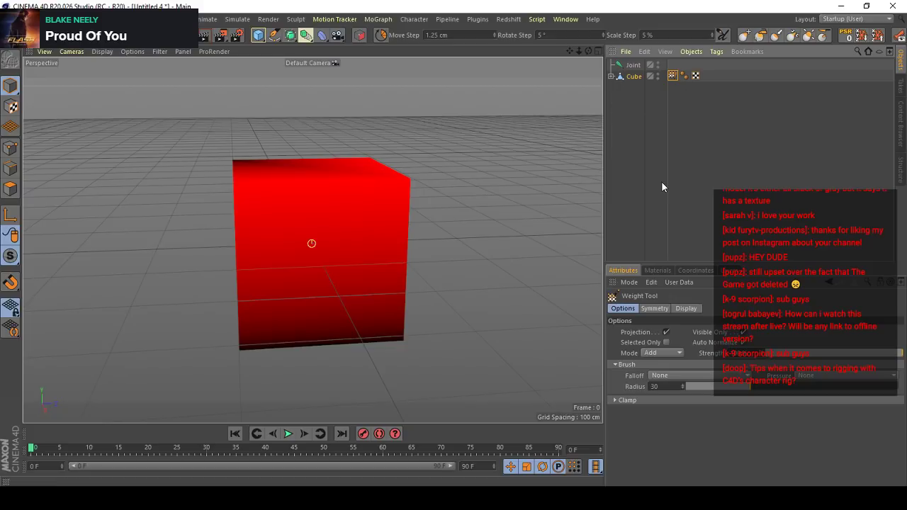
click(648, 308)
click(685, 309)
click(634, 308)
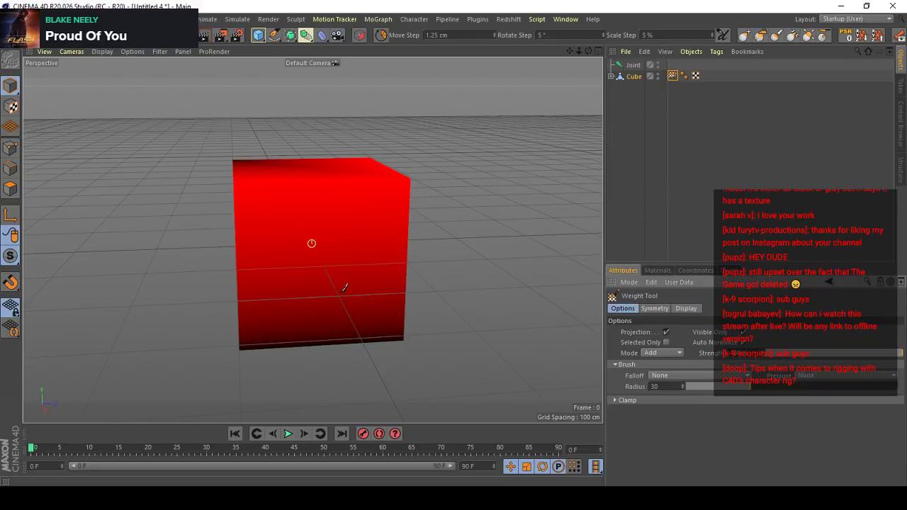
- Paint the joint weight onto the cube's remaining back and underside corners
alt+drag(344, 287, 262, 248)
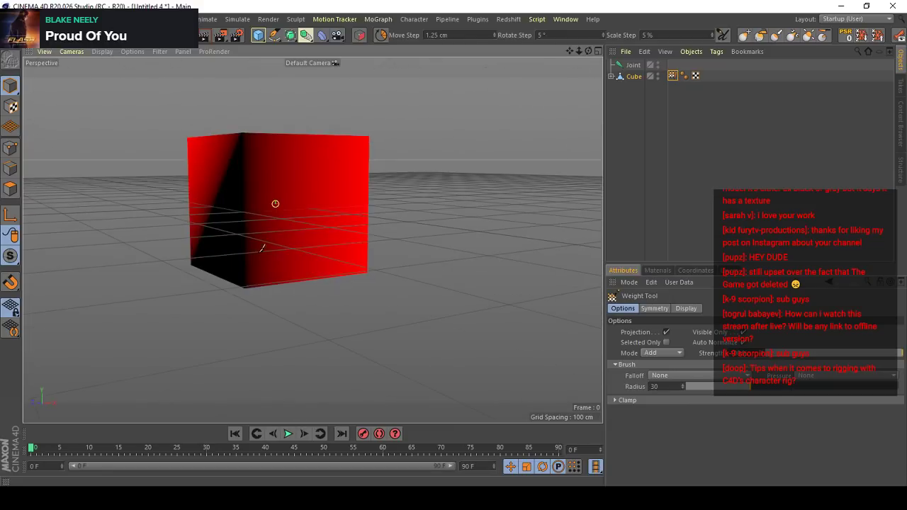
mouse_move(248, 280)
mouse_down()
mouse_move(255, 249)
mouse_move(240, 166)
mouse_move(387, 122)
mouse_up()
click(172, 252)
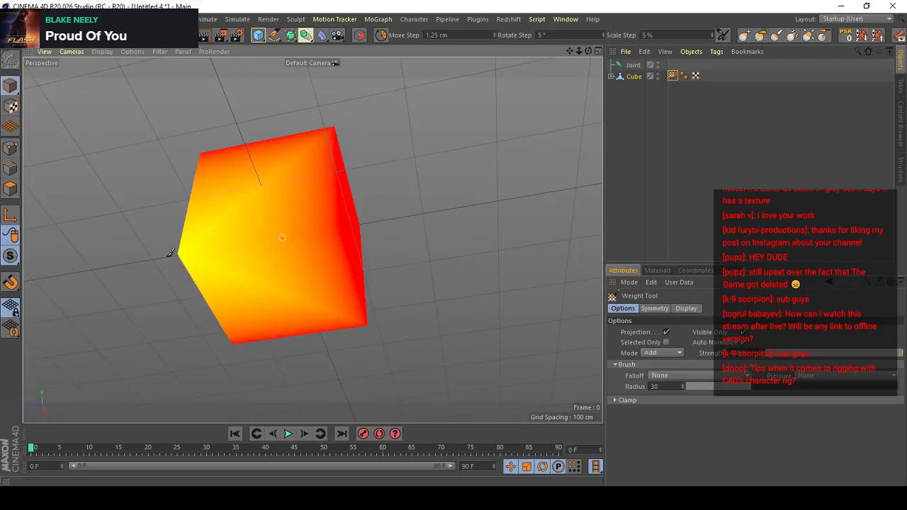
alt+drag(170, 253, 326, 205)
- Check the Skin object under the cube and the joint's object properties
click(612, 77)
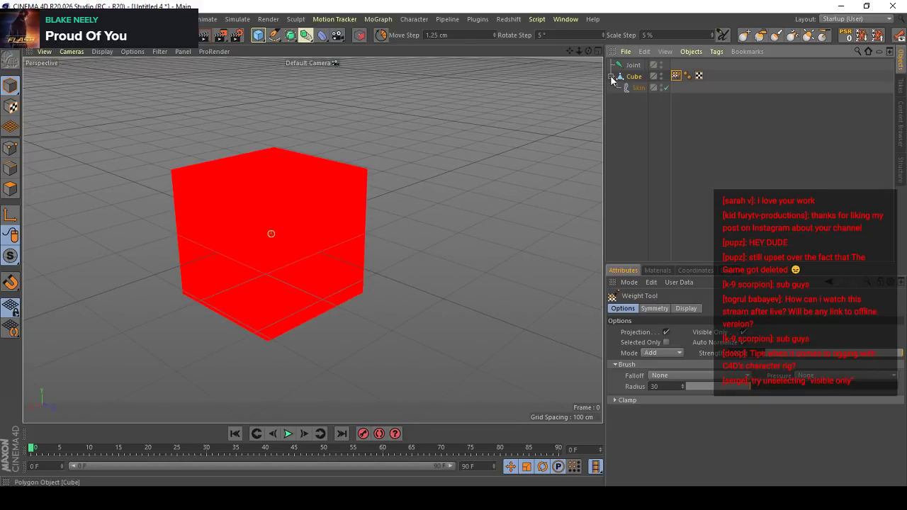
click(611, 76)
click(634, 65)
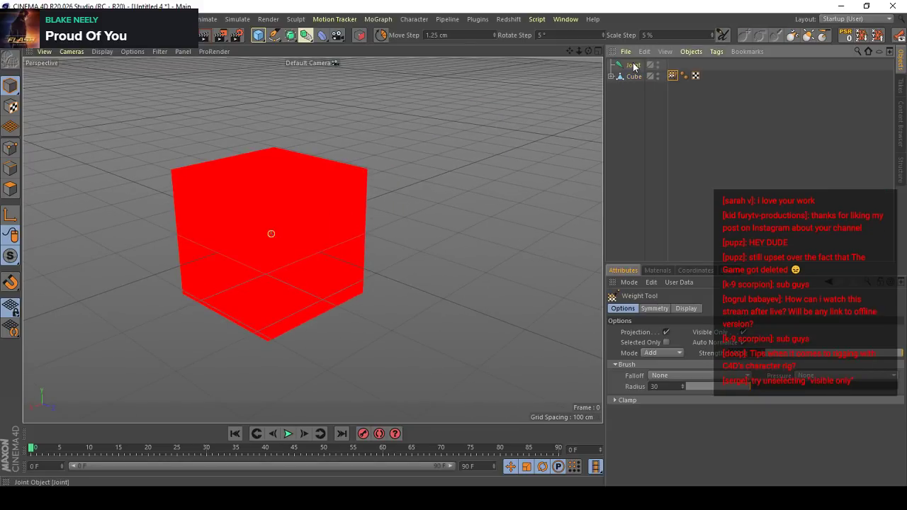
- Test the Weight Tool on the cube with Visible Only turned off and Selected Only turned on
scroll(308, 187, up, 1)
alt+middle_drag(307, 190, 367, 192)
double_click(675, 74)
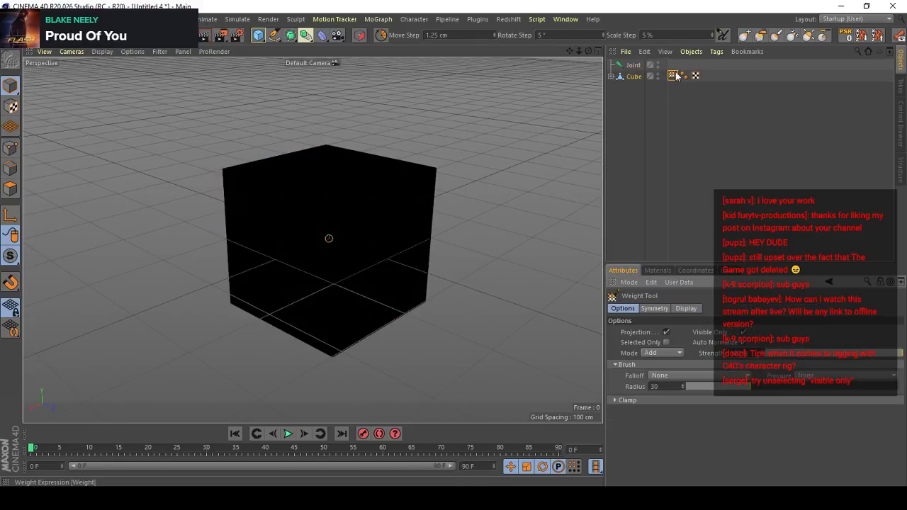
click(743, 333)
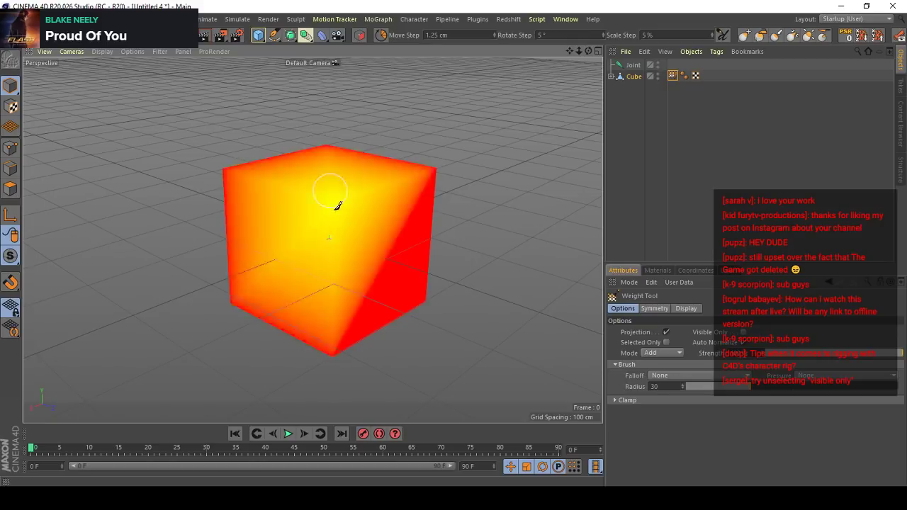
click(666, 343)
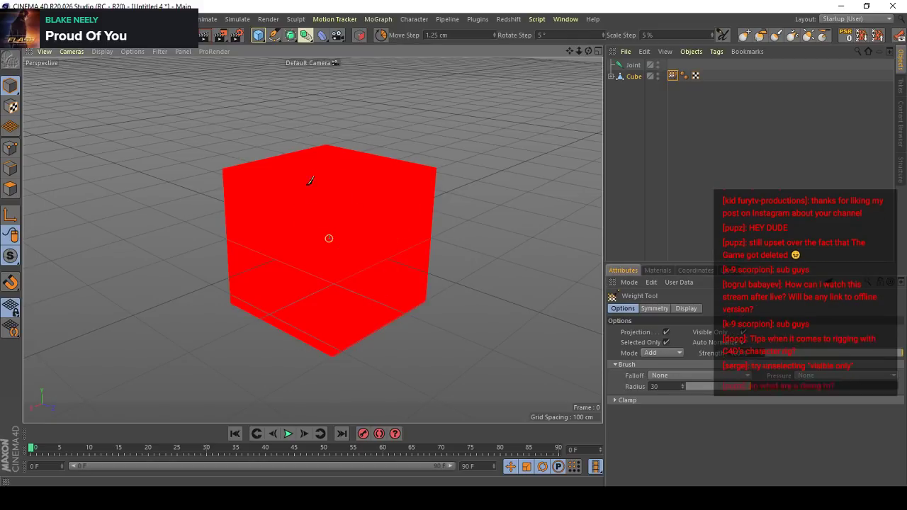
scroll(347, 182, up, 2)
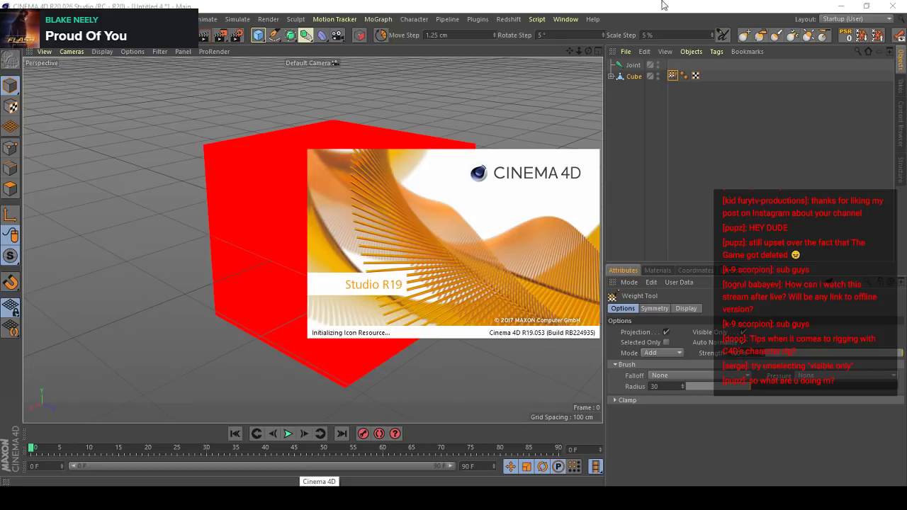
key(v)
mouse_move(509, 220)
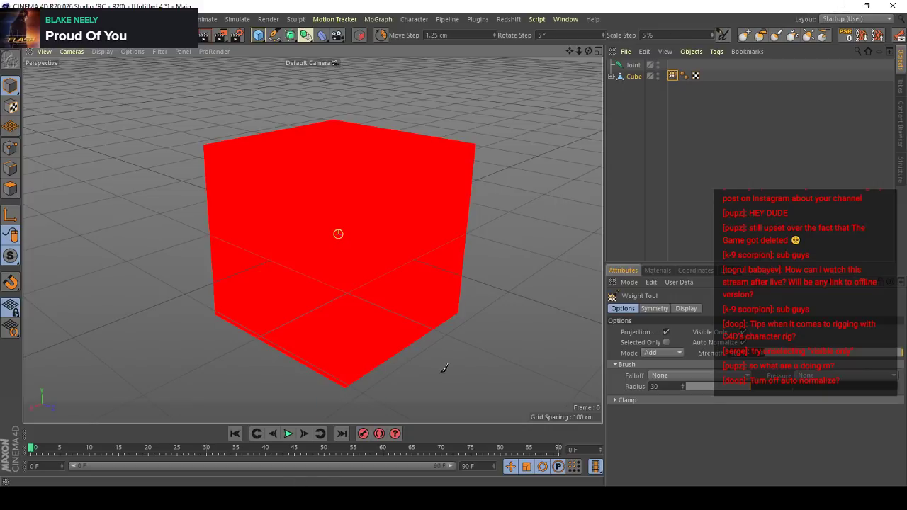
click(620, 163)
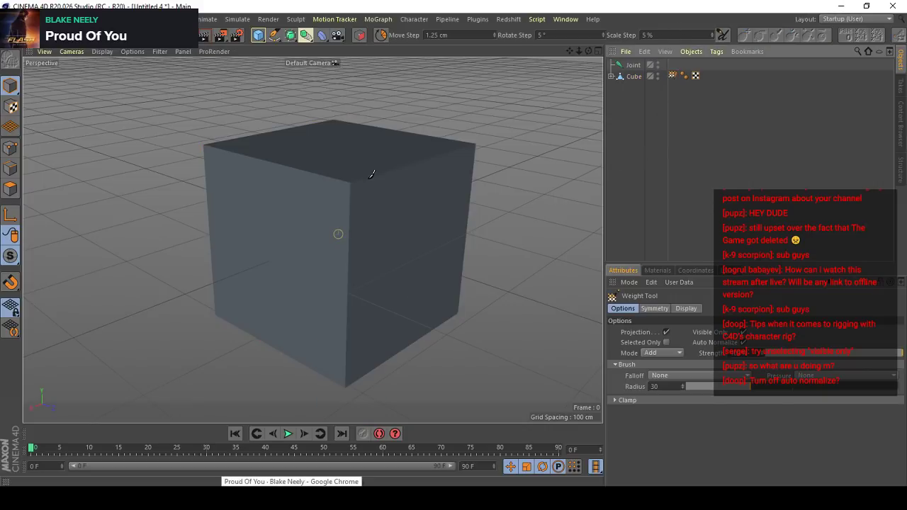
alt+drag(359, 216, 347, 232)
alt+drag(401, 211, 378, 160)
alt+drag(372, 227, 322, 234)
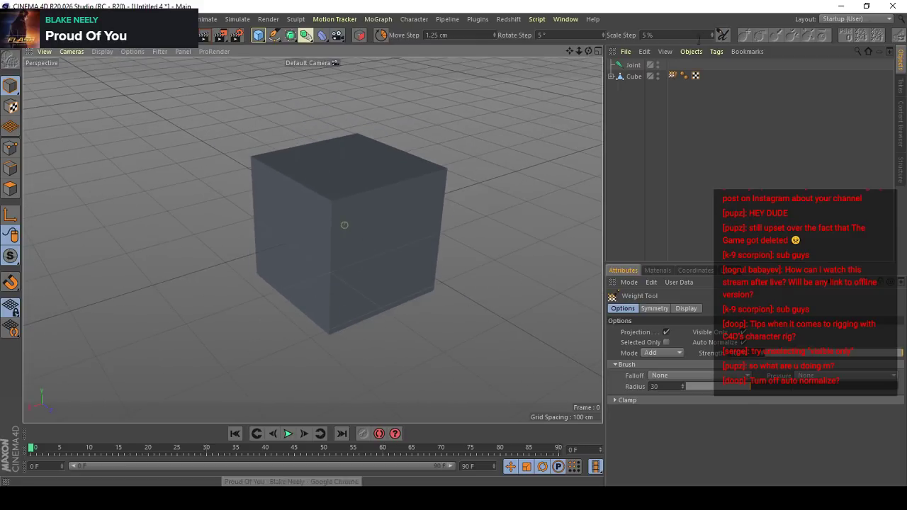
- Reactivate the Weight Tool from the cube's weight tag and paint its visible corners one after another
click(634, 76)
click(649, 106)
double_click(674, 78)
scroll(386, 303, up, 1)
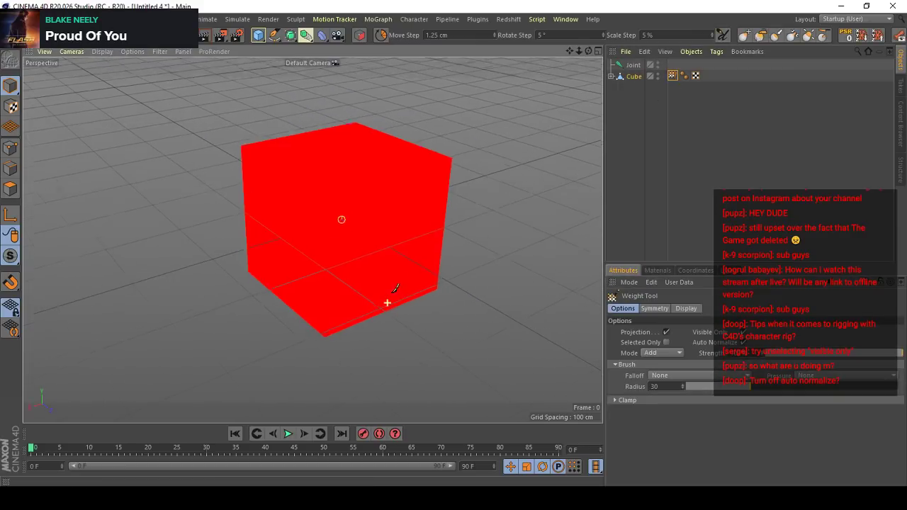
scroll(387, 303, up, 1)
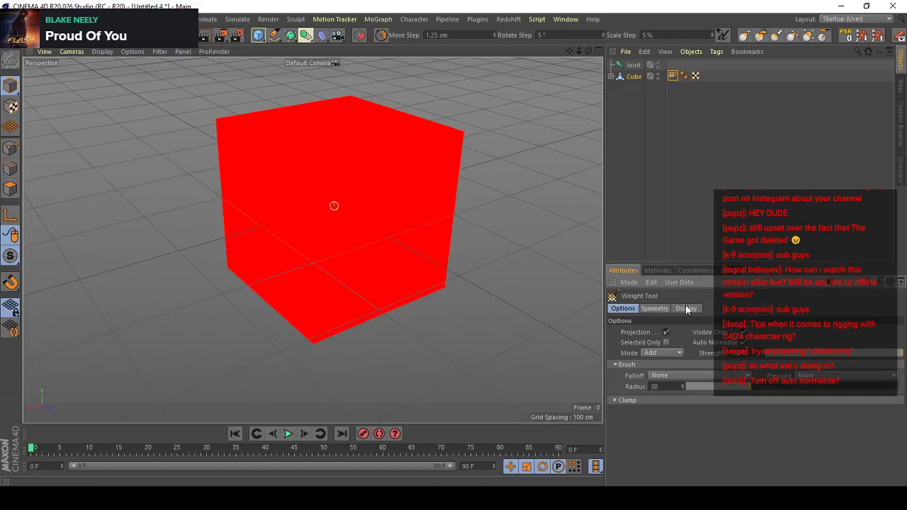
ctrl+click(322, 172)
click(325, 170)
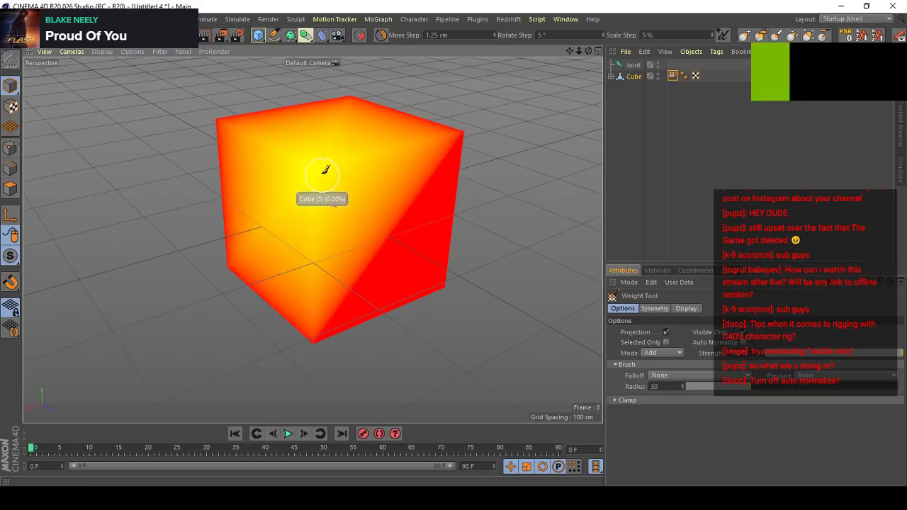
ctrl+click(324, 171)
ctrl+click(462, 134)
ctrl+click(444, 286)
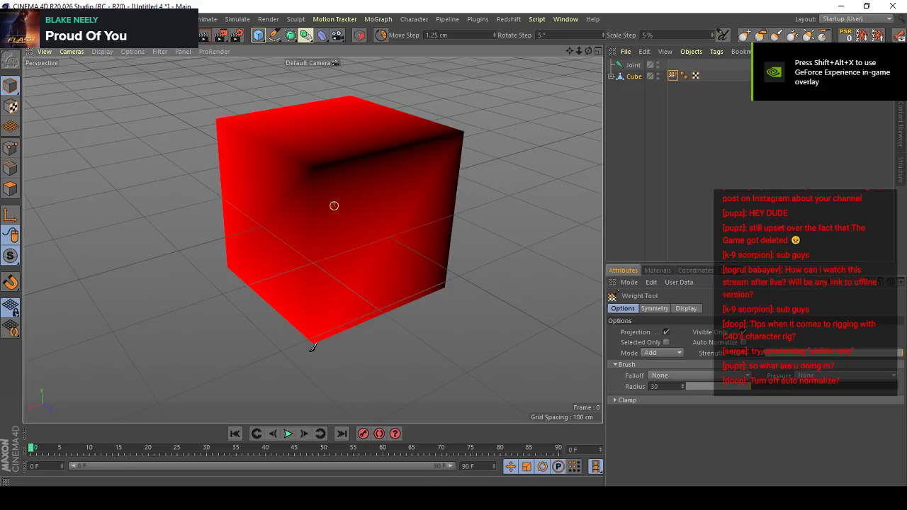
ctrl+click(313, 346)
alt+drag(324, 250, 347, 199)
ctrl+click(334, 178)
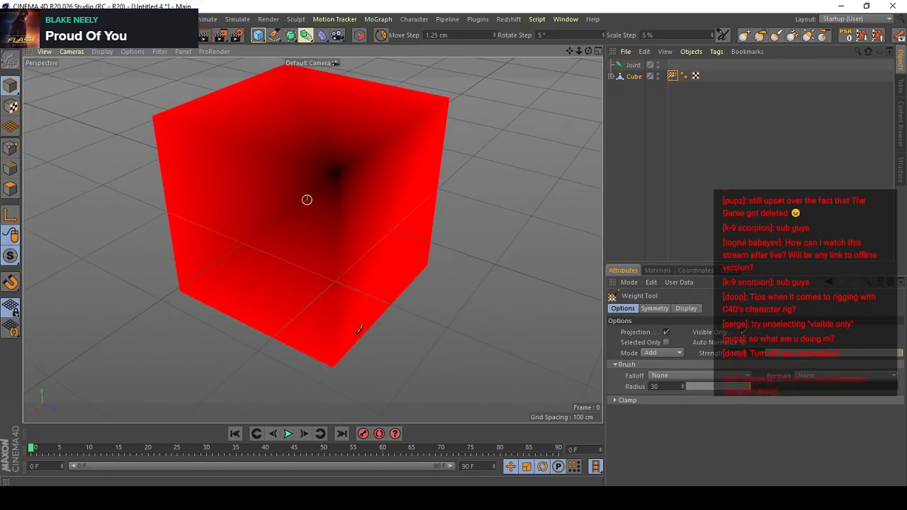
- Paint over the cube's near top corner once more to test its joint weight
scroll(350, 249, down, 5)
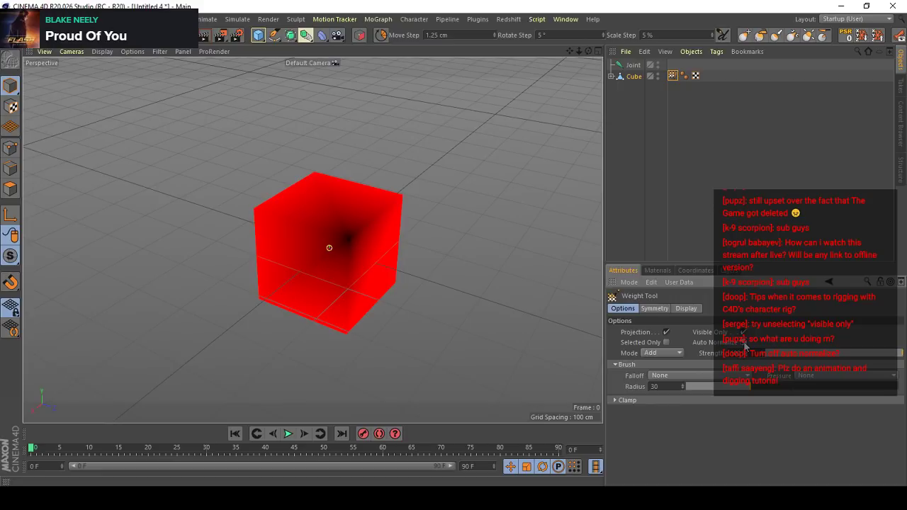
scroll(320, 230, up, 5)
click(352, 226)
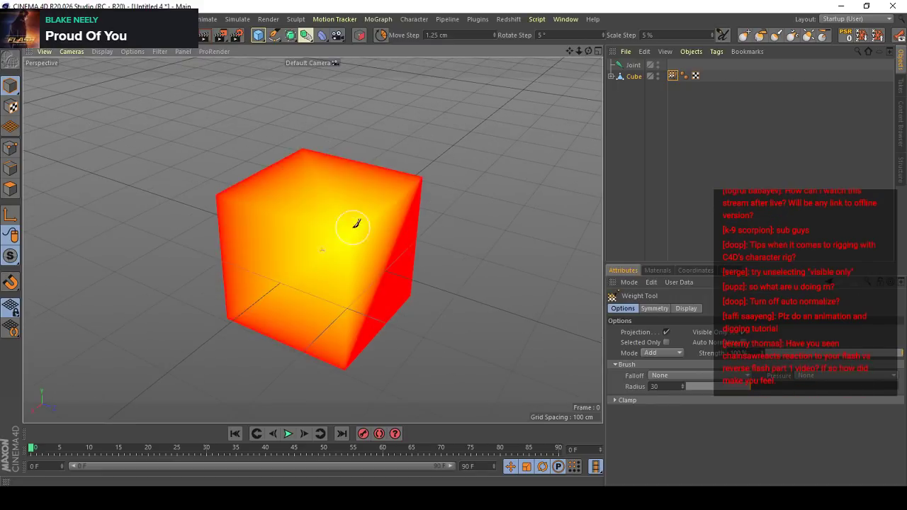
alt+drag(335, 312, 503, 251)
- Return to the Untitled 3 project and toggle the Weight Tool's Auto Normalize option to test painting the sphere
key(v)
mouse_move(499, 278)
click(499, 303)
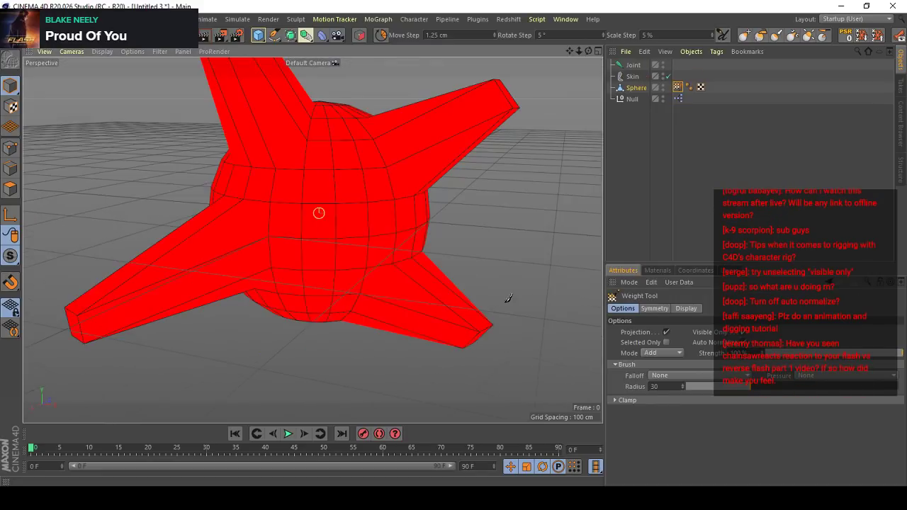
alt+drag(496, 341, 444, 262)
scroll(396, 278, down, 4)
click(742, 342)
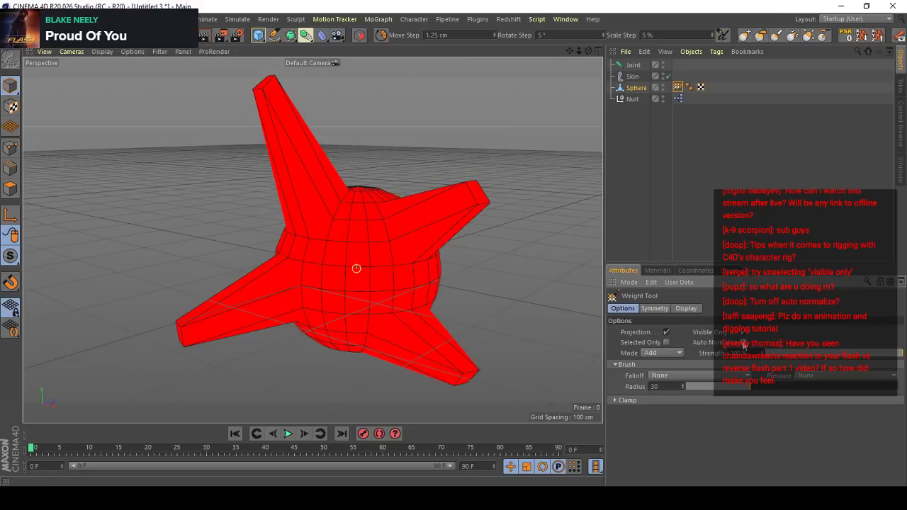
alt+drag(429, 193, 407, 216)
scroll(406, 216, down, 4)
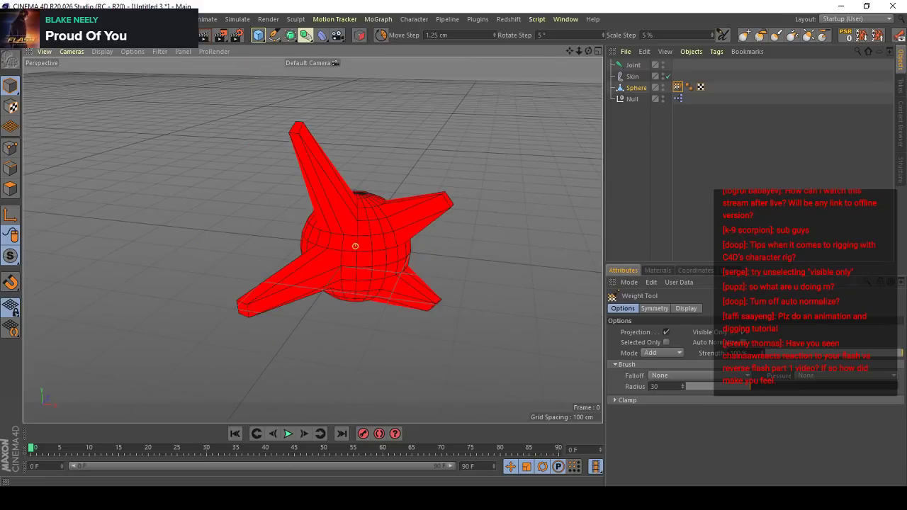
- Switch to Cinema 4D R19 and add a cube to its empty project
key(alt+Tab)
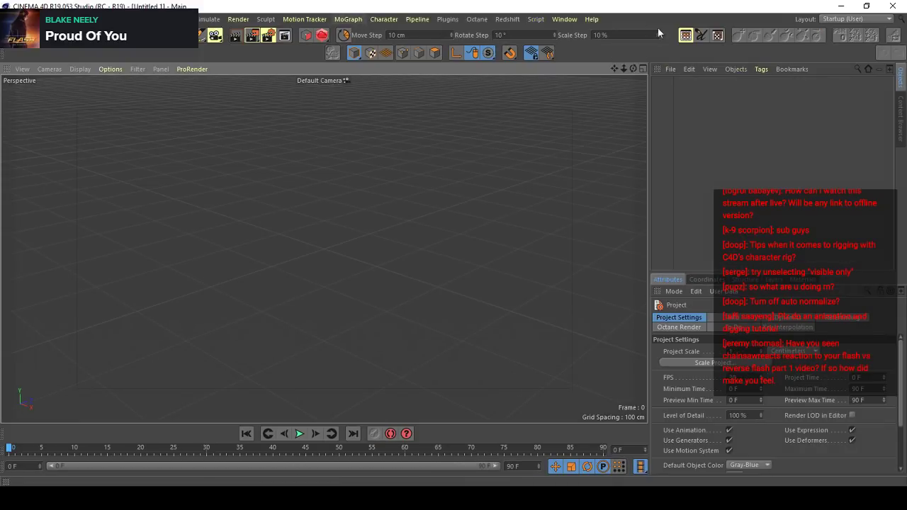
click(739, 35)
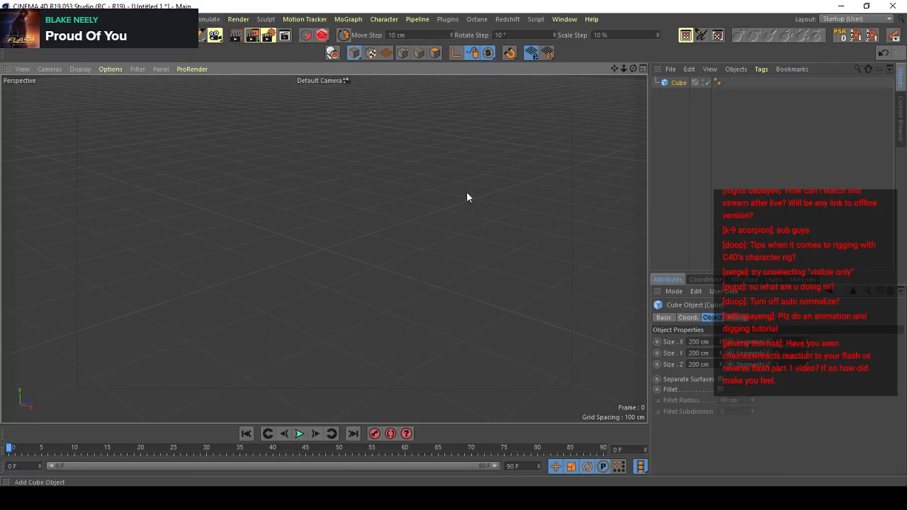
- Make the cube editable in the R19 test project
right_click(354, 189)
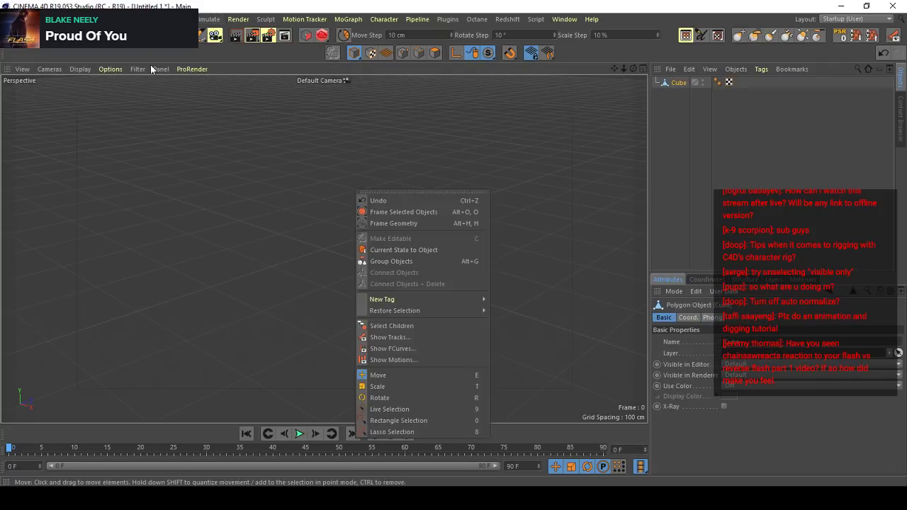
click(144, 69)
click(394, 168)
alt+drag(396, 170, 367, 204)
click(365, 206)
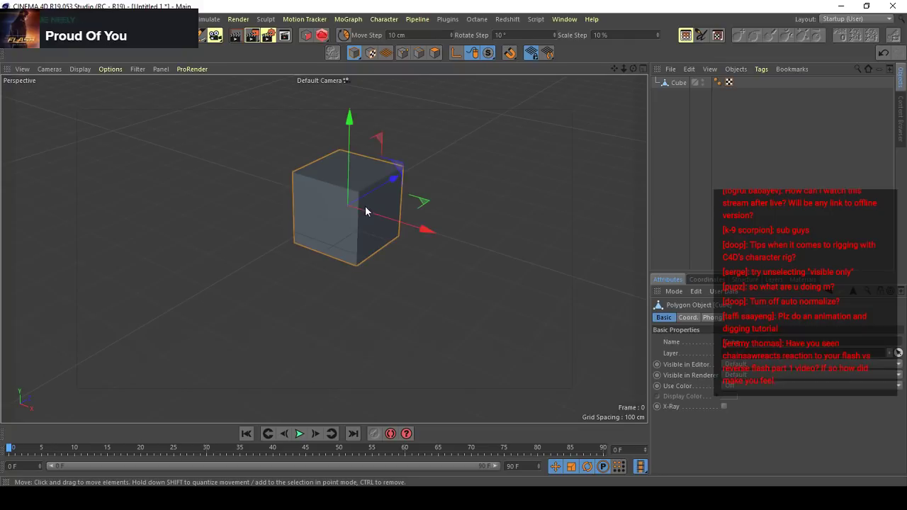
alt+right_drag(413, 192, 435, 167)
- Add a joint and bind the cube to it
key(shift+c)
text(join)
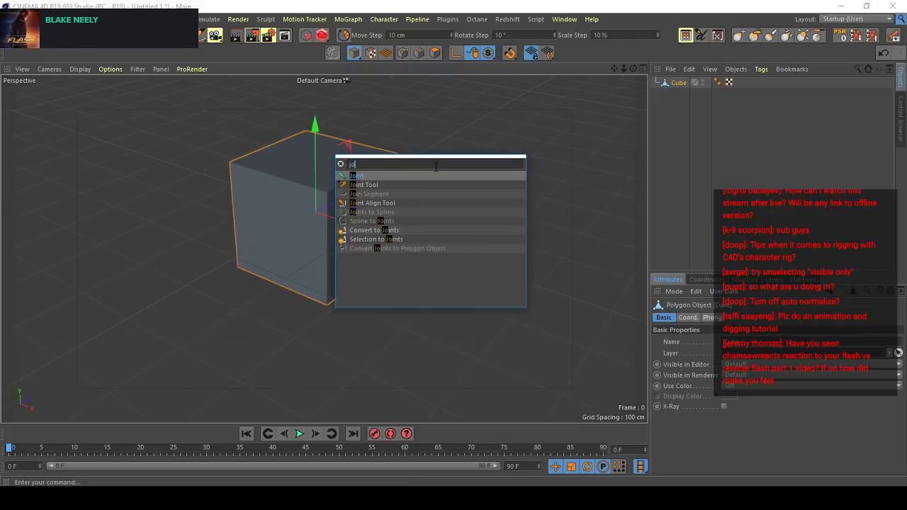
key(Return)
alt+right_drag(308, 200, 364, 200)
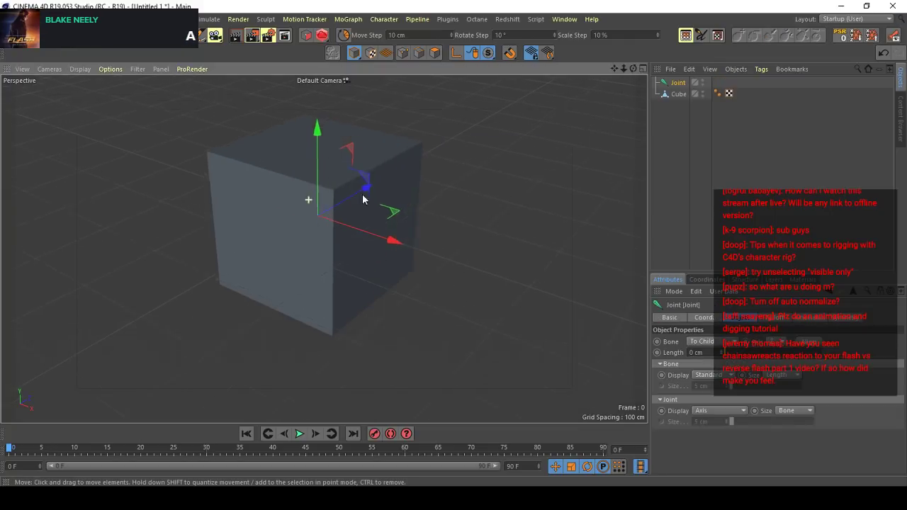
ctrl+click(676, 93)
click(383, 19)
mouse_move(397, 48)
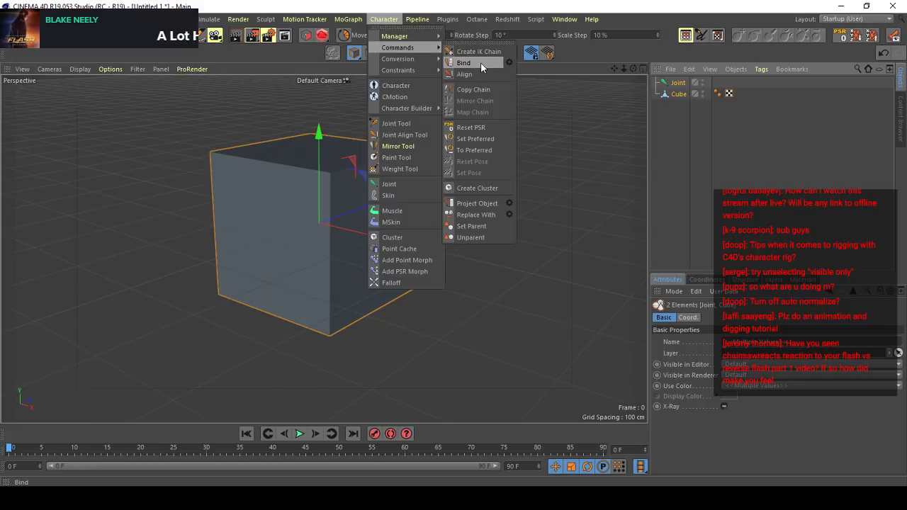
click(480, 62)
- Test the Weight Tool on the cube's near top corner, raising the brush radius to 100, and switch back to Cinema 4D R20
double_click(717, 94)
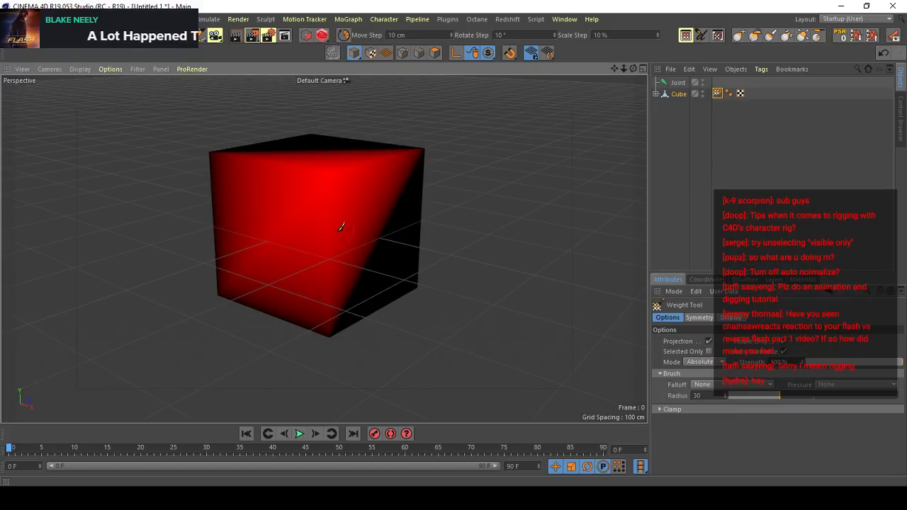
alt+drag(360, 259, 756, 355)
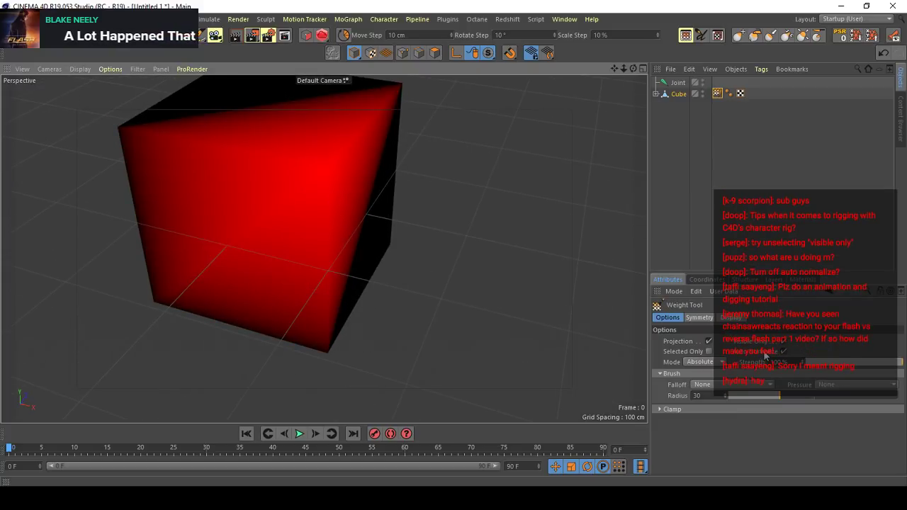
mouse_move(378, 151)
alt+mouse_down()
mouse_move(374, 170)
mouse_move(330, 199)
alt+mouse_up()
click(328, 199)
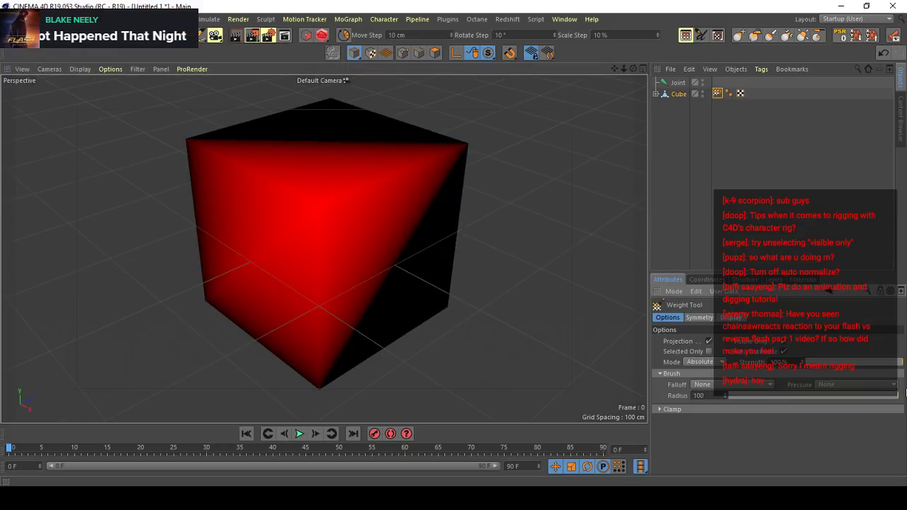
click(892, 5)
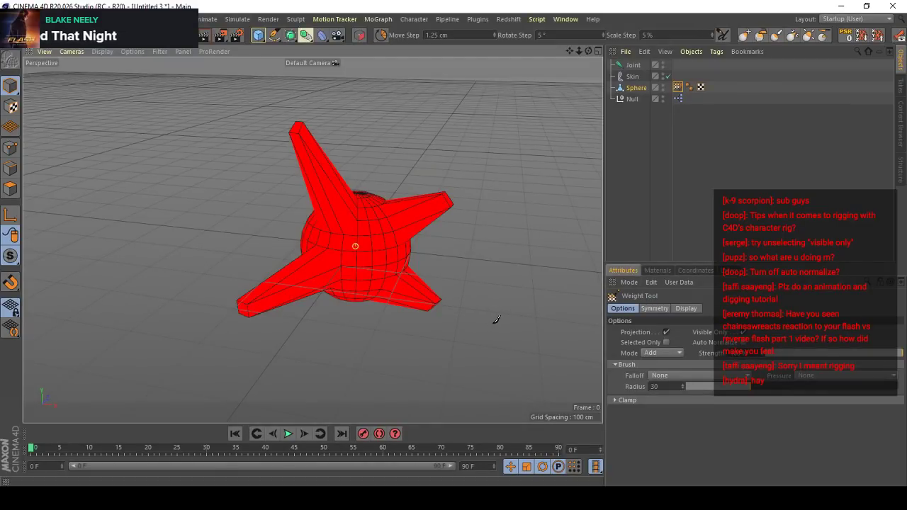
- Nest the Skin object under the Sphere in the Untitled 3 project
alt+drag(435, 278, 386, 229)
scroll(387, 229, up, 3)
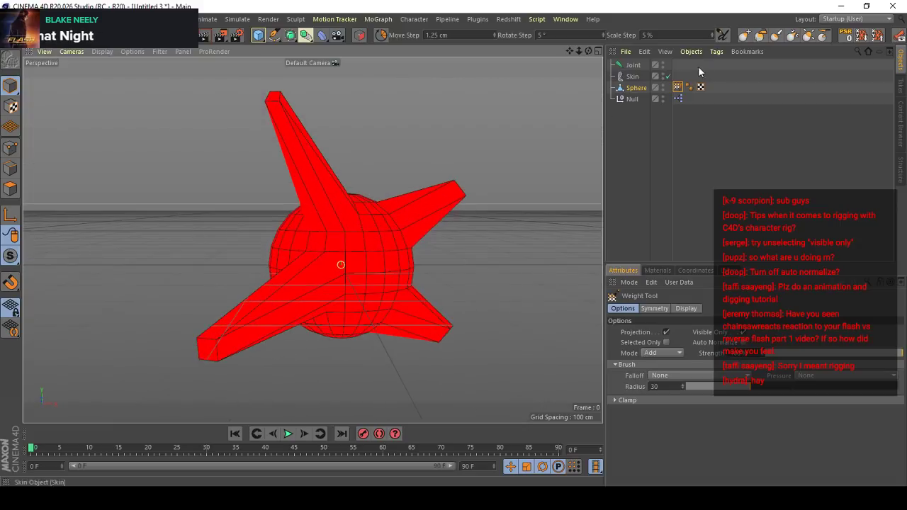
click(678, 99)
drag(629, 78, 637, 89)
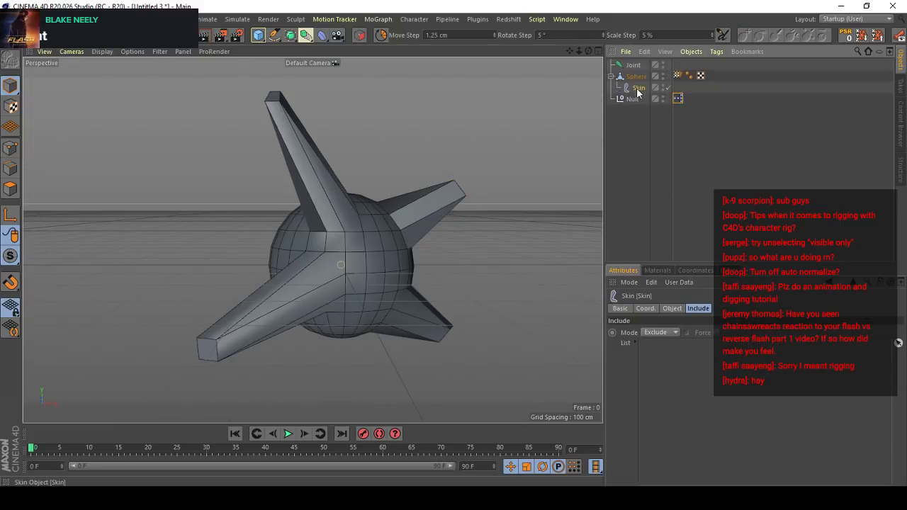
- Open the Null's XPresso graph and switch off its Test user data to check the link to the morph
double_click(677, 100)
drag(764, 97, 160, 343)
click(398, 213)
click(630, 98)
scroll(522, 289, up, 3)
alt+drag(522, 290, 556, 326)
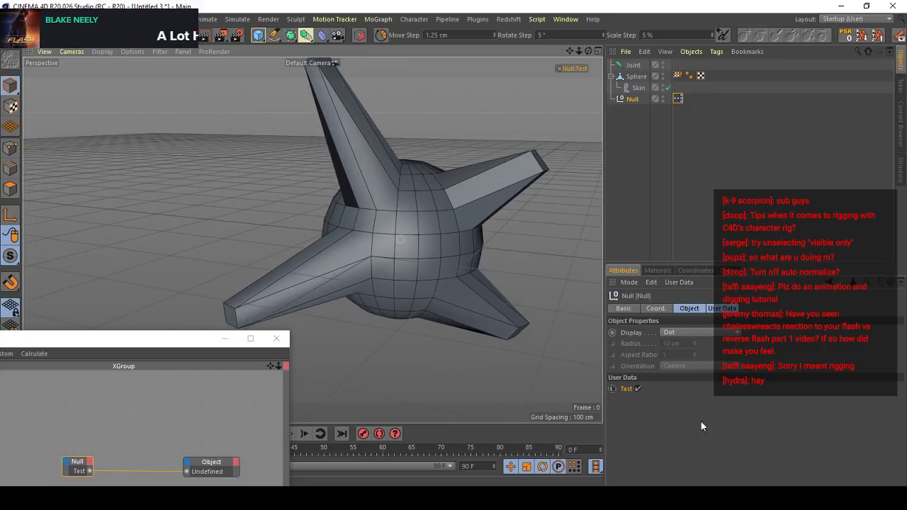
click(639, 389)
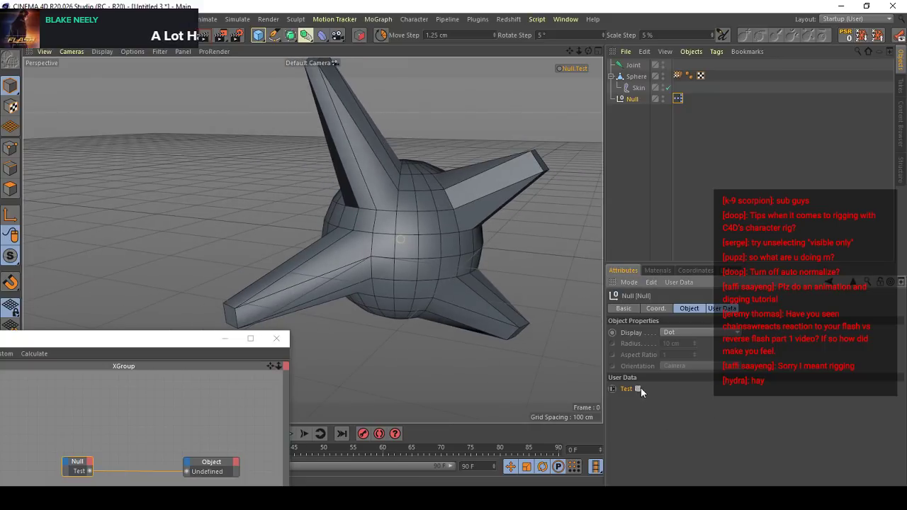
- Undo the recent changes back to the state where the sphere still carries both Pose Morph tags
click(678, 99)
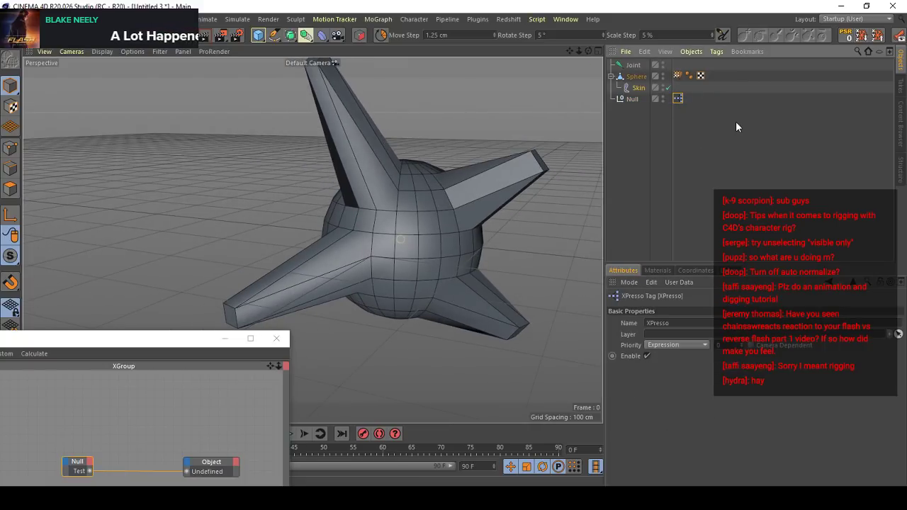
key(ctrl+z)
key(ctrl+z)
key(ctrl+z)
key(ctrl+z)
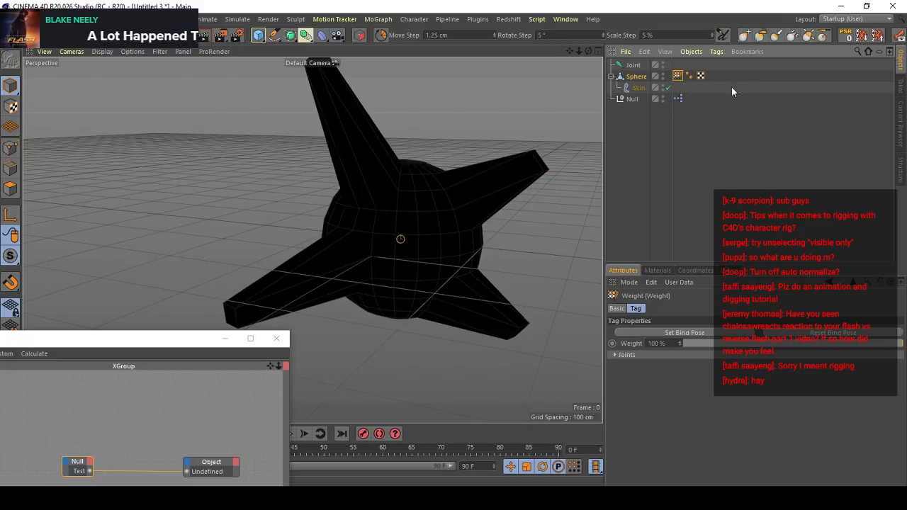
key(ctrl+z)
key(ctrl+z)
key(ctrl+z)
key(ctrl+z)
key(ctrl+z)
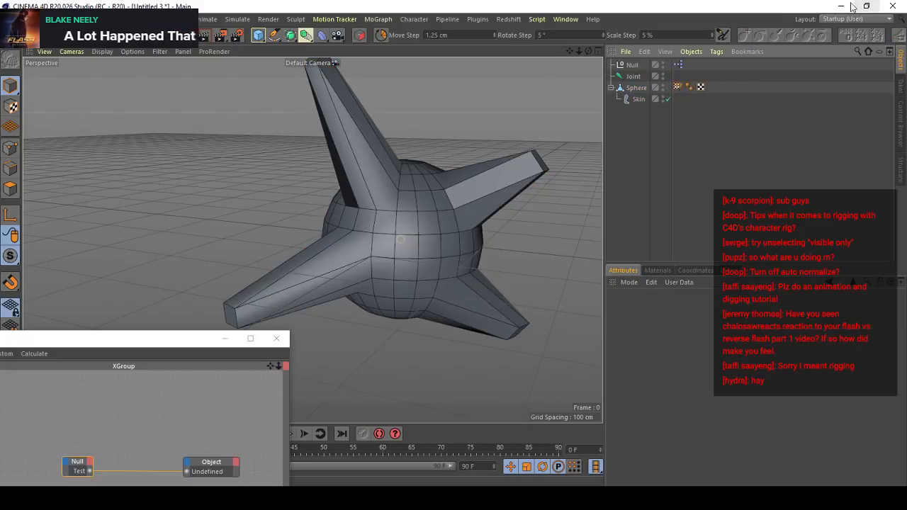
key(ctrl+z)
key(ctrl+z)
- Switch off the Null's Test user data to check the sphere's undeformed shape
click(631, 64)
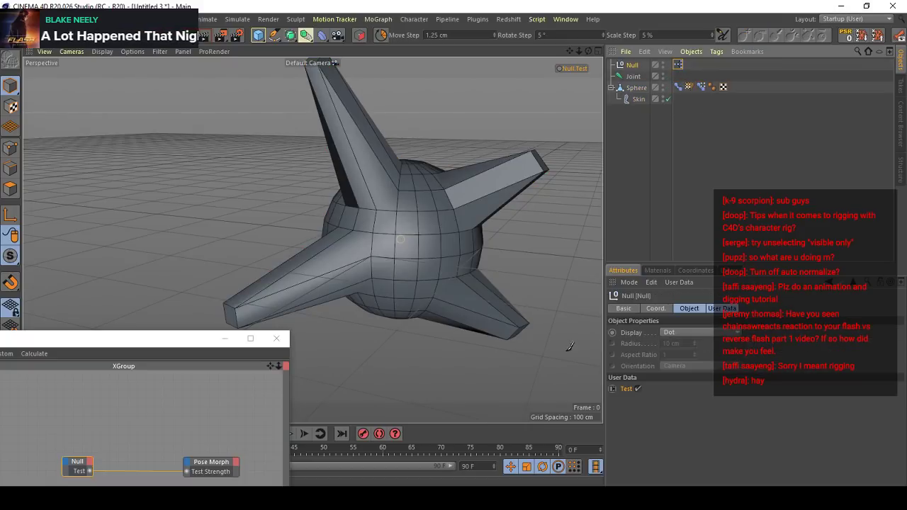
click(638, 389)
alt+drag(386, 217, 587, 143)
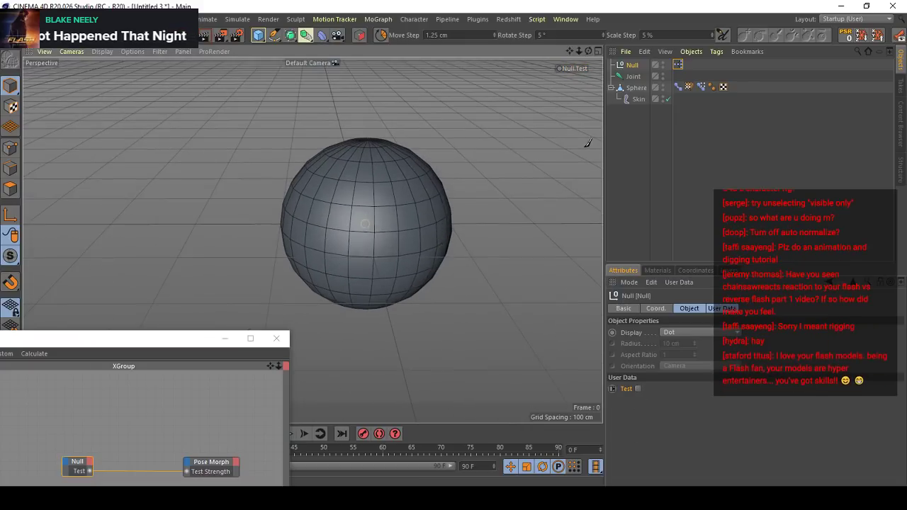
- Show the sphere's second Pose Morph tag in a separate Attributes window and switch the Null's Test user data on
click(700, 86)
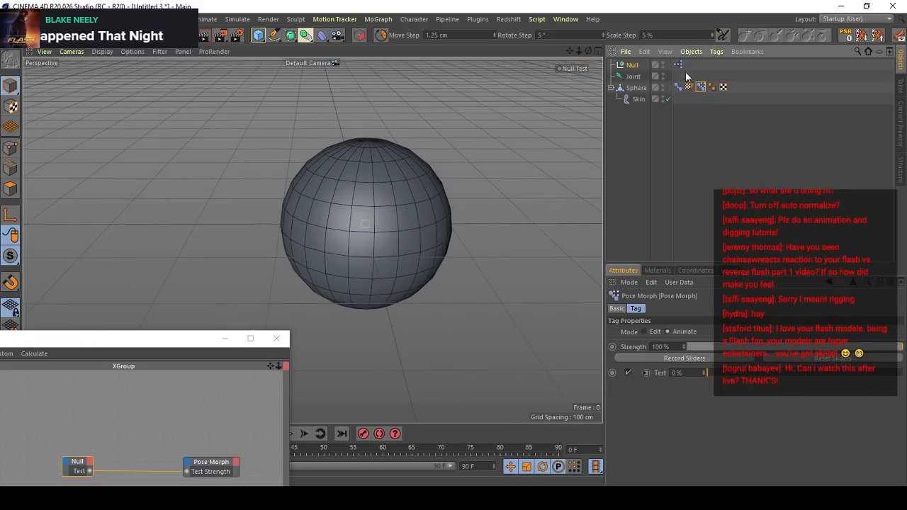
click(898, 282)
drag(737, 154, 513, 142)
click(632, 65)
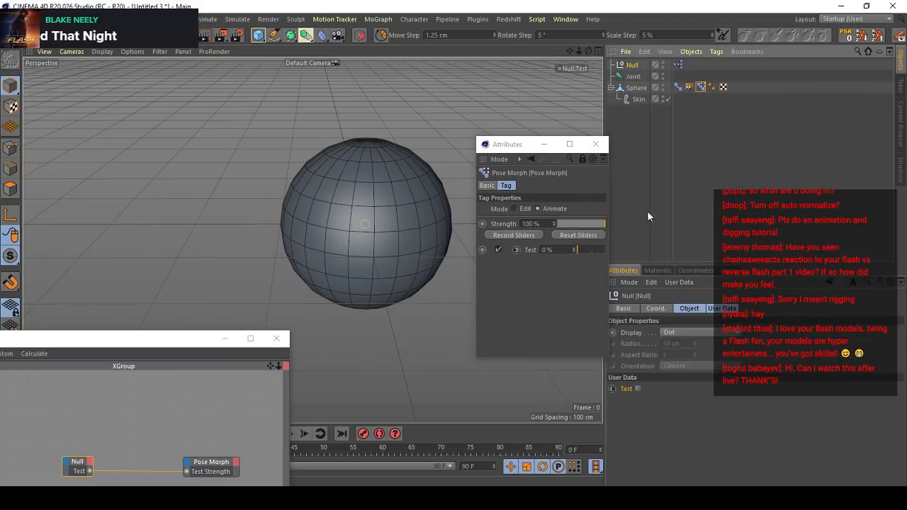
click(638, 388)
scroll(376, 204, down, 4)
alt+drag(312, 240, 439, 216)
drag(517, 144, 786, 171)
- Try moving the joint to test its influence, undo the move and close the separate Attributes window
click(632, 77)
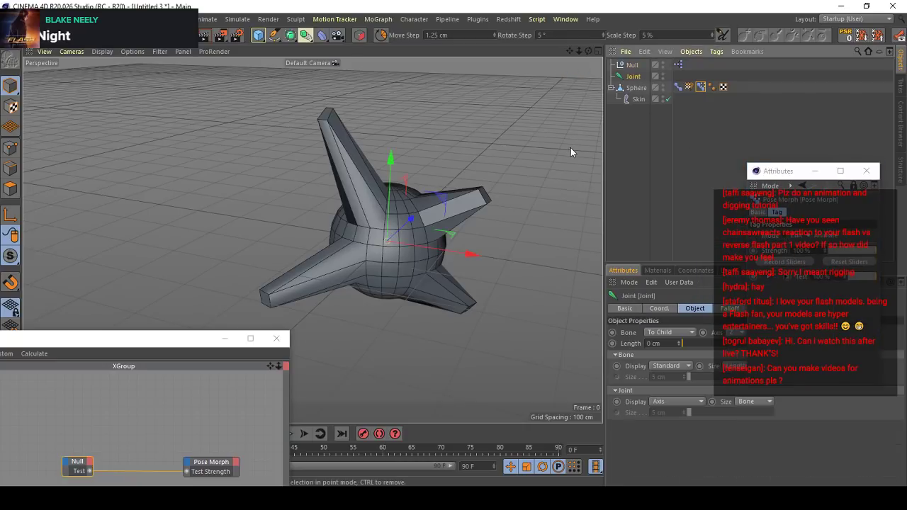
drag(484, 159, 549, 127)
key(ctrl+z)
click(865, 171)
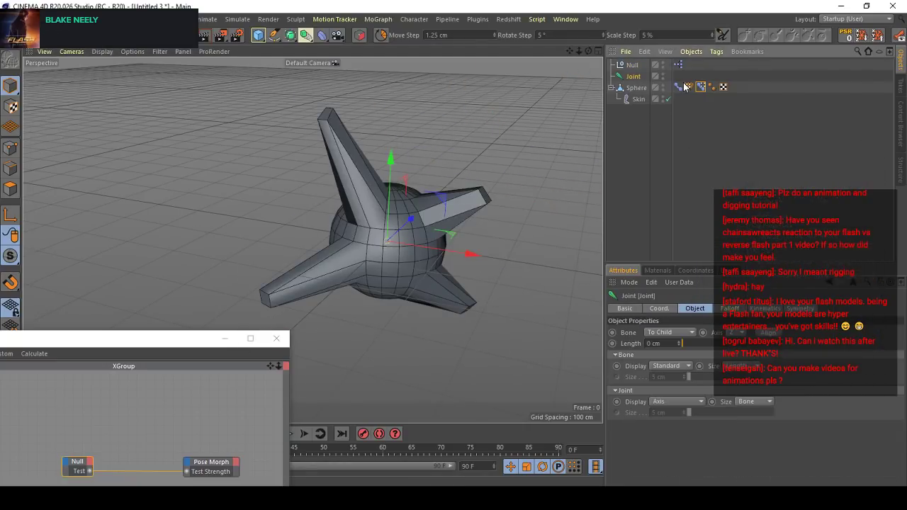
- Examine the mixing options and pose list of the sphere's first Pose Morph tag
click(678, 86)
scroll(401, 205, up, 4)
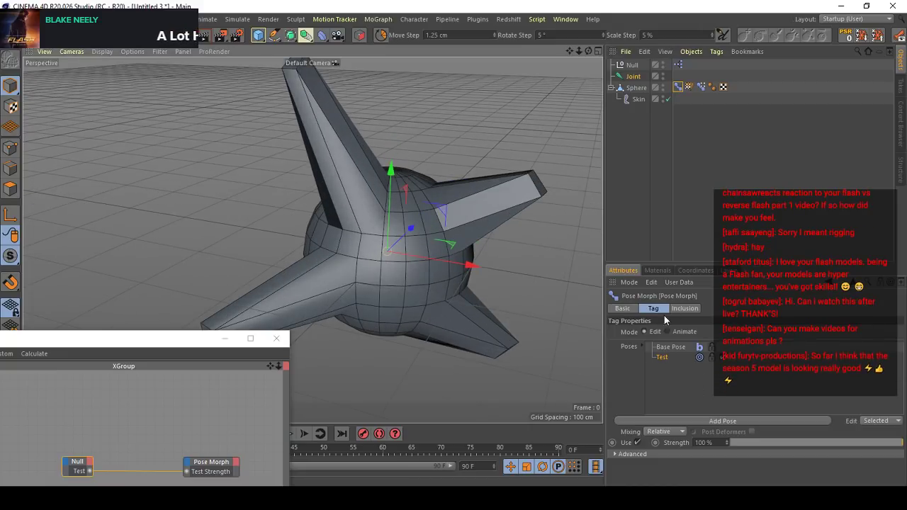
click(622, 309)
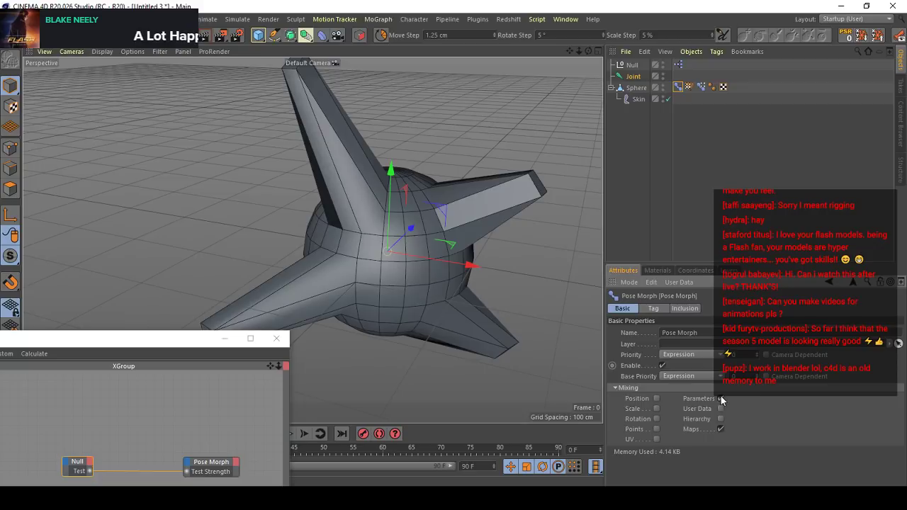
click(653, 308)
click(642, 86)
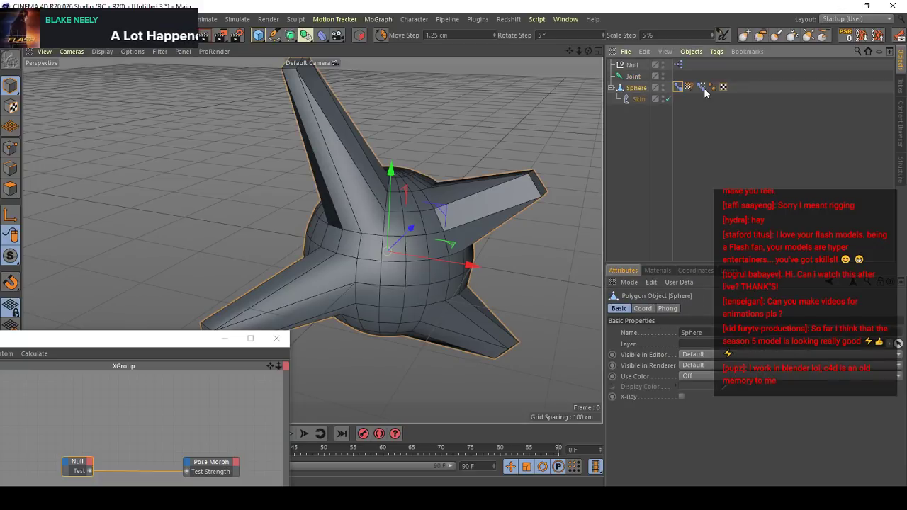
- Clear the sphere's joint weights by applying 0% Absolute strength to all points in the Weight Manager
double_click(688, 87)
click(411, 20)
mouse_move(425, 35)
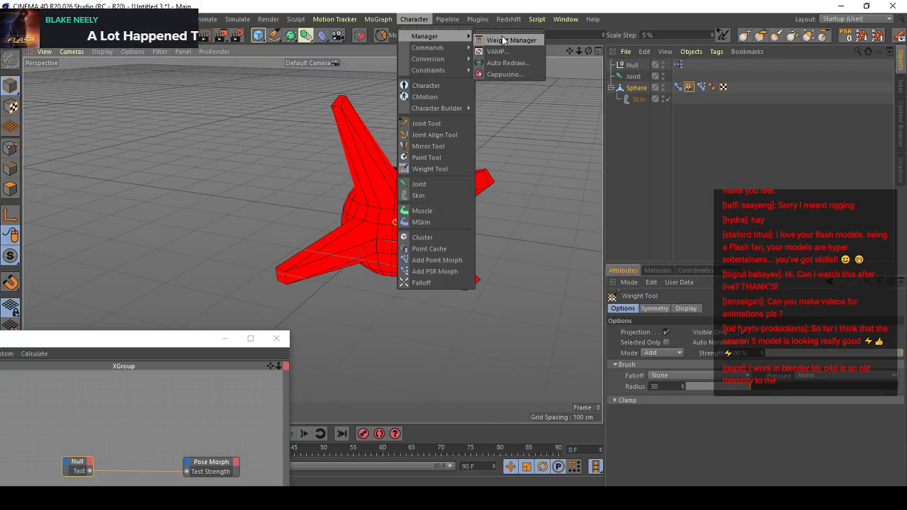
click(510, 35)
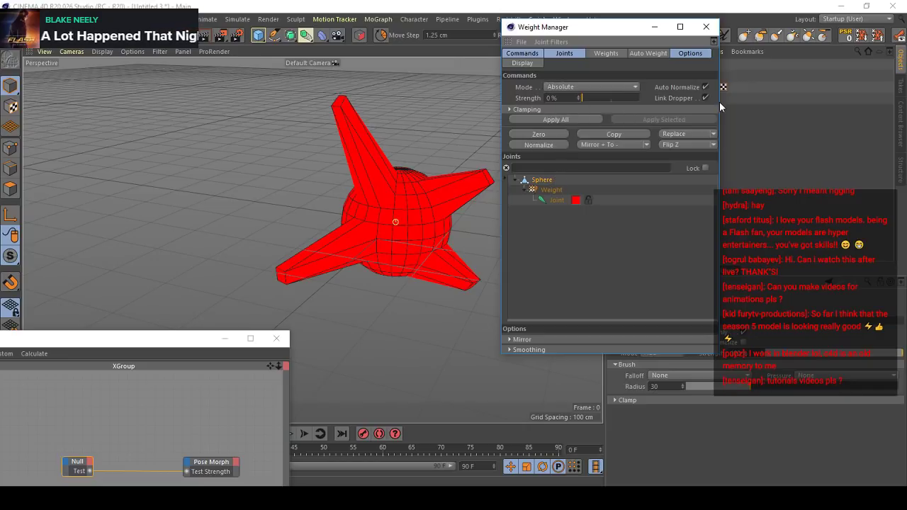
click(558, 120)
click(706, 27)
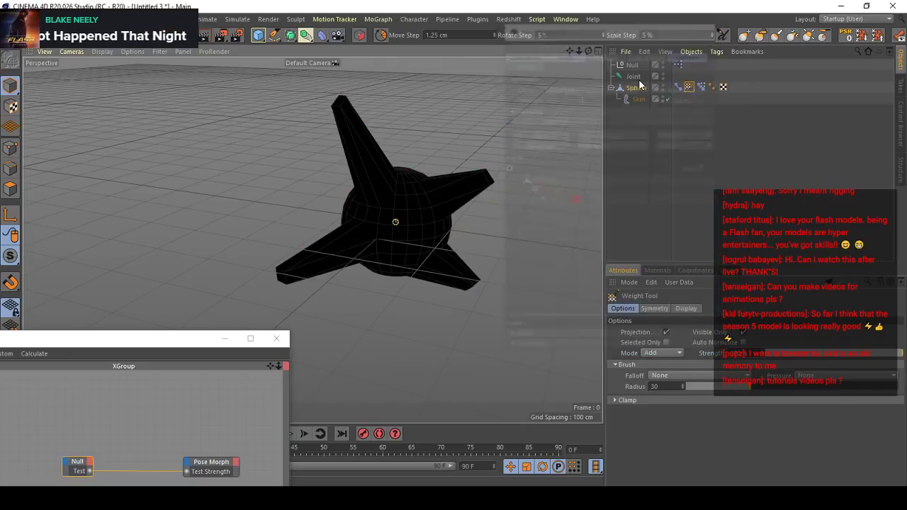
- Switch the first Pose Morph tag to Animate and back to Edit mode, moving the XPresso Editor fully into view
click(634, 77)
key(e)
click(679, 87)
click(667, 332)
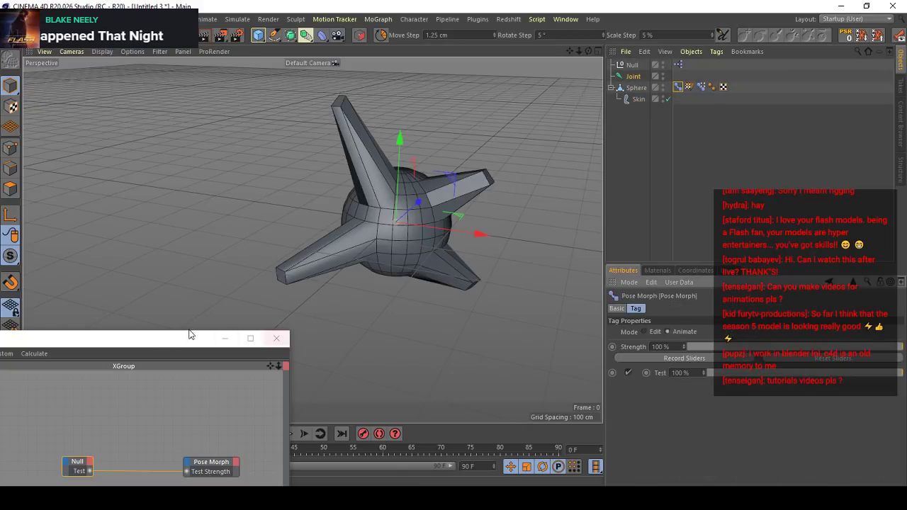
drag(191, 333, 357, 305)
click(648, 332)
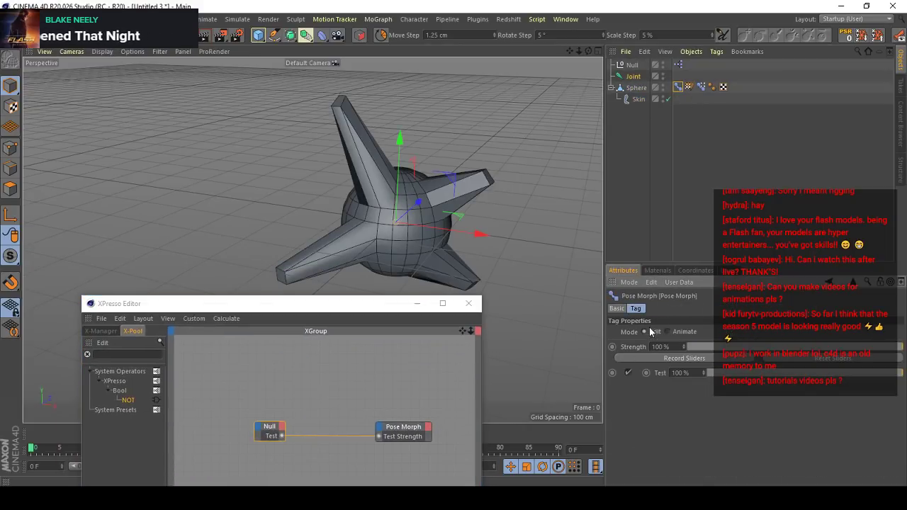
- Try moving the joint along its X axis to test whether the sphere follows
click(632, 77)
key(e)
drag(480, 222, 542, 207)
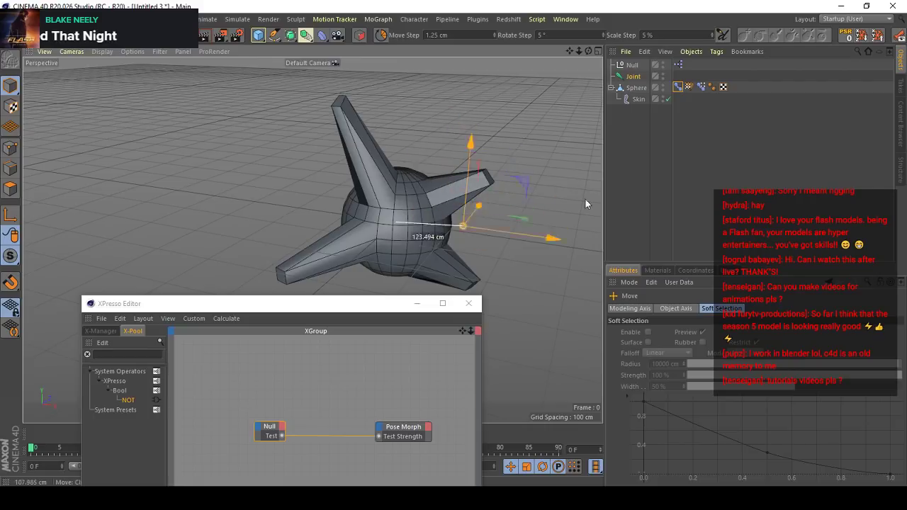
- Return the first Pose Morph tag to Edit mode and rename its Test pose as Test Joiny
click(678, 88)
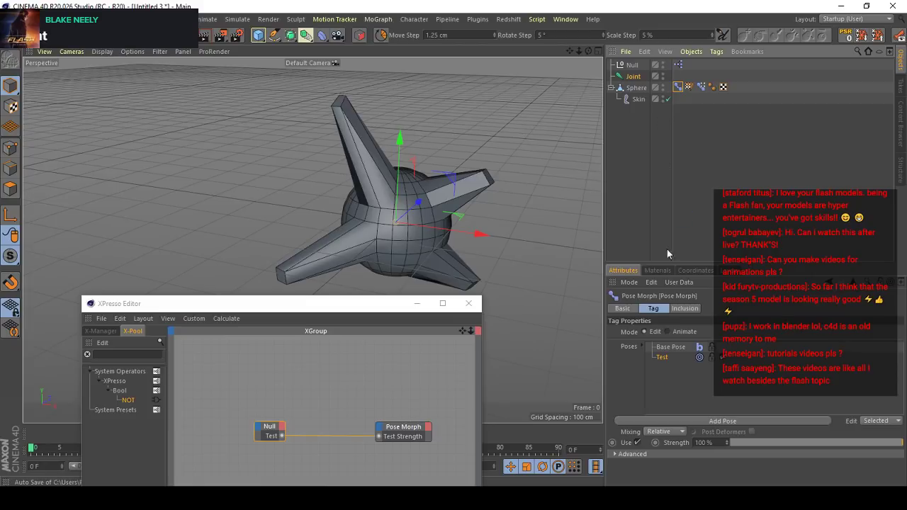
click(672, 331)
click(645, 331)
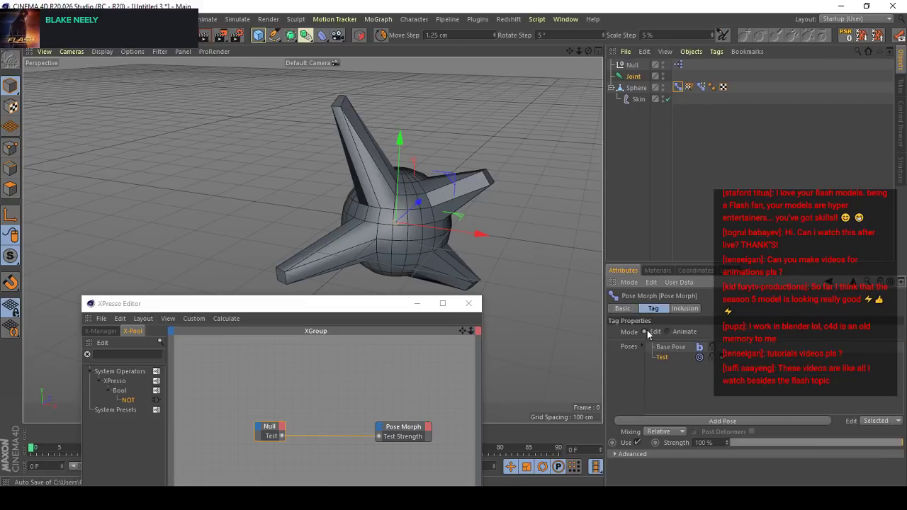
double_click(663, 357)
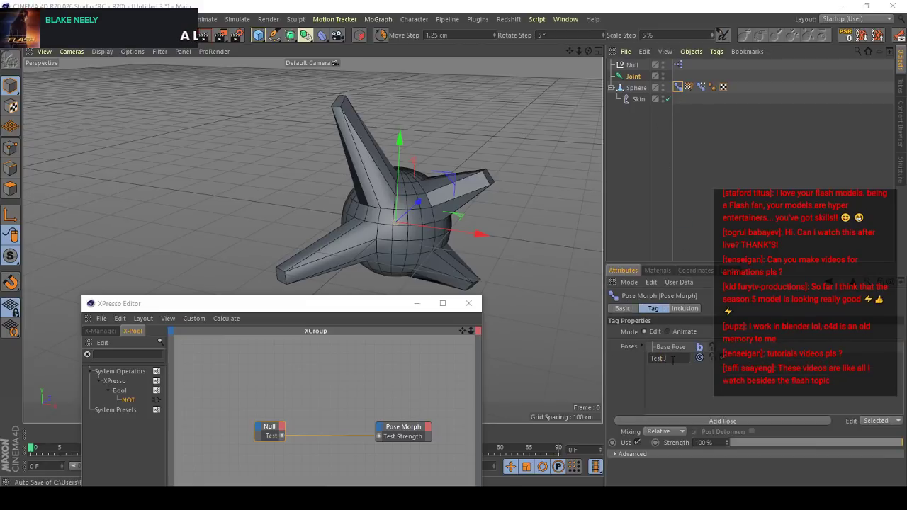
text(Joiny)
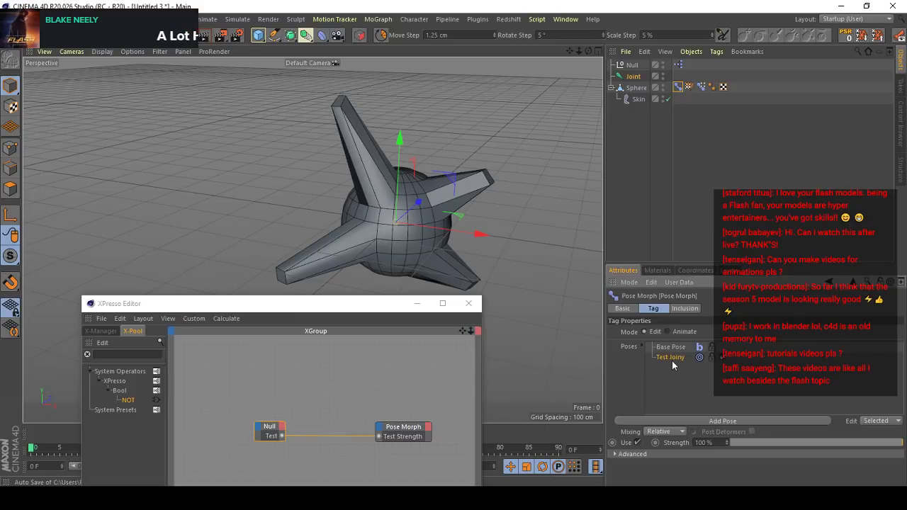
text(t)
- Correct the pose name to Test Joint and switch the first Pose Morph tag to Animate mode
key(Return)
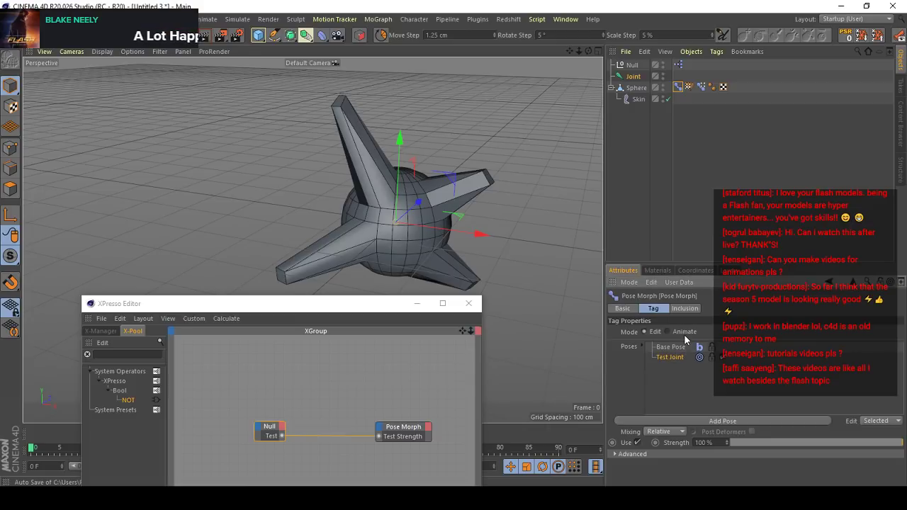
click(683, 332)
- Add the first Pose Morph tag as an XPresso node and connect the Null's Test output to its Test Joint strength input
drag(678, 89, 384, 400)
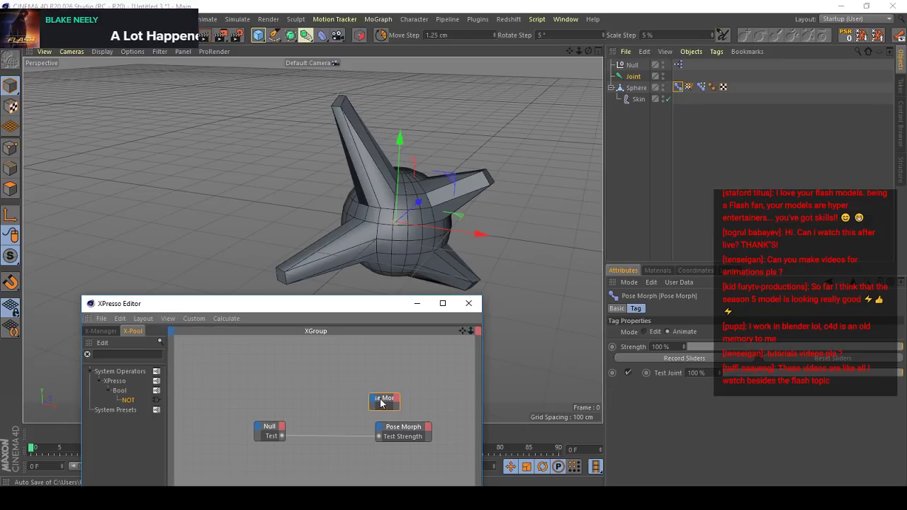
drag(668, 373, 282, 435)
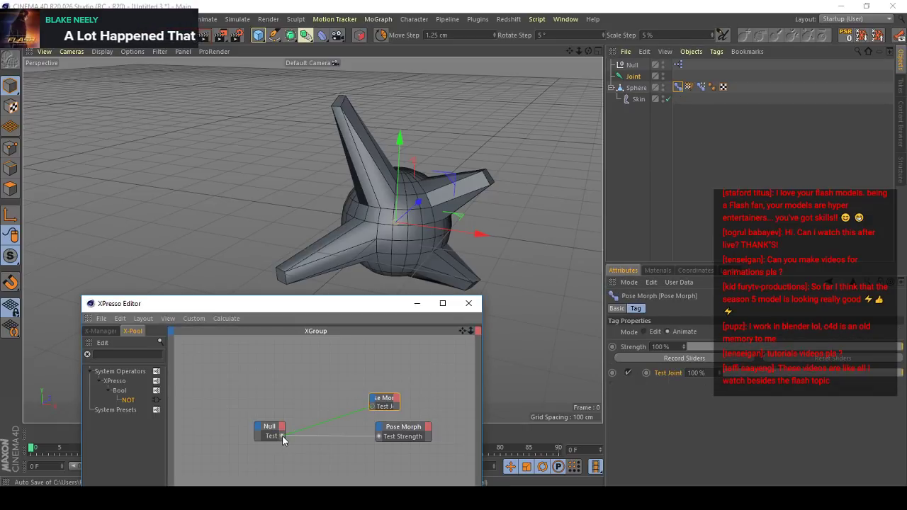
- Disable the Null's Test option, try moving the joint to check the sphere's weights, and undo the move
click(630, 65)
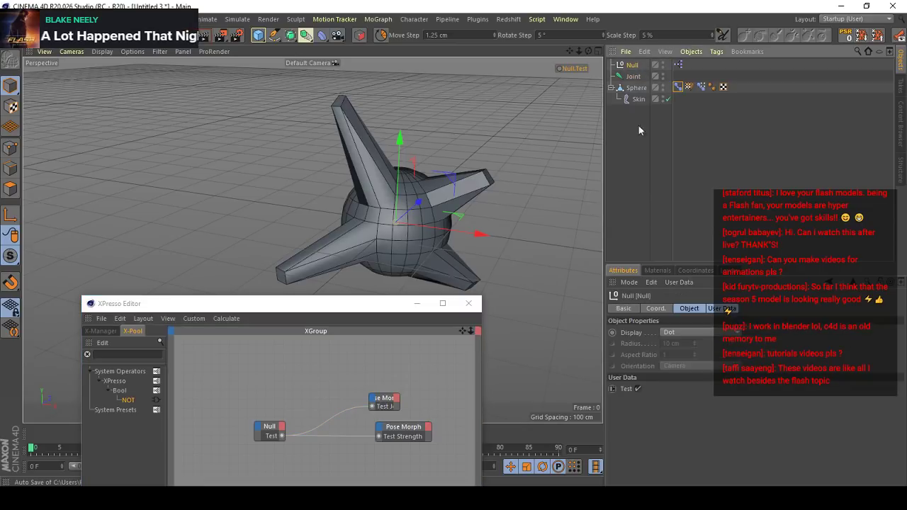
click(638, 389)
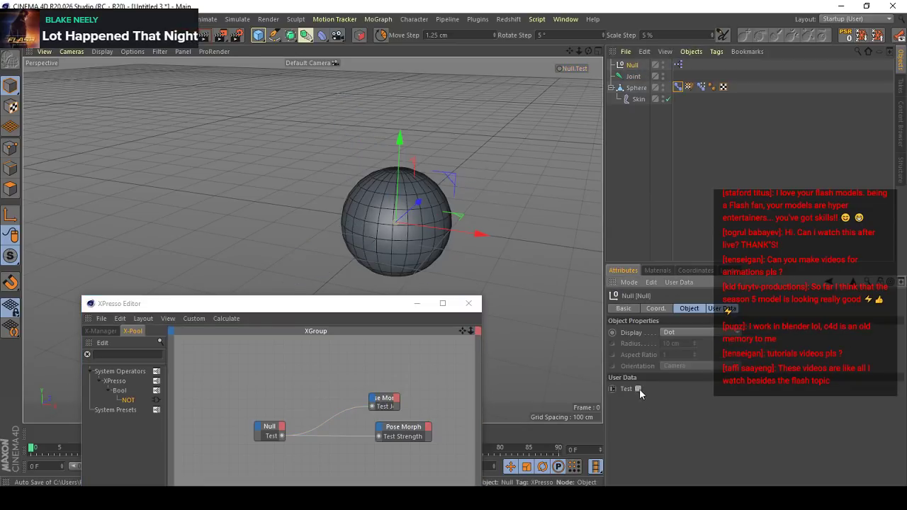
click(700, 86)
click(633, 76)
drag(425, 216, 556, 133)
key(ctrl+z)
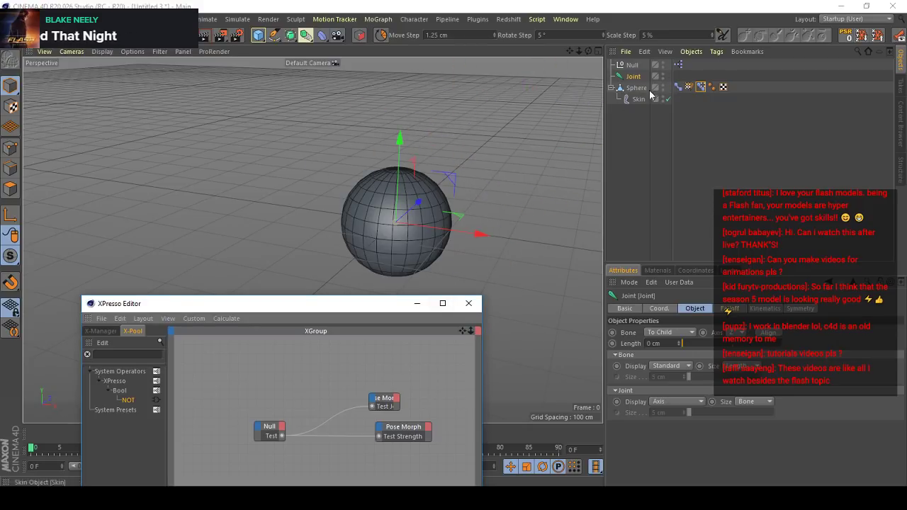
- Enable the Null's Test option, try moving the joint with the spiked shape active, and undo the move
click(631, 65)
click(637, 389)
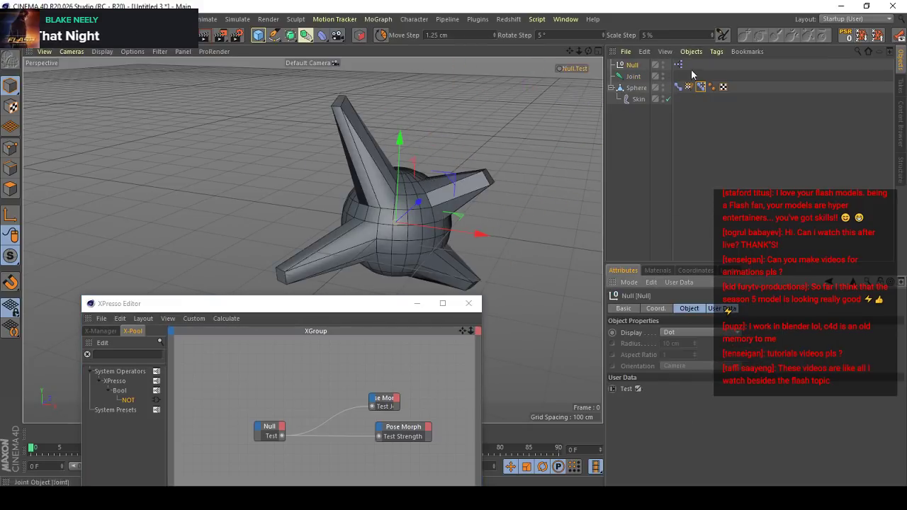
click(634, 76)
drag(478, 196, 558, 156)
key(ctrl+z)
key(ctrl+z)
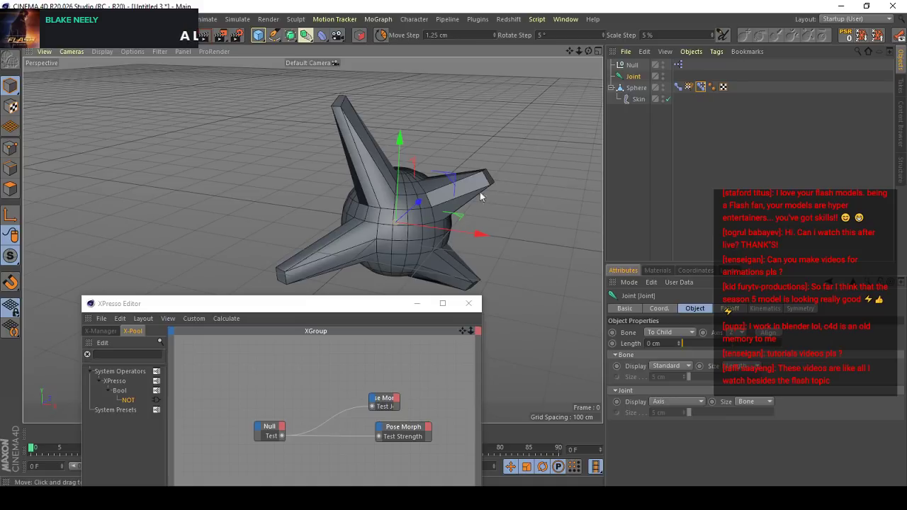
- Replace the direct wire to Test Joint with a NOT node linked between the Null's Test output and the Test Joint input
click(346, 418)
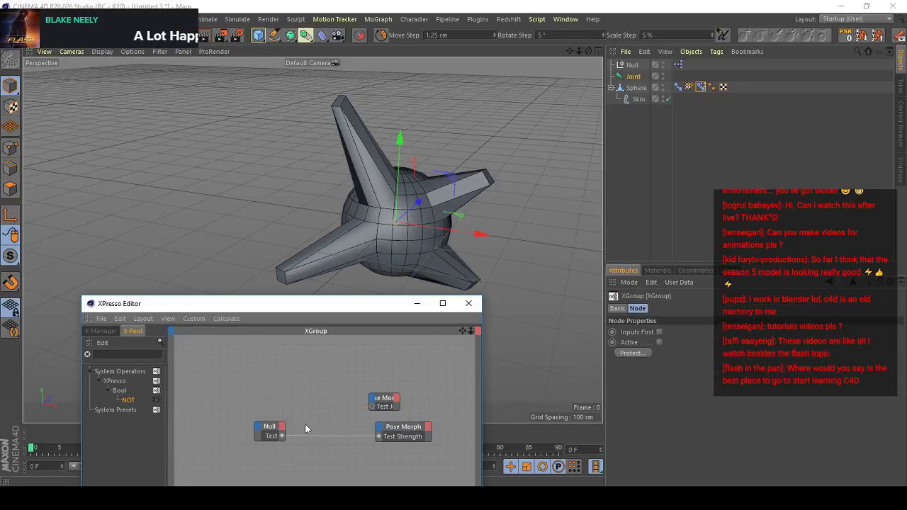
drag(126, 400, 282, 436)
drag(348, 415, 373, 407)
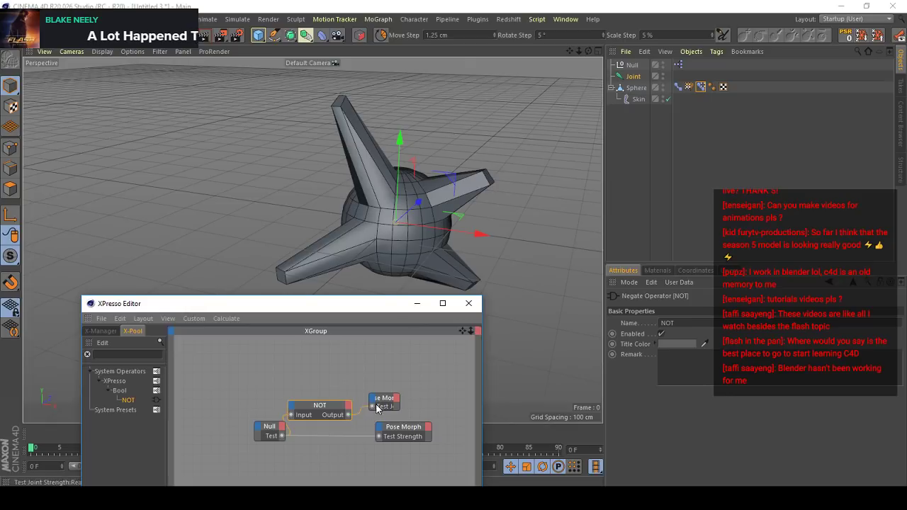
- Test the inverted connection by disabling the Null's Test option and moving the joint, and undo the move
click(635, 65)
click(636, 389)
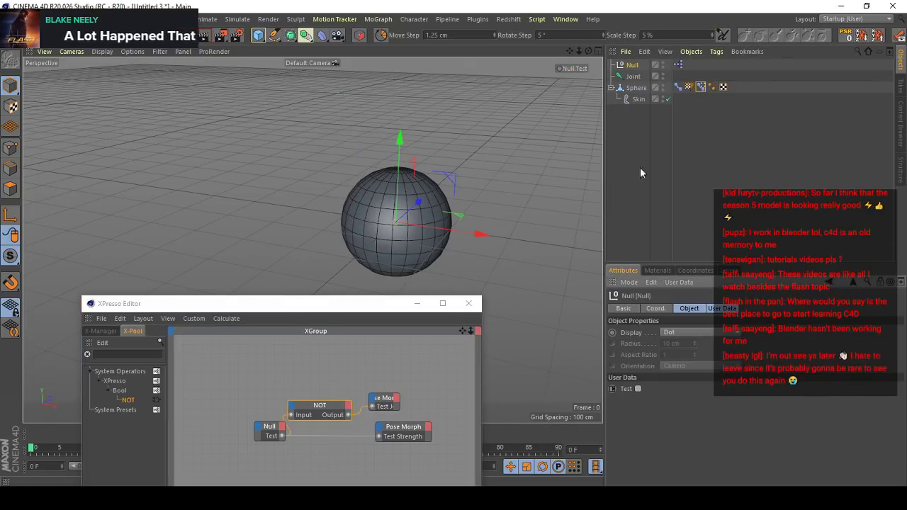
click(630, 77)
drag(519, 166, 634, 164)
key(ctrl+z)
- Re-enable the Null's Test option, move the joint to check the spiked shape through the NOT node, and undo the move
click(619, 69)
click(634, 386)
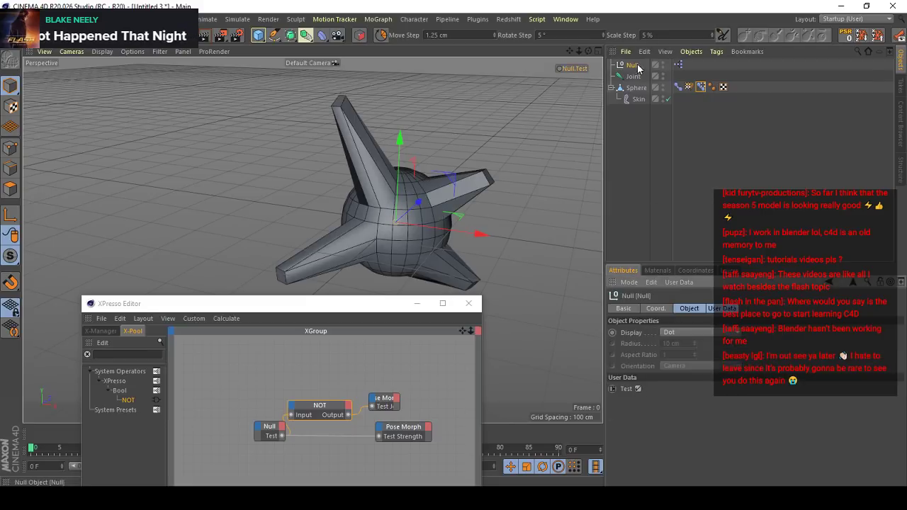
click(630, 77)
drag(468, 151, 522, 100)
key(ctrl+z)
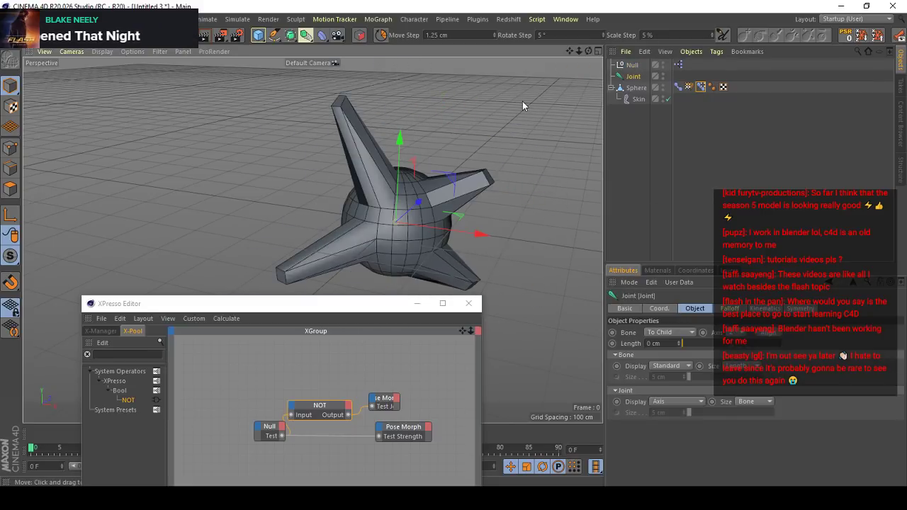
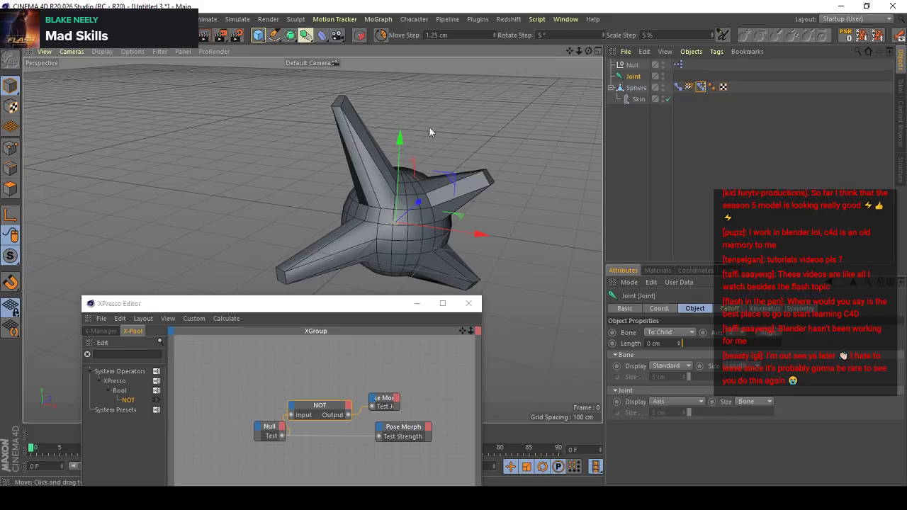
- Move the Null node away from the NOT node in the XPresso graph and clear the object selection in the scene
alt+drag(429, 126, 349, 195)
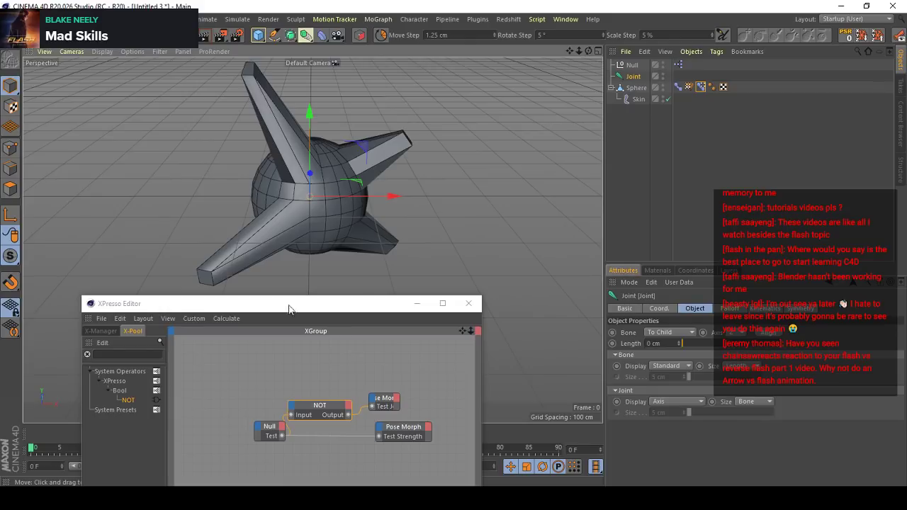
drag(268, 431, 248, 413)
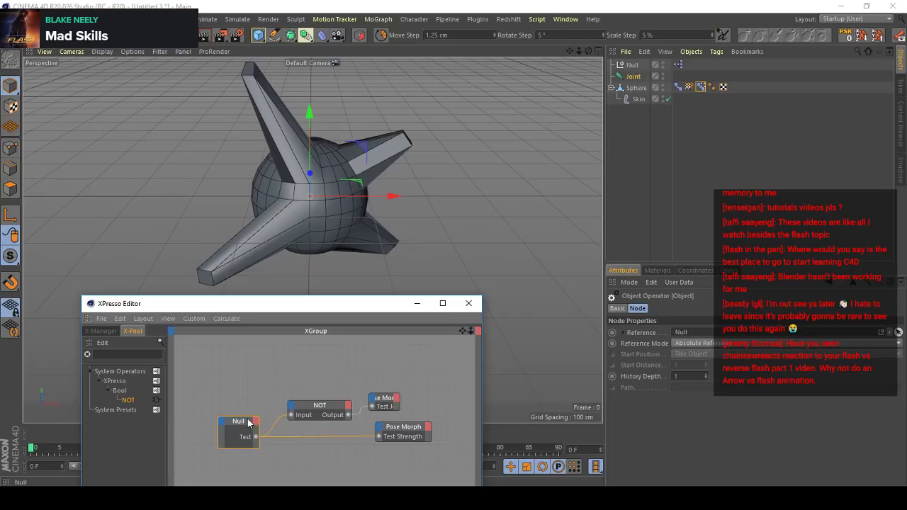
drag(248, 413, 248, 424)
drag(308, 309, 258, 289)
drag(184, 288, 140, 292)
alt+drag(356, 238, 307, 189)
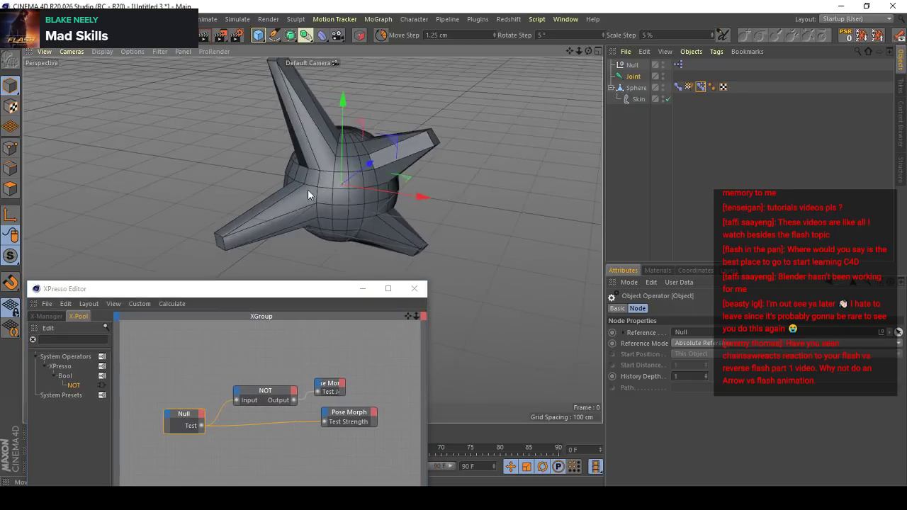
scroll(308, 189, down, 3)
click(471, 195)
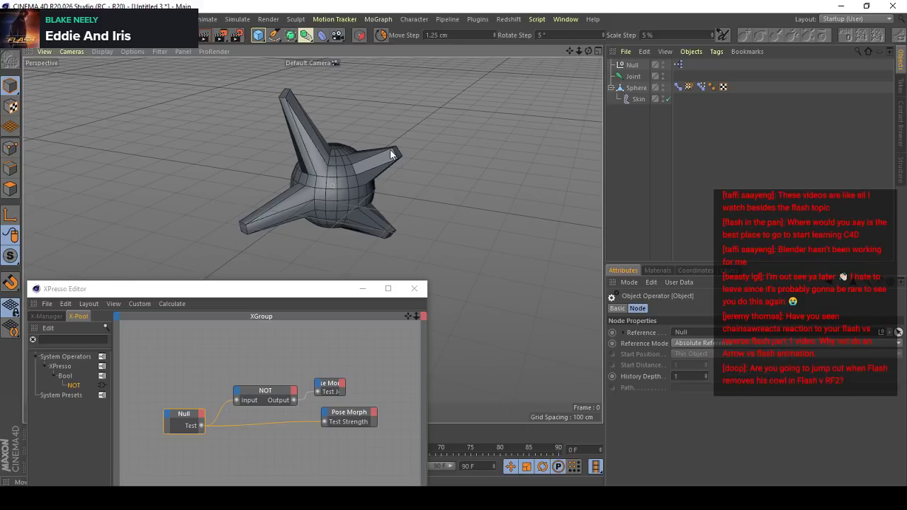
- Examine the spiked sphere's shape up close with the XPresso Editor moved aside, and close the editor
mouse_move(335, 206)
alt+mouse_down()
mouse_move(393, 201)
mouse_move(320, 198)
mouse_move(457, 167)
mouse_move(317, 202)
mouse_move(336, 190)
alt+mouse_up()
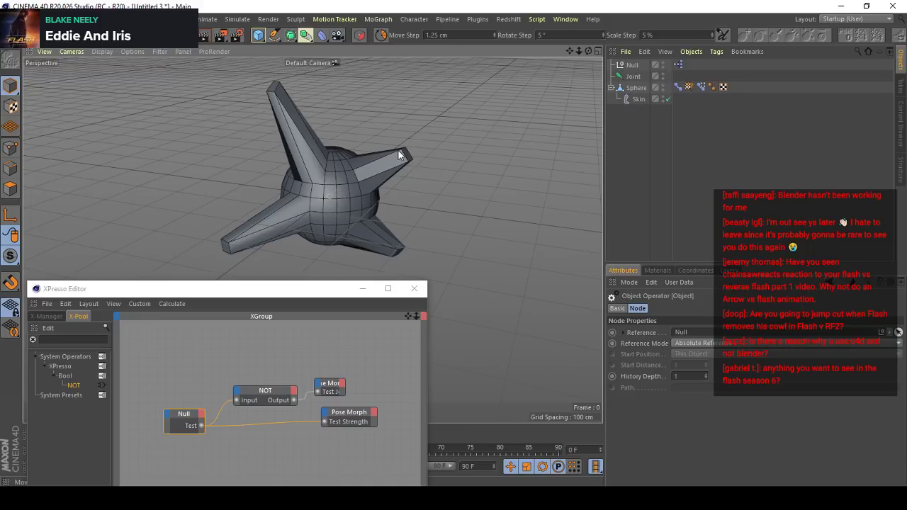
drag(289, 289, 314, 436)
scroll(319, 262, down, 3)
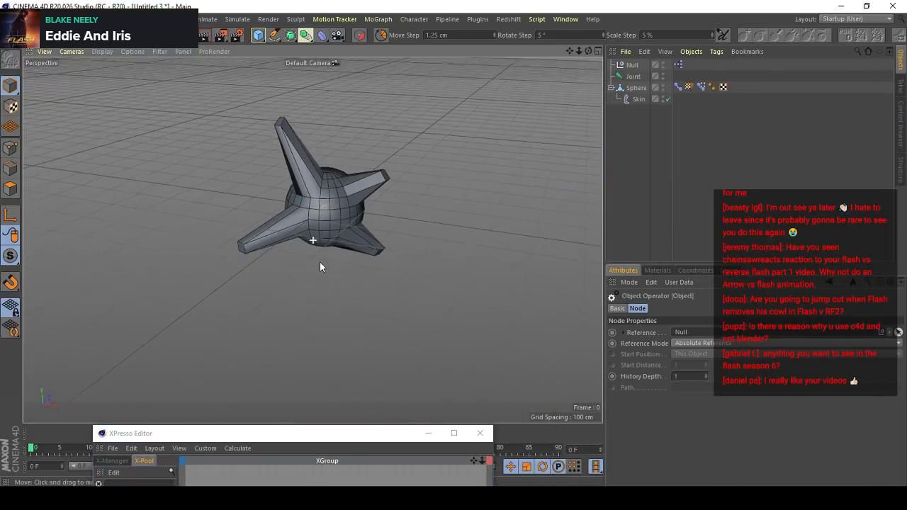
scroll(329, 247, up, 5)
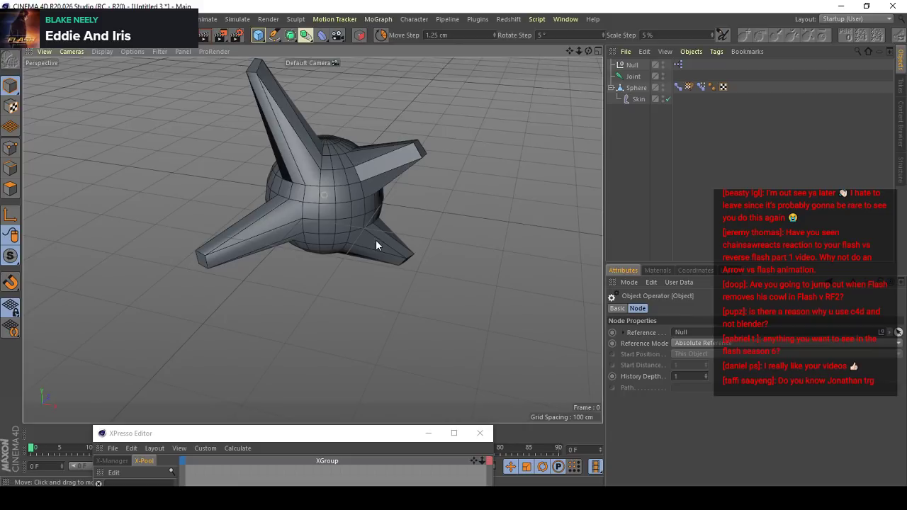
scroll(345, 219, down, 2)
drag(322, 433, 324, 433)
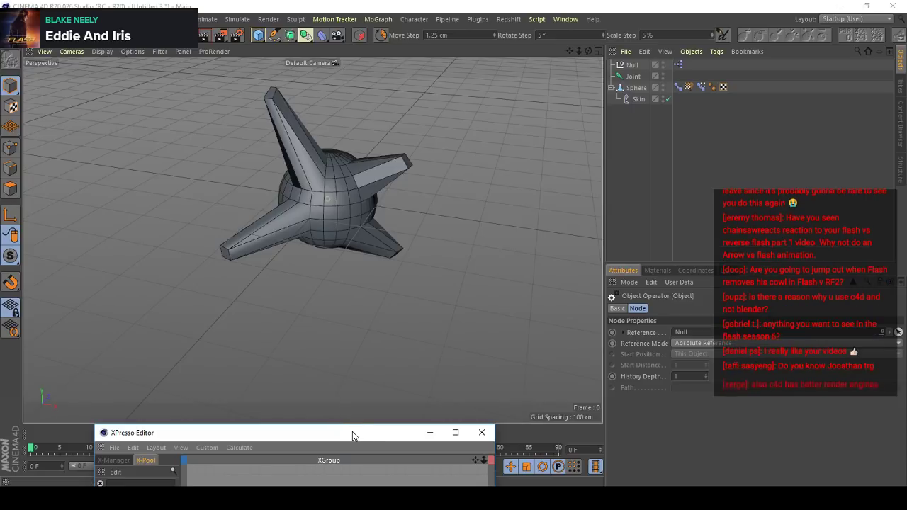
drag(352, 434, 771, 278)
scroll(372, 249, down, 4)
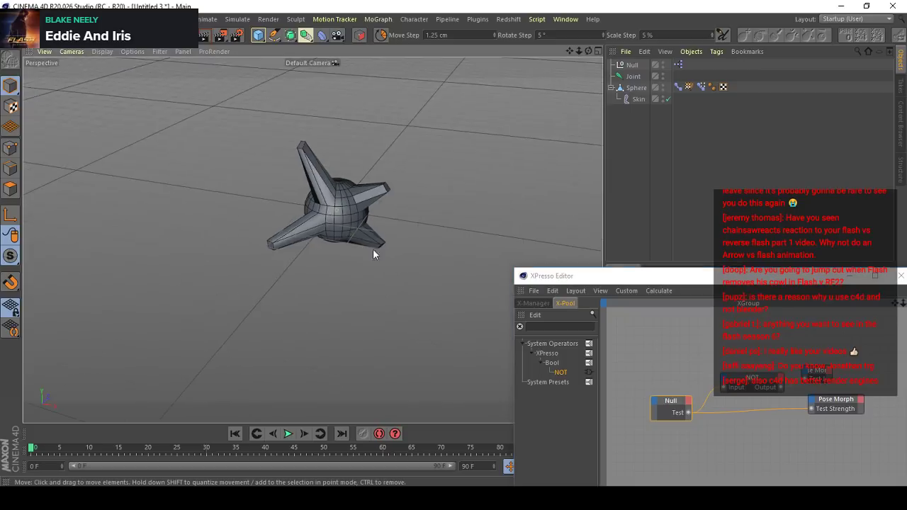
scroll(383, 227, up, 5)
drag(674, 270, 631, 219)
click(765, 224)
scroll(311, 230, down, 3)
alt+drag(310, 233, 477, 190)
key(ctrl+z)
- Switch to the Character_Rig_TheFlash_Season5V2.c4d project and hide the rig's joints in the viewport
key(v)
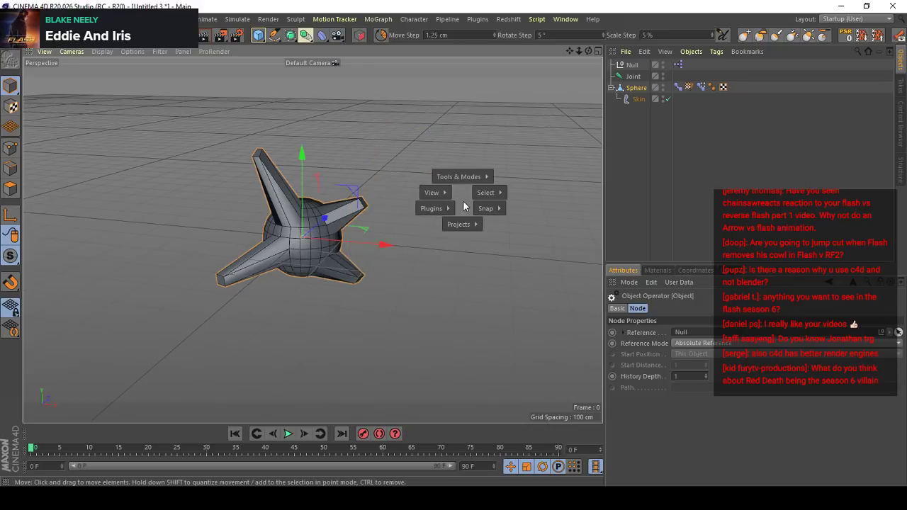
mouse_move(462, 224)
click(457, 261)
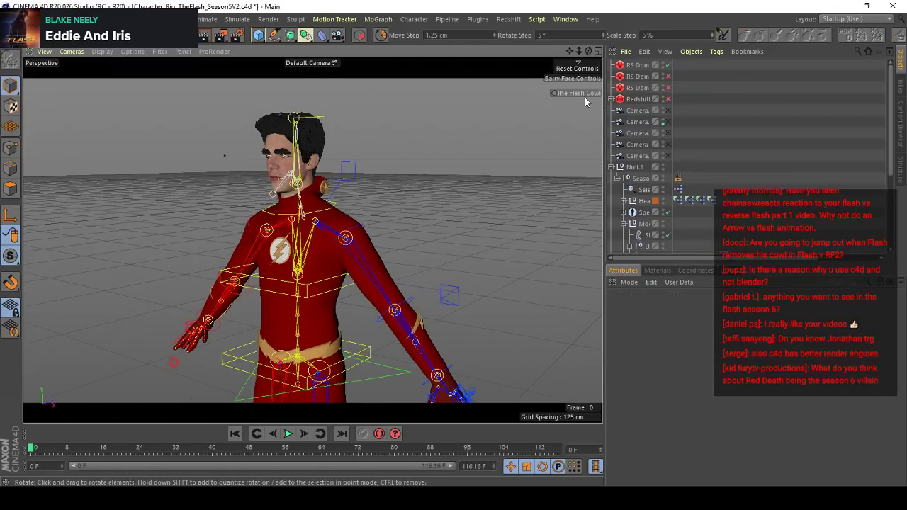
click(159, 52)
click(180, 364)
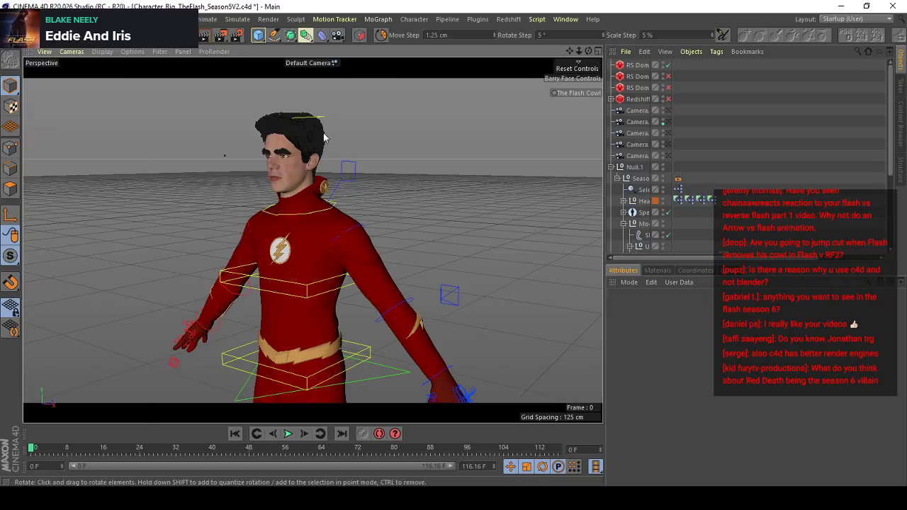
- Toggle The Flash Cowl control on and off twice to check the masked and unmasked heads, leaving the cowl off
scroll(324, 136, up, 3)
click(580, 93)
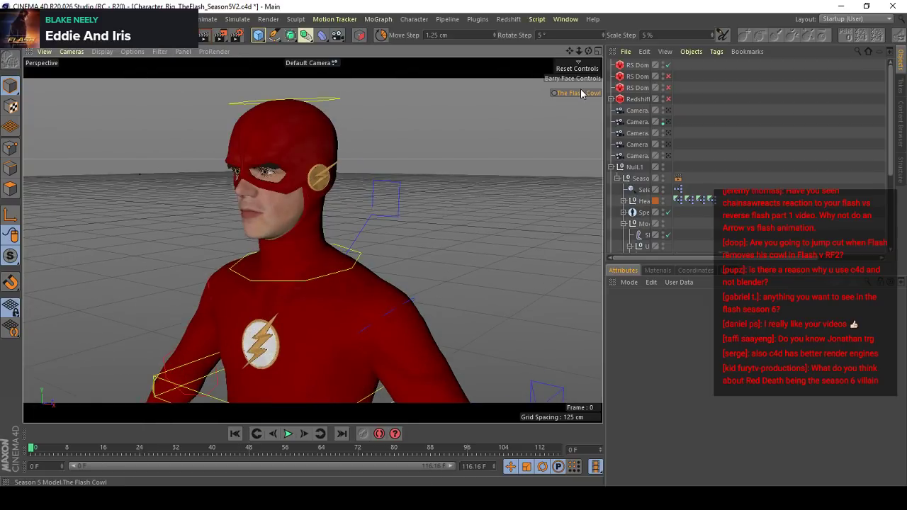
click(581, 93)
click(582, 92)
scroll(297, 211, down, 5)
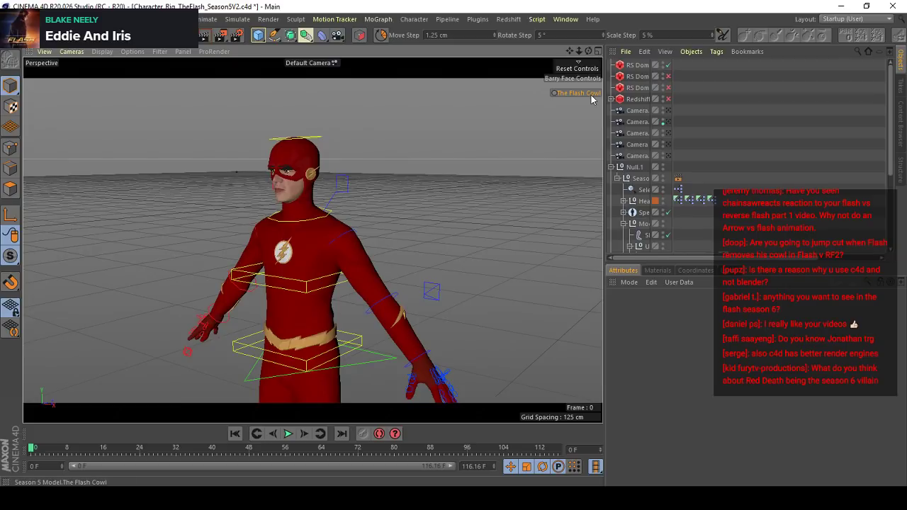
click(581, 93)
- Switch to the Character_Rig_Zoom.c4d project
key(v)
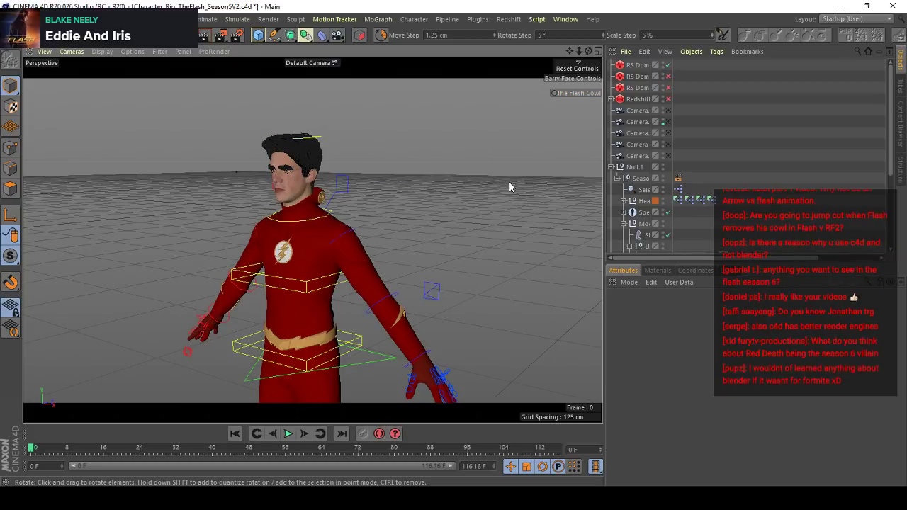
scroll(509, 187, down, 8)
key(v)
mouse_move(403, 224)
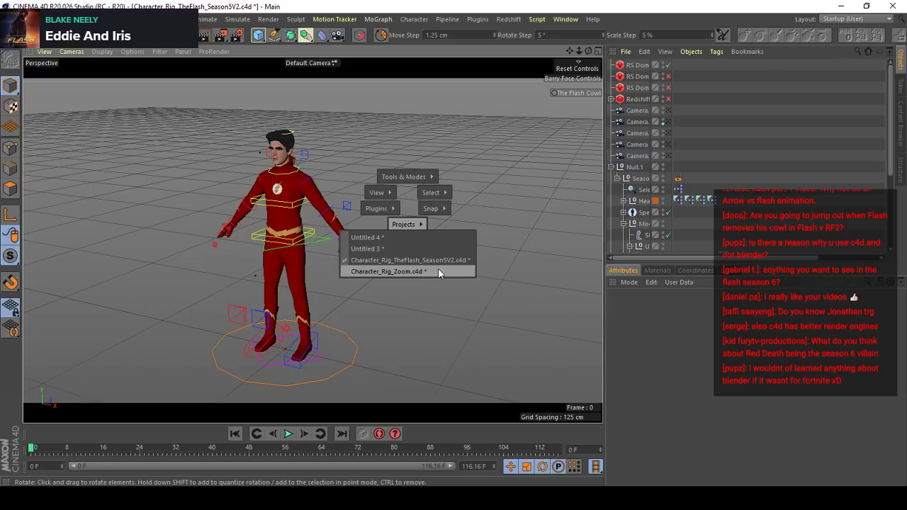
click(437, 271)
- Examine the Zoom character's head, chest emblem and full body in the viewport
alt+drag(304, 245, 382, 262)
scroll(317, 186, up, 4)
alt+drag(332, 170, 376, 204)
scroll(306, 120, up, 4)
alt+middle_drag(307, 121, 336, 217)
scroll(337, 216, down, 3)
alt+drag(350, 217, 366, 275)
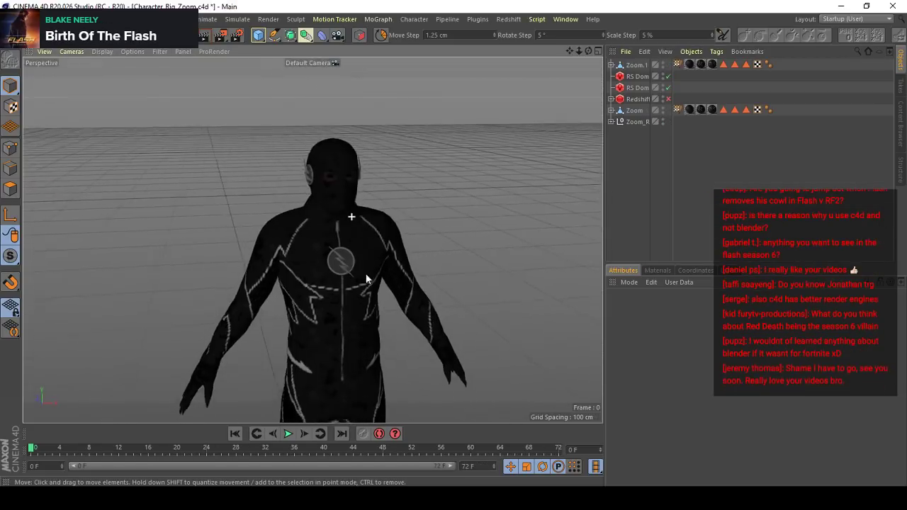
scroll(360, 194, up, 3)
alt+drag(360, 195, 371, 201)
scroll(312, 239, down, 4)
alt+drag(312, 239, 306, 179)
scroll(306, 179, up, 3)
scroll(306, 178, down, 4)
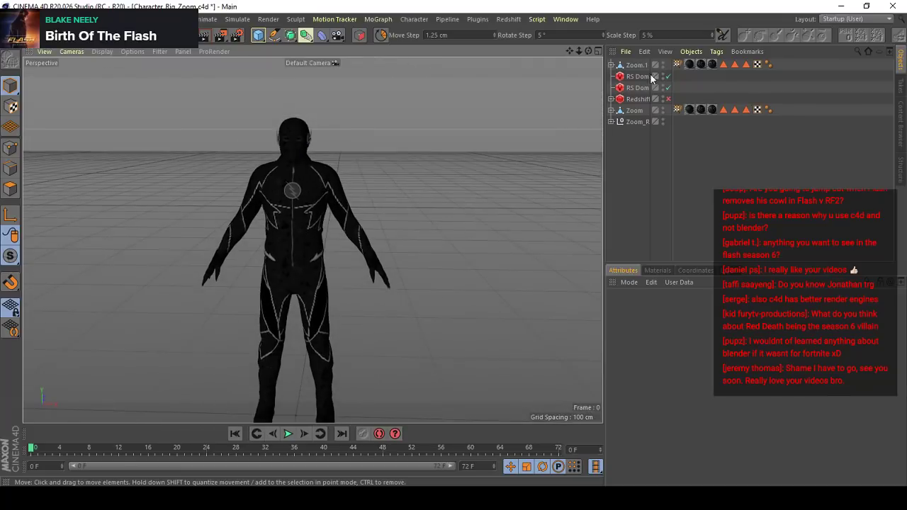
- Open the Redshift RenderView, start the live render of the Zoom character, and place the window beside the model
click(508, 19)
click(536, 101)
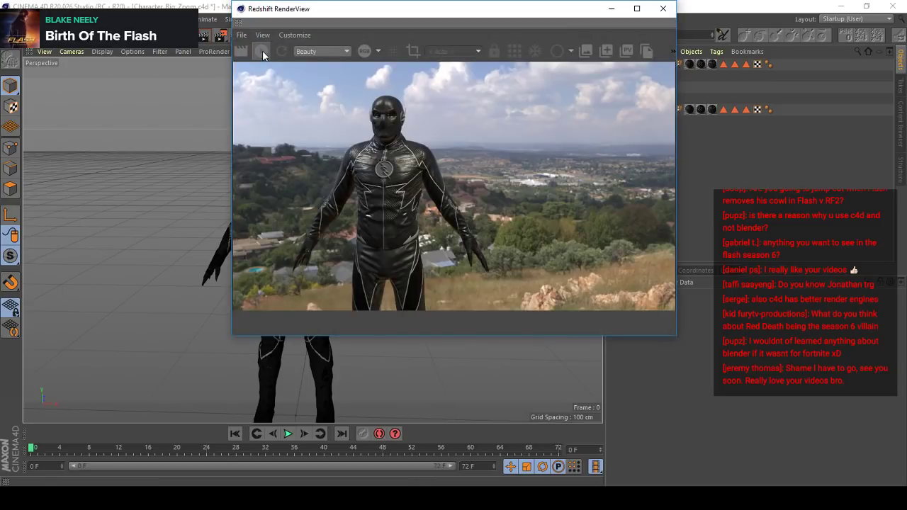
click(262, 51)
drag(361, 12, 593, 36)
drag(389, 34, 286, 1)
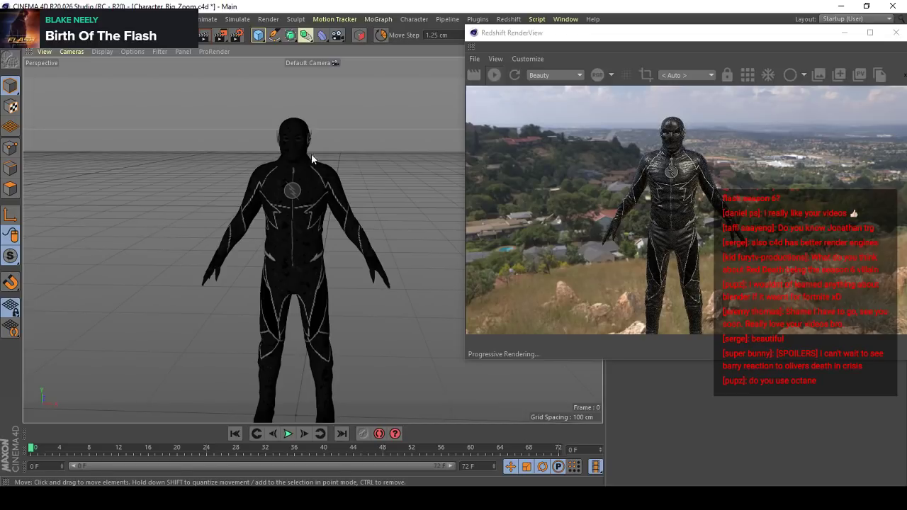
- View the Zoom character's upper body from the side in the live render, resize the RenderView and close it
scroll(315, 159, up, 5)
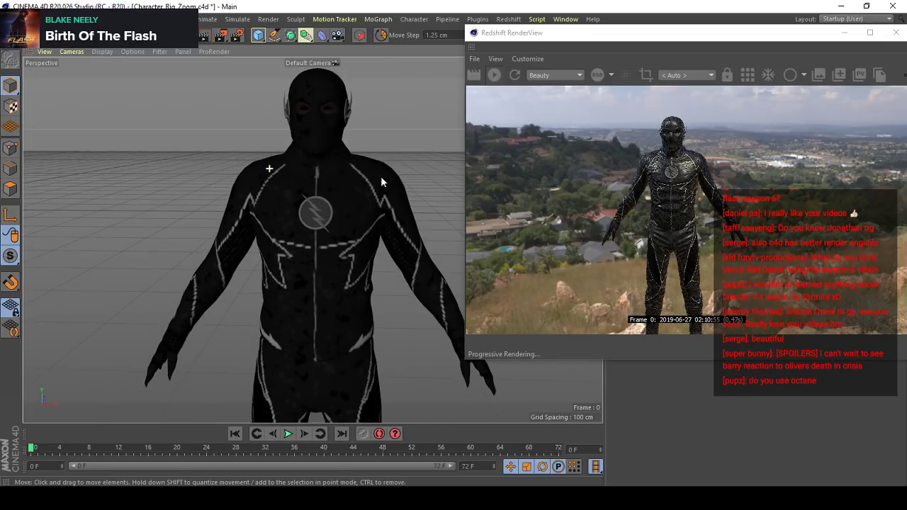
alt+drag(312, 237, 694, 227)
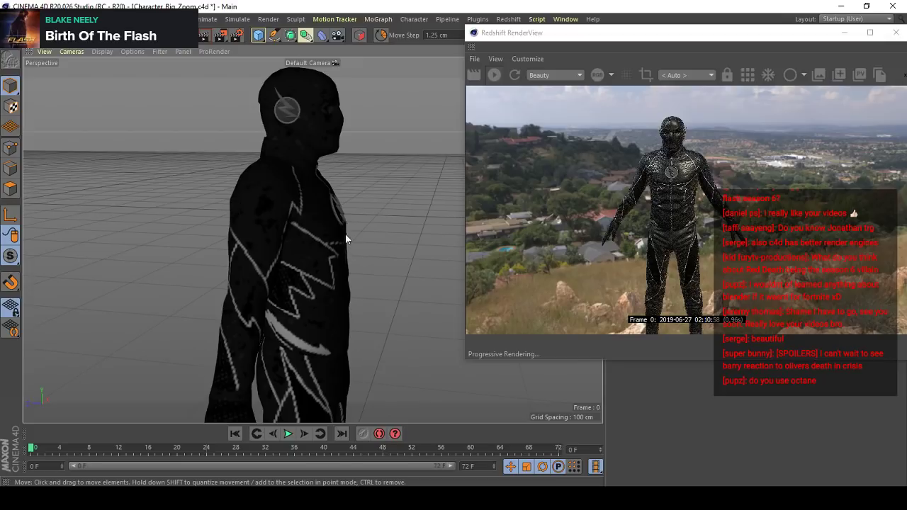
click(478, 34)
mouse_move(510, 56)
mouse_down()
mouse_move(522, 67)
mouse_move(506, 54)
mouse_up()
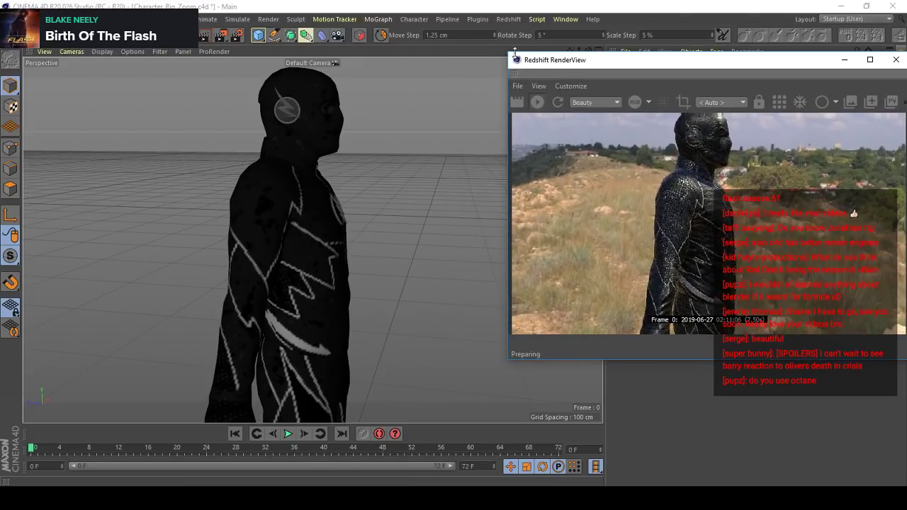
drag(811, 59, 608, 76)
click(663, 74)
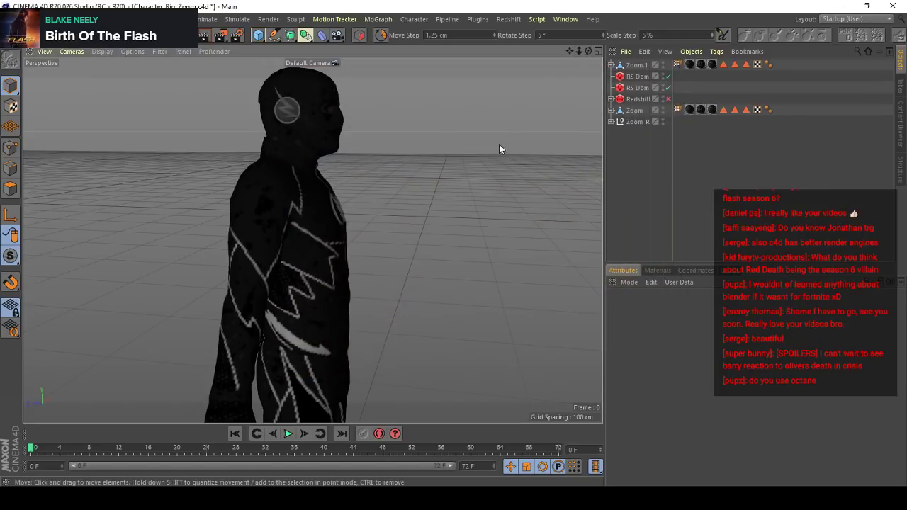
- Find the Start IPR command by searching for "ipr", launch the Redshift IPR render, and widen its window
key(shift+c)
text(r)
key(BackSpace)
text(ipr)
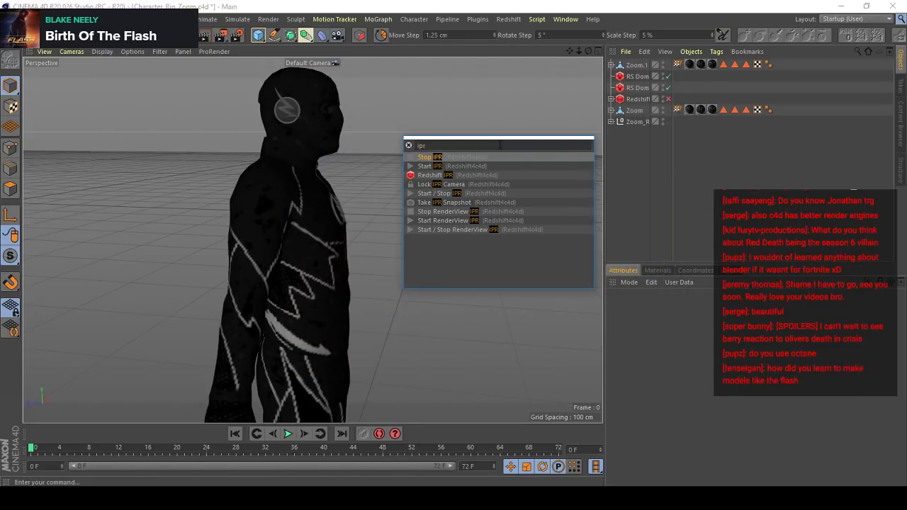
key(Down)
key(Return)
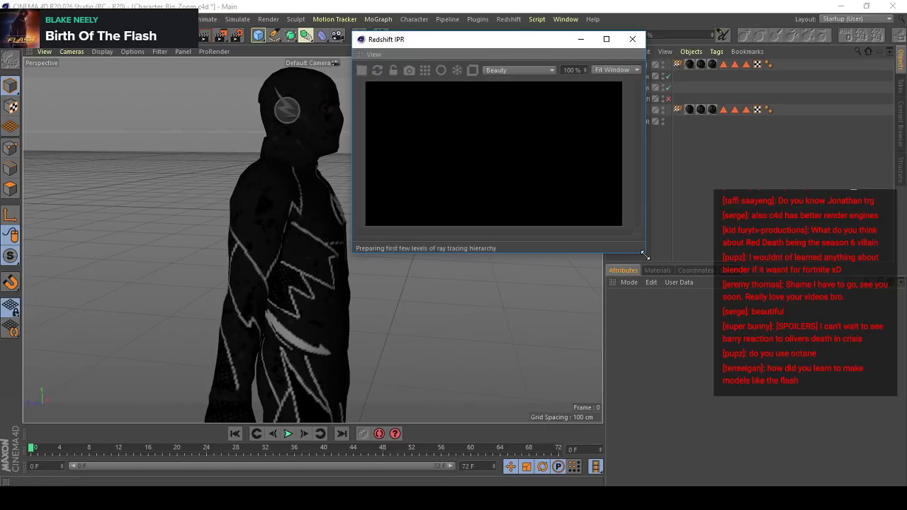
drag(645, 255, 730, 260)
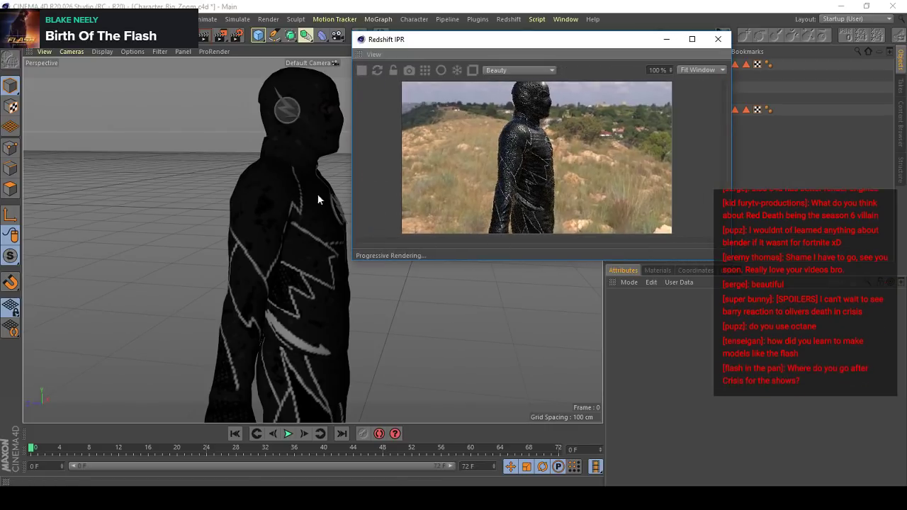
- Inspect the Zoom suit in the IPR render from several angles, including close-ups of the sleeve fabric and piping
alt+drag(317, 193, 129, 193)
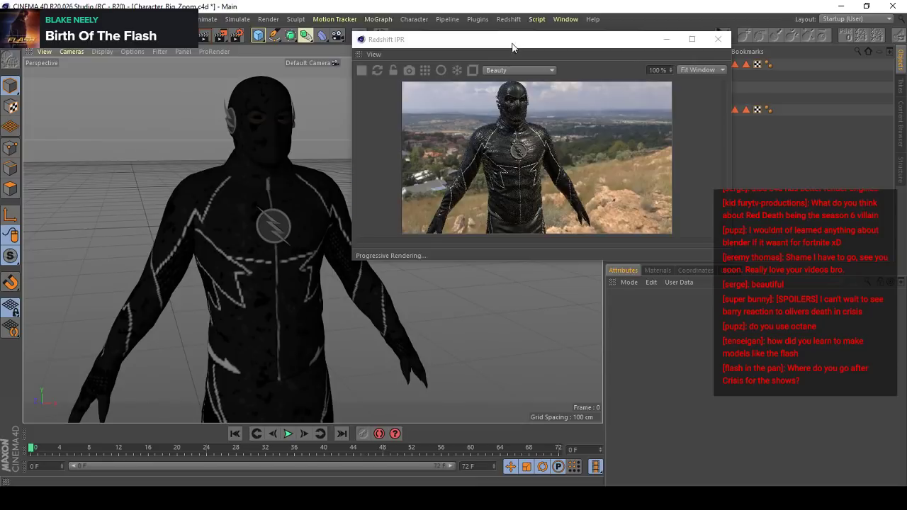
drag(512, 46, 656, 61)
alt+drag(247, 196, 173, 198)
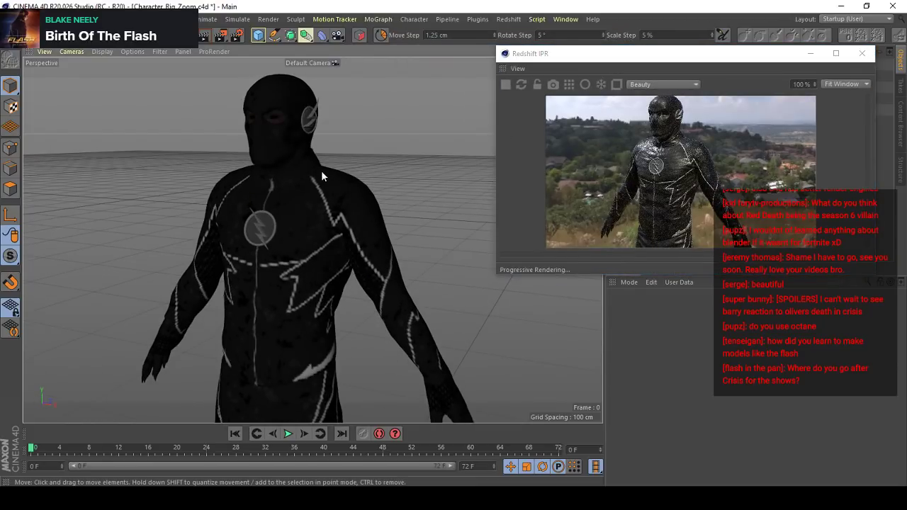
alt+drag(295, 175, 132, 194)
alt+middle_drag(301, 268, 365, 200)
alt+right_drag(348, 210, 368, 153)
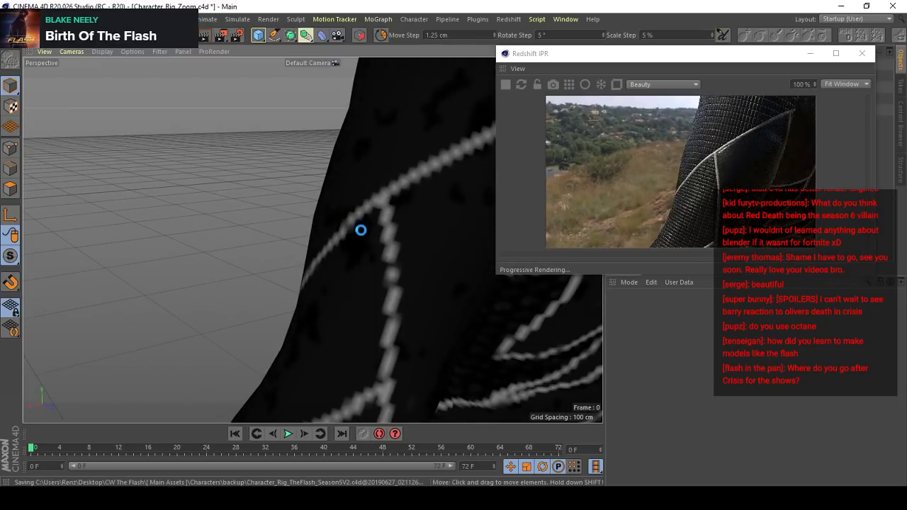
click(386, 229)
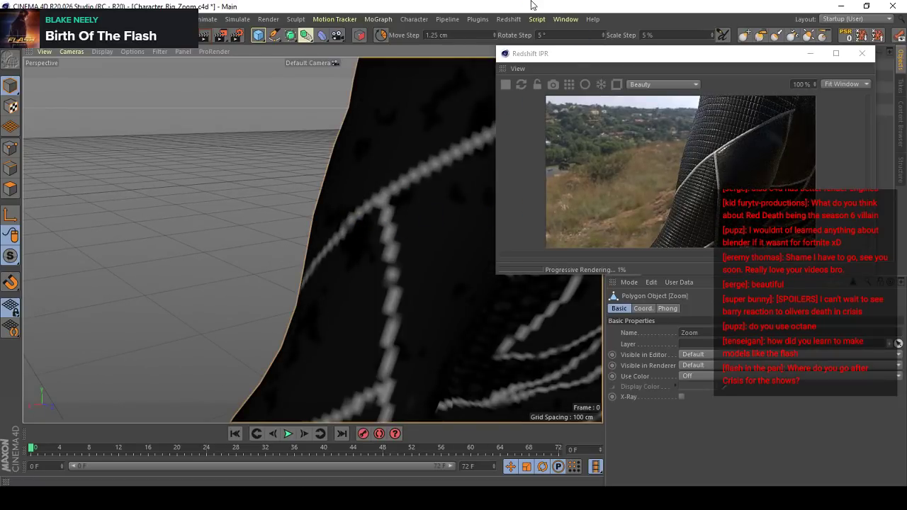
alt+drag(386, 227, 368, 161)
alt+right_drag(250, 382, 272, 330)
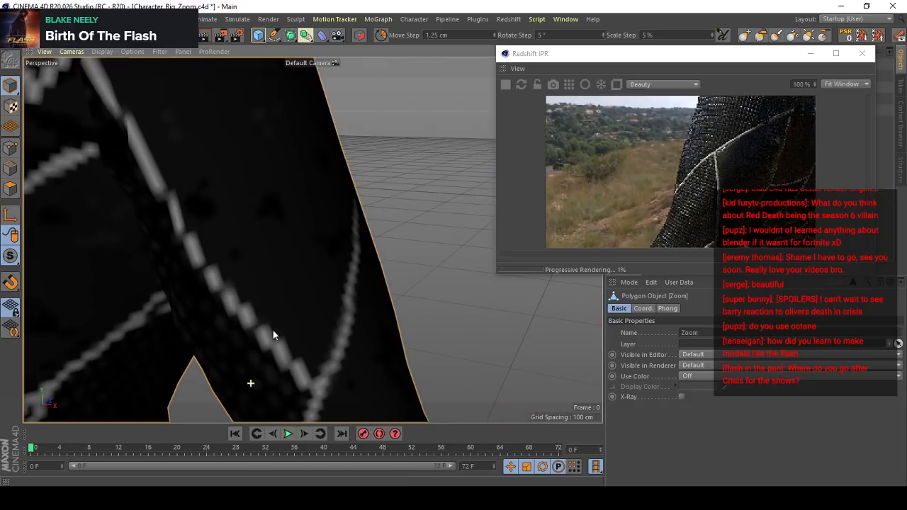
click(409, 220)
alt+right_drag(348, 149, 304, 209)
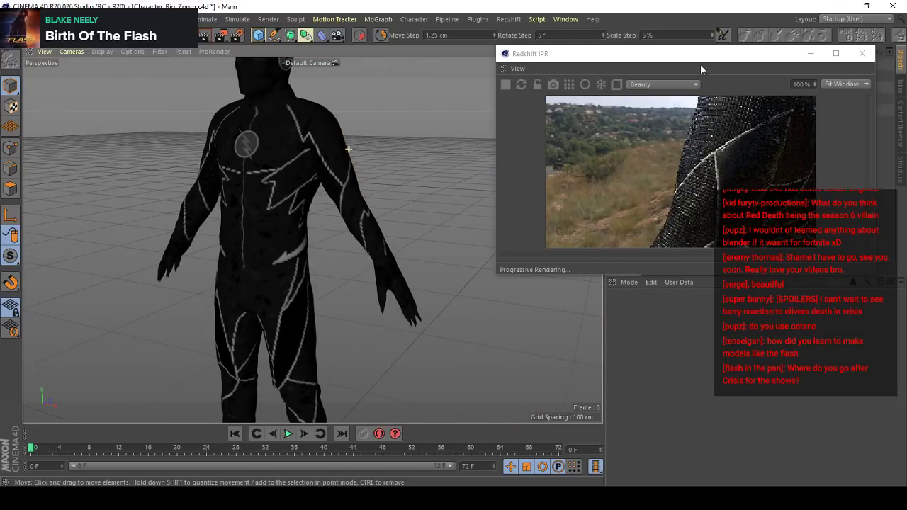
- Show the scene's materials, deselect them all, and move the Redshift IPR window clear of the object list
drag(700, 69, 537, 44)
click(666, 269)
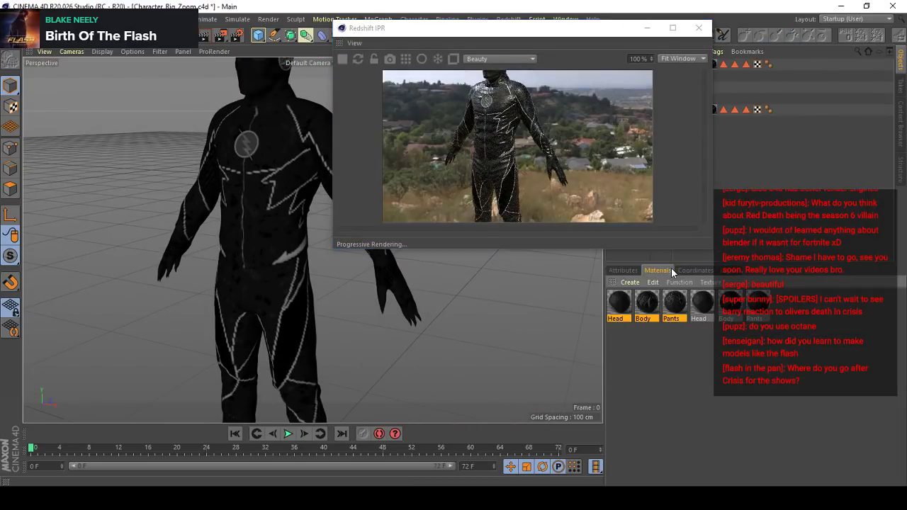
click(692, 338)
drag(638, 28, 424, 63)
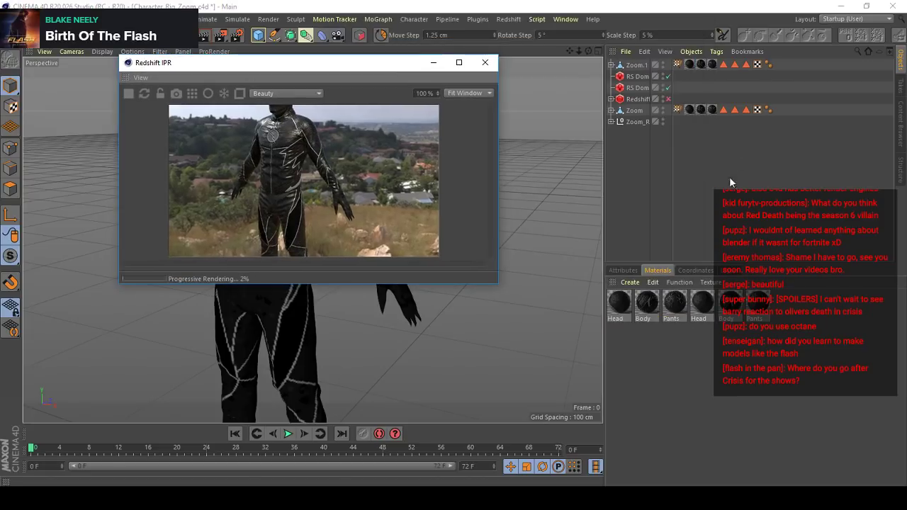
- Delete the duplicate Zoom.1 object and remove the unused materials from the scene
click(634, 65)
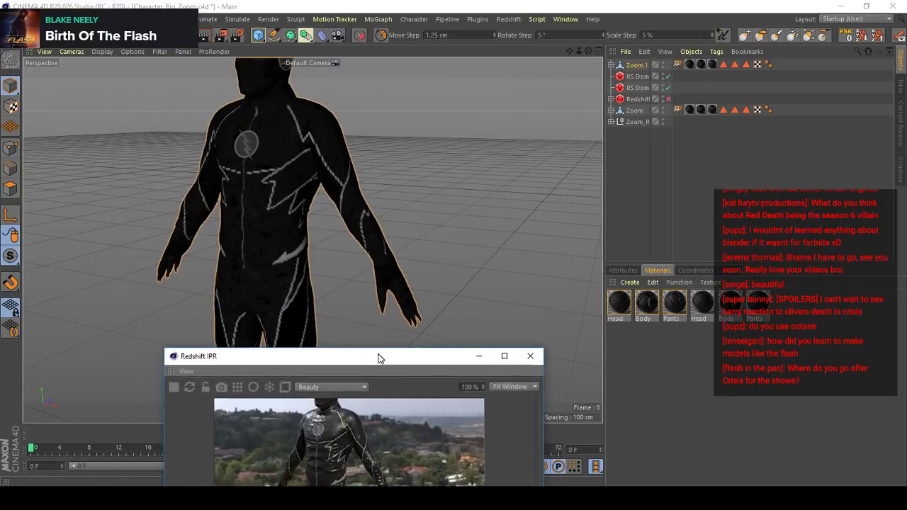
key(Delete)
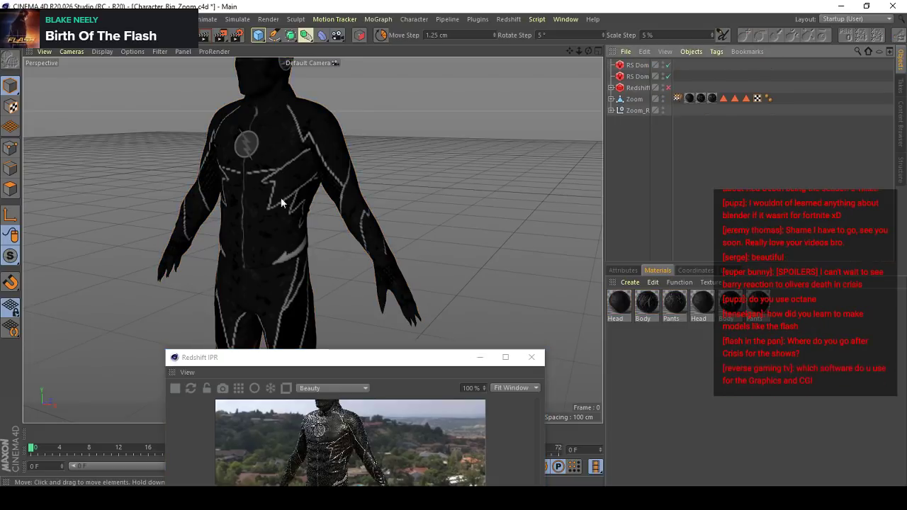
scroll(279, 189, up, 2)
drag(383, 357, 411, 183)
click(678, 282)
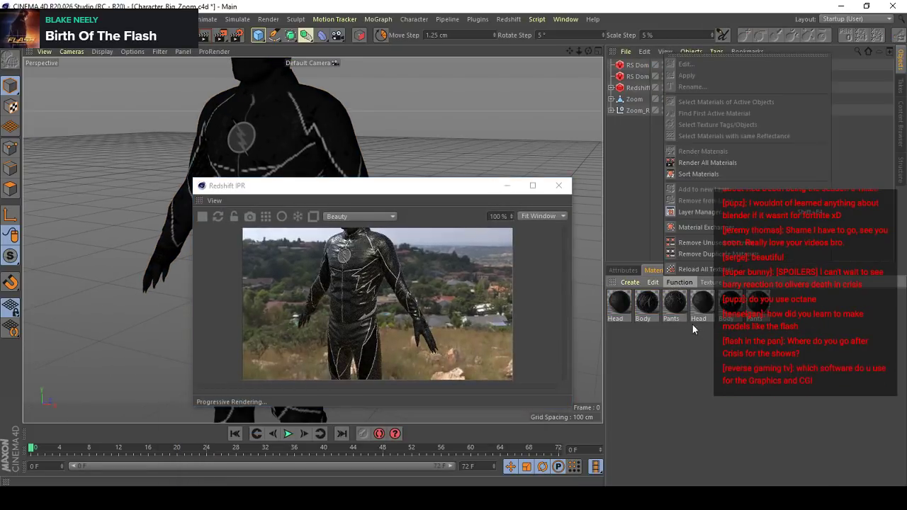
click(700, 242)
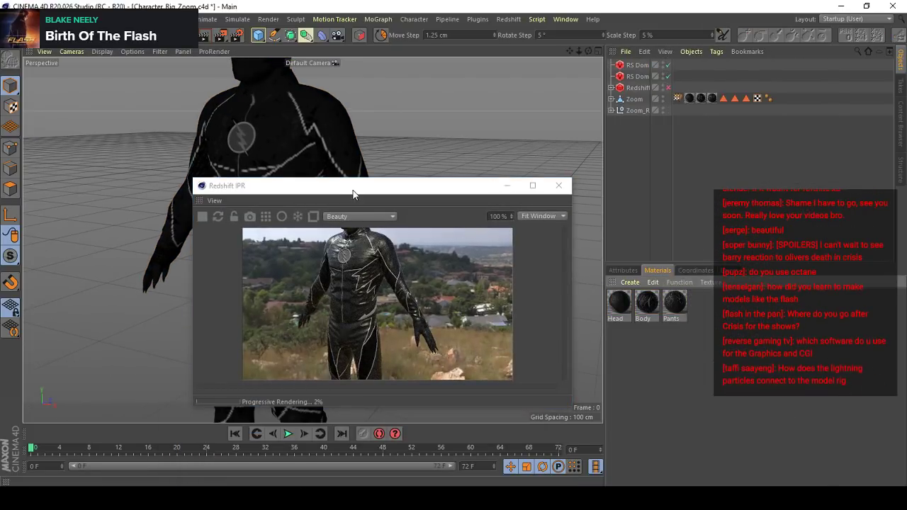
- Inspect the Zoom suit's head, chest emblem, torso and sleeve fabric in the Redshift IPR render, keeping its window clear of the model
drag(361, 186, 534, 63)
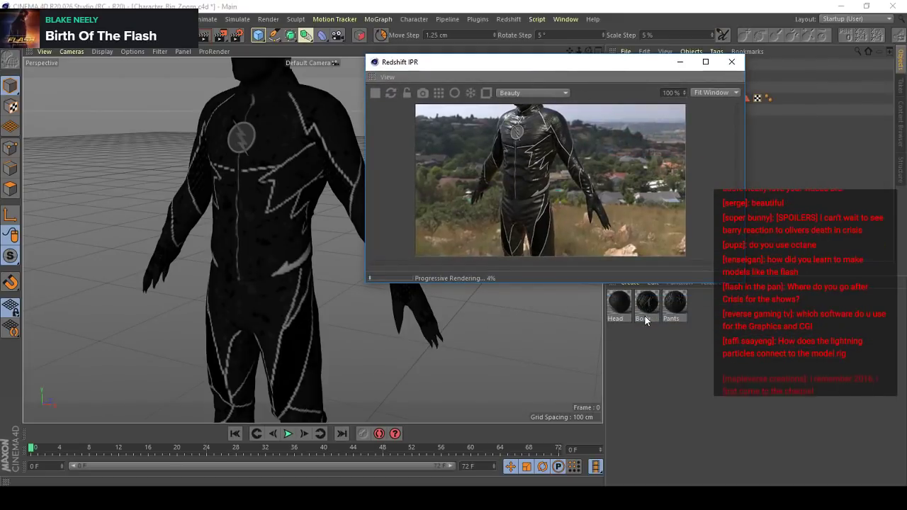
alt+middle_drag(276, 182, 279, 330)
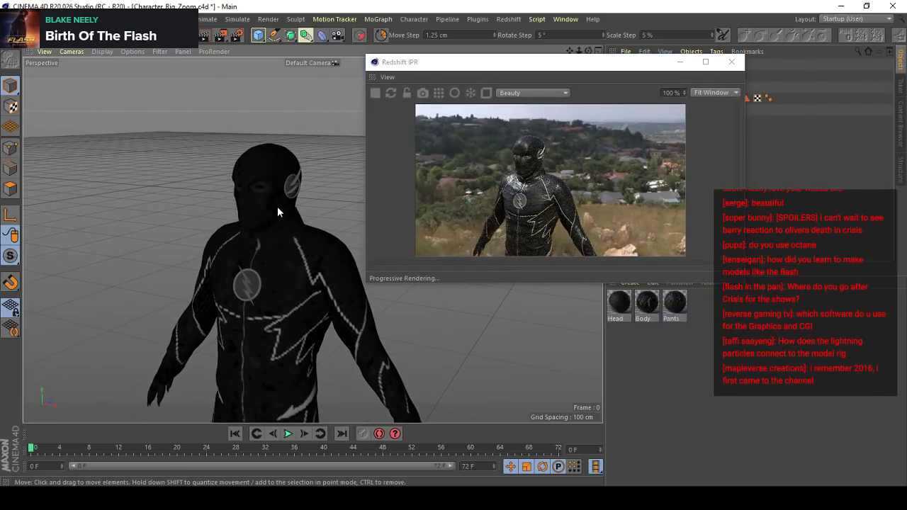
alt+right_drag(274, 197, 278, 265)
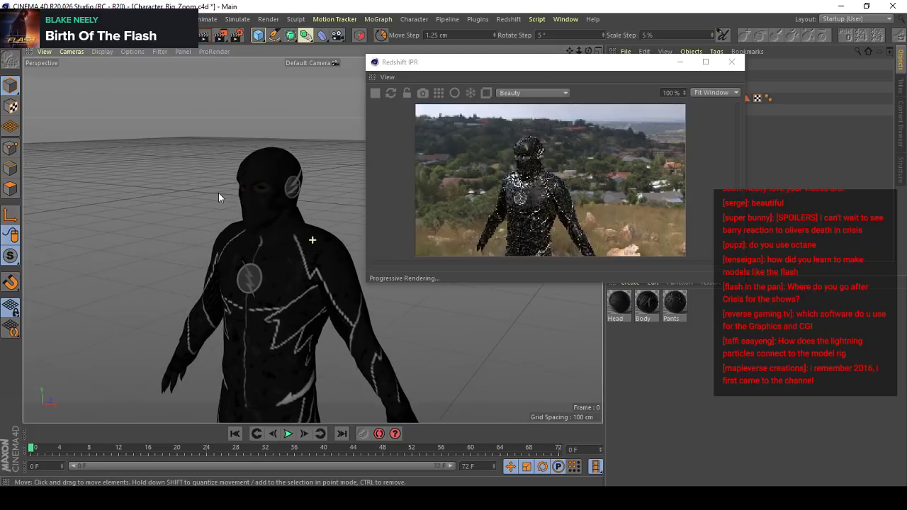
alt+drag(264, 266, 198, 205)
alt+right_drag(197, 205, 293, 207)
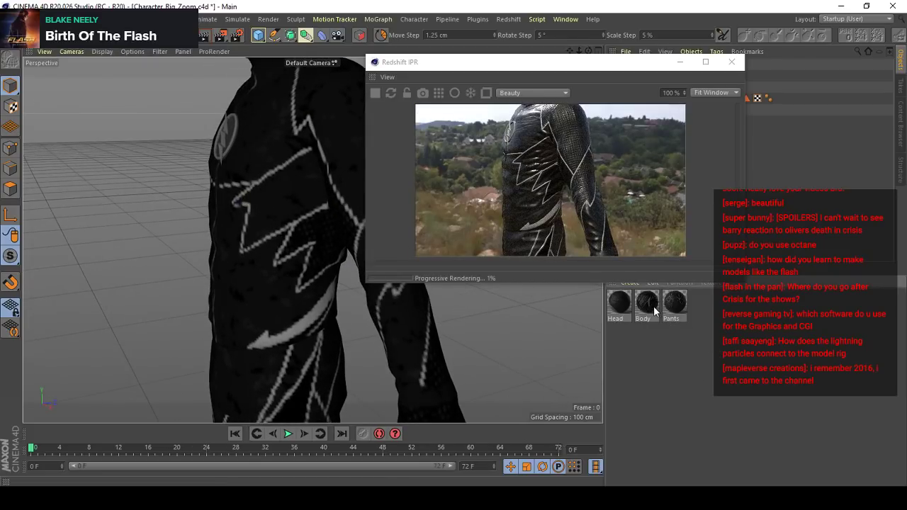
drag(571, 63, 701, 52)
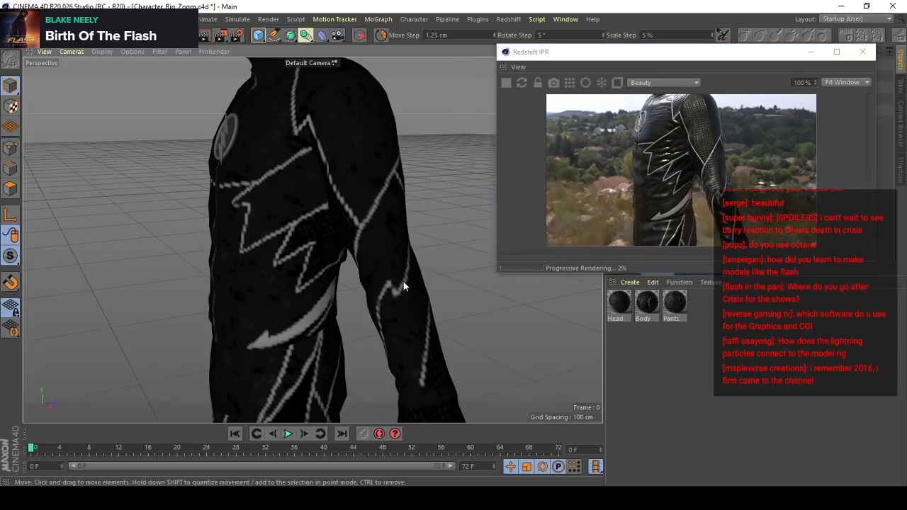
alt+right_drag(403, 281, 447, 260)
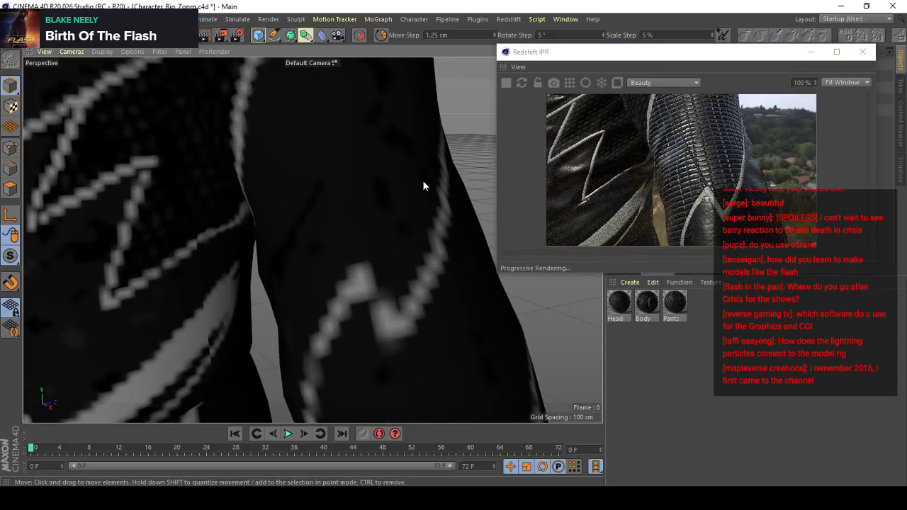
alt+right_drag(422, 180, 318, 271)
alt+drag(319, 271, 397, 256)
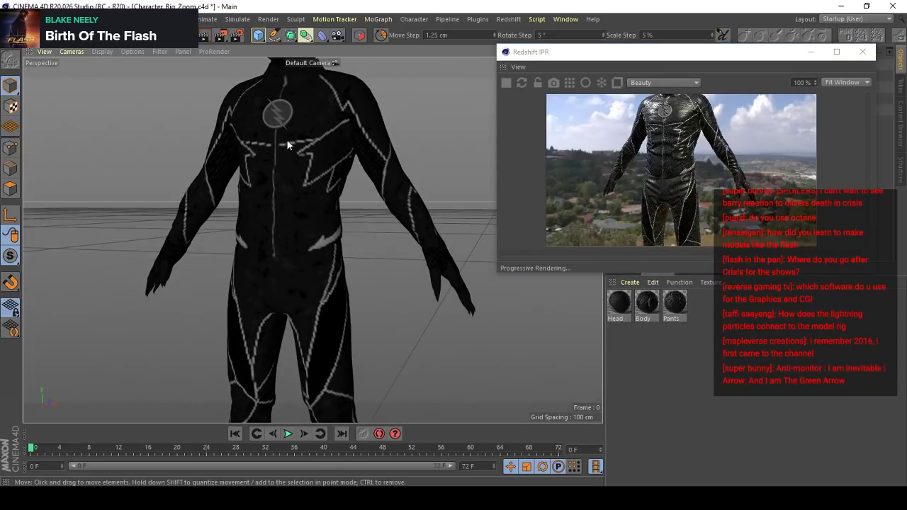
- Examine the Zoom suit's front and both sides in the live render, including the leather folds and lightning piping
alt+right_drag(286, 139, 359, 140)
alt+drag(216, 173, 319, 236)
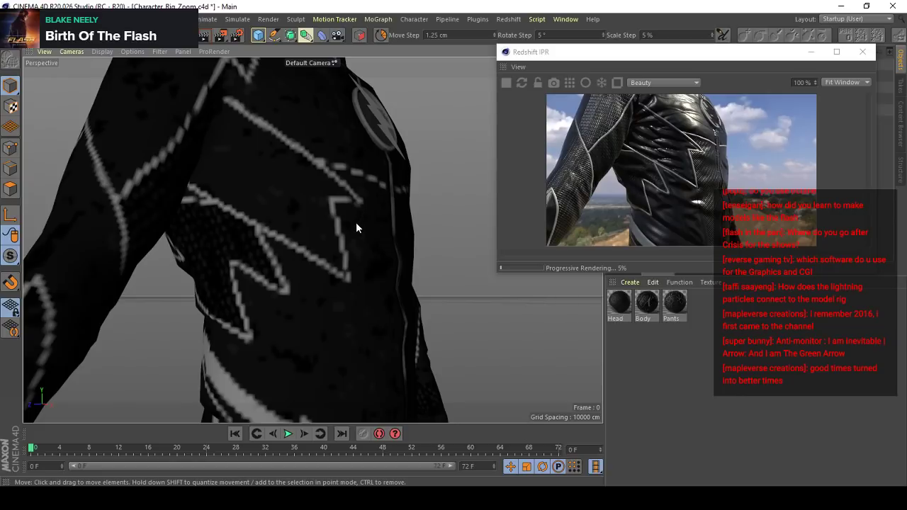
alt+right_drag(357, 250, 350, 307)
alt+drag(363, 296, 258, 307)
alt+right_drag(330, 264, 345, 284)
alt+drag(345, 285, 245, 291)
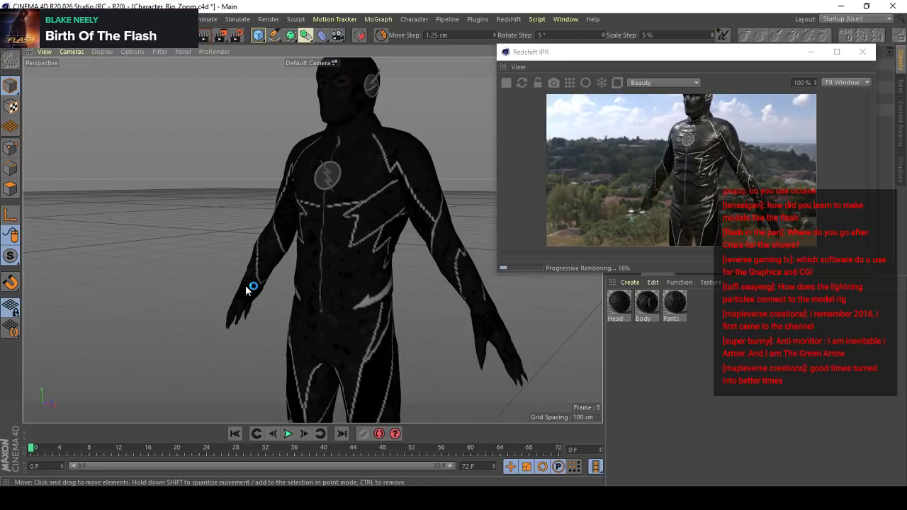
alt+right_drag(343, 259, 336, 290)
alt+drag(312, 241, 330, 256)
alt+right_drag(330, 255, 344, 239)
alt+drag(345, 239, 433, 160)
- Examine the back of the Zoom suit in the live render, with close views of the shoulders and upper back
drag(689, 54, 706, 88)
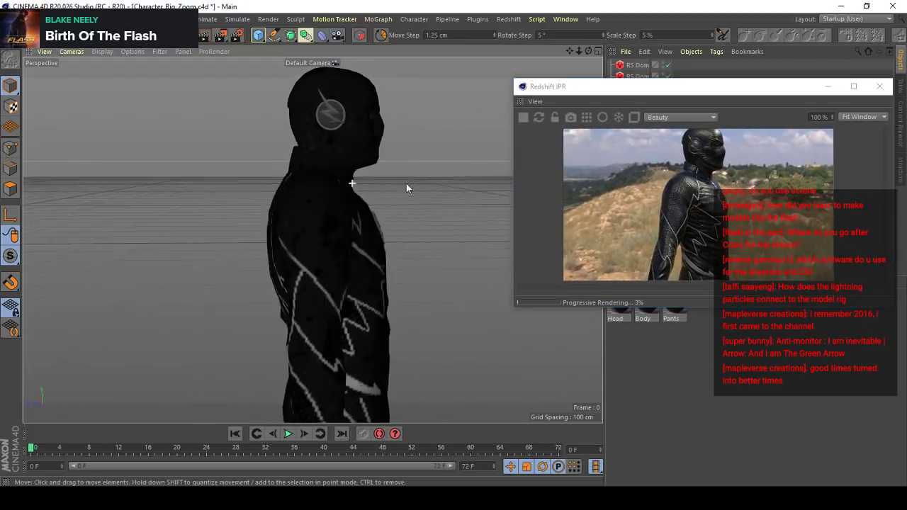
alt+drag(406, 184, 482, 185)
scroll(332, 262, up, 3)
scroll(398, 206, up, 3)
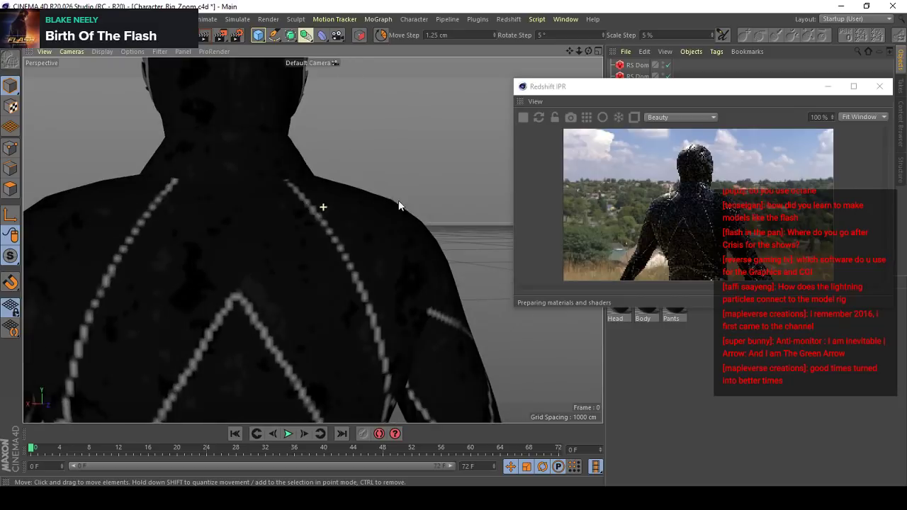
scroll(355, 225, down, 5)
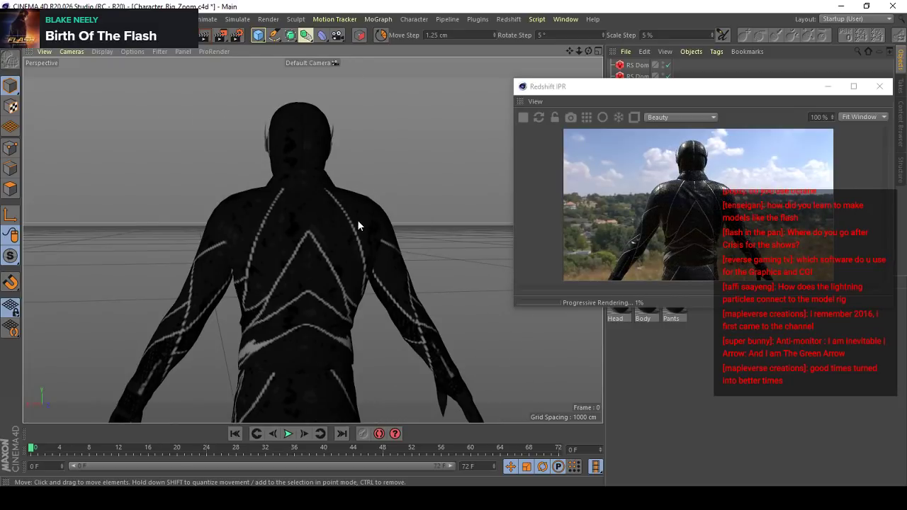
scroll(306, 193, up, 4)
scroll(322, 213, up, 4)
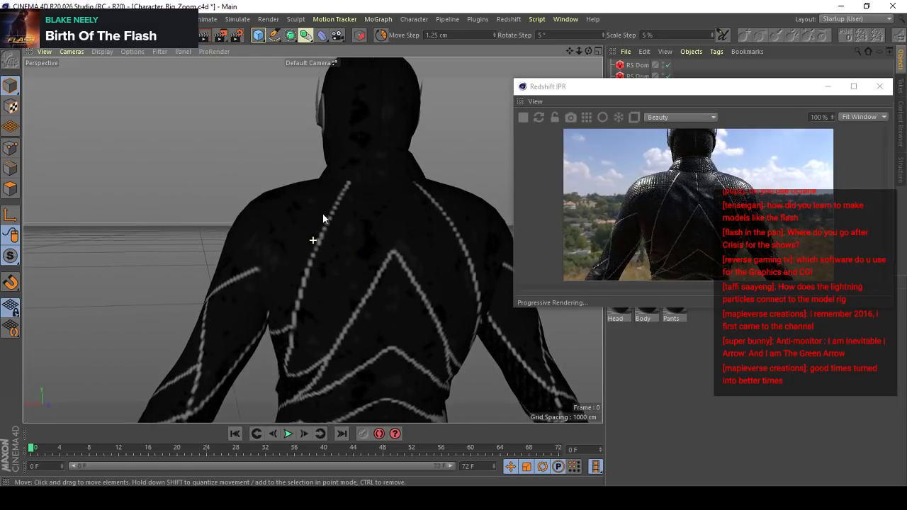
scroll(387, 195, down, 6)
- View the whole Zoom character from the front in the live render, and close the Redshift IPR window
alt+drag(340, 250, 507, 276)
alt+middle_drag(291, 186, 337, 228)
drag(749, 86, 717, 94)
alt+drag(312, 239, 278, 174)
alt+right_drag(277, 150, 265, 260)
alt+drag(273, 202, 312, 232)
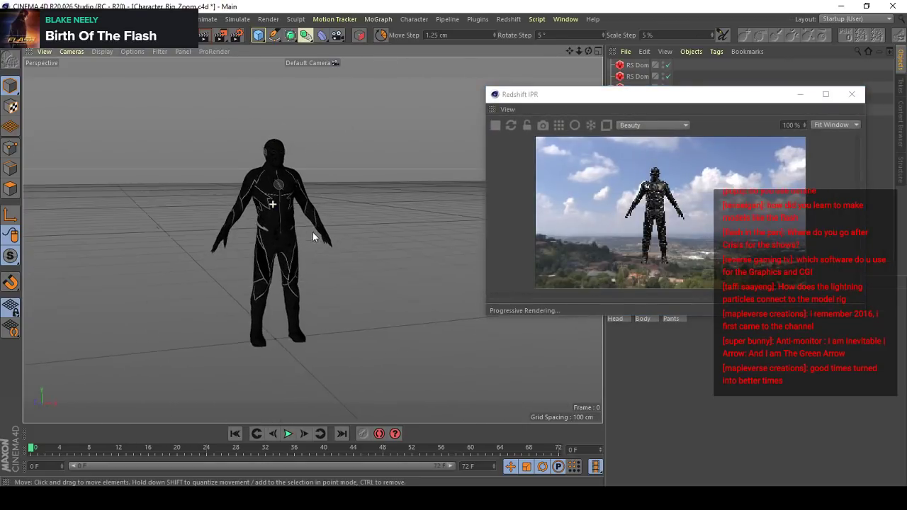
alt+right_drag(313, 233, 316, 133)
click(851, 95)
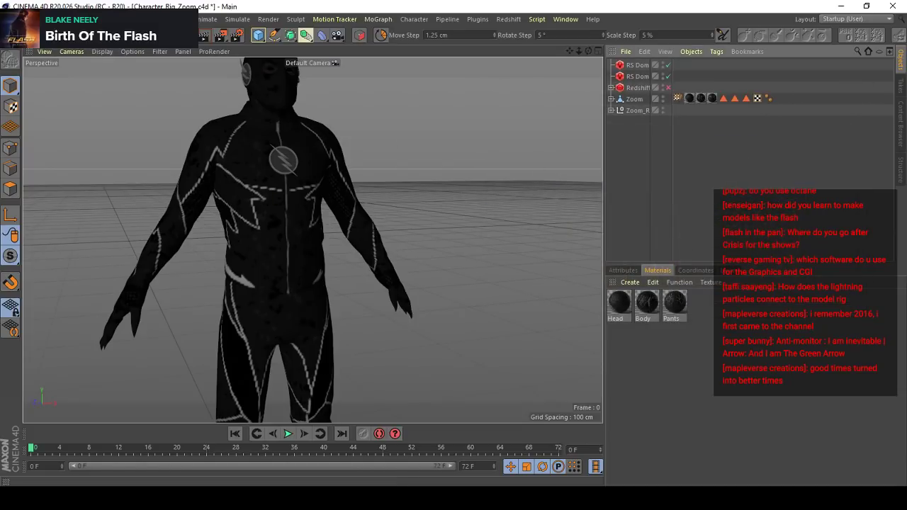
- Close the Character_Rig_Zoom.c4d project without saving its changes
click(7, 7)
click(11, 19)
click(34, 95)
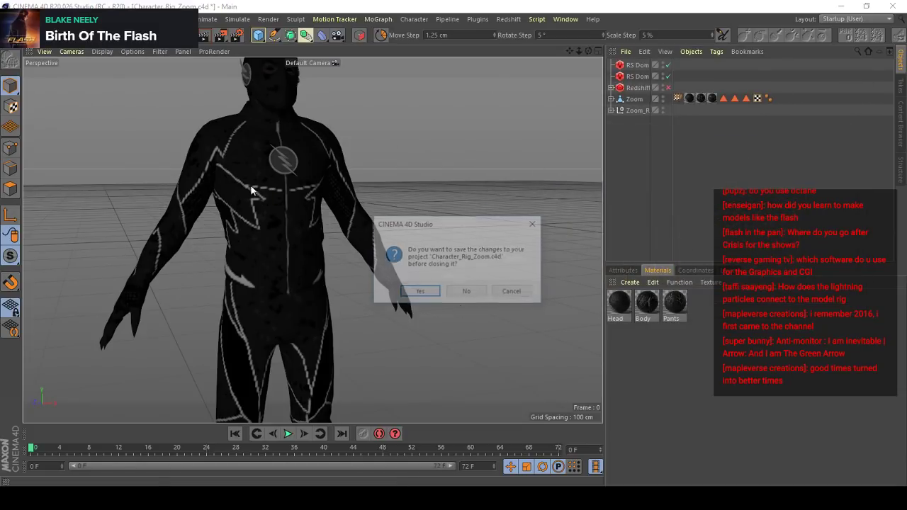
click(478, 298)
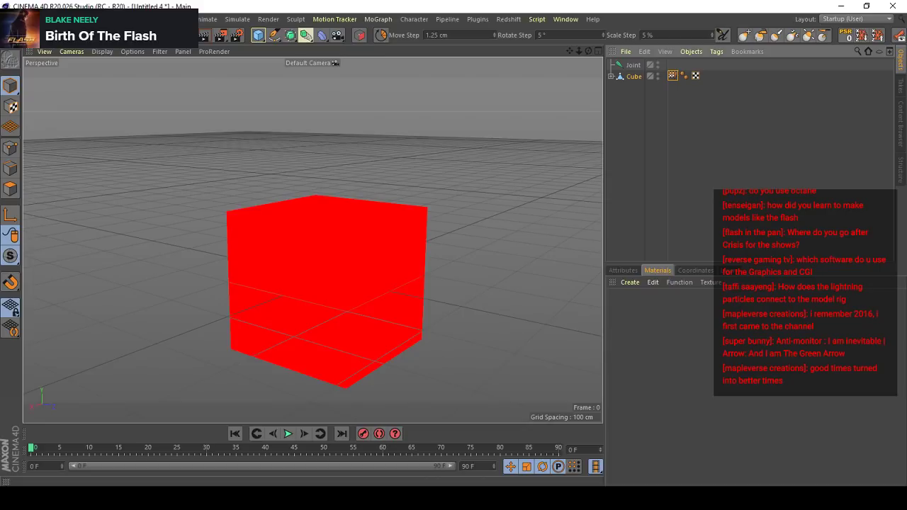
- Close the untitled cube project and the untitled spiked-sphere project, discarding the changes in both
click(11, 20)
click(33, 92)
click(467, 292)
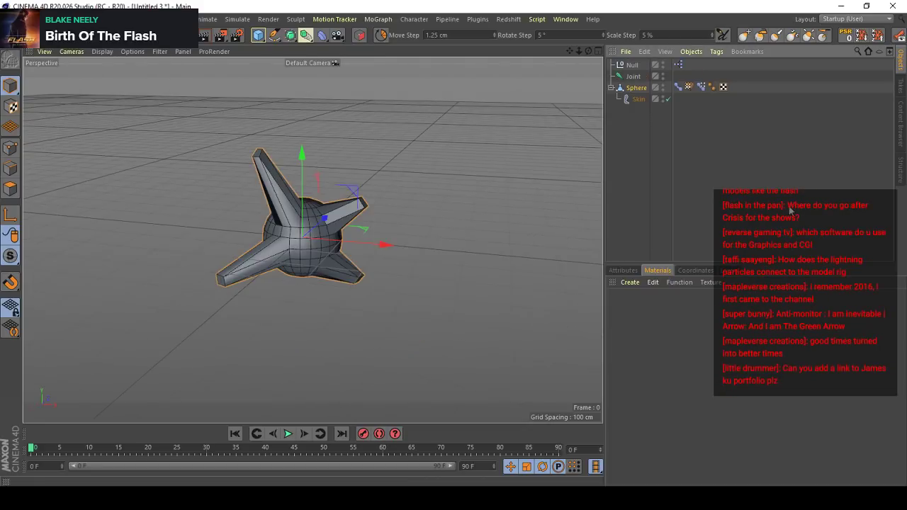
click(11, 19)
click(33, 88)
click(475, 292)
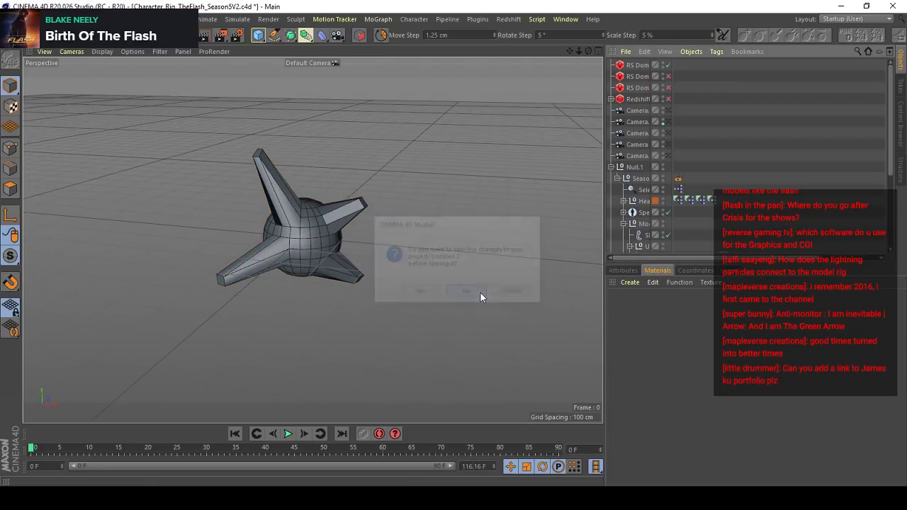
- Save the Character_Rig_TheFlash_Season5V2.c4d project and close it
click(11, 19)
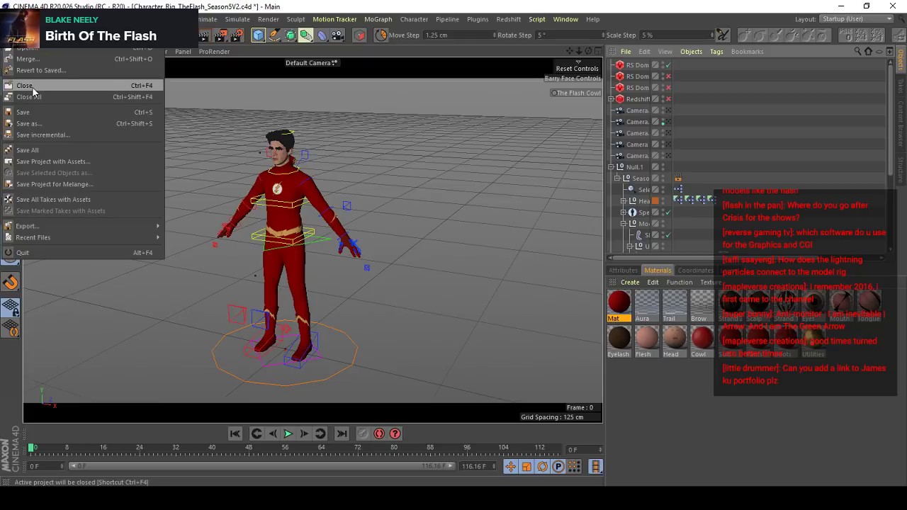
click(32, 112)
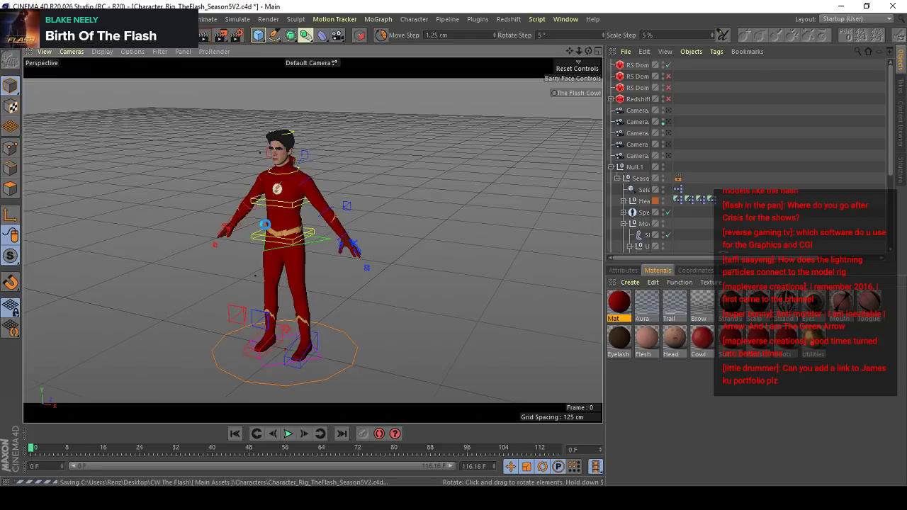
click(11, 19)
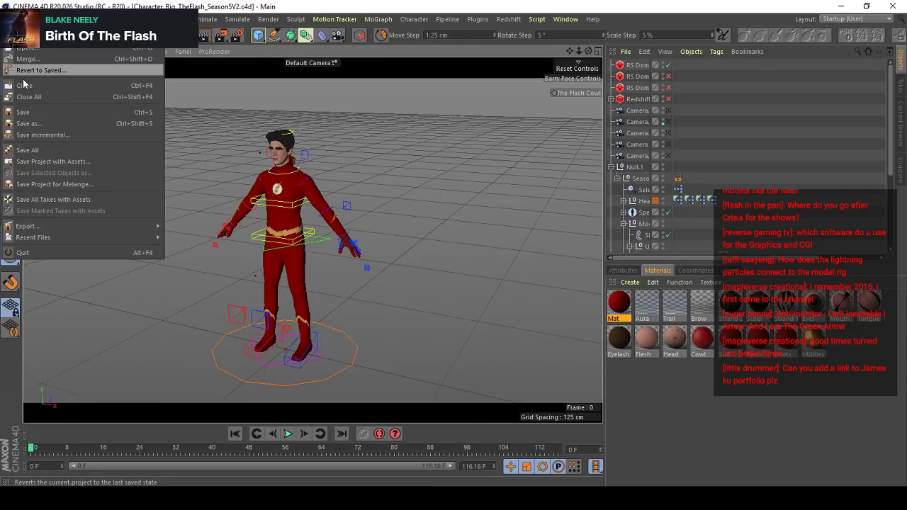
click(24, 83)
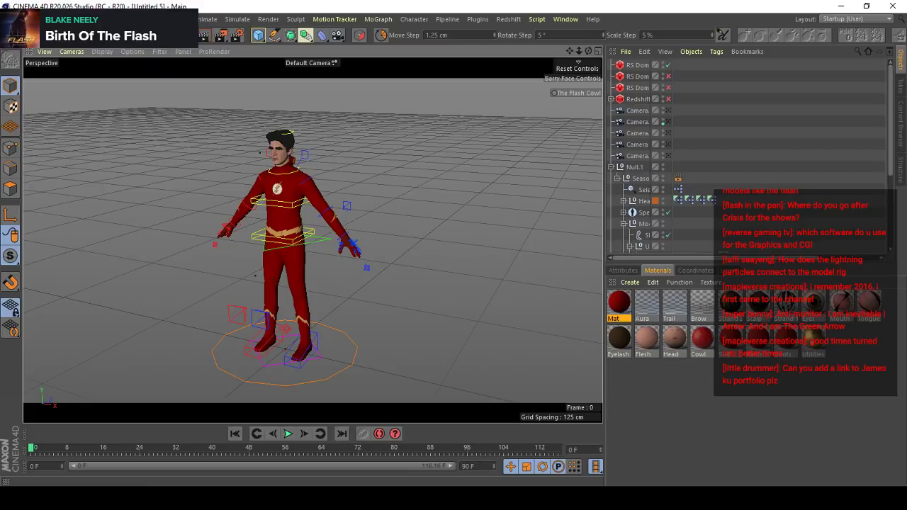
- Open the recent project Star Labs Exterior - City Set.c4d
click(11, 20)
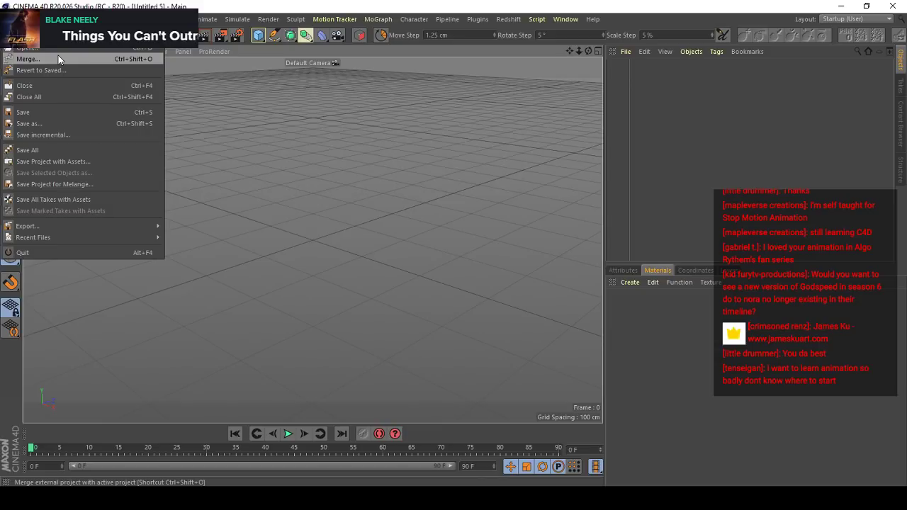
click(239, 46)
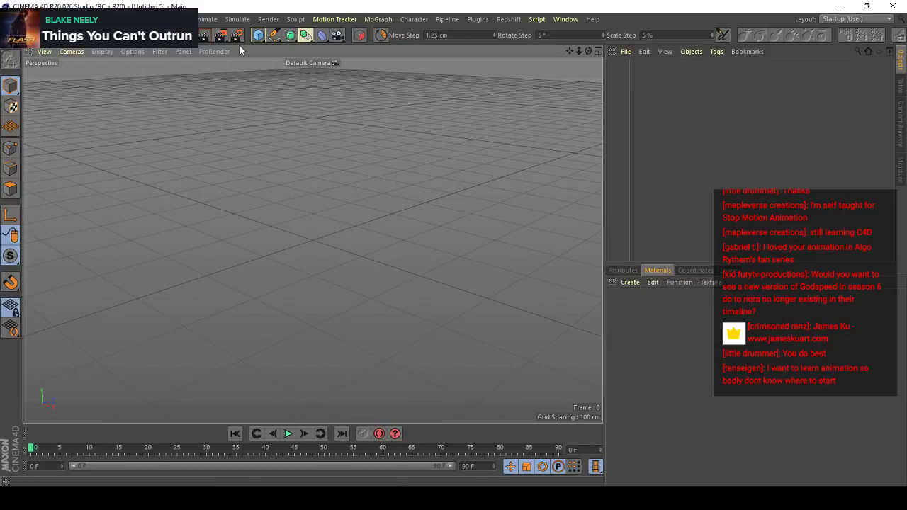
click(13, 19)
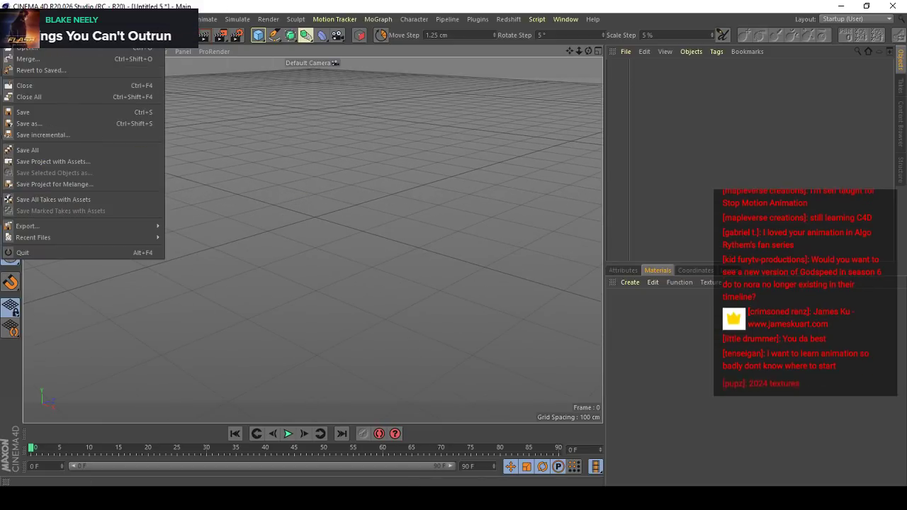
mouse_move(84, 235)
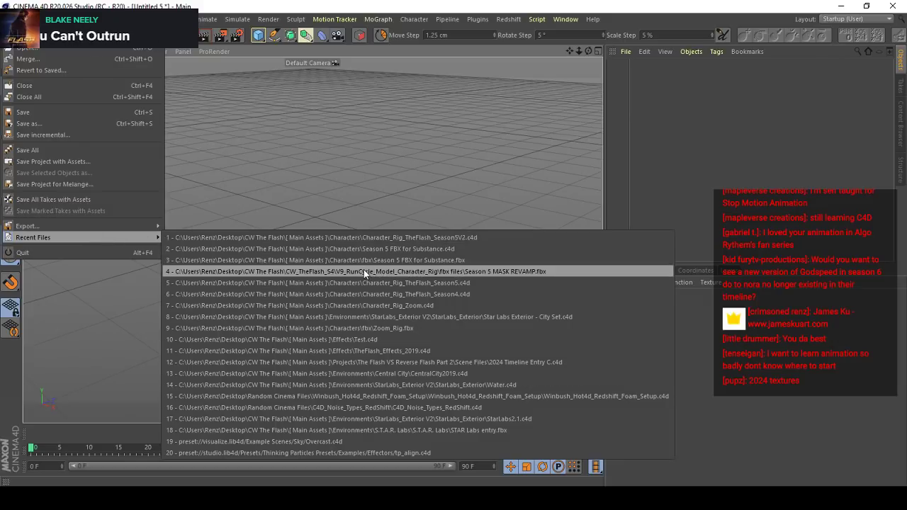
click(386, 317)
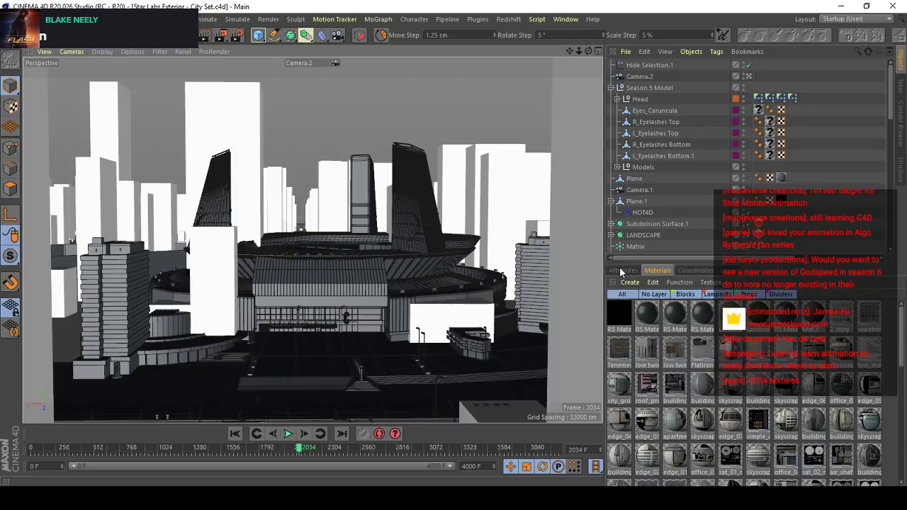
- Leave the Camera.2 view for a free view over the city, and select the city instance to show its object properties
click(622, 270)
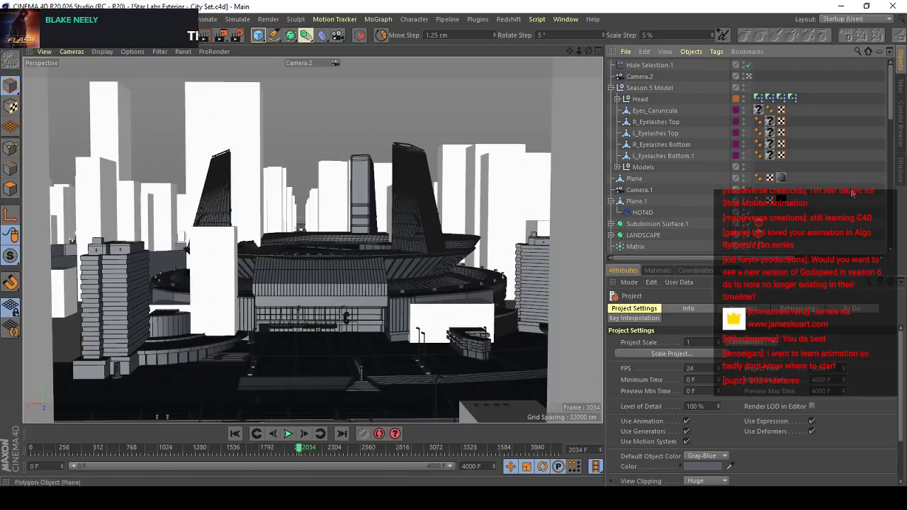
click(748, 76)
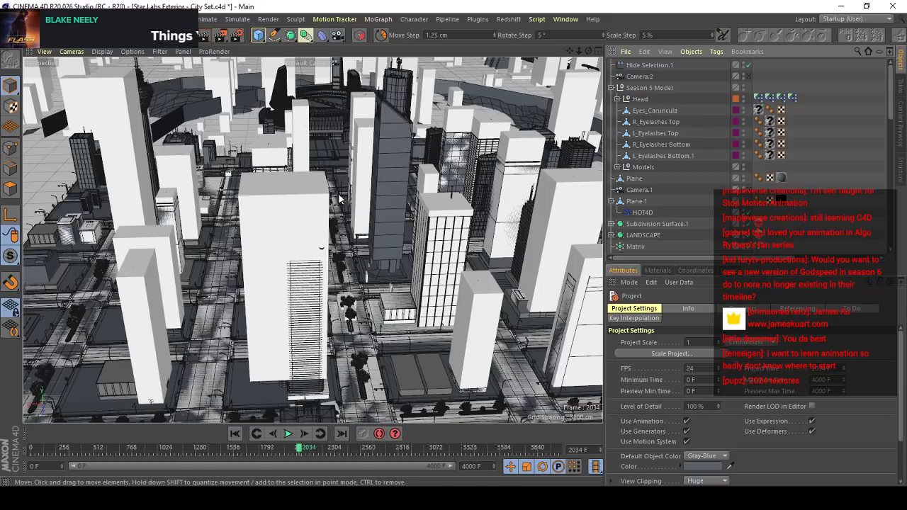
alt+drag(338, 194, 360, 272)
click(289, 242)
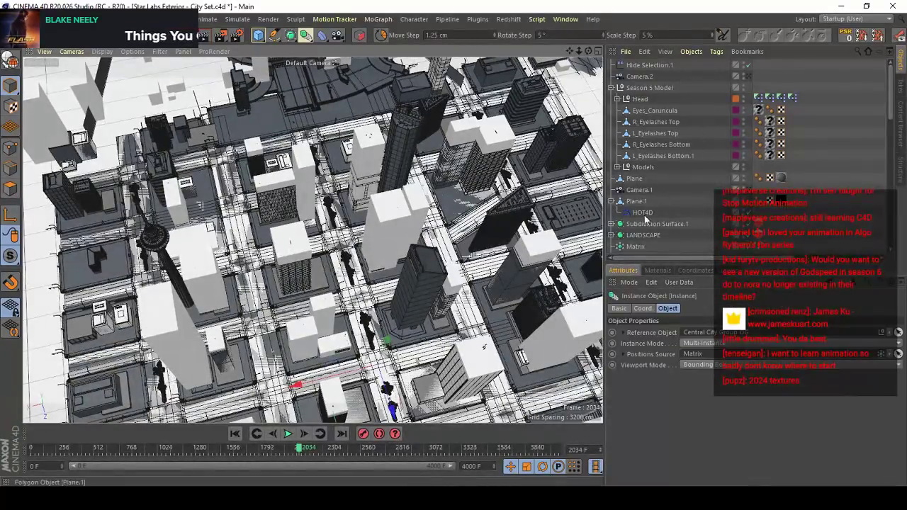
- Replace the Hide Selection.1 effector with a new hide-selection effector built from the city matrix's MoGraph Selection tag
click(641, 246)
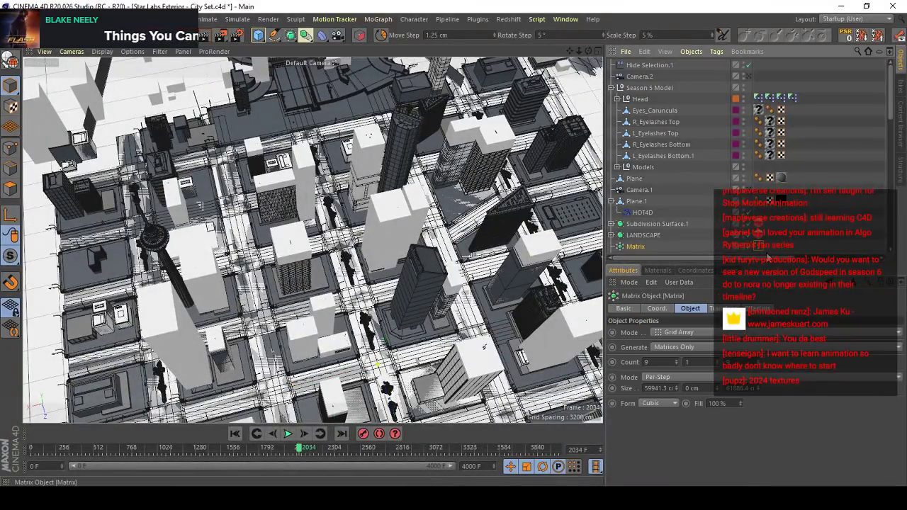
click(759, 248)
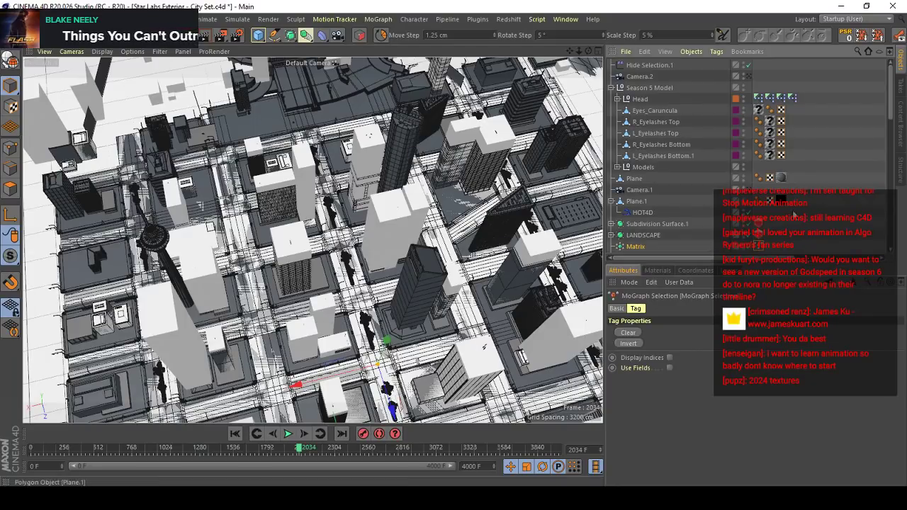
click(646, 65)
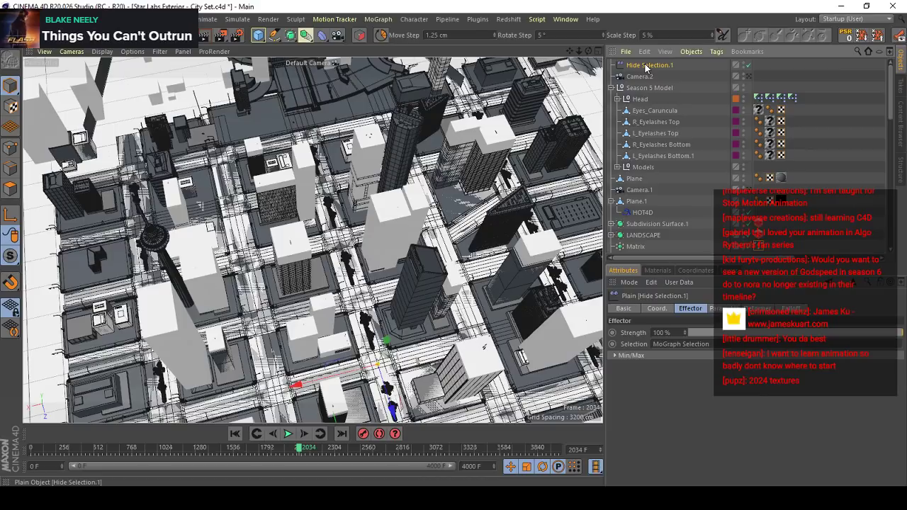
key(Delete)
click(757, 236)
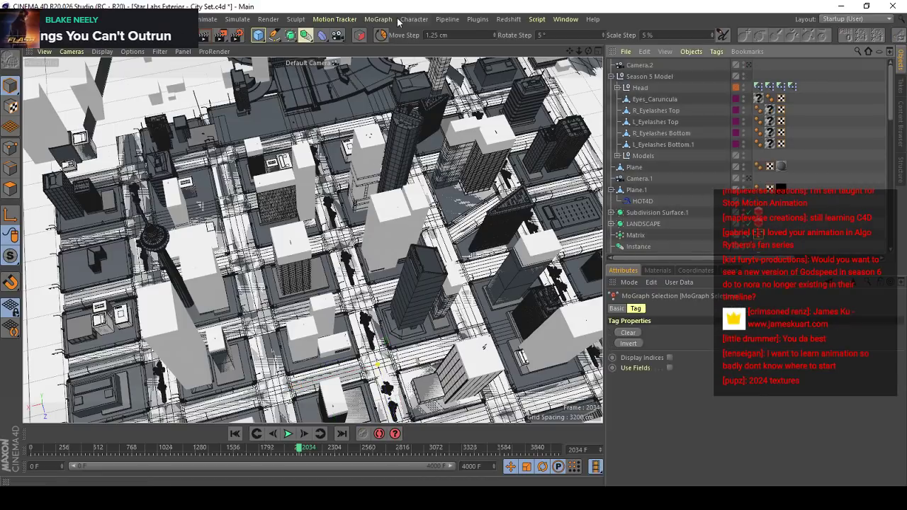
click(378, 19)
click(397, 52)
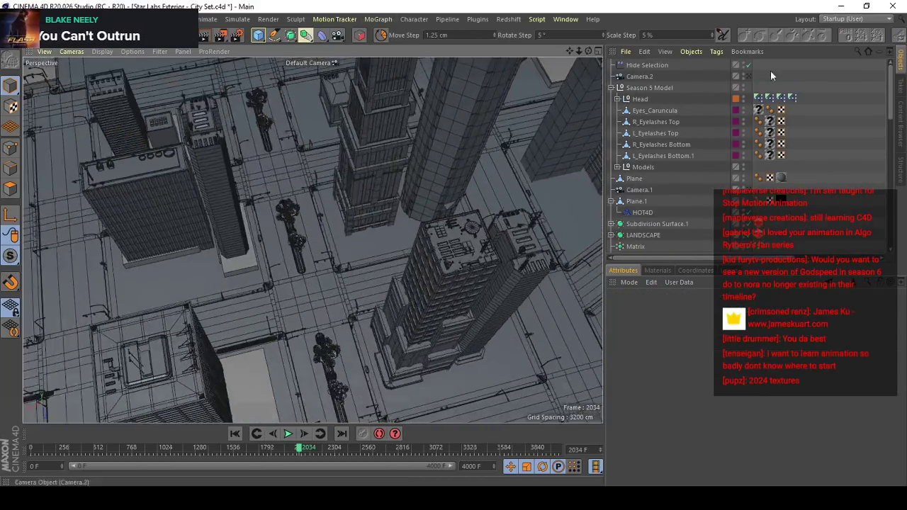
- Render the Star Labs exterior through Camera.2 and view the building from a higher angle
click(746, 77)
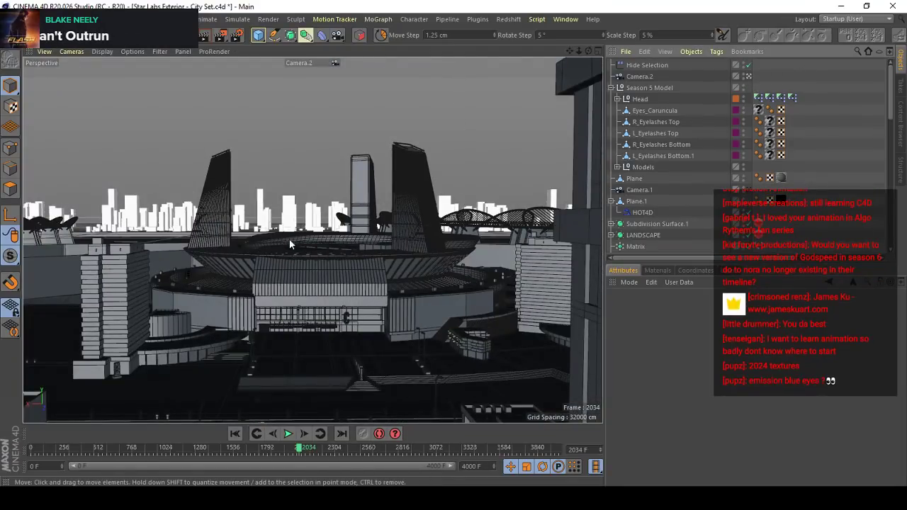
click(203, 36)
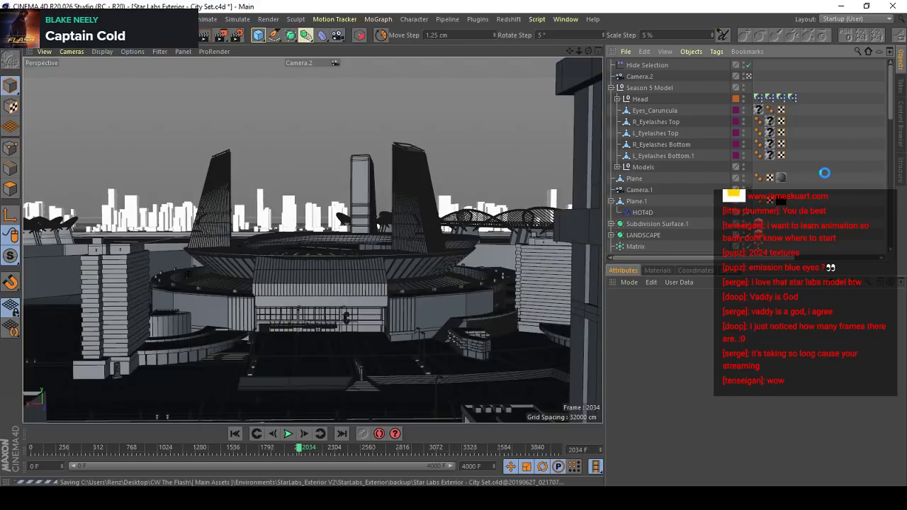
alt+drag(292, 367, 110, 411)
alt+right_drag(110, 411, 361, 227)
- Close the Star Labs Exterior - City Set.c4d project without saving its changes
click(10, 19)
click(32, 85)
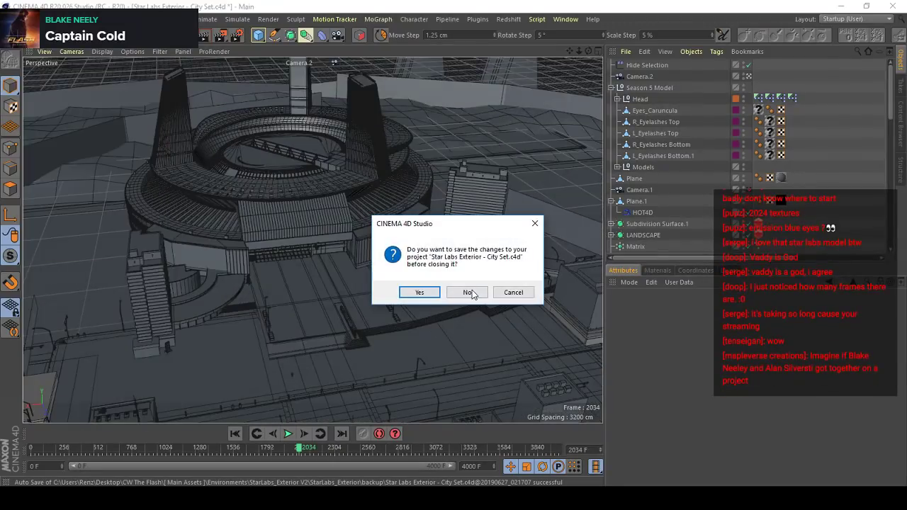
click(465, 291)
click(10, 20)
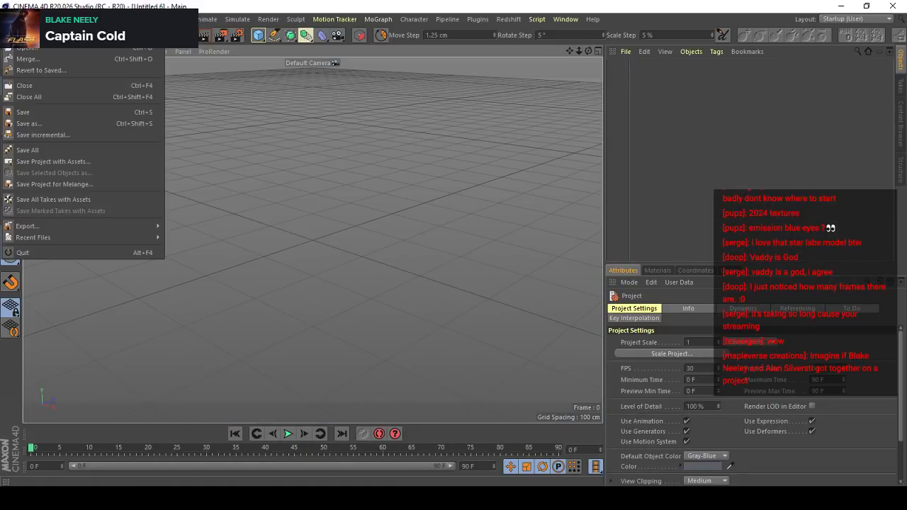
mouse_move(64, 235)
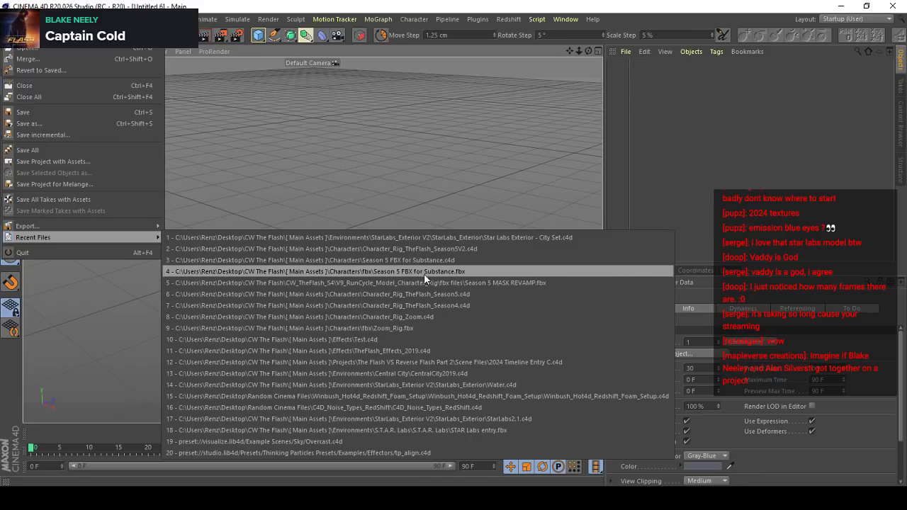
click(351, 359)
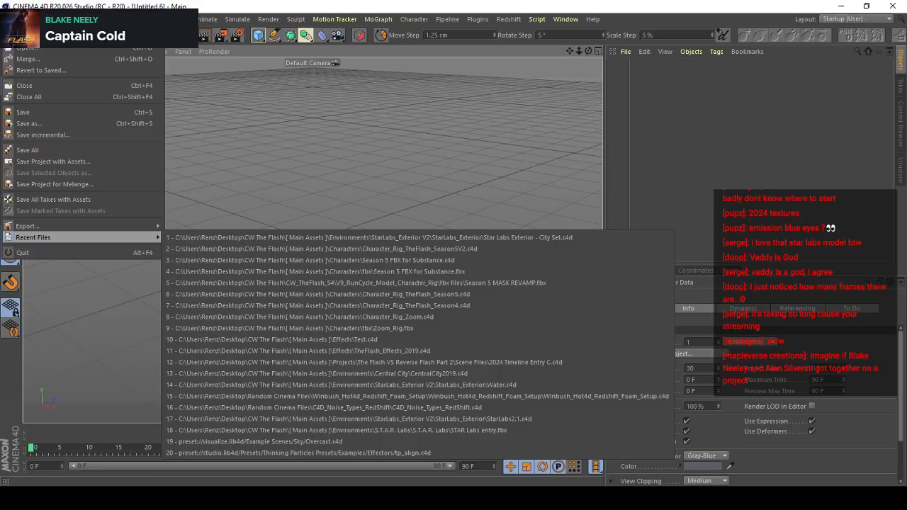
click(511, 496)
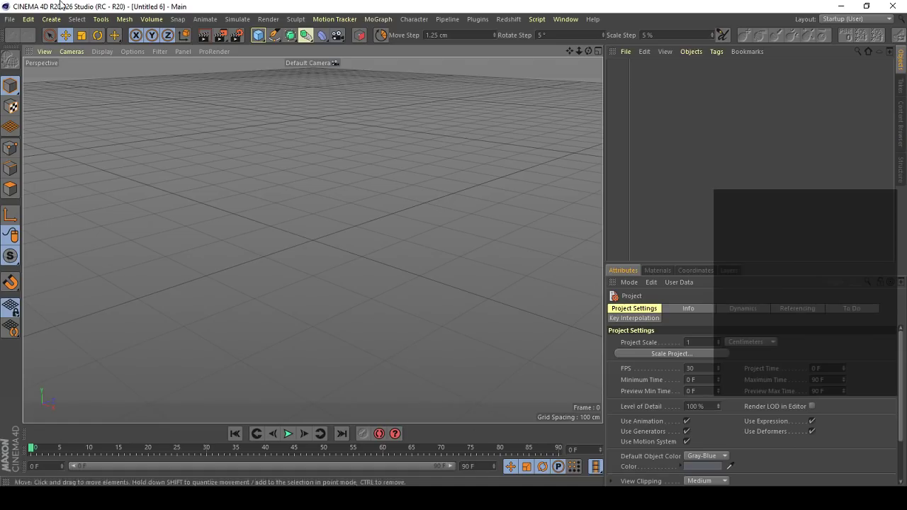
click(8, 19)
mouse_move(82, 241)
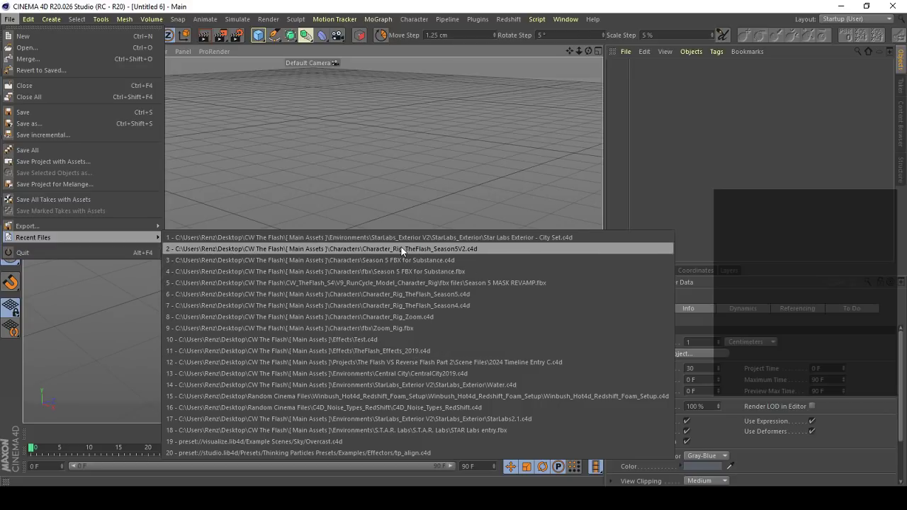
click(244, 498)
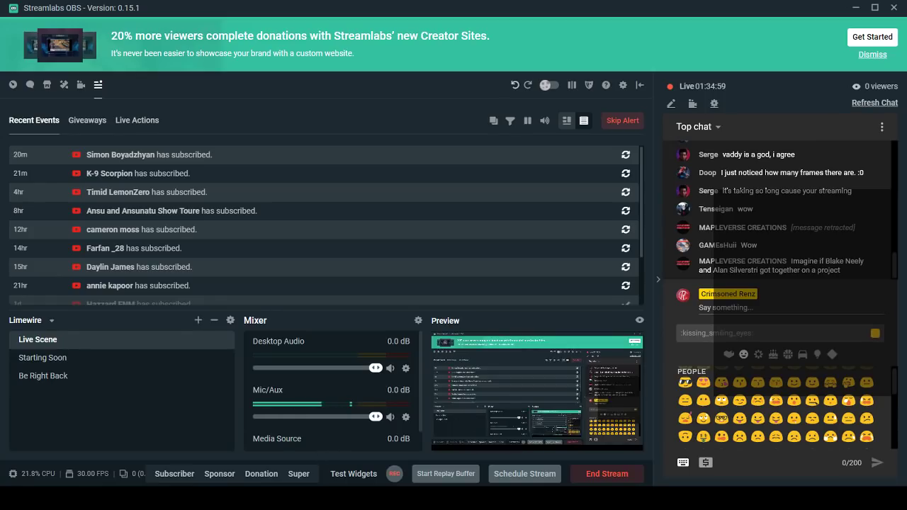
click(425, 498)
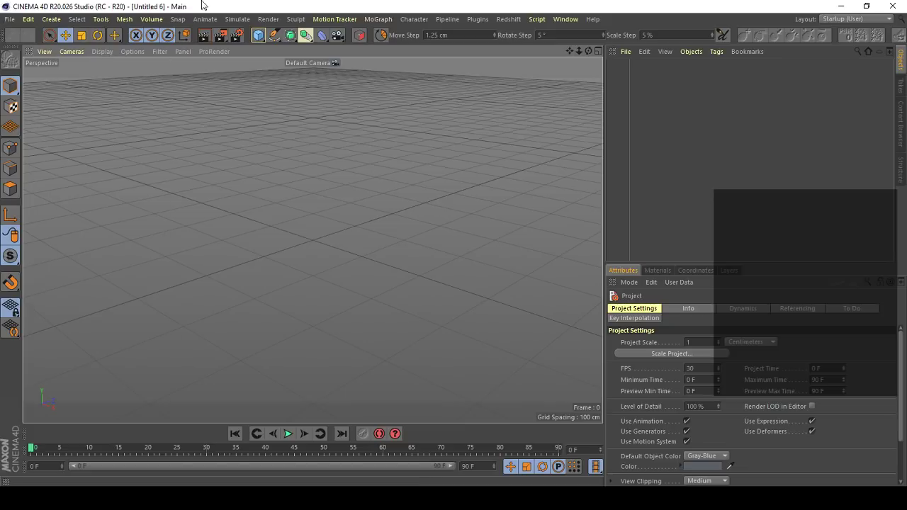
click(29, 19)
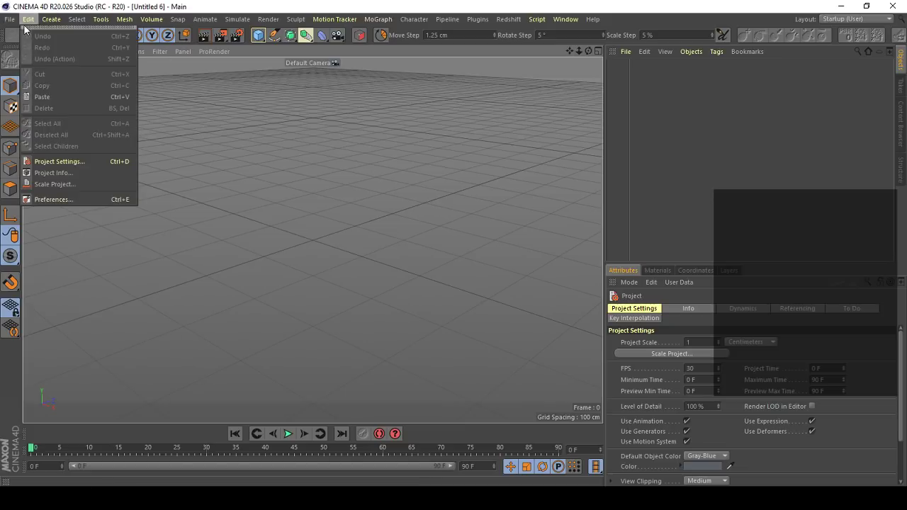
click(265, 330)
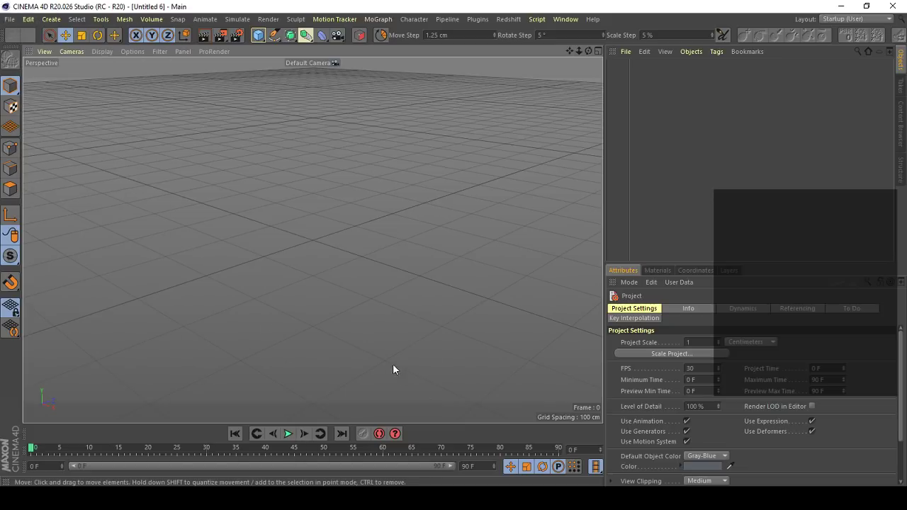
click(10, 19)
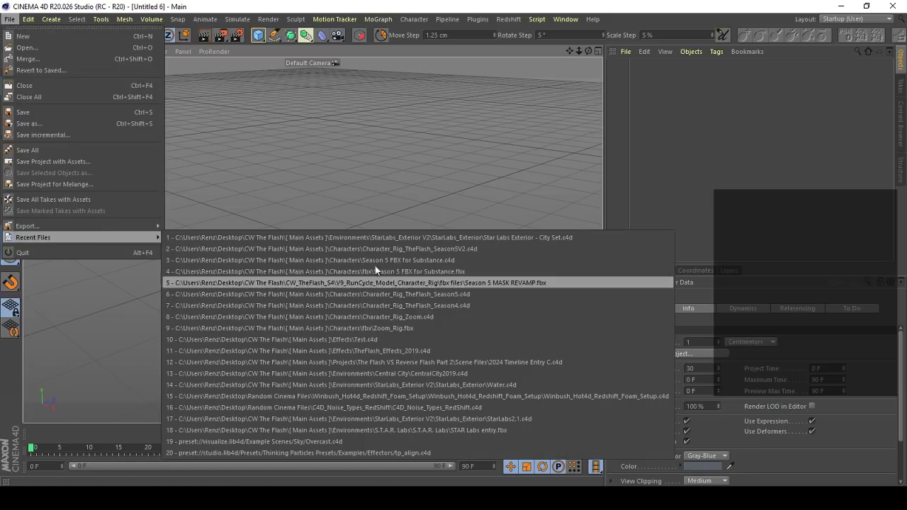
click(347, 173)
- Open the recent project TheFlash_Effects_2019.c4d and dismiss the missing-plugin warning
click(10, 19)
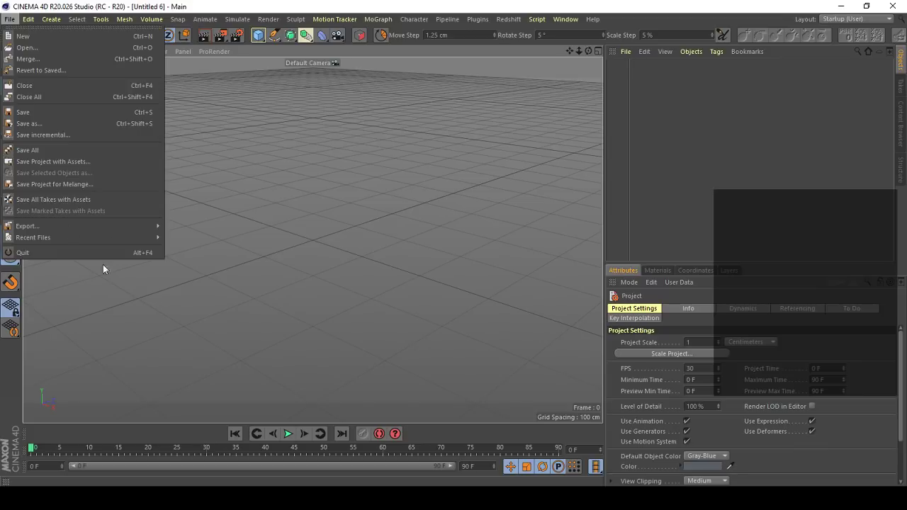
mouse_move(112, 237)
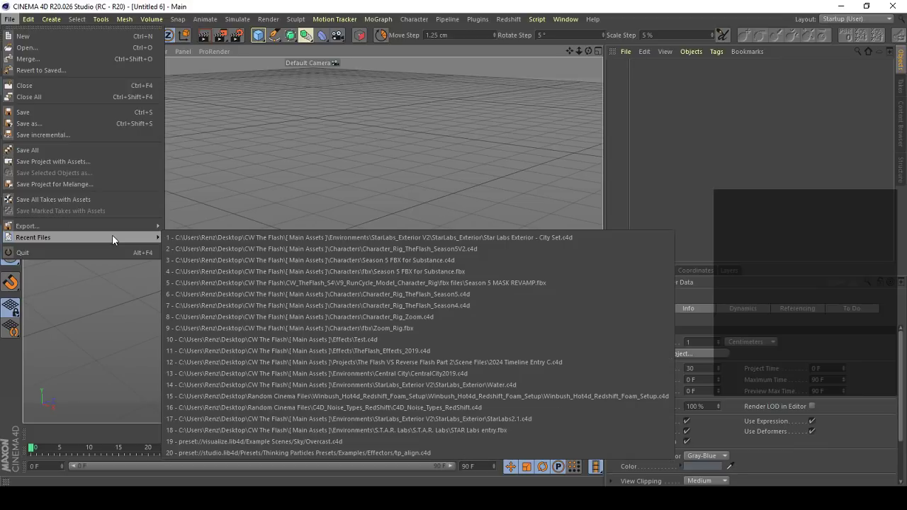
click(388, 350)
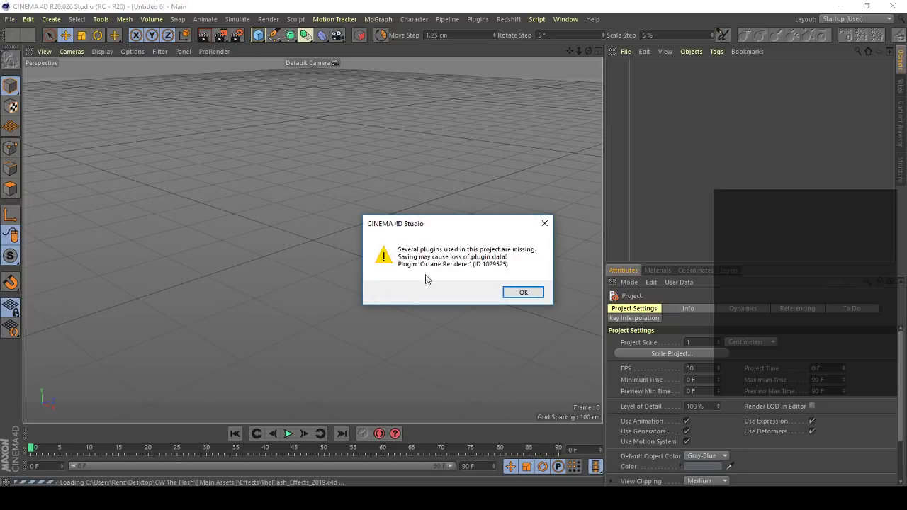
click(515, 292)
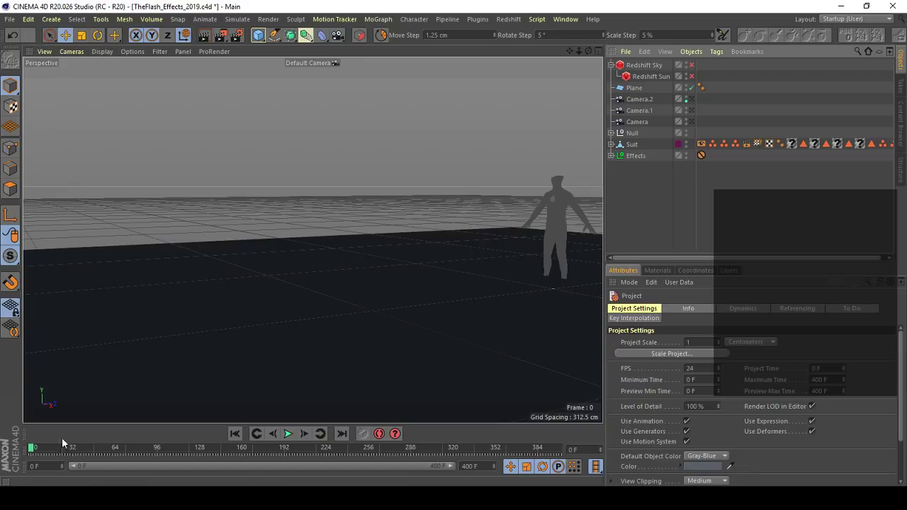
- Scrub and play the moving suit's lightning-trail animation up to frame 59, and return to frame 0
drag(34, 448, 266, 446)
drag(2, 441, 3, 440)
click(289, 435)
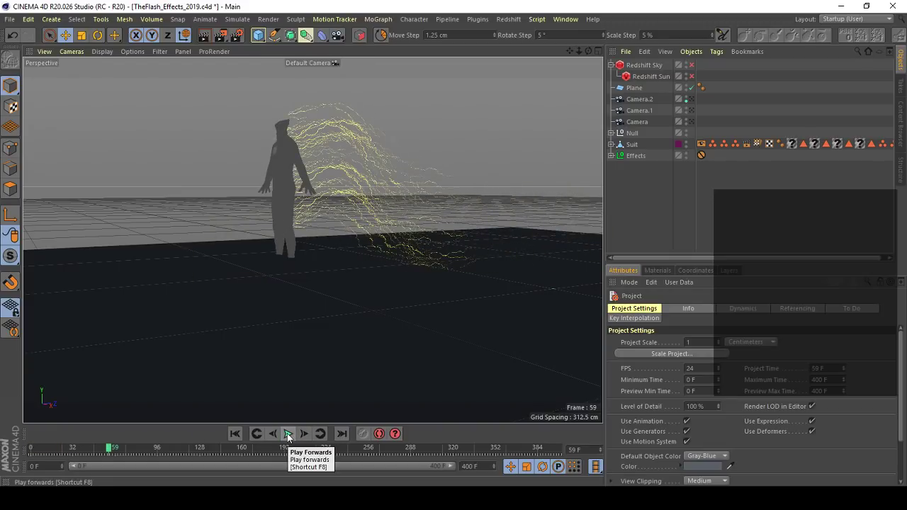
drag(91, 447, 23, 448)
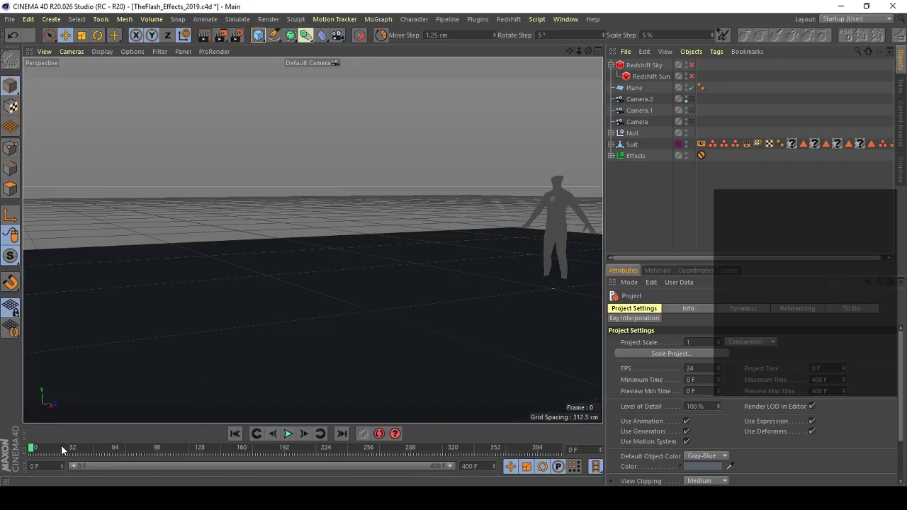
- Play the lightning effect from frame 0, pausing around frames 30 to 32 to examine the bolts around the suit, and rewind
drag(60, 450, 31, 449)
click(289, 434)
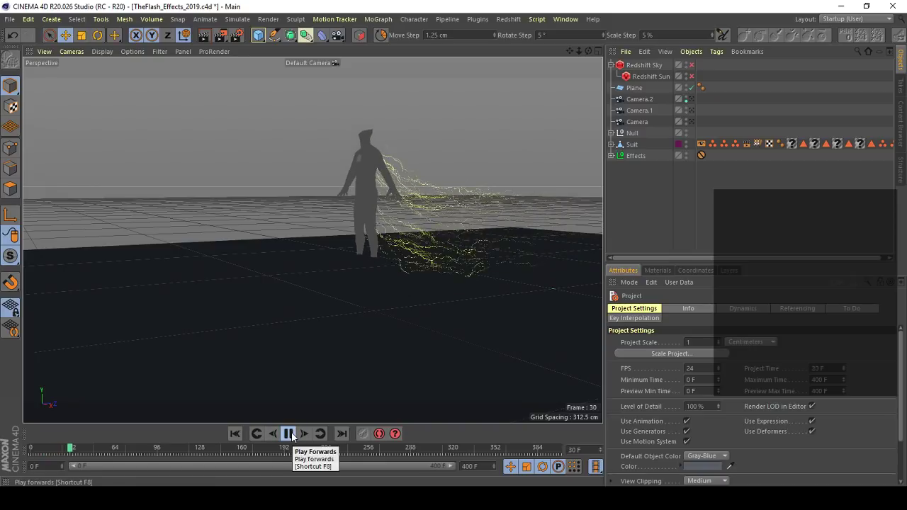
click(289, 434)
click(73, 449)
click(288, 434)
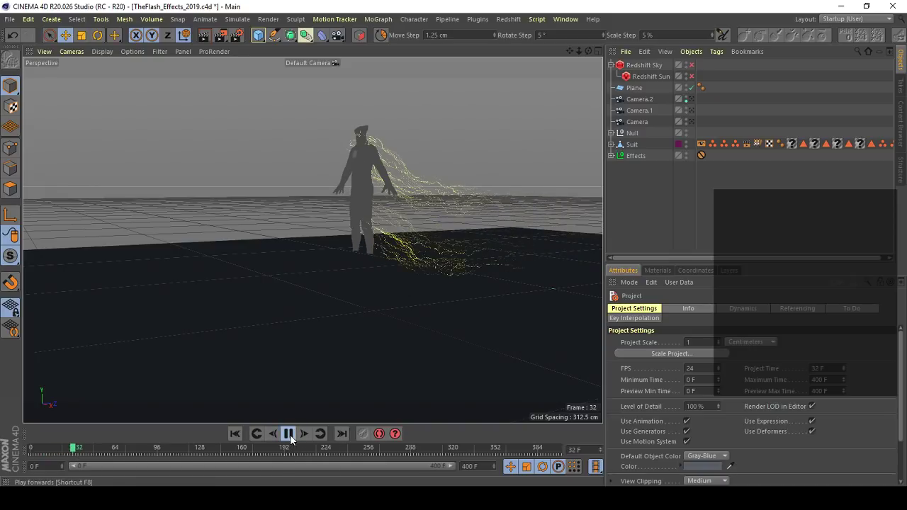
click(288, 434)
click(74, 450)
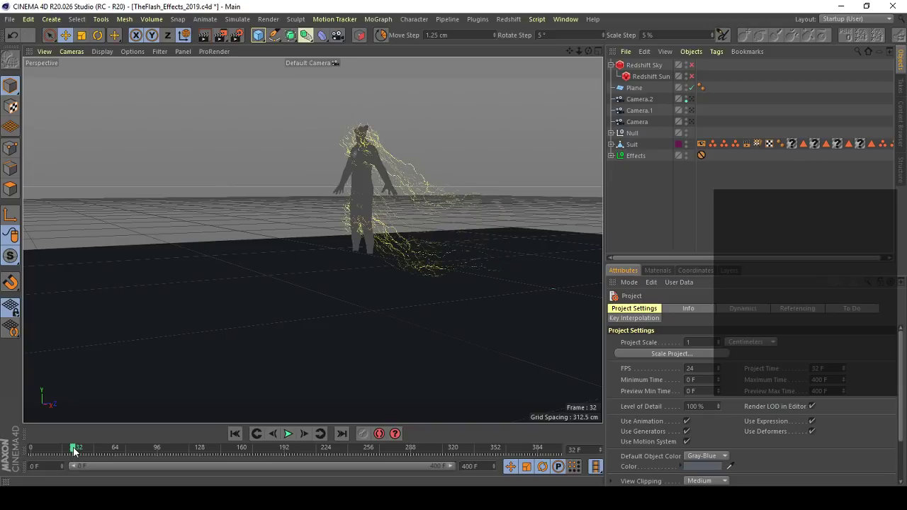
drag(43, 451, 16, 453)
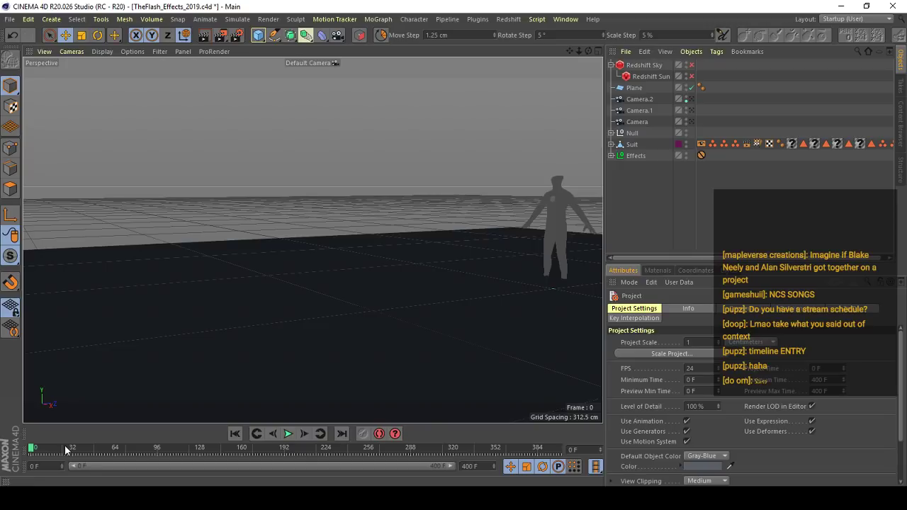
- Replay the animation from the start, pausing at frame 12 and again at frame 59 to examine the trailing lightning
drag(41, 451, 3, 451)
click(292, 438)
click(294, 437)
drag(38, 447, 7, 452)
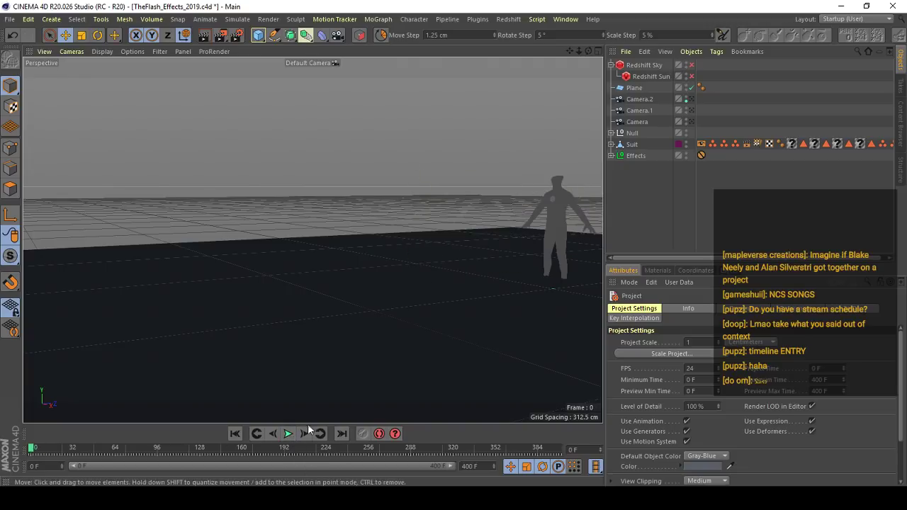
click(284, 436)
click(284, 436)
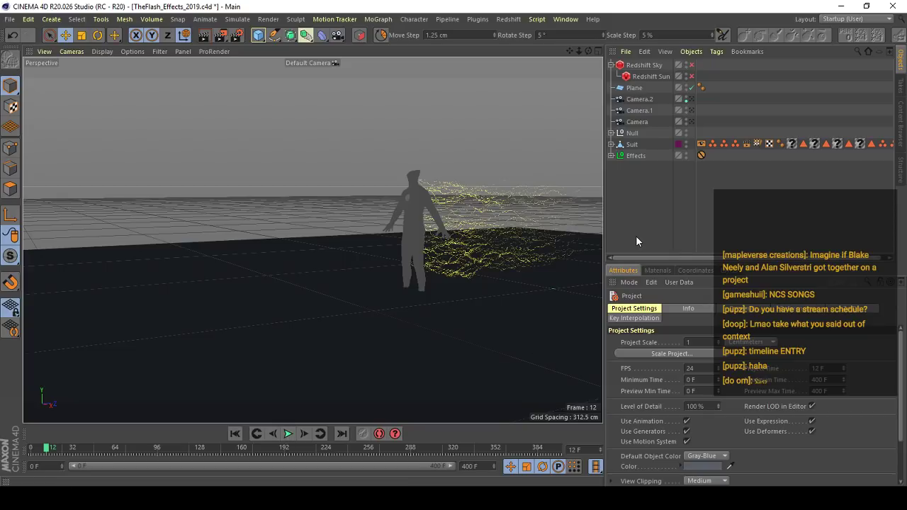
click(290, 435)
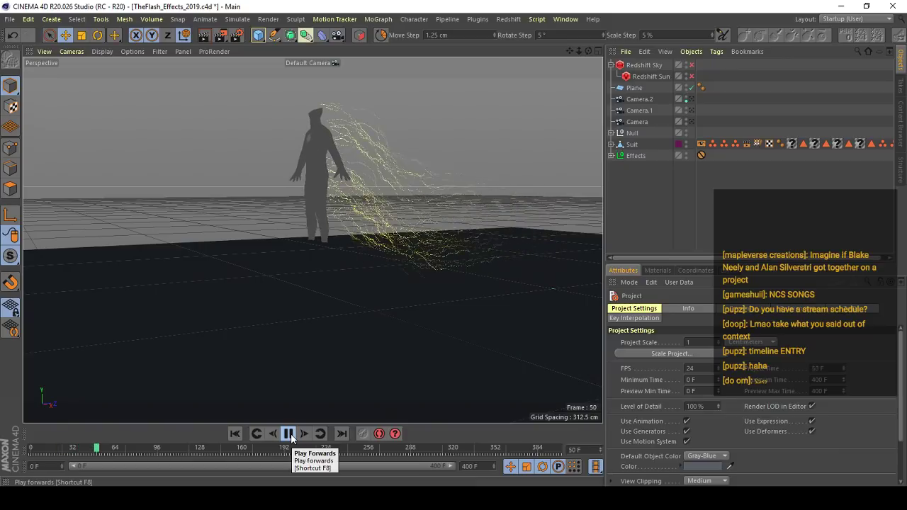
click(291, 435)
- Examine the lightning trail at frame 59 from the side and the front, and rewind the animation to frame 0
alt+drag(286, 171, 265, 230)
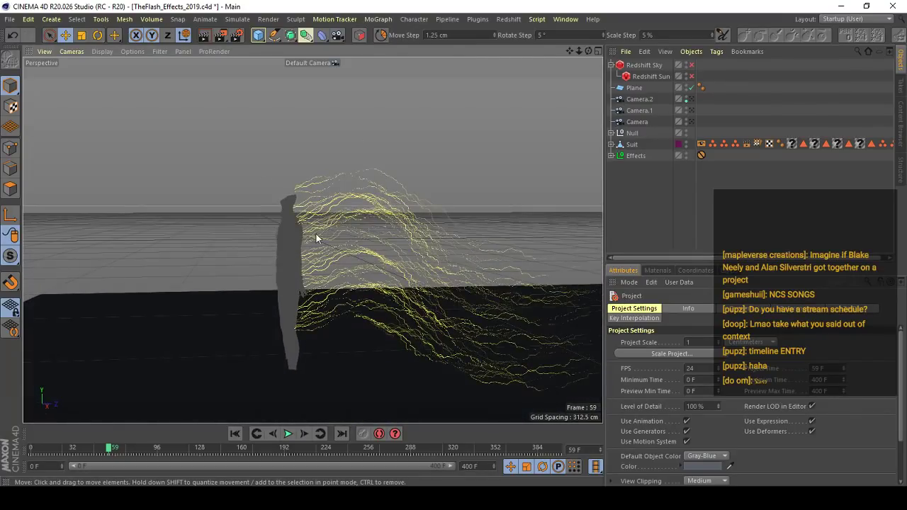
alt+drag(352, 280, 205, 231)
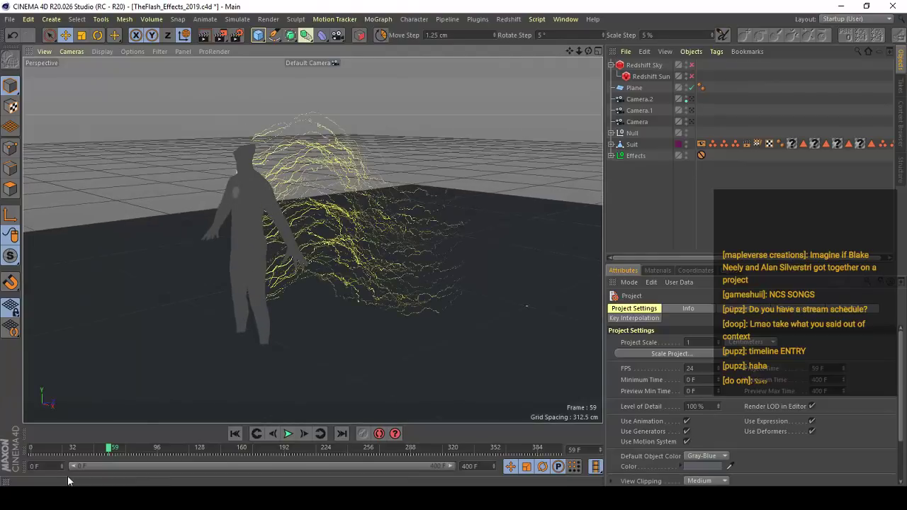
drag(76, 448, 30, 448)
alt+drag(177, 382, 397, 338)
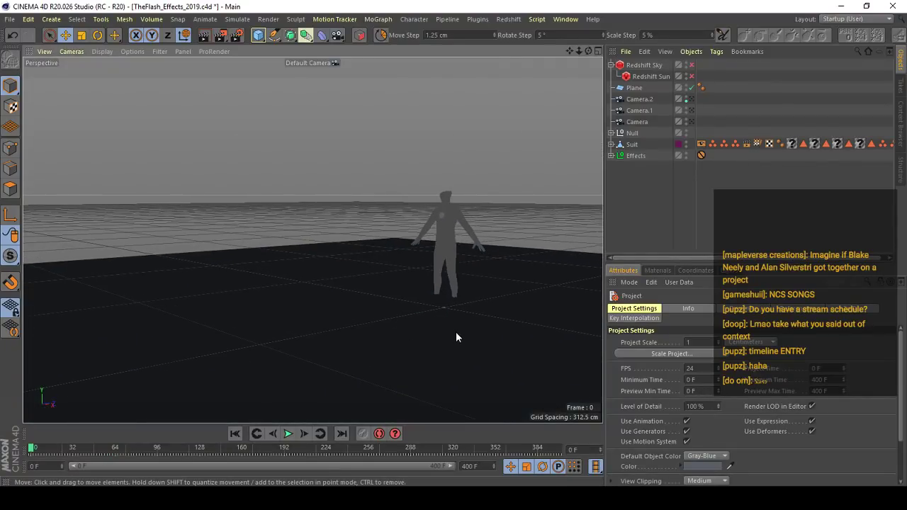
- Play the animation from frame 0, pause at frame 14, and examine the lightning trail from several angles
click(288, 435)
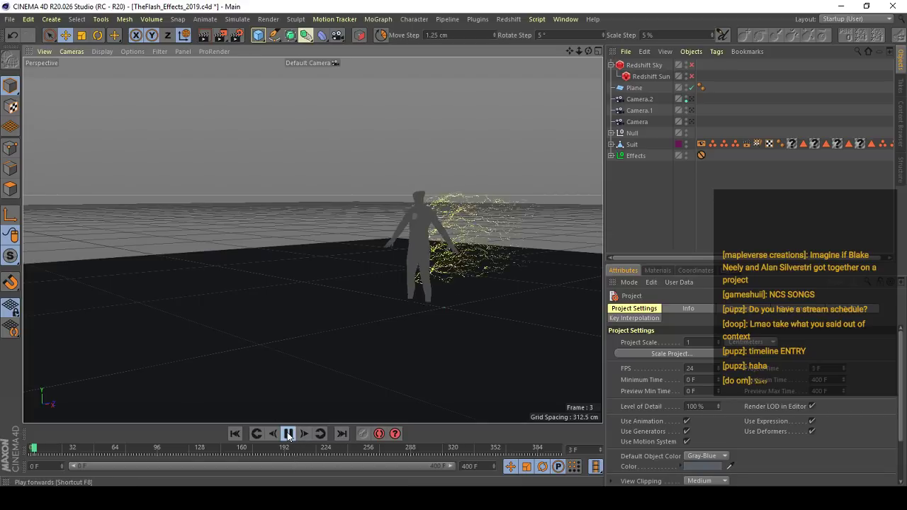
click(289, 435)
alt+drag(335, 238, 459, 196)
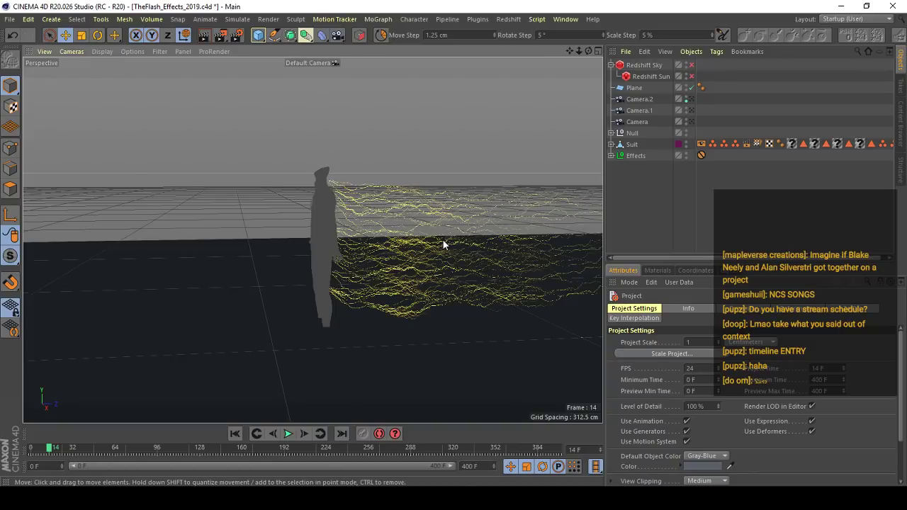
mouse_move(335, 233)
alt+mouse_down()
mouse_move(303, 224)
mouse_move(161, 248)
mouse_move(415, 256)
mouse_move(293, 239)
mouse_move(290, 218)
mouse_move(261, 215)
mouse_move(259, 205)
mouse_move(324, 188)
mouse_move(281, 207)
mouse_move(354, 194)
mouse_move(379, 222)
mouse_move(343, 231)
alt+mouse_up()
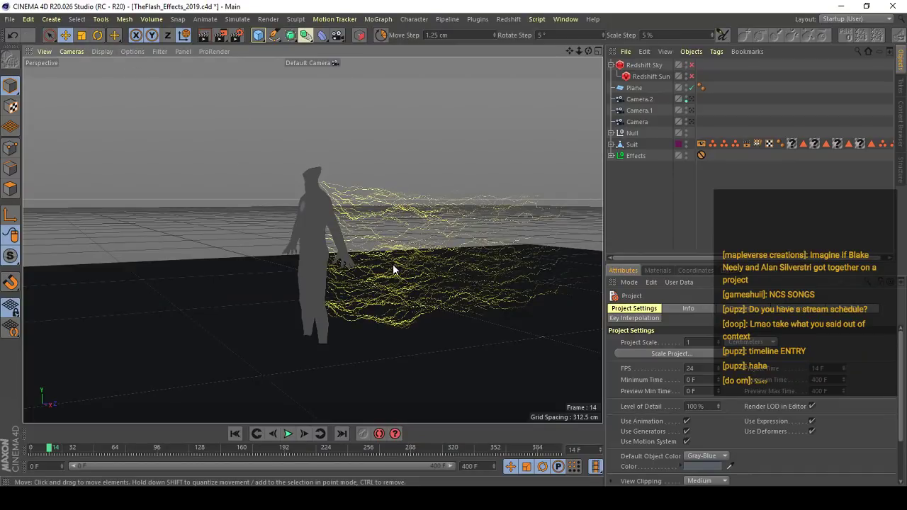
mouse_move(334, 297)
alt+mouse_down()
mouse_move(259, 259)
mouse_move(316, 243)
alt+mouse_up()
- Preview the lightning with Gouraud shading by replaying from frame 0, and restore the line display at frame 0
key(n)
key(a)
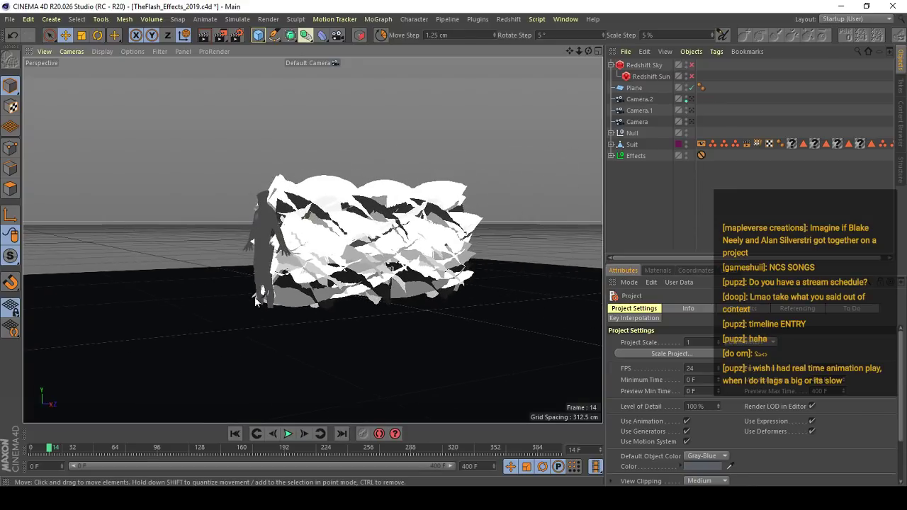
click(31, 453)
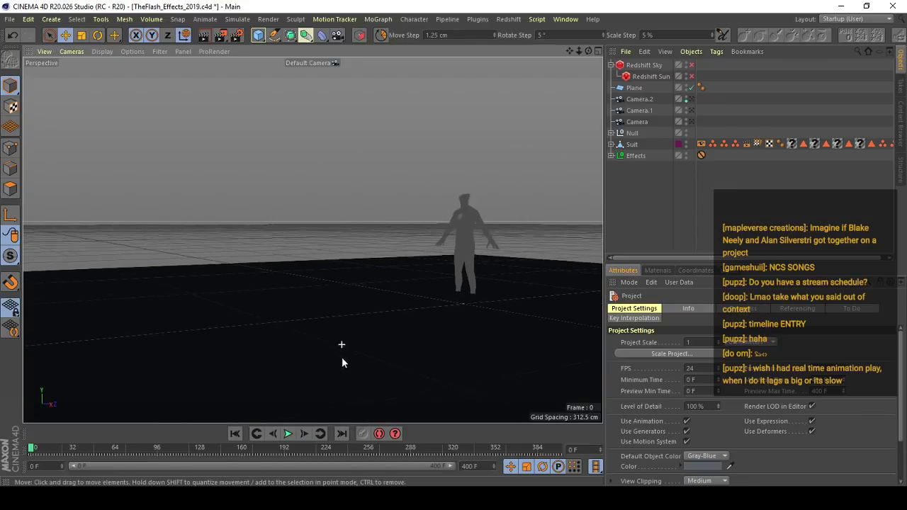
click(290, 433)
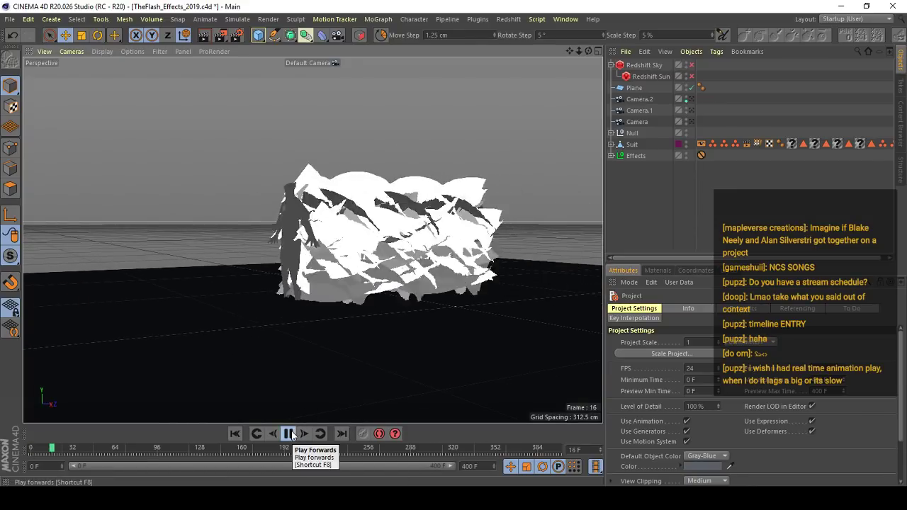
alt+drag(158, 204, 230, 371)
click(287, 434)
drag(219, 451, 30, 448)
key(n)
alt+drag(395, 259, 350, 255)
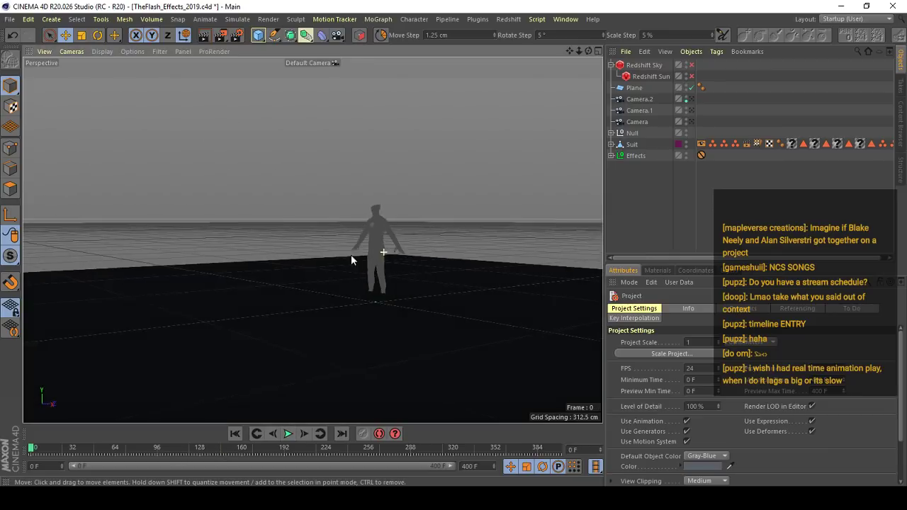
- Replay the line-display lightning past frame 40, examine the trail behind the suit, and return to frame 0
click(284, 436)
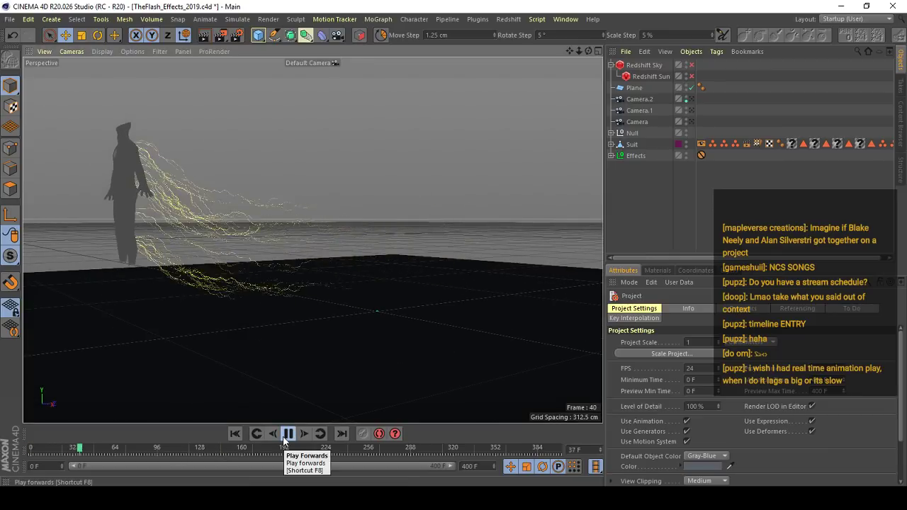
click(285, 439)
alt+drag(266, 351, 347, 345)
drag(127, 451, 30, 450)
alt+drag(461, 346, 495, 348)
alt+right_drag(494, 343, 440, 336)
alt+middle_drag(441, 336, 492, 319)
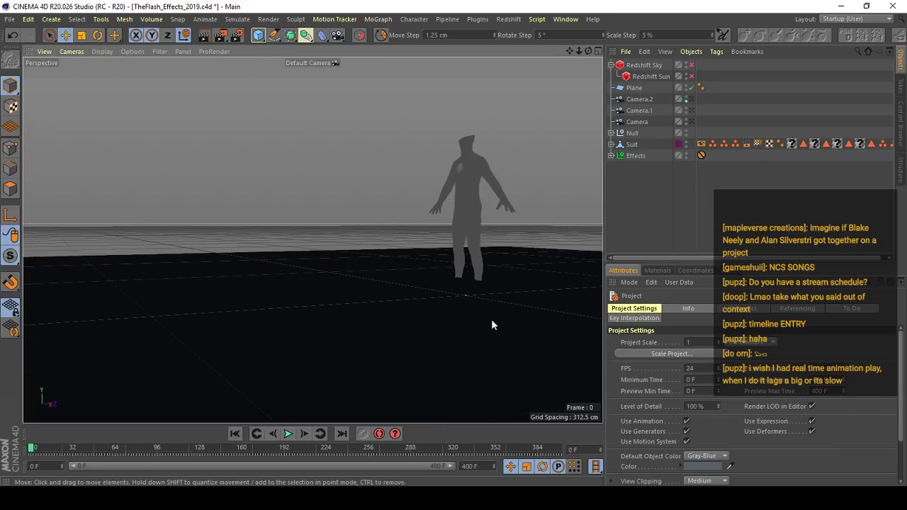
- Review the output options of the Lightning Render preset in the render settings and close them
click(237, 35)
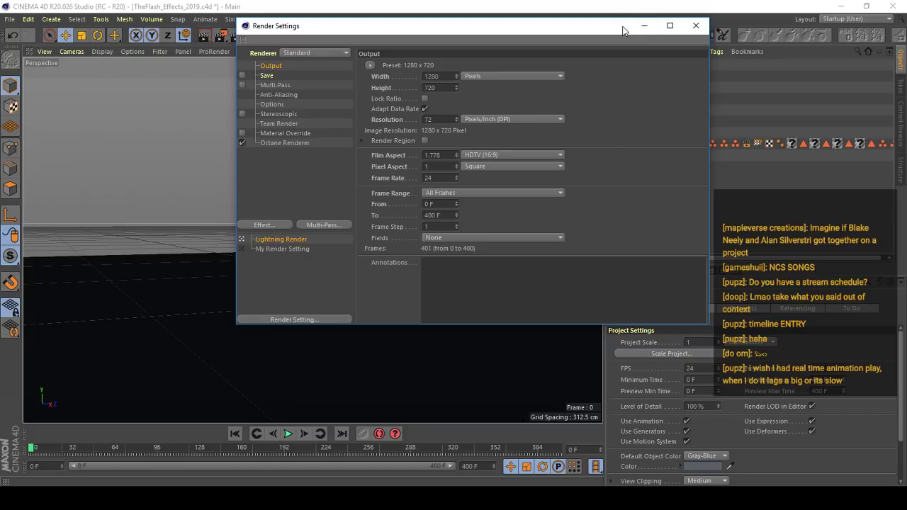
click(696, 27)
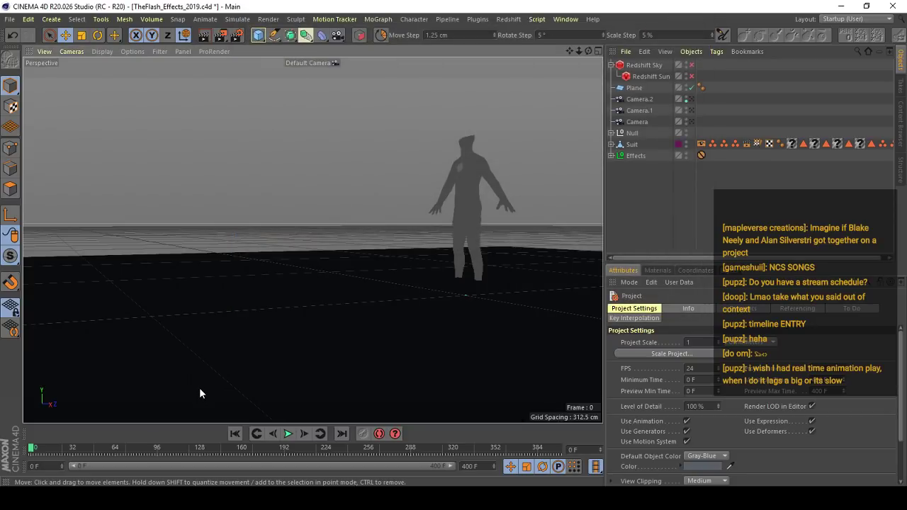
click(237, 34)
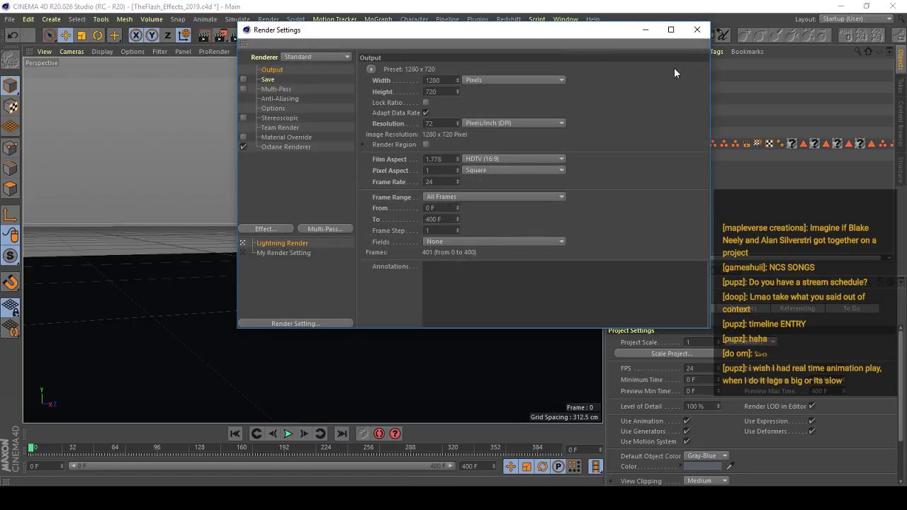
click(704, 31)
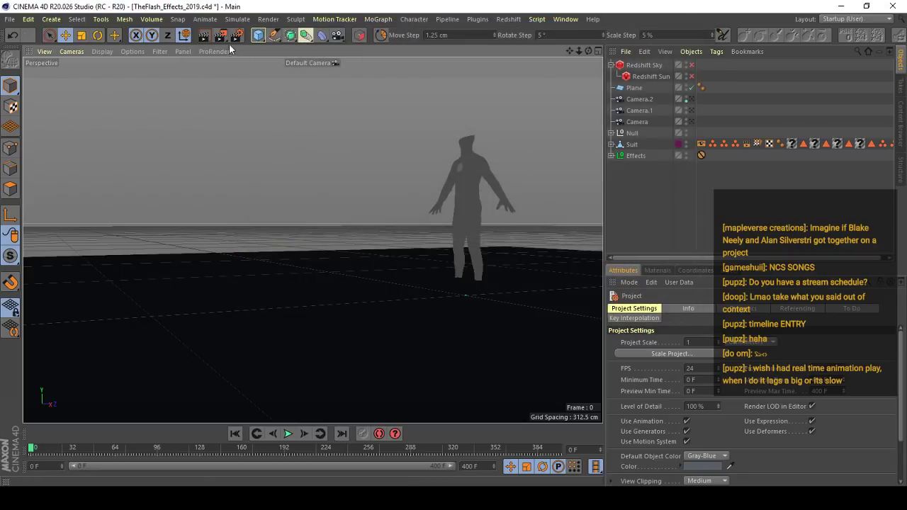
- Render the full lightning animation to the Picture Viewer and reposition its window so the image and frame history show
click(689, 98)
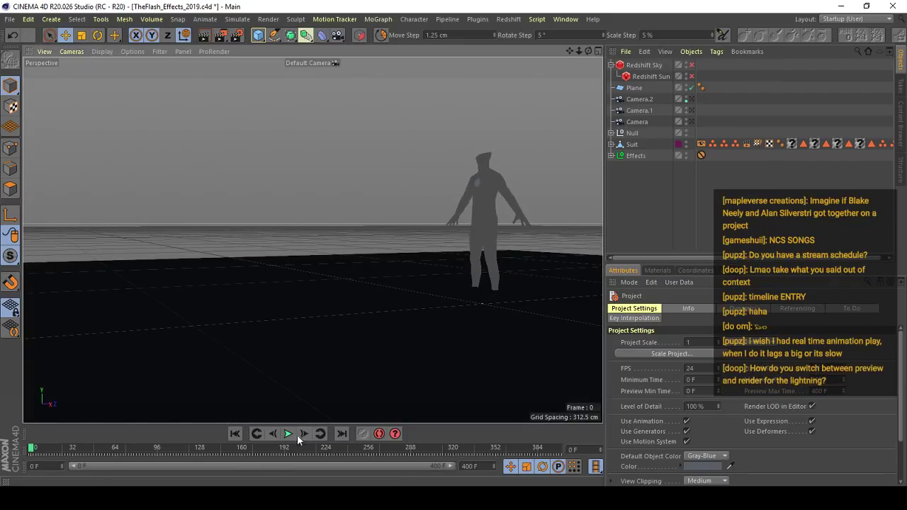
click(288, 434)
click(30, 448)
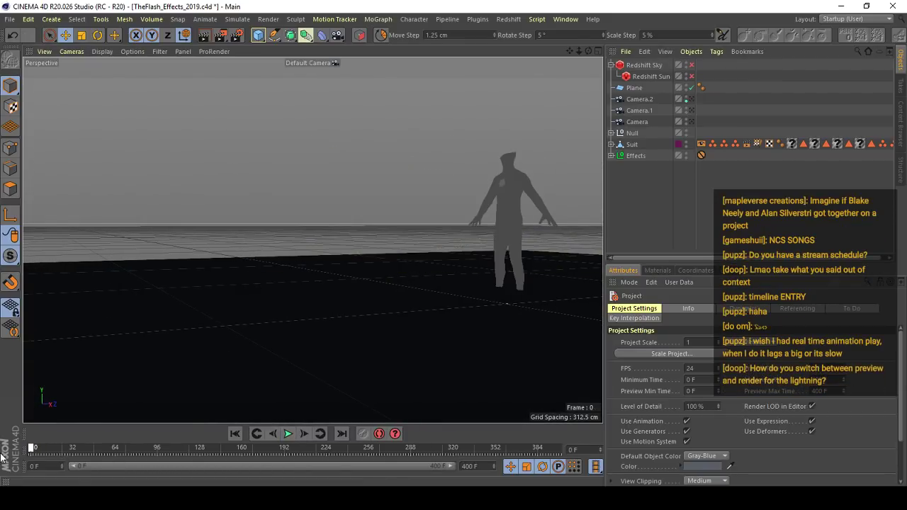
click(222, 34)
click(483, 288)
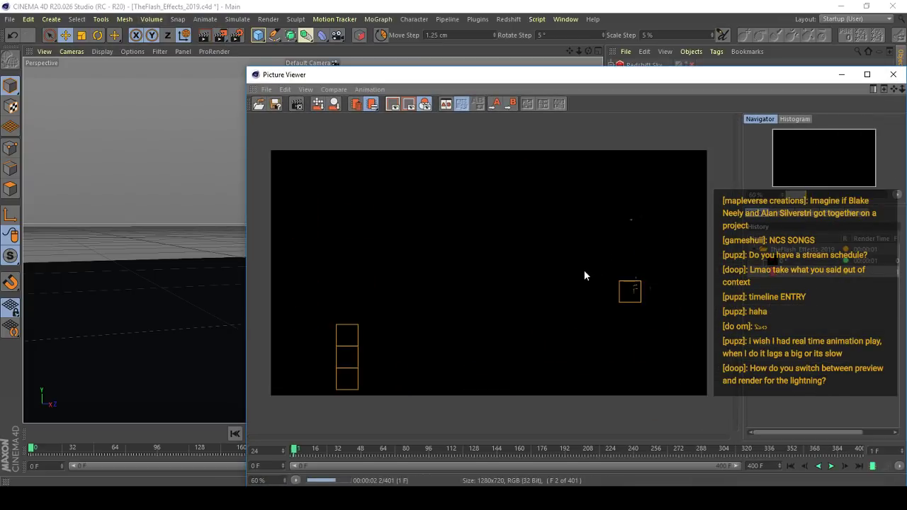
scroll(586, 269, down, 1)
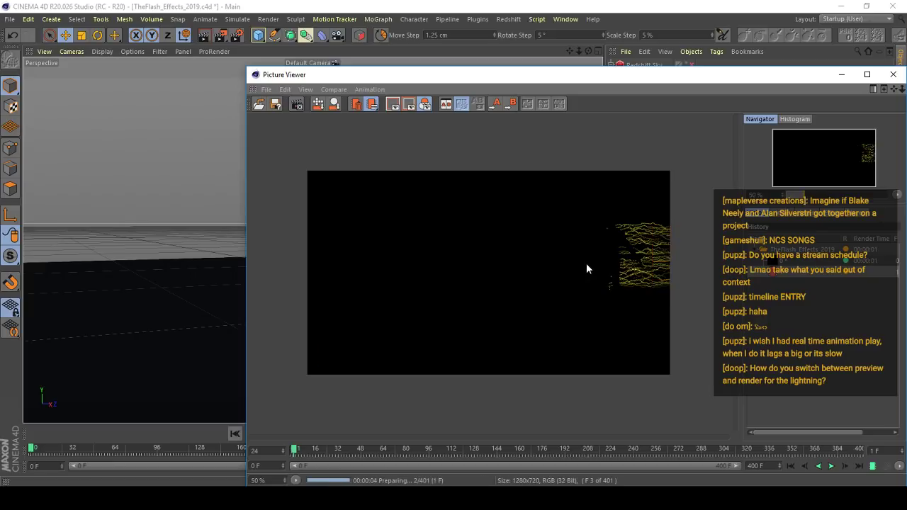
drag(801, 89, 562, 136)
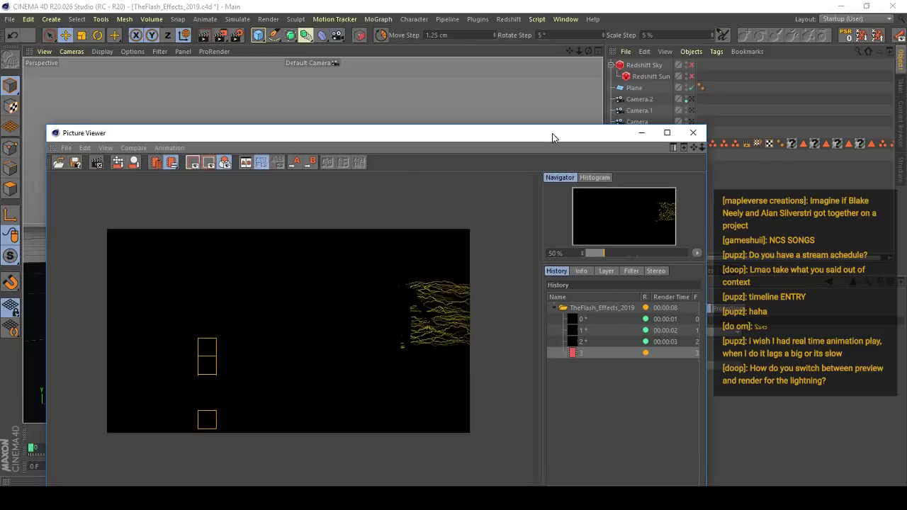
drag(637, 134, 632, 103)
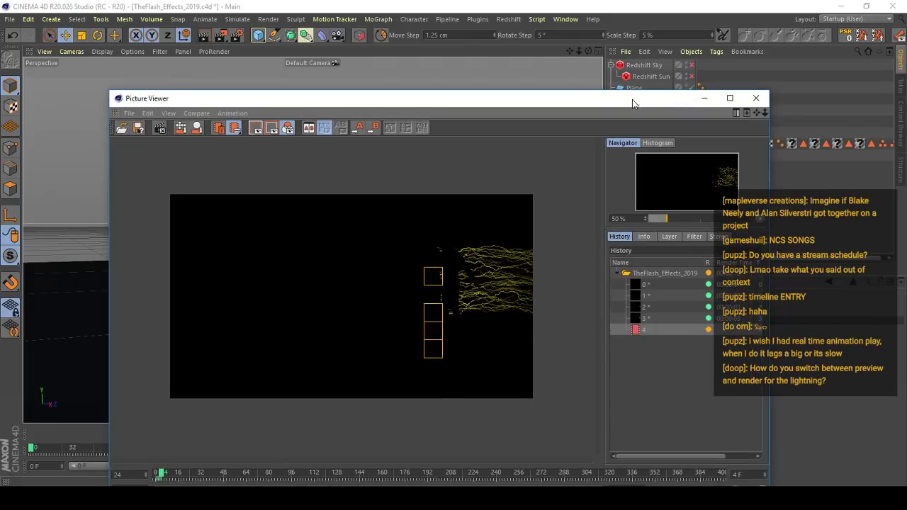
- Return to the main scene, select the Effects null, play the viewport lightning preview briefly, and rewind to frame 0
click(146, 4)
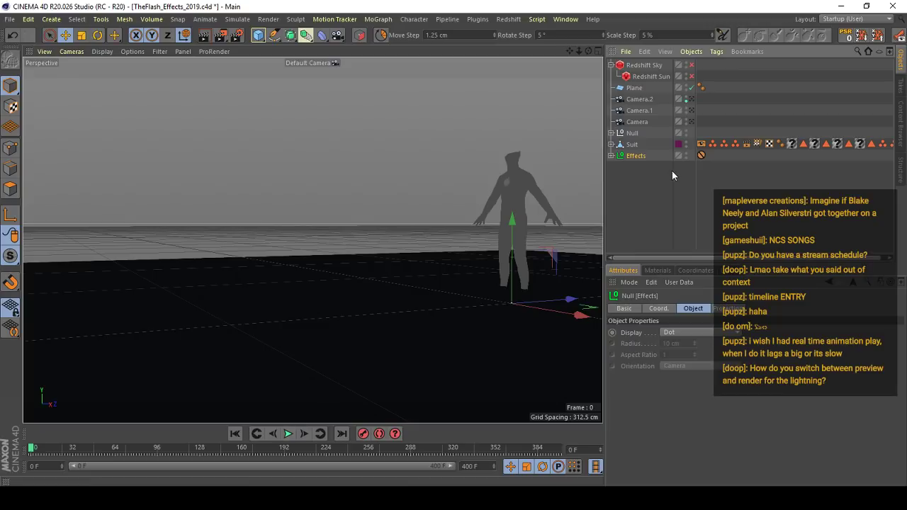
click(639, 168)
click(621, 154)
click(284, 436)
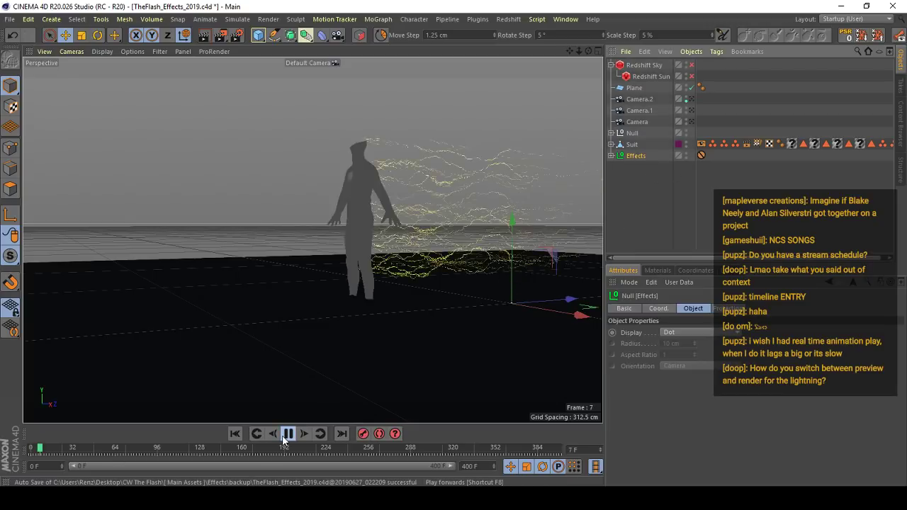
click(285, 436)
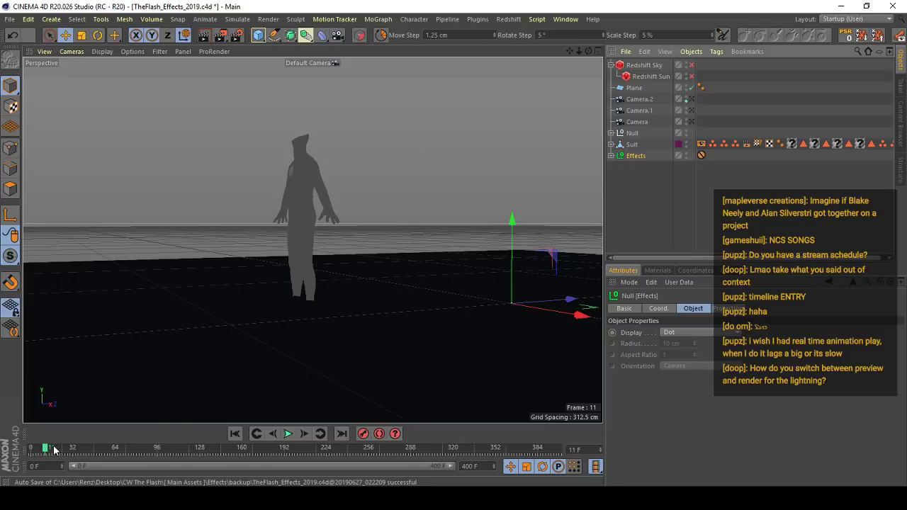
drag(52, 450, 1, 452)
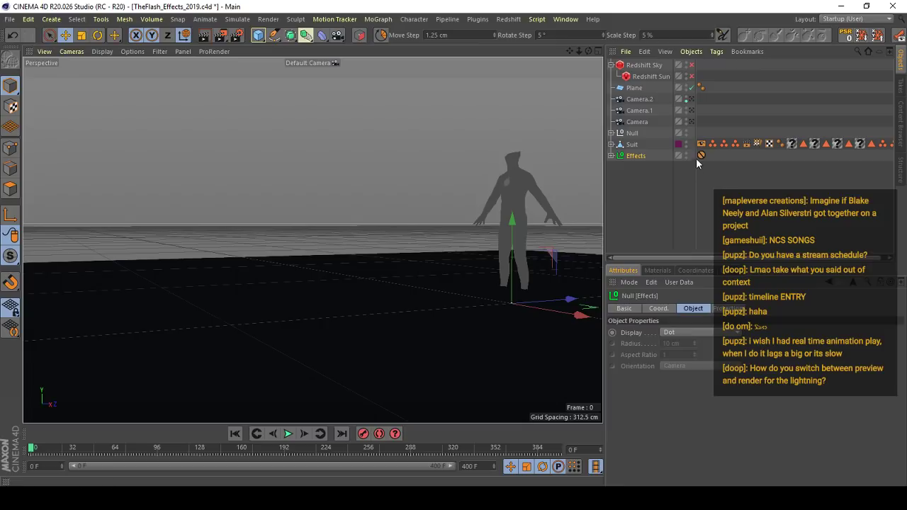
- Widen the name column of the object list and deselect the Effects null
drag(696, 134, 731, 136)
click(683, 143)
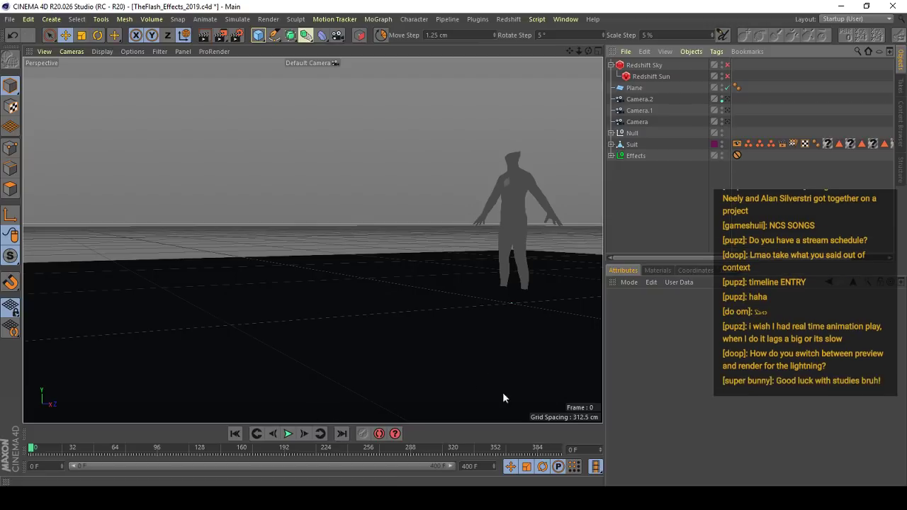
drag(730, 175, 742, 175)
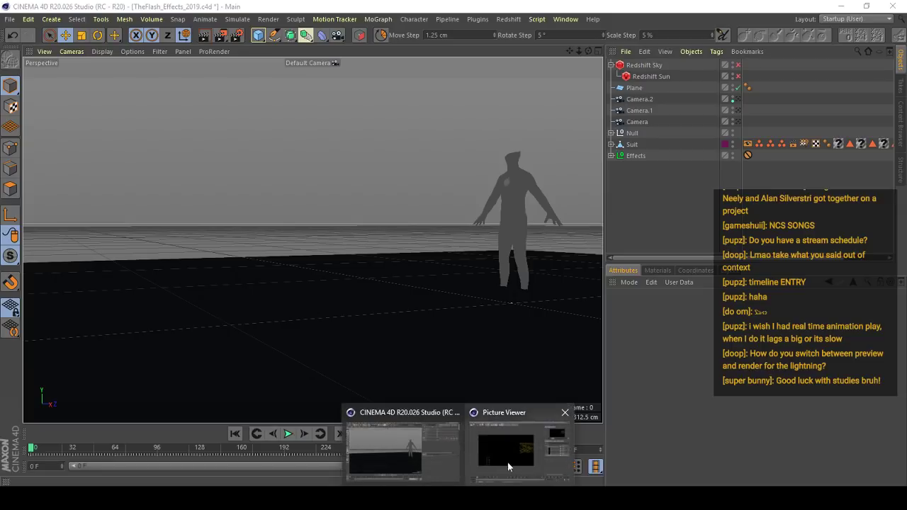
- Bring the Picture Viewer back up and play and scrub the rendered lightning frames from frame 0
click(507, 461)
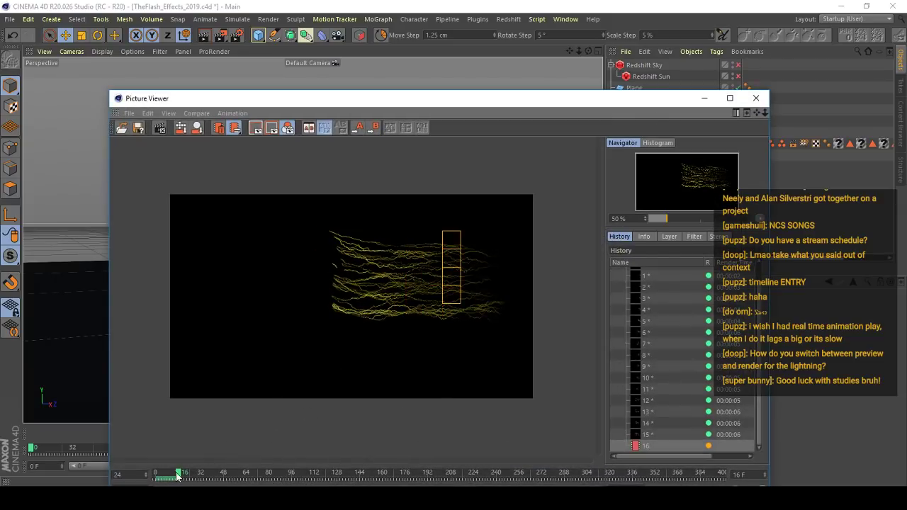
drag(179, 475, 141, 480)
drag(648, 101, 652, 43)
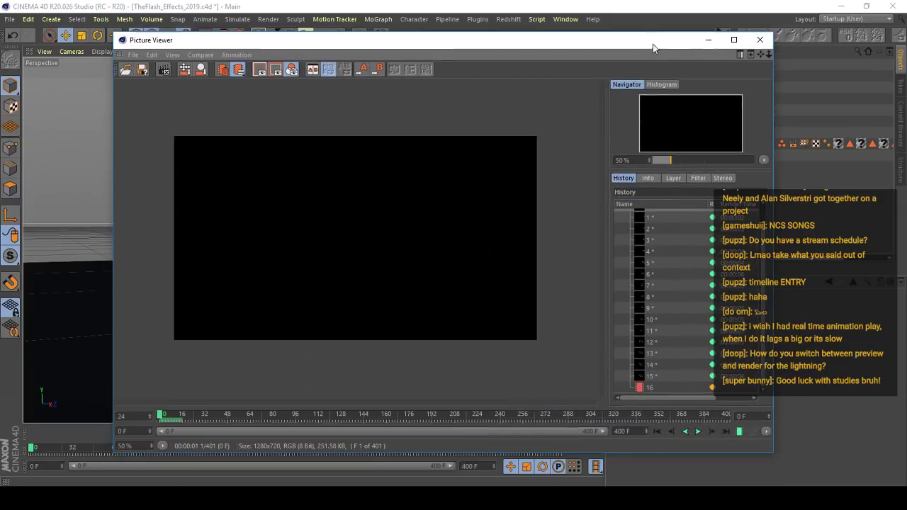
click(698, 431)
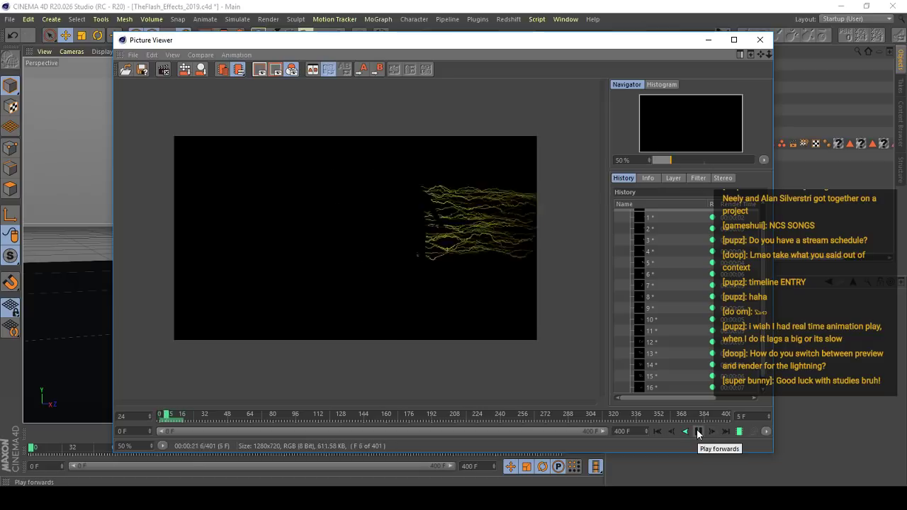
click(698, 432)
drag(164, 416, 183, 416)
key(shift+r)
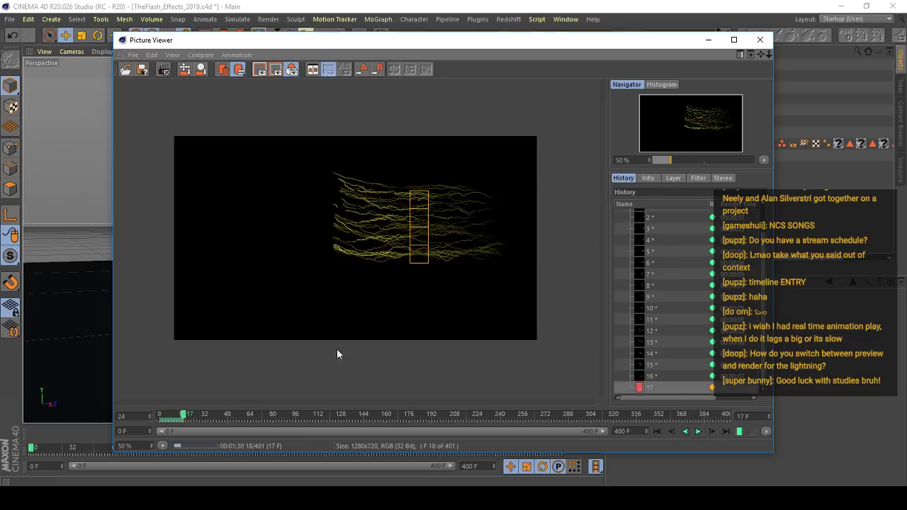
- Replay the rendered sequence, examine the lightning at frames 14 and 15, and rewind the render to frame 0
click(698, 431)
click(701, 431)
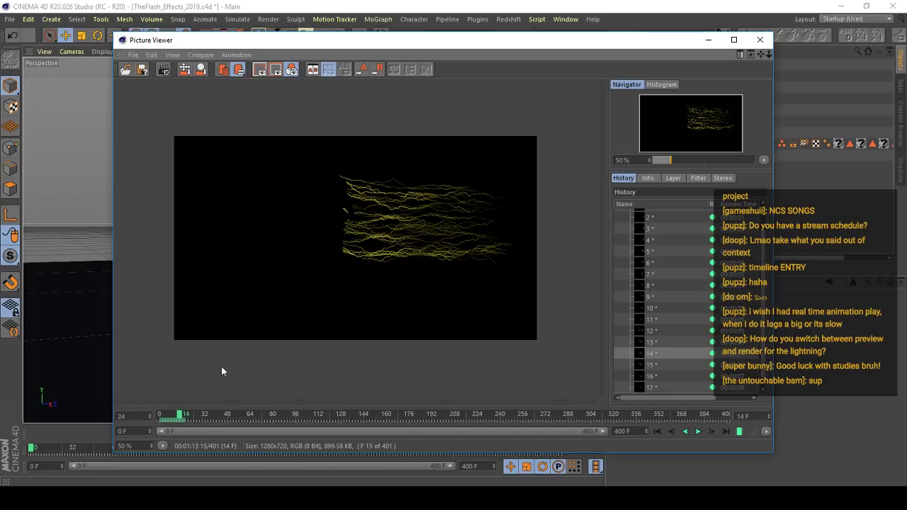
click(182, 417)
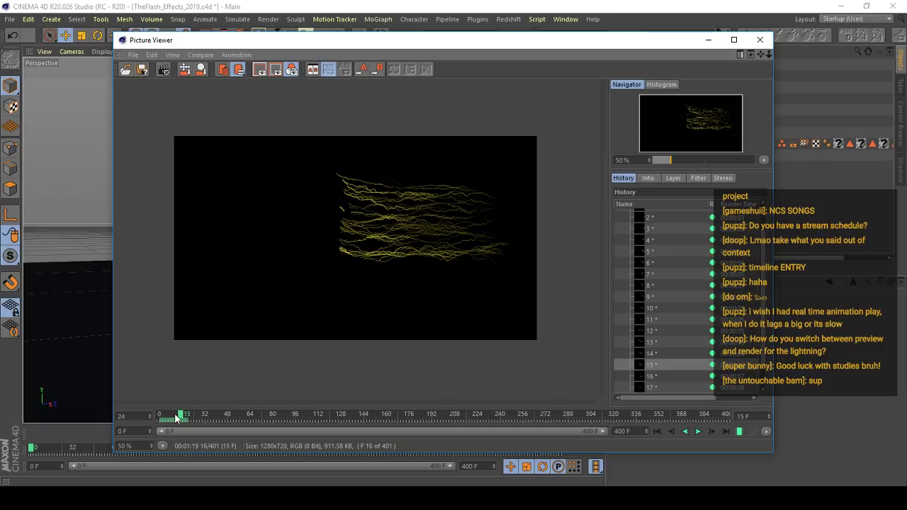
drag(177, 418, 158, 418)
- Enlarge the rendered image to 60% and replay the finished lightning frames, examining the trail around frames 20 to 23
scroll(390, 219, up, 1)
click(696, 432)
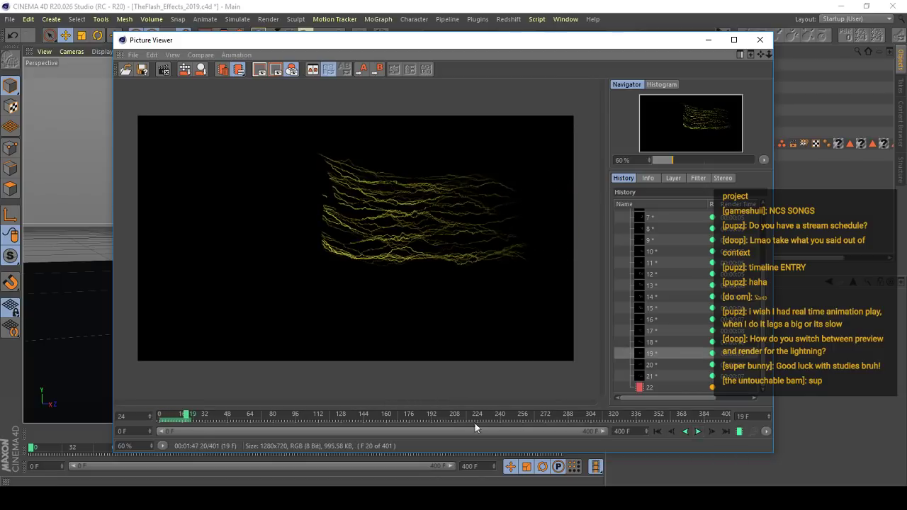
click(191, 416)
drag(191, 416, 152, 419)
click(698, 432)
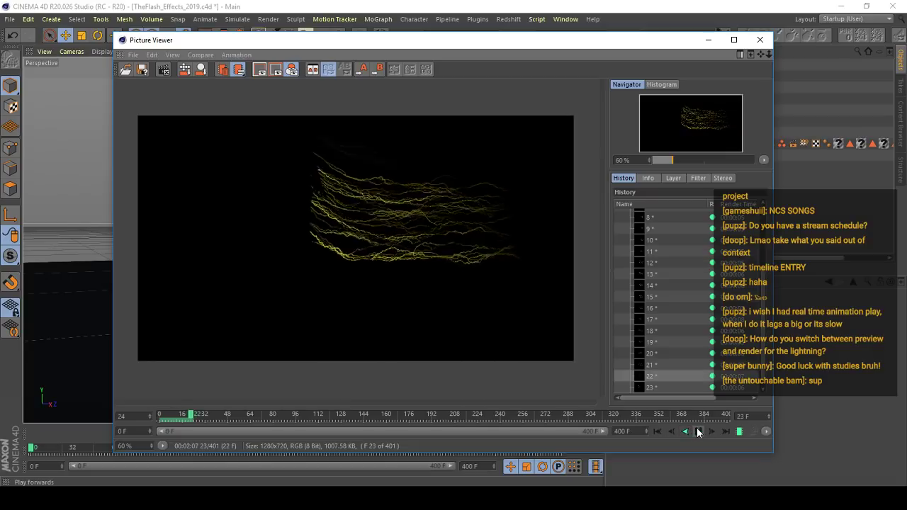
click(698, 432)
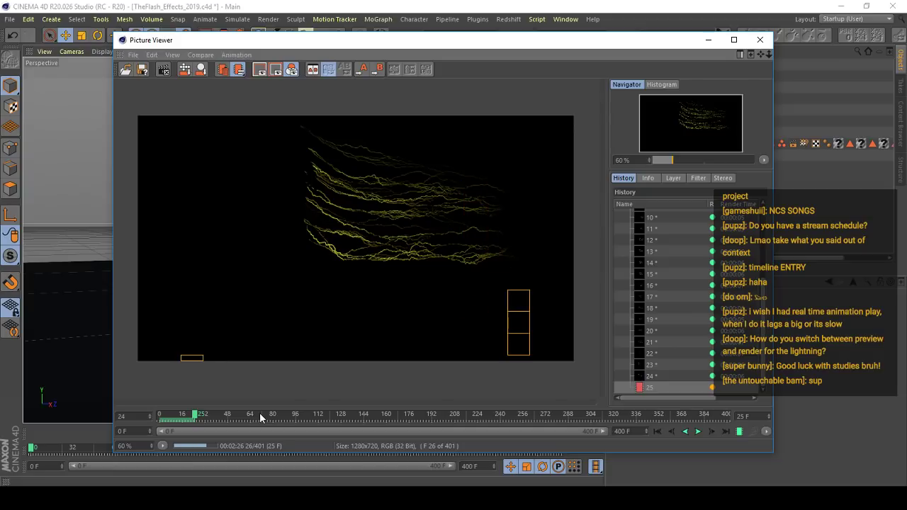
click(697, 431)
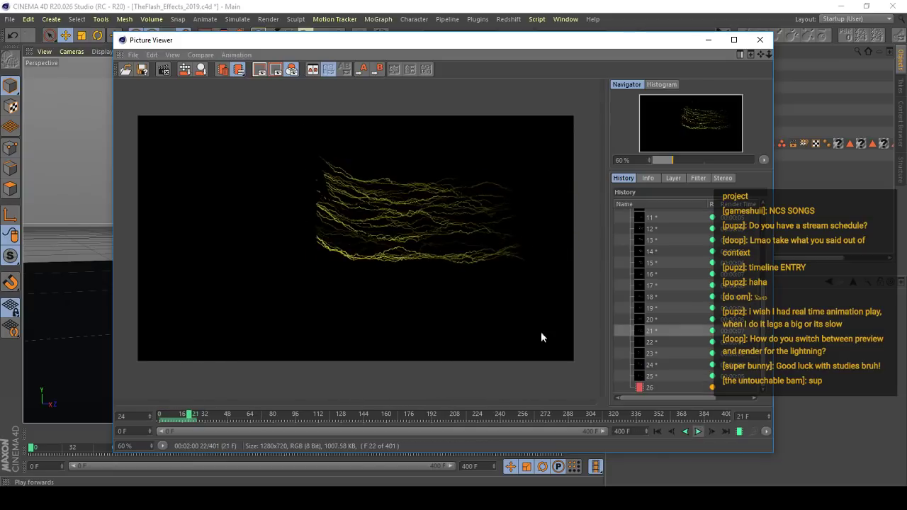
- Play the rendered lightning sequence, pause it at frame 16, and restart playback from frame 0
click(697, 432)
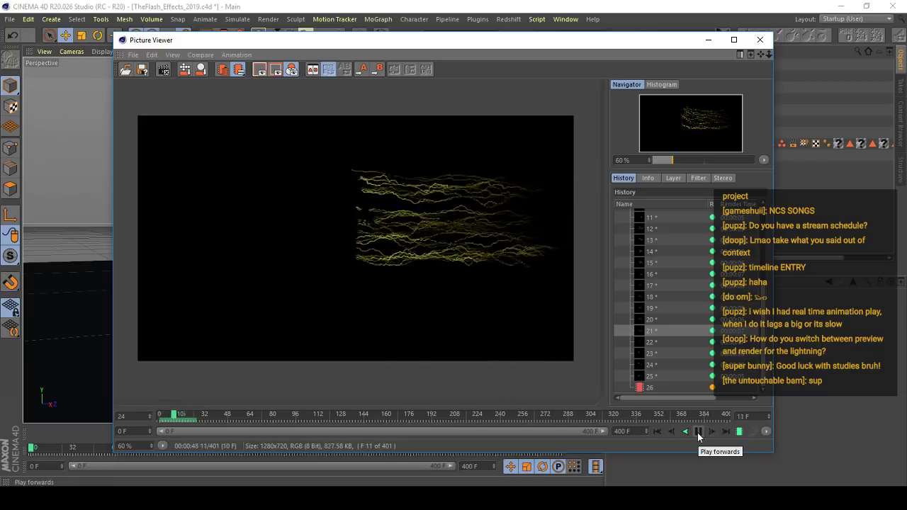
click(696, 433)
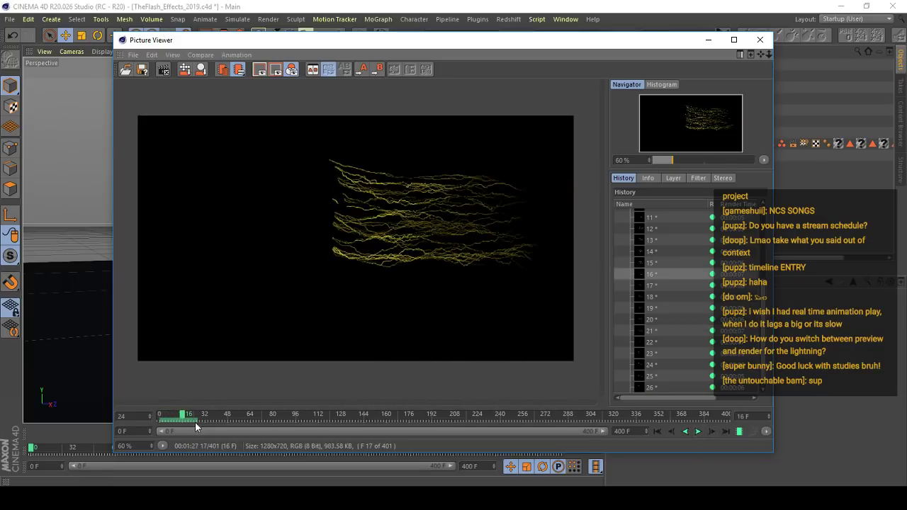
click(160, 418)
click(698, 432)
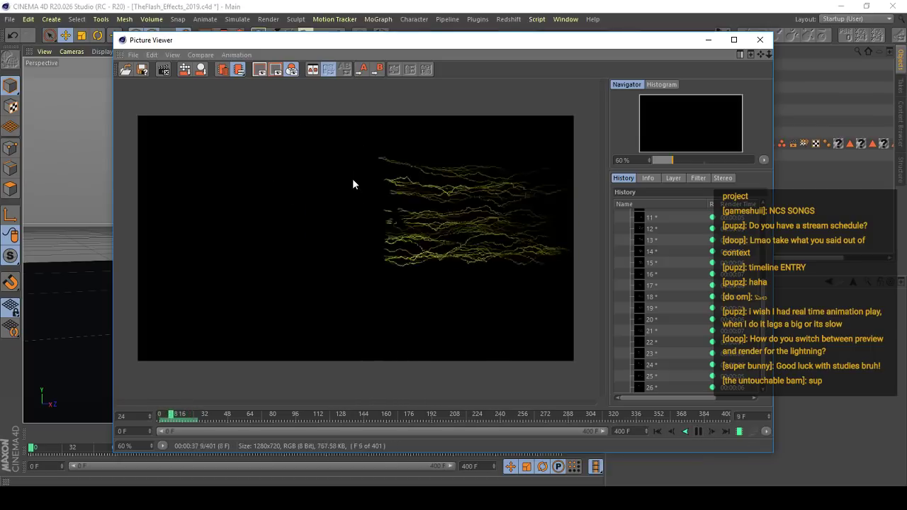
- Enlarge the rendered image to 70% and replay the lightning frames repeatedly from frame 0
scroll(358, 186, up, 1)
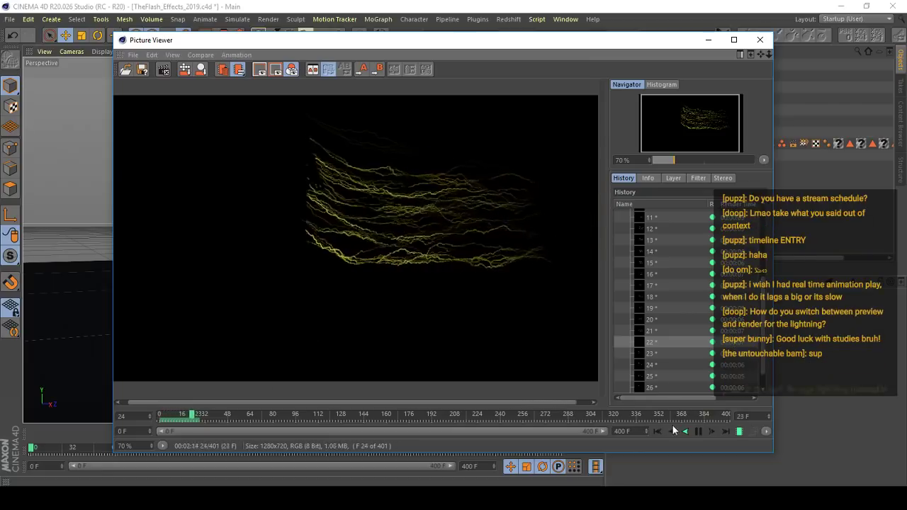
click(698, 432)
mouse_move(173, 414)
mouse_down()
mouse_move(201, 414)
mouse_move(159, 418)
mouse_up()
click(698, 432)
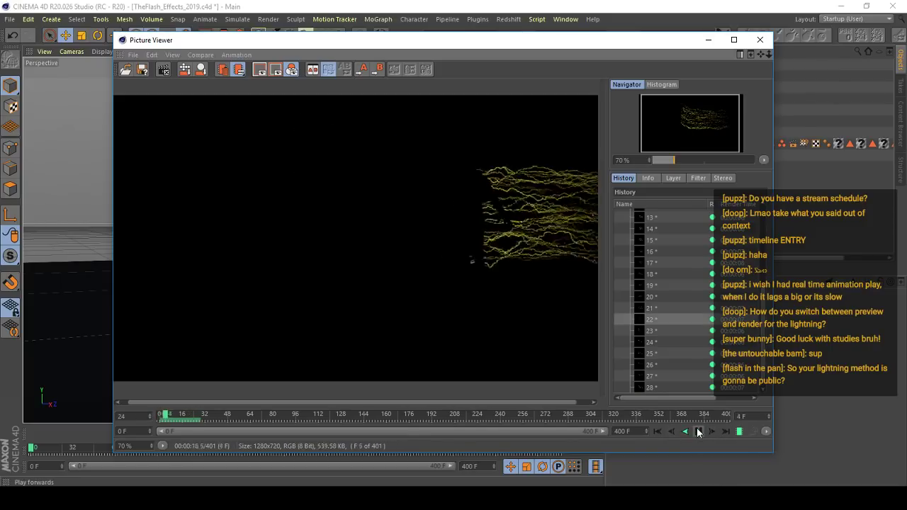
click(160, 417)
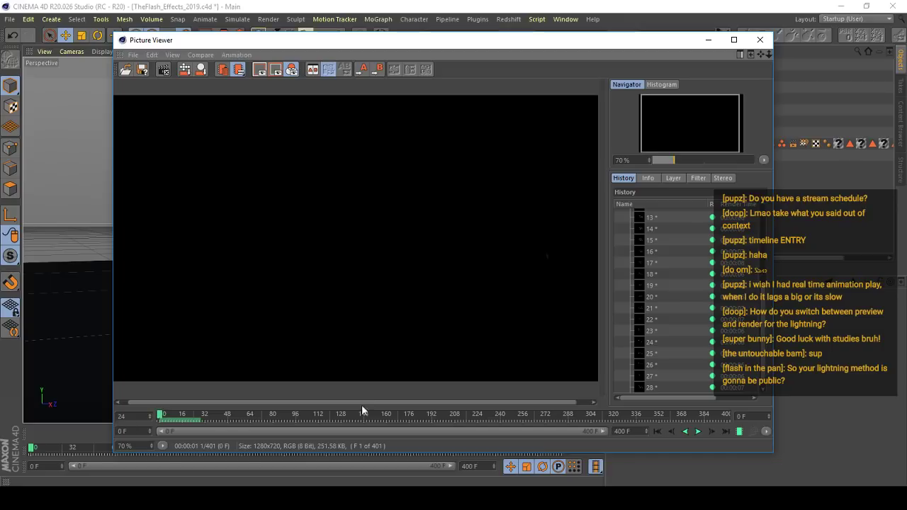
click(700, 431)
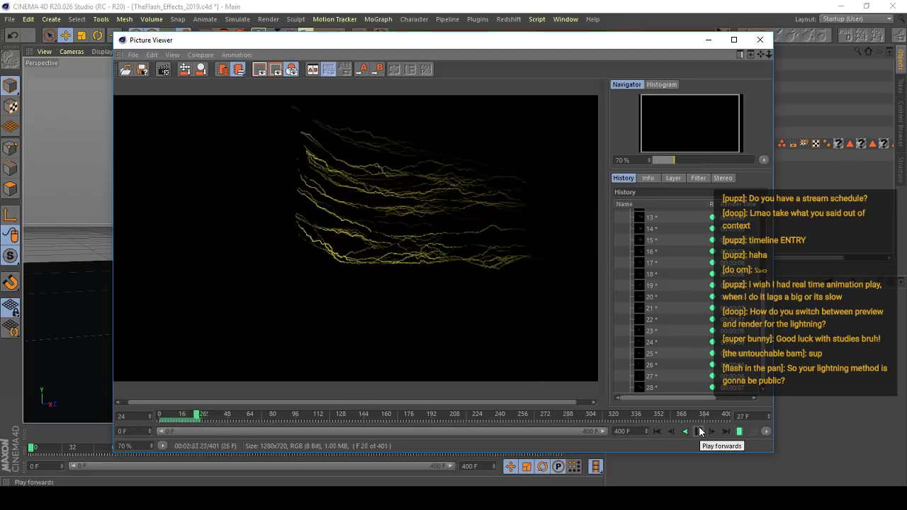
scroll(394, 294, up, 1)
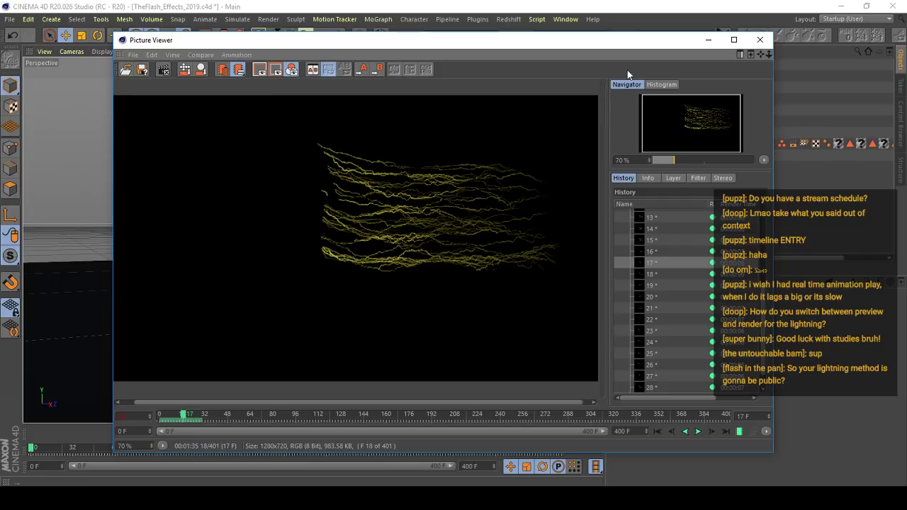
- Shift the Picture Viewer slightly, minimise it to reveal the scene, and bring it back up
mouse_move(627, 43)
mouse_down()
mouse_move(605, 280)
mouse_move(558, 162)
mouse_move(652, 60)
mouse_move(643, 49)
mouse_move(743, 161)
mouse_move(616, 54)
mouse_move(616, 40)
mouse_move(619, 48)
mouse_up()
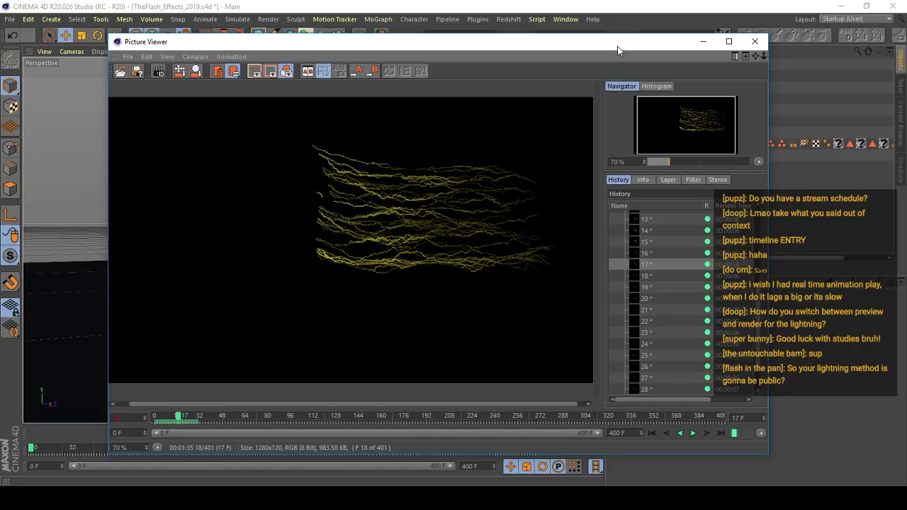
click(705, 43)
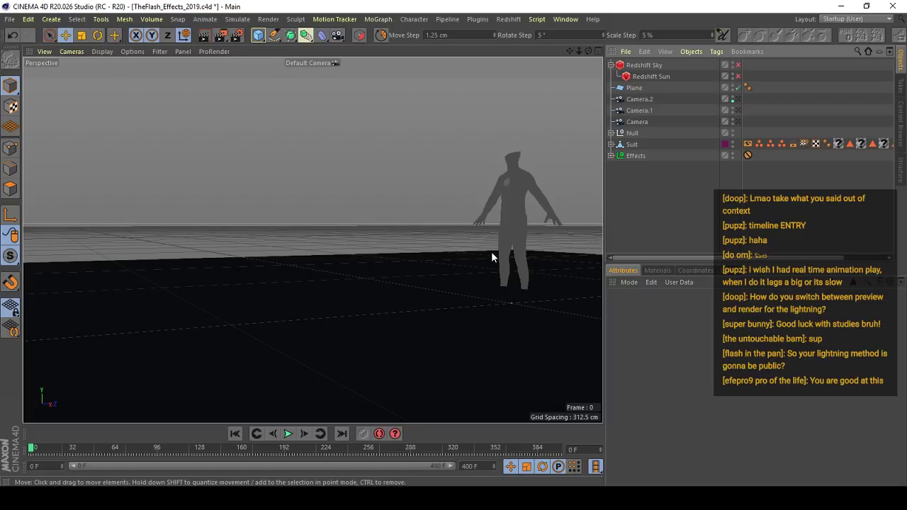
mouse_move(465, 498)
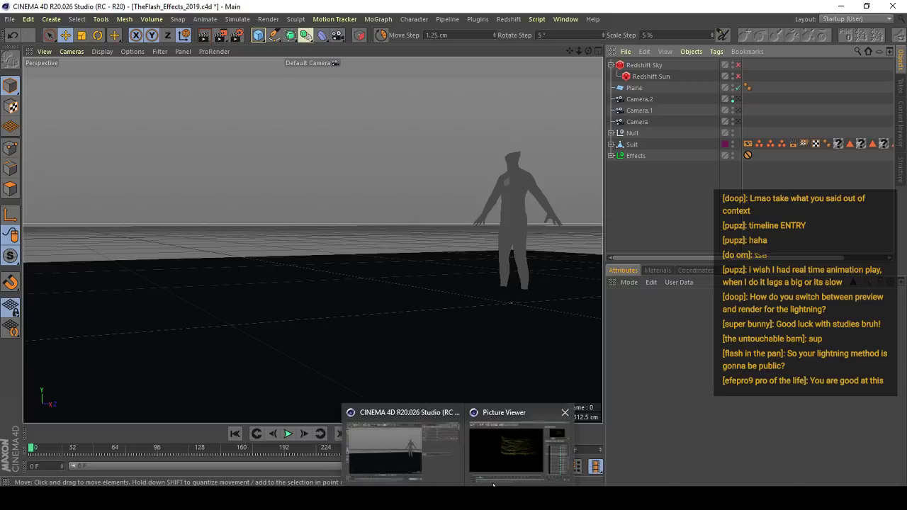
click(494, 453)
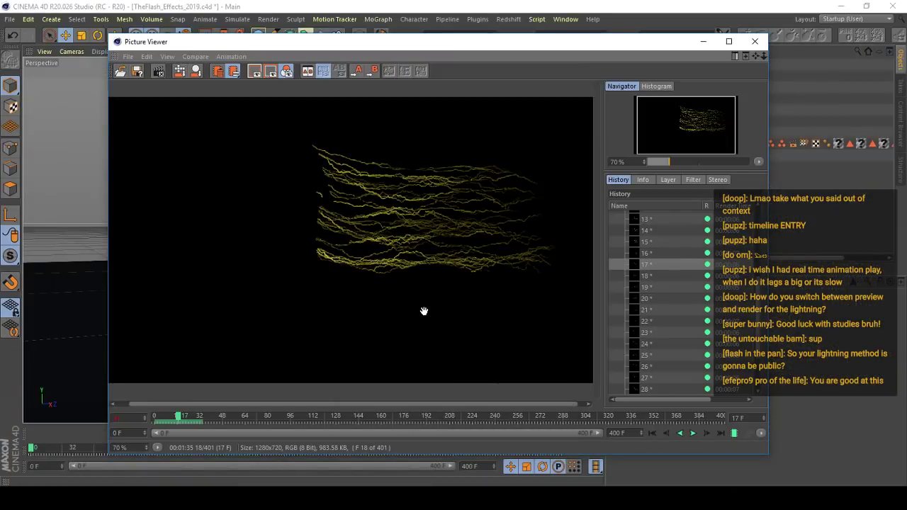
- Play the newly rendered frames and examine the lightning trail at 80% zoom, then reduce the image to 60%
click(693, 433)
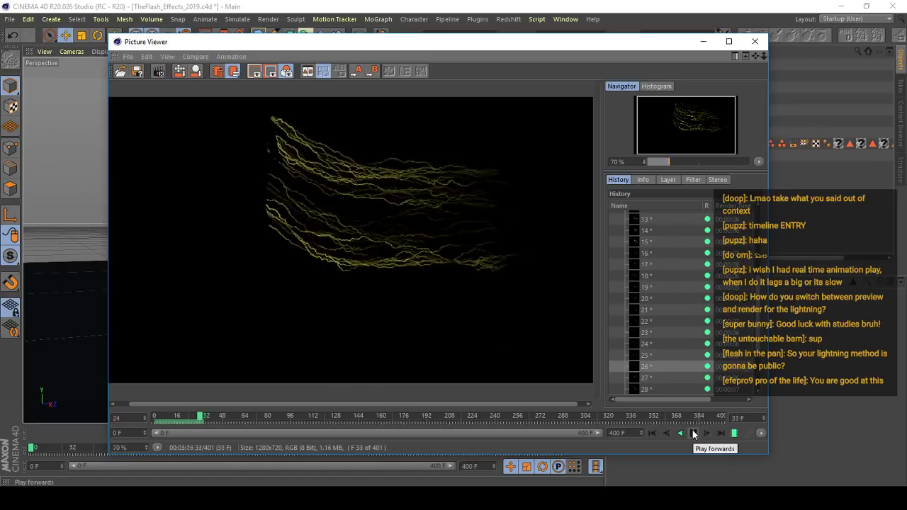
scroll(371, 208, down, 1)
scroll(371, 208, up, 1)
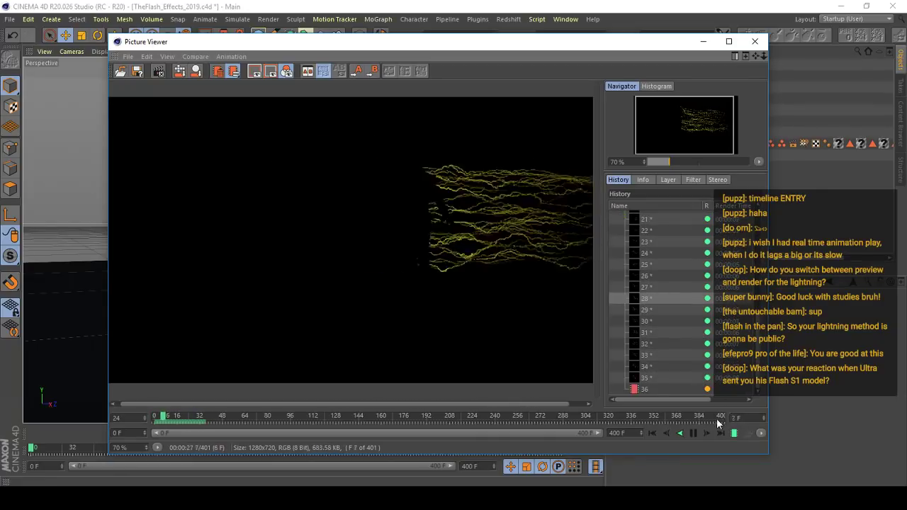
scroll(373, 217, up, 2)
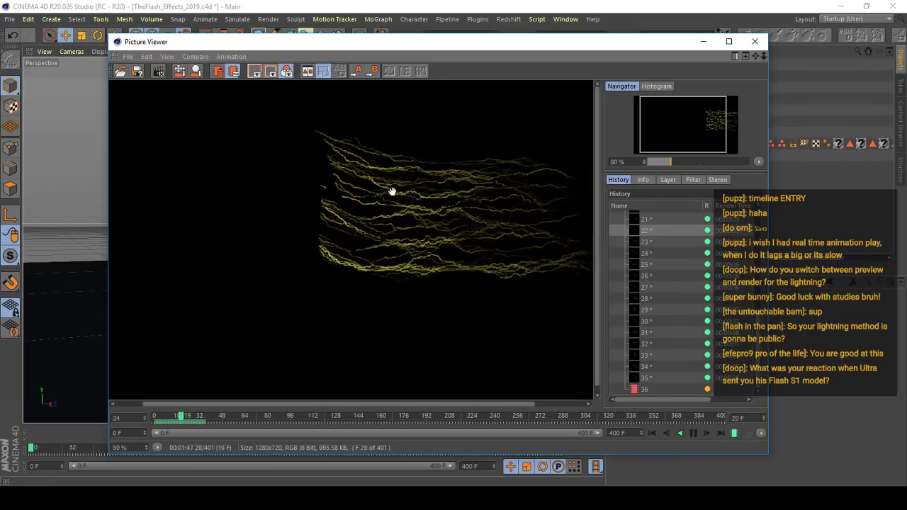
scroll(362, 187, down, 1)
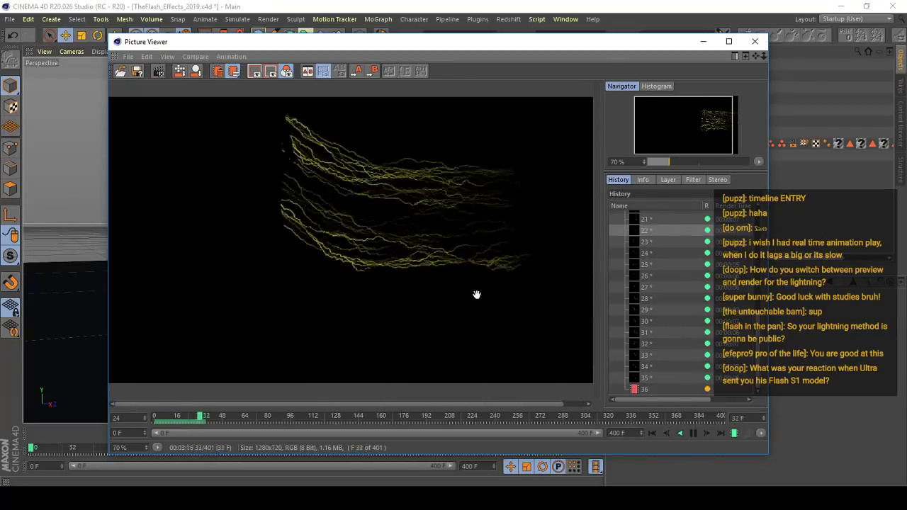
scroll(378, 269, down, 1)
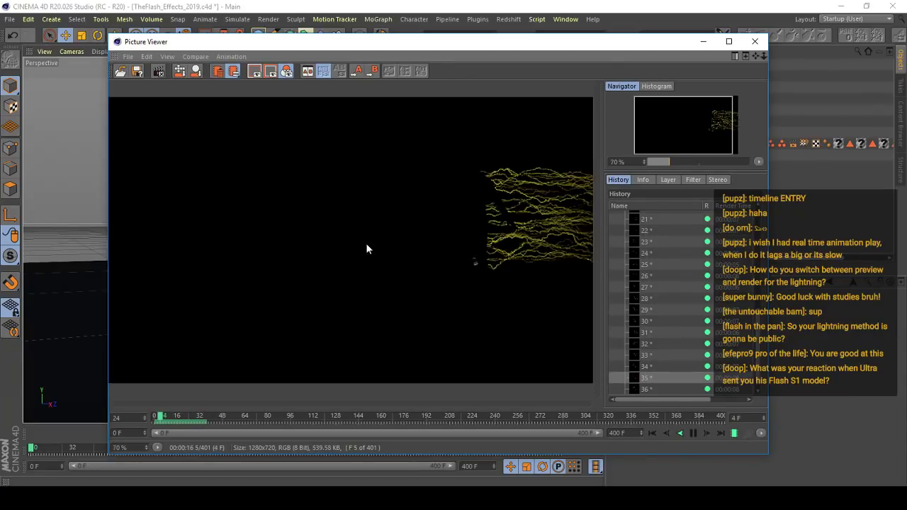
scroll(366, 247, down, 1)
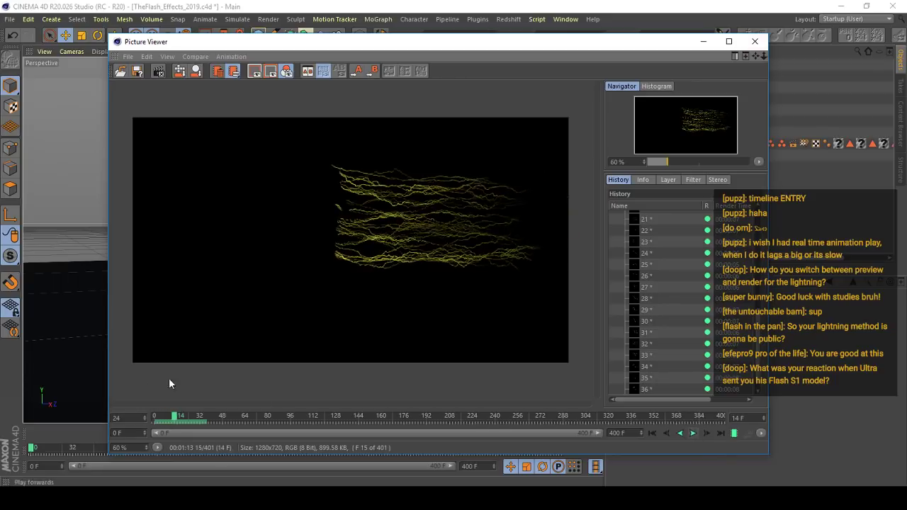
- Close the Picture Viewer while letting the render continue, and reopen it
click(754, 41)
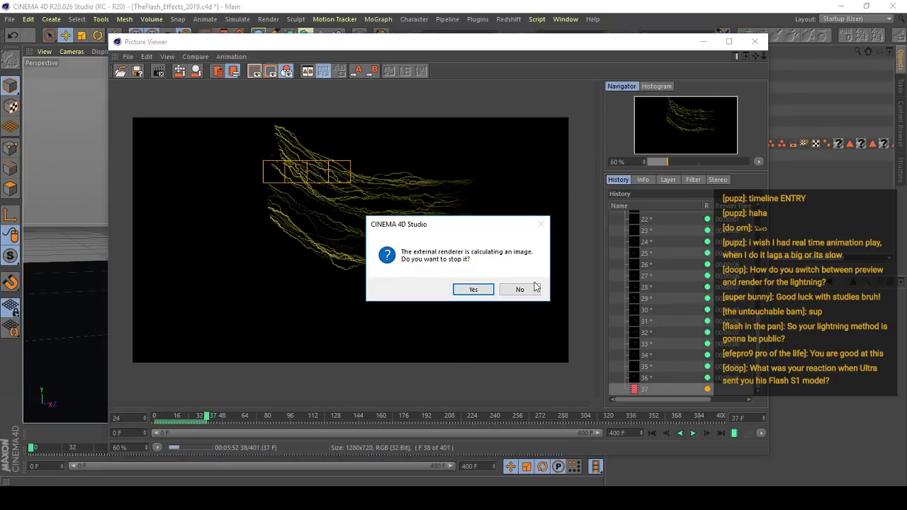
click(521, 296)
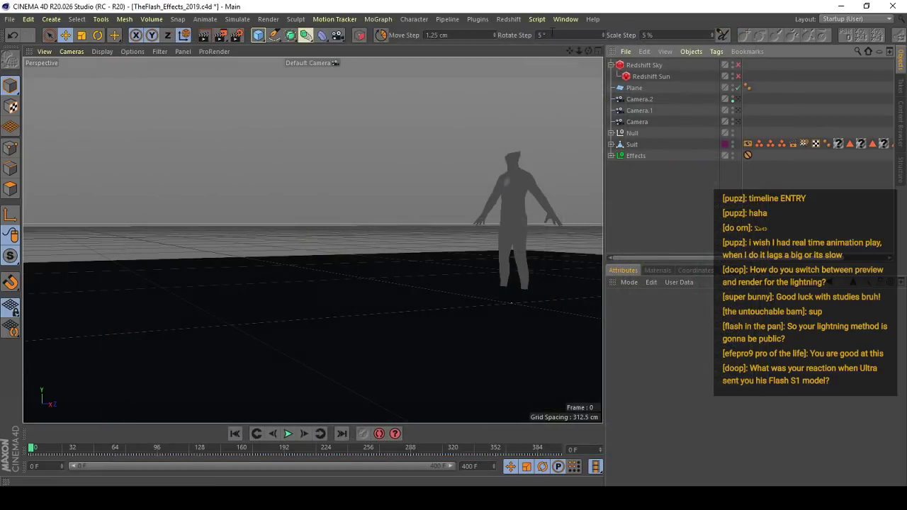
click(565, 19)
click(585, 225)
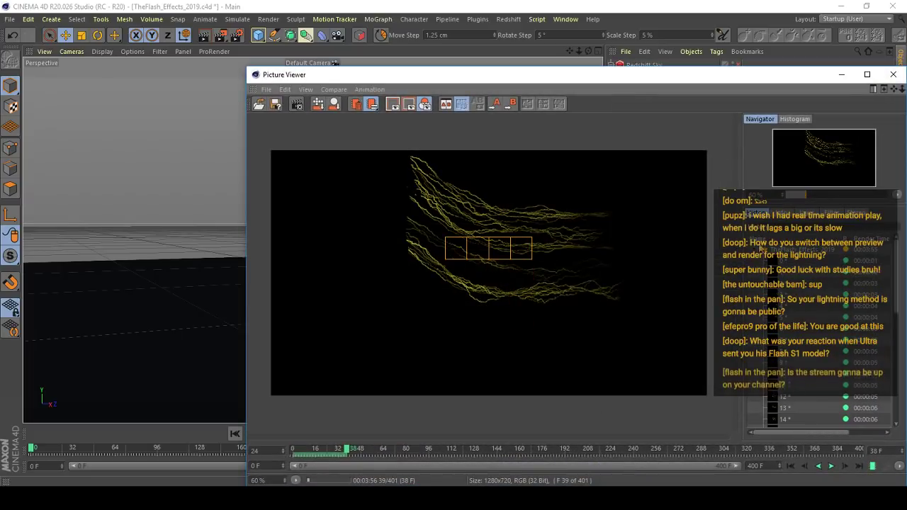
- Try to delete the TheFlash_Effects_2019 render from the Picture Viewer history while it is still rendering
click(753, 249)
click(770, 251)
key(Delete)
click(446, 285)
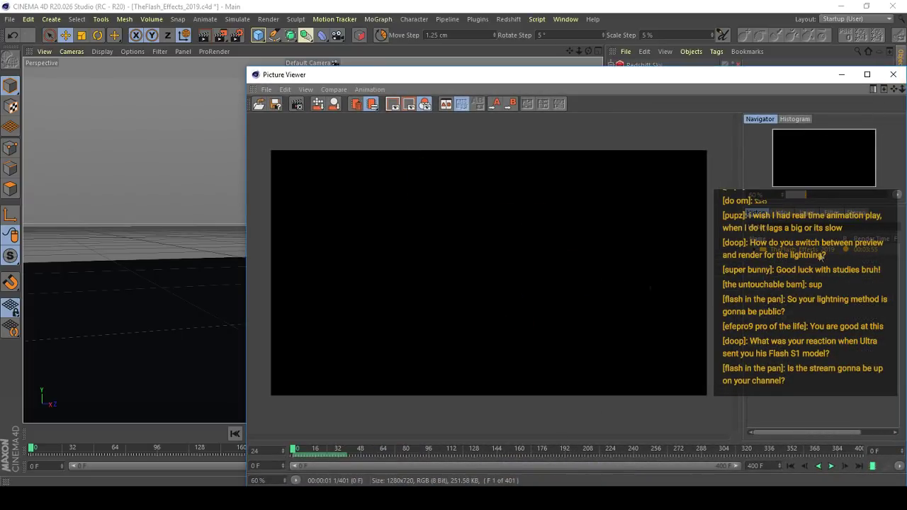
key(Delete)
click(445, 284)
key(Delete)
click(433, 286)
- Stop the running render, delete its unsaved files from the history, and close the Picture Viewer
drag(781, 76, 661, 76)
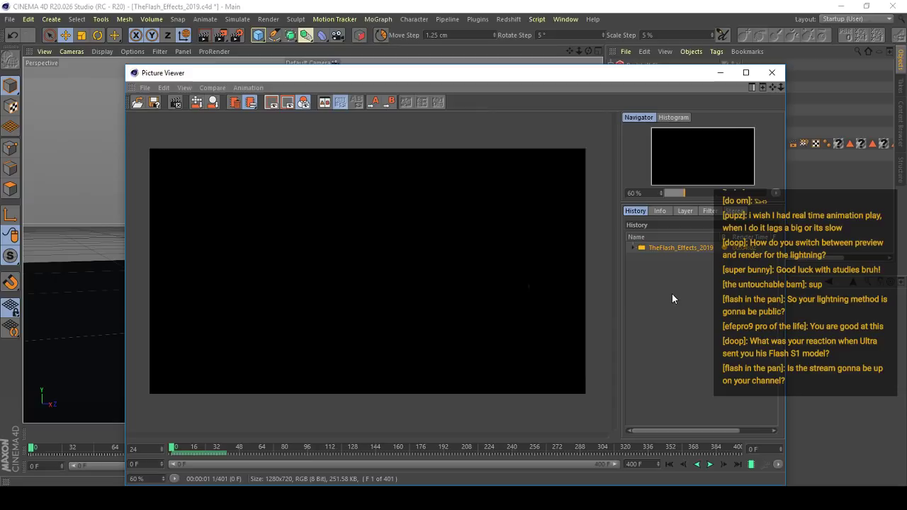
click(176, 102)
click(488, 291)
key(Delete)
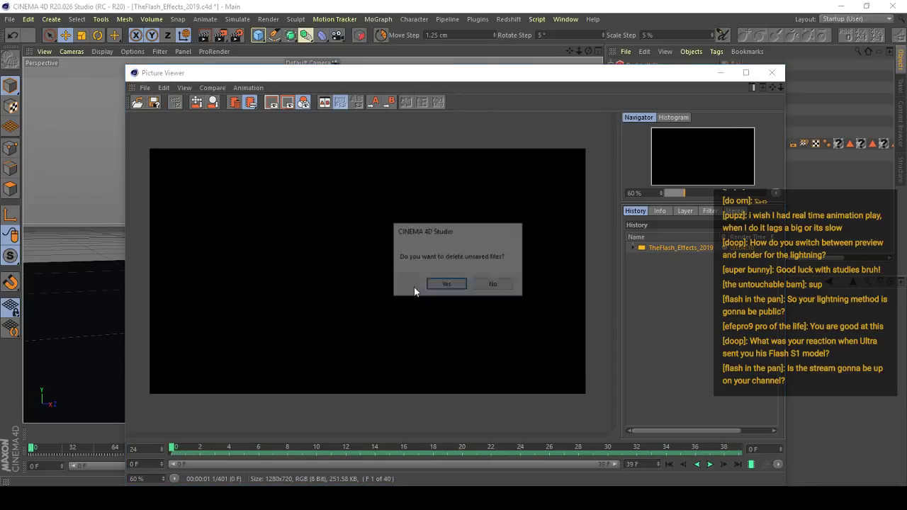
click(446, 285)
click(771, 72)
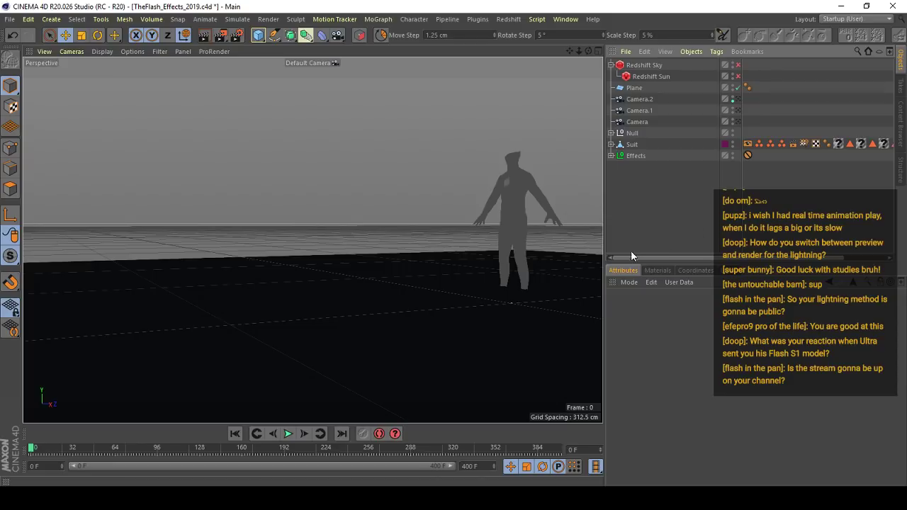
- Play the scene animation briefly and scrub to frame 45 to examine the lightning trailing behind the suit
click(288, 434)
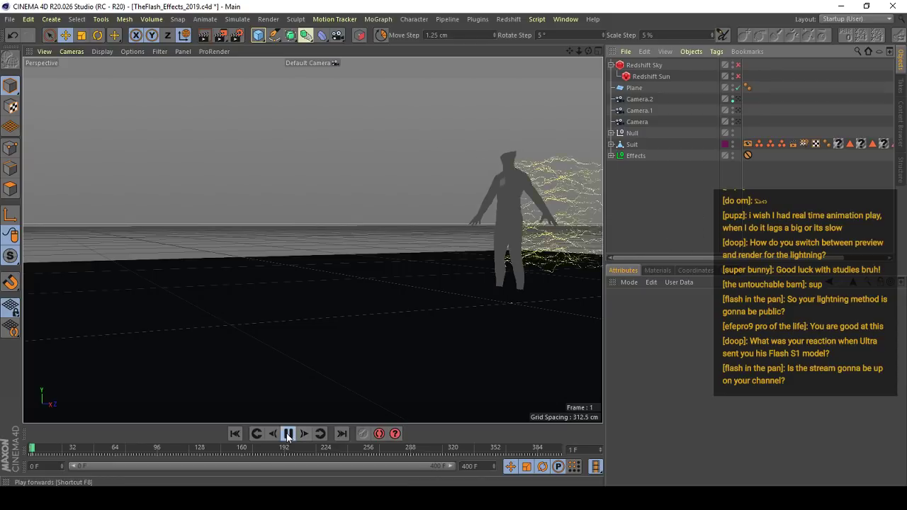
click(287, 434)
drag(48, 451, 90, 429)
key(v)
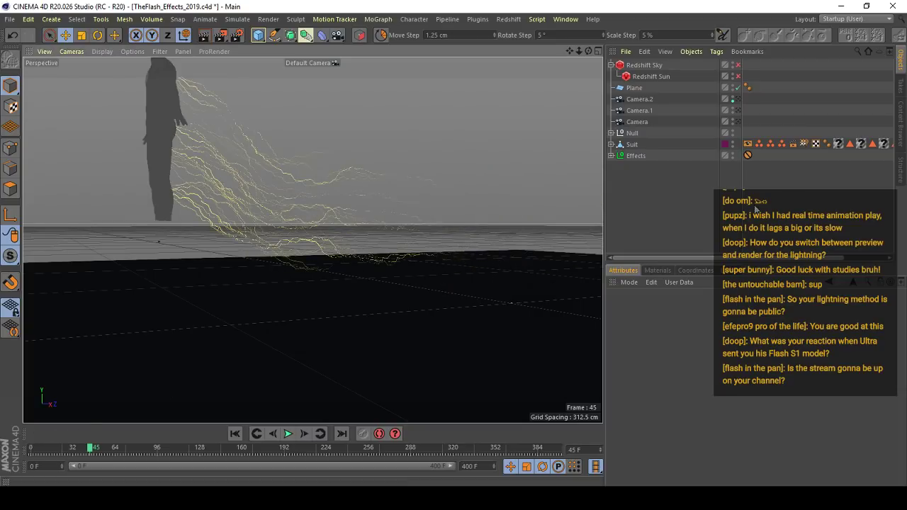
- Look through the list of recently opened project files
click(13, 20)
mouse_move(104, 238)
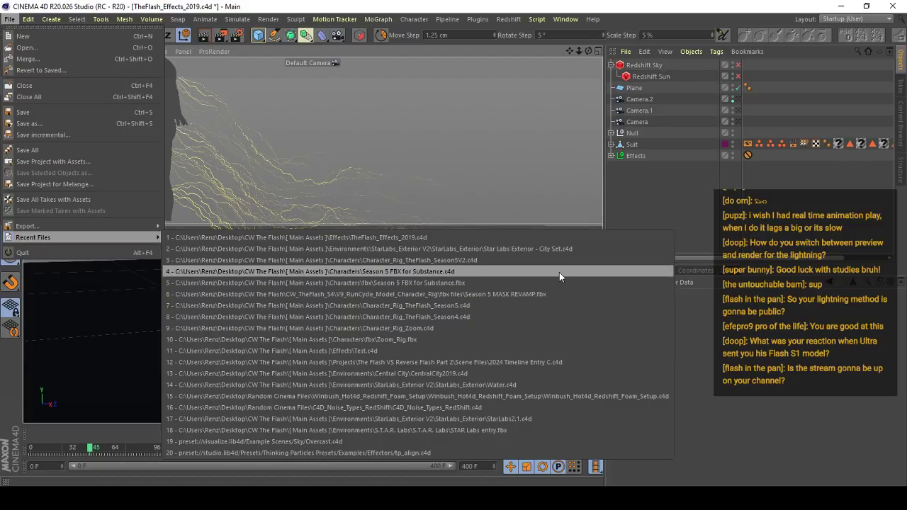
click(664, 186)
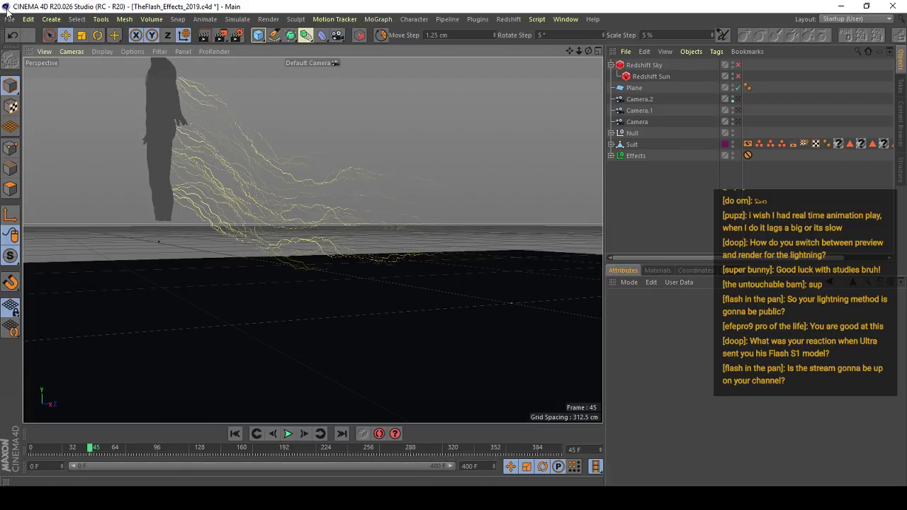
click(9, 17)
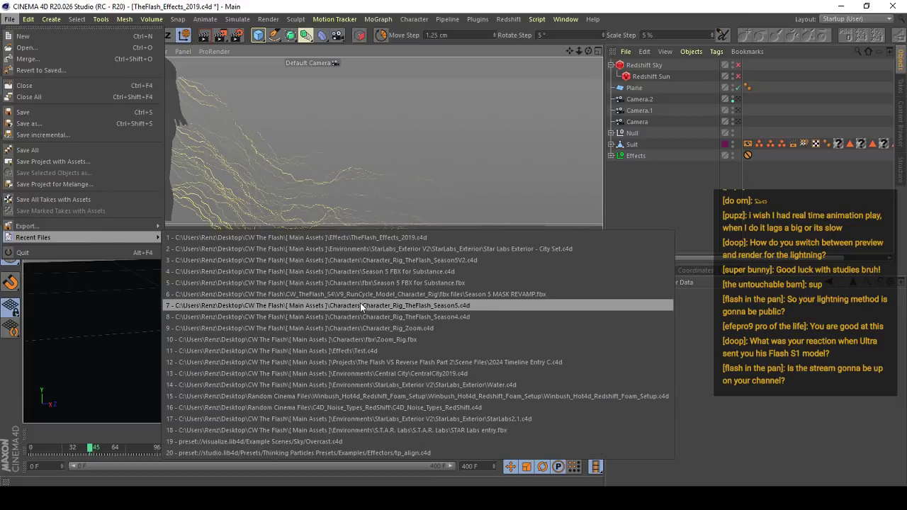
click(371, 349)
click(9, 19)
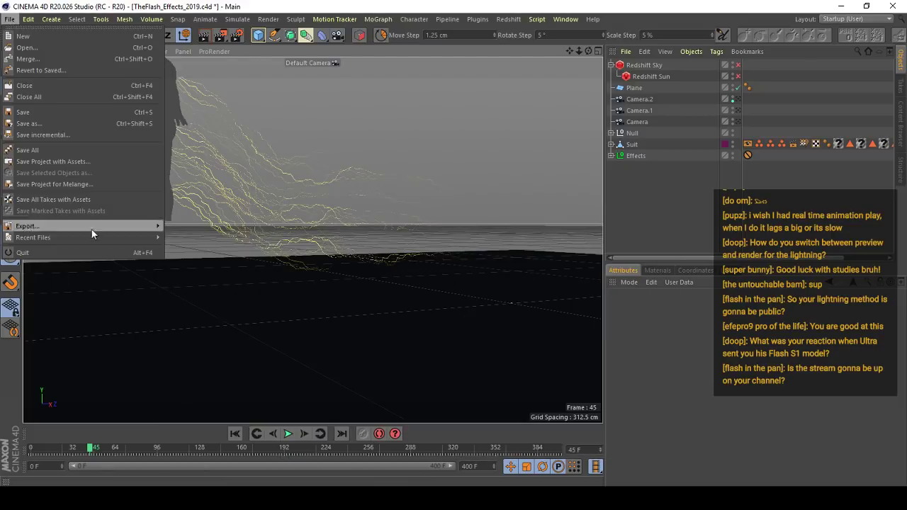
click(669, 199)
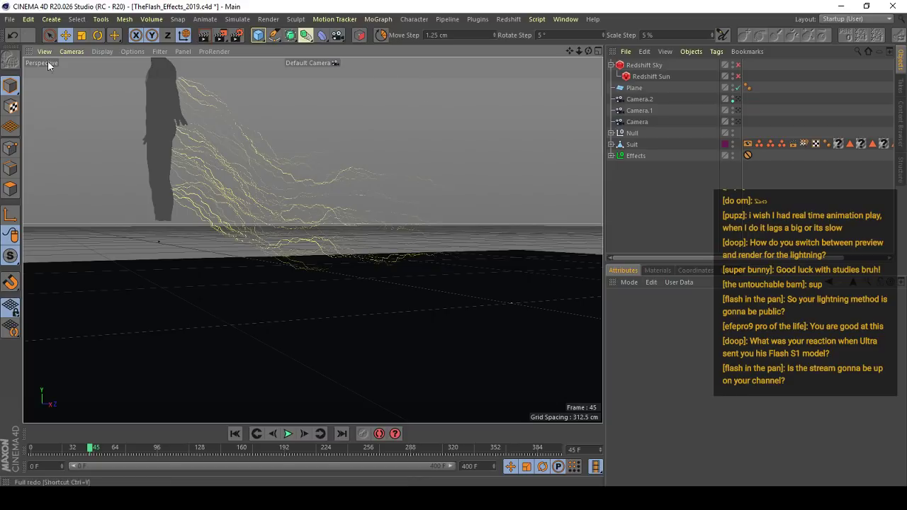
click(10, 19)
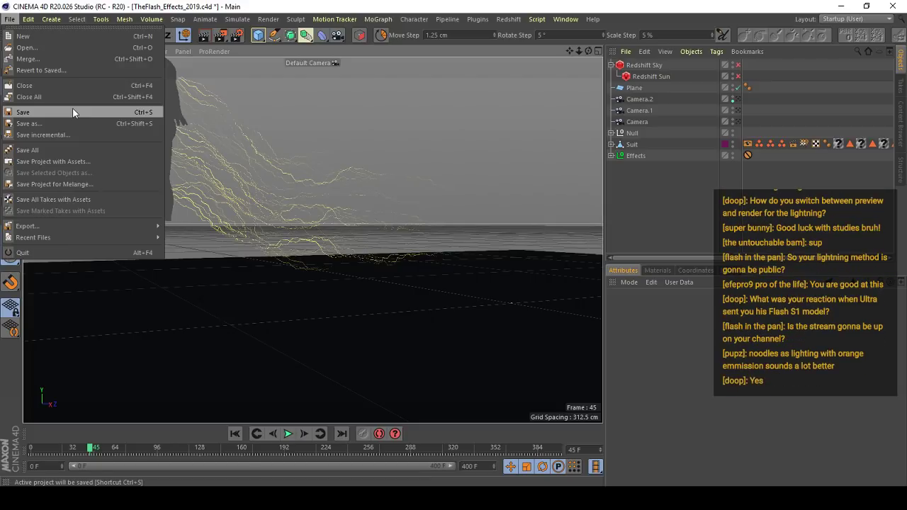
mouse_move(84, 228)
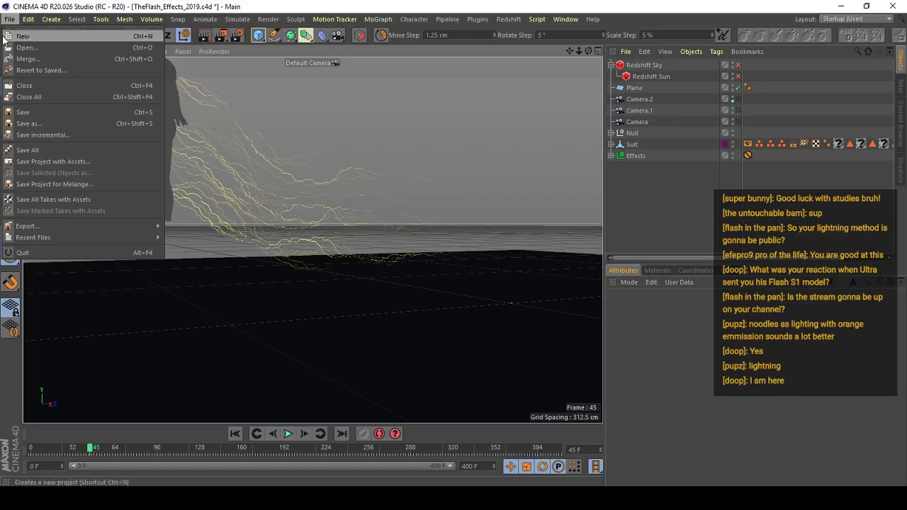
click(101, 19)
click(190, 4)
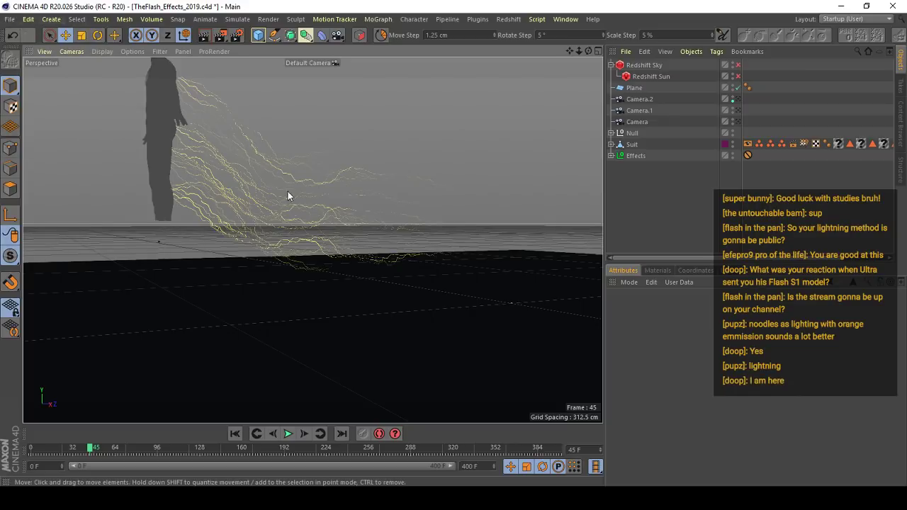
- Browse the recently opened project files, and switch to Streamlabs OBS to put the stream on the Be Right Back scene
key(v)
click(10, 19)
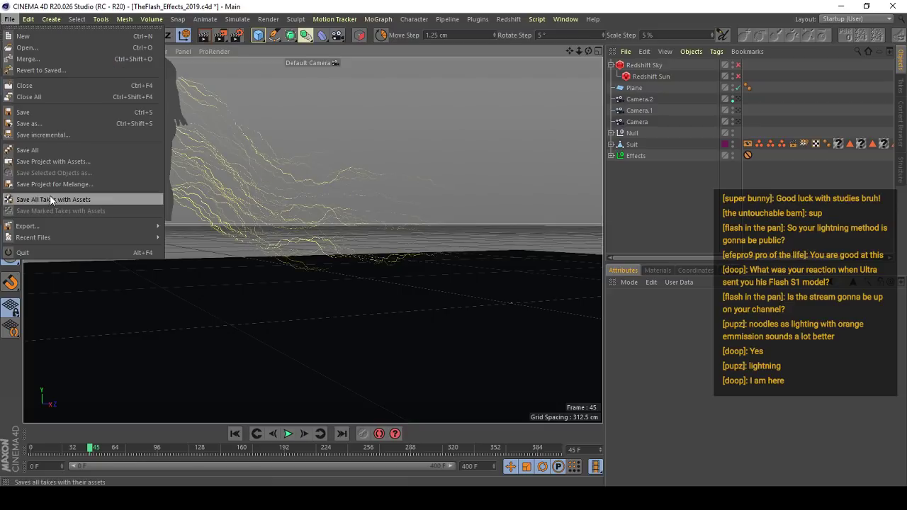
mouse_move(134, 238)
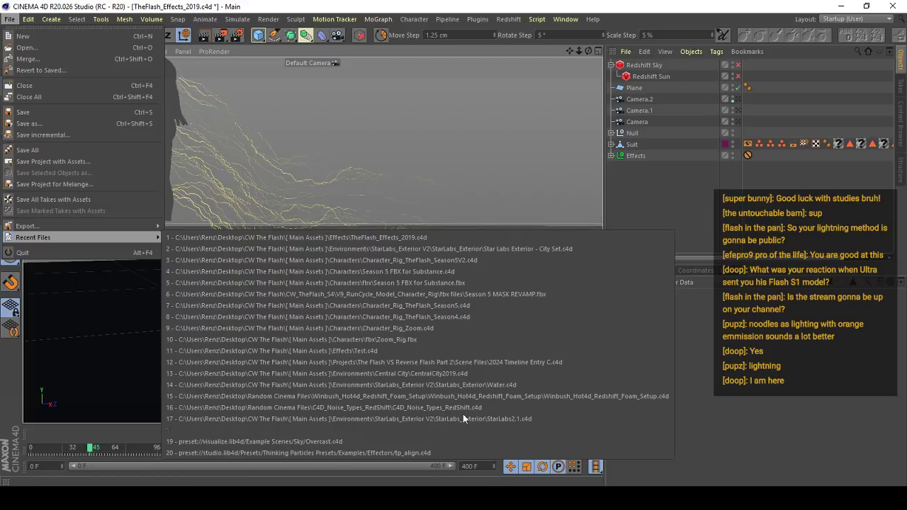
mouse_move(469, 485)
click(488, 446)
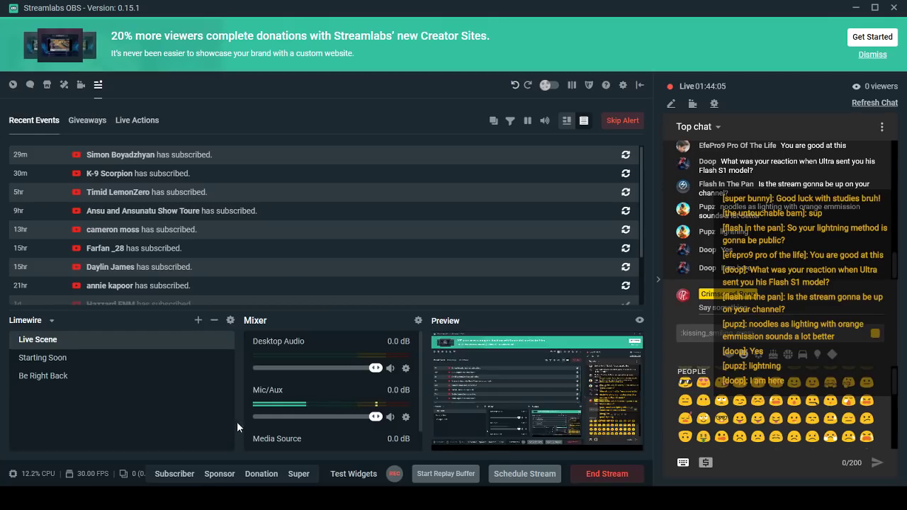
click(42, 375)
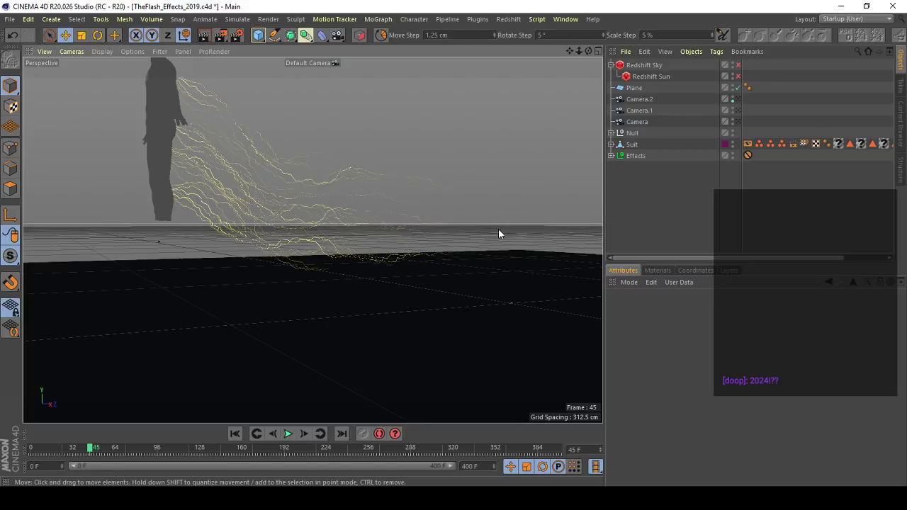
- Collapse the Redshift Sky hierarchy in the object list and clear the selection of the Effects null
click(14, 21)
click(184, 2)
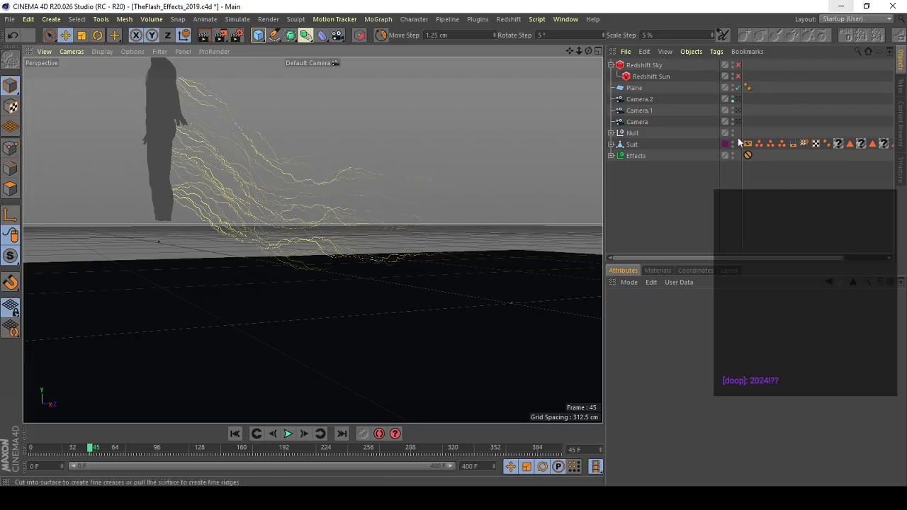
click(628, 156)
click(611, 65)
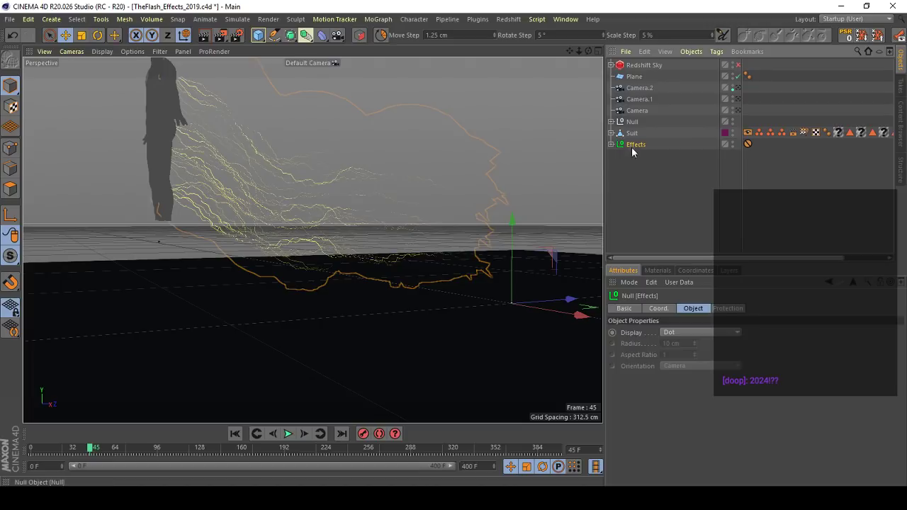
click(316, 286)
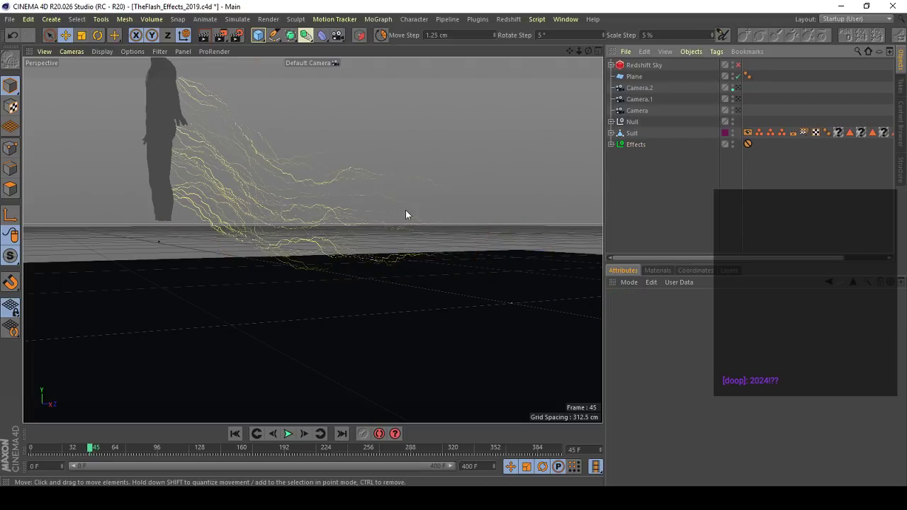
- Return to Streamlabs OBS and change the live scene to Be Right Back
key(v)
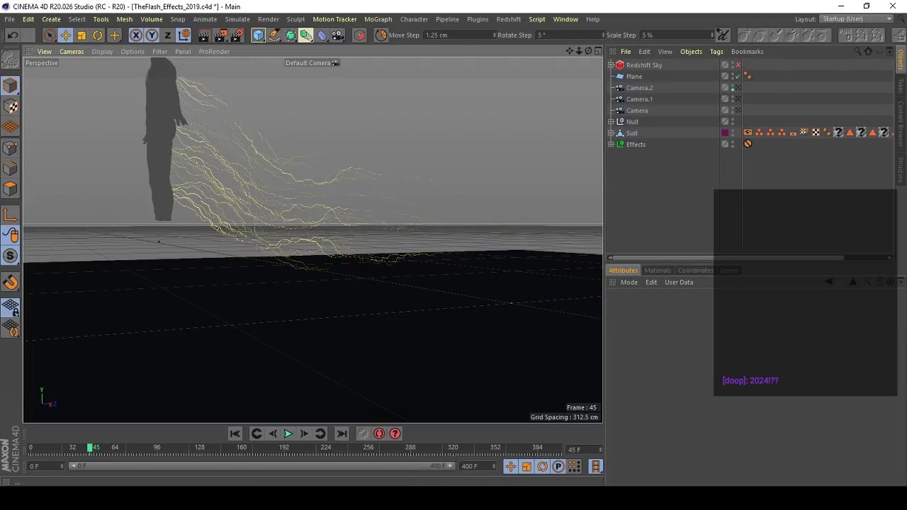
key(alt+Tab)
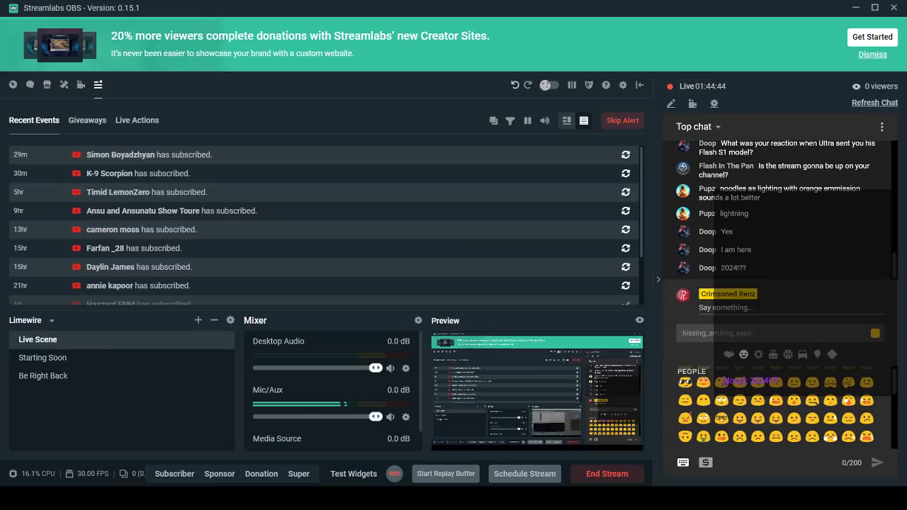
click(43, 375)
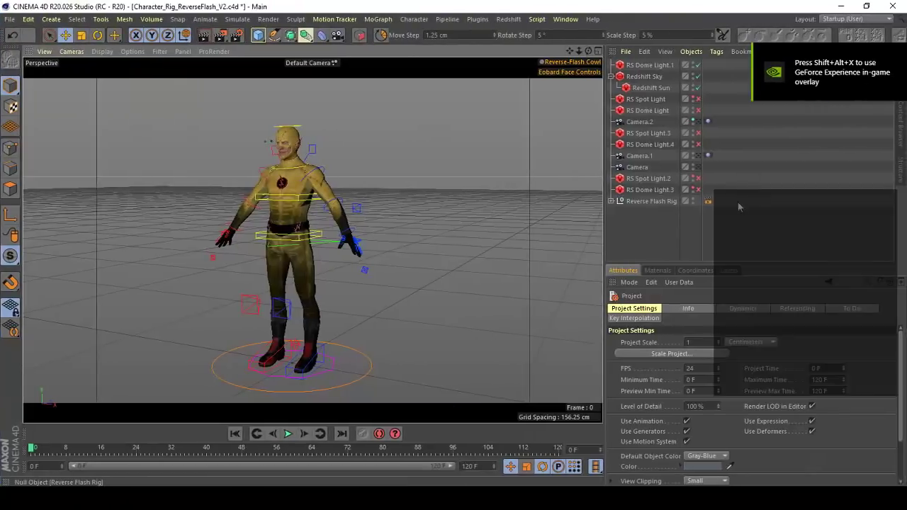
- Examine the front of the Reverse Flash character's suit, including the chest emblem, belt and left arm
scroll(276, 180, up, 5)
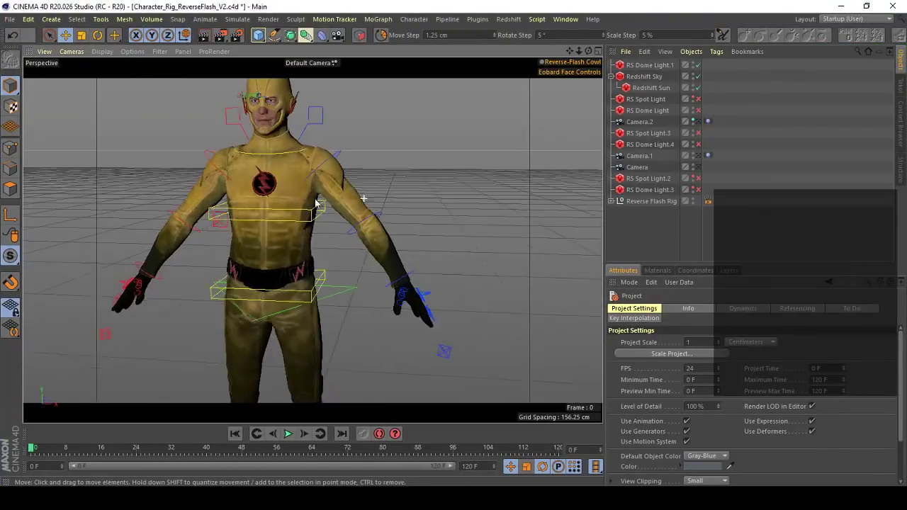
alt+drag(317, 203, 360, 227)
scroll(314, 205, down, 3)
scroll(312, 239, up, 4)
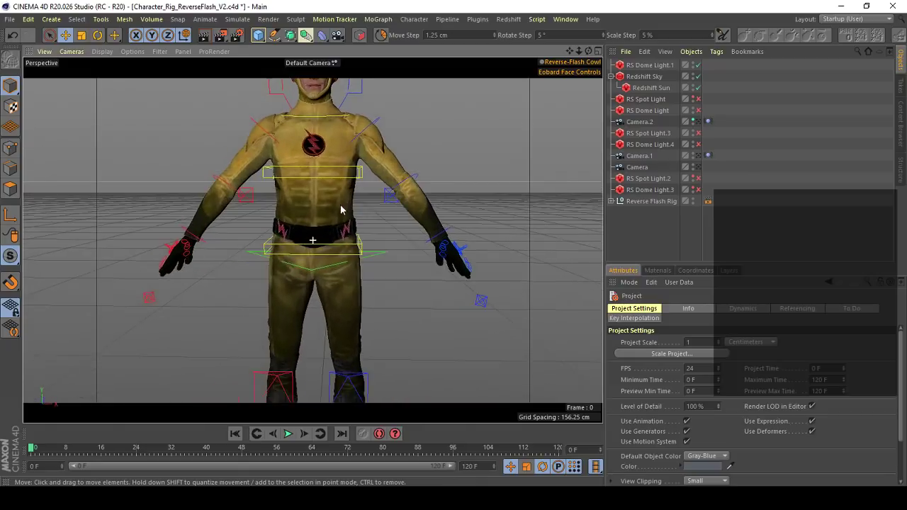
scroll(340, 210, down, 4)
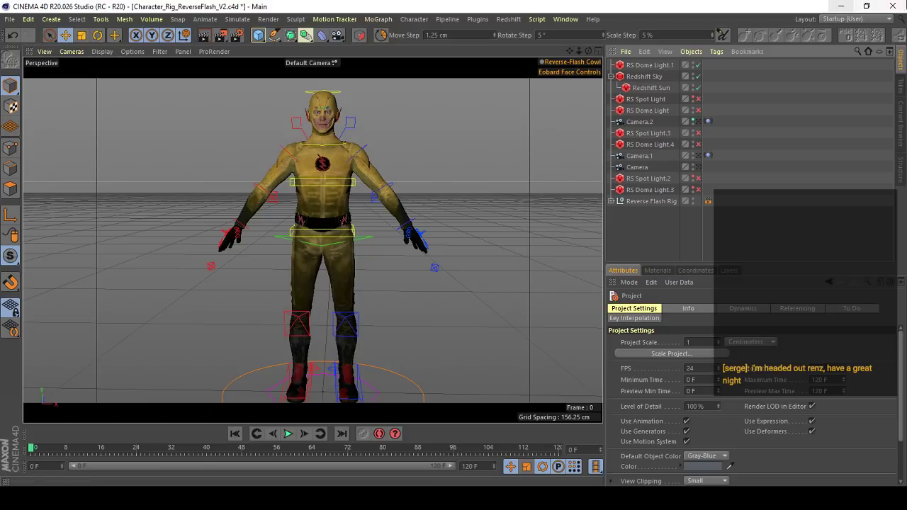
alt+drag(345, 264, 332, 196)
alt+right_drag(332, 196, 377, 195)
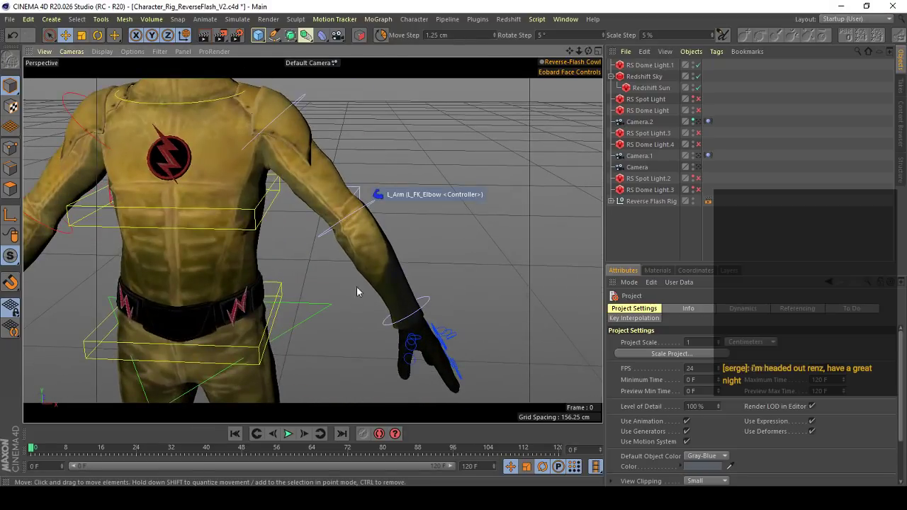
alt+right_drag(253, 320, 209, 316)
alt+right_drag(312, 238, 401, 218)
- Switch to the TheFlash_Effects_2019 project and close it
key(v)
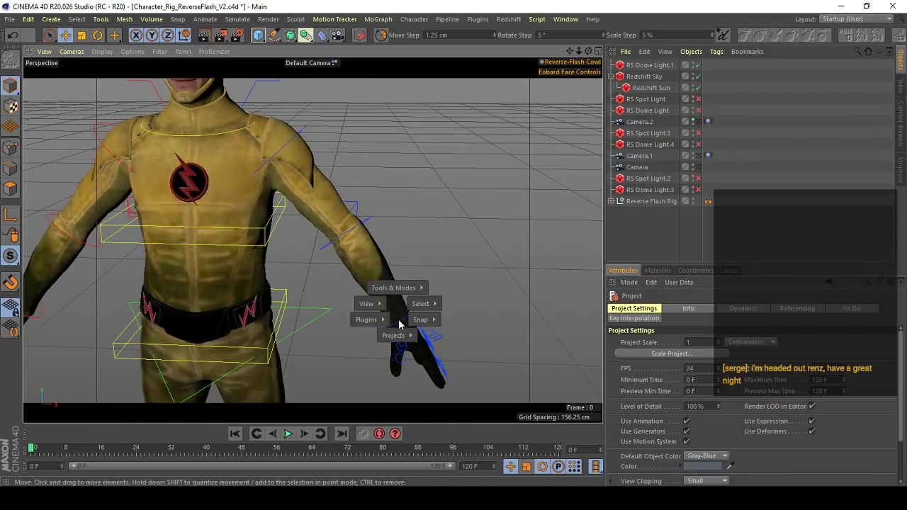
mouse_move(395, 330)
click(389, 356)
click(10, 18)
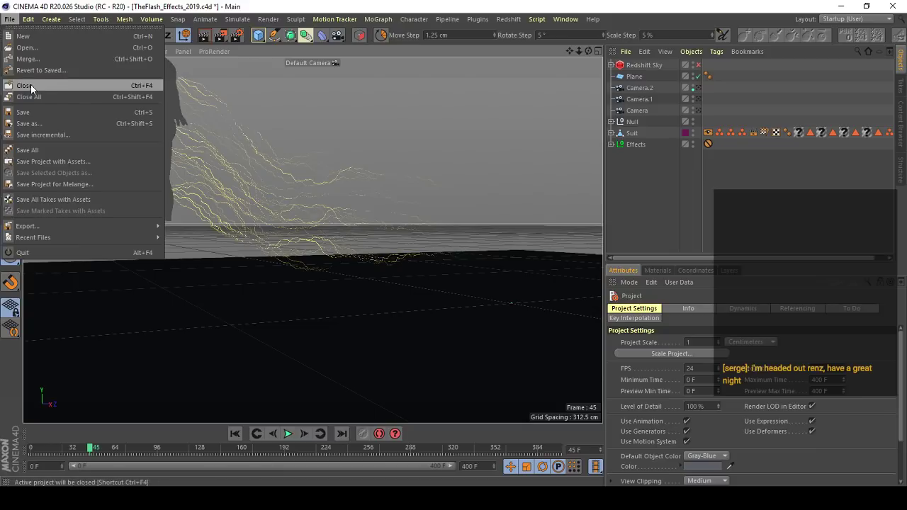
click(24, 85)
click(466, 292)
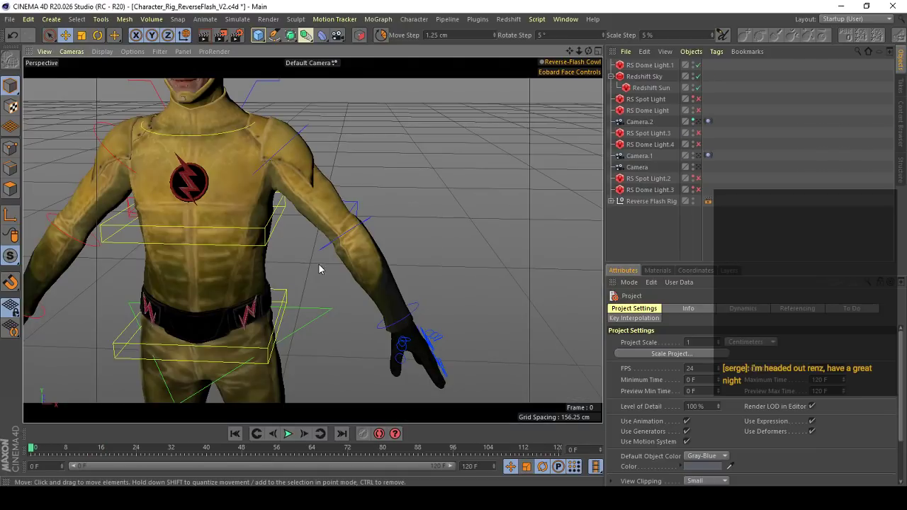
- Examine the Reverse Flash rig and its controllers from above, from the side and from the front
alt+drag(303, 182, 279, 214)
alt+right_drag(279, 214, 268, 197)
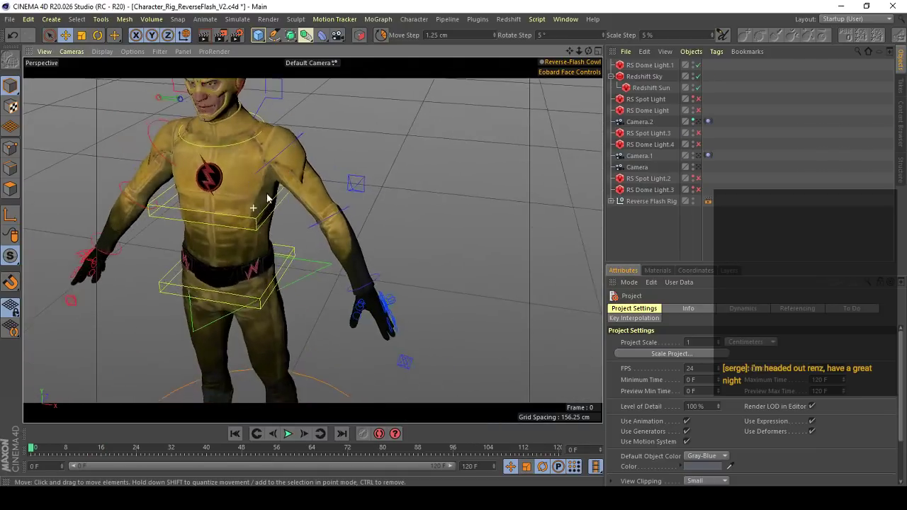
alt+drag(270, 177, 237, 199)
alt+right_drag(267, 175, 259, 211)
mouse_move(259, 210)
alt+mouse_down()
mouse_move(265, 178)
mouse_move(294, 191)
mouse_move(264, 202)
alt+mouse_up()
alt+right_drag(258, 181, 303, 188)
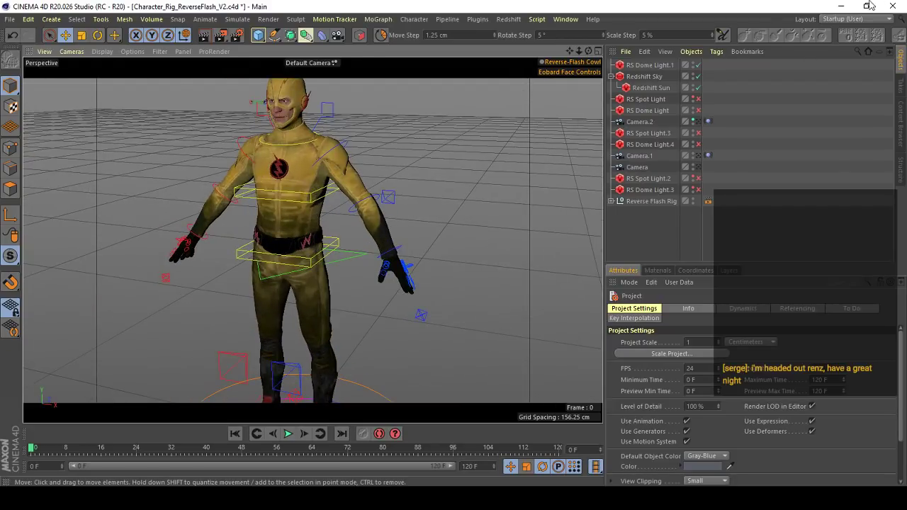
right_click(275, 199)
click(304, 22)
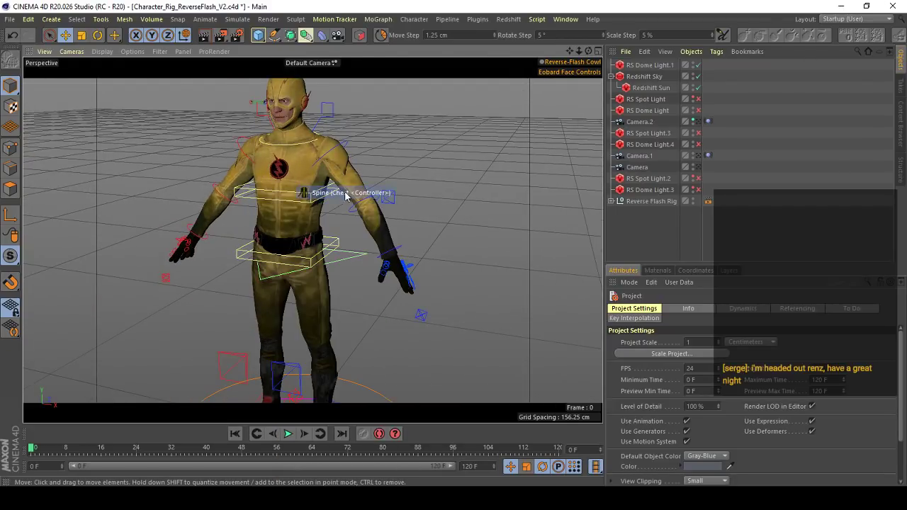
alt+drag(402, 292, 304, 142)
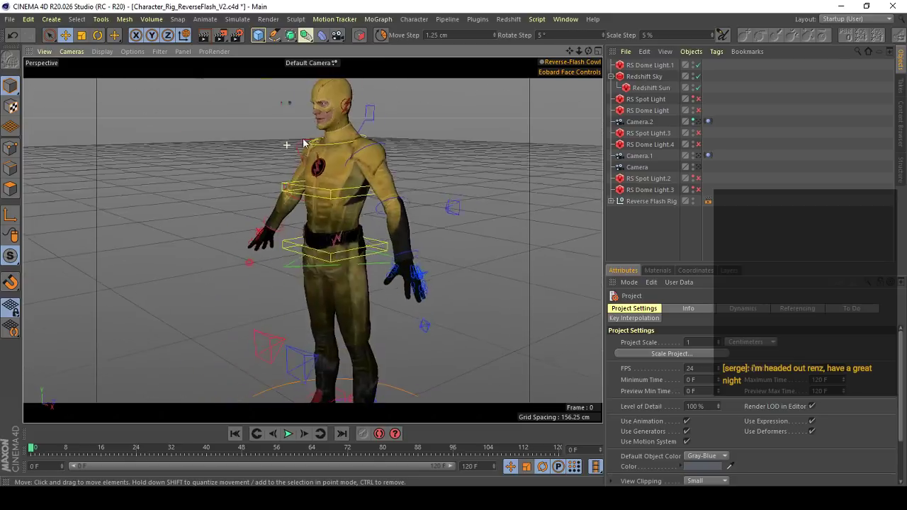
alt+right_drag(304, 141, 297, 213)
alt+drag(296, 211, 328, 201)
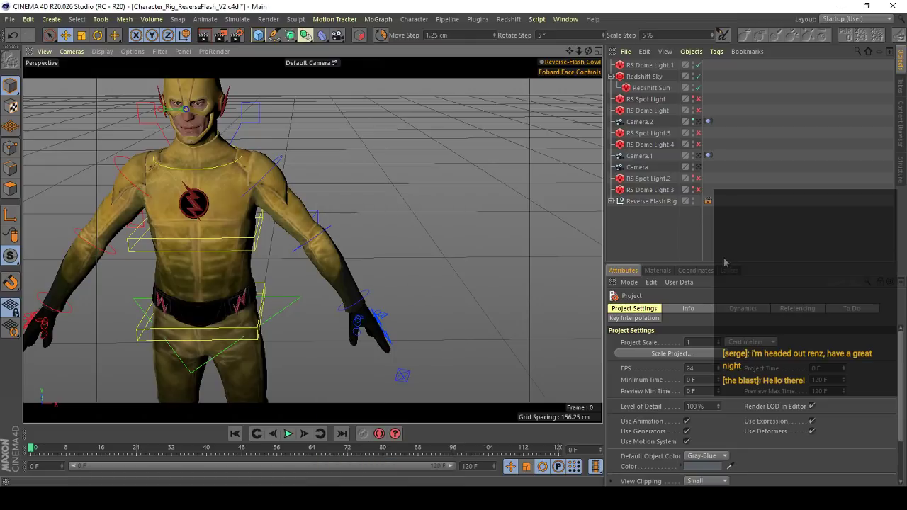
- Select the Head material and show its Redshift shader graph properties
click(657, 271)
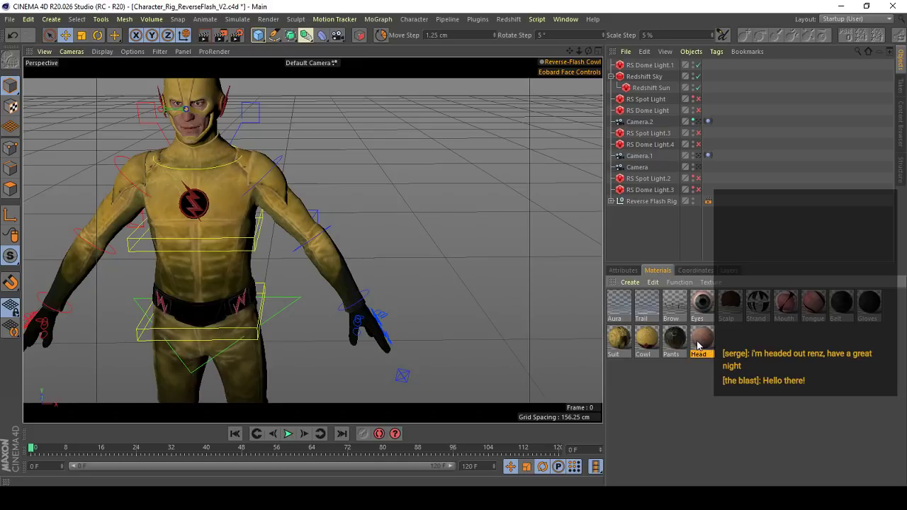
click(624, 270)
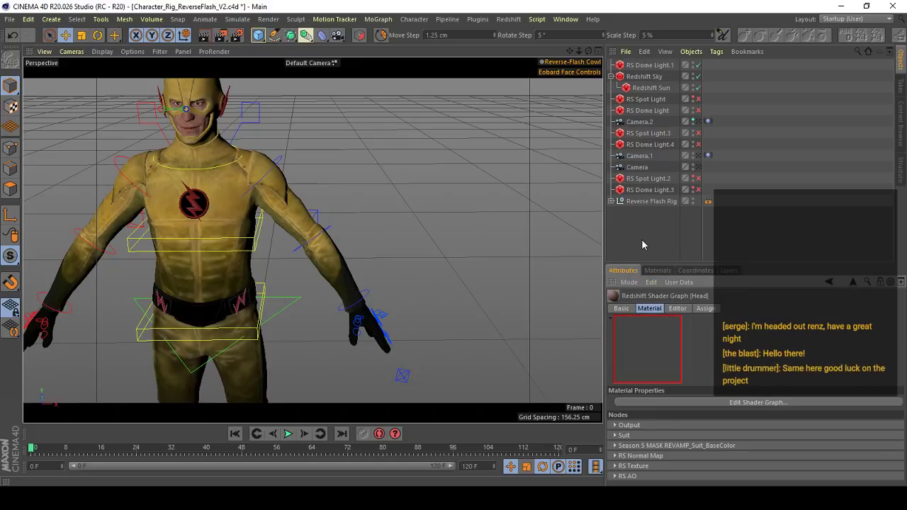
- Rotate the left arm's FK elbow controller to bend the forearm in front of the waist
alt+drag(284, 219, 325, 221)
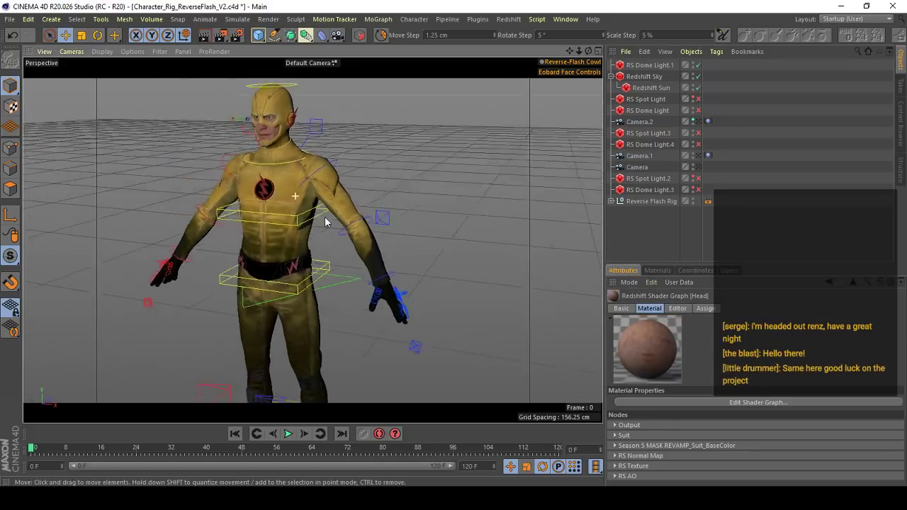
alt+right_drag(325, 222, 423, 282)
click(402, 219)
alt+drag(384, 219, 390, 237)
key(r)
alt+right_drag(390, 237, 364, 228)
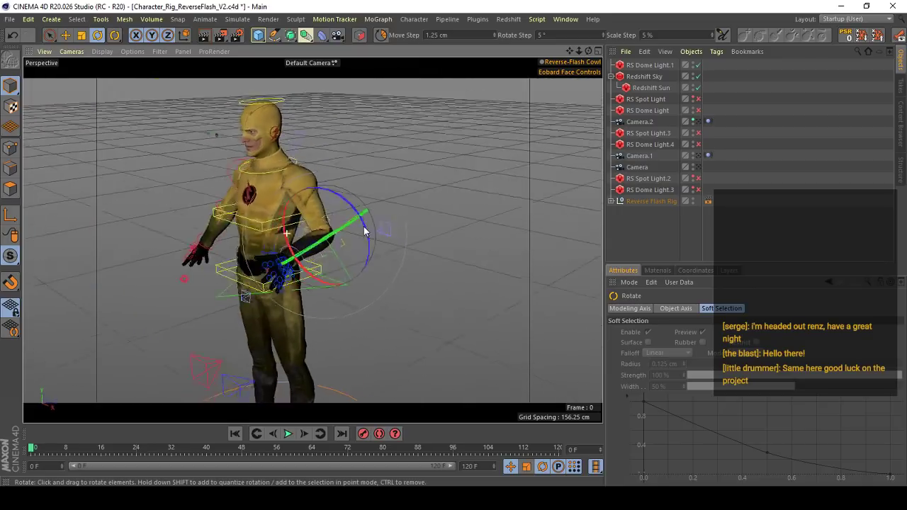
alt+drag(365, 229, 309, 218)
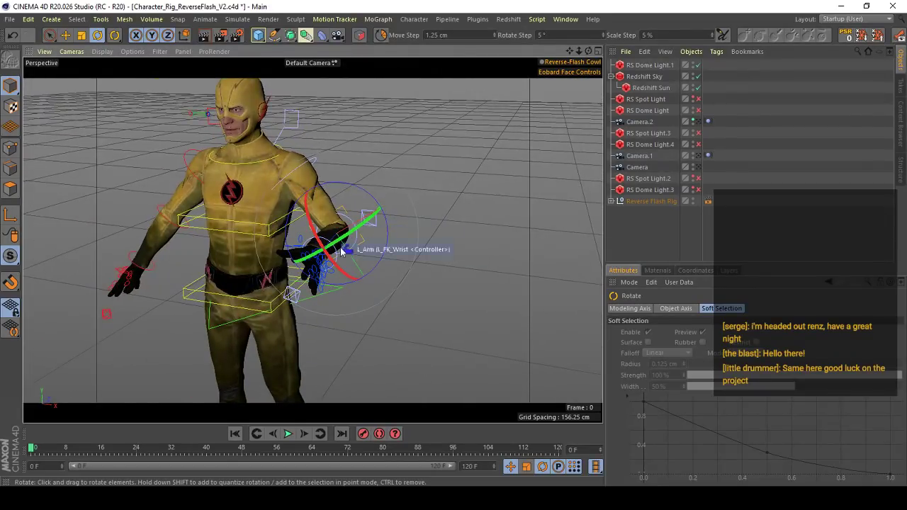
- Select the left arm's pole vector controller and alternate its IK <-> FK value between 0 and 100, ending at 0
click(370, 222)
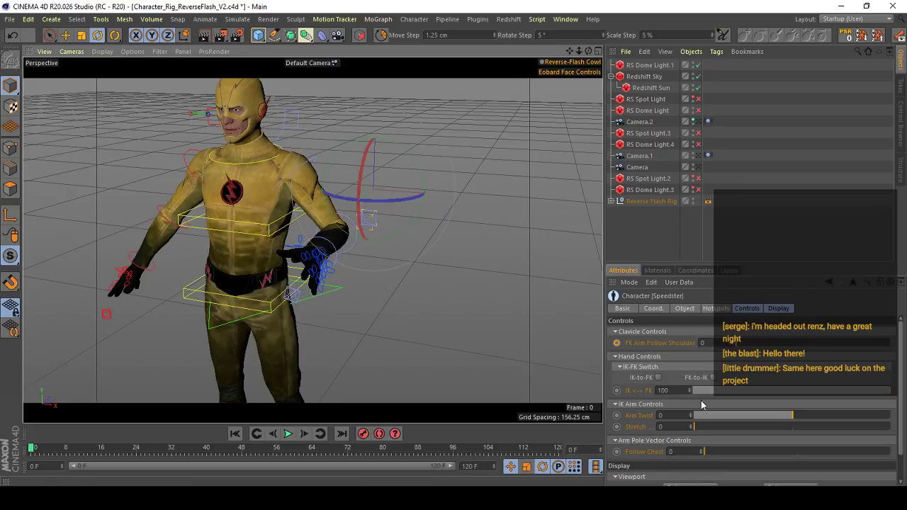
drag(793, 395, 568, 389)
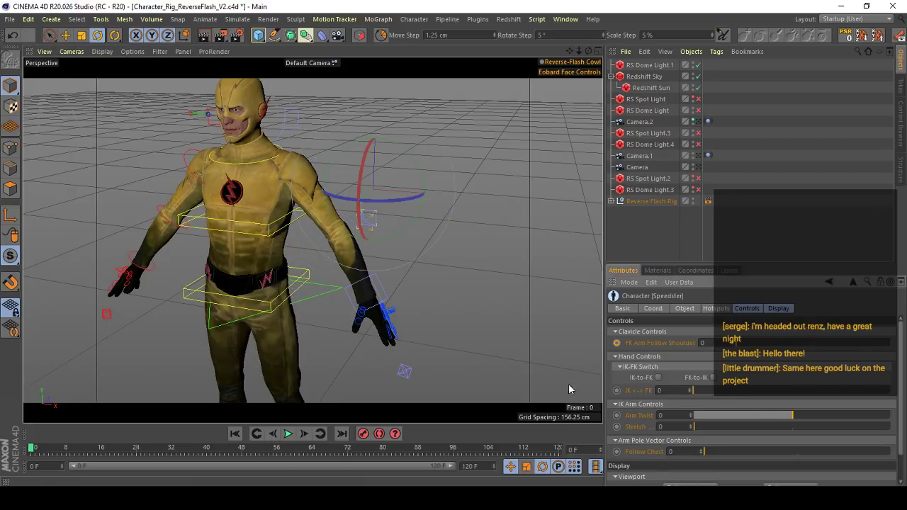
alt+drag(336, 243, 396, 249)
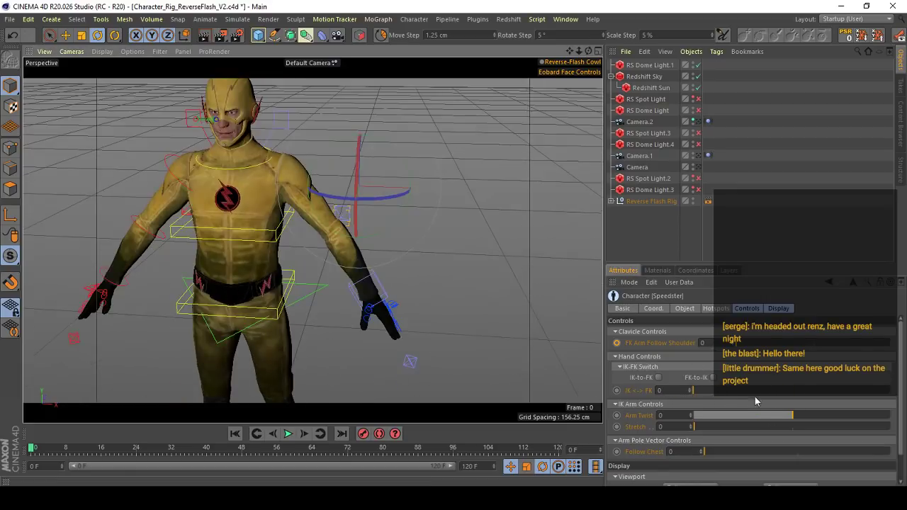
drag(750, 394, 904, 393)
alt+drag(381, 276, 301, 329)
alt+drag(348, 219, 336, 243)
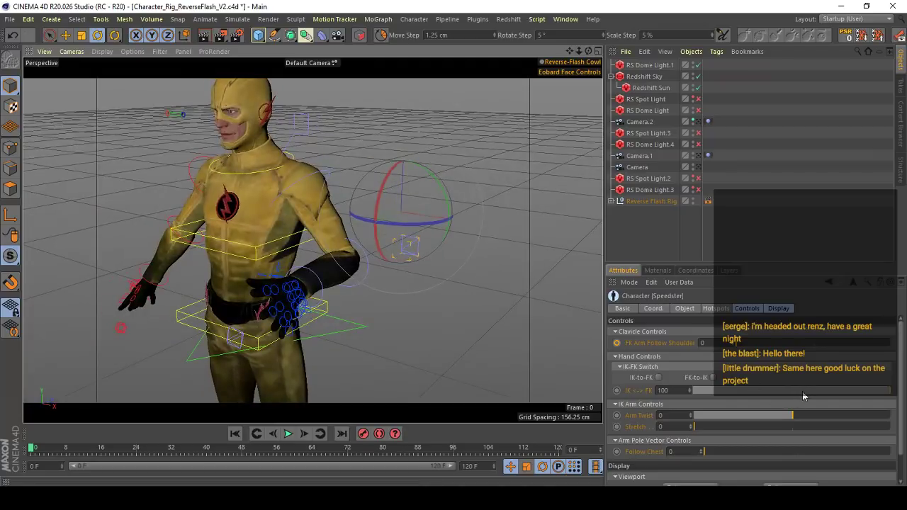
drag(803, 392, 693, 391)
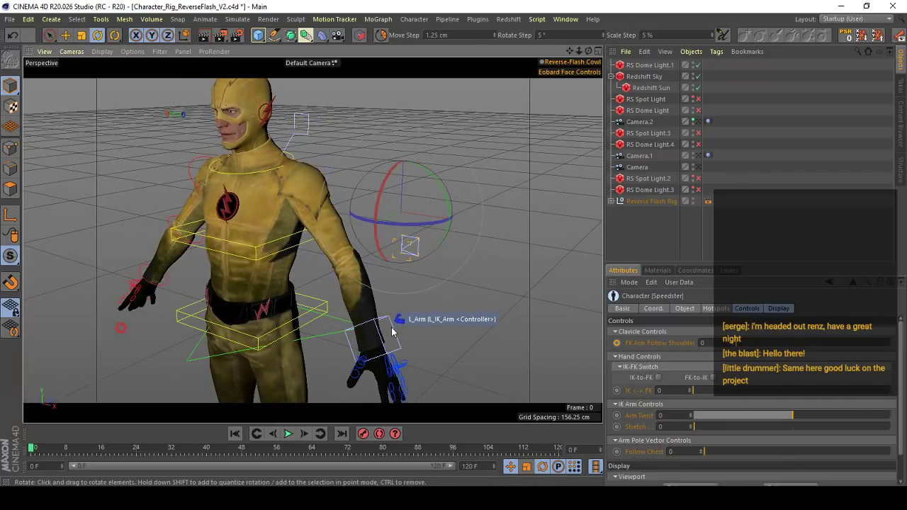
- With the Move tool active, flip the left arm's IK <-> FK value to 100 and back to 0
alt+drag(392, 332, 300, 318)
key(e)
alt+drag(361, 300, 398, 269)
scroll(360, 328, down, 2)
click(403, 246)
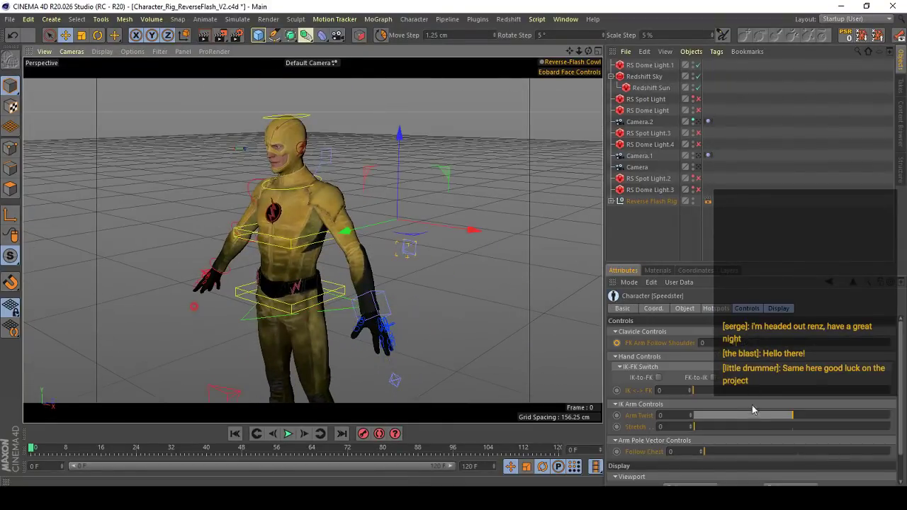
drag(745, 391, 892, 391)
drag(785, 390, 687, 391)
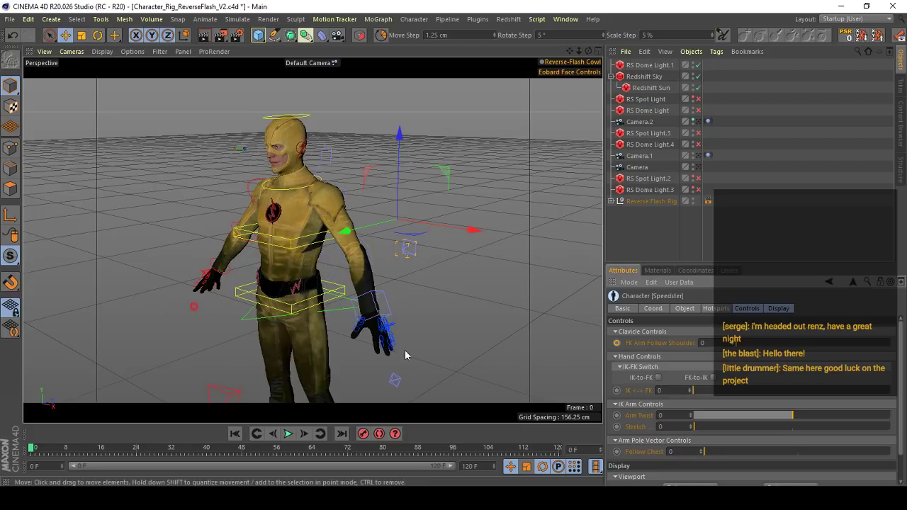
- Examine the left arm in IK mode and its wrist and hand controllers up close
alt+drag(368, 333, 336, 319)
scroll(378, 259, up, 3)
alt+drag(378, 260, 427, 259)
scroll(313, 240, down, 2)
alt+drag(313, 240, 381, 277)
scroll(350, 269, up, 3)
alt+middle_drag(380, 277, 334, 243)
scroll(334, 243, up, 1)
alt+drag(333, 243, 314, 237)
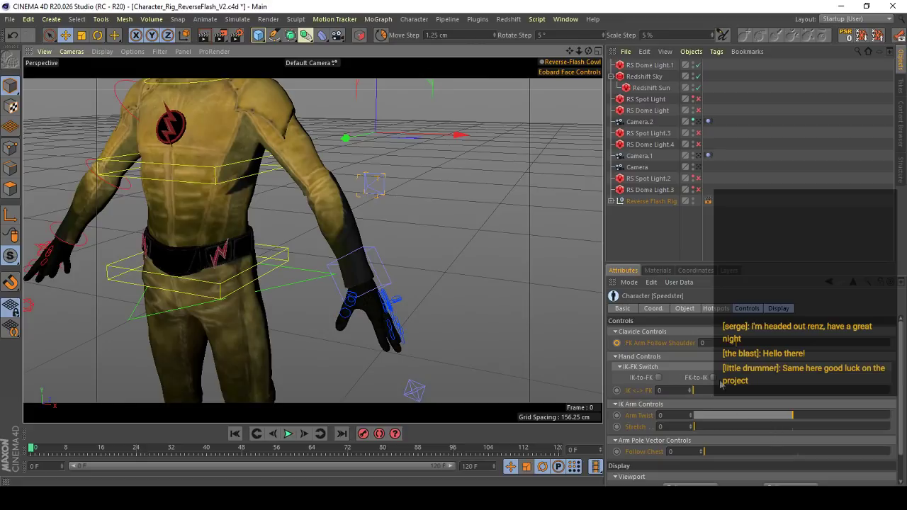
- Alternate the left arm's IK <-> FK value between IK and FK, ending at 100
drag(713, 391, 892, 390)
alt+middle_drag(358, 225, 375, 245)
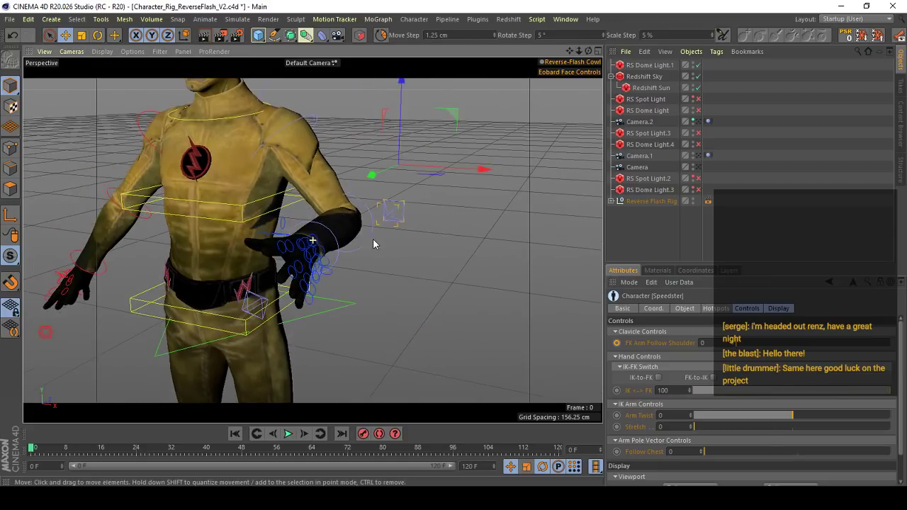
alt+drag(375, 245, 397, 252)
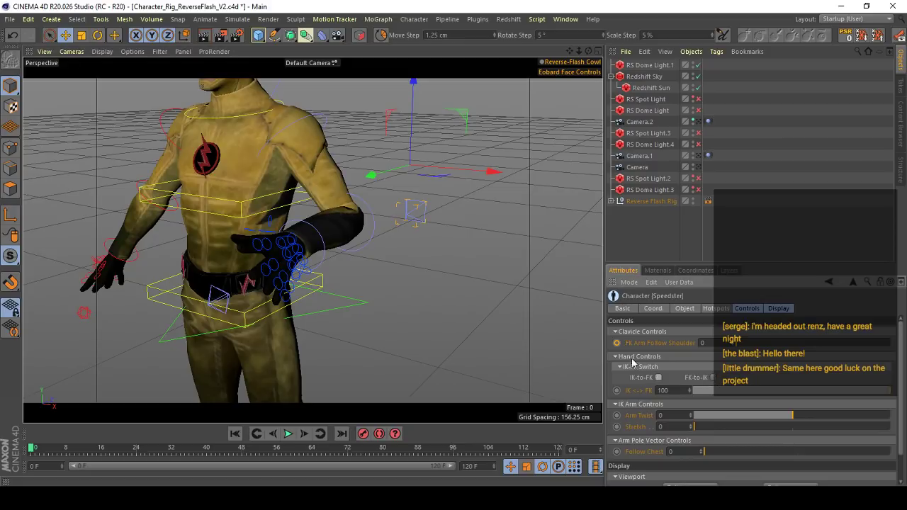
alt+middle_drag(496, 287, 513, 335)
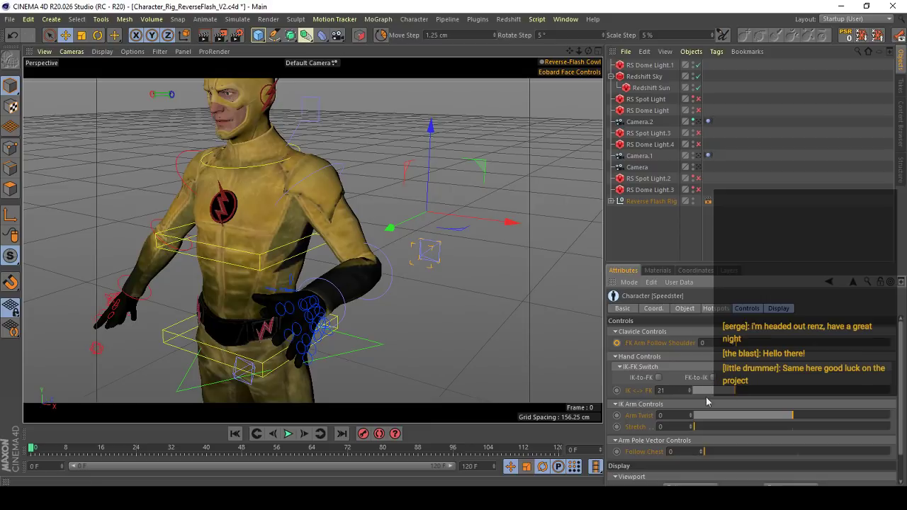
drag(701, 391, 892, 390)
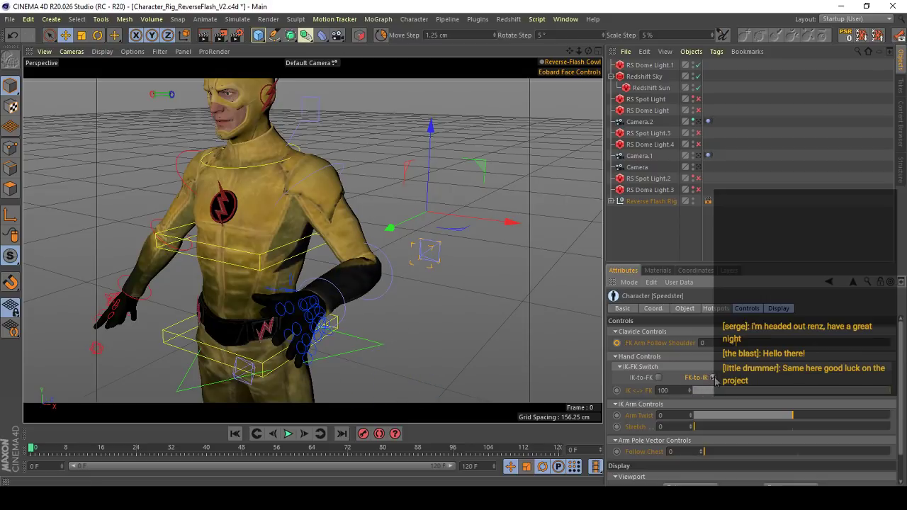
- View the bent left arm from several angles and trigger the IK-to-FK match for it
scroll(373, 247, down, 3)
alt+drag(372, 248, 361, 245)
scroll(373, 208, up, 4)
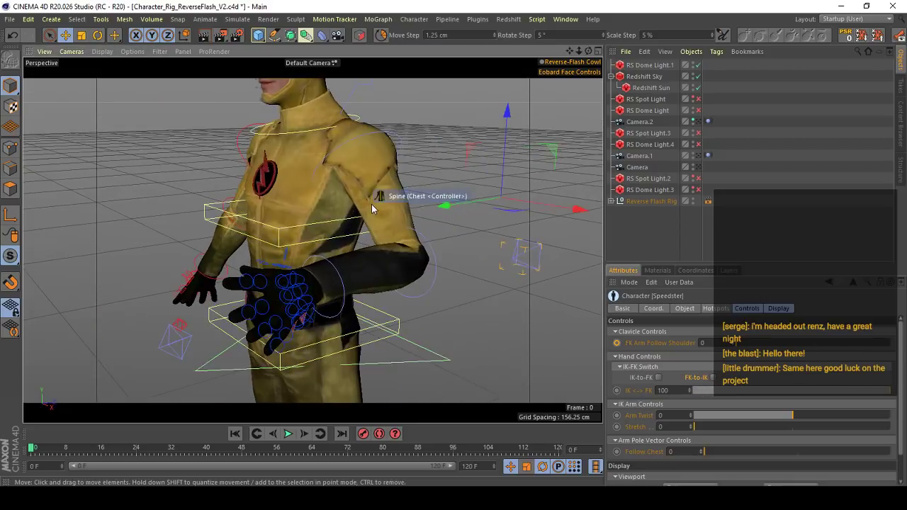
alt+drag(370, 215, 365, 234)
scroll(376, 253, down, 4)
scroll(376, 253, up, 3)
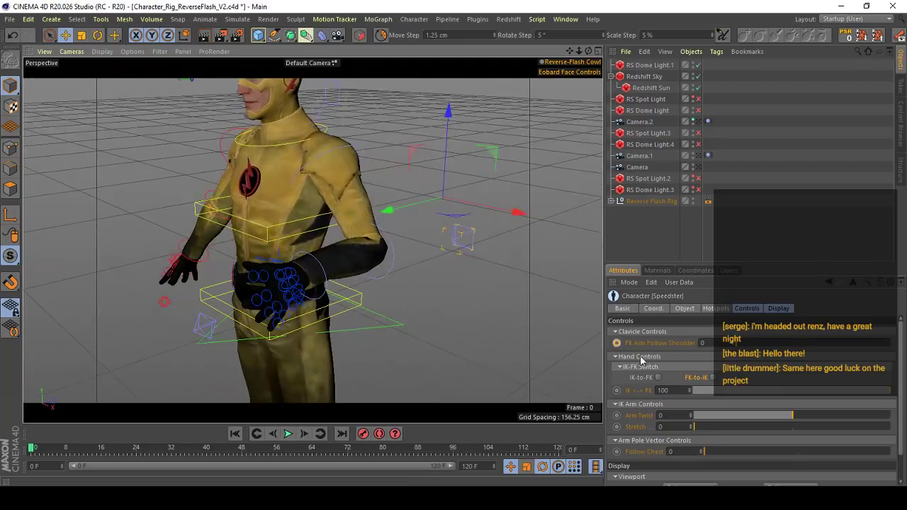
click(661, 379)
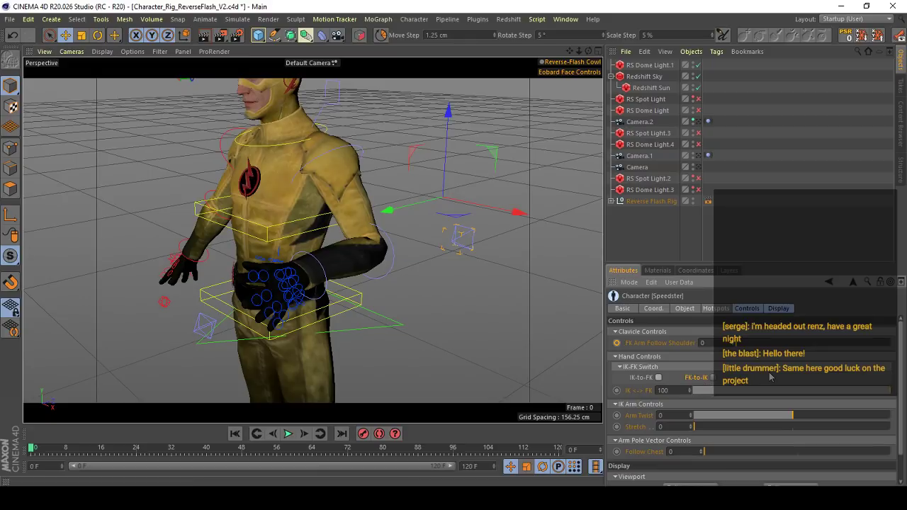
- Rotate the left arm's FK elbow controller to swing the forearm outward from the waist
mouse_move(321, 246)
alt+mouse_down()
mouse_move(472, 231)
mouse_move(333, 219)
mouse_move(346, 235)
mouse_move(406, 242)
mouse_move(318, 262)
mouse_move(358, 264)
mouse_move(297, 269)
mouse_move(310, 250)
mouse_move(300, 243)
mouse_move(300, 187)
mouse_move(360, 273)
mouse_move(366, 221)
mouse_move(297, 232)
mouse_move(338, 240)
alt+mouse_up()
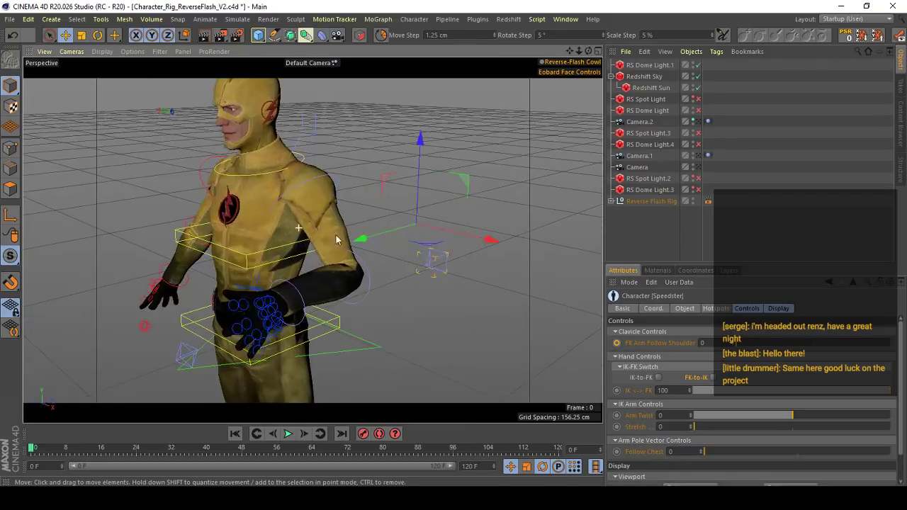
alt+right_drag(338, 257, 368, 228)
click(394, 292)
key(r)
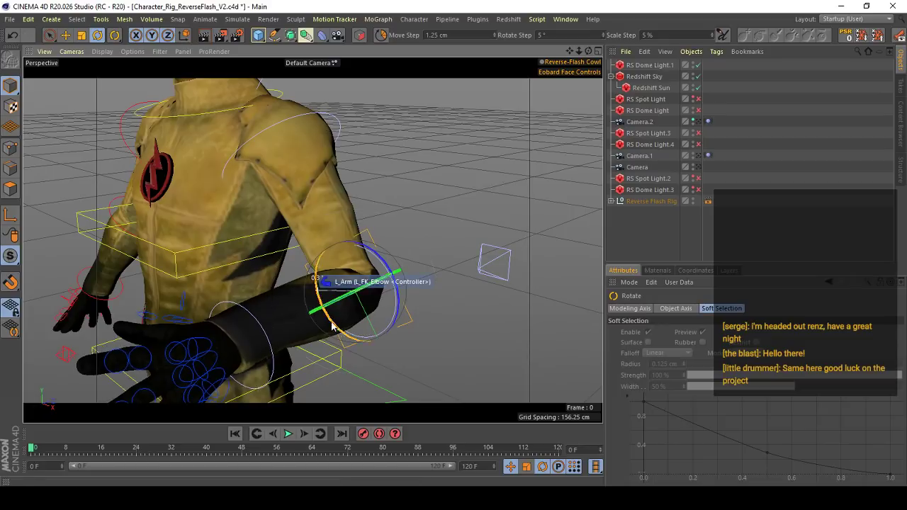
drag(318, 329, 318, 327)
- Examine the straightened left arm, shoulder and chest from the front, the side and up close
alt+right_drag(335, 278, 319, 270)
alt+drag(319, 269, 314, 202)
alt+right_drag(314, 202, 286, 201)
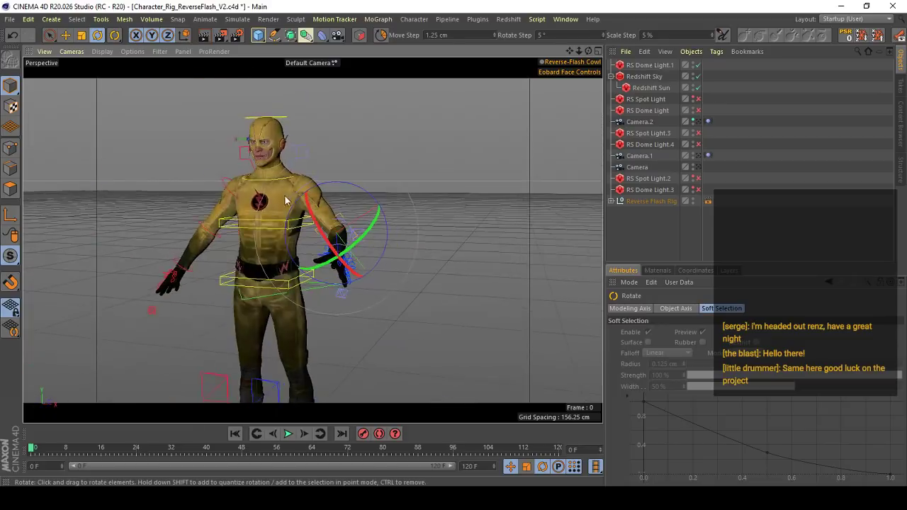
alt+middle_drag(286, 200, 291, 249)
alt+right_drag(290, 226, 308, 203)
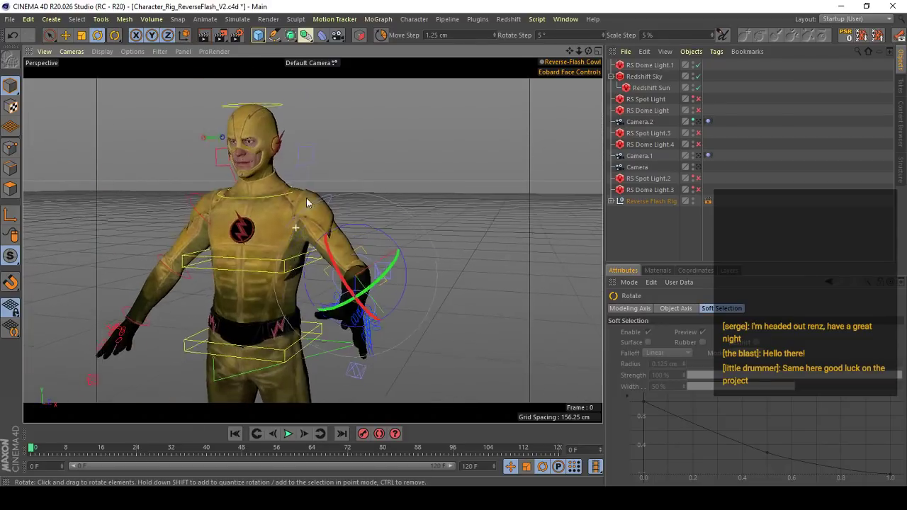
alt+drag(308, 202, 298, 190)
alt+right_drag(299, 190, 291, 222)
alt+middle_drag(291, 222, 330, 205)
alt+right_drag(330, 205, 369, 154)
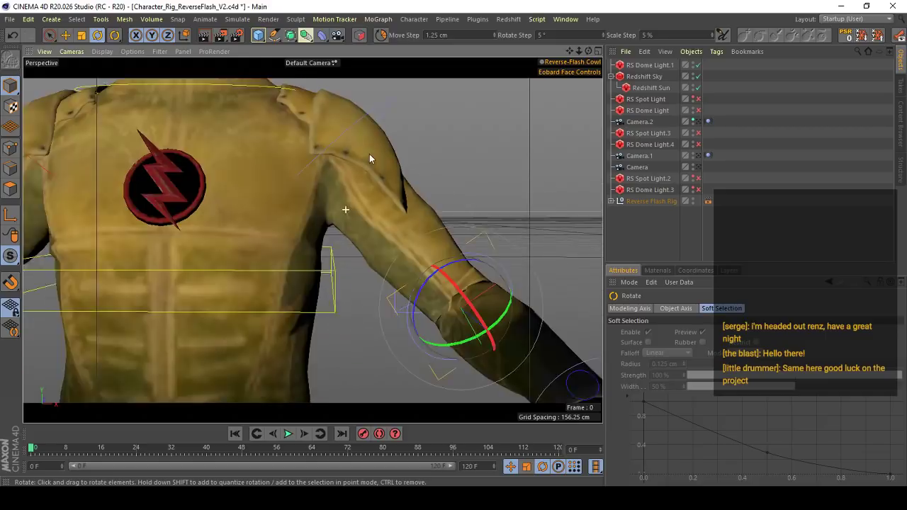
alt+right_drag(338, 220, 314, 218)
alt+drag(313, 240, 351, 239)
alt+right_drag(351, 239, 388, 190)
alt+drag(389, 190, 344, 217)
mouse_move(344, 217)
alt+right_down()
mouse_move(356, 201)
mouse_move(344, 222)
alt+right_up()
alt+drag(344, 223, 362, 224)
alt+right_drag(341, 217, 423, 219)
alt+drag(423, 219, 319, 226)
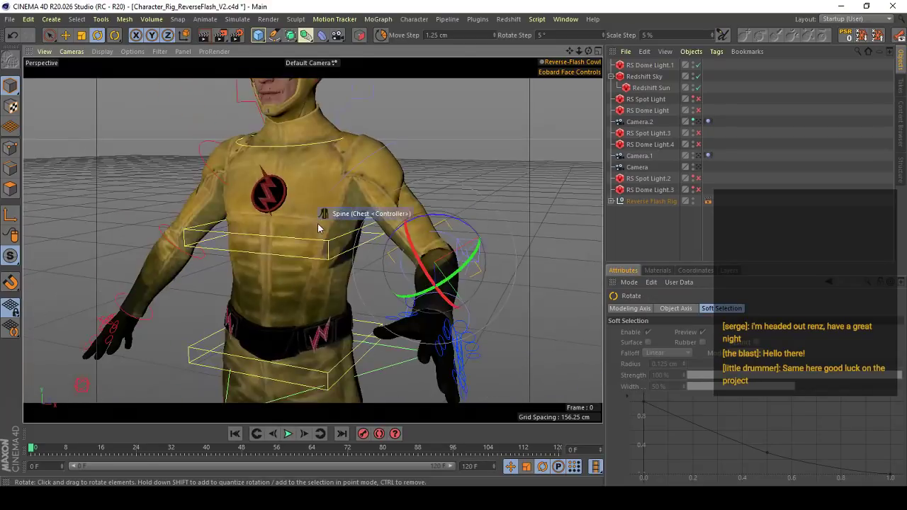
alt+right_drag(318, 226, 348, 226)
alt+drag(348, 226, 424, 225)
alt+right_drag(424, 226, 402, 207)
alt+middle_drag(403, 207, 297, 208)
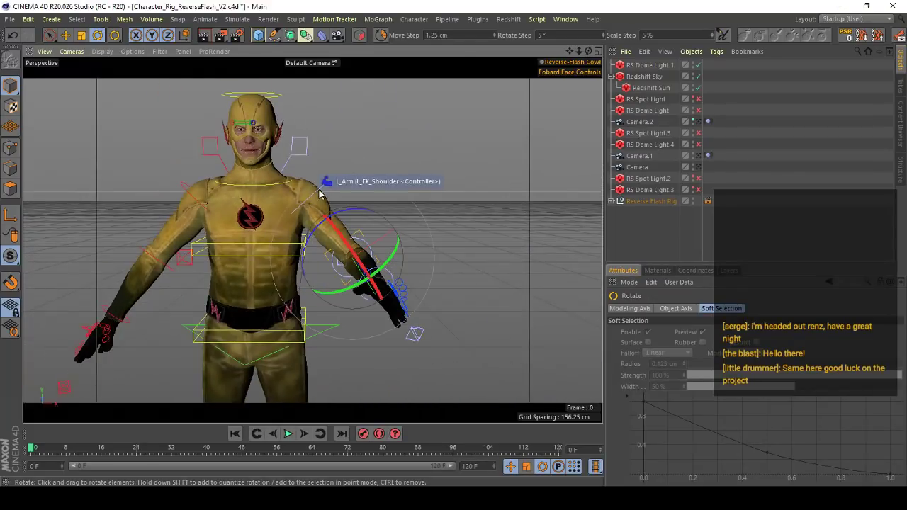
- Rotate the left arm's FK shoulder controller to raise the arm away from the torso, exposing the armpit
click(316, 185)
alt+drag(303, 221, 260, 225)
alt+right_drag(260, 226, 354, 200)
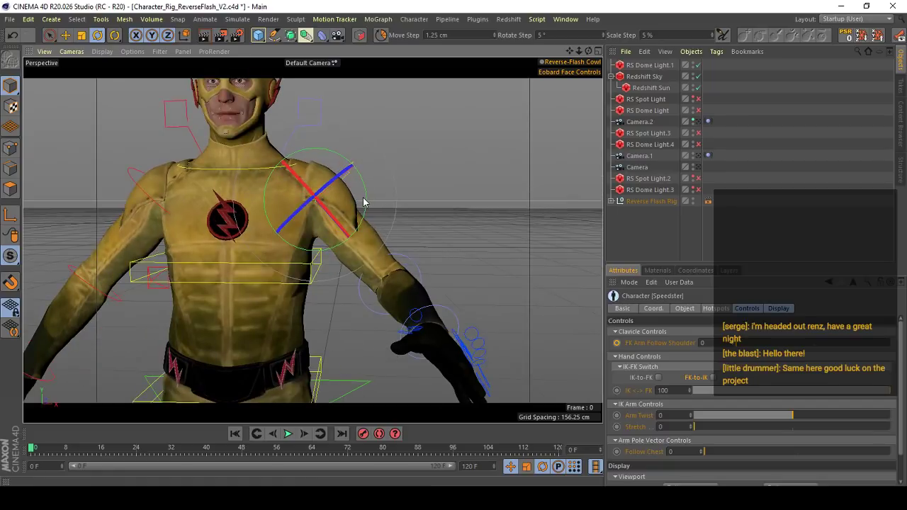
drag(365, 194, 366, 178)
alt+middle_drag(304, 274, 306, 240)
scroll(306, 243, up, 5)
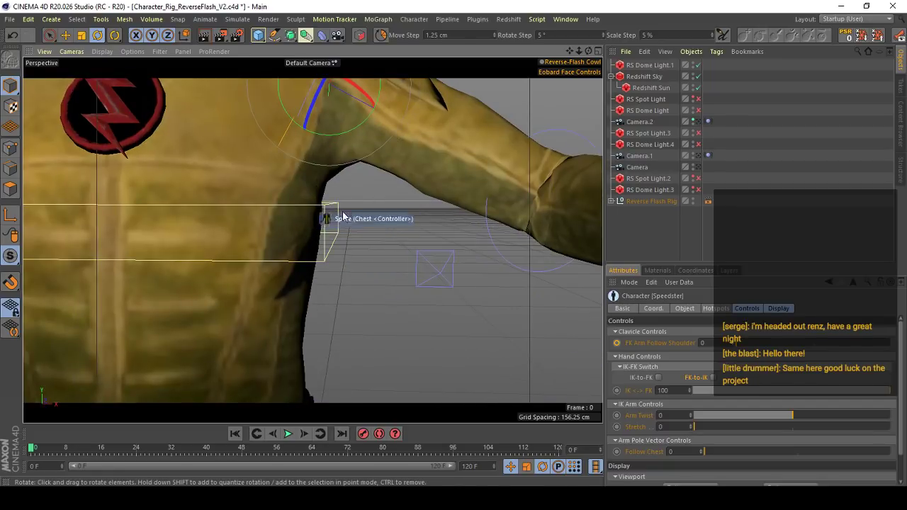
scroll(287, 235, down, 2)
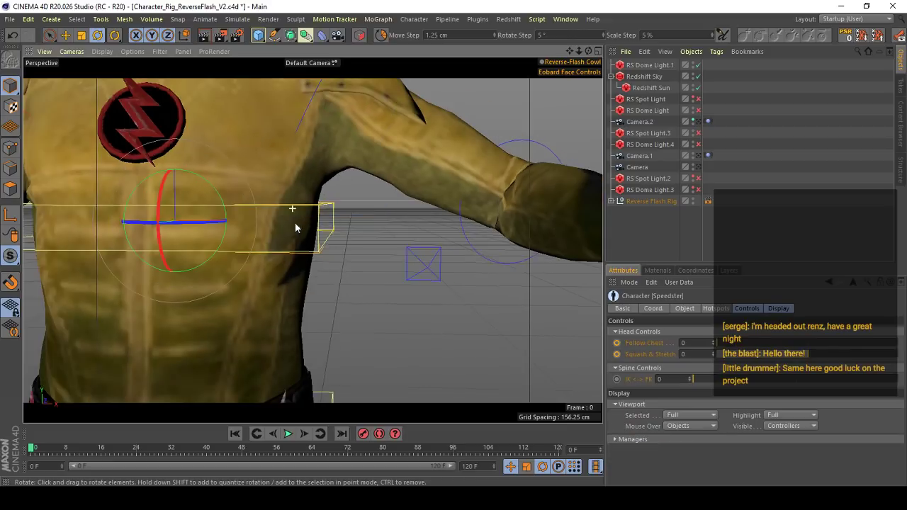
- Unlock the REVERSE FLASH MESH LOCK layer and select the Jacket mesh in the viewport
click(729, 269)
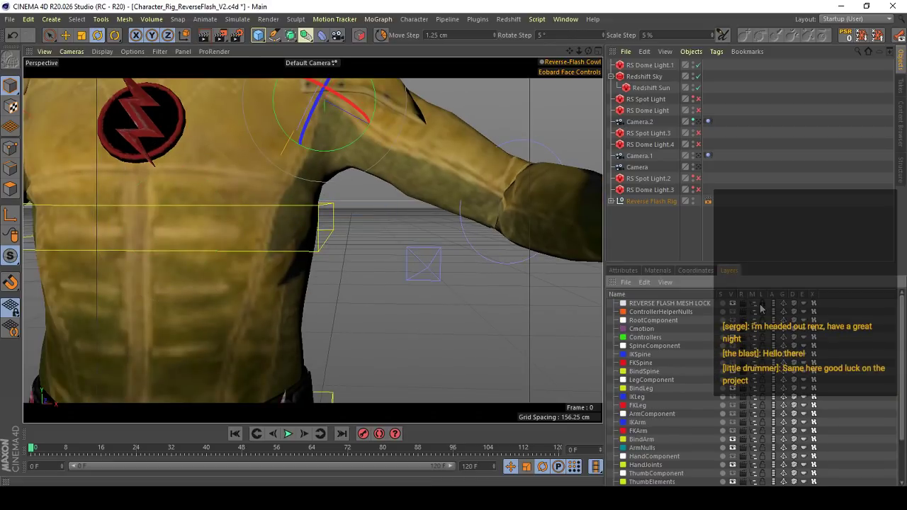
click(623, 270)
click(243, 279)
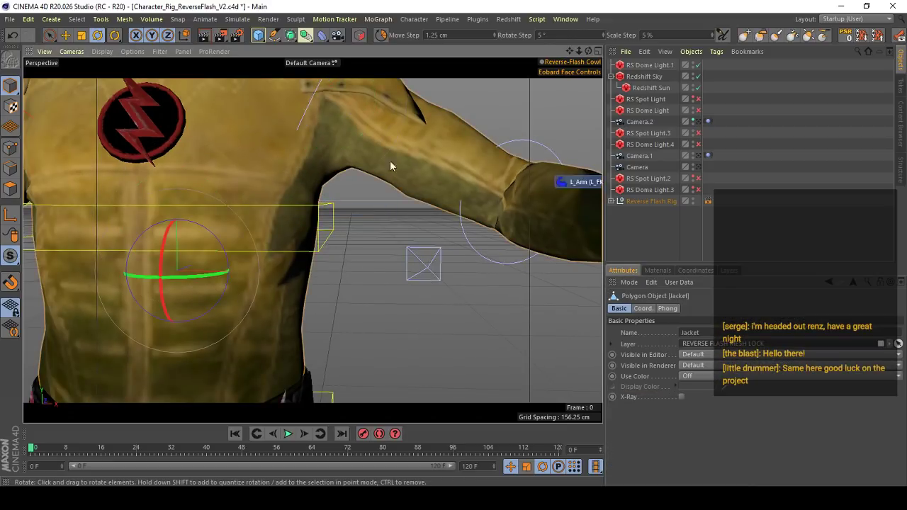
- Hide the rig controllers with the viewport filter and open the Jacket's weights in the Weight Tool
click(160, 52)
click(170, 116)
key(s)
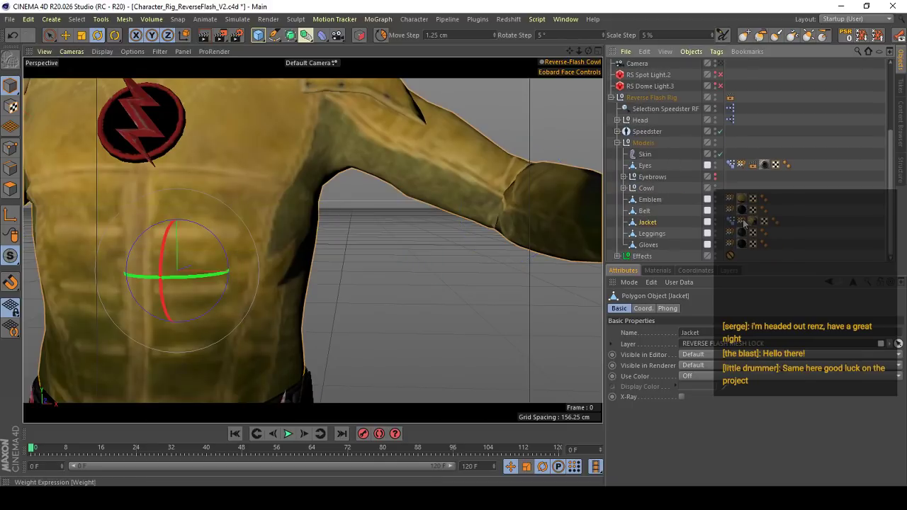
double_click(743, 222)
click(611, 97)
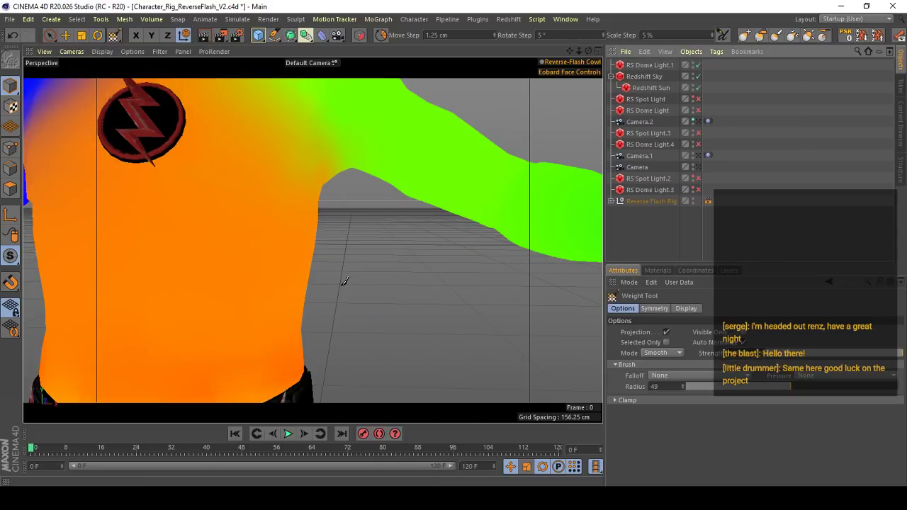
- Display the mesh lines over the shading and isolate the BD_Chest_jnt weights from a point near the left armpit
key(n)
key(b)
alt+drag(362, 186, 333, 192)
right_click(318, 187)
mouse_move(323, 194)
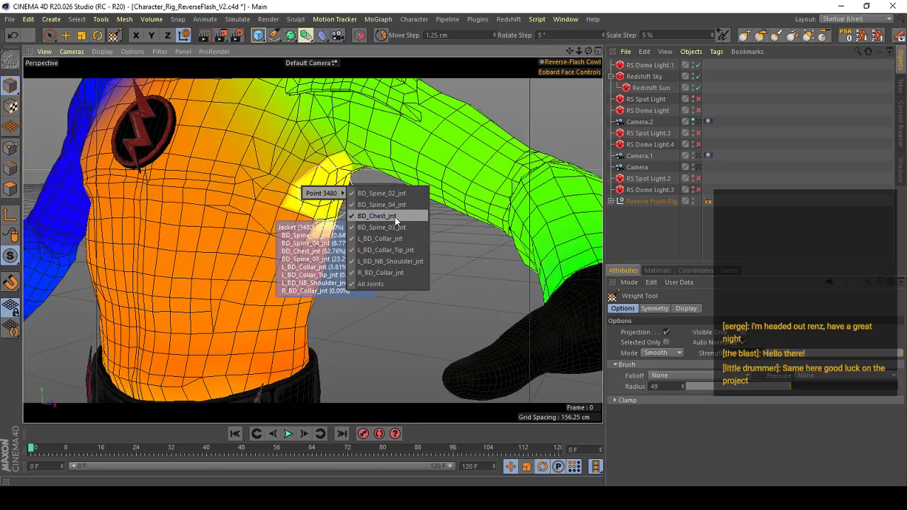
click(395, 217)
- Show the Jacket's BD_Spine_03_jnt weights, then switch to the left shoulder joint, L_BD_NB_Shoulder_jnt
scroll(308, 198, up, 4)
right_click(343, 184)
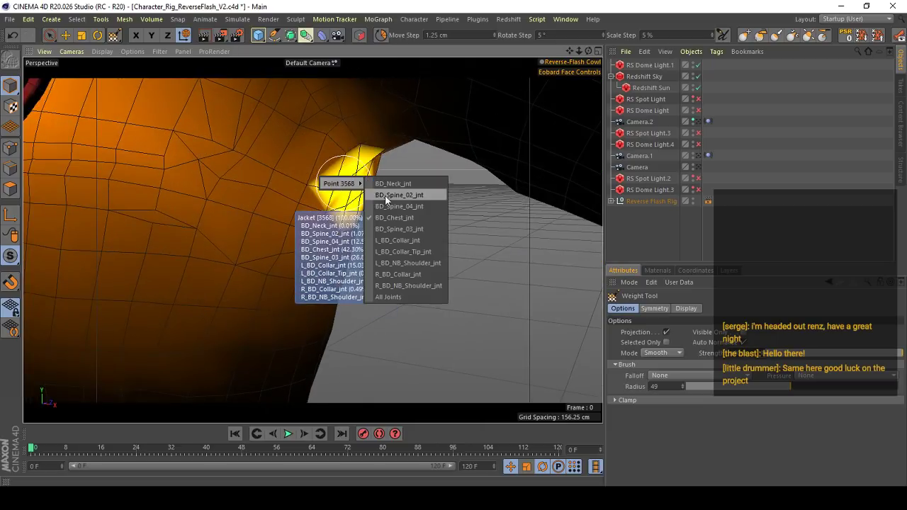
click(411, 230)
scroll(386, 163, down, 5)
right_click(378, 109)
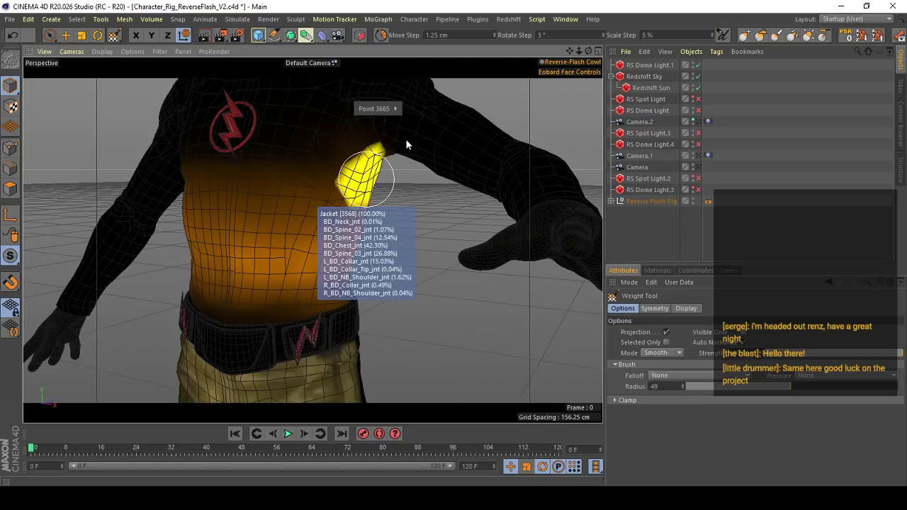
click(424, 119)
scroll(397, 156, up, 3)
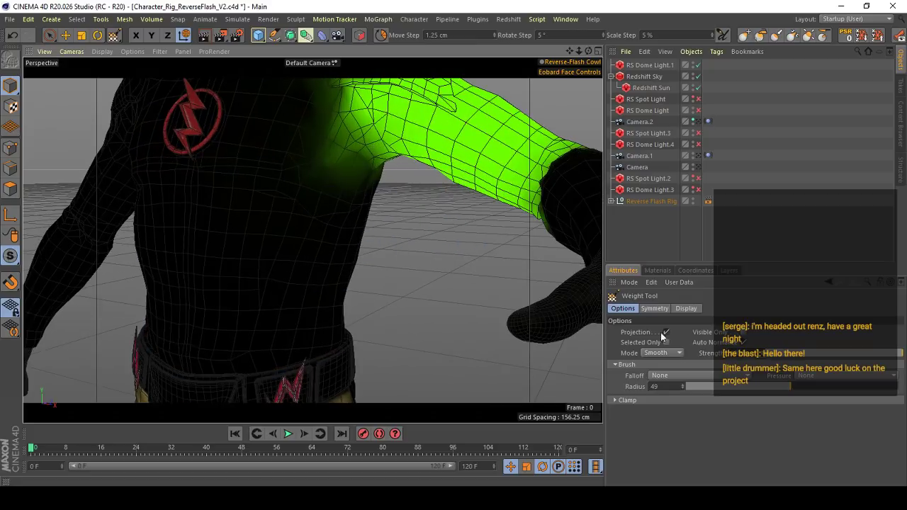
- Set the Weight Tool mode to Add and paint left shoulder joint weight onto the torso below the armpit
click(672, 353)
scroll(348, 172, up, 3)
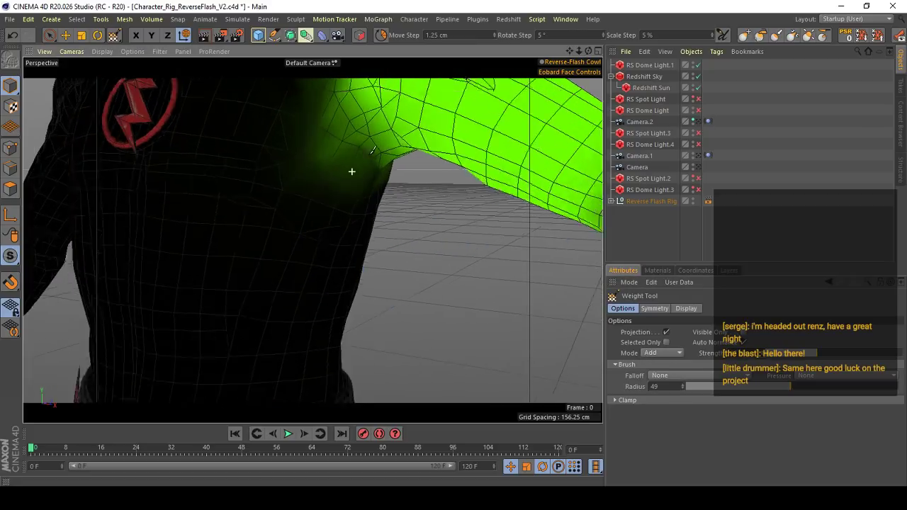
scroll(348, 260, down, 4)
scroll(361, 203, up, 5)
scroll(360, 203, down, 2)
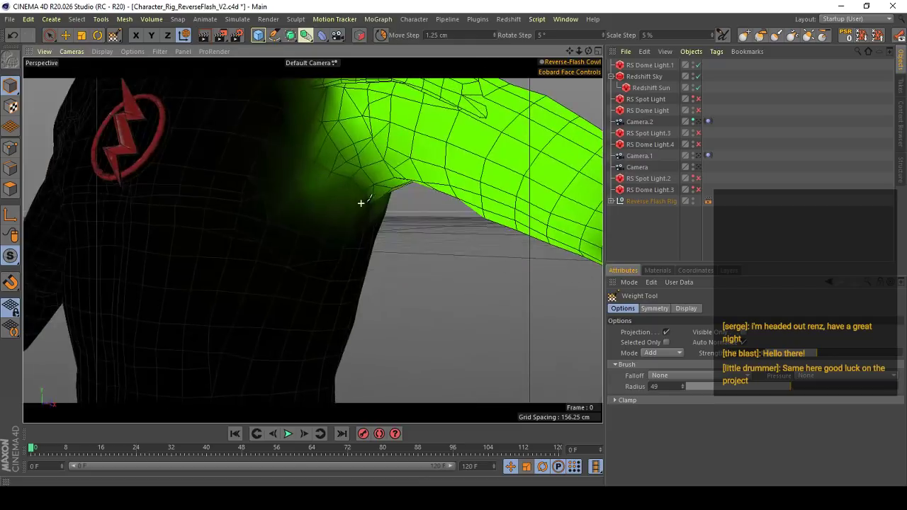
scroll(406, 250, down, 3)
scroll(366, 241, up, 2)
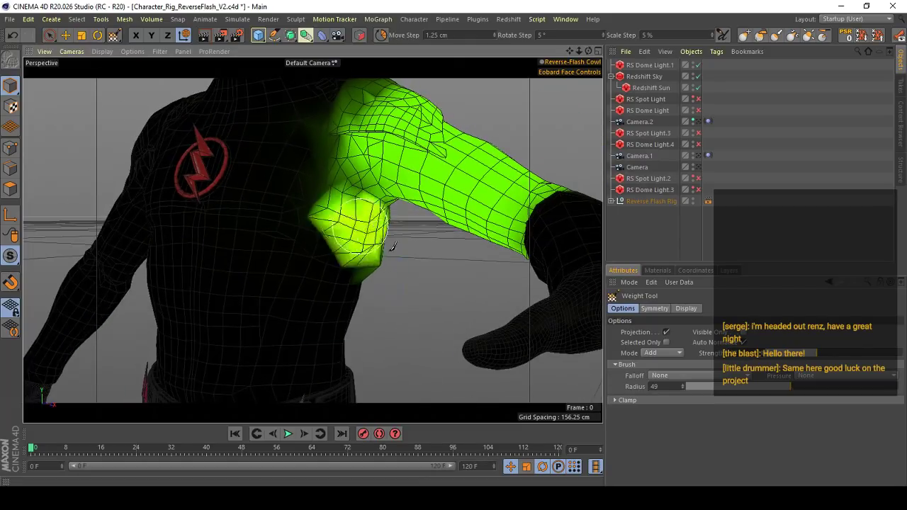
scroll(400, 262, down, 3)
scroll(371, 217, up, 3)
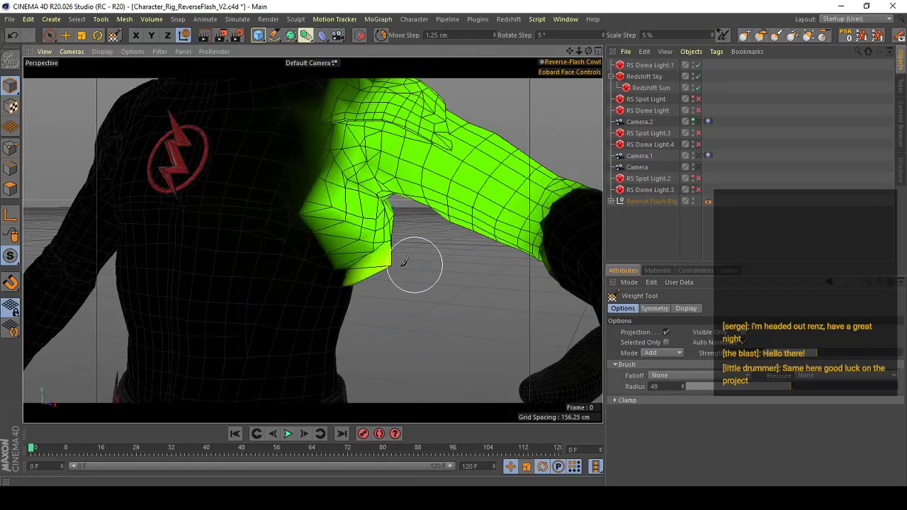
scroll(332, 220, down, 2)
scroll(354, 262, down, 5)
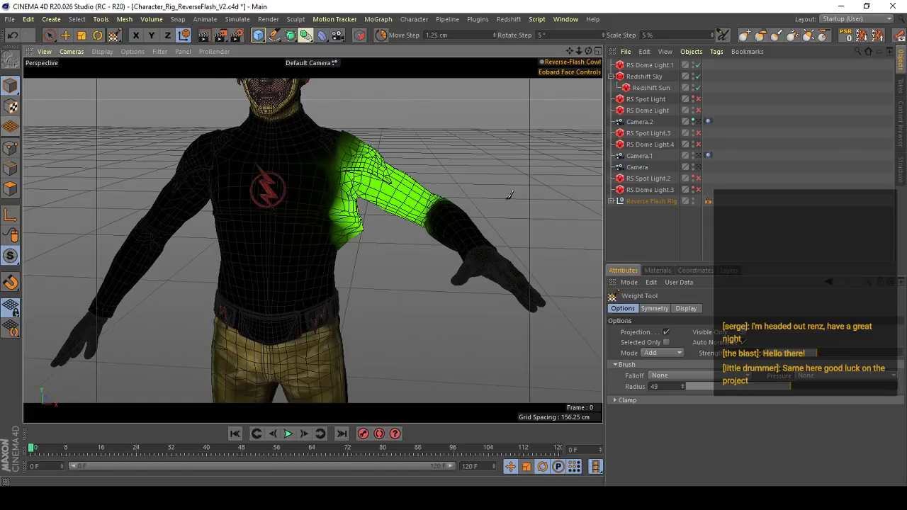
- Examine how the painted shoulder weights pull the Jacket mesh under the left armpit from several angles
scroll(371, 234, up, 2)
alt+drag(352, 219, 595, 224)
alt+right_drag(310, 238, 347, 276)
alt+right_drag(371, 246, 407, 243)
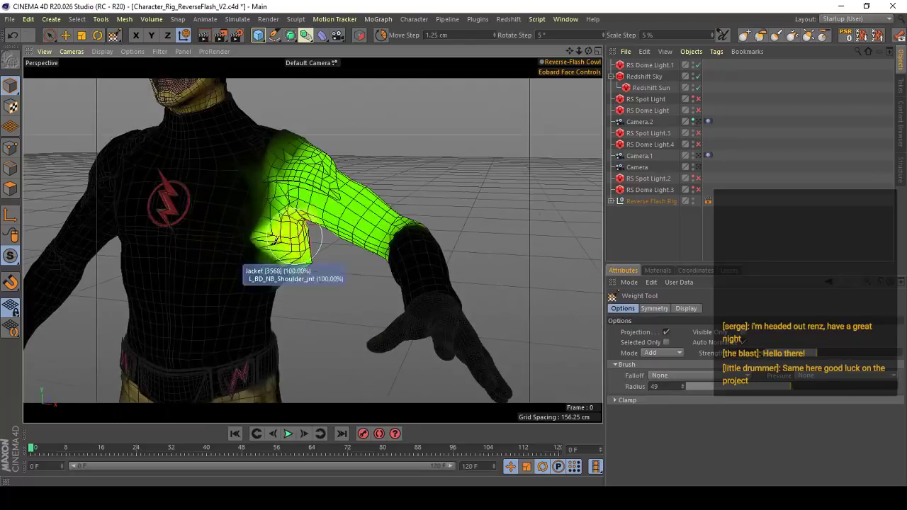
alt+drag(298, 237, 121, 234)
alt+right_drag(319, 223, 373, 202)
alt+drag(373, 200, 370, 216)
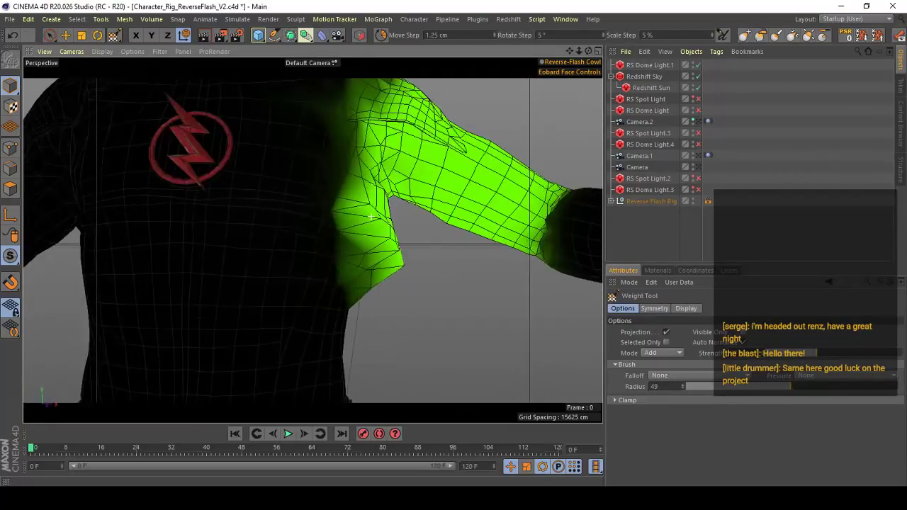
alt+right_drag(367, 205, 327, 225)
alt+drag(338, 224, 334, 244)
alt+right_drag(383, 275, 418, 280)
alt+drag(366, 276, 388, 228)
alt+right_drag(332, 245, 277, 304)
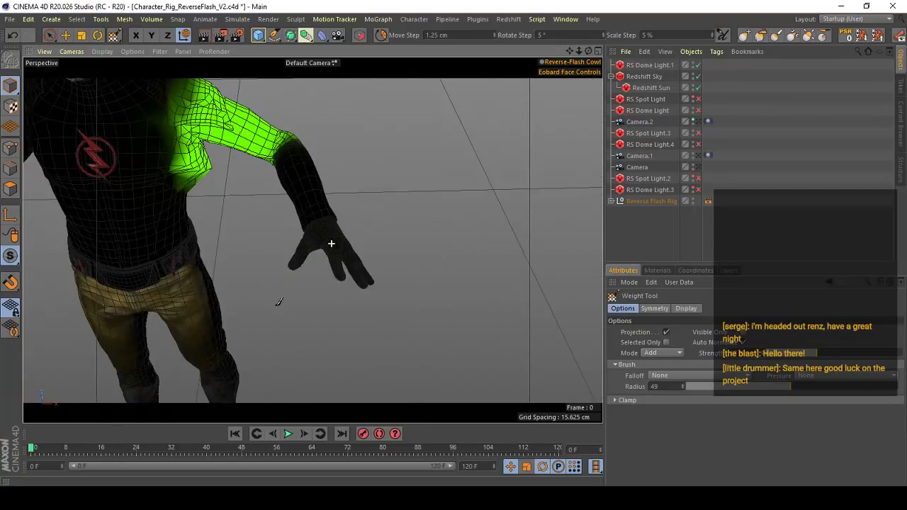
alt+drag(365, 235, 369, 255)
alt+right_drag(312, 239, 401, 213)
alt+drag(355, 187, 290, 172)
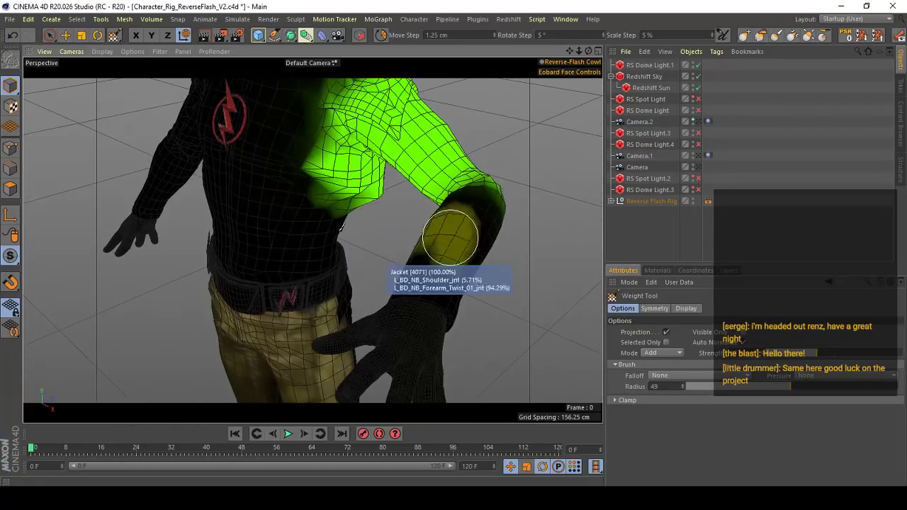
alt+drag(362, 203, 364, 177)
alt+right_drag(425, 244, 368, 257)
- Turn off Auto Normalize for the Weight Tool and lower the brush strength
click(651, 353)
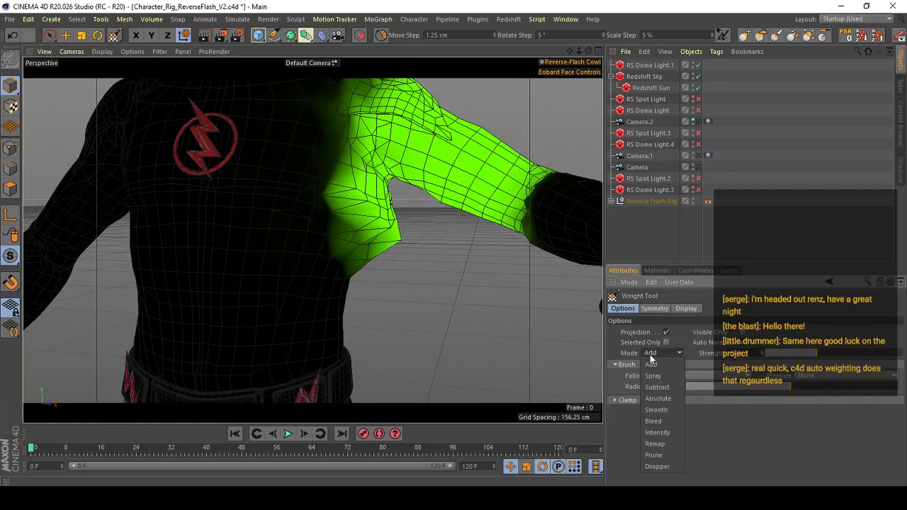
click(700, 364)
alt+middle_drag(310, 213, 313, 246)
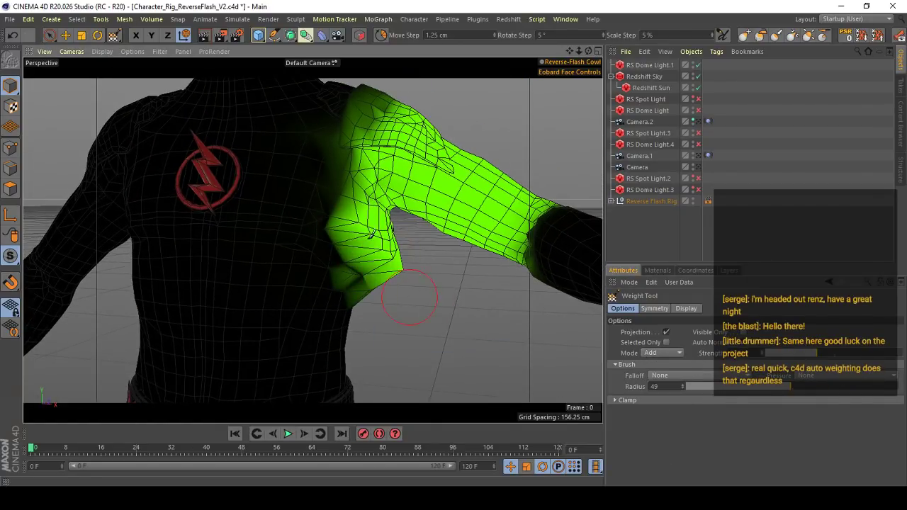
alt+drag(392, 253, 363, 219)
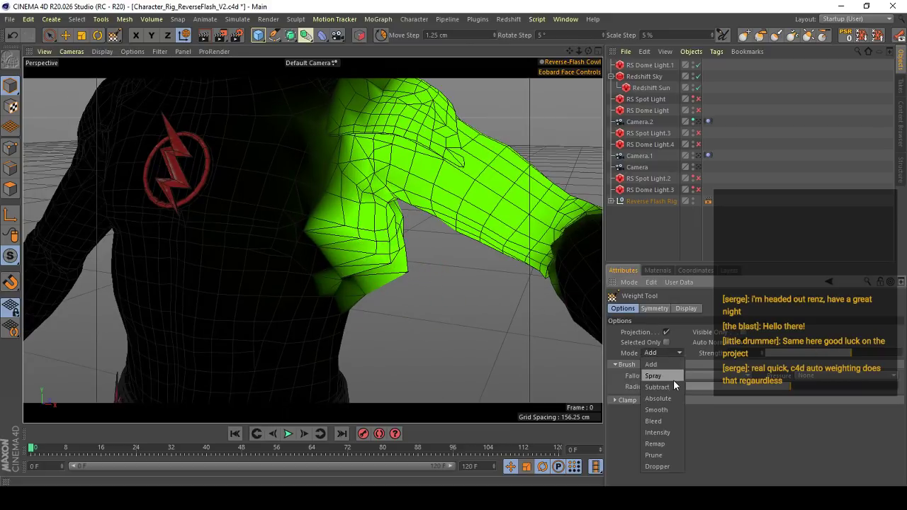
click(741, 341)
drag(850, 353, 808, 353)
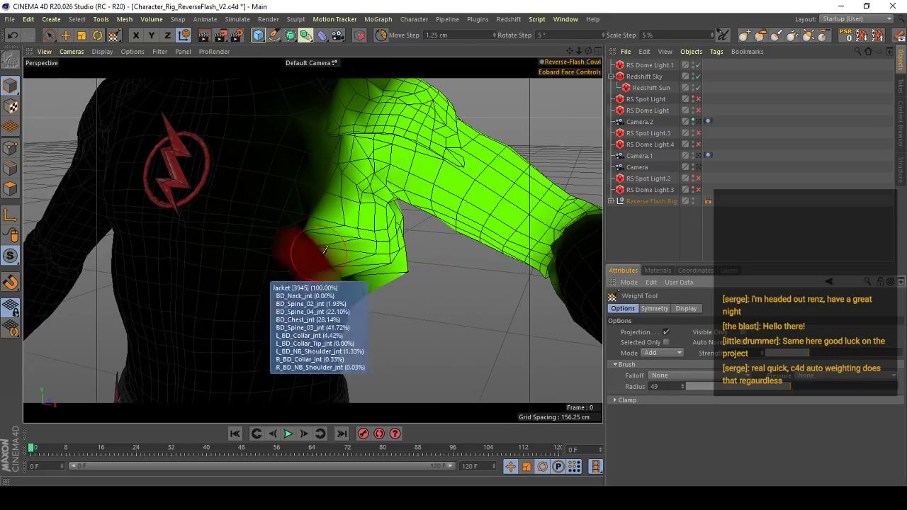
- Erase the left shoulder joint's weights from the Jacket's torso below the left armpit, then turn Auto Normalize back on
alt+drag(380, 245, 386, 298)
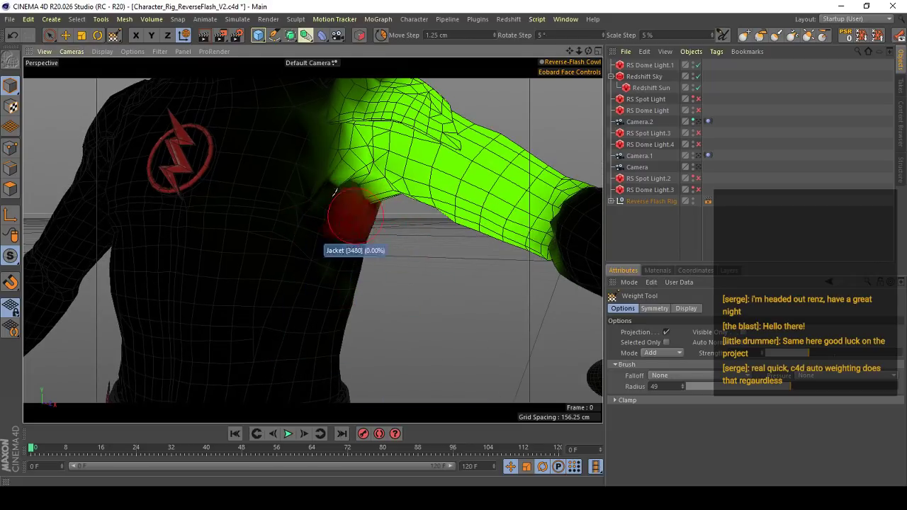
alt+drag(335, 225, 433, 244)
alt+drag(572, 253, 581, 251)
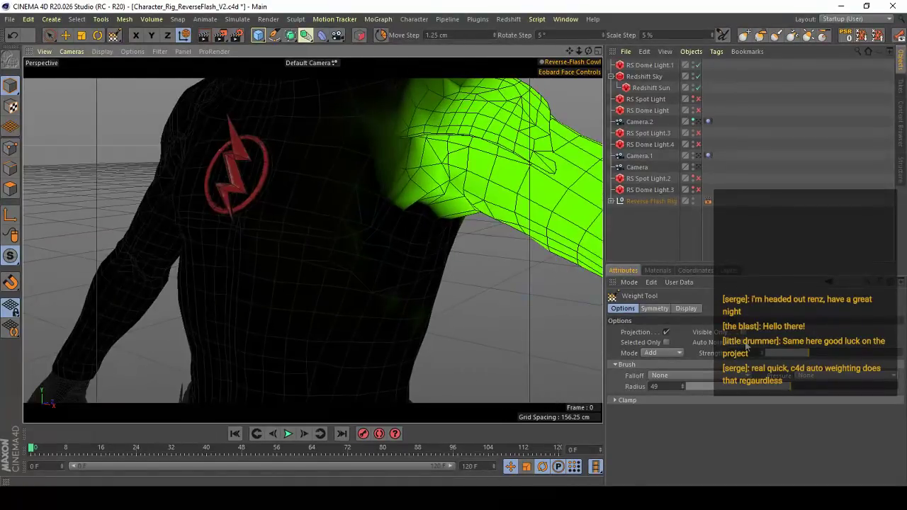
click(744, 343)
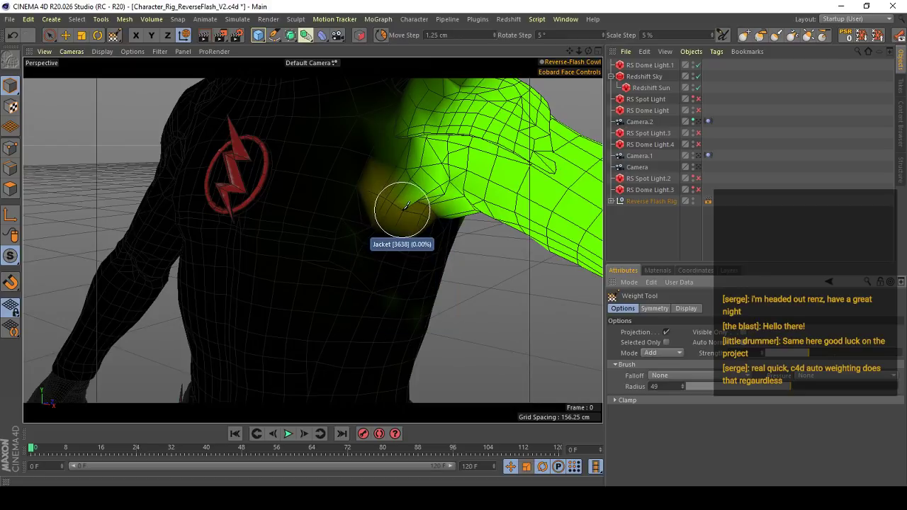
scroll(402, 204, down, 3)
alt+drag(398, 196, 395, 216)
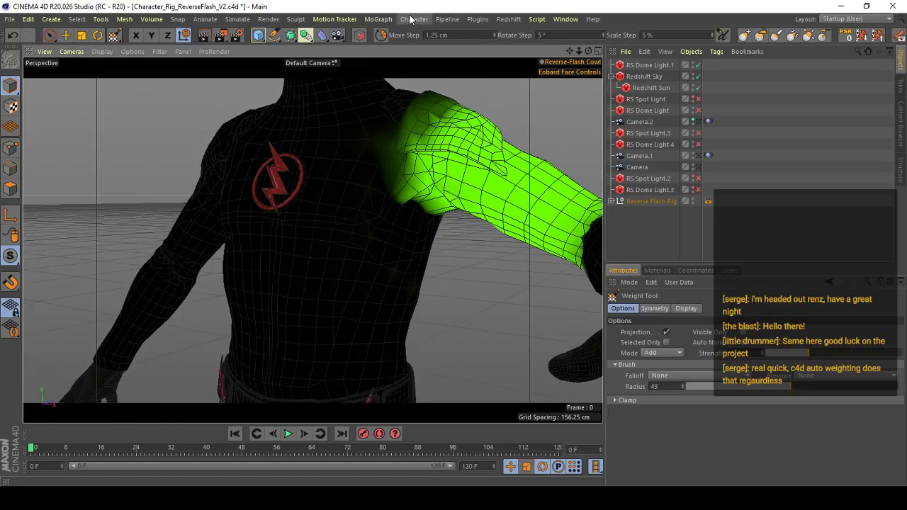
- Open the Weight Manager, select the Jacket with all its joints, and try to normalize its weights
click(411, 19)
click(498, 39)
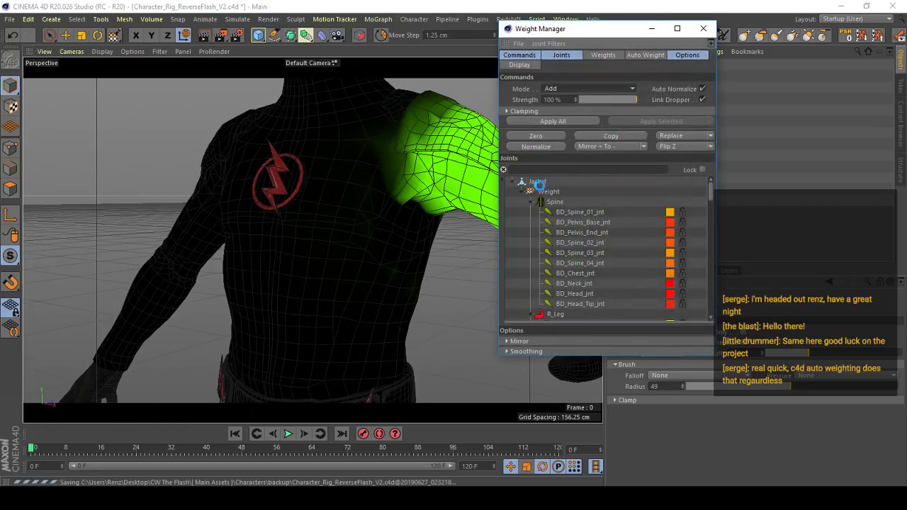
click(539, 182)
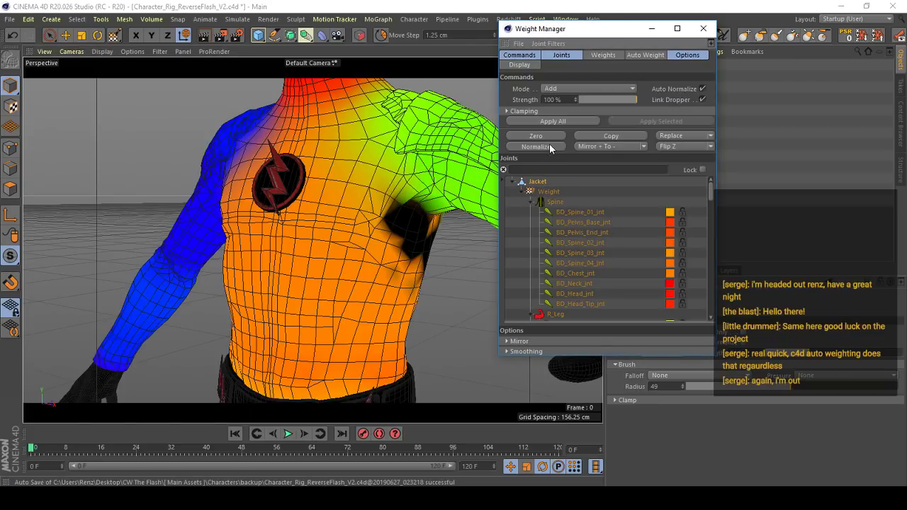
click(535, 146)
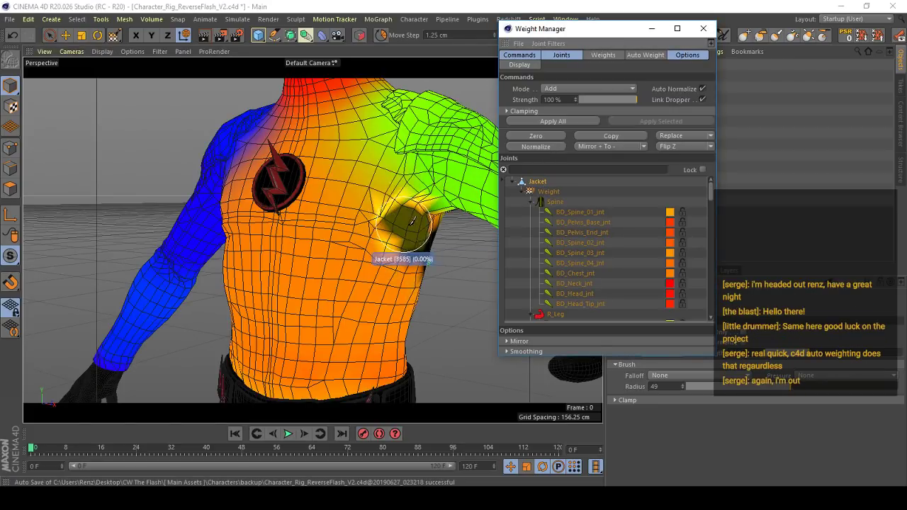
scroll(425, 274, up, 5)
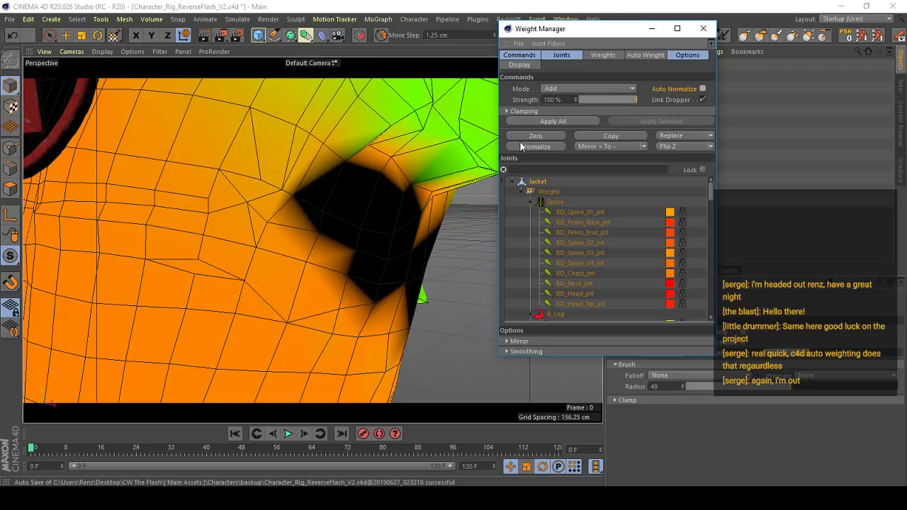
- Select all of the Jacket's polygons and try to normalize their weights in the Weight Manager
click(10, 190)
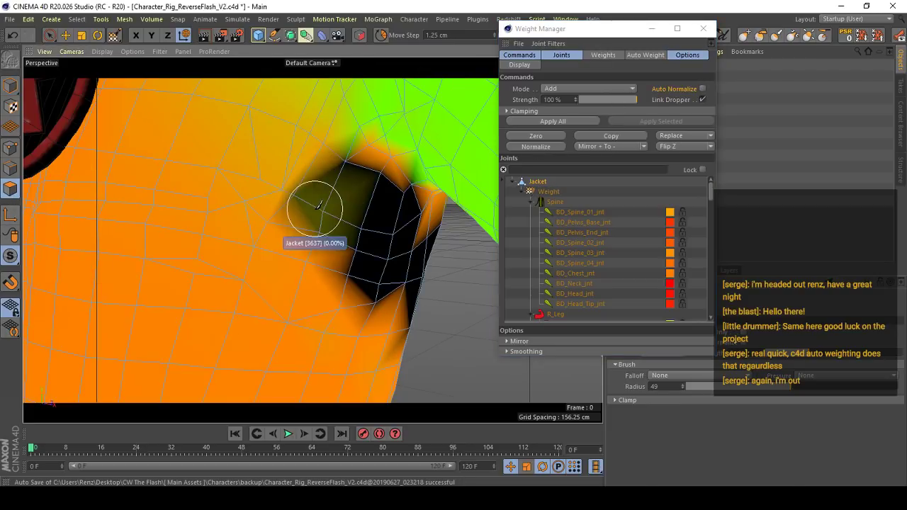
key(e)
click(335, 207)
key(ctrl+a)
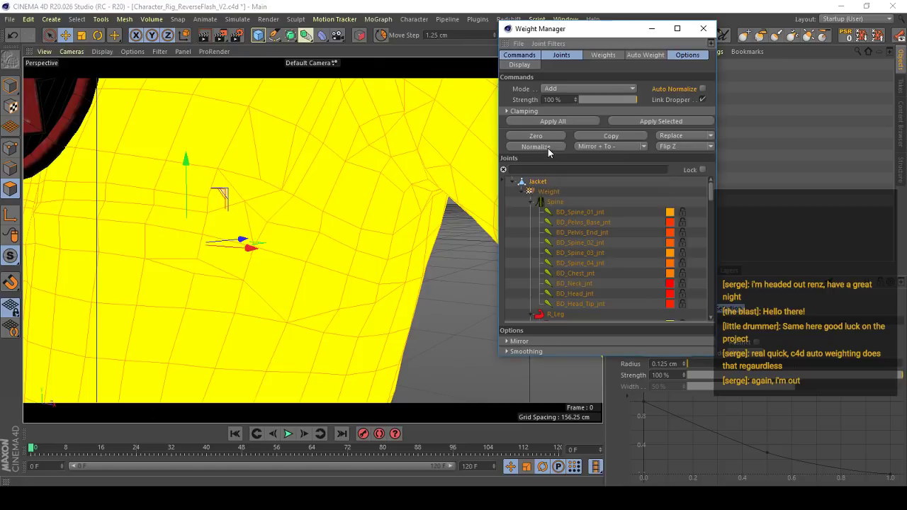
drag(620, 35, 786, 63)
click(648, 332)
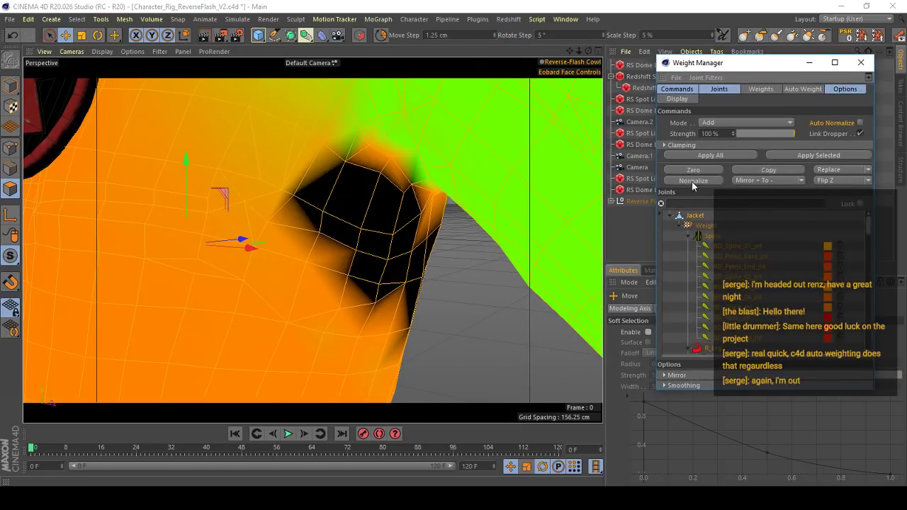
scroll(399, 234, down, 2)
alt+drag(375, 213, 394, 201)
scroll(372, 214, up, 3)
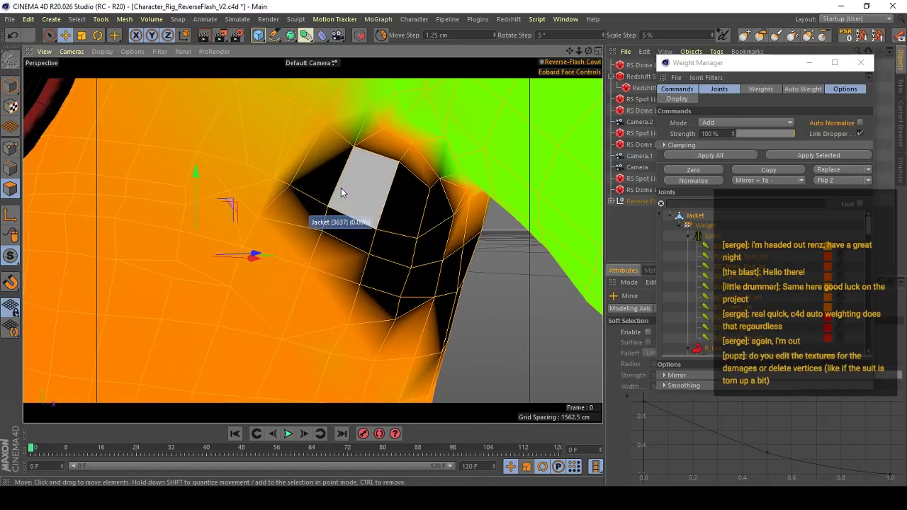
- Try to restore the missing armpit weights with all of the Jacket's points selected, then close the Weight Manager
click(10, 147)
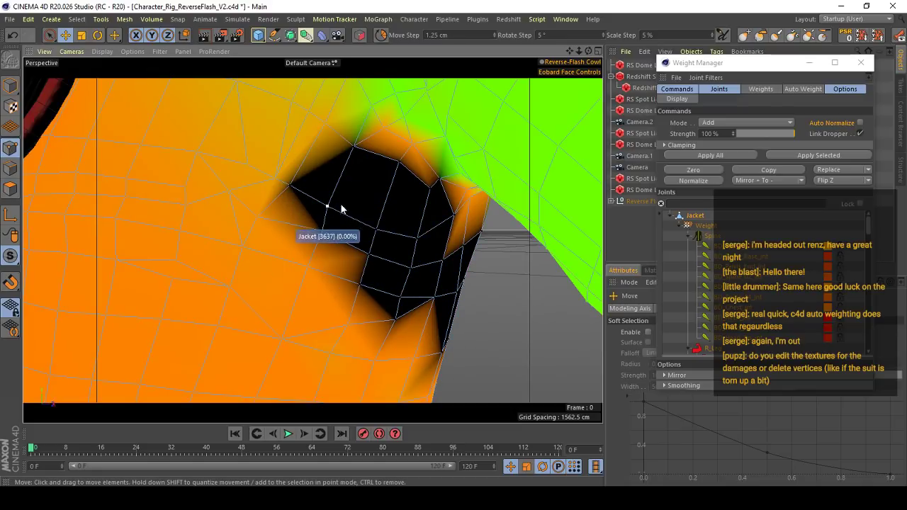
click(710, 155)
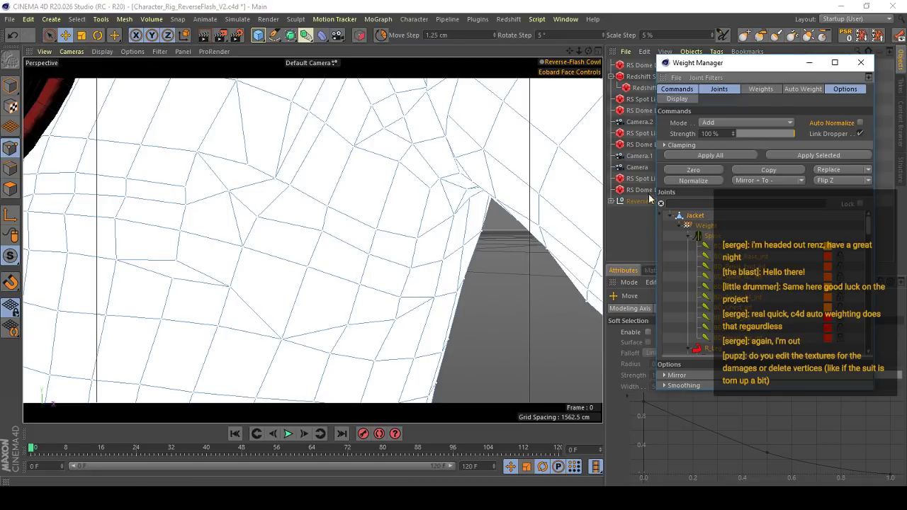
click(721, 155)
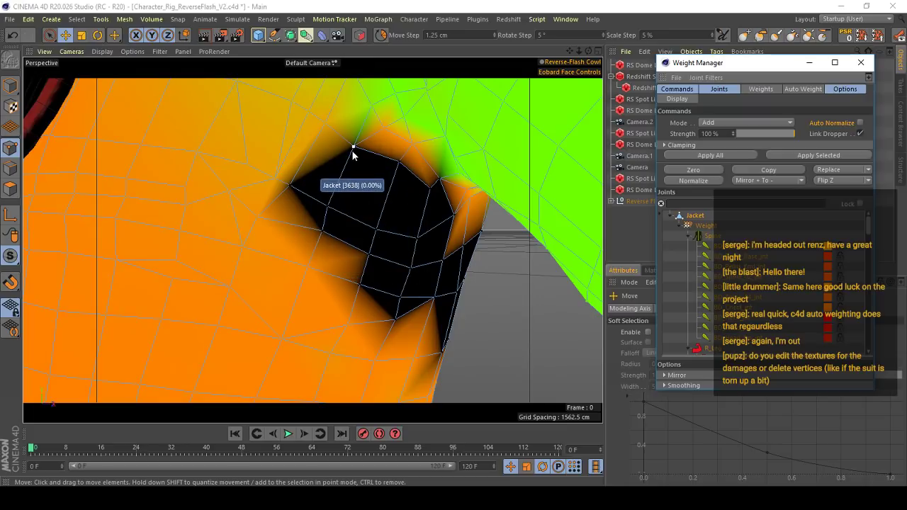
alt+right_drag(339, 190, 620, 134)
click(857, 64)
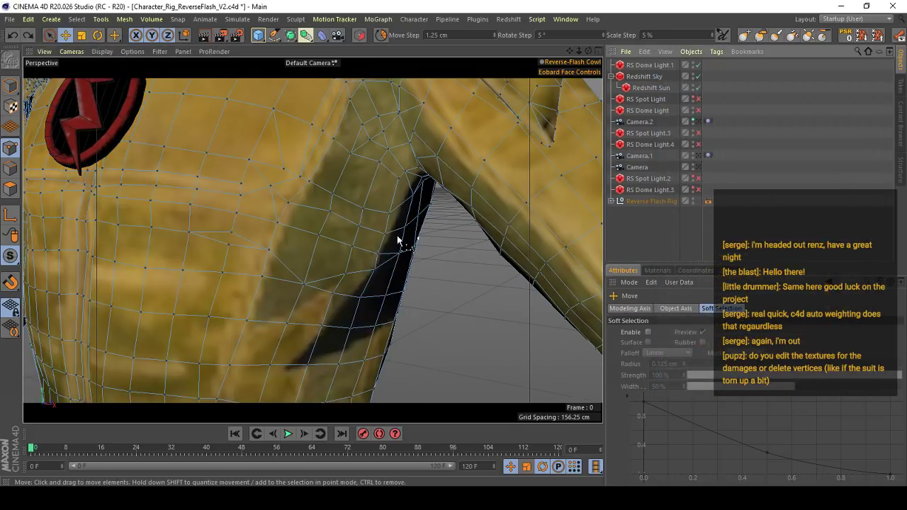
- Activate the Weight Tool from the Jacket's weight tag, set its mode to Smooth, and raise the strength to maximum
key(s)
double_click(741, 256)
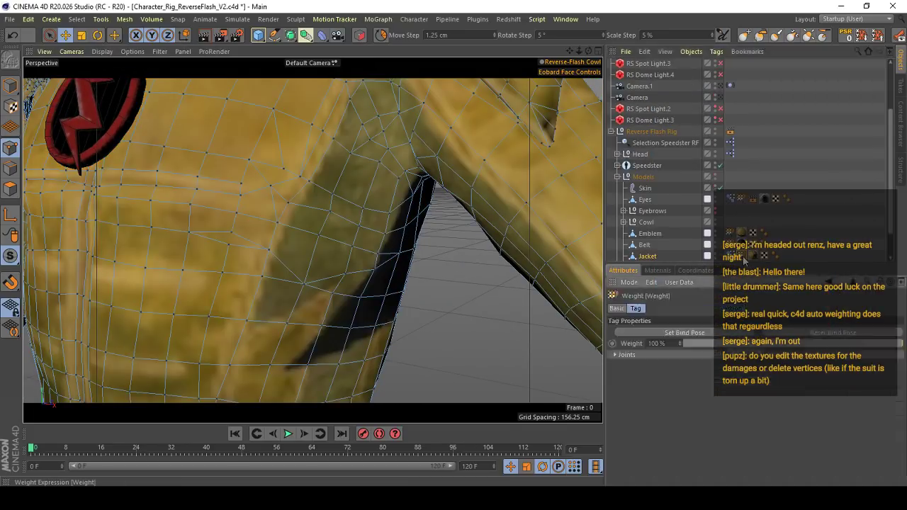
alt+right_drag(352, 253, 418, 253)
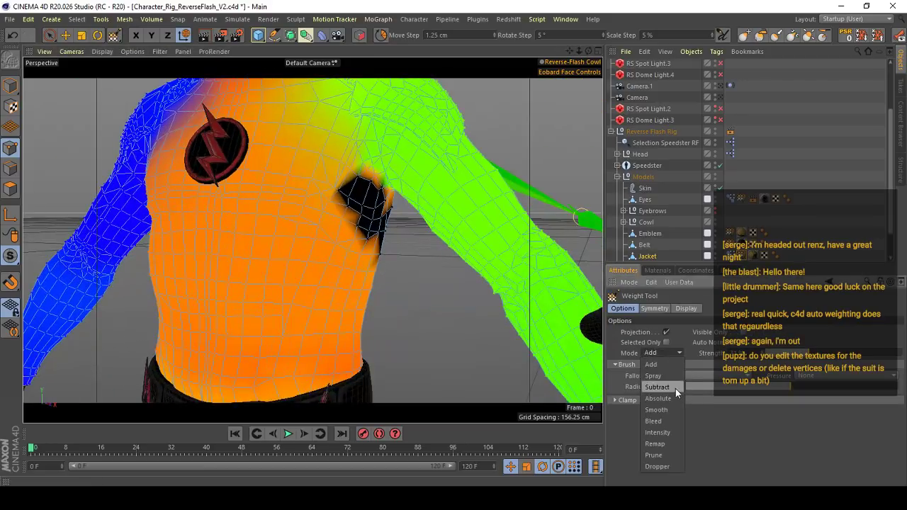
click(666, 409)
drag(818, 353, 894, 354)
alt+drag(233, 233, 290, 228)
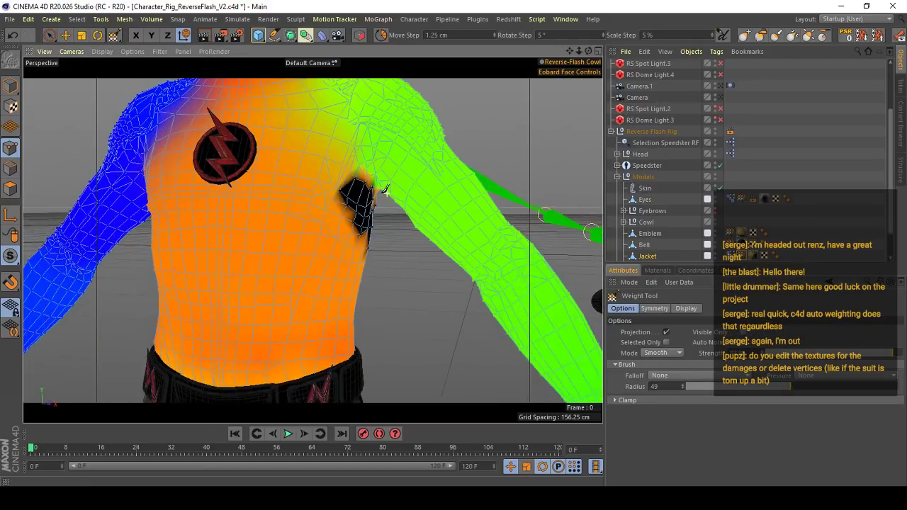
- Smooth the Jacket's weights over the unweighted patch below the left armpit to blend it with the surrounding weights
alt+drag(383, 192, 347, 205)
alt+right_drag(347, 206, 397, 205)
mouse_move(315, 197)
mouse_down()
mouse_move(384, 293)
mouse_move(420, 289)
mouse_move(438, 258)
mouse_move(433, 272)
mouse_up()
alt+right_drag(425, 206, 399, 188)
alt+drag(398, 189, 382, 193)
mouse_move(375, 188)
mouse_down()
mouse_move(413, 261)
mouse_move(401, 284)
mouse_up()
alt+drag(357, 228, 376, 231)
drag(361, 191, 430, 284)
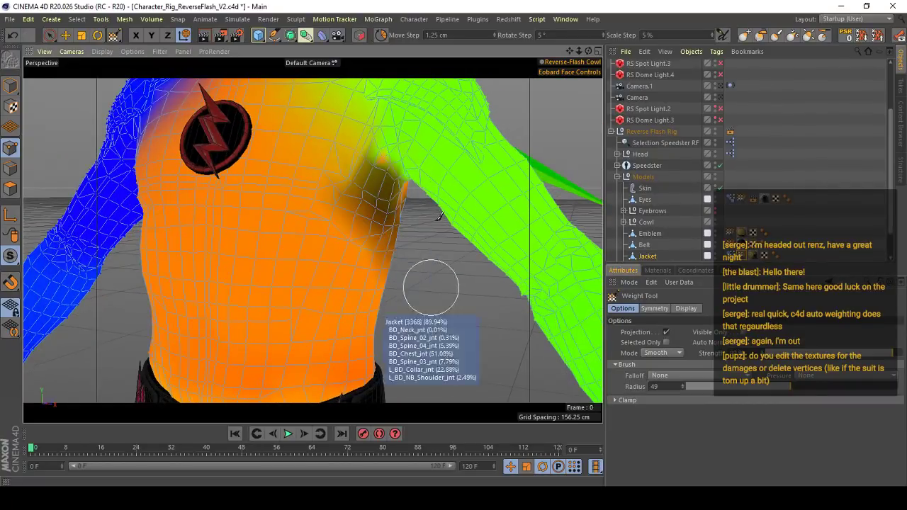
alt+right_drag(438, 218, 333, 219)
alt+drag(326, 225, 300, 249)
alt+right_drag(299, 249, 305, 174)
- Return to Model mode, show the perspective viewport's configuration, and select the Jacket again
key(e)
click(11, 85)
scroll(375, 230, up, 4)
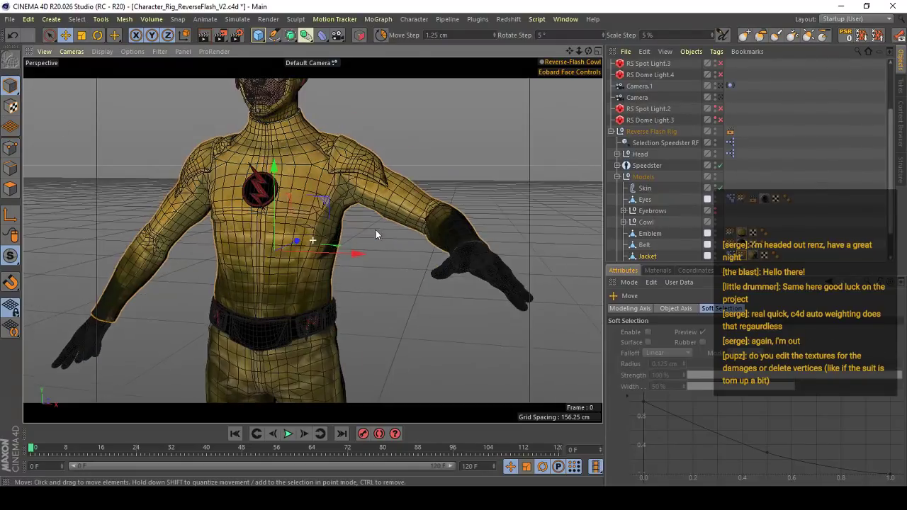
click(102, 51)
mouse_move(132, 51)
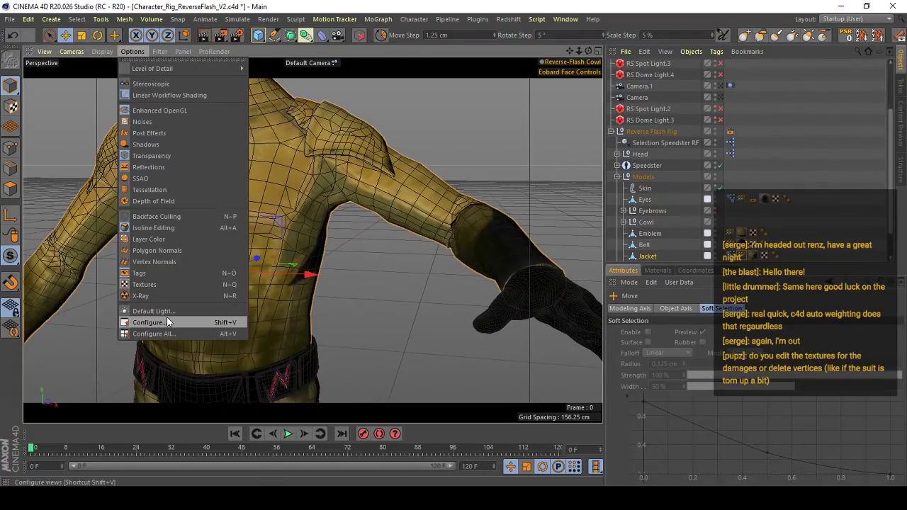
click(167, 322)
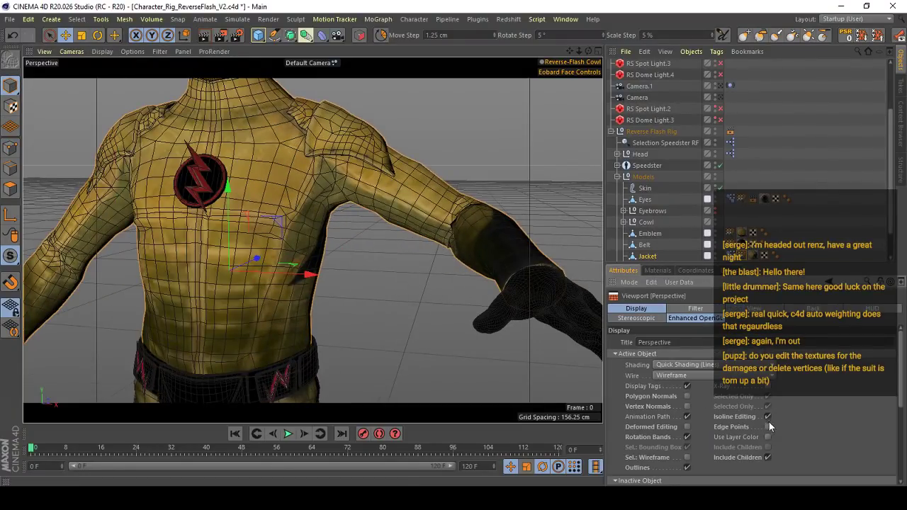
scroll(357, 182, up, 2)
click(356, 183)
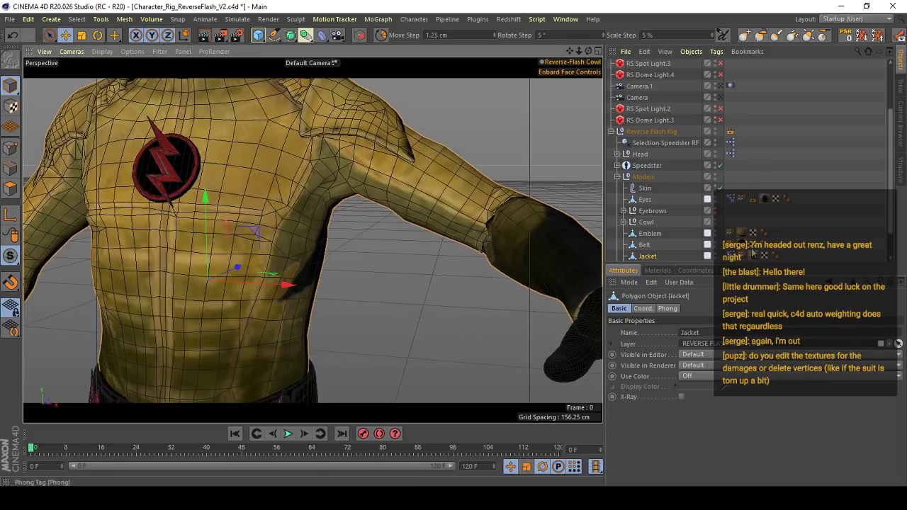
- Reopen the Jacket's weights and smooth the area around the left armpit further, checking it from several angles
double_click(740, 257)
scroll(313, 241, up, 5)
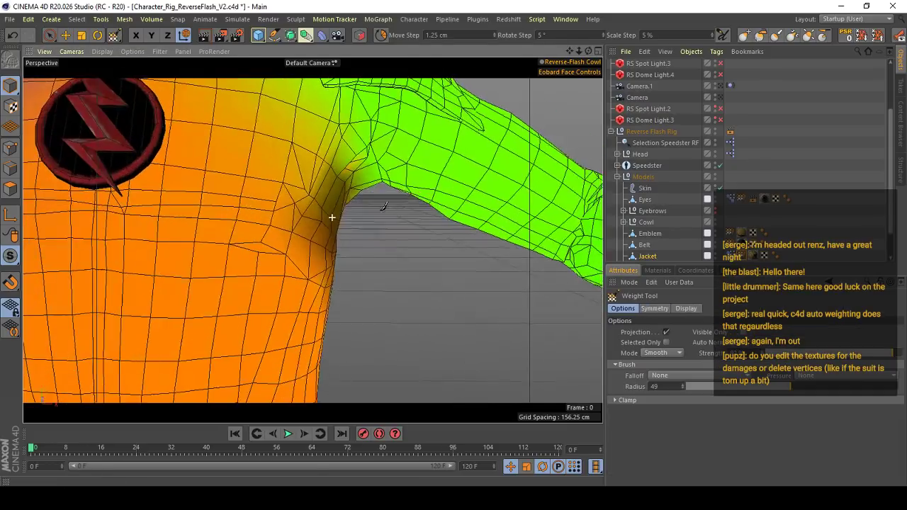
alt+right_drag(370, 221, 416, 207)
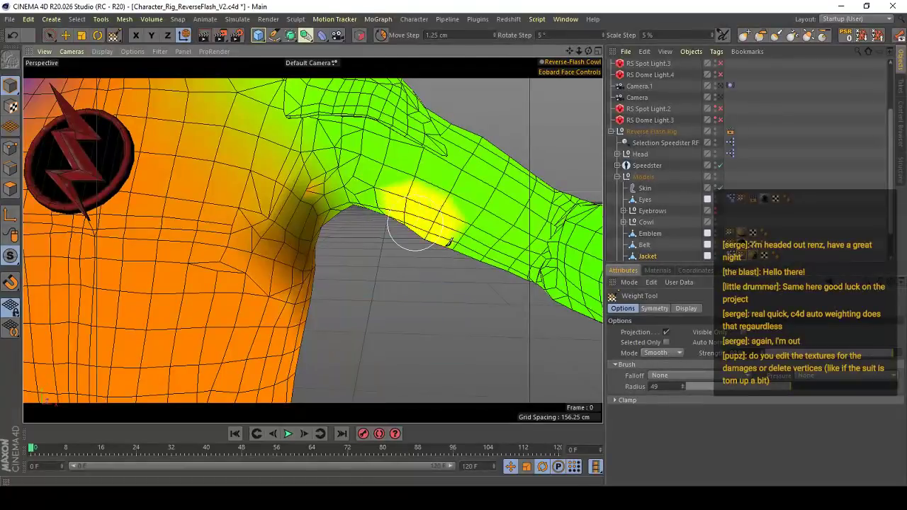
mouse_move(334, 197)
alt+mouse_down()
mouse_move(301, 192)
mouse_move(280, 201)
alt+mouse_up()
drag(291, 199, 301, 206)
alt+drag(320, 251, 344, 239)
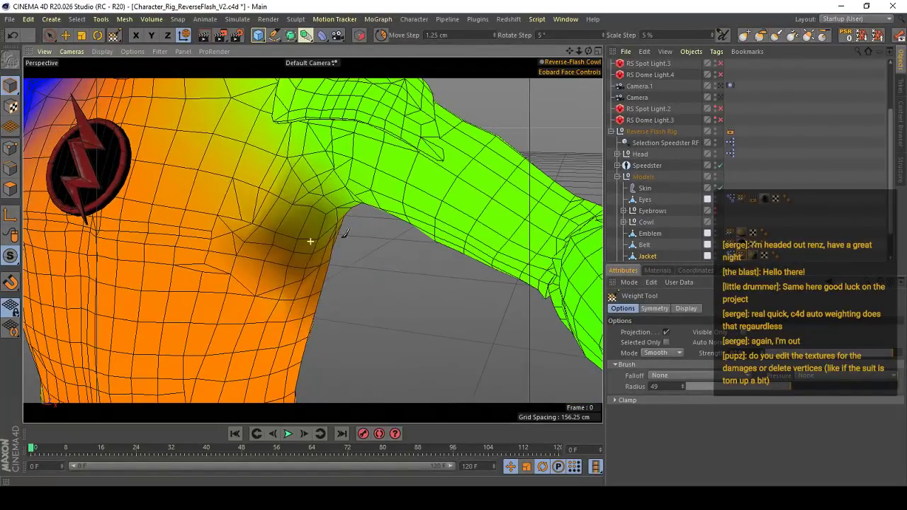
scroll(340, 248, down, 6)
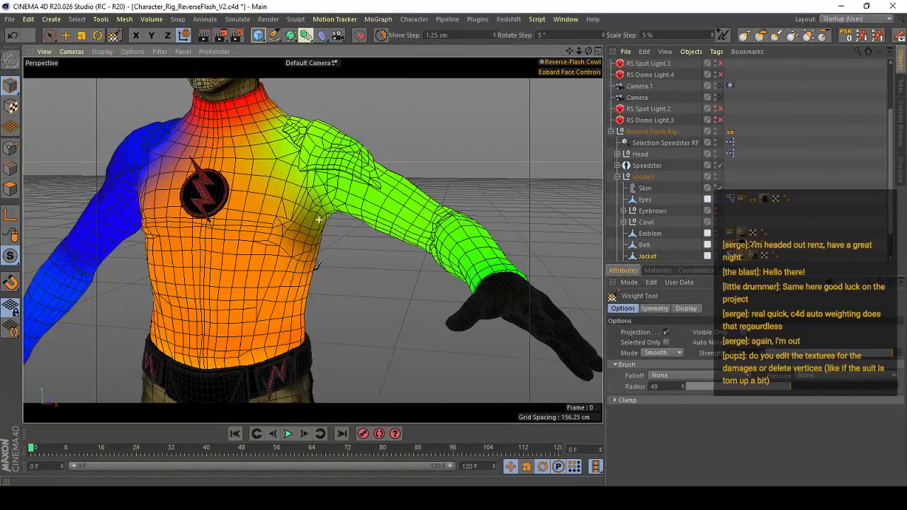
alt+right_drag(352, 245, 376, 238)
alt+drag(364, 248, 354, 229)
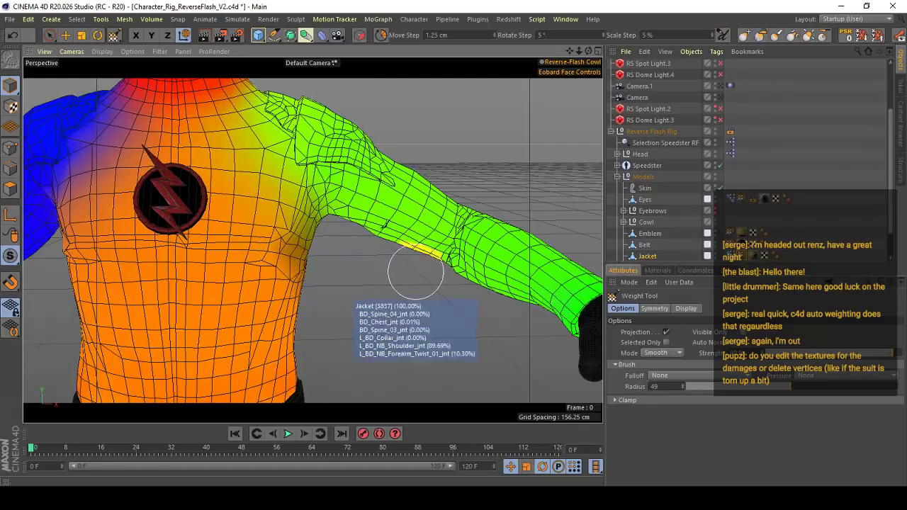
mouse_move(371, 217)
alt+right_down()
mouse_move(358, 214)
mouse_move(374, 216)
alt+right_up()
alt+drag(369, 217, 348, 204)
- Leave weight painting, bring the character's legs into view, and change the perspective viewport's object filter
alt+right_drag(396, 280, 319, 245)
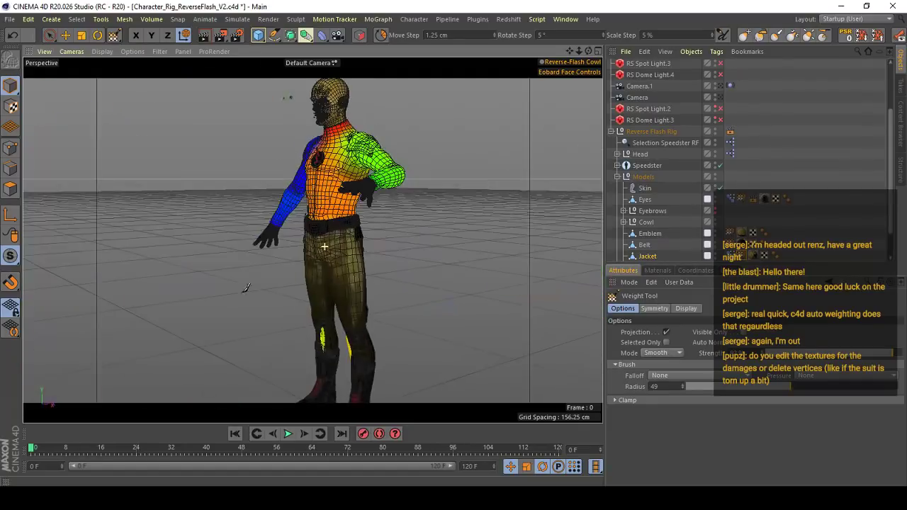
alt+drag(312, 240, 279, 273)
key(e)
alt+right_drag(338, 357, 325, 293)
click(160, 52)
click(174, 114)
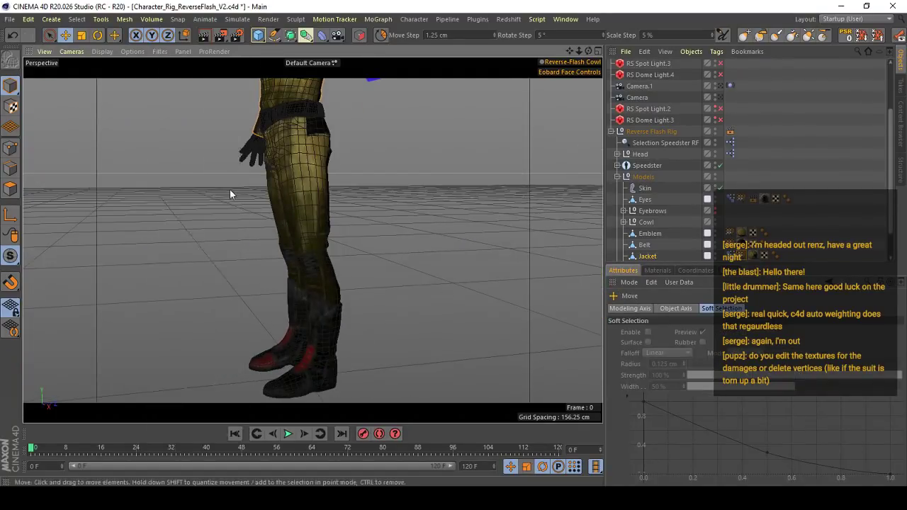
- Move the left foot's IK control up and forward to bend the left knee, and inspect the deformation behind it
alt+right_drag(360, 369, 376, 370)
click(346, 367)
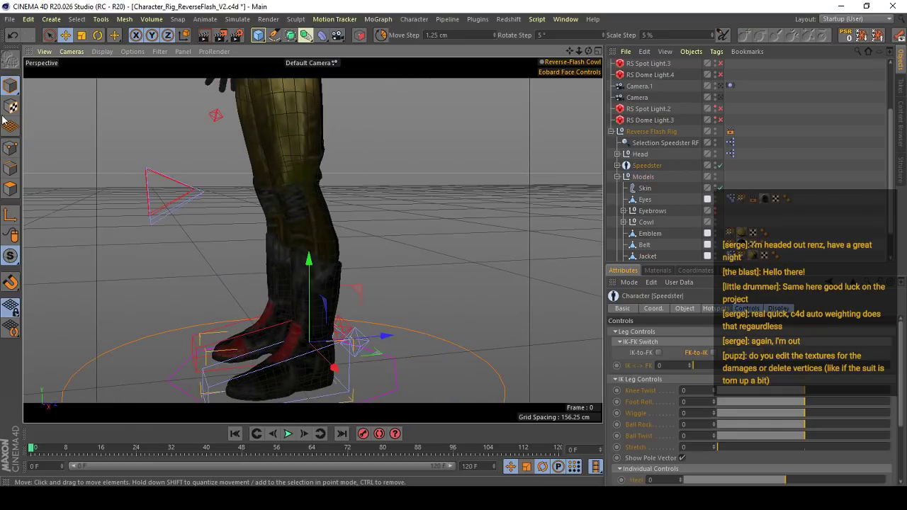
drag(356, 291, 172, 196)
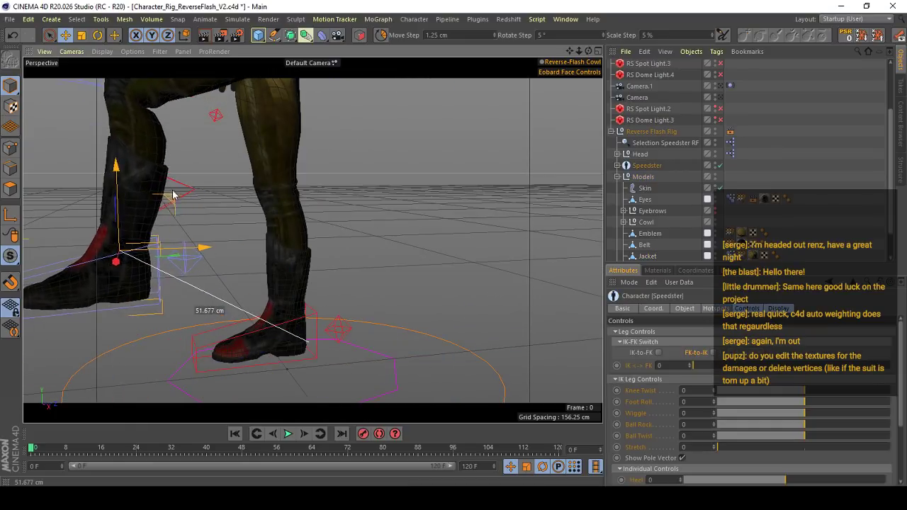
alt+middle_drag(173, 198, 194, 261)
alt+right_drag(195, 262, 218, 241)
alt+right_drag(233, 289, 247, 272)
alt+drag(247, 272, 251, 248)
- Select the Leggings and open their weights for painting around the crease behind the left knee
click(252, 248)
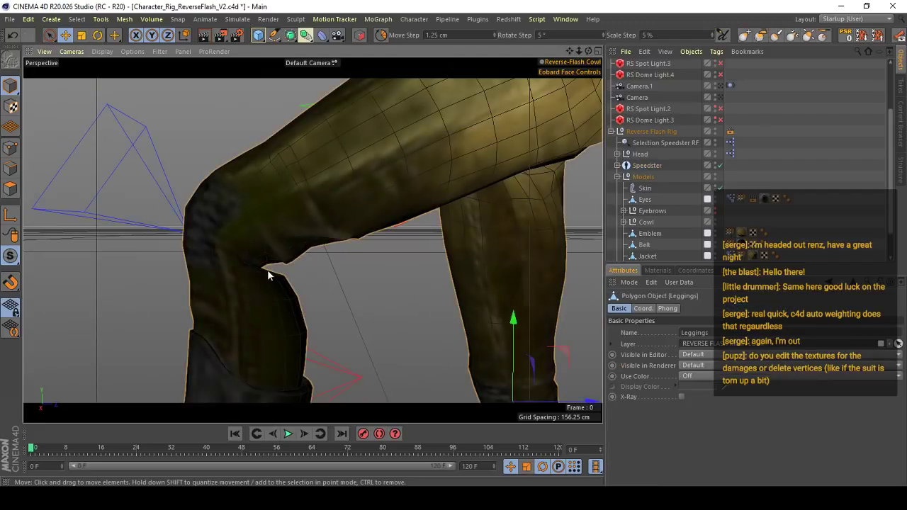
alt+right_drag(267, 269, 301, 257)
scroll(741, 180, down, 1)
double_click(732, 233)
mouse_move(283, 260)
alt+mouse_down()
mouse_move(264, 271)
mouse_move(312, 245)
alt+mouse_up()
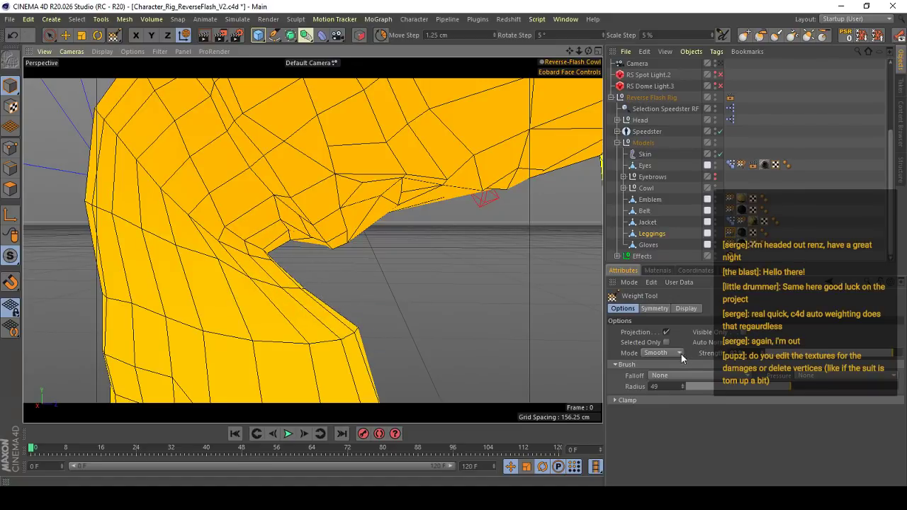
- Set the weight brush to Add mode, try a stroke behind the left knee, and undo it
click(679, 353)
click(767, 353)
alt+right_drag(331, 298, 354, 294)
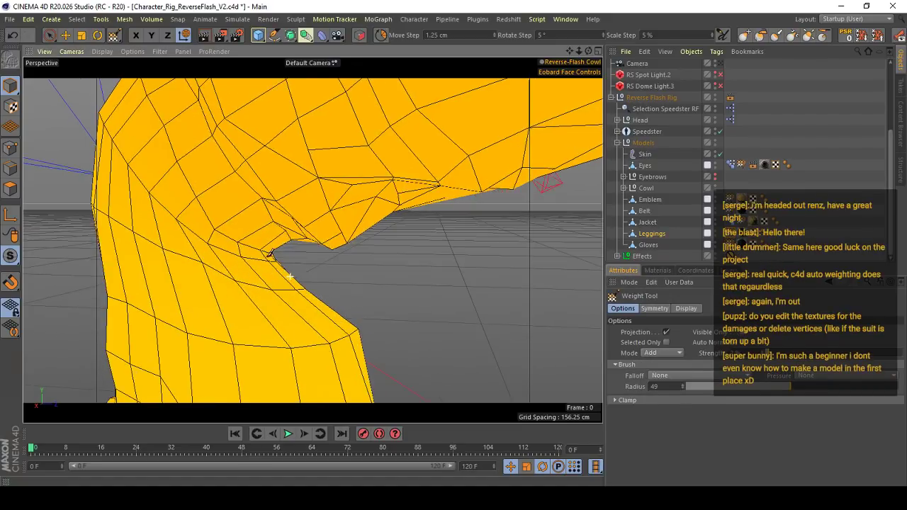
alt+drag(354, 294, 340, 305)
drag(234, 236, 376, 281)
key(ctrl+z)
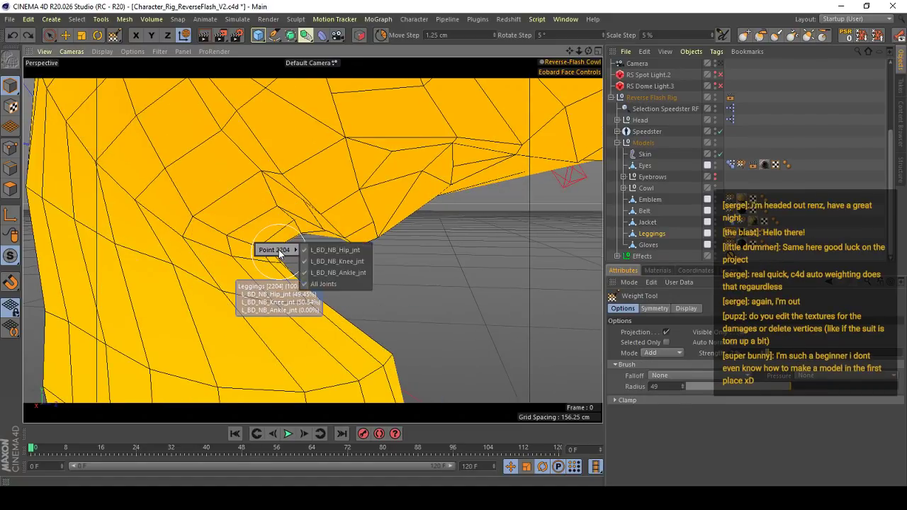
- Isolate the L_BD_NB_Knee_jnt weights on the Leggings and paint added influence into the crease behind the left knee
click(345, 261)
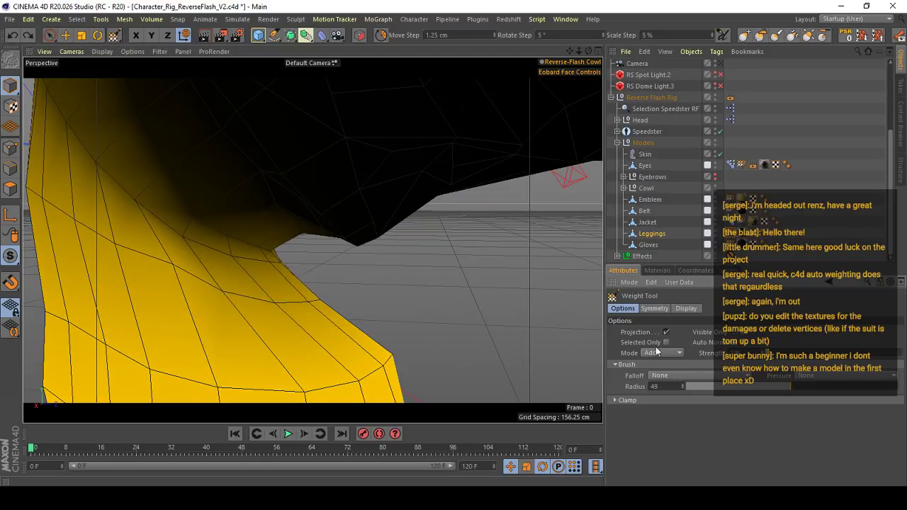
click(282, 247)
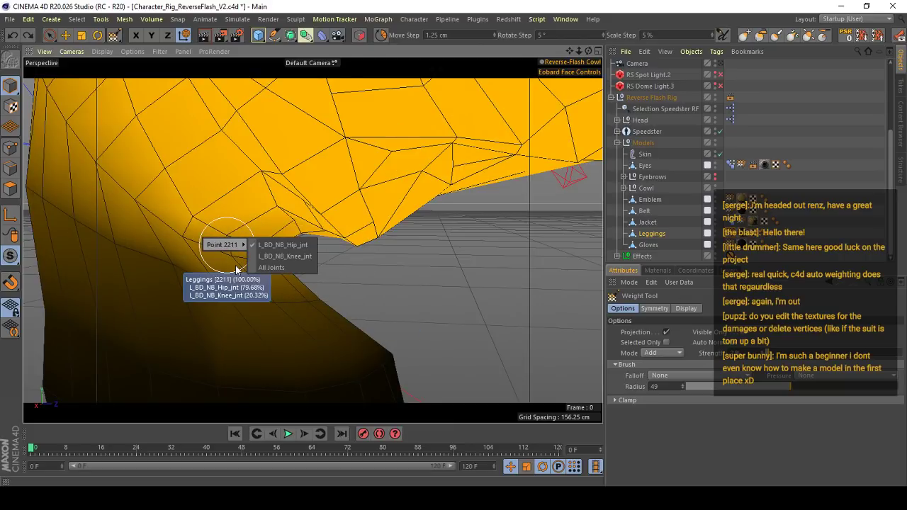
click(281, 257)
alt+drag(390, 277, 325, 249)
mouse_move(252, 255)
alt+mouse_down()
mouse_move(229, 239)
mouse_move(414, 241)
mouse_move(330, 237)
alt+mouse_up()
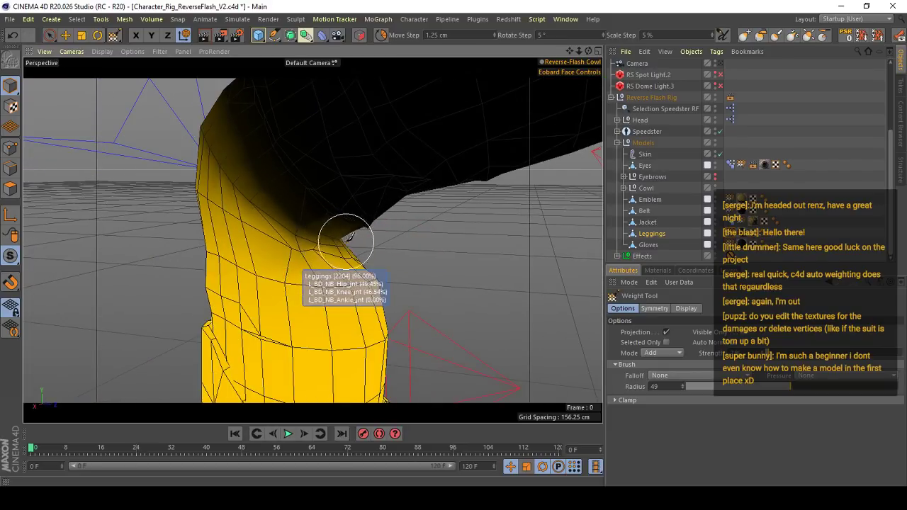
alt+right_drag(347, 240, 373, 205)
- Toggle Auto Normalize and paint more L_BD_NB_Knee_jnt weight onto the Leggings behind the left knee
right_click(313, 235)
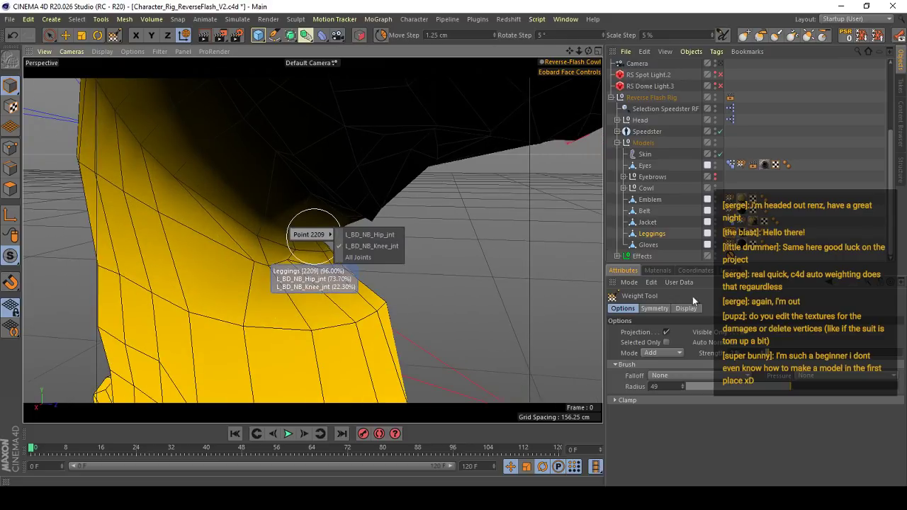
click(745, 342)
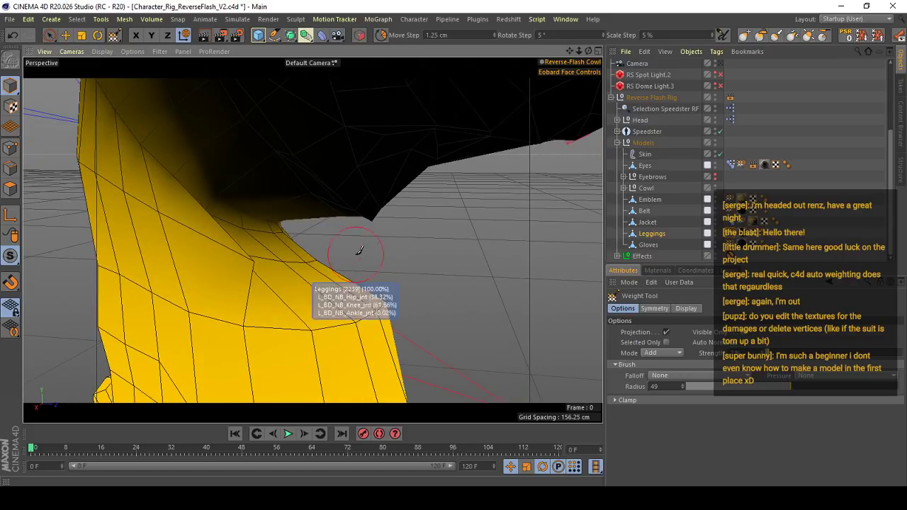
alt+drag(358, 250, 290, 245)
alt+right_drag(292, 177, 314, 170)
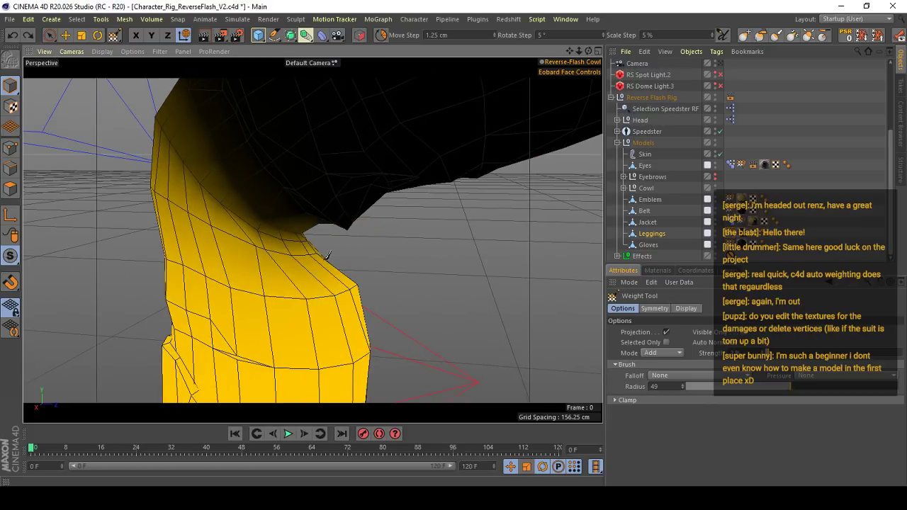
alt+drag(327, 255, 272, 229)
alt+drag(382, 280, 248, 251)
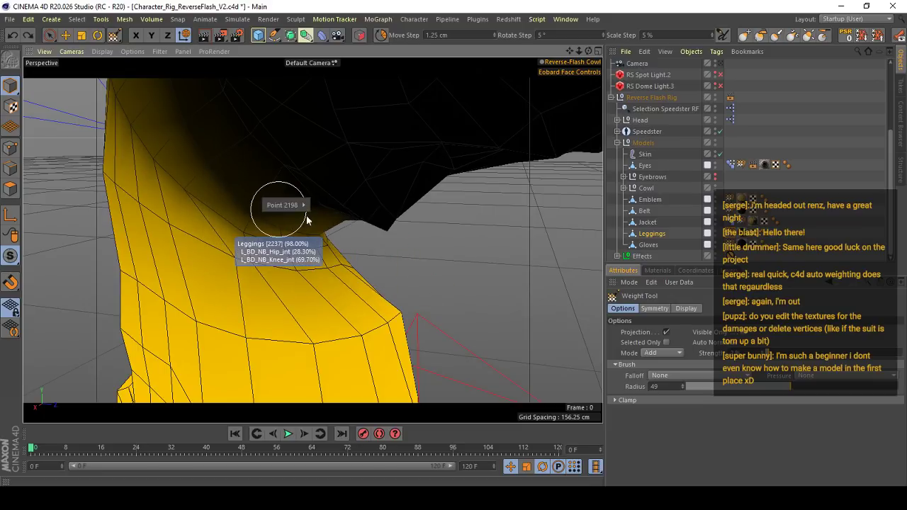
- Switch to L_BD_NB_Hip_jnt and add hip weight behind the left knee, undoing one stroke and repainting the crease
click(343, 205)
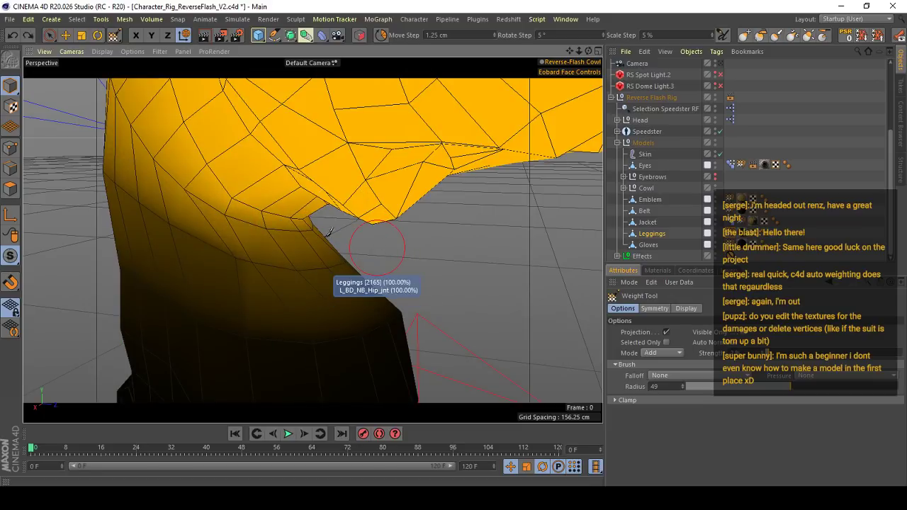
mouse_move(390, 253)
mouse_down()
mouse_move(413, 259)
mouse_move(123, 228)
mouse_move(290, 220)
mouse_up()
key(ctrl+z)
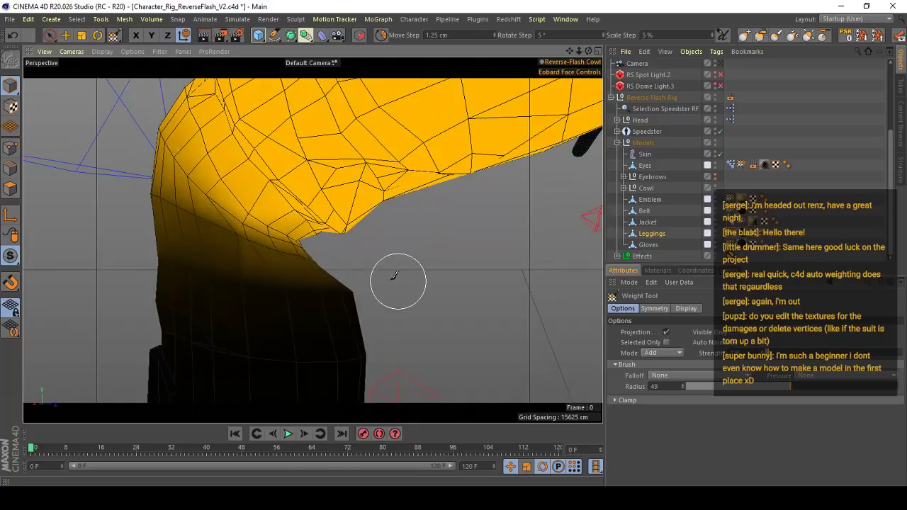
mouse_move(394, 276)
alt+mouse_down()
mouse_move(257, 239)
mouse_move(265, 229)
mouse_move(275, 233)
mouse_move(240, 207)
alt+mouse_up()
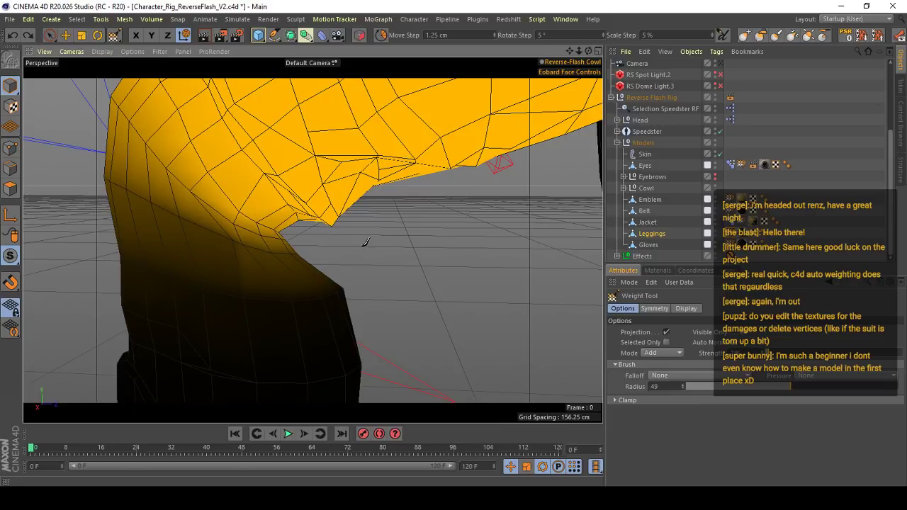
- Add L_BD_NB_Hip_jnt weight to the Leggings along the crease behind the left knee, undoing the first stroke
alt+drag(365, 241, 387, 243)
key(ctrl+z)
alt+drag(271, 251, 349, 251)
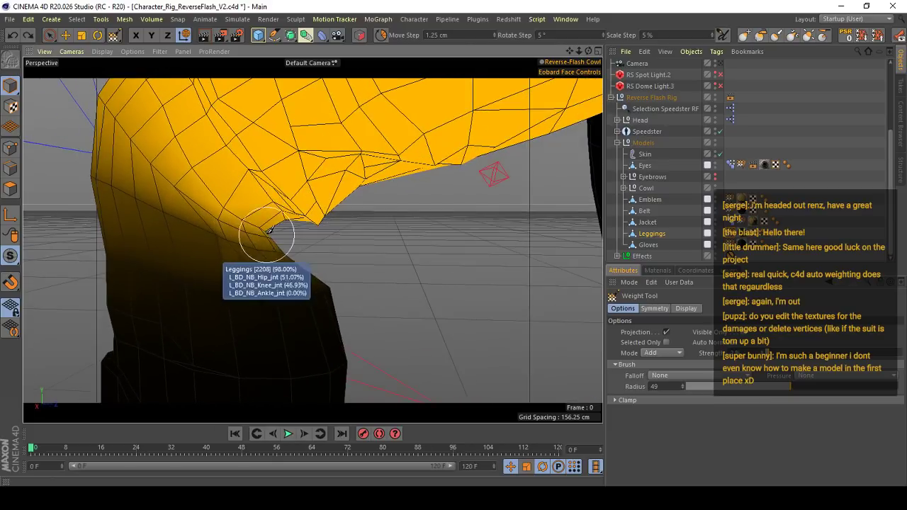
alt+drag(272, 233, 221, 221)
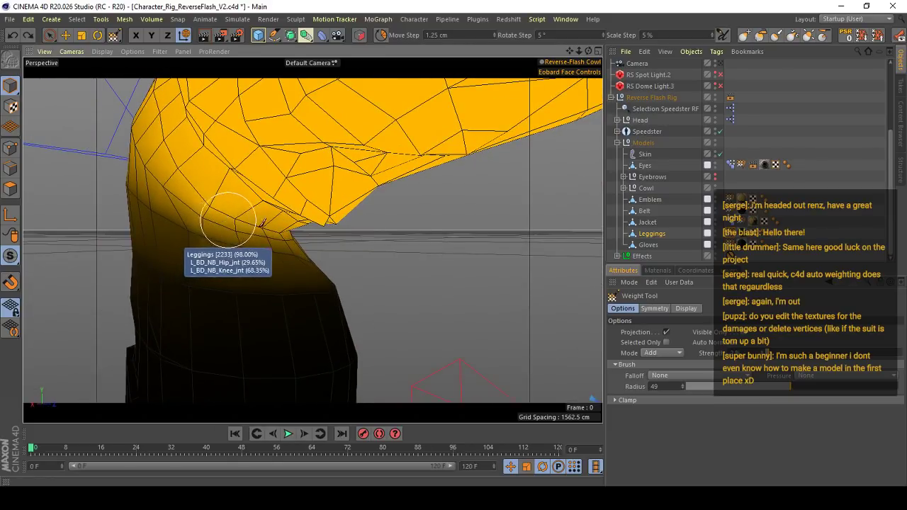
alt+drag(285, 218, 267, 223)
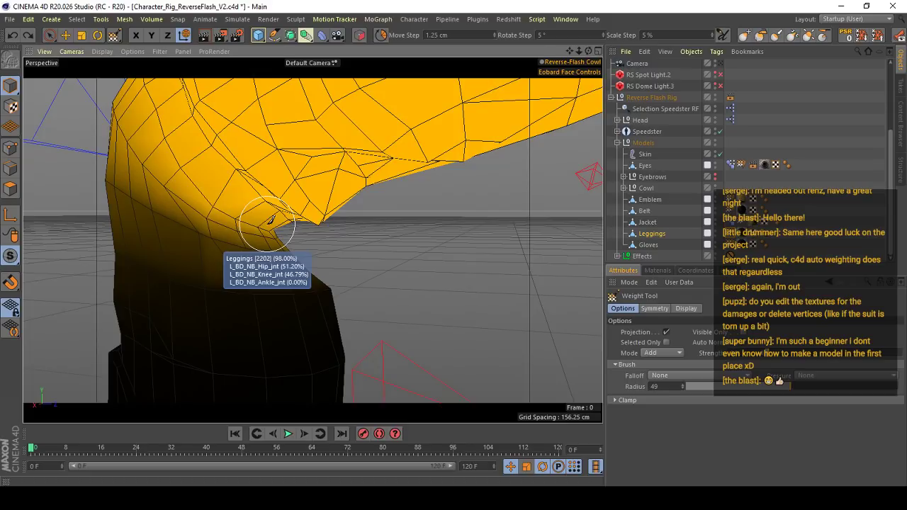
alt+drag(311, 237, 298, 212)
alt+drag(255, 255, 192, 236)
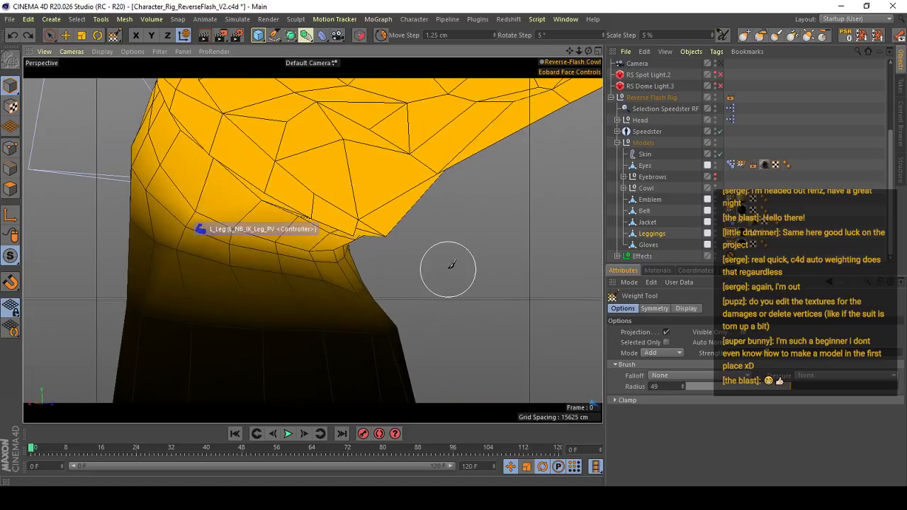
- Brush more hip joint influence around the inner side of the left knee and undo the unwanted strokes
mouse_move(447, 267)
alt+right_down()
mouse_move(395, 253)
mouse_move(440, 268)
alt+right_up()
key(ctrl+z)
alt+drag(348, 248, 324, 221)
mouse_move(286, 289)
alt+mouse_down()
mouse_move(297, 272)
mouse_move(275, 281)
mouse_move(296, 287)
mouse_move(275, 289)
mouse_move(283, 286)
alt+mouse_up()
alt+right_drag(284, 286, 304, 307)
alt+drag(304, 308, 319, 299)
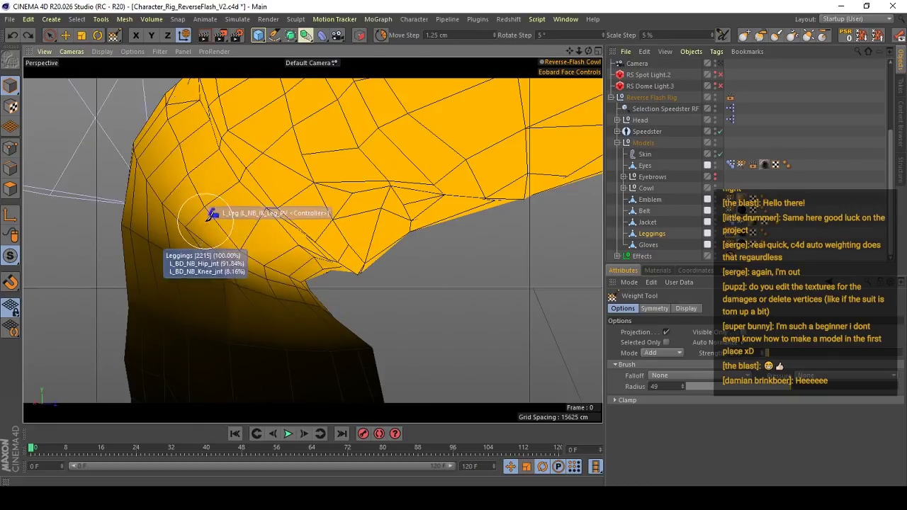
mouse_move(187, 206)
mouse_down()
mouse_move(267, 250)
mouse_move(355, 278)
mouse_move(334, 275)
mouse_move(394, 281)
mouse_move(287, 244)
mouse_up()
key(ctrl+z)
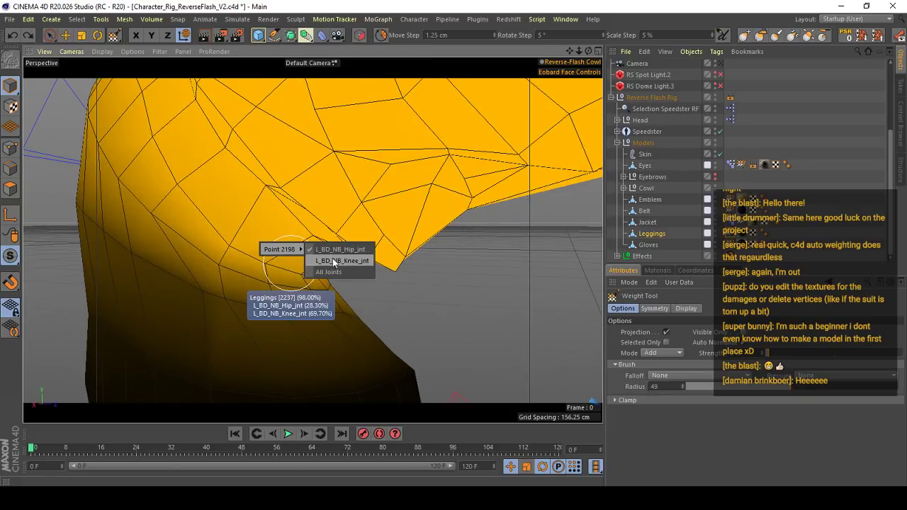
- Isolate L_BD_NB_Knee_jnt, try adding its weight behind the left knee at a higher brush strength, and undo the strokes
click(333, 261)
scroll(298, 264, down, 3)
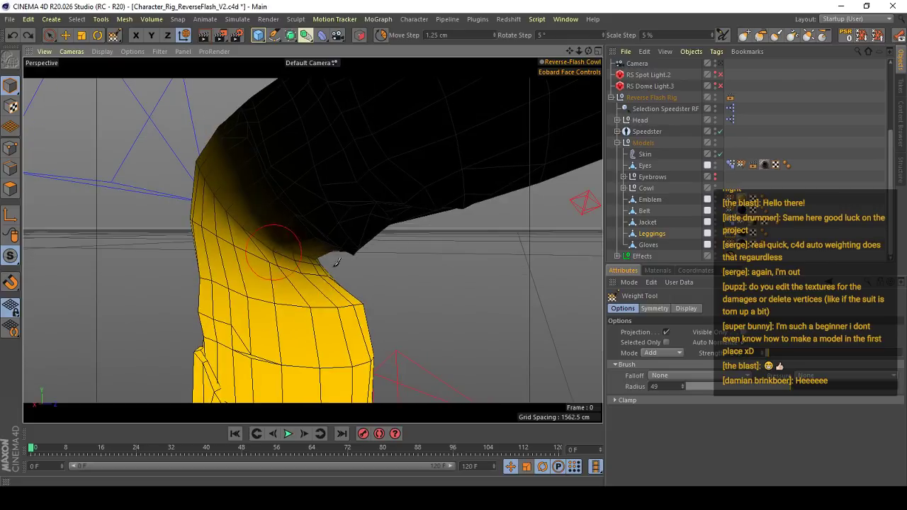
drag(337, 262, 398, 275)
key(ctrl+z)
click(834, 353)
drag(277, 253, 430, 271)
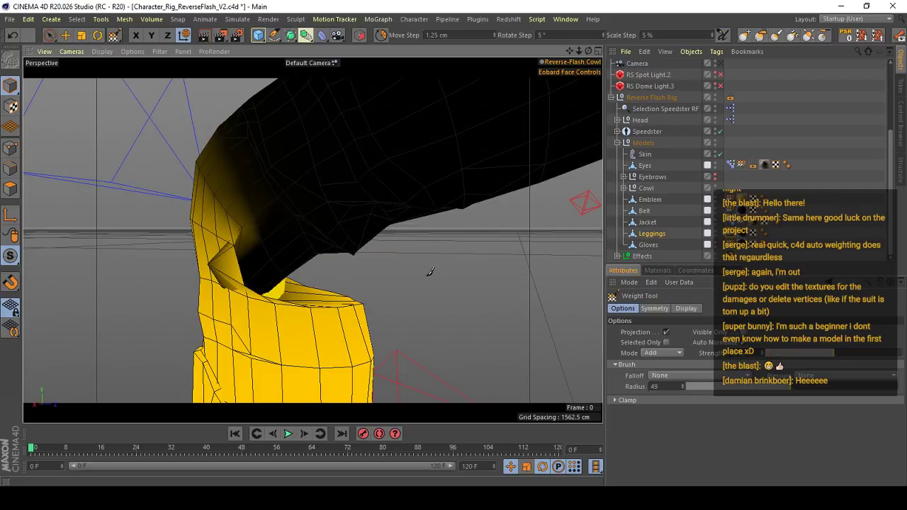
alt+right_drag(307, 229, 273, 241)
alt+drag(272, 241, 295, 234)
key(ctrl+z)
alt+right_drag(305, 223, 370, 234)
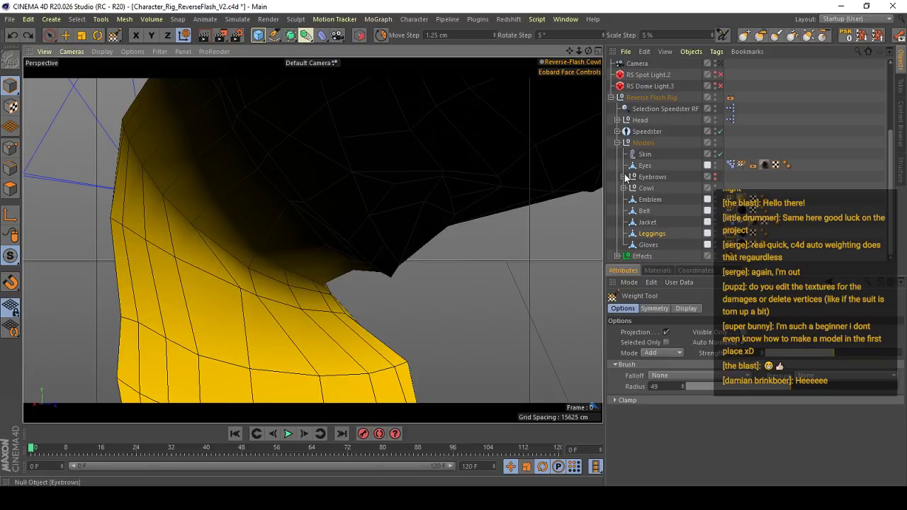
- Enable Auto Normalize for the Leggings in the Weight Manager and test the brush behind the left knee
click(446, 19)
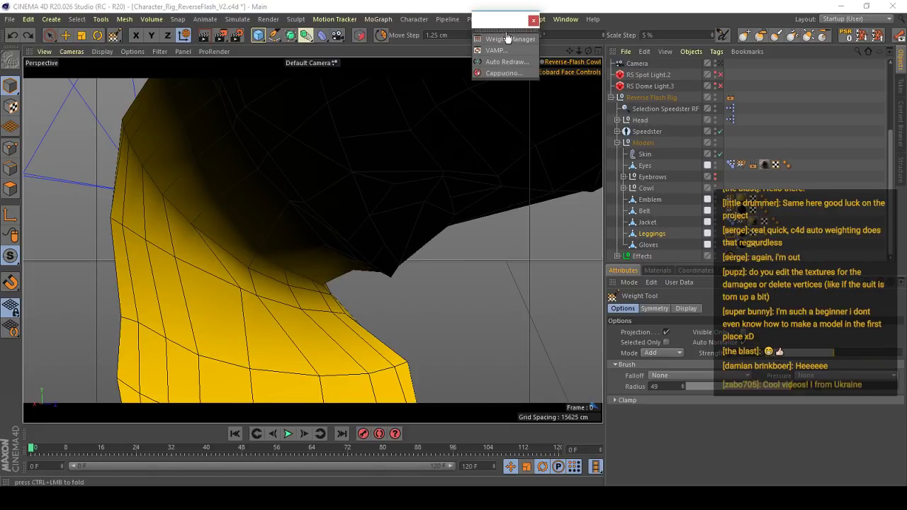
click(499, 39)
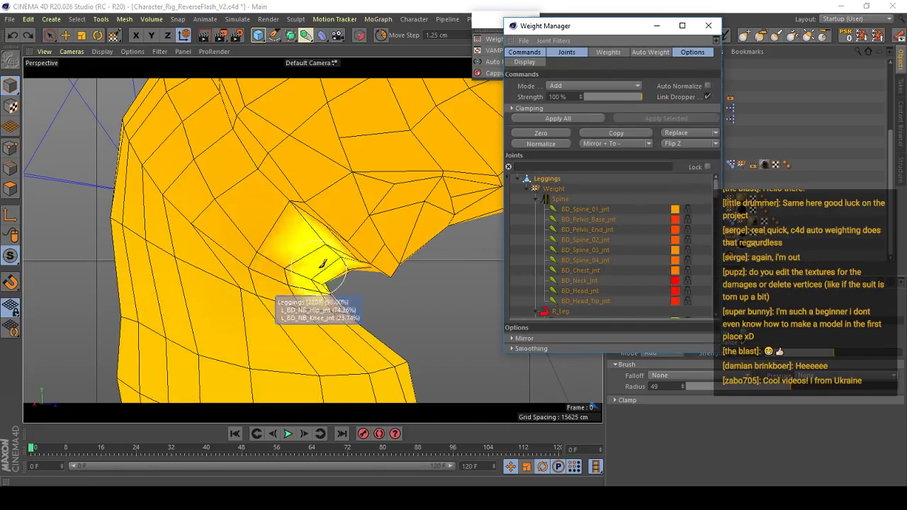
alt+drag(316, 247, 320, 225)
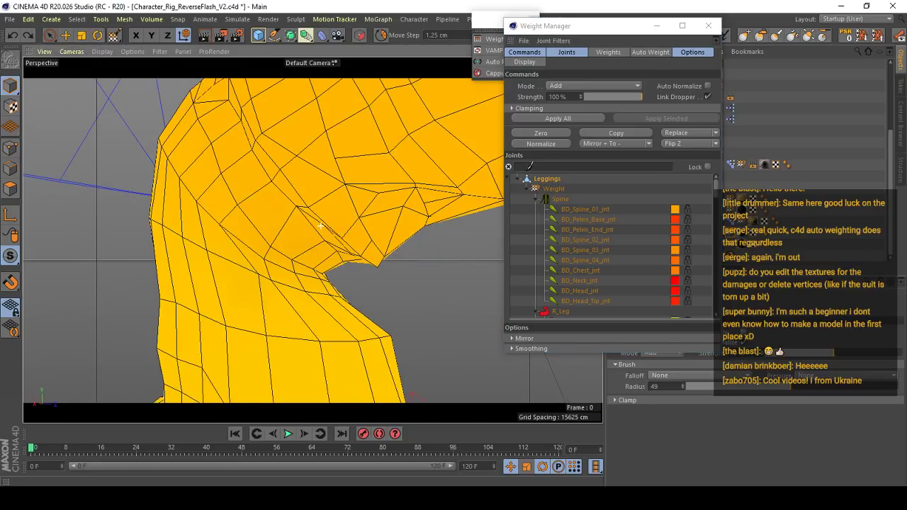
click(707, 86)
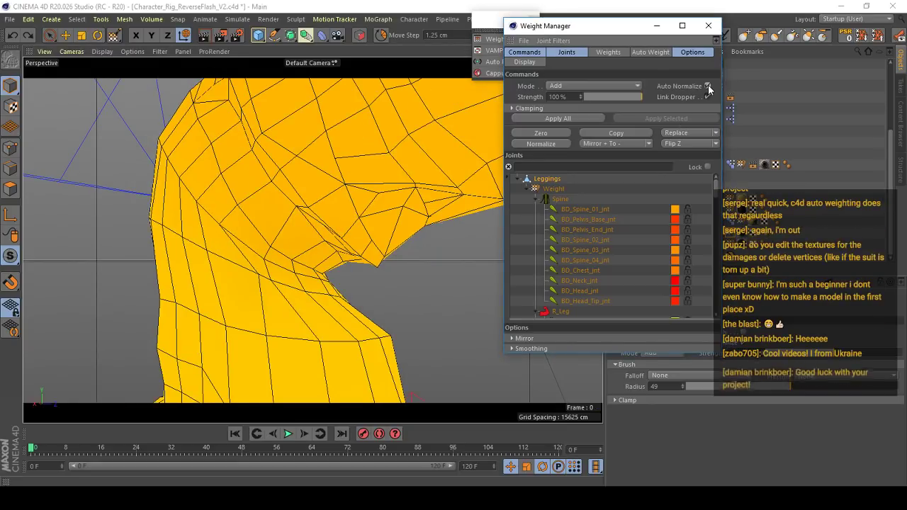
click(709, 26)
alt+drag(338, 267, 376, 234)
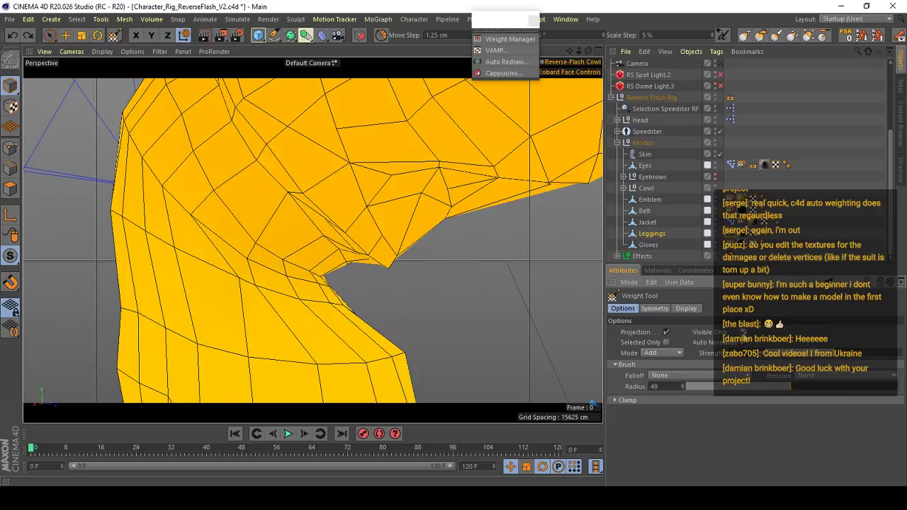
key(ctrl+z)
key(ctrl+y)
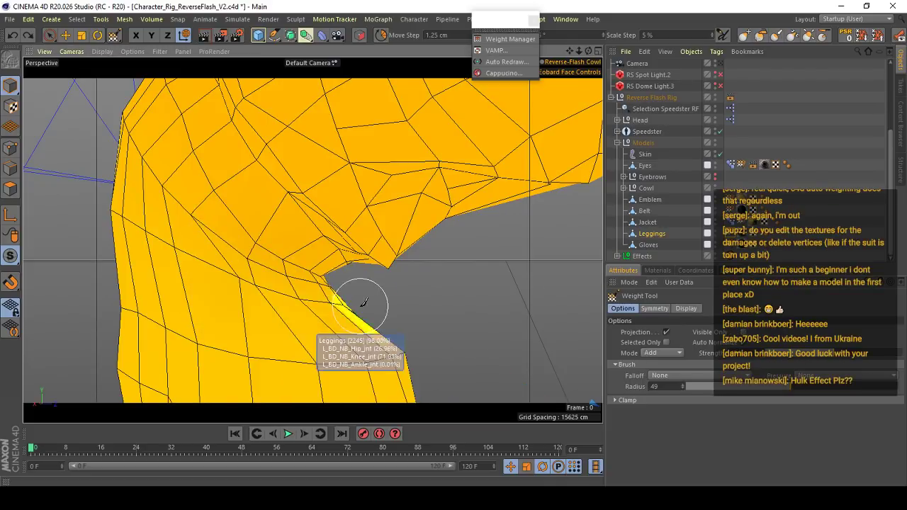
- Check the L_BD_NB_Hip_jnt weights behind the left knee and normalize the Leggings weights with the Weight Manager
alt+right_drag(330, 266, 303, 232)
right_click(300, 234)
click(343, 238)
scroll(332, 261, up, 3)
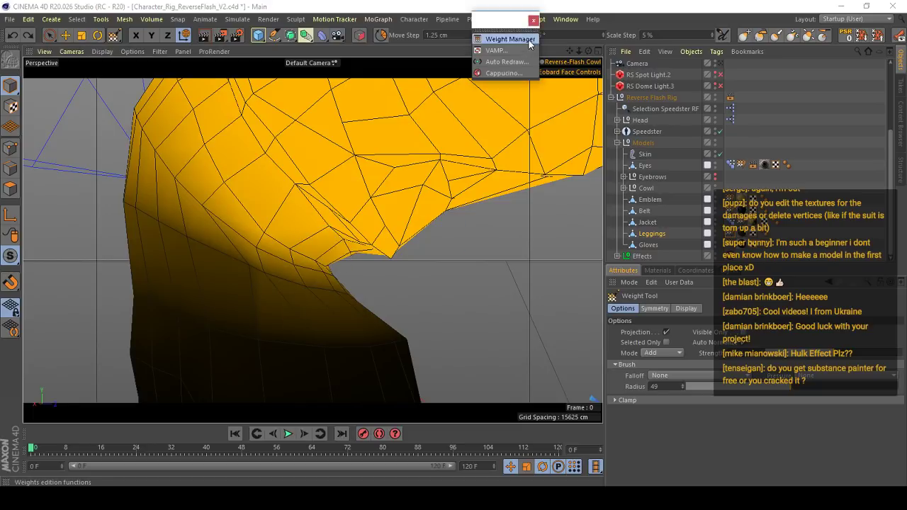
click(506, 38)
click(571, 191)
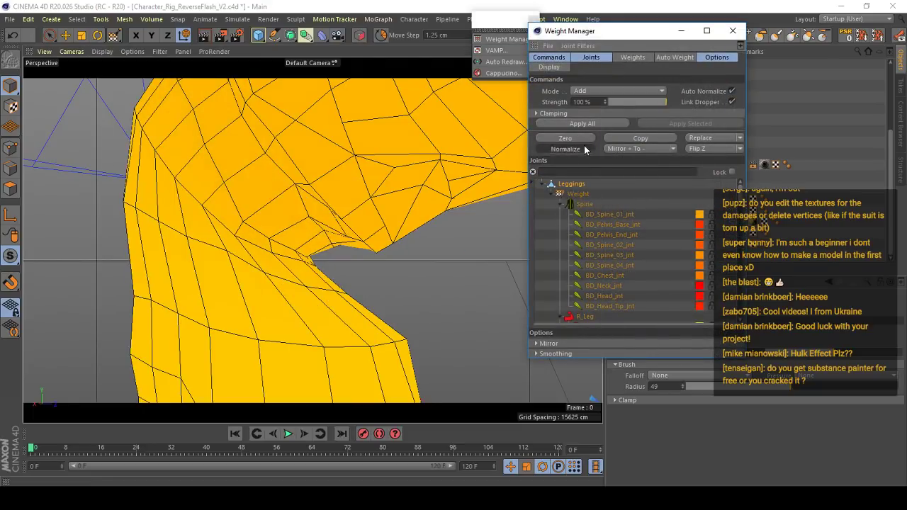
click(732, 31)
scroll(277, 278, up, 3)
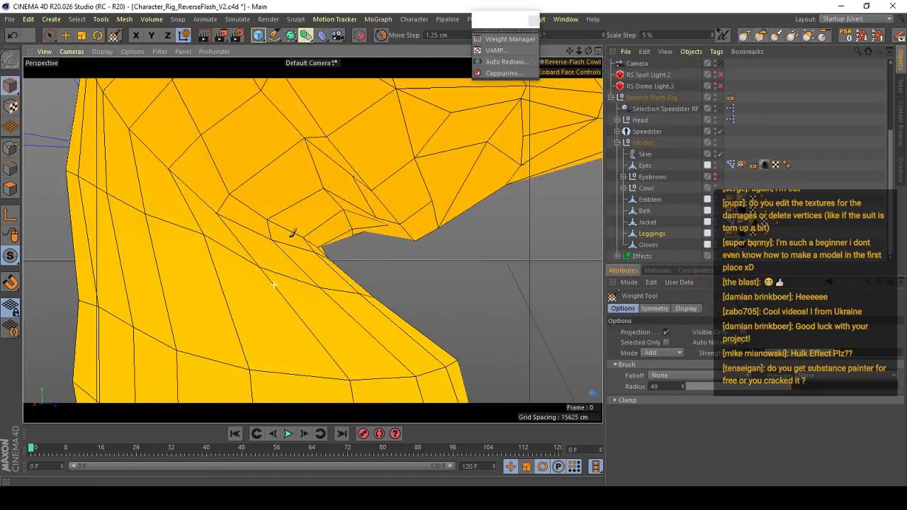
- Isolate L_BD_NB_Hip_jnt on the Leggings, try strokes on the left knee crease, and undo them
drag(291, 237, 381, 274)
key(ctrl+z)
shift+right_click(313, 218)
mouse_move(316, 216)
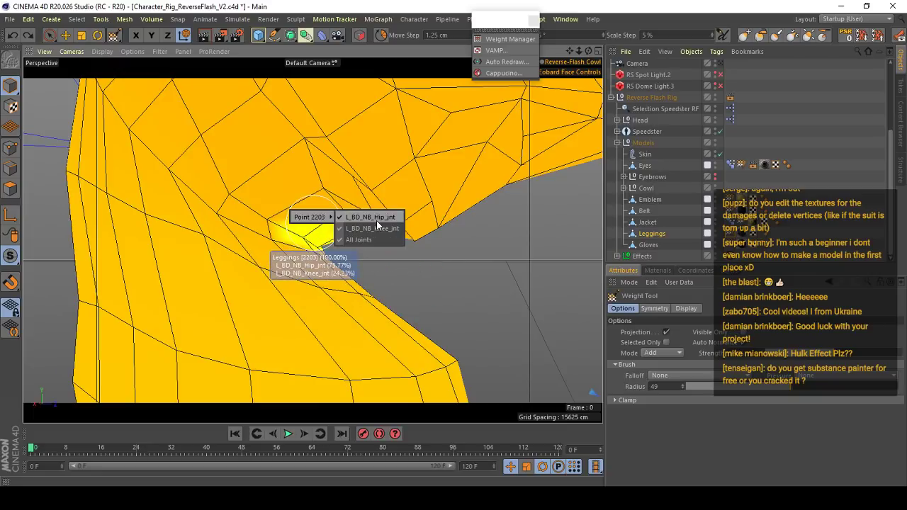
click(374, 219)
ctrl+drag(308, 244, 408, 271)
key(ctrl+z)
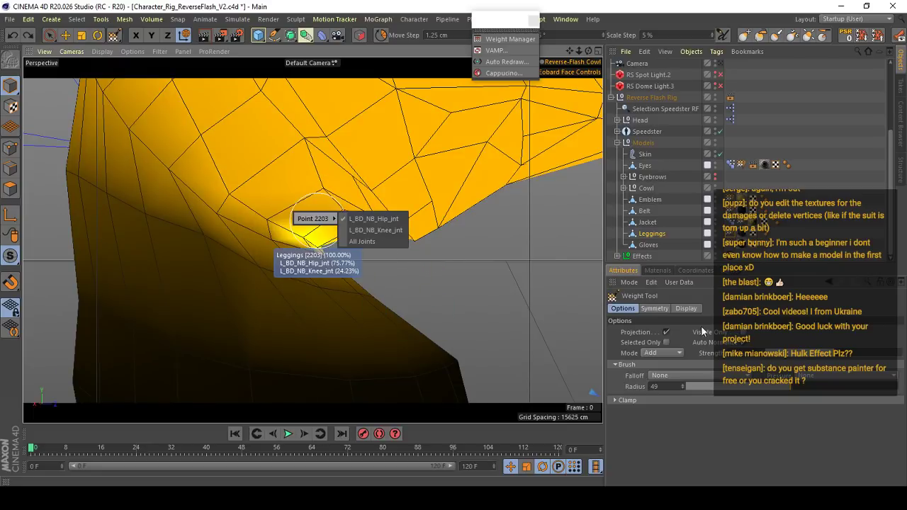
- Lower the weight brush strength and paint hip weight behind the left knee, undoing the last stroke
mouse_move(345, 220)
ctrl+mouse_down()
mouse_move(405, 272)
mouse_move(365, 268)
mouse_move(347, 308)
mouse_move(362, 296)
ctrl+mouse_up()
alt+right_drag(362, 295, 340, 287)
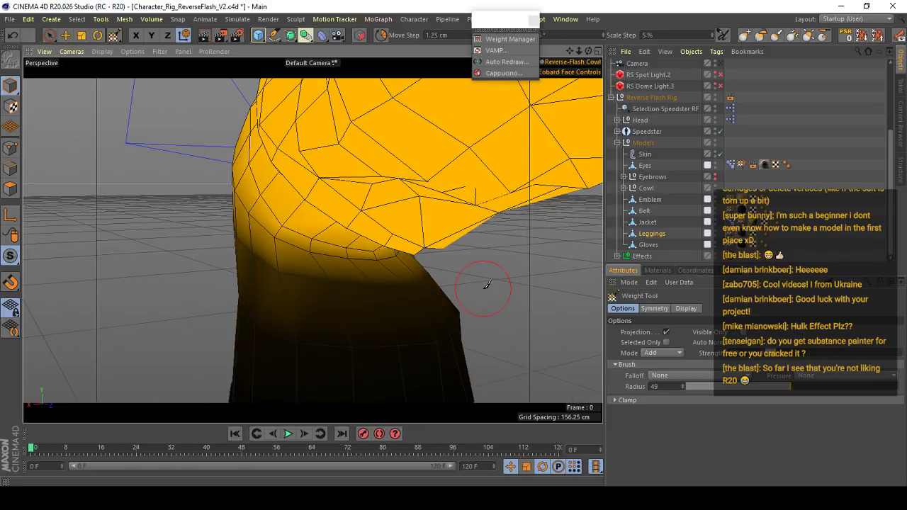
mouse_move(310, 289)
alt+mouse_down()
mouse_move(283, 287)
mouse_move(283, 255)
alt+mouse_up()
mouse_move(368, 253)
alt+mouse_down()
mouse_move(489, 247)
mouse_move(340, 241)
alt+mouse_up()
mouse_move(340, 238)
alt+right_down()
mouse_move(368, 216)
mouse_move(407, 216)
alt+right_up()
key(ctrl+z)
- Switch to the Move tool and shift the left foot's L_IK_Leg controller forward to change the knee bend
alt+right_drag(601, 312, 287, 245)
key(e)
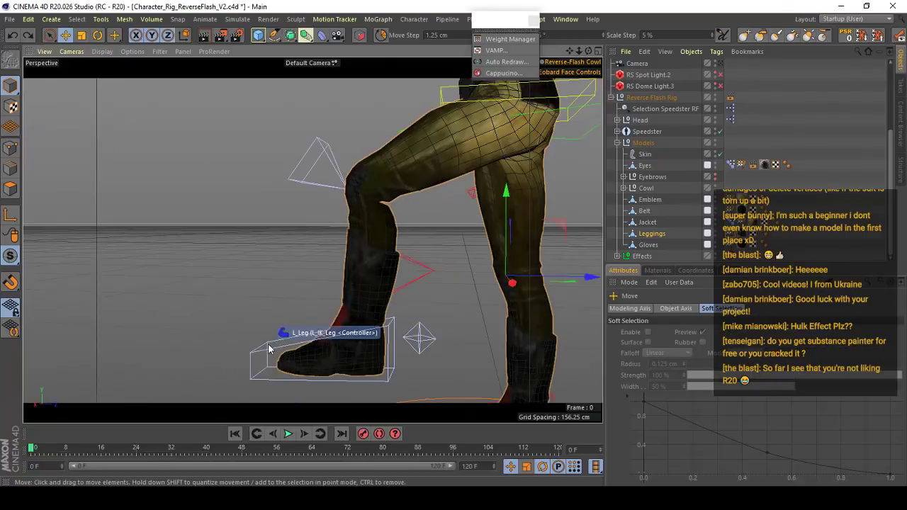
click(269, 347)
drag(412, 284, 399, 302)
alt+right_drag(411, 202, 473, 193)
- Reopen the Leggings' Weight Tool and blend hip joint weight around the back and sides of the left knee
click(651, 233)
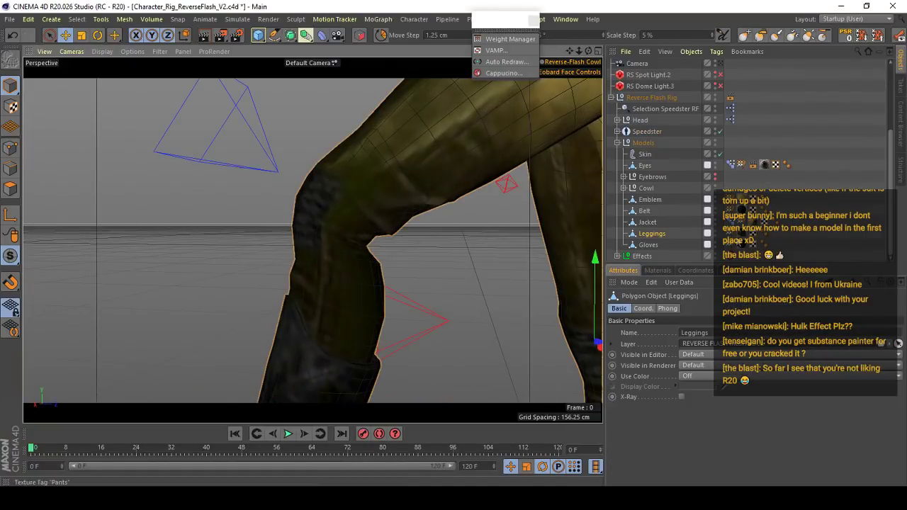
double_click(730, 233)
alt+right_drag(382, 243, 368, 225)
alt+drag(369, 245, 347, 246)
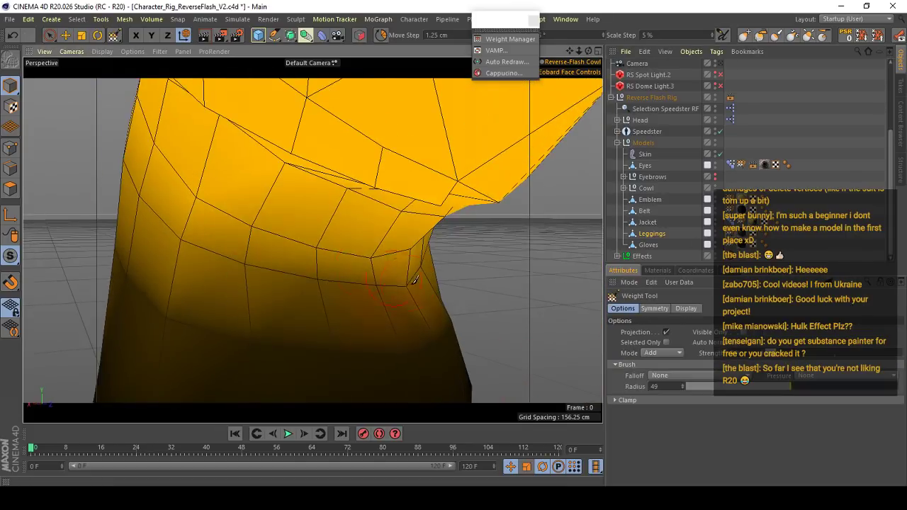
alt+right_drag(378, 262, 367, 287)
alt+drag(369, 285, 450, 273)
mouse_move(261, 251)
alt+mouse_down()
mouse_move(318, 230)
mouse_move(340, 209)
alt+mouse_up()
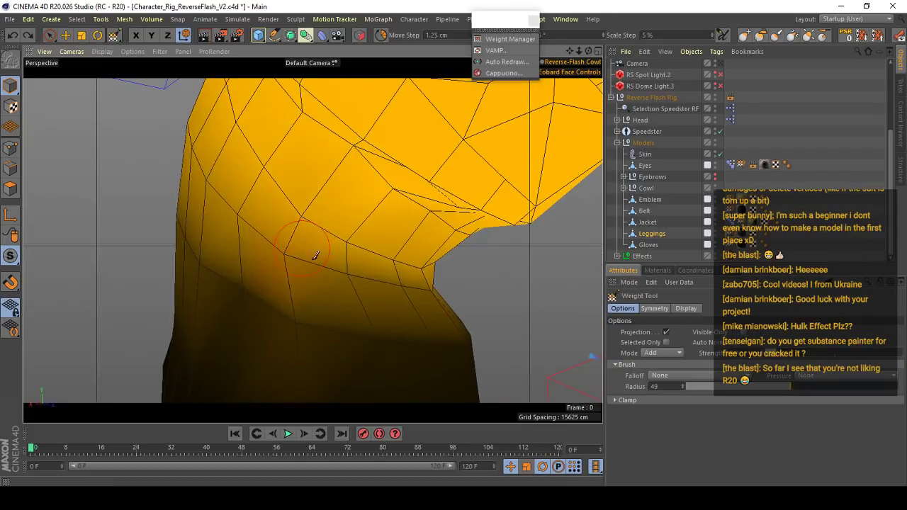
alt+drag(426, 274, 285, 241)
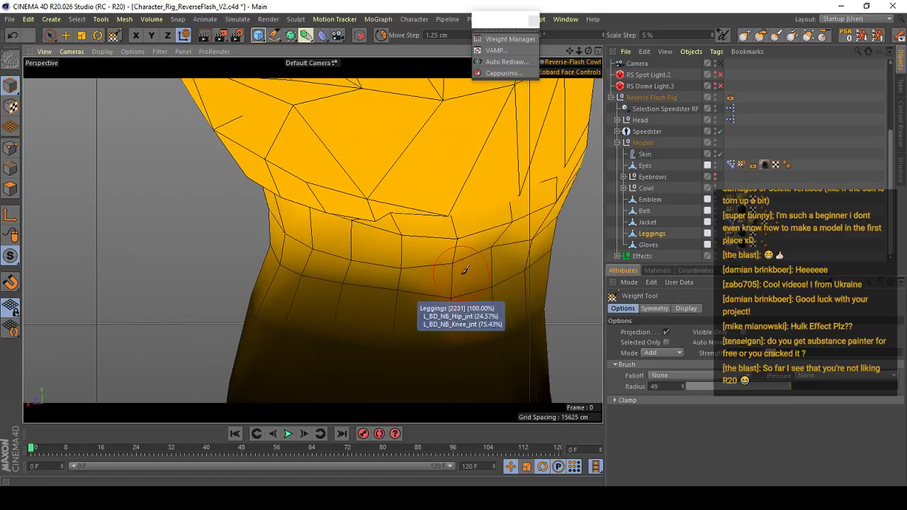
mouse_move(438, 274)
alt+mouse_down()
mouse_move(324, 259)
mouse_move(383, 271)
alt+mouse_up()
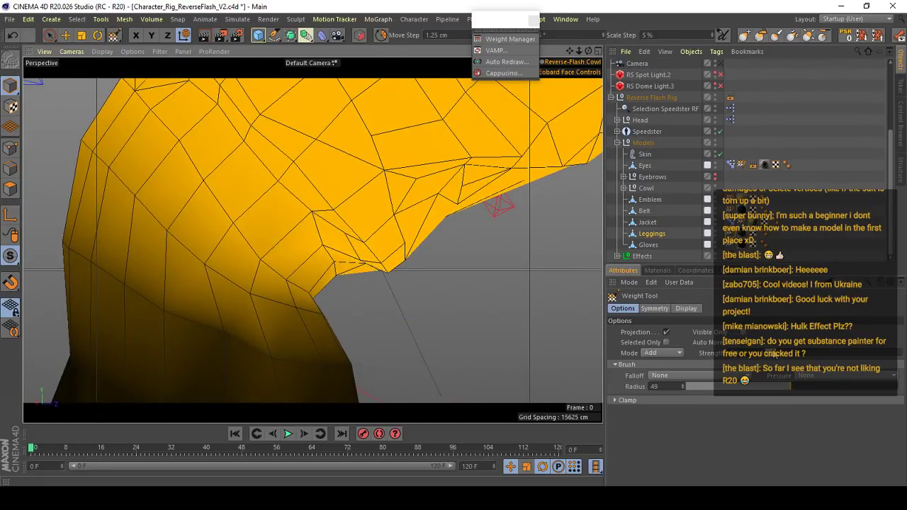
- Examine the left leg's pose and the knee's weight blending from several angles and distances
scroll(345, 241, down, 8)
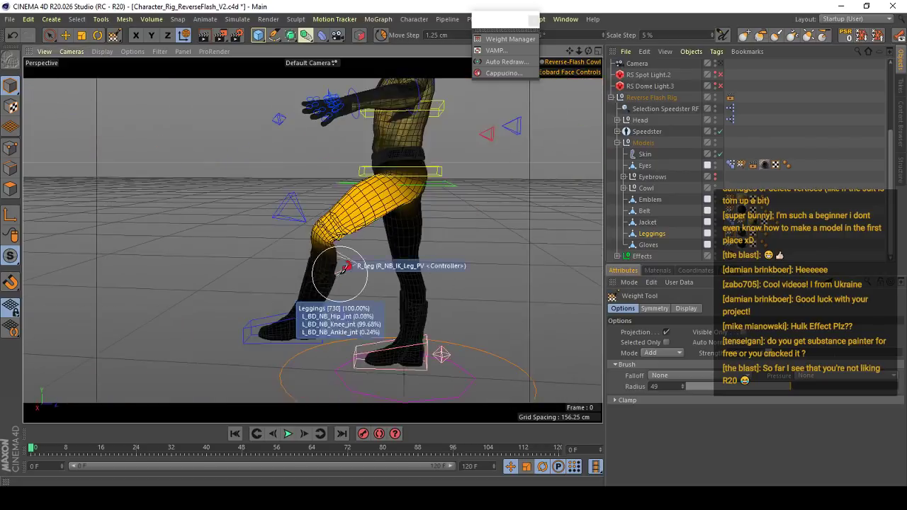
scroll(340, 248, up, 5)
alt+drag(309, 255, 488, 255)
scroll(342, 244, up, 5)
scroll(359, 250, down, 5)
scroll(492, 255, down, 4)
alt+drag(371, 255, 300, 265)
scroll(347, 289, up, 6)
mouse_move(348, 228)
alt+mouse_down()
mouse_move(366, 223)
mouse_move(335, 241)
alt+mouse_up()
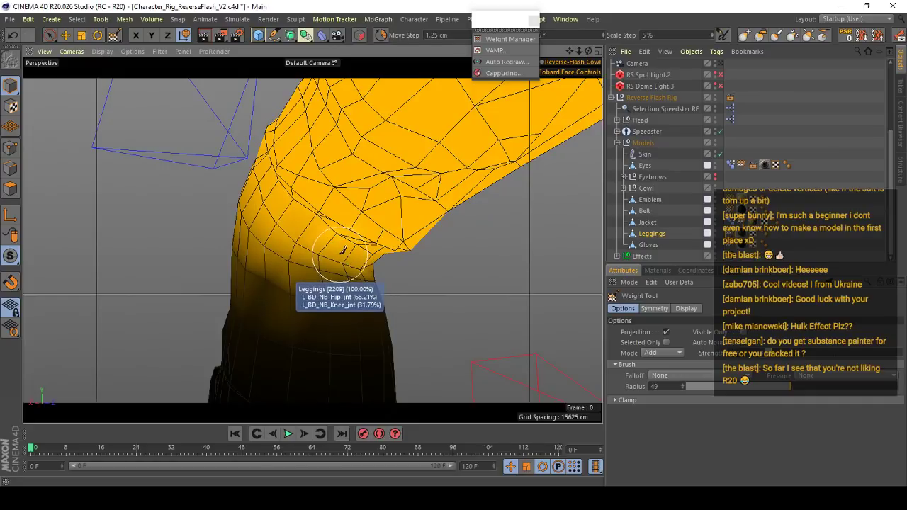
- Touch up the L_BD_NB_Hip_jnt weights on the overlapping Leggings points in the fold behind the left knee
alt+drag(338, 248, 304, 225)
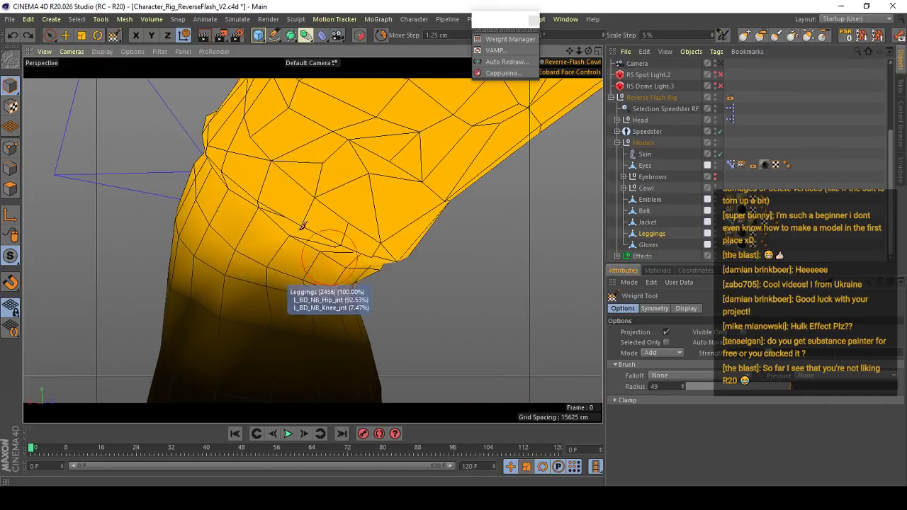
alt+drag(411, 250, 399, 227)
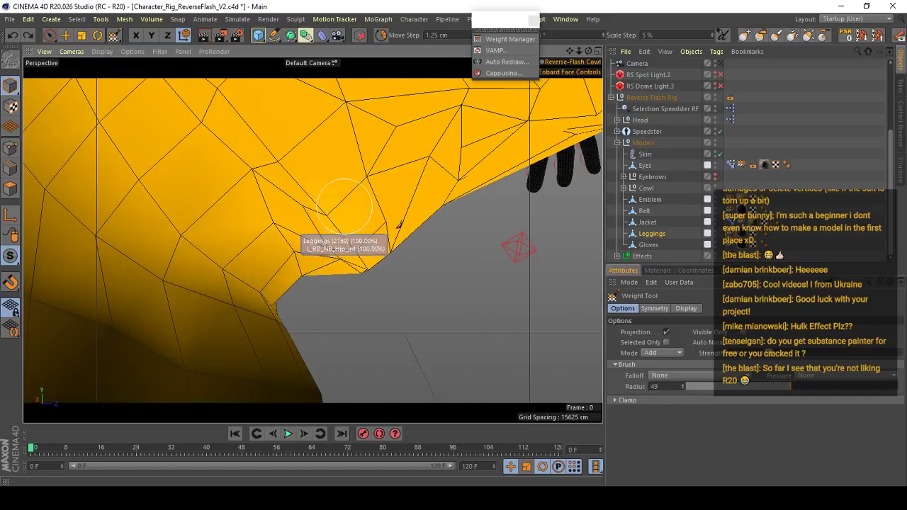
mouse_move(365, 256)
alt+mouse_down()
mouse_move(344, 228)
mouse_move(337, 239)
mouse_move(267, 203)
alt+mouse_up()
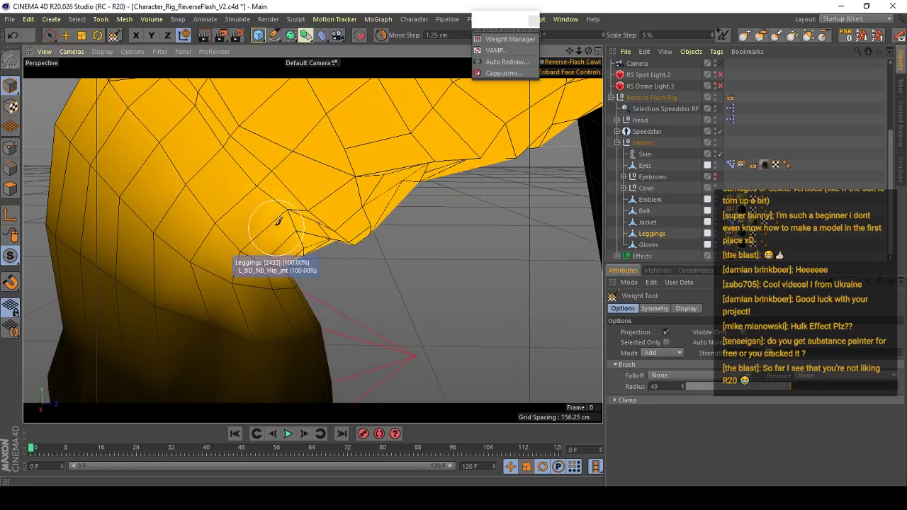
mouse_move(364, 263)
alt+mouse_down()
mouse_move(446, 272)
mouse_move(256, 213)
alt+mouse_up()
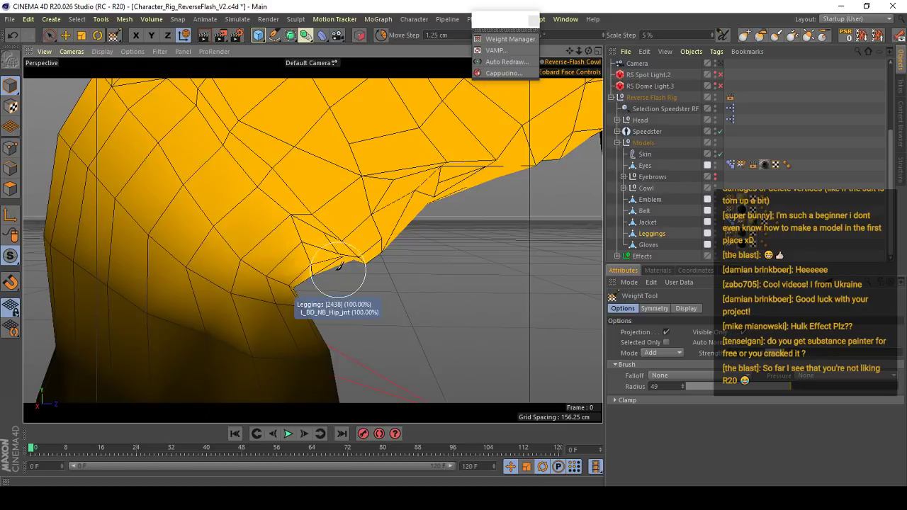
alt+drag(397, 295, 332, 239)
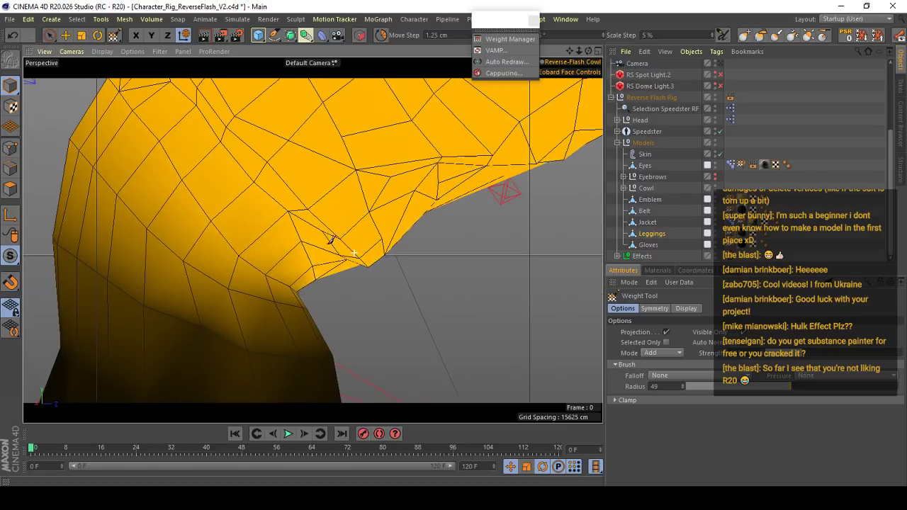
right_click(308, 241)
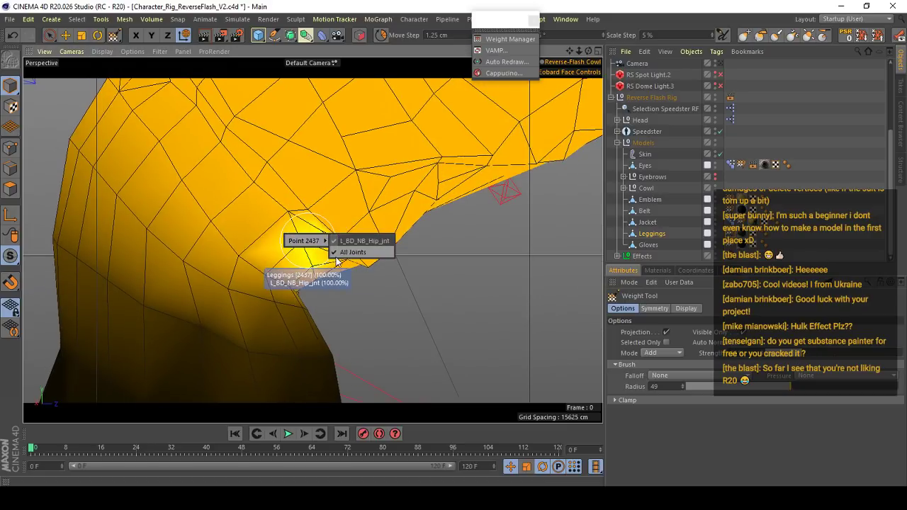
- Examine the hip joint weight blending around the left knee from behind, the side and the front
right_click(282, 292)
alt+drag(334, 154, 320, 208)
mouse_move(360, 247)
alt+mouse_down()
mouse_move(383, 235)
mouse_move(348, 250)
alt+mouse_up()
alt+drag(425, 262, 345, 262)
alt+right_drag(344, 263, 333, 276)
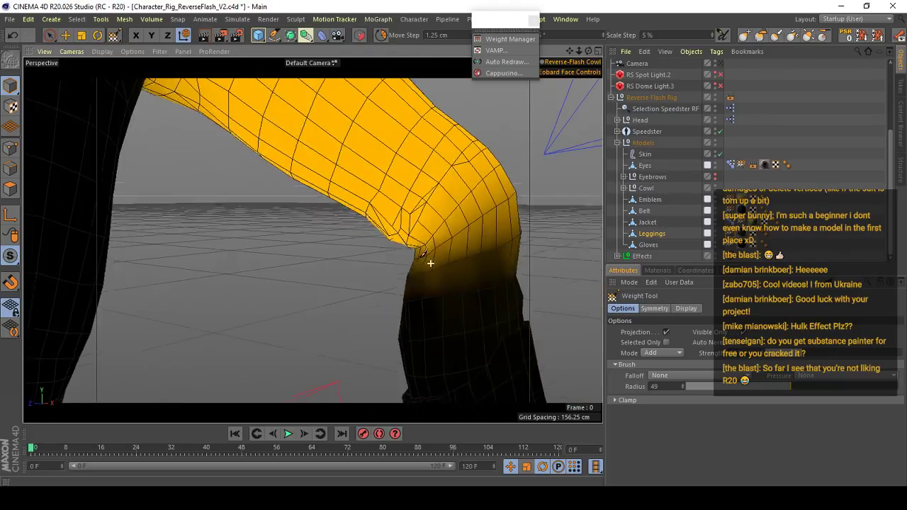
alt+right_drag(424, 243, 429, 276)
alt+drag(429, 276, 344, 259)
alt+drag(442, 263, 375, 261)
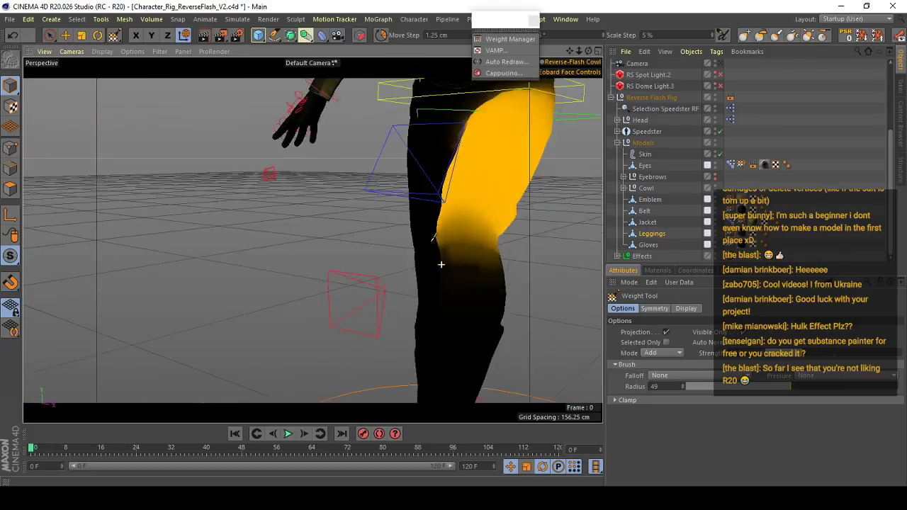
alt+right_drag(376, 260, 322, 259)
alt+middle_drag(322, 259, 234, 231)
- Switch to the Move tool and pull the left foot's L_IK_Leg controller backward to test the knee bend
click(65, 35)
alt+drag(324, 208, 209, 212)
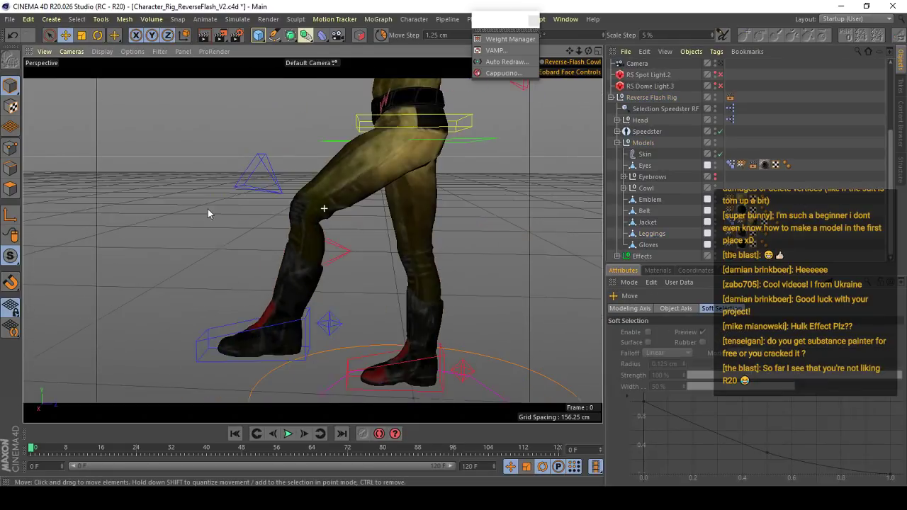
click(204, 340)
alt+drag(286, 289, 401, 240)
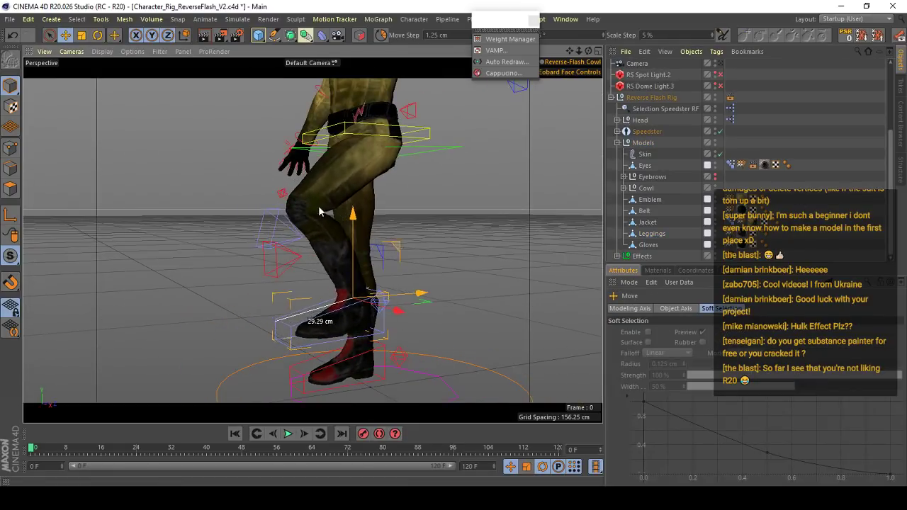
alt+drag(342, 280, 528, 290)
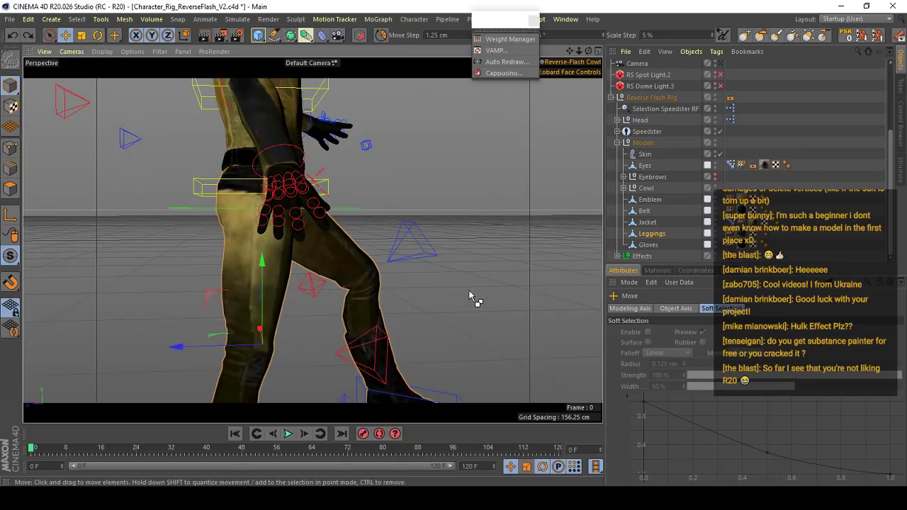
- Undo the recent changes until the left leg is back in its straight standing pose
scroll(317, 239, down, 5)
alt+drag(311, 228, 136, 232)
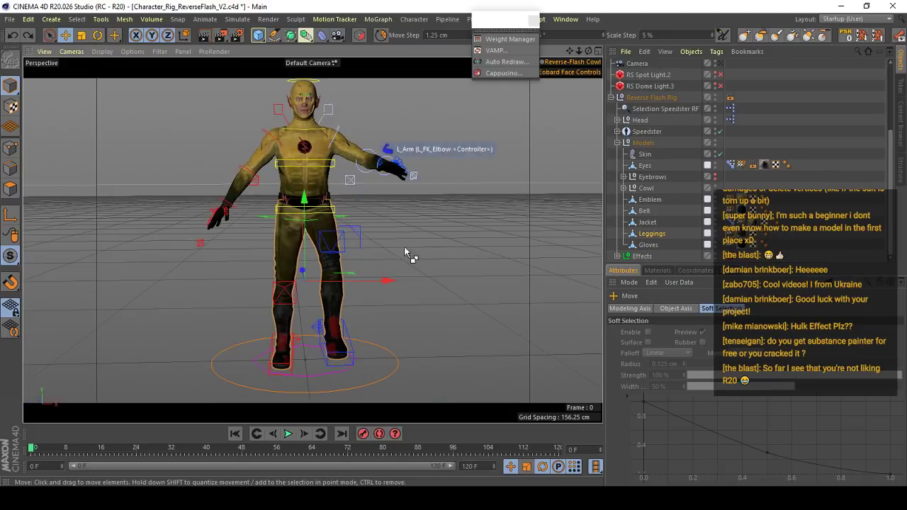
key(ctrl+z)
key(ctrl+z)
key(ctrl+z)
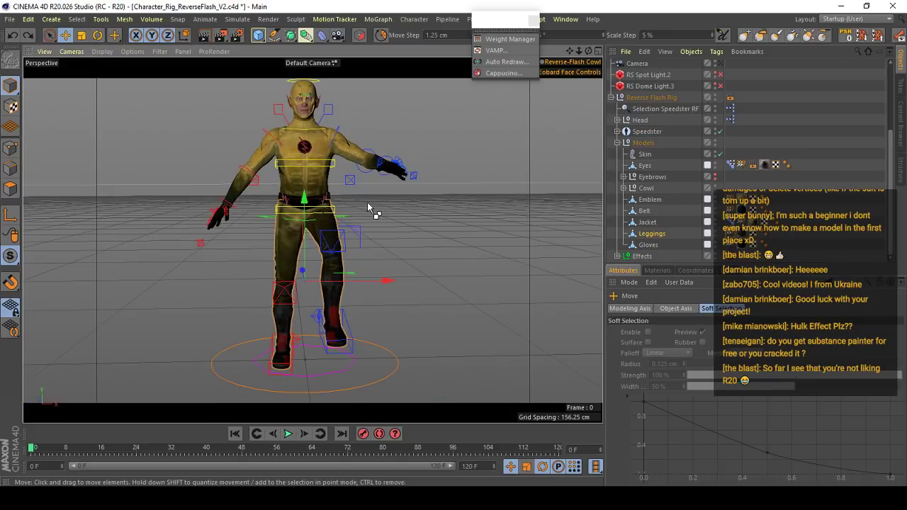
key(ctrl+z)
key(ctrl+z)
key(ctrl+z)
- Reset the left arm's posed FK shoulder and elbow controllers with PSR and clear the selection
alt+drag(336, 160, 289, 170)
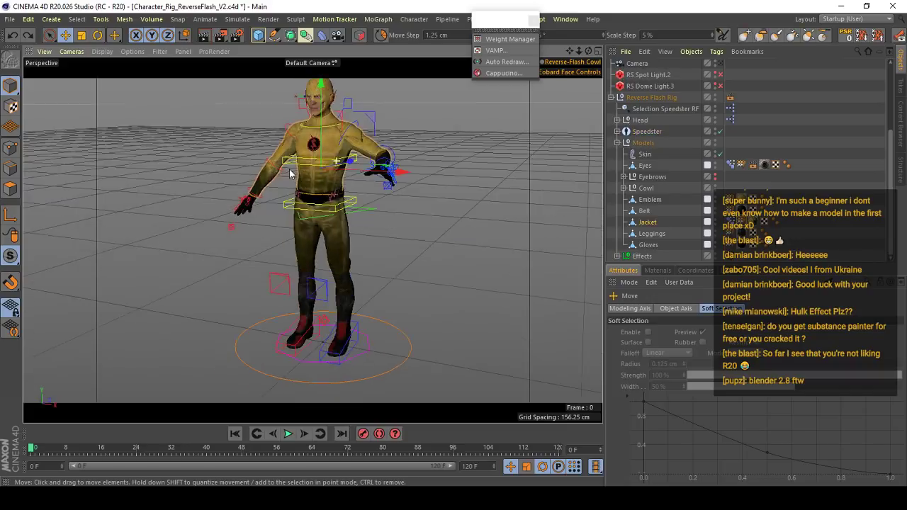
scroll(290, 170, up, 5)
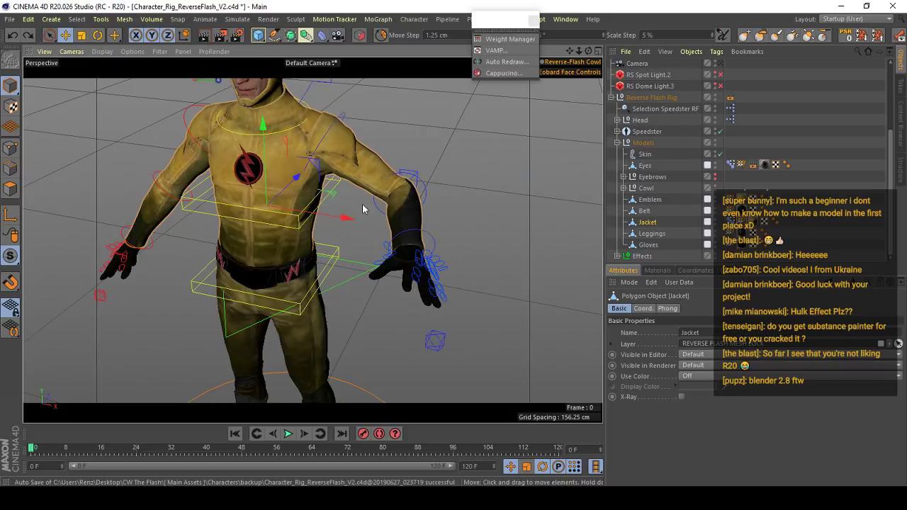
click(346, 121)
alt+drag(312, 157, 404, 99)
key(ctrl+z)
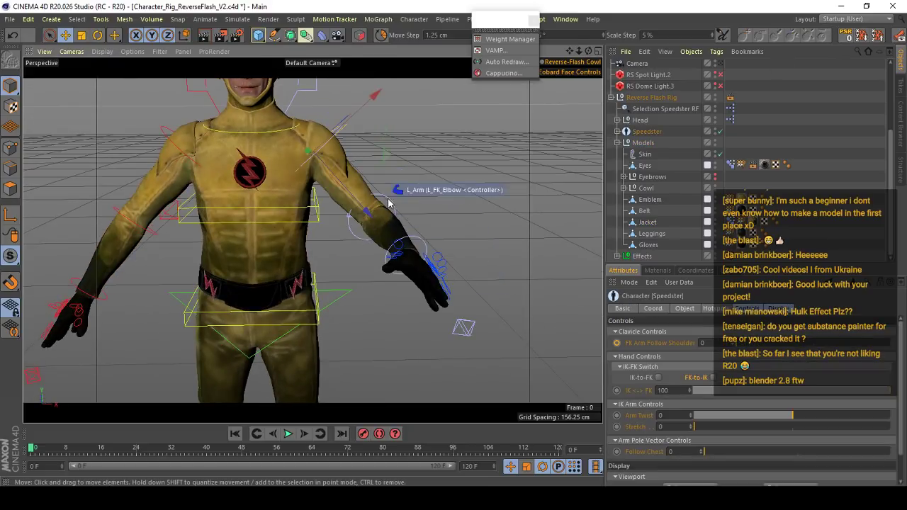
click(389, 201)
click(844, 36)
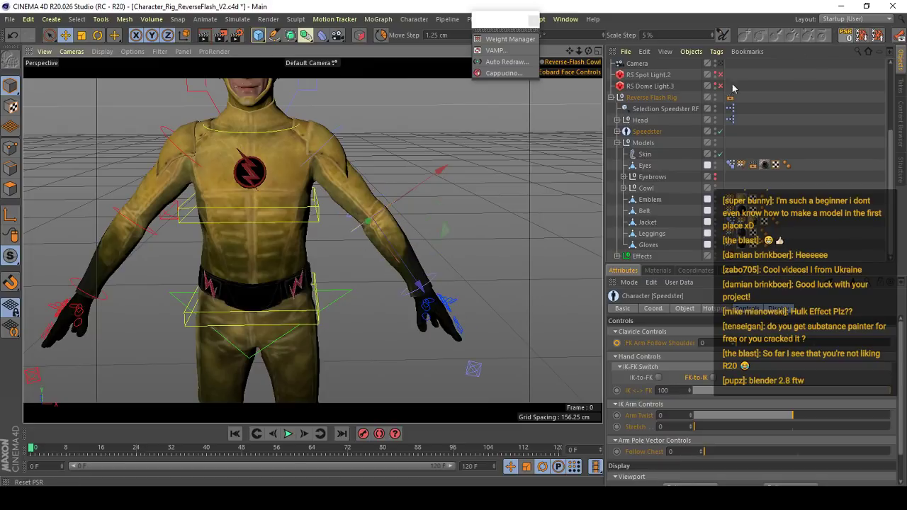
click(451, 219)
- Examine the full Reverse Flash character and its suit from several angles and distances
scroll(364, 177, down, 5)
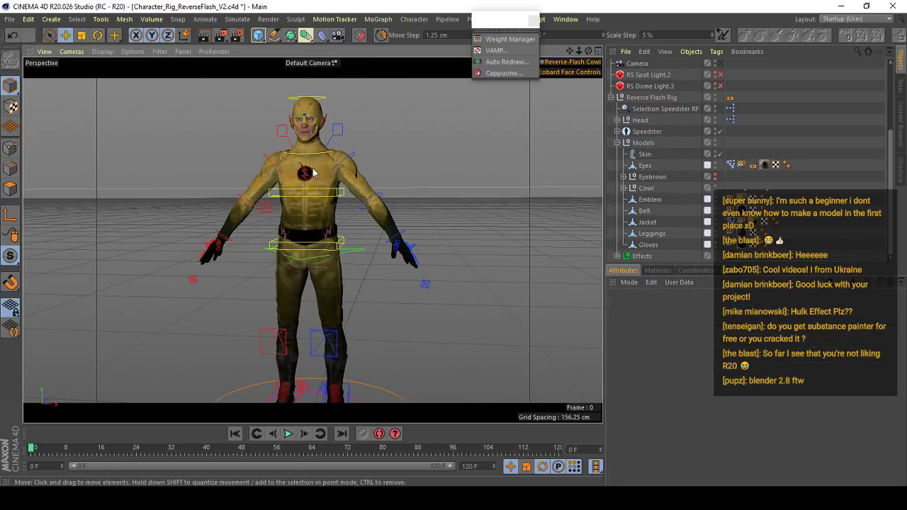
alt+drag(314, 173, 263, 283)
scroll(284, 248, down, 4)
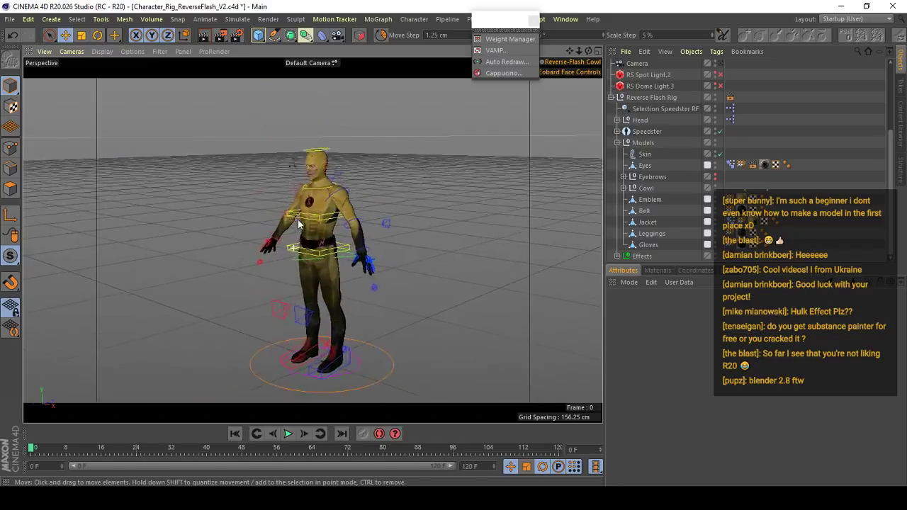
alt+drag(297, 219, 380, 211)
key(v)
click(530, 177)
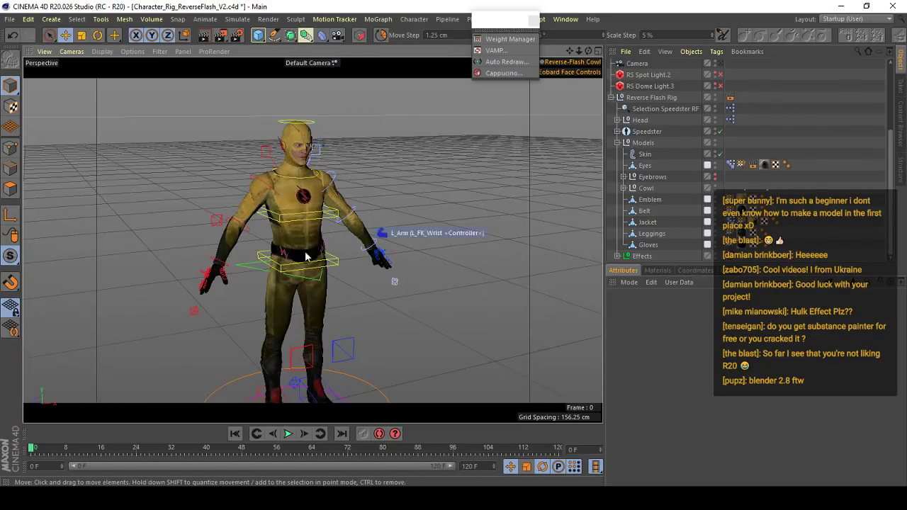
scroll(301, 205, up, 3)
alt+drag(302, 206, 322, 204)
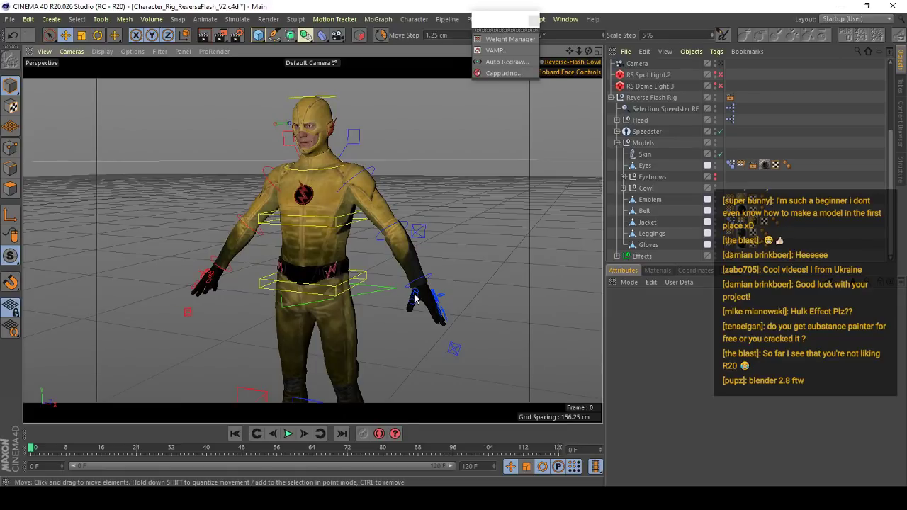
alt+drag(489, 245, 353, 212)
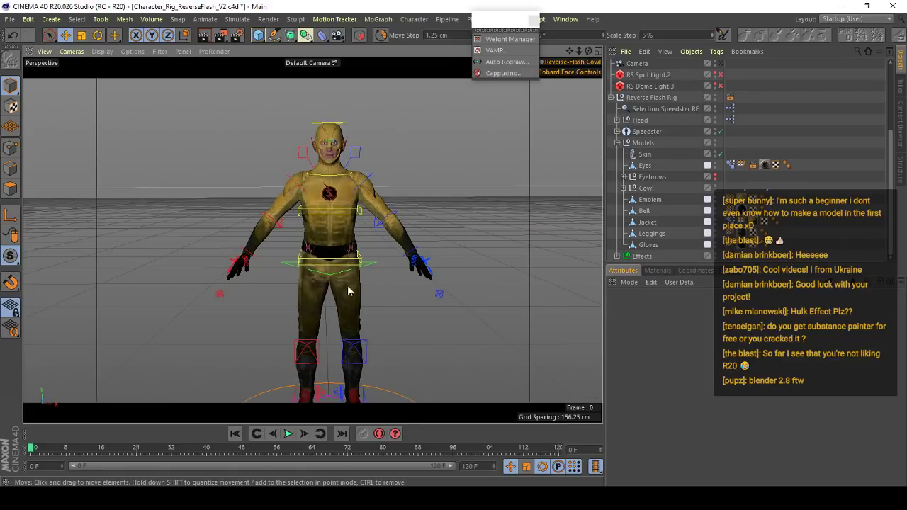
alt+drag(348, 290, 519, 262)
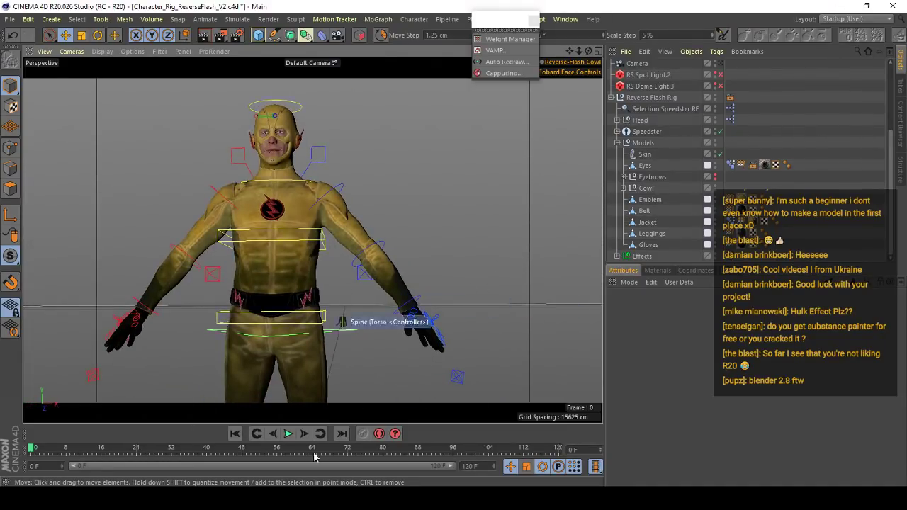
alt+drag(266, 225, 348, 206)
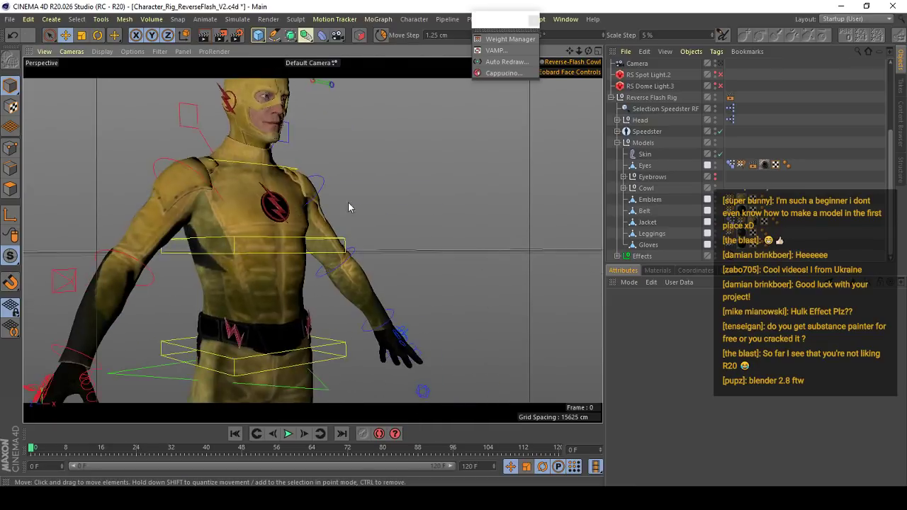
scroll(340, 227, down, 3)
alt+drag(317, 258, 497, 193)
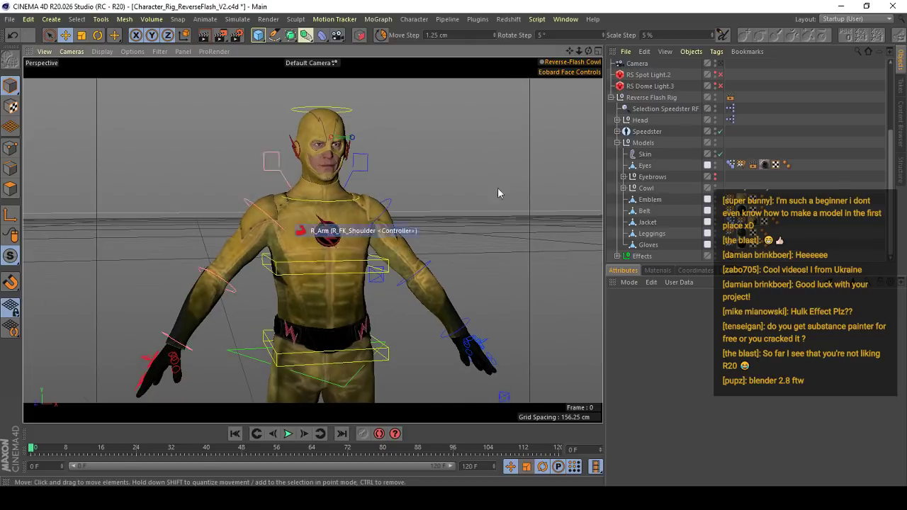
- Collapse the Reverse Flash Rig hierarchy and frame the whole character from the front
click(610, 98)
alt+drag(297, 185, 340, 241)
scroll(340, 241, down, 4)
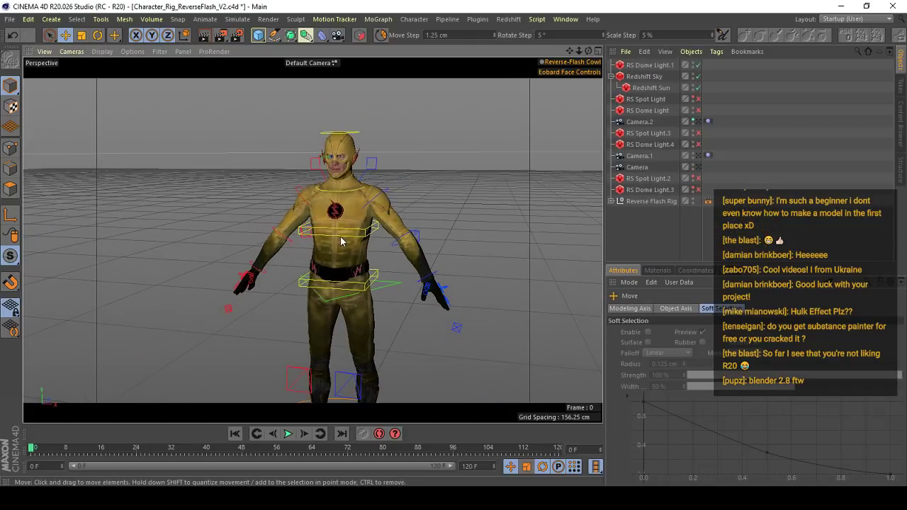
key(v)
- Look through the list of recently opened project files without opening any
click(10, 18)
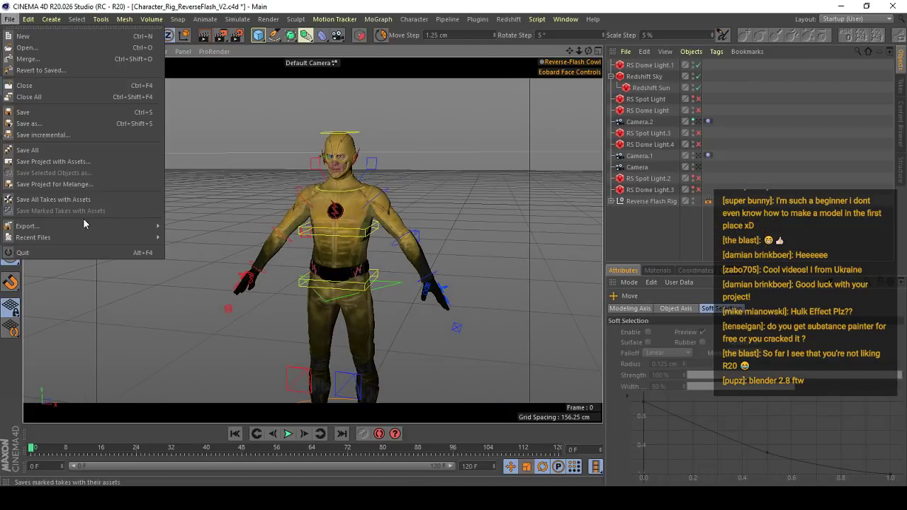
mouse_move(86, 238)
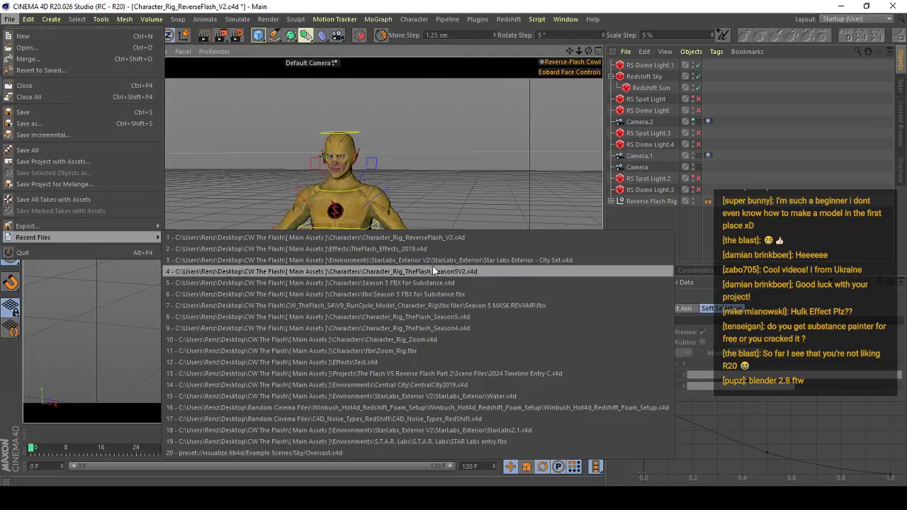
click(836, 126)
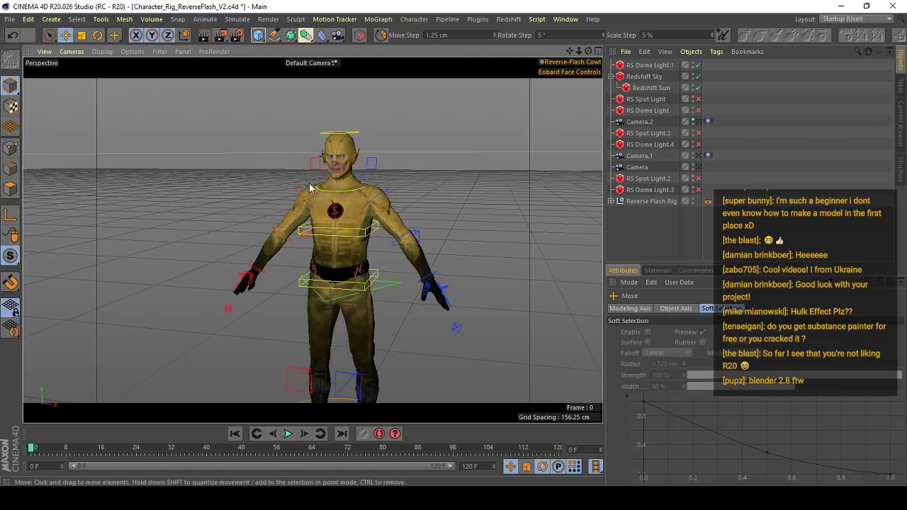
- Close all open projects without saving the changes to Character_Rig_ReverseFlash_V2.c4d and start a blank project
click(11, 20)
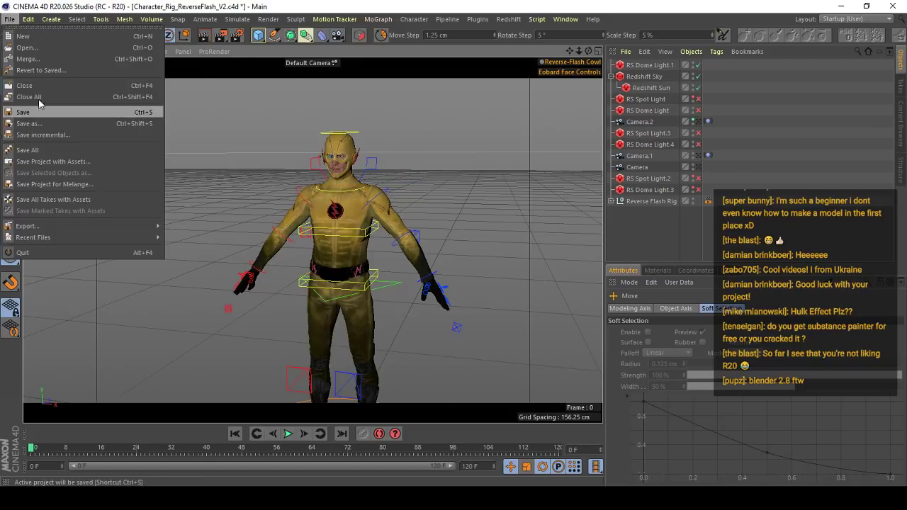
click(35, 93)
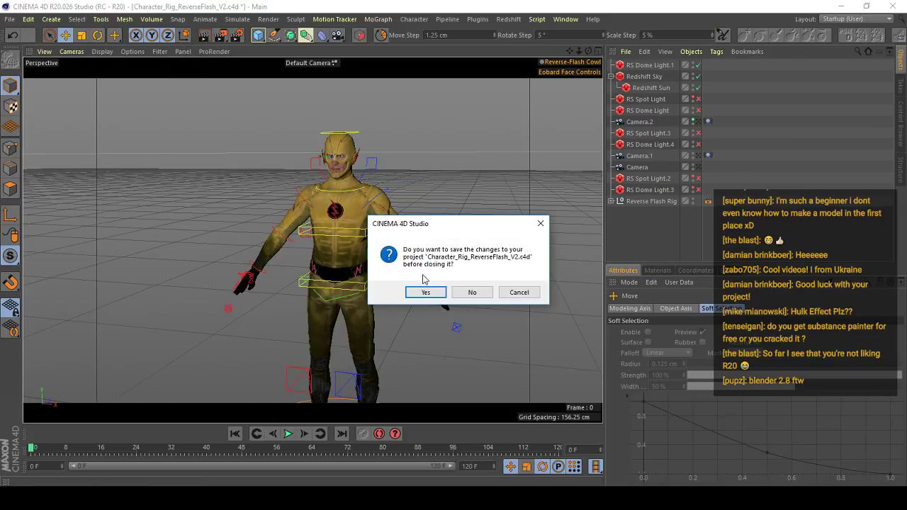
click(485, 293)
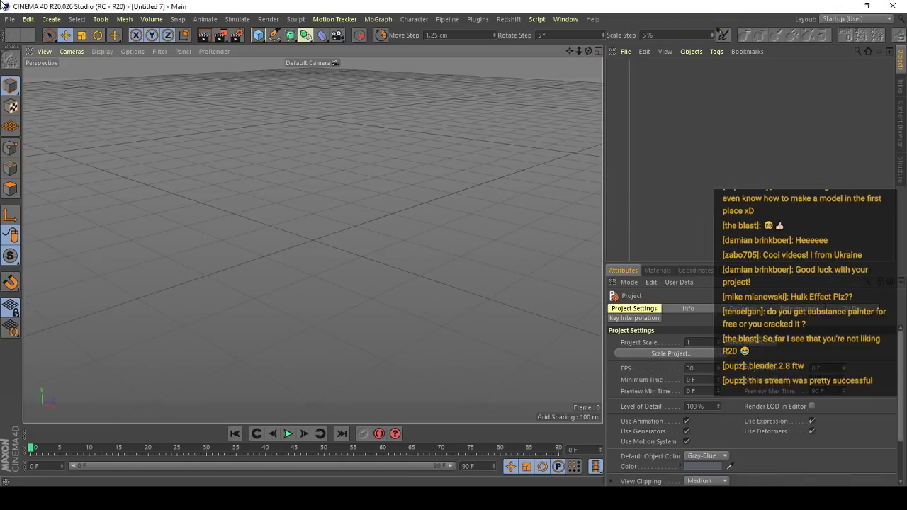
click(10, 20)
click(22, 35)
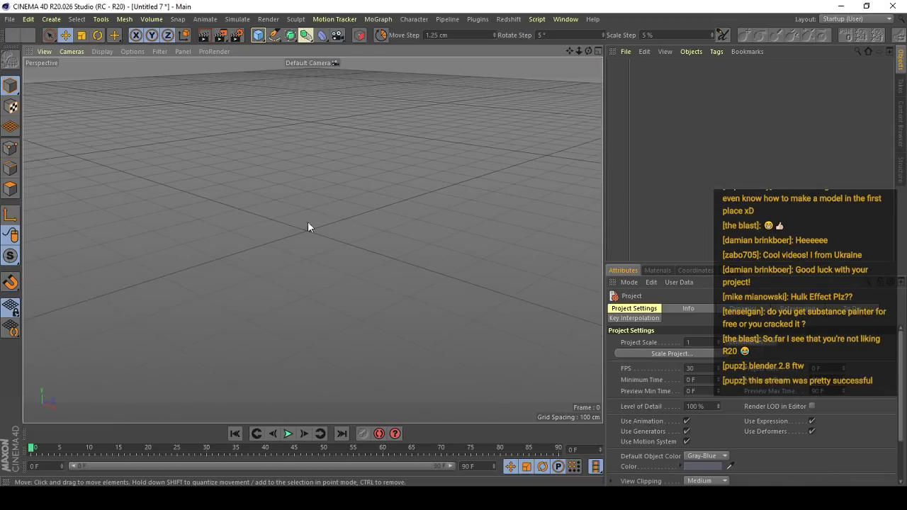
- Add a cube to the empty scene and make it an editable polygon object
click(259, 41)
key(c)
alt+drag(340, 220, 250, 239)
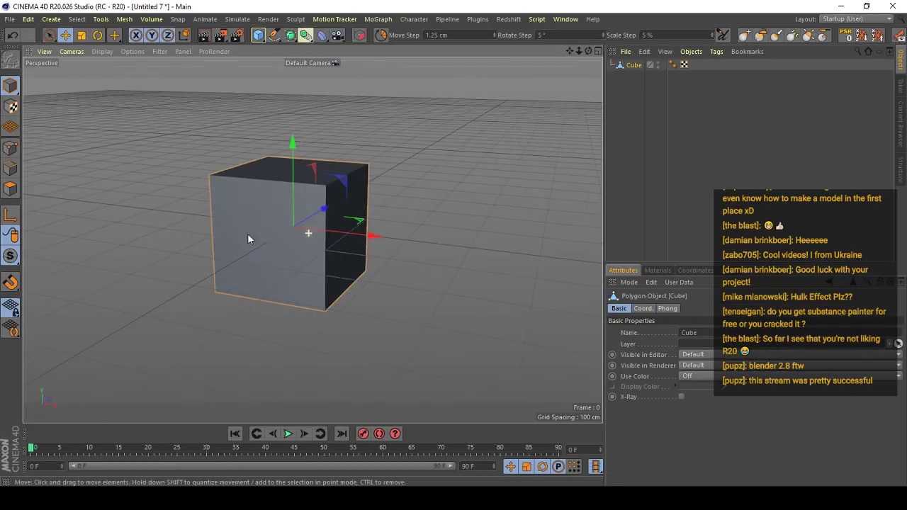
alt+drag(326, 240, 312, 250)
key(t)
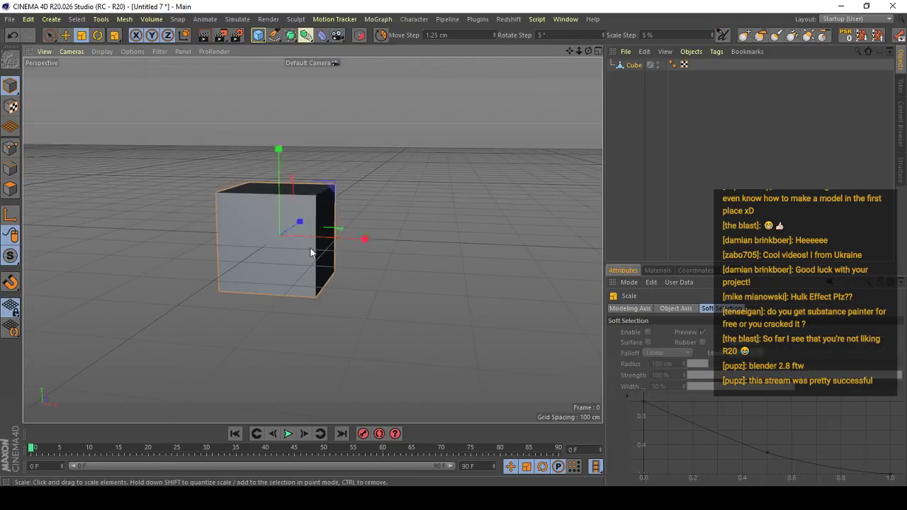
- Select one side face of the cube in polygon mode and move it inward along Z to form a thin slab
click(11, 189)
alt+drag(284, 216, 338, 198)
key(e)
click(281, 194)
alt+drag(279, 197, 188, 242)
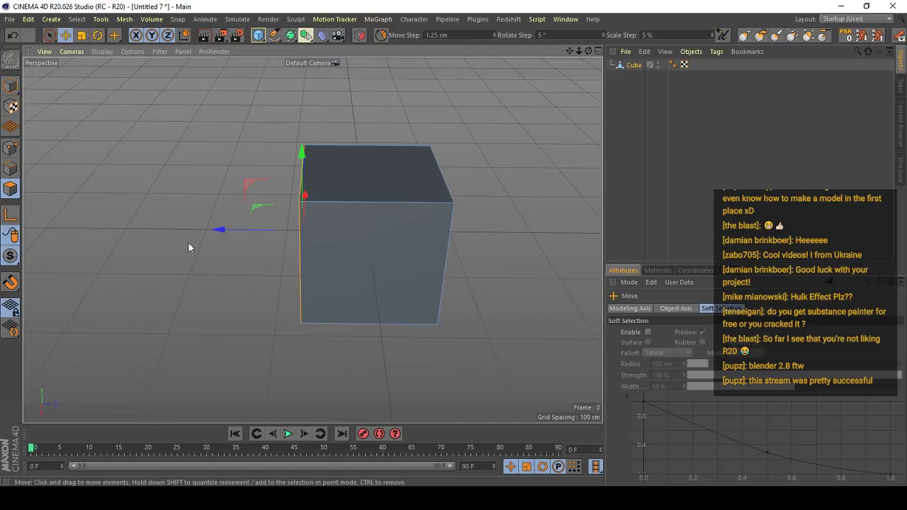
drag(261, 233, 390, 209)
- Return to Model mode and inspect the position of the object axis relative to the thin slab
click(7, 89)
drag(258, 253, 270, 174)
alt+drag(277, 195, 199, 210)
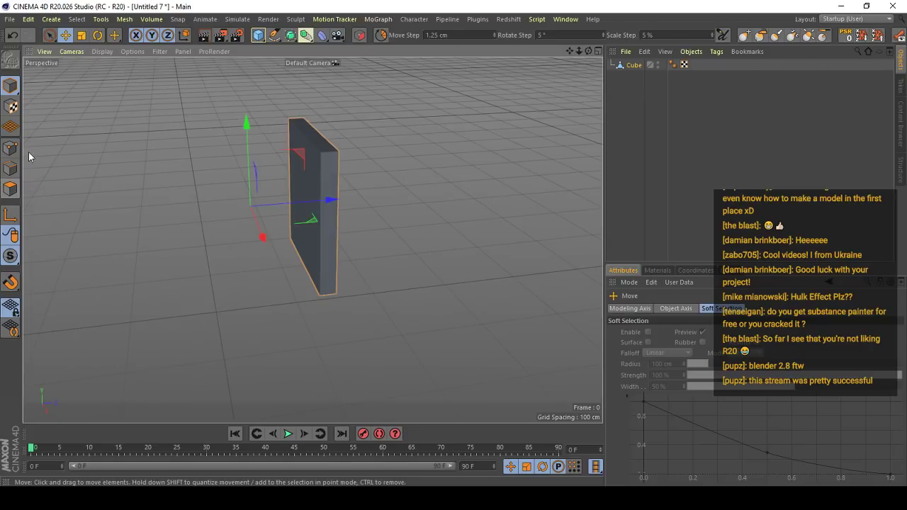
mouse_move(286, 186)
alt+mouse_down()
mouse_move(59, 195)
mouse_move(324, 192)
mouse_move(341, 176)
mouse_move(300, 182)
mouse_move(540, 153)
mouse_move(260, 174)
mouse_move(298, 181)
alt+mouse_up()
alt+drag(234, 236, 182, 241)
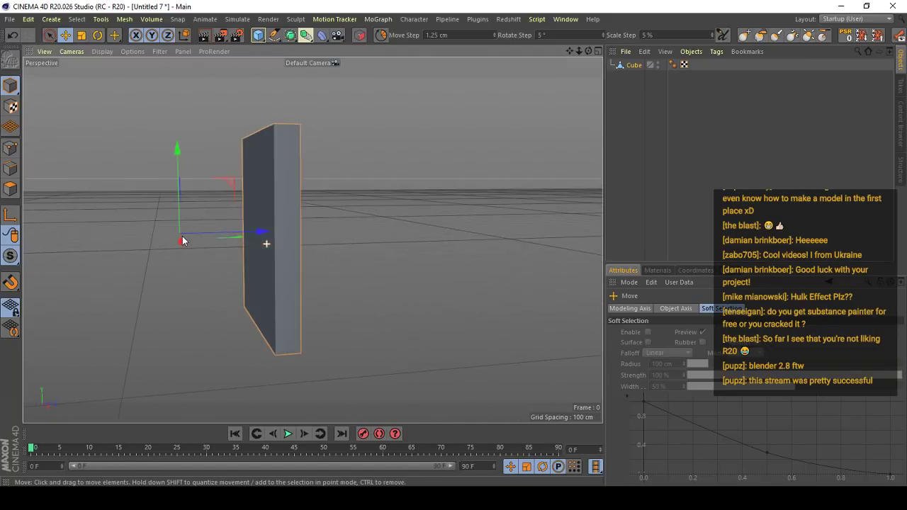
- Try to move the object axis by hand into the middle of the slab with axis editing enabled
alt+drag(287, 226, 322, 235)
click(11, 214)
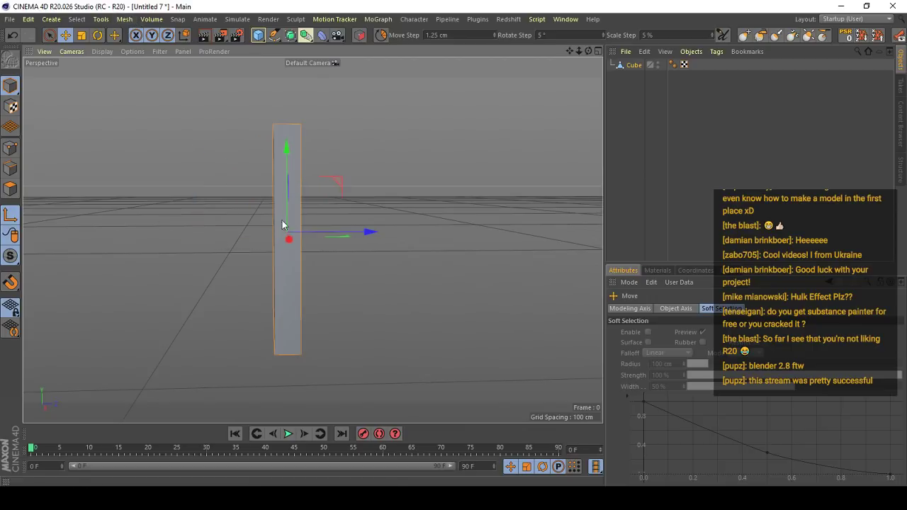
key(ctrl+z)
click(10, 215)
- Center the thin slab's object axis on its geometry with the Axis Center tool
alt+drag(283, 189, 288, 199)
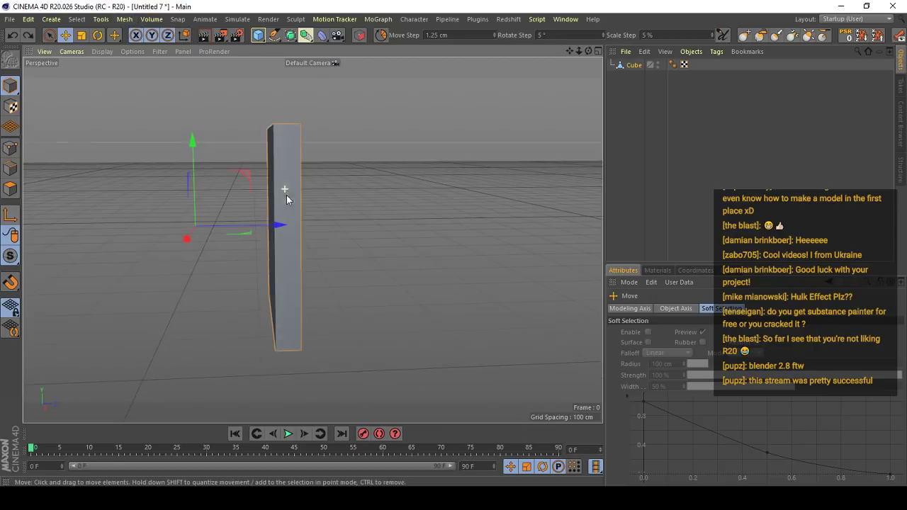
click(126, 20)
mouse_move(163, 124)
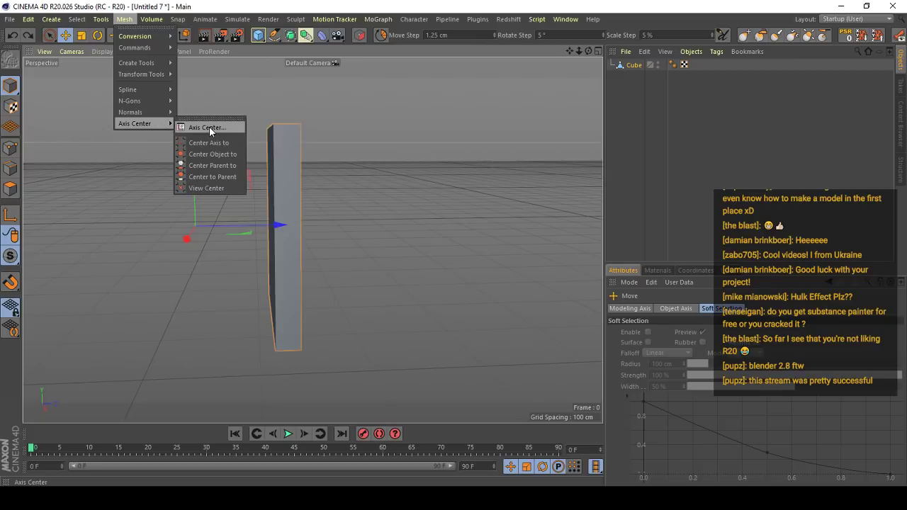
click(209, 126)
click(192, 202)
click(284, 50)
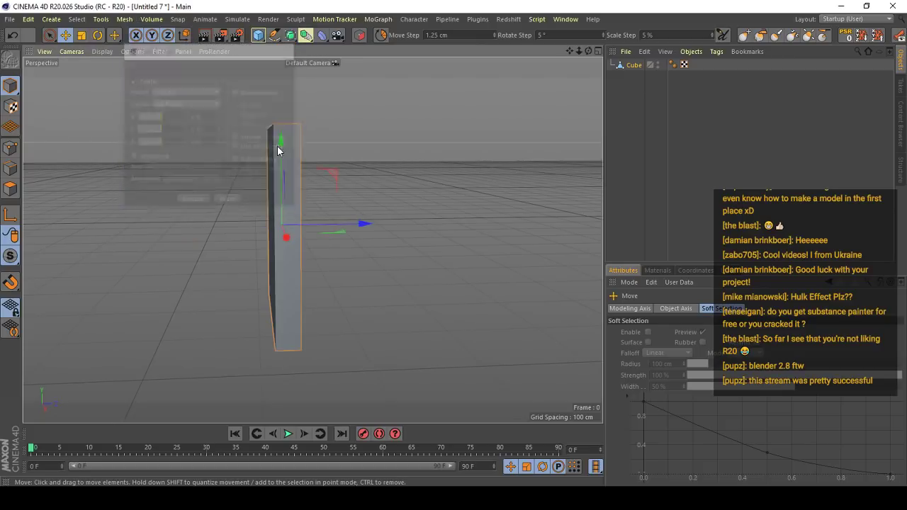
- Add a new cube in front of the slab and scale it down to about 15.6 cm per side
alt+drag(277, 147, 306, 196)
scroll(303, 194, up, 2)
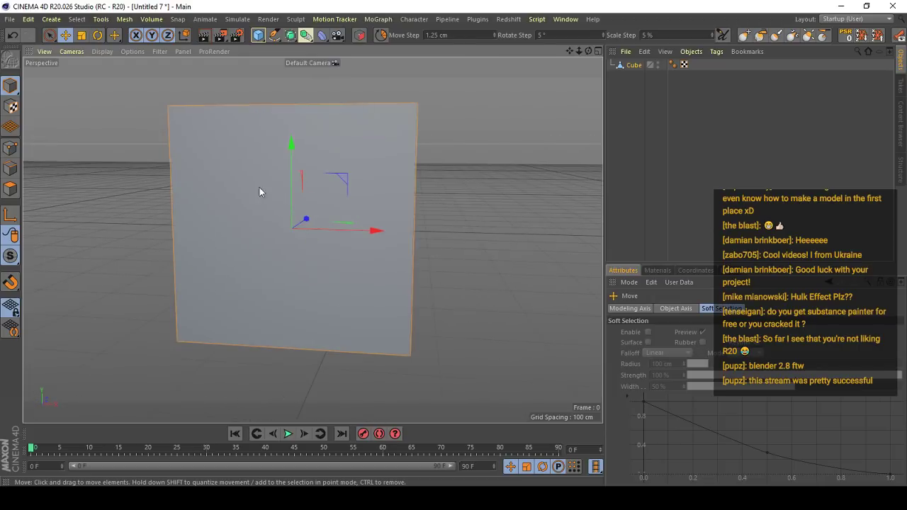
click(259, 36)
alt+right_drag(338, 196, 314, 289)
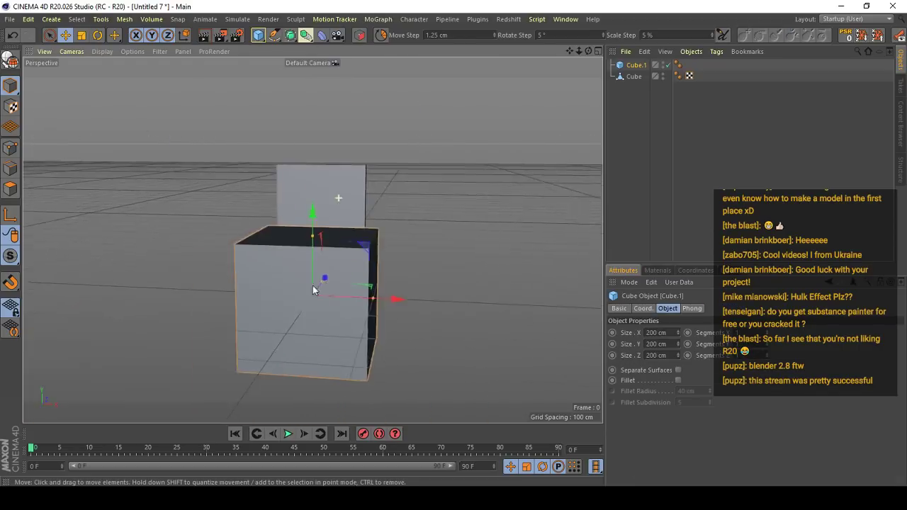
alt+drag(329, 275, 158, 335)
key(t)
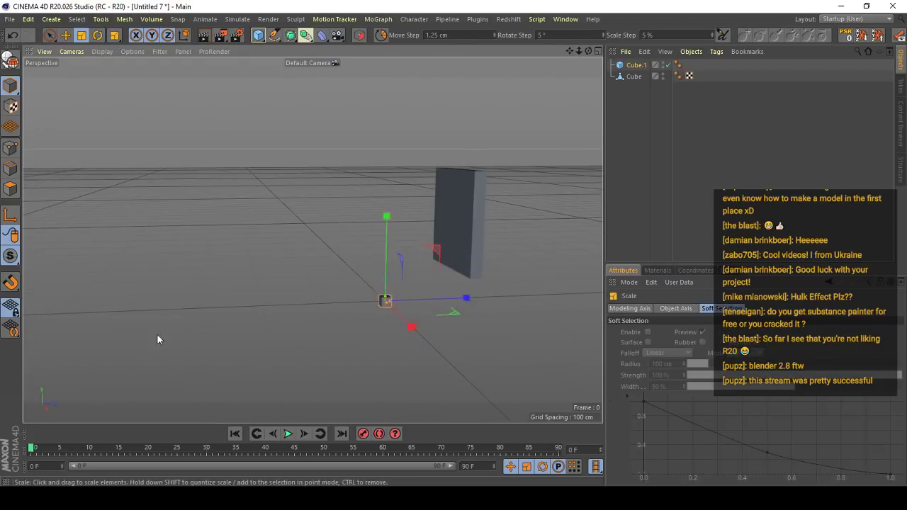
- Move the small cube onto the slab's upper left front face as the first eye
key(e)
drag(379, 252, 393, 98)
drag(447, 180, 499, 182)
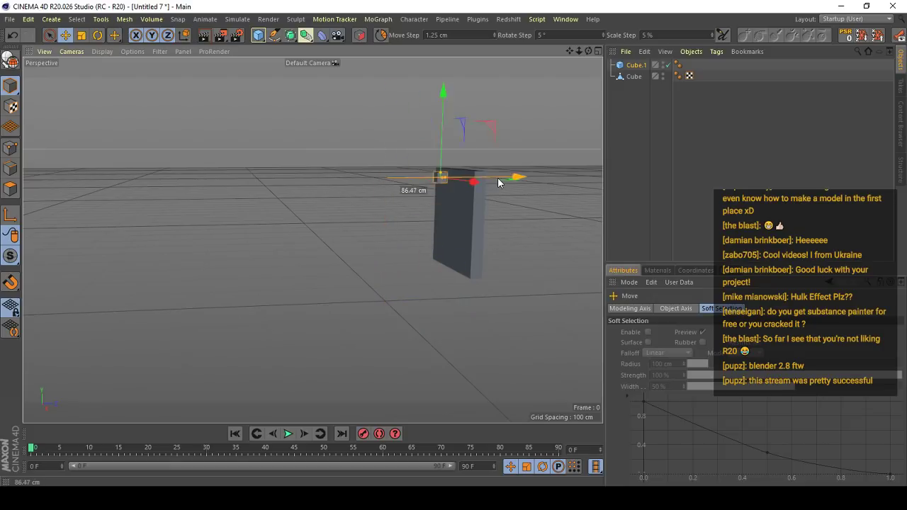
alt+right_drag(435, 195, 461, 152)
alt+drag(313, 240, 364, 157)
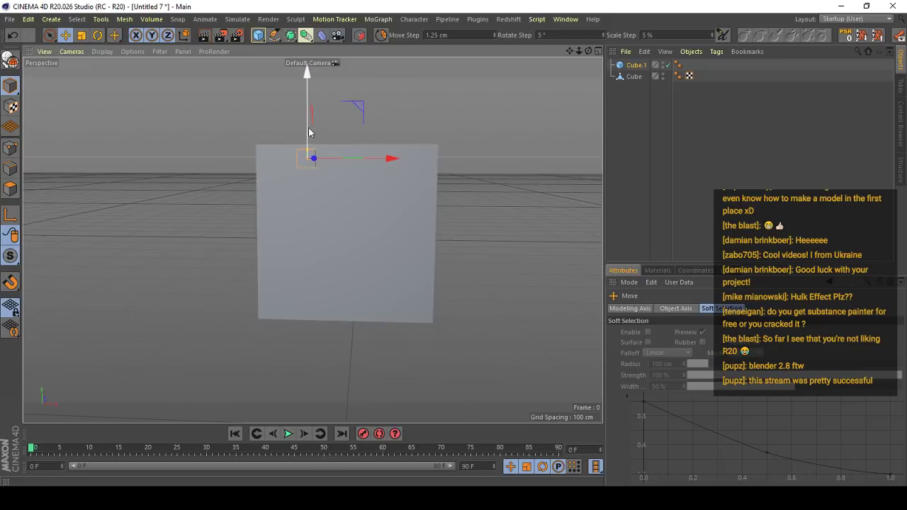
drag(309, 132, 306, 171)
- Duplicate the small cube to place a second eye, a nose in the middle and a mouth below it
drag(330, 199, 365, 197)
scroll(402, 198, up, 3)
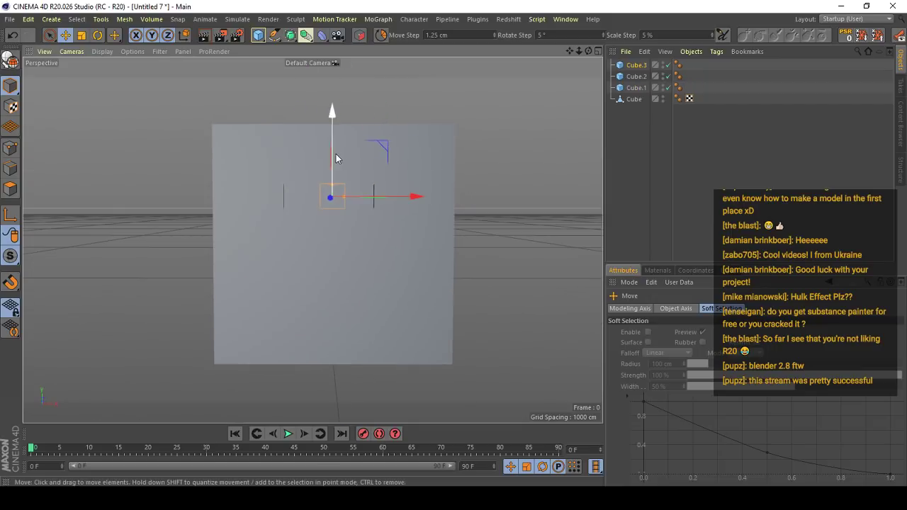
drag(336, 158, 348, 304)
scroll(347, 205, up, 1)
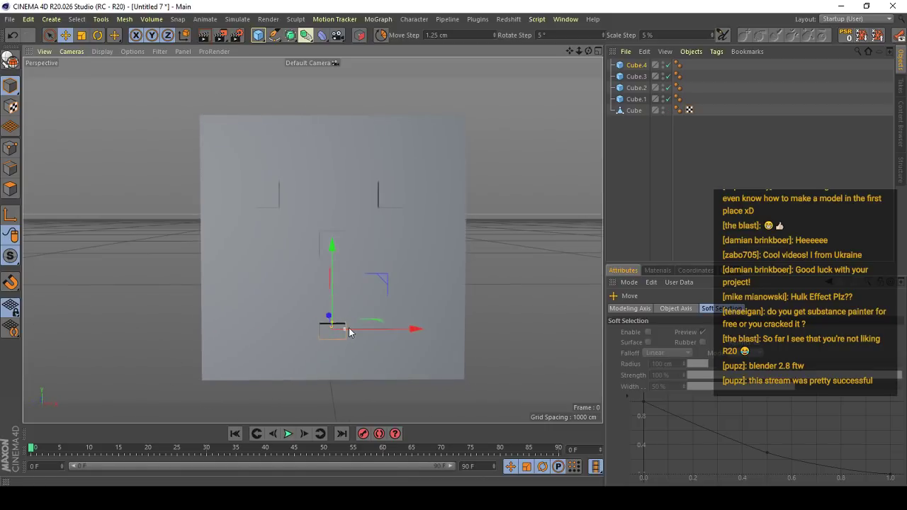
- Raise the mouth cube slightly and reshape it into a flat bar about 65 cm wide and 9 cm high
drag(334, 281, 334, 250)
alt+drag(336, 251, 312, 199)
scroll(353, 243, up, 3)
- Turn on Use Color for the slab and set its display color to a grey of 62% value
click(332, 236)
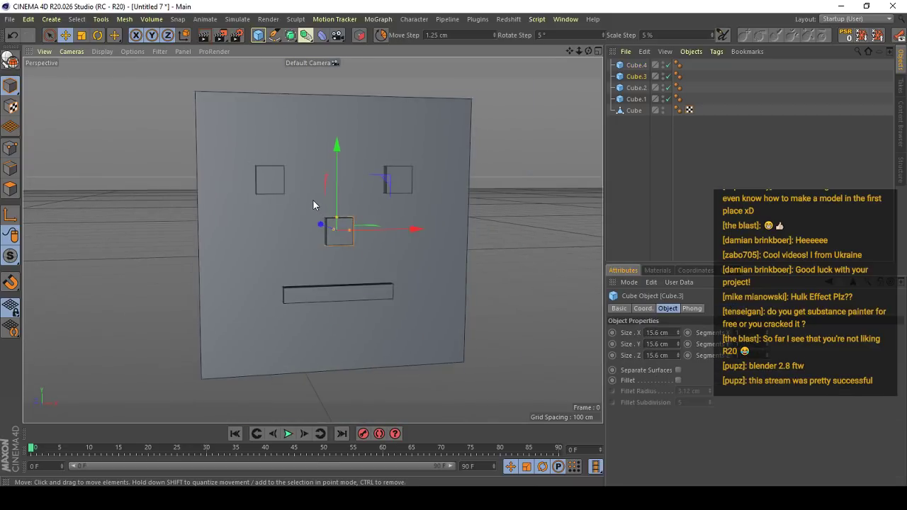
click(312, 199)
click(695, 376)
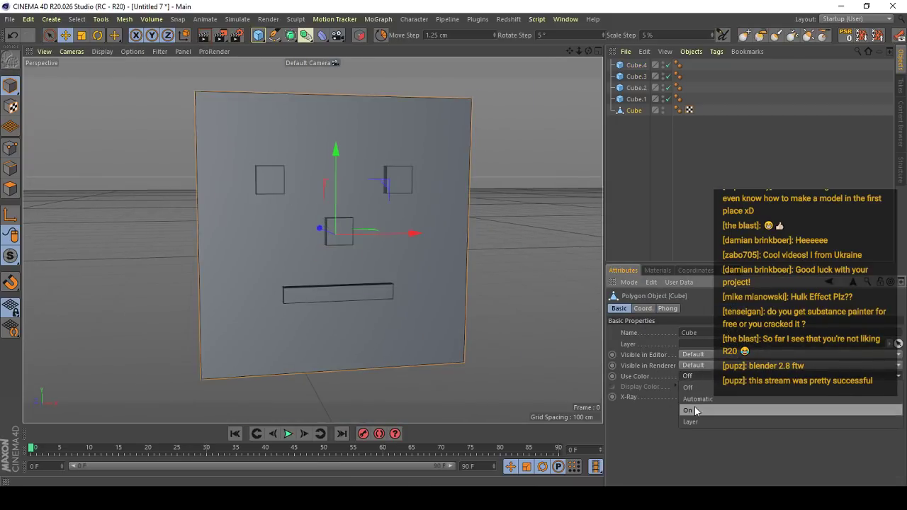
click(693, 396)
click(692, 390)
click(712, 409)
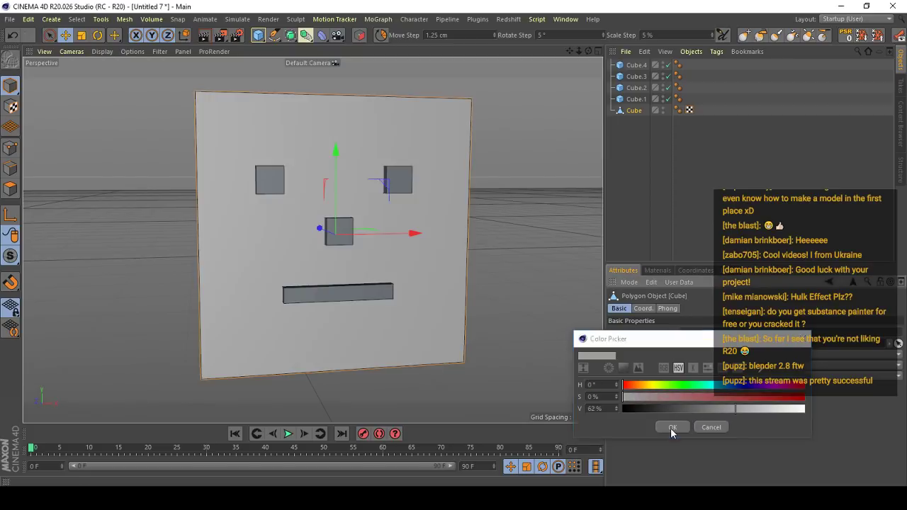
click(668, 427)
- Select both eye cubes and turn on Use Color to display them in white
click(244, 162)
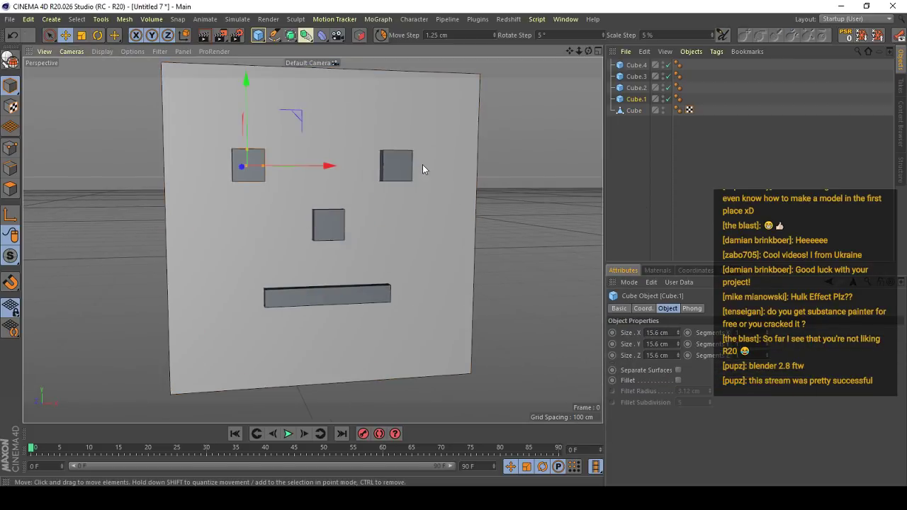
shift+click(396, 165)
click(618, 308)
click(696, 375)
click(699, 409)
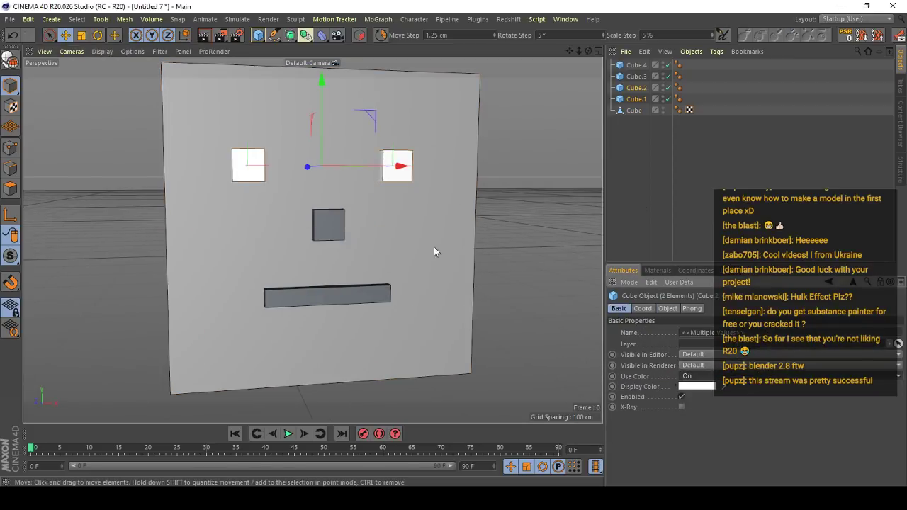
- Turn on Use Color for the nose cube and set its display color to dark grey
click(331, 229)
click(687, 377)
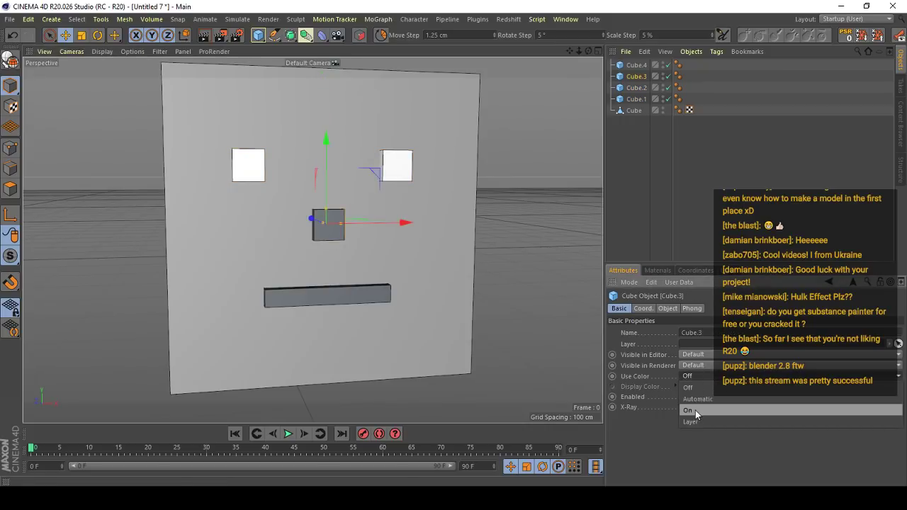
click(692, 394)
click(706, 387)
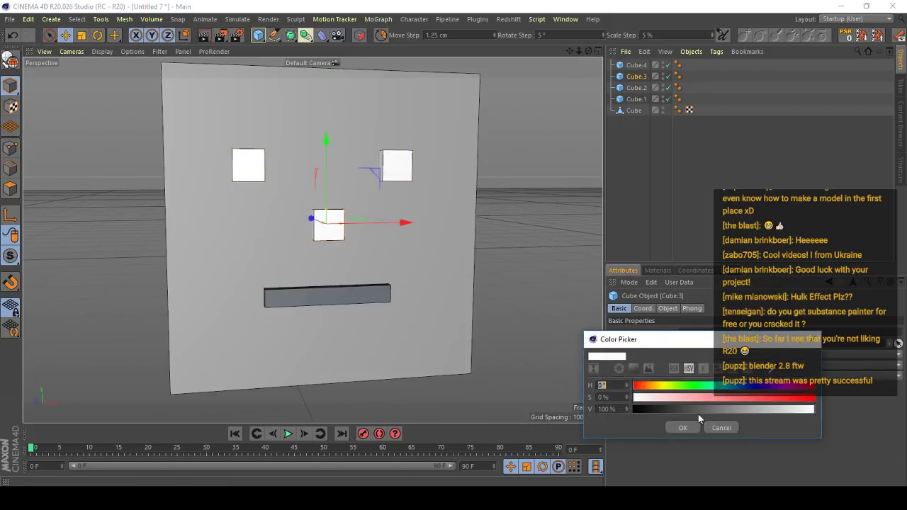
click(696, 410)
click(681, 428)
- Turn on Use Color for the mouth bar and set its display color to a light red
click(384, 303)
click(705, 377)
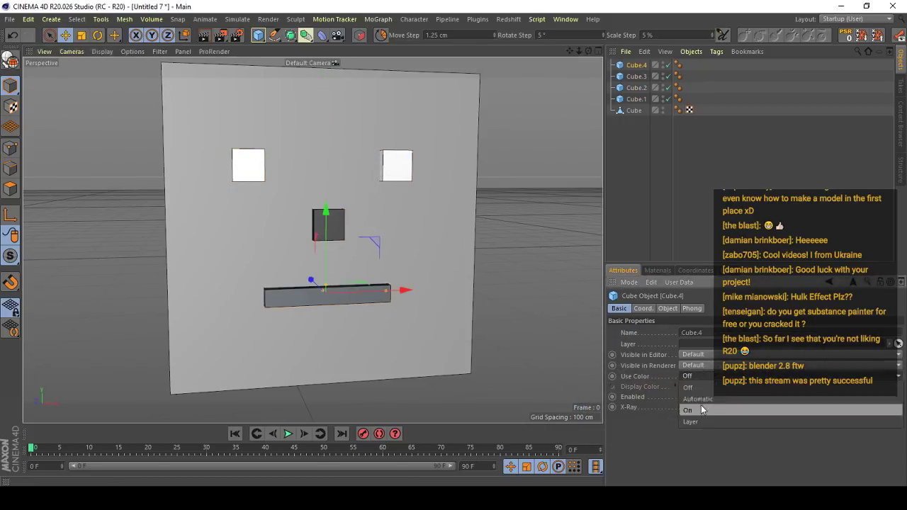
click(702, 409)
click(705, 388)
click(765, 388)
click(812, 400)
click(812, 387)
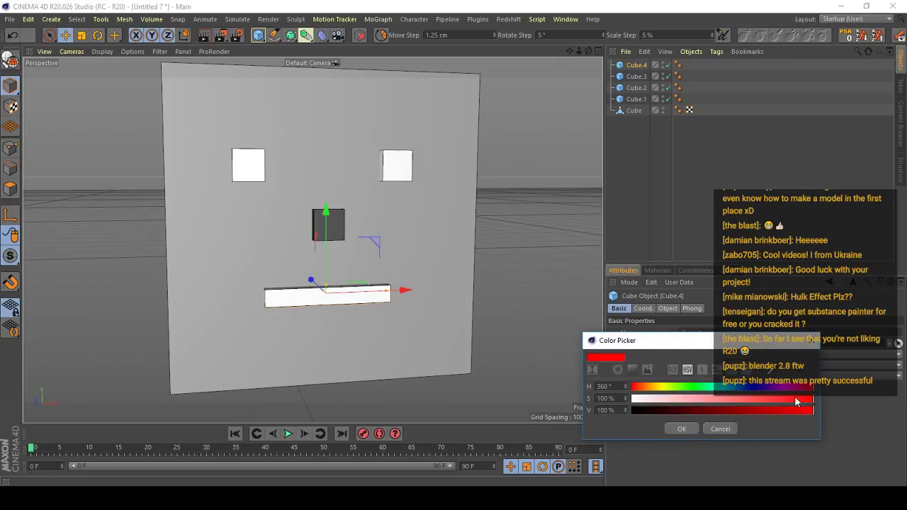
click(749, 399)
click(686, 428)
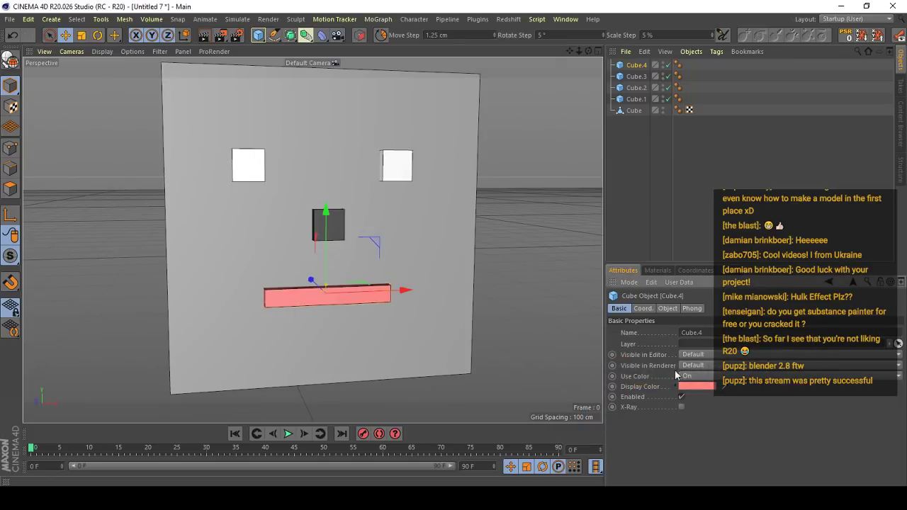
- Deselect everything and examine the colored face from several angles and distances
scroll(320, 269, down, 5)
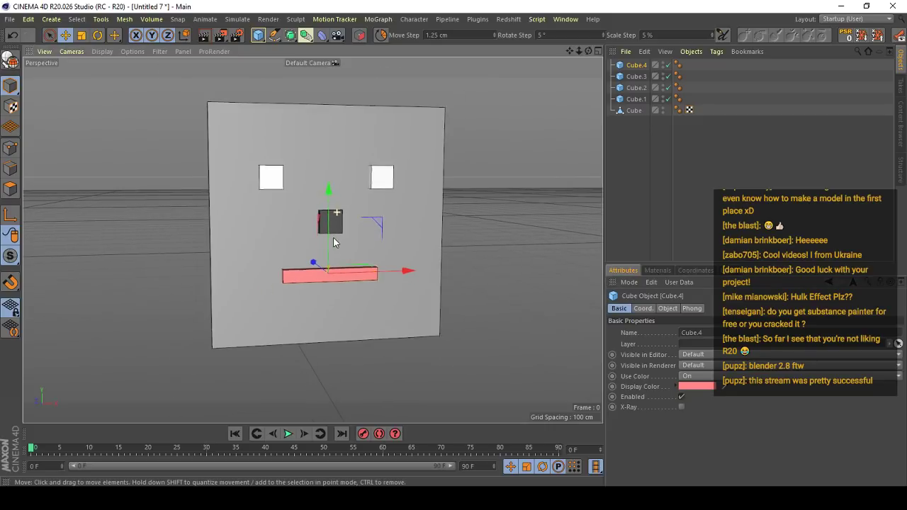
click(460, 231)
alt+drag(321, 269, 343, 236)
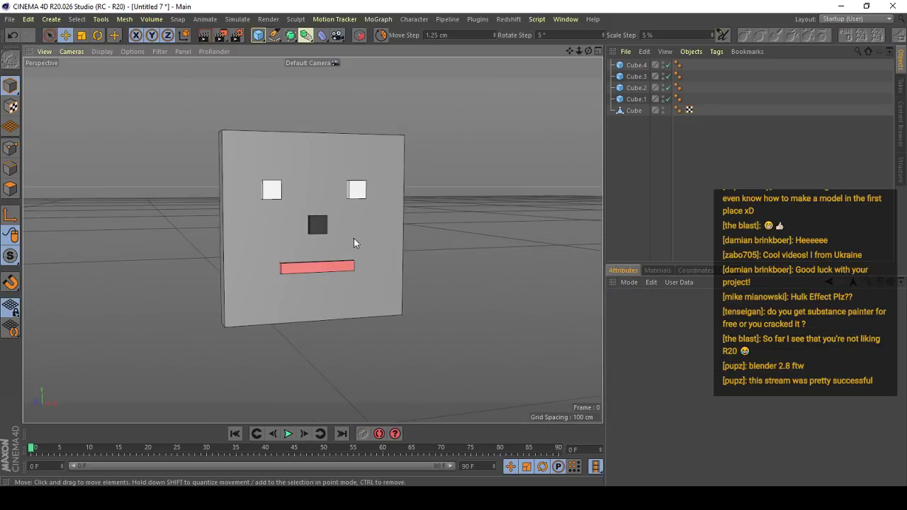
scroll(350, 232, down, 2)
mouse_move(350, 231)
alt+mouse_down()
mouse_move(425, 223)
mouse_move(404, 221)
alt+mouse_up()
scroll(313, 210, up, 4)
mouse_move(313, 210)
alt+mouse_down()
mouse_move(346, 219)
mouse_move(588, 199)
mouse_move(341, 189)
mouse_move(316, 224)
alt+mouse_up()
alt+drag(316, 224, 270, 258)
scroll(348, 221, up, 3)
mouse_move(348, 221)
alt+mouse_down()
mouse_move(186, 238)
mouse_move(338, 219)
alt+mouse_up()
alt+drag(401, 189, 258, 227)
- Select the mouth bar and increase its X segments to divide it into many narrow strips
click(297, 319)
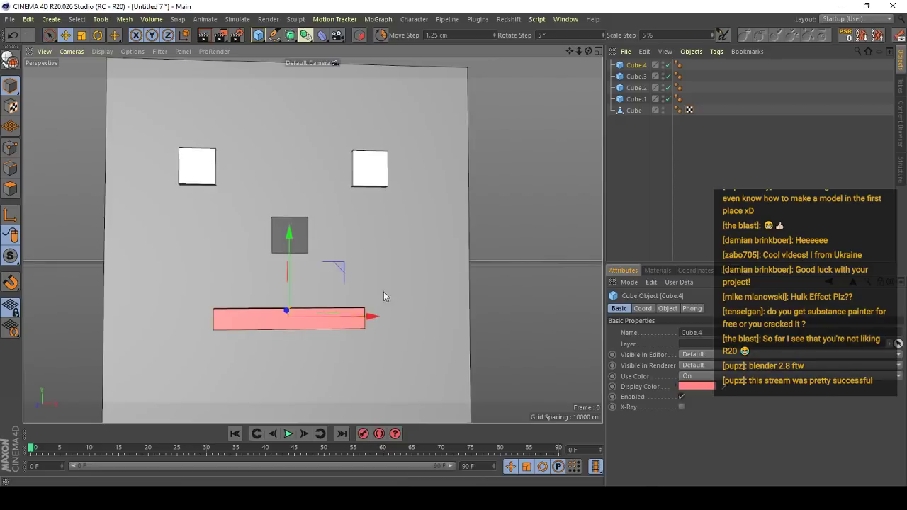
click(621, 65)
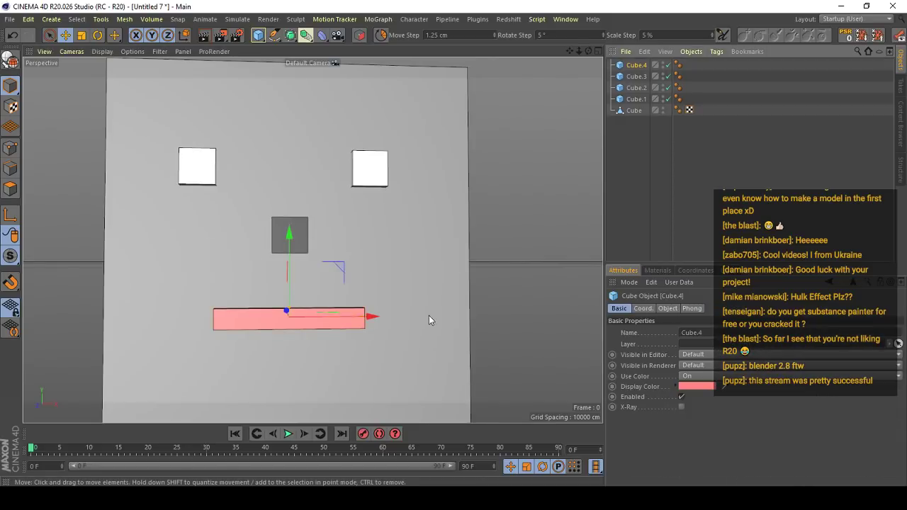
scroll(428, 315, up, 4)
click(643, 308)
alt+middle_drag(459, 330, 487, 324)
click(667, 309)
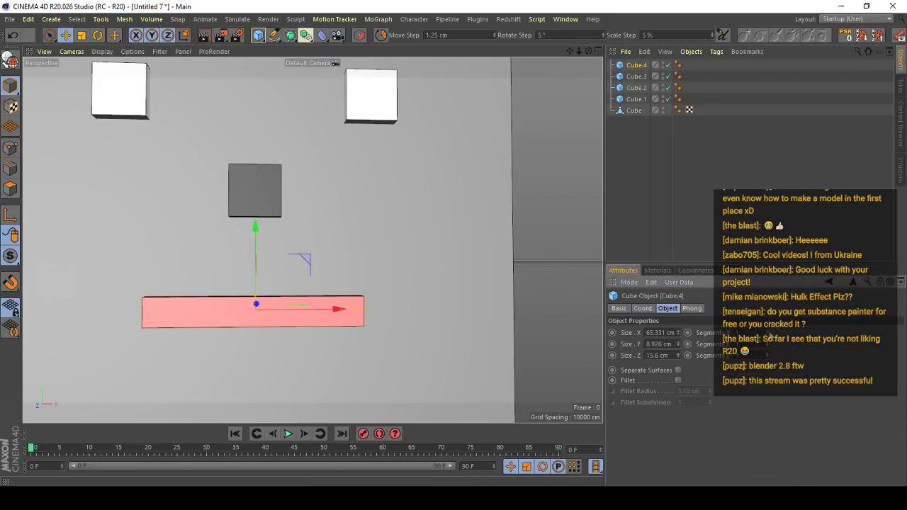
drag(769, 333, 769, 314)
alt+right_drag(347, 220, 312, 239)
alt+drag(312, 239, 336, 211)
- Select the two eyes, the nose and the mouth cubes together
click(380, 134)
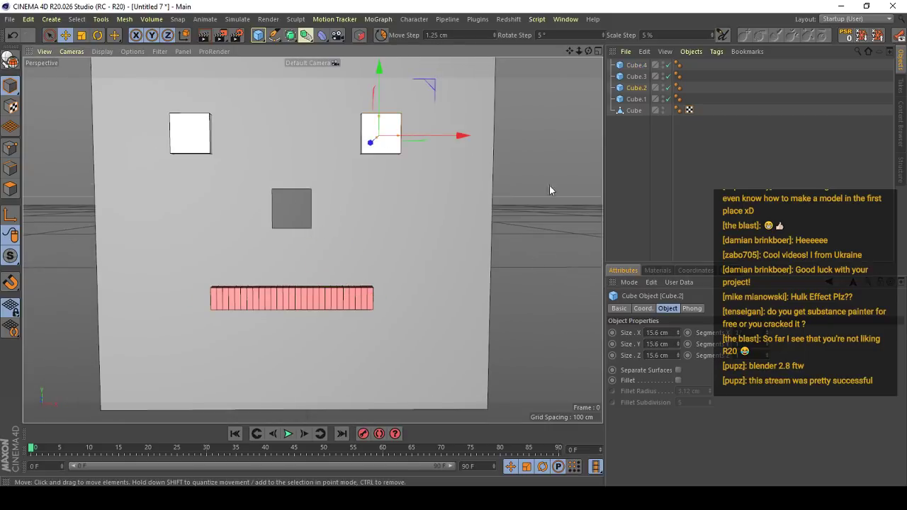
click(365, 301)
shift+click(635, 99)
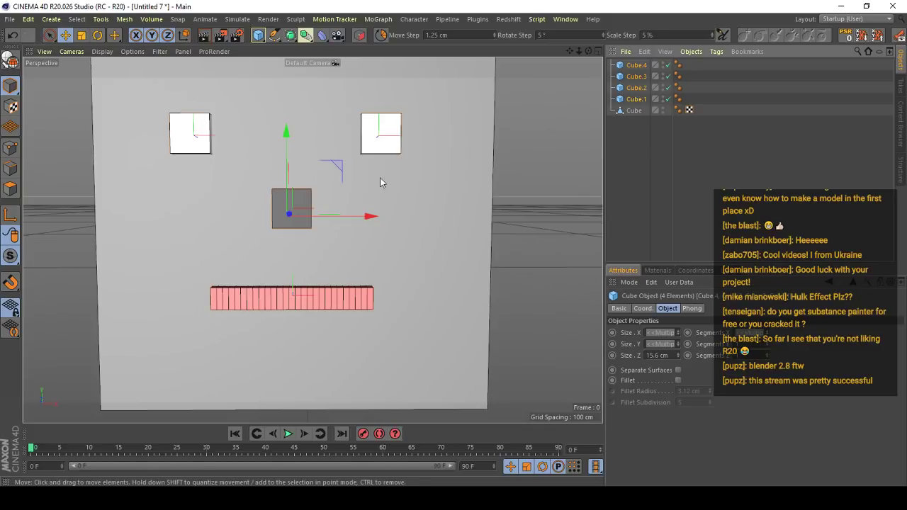
scroll(381, 178, down, 4)
alt+drag(380, 179, 397, 190)
alt+drag(418, 158, 421, 168)
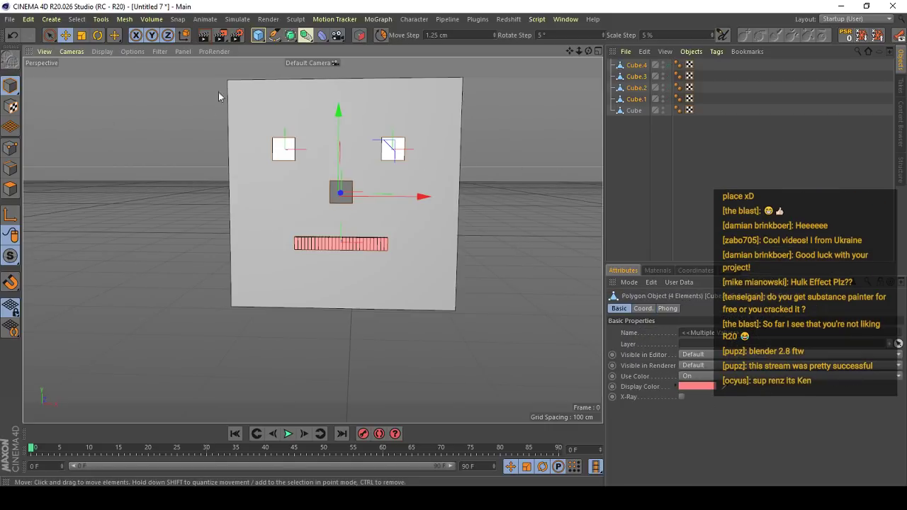
- Switch the interface layout to Startup and back to Startup (User)
click(855, 19)
click(846, 120)
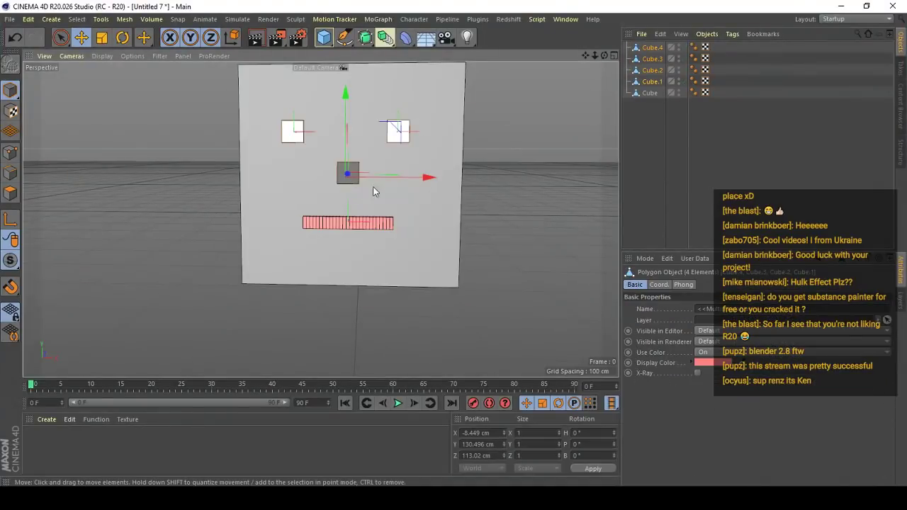
click(846, 19)
click(849, 147)
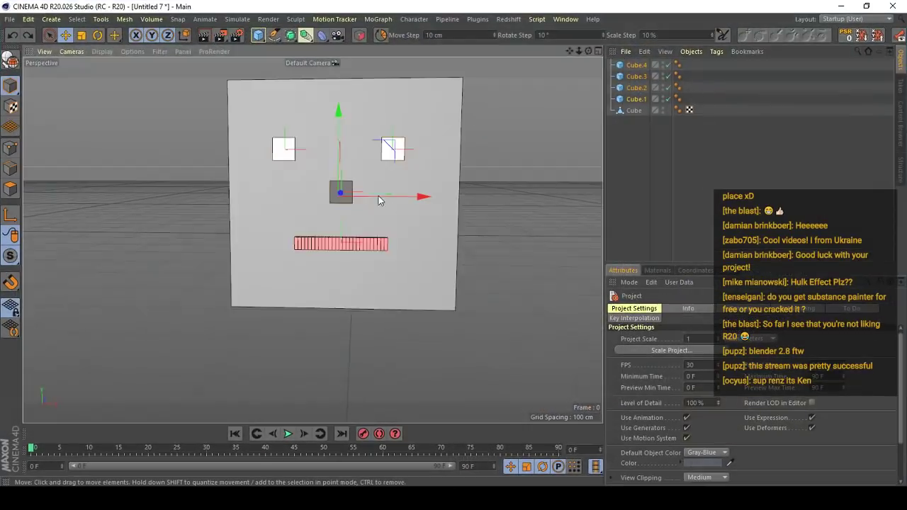
- Convert the selected eye, nose and mouth cubes to editable polygon objects
key(c)
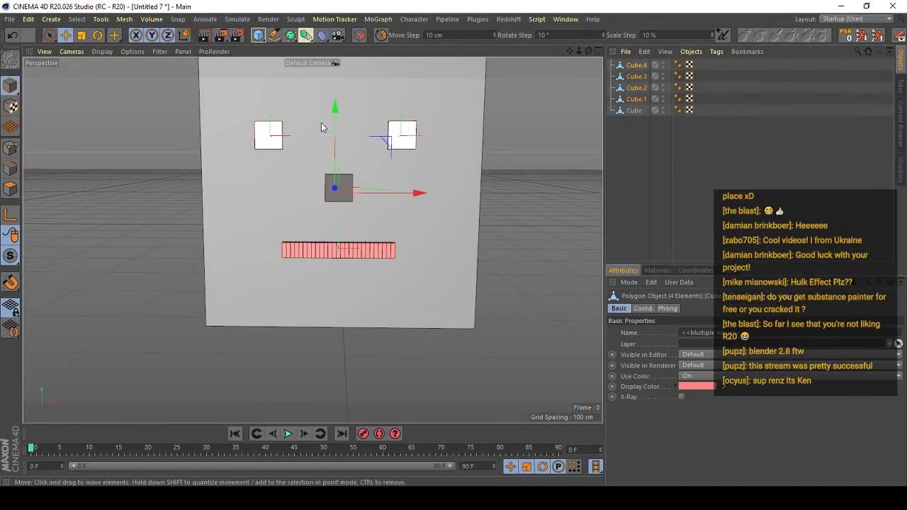
- Rename the left eye object to Eye L and the right eye object to Eye R
click(270, 146)
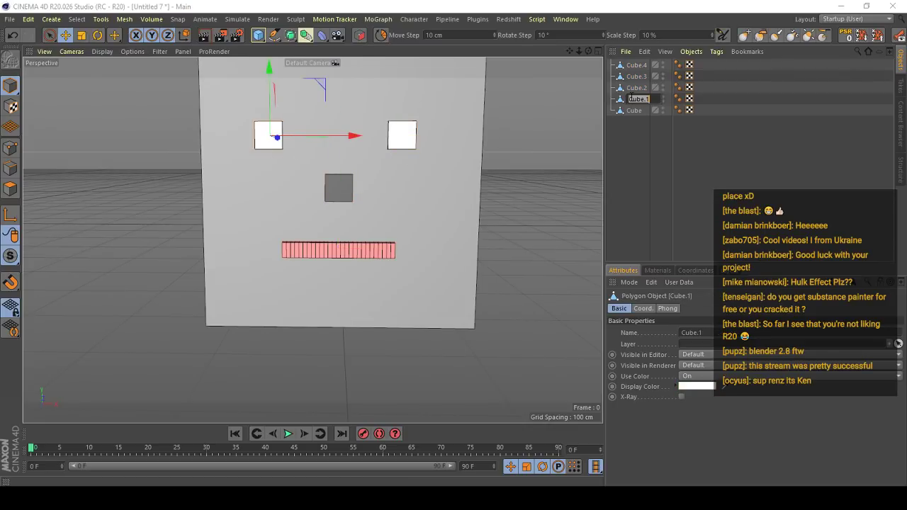
click(632, 98)
text(Eye L)
key(Return)
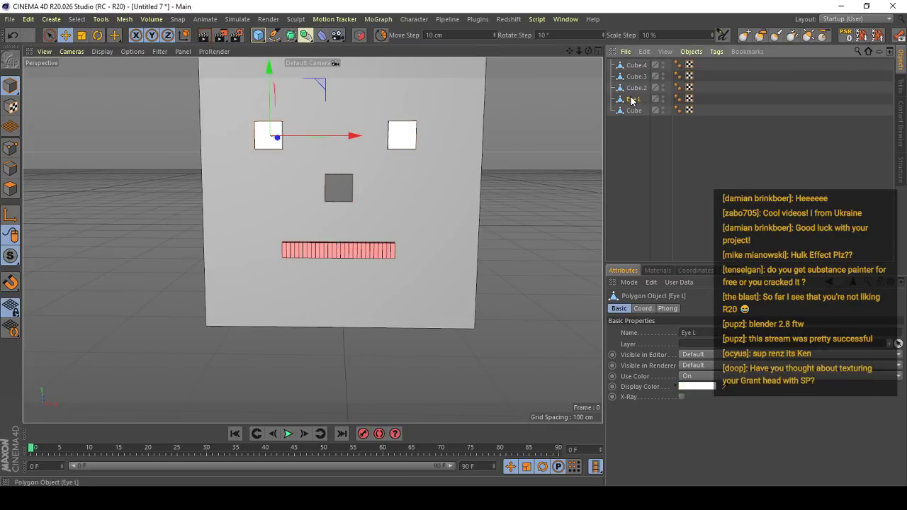
double_click(638, 88)
text(Eye)
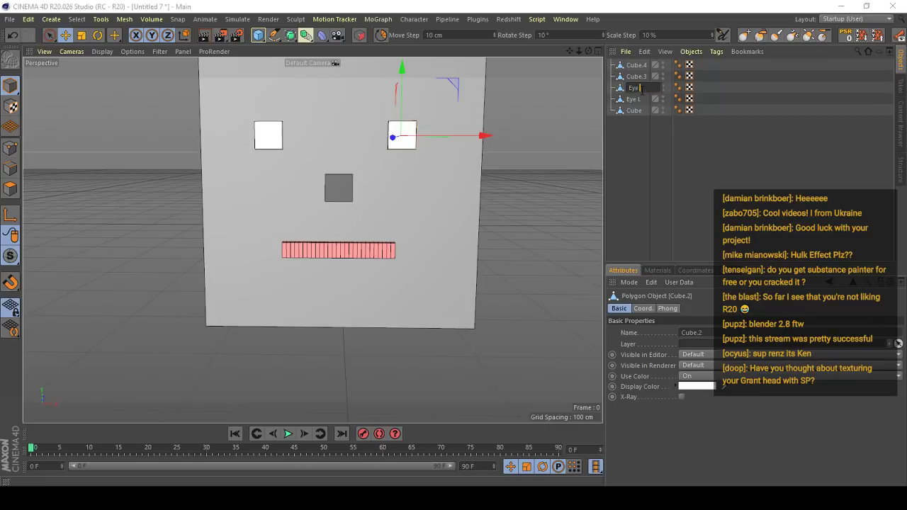
text( R)
key(Return)
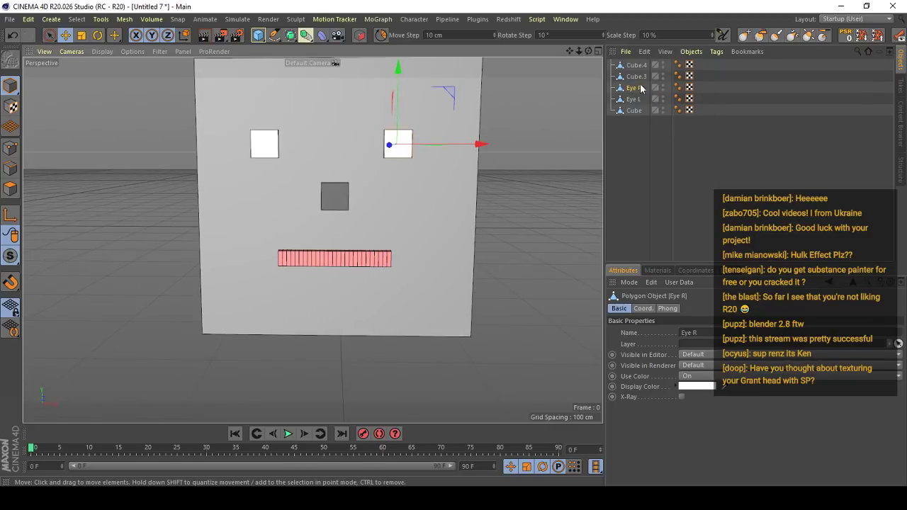
- Swap the two eye names, naming the eye on the face's left Eye R and the other Eye L
double_click(634, 100)
text(Eye R)
key(Return)
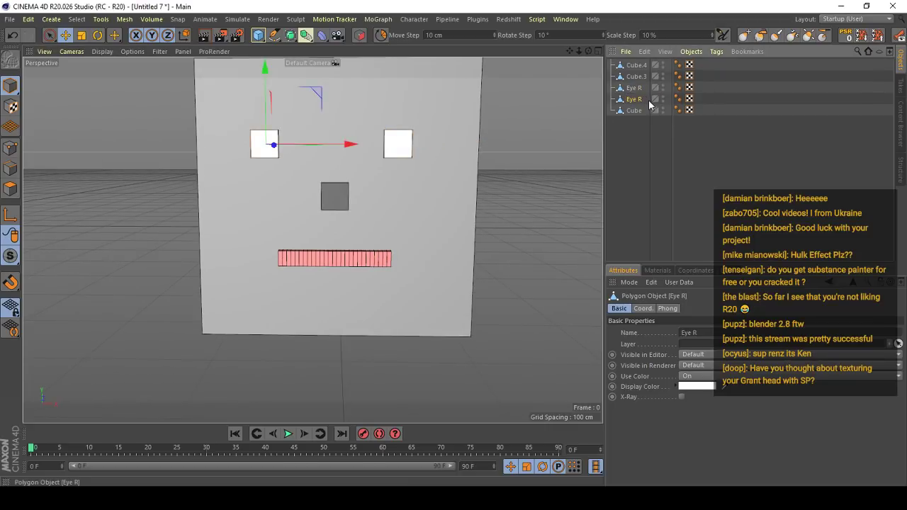
double_click(633, 89)
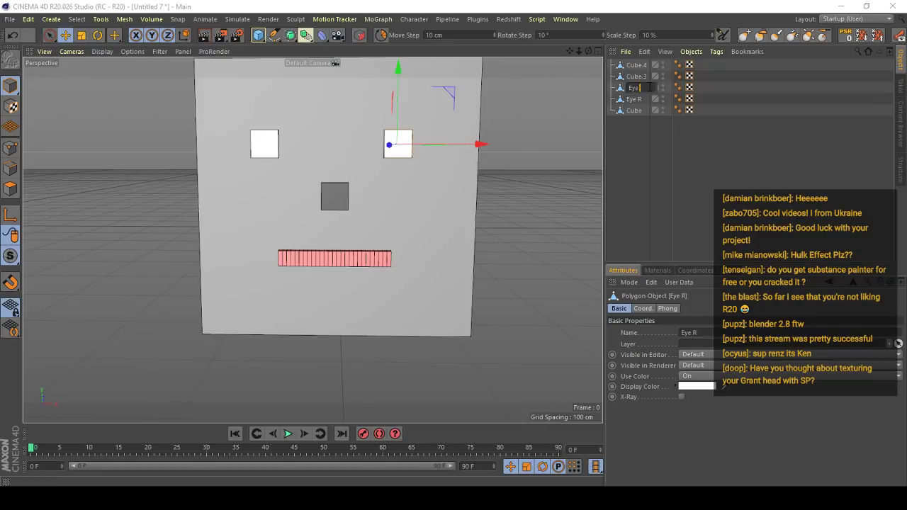
key(Return)
- Rename the nose cube to Nose
scroll(294, 177, down, 5)
alt+drag(312, 239, 449, 333)
alt+drag(354, 231, 323, 231)
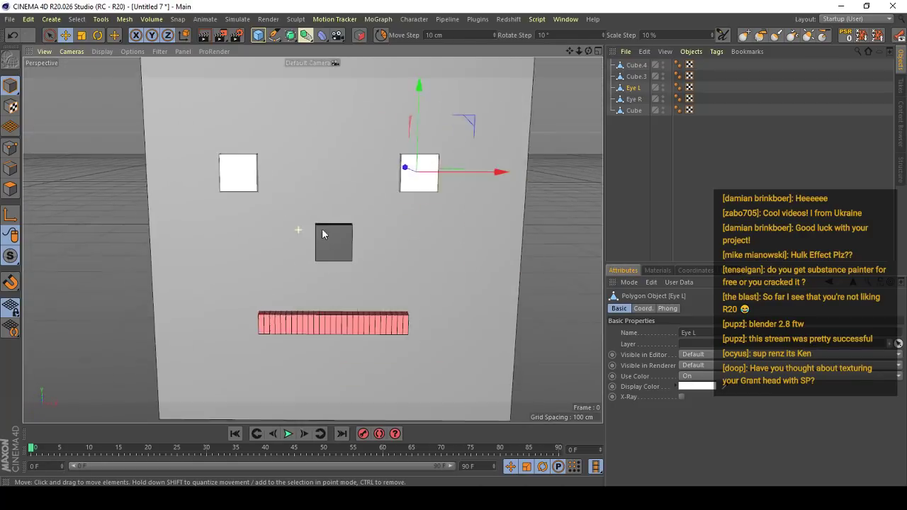
click(334, 244)
alt+drag(376, 272, 449, 172)
scroll(366, 175, down, 3)
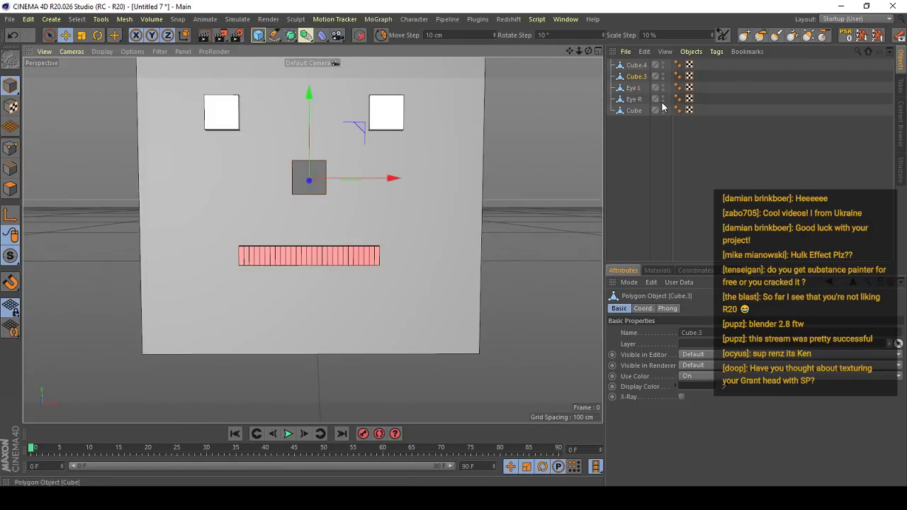
double_click(638, 76)
text(Nose)
key(Return)
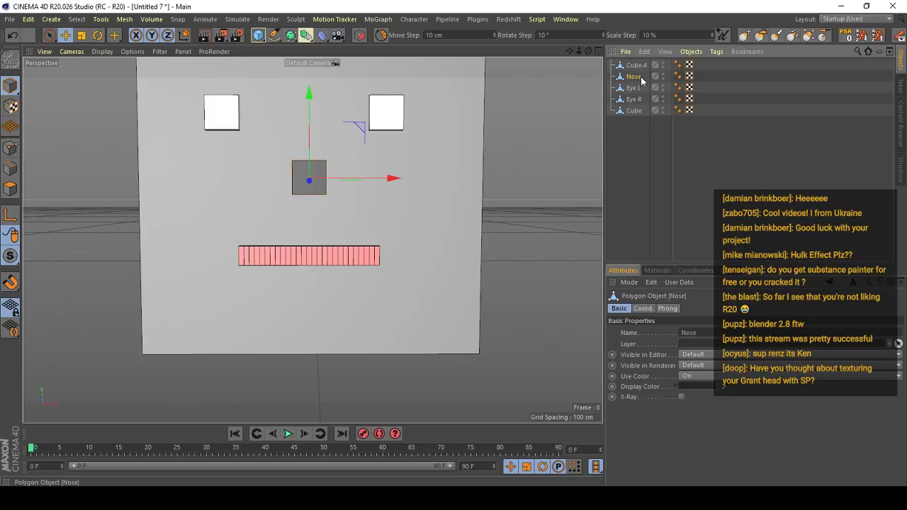
- Rename the mouth object to Lip and the large base cube to Face
double_click(640, 64)
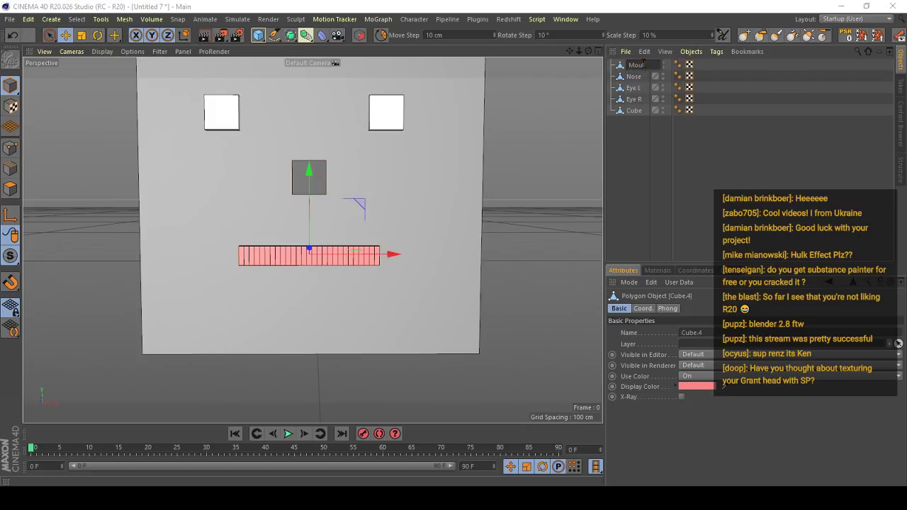
text(ip)
key(Return)
scroll(427, 140, down, 3)
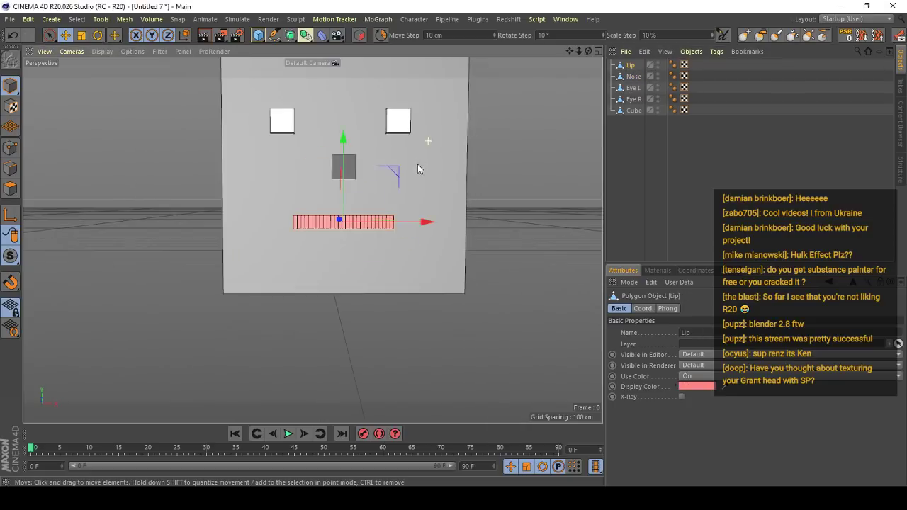
double_click(643, 111)
key(Return)
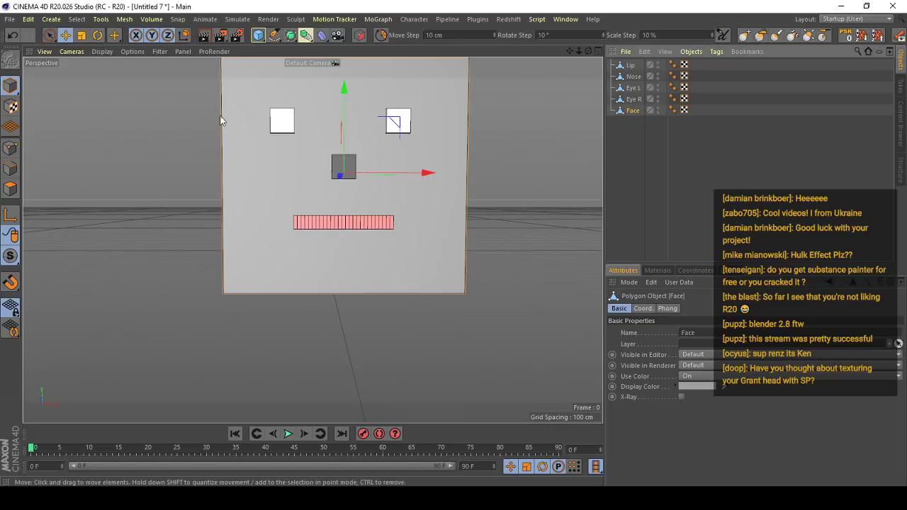
- Select the Lip, Nose, Eye L, Eye R and Face objects together and inspect them at an angle
scroll(220, 122, down, 2)
drag(387, 241, 402, 225)
key(ctrl+z)
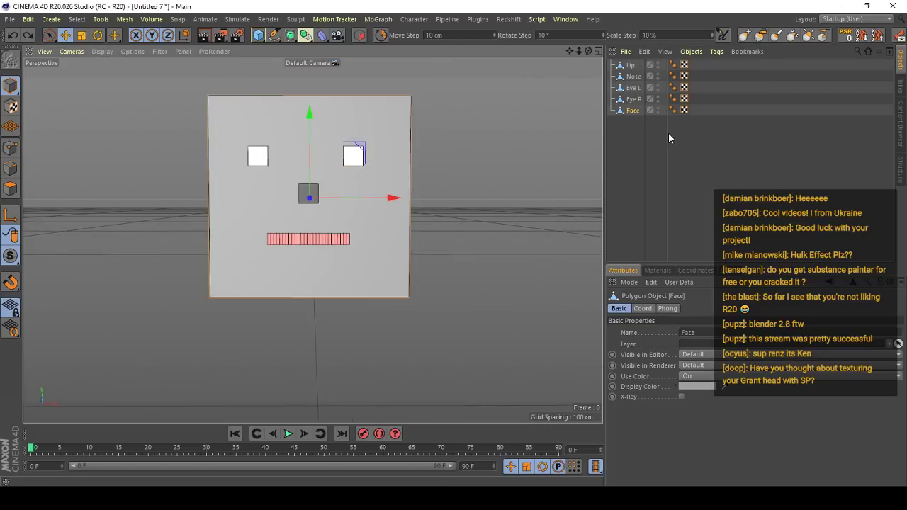
click(678, 142)
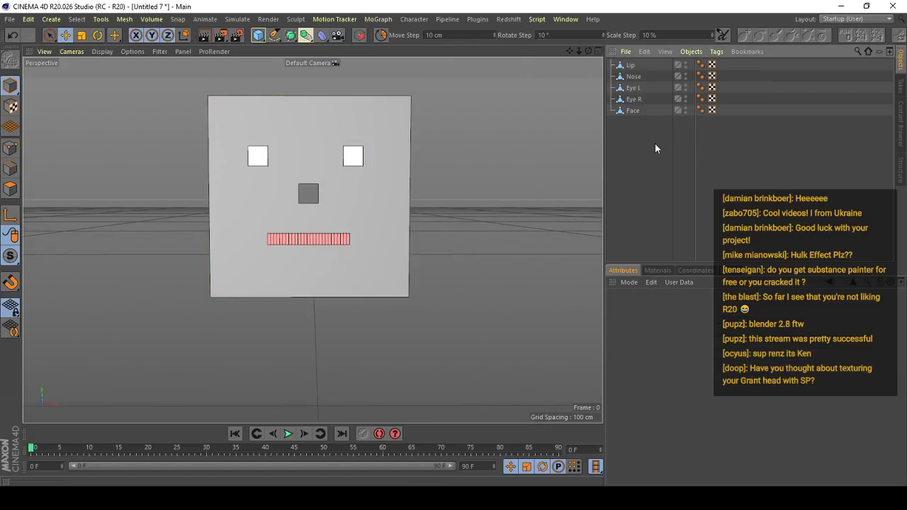
click(632, 110)
drag(634, 63, 632, 61)
alt+middle_drag(365, 175, 365, 191)
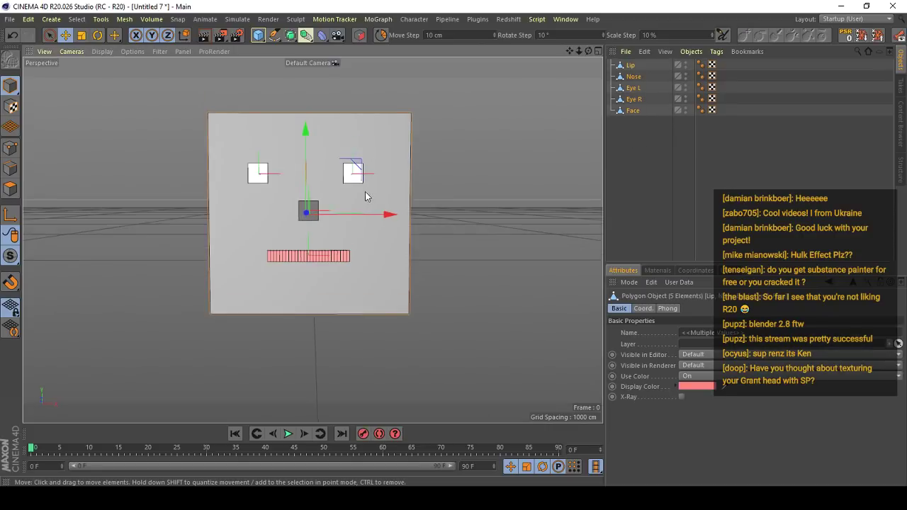
alt+drag(364, 192, 486, 177)
alt+middle_drag(486, 177, 520, 171)
alt+drag(520, 171, 382, 184)
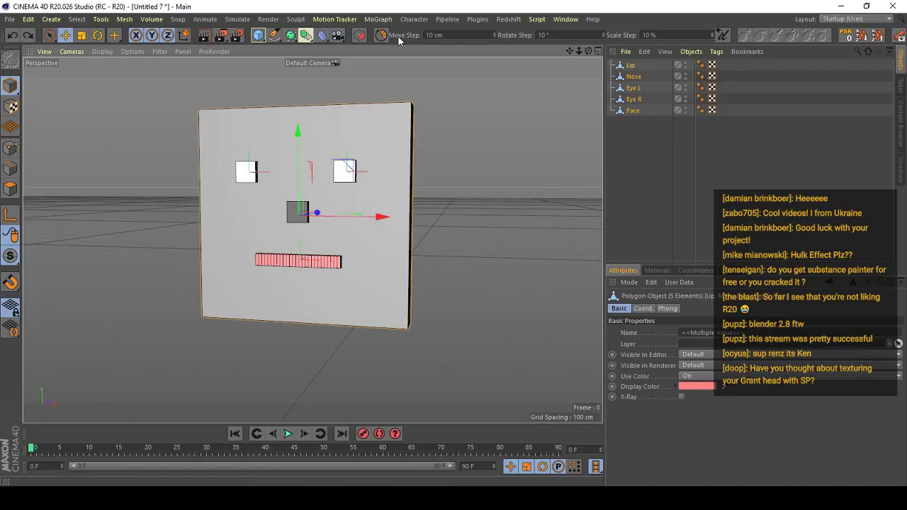
- Add a null object and name it Head
mouse_move(276, 36)
mouse_down()
mouse_move(262, 35)
mouse_move(283, 51)
mouse_up()
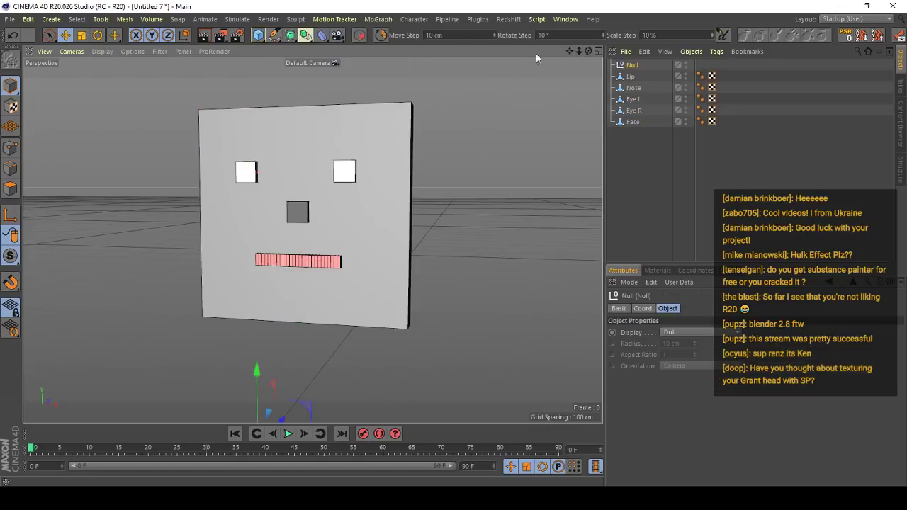
click(635, 64)
double_click(635, 65)
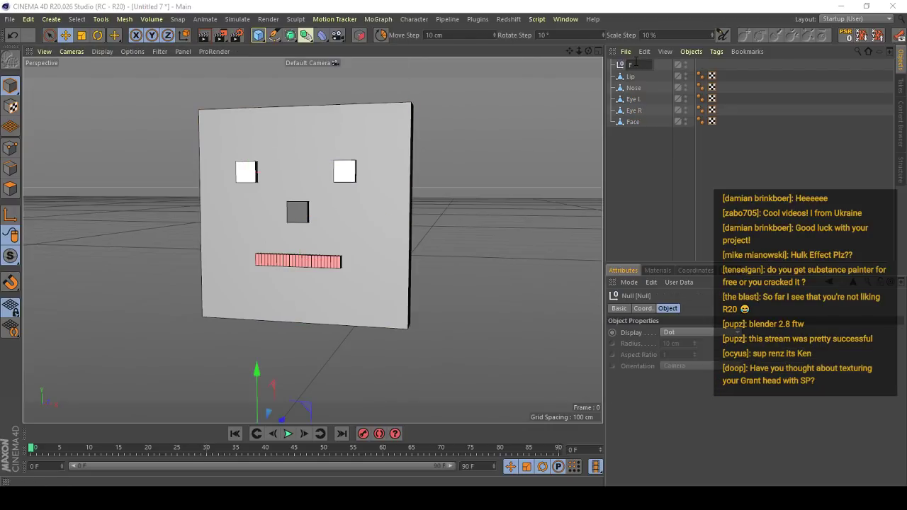
text(head)
key(Return)
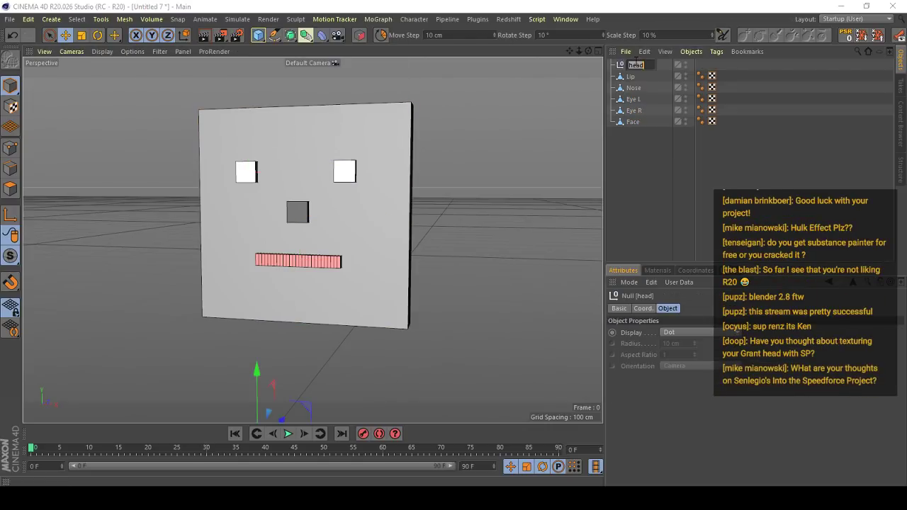
text(d)
key(Return)
- Nest the Lip, Nose, Eye L, Eye R and Face objects under the Head null
click(633, 75)
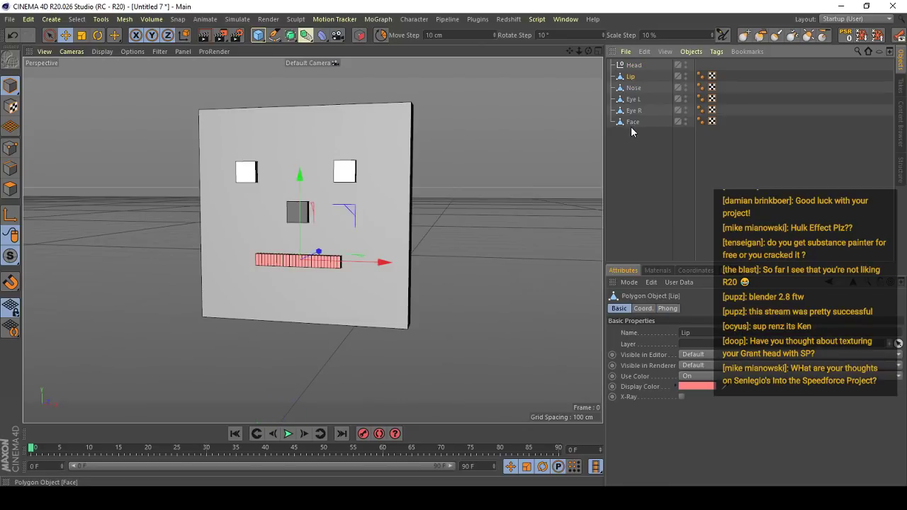
shift+click(630, 125)
drag(631, 76, 631, 63)
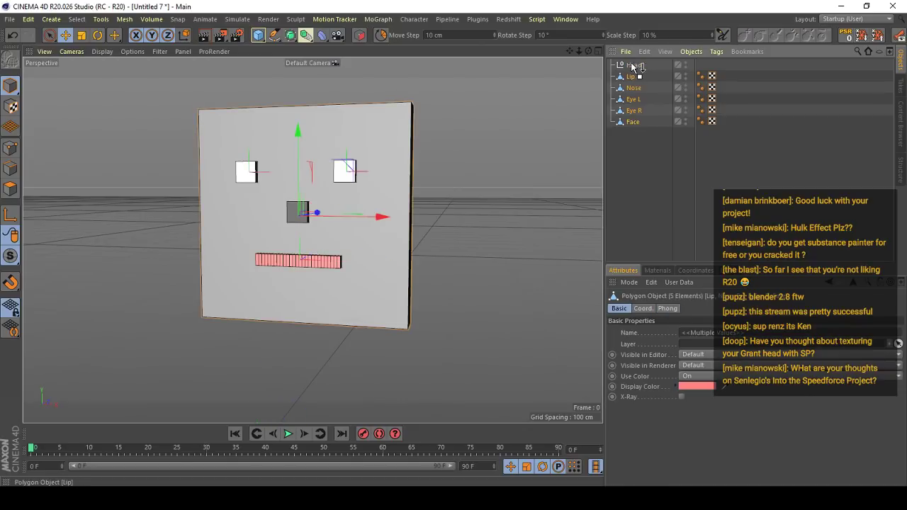
click(639, 140)
- Examine the grouped face from several angles, checking the Lip and Face objects and the Head null
alt+middle_drag(317, 204, 316, 184)
alt+drag(316, 184, 354, 183)
alt+drag(283, 204, 247, 207)
alt+right_drag(248, 207, 282, 192)
alt+drag(282, 192, 312, 239)
alt+right_drag(312, 239, 334, 217)
alt+drag(333, 217, 294, 230)
alt+right_drag(294, 230, 288, 245)
alt+drag(304, 223, 313, 245)
alt+right_drag(313, 245, 307, 273)
alt+drag(306, 272, 310, 290)
click(315, 281)
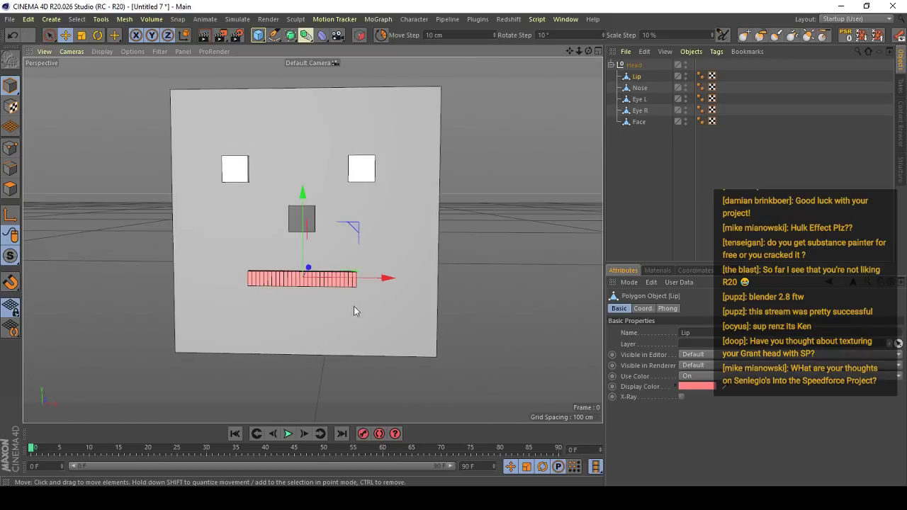
alt+middle_drag(354, 306, 324, 266)
alt+right_drag(323, 266, 284, 259)
click(643, 161)
click(638, 123)
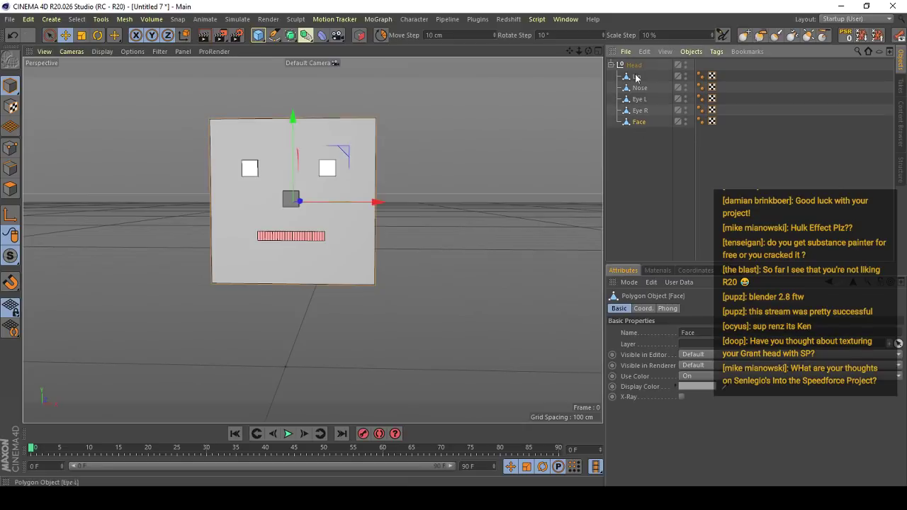
click(636, 66)
alt+drag(306, 237, 336, 208)
click(516, 200)
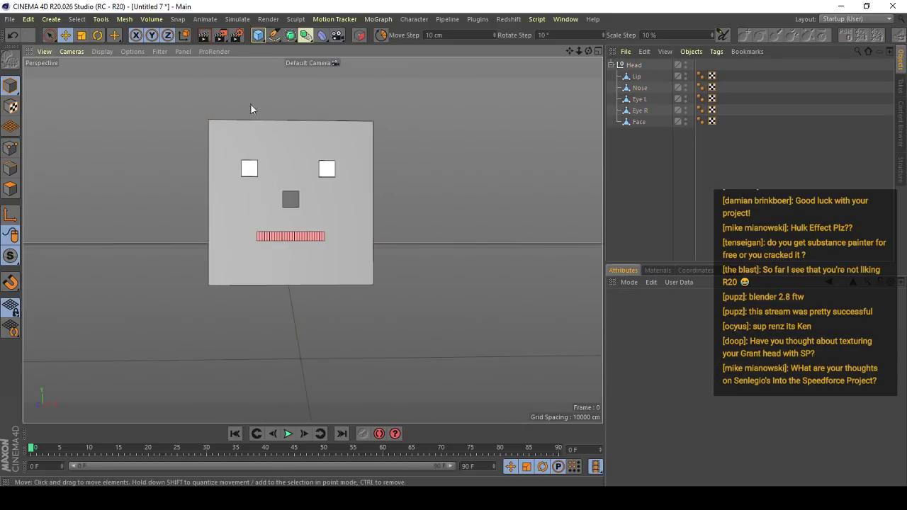
- Add a second null object and position it at the face's lower edge
drag(259, 35, 296, 51)
alt+drag(247, 289, 286, 297)
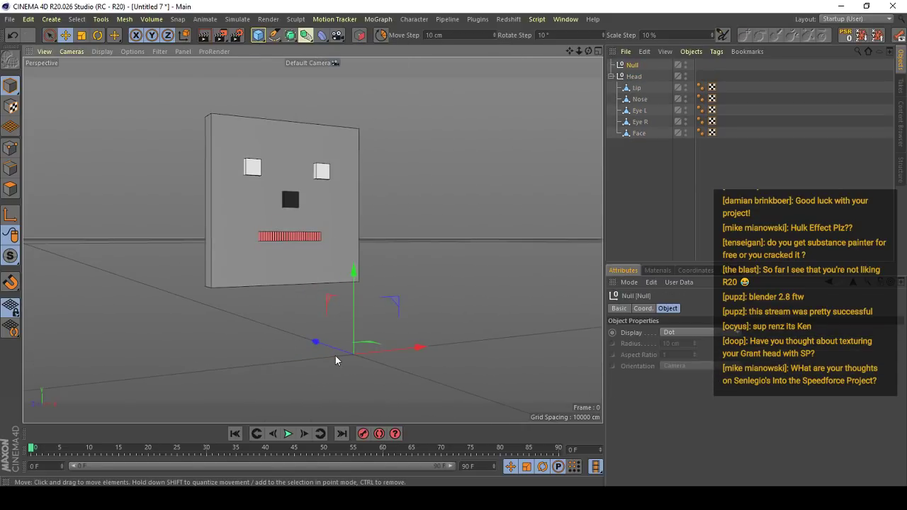
alt+drag(336, 361, 286, 249)
scroll(281, 265, up, 3)
mouse_move(256, 263)
mouse_down()
mouse_move(257, 238)
mouse_move(258, 261)
mouse_move(326, 274)
mouse_move(245, 277)
mouse_up()
alt+drag(369, 277, 314, 271)
- Display the new null as a circle with XZ orientation
click(678, 334)
click(698, 194)
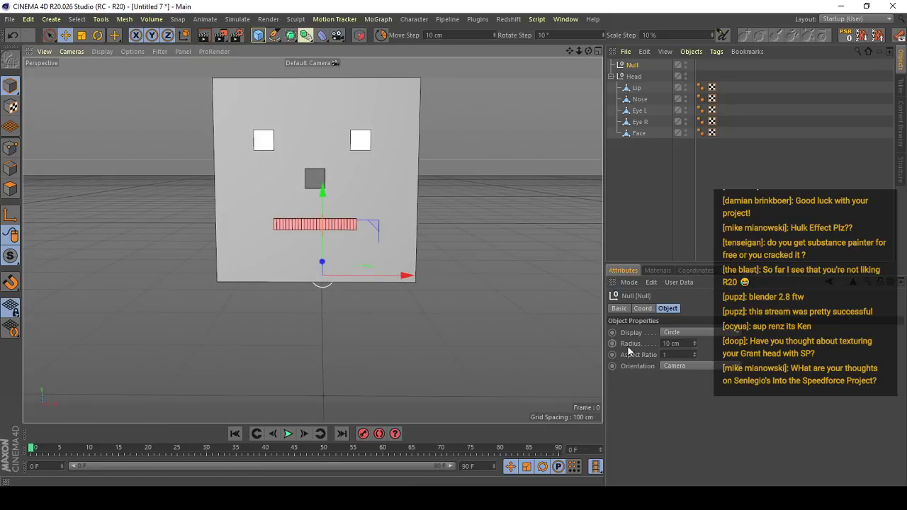
click(688, 366)
click(685, 412)
- Enlarge the null's circle to a radius of about 115 cm so it surrounds the face's base
alt+drag(368, 291, 602, 318)
key(t)
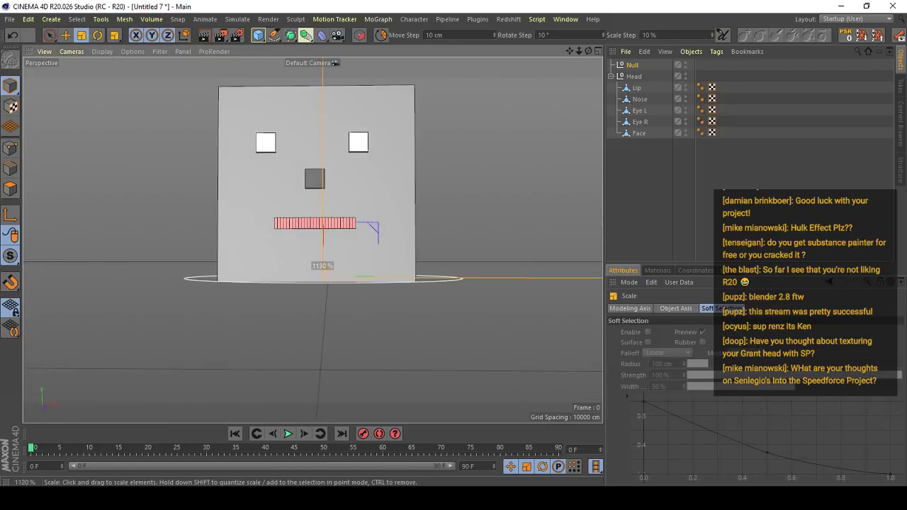
key(e)
alt+drag(348, 265, 379, 304)
click(387, 301)
click(454, 294)
- Try to scale the circle null along its Z axis
alt+drag(326, 252, 213, 255)
key(t)
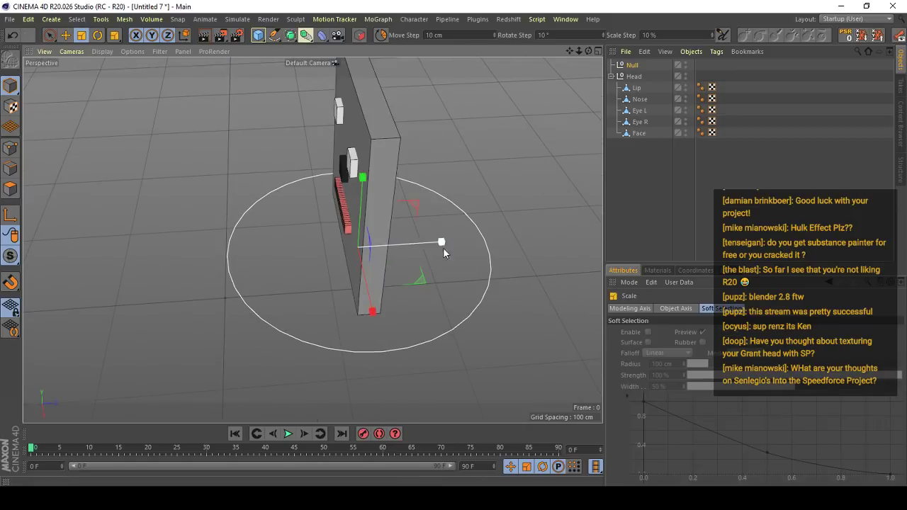
mouse_move(442, 248)
mouse_down()
mouse_move(401, 254)
mouse_move(431, 253)
mouse_up()
key(ctrl+z)
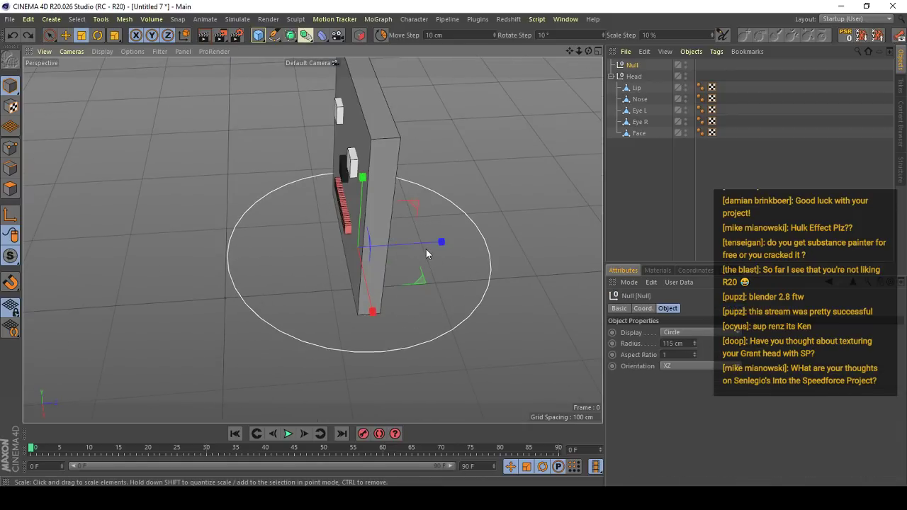
- Reduce the null's Z scale to narrow the circle into an ellipse around the face's base
click(643, 308)
drag(738, 355, 738, 392)
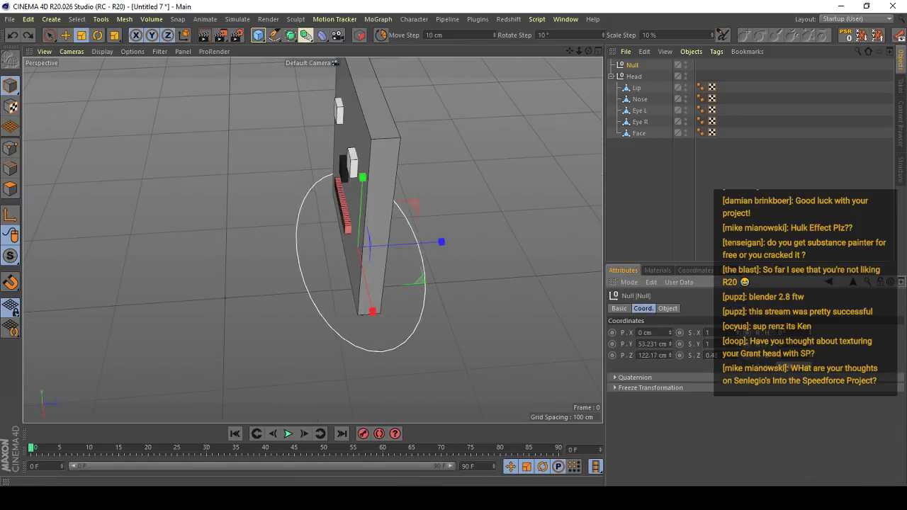
click(629, 227)
alt+drag(238, 273, 344, 234)
alt+middle_drag(344, 234, 405, 265)
alt+right_drag(405, 264, 446, 304)
key(e)
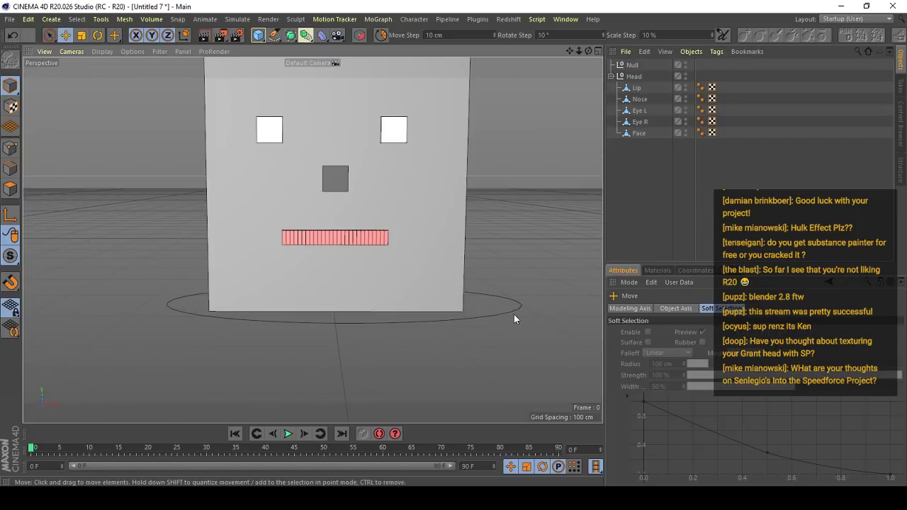
- Rename the circle null to Head Control and nest the Head group under it
click(514, 312)
double_click(633, 65)
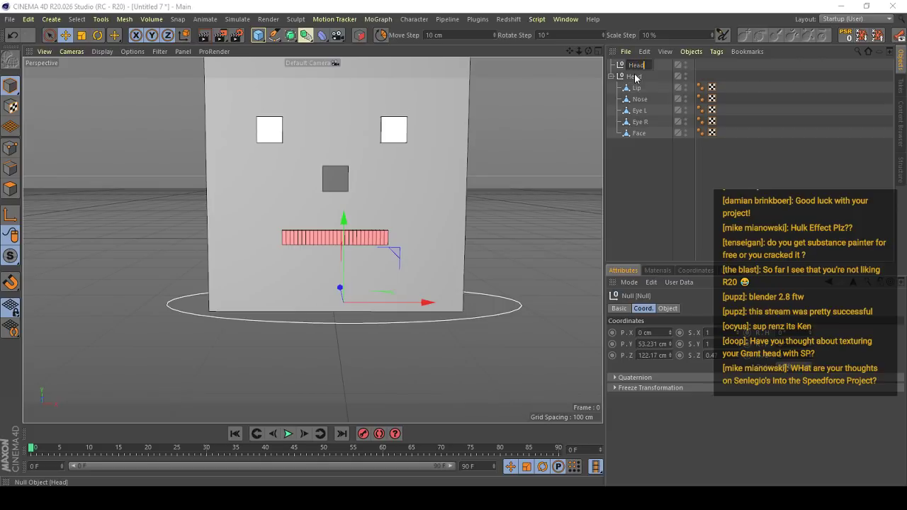
text(Head Control)
key(Return)
drag(635, 78, 634, 64)
- Rotate Head Control to test how it moves the face, and inspect the rig from different angles
key(r)
drag(351, 290, 554, 124)
scroll(347, 278, up, 3)
key(e)
alt+middle_drag(376, 243, 345, 251)
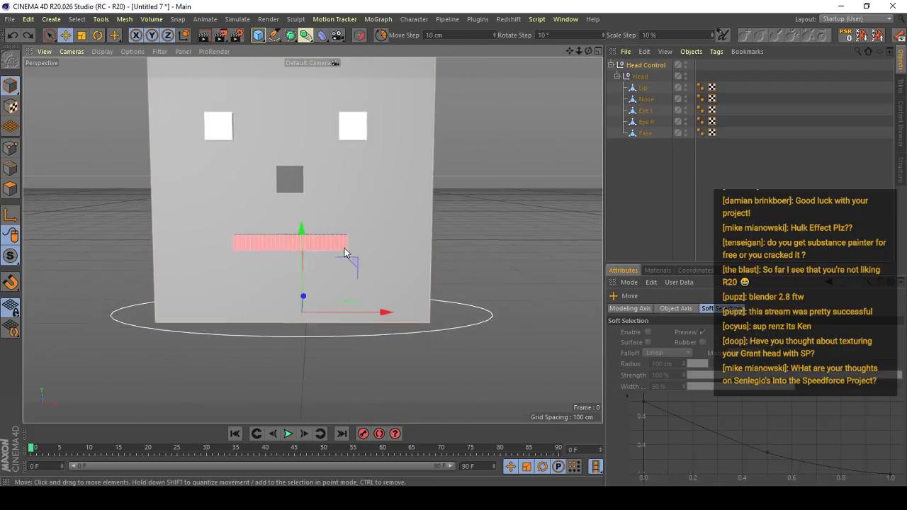
scroll(344, 251, down, 3)
mouse_move(343, 252)
alt+mouse_down()
mouse_move(318, 263)
mouse_move(339, 254)
alt+mouse_up()
scroll(335, 252, up, 2)
alt+middle_drag(329, 251, 333, 275)
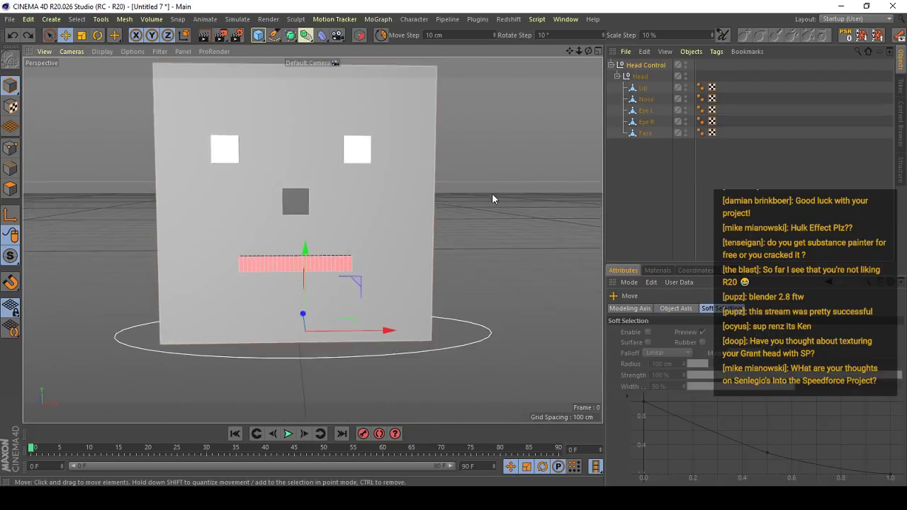
click(628, 144)
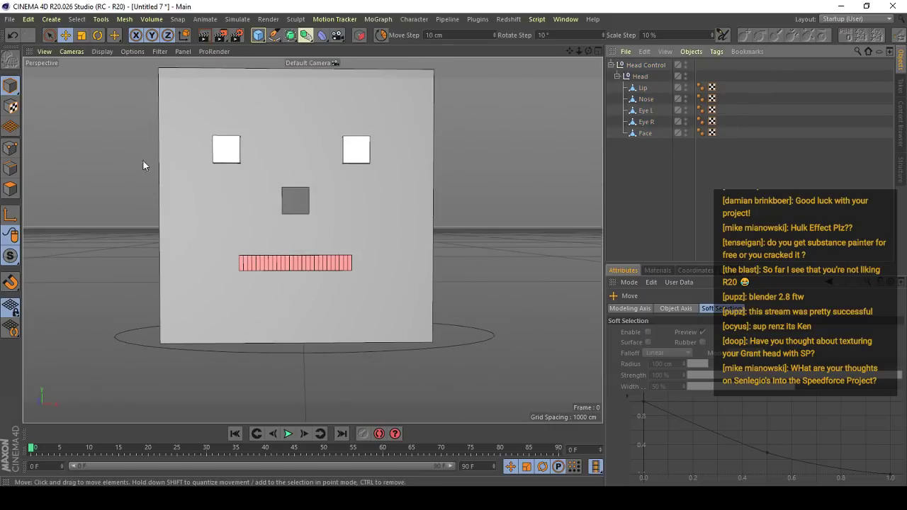
- Add a new null object and rename the existing Head group as Head Mesh Group
click(646, 66)
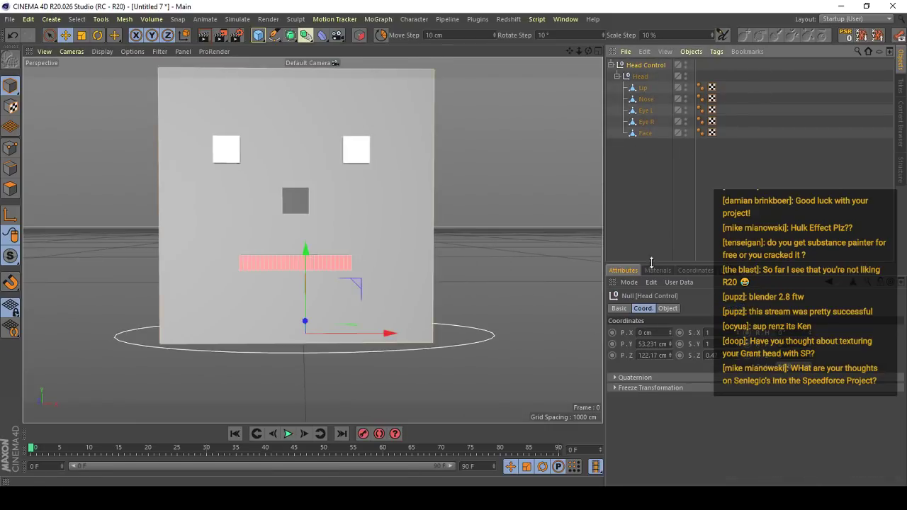
click(625, 79)
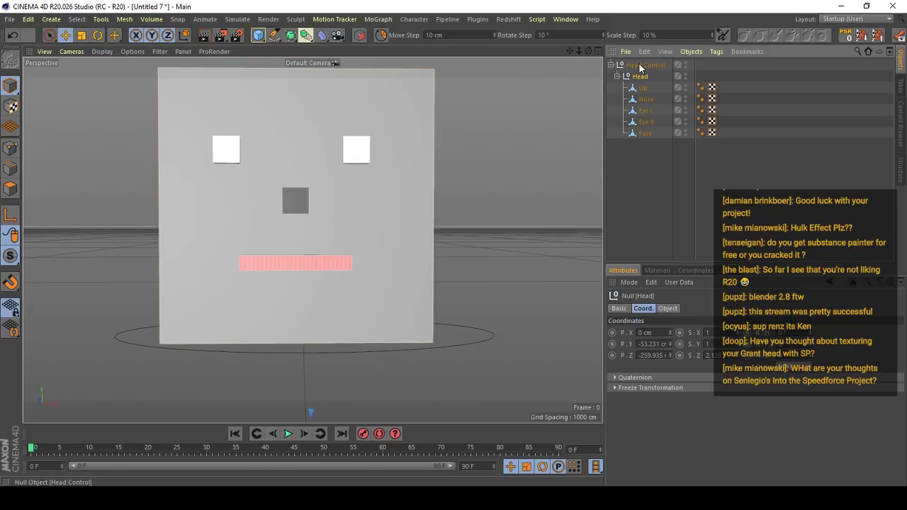
click(640, 66)
key(ctrl+shift+a)
drag(259, 36, 287, 46)
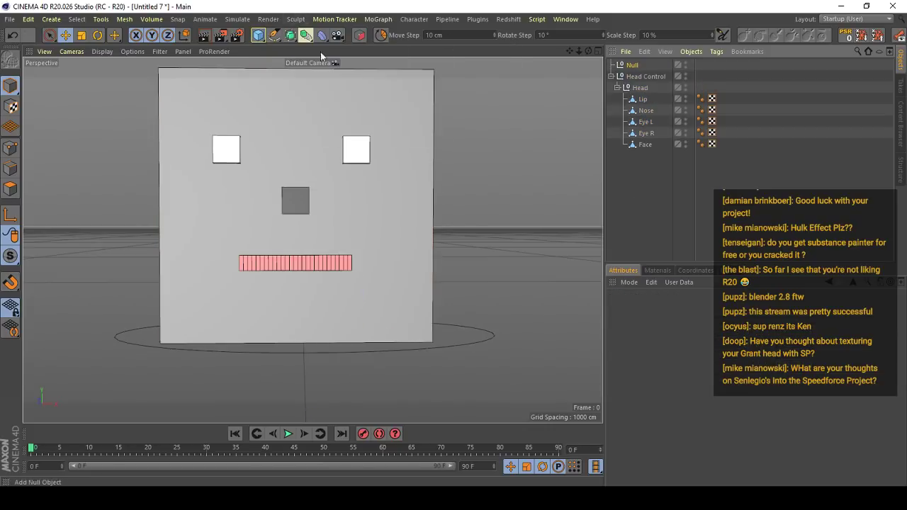
click(641, 87)
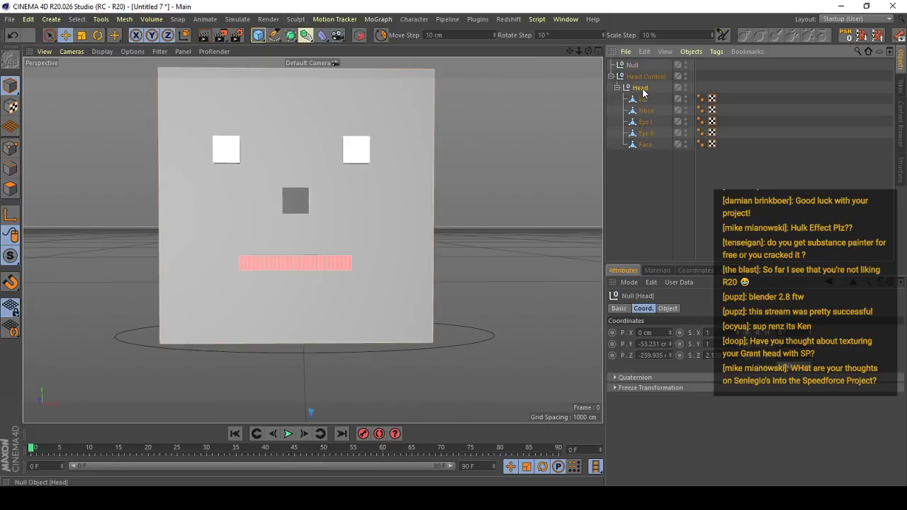
double_click(641, 87)
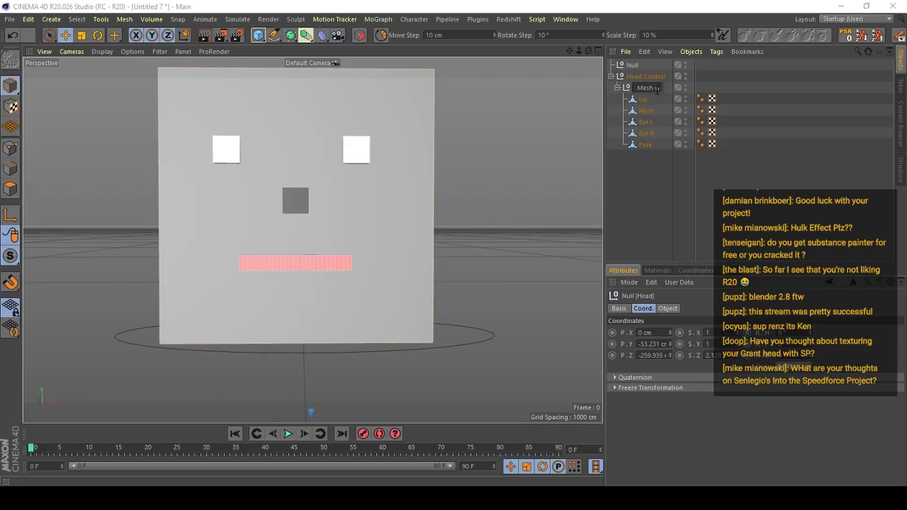
text(Mesh Group)
key(Return)
- Rename the new null as Head and nest Head Control under it
double_click(635, 65)
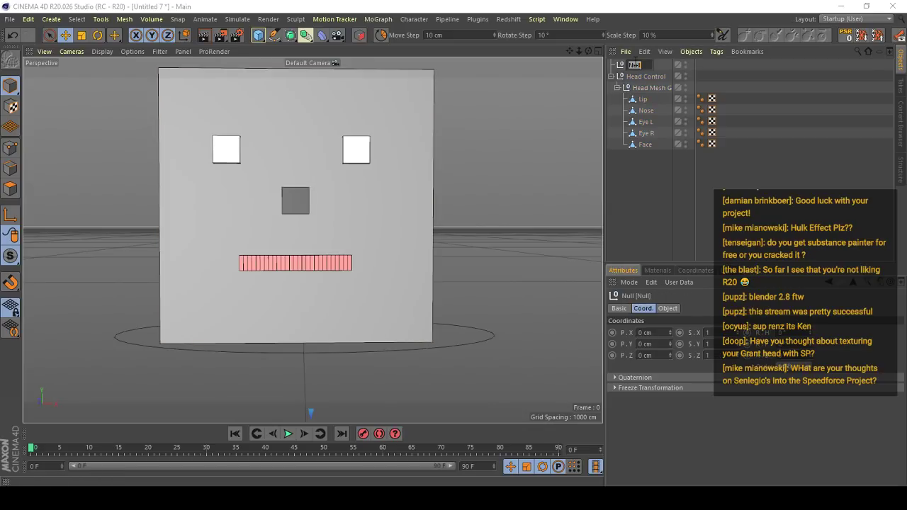
text(Head)
key(Return)
click(611, 76)
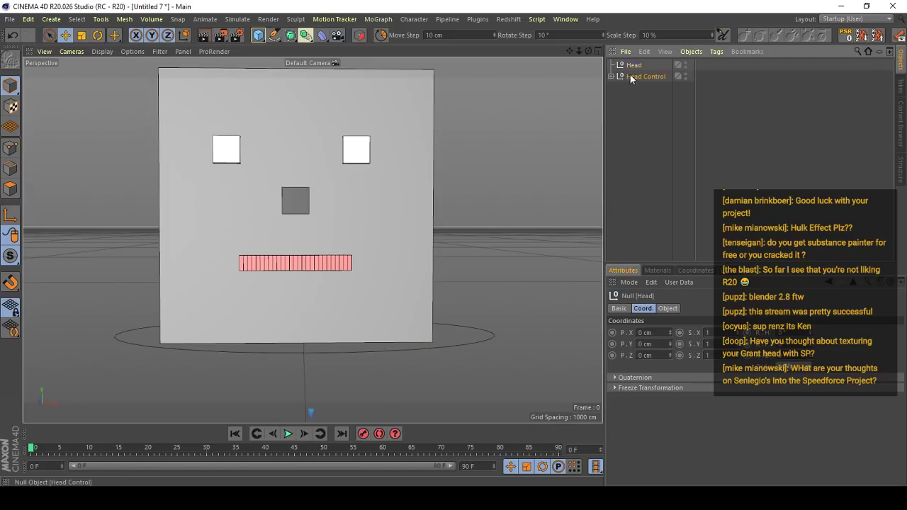
click(643, 78)
scroll(209, 282, down, 6)
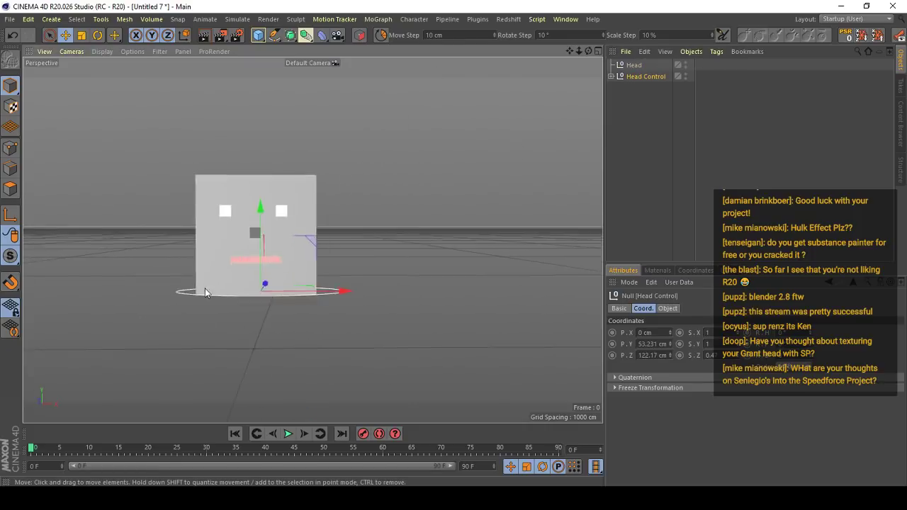
alt+drag(205, 289, 289, 261)
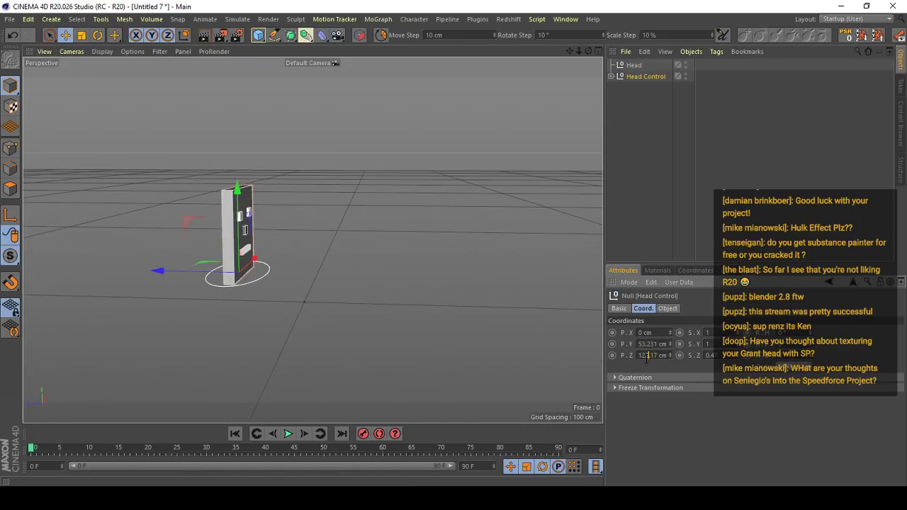
click(664, 193)
drag(635, 77, 635, 64)
alt+drag(319, 232, 135, 227)
scroll(277, 238, up, 5)
click(330, 229)
scroll(326, 228, up, 5)
alt+middle_drag(330, 225, 382, 198)
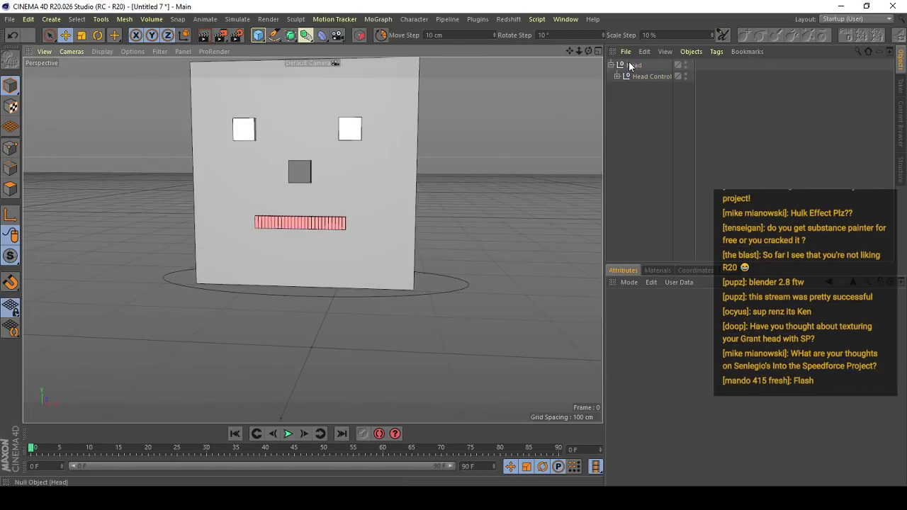
click(632, 65)
alt+middle_drag(243, 234, 274, 265)
click(667, 308)
click(679, 282)
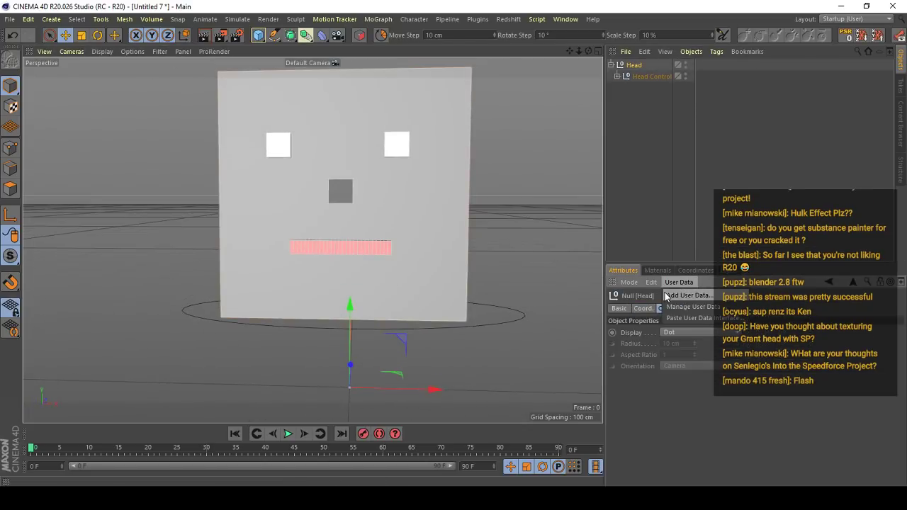
click(672, 306)
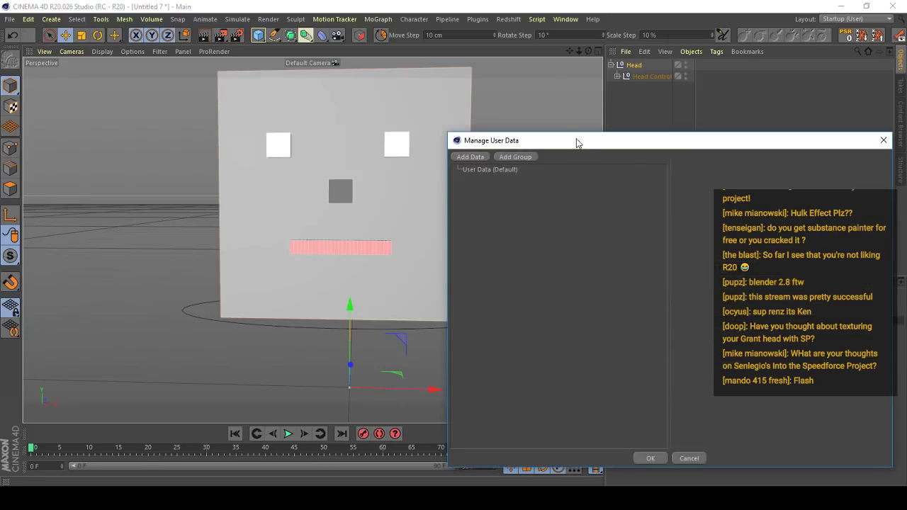
drag(576, 143, 621, 168)
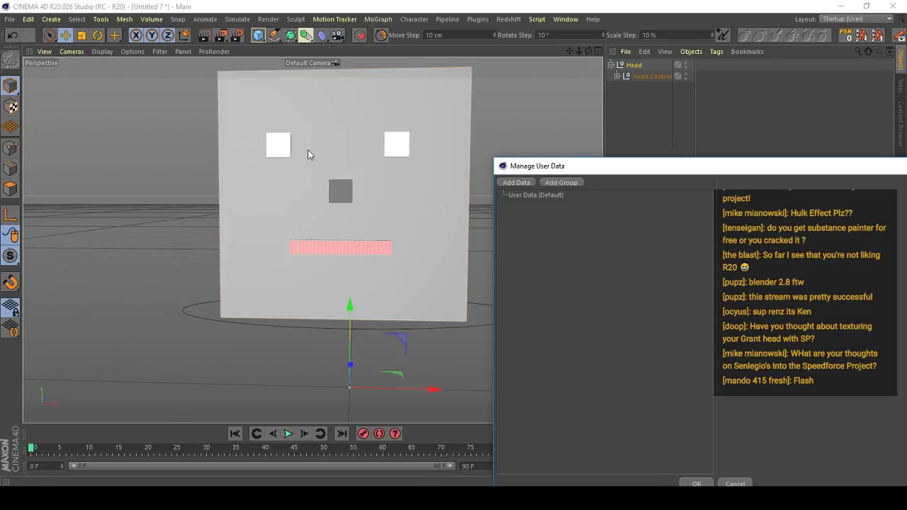
drag(736, 170, 504, 184)
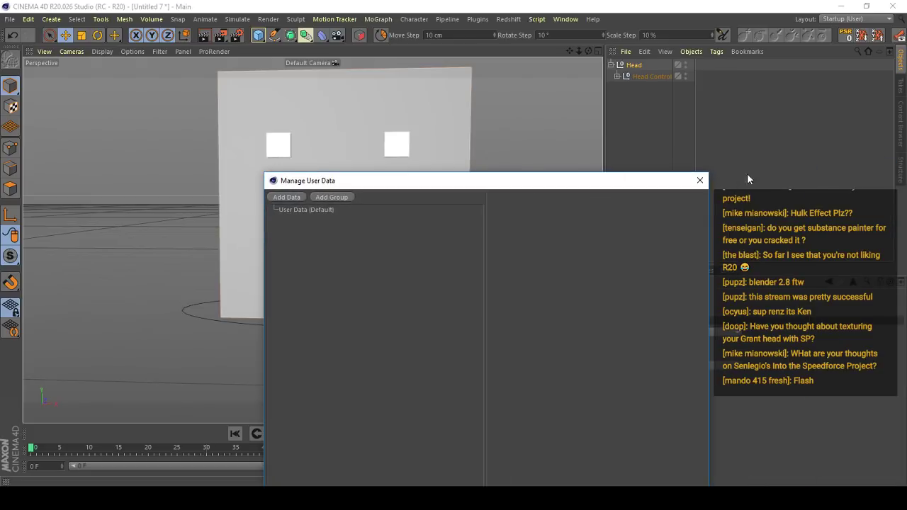
click(695, 181)
- Select the Eye R cube on the face and add a point morph to it
alt+drag(260, 151, 282, 145)
scroll(282, 145, up, 8)
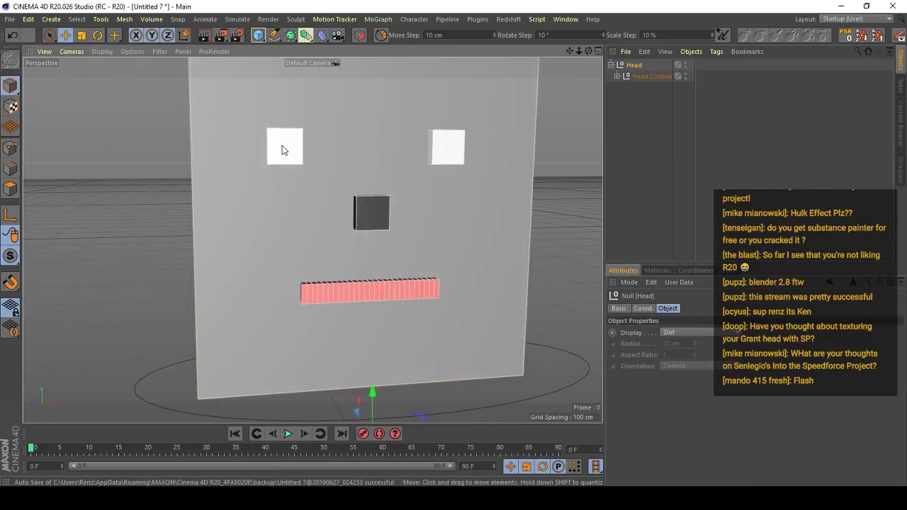
click(282, 145)
key(s)
alt+drag(407, 190, 419, 184)
scroll(352, 174, up, 2)
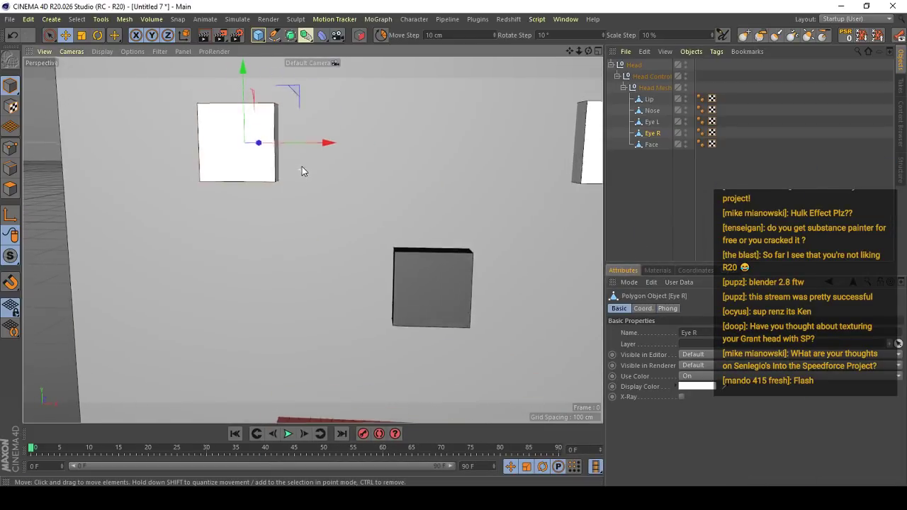
alt+drag(302, 166, 347, 128)
click(415, 21)
click(392, 5)
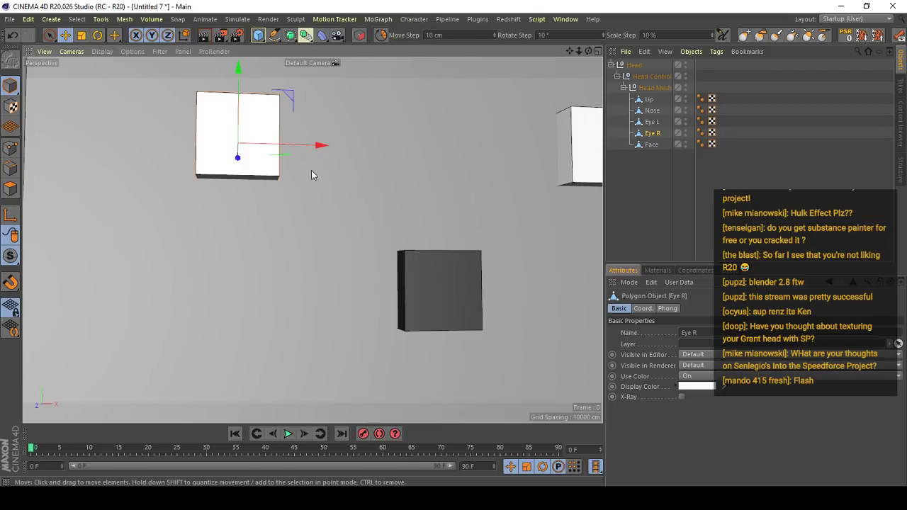
alt+drag(311, 171, 265, 160)
click(414, 20)
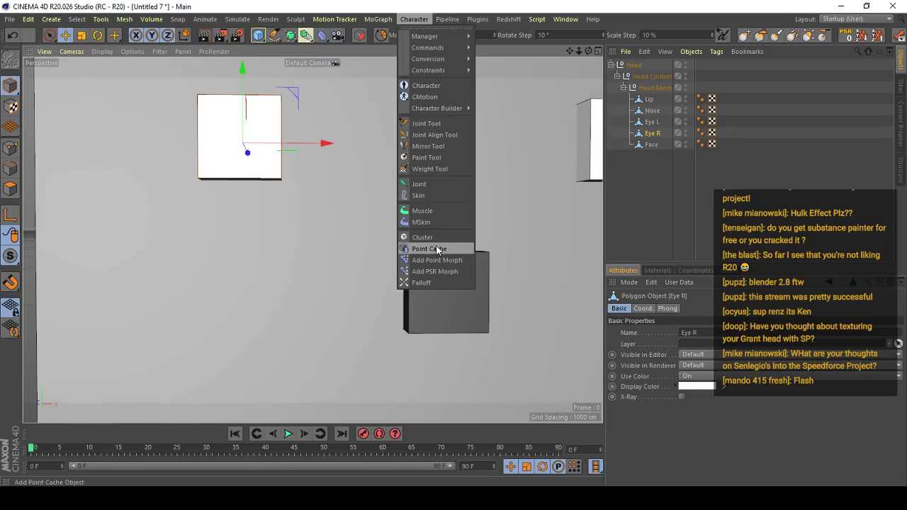
click(432, 259)
alt+drag(453, 262, 550, 209)
- Rename the first pose of Eye R's Pose Morph as Sad R
double_click(673, 358)
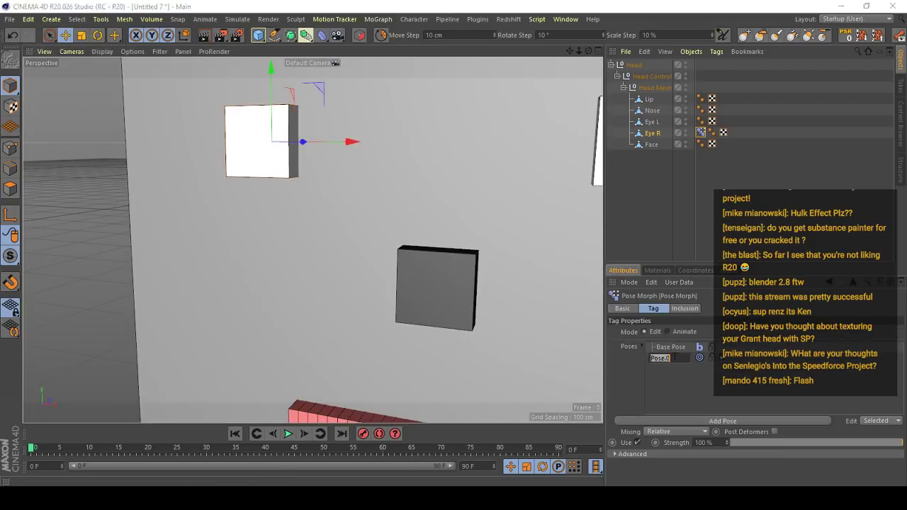
text(Sad)
key(Return)
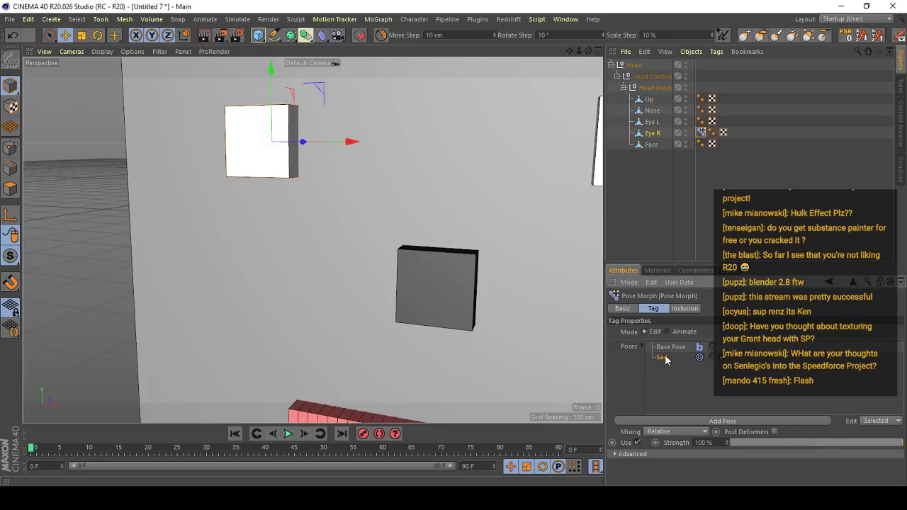
alt+drag(298, 206, 324, 215)
double_click(666, 357)
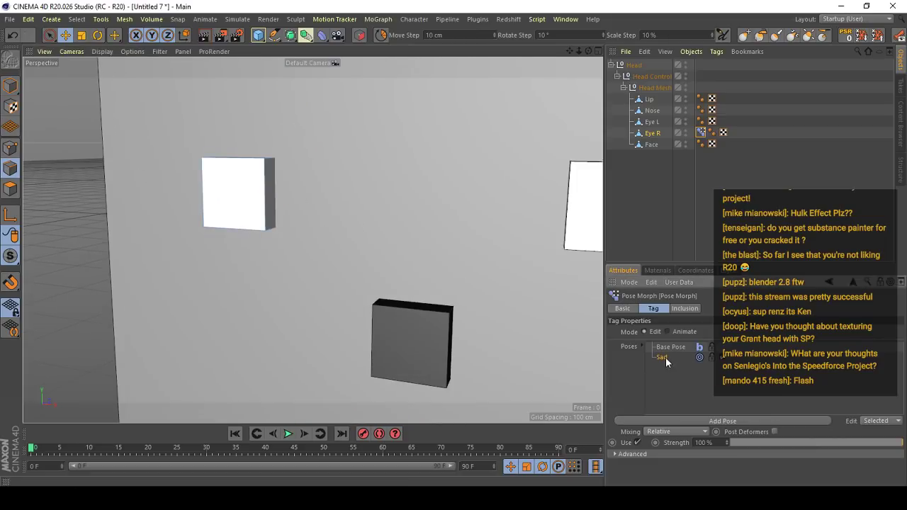
key(Return)
- Select Eye R's inner top edge, enable quantized movement and set the move step to 3.125 cm
alt+drag(151, 146, 174, 165)
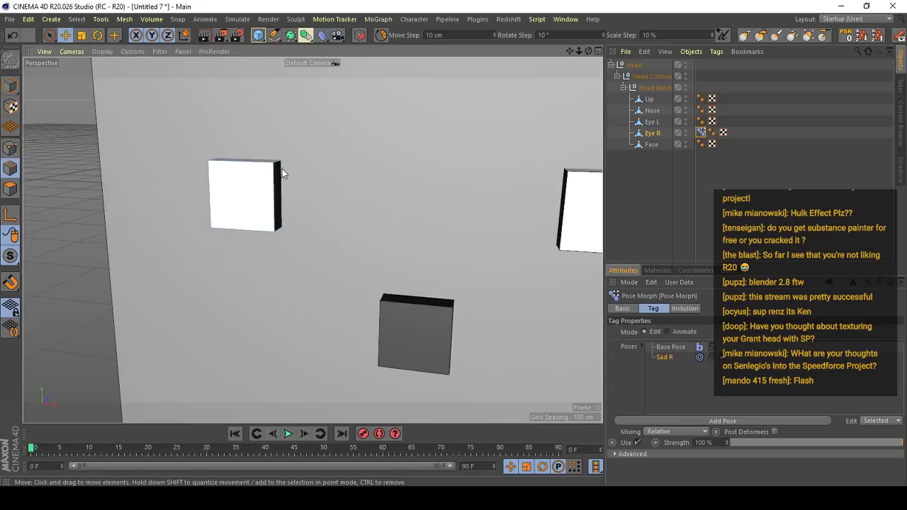
alt+drag(276, 181, 284, 163)
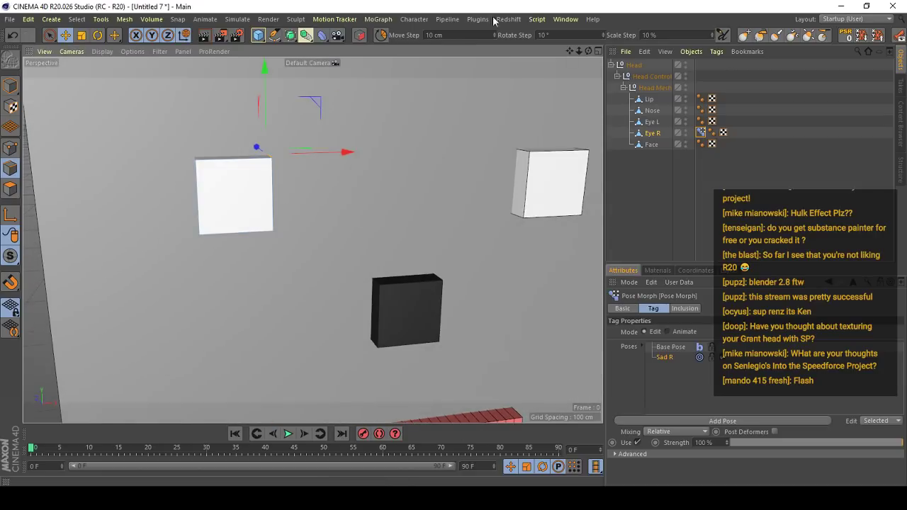
click(380, 38)
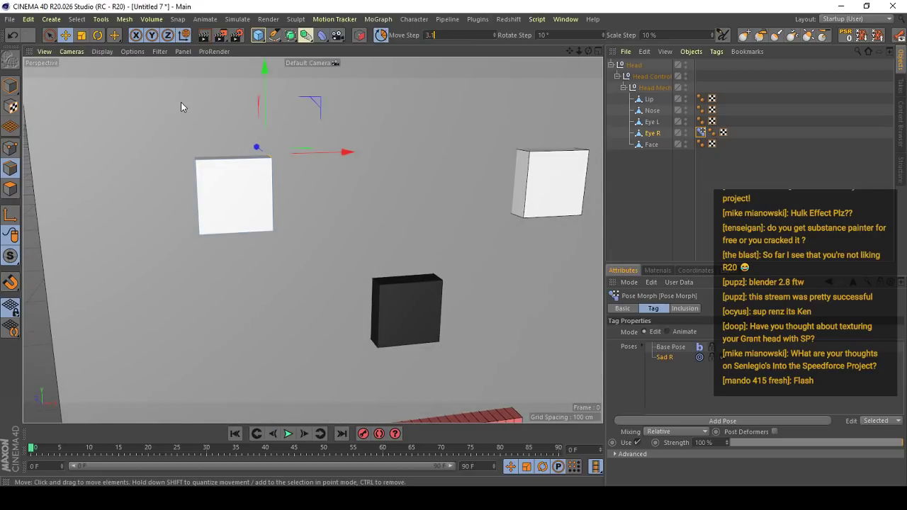
text(3.125/2)
key(Return)
mouse_move(265, 110)
mouse_down()
mouse_move(267, 96)
mouse_move(265, 112)
mouse_move(266, 103)
mouse_up()
key(ctrl+z)
double_click(468, 37)
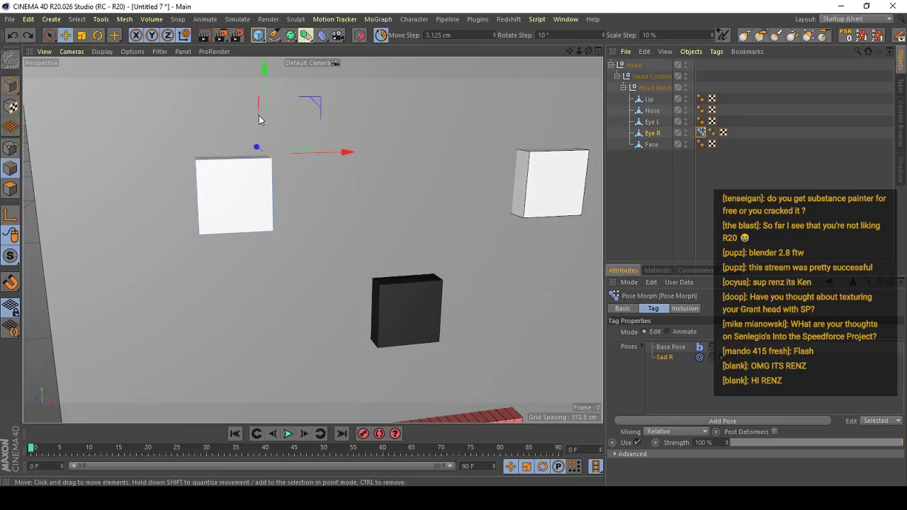
- Shape the Sad R pose by raising Eye R's inner top edge and lowering its outer top edge, and test its strength
drag(264, 116, 263, 96)
alt+drag(187, 163, 199, 164)
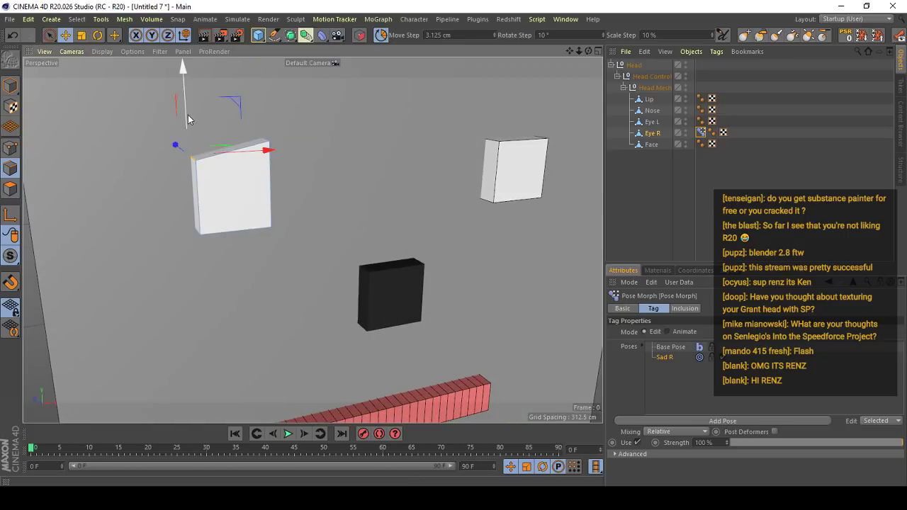
drag(188, 115, 188, 129)
scroll(233, 146, down, 3)
alt+drag(488, 146, 469, 140)
scroll(469, 140, down, 3)
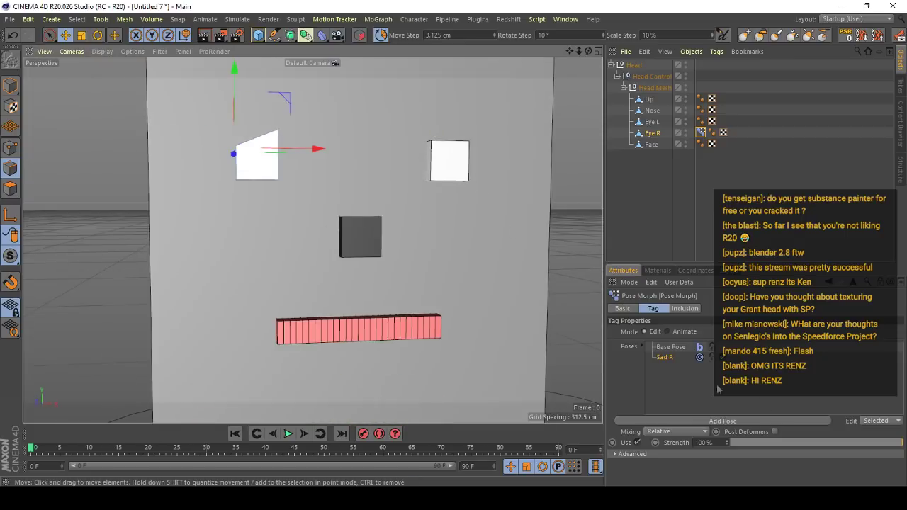
drag(769, 443, 905, 357)
scroll(320, 216, down, 3)
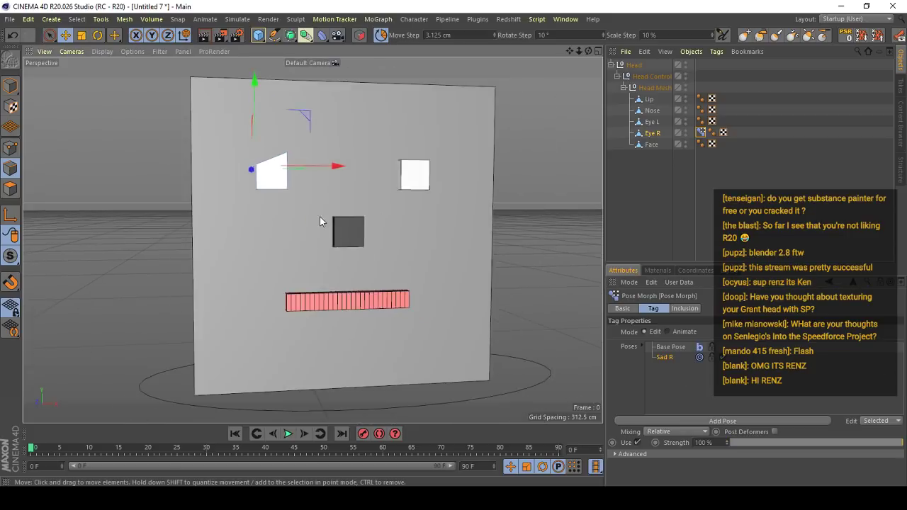
alt+drag(462, 259, 420, 263)
scroll(421, 262, up, 5)
- Add a second pose to Eye R's Pose Morph and name it Mad R
click(723, 421)
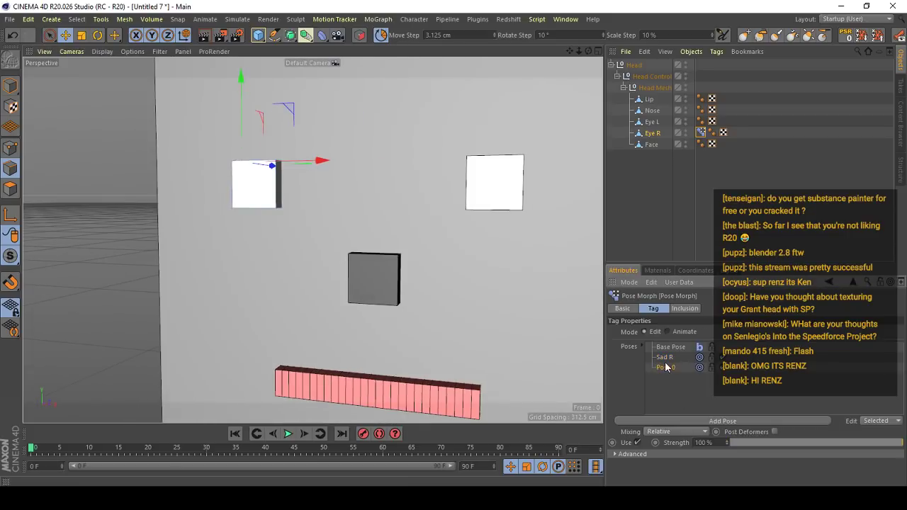
double_click(666, 368)
text(Mad R)
key(Return)
- Shape the Mad R pose by raising Eye R's outer top edge and lowering its inner top edge
alt+drag(222, 152, 255, 123)
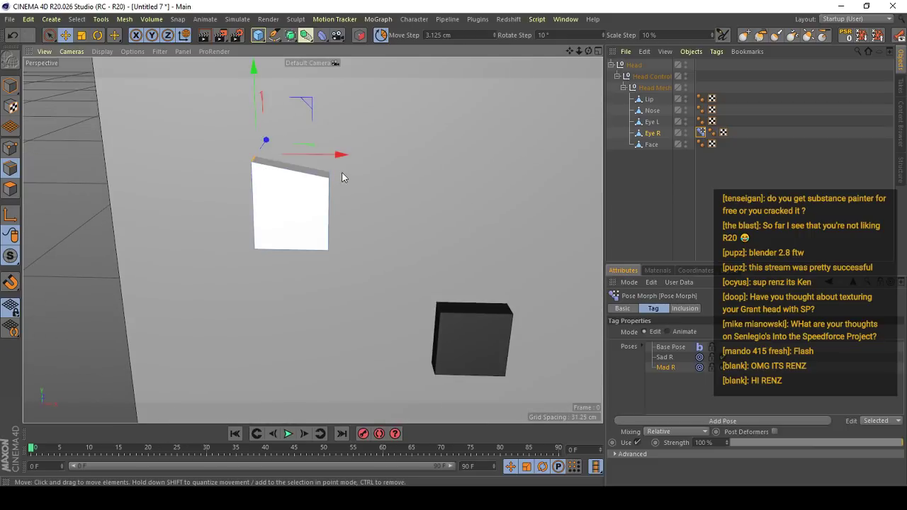
click(330, 175)
drag(331, 128, 331, 142)
scroll(333, 156, down, 8)
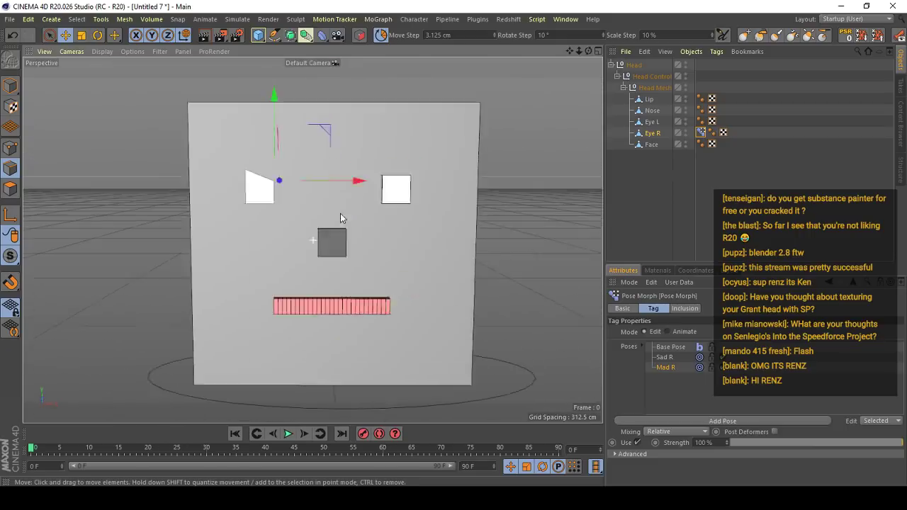
alt+drag(340, 213, 355, 251)
scroll(354, 251, up, 4)
- Test the strength of the Mad R pose and switch Eye R's Pose Morph to Animate mode
drag(814, 442, 904, 429)
alt+middle_drag(389, 326, 401, 306)
click(671, 346)
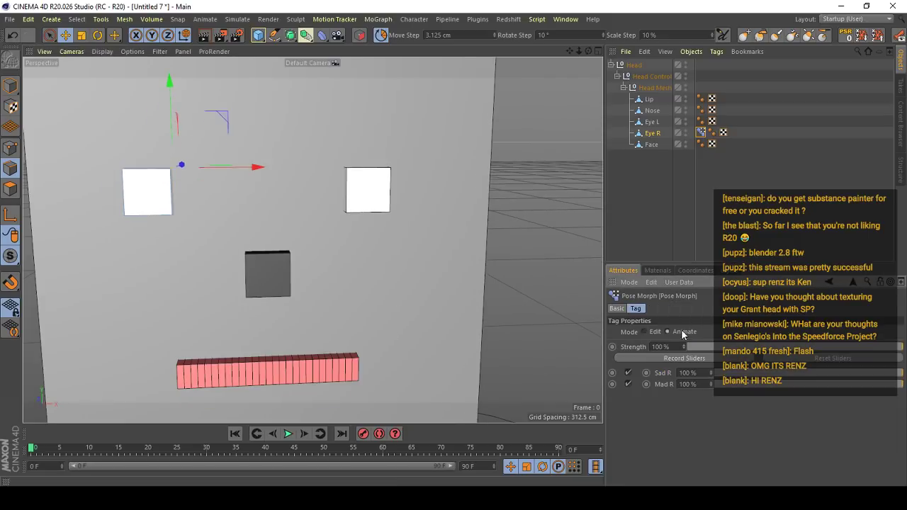
- Add a point morph to Eye L and name its first pose Sad L
click(651, 121)
scroll(325, 161, up, 3)
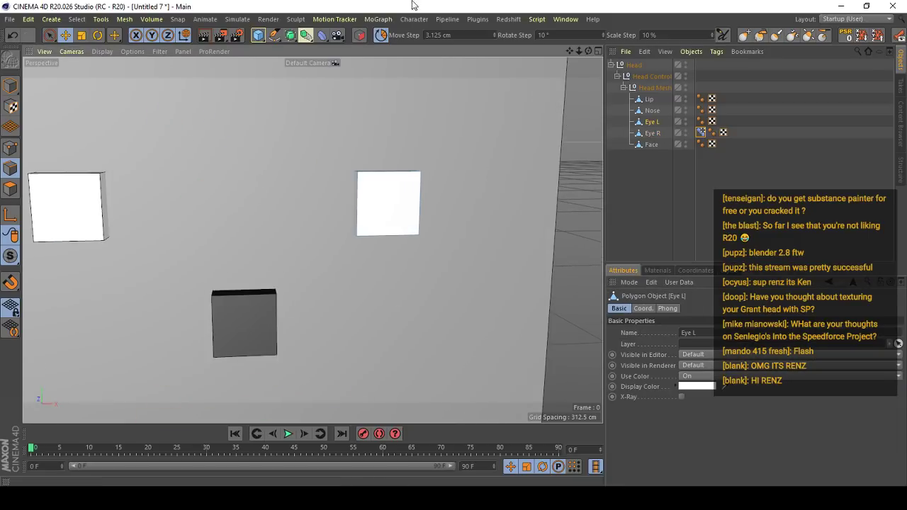
click(413, 19)
click(434, 264)
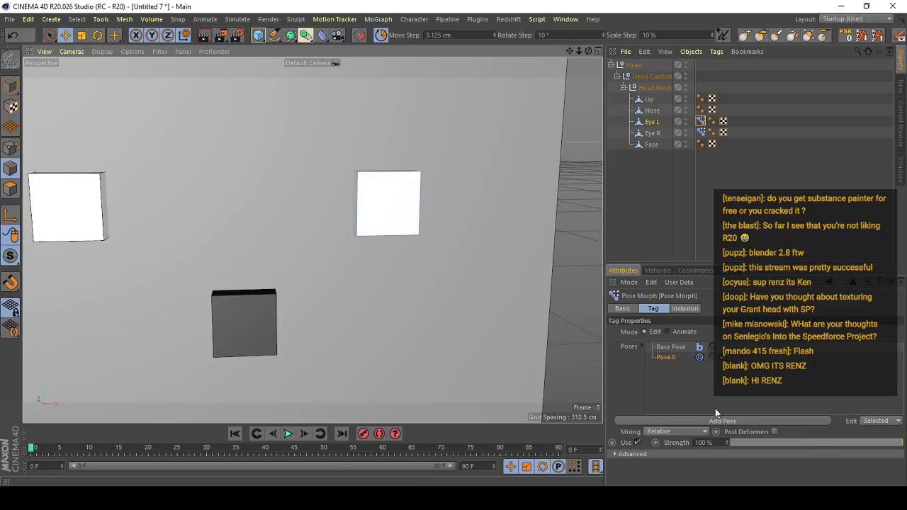
double_click(666, 357)
text(Sad L)
key(Return)
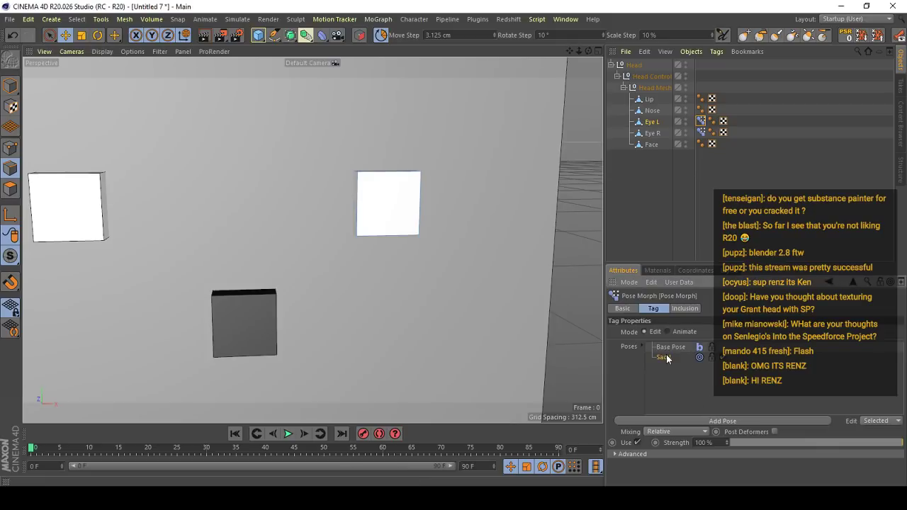
- Shape the Sad L pose by raising Eye L's inner top edge and lowering its outer top edge
scroll(358, 197, up, 2)
click(353, 177)
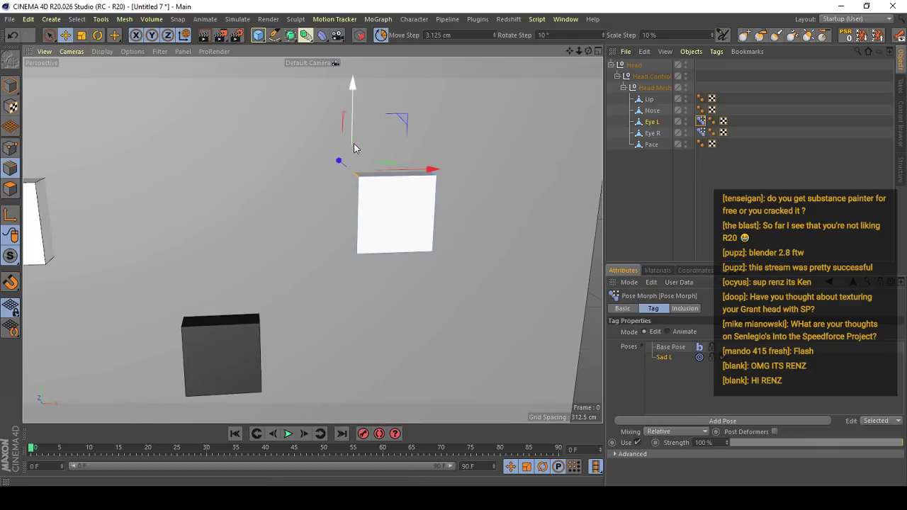
drag(357, 146, 356, 131)
alt+drag(439, 175, 430, 178)
scroll(430, 177, down, 3)
click(427, 176)
drag(418, 144, 425, 144)
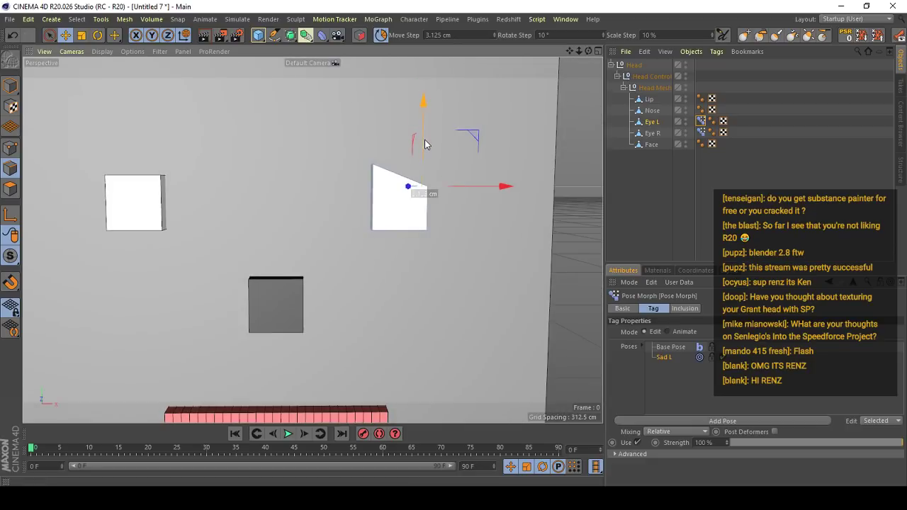
- Add a second pose to Eye L's Pose Morph and name it Mad L
click(701, 420)
double_click(663, 367)
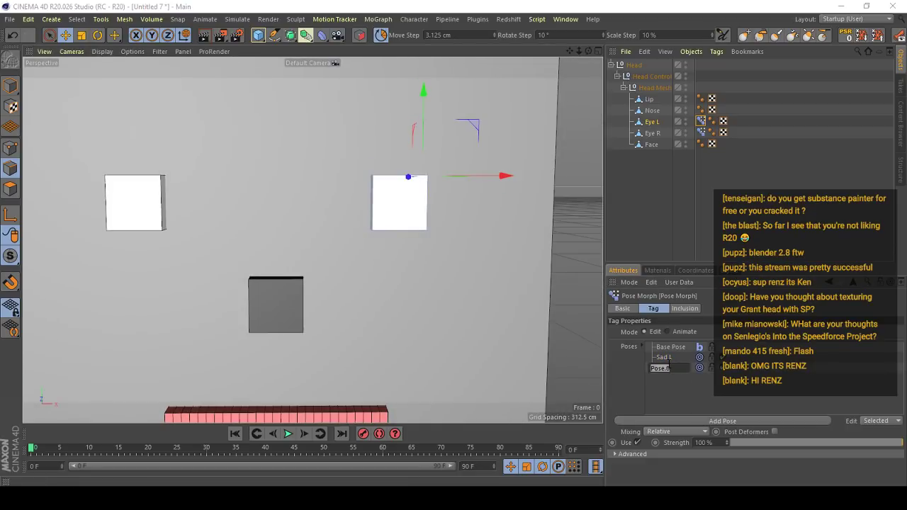
text(Mad L)
key(Return)
- Shape the Mad L pose by lowering Eye L's inner top edge and raising its outer top edge
scroll(431, 151, up, 3)
alt+drag(431, 150, 414, 167)
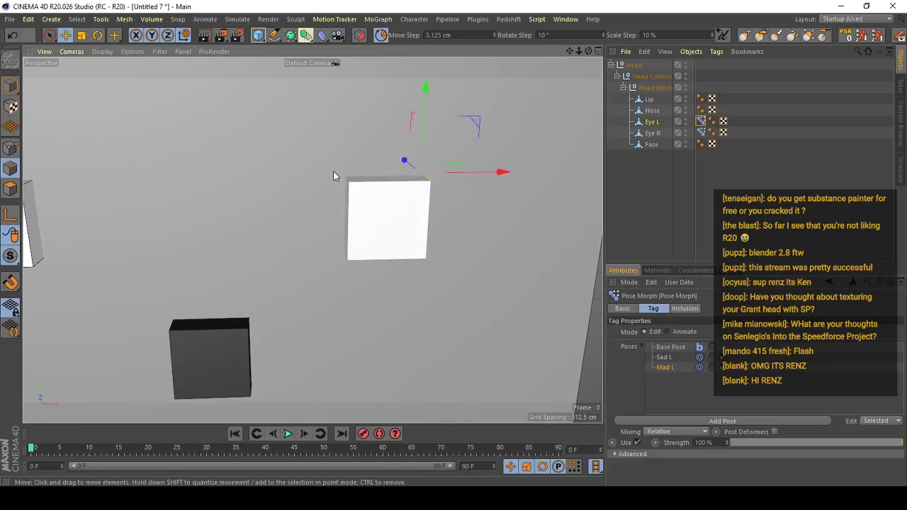
click(346, 177)
drag(345, 135, 345, 151)
click(430, 175)
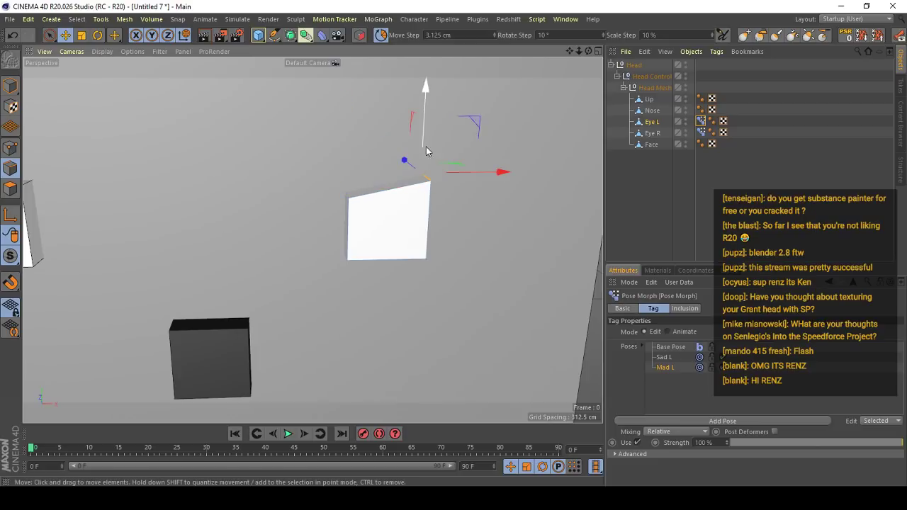
drag(425, 146, 385, 182)
scroll(425, 134, down, 4)
click(10, 86)
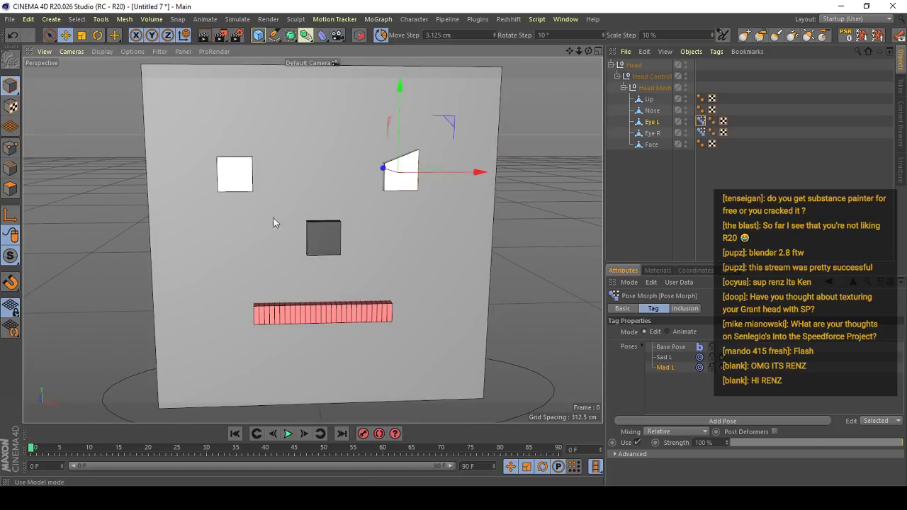
drag(890, 442, 903, 442)
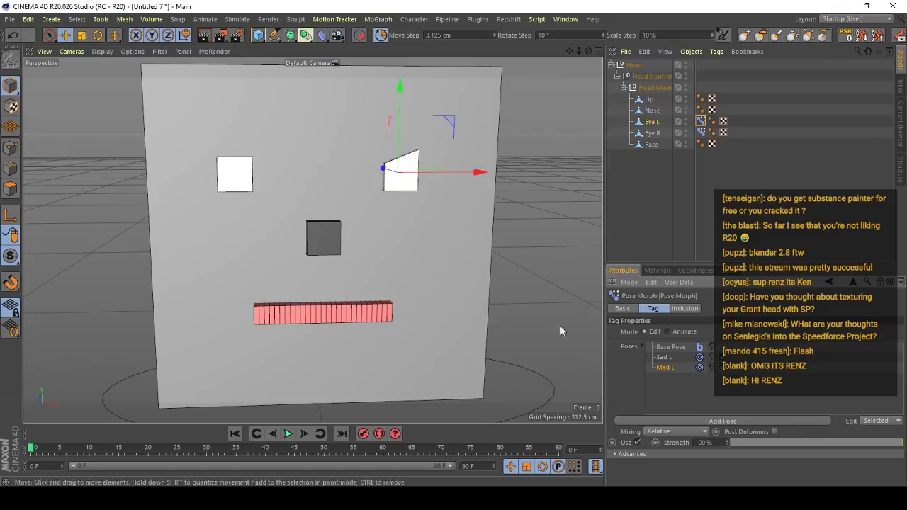
scroll(384, 274, up, 4)
alt+drag(383, 274, 432, 267)
scroll(416, 258, down, 2)
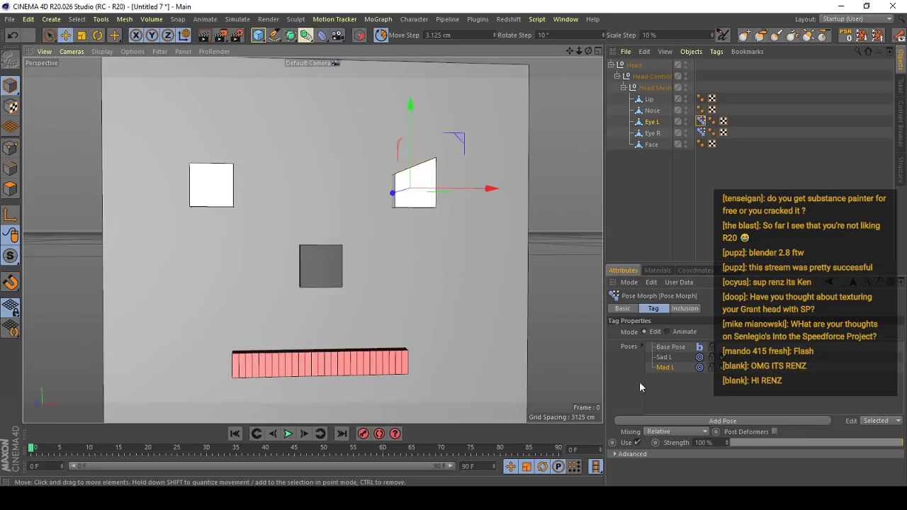
- Add a third pose to Eye L's Pose Morph and name it Blink L
click(678, 419)
double_click(665, 377)
text(Blink L)
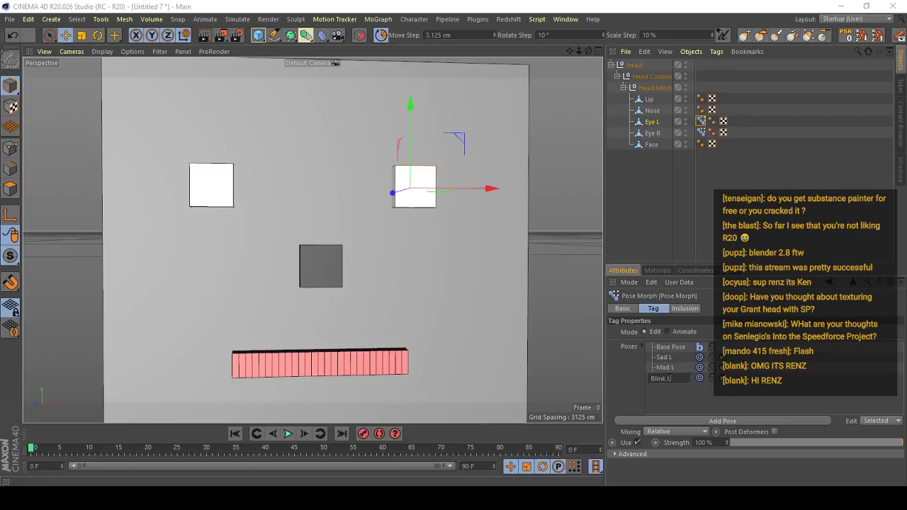
key(Return)
- Shape the Blink L pose by selecting all of Eye L's polygons and scaling them vertically into a thin bar
click(10, 189)
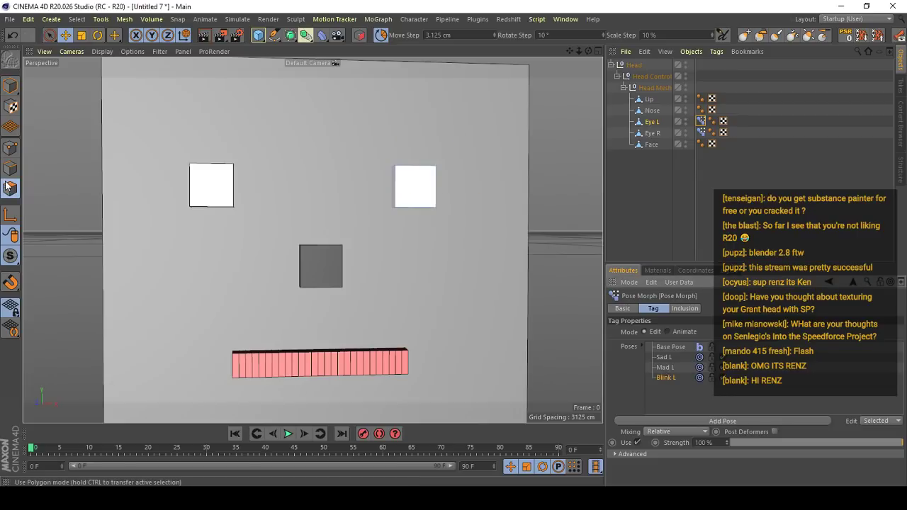
scroll(404, 184, up, 2)
key(ctrl+a)
key(t)
alt+drag(450, 199, 418, 188)
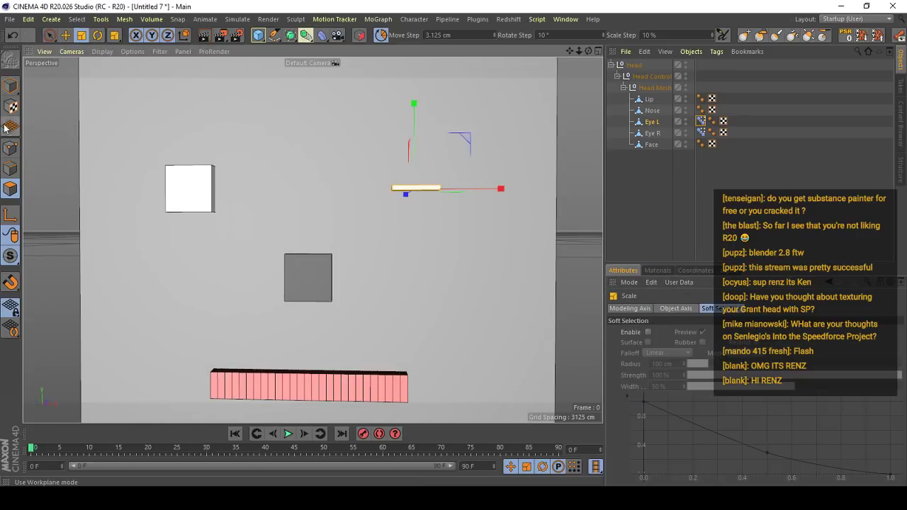
click(10, 86)
- Add a third pose to Eye R's Pose Morph and name it Blink R
click(702, 122)
click(649, 133)
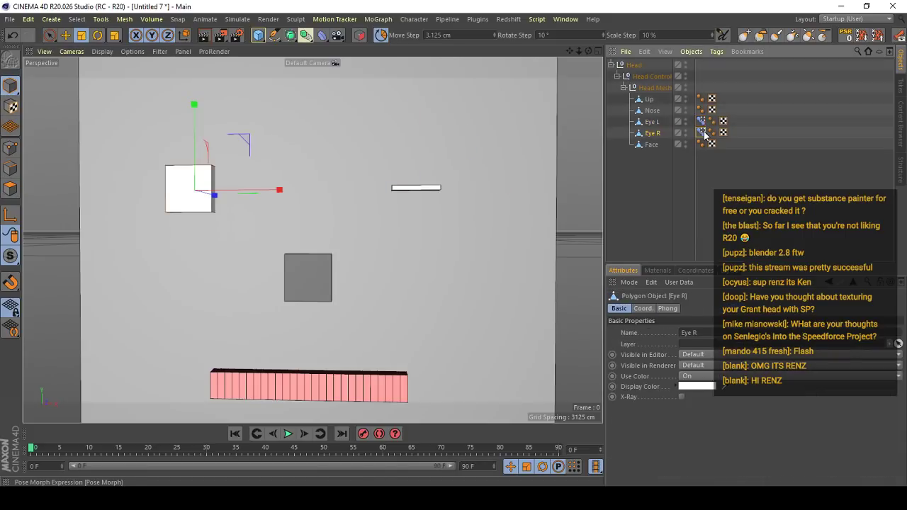
click(701, 133)
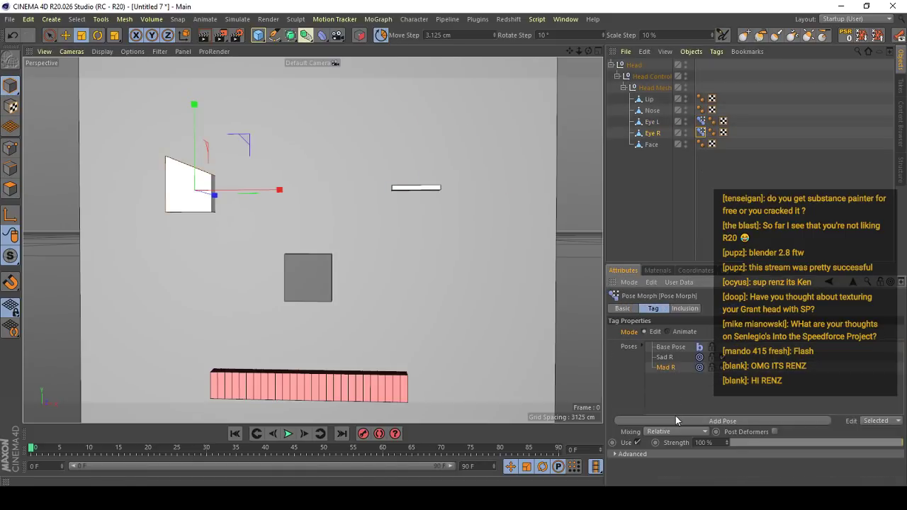
double_click(666, 378)
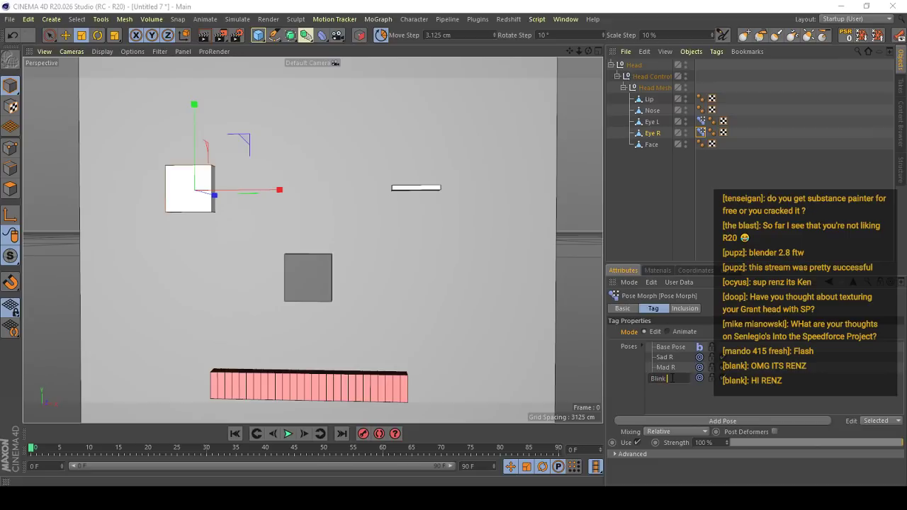
text(Blink R)
key(Return)
- Scale all of Eye R's polygons vertically into a thin bar for Blink R, and switch its Pose Morph to Animate mode
scroll(180, 158, up, 3)
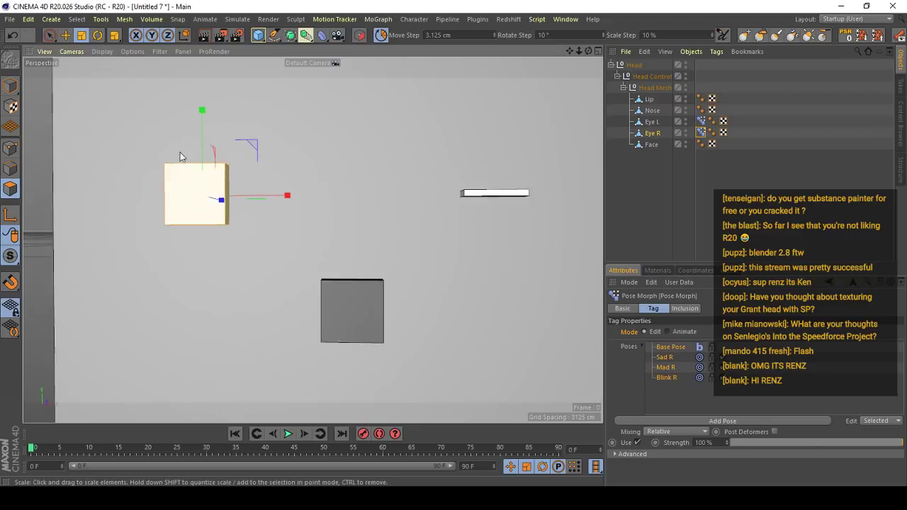
drag(202, 122, 207, 186)
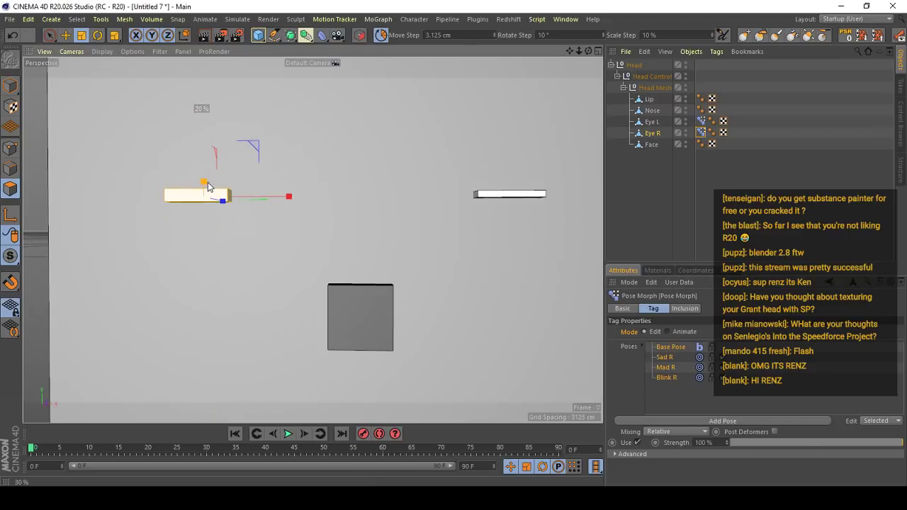
click(9, 86)
scroll(289, 254, down, 4)
key(e)
click(700, 132)
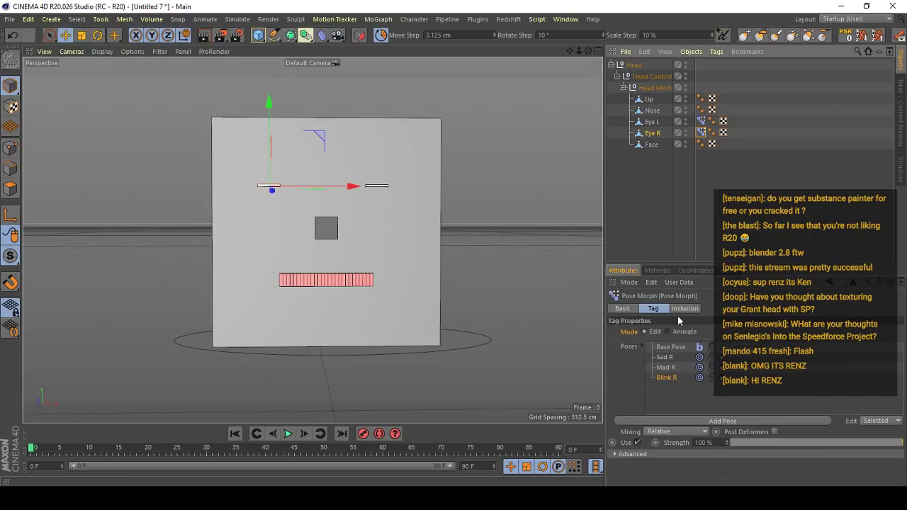
click(677, 332)
- Add a point morph to Lip and name its first pose Happy L
scroll(283, 304, up, 3)
click(350, 271)
alt+middle_drag(345, 207, 340, 217)
alt+drag(341, 218, 378, 235)
alt+drag(321, 246, 336, 216)
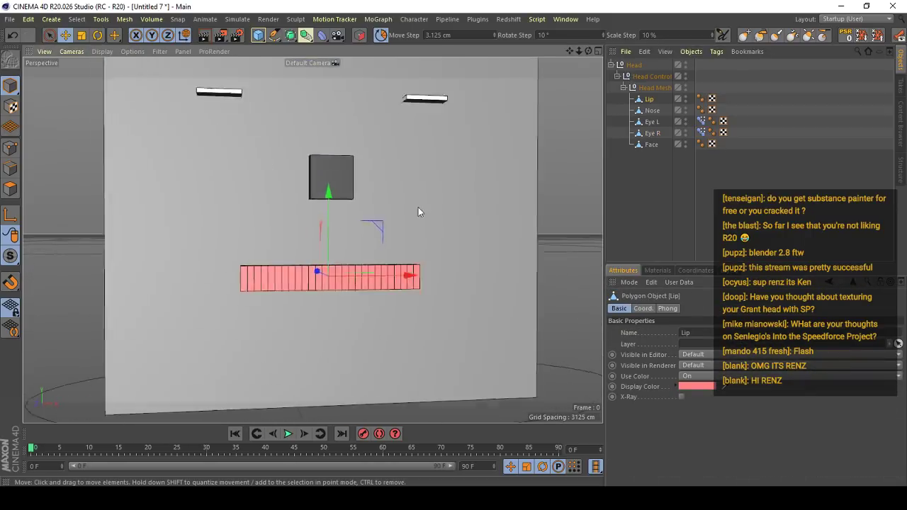
click(418, 20)
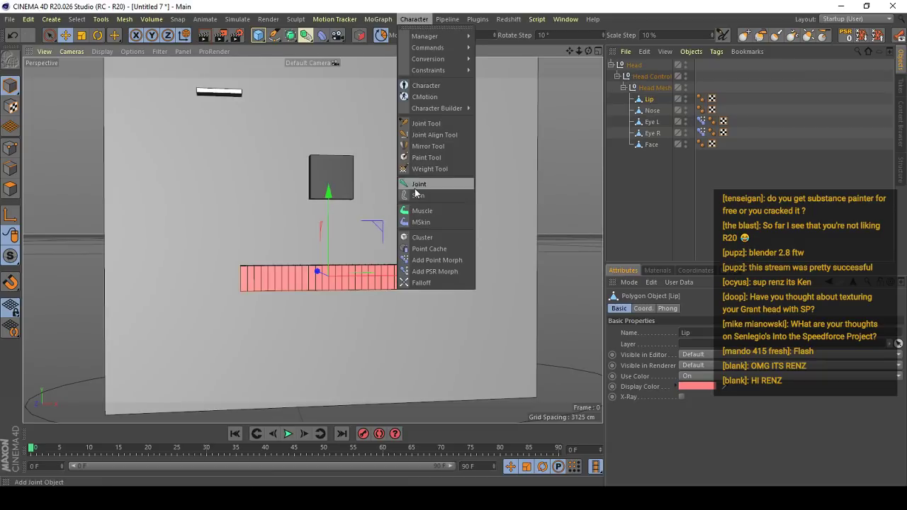
click(435, 264)
double_click(667, 358)
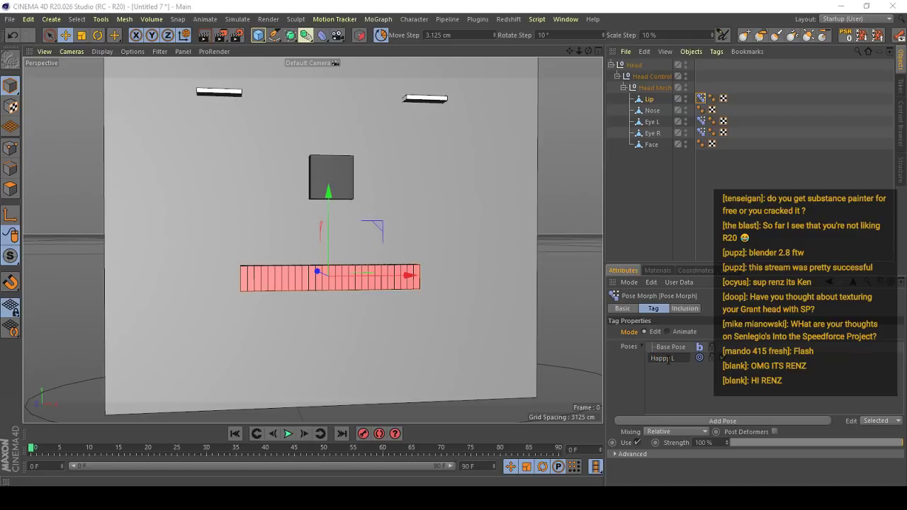
key(Return)
- Select the polygons at the Lip's end on Eye L's side and enable Soft Selection for the Move tool
scroll(331, 305, up, 1)
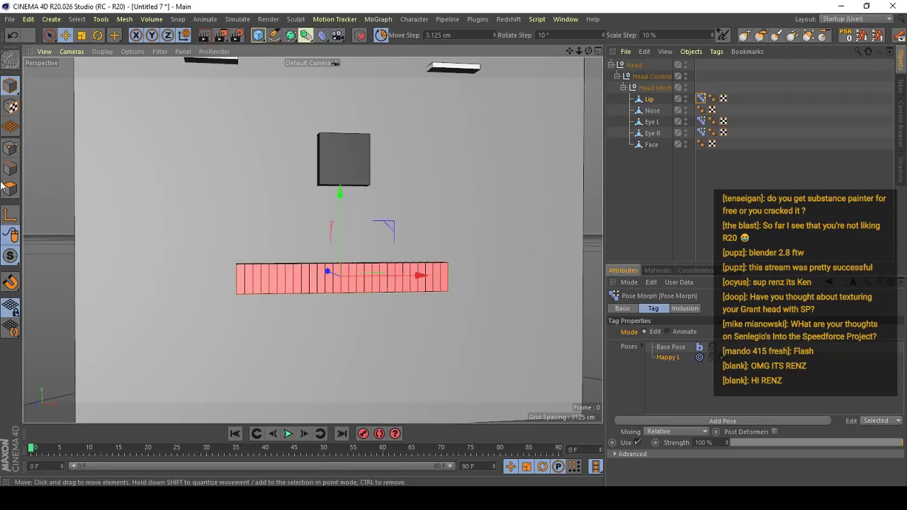
click(10, 189)
alt+middle_drag(452, 267, 278, 249)
scroll(279, 248, up, 2)
alt+drag(279, 248, 353, 257)
click(281, 267)
scroll(281, 265, down, 2)
alt+middle_drag(352, 257, 434, 256)
scroll(436, 262, down, 2)
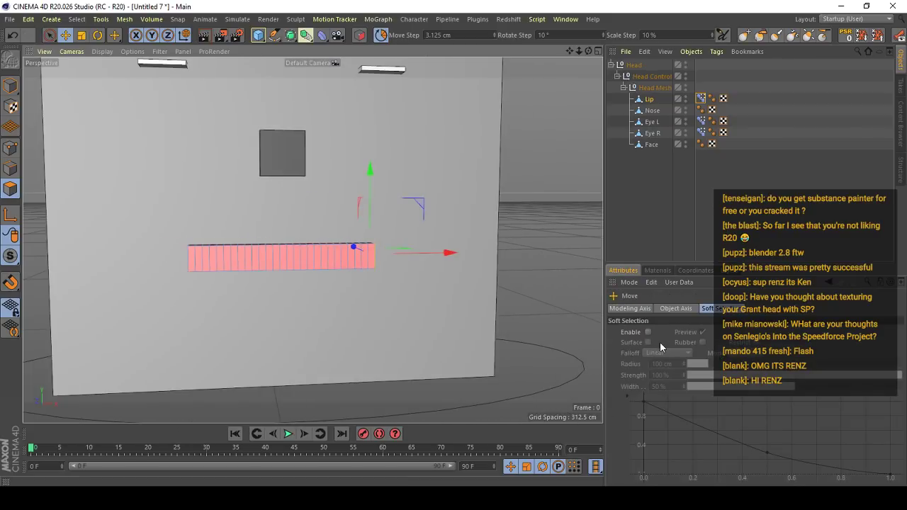
scroll(347, 247, up, 2)
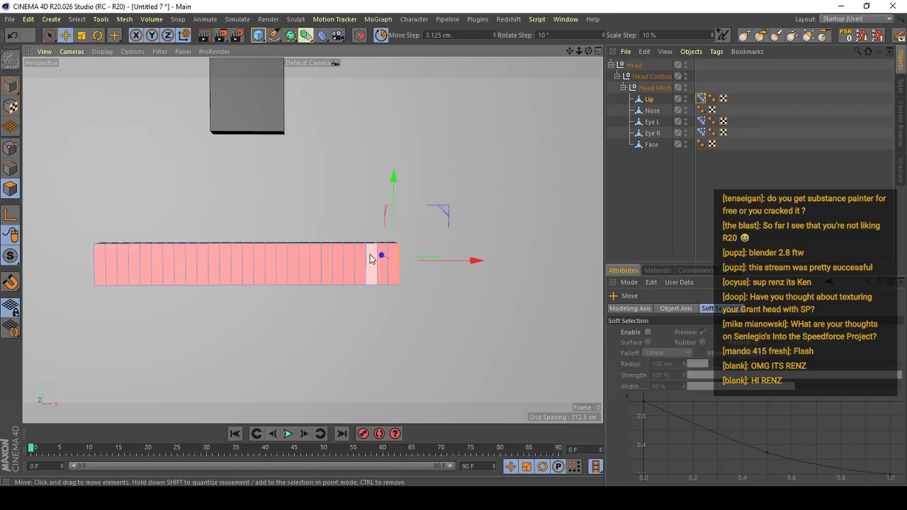
scroll(371, 255, down, 2)
scroll(398, 267, up, 2)
click(646, 332)
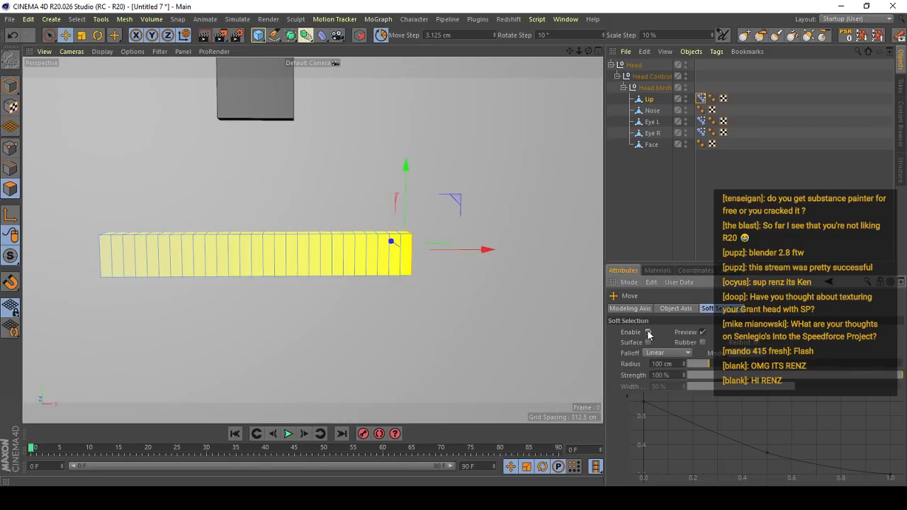
- Try raising the Lip's selected end with Soft Selection radii of 100 cm and 35 cm, undoing each move
drag(408, 184, 418, 182)
key(ctrl+z)
click(698, 363)
drag(697, 363, 695, 363)
drag(407, 198, 408, 170)
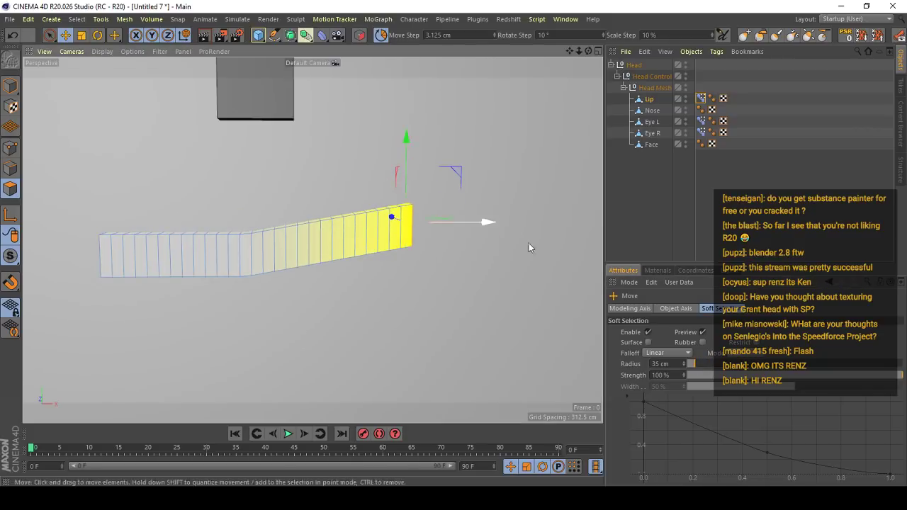
key(ctrl+z)
- Try raising the Lip's selected end with Soft Selection radii of 59 cm and 48 cm, undoing each move
drag(695, 364, 700, 363)
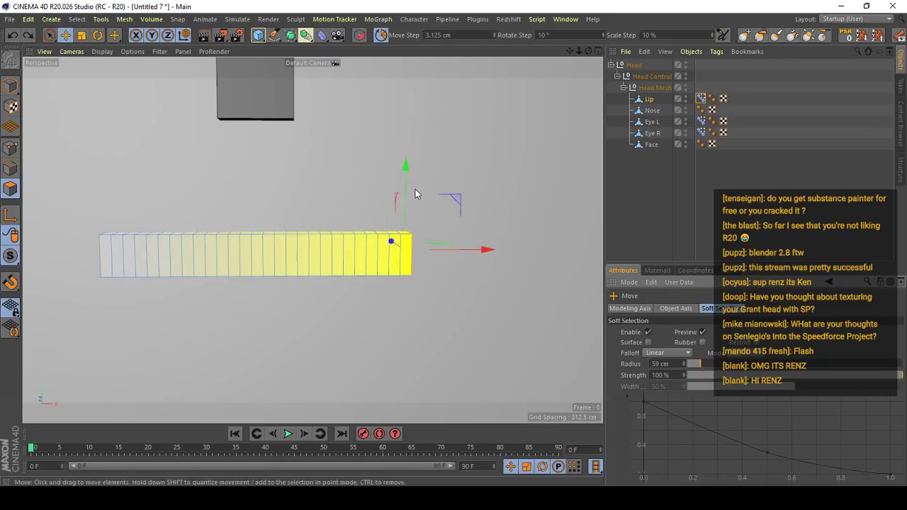
drag(405, 193, 407, 173)
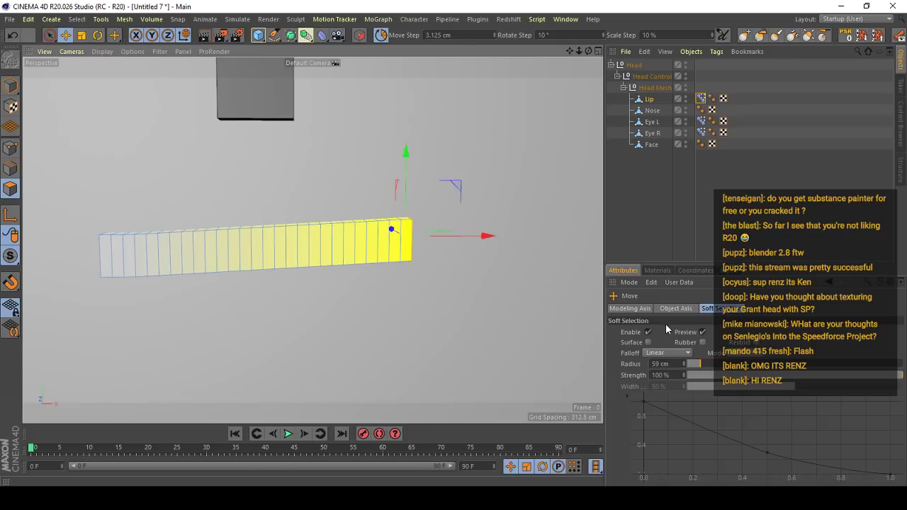
key(ctrl+z)
drag(699, 364, 697, 364)
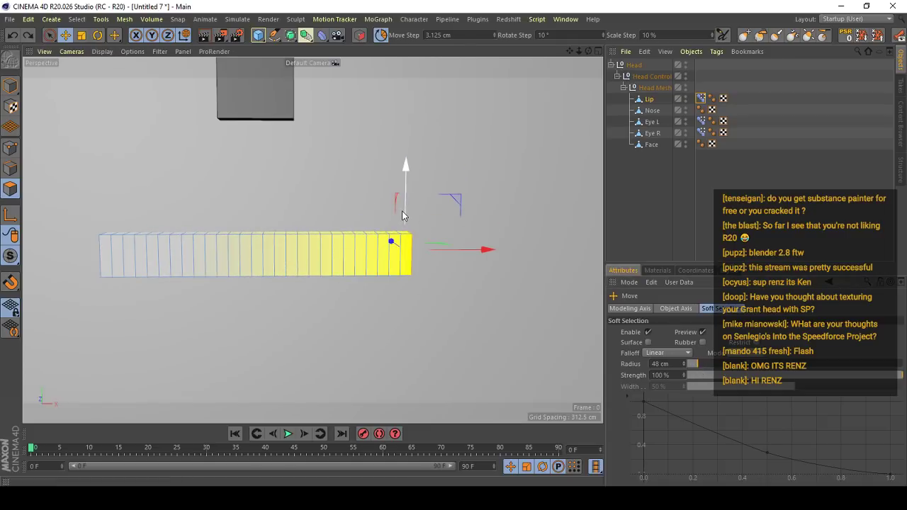
drag(402, 212, 402, 198)
key(ctrl+z)
- Set the Soft Selection radius to 35 cm and raise the Lip's selected end to shape the Happy L pose
drag(699, 364, 695, 364)
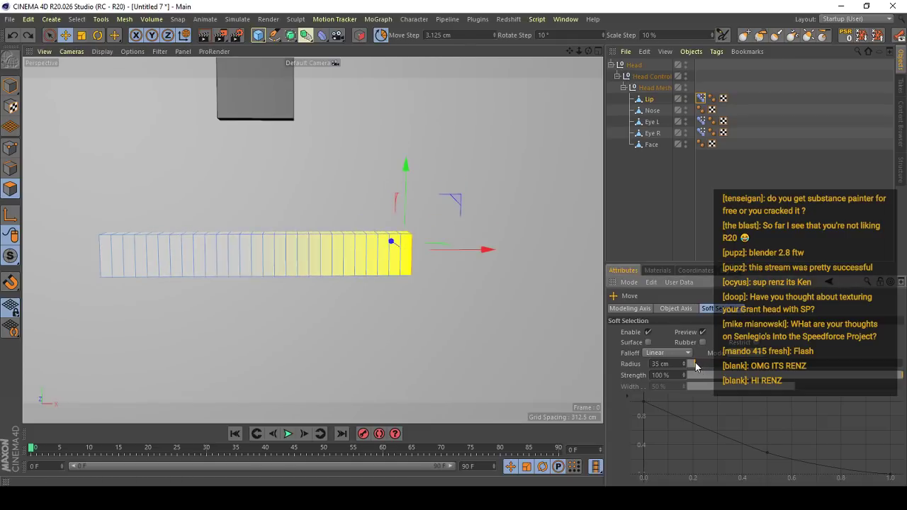
drag(405, 199, 375, 190)
scroll(377, 187, down, 5)
scroll(376, 194, up, 4)
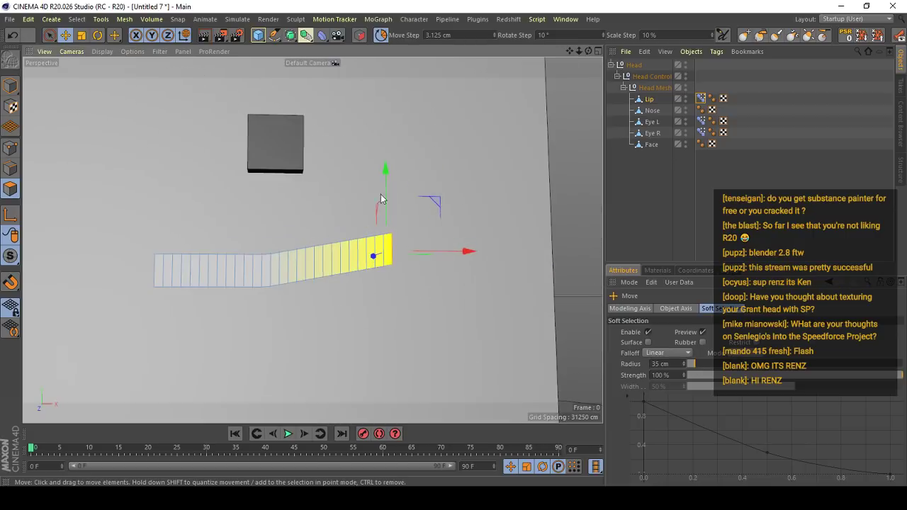
key(ctrl+z)
drag(389, 226, 387, 204)
- Try moving a single vertical edge near the Lip's raised end with Soft Selection, and undo the move
click(4, 172)
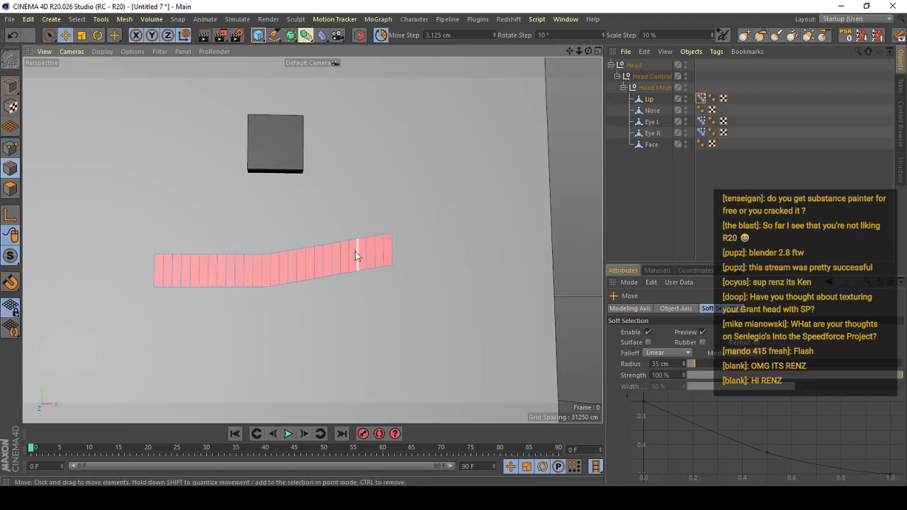
scroll(354, 250, up, 5)
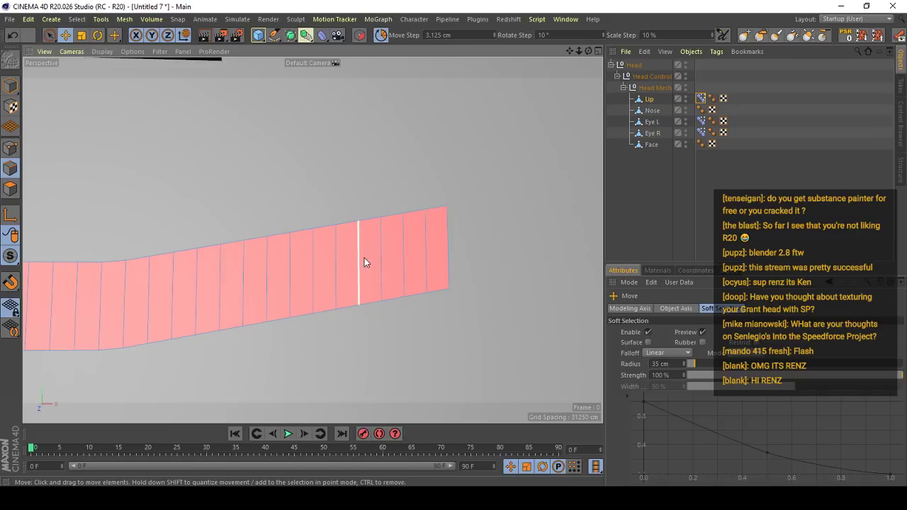
click(340, 261)
scroll(360, 271, down, 2)
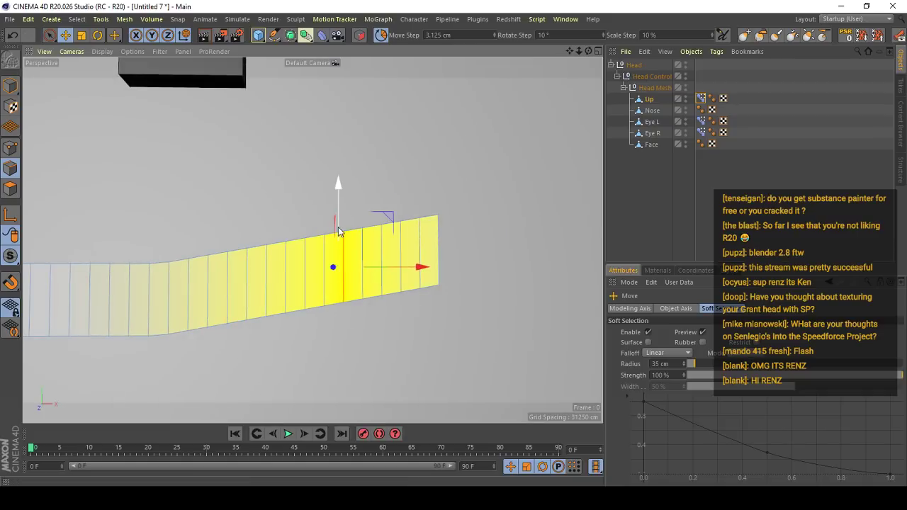
drag(340, 228, 358, 186)
key(ctrl+z)
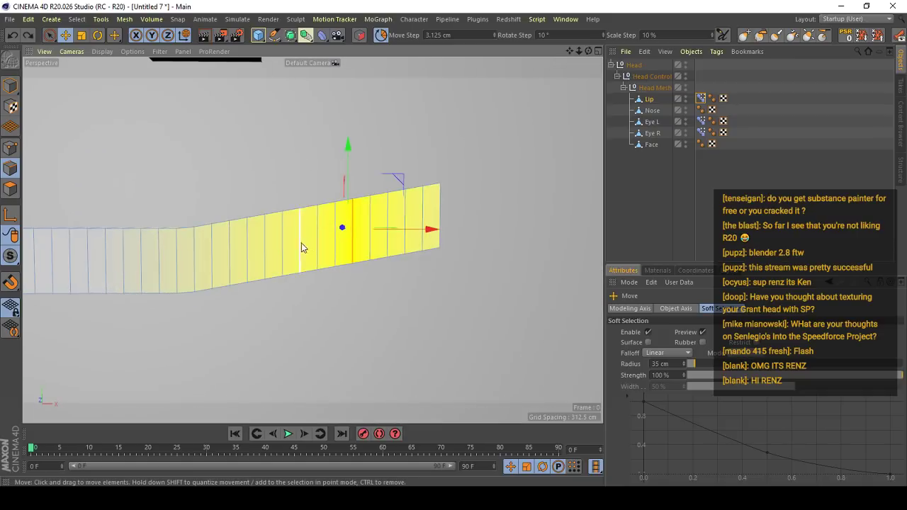
- Try lowering a single vertical edge near the Lip's bend with Soft Selection, and undo the move
click(302, 245)
drag(301, 206, 301, 211)
key(ctrl+z)
key(ctrl+z)
- Toggle movement quantizing, slightly lower the vertical edge near the Lip's bend to smooth the Happy L curve, and return to Model mode
click(381, 35)
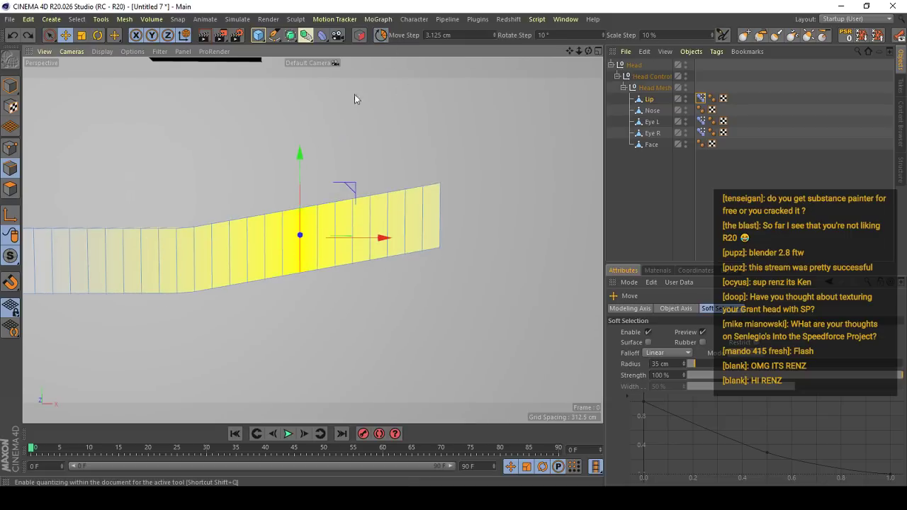
drag(300, 176, 300, 184)
scroll(300, 184, down, 4)
alt+drag(301, 250, 345, 212)
scroll(346, 212, up, 2)
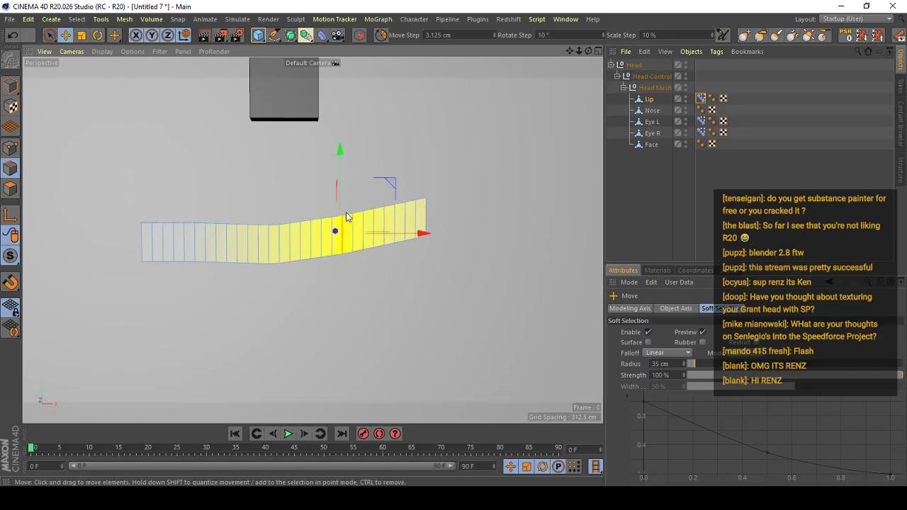
click(10, 86)
scroll(318, 237, down, 4)
alt+drag(306, 248, 338, 236)
scroll(370, 224, up, 4)
scroll(352, 224, down, 5)
scroll(339, 236, up, 2)
- Duplicate the Happy L pose in the Lip's Pose Morph tag and flip the copy on X
click(701, 100)
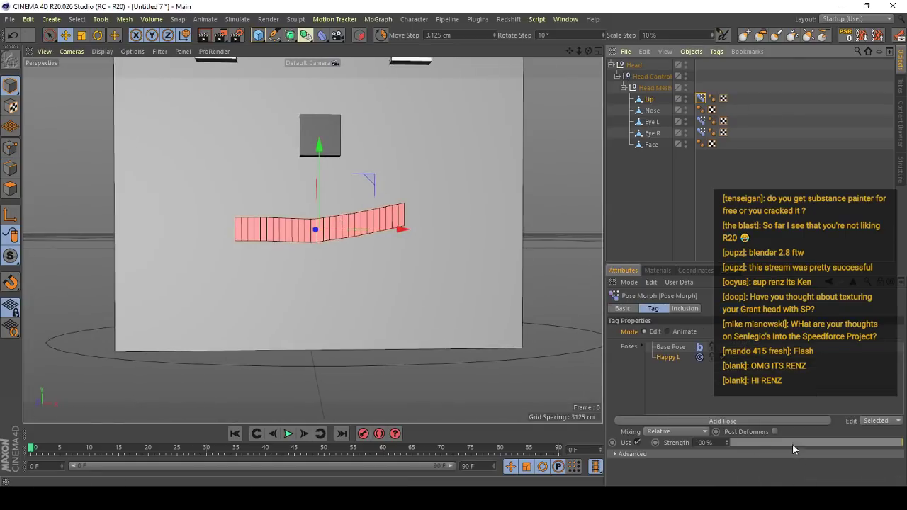
right_click(676, 364)
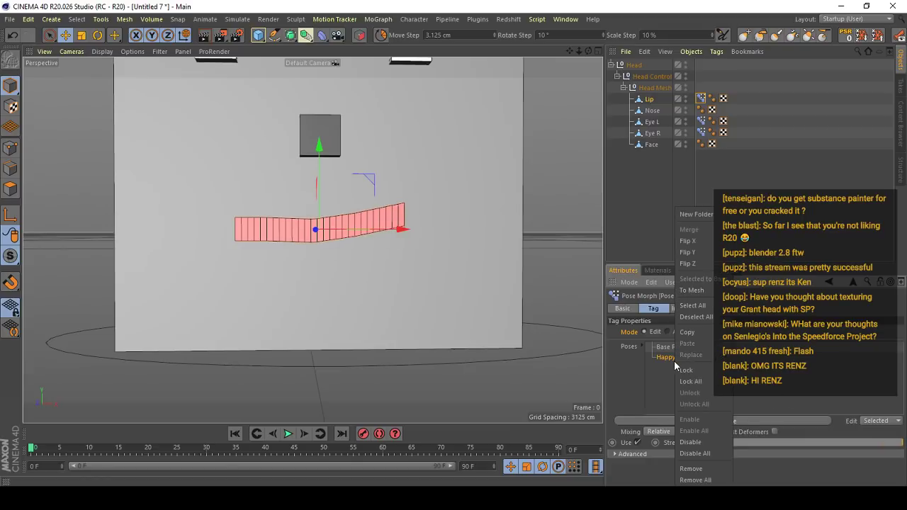
click(687, 332)
right_click(668, 383)
click(702, 344)
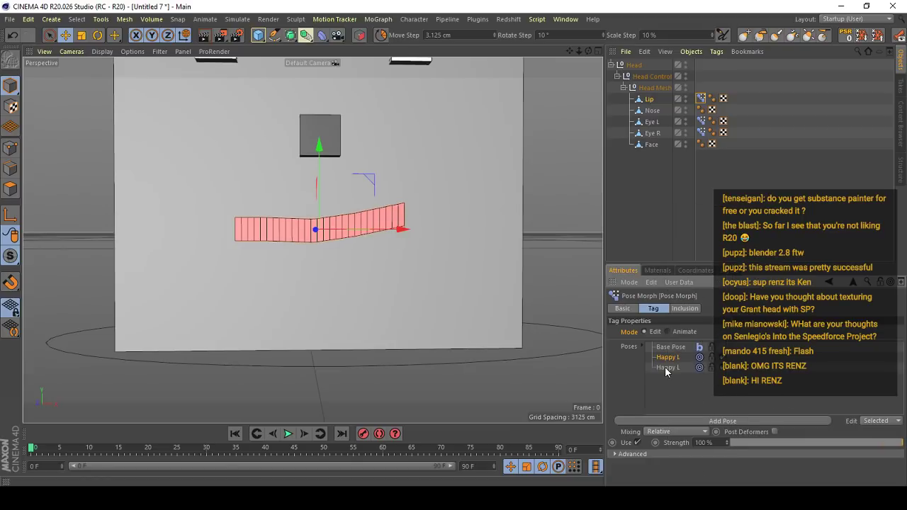
right_click(668, 367)
click(686, 241)
scroll(572, 360, down, 2)
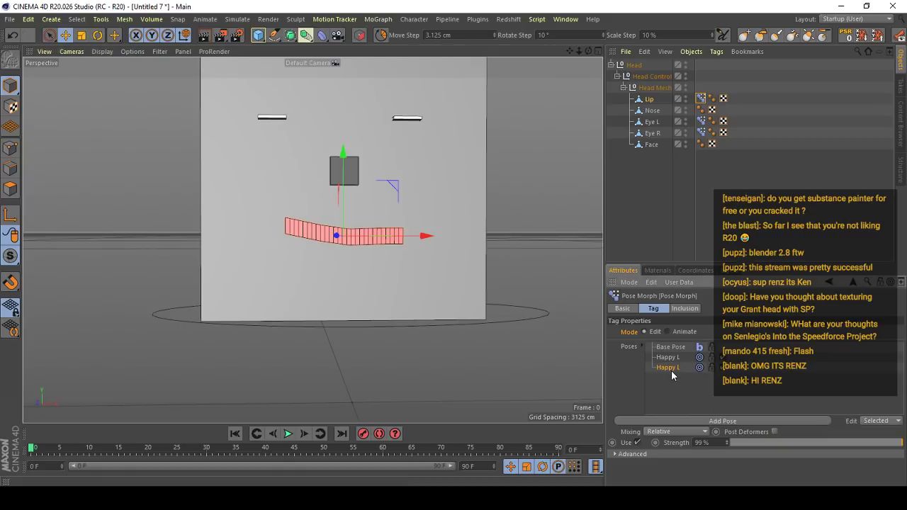
- Rename the flipped copy of the Lip's Happy L pose as Happy R
double_click(673, 367)
key(BackSpace)
text(R)
key(Return)
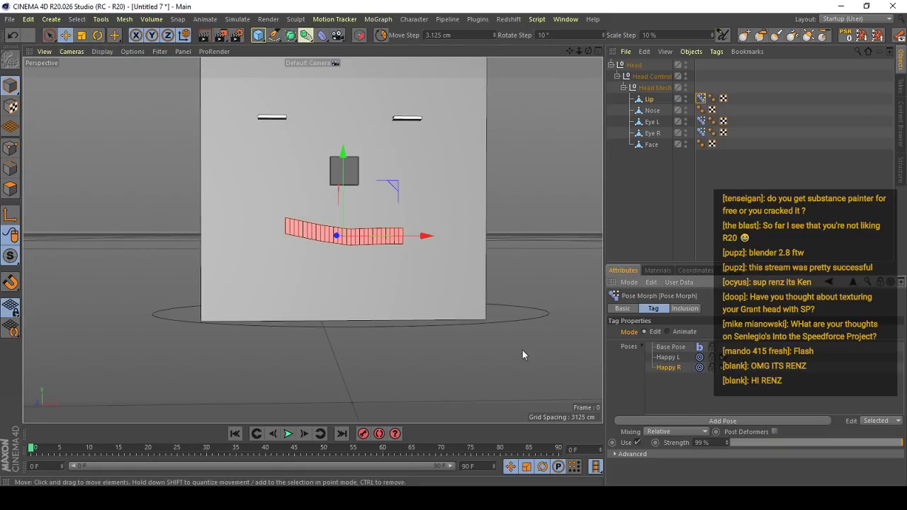
scroll(375, 290, up, 2)
- Try flipping the Lip's Happy L pose on Y, and undo the flip
click(669, 357)
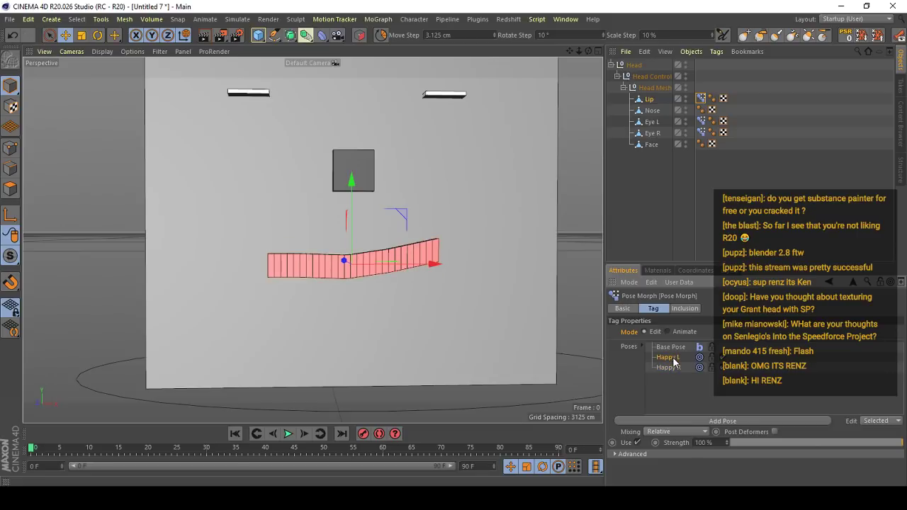
right_click(674, 361)
click(717, 255)
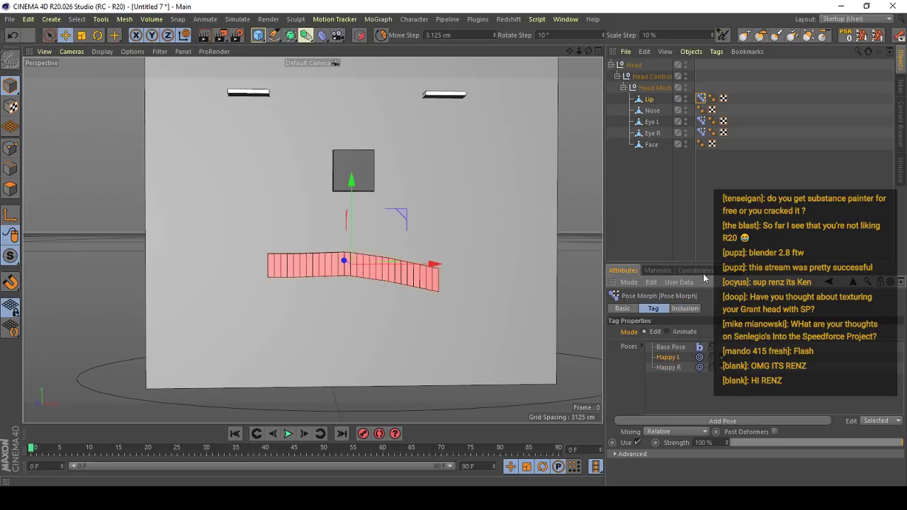
key(ctrl+z)
- Try to duplicate the Lip's Happy L and Happy R poses together
click(669, 367)
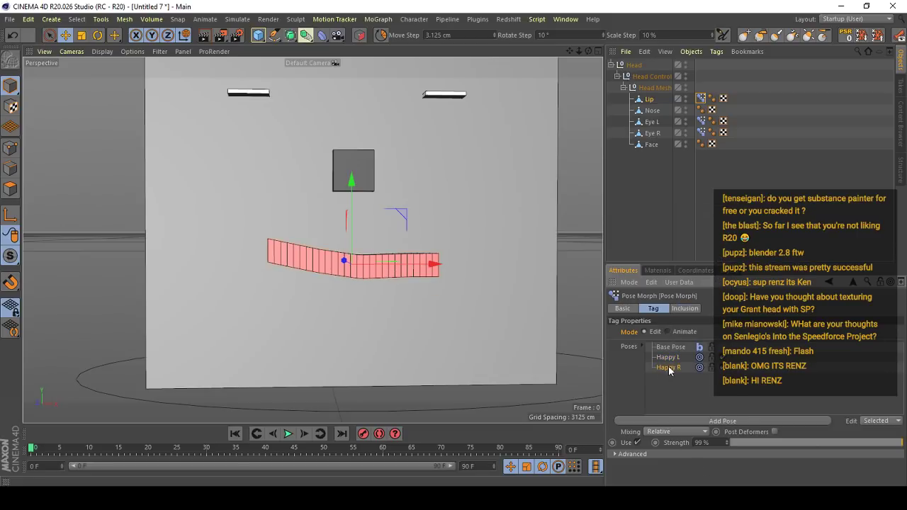
shift+click(669, 359)
right_click(671, 367)
click(686, 332)
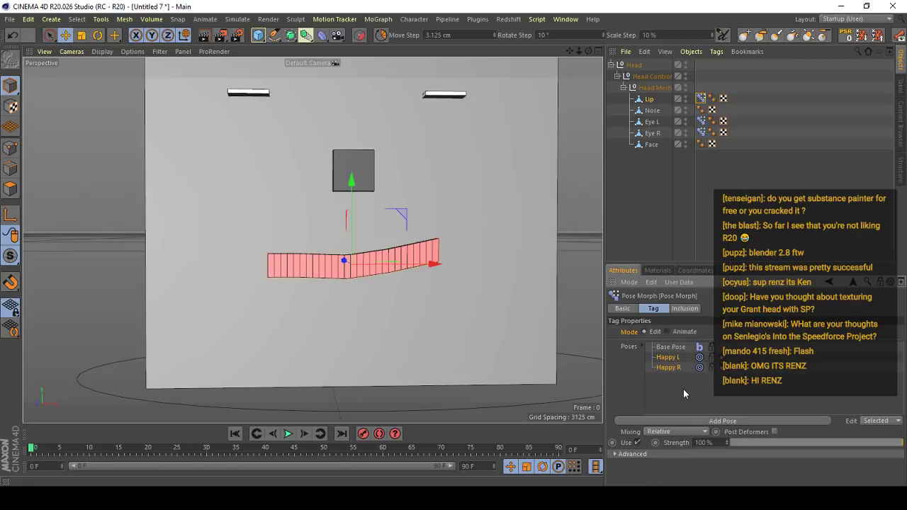
right_click(685, 392)
click(669, 367)
click(671, 368)
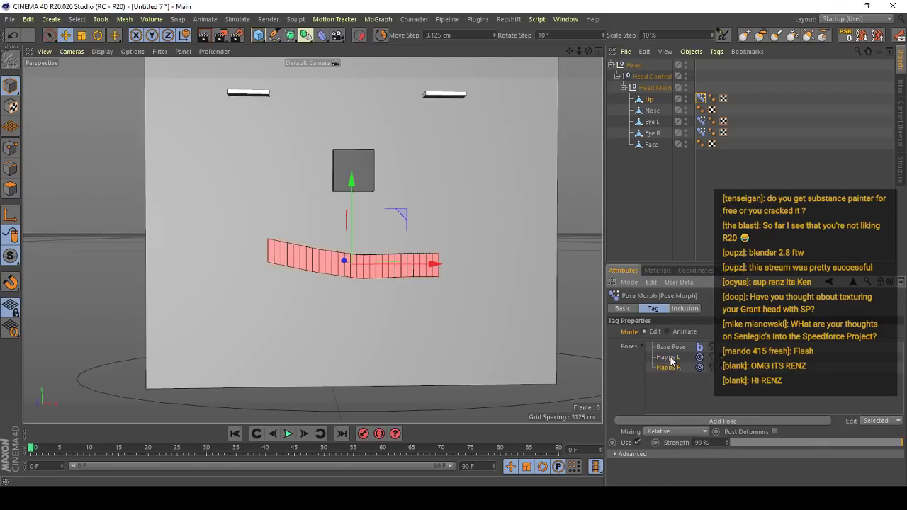
- Duplicate the Lip's Happy L pose, name the copy Frown L and flip it on Y
click(671, 359)
right_click(671, 358)
click(682, 332)
right_click(671, 383)
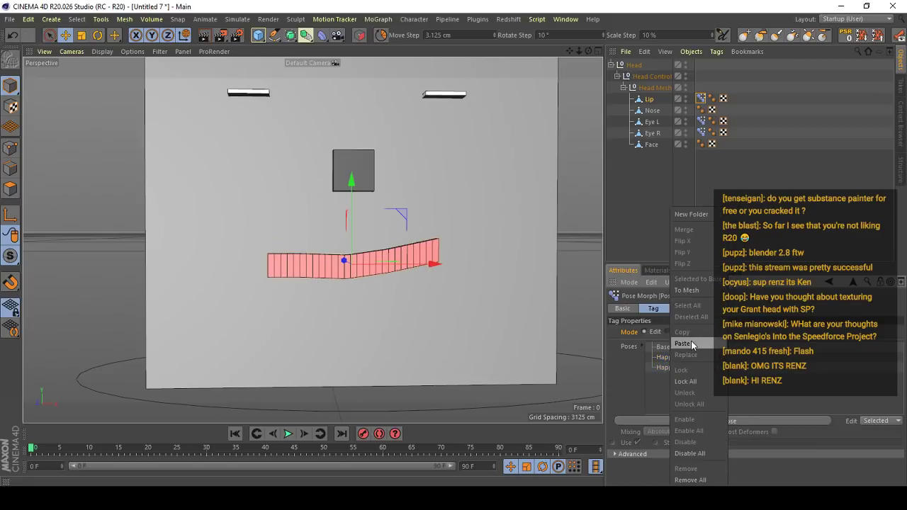
click(685, 343)
double_click(673, 378)
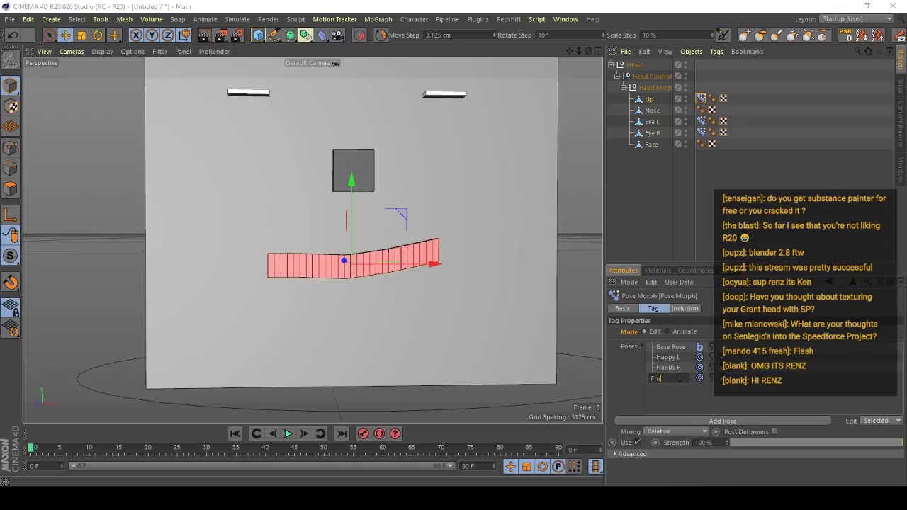
key(Return)
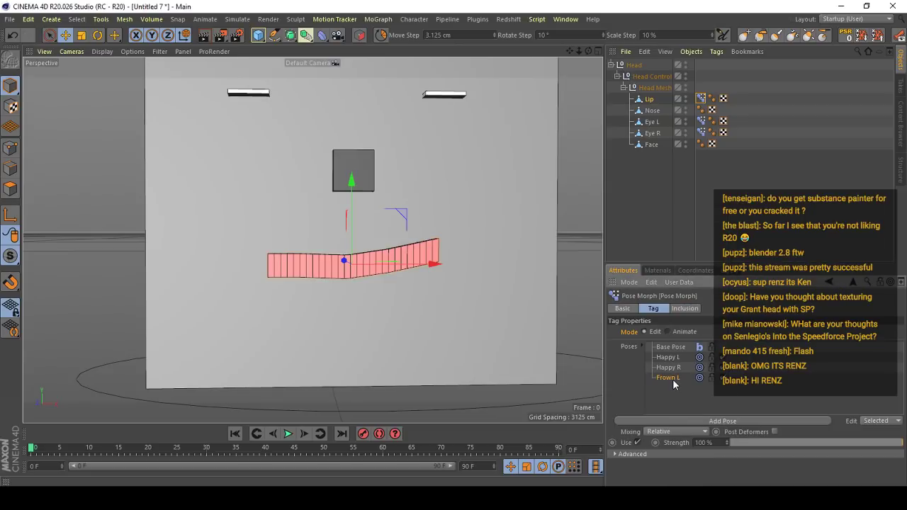
right_click(673, 380)
click(689, 253)
- Duplicate the Lip's Happy R pose, name the copy Frown R and flip it on Y
right_click(670, 367)
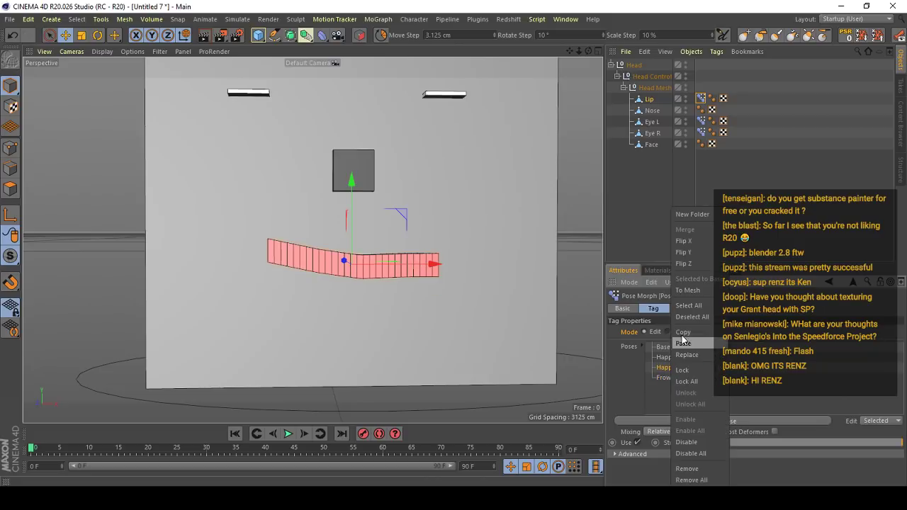
click(688, 333)
right_click(678, 394)
click(699, 351)
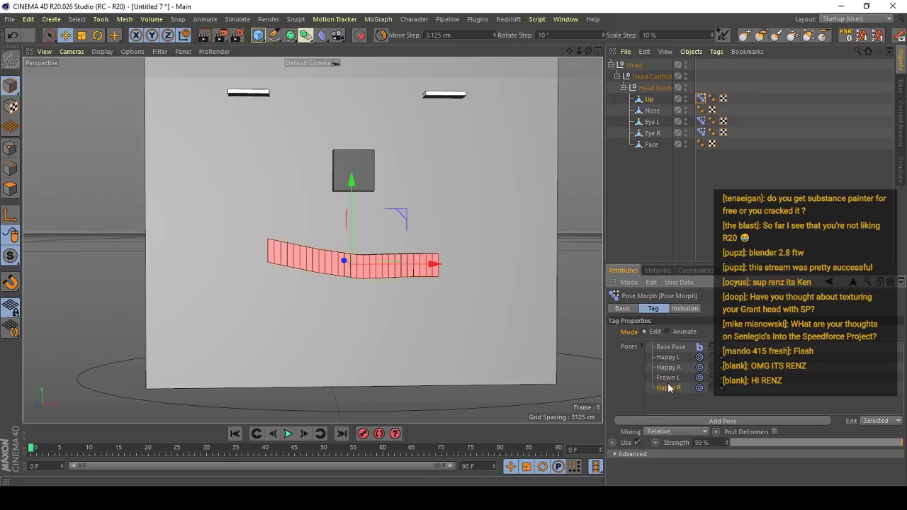
double_click(669, 388)
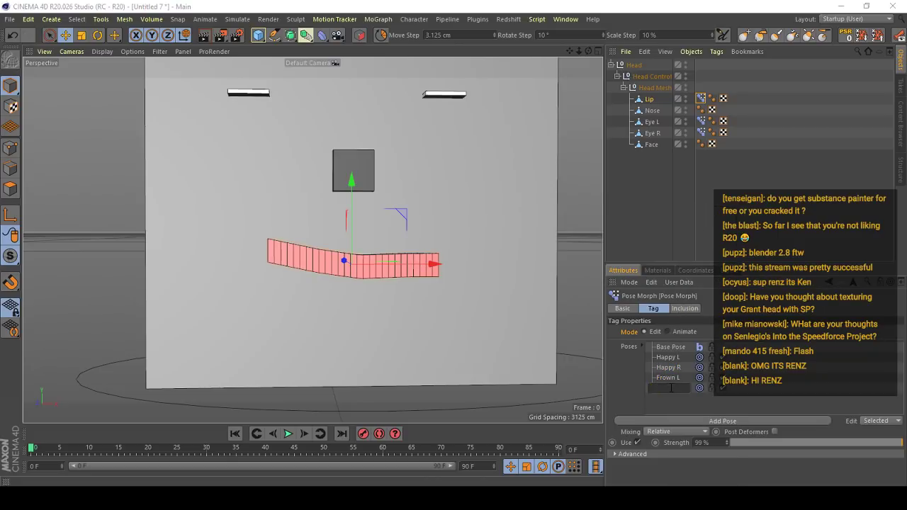
text(Frown R)
key(Return)
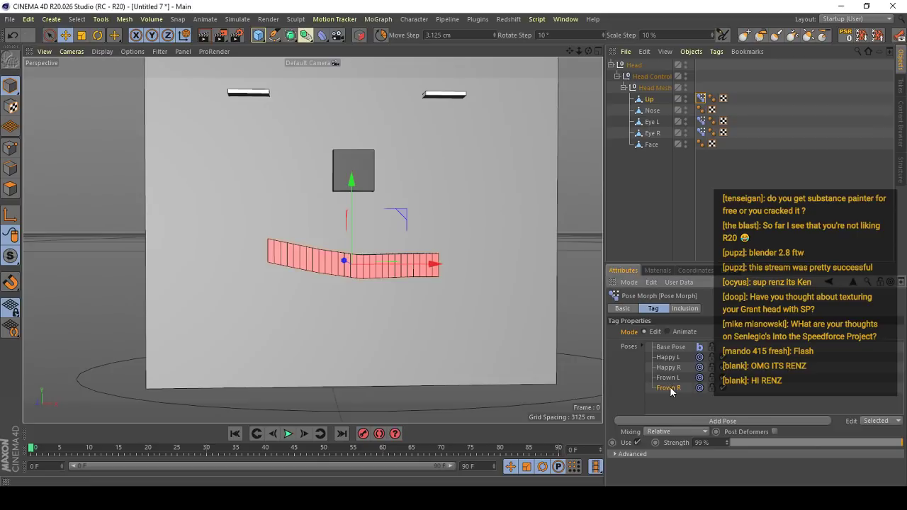
right_click(671, 389)
click(699, 262)
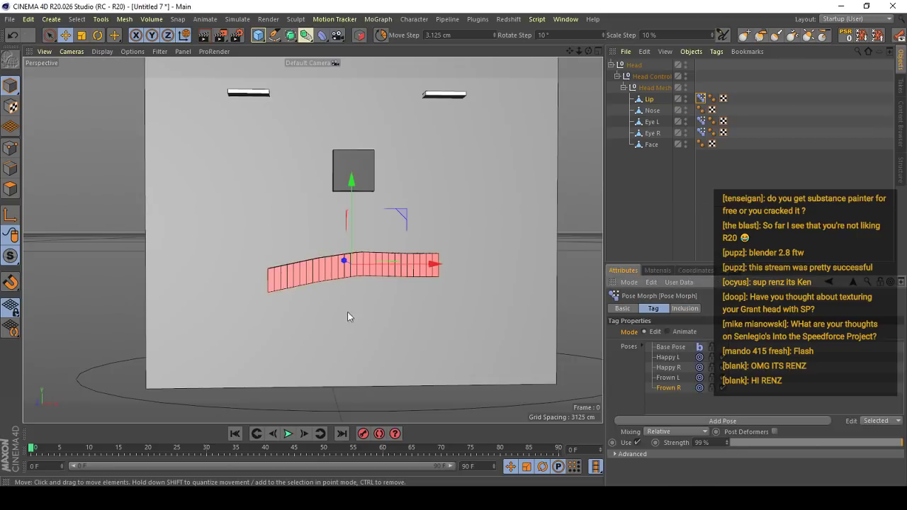
- Switch the Lip's Pose Morph tag to Animate mode and raise Happy R to full strength to test the smile
click(691, 332)
drag(769, 383, 677, 396)
drag(758, 407, 662, 408)
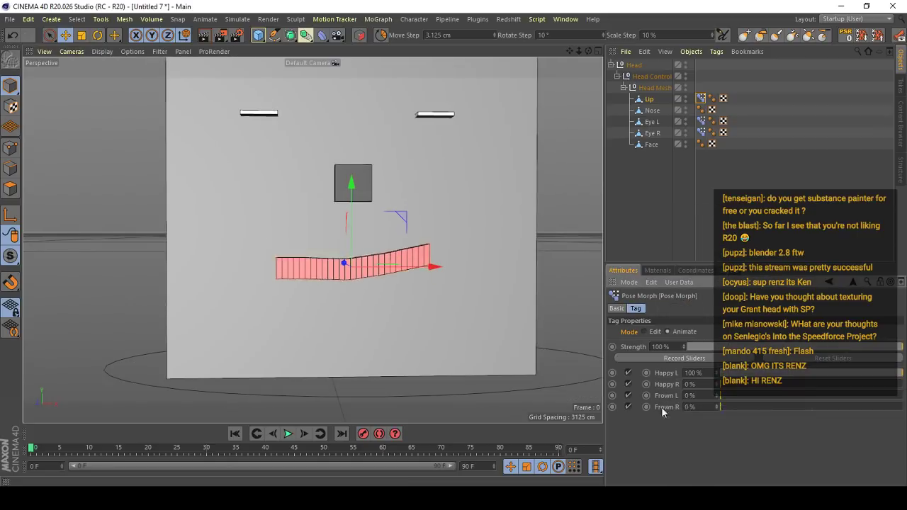
drag(741, 384, 904, 384)
scroll(312, 255, down, 3)
alt+drag(354, 266, 368, 303)
alt+right_drag(369, 303, 514, 303)
- Reset the Lip's Happy R and Happy L strengths to 0 %
drag(768, 385, 712, 385)
drag(762, 373, 711, 373)
scroll(347, 219, down, 4)
alt+drag(346, 221, 349, 276)
alt+right_drag(350, 276, 468, 281)
alt+drag(468, 280, 403, 238)
scroll(418, 237, down, 3)
scroll(456, 233, down, 5)
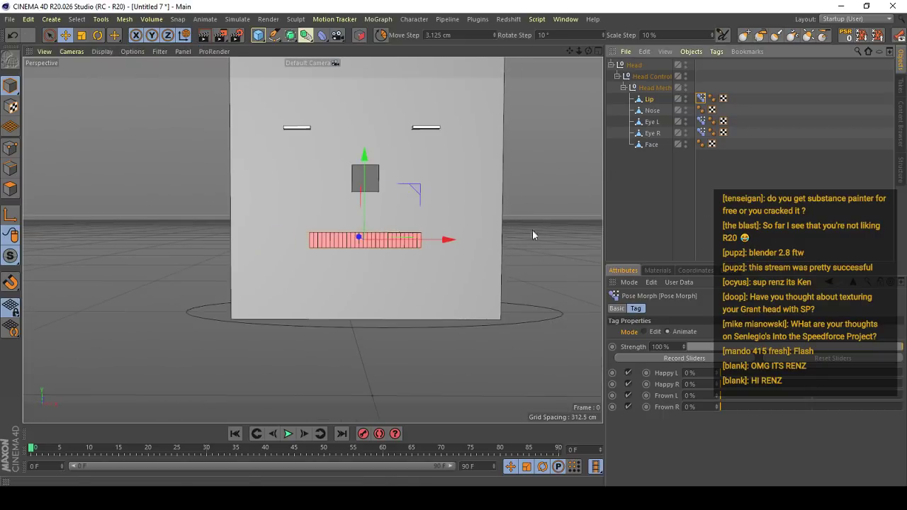
- Examine the whole face rig from several angles, including the position of the Head null
click(543, 270)
alt+drag(457, 238, 263, 259)
alt+right_drag(264, 260, 333, 228)
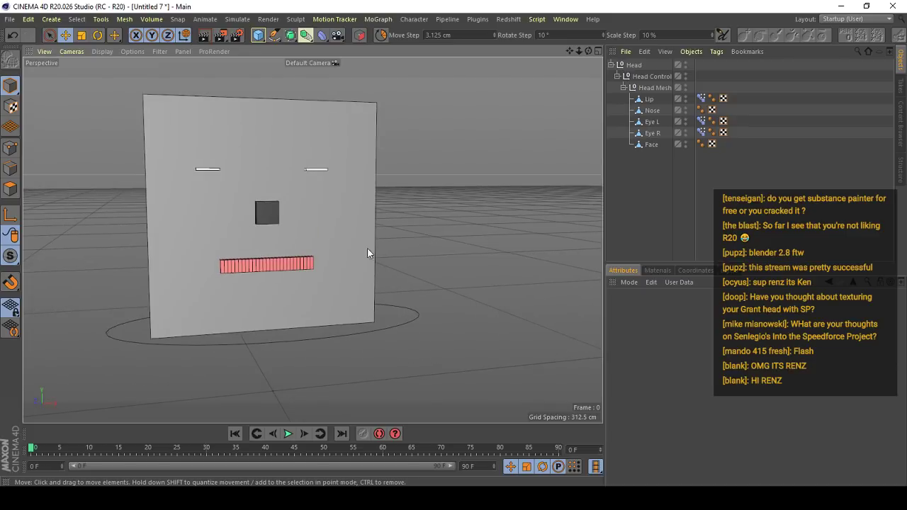
alt+drag(367, 253, 360, 232)
alt+right_drag(360, 233, 302, 259)
alt+drag(302, 259, 316, 248)
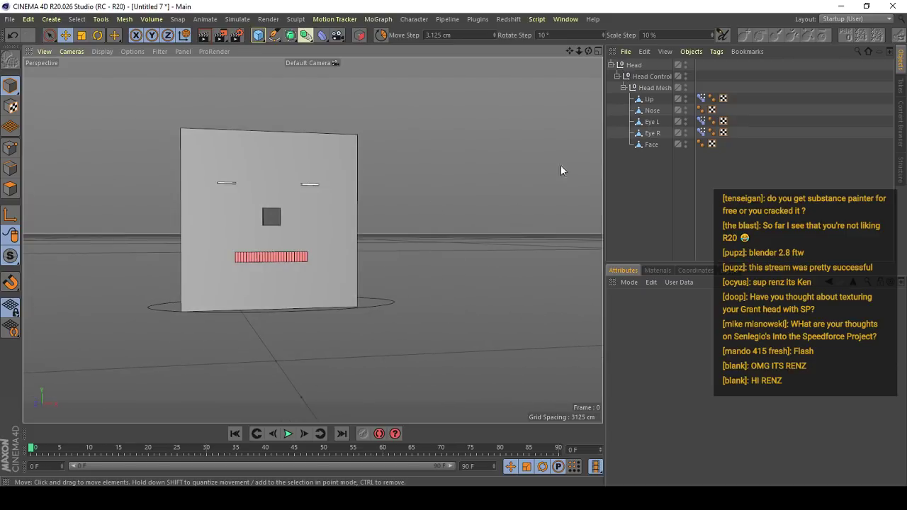
click(629, 65)
scroll(403, 226, up, 3)
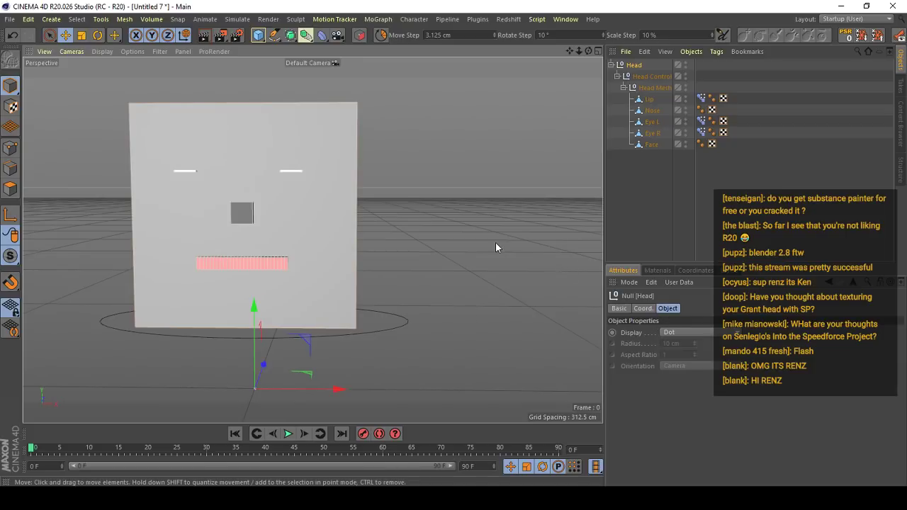
click(424, 202)
- Add a cube, scale it down to roughly half size and place it beside the head
drag(258, 37, 294, 48)
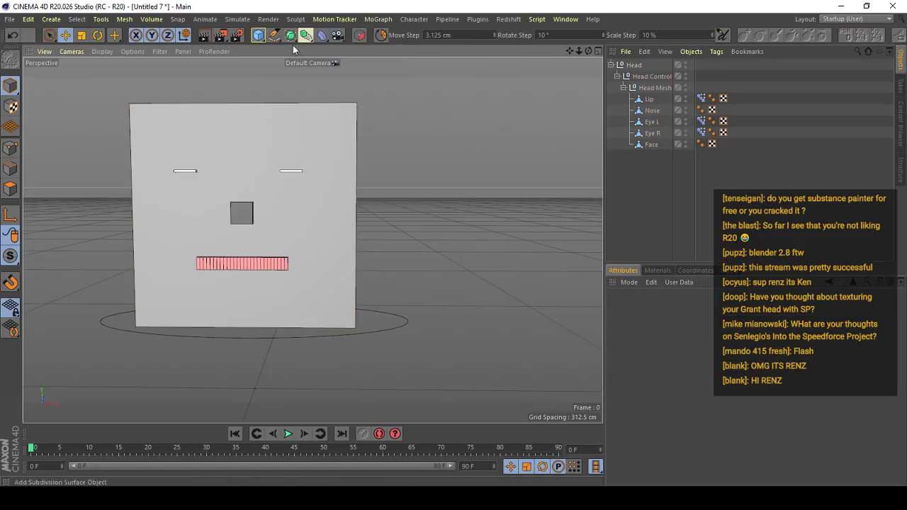
click(260, 37)
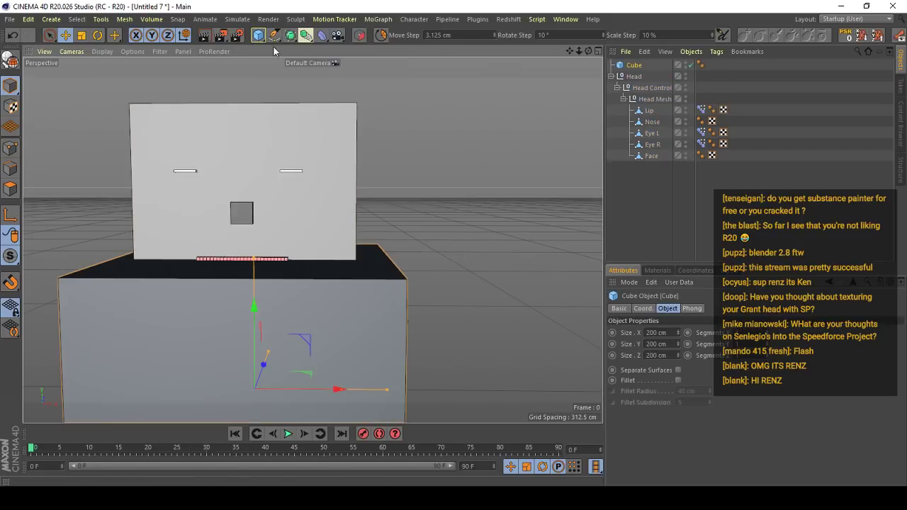
key(t)
drag(409, 268, 221, 375)
key(e)
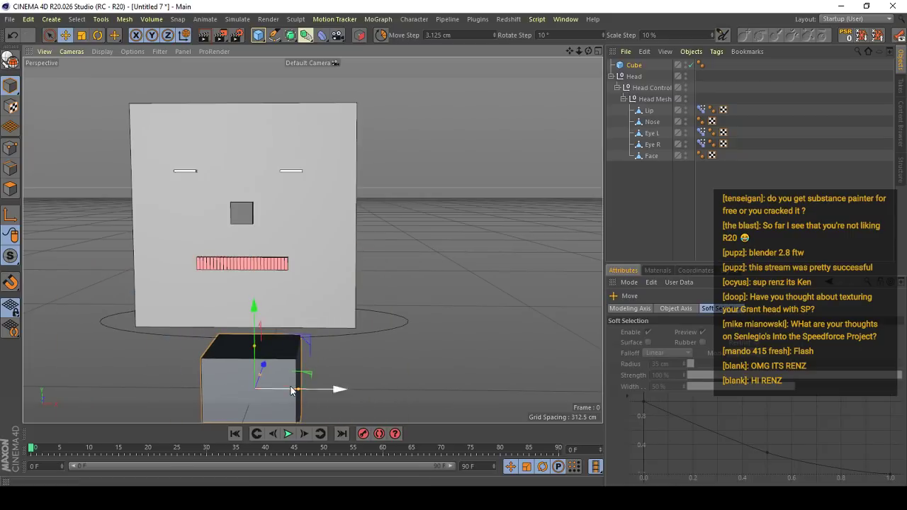
drag(290, 390, 423, 243)
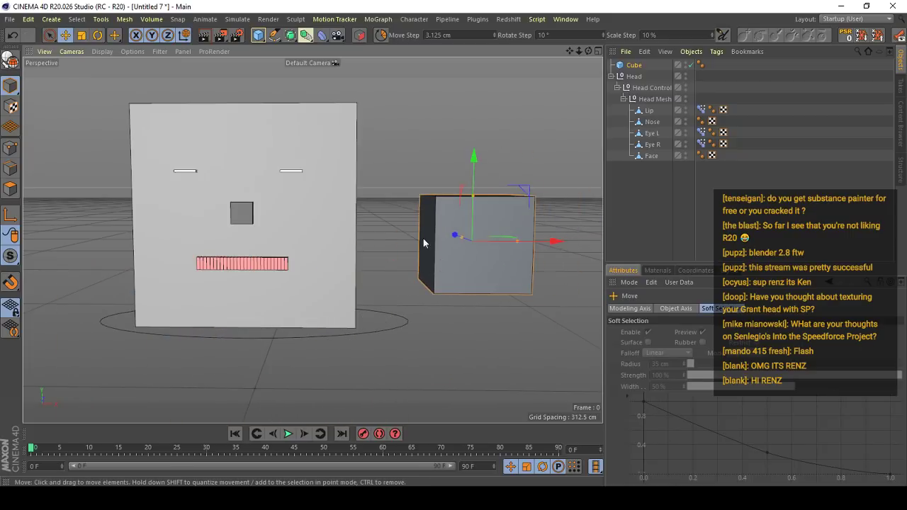
- Select the Head Control circle and examine it alongside the cube from different angles
click(404, 321)
click(403, 279)
alt+drag(403, 277, 382, 305)
scroll(341, 289, down, 3)
click(382, 304)
scroll(318, 298, down, 2)
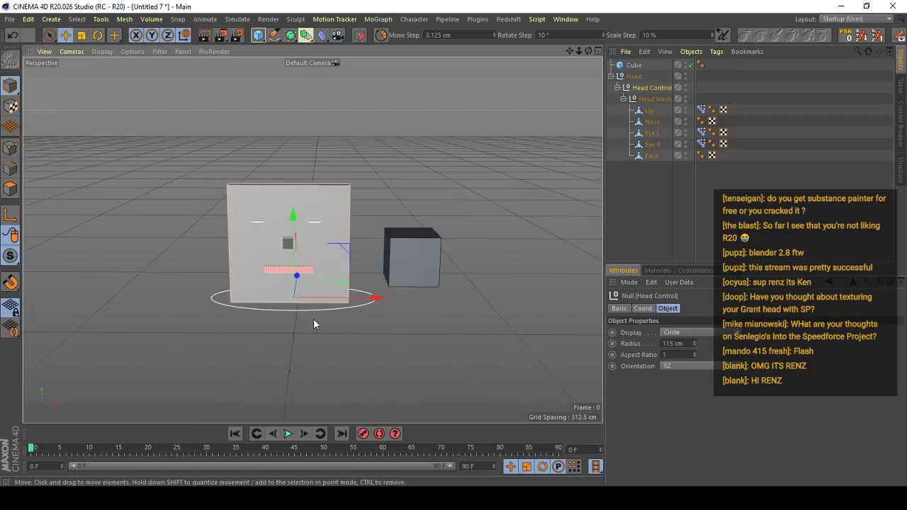
click(313, 319)
scroll(271, 307, up, 5)
alt+drag(290, 263, 328, 306)
click(336, 306)
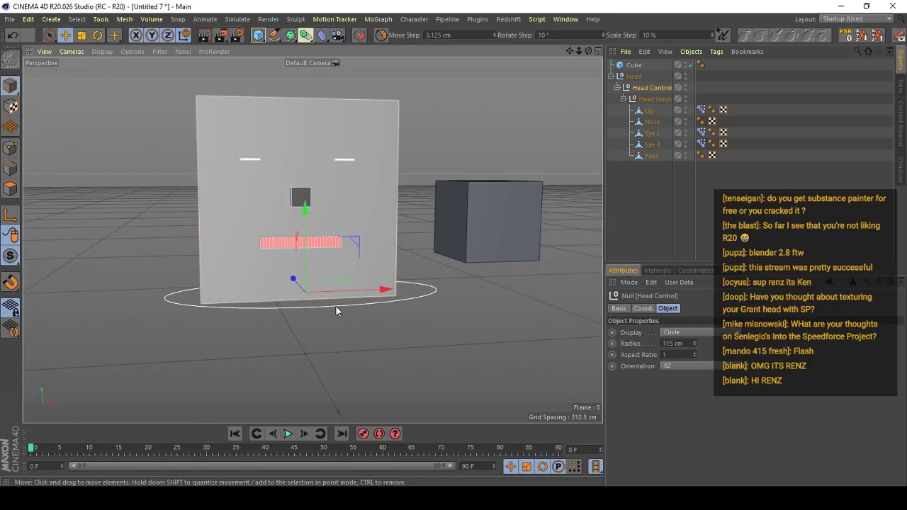
- Delete the cube beside the head
alt+drag(410, 296, 389, 264)
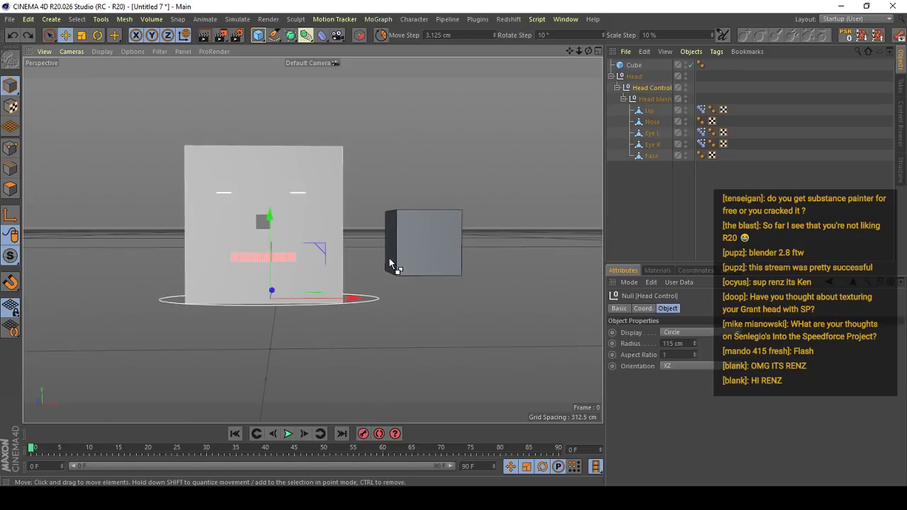
click(417, 256)
key(Delete)
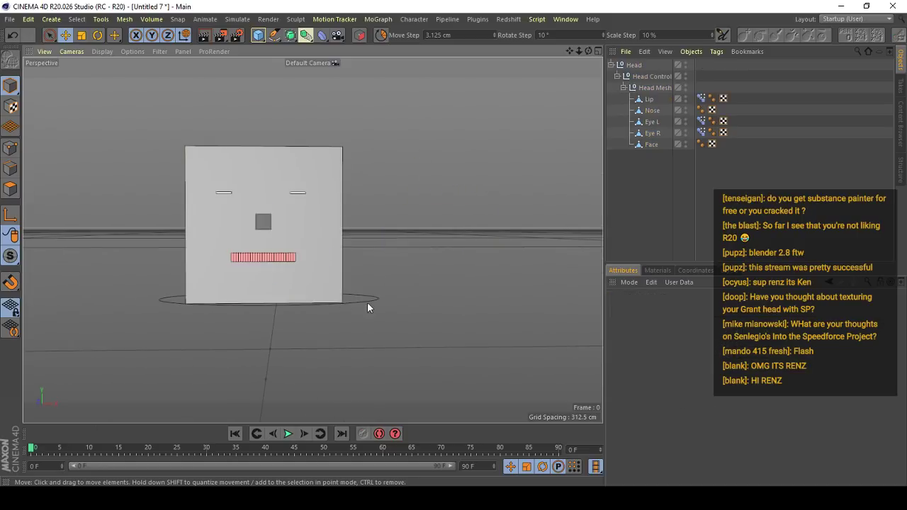
click(275, 35)
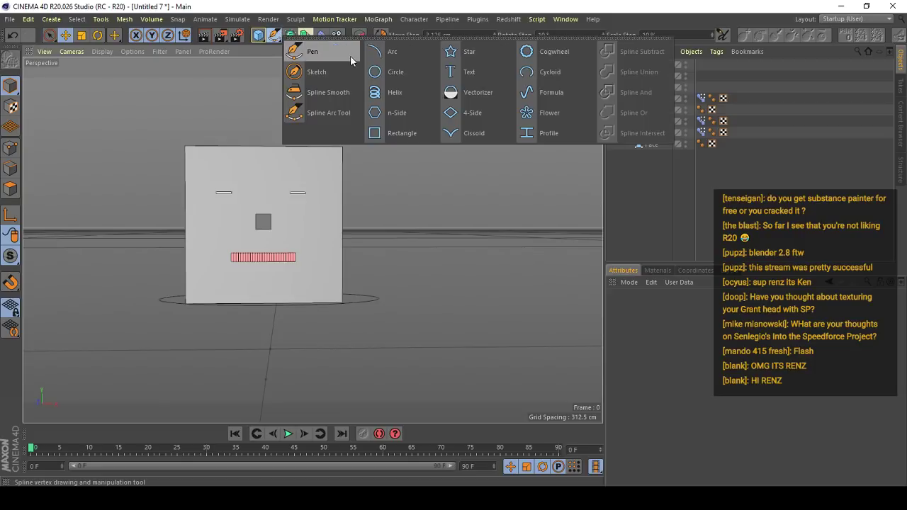
click(384, 75)
key(t)
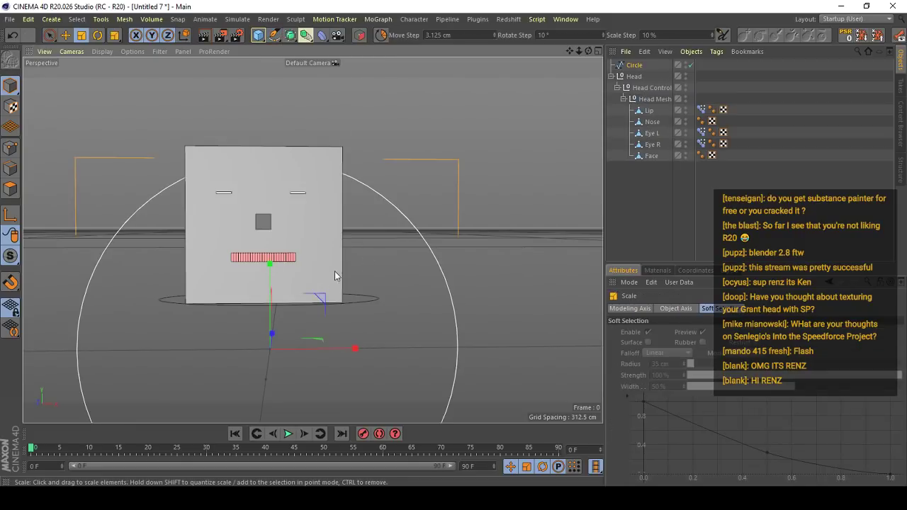
key(ctrl+z)
- Add a rectangle spline, scale it down to about half the head's height and place it beside the head
click(276, 37)
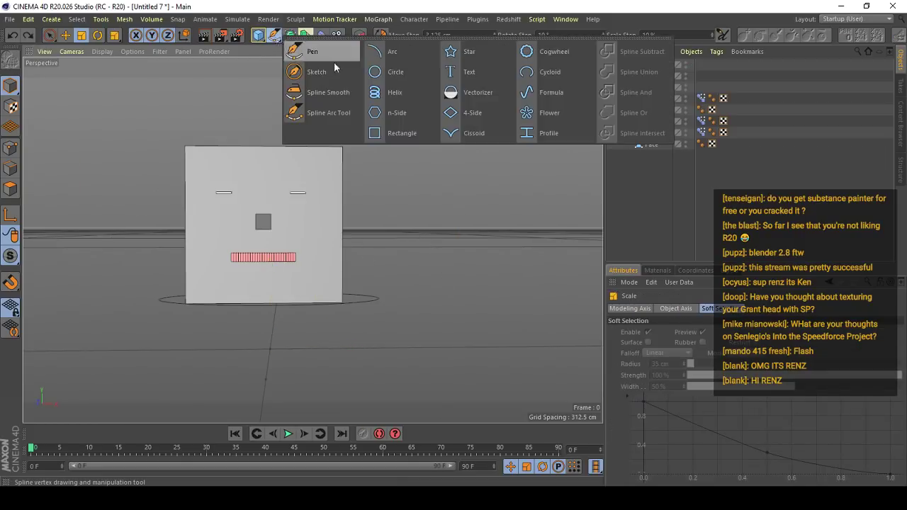
click(399, 125)
drag(316, 331, 287, 333)
key(e)
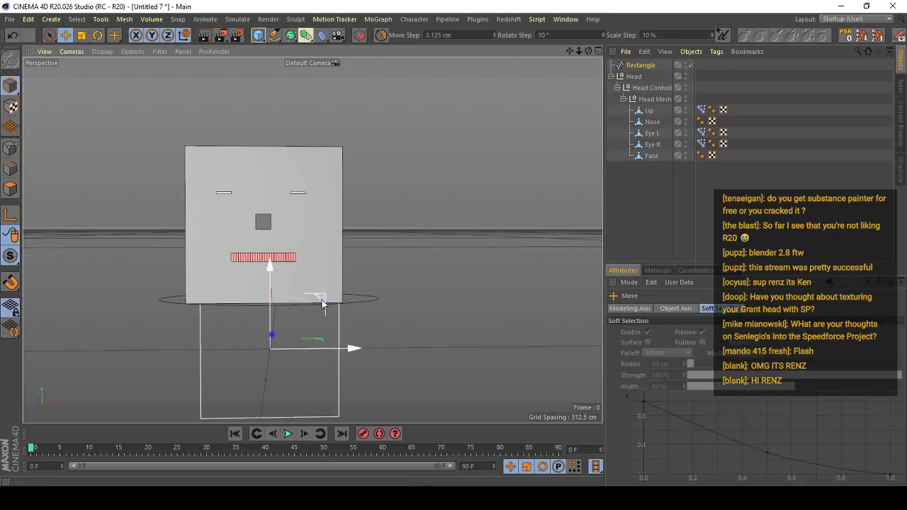
drag(324, 305, 461, 177)
key(t)
key(e)
alt+right_drag(378, 222, 418, 208)
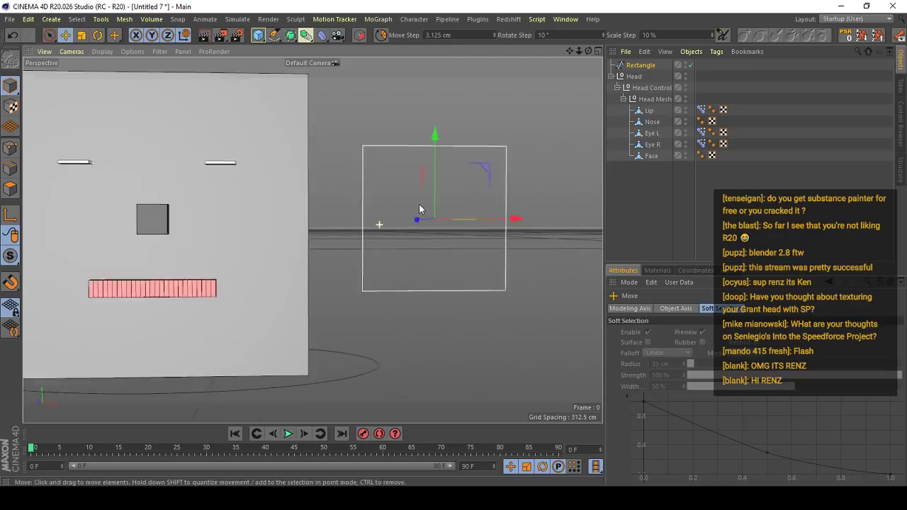
alt+drag(429, 131, 401, 140)
alt+drag(331, 136, 389, 141)
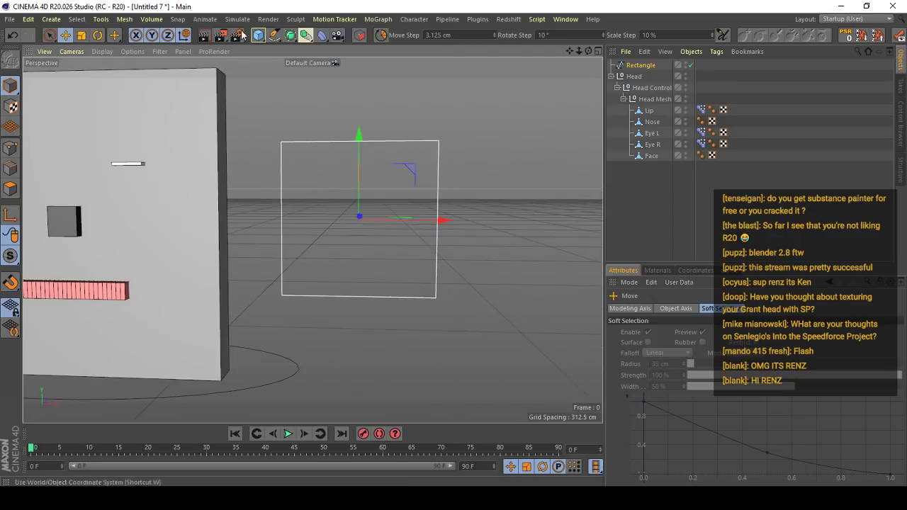
- Create a second rectangle at the centre of the first one and scale it down to 10%
click(274, 35)
click(401, 132)
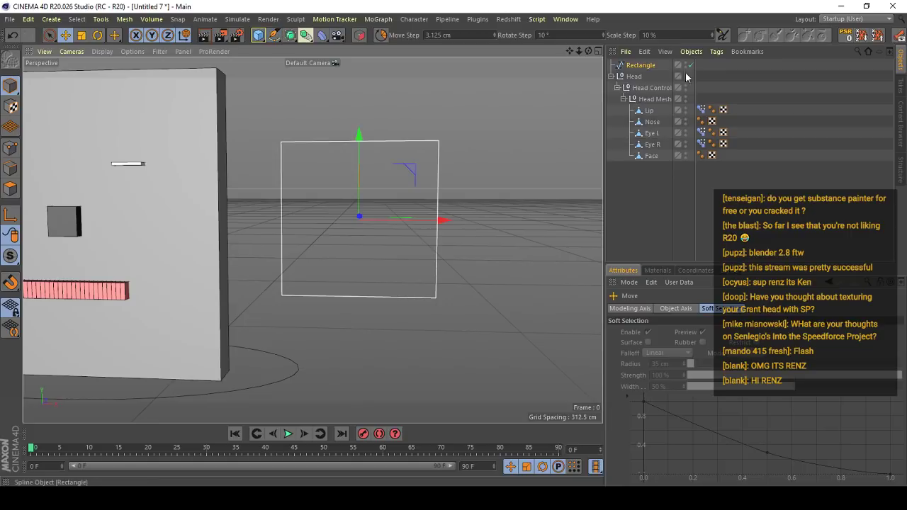
key(t)
drag(498, 169, 104, 301)
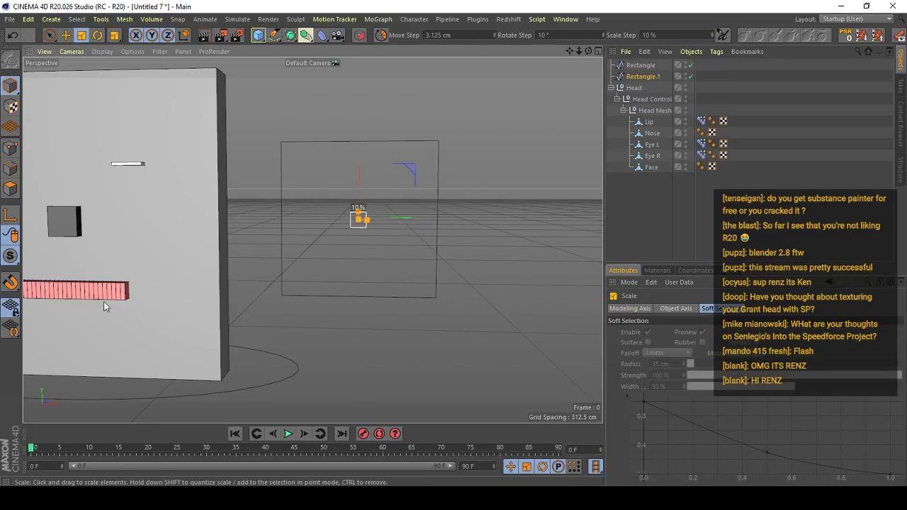
- Try sliding the small rectangle vertically inside the large rectangle
alt+drag(348, 225, 358, 215)
alt+right_drag(359, 214, 425, 211)
click(418, 210)
alt+middle_drag(425, 214, 405, 227)
alt+right_drag(407, 227, 382, 250)
alt+middle_drag(383, 249, 413, 246)
alt+right_drag(413, 246, 438, 226)
key(e)
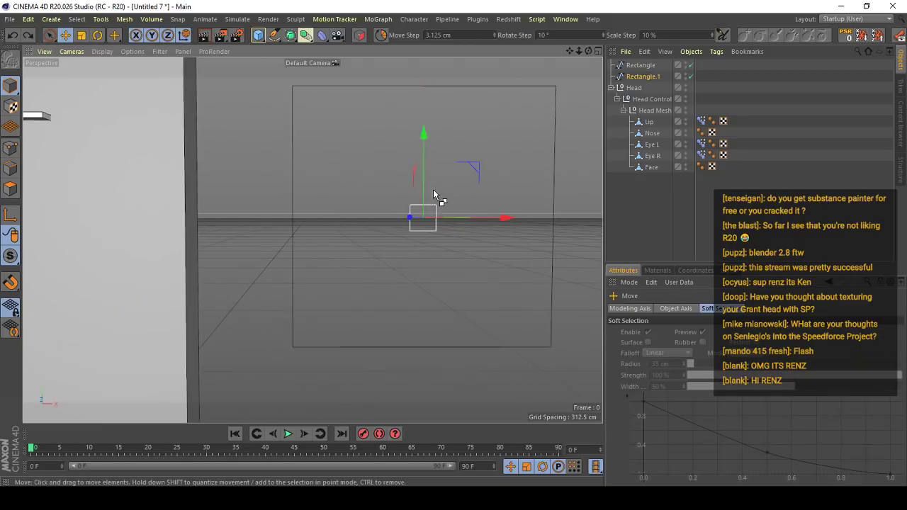
alt+right_drag(433, 189, 431, 179)
drag(432, 161, 430, 131)
key(ctrl+z)
drag(426, 164, 424, 84)
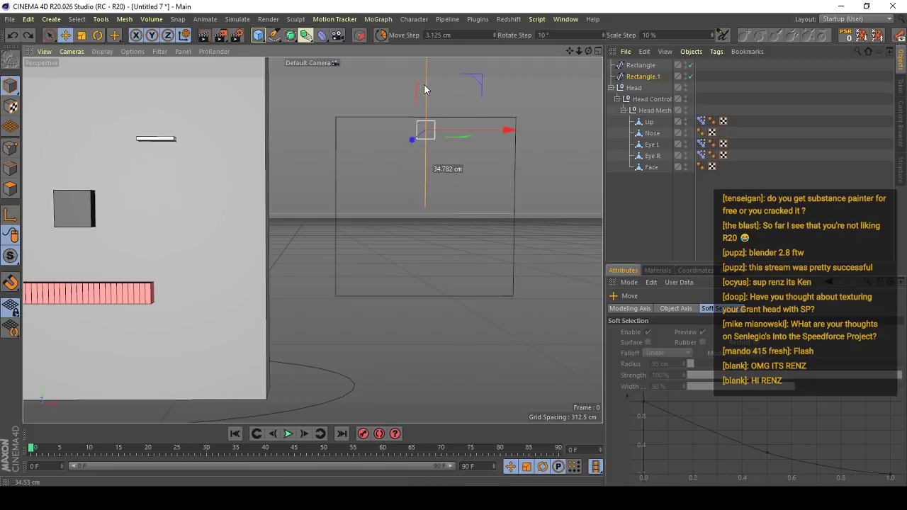
alt+right_drag(429, 117, 422, 172)
- Make the small rectangle a child of the large rectangle and test that both move together
click(646, 77)
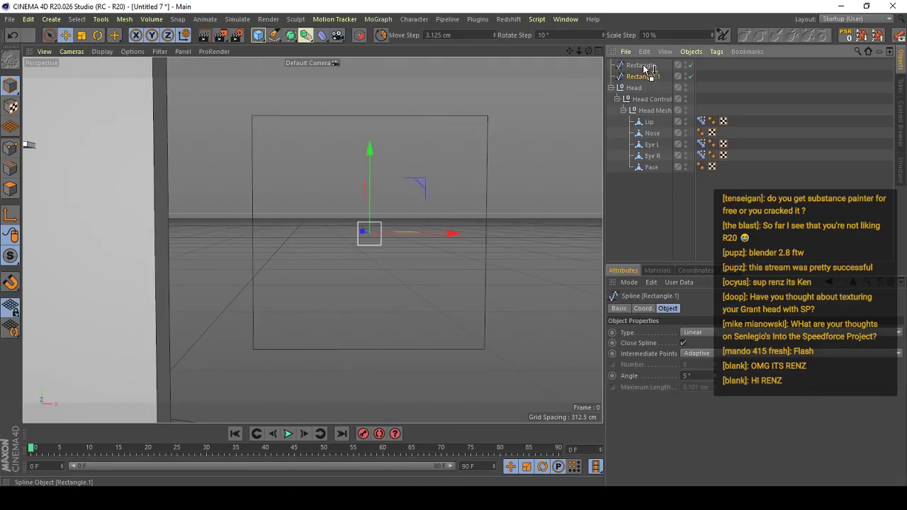
click(643, 65)
drag(454, 147, 527, 158)
key(ctrl+z)
key(ctrl+z)
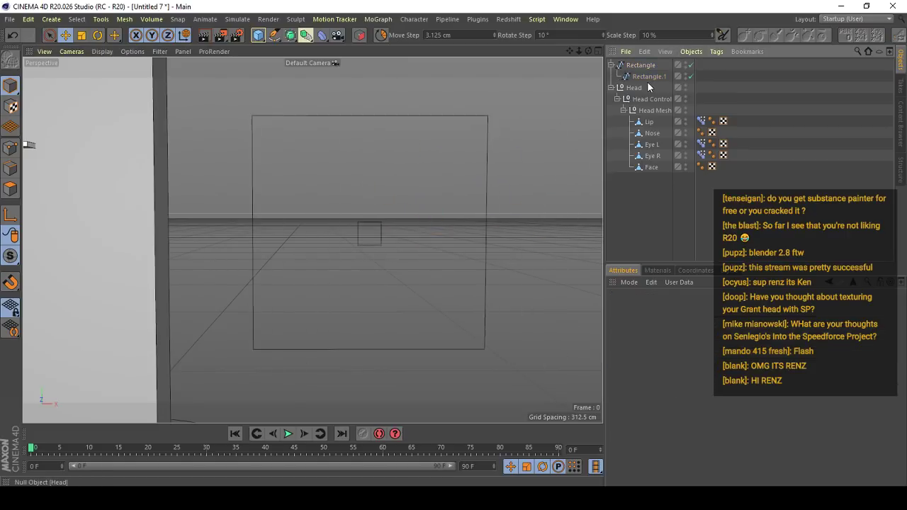
- Examine the small rectangle's coordinates and freeze transformation values, and test how freely it moves
click(649, 77)
click(643, 309)
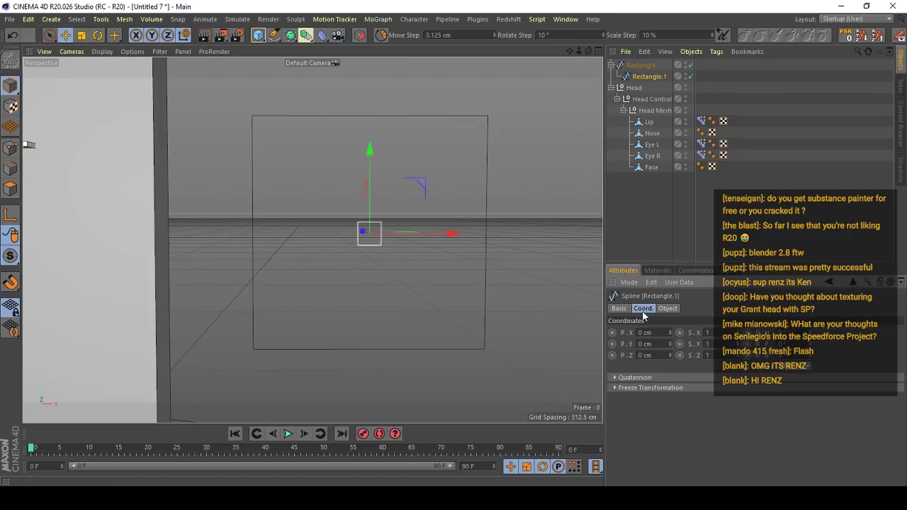
click(643, 388)
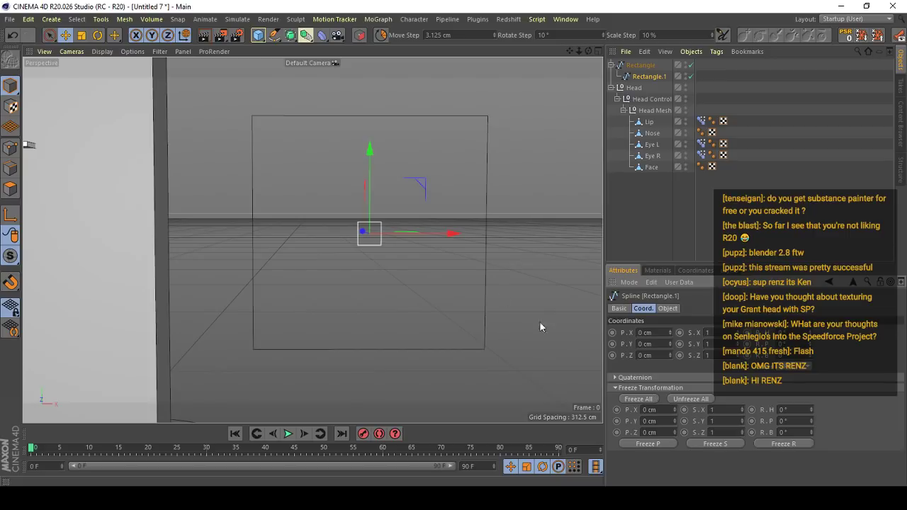
drag(398, 268, 353, 175)
key(ctrl+z)
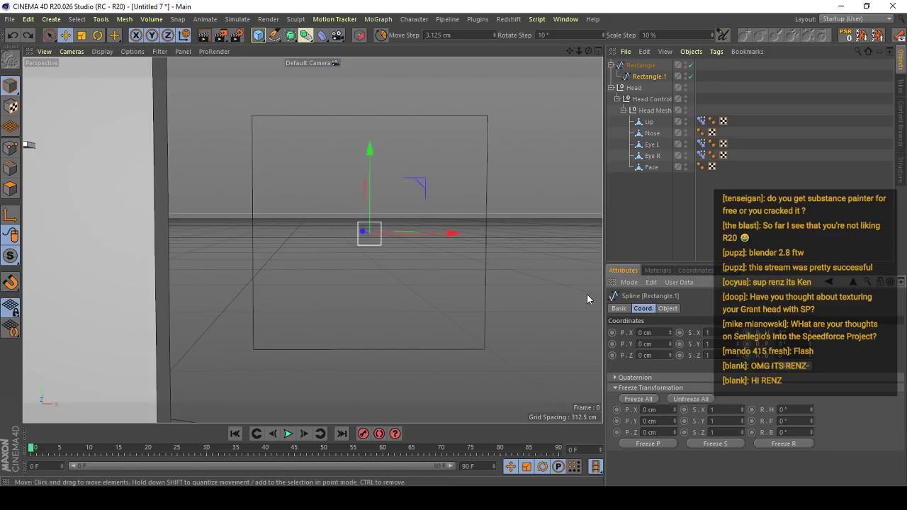
- Add a Protection tag to the small rectangle and set its position protection to None
right_click(650, 75)
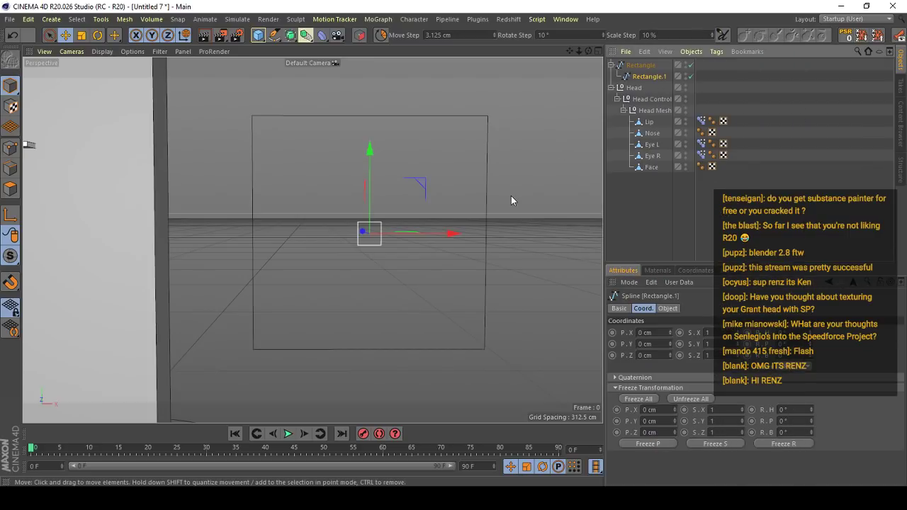
key(shift+c)
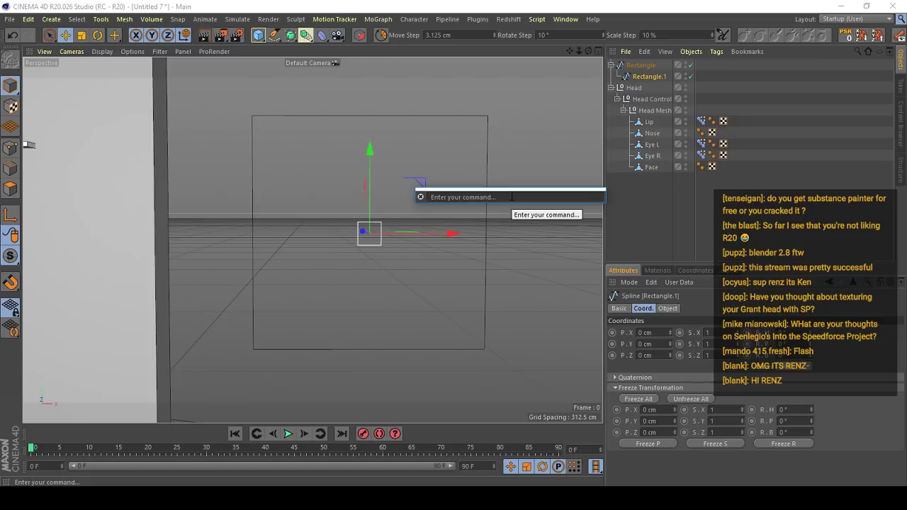
text(prot)
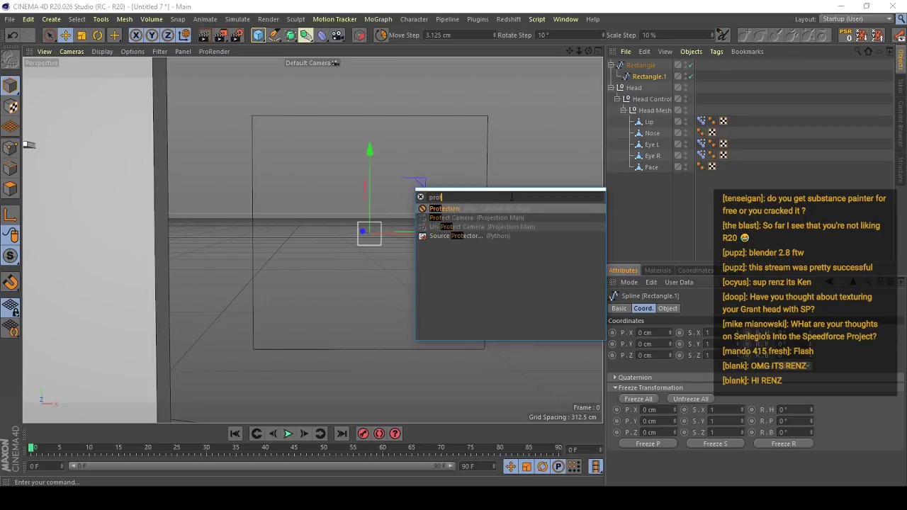
key(Return)
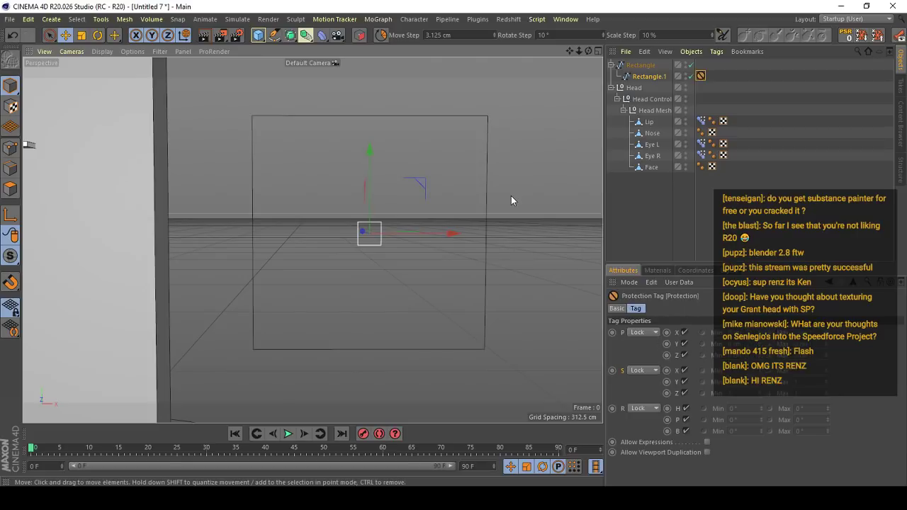
click(655, 332)
click(650, 344)
- Move the small rectangle up to the large rectangle's upper edge, at Y about 36.5 cm, and check its position
click(654, 78)
alt+right_drag(342, 155, 404, 179)
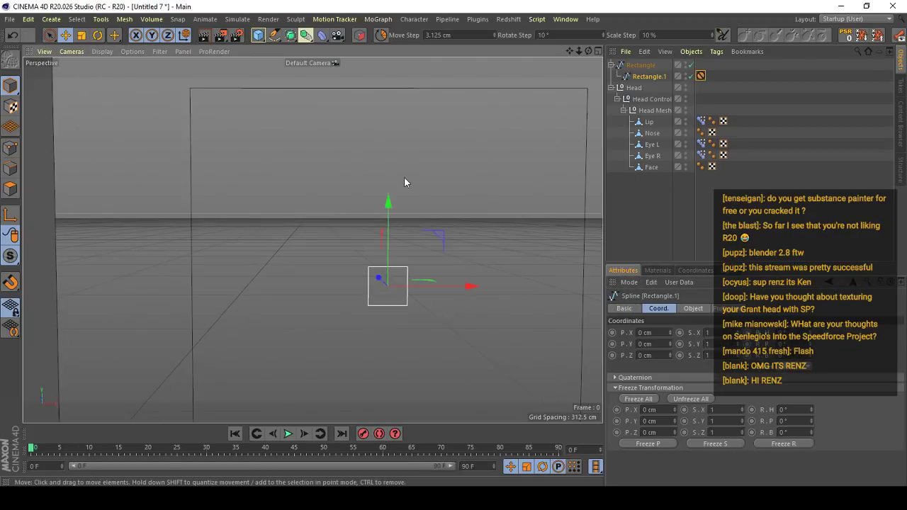
drag(388, 206, 389, 24)
double_click(658, 344)
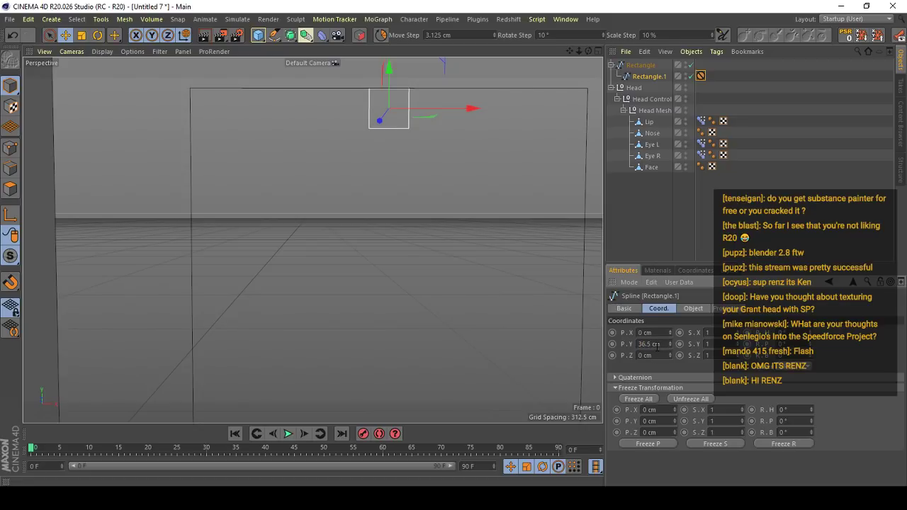
scroll(486, 237, down, 4)
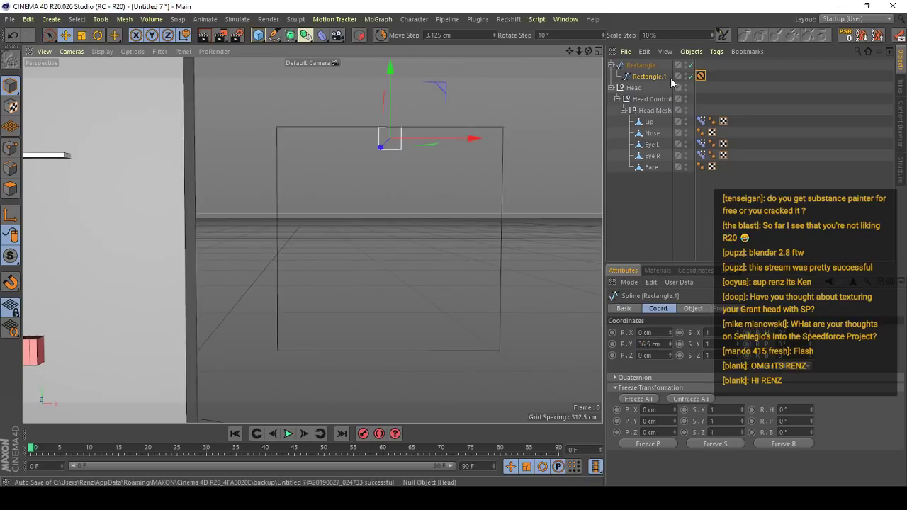
- Set the position mode of the small rectangle's Protection tag to Limit
click(700, 76)
click(646, 332)
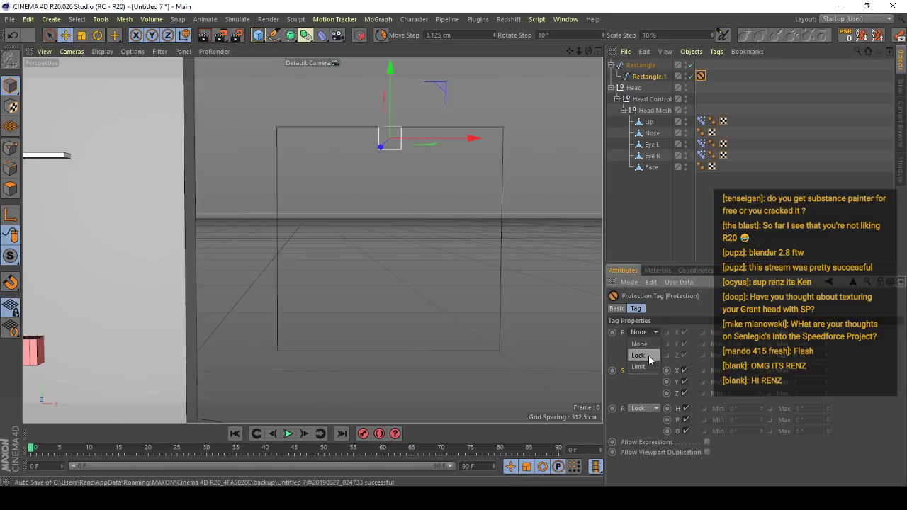
click(640, 366)
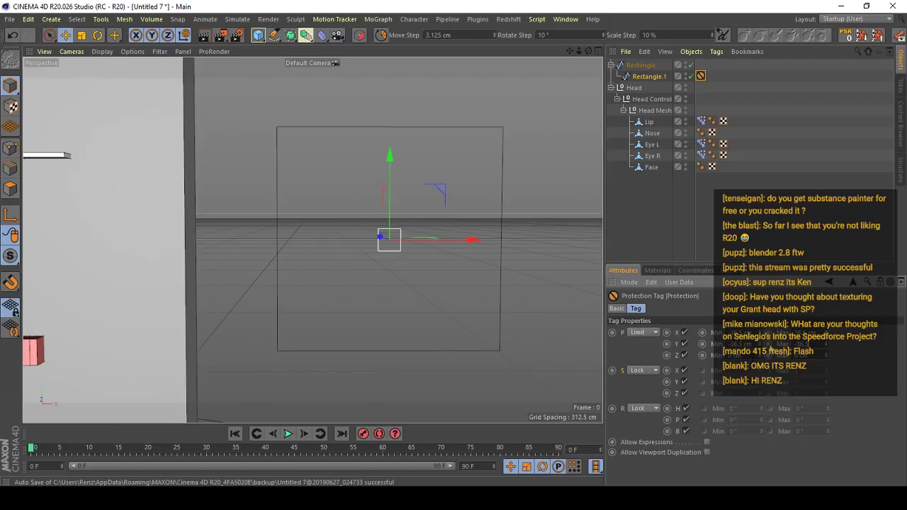
- Limit the small rectangle's Y position between -36.5 cm and 36.5 cm in its Protection tag, and reset its position to zero
key(Return)
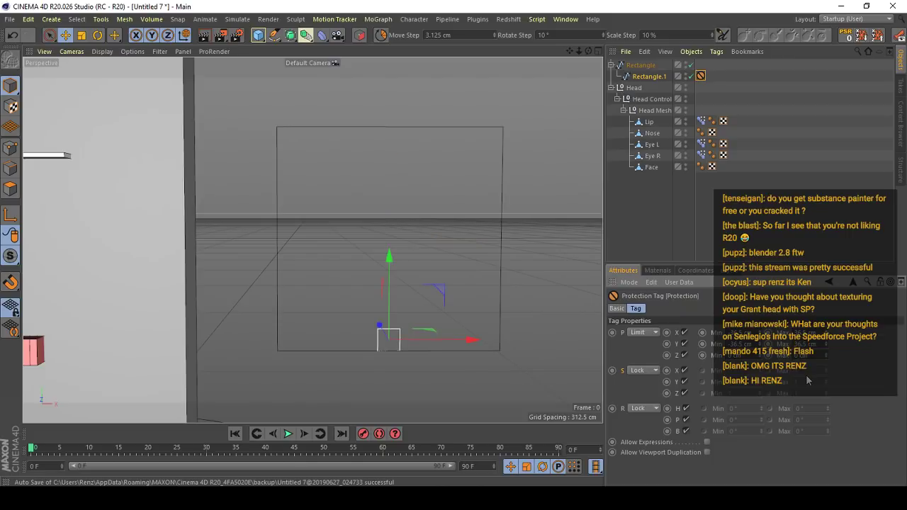
click(648, 77)
click(846, 34)
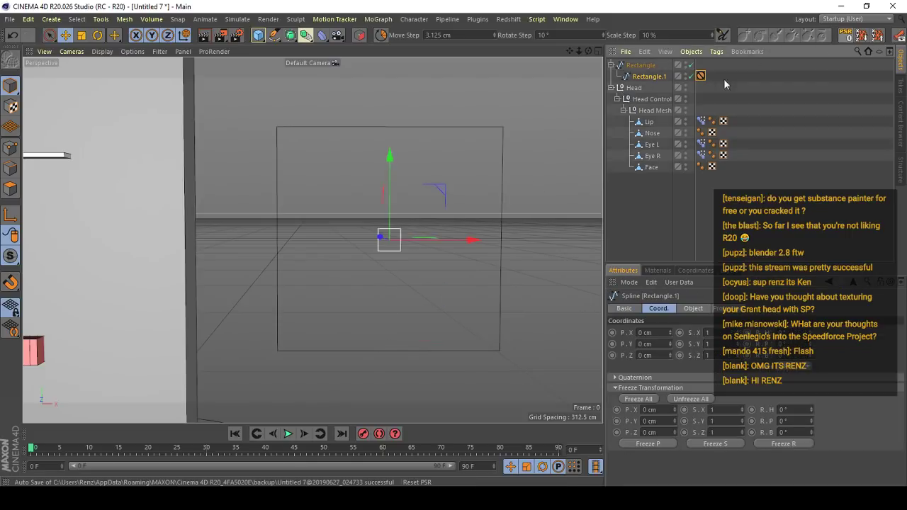
- Test how far the small rectangle can move inside the large one, undoing each test move
drag(437, 313, 514, 397)
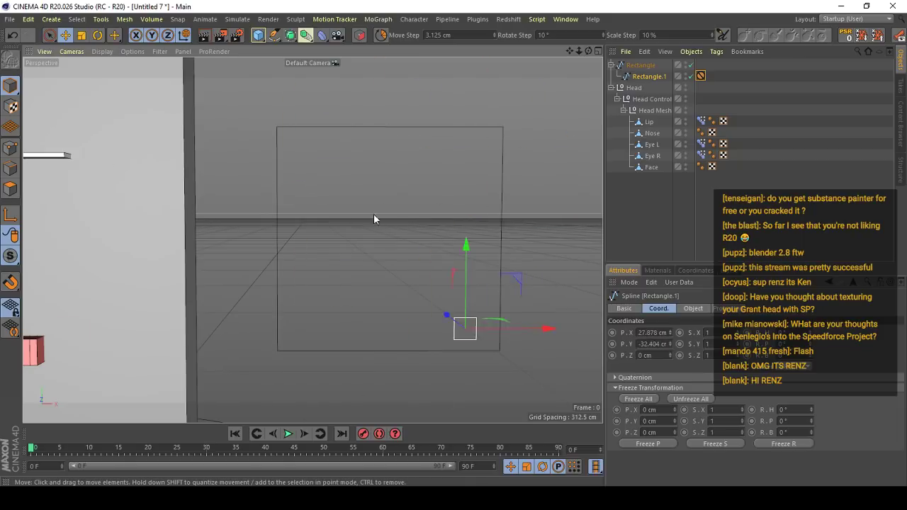
key(ctrl+z)
scroll(374, 219, down, 5)
drag(378, 292, 581, 247)
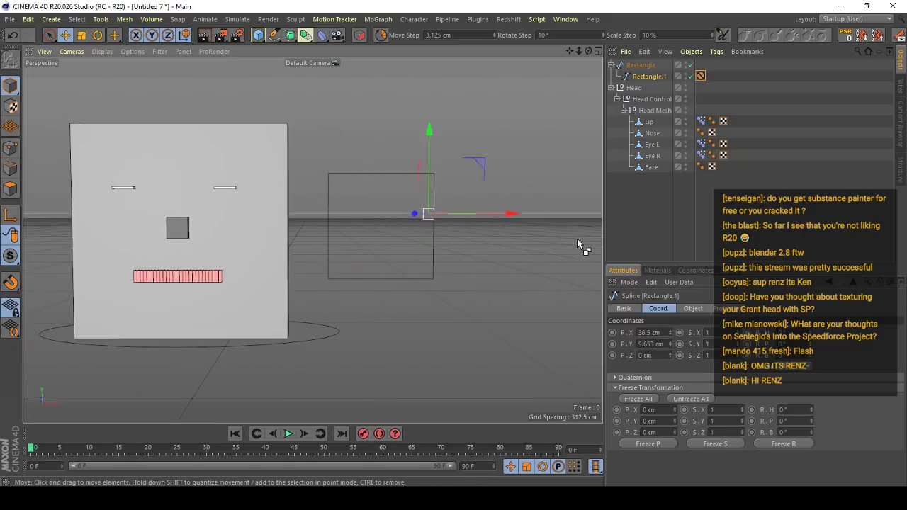
key(ctrl+z)
- Rename the small rectangle as Controler and the large parent rectangle as Frame
alt+middle_drag(310, 199, 385, 199)
scroll(383, 199, up, 2)
double_click(657, 76)
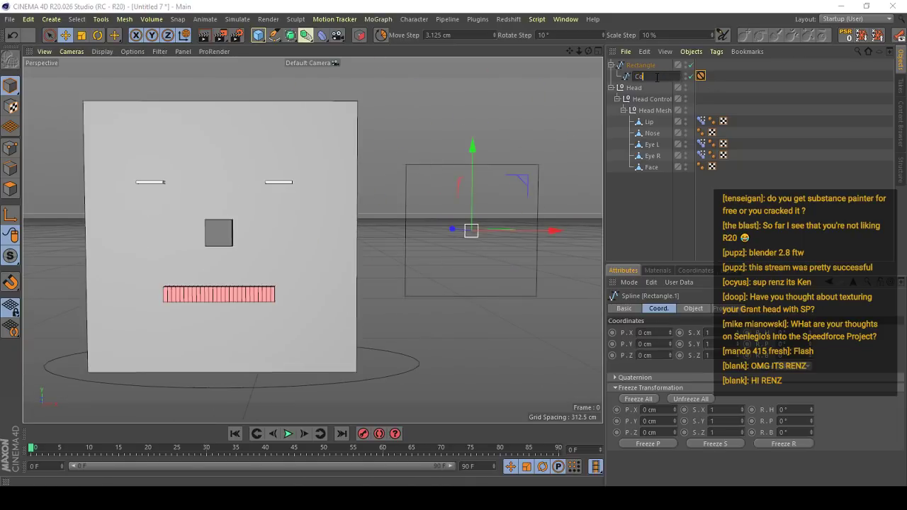
text(Controler)
key(Return)
double_click(642, 65)
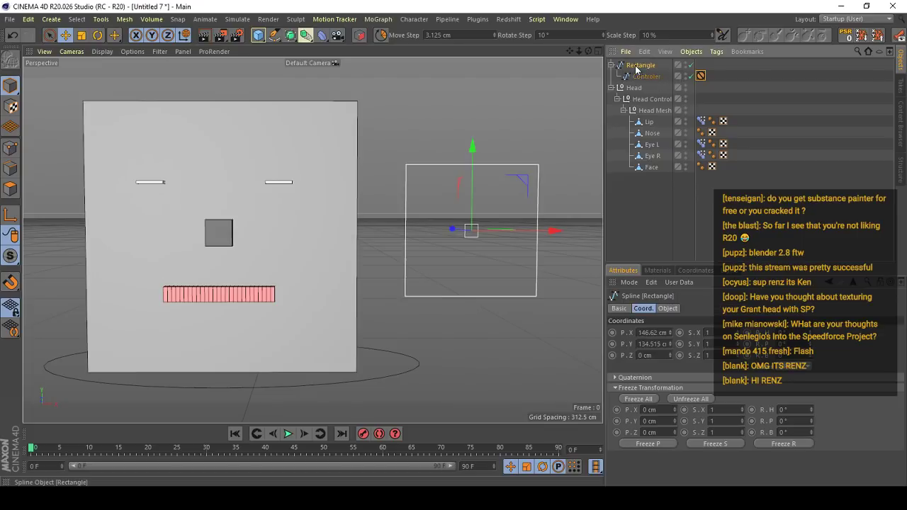
text(Frame)
key(Return)
- Add an XPresso tag to Frame and place its editor window below the face in the viewport
right_click(641, 65)
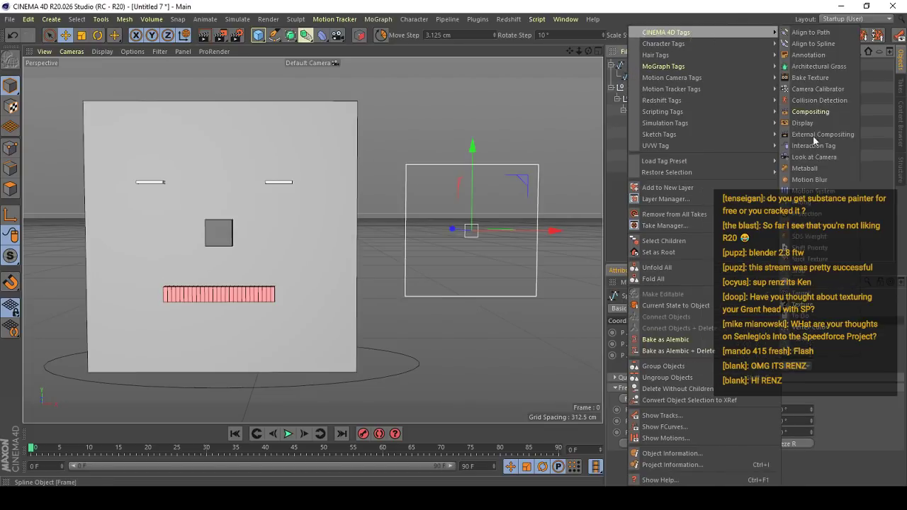
mouse_move(744, 40)
click(822, 363)
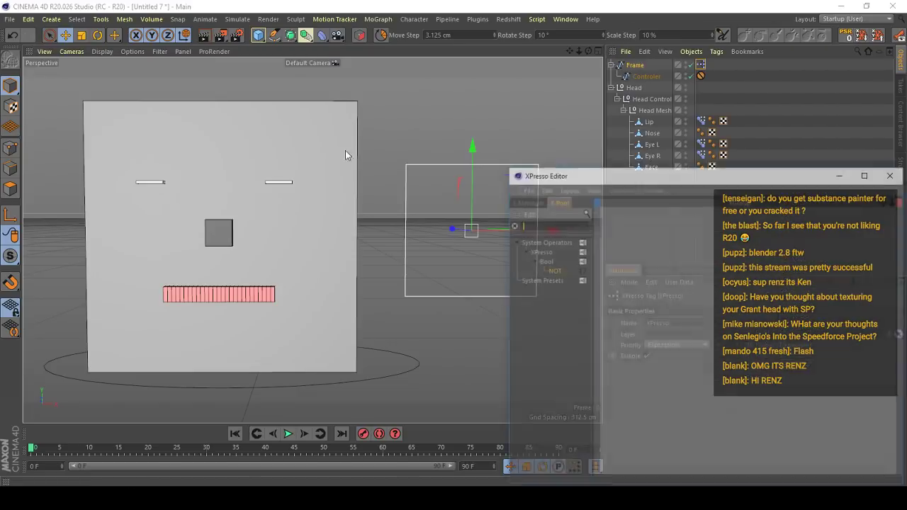
drag(606, 181, 316, 329)
alt+middle_drag(312, 240, 622, 62)
- Add a Controler node to the XPresso graph with a Position . Y output port
click(646, 76)
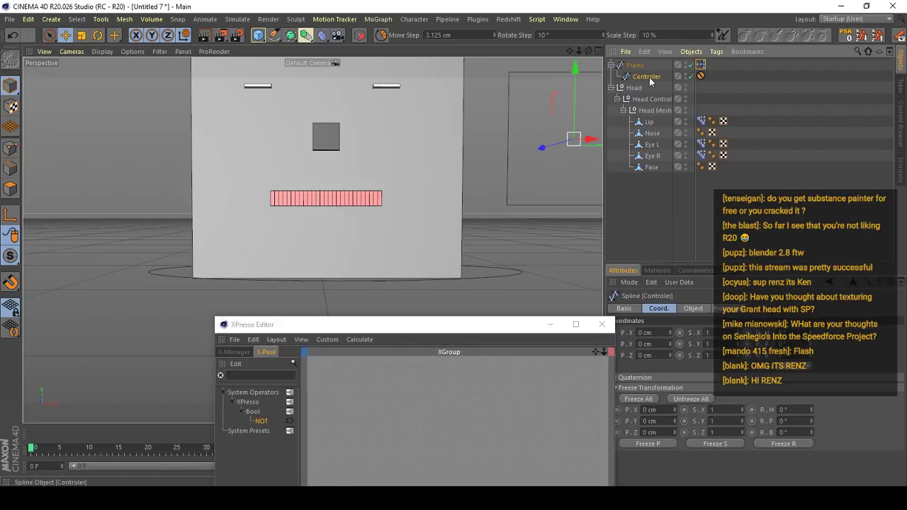
drag(320, 447, 333, 427)
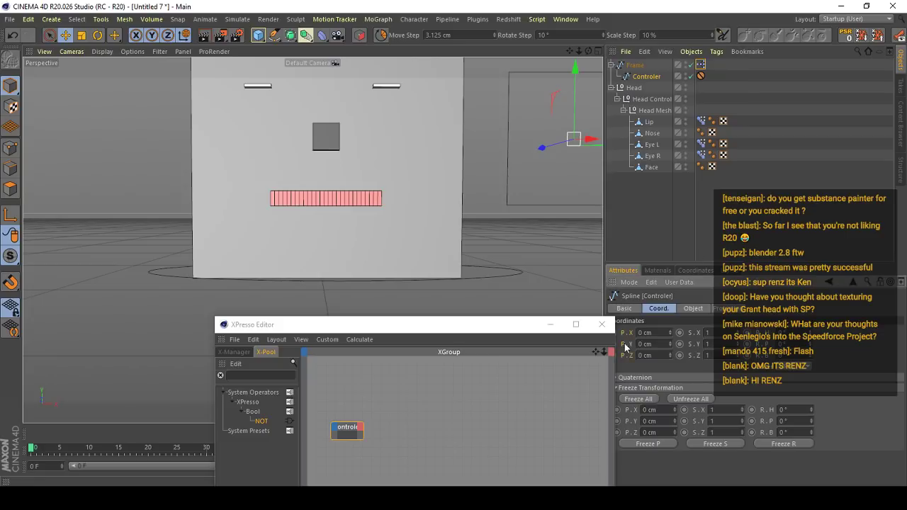
click(350, 431)
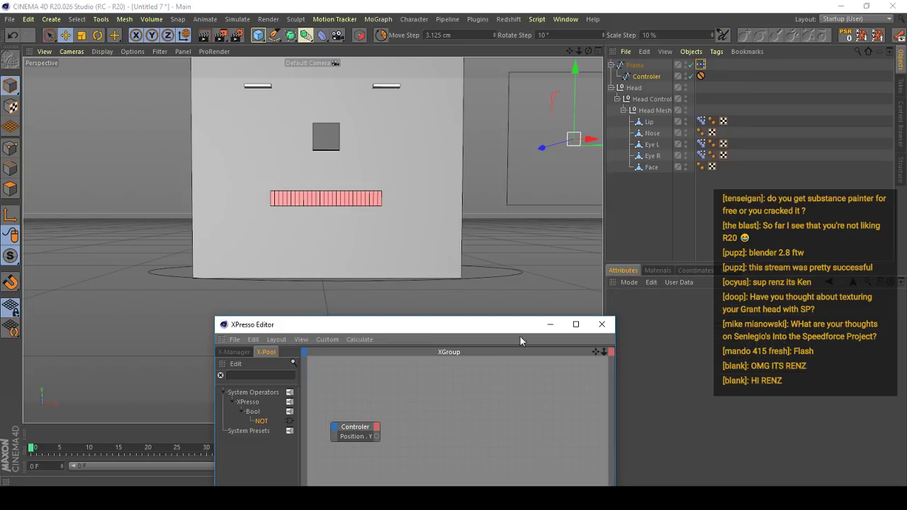
- Add a Range Mapper node and connect the Controler's Position . Y output to its input
right_click(411, 428)
mouse_move(439, 355)
mouse_move(496, 355)
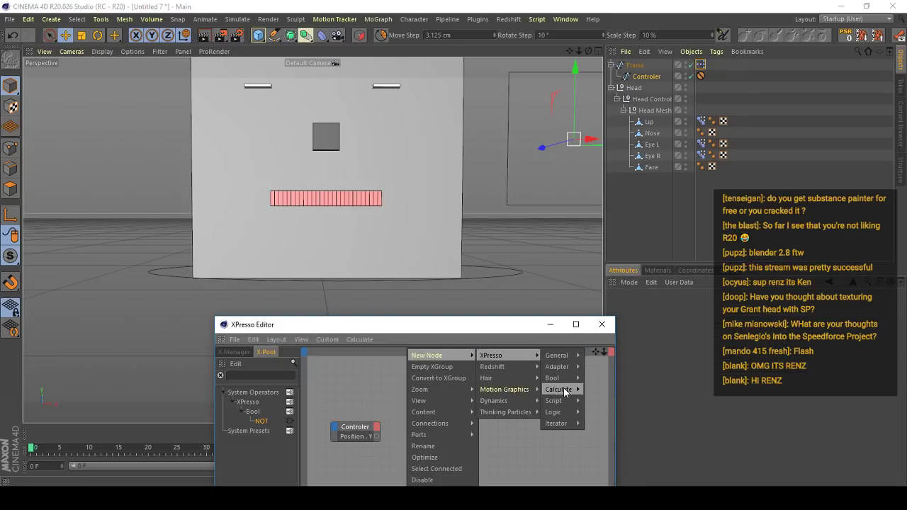
mouse_move(565, 391)
click(730, 470)
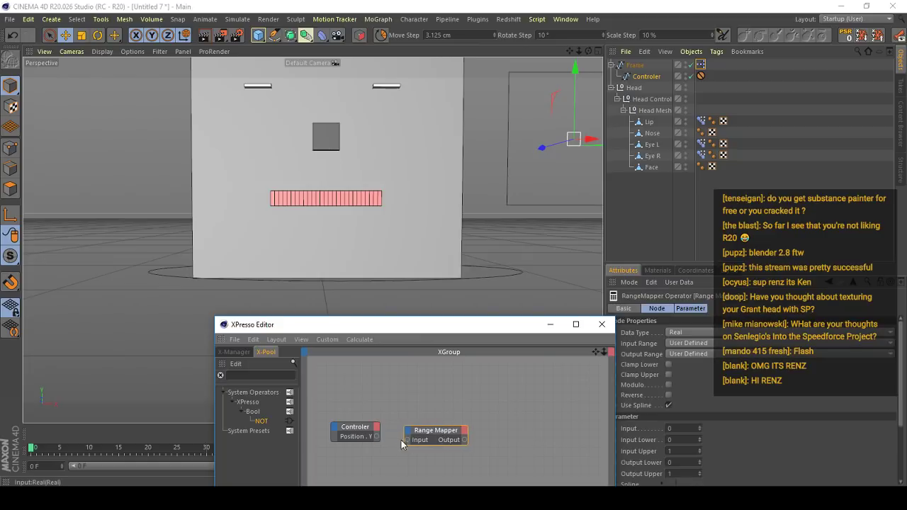
drag(379, 439, 377, 437)
- Set the Range Mapper's input range to Radians and its output range to Percent
click(684, 343)
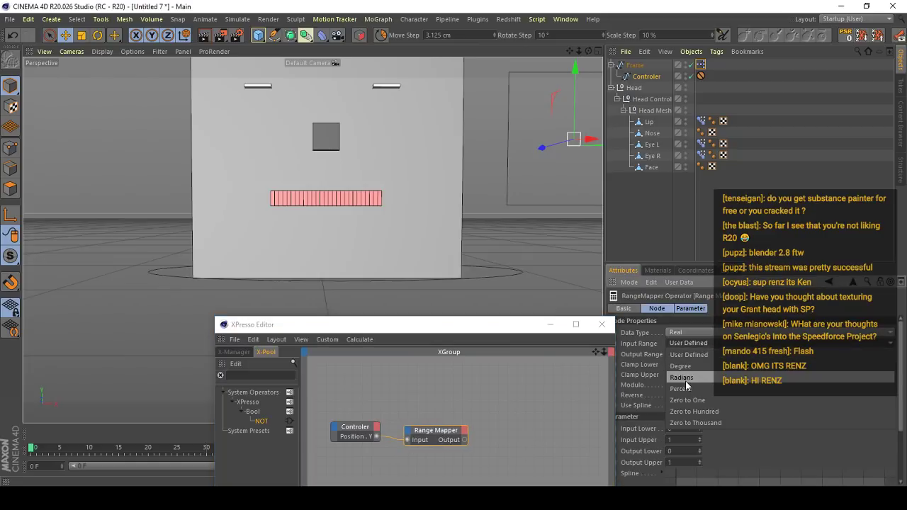
click(685, 381)
click(697, 360)
click(691, 386)
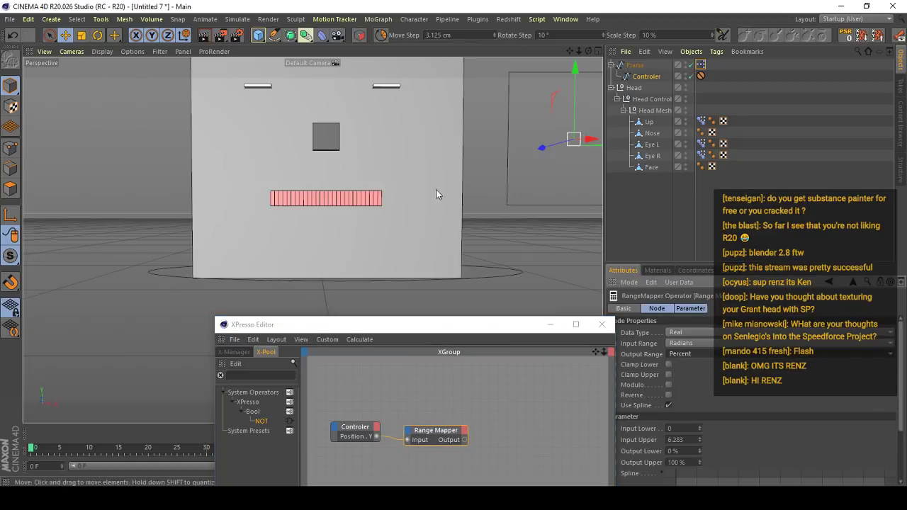
- Examine the Lip's Pose Morph sliders, and test an upward move of the Controler before undoing it
click(649, 122)
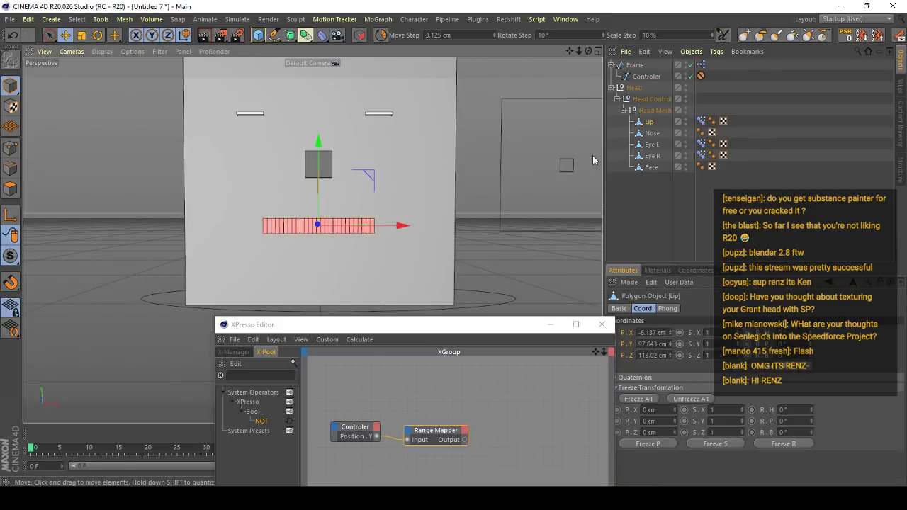
click(701, 121)
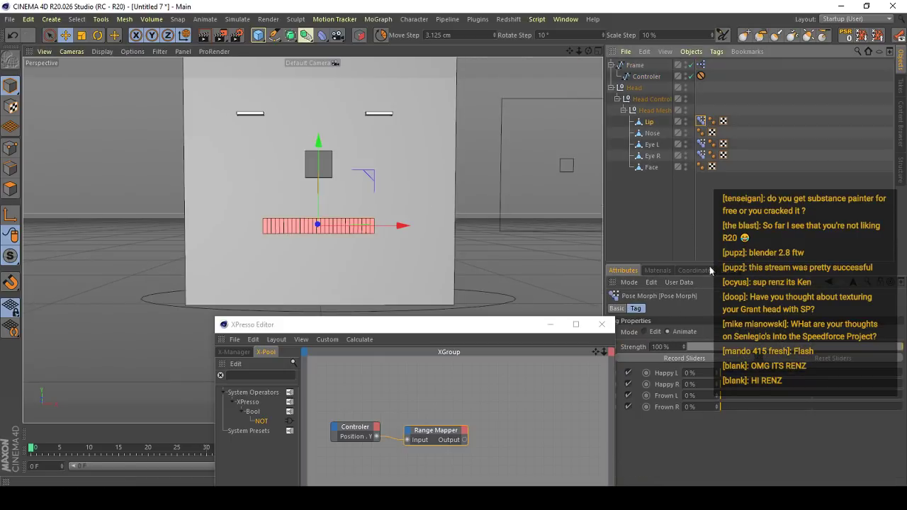
alt+middle_drag(424, 176, 380, 203)
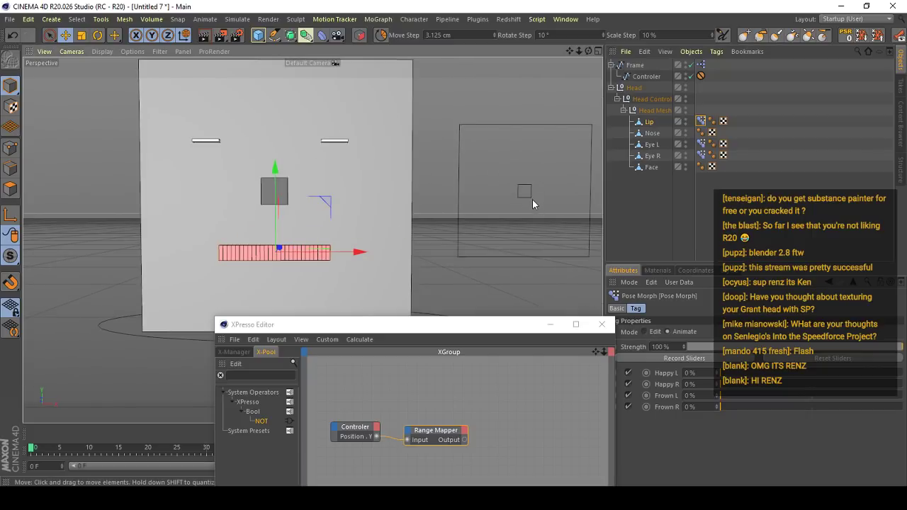
drag(524, 191, 527, 117)
key(ctrl+z)
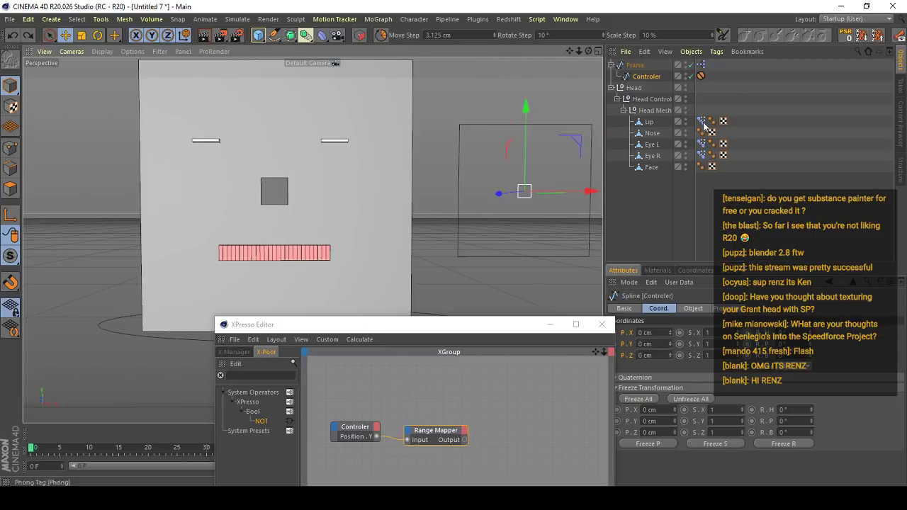
- Add the Lip's Pose Morph Happy L Strength as a node and connect the Range Mapper's output to it
click(703, 155)
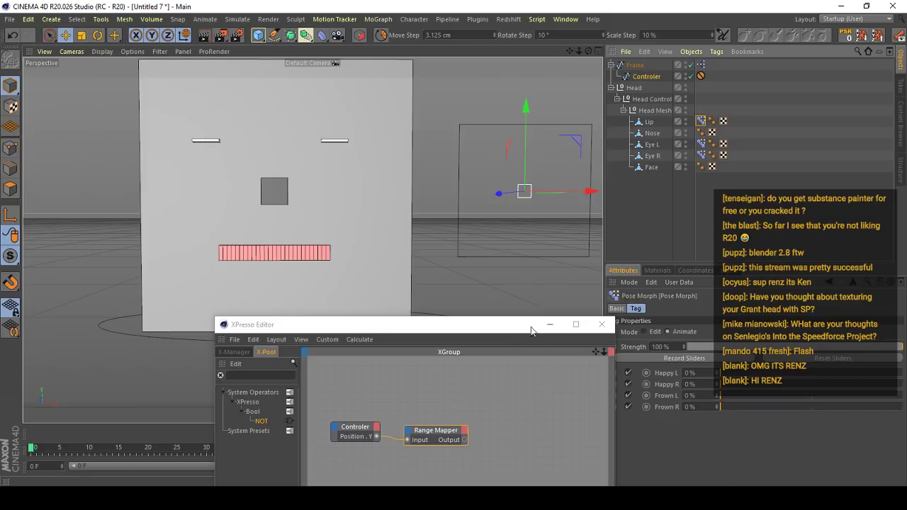
drag(537, 324, 427, 299)
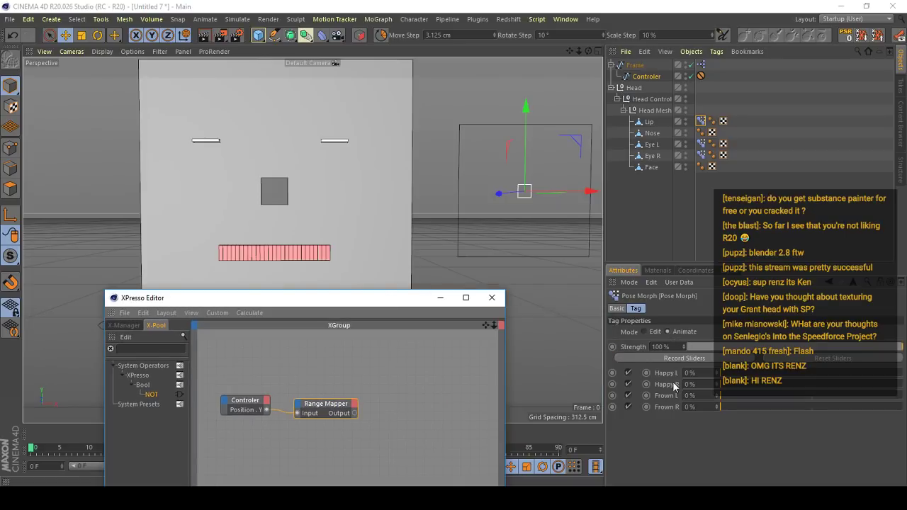
drag(722, 373, 691, 368)
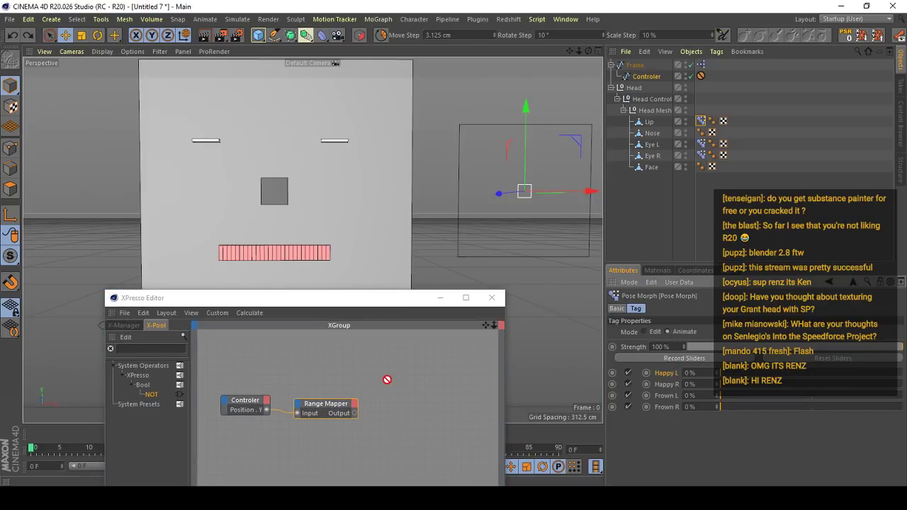
drag(708, 144, 401, 390)
- Try an Input Upper value of 0.5 on the Range Mapper by raising the Controler to the Frame's upper edge
click(672, 450)
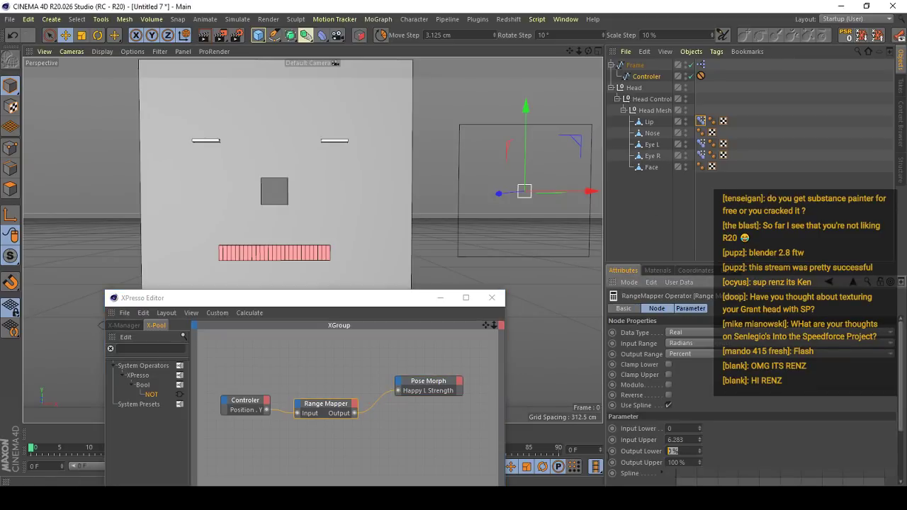
click(700, 75)
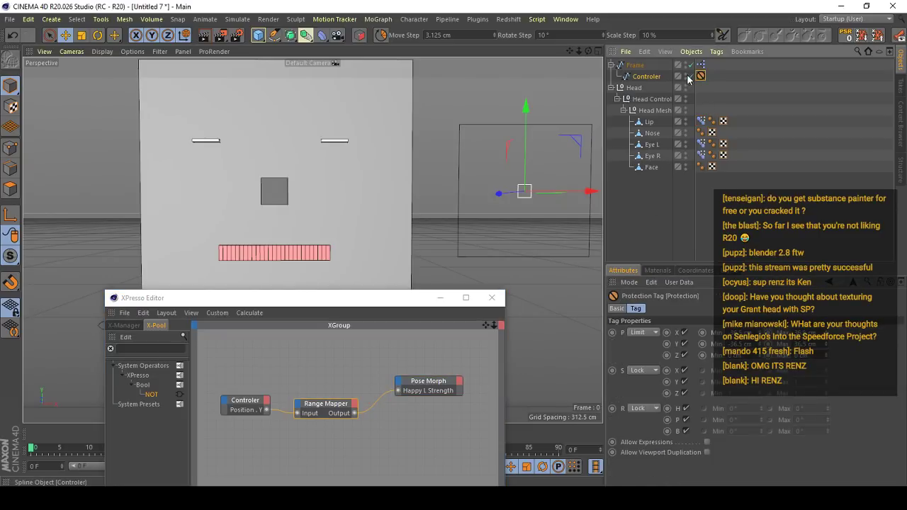
click(332, 407)
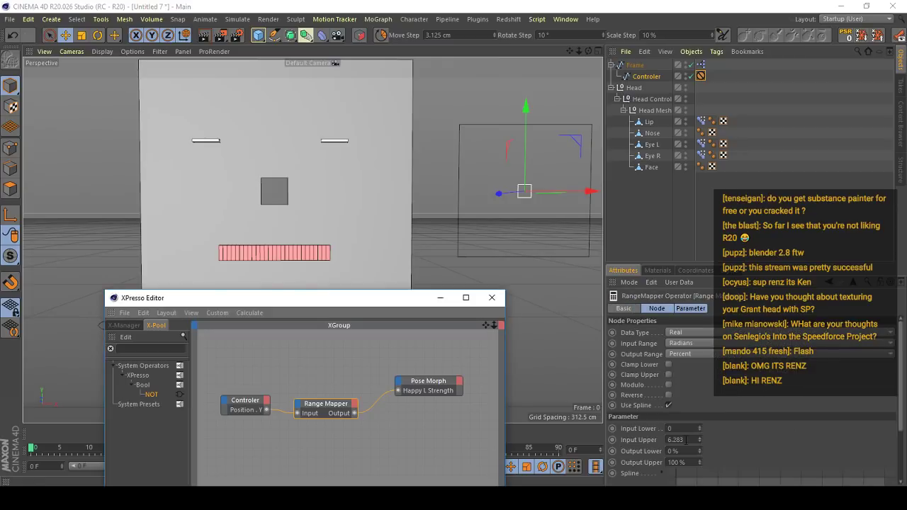
click(678, 440)
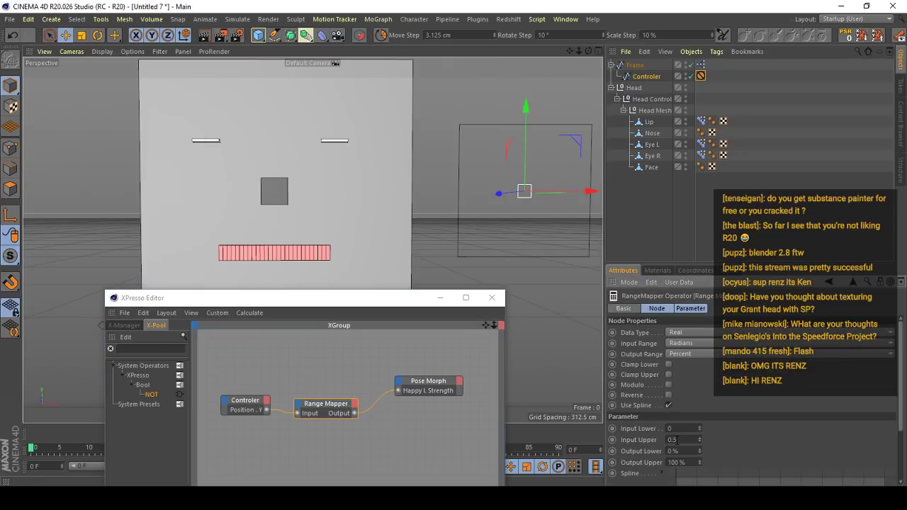
drag(525, 146, 531, 85)
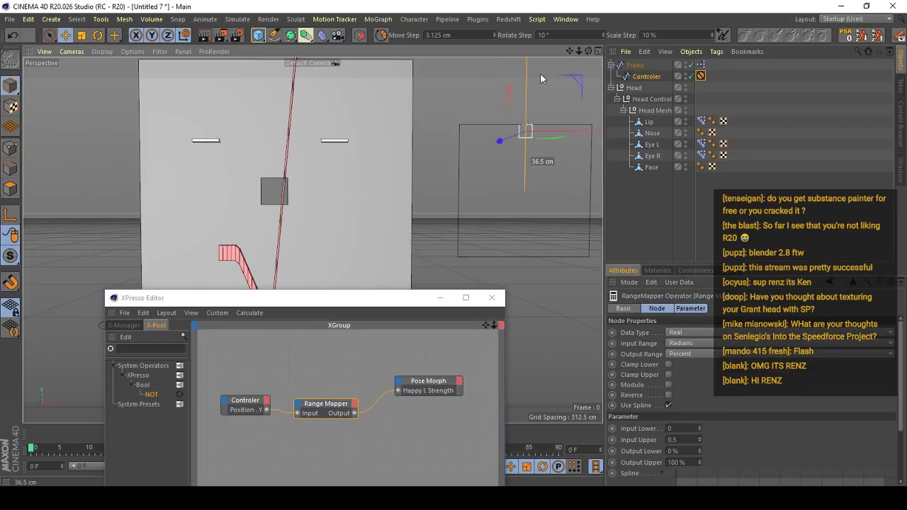
- Set the Range Mapper's Input Upper to 36.5 to match the Controler's upper movement limit
click(332, 406)
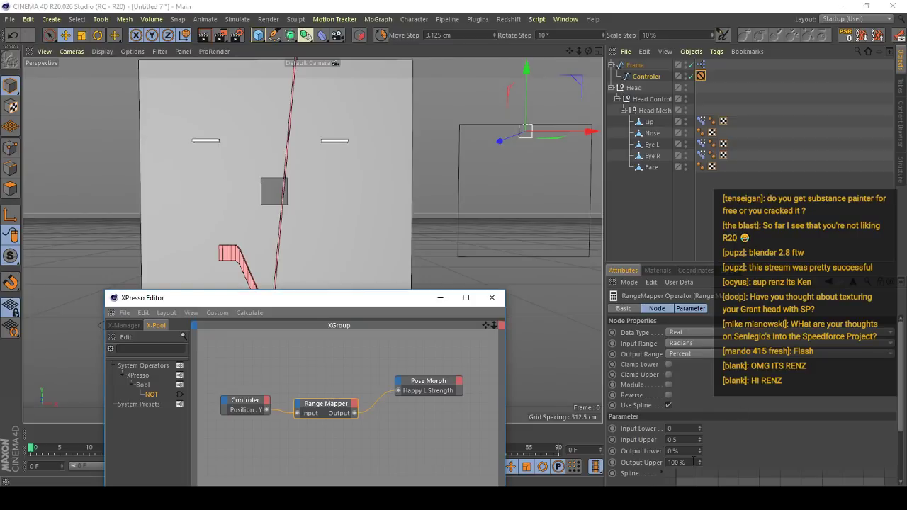
alt+right_drag(452, 201, 400, 195)
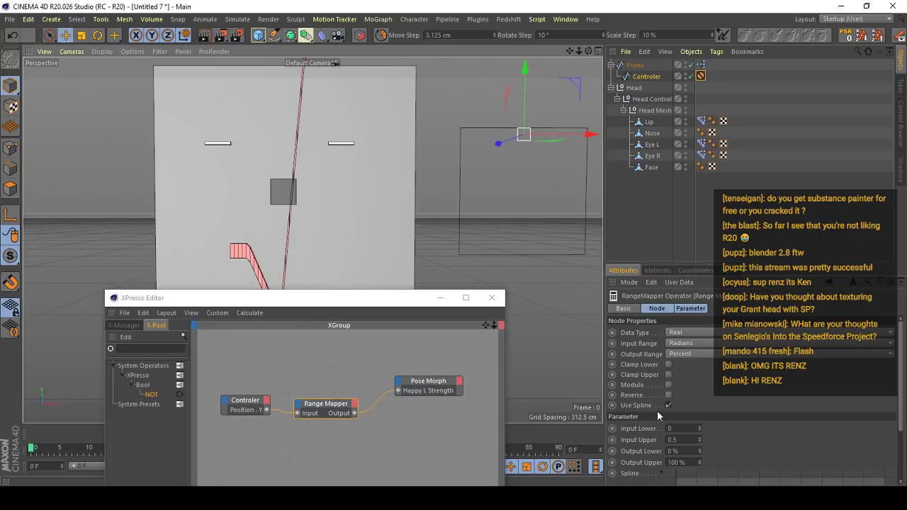
click(682, 440)
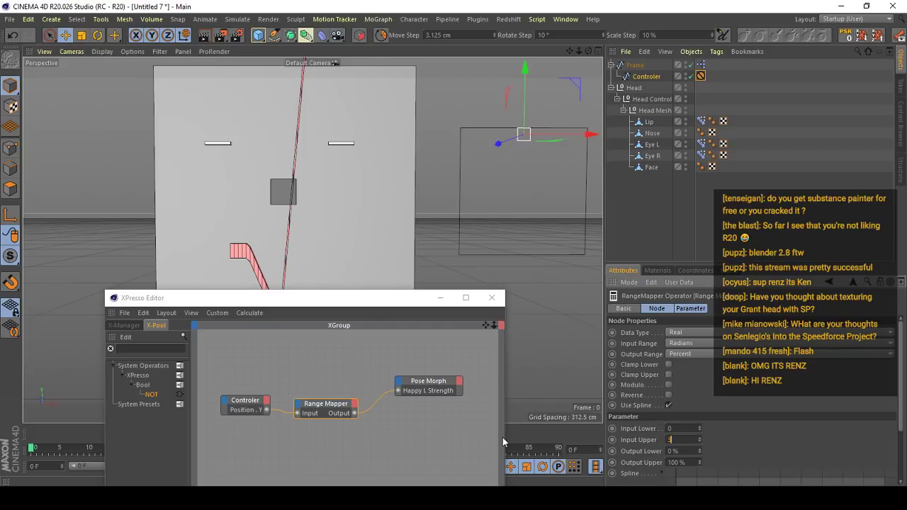
text(36.5)
key(Return)
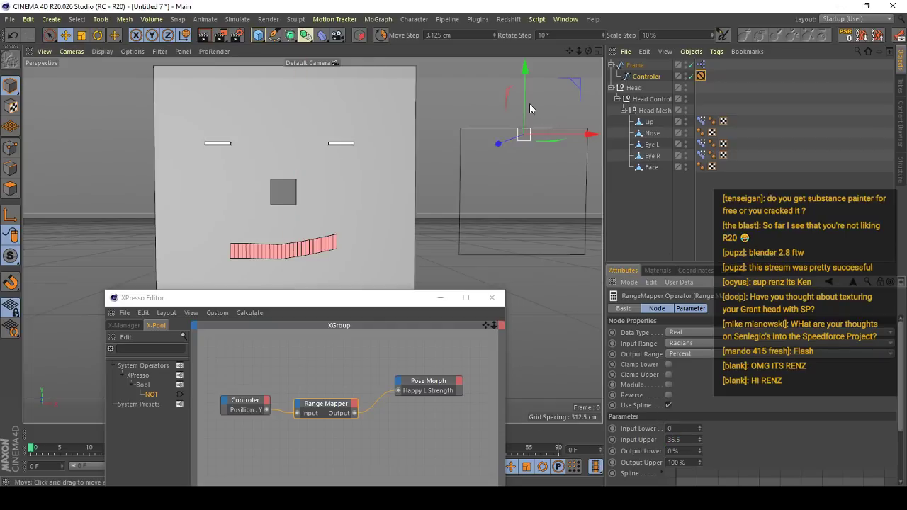
- Test the lip with the Controler at the Frame's lower edge, and check the Lip's pose list in Edit mode before returning to Animate
drag(529, 106, 561, 142)
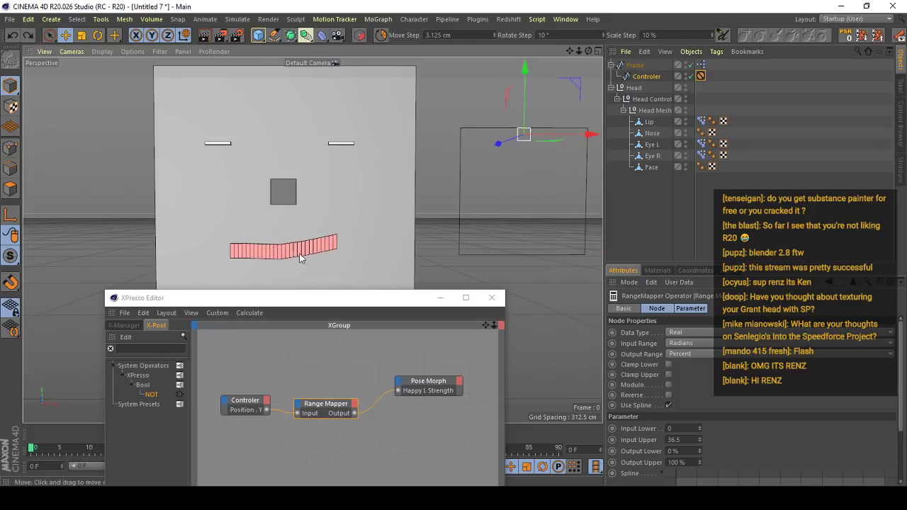
drag(525, 106, 536, 341)
click(700, 121)
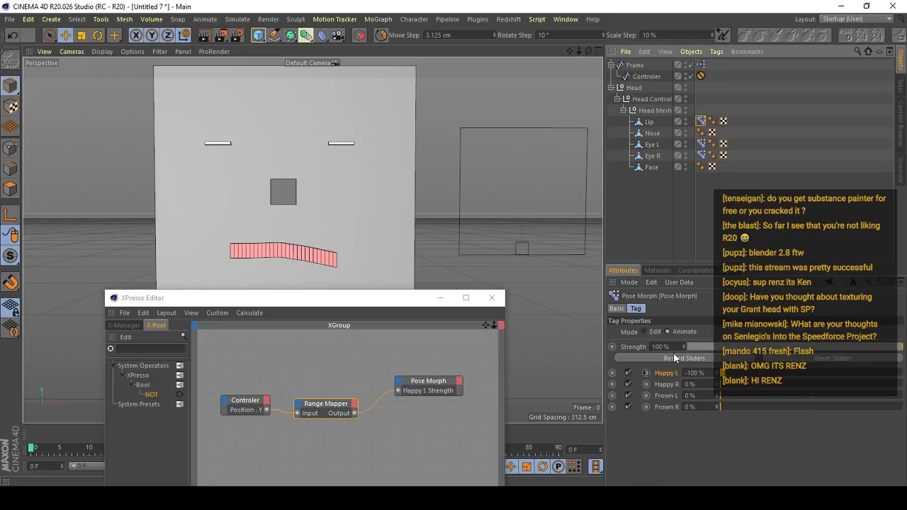
click(654, 333)
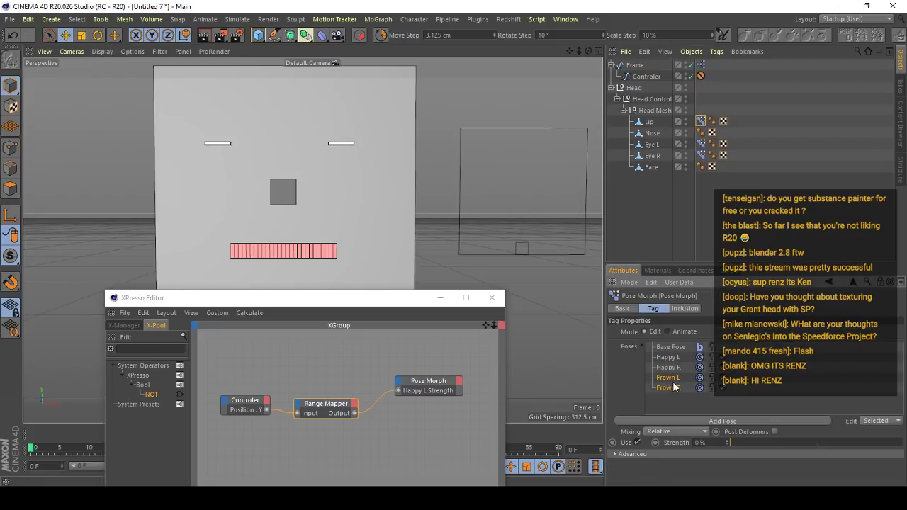
click(678, 332)
click(521, 222)
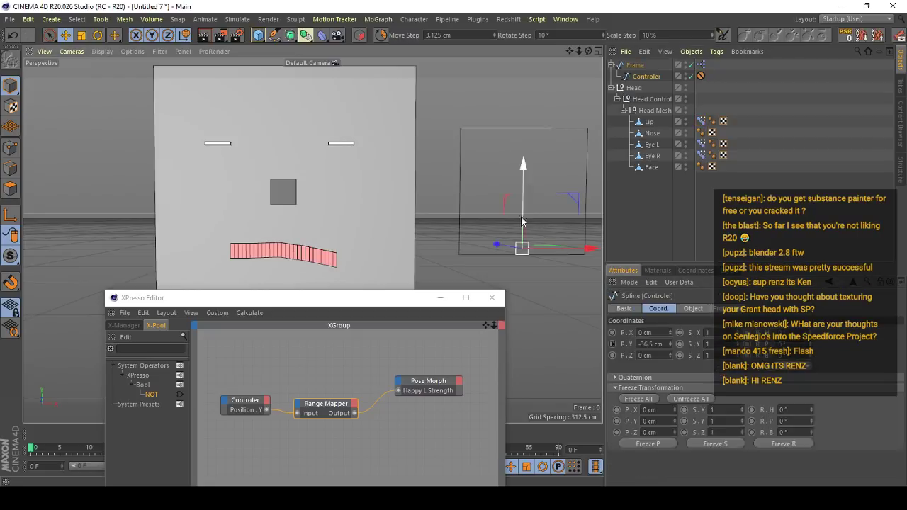
- Test the lip with the Controler at the Frame's upper edge from several view angles, and reset the Controler's position
drag(522, 222, 523, 117)
alt+right_drag(360, 224, 365, 247)
alt+middle_drag(365, 246, 406, 184)
alt+drag(406, 184, 423, 189)
alt+right_drag(423, 188, 417, 208)
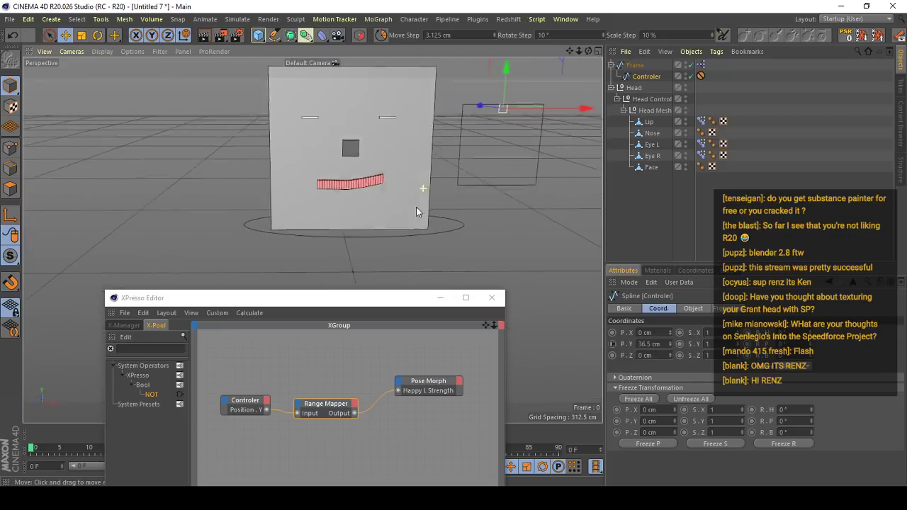
alt+middle_drag(416, 207, 399, 214)
alt+right_drag(399, 215, 398, 191)
alt+drag(397, 191, 381, 190)
alt+right_drag(380, 190, 357, 225)
alt+drag(358, 225, 378, 199)
alt+right_drag(378, 199, 392, 170)
alt+drag(392, 171, 336, 205)
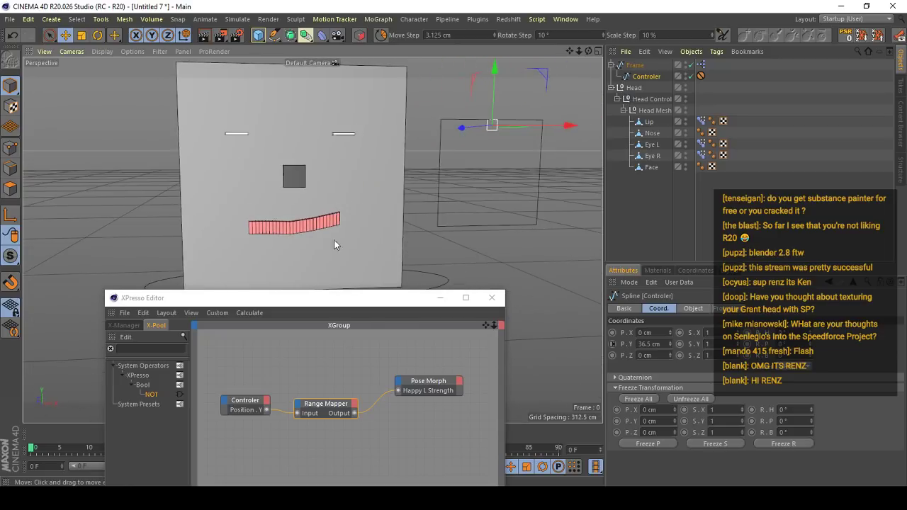
alt+right_drag(392, 195, 367, 187)
drag(464, 180, 435, 194)
key(ctrl+z)
click(845, 37)
- Lower the Controler to the Frame's lower edge to test the lip's downward pose, and undo the move
alt+drag(306, 240, 319, 239)
alt+right_drag(319, 238, 358, 223)
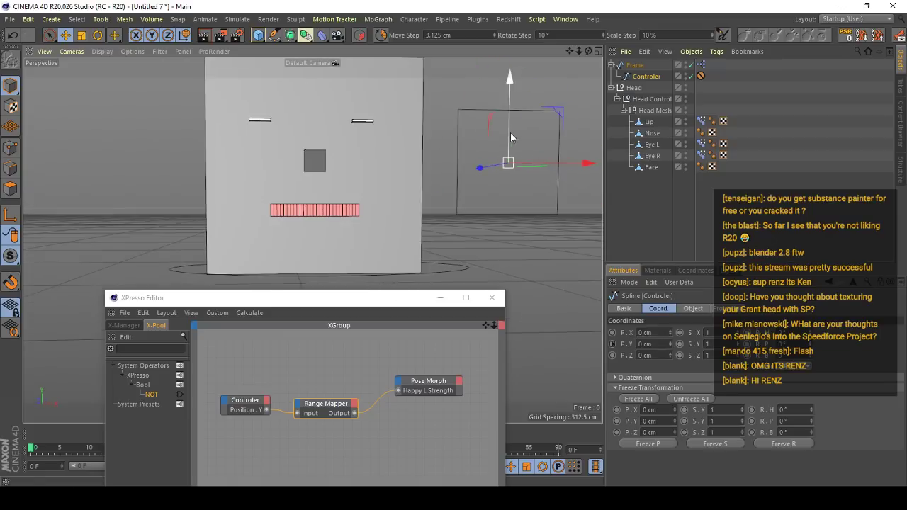
drag(511, 138, 507, 210)
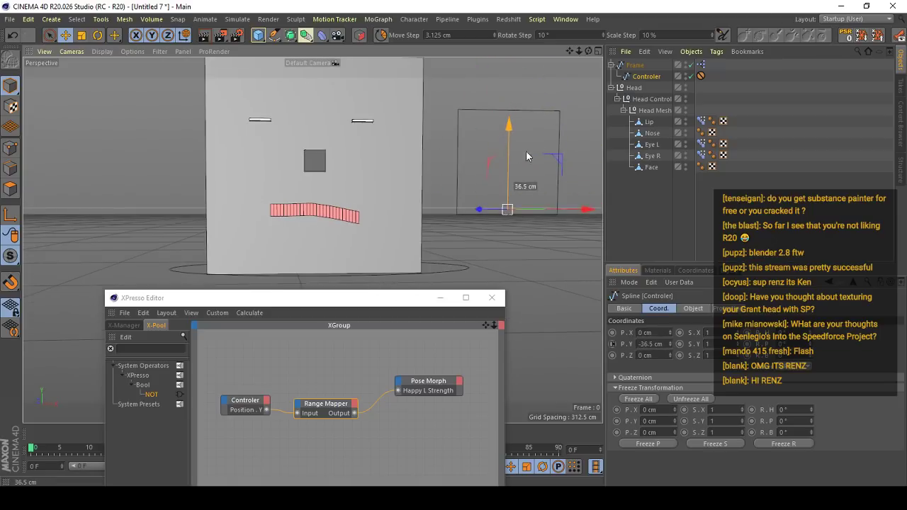
alt+middle_drag(410, 148, 376, 168)
key(ctrl+z)
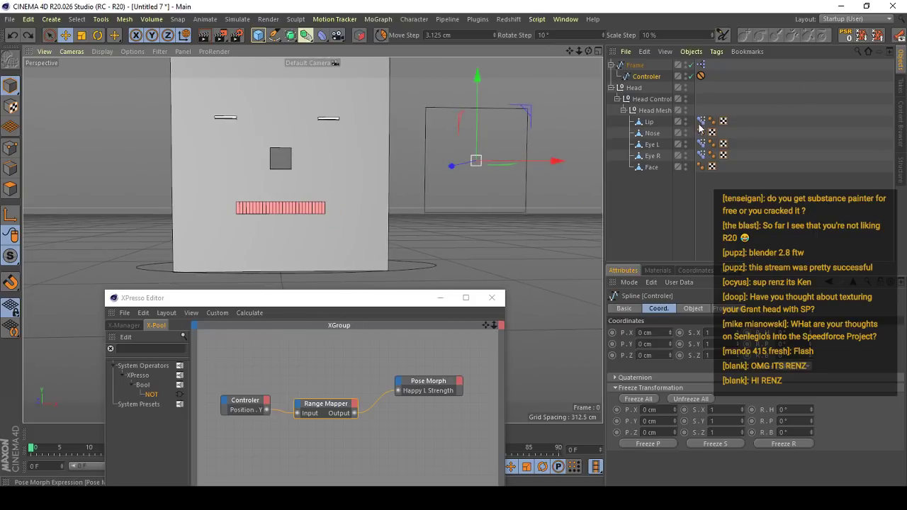
- Add the Happy R Strength input to the Pose Morph node and connect the Range Mapper's output to it
click(700, 122)
drag(666, 385, 401, 387)
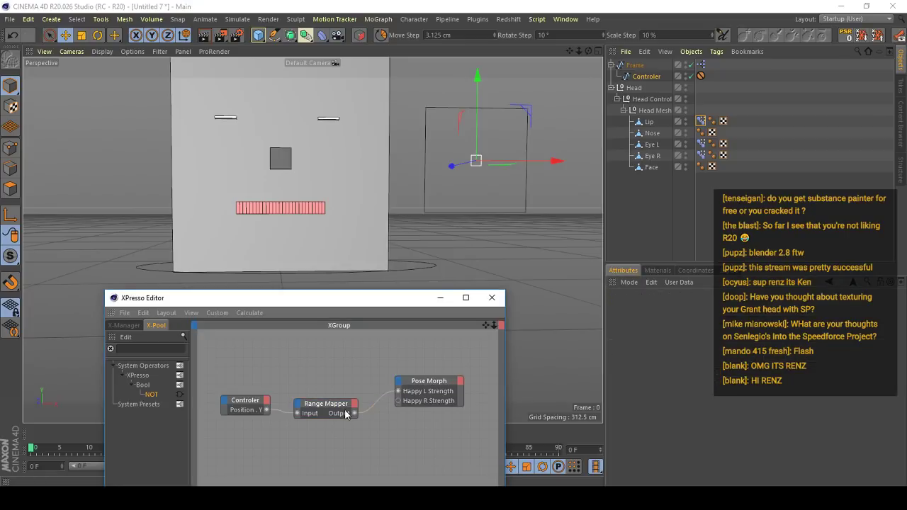
drag(356, 413, 396, 401)
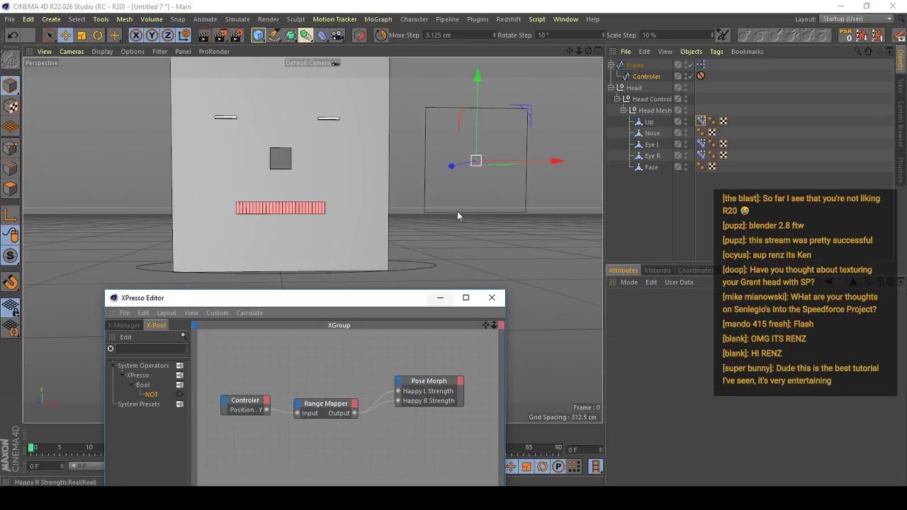
- Test both lip corners with the Controler at the Frame's upper and lower edges, undoing each move
drag(478, 101, 491, 56)
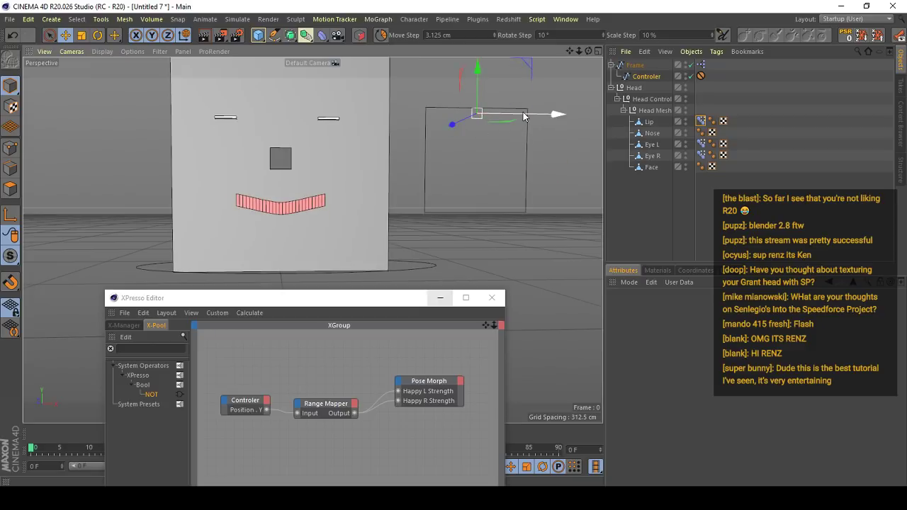
key(ctrl+z)
drag(480, 136, 486, 229)
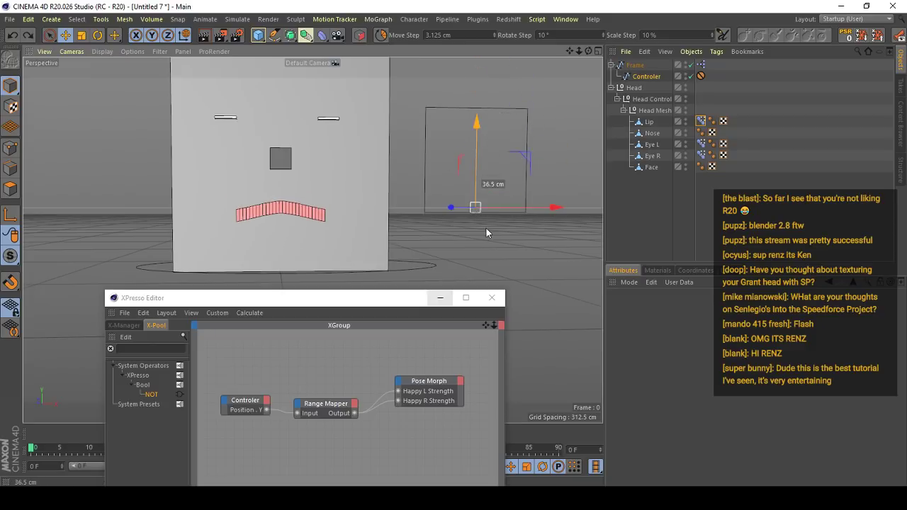
key(ctrl+z)
- Move the Controler to the Frame's upper-right corner and examine how each lip corner responds to the sideways movement
drag(483, 140, 484, 93)
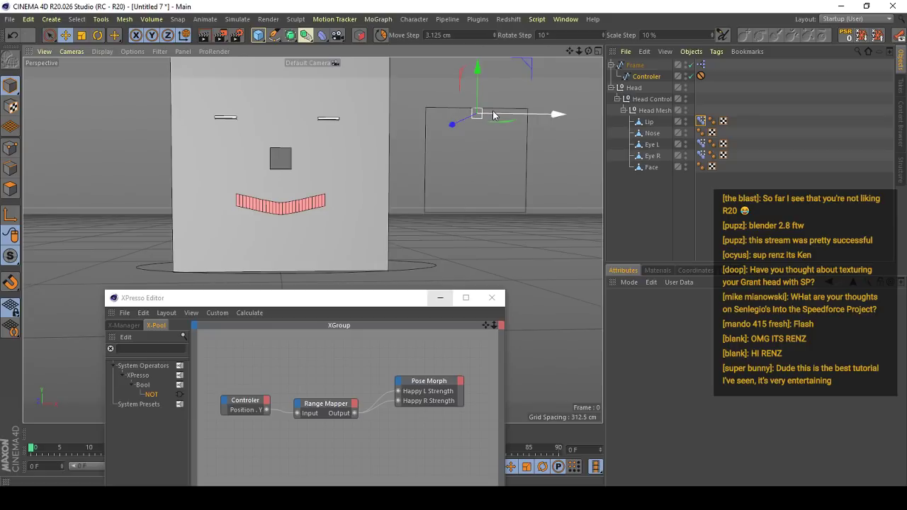
drag(493, 115, 539, 116)
scroll(317, 206, up, 5)
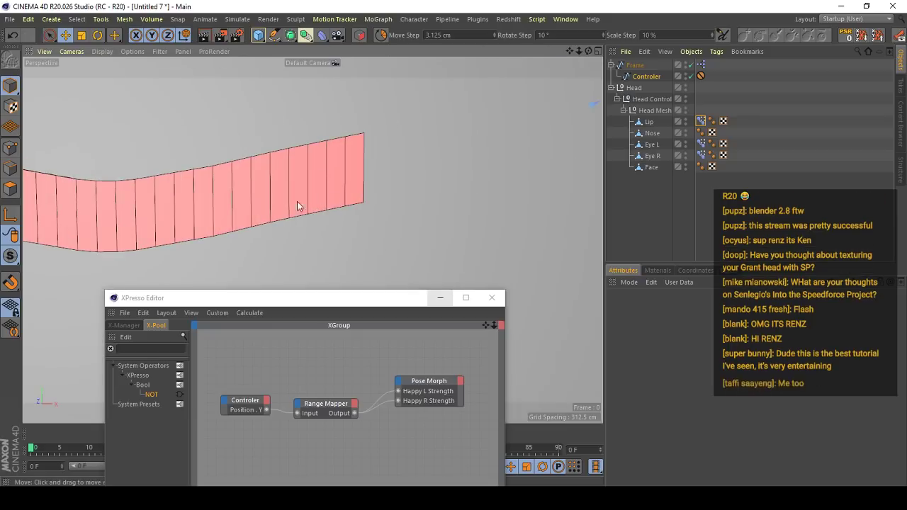
scroll(343, 206, down, 5)
scroll(323, 205, up, 1)
alt+middle_drag(331, 189, 319, 211)
scroll(317, 193, down, 3)
scroll(300, 201, up, 4)
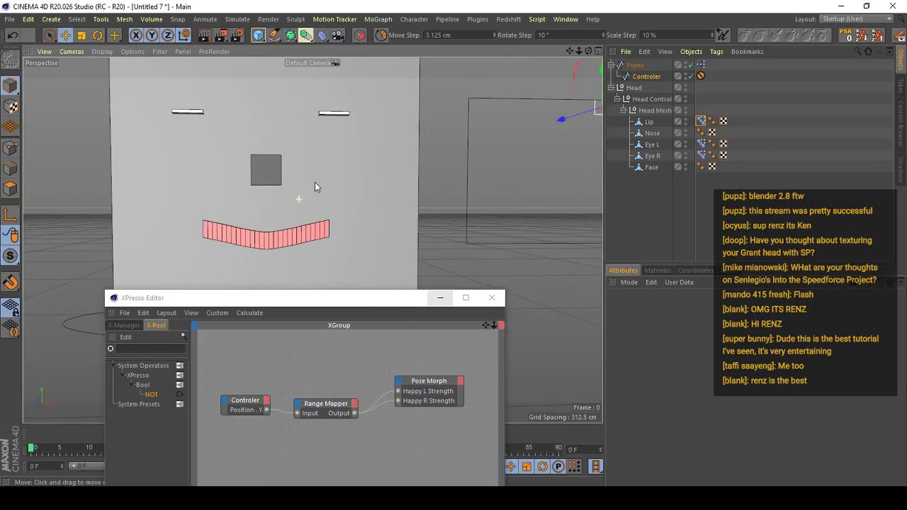
scroll(387, 155, down, 4)
alt+middle_drag(383, 187, 305, 185)
scroll(432, 142, up, 4)
scroll(432, 140, up, 3)
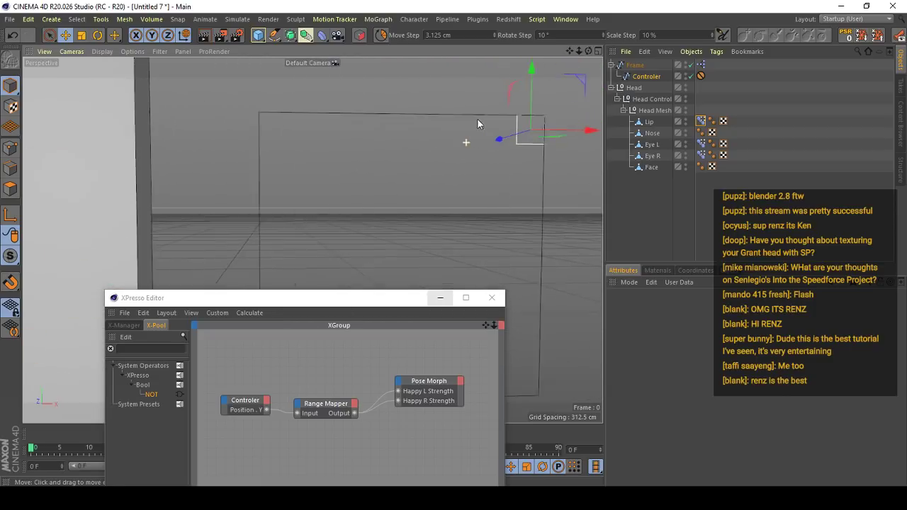
scroll(475, 135, down, 4)
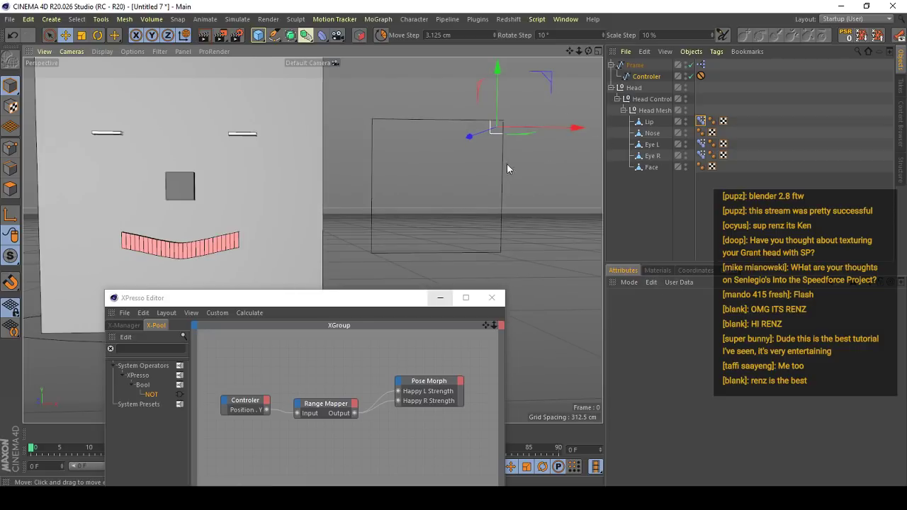
scroll(496, 141, up, 4)
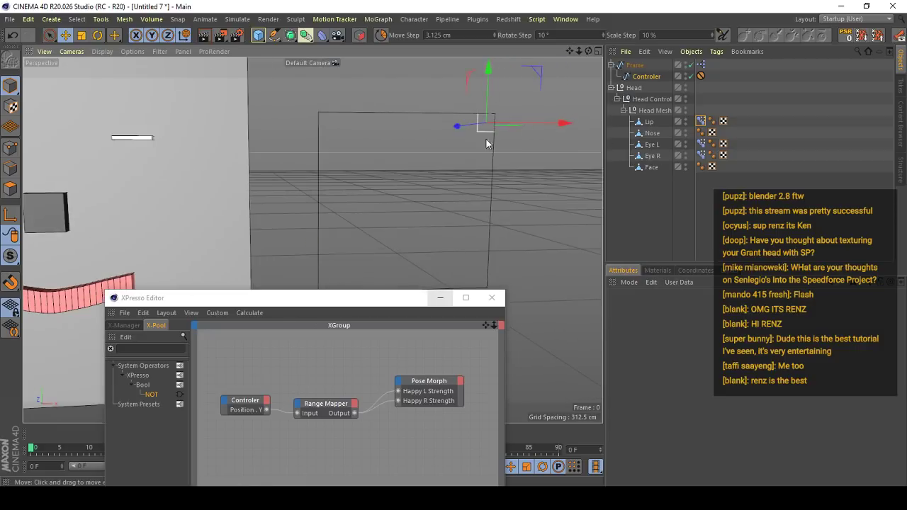
scroll(494, 126, down, 3)
alt+middle_drag(455, 143, 486, 138)
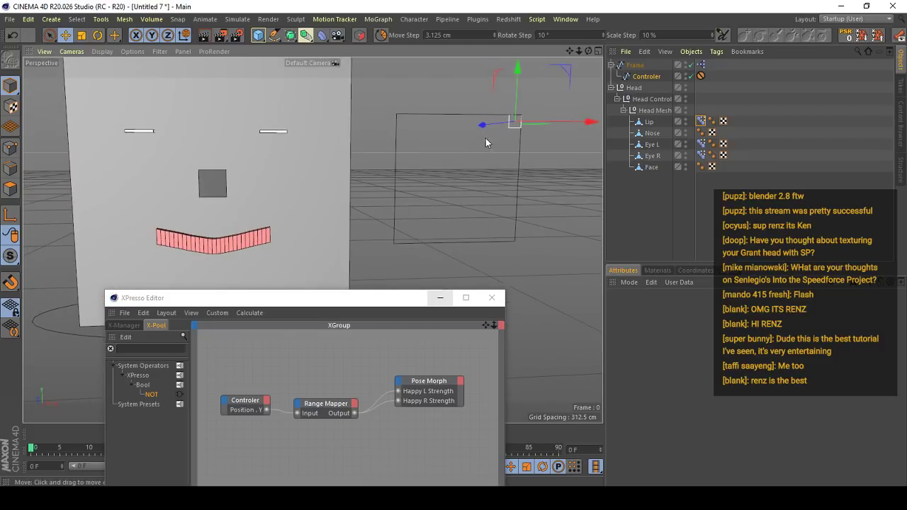
- Undo the Controler's upward and sideways moves to bring it back to the Frame's centre
key(ctrl+z)
key(ctrl+z)
scroll(330, 197, down, 3)
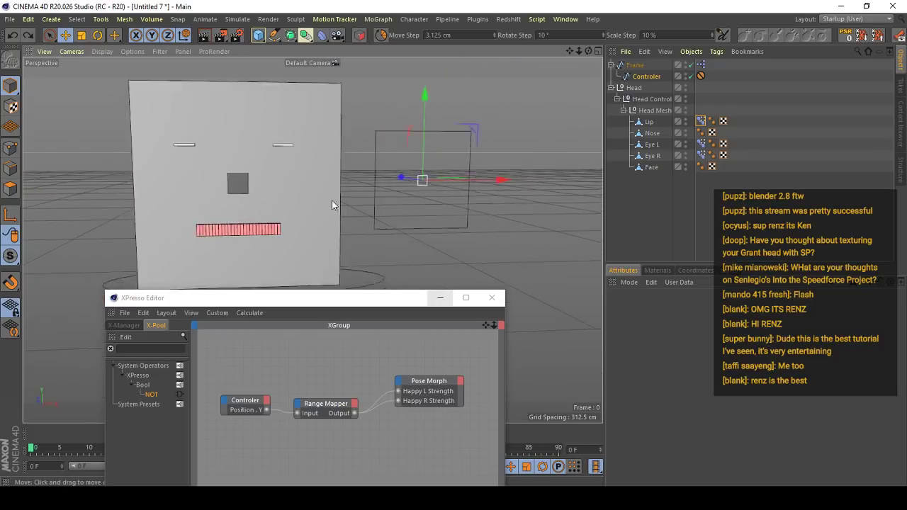
alt+drag(364, 211, 342, 198)
scroll(347, 201, down, 1)
key(ctrl+y)
key(ctrl+z)
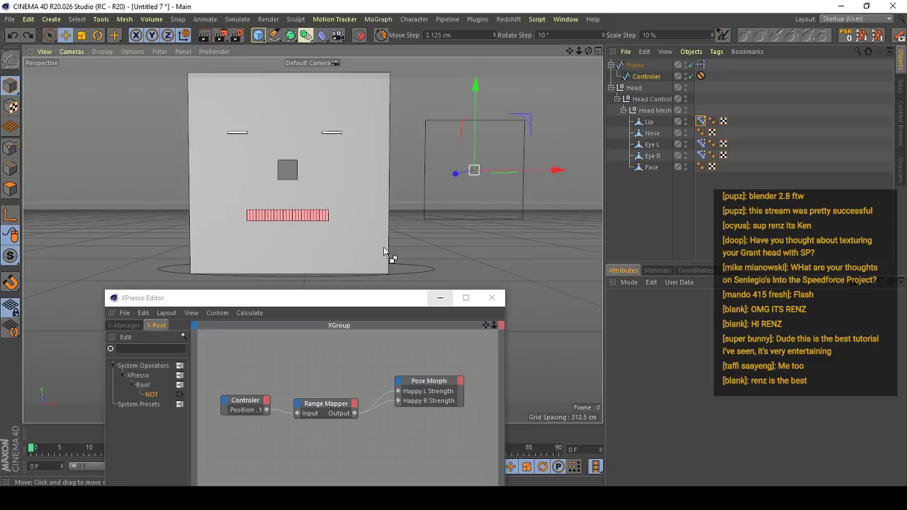
- Place the Controler in the Frame's upper-right corner again
drag(475, 89, 475, 44)
drag(543, 125, 589, 126)
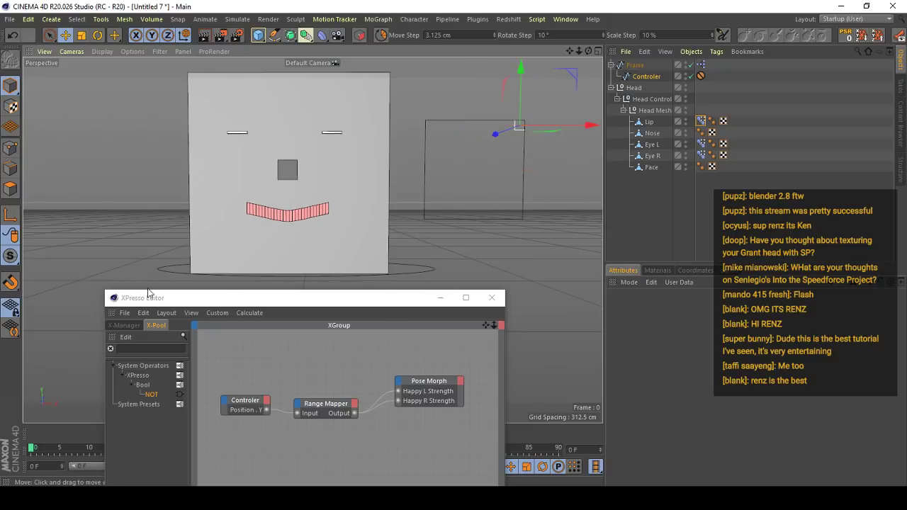
alt+middle_drag(340, 262, 342, 226)
- Duplicate the Range Mapper, feed the copy from the Controler's Position Y, and connect its output to Happy R Strength
click(322, 401)
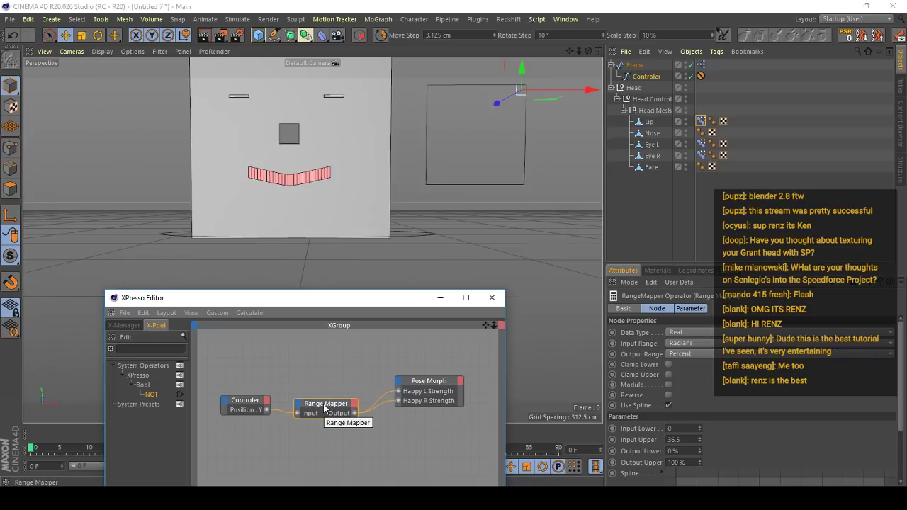
ctrl+drag(350, 407, 375, 439)
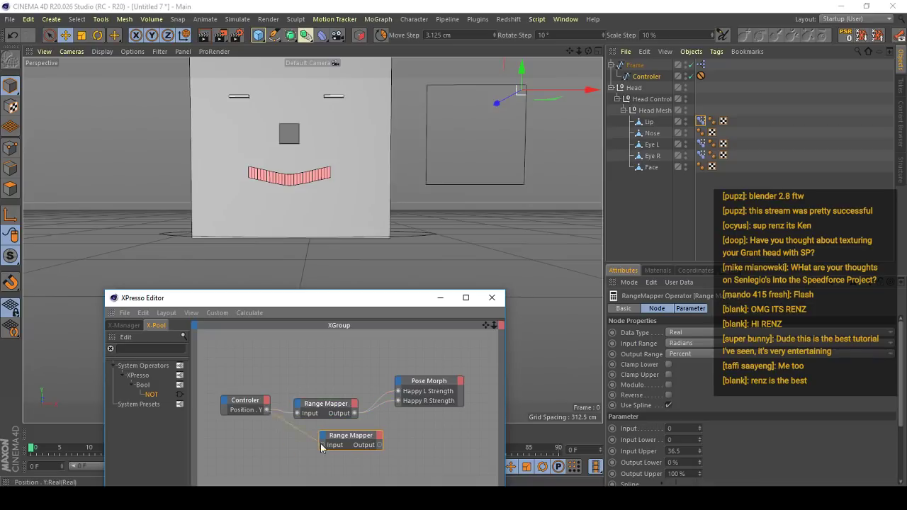
drag(321, 448, 322, 446)
drag(331, 436, 398, 401)
click(387, 404)
- Place another Range Mapper copy above the others and feed it from a new Position X output on the Controler node
ctrl+drag(326, 405, 330, 341)
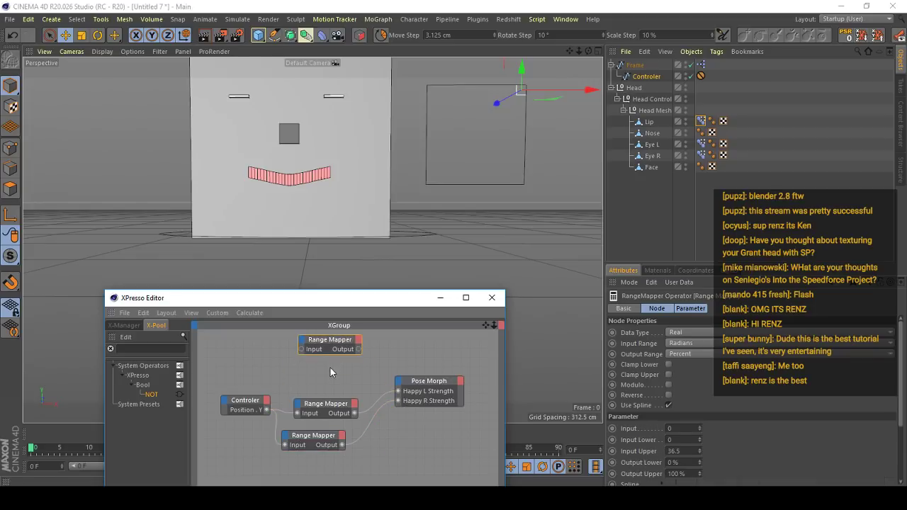
click(267, 401)
mouse_move(397, 378)
click(446, 390)
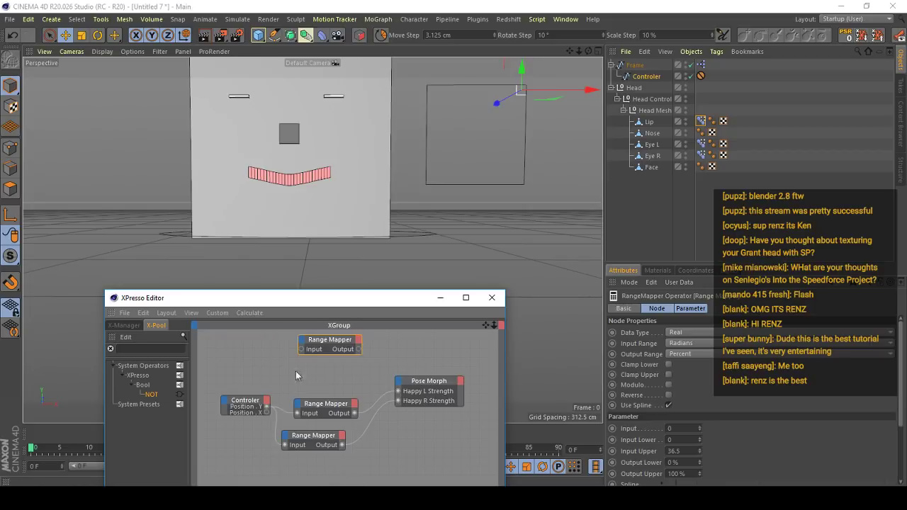
drag(269, 410, 236, 400)
double_click(251, 401)
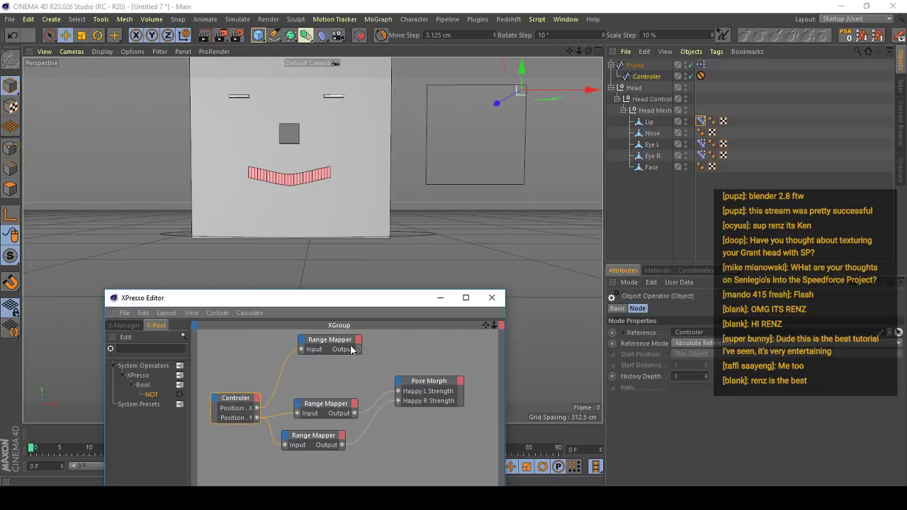
- Review the settings of the Position X and Happy L Range Mappers and examine the lip's corners up close
click(344, 343)
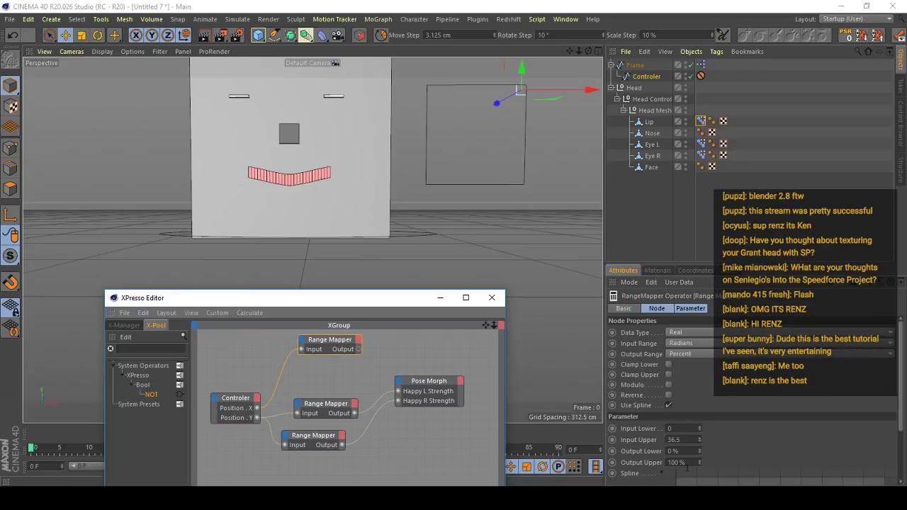
click(315, 403)
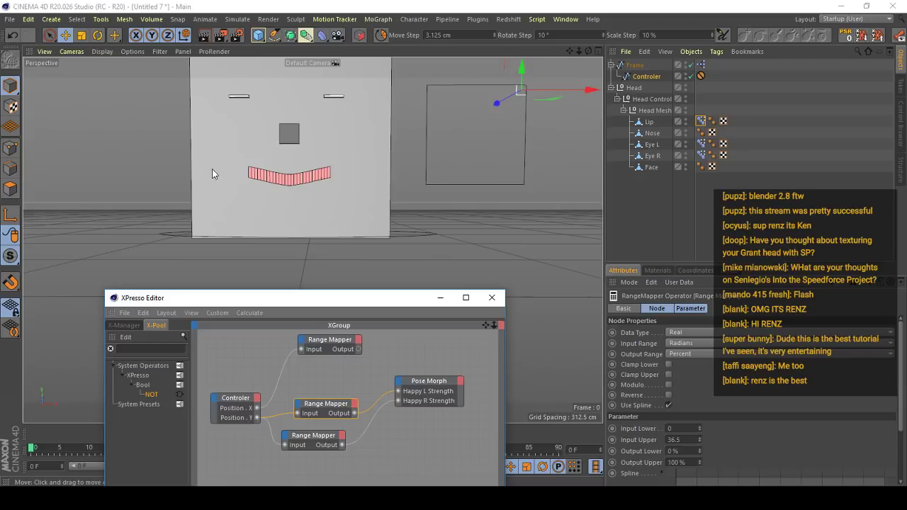
scroll(256, 172, up, 3)
scroll(252, 172, up, 4)
alt+middle_drag(265, 172, 302, 176)
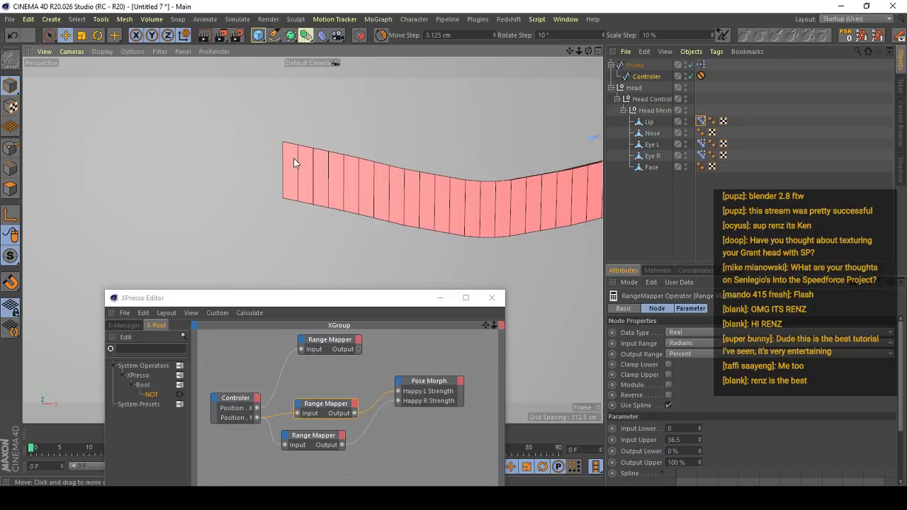
alt+drag(312, 192, 330, 237)
scroll(287, 180, down, 8)
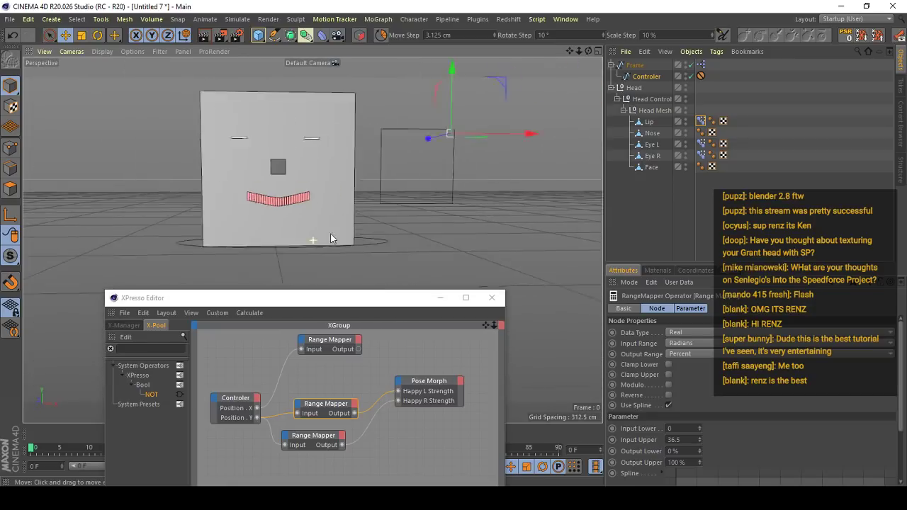
scroll(347, 191, up, 2)
alt+drag(251, 216, 266, 201)
scroll(267, 201, up, 4)
scroll(321, 218, down, 4)
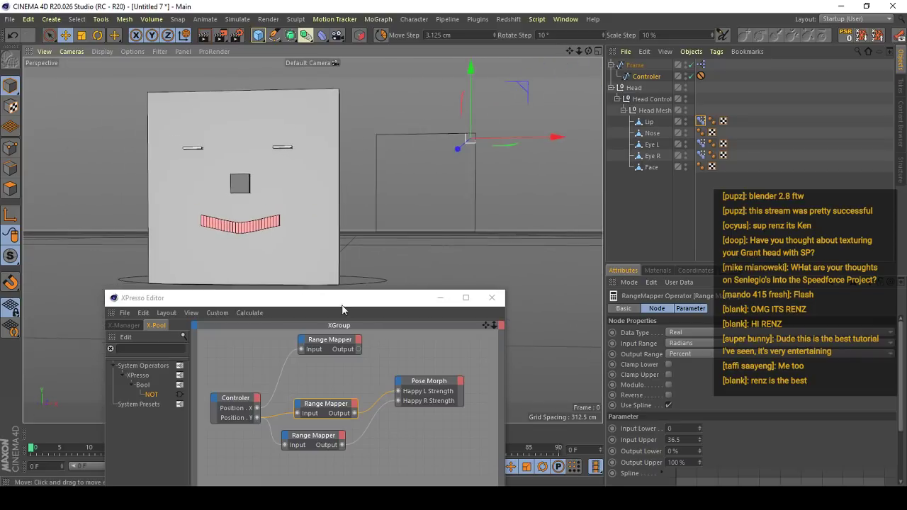
- Add an Output Upper input to the Happy R Range Mapper and connect the Position X Range Mapper's output to it
click(325, 438)
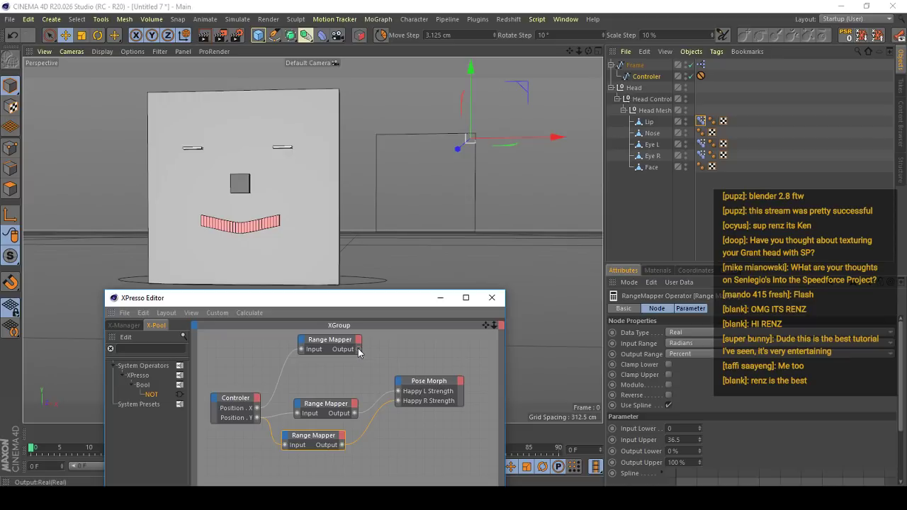
drag(358, 349, 319, 466)
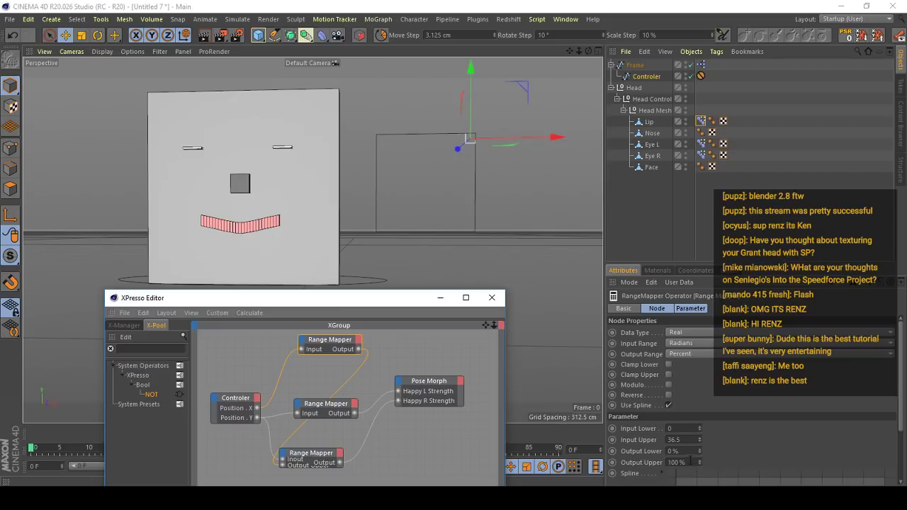
- Set the Position X Range Mapper's Output Upper to 0% and Output Lower to 100%, shifting the Controler back to the upper edge's middle
click(690, 461)
text(0)
key(Return)
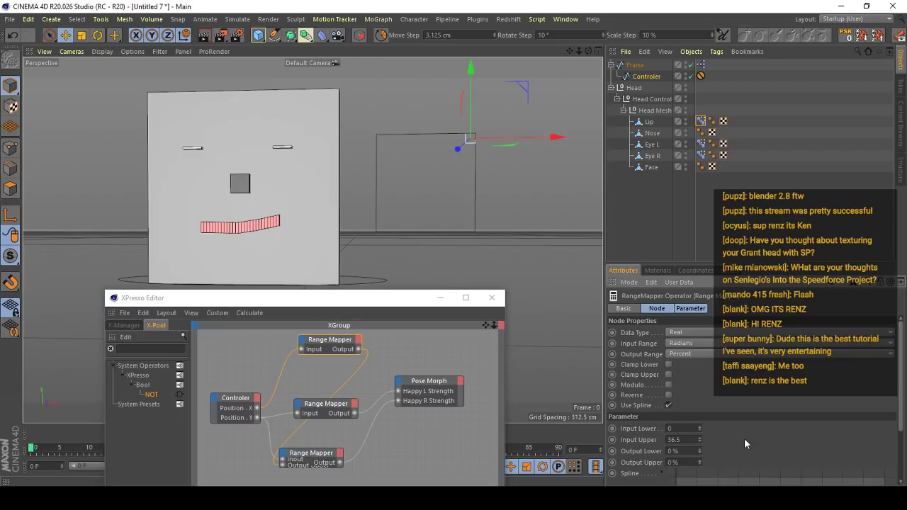
drag(429, 138, 435, 87)
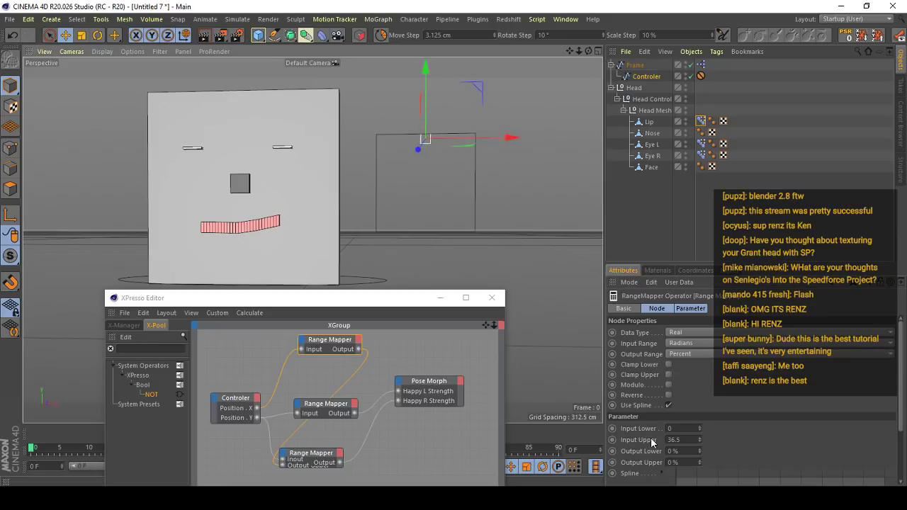
click(675, 450)
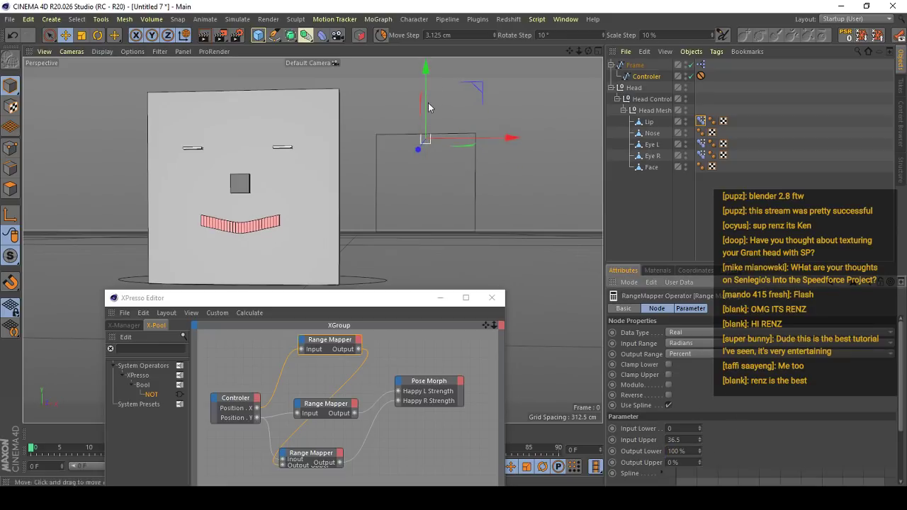
- Test the lip's sideways response by moving the Controler toward the Frame's right side, and return it to the centre
drag(510, 138, 595, 136)
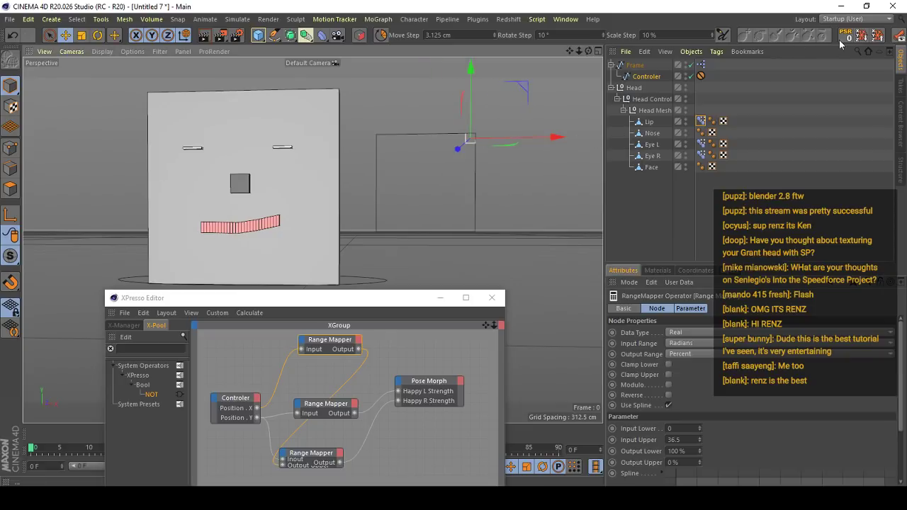
click(843, 38)
drag(471, 226, 588, 186)
drag(457, 148, 431, 149)
key(ctrl+z)
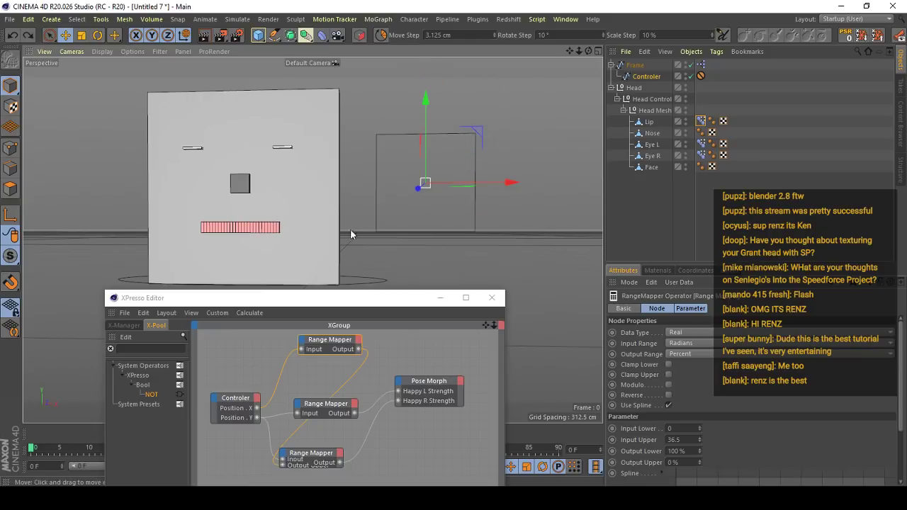
- Duplicate the Position X Range Mapper below the others and rearrange the remaining XPresso nodes so their connections are untangled
drag(371, 298, 408, 247)
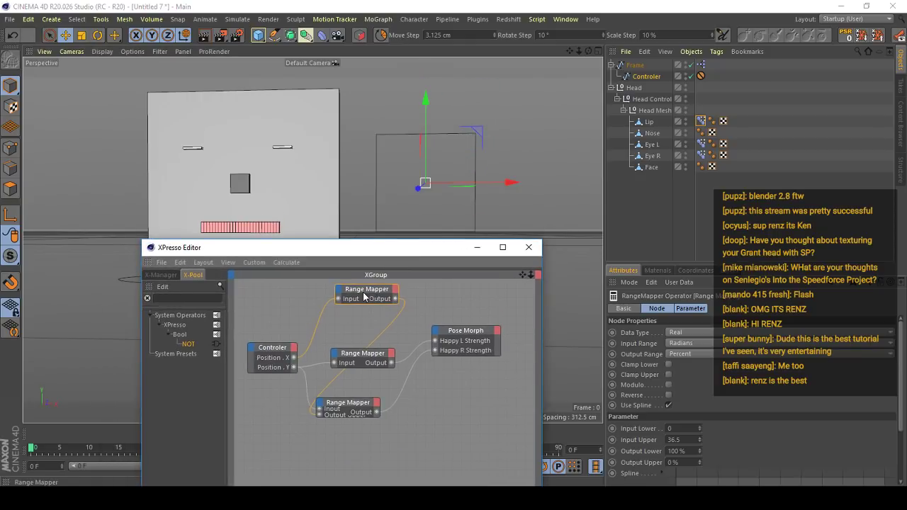
ctrl+drag(364, 294, 446, 471)
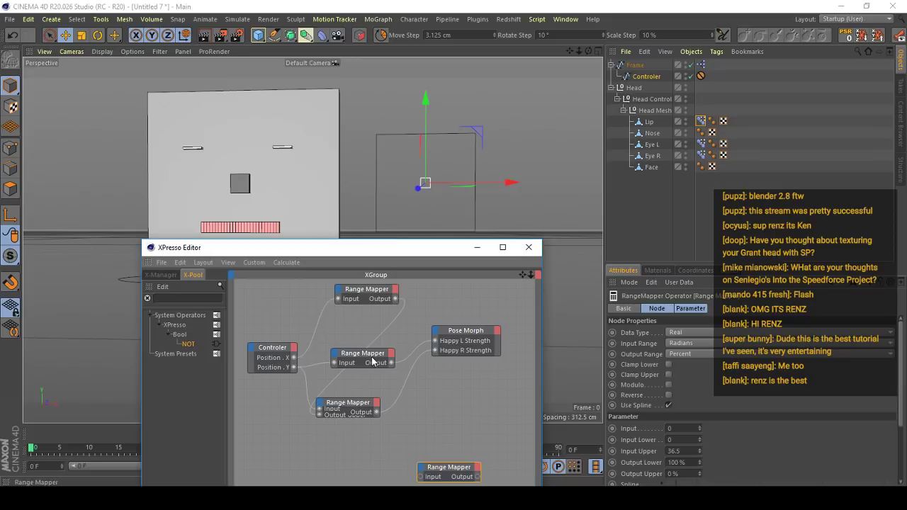
drag(374, 360, 387, 364)
drag(473, 335, 500, 374)
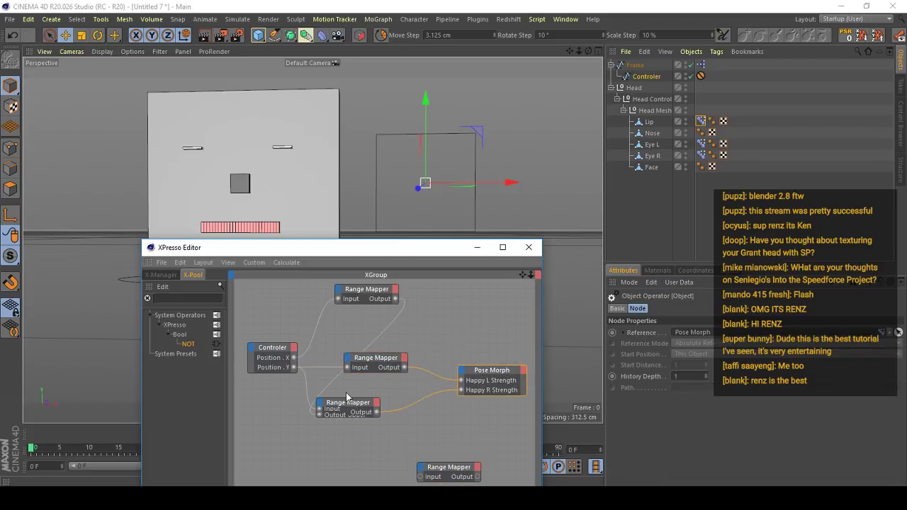
drag(347, 402, 419, 327)
click(374, 364)
drag(373, 364, 378, 388)
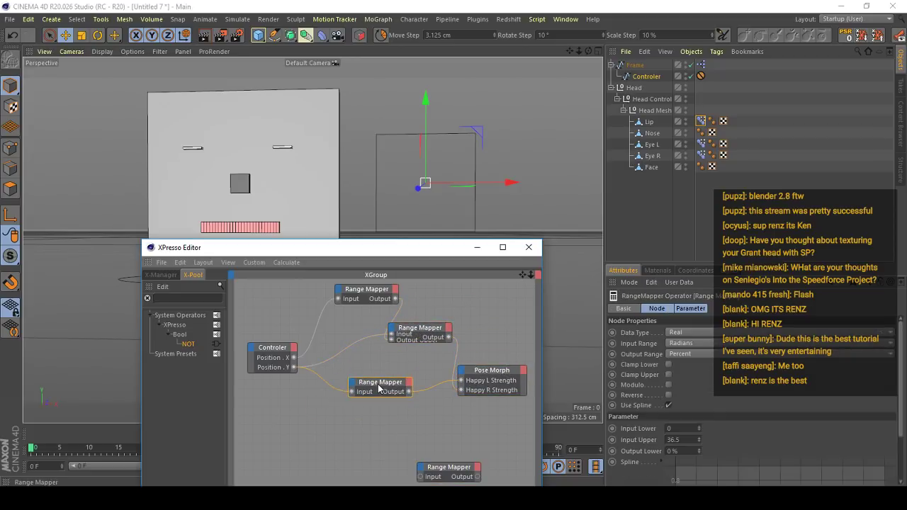
mouse_move(408, 339)
mouse_down()
mouse_move(413, 356)
mouse_move(422, 330)
mouse_up()
drag(363, 289, 354, 294)
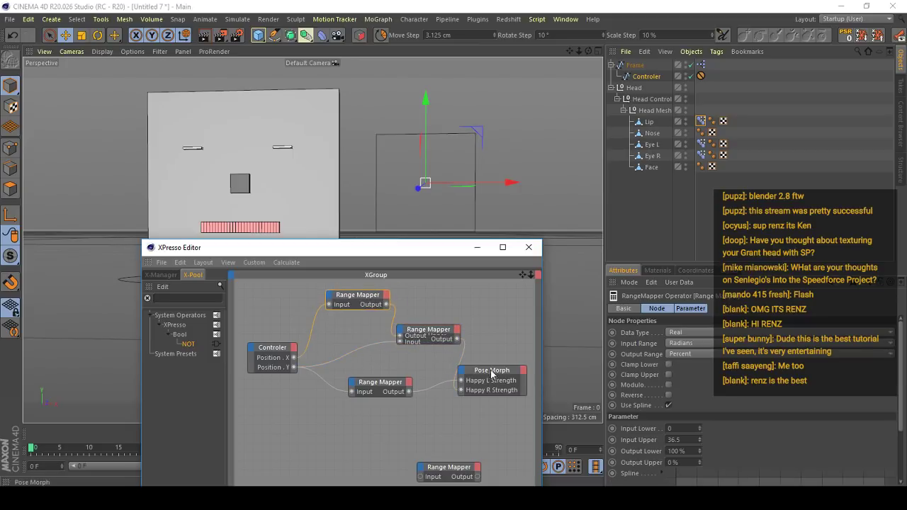
mouse_move(491, 370)
mouse_down()
mouse_move(515, 359)
mouse_move(505, 381)
mouse_up()
- Connect the Controler's Position X to the duplicated Range Mapper's input and set its Input Upper to -36.5
drag(447, 463, 362, 421)
drag(293, 360, 336, 435)
click(667, 439)
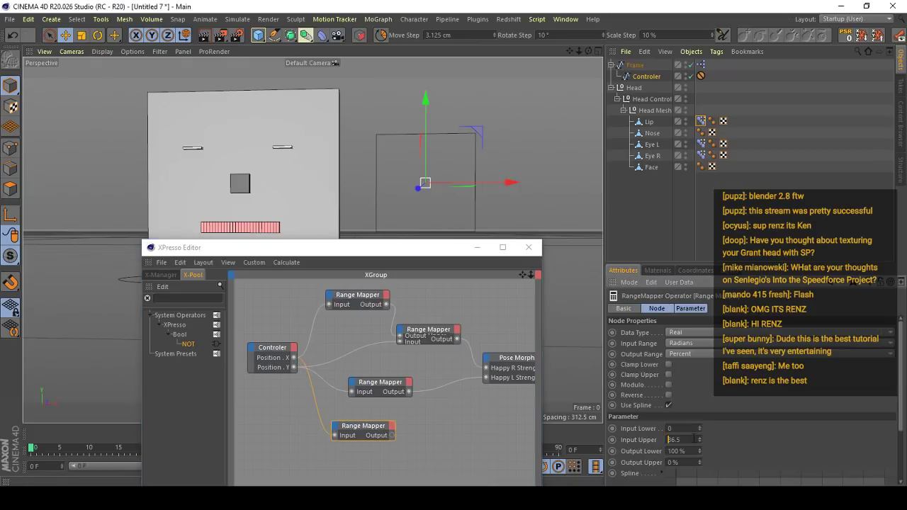
text(-)
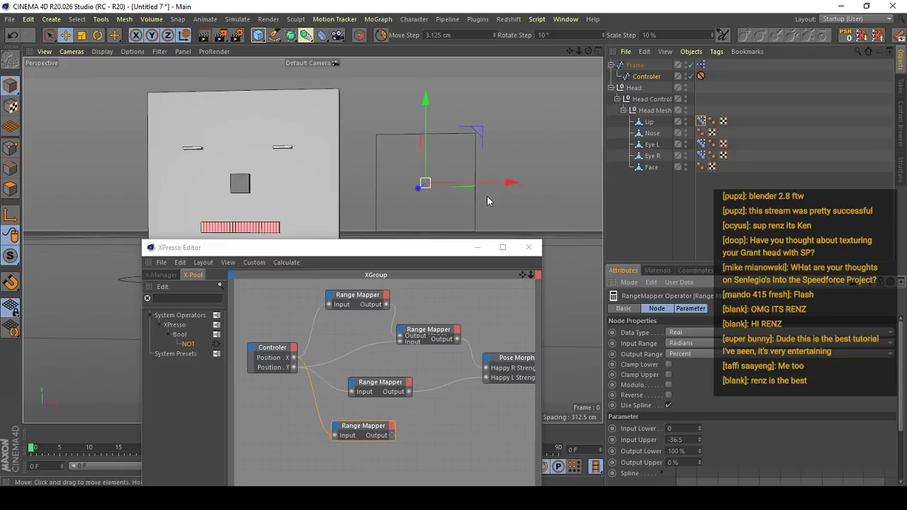
- Add an Output Upper input to the Happy L Range Mapper and connect the duplicated Range Mapper's output to it
click(411, 366)
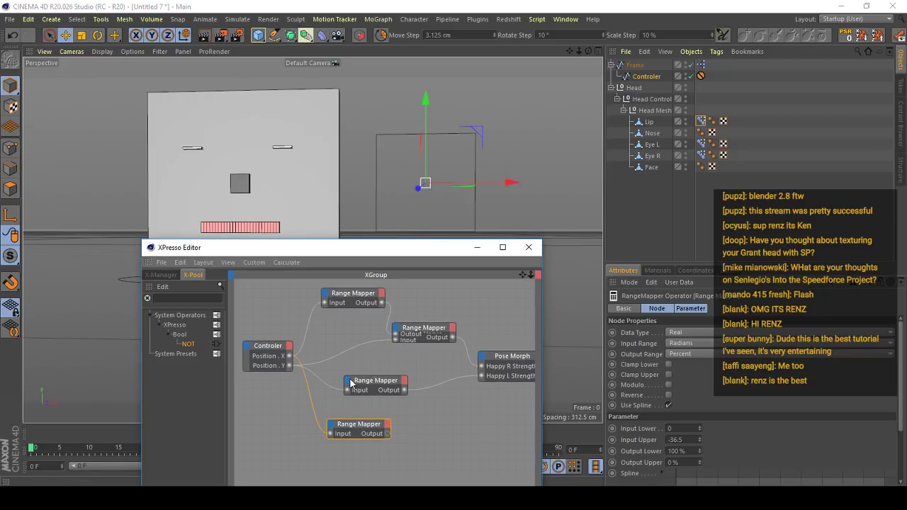
click(348, 383)
click(379, 369)
middle_drag(415, 372, 394, 370)
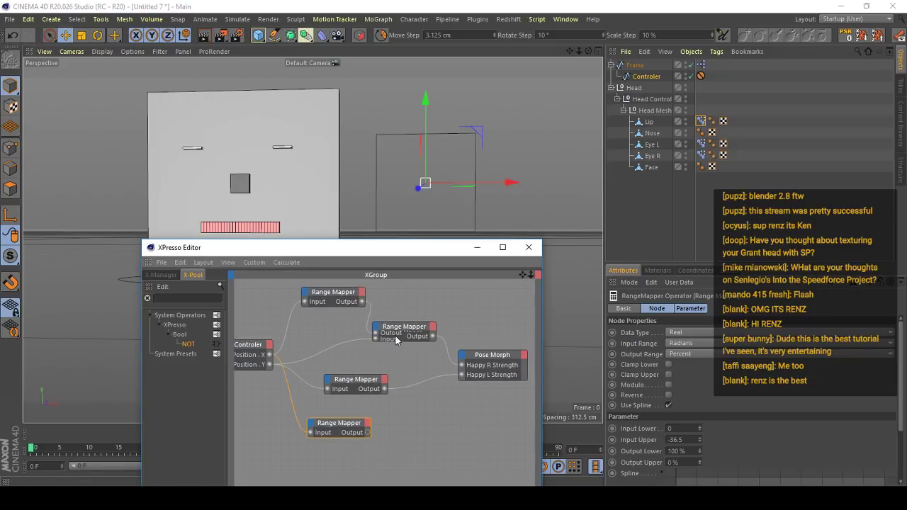
click(401, 336)
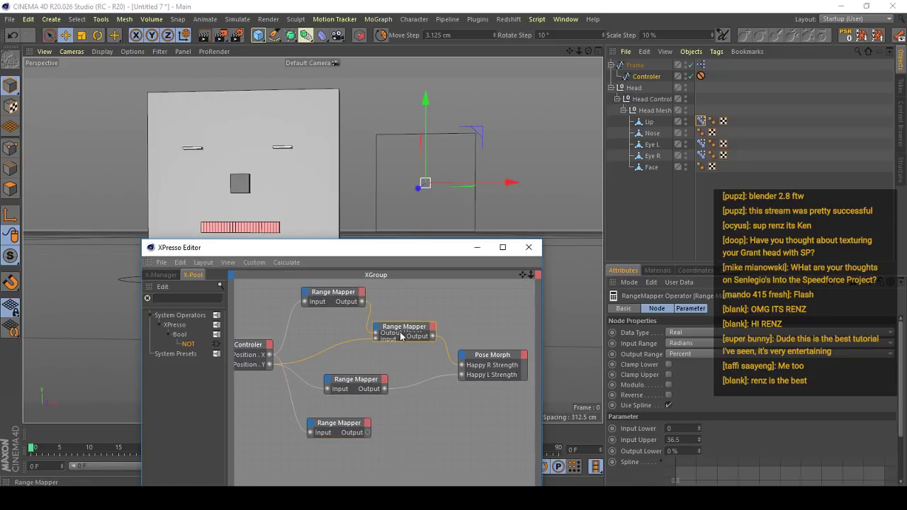
click(329, 383)
click(325, 384)
click(325, 383)
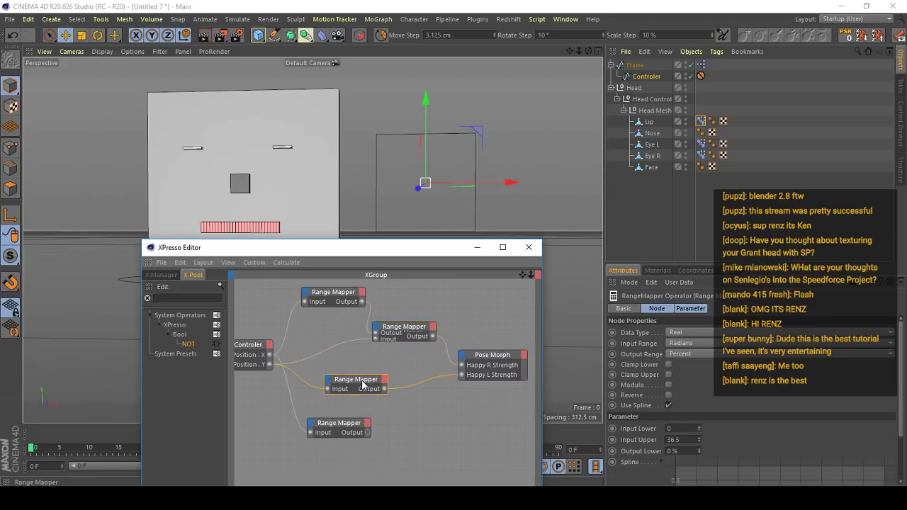
click(325, 384)
click(366, 429)
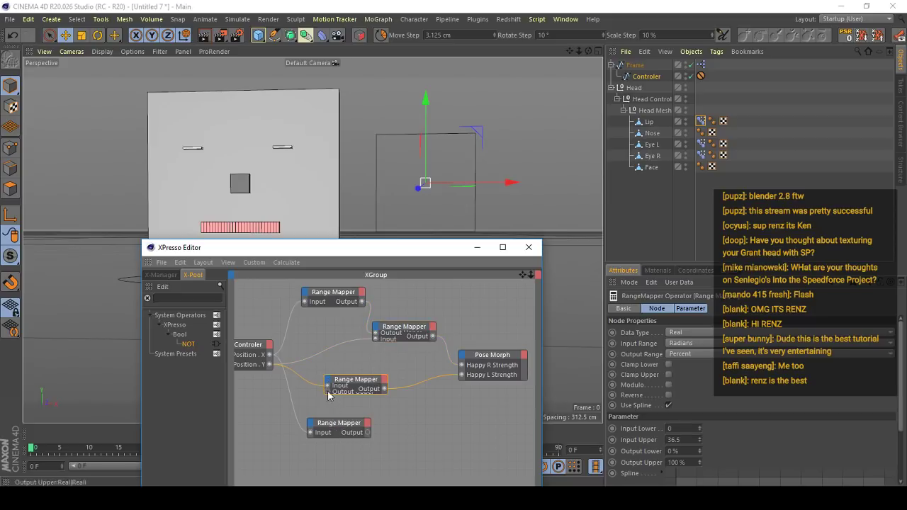
drag(367, 428, 370, 433)
- Test the lip with the Controler at the Frame's upper-left corner and inspect the duplicated Range Mapper's settings
drag(387, 249, 394, 287)
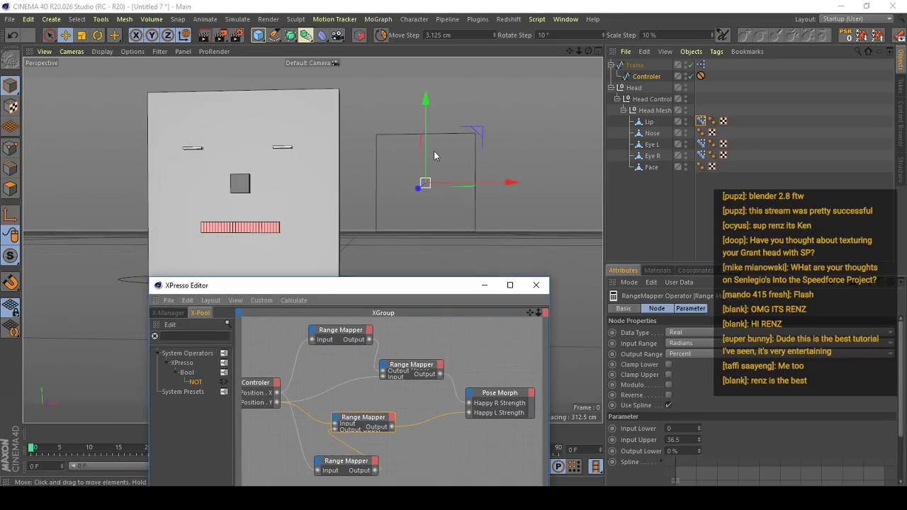
drag(431, 155, 392, 135)
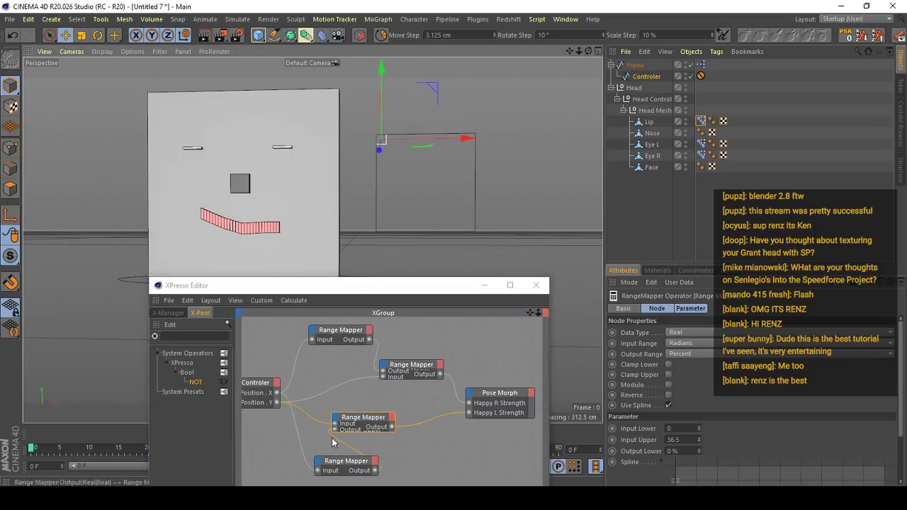
click(346, 461)
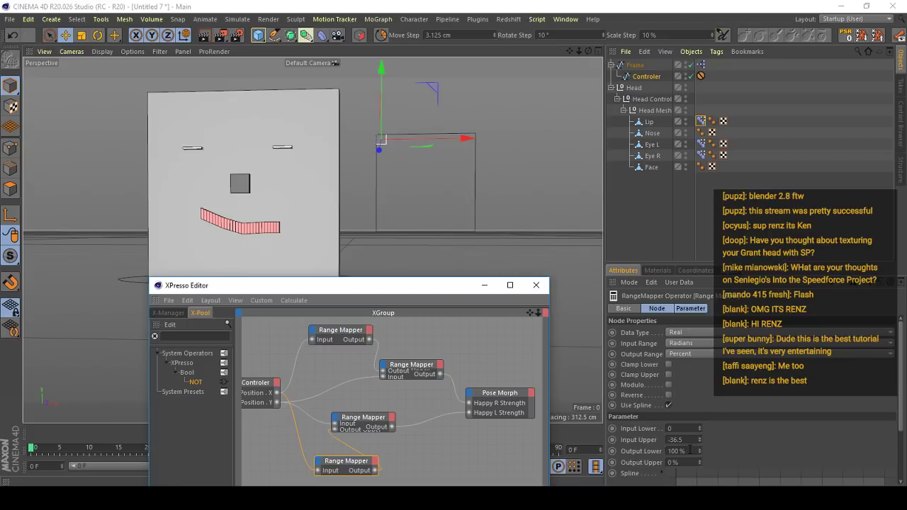
alt+middle_drag(298, 239, 328, 238)
- Set the duplicated Range Mapper's Output Lower to 0% and detach its output from the Happy L Range Mapper
drag(688, 452, 626, 460)
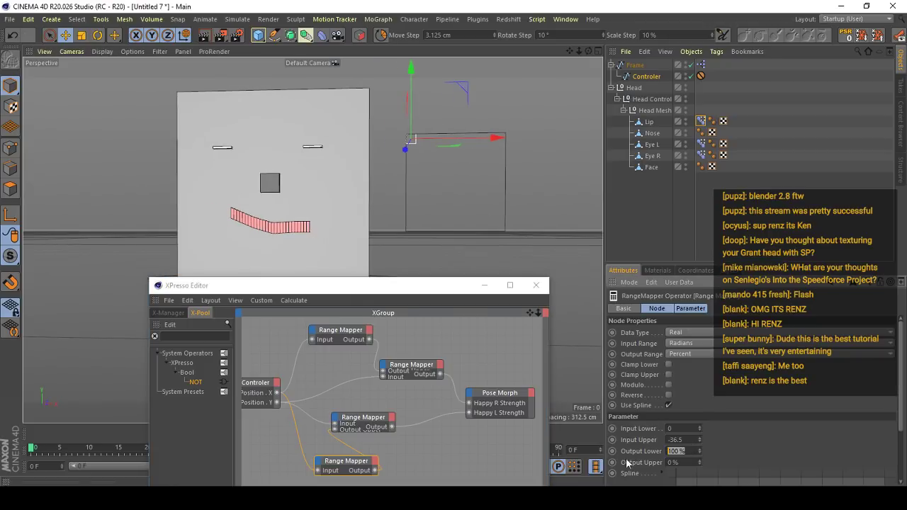
text(0)
key(Return)
- Reset the Controler, raise it to the middle of the Frame's upper edge, and test its sideways movement
click(845, 35)
drag(457, 148, 459, 96)
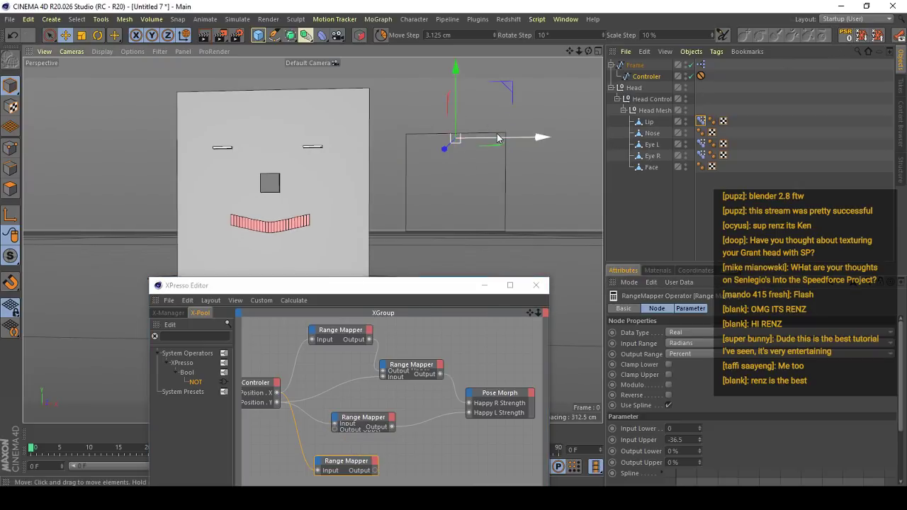
drag(500, 137, 447, 139)
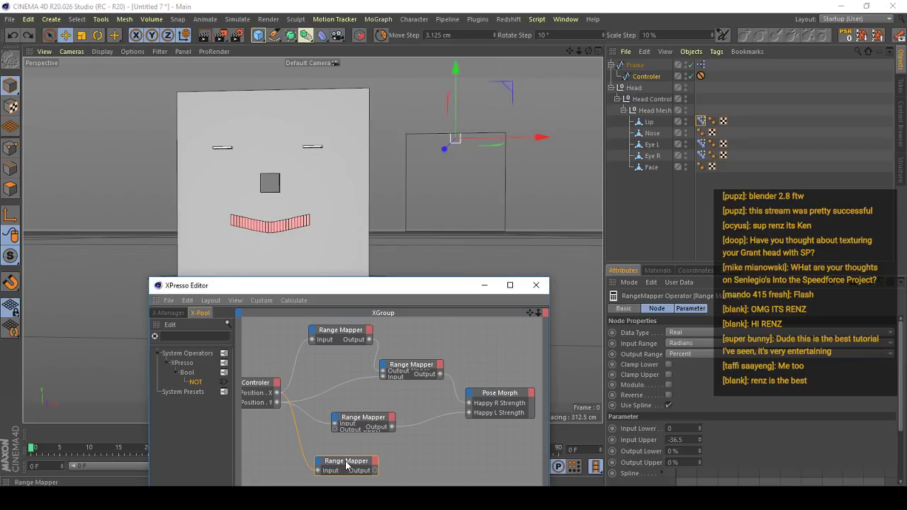
- Try deleting the duplicated Range Mapper and moving the Controler to the Frame's upper-right corner, and undo both changes
key(Delete)
drag(546, 137, 592, 137)
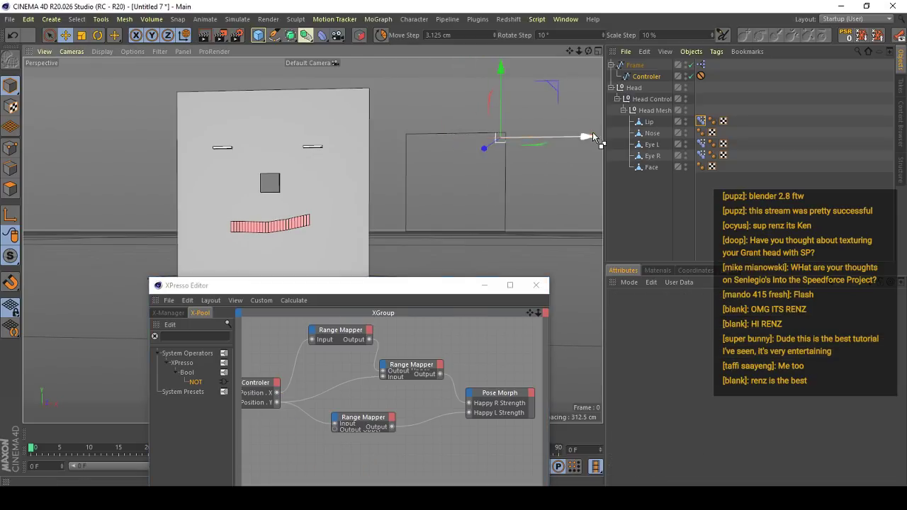
key(ctrl+z)
key(ctrl+z)
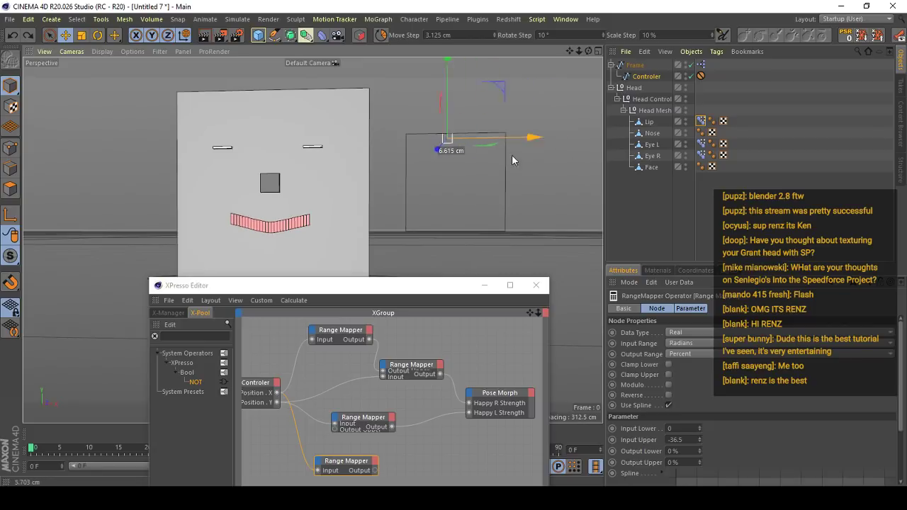
- Test the lip by moving the Controler along the upper edge to the Frame's upper-left corner, undoing each move
drag(513, 160, 403, 170)
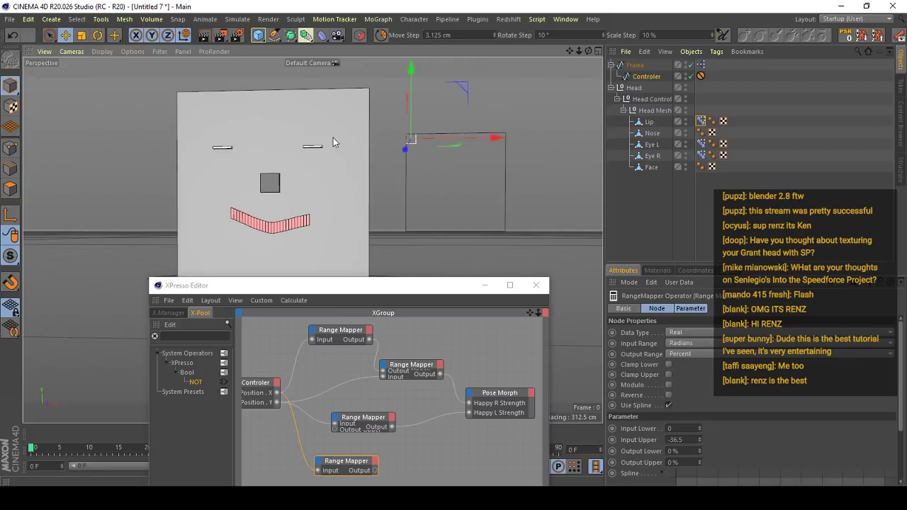
key(ctrl+z)
drag(512, 144, 423, 147)
key(ctrl+z)
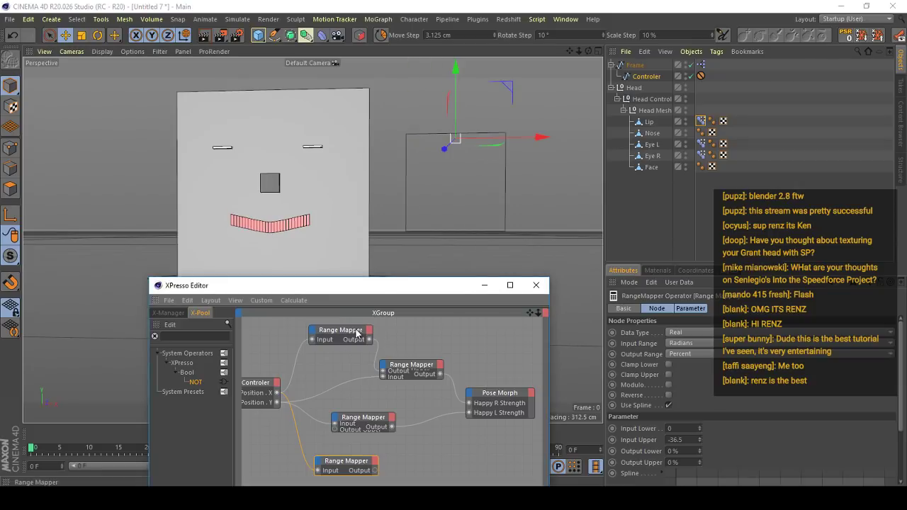
- Set the original Position X Range Mapper's Input Lower to -36.5 and Output Lower to 0%, and test the Controler
click(356, 330)
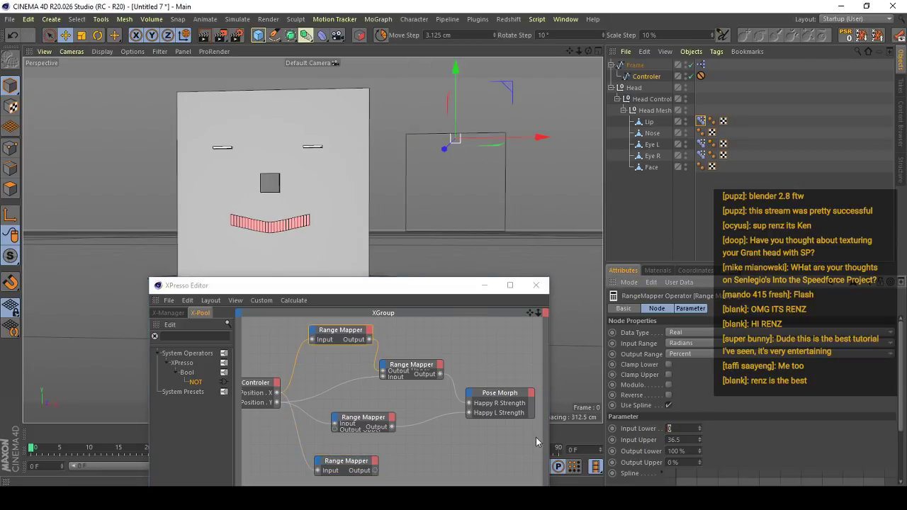
text(-36.5)
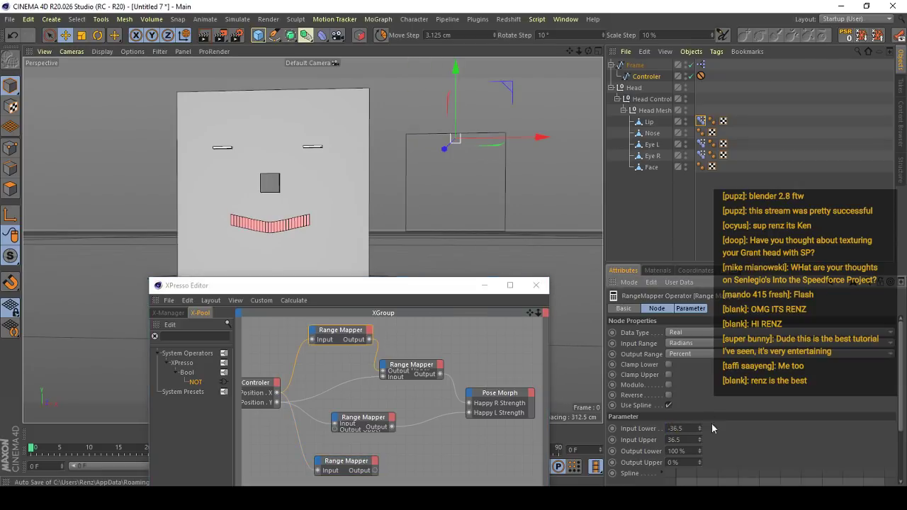
click(691, 449)
text(0)
key(Return)
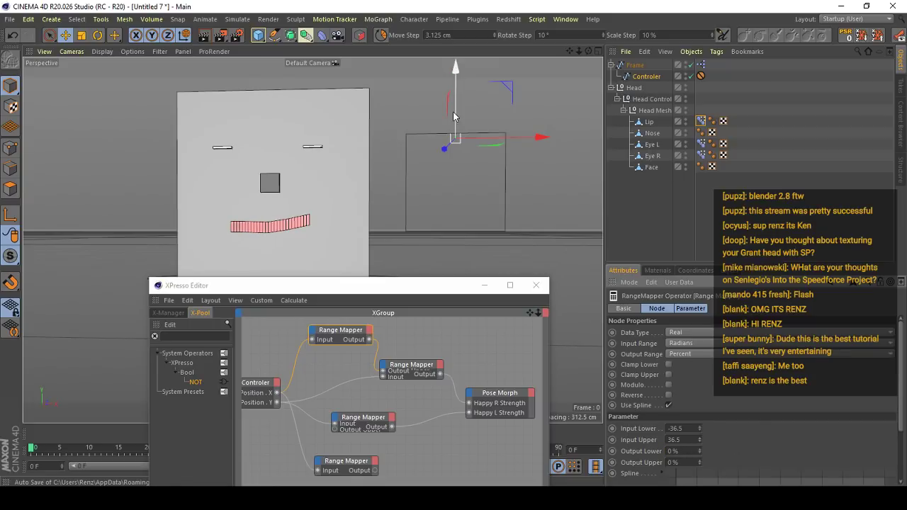
drag(456, 89, 497, 73)
drag(497, 139, 479, 146)
- Duplicate the original Position X Range Mapper above it and connect the Controler's Position X to the copy's input
alt+middle_drag(342, 346, 388, 389)
ctrl+drag(378, 373, 324, 438)
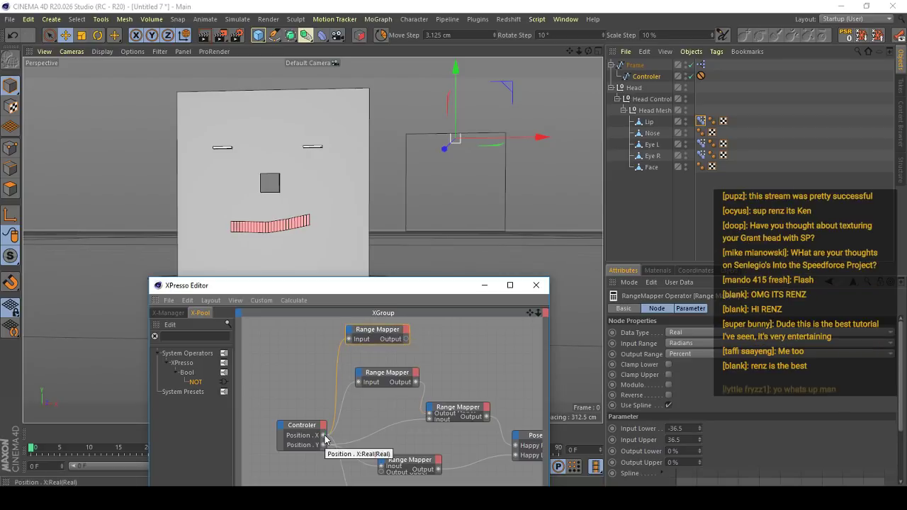
- Test the lip's response by shifting the Controler sideways from the middle of the Frame's upper edge, undoing the moves
mouse_move(519, 140)
mouse_down()
mouse_move(485, 141)
mouse_move(522, 144)
mouse_up()
key(ctrl+z)
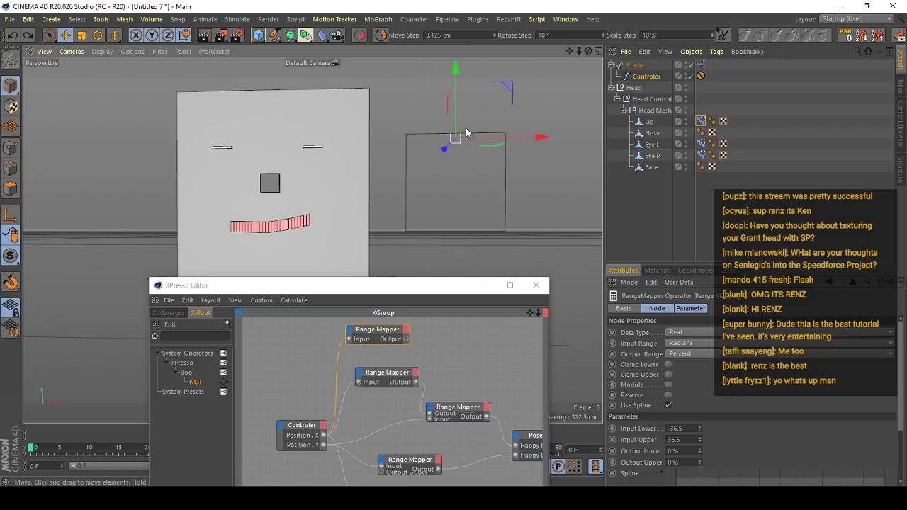
mouse_move(459, 129)
mouse_down()
mouse_move(461, 163)
mouse_move(470, 115)
mouse_move(460, 175)
mouse_move(475, 121)
mouse_move(498, 135)
mouse_move(570, 137)
mouse_move(367, 142)
mouse_move(443, 136)
mouse_up()
key(ctrl+z)
key(ctrl+shift+z)
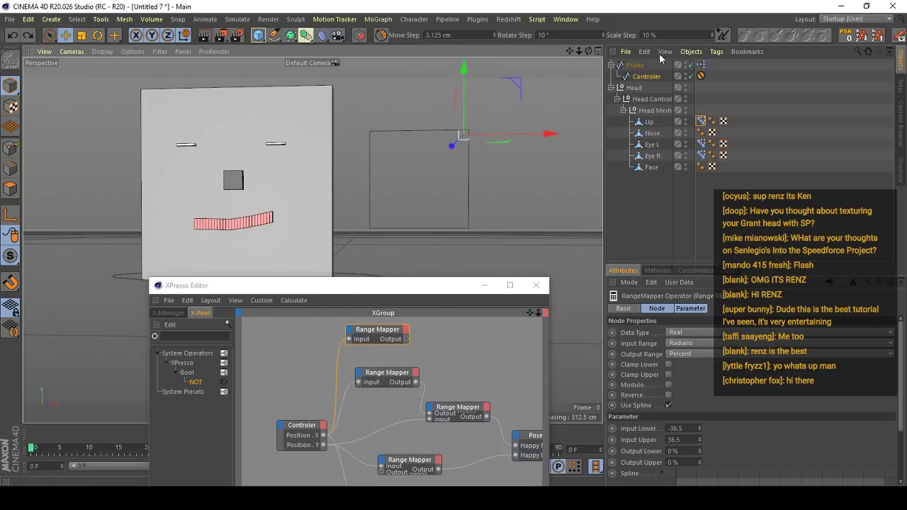
- Reset the Controler to the Frame's centre and spread the two uppermost Range Mappers apart in the node graph
click(846, 36)
drag(365, 340, 329, 348)
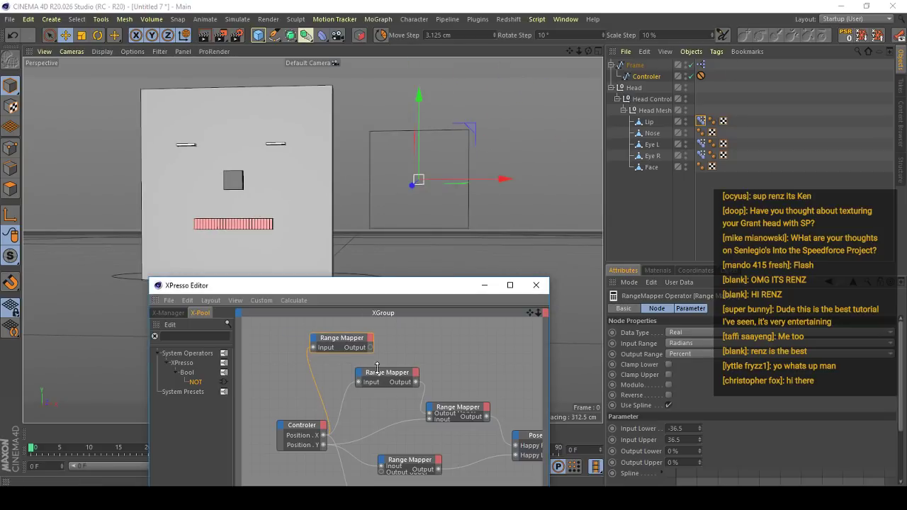
drag(393, 367, 404, 369)
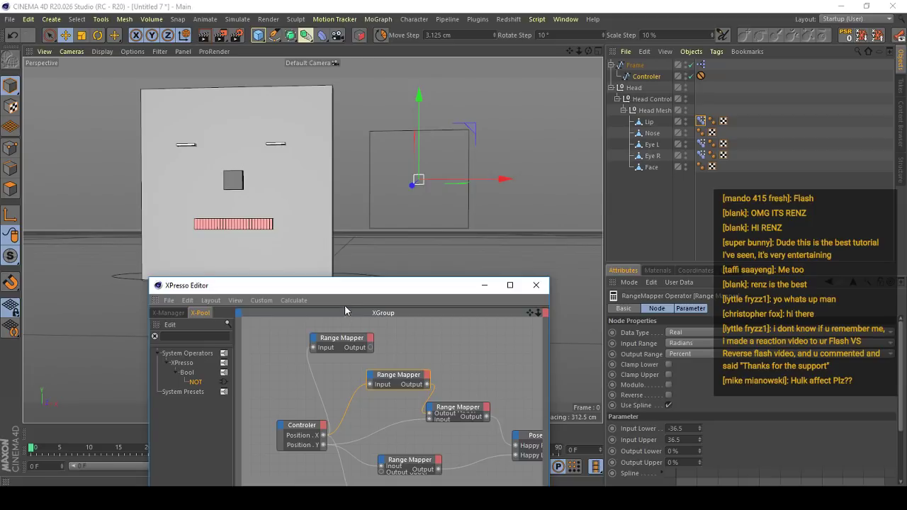
- Set the Face's display color to a dark green with hue 117° and saturation 100%
drag(349, 291, 534, 249)
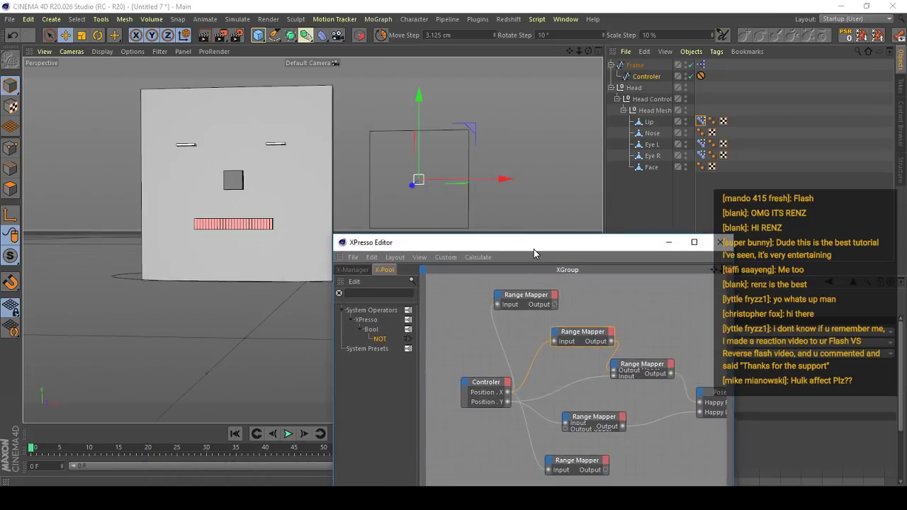
alt+drag(367, 223, 305, 207)
mouse_move(425, 223)
mouse_down()
mouse_move(419, 232)
mouse_move(444, 205)
mouse_move(427, 219)
mouse_up()
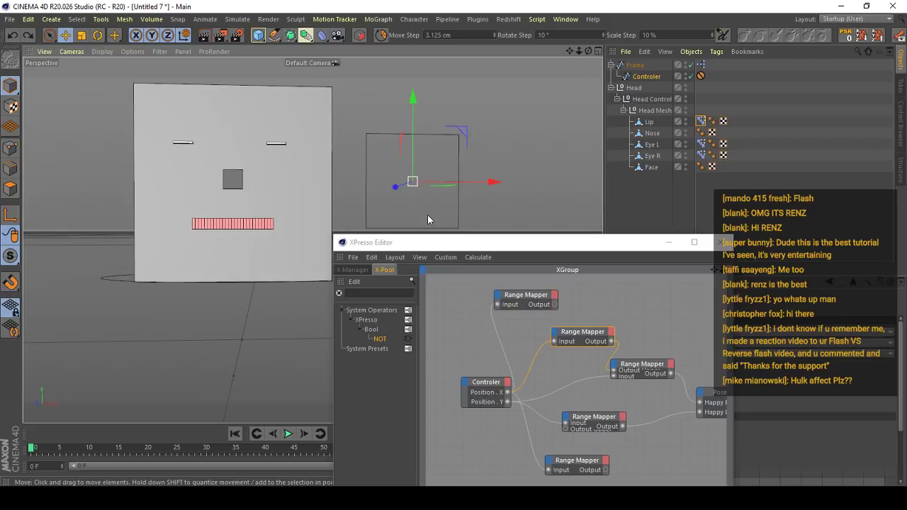
drag(395, 237, 395, 316)
alt+right_drag(216, 213, 263, 225)
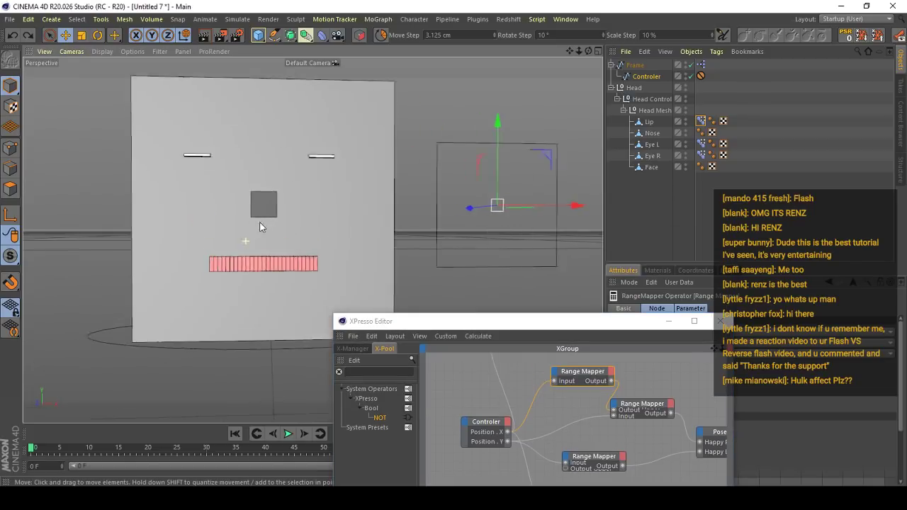
alt+drag(263, 225, 324, 209)
click(325, 209)
drag(551, 326, 300, 362)
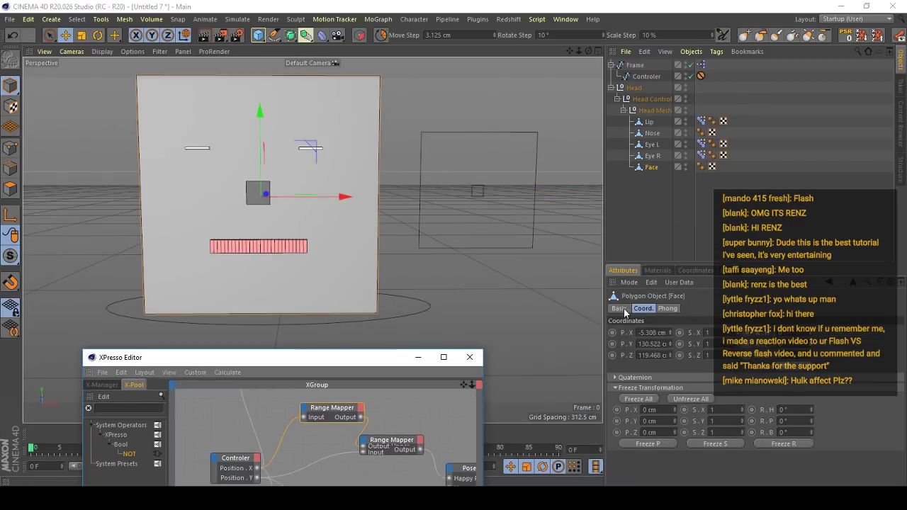
click(619, 308)
click(699, 386)
drag(697, 397, 812, 397)
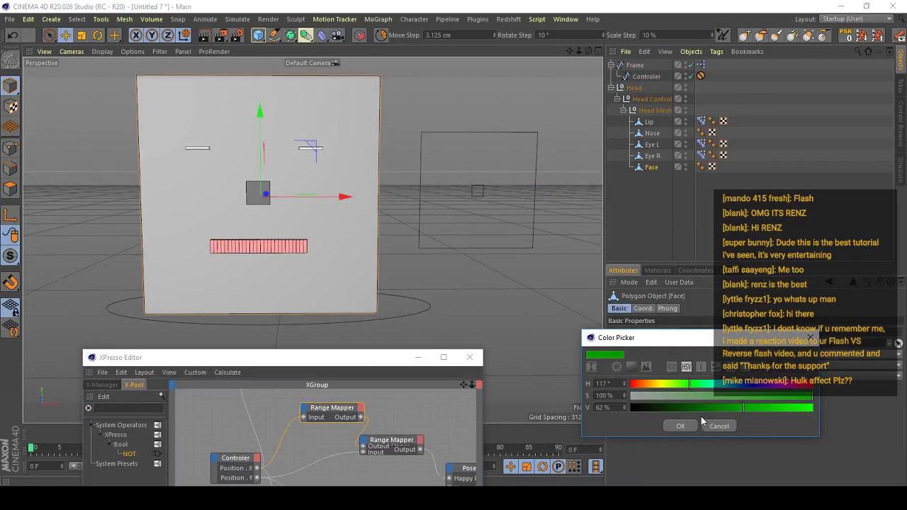
click(707, 409)
click(690, 426)
drag(372, 362, 461, 368)
- Select the Controler and test the lip by moving it to the Frame's upper-left corner
alt+right_drag(378, 230, 371, 259)
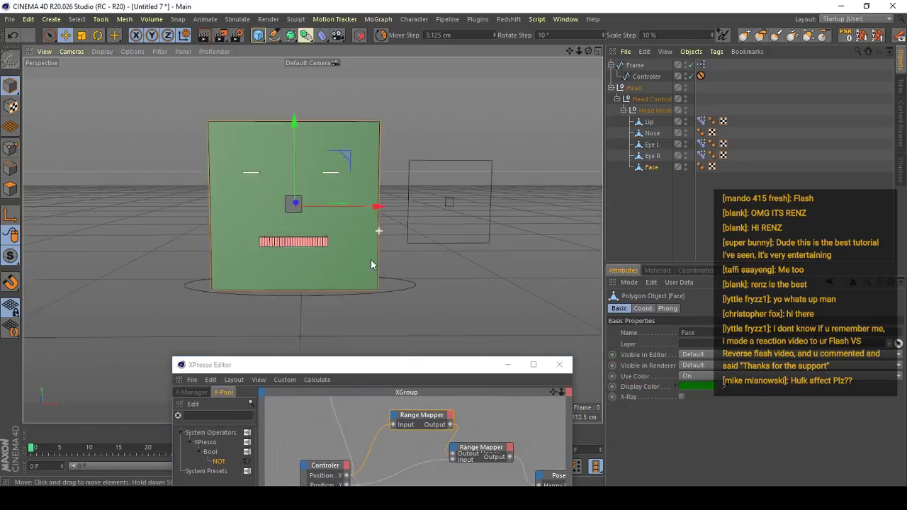
alt+drag(371, 259, 311, 239)
alt+right_drag(312, 239, 320, 264)
click(482, 220)
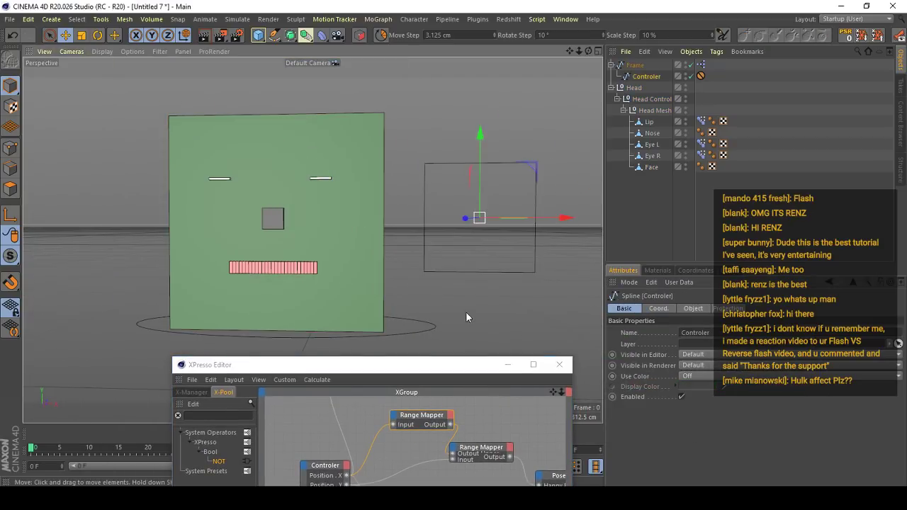
drag(466, 313, 522, 258)
alt+right_drag(333, 252, 336, 228)
alt+drag(336, 228, 340, 241)
drag(482, 227, 440, 228)
alt+middle_drag(411, 245, 311, 235)
alt+drag(311, 233, 289, 237)
drag(446, 246, 329, 197)
- Delete the unused uppermost Range Mapper from the node graph
click(391, 364)
drag(391, 364, 655, 155)
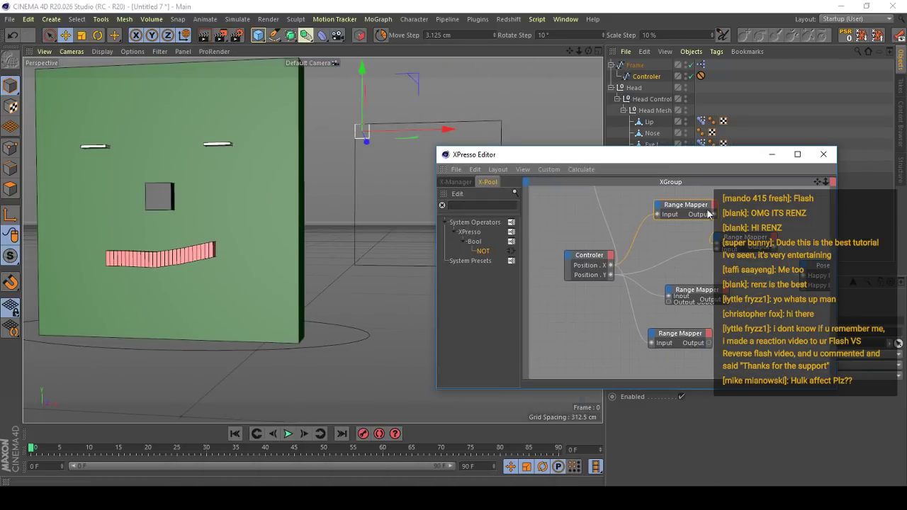
alt+middle_drag(658, 226, 606, 298)
click(580, 242)
key(Delete)
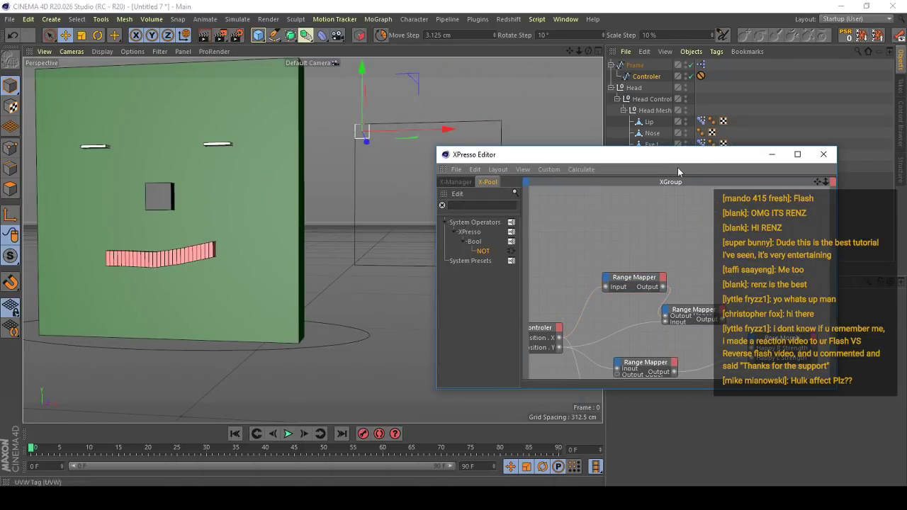
- Set the remaining uppermost Range Mapper's Input Lower to 0 and Output Lower to 100%
click(635, 278)
drag(672, 157, 385, 300)
drag(686, 429, 576, 447)
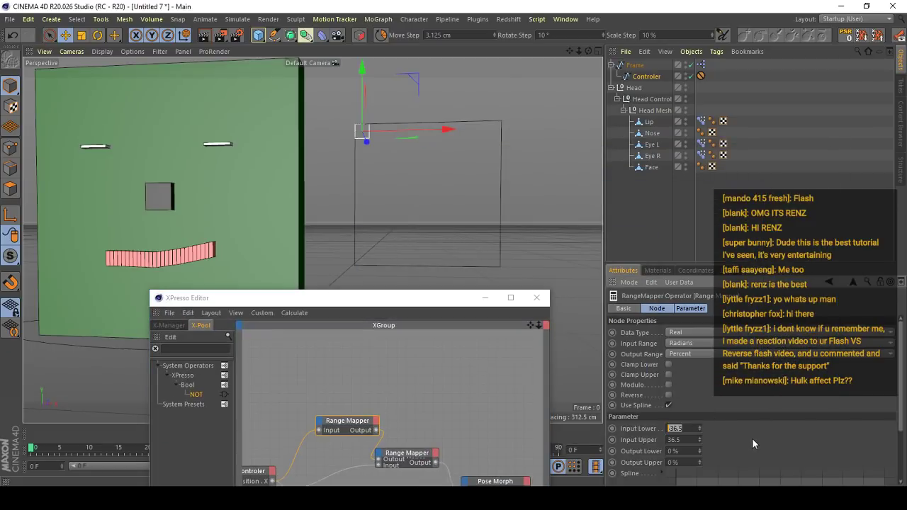
text(0)
key(Tab)
key(Tab)
text(100)
key(Return)
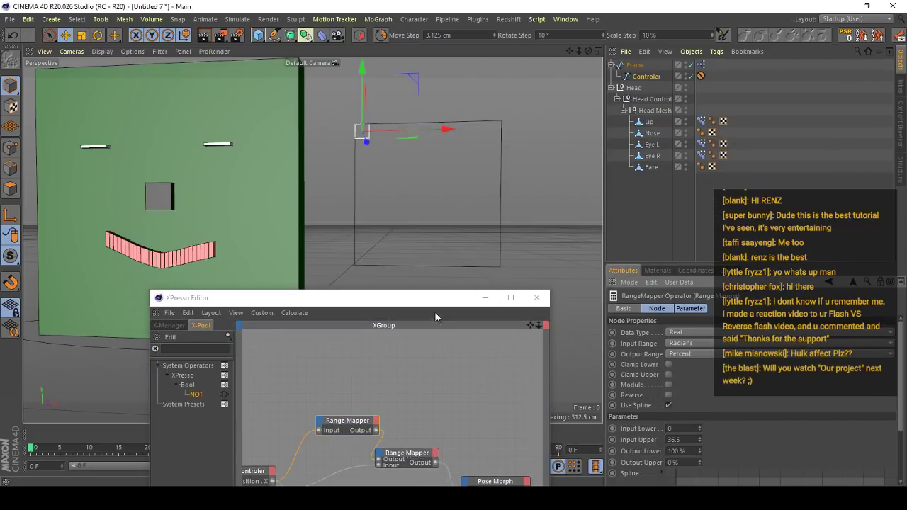
- Reset the Controler and raise it to the middle of the Frame's upper edge
drag(421, 301, 587, 329)
alt+right_drag(345, 198, 331, 232)
alt+drag(331, 232, 400, 237)
drag(405, 240, 399, 105)
click(845, 34)
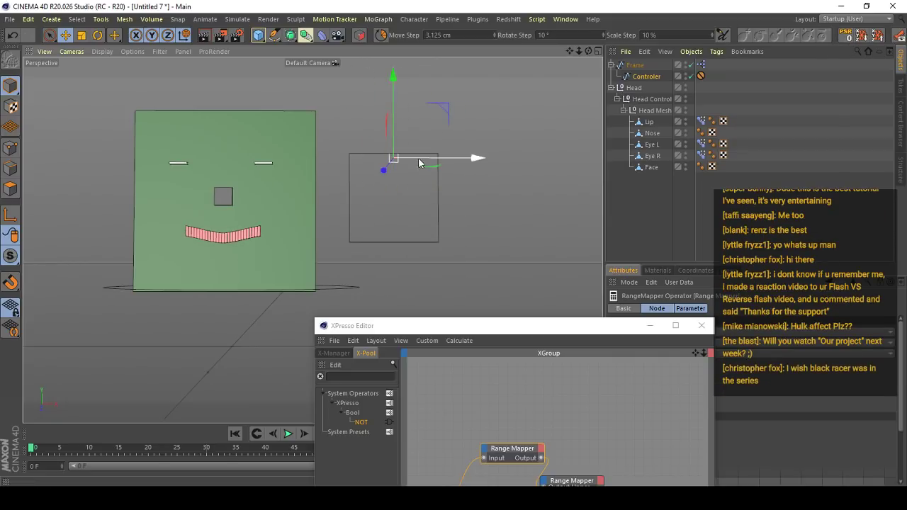
- Test the lip by shifting the Controler right and left along the Frame's upper edge, undoing moves between tries
drag(419, 159, 556, 146)
key(ctrl+z)
drag(446, 159, 346, 161)
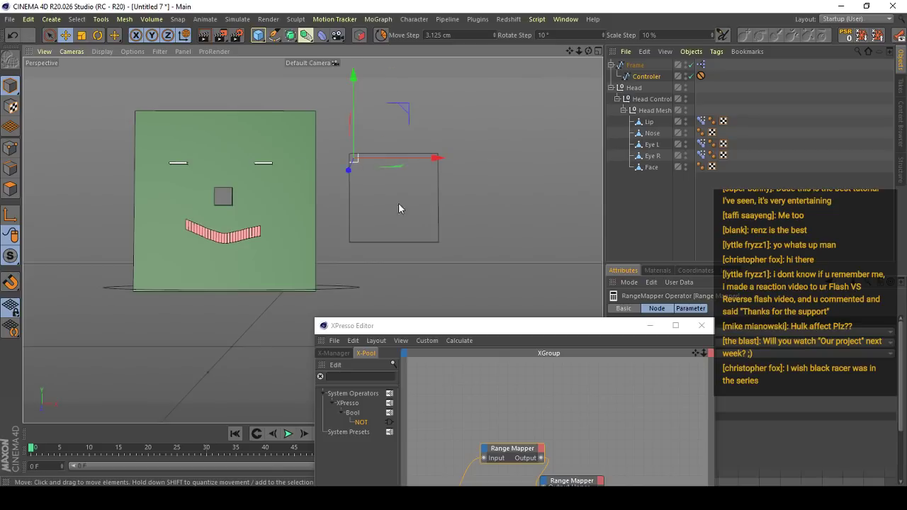
key(ctrl+z)
key(ctrl+z)
drag(454, 159, 277, 163)
- Try Modulo on the uppermost Range Mapper, sliding the Controler across the Frame's upper edge and undoing the move
drag(524, 332, 385, 466)
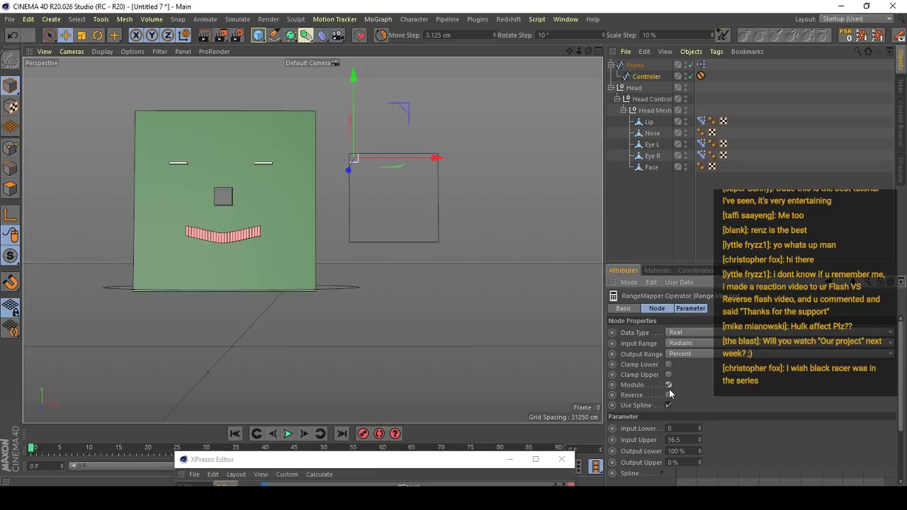
drag(398, 162, 563, 166)
key(ctrl+z)
- Turn off Modulo and enable Clamp Lower on the uppermost Range Mapper, and reset the Controler to the Frame's centre
click(668, 384)
drag(411, 165, 568, 162)
click(844, 35)
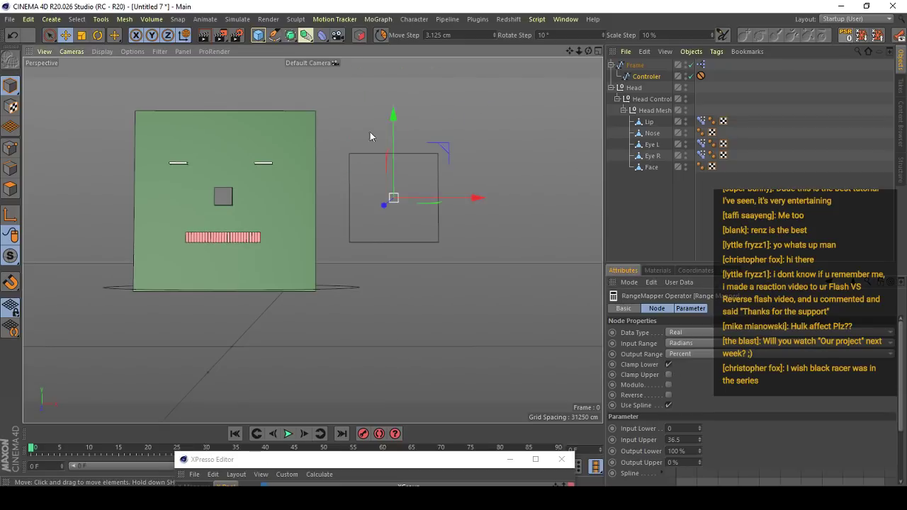
- Test the clamped response by moving the Controler up and to the right, and reset it to the Frame's centre
drag(393, 168, 401, 119)
drag(487, 461, 485, 317)
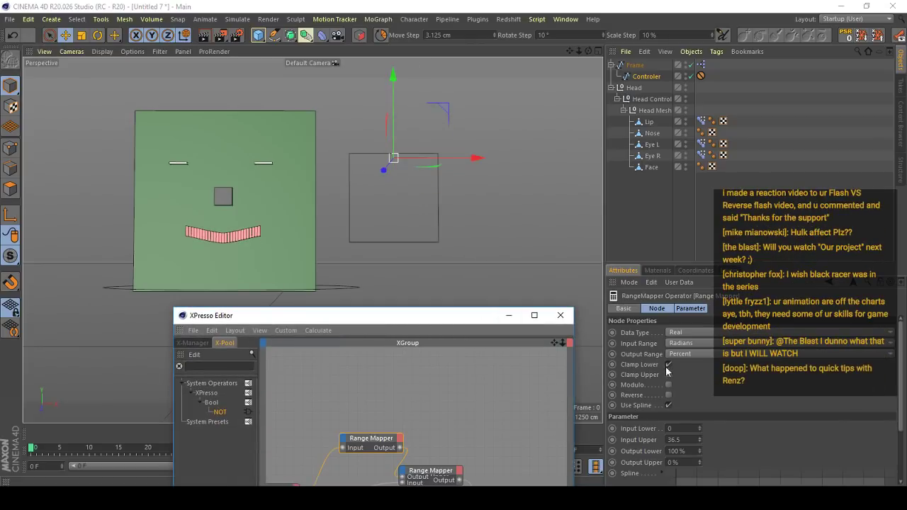
scroll(350, 275, up, 1)
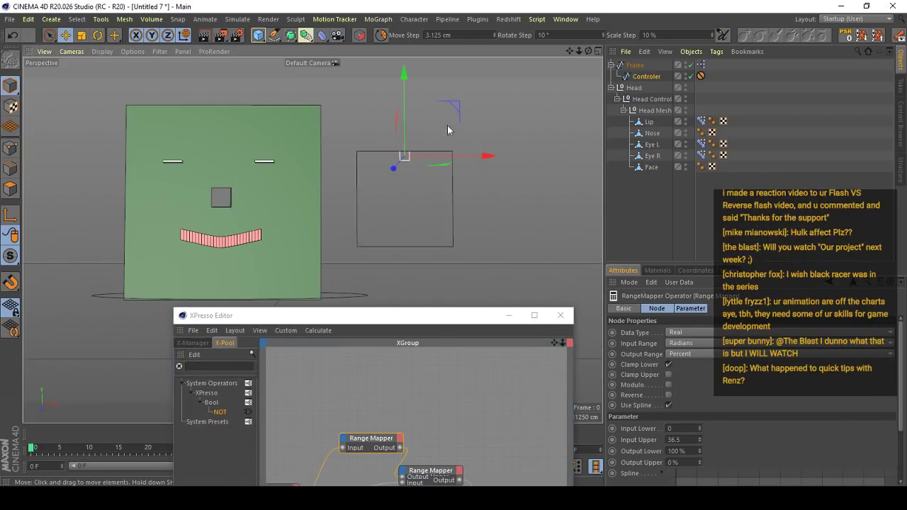
mouse_move(451, 153)
mouse_down()
mouse_move(460, 154)
mouse_move(404, 155)
mouse_move(464, 154)
mouse_up()
click(864, 35)
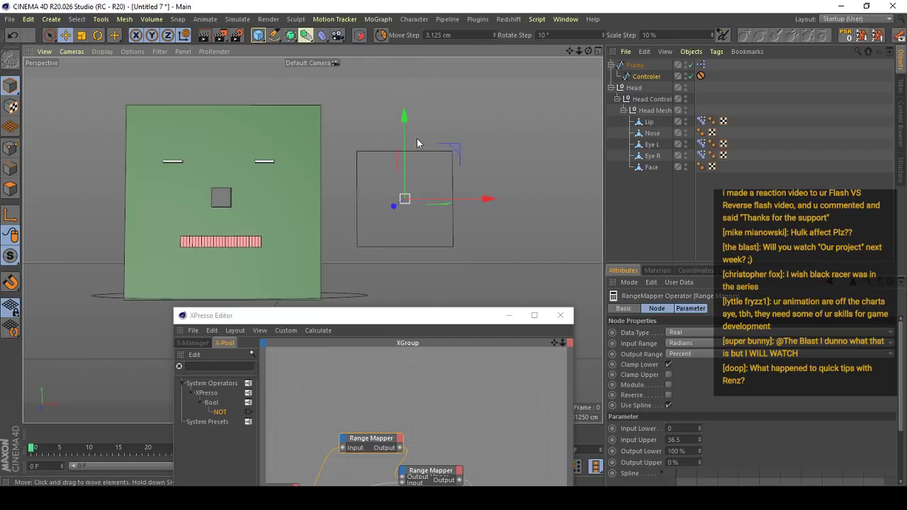
- Test the Controler at the Frame's lower-right and upper-left corners, resetting between tries and undoing the last sideways move
drag(403, 160, 458, 233)
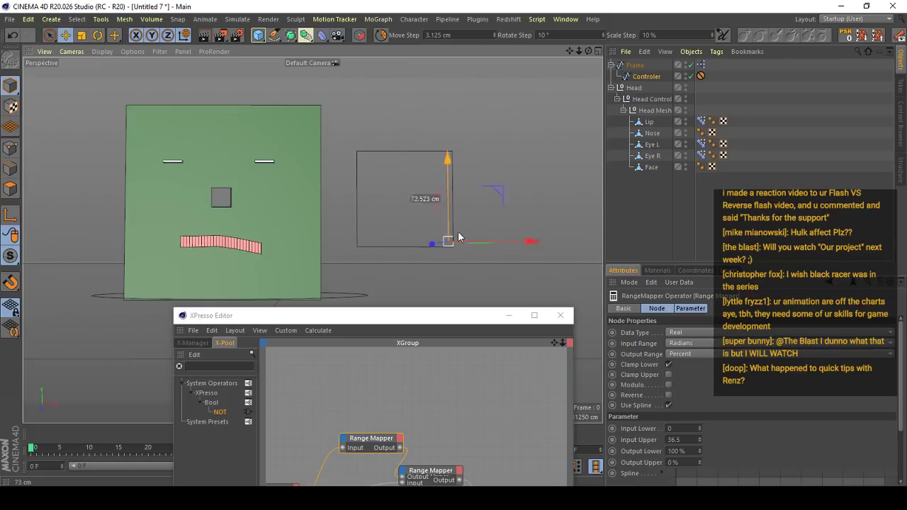
click(861, 36)
drag(408, 176, 342, 180)
key(ctrl+z)
key(ctrl+z)
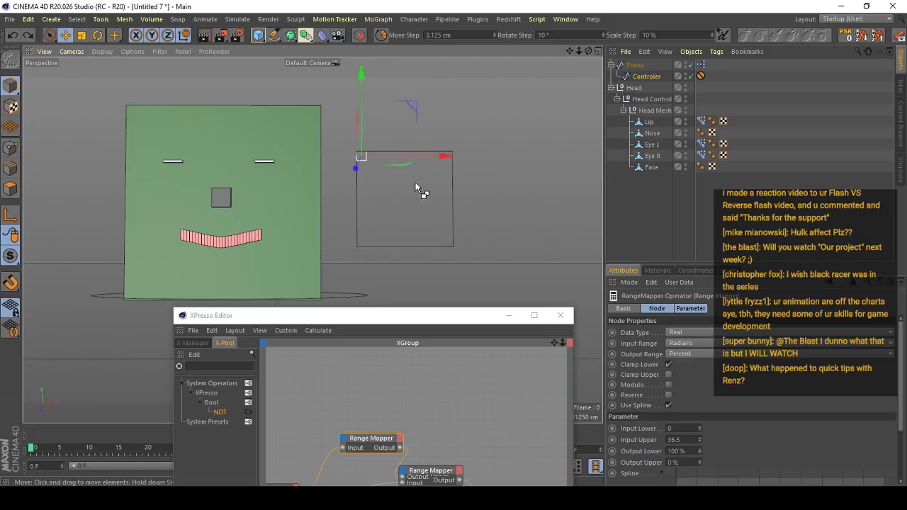
- Connect the lowest Range Mapper's Output to the Output Upper of the Range Mapper driving Happy L Strength
drag(421, 318, 509, 195)
alt+middle_drag(474, 342, 467, 248)
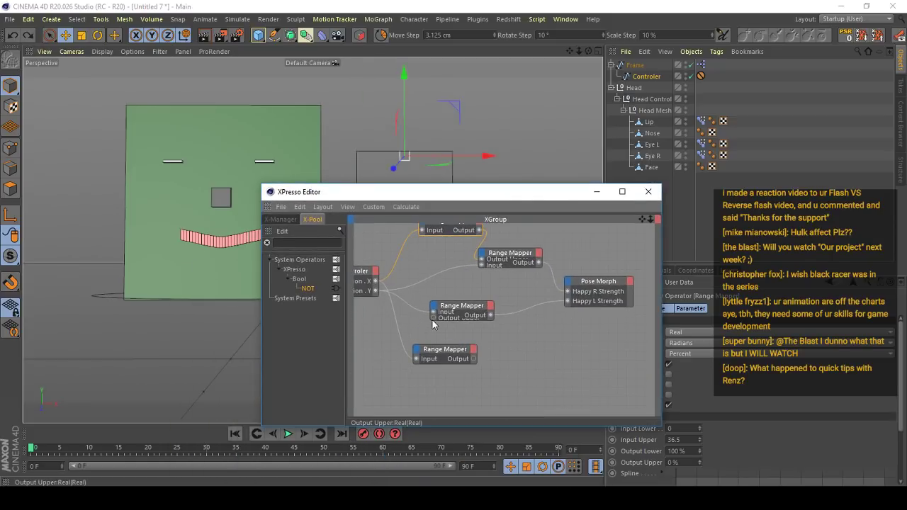
drag(472, 359, 479, 249)
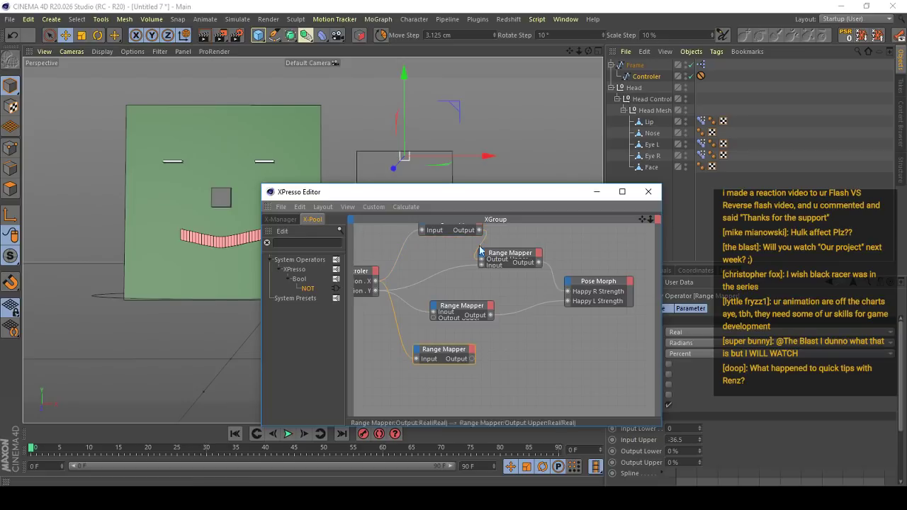
double_click(465, 306)
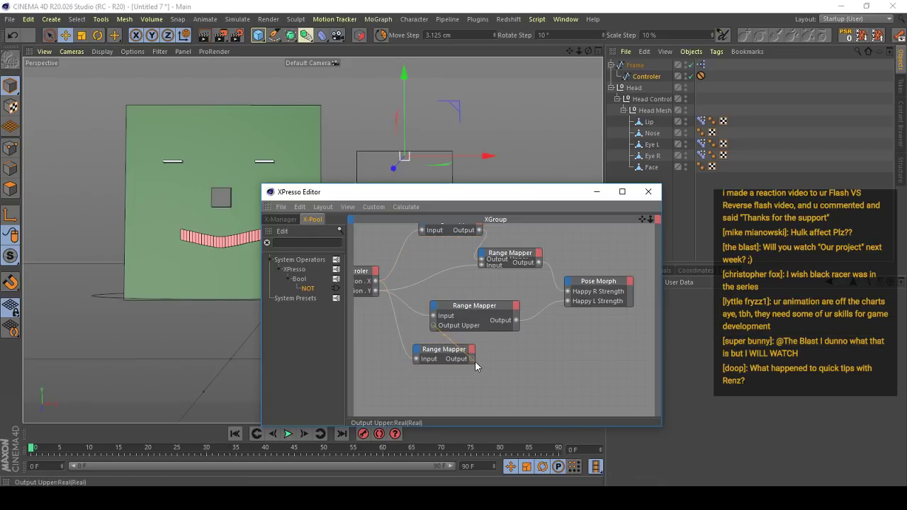
drag(475, 362, 473, 360)
click(485, 306)
click(446, 352)
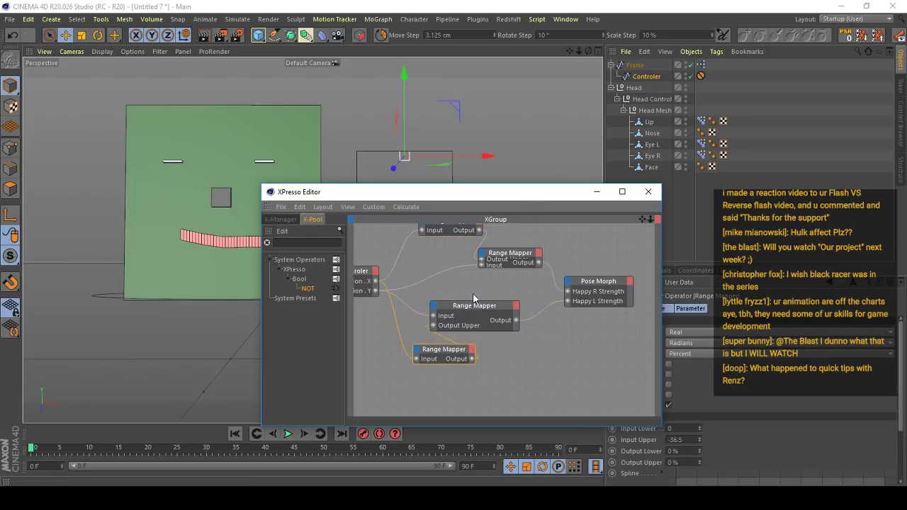
alt+middle_drag(473, 246, 448, 256)
- Enable Clamp Lower on the lowest Range Mapper and test the Controler's vertical movement, resetting its position
drag(535, 192, 416, 341)
click(668, 365)
drag(416, 152, 406, 124)
click(846, 35)
- Move the lowest Range Mapper farther down in the node graph and set its Output Lower to 100%
drag(434, 339, 481, 147)
alt+middle_drag(418, 283, 438, 275)
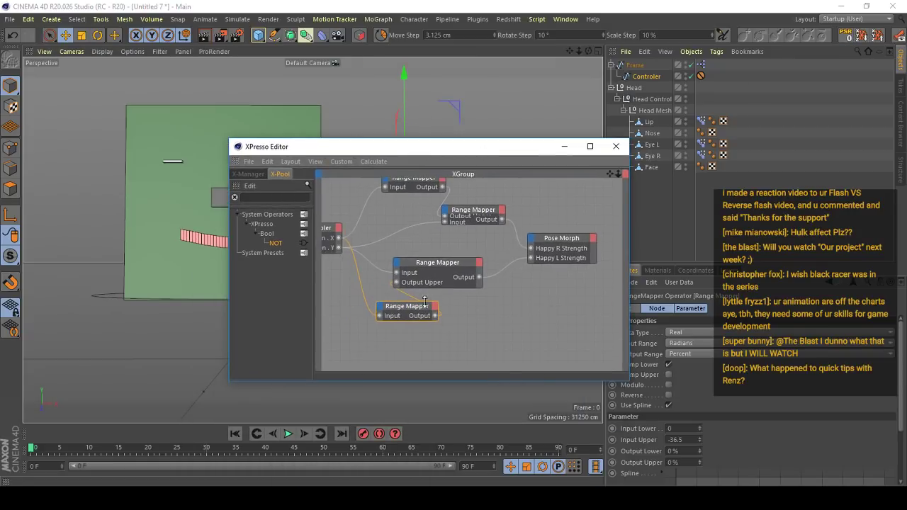
drag(418, 309, 413, 343)
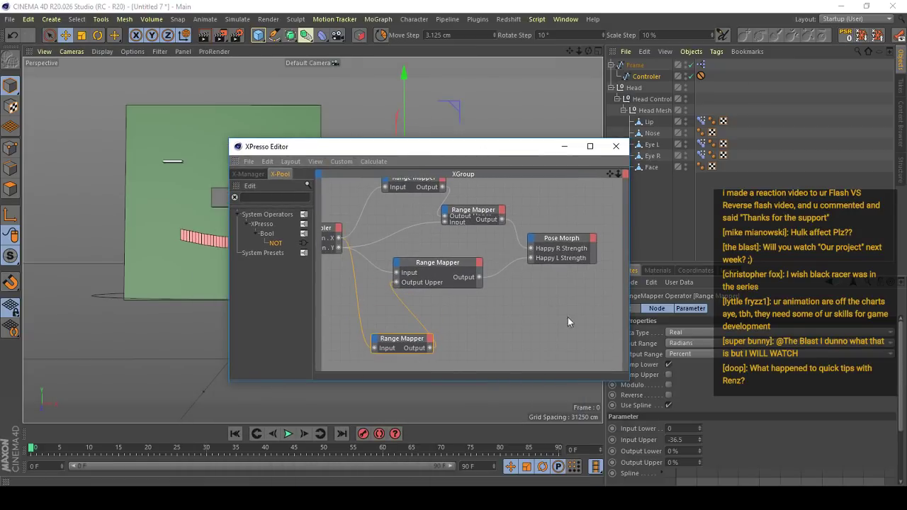
click(685, 450)
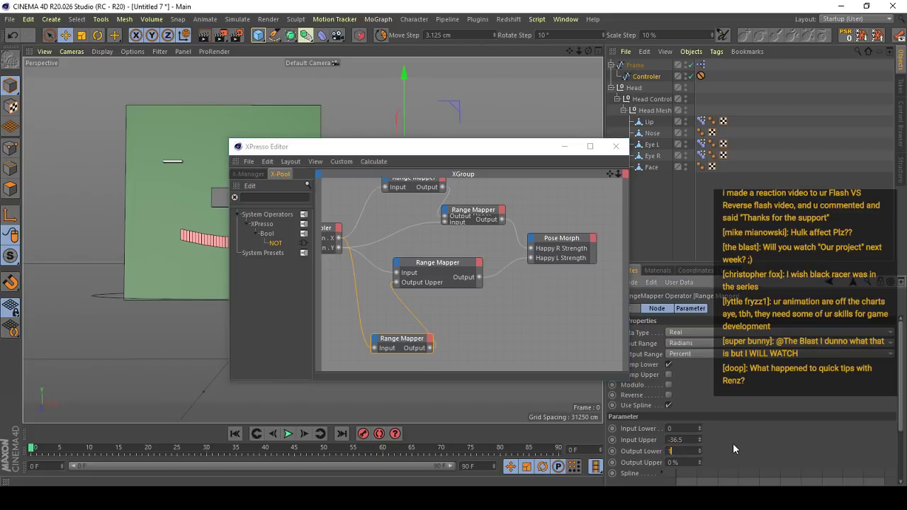
- Test the lip by moving the Controler to the Frame's upper-right and upper-left corners
drag(453, 146, 516, 365)
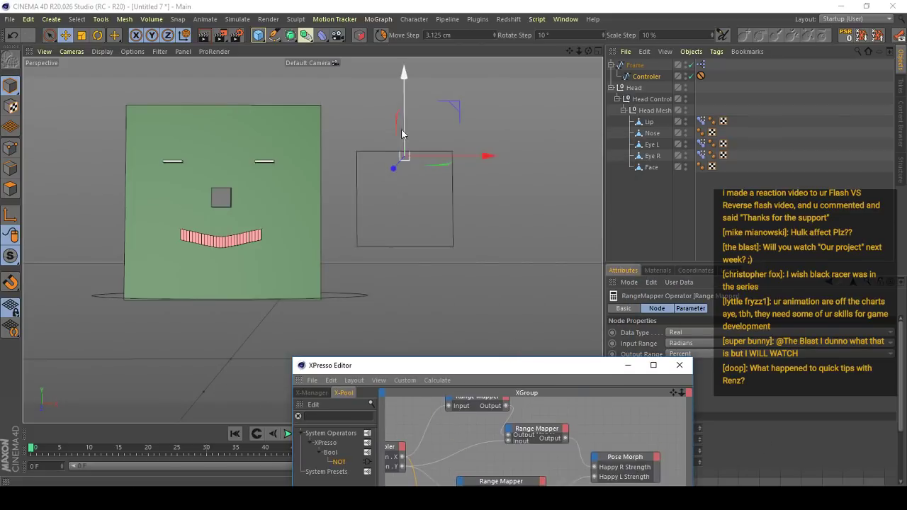
drag(401, 128, 402, 139)
drag(454, 154, 539, 165)
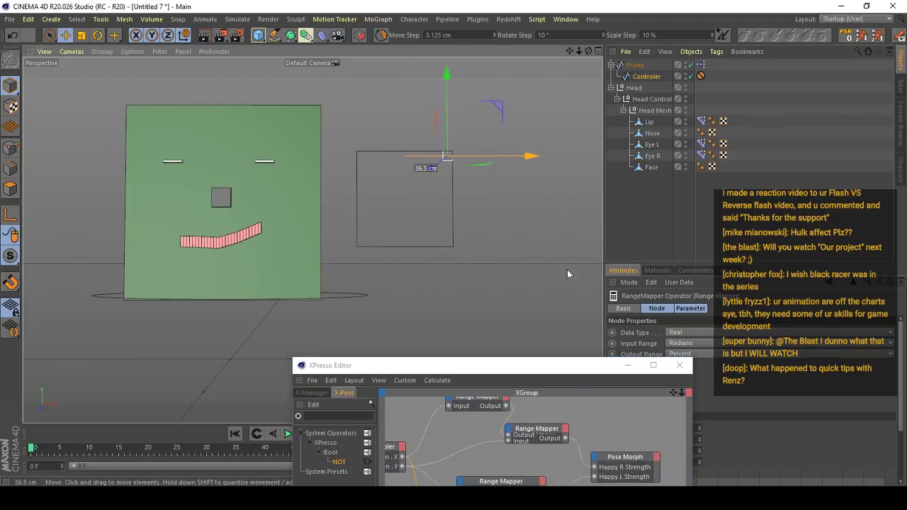
drag(498, 107, 333, 65)
- Turn off Clamp Lower on the lowest Range Mapper and test the Controler at the Frame's lower-left corner
drag(579, 364, 717, 44)
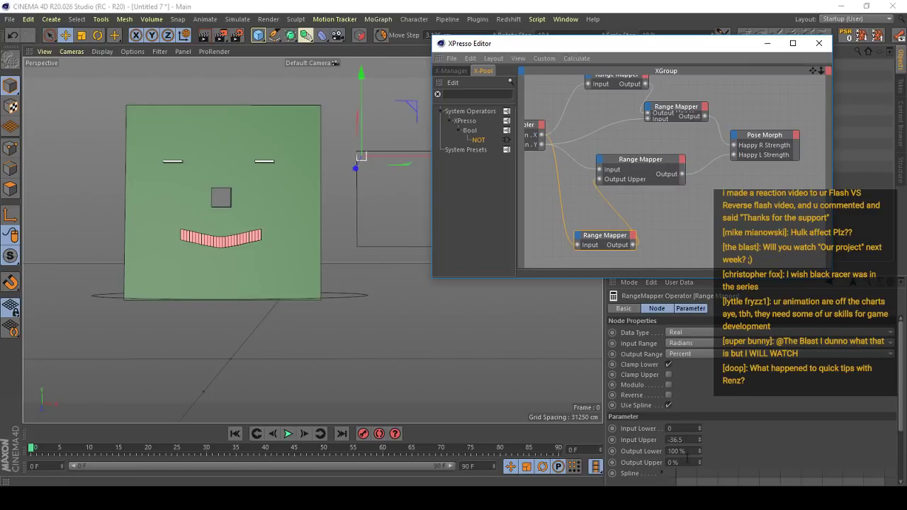
click(622, 162)
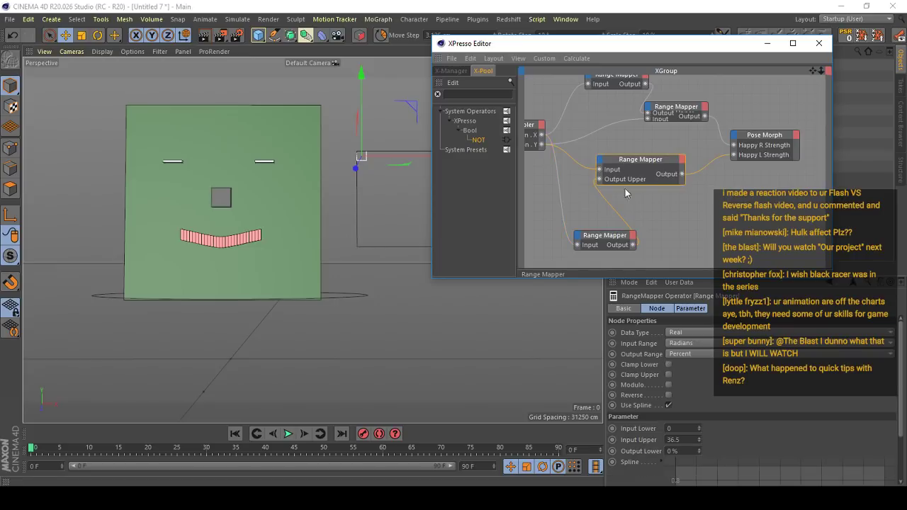
click(606, 240)
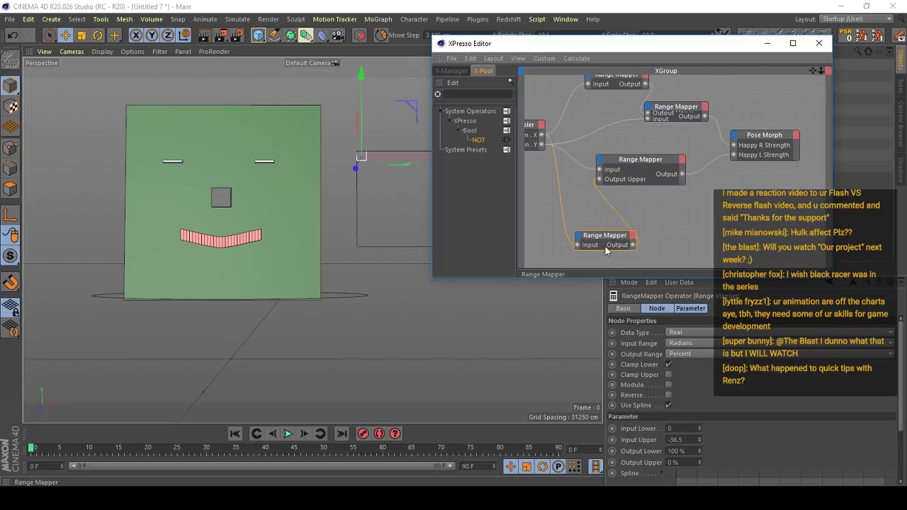
click(667, 365)
drag(358, 173, 334, 250)
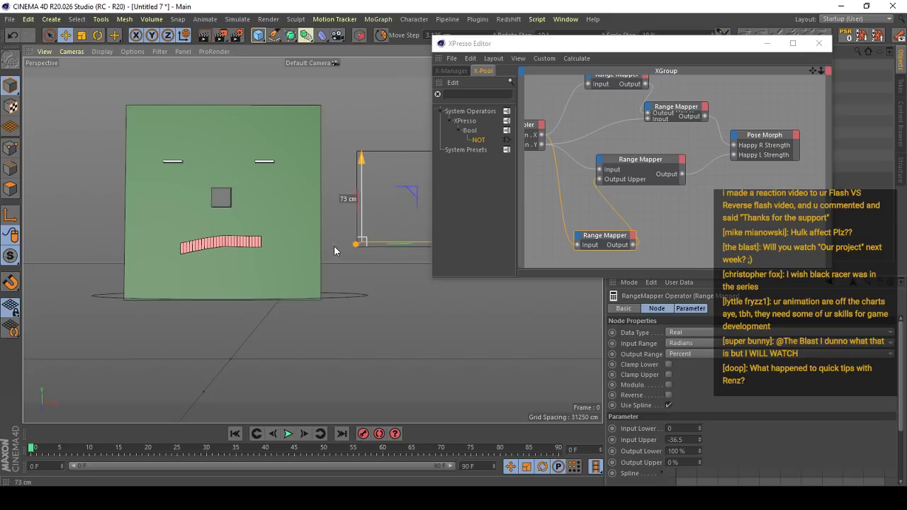
- Try Clamp Upper on the lowest Range Mapper while moving the Controler, and turn the option back off
click(668, 375)
drag(395, 291, 466, 244)
click(668, 375)
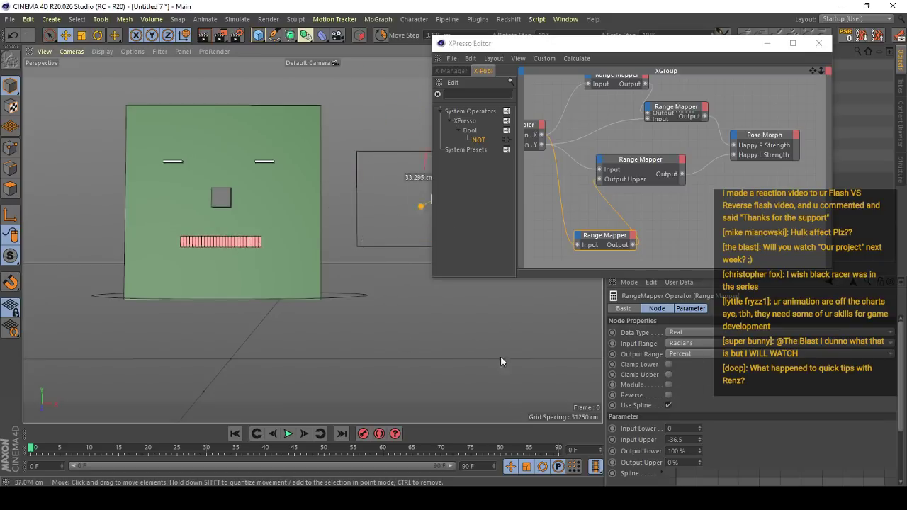
drag(500, 357, 361, 330)
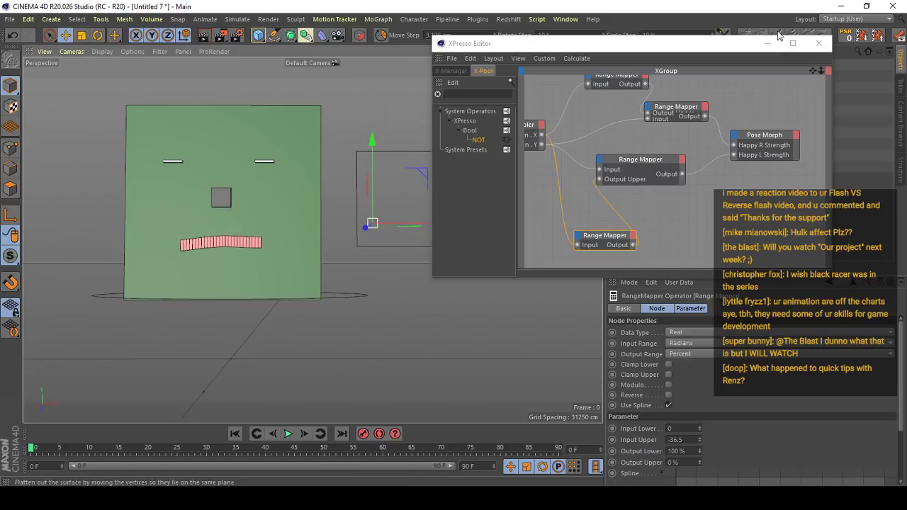
- Minimize the XPresso Editor, test the lip with the Controler near the Frame's upper-right corner, and reset the Controler's position
click(767, 44)
click(845, 37)
drag(406, 162, 442, 112)
drag(450, 156, 504, 156)
mouse_move(447, 114)
mouse_down()
mouse_move(448, 198)
mouse_move(447, 114)
mouse_up()
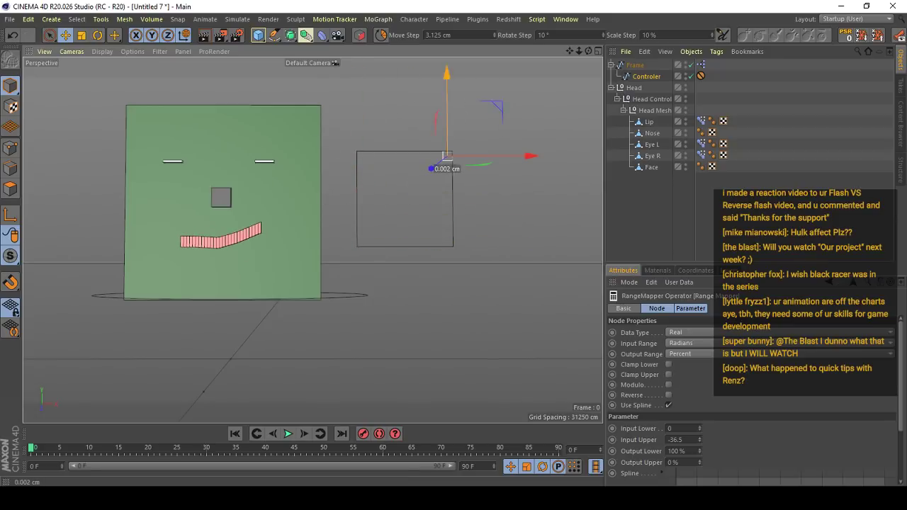
drag(434, 263, 389, 278)
click(845, 35)
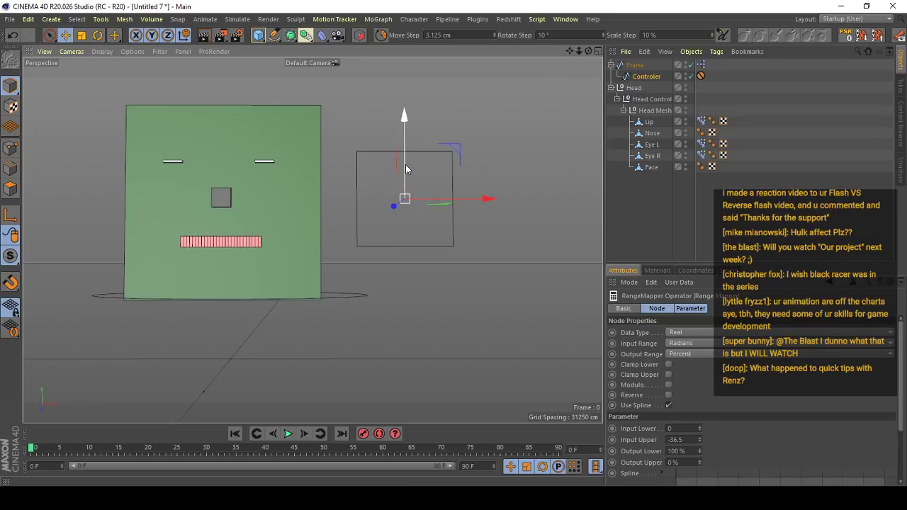
- Test the lip with the Controler at the middle of the Frame's lower edge, and reset the Controler to the centre
drag(405, 166, 453, 145)
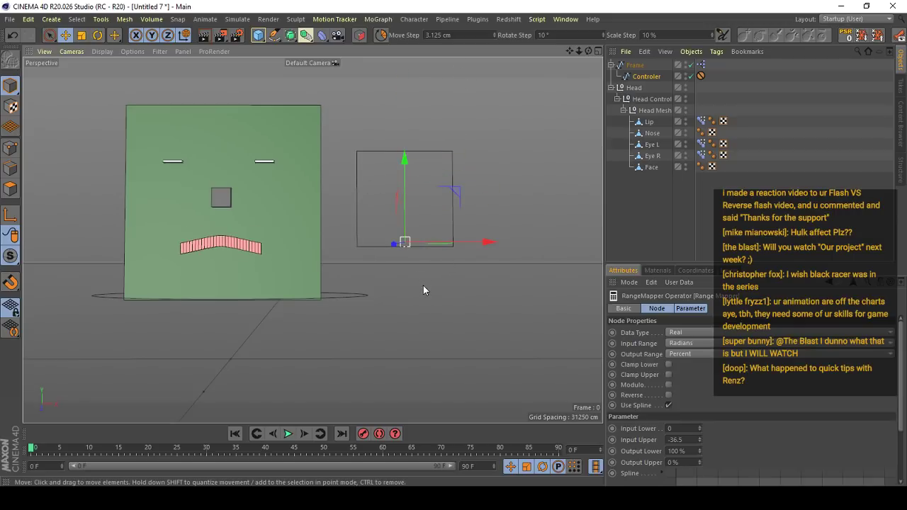
drag(361, 279, 348, 301)
drag(293, 360, 239, 402)
click(845, 35)
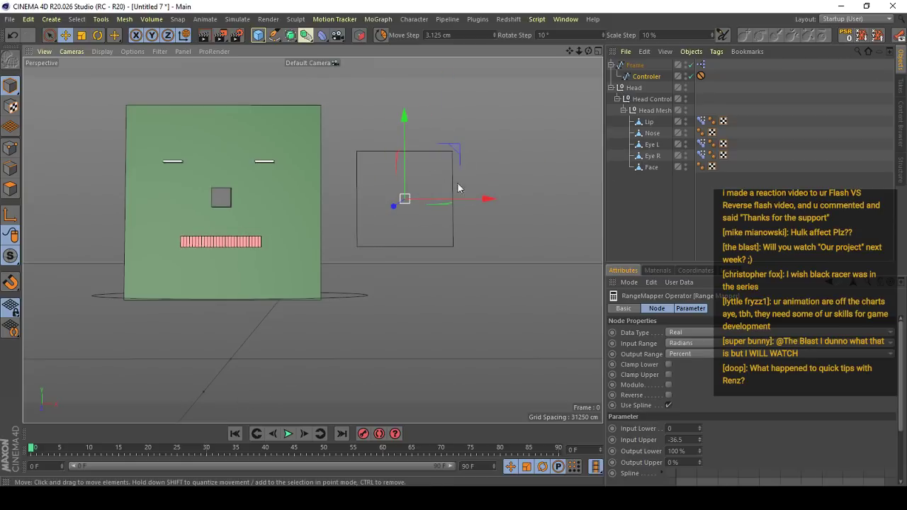
alt+drag(283, 172, 397, 195)
alt+right_drag(398, 194, 489, 196)
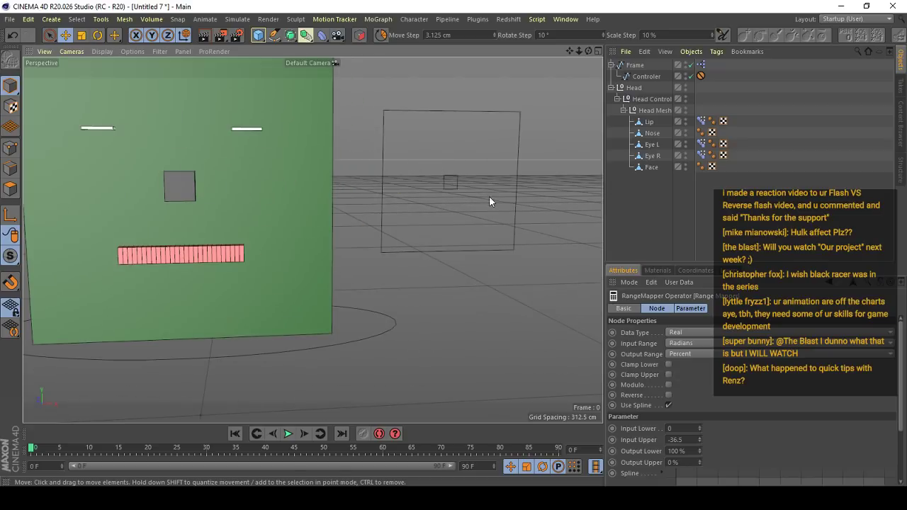
click(464, 196)
scroll(439, 214, down, 3)
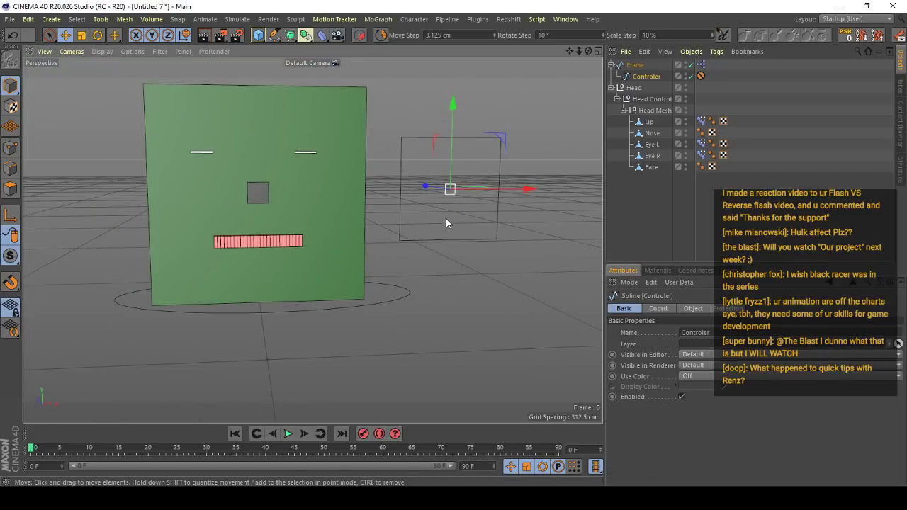
click(443, 217)
scroll(379, 181, down, 1)
mouse_move(378, 183)
alt+mouse_down()
mouse_move(352, 190)
mouse_move(391, 180)
alt+mouse_up()
scroll(314, 177, up, 3)
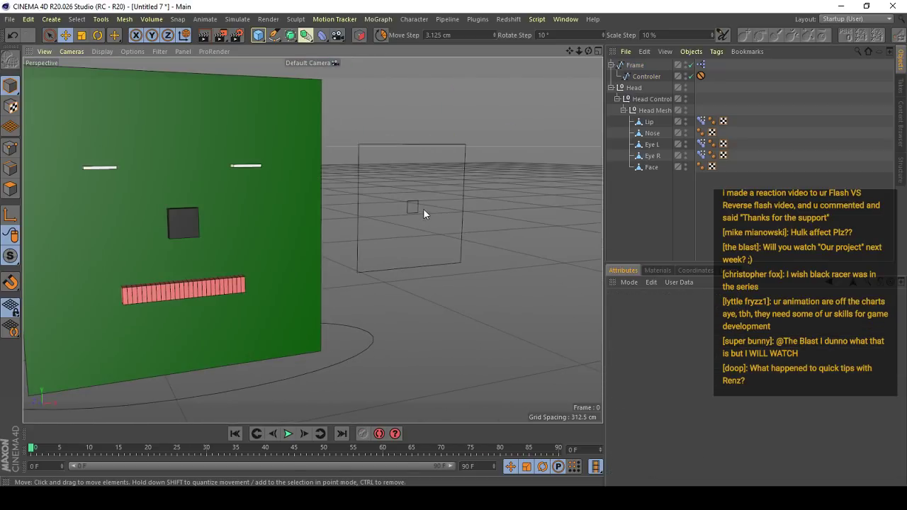
click(421, 208)
- Select the Head null and show only its folded Head Control child in the hierarchy
click(636, 194)
click(612, 88)
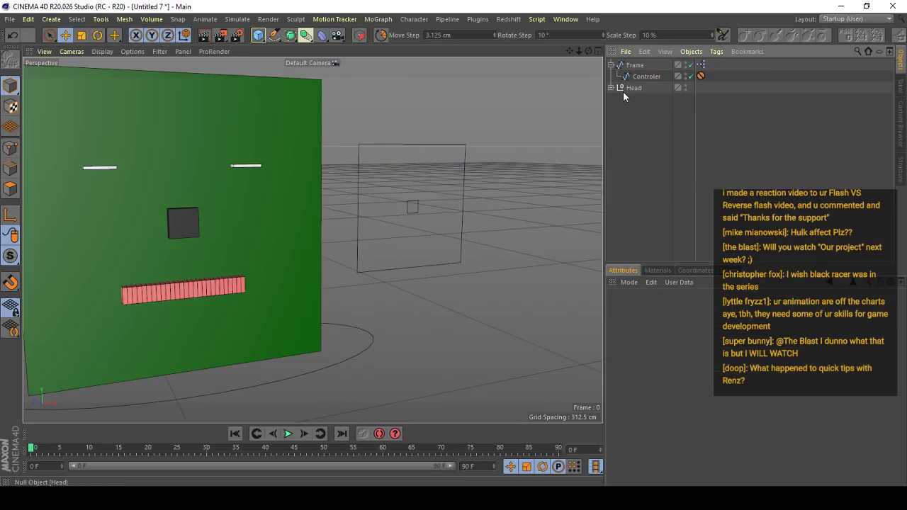
click(625, 90)
click(611, 88)
click(616, 100)
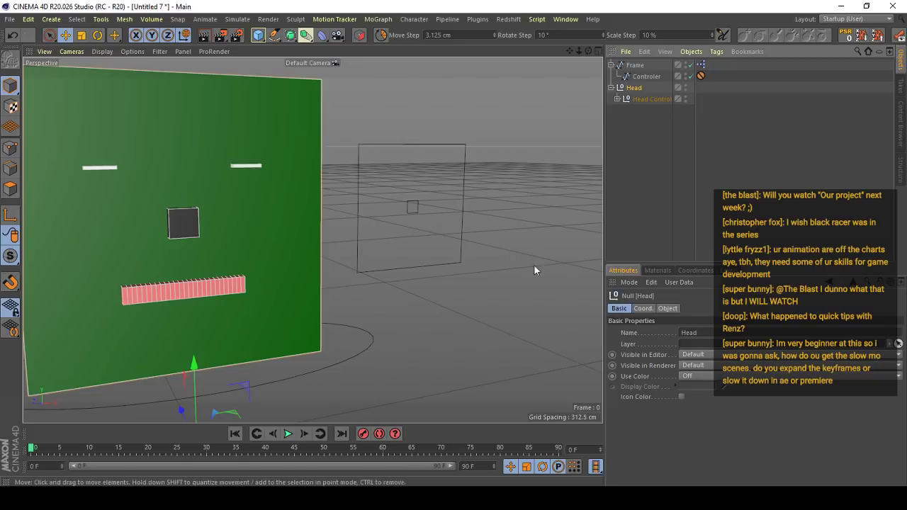
mouse_move(257, 164)
alt+mouse_down()
mouse_move(510, 276)
mouse_move(303, 208)
mouse_move(368, 178)
mouse_move(339, 180)
alt+mouse_up()
alt+right_drag(333, 148, 417, 235)
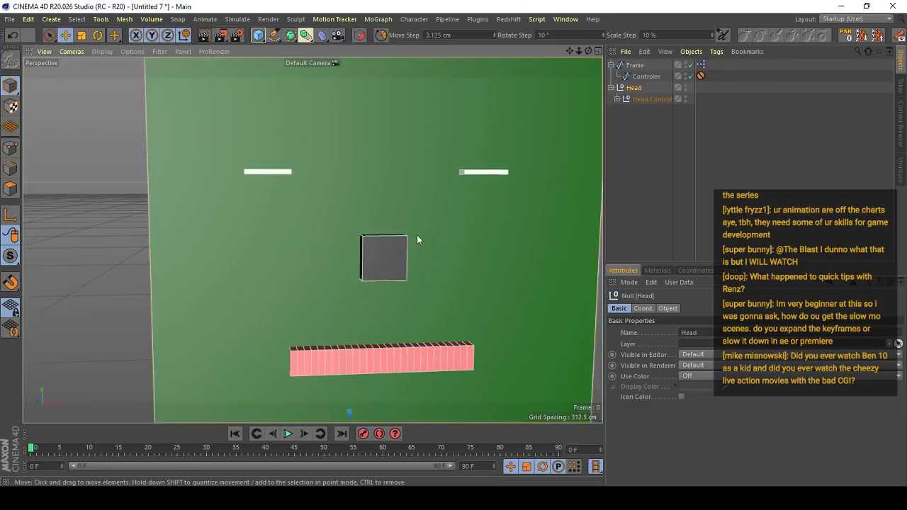
alt+drag(417, 235, 396, 202)
alt+right_drag(396, 202, 350, 235)
alt+drag(350, 235, 489, 255)
alt+drag(368, 276, 266, 288)
alt+right_drag(325, 293, 340, 297)
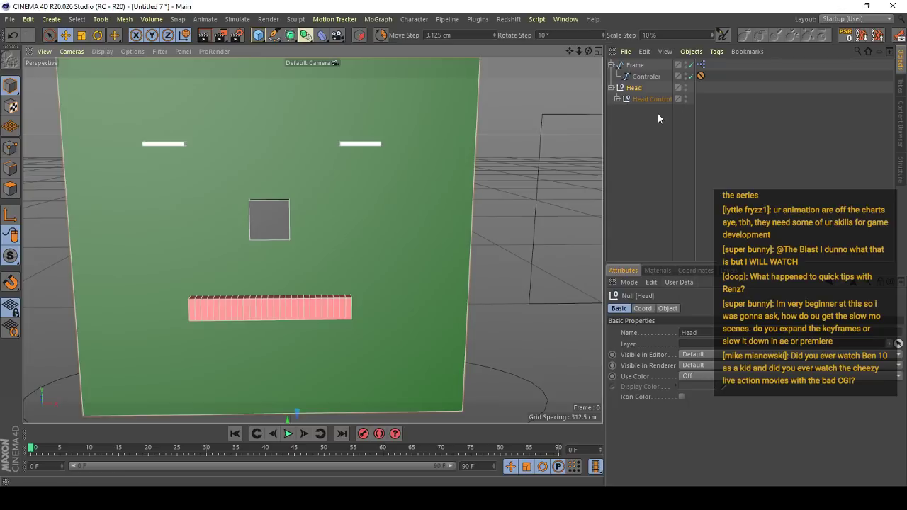
click(667, 308)
click(678, 282)
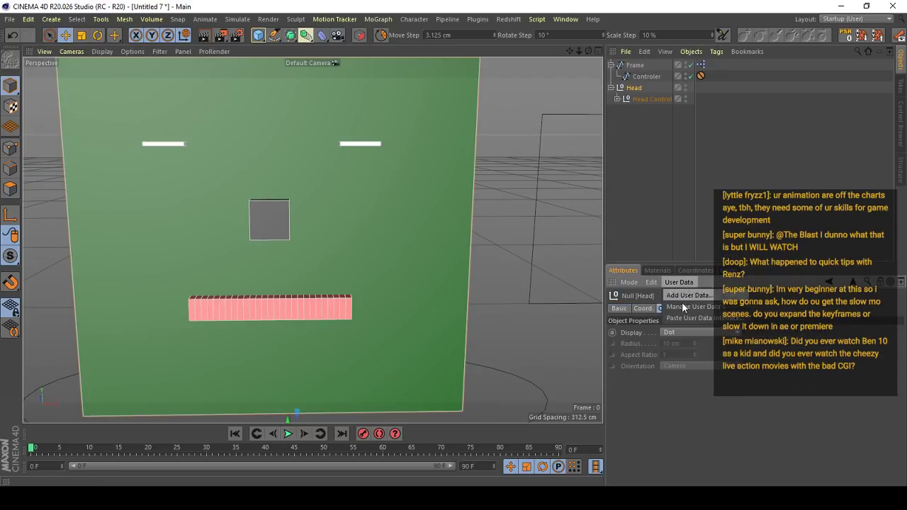
click(683, 307)
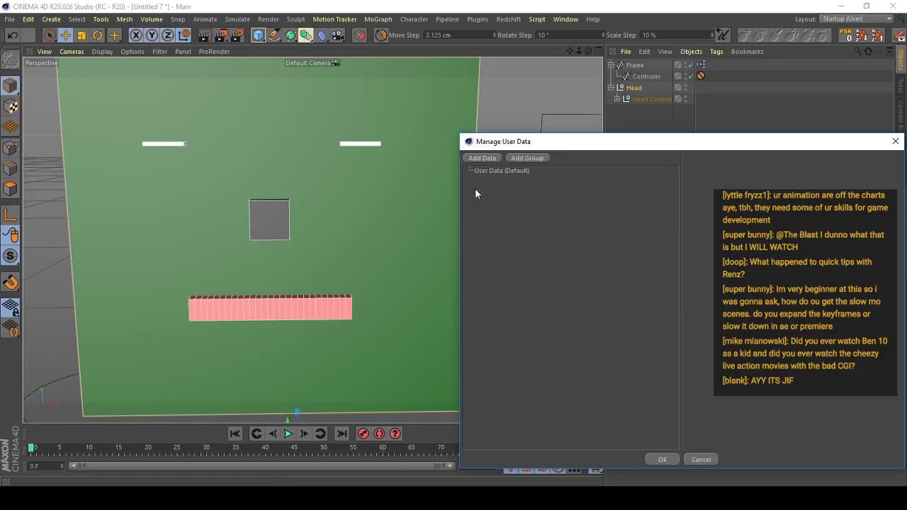
click(482, 157)
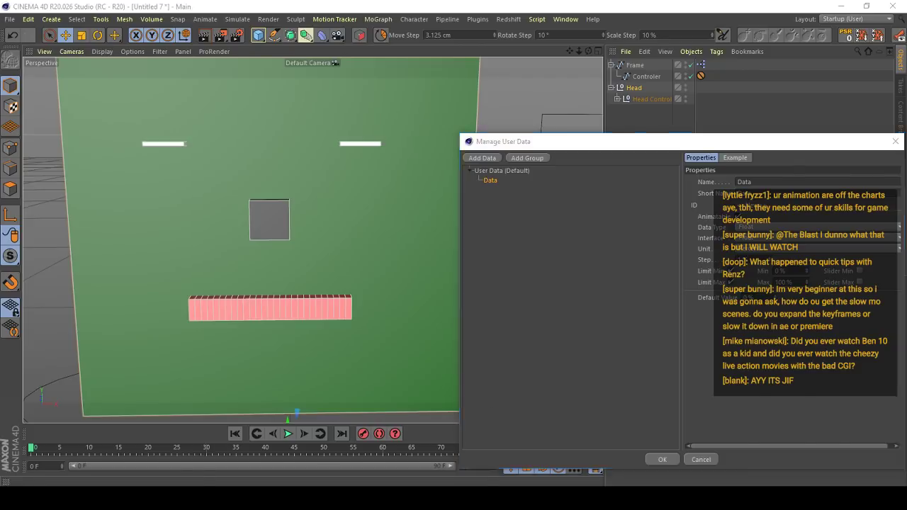
key(alt+Tab)
key(alt+Tab)
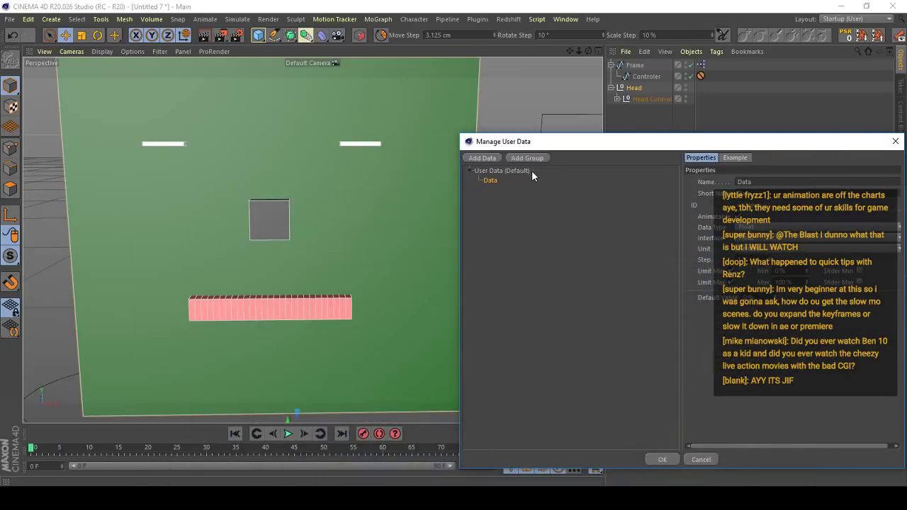
drag(532, 143, 585, 118)
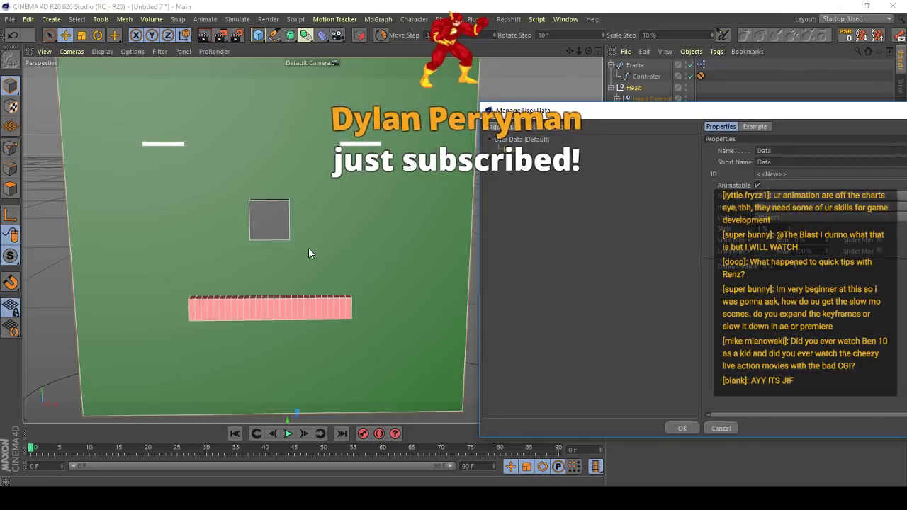
drag(812, 114, 808, 114)
click(743, 131)
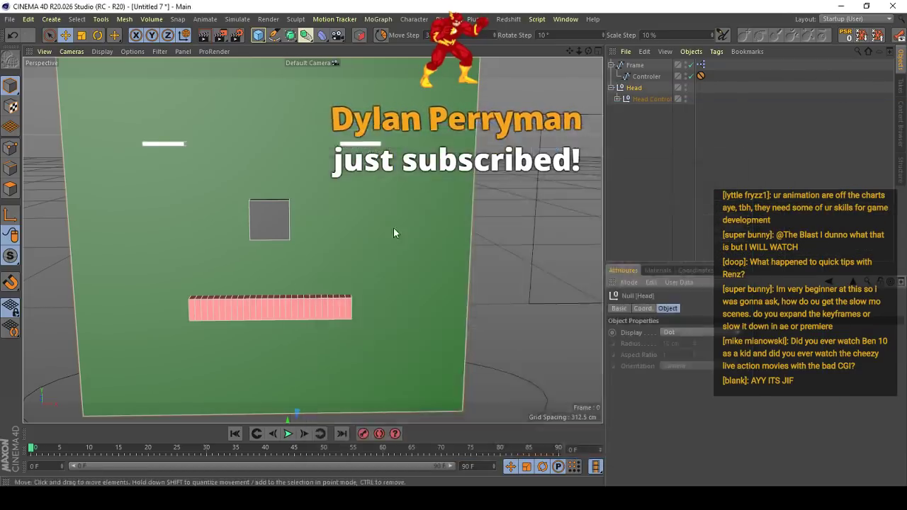
- Expand the Head Control hierarchy down to the individual face meshes
scroll(393, 227, down, 3)
scroll(343, 223, up, 2)
scroll(368, 235, up, 1)
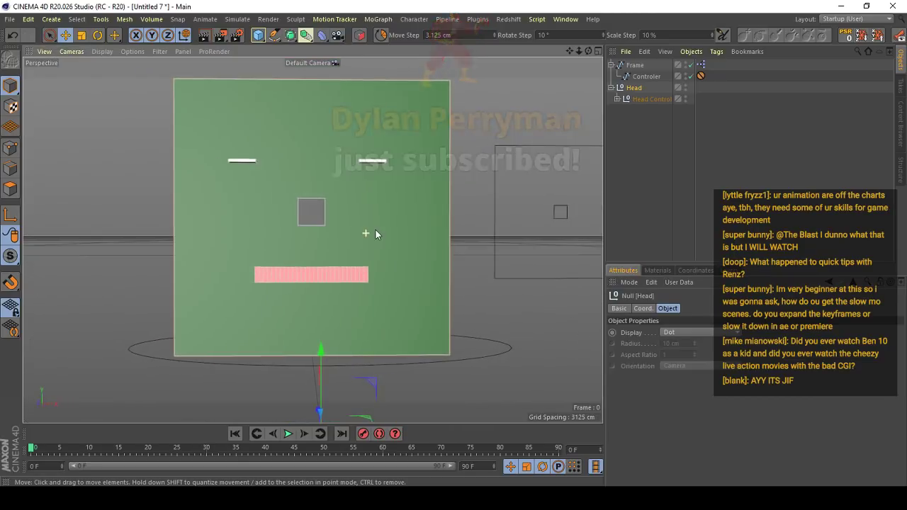
scroll(367, 245, up, 2)
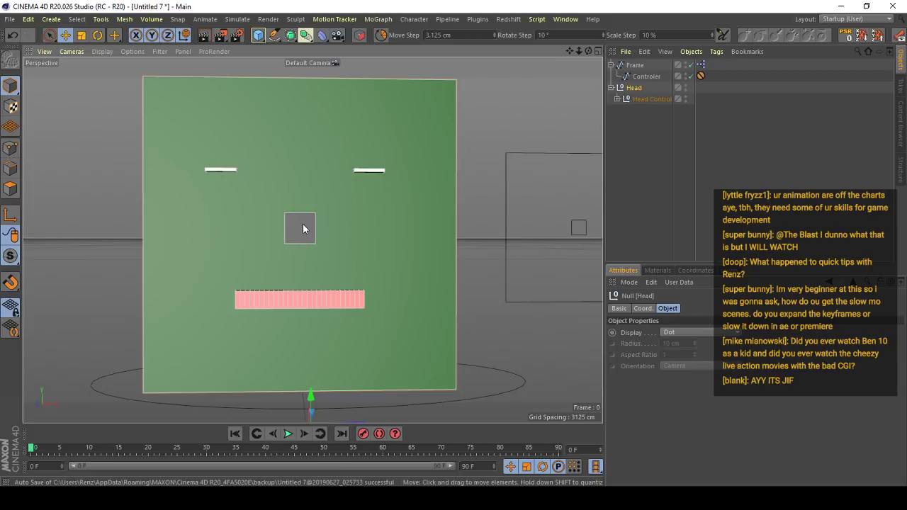
mouse_move(303, 223)
alt+mouse_down()
mouse_move(425, 213)
mouse_move(272, 229)
mouse_move(294, 231)
alt+mouse_up()
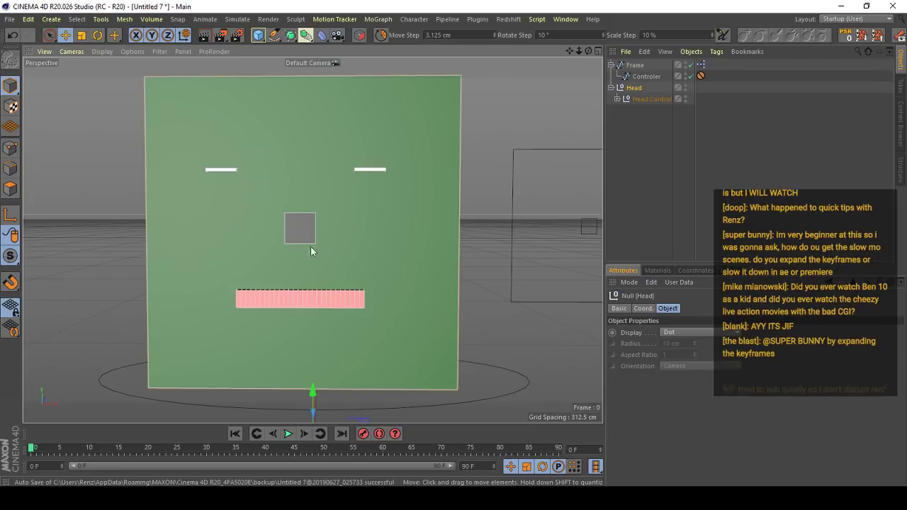
scroll(289, 231, down, 1)
scroll(292, 231, up, 1)
click(617, 98)
click(622, 109)
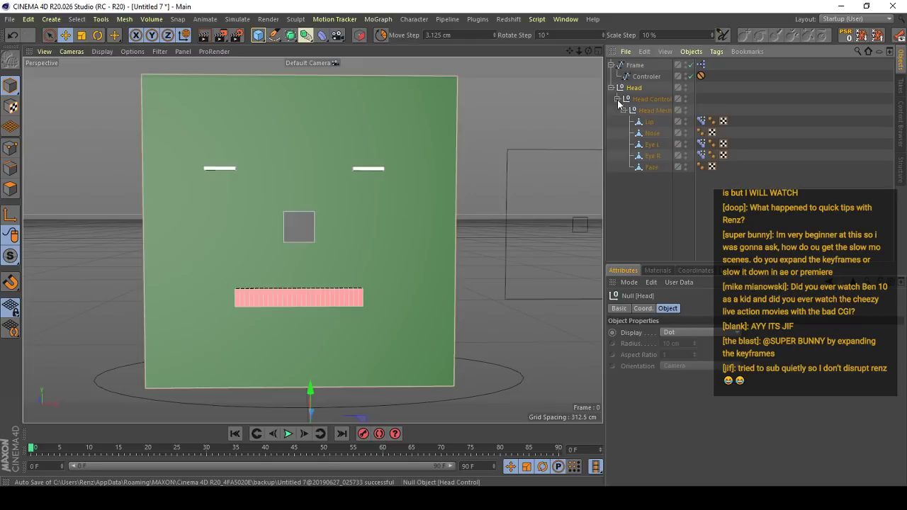
- Set the Sad R, Mad R and Blink R strengths of Eye R's Pose Morph tag to 0%
scroll(260, 158, up, 4)
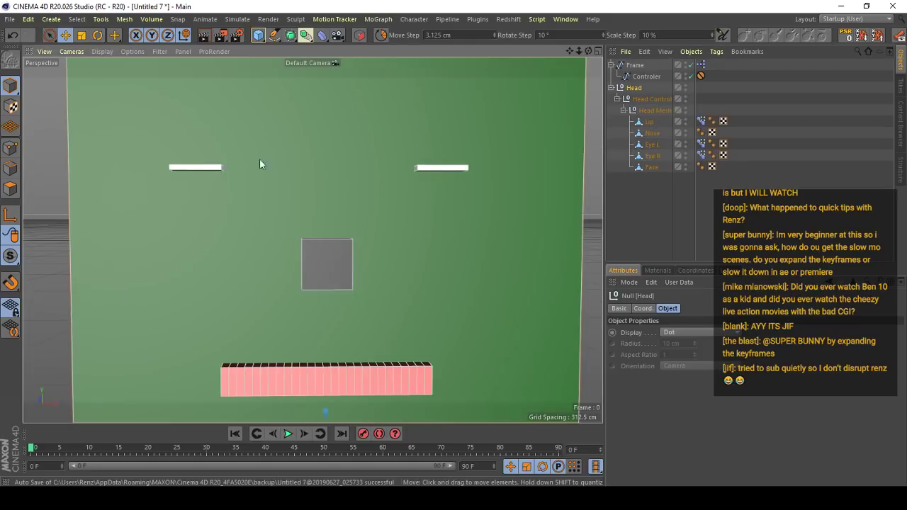
click(203, 167)
alt+middle_drag(206, 170, 274, 194)
scroll(274, 193, up, 3)
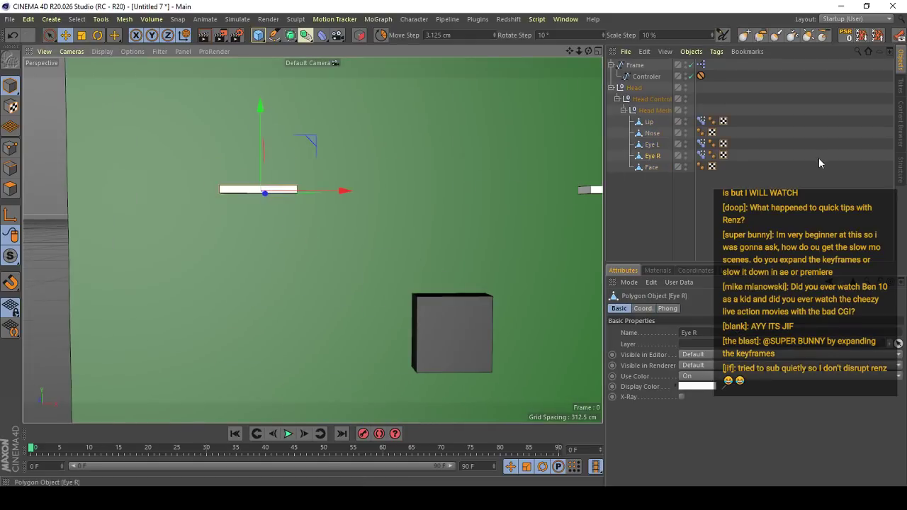
click(701, 156)
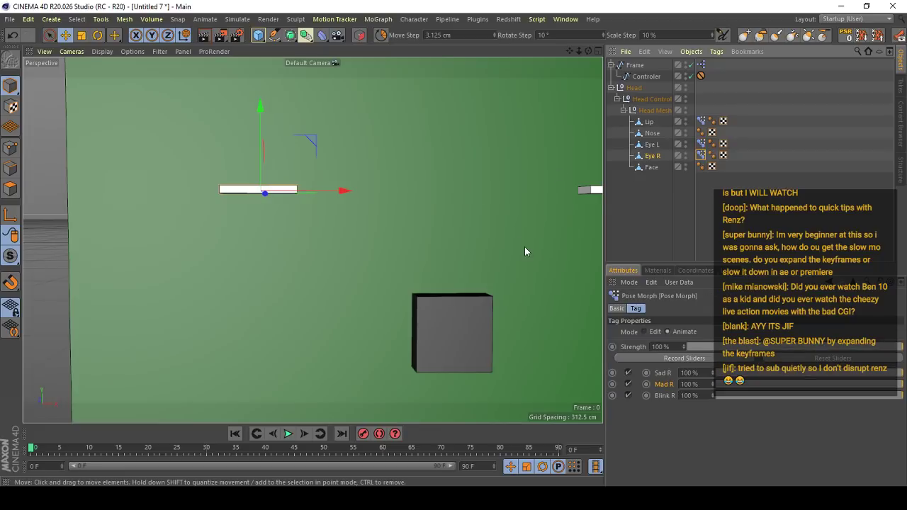
scroll(439, 256, down, 2)
alt+middle_drag(494, 255, 457, 267)
scroll(457, 267, down, 2)
drag(768, 373, 705, 386)
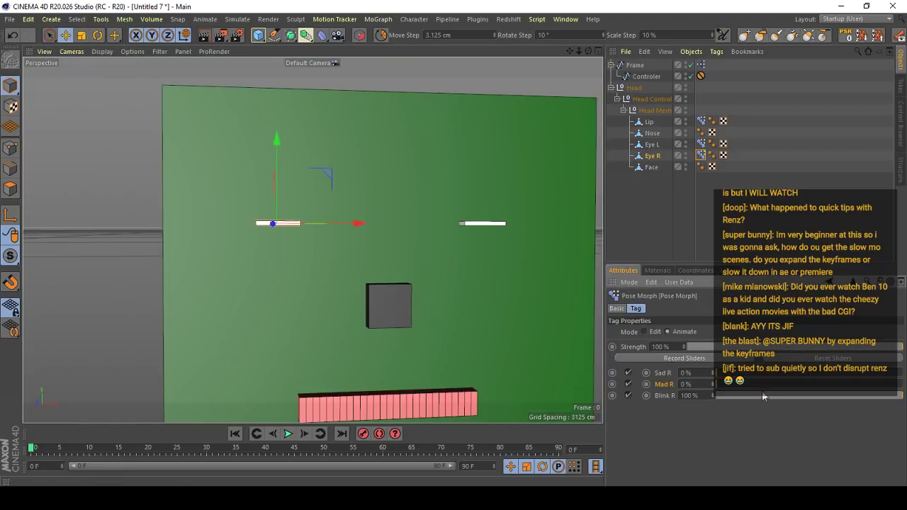
drag(786, 397, 709, 386)
- Set the Sad L, Mad L and Blink L strengths of Eye L's Pose Morph tag to 0%
click(700, 145)
click(692, 332)
drag(758, 396, 655, 387)
mouse_move(723, 385)
mouse_down()
mouse_move(887, 387)
mouse_move(842, 399)
mouse_move(708, 396)
mouse_up()
mouse_move(719, 396)
mouse_down()
mouse_move(904, 397)
mouse_move(708, 395)
mouse_up()
scroll(364, 241, down, 5)
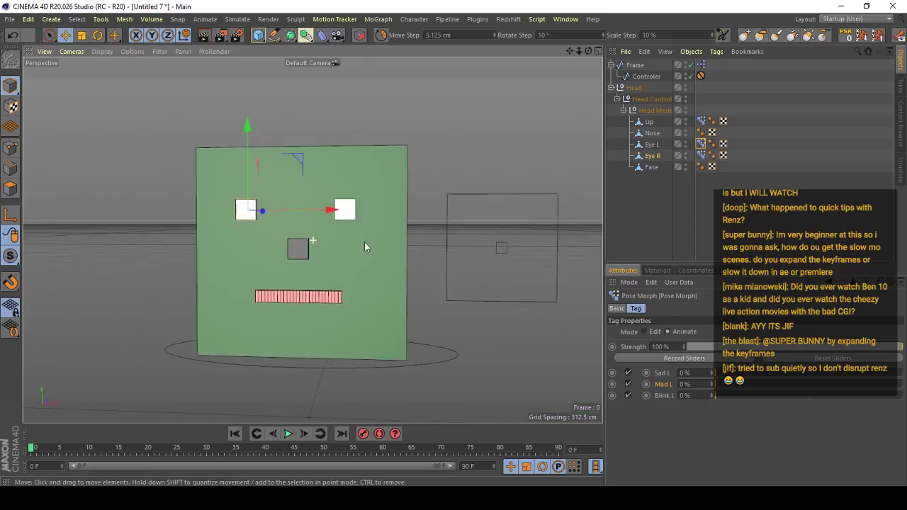
- Add a user data entry named Blink R to the Head null with the Float Slider interface
click(633, 87)
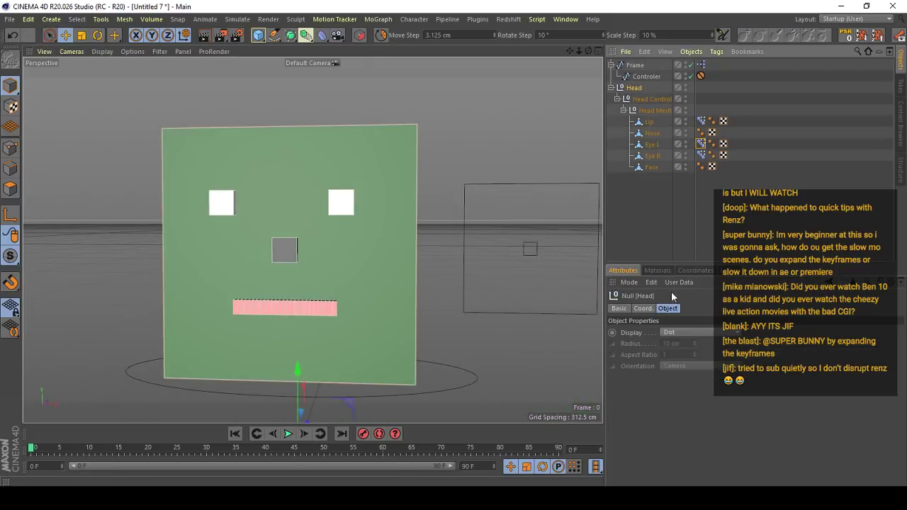
click(678, 282)
click(679, 304)
click(480, 160)
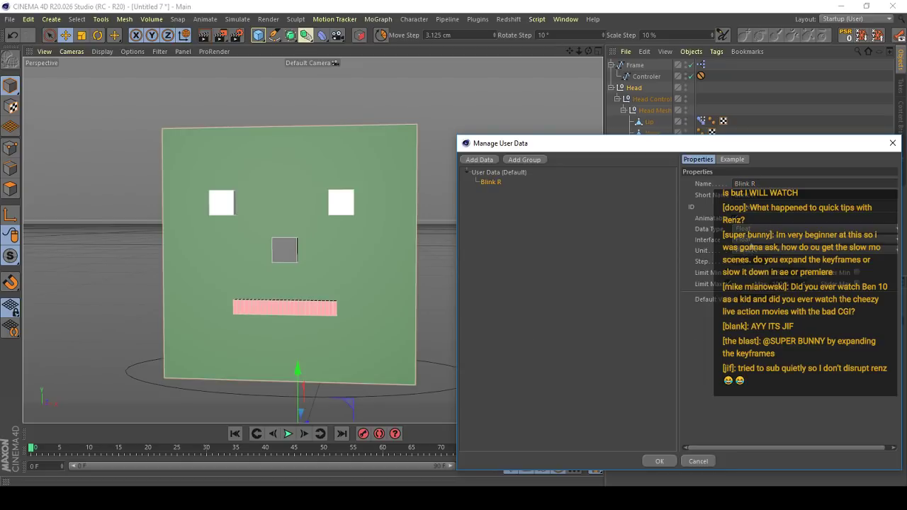
click(751, 243)
click(752, 262)
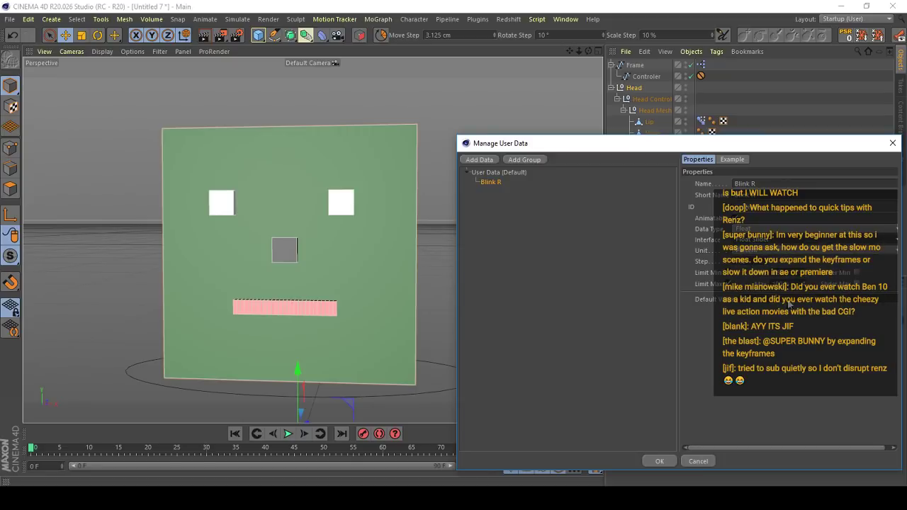
- Duplicate the Blink R user data entry and rename the copy Blink L
ctrl+drag(494, 186, 496, 192)
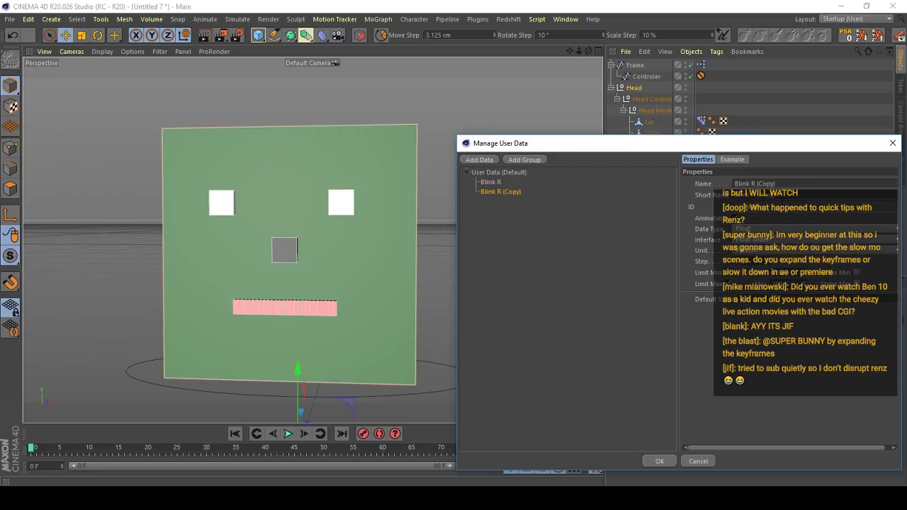
text(L)
key(Return)
- Add a user data group named Eye Controls and place Blink R and Blink L inside it
click(525, 159)
drag(488, 200, 491, 188)
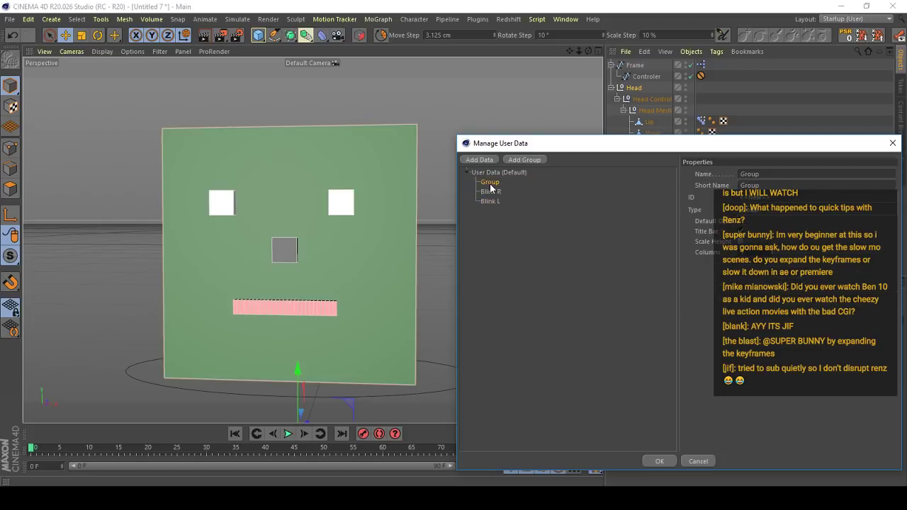
double_click(782, 174)
key(Return)
click(491, 192)
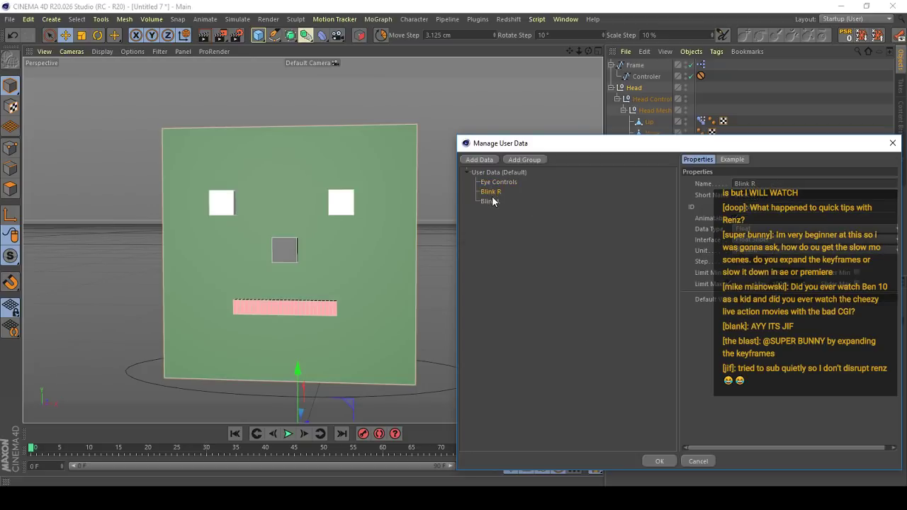
shift+click(492, 200)
- Duplicate Blink L inside the Eye Controls group, rename the copy Angry L, and apply the user data changes
mouse_move(492, 200)
mouse_down()
mouse_move(485, 183)
mouse_move(495, 211)
mouse_up()
click(493, 191)
drag(782, 183, 495, 236)
text(Angry)
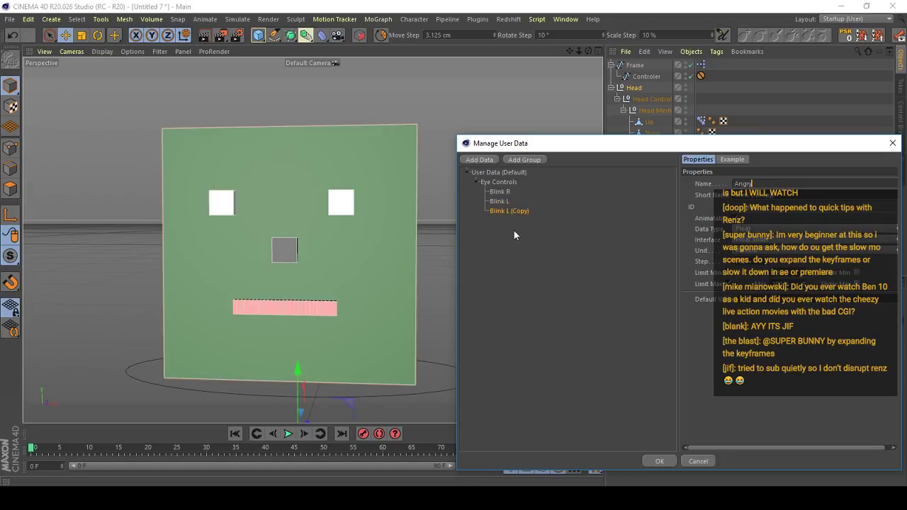
key(Return)
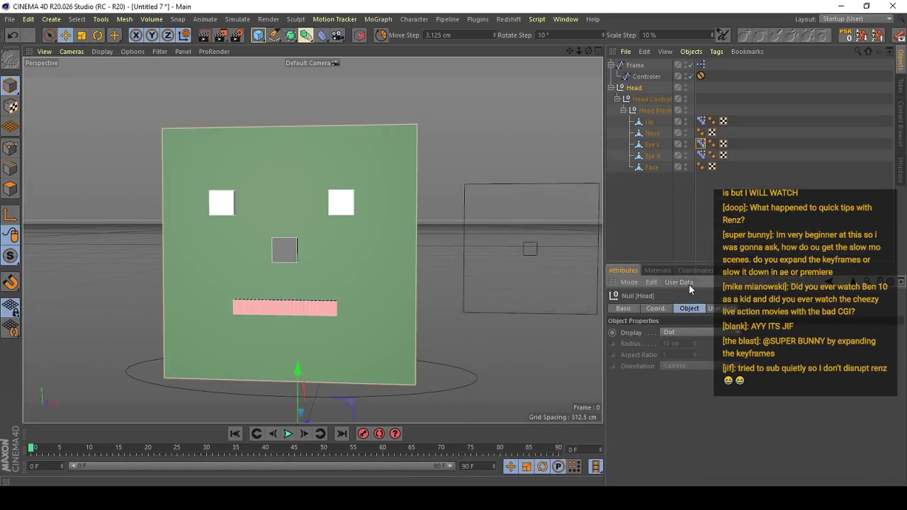
- In the Head user data, duplicate Angry L inside Eye Controls and rename the copy Angry R
click(715, 311)
click(679, 283)
click(695, 306)
click(518, 210)
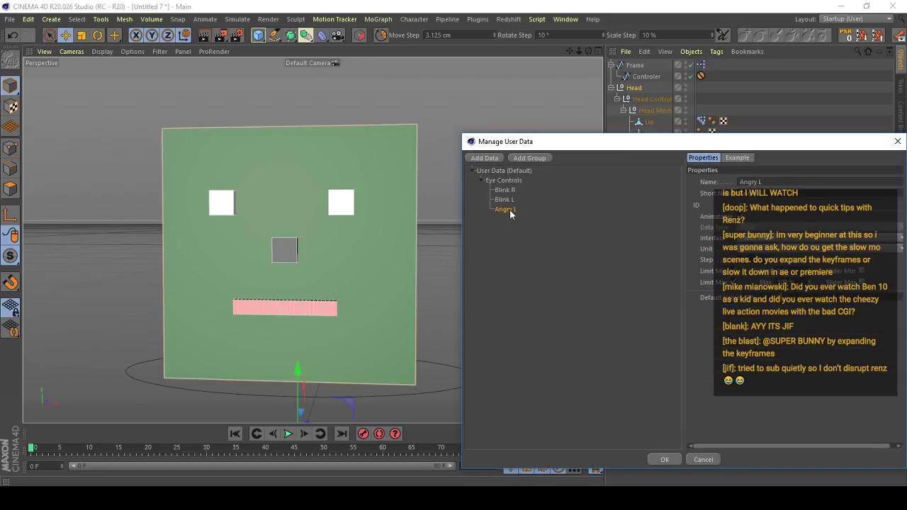
ctrl+drag(513, 213, 515, 220)
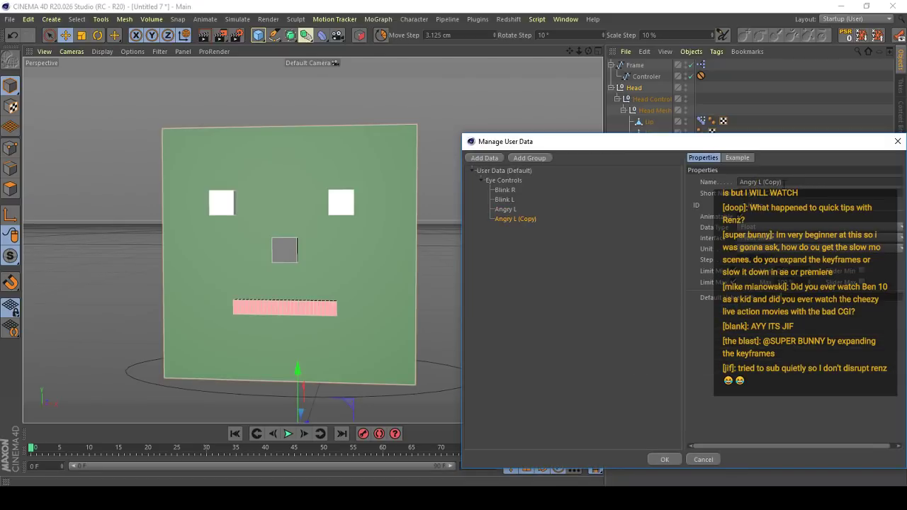
text(R)
- Duplicate Angry L and Angry R, rename the copies Sad L and Sad R, and apply the user data changes
ctrl+click(504, 210)
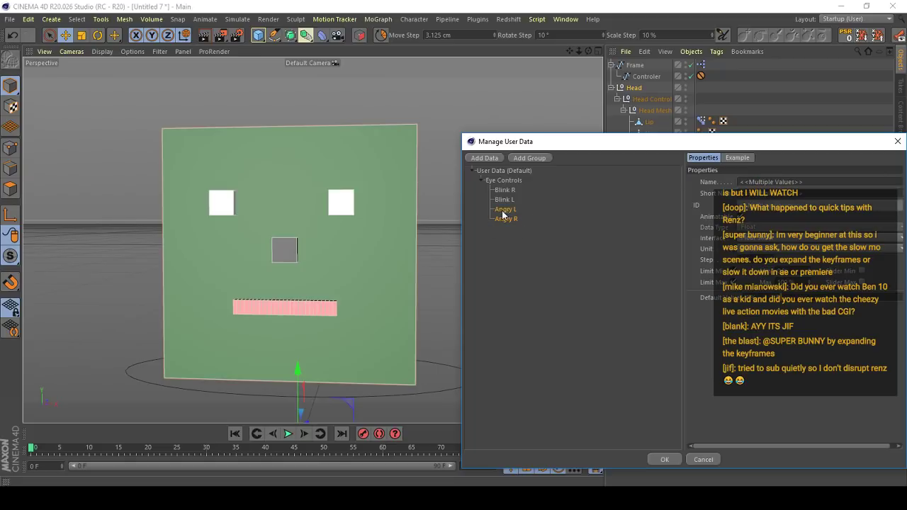
ctrl+drag(504, 229, 506, 231)
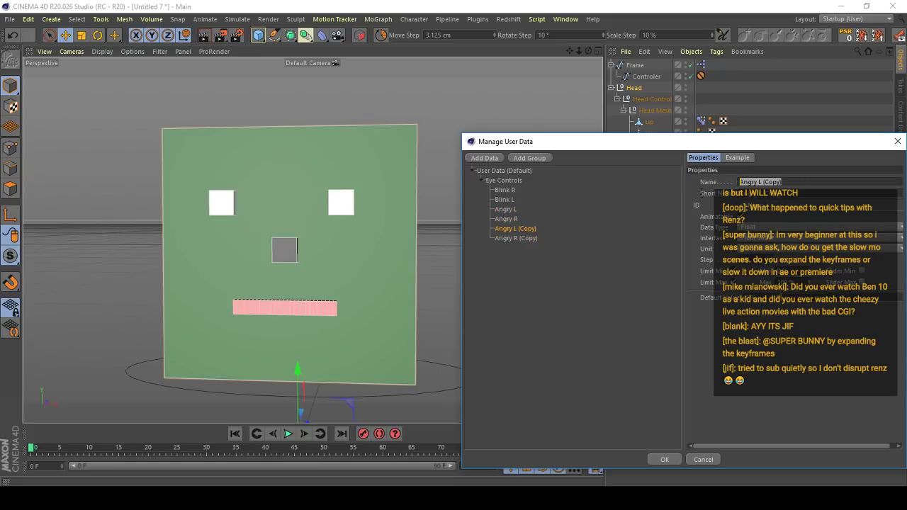
text(Sad L)
click(529, 237)
drag(800, 185, 503, 237)
text(D)
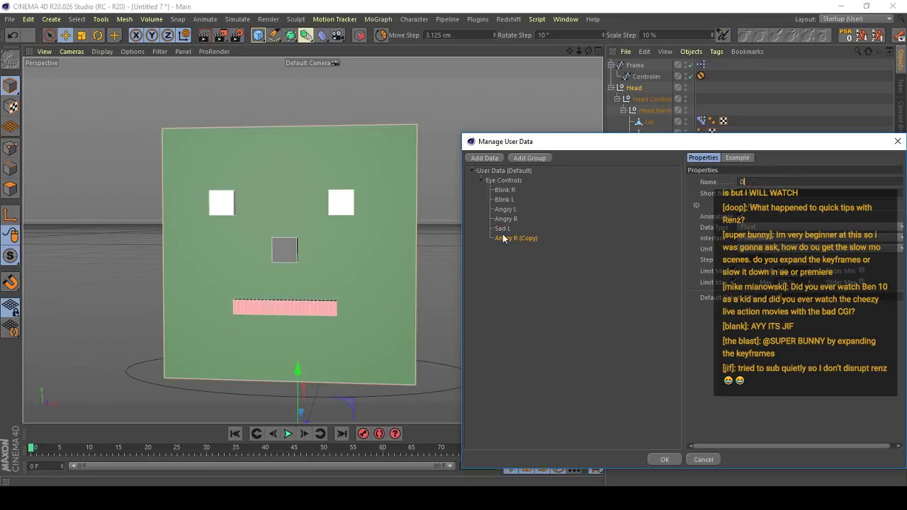
text(ad R)
click(664, 459)
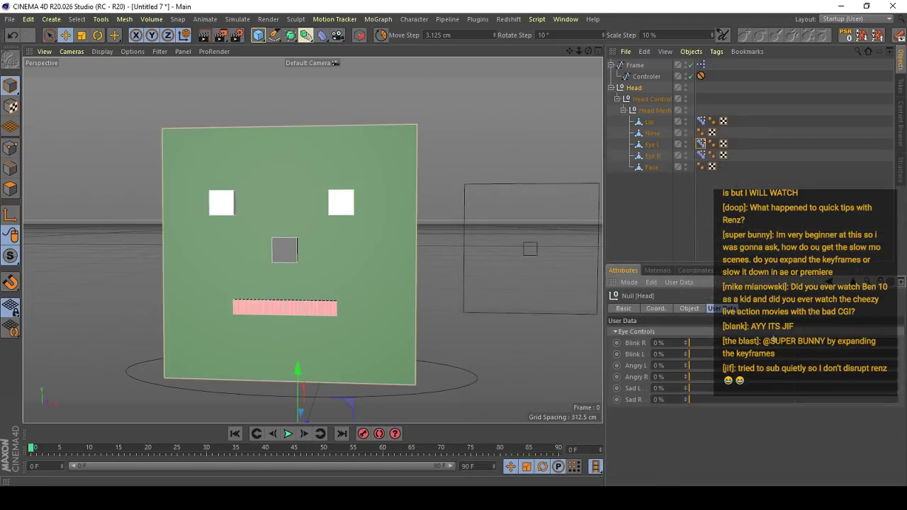
- Open the Frame's XPresso expression and add the Head null as a node below the existing Range Mapper nodes
scroll(377, 270, down, 3)
alt+drag(377, 270, 342, 236)
alt+middle_drag(375, 260, 331, 259)
alt+drag(346, 234, 442, 304)
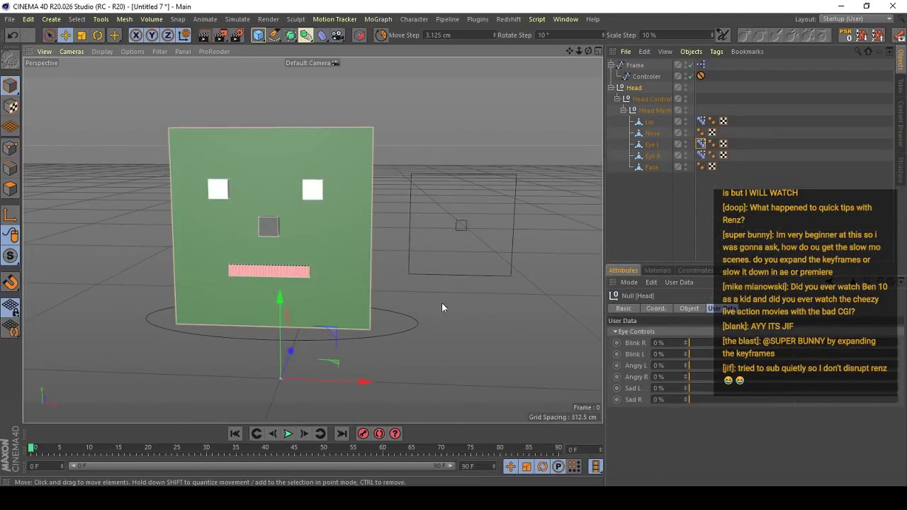
alt+right_drag(441, 304, 575, 286)
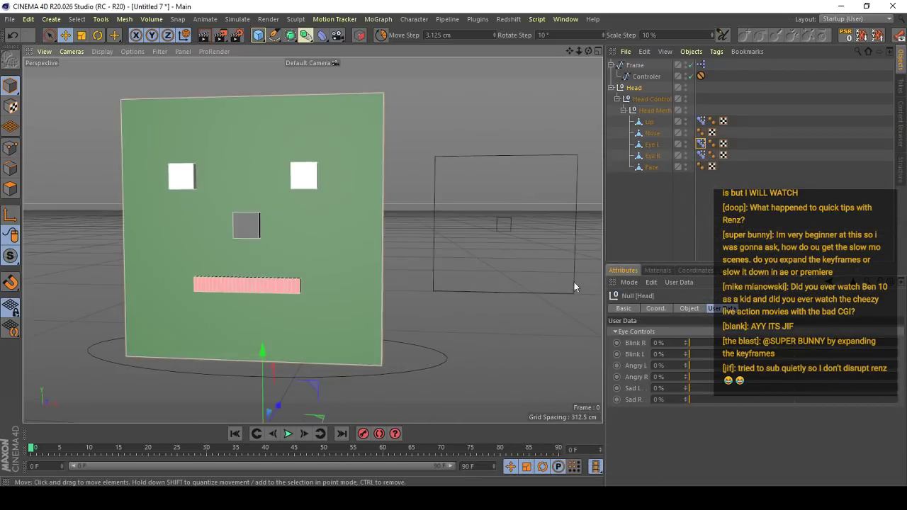
double_click(701, 67)
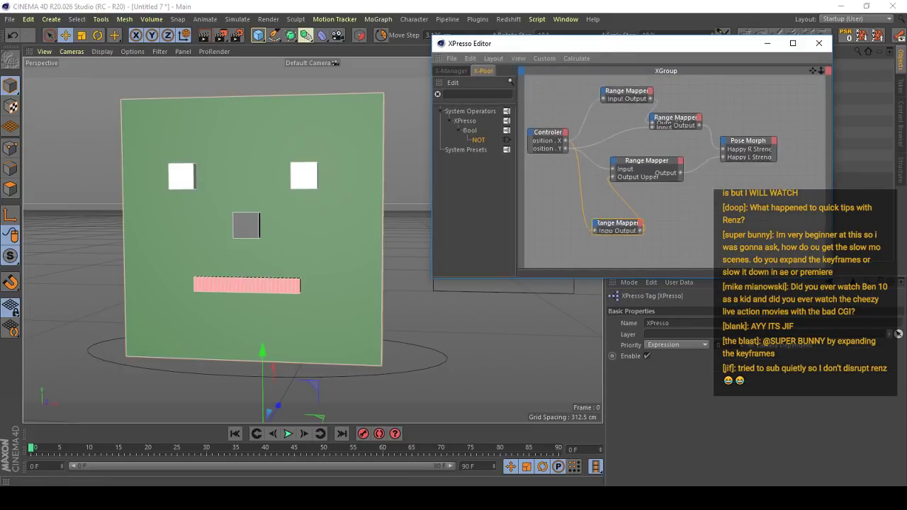
drag(692, 50, 368, 96)
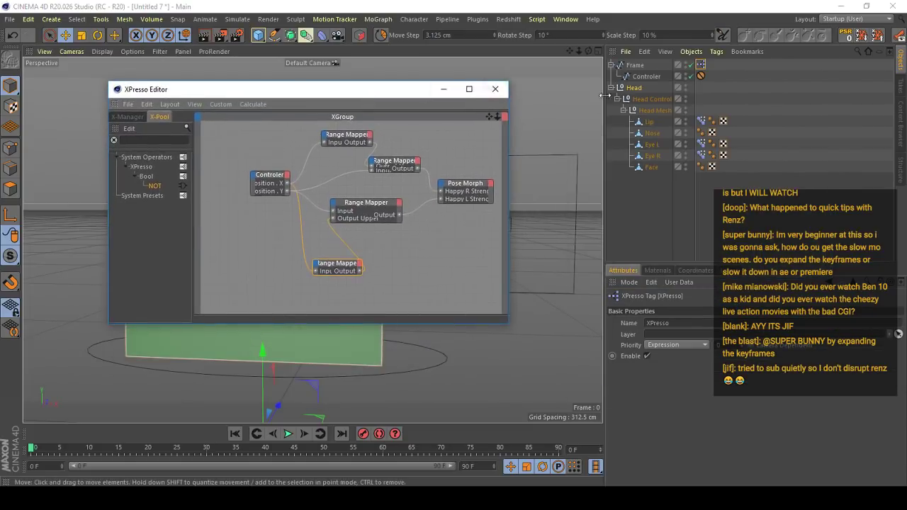
middle_drag(452, 250, 423, 202)
click(634, 87)
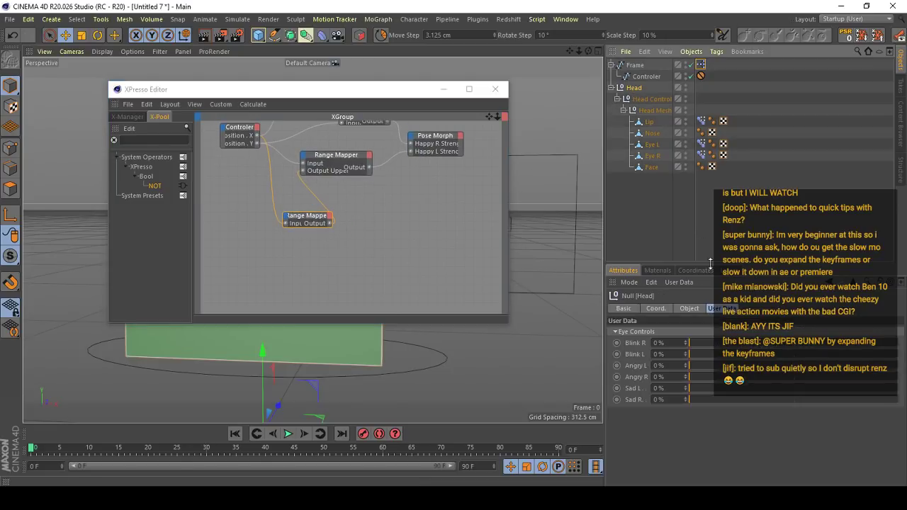
drag(637, 89, 259, 263)
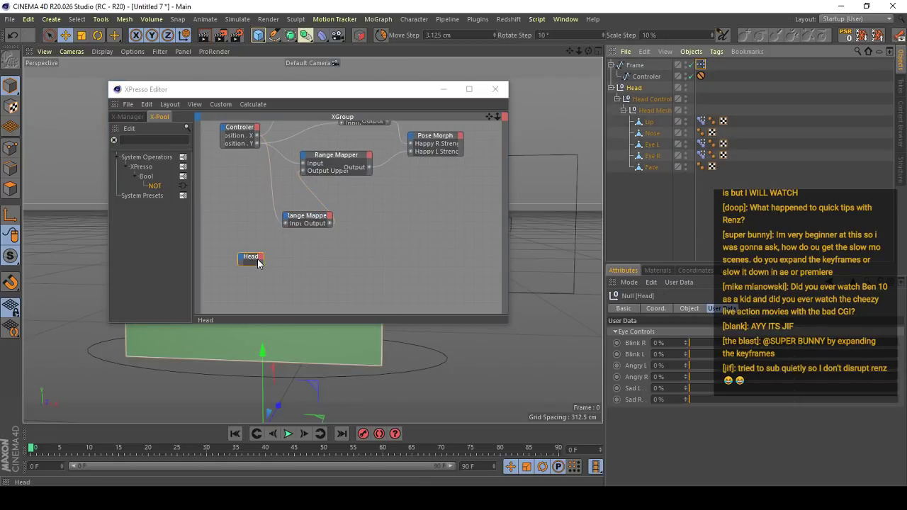
click(260, 261)
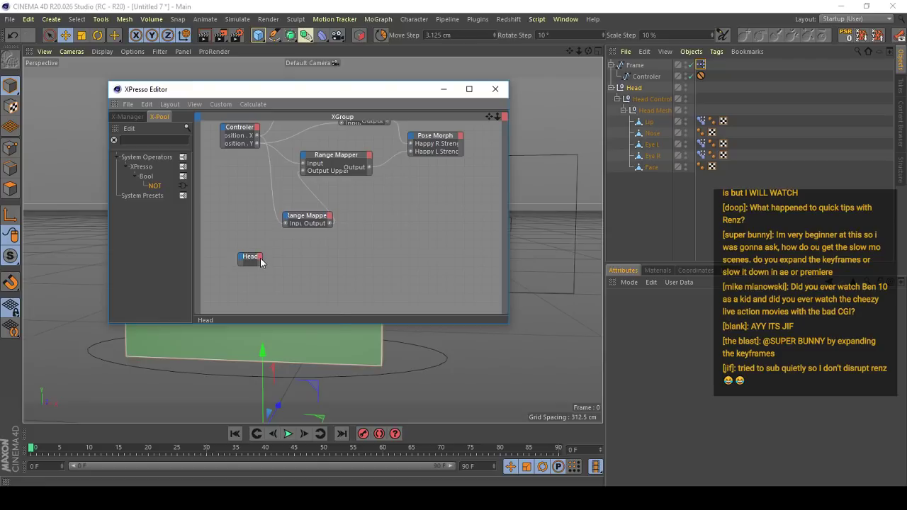
click(260, 261)
mouse_move(354, 425)
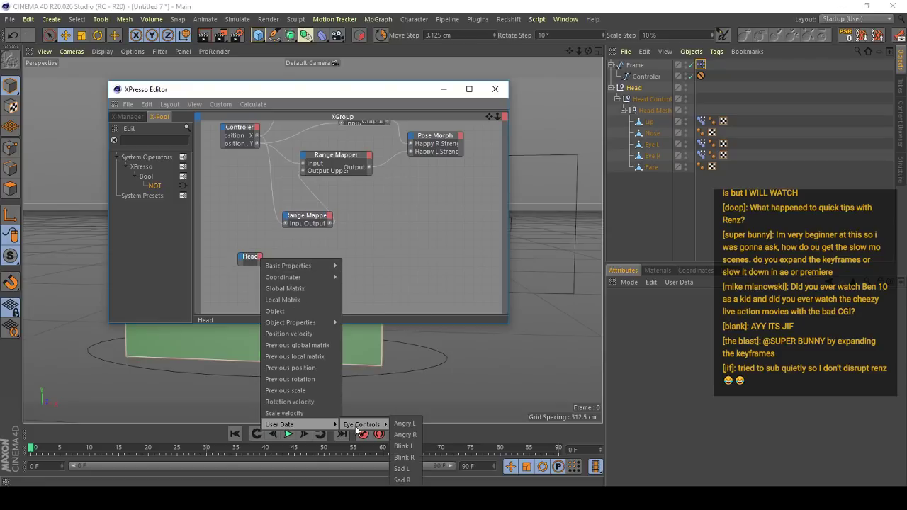
click(407, 424)
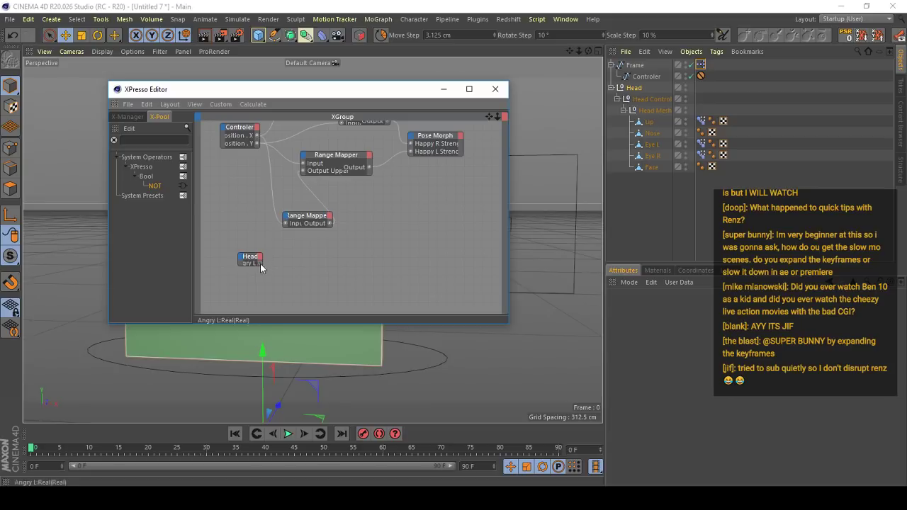
double_click(248, 256)
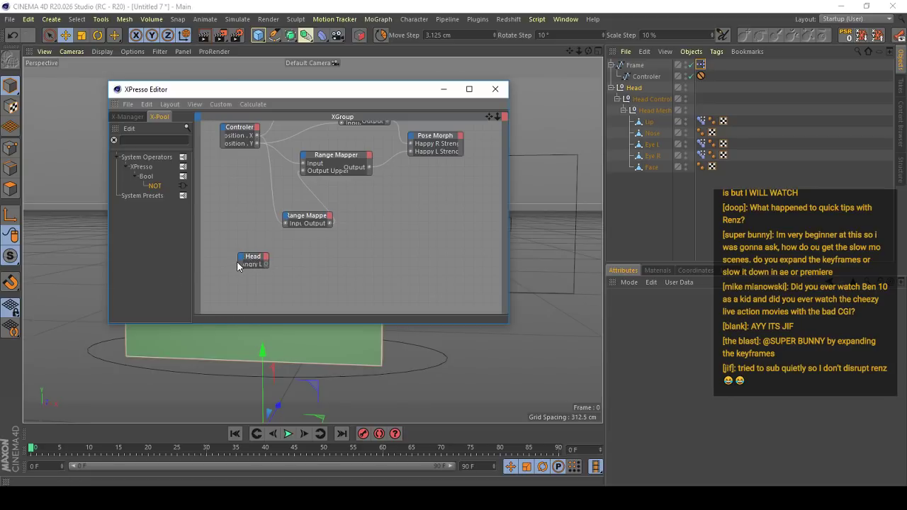
drag(239, 262, 236, 222)
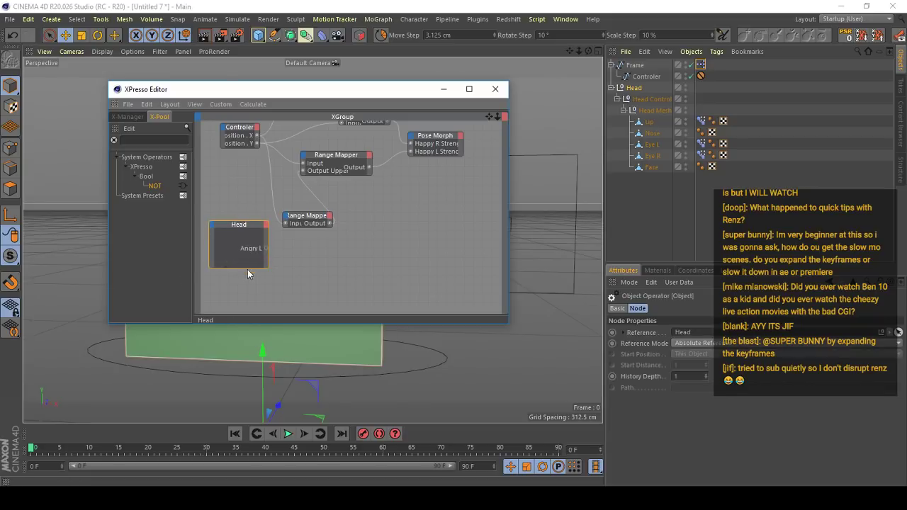
drag(247, 269, 249, 289)
drag(245, 227, 245, 242)
click(628, 88)
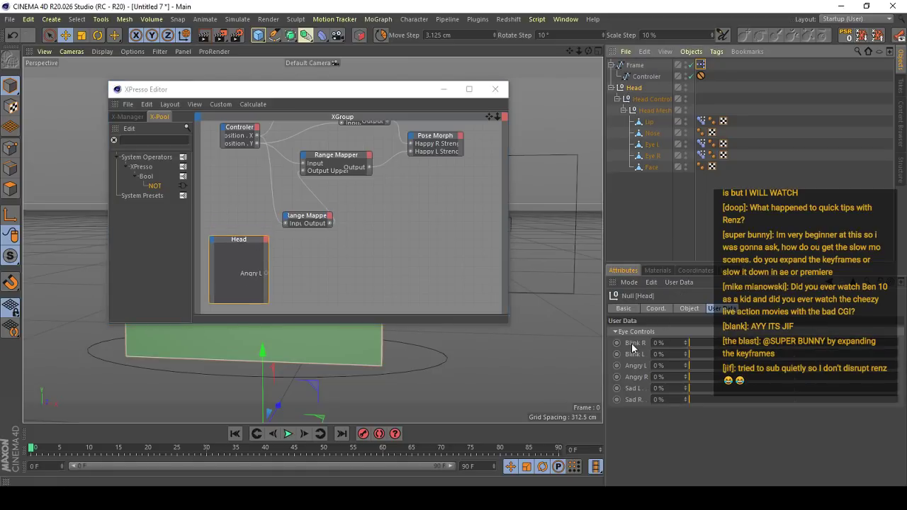
right_click(259, 275)
click(284, 316)
- Add Blink R, Blink L, Angry L, Angry R, Sad L and Sad R as outputs on the Head node and fit the node's size to them
drag(634, 344, 629, 342)
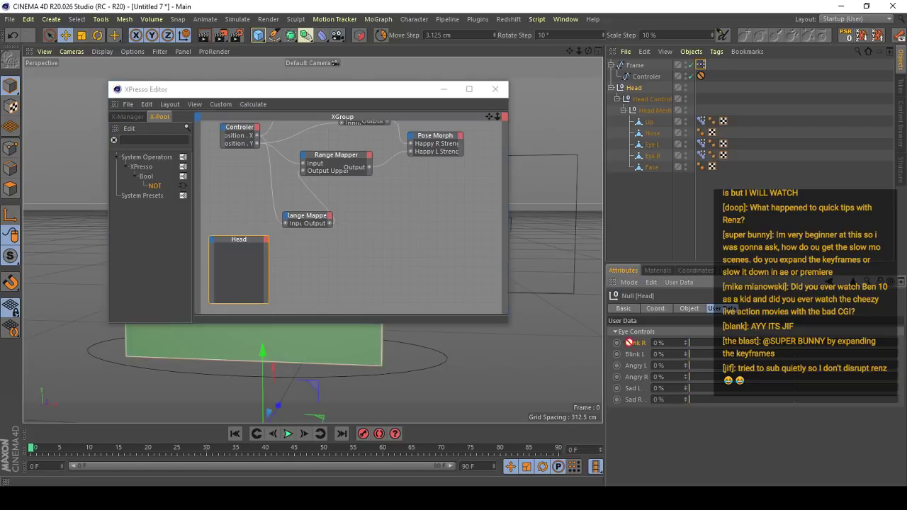
drag(261, 246, 260, 246)
drag(636, 365, 261, 245)
drag(302, 269, 260, 249)
drag(318, 275, 256, 248)
drag(630, 399, 261, 247)
click(255, 247)
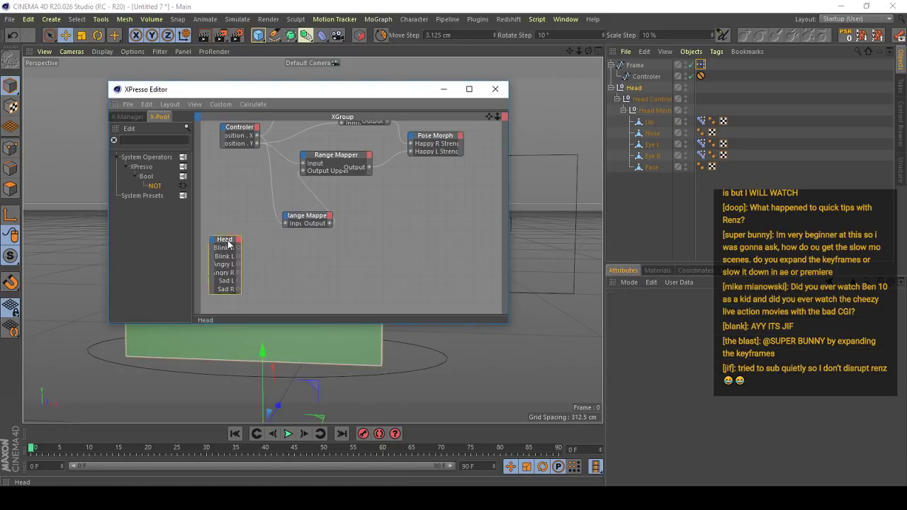
- Move the XPresso Editor clear of the cube face's eyes and show the Head node's outputs at a larger size
middle_drag(262, 255, 270, 255)
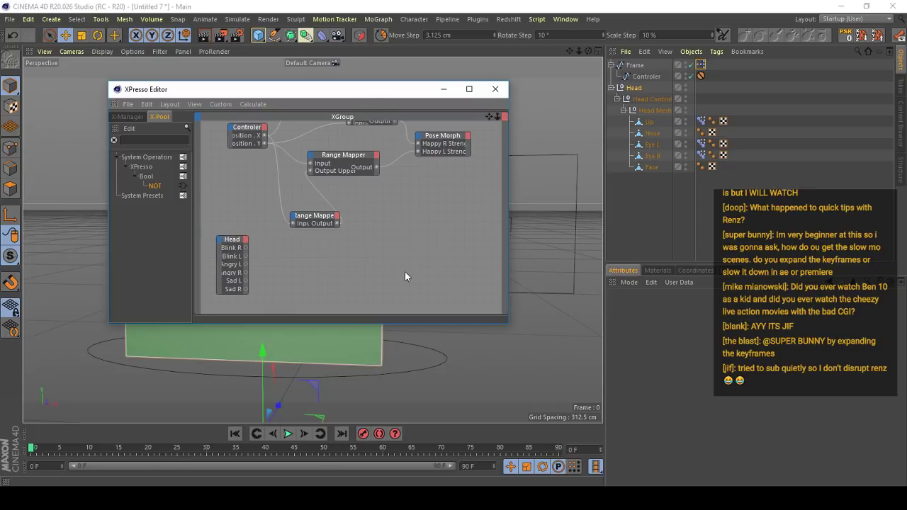
drag(386, 93, 546, 207)
scroll(349, 228, down, 3)
scroll(360, 302, up, 2)
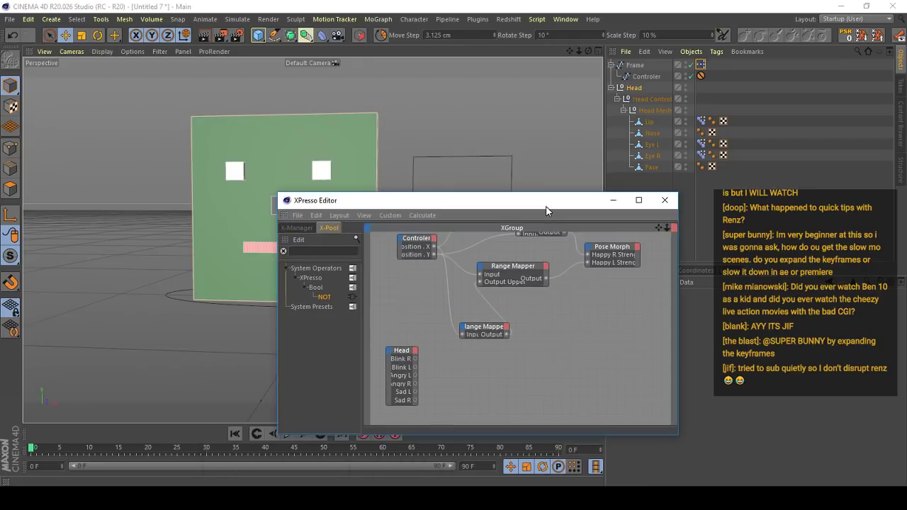
middle_drag(509, 241, 527, 261)
drag(542, 206, 216, 321)
click(635, 88)
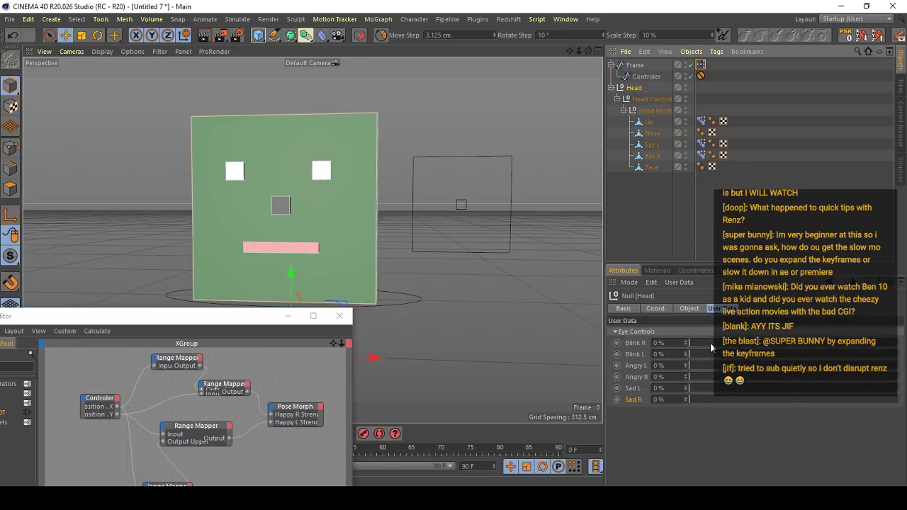
drag(208, 317, 332, 162)
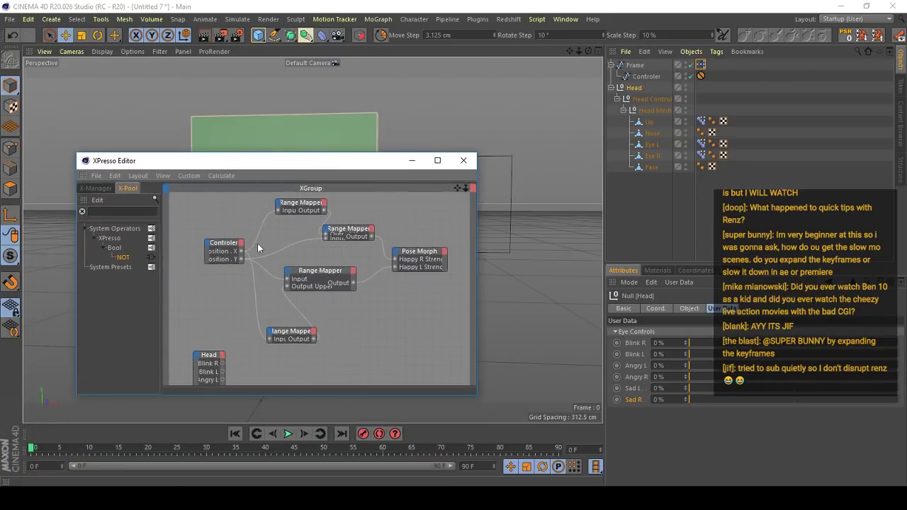
alt+middle_drag(257, 248, 287, 208)
scroll(264, 348, up, 1)
alt+middle_drag(221, 383, 264, 347)
scroll(268, 340, up, 1)
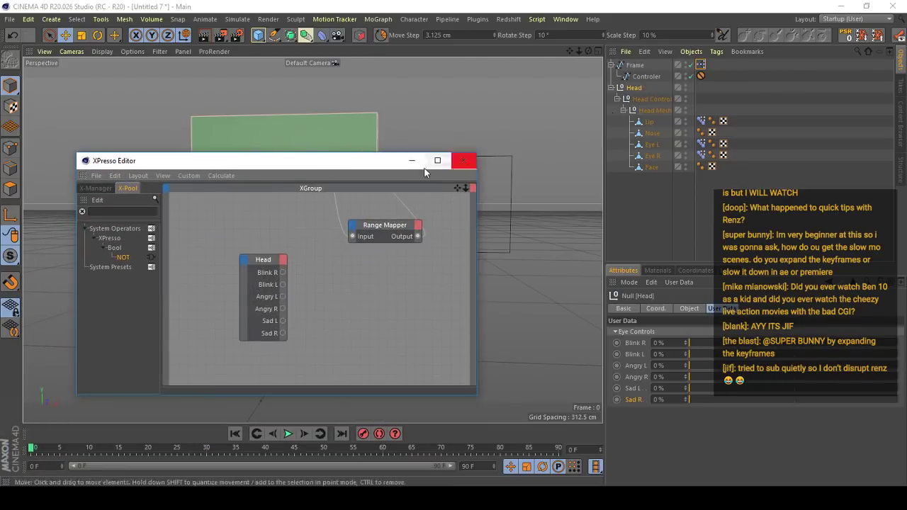
drag(376, 166, 367, 248)
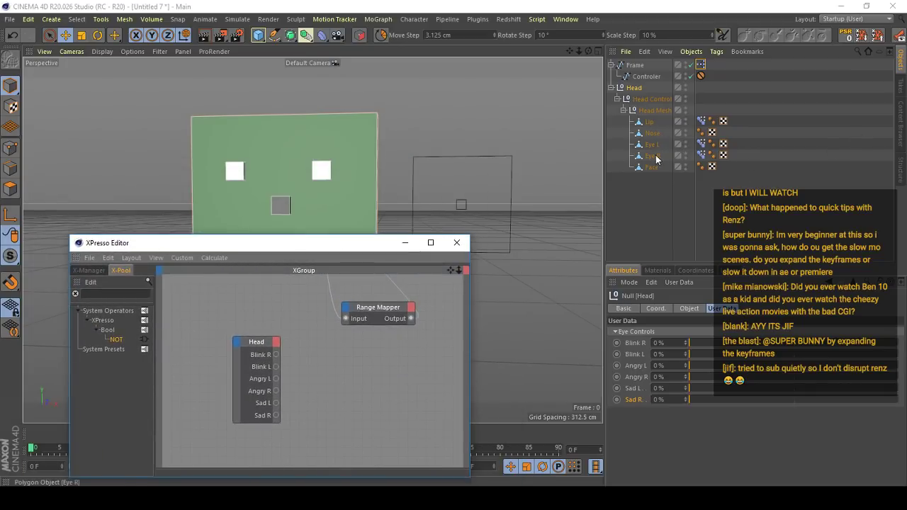
- Add Eye R's Pose Morph tag as an XPresso node with Sad R, Mad R and Blink R Strength inputs
click(652, 156)
alt+drag(596, 166, 275, 185)
alt+right_drag(275, 186, 260, 128)
alt+drag(260, 128, 283, 145)
click(701, 155)
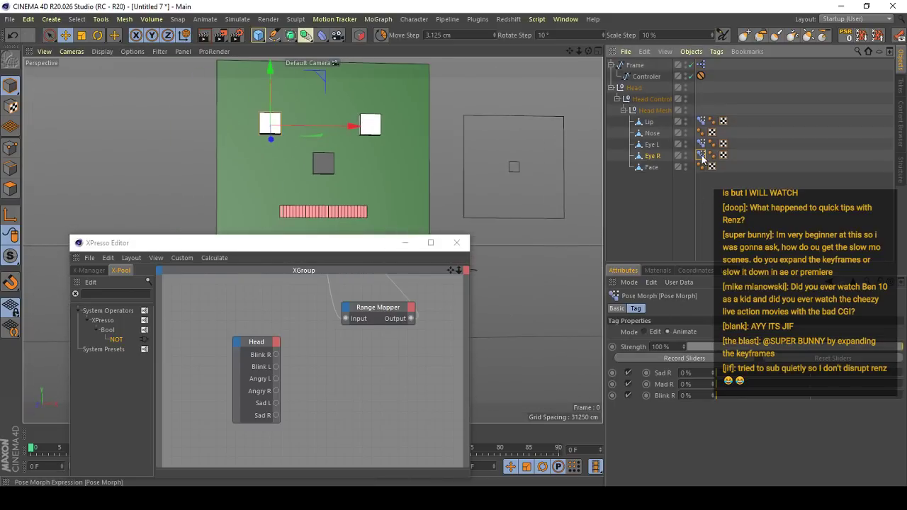
drag(356, 373, 372, 336)
drag(660, 374, 425, 354)
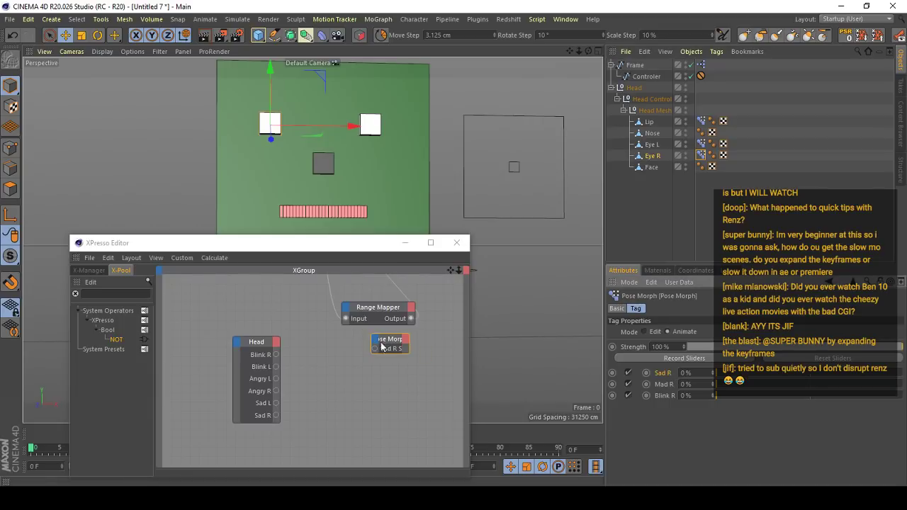
drag(664, 384, 373, 347)
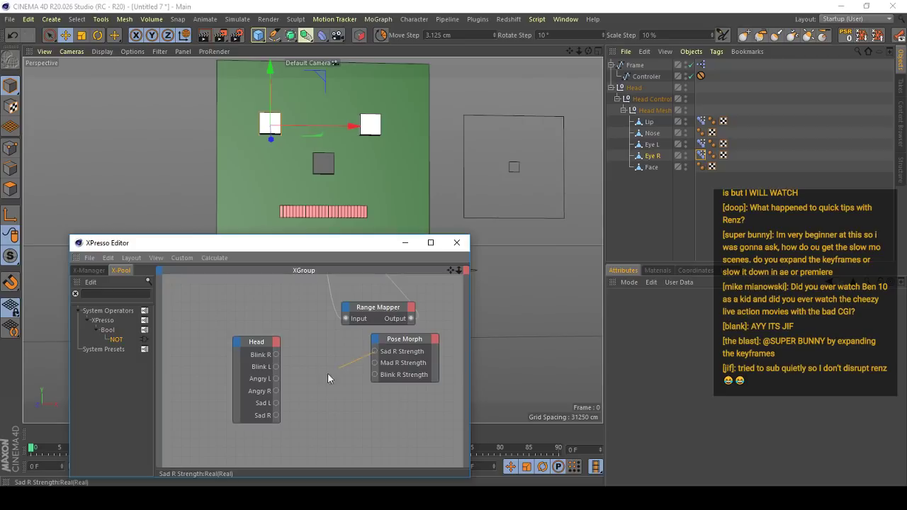
- Connect the Head node's Sad R, Angry R and Blink R outputs to Sad R, Mad R and Blink R Strength respectively
drag(276, 417, 277, 416)
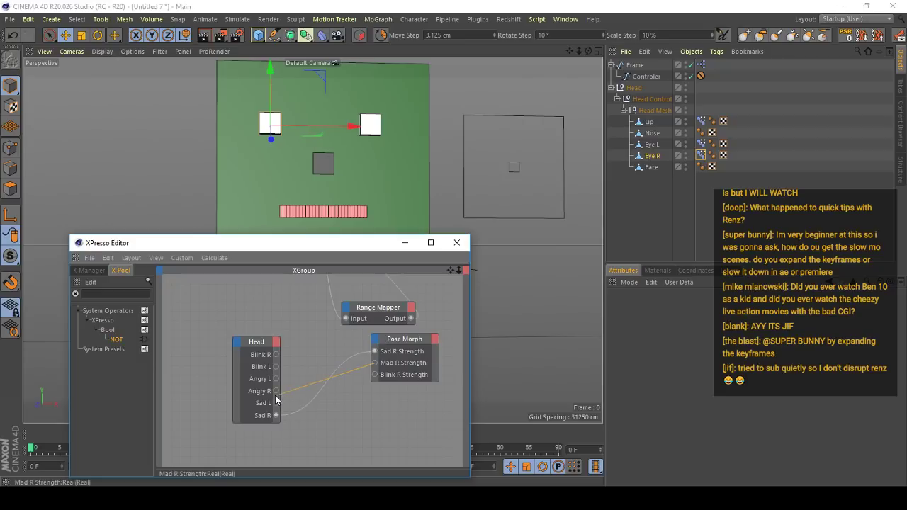
drag(277, 400, 277, 391)
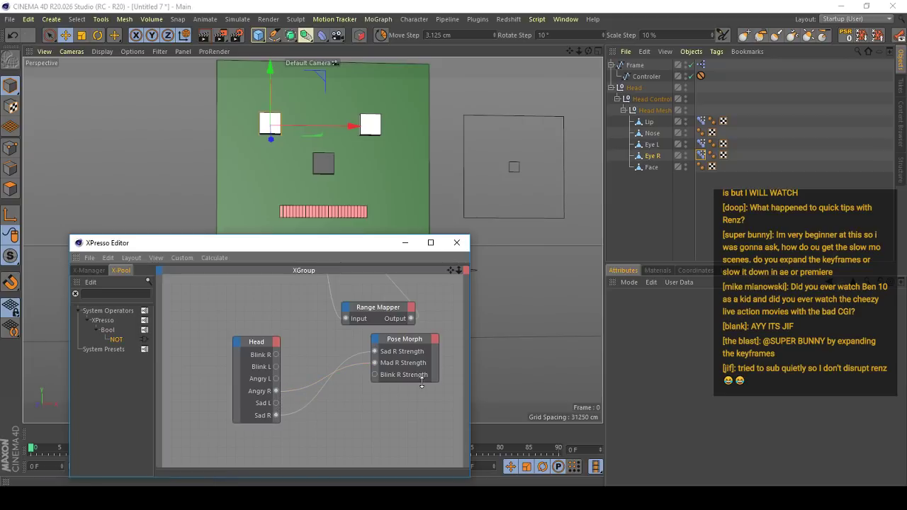
drag(374, 375, 276, 355)
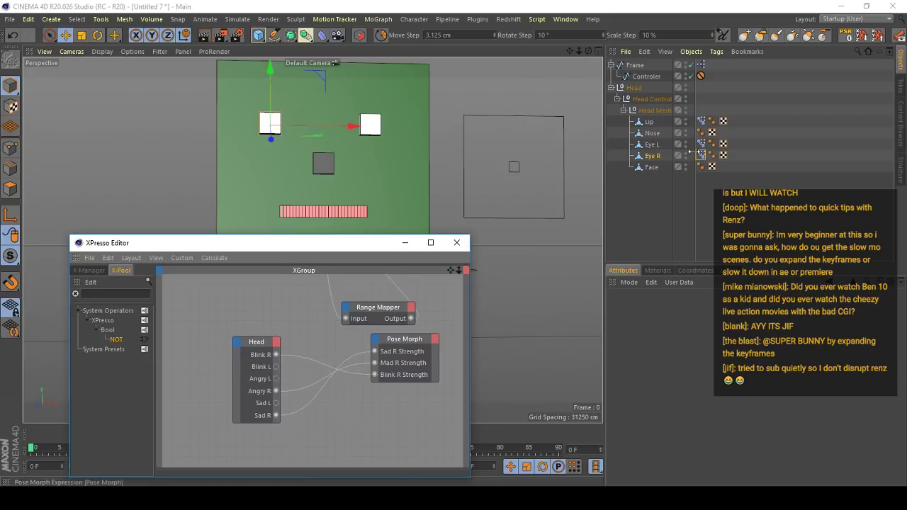
- Add Eye L's Pose Morph tag as an XPresso node with Sad L, Mad L and Blink L Strength inputs
click(702, 146)
drag(702, 146, 426, 405)
click(701, 144)
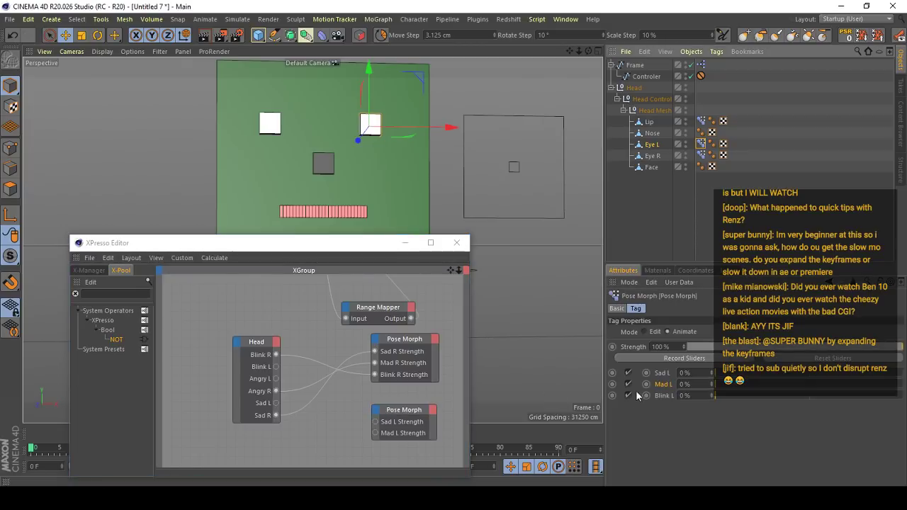
drag(661, 395, 396, 411)
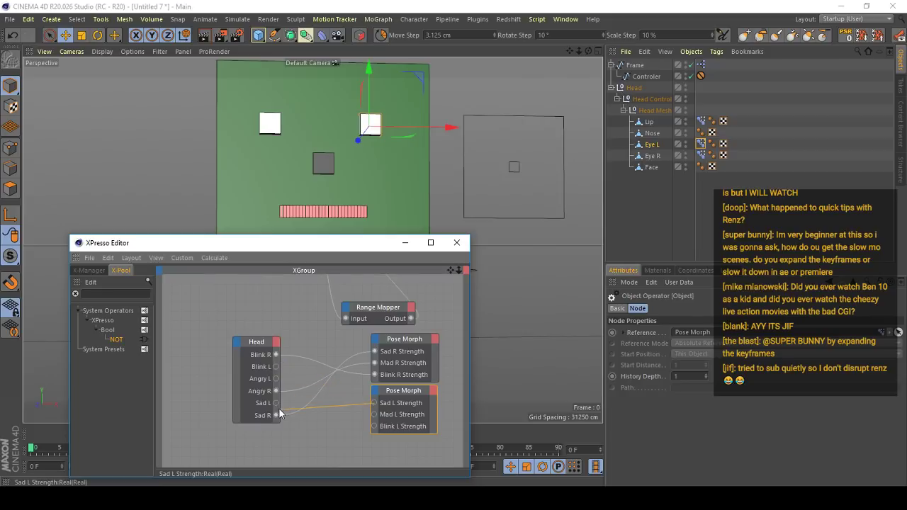
- Connect the Head node's Sad L, Angry L and Blink L outputs to Sad L, Mad L and Blink L Strength respectively
drag(279, 409, 279, 410)
drag(371, 401, 345, 400)
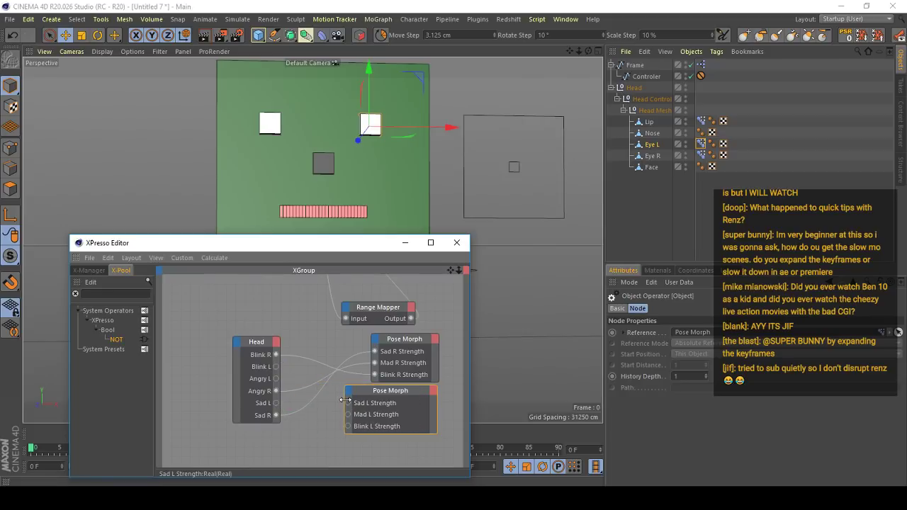
drag(277, 402, 276, 402)
drag(348, 415, 276, 367)
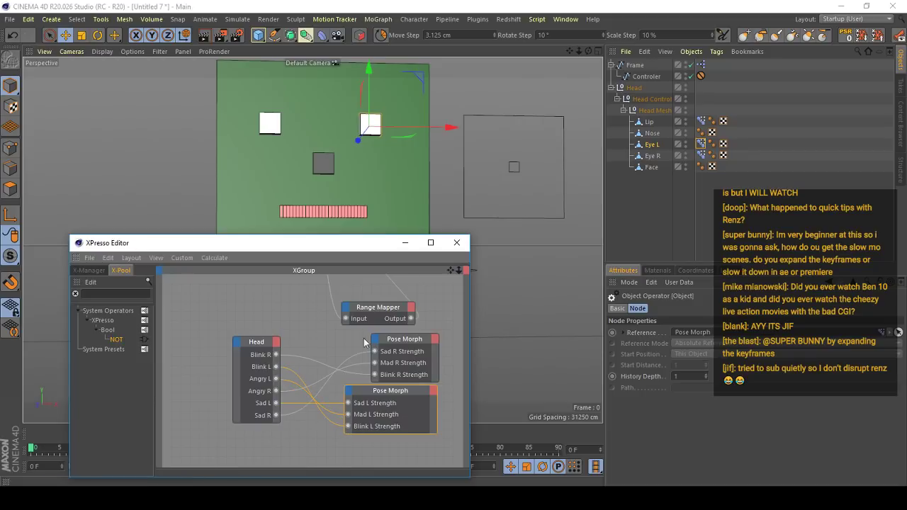
- Minimize the XPresso Editor and show the Head null's Eye Controls user data with the face closer in view
click(405, 246)
click(643, 100)
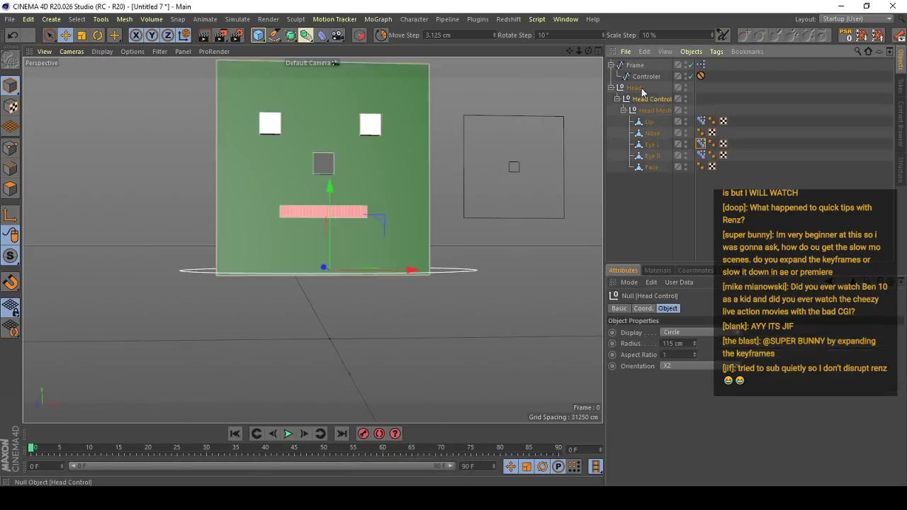
click(635, 88)
alt+drag(395, 208, 437, 219)
- Test the eye poses with the Head's Blink R, Angry L, Sad L and Sad R sliders, returning each to 0 %
drag(691, 343, 668, 330)
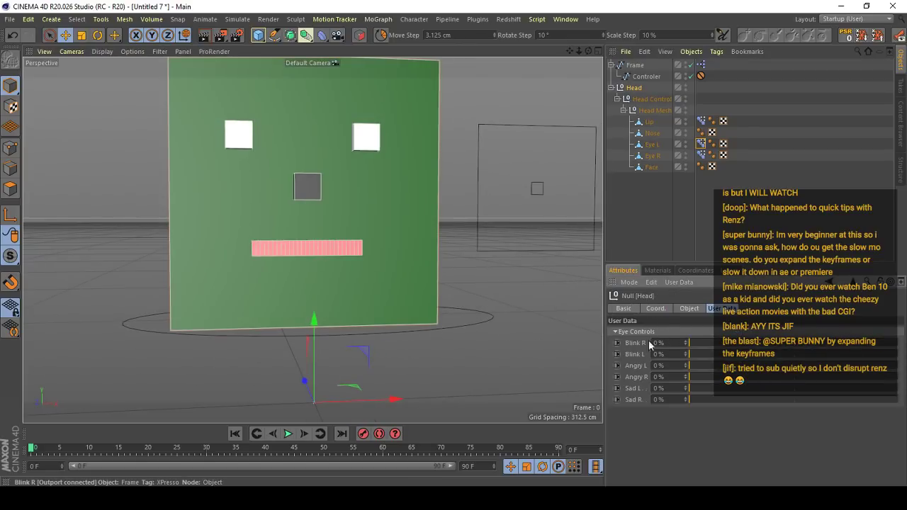
mouse_move(691, 365)
mouse_down()
mouse_move(893, 363)
mouse_move(689, 365)
mouse_up()
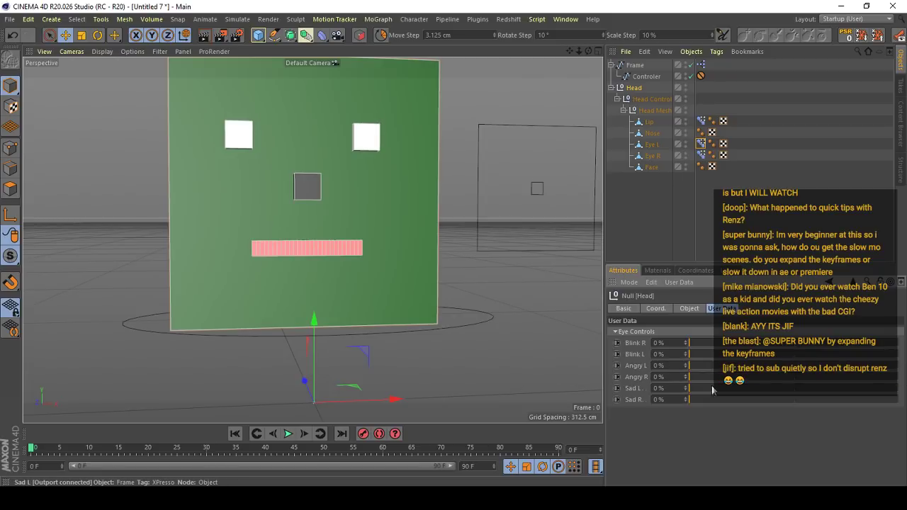
drag(713, 388, 684, 389)
drag(753, 399, 725, 384)
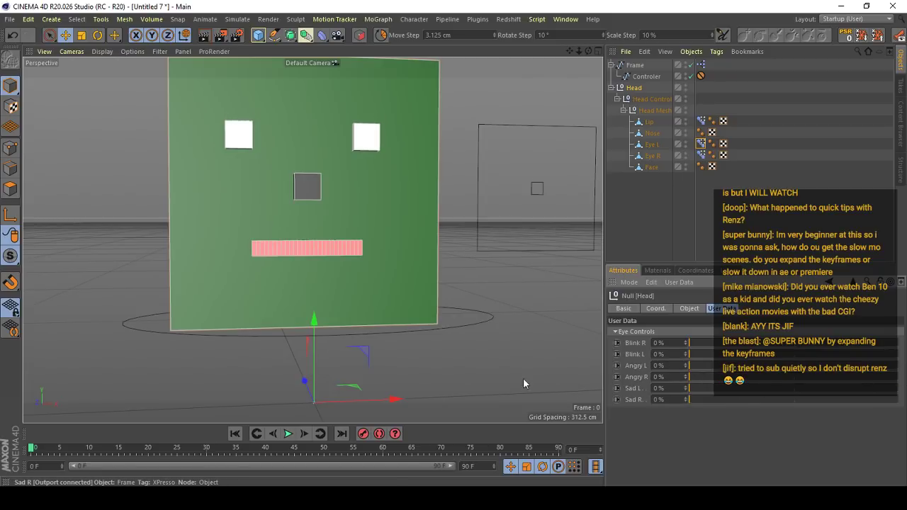
- Move the Controler up inside its frame to test the smiling lip pose
click(538, 190)
drag(503, 279, 536, 135)
click(845, 35)
scroll(305, 214, down, 5)
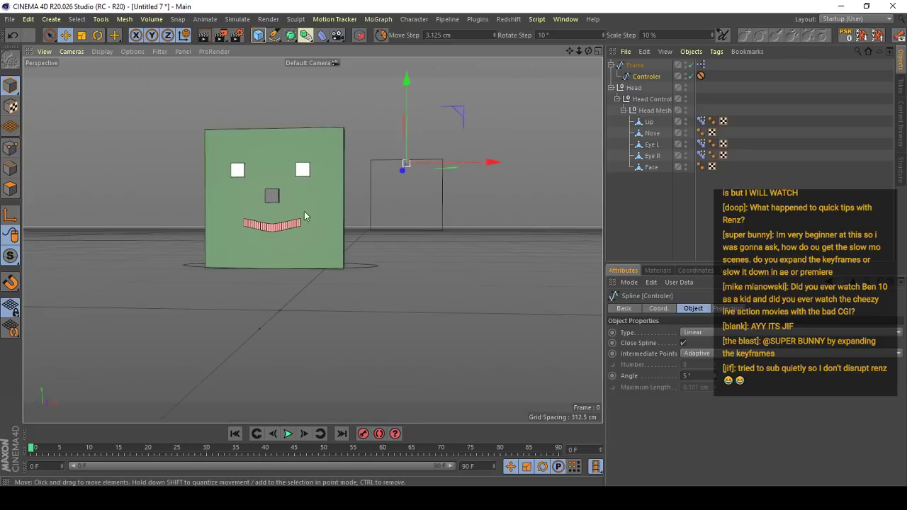
- Move the Controler sideways and down inside its frame to test the other lip poses, and reset its PSR to zero
alt+drag(304, 211, 362, 202)
drag(483, 160, 552, 151)
alt+drag(385, 183, 402, 175)
scroll(402, 178, up, 6)
scroll(413, 149, down, 3)
drag(512, 138, 399, 136)
drag(367, 97, 370, 207)
drag(434, 243, 485, 280)
click(846, 36)
scroll(326, 205, down, 5)
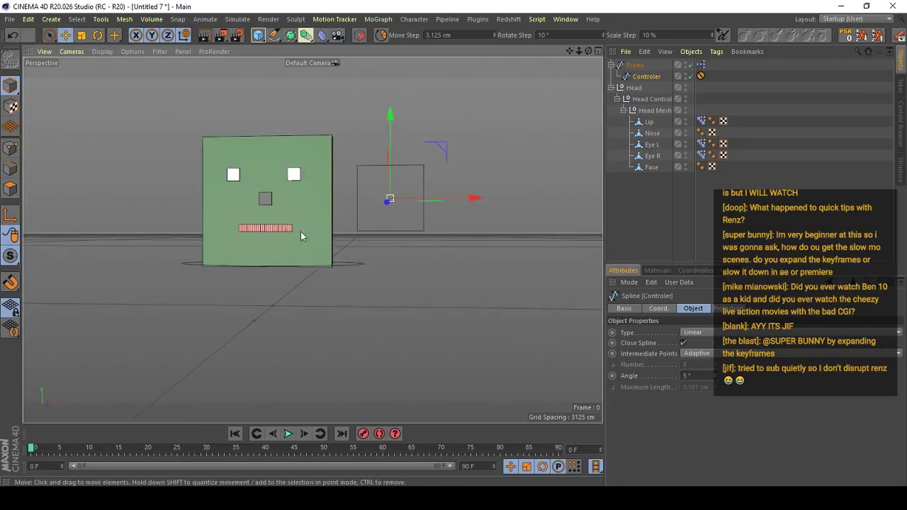
- Select the Head Control null and turn off the All Frames playback option
scroll(354, 253, up, 3)
click(331, 297)
click(596, 466)
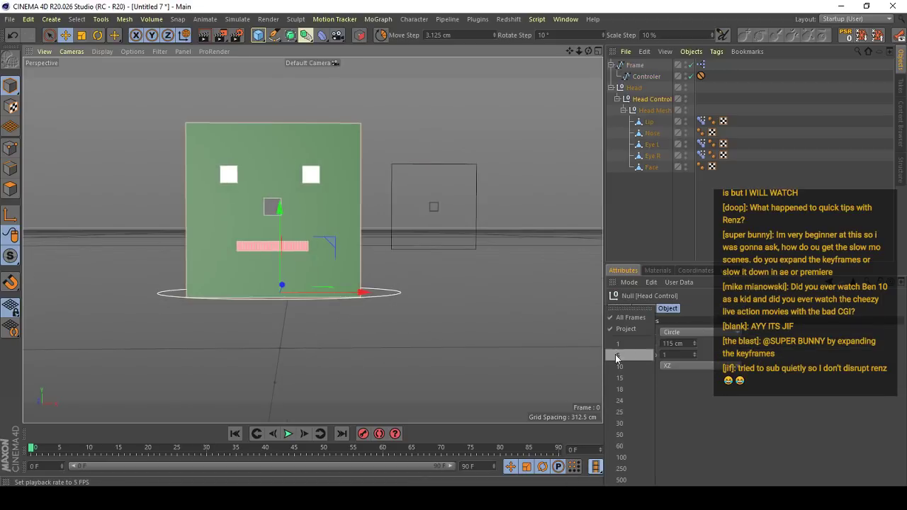
click(637, 319)
scroll(340, 320, up, 2)
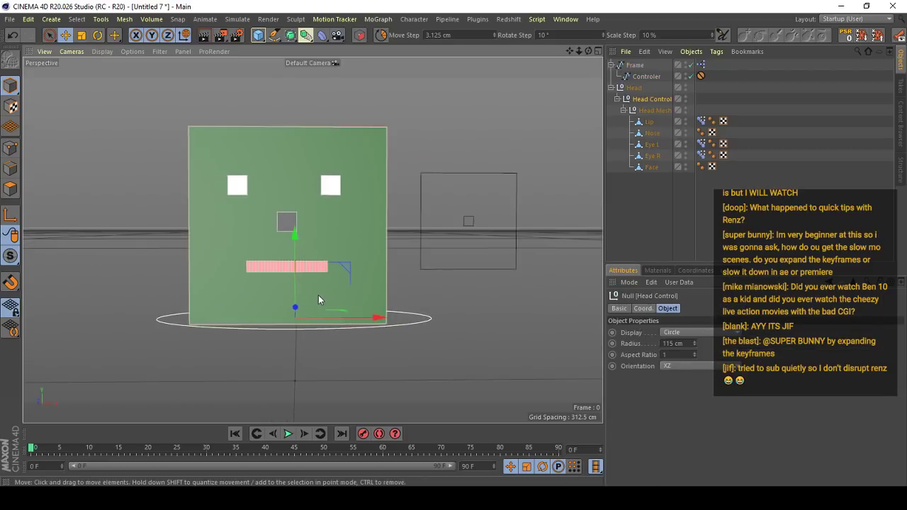
click(299, 273)
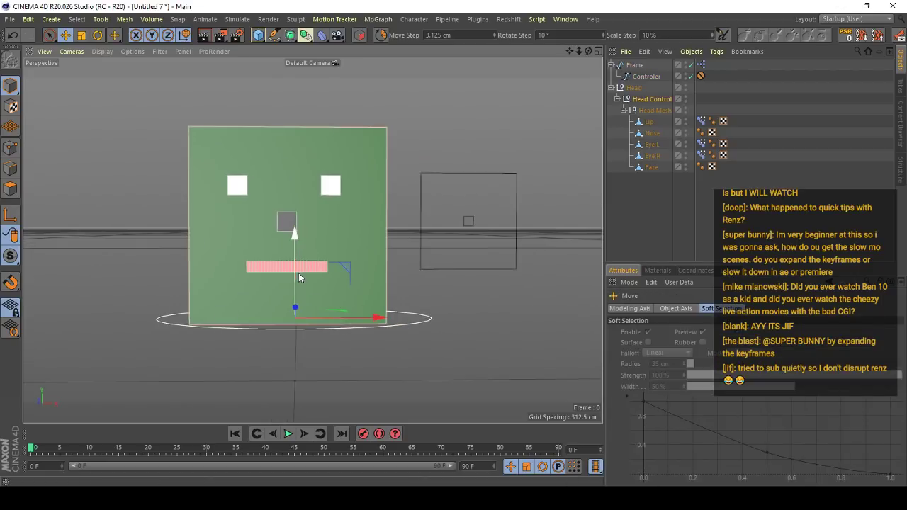
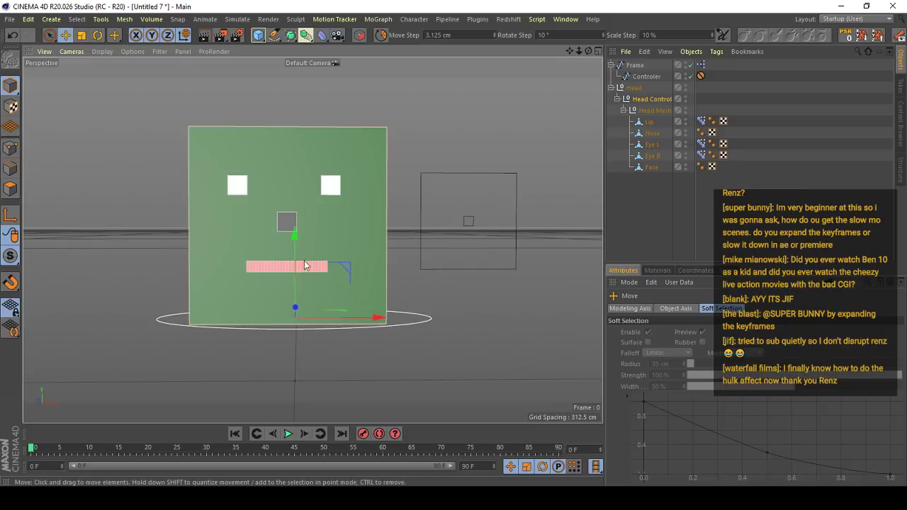
- Examine the finished face rig and the Controler frame beside it from several angles
scroll(296, 283, down, 3)
alt+drag(293, 288, 314, 263)
scroll(372, 285, up, 3)
scroll(279, 247, down, 3)
click(617, 199)
scroll(314, 263, down, 2)
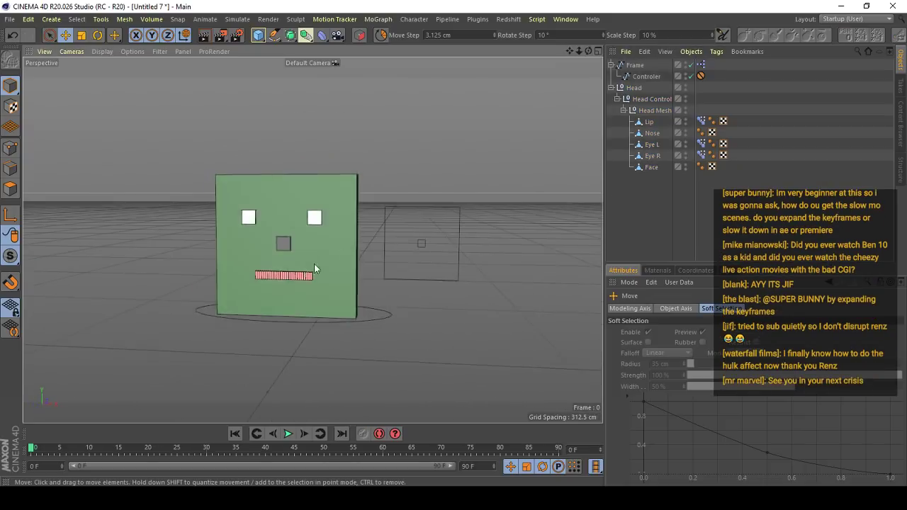
scroll(387, 242, up, 4)
click(391, 240)
scroll(391, 239, down, 3)
drag(475, 245, 453, 245)
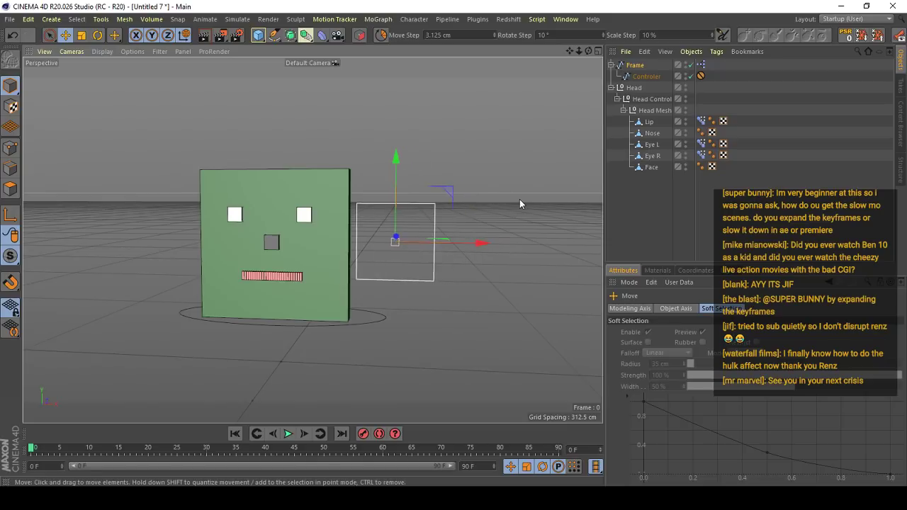
click(519, 199)
alt+drag(319, 243, 393, 255)
scroll(370, 233, up, 3)
key(ctrl+z)
key(ctrl+z)
scroll(314, 249, down, 2)
alt+drag(347, 282, 333, 261)
click(359, 230)
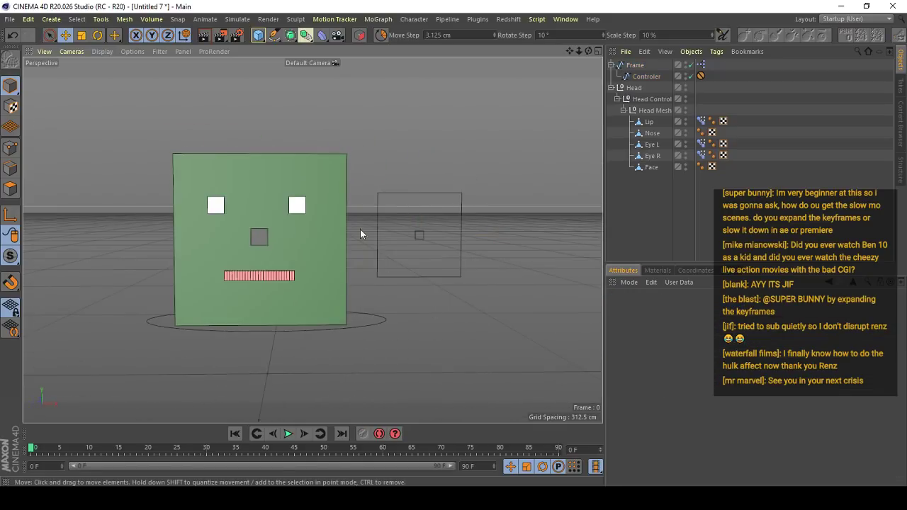
- Open the Frame's XPresso expression and view its Controler and Range Mapper nodes beside the face
click(417, 237)
double_click(701, 65)
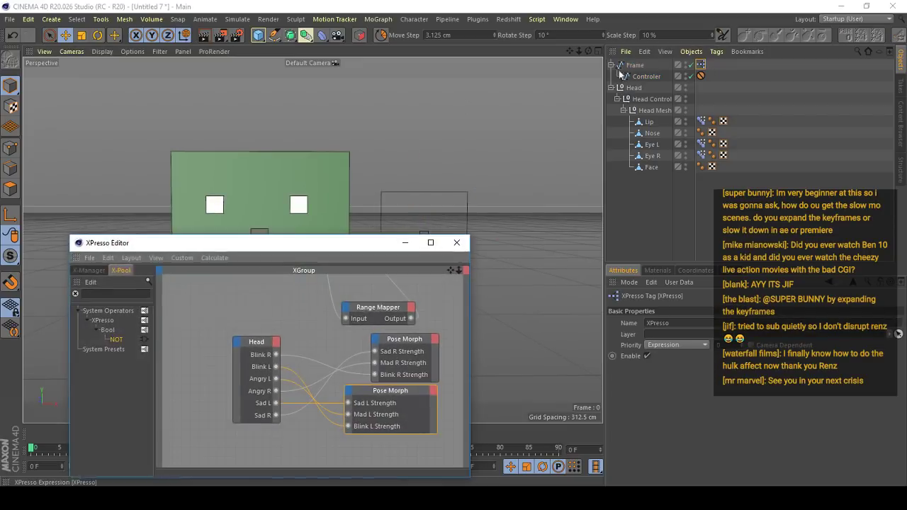
drag(282, 246, 634, 190)
alt+middle_drag(593, 223, 594, 250)
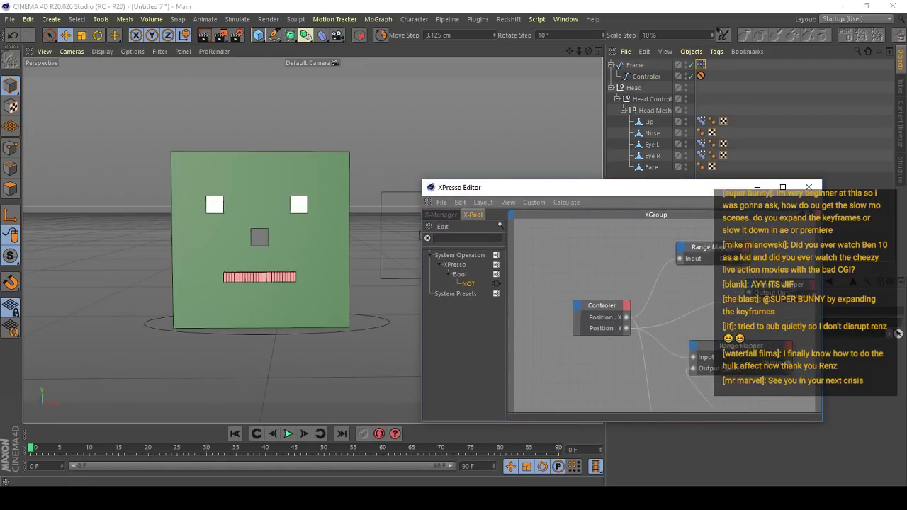
drag(607, 309, 533, 296)
alt+middle_drag(270, 251, 208, 248)
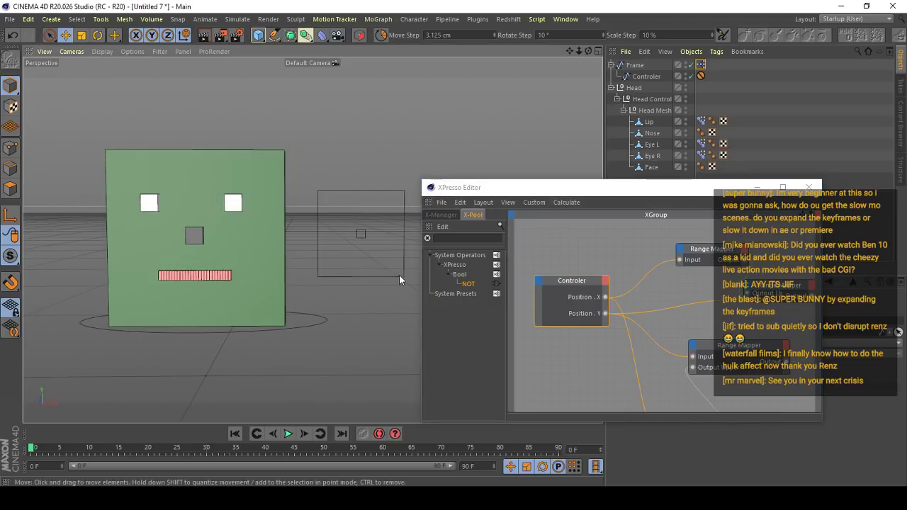
- Try moving the Controler diagonally inside its frame, and undo the move
alt+drag(360, 241, 344, 238)
scroll(343, 238, up, 5)
alt+middle_drag(343, 238, 273, 241)
click(273, 242)
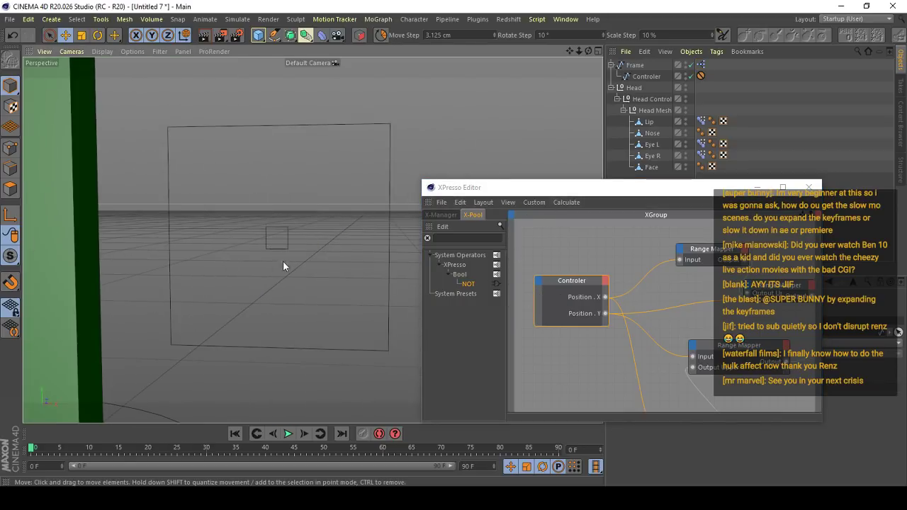
click(276, 249)
drag(285, 286, 329, 323)
key(ctrl+z)
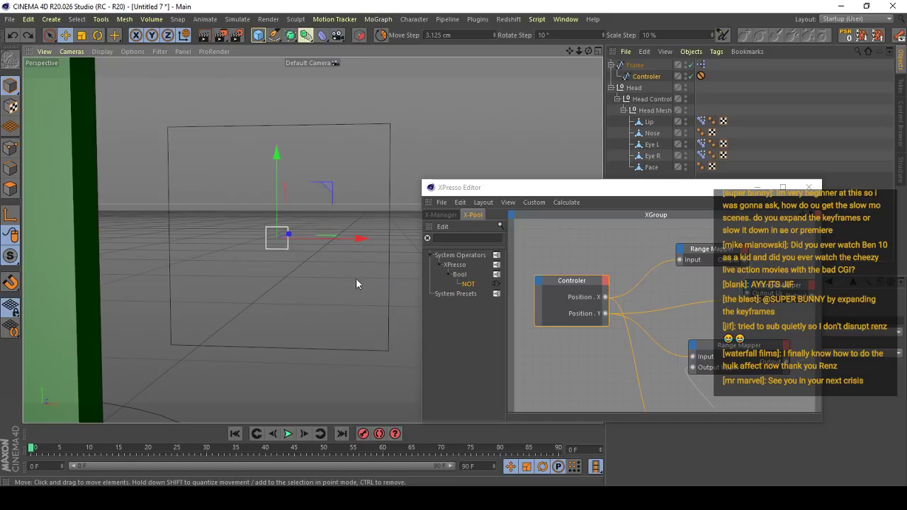
scroll(356, 276, down, 4)
scroll(634, 293, down, 1)
- Bring the face and Controler frame back into view and close the XPresso Editor
alt+middle_drag(631, 291, 713, 294)
alt+drag(188, 239, 211, 225)
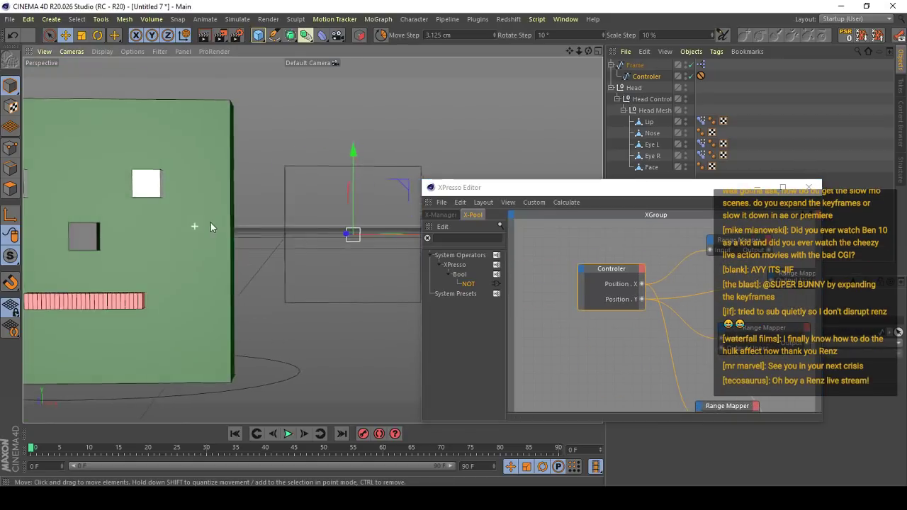
alt+middle_drag(211, 225, 306, 224)
alt+middle_drag(383, 214, 347, 205)
drag(489, 187, 220, 353)
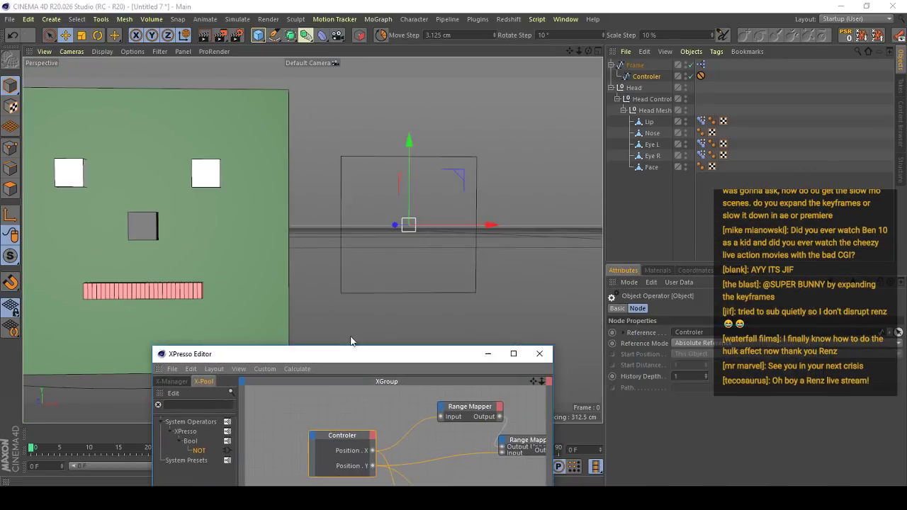
click(541, 354)
- Show the Controler's Protection tag limits and test them by moving the Controler up and diagonally, undoing each move
click(700, 76)
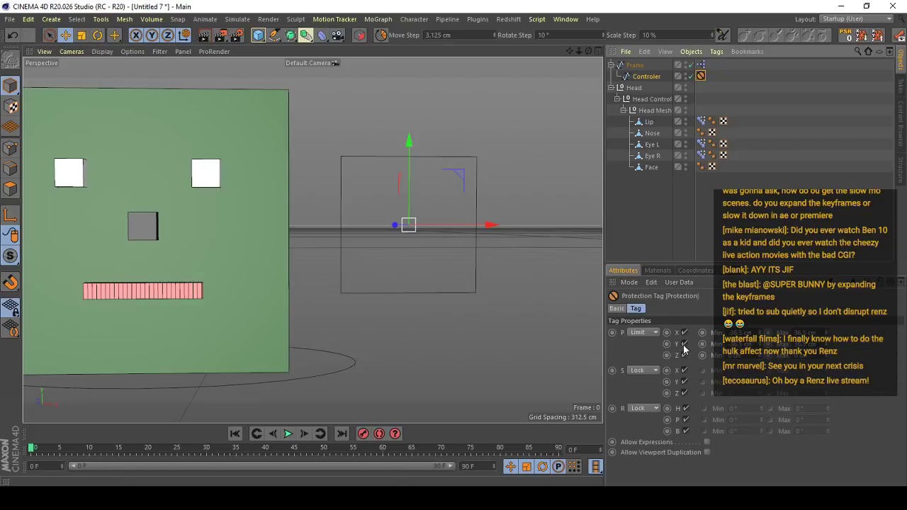
drag(476, 271, 416, 155)
scroll(416, 156, up, 5)
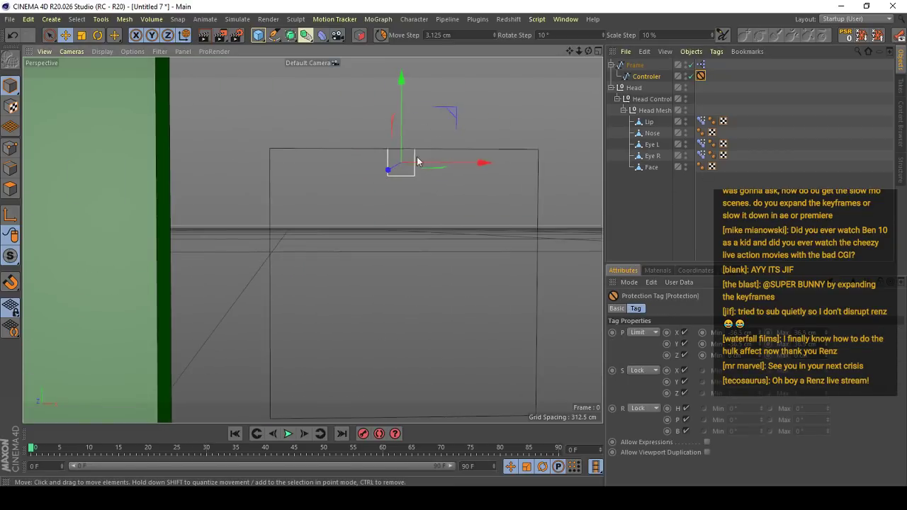
key(ctrl+z)
drag(421, 246, 560, 298)
key(ctrl+z)
scroll(446, 142, down, 5)
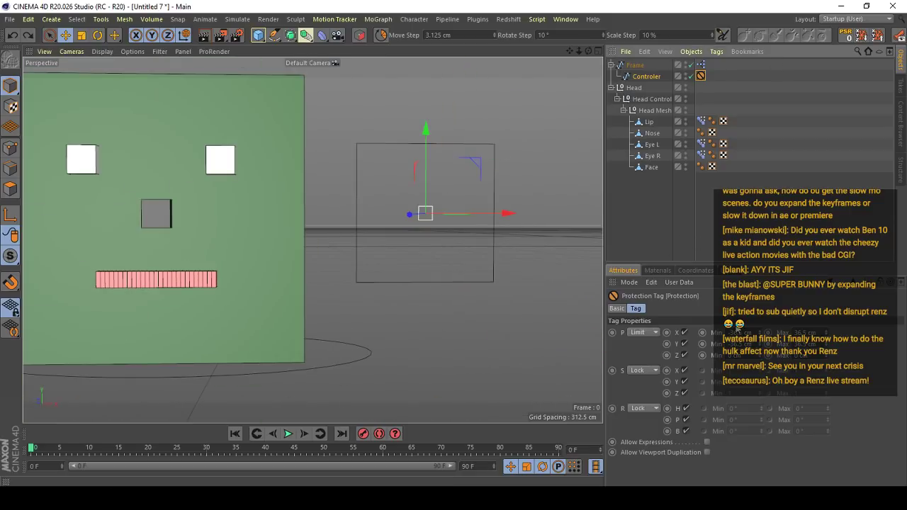
- Reopen the Frame's XPresso expression and move the Controler up to the frame's upper edge to test the smile
double_click(700, 64)
drag(413, 353, 600, 167)
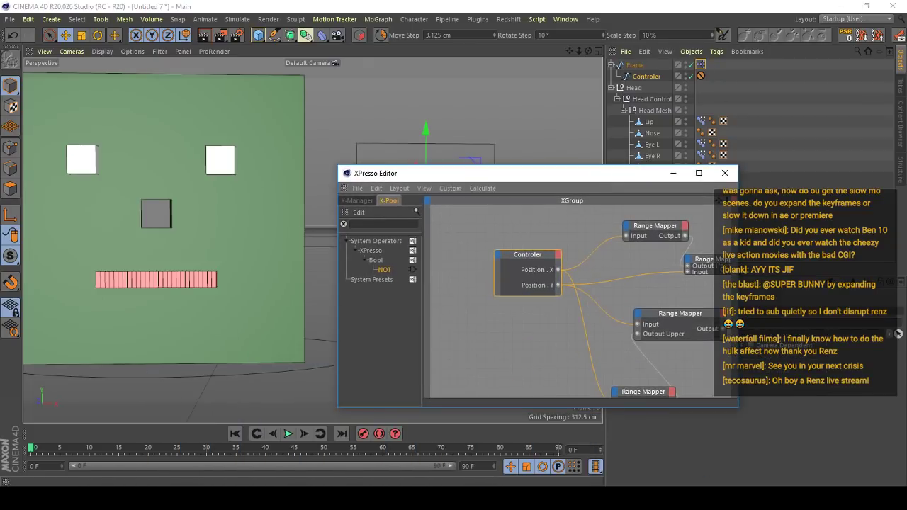
alt+middle_drag(687, 244, 634, 240)
alt+middle_drag(609, 272, 681, 270)
drag(501, 177, 620, 293)
click(422, 183)
drag(422, 186, 423, 124)
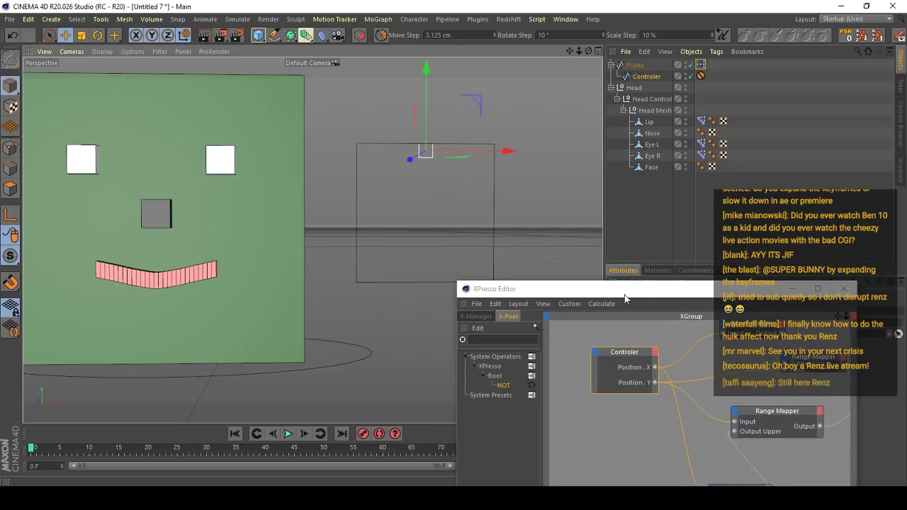
- Select the Range Mapper between Position . Y and Happy R Strength and examine its settings and connections to the Pose Morph node
drag(624, 289, 395, 203)
click(585, 271)
drag(533, 207, 485, 406)
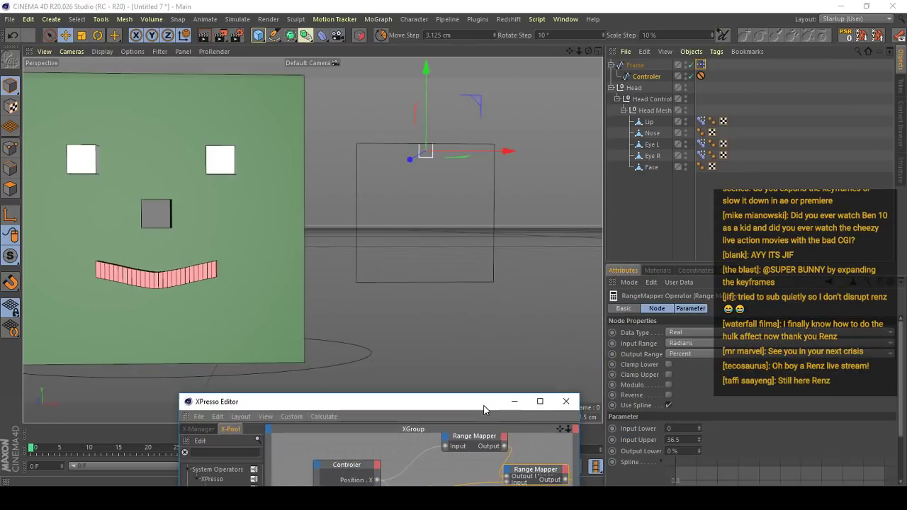
alt+middle_drag(308, 302, 370, 294)
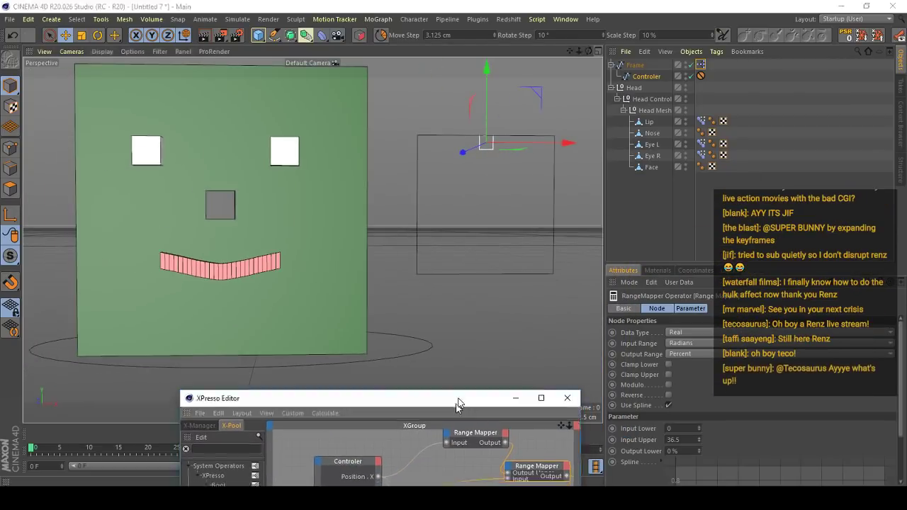
drag(468, 403, 490, 271)
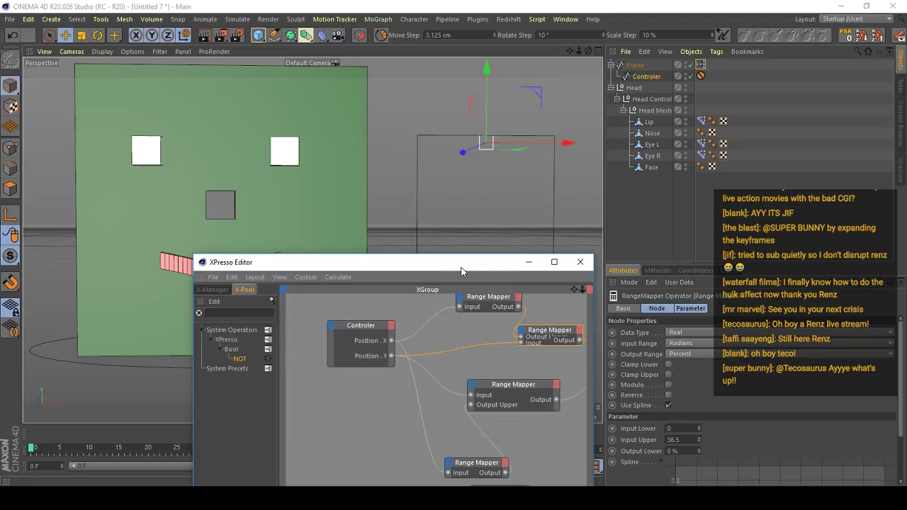
mouse_move(486, 267)
mouse_down()
mouse_move(461, 371)
mouse_move(481, 267)
mouse_up()
mouse_move(504, 355)
alt+middle_down()
mouse_move(353, 345)
mouse_move(501, 357)
alt+middle_up()
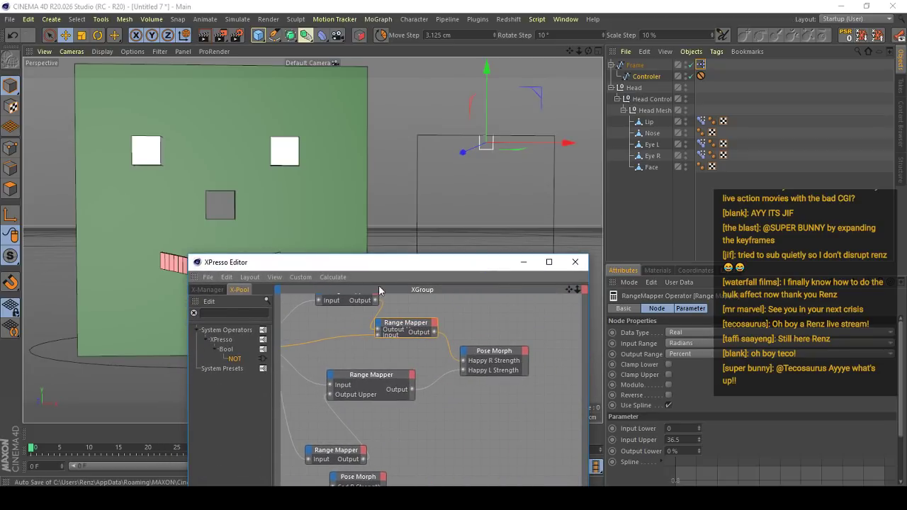
alt+middle_drag(383, 305, 432, 345)
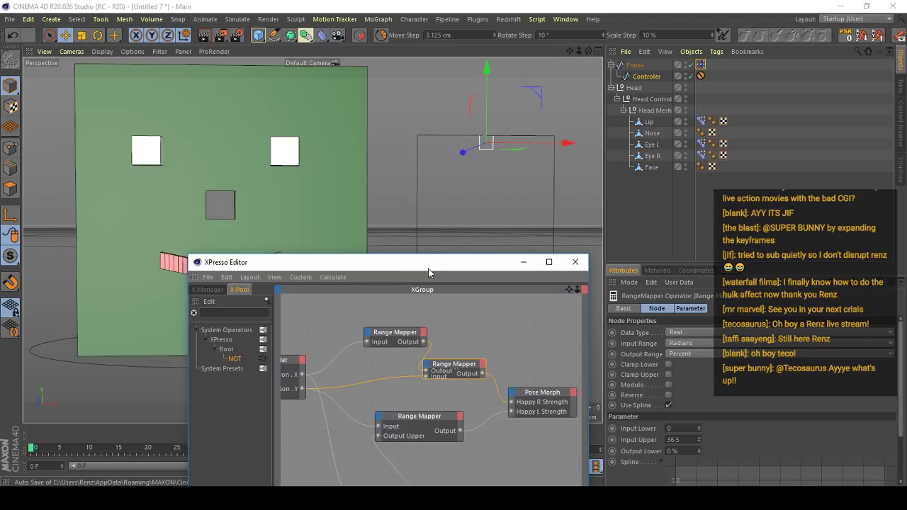
alt+middle_drag(462, 405, 464, 381)
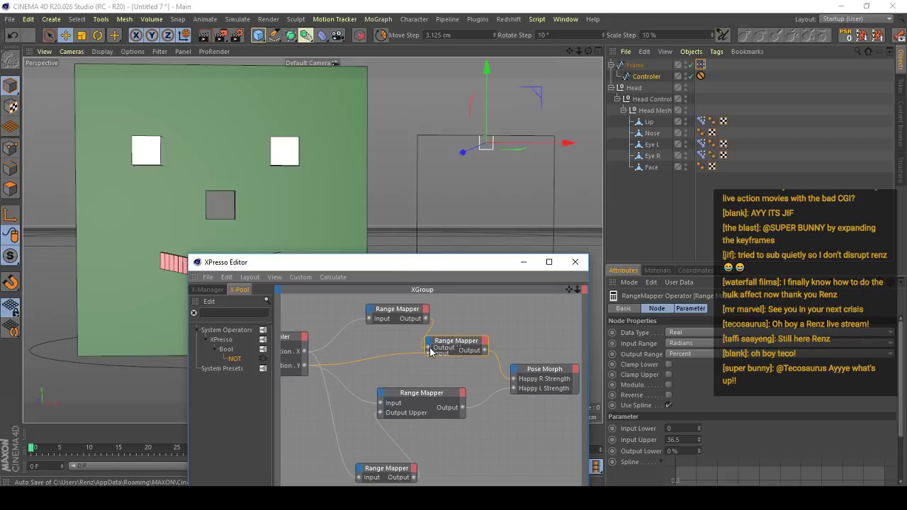
- Disconnect the Position . X Range Mapper's Output from the second Range Mapper's Output Upper, and check the parameters of both nodes
alt+middle_drag(419, 352, 486, 346)
click(668, 405)
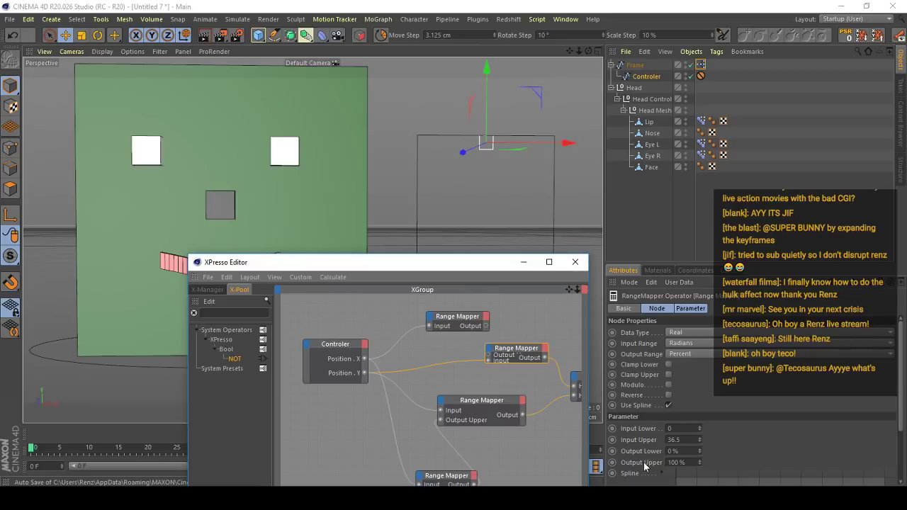
click(448, 317)
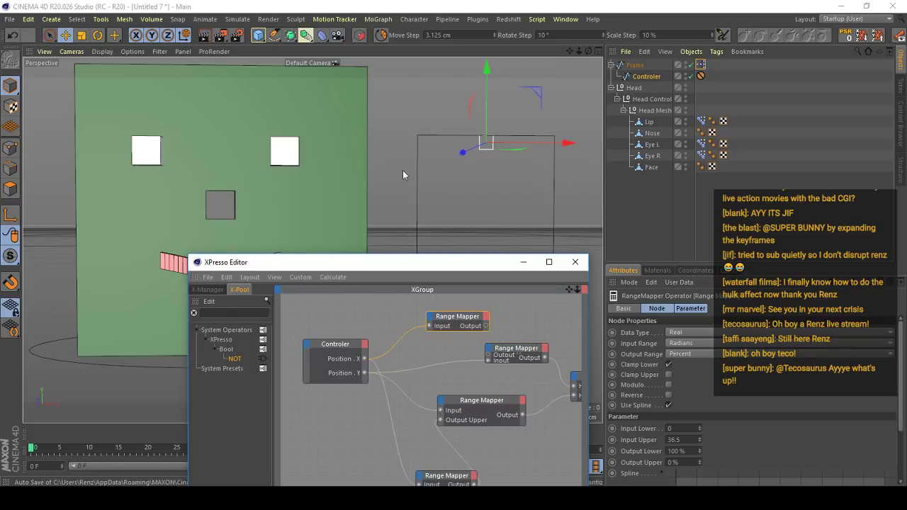
- Move the Controler sideways along the frame's upper edge to test the smile without the Output Upper link
alt+middle_drag(482, 153, 428, 148)
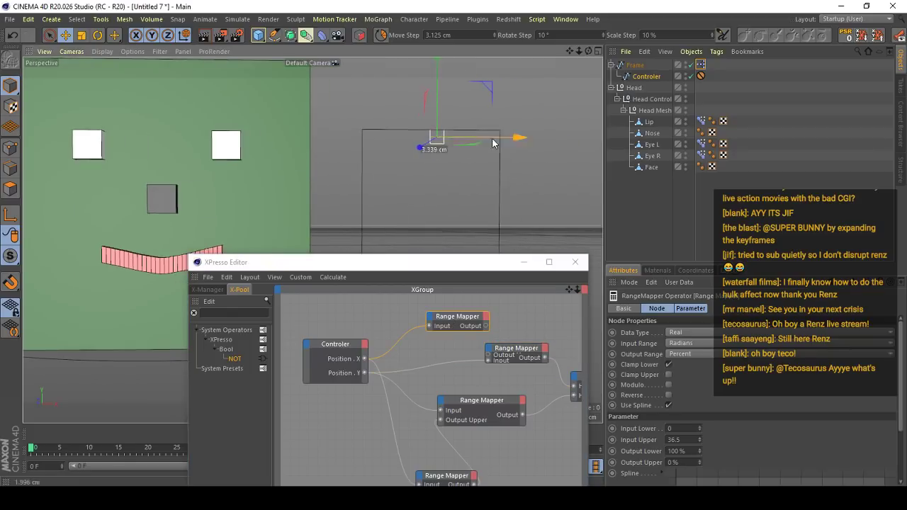
drag(484, 139, 546, 139)
click(530, 353)
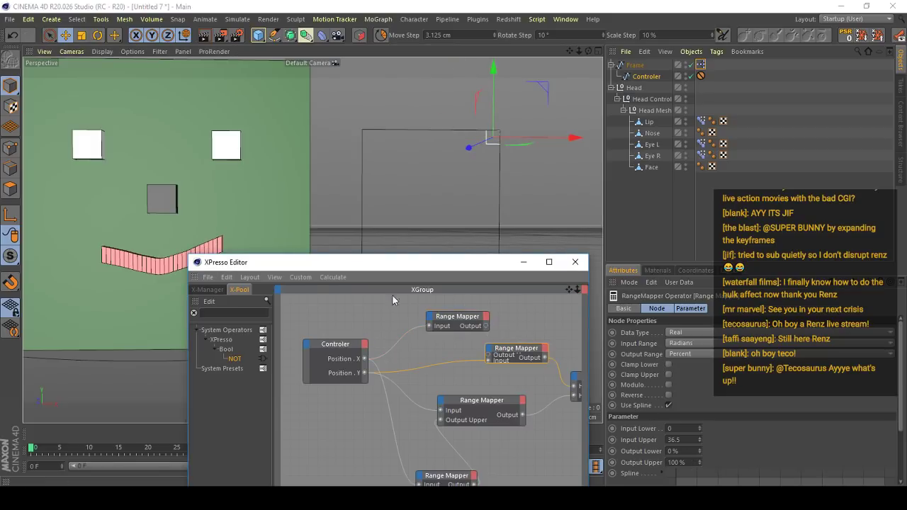
scroll(152, 203, up, 5)
alt+middle_drag(250, 220, 274, 205)
scroll(330, 170, down, 8)
- Reconnect the first Range Mapper's Output to the second one's Output Upper, and undo the Controler moves
click(487, 328)
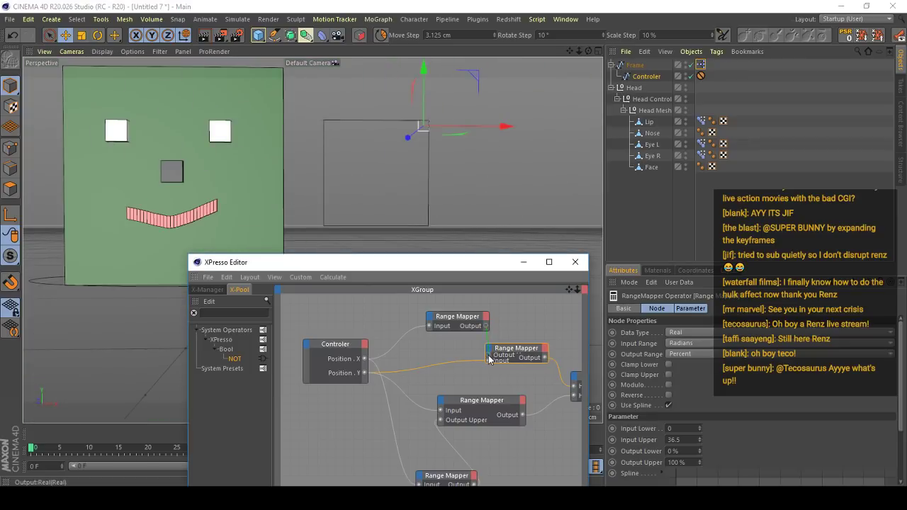
drag(447, 168, 489, 194)
key(ctrl+z)
key(ctrl+z)
alt+right_drag(320, 120, 342, 168)
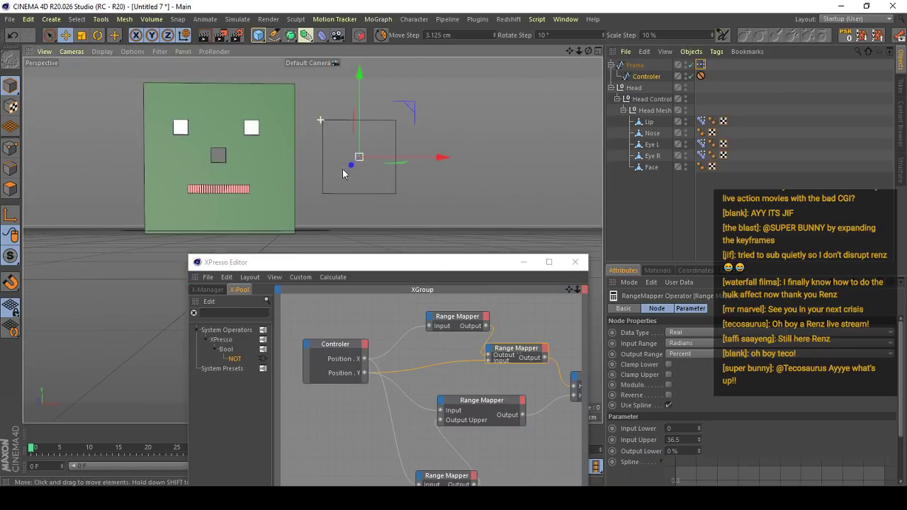
- Close the XPresso Editor and select the Head null to show its Eye Controls
click(575, 262)
alt+middle_drag(506, 235, 537, 259)
click(633, 89)
scroll(340, 184, up, 2)
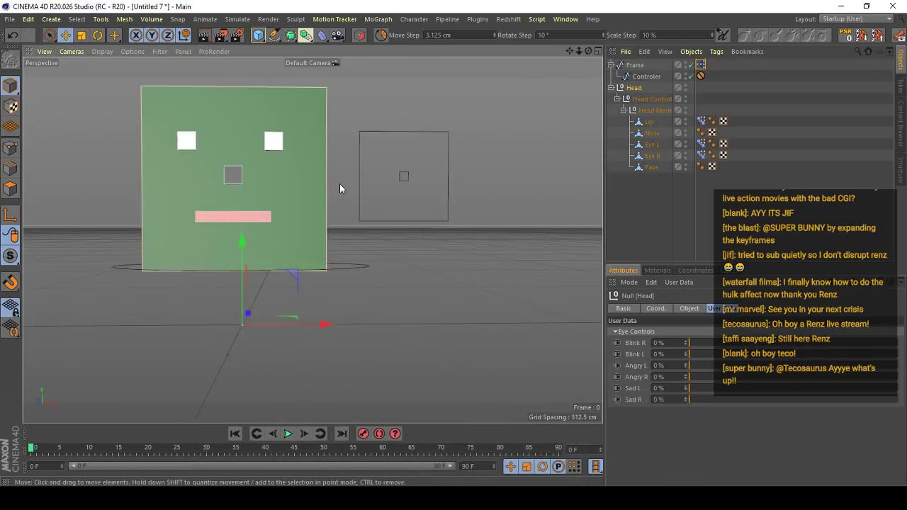
- View the face up close and briefly test the Head's Blink R slider
alt+middle_drag(339, 184, 413, 223)
scroll(413, 223, up, 5)
alt+drag(390, 204, 376, 197)
scroll(409, 177, down, 4)
alt+middle_drag(340, 239, 380, 226)
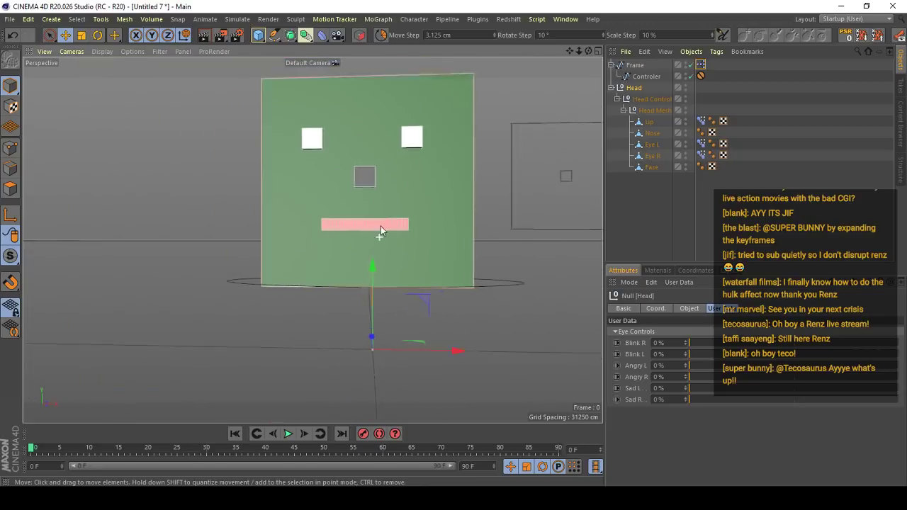
scroll(381, 226, up, 3)
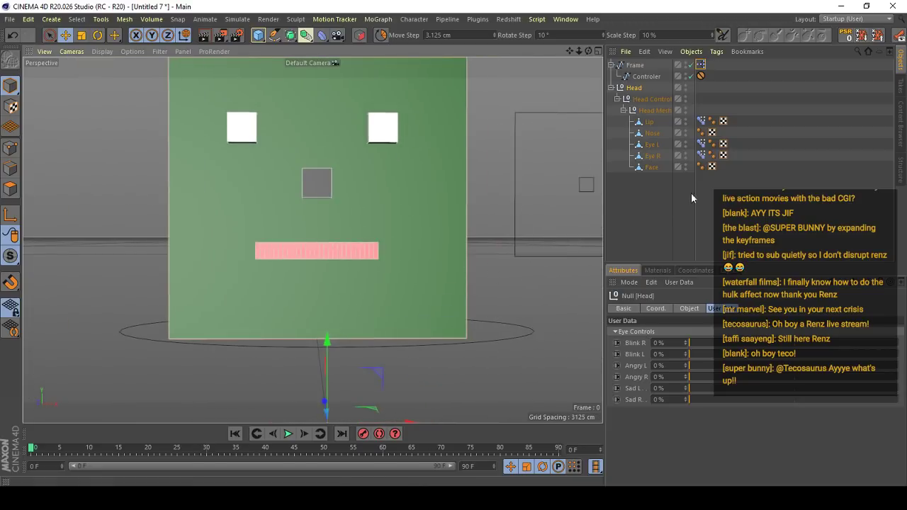
alt+middle_drag(501, 245, 470, 258)
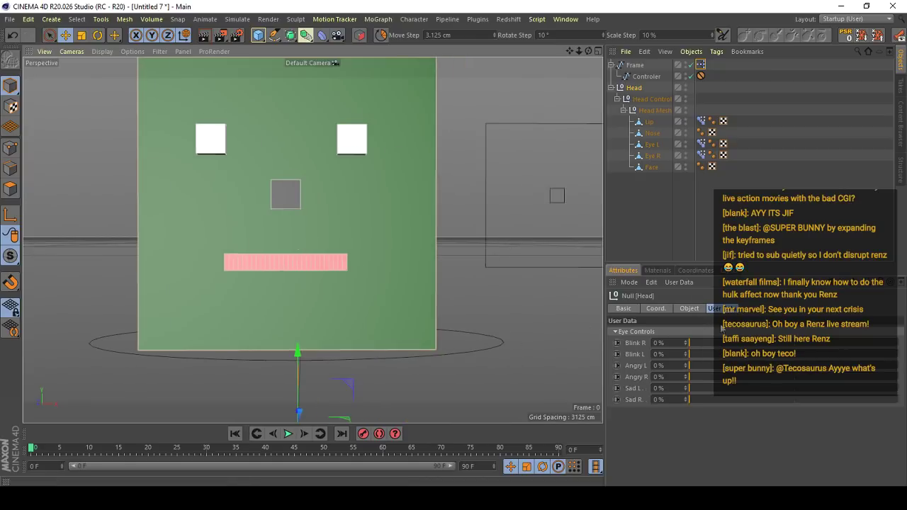
mouse_move(690, 344)
mouse_down()
mouse_move(880, 347)
mouse_move(692, 352)
mouse_move(823, 355)
mouse_move(686, 345)
mouse_up()
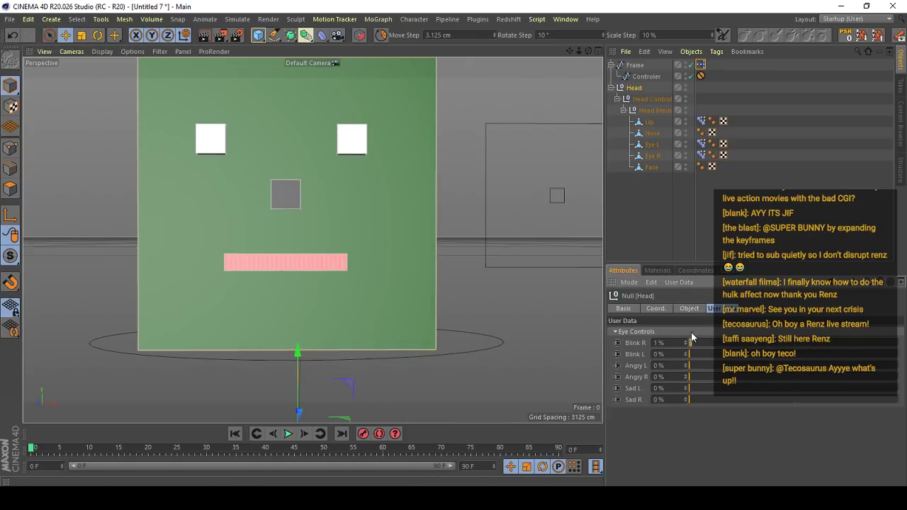
- Select the Head Control null and try rotating the whole head, undoing the rotations
scroll(453, 326, down, 3)
click(469, 334)
alt+middle_drag(469, 333, 434, 316)
scroll(333, 304, up, 1)
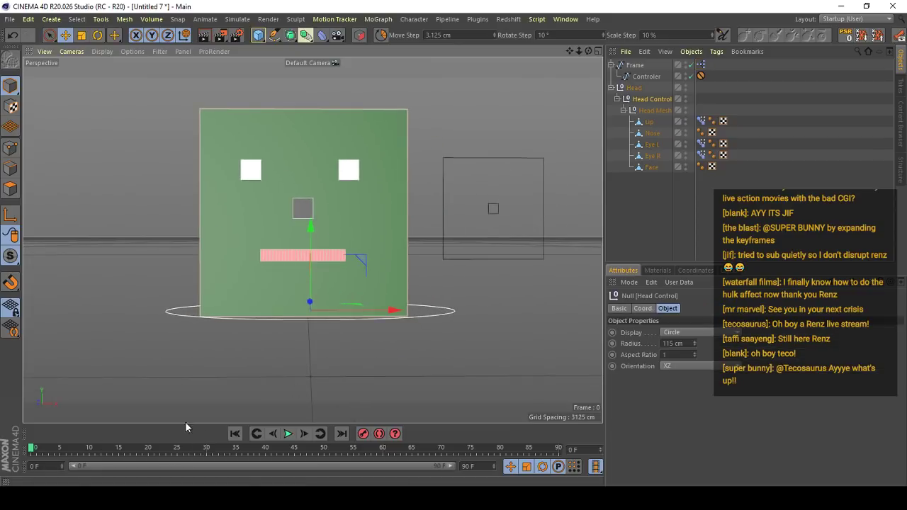
key(r)
drag(336, 299, 410, 191)
key(ctrl+z)
scroll(335, 287, down, 2)
scroll(316, 285, up, 2)
key(ctrl+z)
scroll(340, 291, down, 2)
scroll(333, 260, up, 2)
key(ctrl+z)
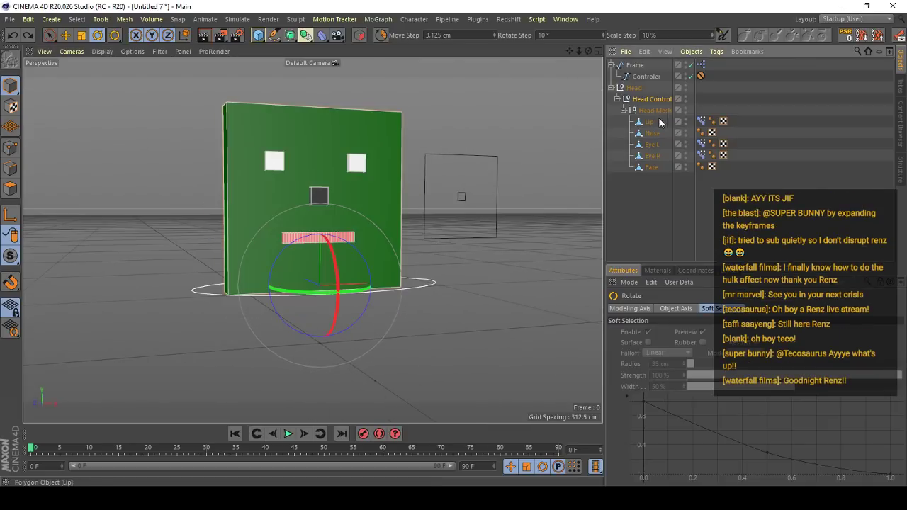
- Collapse the Head Mesh group in the object hierarchy and select the Head Control null
click(653, 111)
shift+click(646, 167)
click(624, 111)
click(650, 99)
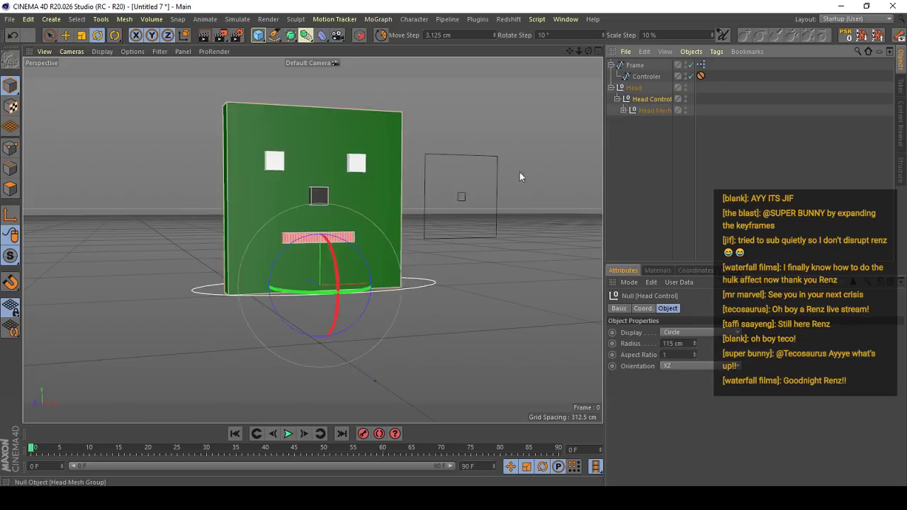
- Turn on a green display color for the Head null and apply it to its icon
alt+drag(519, 172, 434, 244)
scroll(433, 244, up, 3)
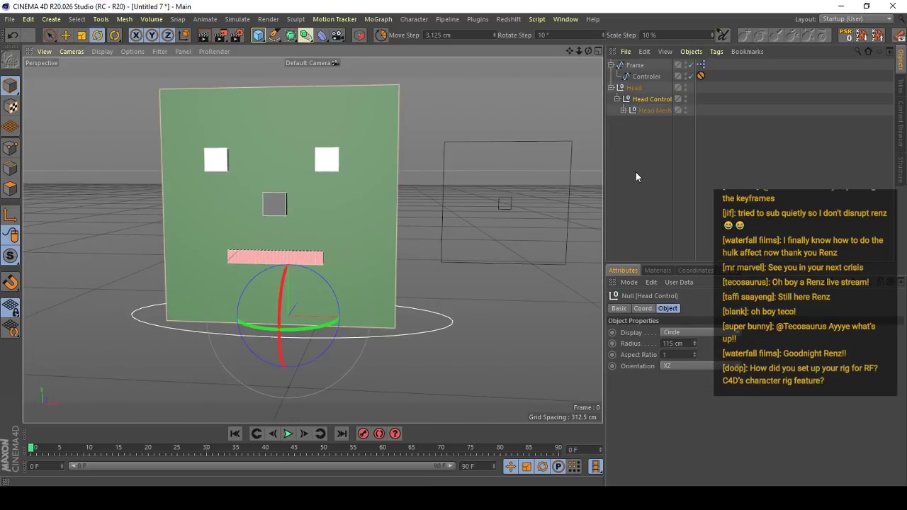
click(635, 90)
click(623, 308)
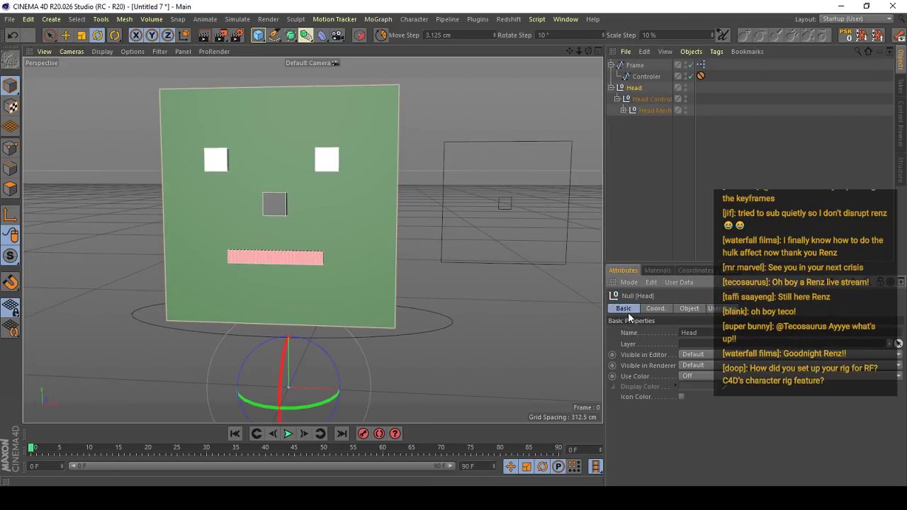
scroll(411, 291, down, 2)
scroll(415, 287, up, 3)
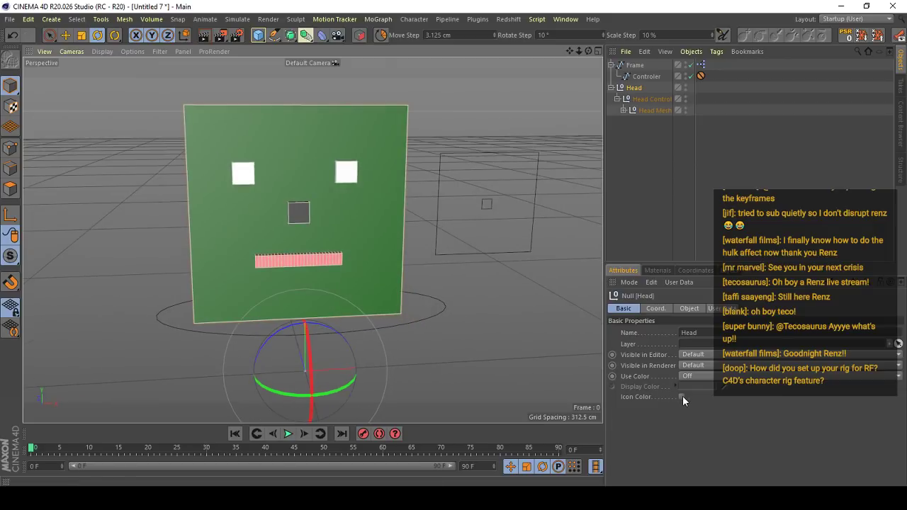
click(681, 396)
click(706, 389)
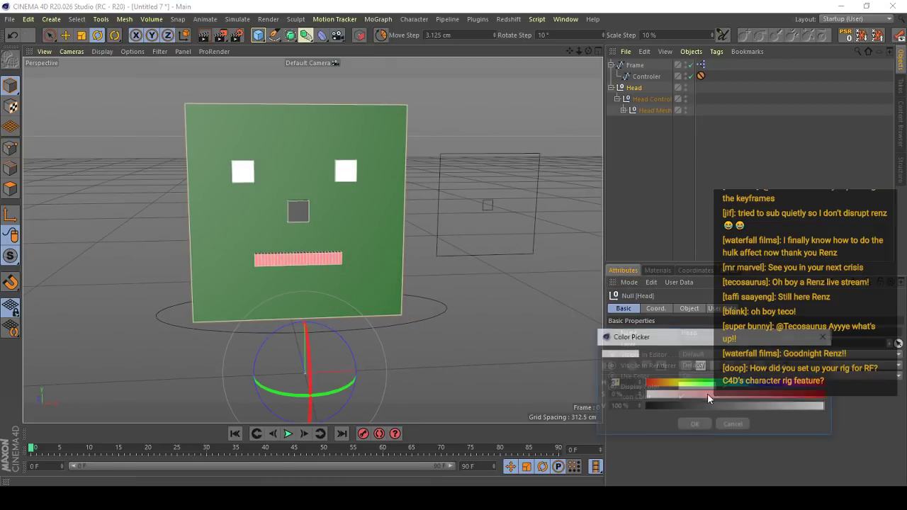
click(694, 424)
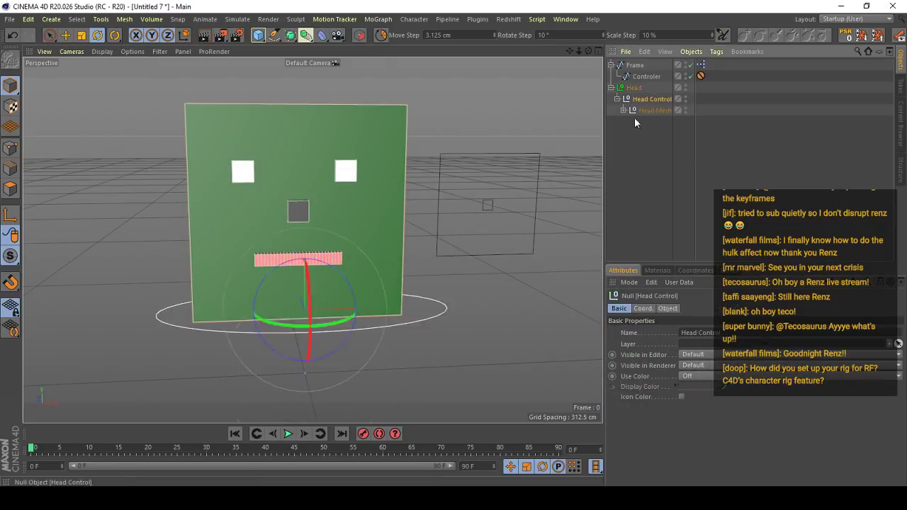
- Give the Head Control null a pink display color with hue 314° and apply it to its icon
click(646, 99)
click(689, 376)
click(692, 395)
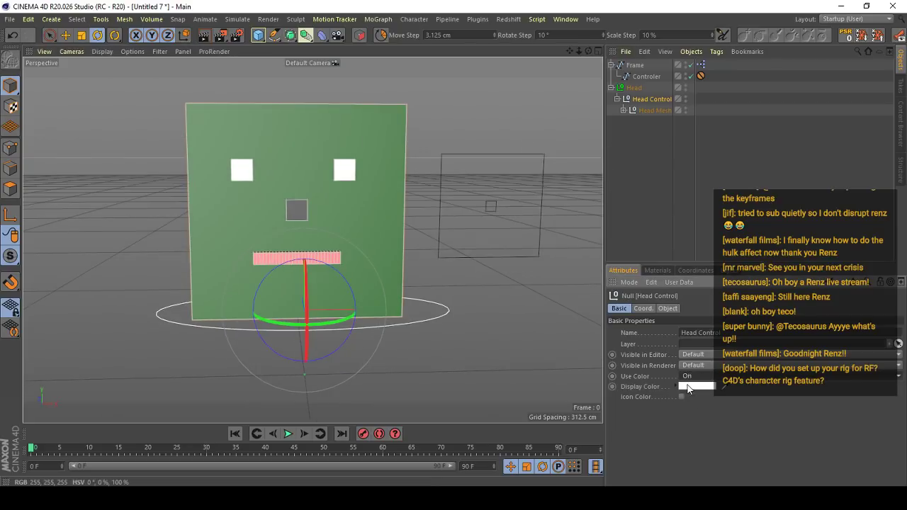
click(706, 387)
click(746, 394)
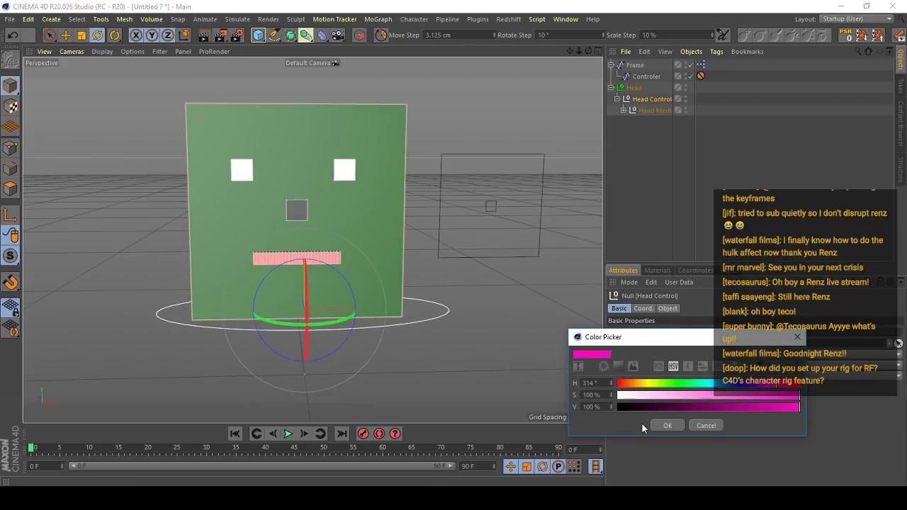
click(667, 425)
- Give the Head Mesh Group null a blue display color and collapse the Head hierarchy
click(651, 111)
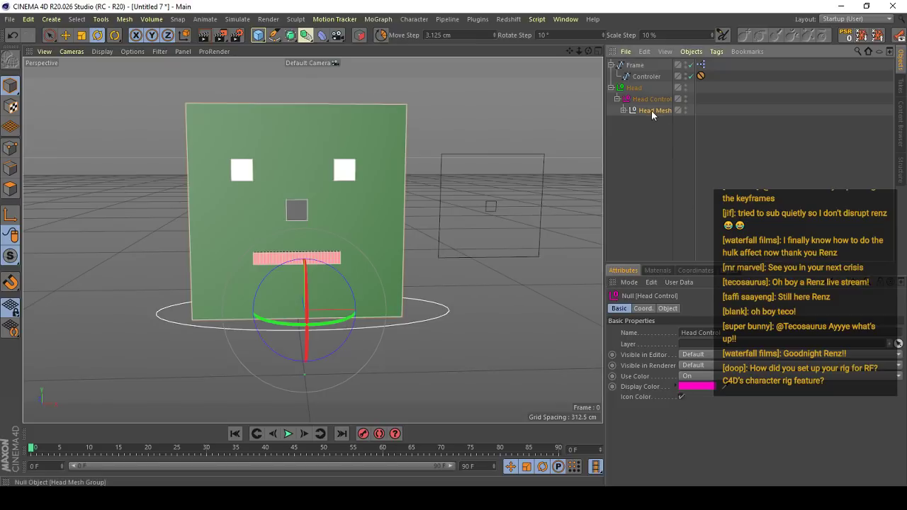
click(686, 376)
click(697, 392)
click(702, 387)
drag(706, 388, 687, 387)
drag(690, 398, 813, 394)
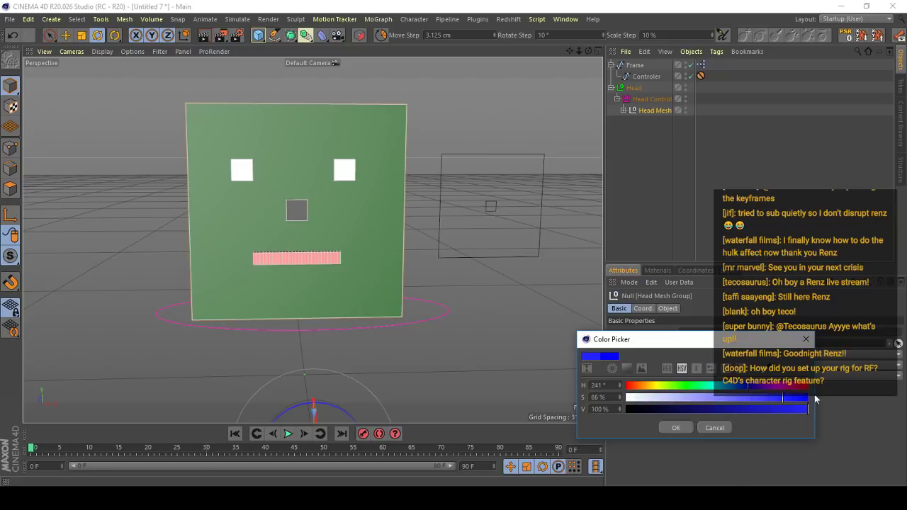
click(735, 388)
click(674, 427)
scroll(381, 208, down, 2)
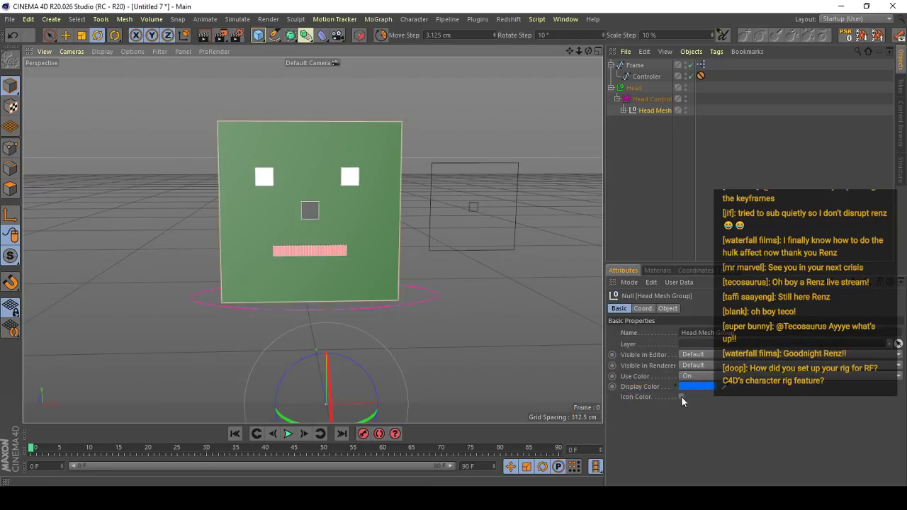
click(623, 117)
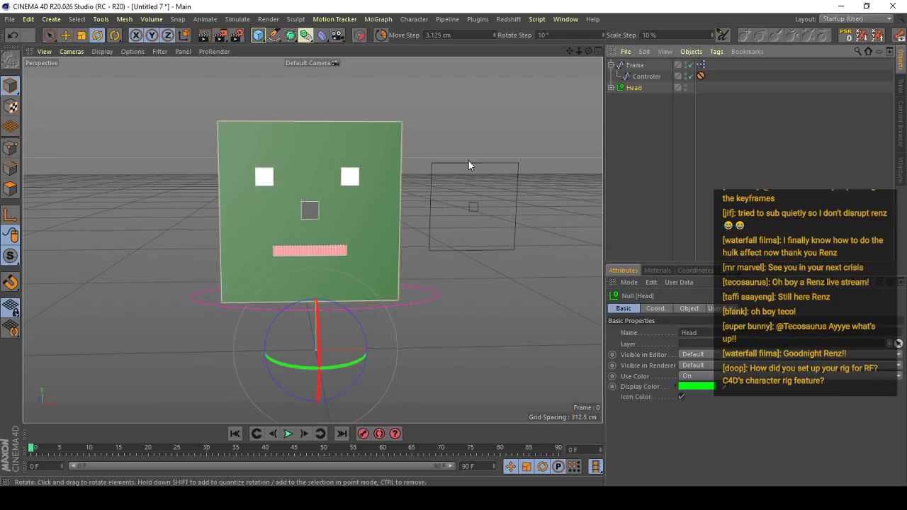
- Select the Head Control circle and rotate the head into a tilted, sideways-turned starting pose at frame 0
click(435, 303)
alt+drag(397, 296, 378, 291)
scroll(378, 291, up, 1)
mouse_move(46, 447)
mouse_down()
mouse_move(112, 447)
mouse_move(31, 447)
mouse_up()
alt+middle_drag(322, 281, 318, 293)
alt+drag(319, 293, 313, 288)
drag(240, 332, 357, 326)
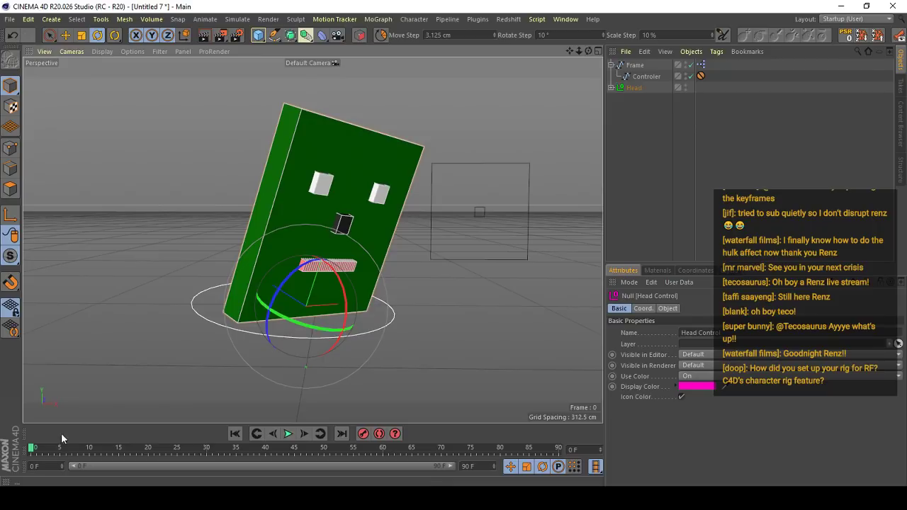
- Keyframe the starting head pose and rotate the Head Control into new poses at frames 8 and 11
drag(39, 451, 58, 459)
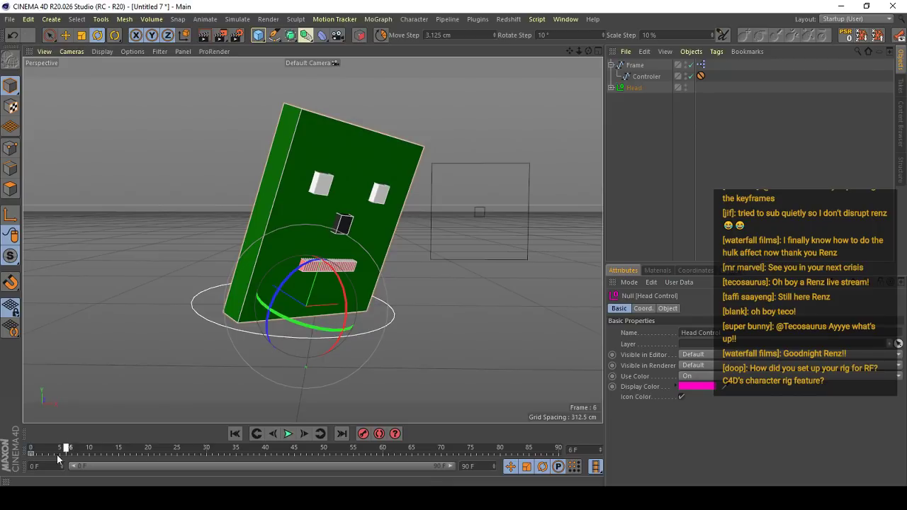
click(287, 434)
drag(364, 306, 293, 282)
drag(73, 459, 95, 450)
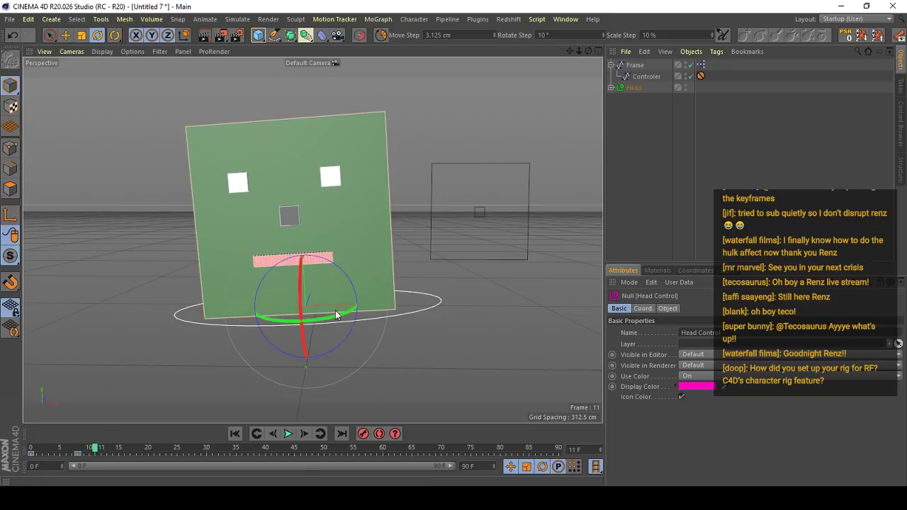
- Play back the head rotation from the start and add a closing head pose at frame 29
click(235, 433)
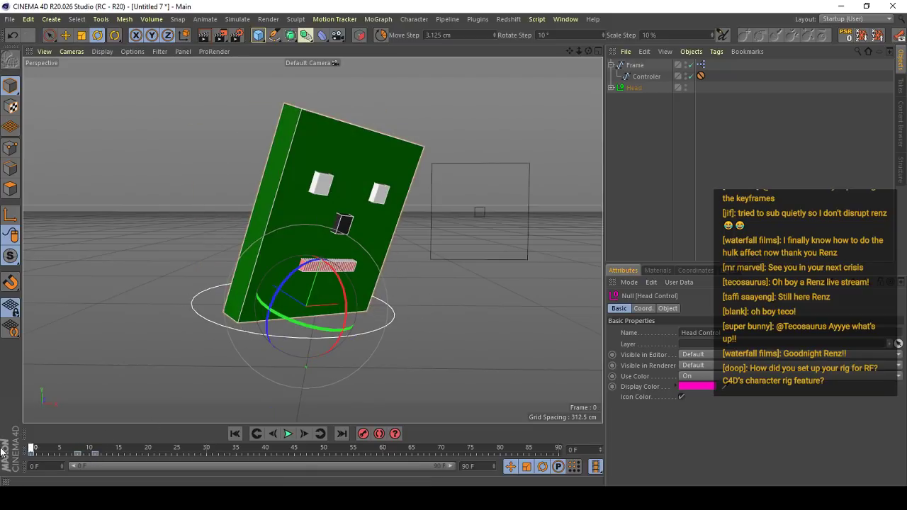
click(289, 434)
key(F8)
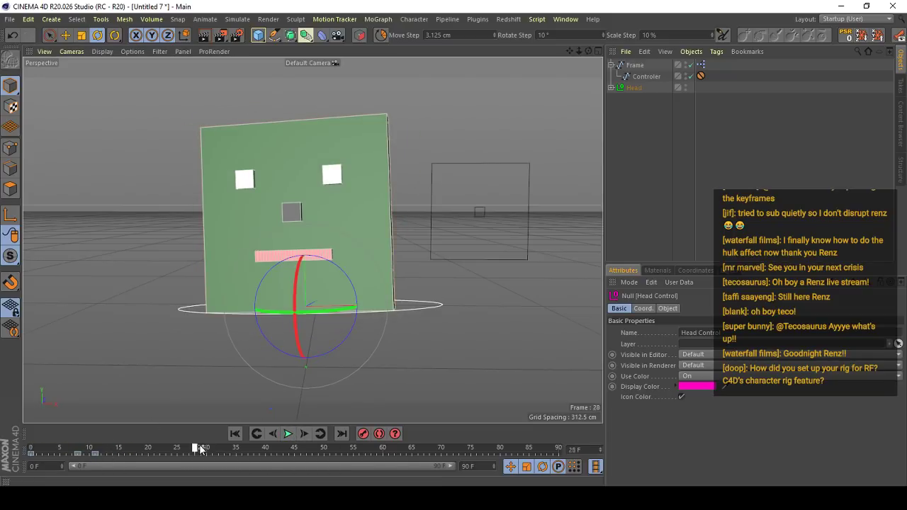
drag(201, 449, 203, 449)
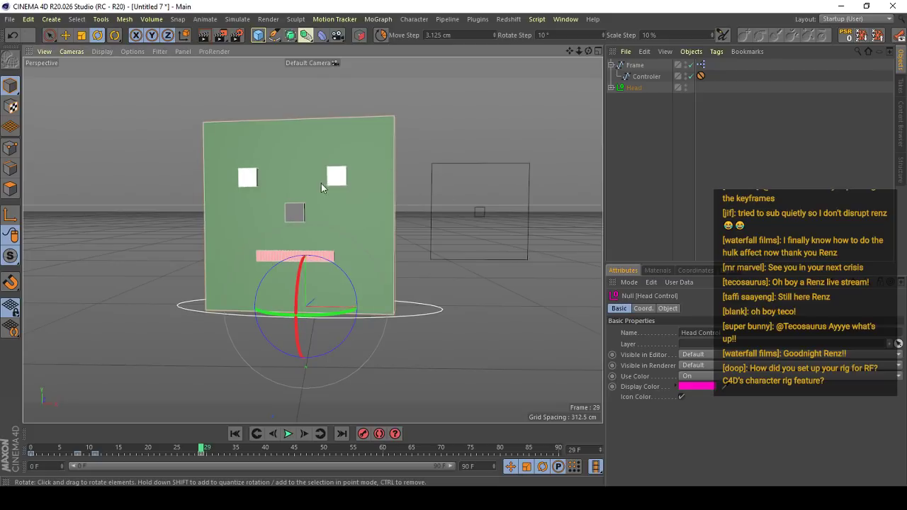
scroll(326, 182, up, 2)
- Show the Head null's Eye Controls and play the animation from the start
click(639, 66)
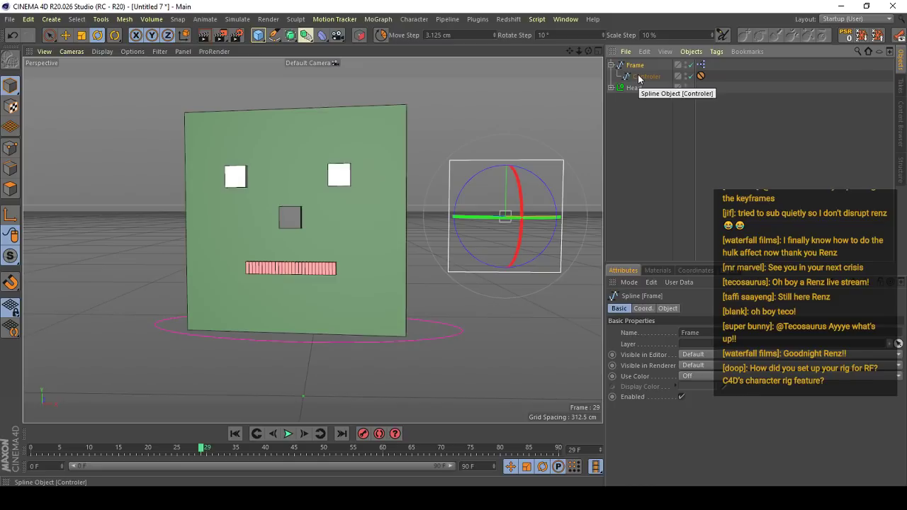
click(634, 88)
click(726, 309)
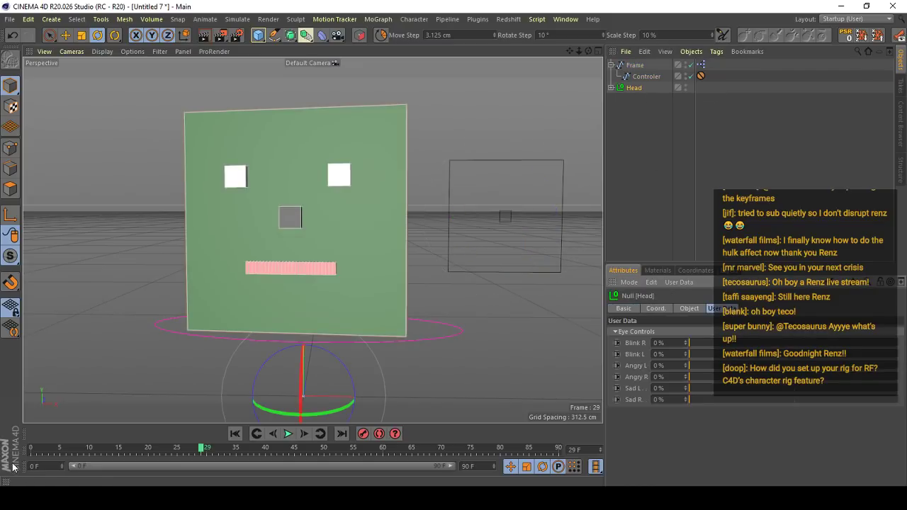
key(shift+f)
click(286, 437)
- Set Blink R to 70 % and Blink L to 77 % and keyframe both sliders at frame 0
mouse_move(58, 448)
mouse_down()
mouse_move(45, 448)
mouse_move(72, 449)
mouse_up()
drag(708, 345, 804, 349)
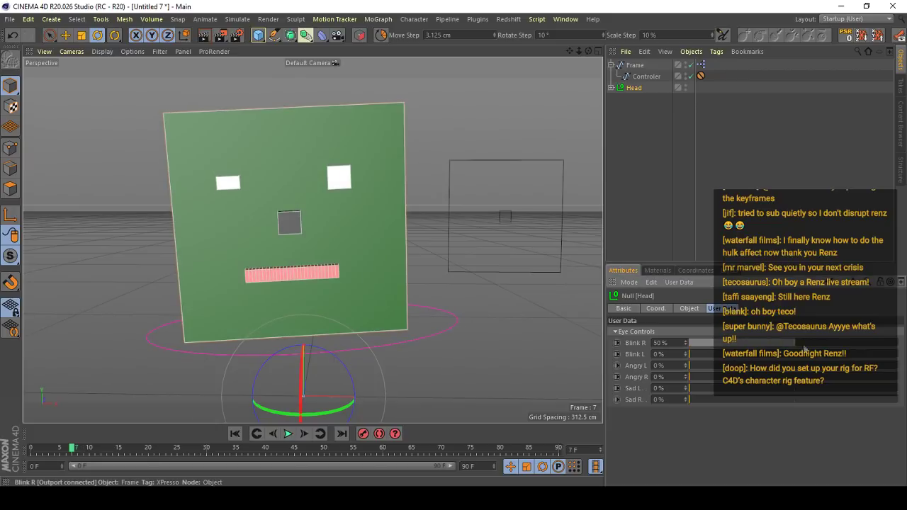
key(shift+f)
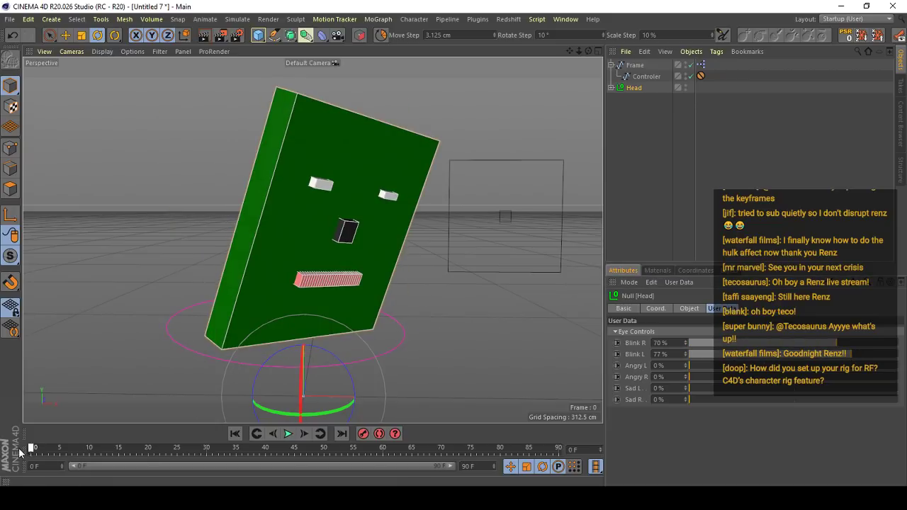
click(617, 343)
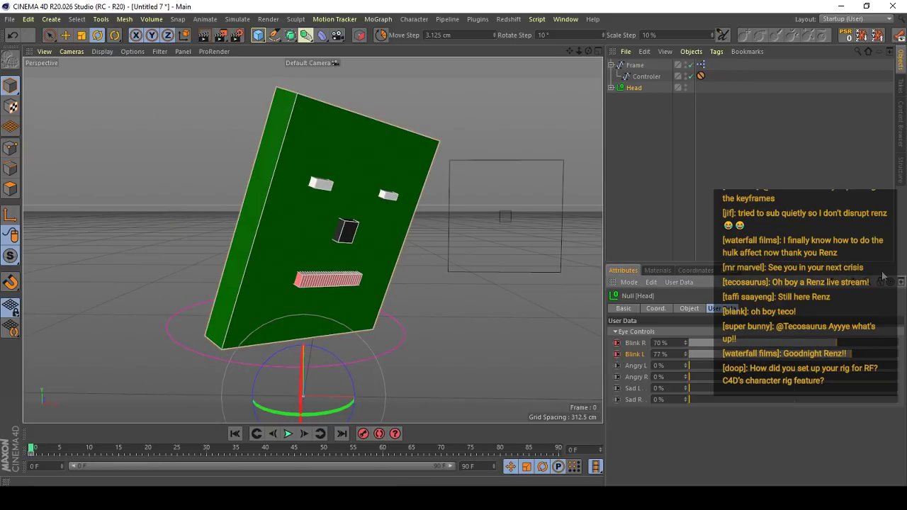
- Close both eyes at frame 5 by setting Blink R and Blink L to 100 %
drag(40, 446, 60, 446)
drag(857, 344, 899, 344)
drag(854, 354, 899, 354)
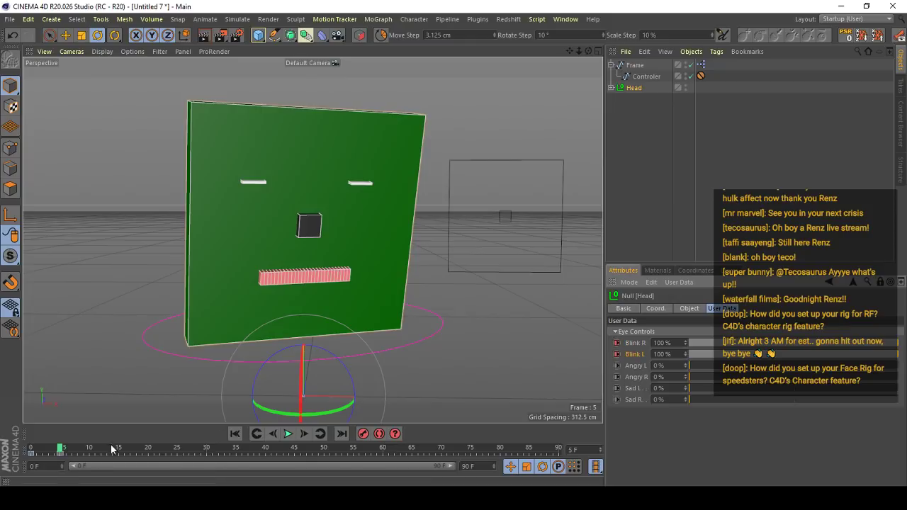
- Open both eyes at frame 8 by setting Blink R and Blink L to 0 % and keyframing them
drag(64, 450, 78, 450)
drag(856, 343, 796, 350)
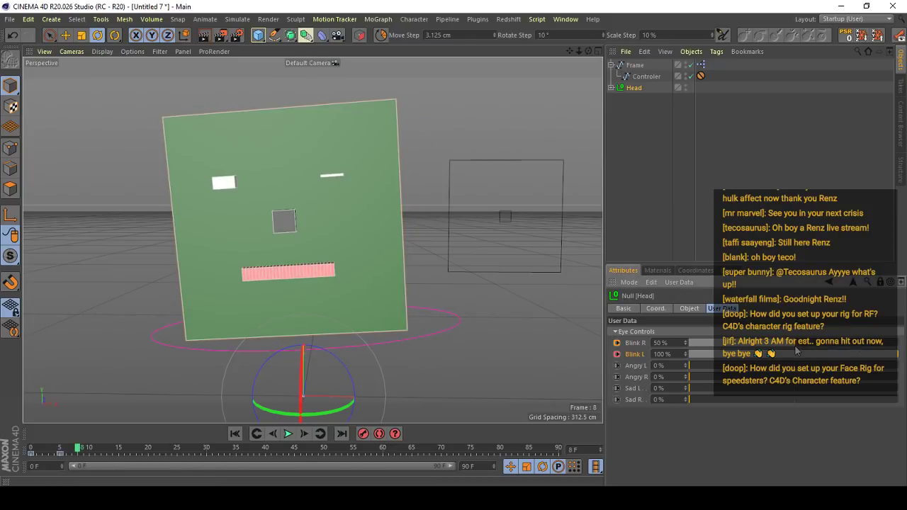
drag(727, 356, 683, 356)
ctrl+click(618, 355)
ctrl+click(617, 344)
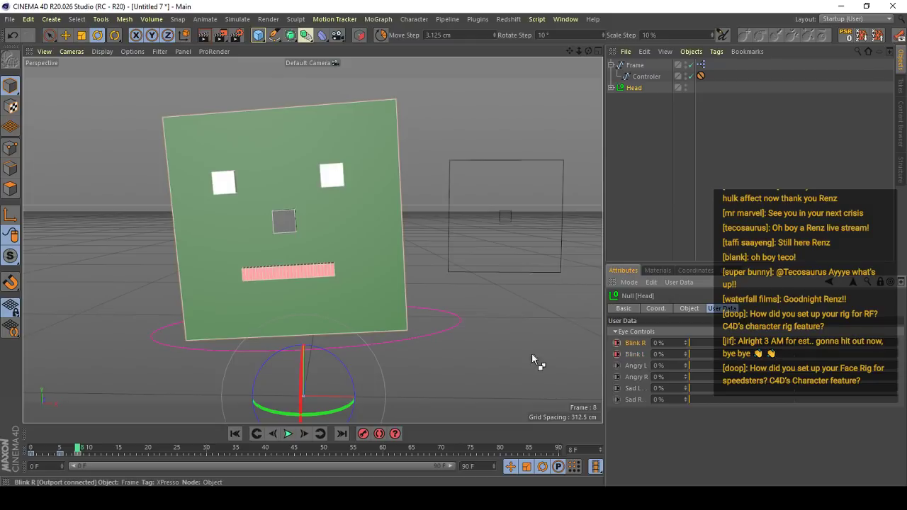
- Keyframe Blink R and Blink L at 27 % on frame 11 and start lowering the blink at frame 15
mouse_move(57, 453)
mouse_down()
mouse_move(30, 451)
mouse_move(78, 454)
mouse_up()
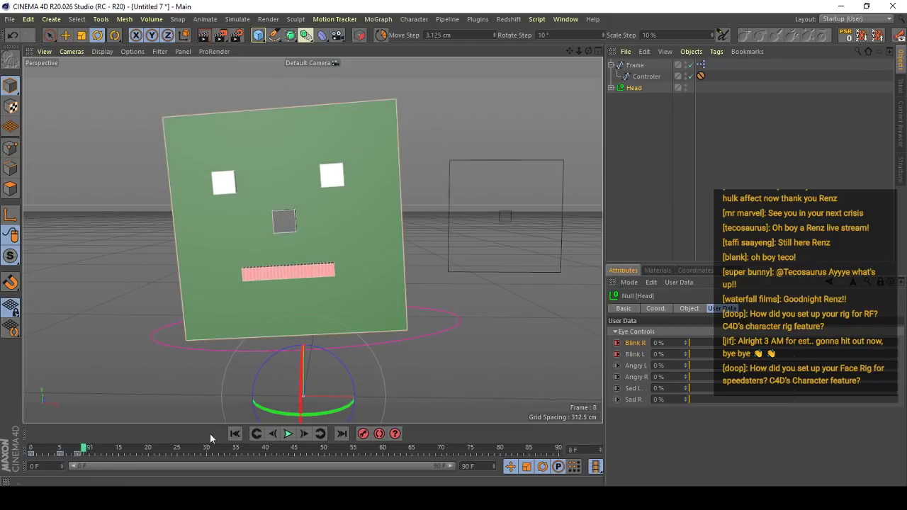
drag(698, 341, 749, 344)
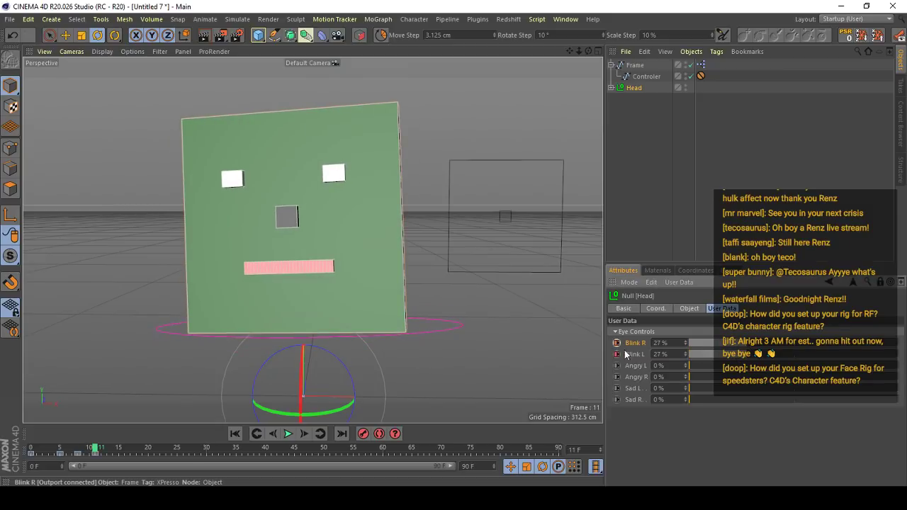
key(g)
key(g)
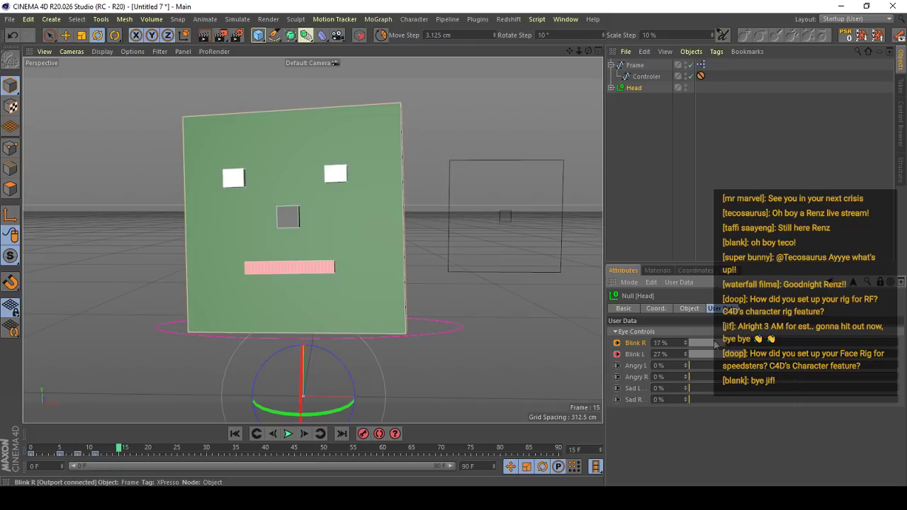
- Play the blink animation from the first frame and scrub through its opening frames
click(235, 433)
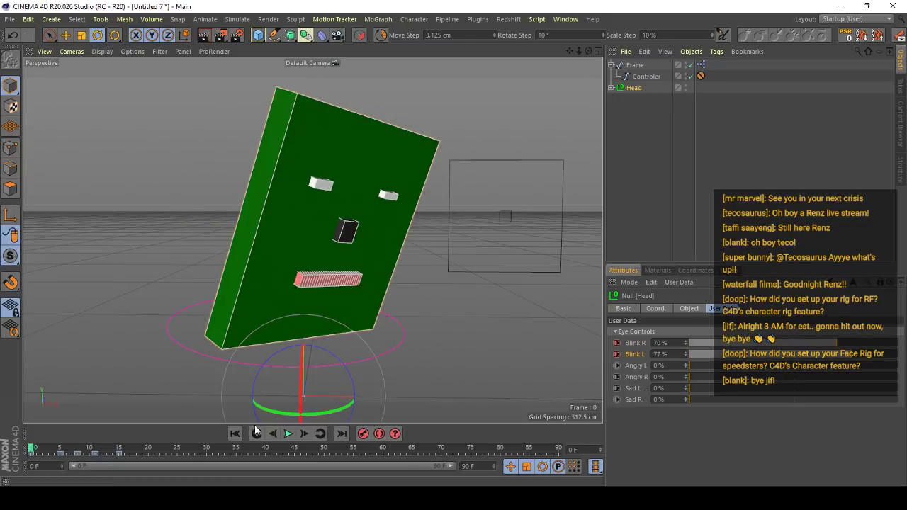
click(289, 434)
click(289, 434)
drag(61, 450, 90, 452)
- Select the Controler and move it down inside its frame to keyframe a frowning mouth at frames 0 and 5
click(509, 217)
key(e)
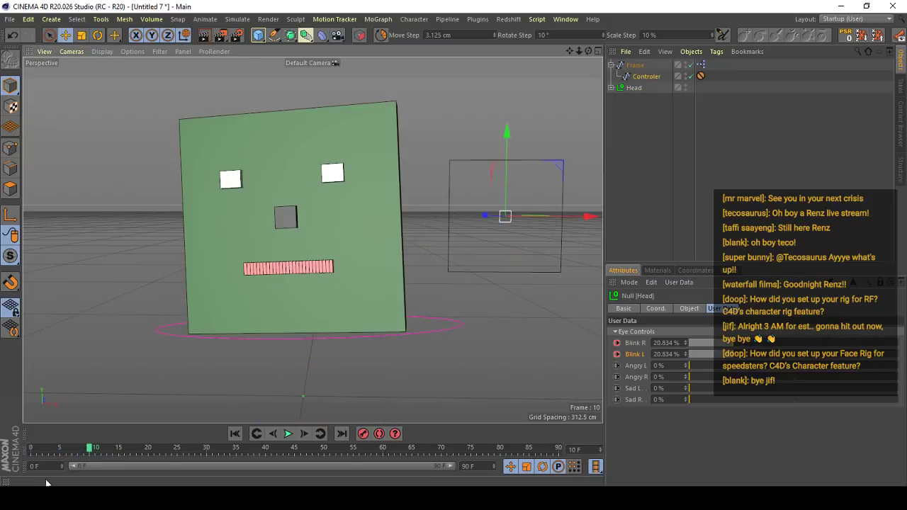
drag(31, 451, 3, 442)
drag(532, 324, 532, 346)
drag(43, 457, 66, 457)
- Advance to frame 8 and move the Controler to the top of its frame to make the mouth smile
click(293, 435)
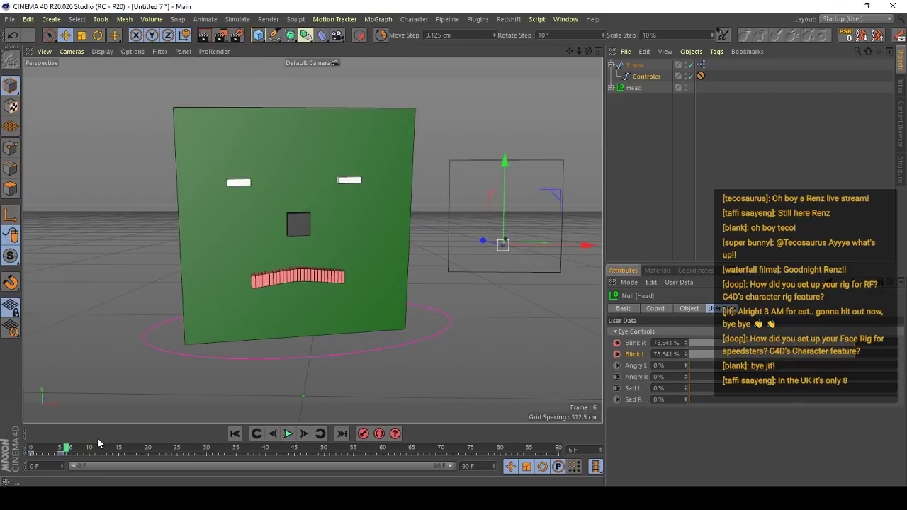
key(f)
key(g)
key(g)
key(g)
drag(512, 320, 528, 240)
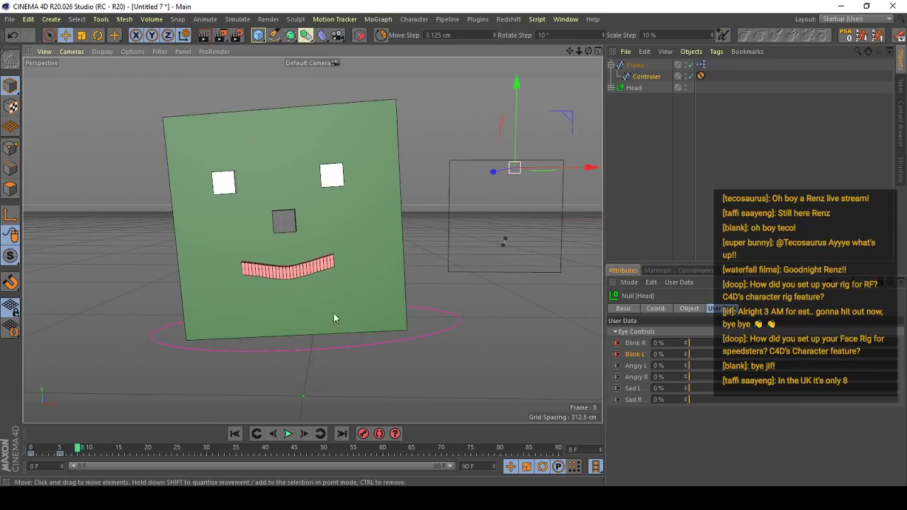
- Play back the lip animation and reposition the Controler slightly at frame 26 to keyframe another mouth pose
key(shift+f)
click(289, 435)
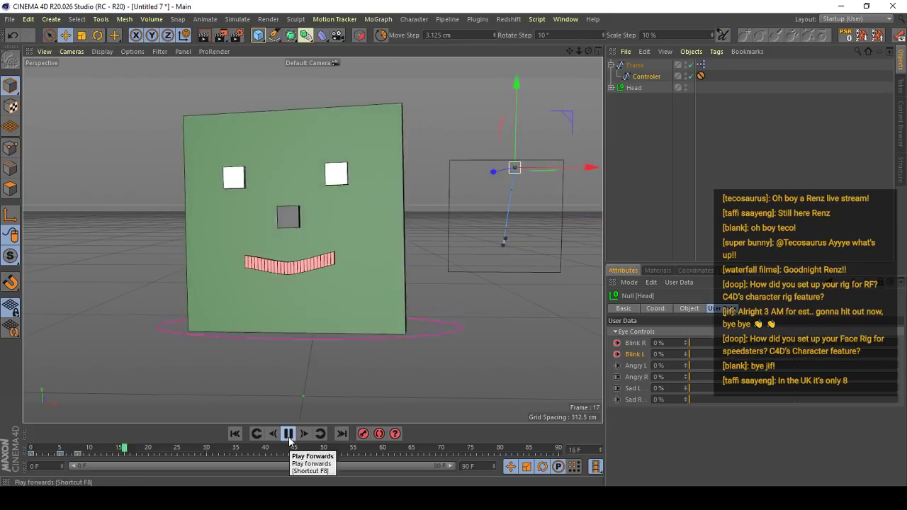
click(289, 438)
drag(127, 453, 183, 455)
drag(547, 321, 546, 326)
- Replay the combined head, blink and lip animation from frame 0 and select the Head Control circle
click(32, 451)
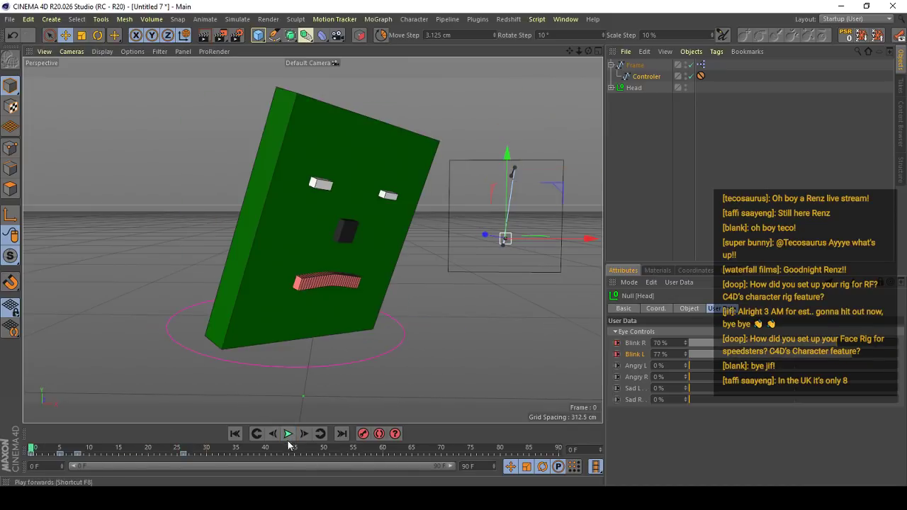
click(288, 435)
click(289, 435)
click(451, 327)
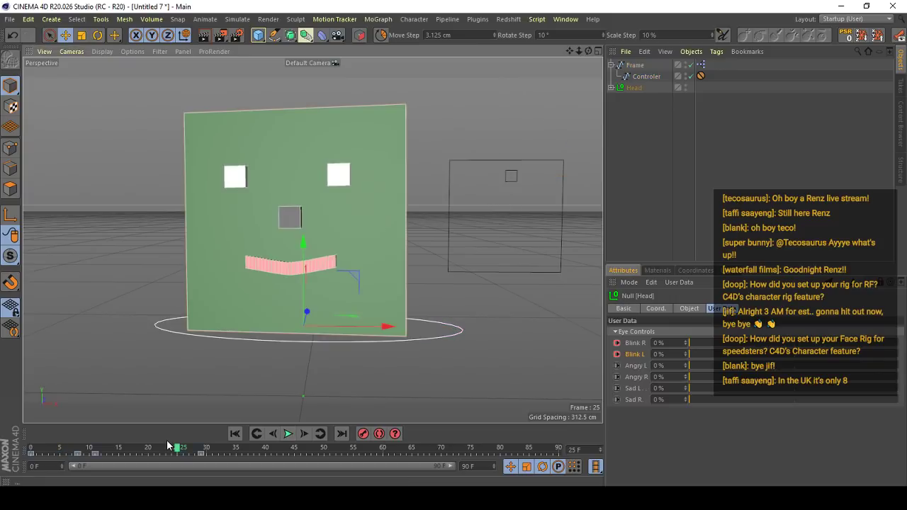
- Turn and tilt the Head to keyframe a new pose between frames 33 and 39, and replay the animation from frame 0
drag(178, 449, 216, 449)
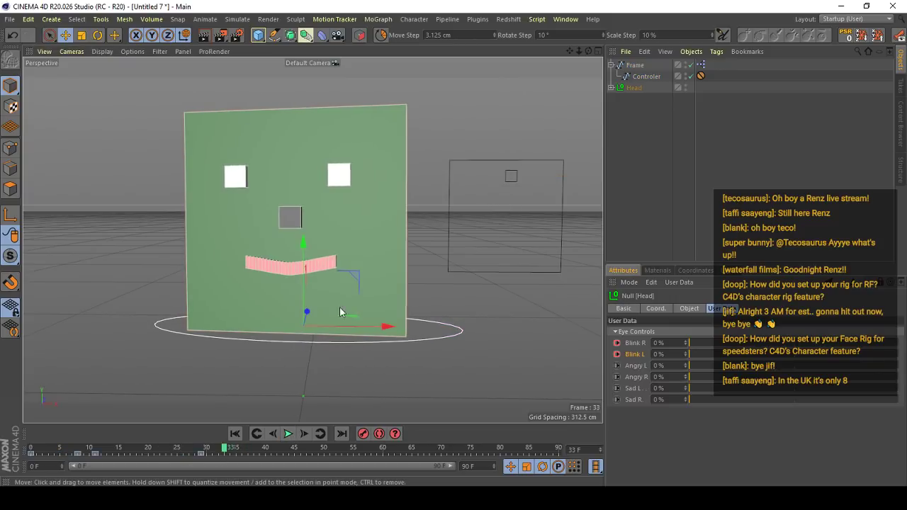
key(r)
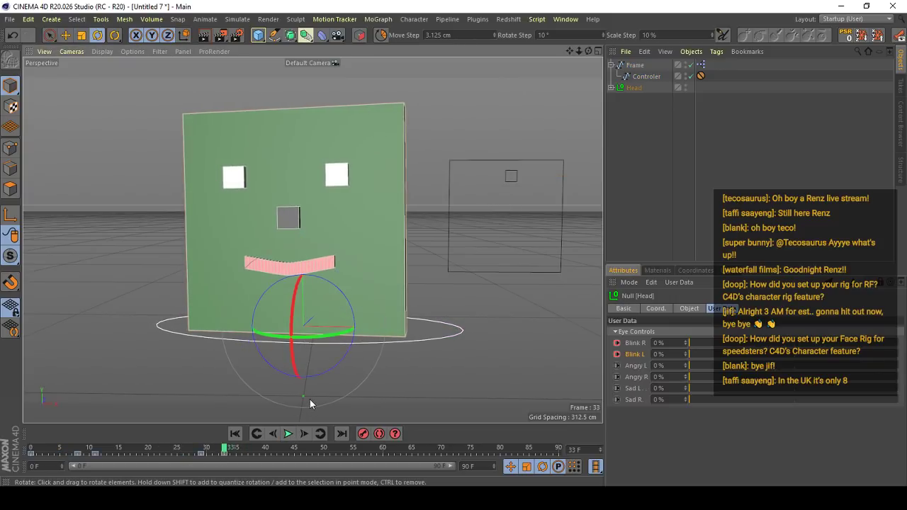
mouse_move(342, 315)
mouse_down()
mouse_move(318, 316)
mouse_move(302, 350)
mouse_move(302, 338)
mouse_move(345, 303)
mouse_up()
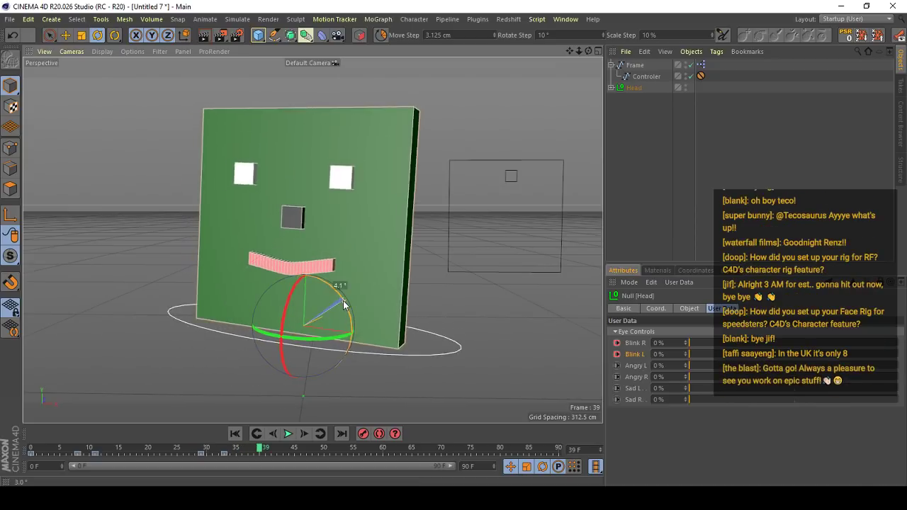
drag(243, 449, 30, 449)
click(289, 434)
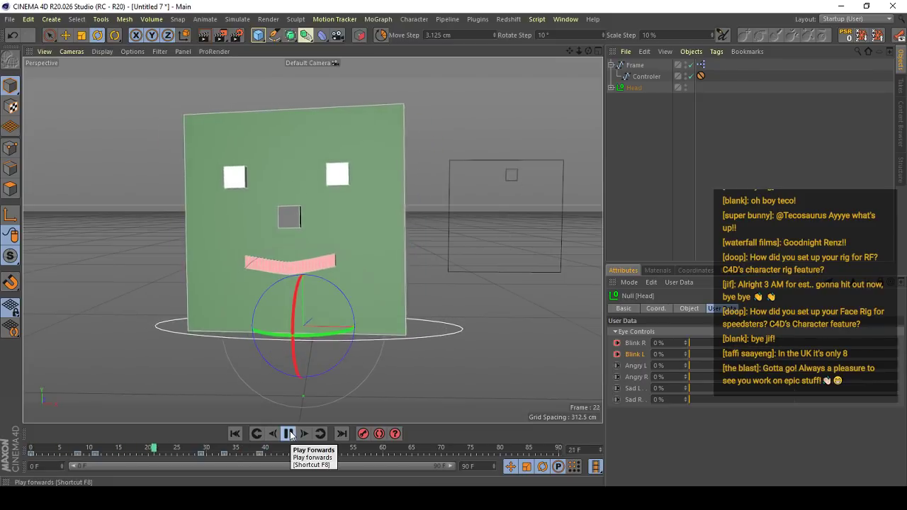
click(289, 434)
- Shift the two newest head keyframes to frames 36 and 46, replaying the animation to check the timing
click(222, 453)
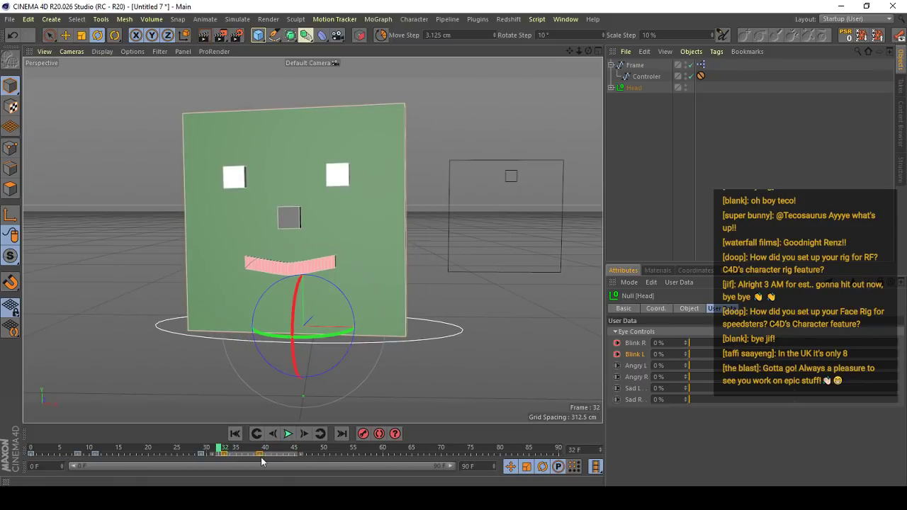
click(288, 434)
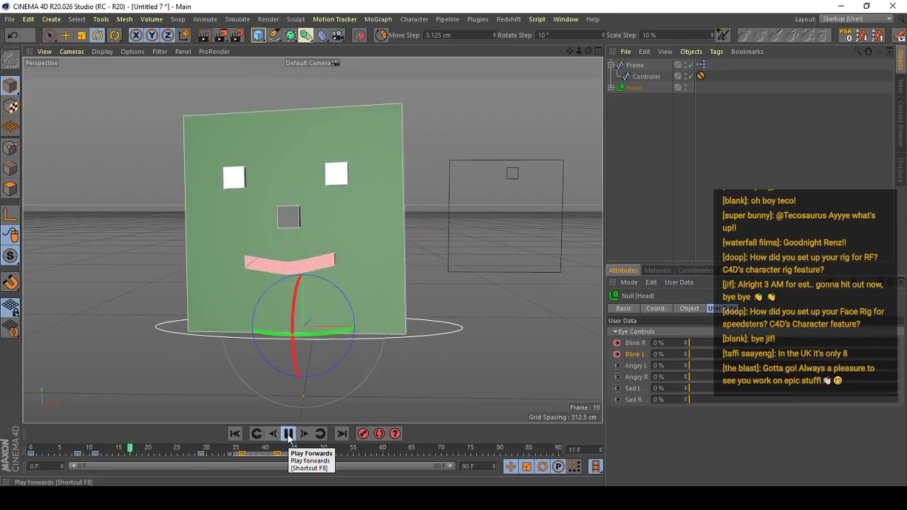
click(288, 434)
click(253, 449)
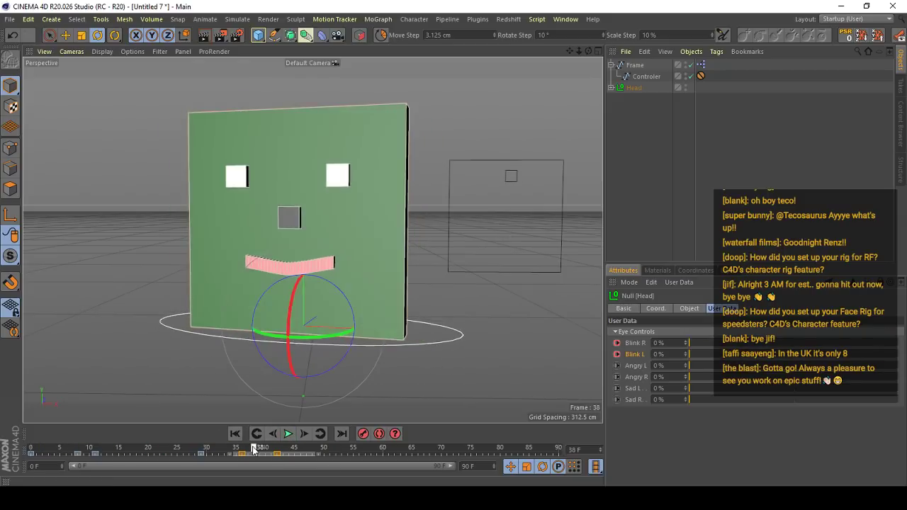
click(282, 454)
drag(253, 450, 301, 454)
click(182, 449)
click(287, 433)
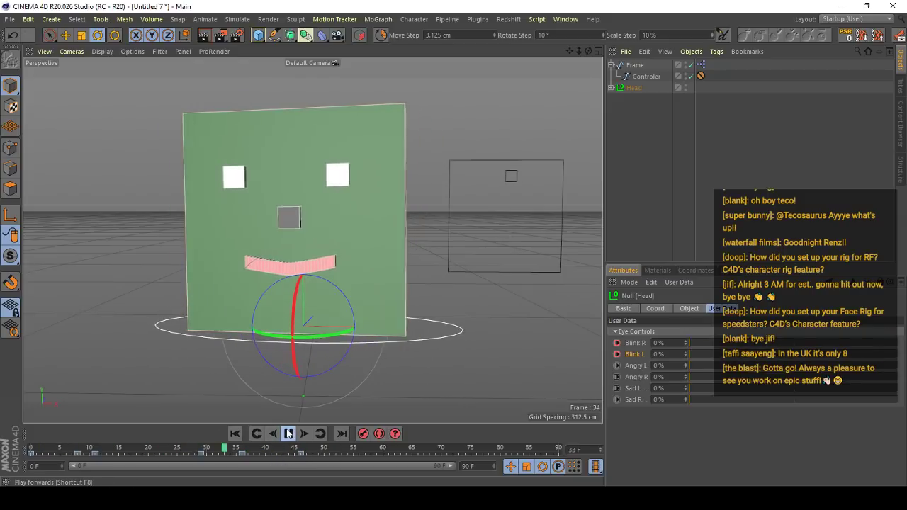
click(288, 434)
- Select the Controler and keyframe it at frame 33, moving it toward its frame's upper-left corner for mouth poses at frames 45 and 60
click(511, 176)
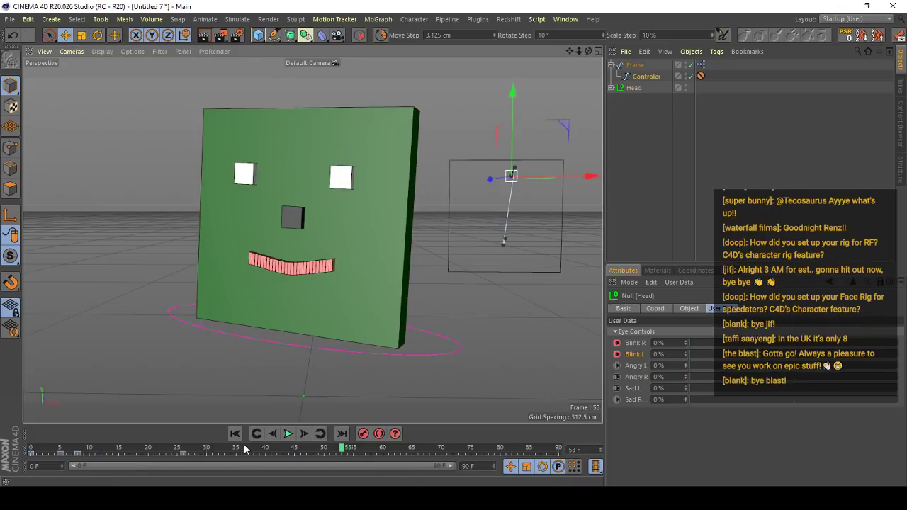
drag(245, 449, 297, 448)
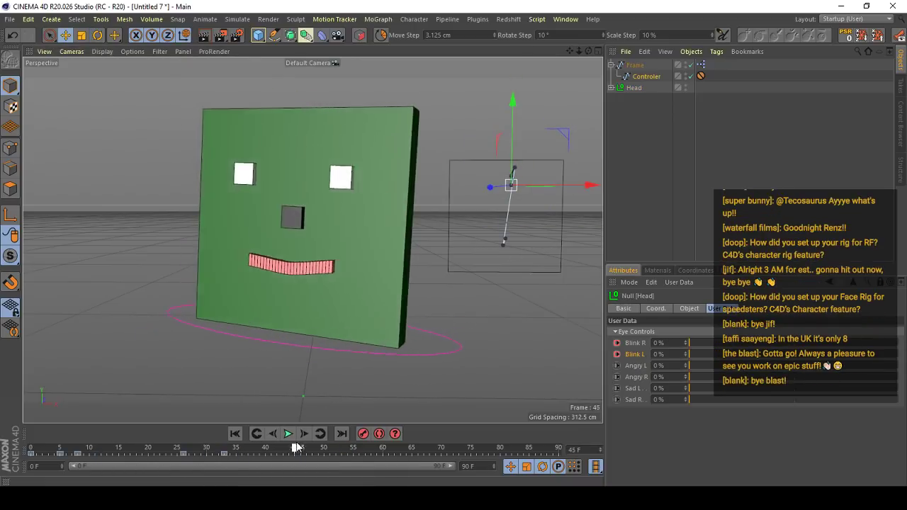
drag(510, 315, 490, 306)
drag(275, 450, 384, 450)
drag(505, 343, 504, 335)
- Replay the animation from frame 0 and shift the last Controler keyframe to frame 56
drag(340, 451, 30, 451)
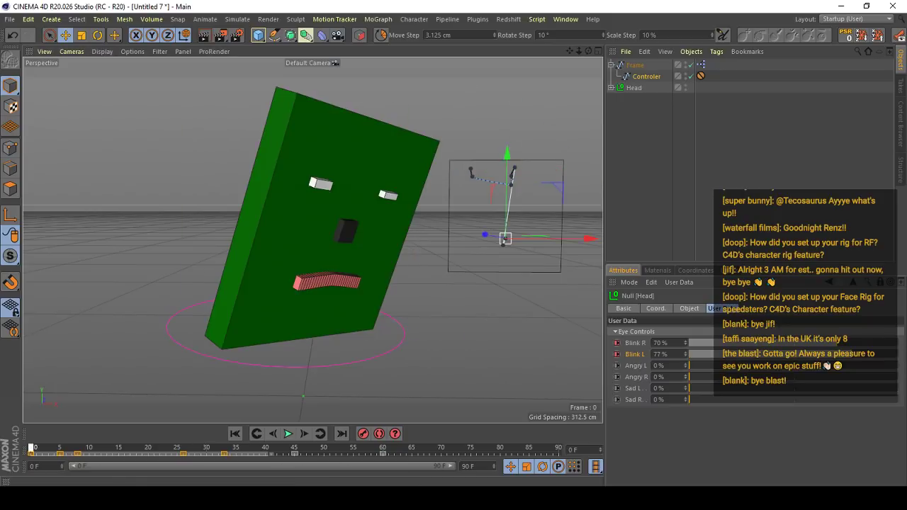
click(289, 434)
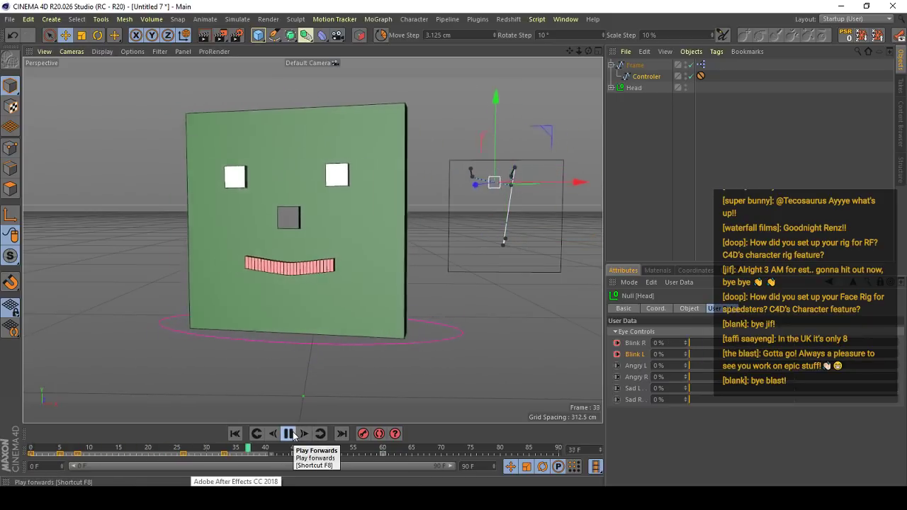
click(289, 433)
click(395, 352)
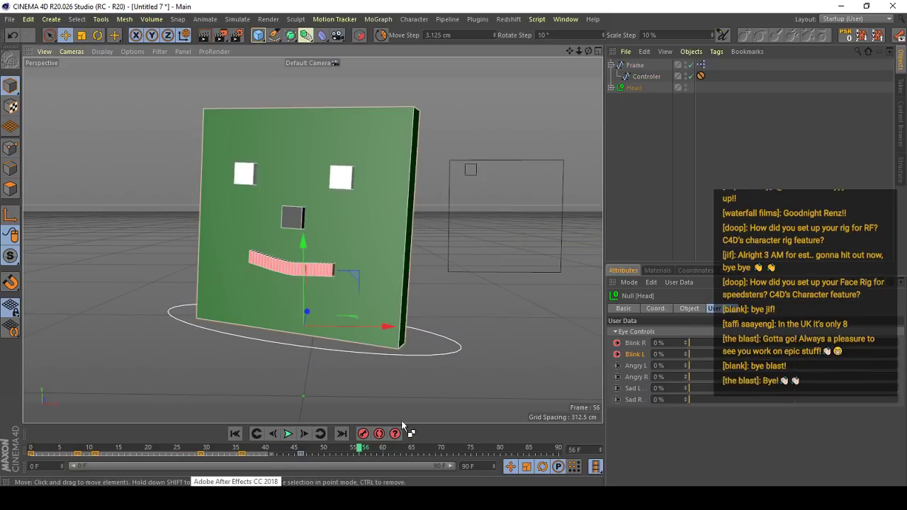
key(ctrl+z)
click(383, 454)
- Select the Head and rotate it slightly to record a keyframe at frame 61, and replay the animation from frame 0
click(386, 341)
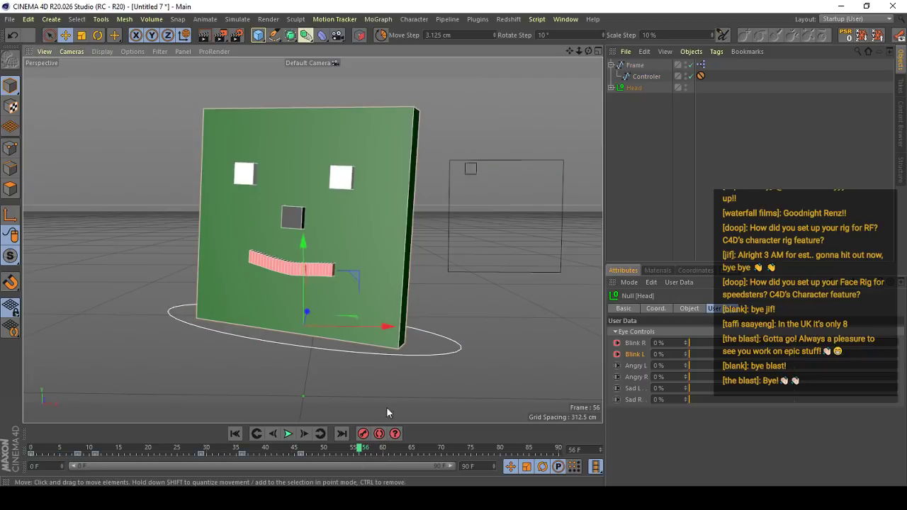
drag(301, 450, 389, 450)
key(r)
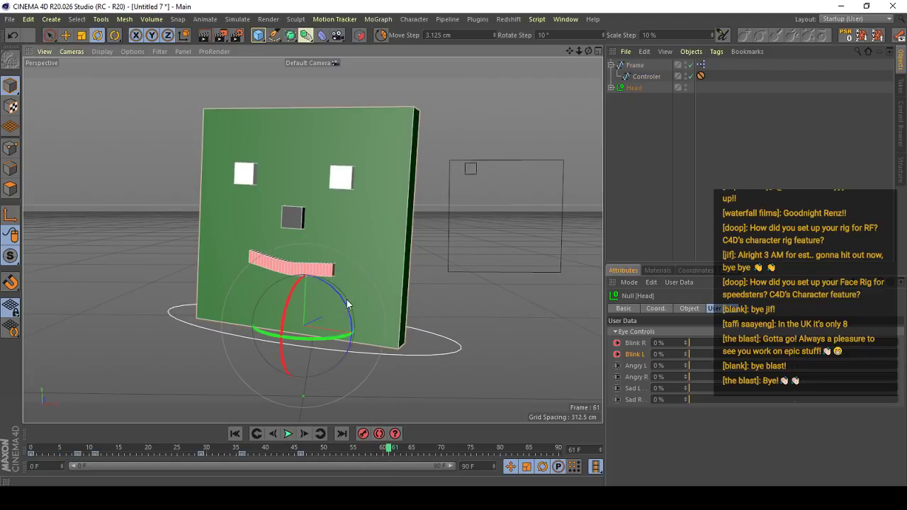
drag(347, 304, 330, 309)
key(F9)
drag(353, 449, 2, 467)
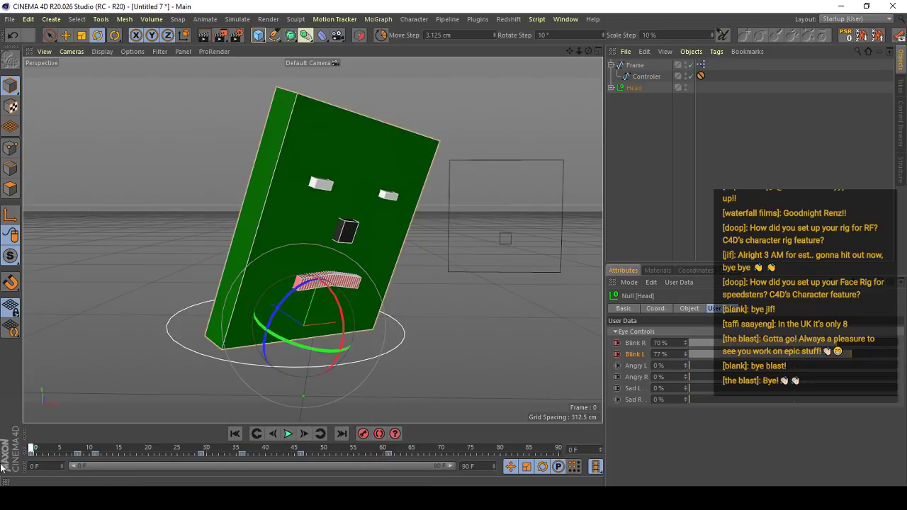
click(291, 434)
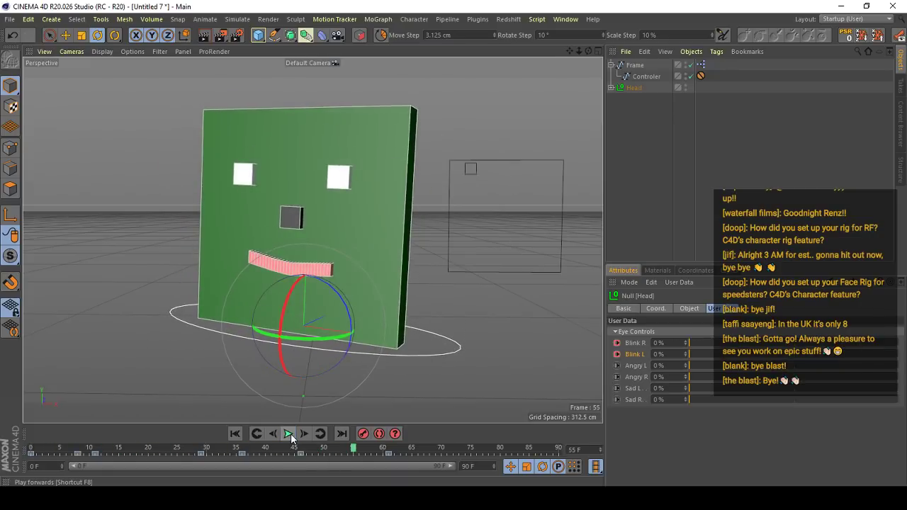
- Turn the Head toward the opposite side at frame 73 and adjust its rotation slightly at frame 86 to keyframe both poses
click(288, 434)
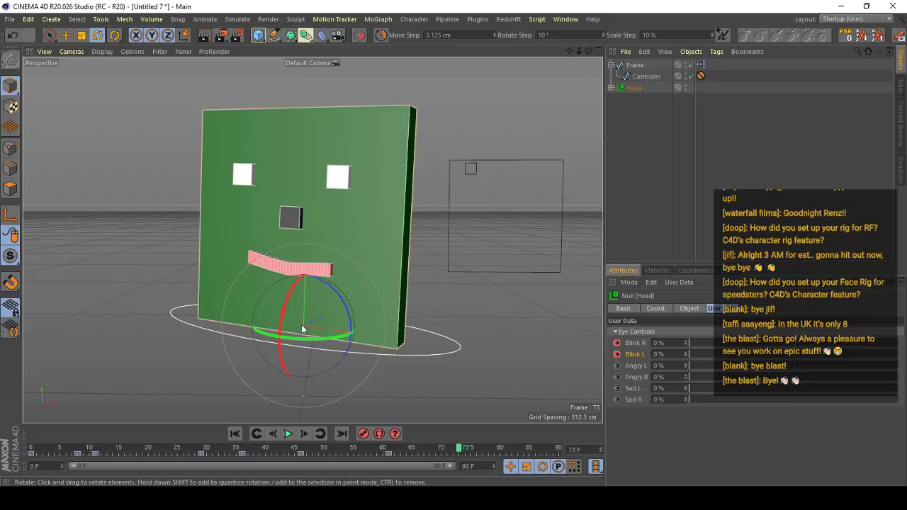
drag(308, 339, 361, 334)
drag(347, 296, 341, 291)
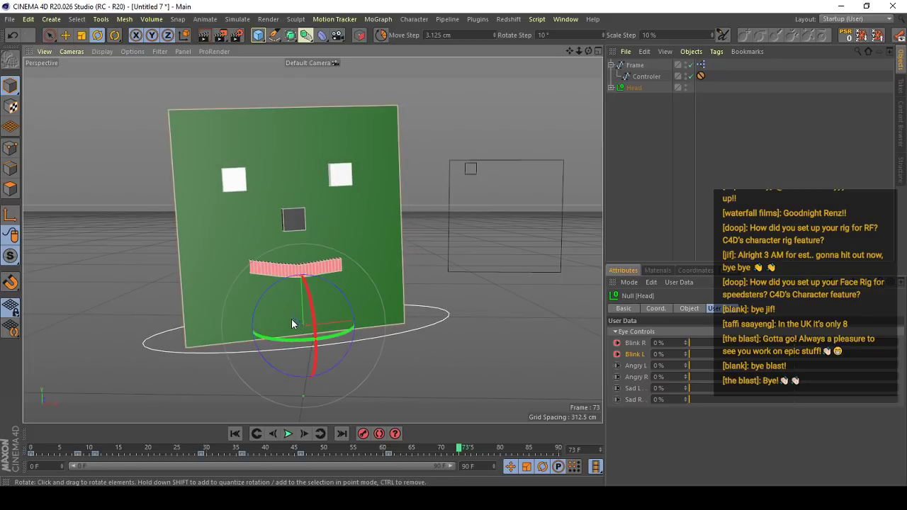
drag(291, 319, 289, 343)
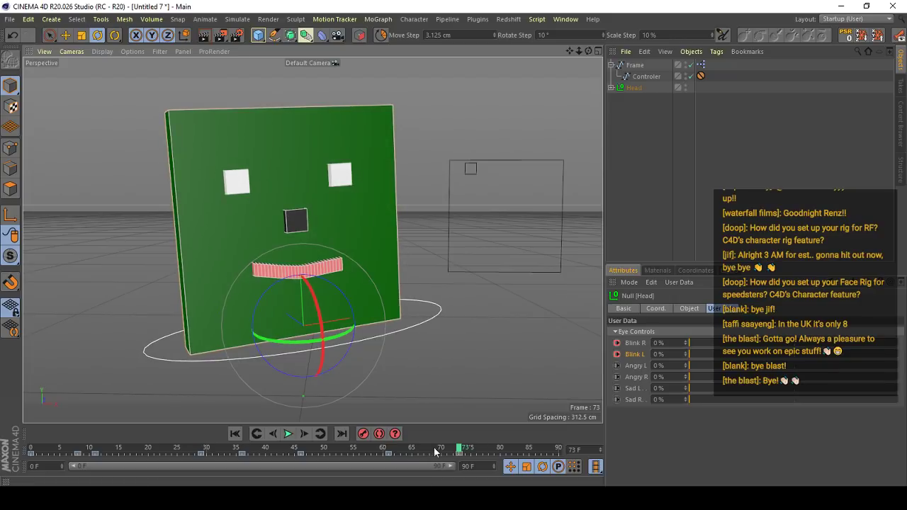
drag(285, 303, 289, 305)
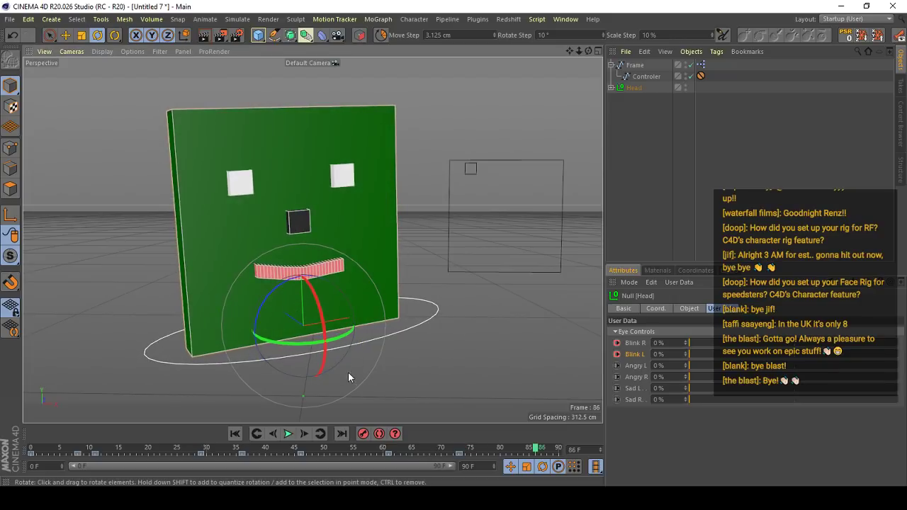
drag(348, 373, 350, 377)
- Replay the extended head animation and select the Controler with the Move tool to review its mouth movement from frame 0
drag(533, 452, 219, 457)
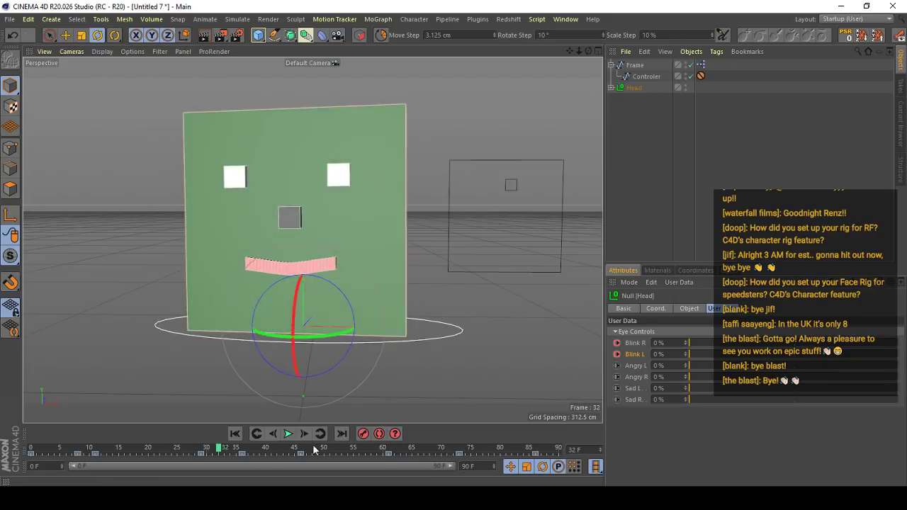
click(290, 437)
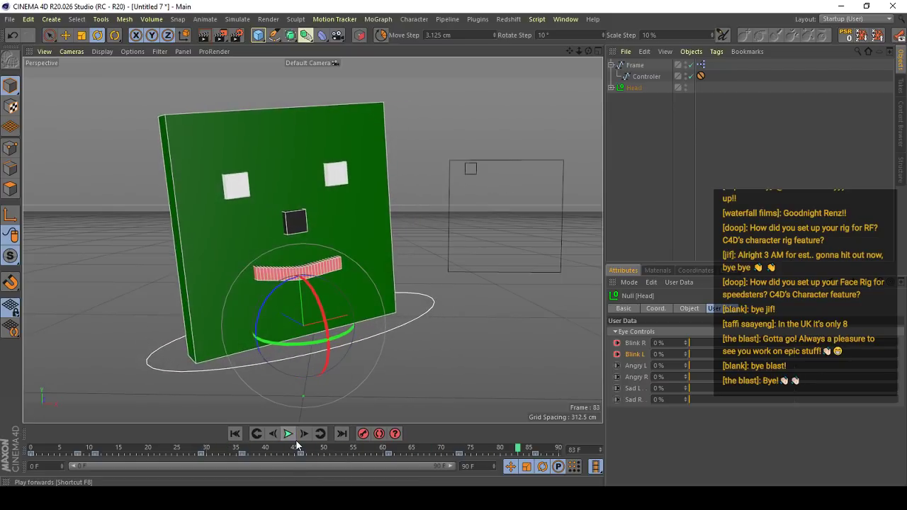
click(288, 434)
click(325, 450)
drag(325, 452, 337, 452)
click(472, 174)
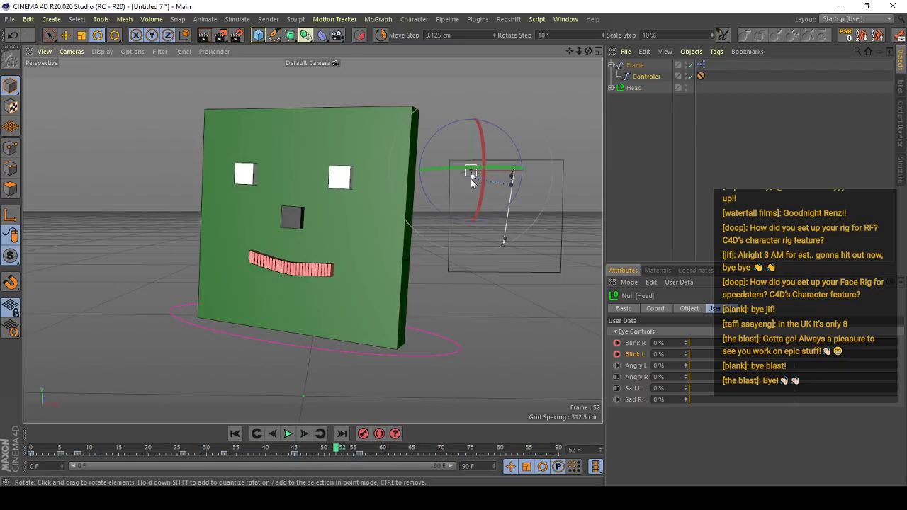
key(e)
click(235, 434)
click(287, 434)
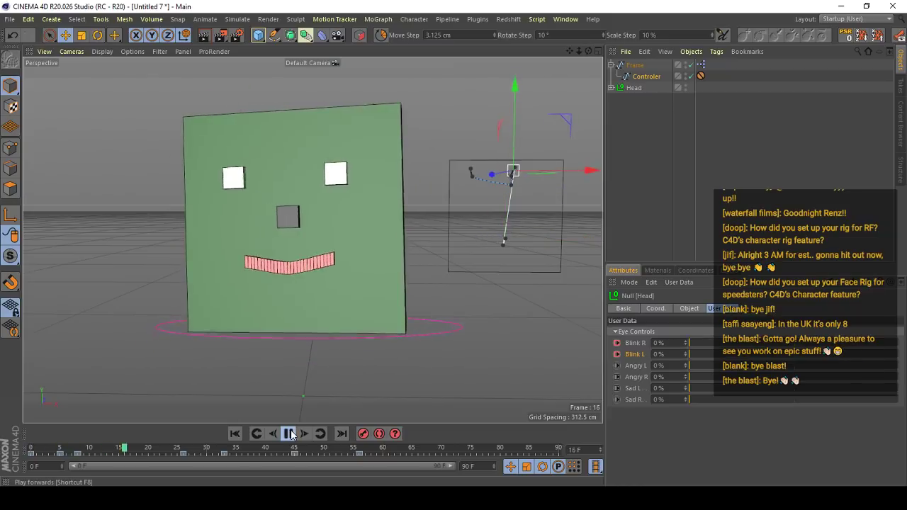
click(289, 433)
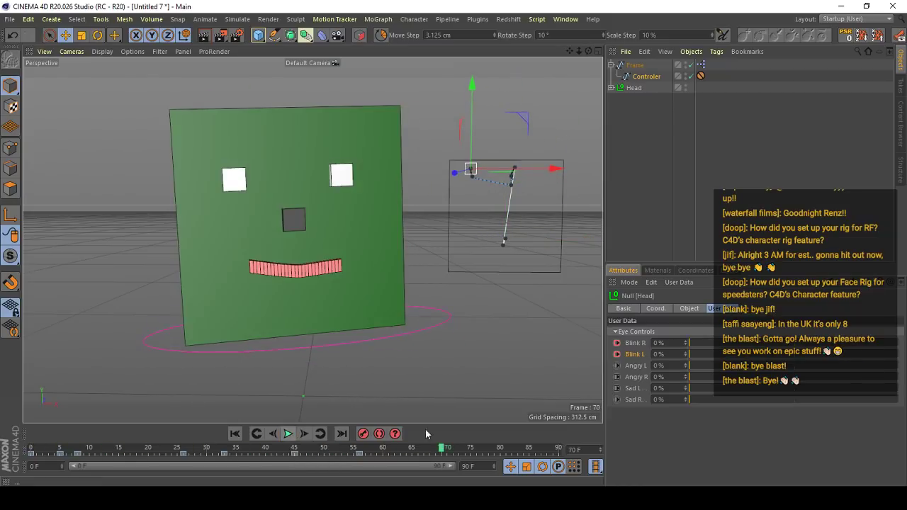
- Move the Controler down and right within its frame at frame 65, and shift its last two keyframes to frames 61 and 70
drag(293, 454, 412, 451)
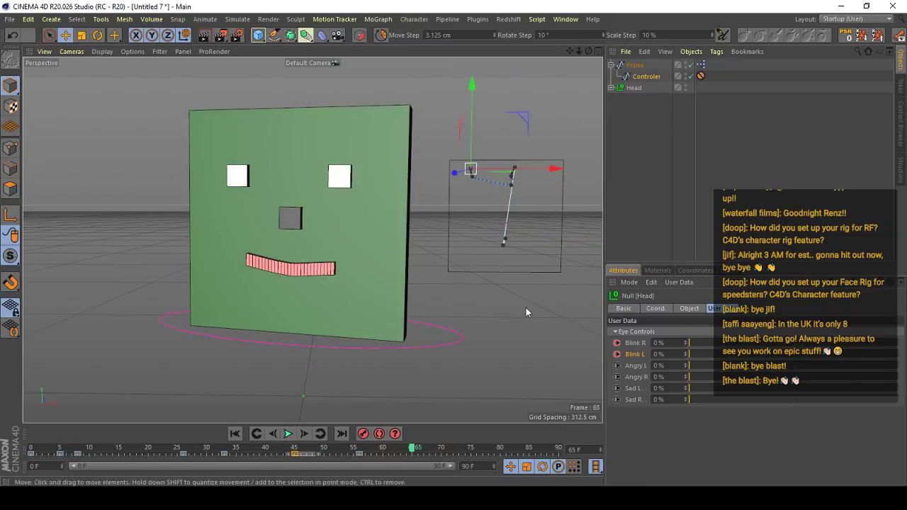
drag(525, 308, 570, 338)
click(288, 434)
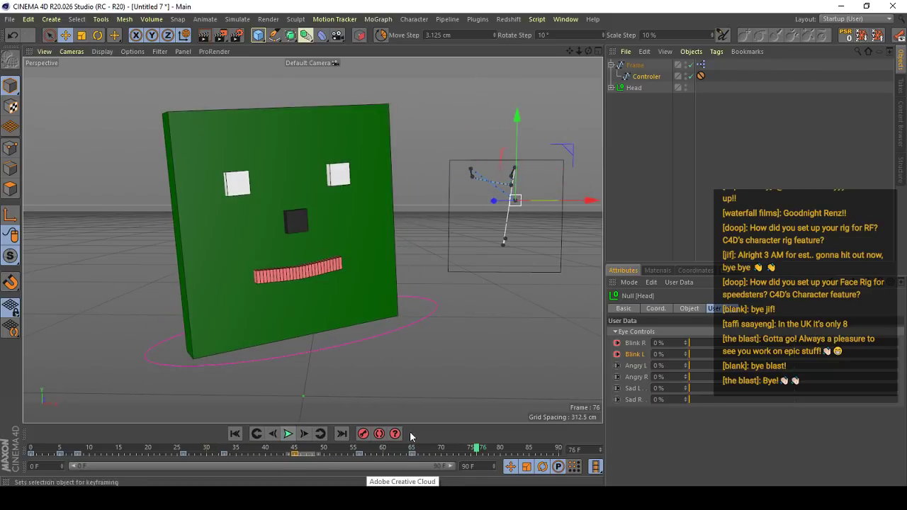
click(342, 451)
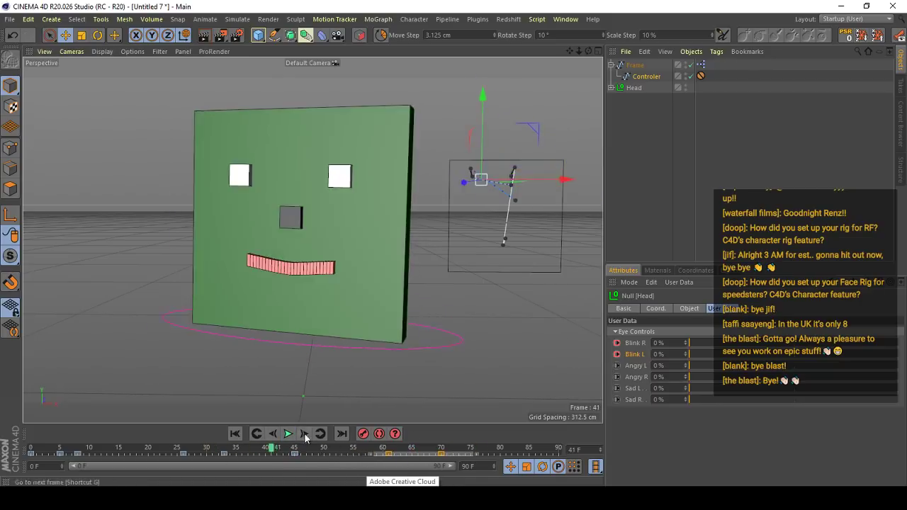
click(288, 434)
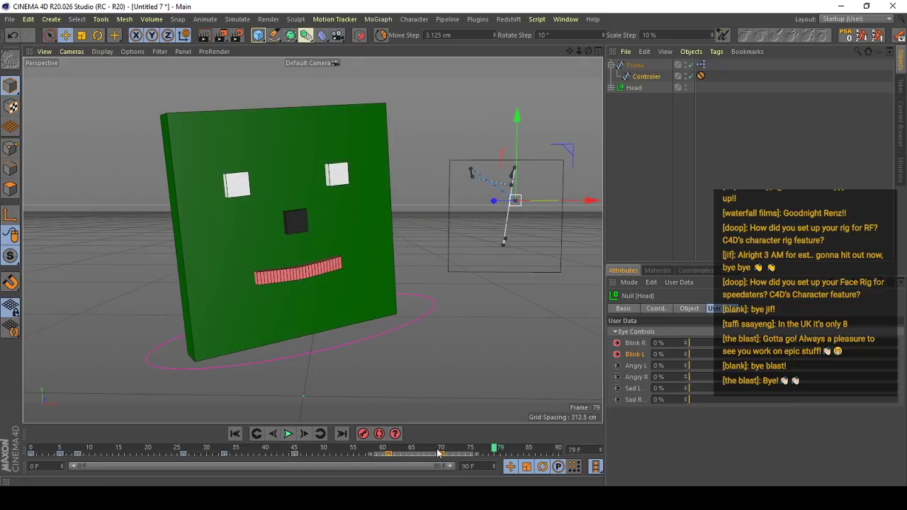
- Move the Controler toward the right edge of its frame to keyframe a lopsided smile up to frame 90, and replay it
click(513, 449)
drag(531, 369, 555, 350)
drag(516, 449, 556, 449)
drag(534, 314, 551, 314)
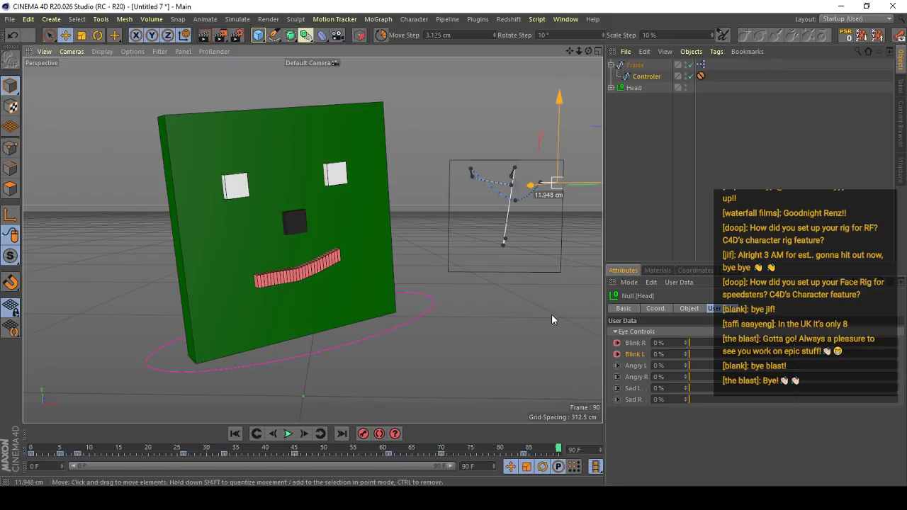
drag(555, 447, 284, 447)
click(287, 434)
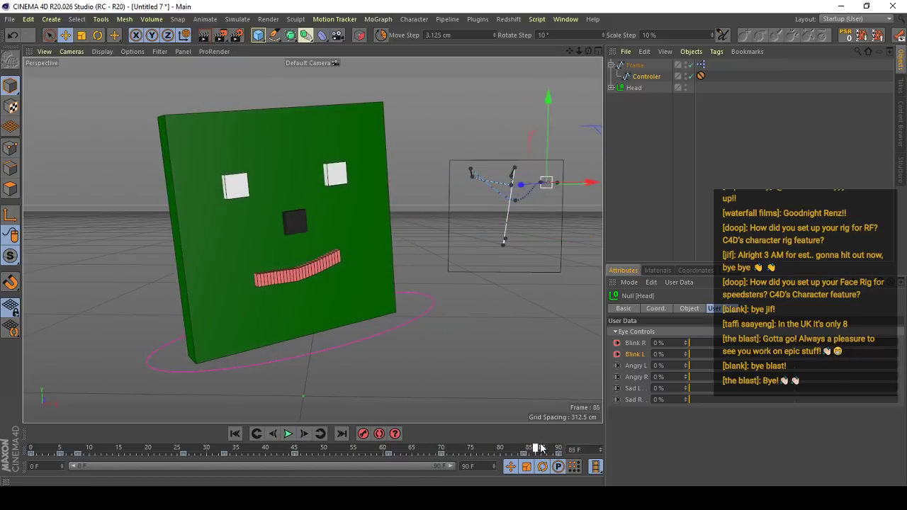
- Select the Head and rotate it slightly for a closing pose near frame 90, and play back the result
click(375, 317)
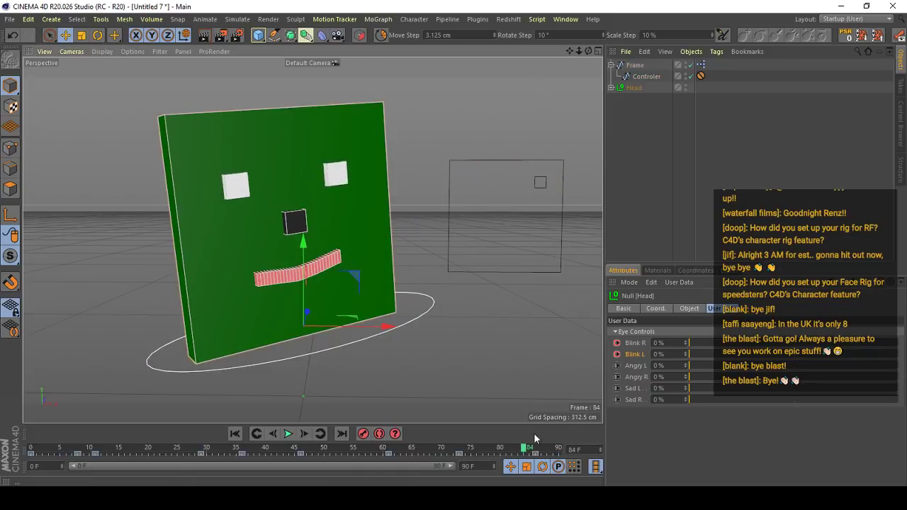
key(r)
drag(343, 268, 370, 331)
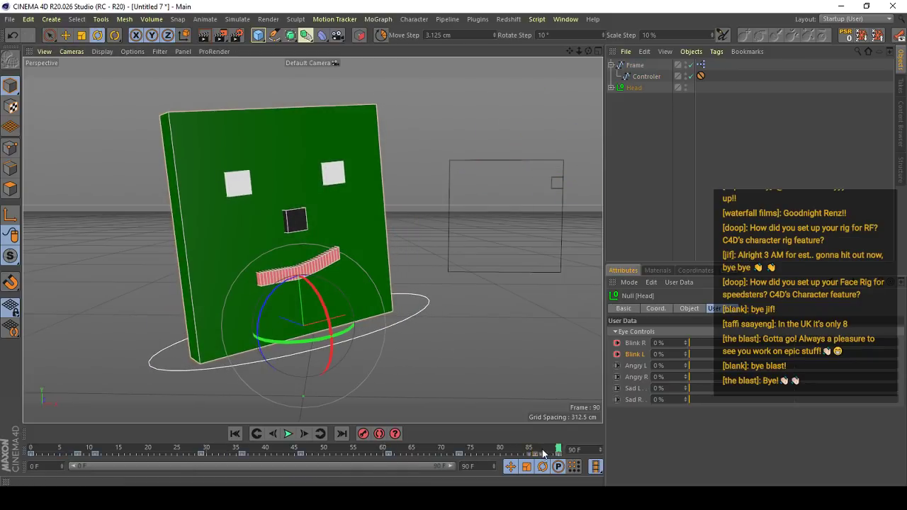
click(287, 433)
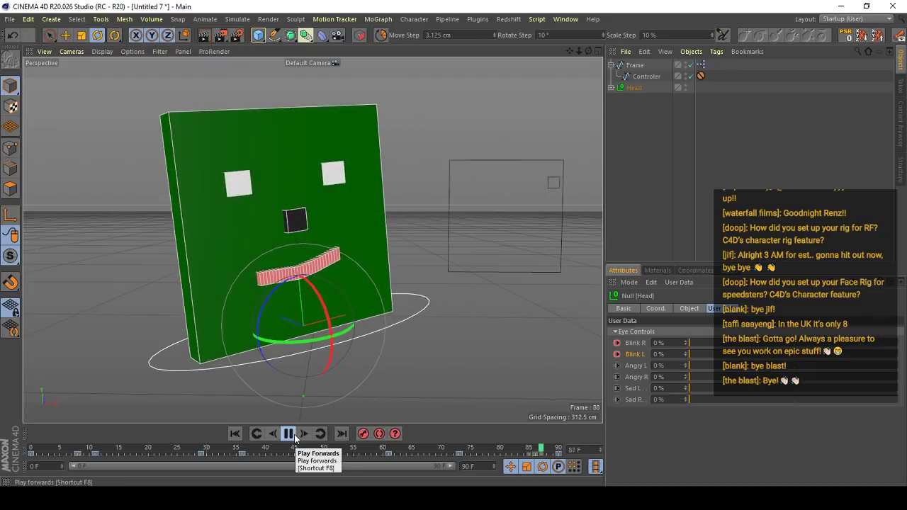
- Replay the head animation from frame 0 with the Move tool active to review the closing pose
click(288, 434)
key(e)
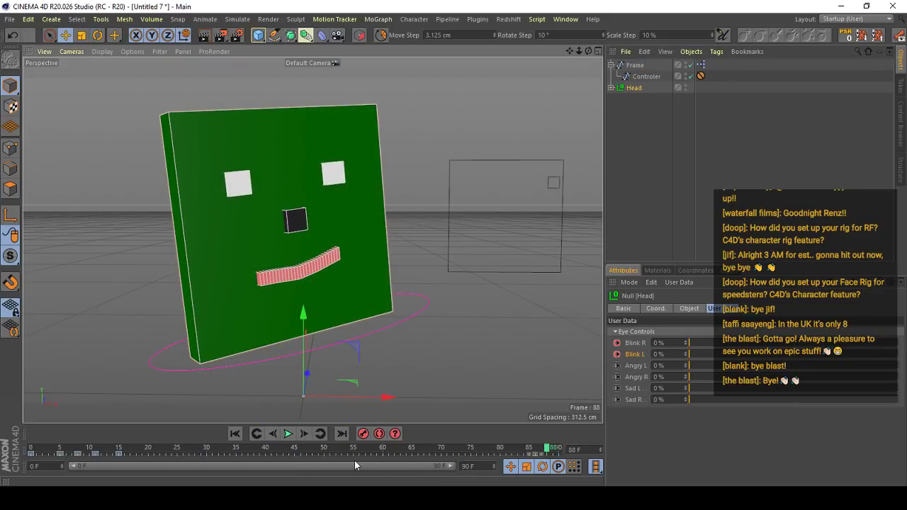
click(235, 434)
click(286, 433)
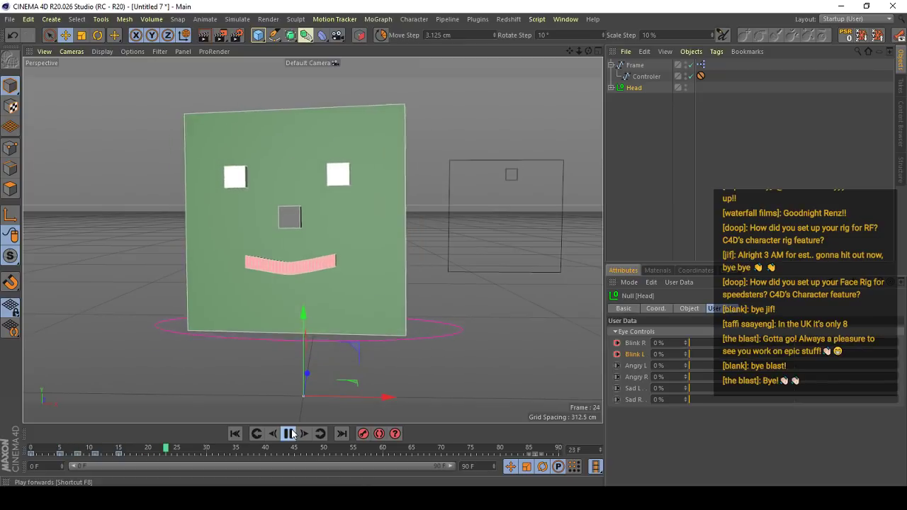
click(287, 433)
- Keyframe the Angry and Sad sliders at 0% on frame 21, and Angry L and Angry R at 37% on frame 40
mouse_move(116, 452)
mouse_down()
mouse_move(126, 452)
mouse_move(37, 457)
mouse_move(102, 453)
mouse_up()
drag(698, 367, 739, 363)
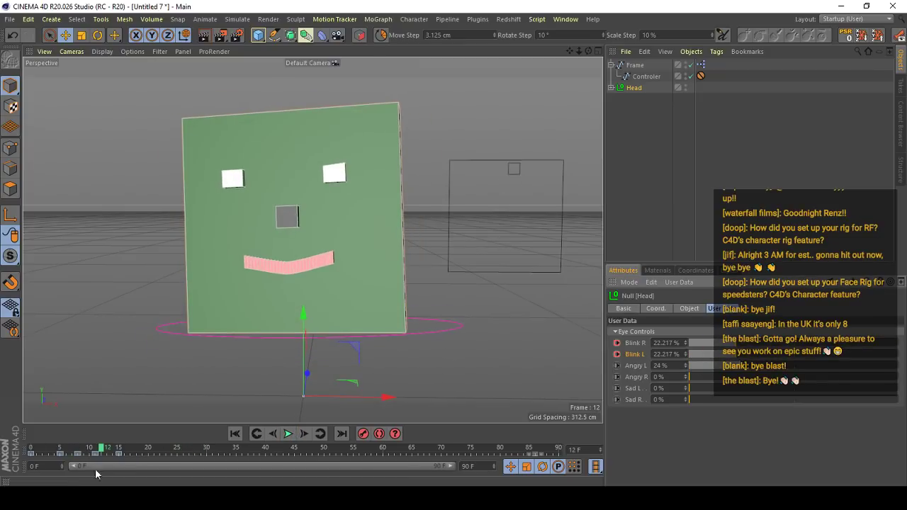
drag(100, 452, 154, 457)
drag(616, 366, 616, 410)
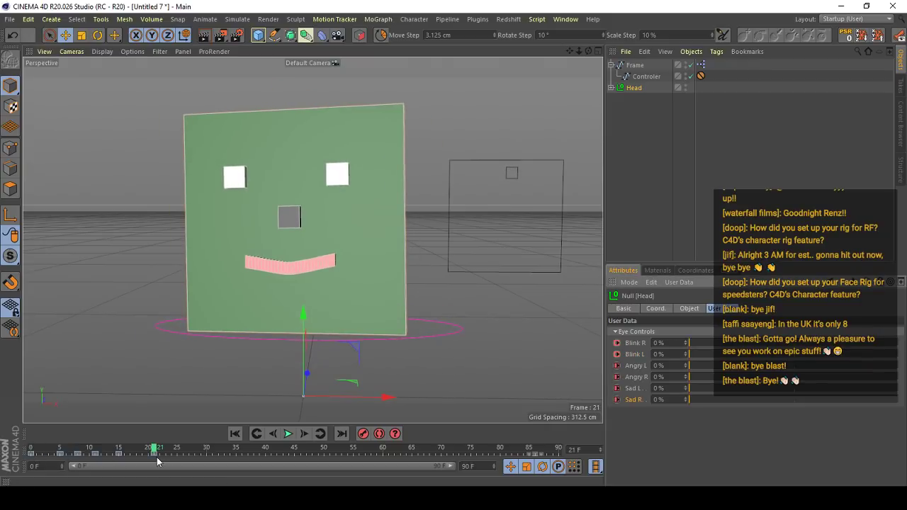
drag(162, 453, 267, 453)
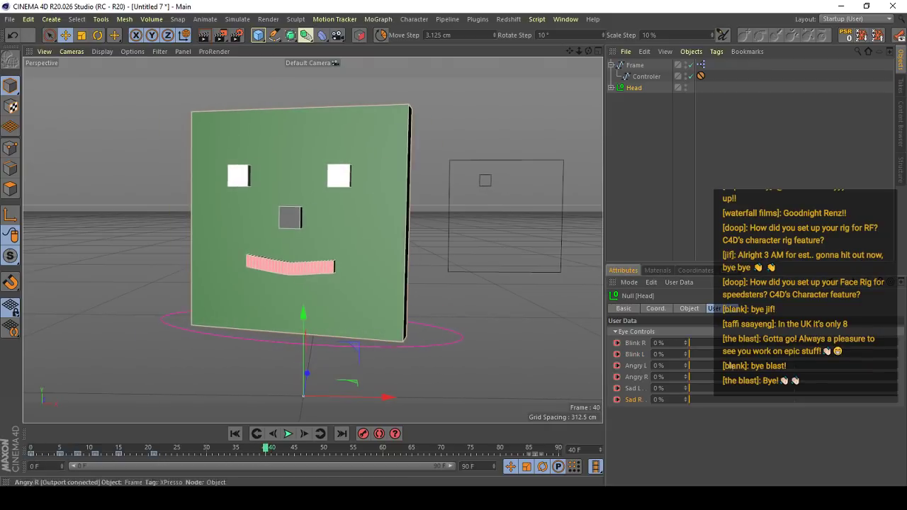
drag(731, 366, 762, 367)
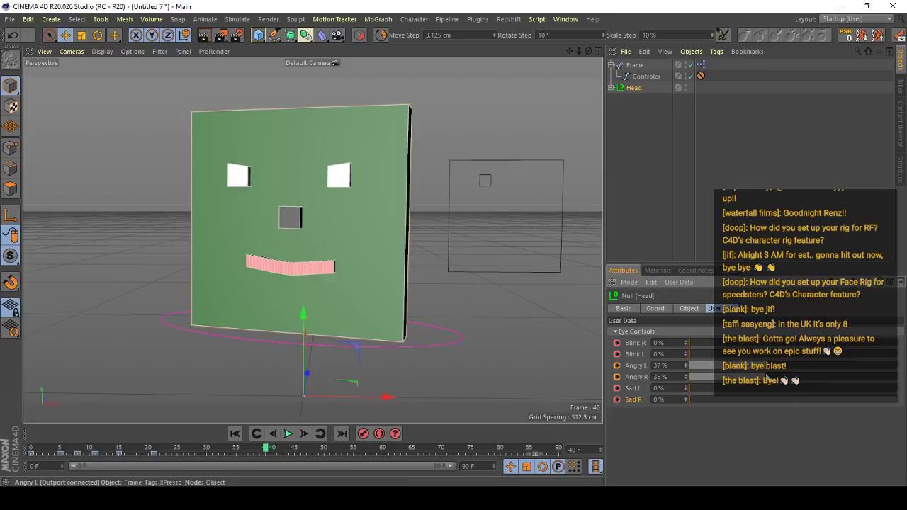
- Shift the Angry slider keyframes earlier on the timeline, placing the 37% pose on frame 30, and replay the animation
click(235, 435)
drag(166, 450, 227, 455)
drag(228, 454, 30, 450)
click(287, 433)
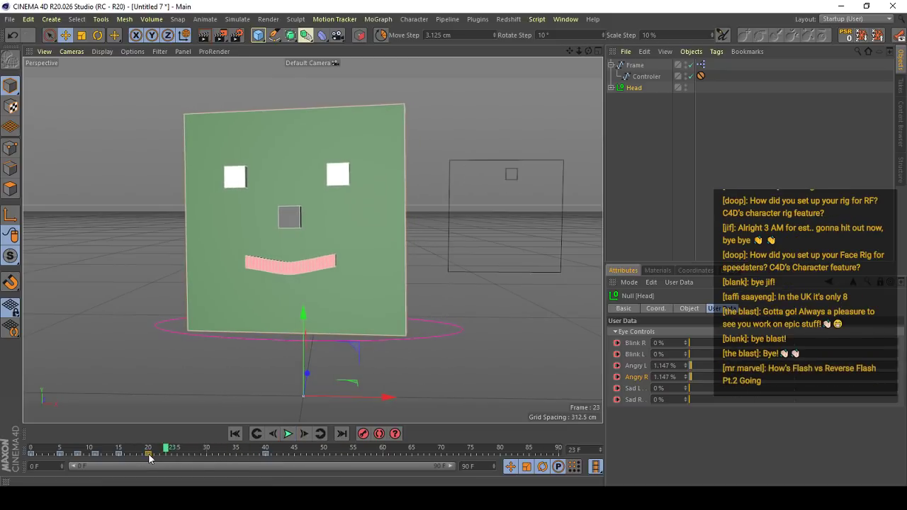
click(288, 433)
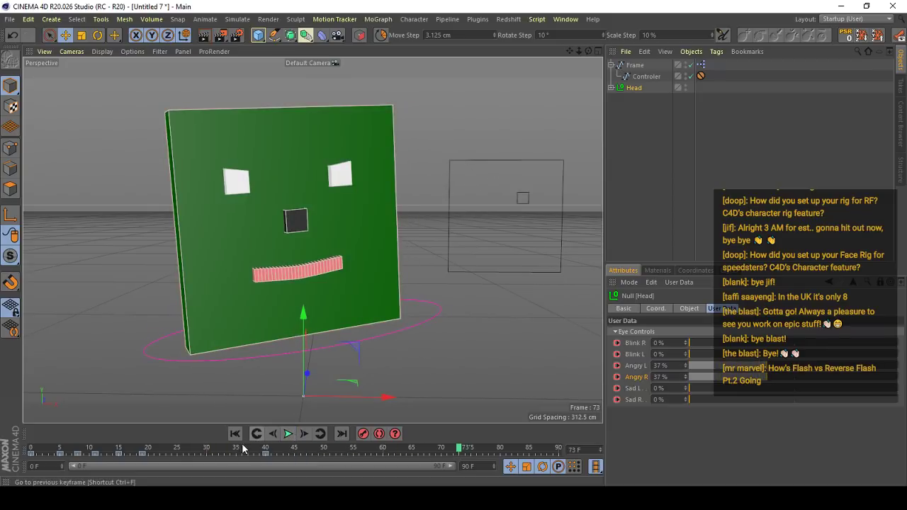
click(287, 434)
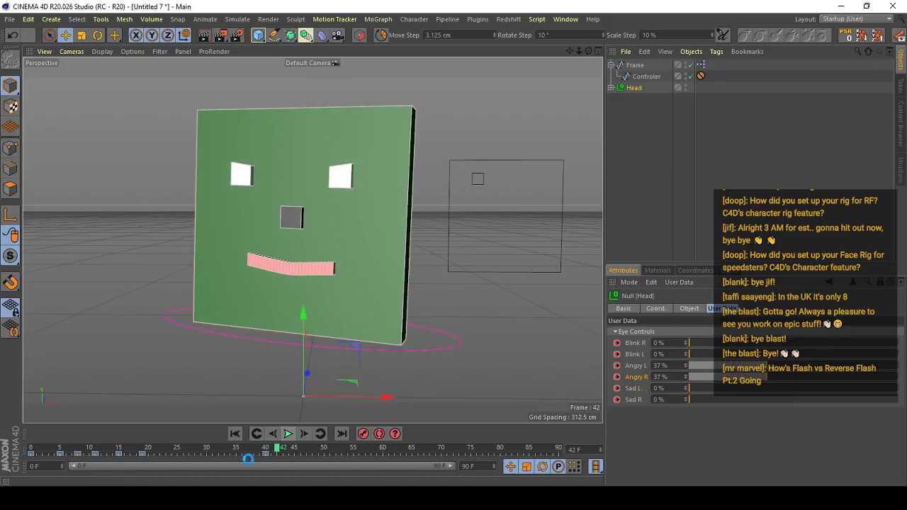
click(286, 434)
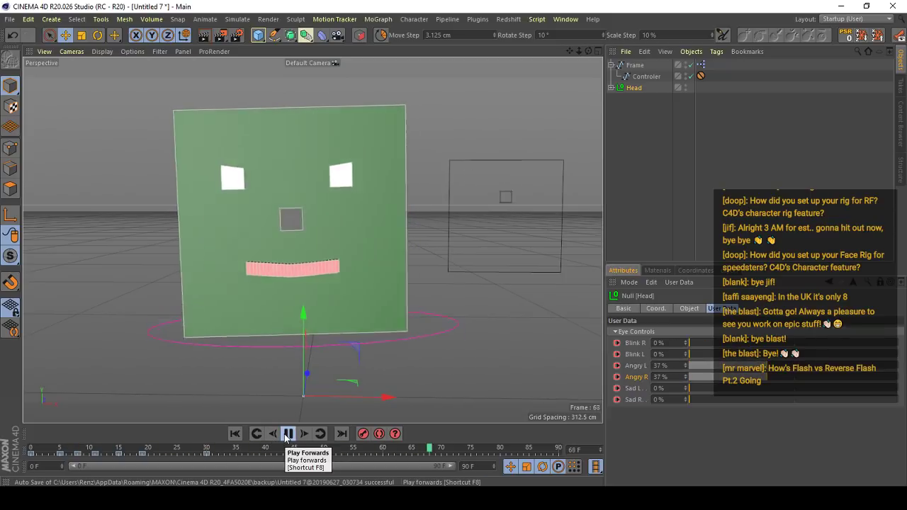
click(203, 455)
click(286, 434)
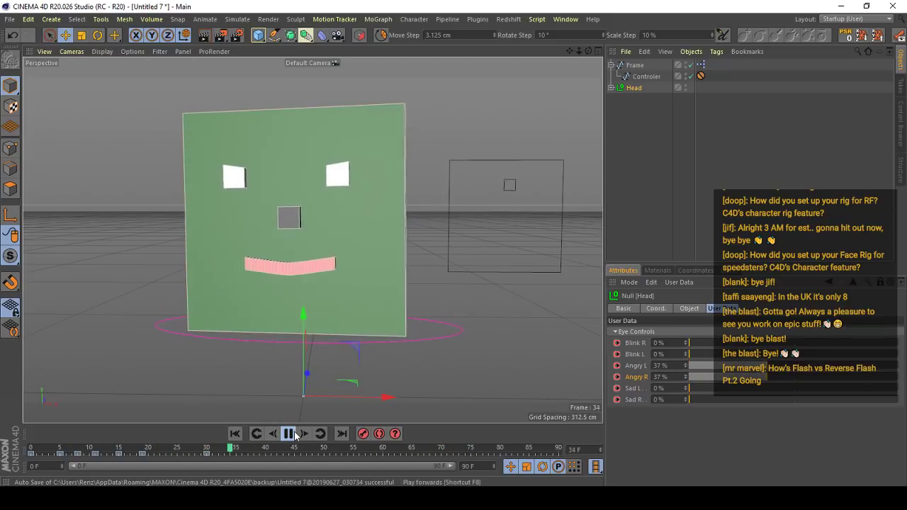
click(290, 433)
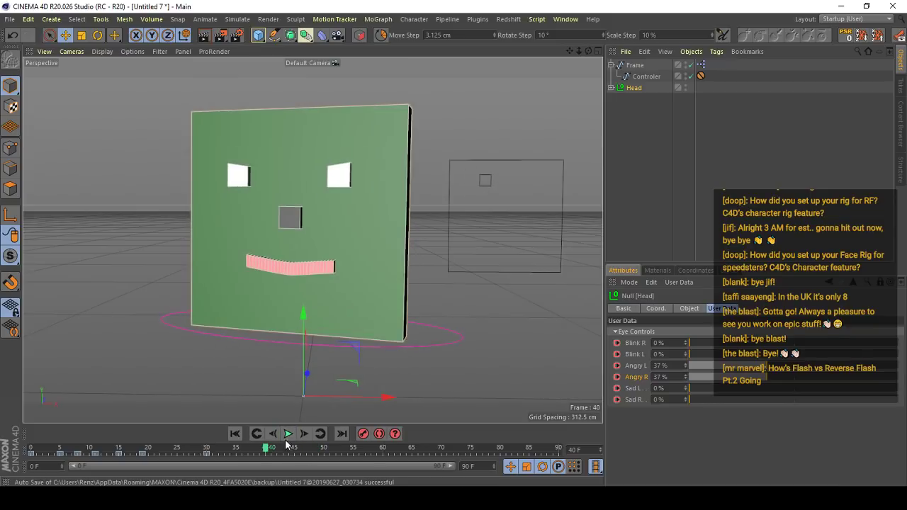
- Keyframe a blink by holding Blink R and Blink L at 0% on frame 40, 100% on frame 42, and 0% by frame 46
click(616, 342)
key(g)
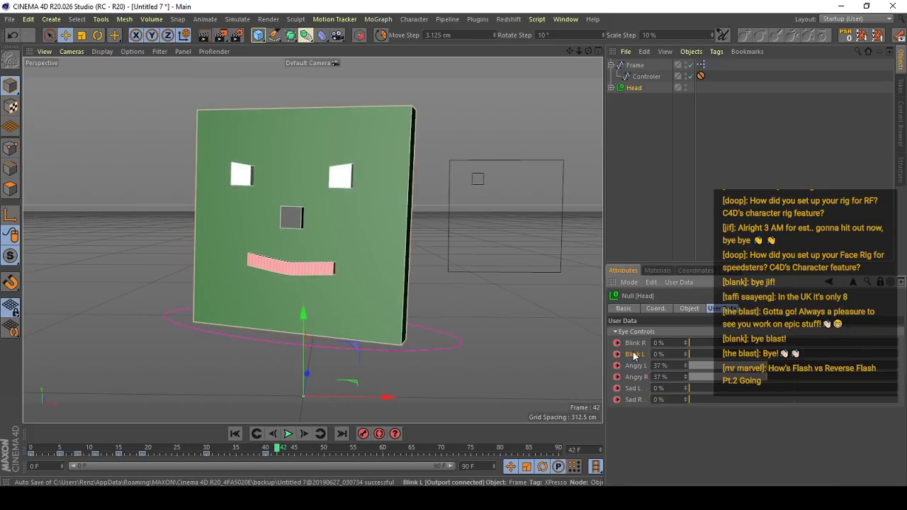
drag(698, 348, 896, 345)
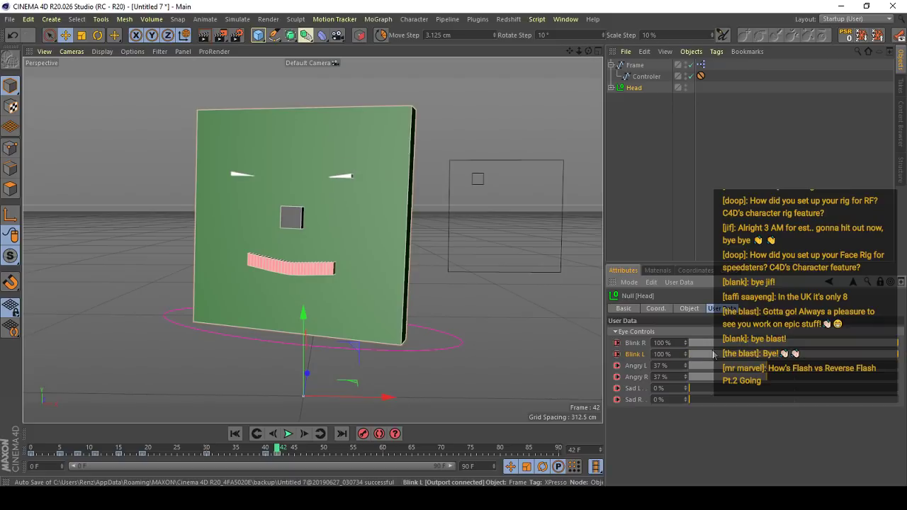
key(g)
key(g)
key(g)
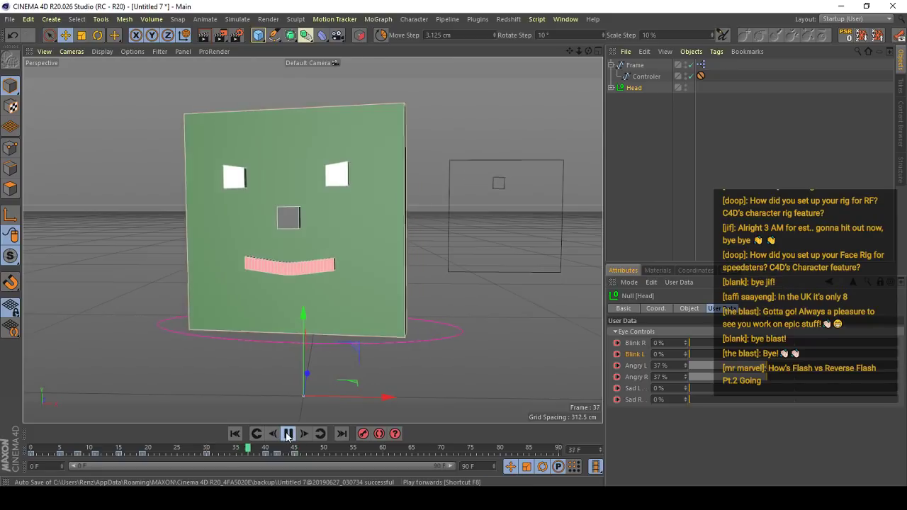
- Rotate the Head slightly downward at frame 42 to accompany the blink, and scrub through the surrounding frames
click(287, 433)
drag(232, 452, 277, 450)
click(435, 357)
key(r)
drag(286, 324, 285, 331)
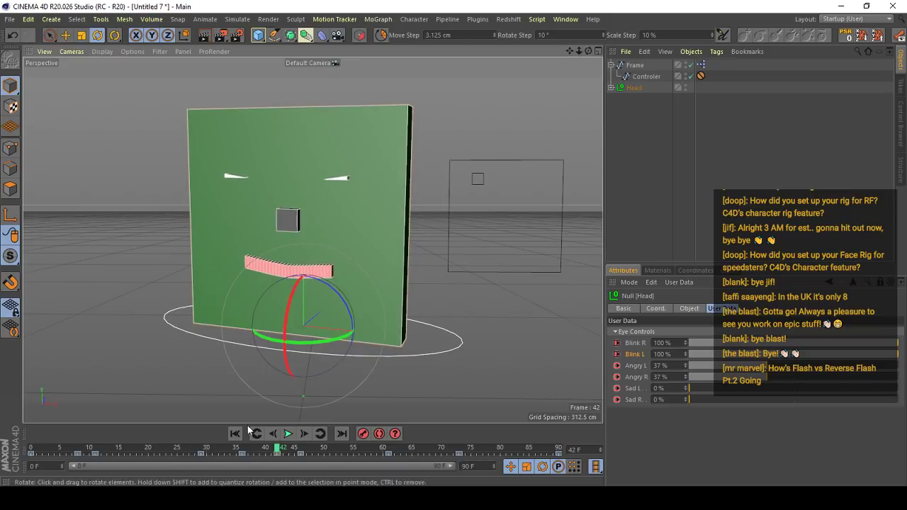
drag(224, 449, 316, 448)
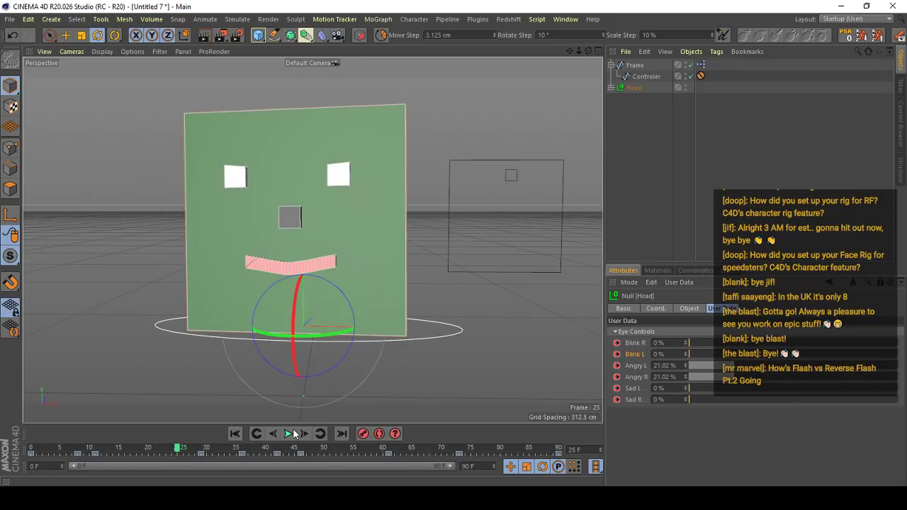
- Replay the animation and scrub up to frame 61 to review the head turn after the blink
click(288, 433)
click(294, 432)
drag(244, 449, 386, 452)
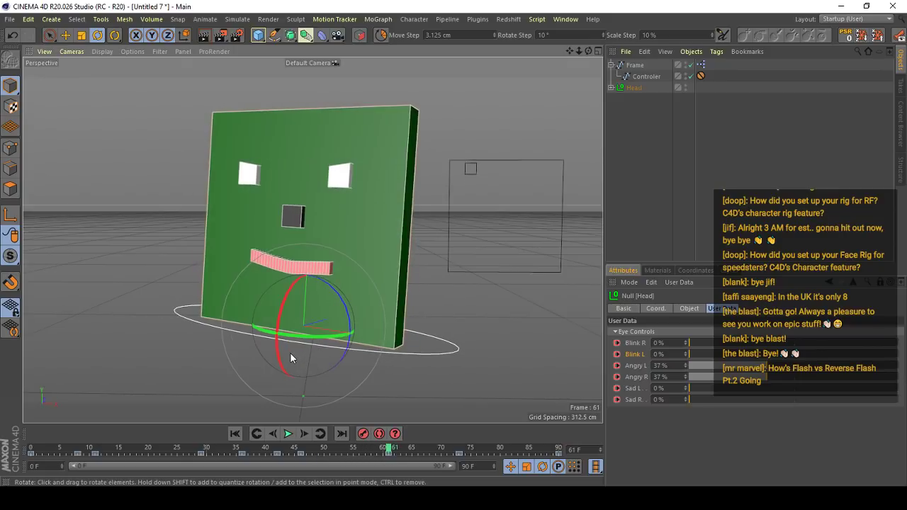
click(194, 448)
click(288, 434)
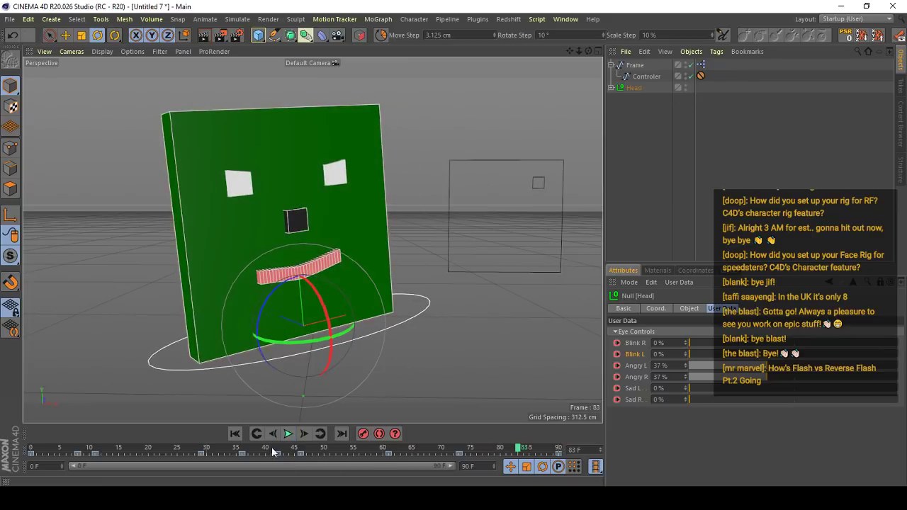
click(288, 434)
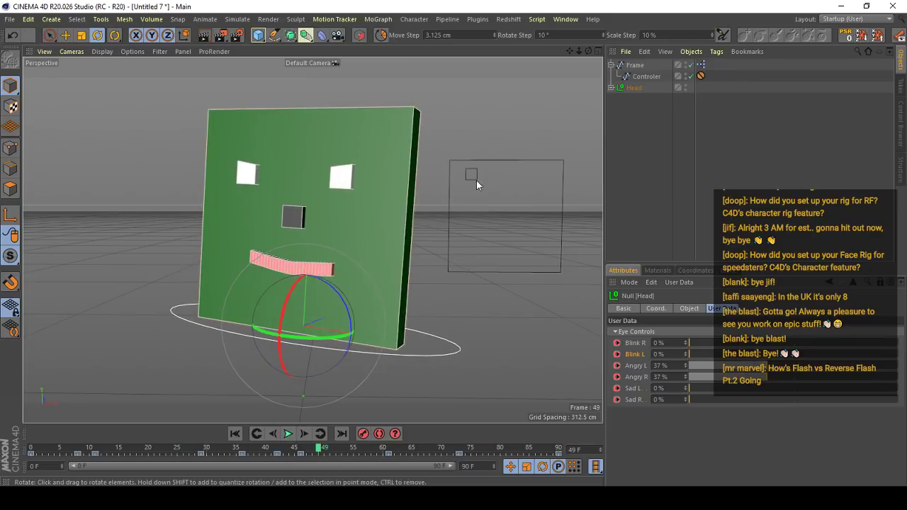
- Select the Controler with the Move tool and replay from frame 0 to review its path against the face
click(640, 80)
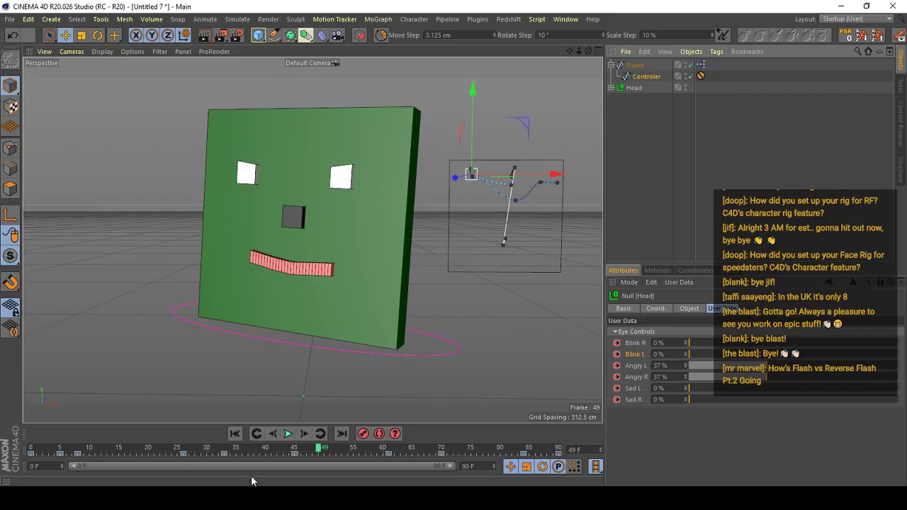
drag(211, 452, 5, 476)
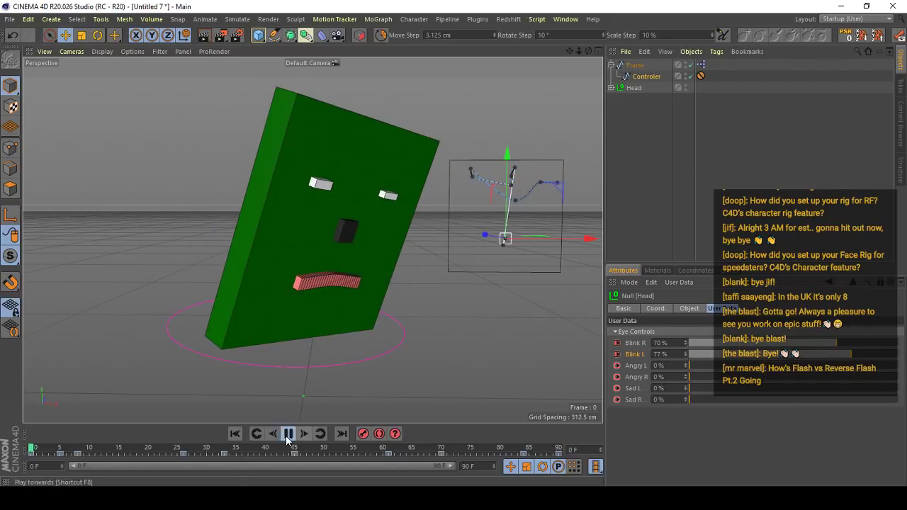
click(289, 435)
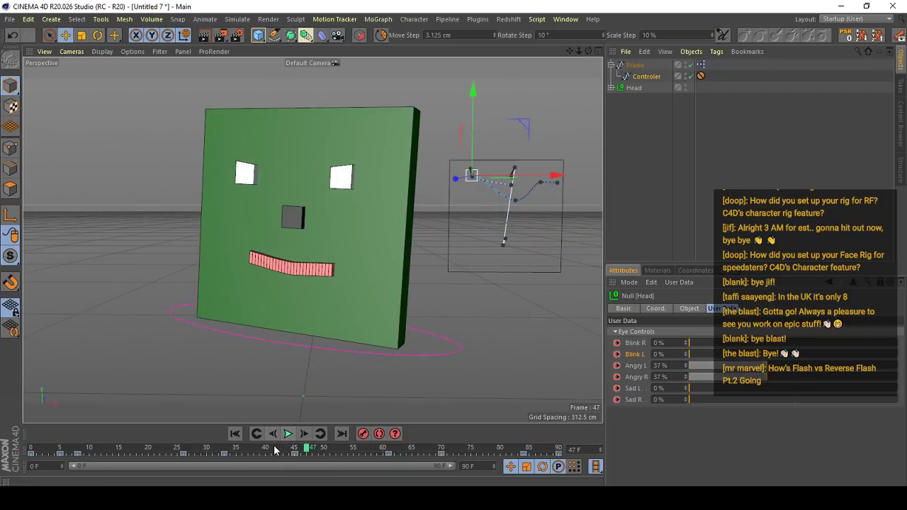
click(289, 434)
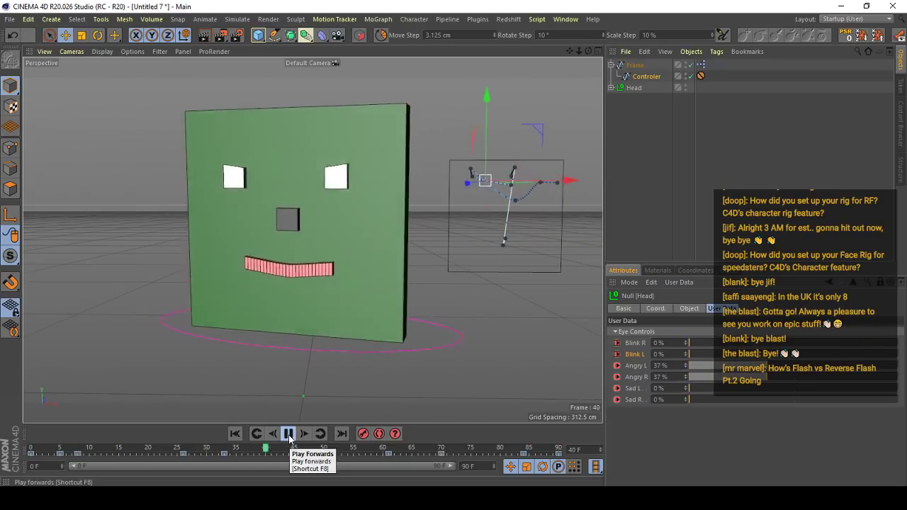
click(288, 434)
- Keyframe Angry L and Angry R at 37% on frame 42 and reset both to 0% while the eyes are closing
click(223, 451)
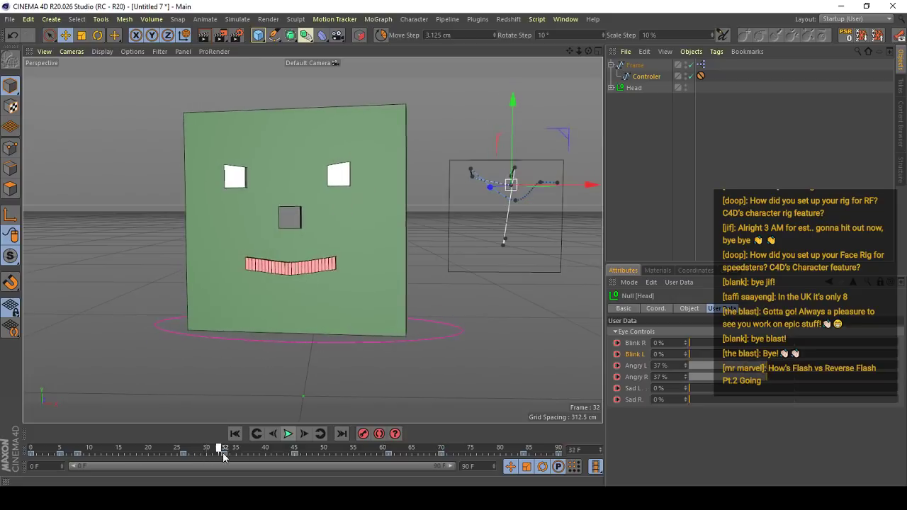
drag(223, 453, 273, 457)
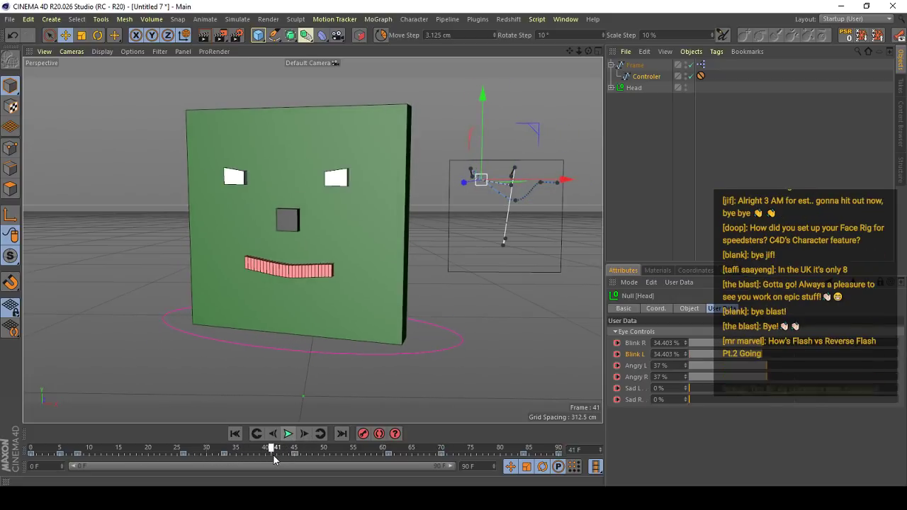
key(g)
click(627, 379)
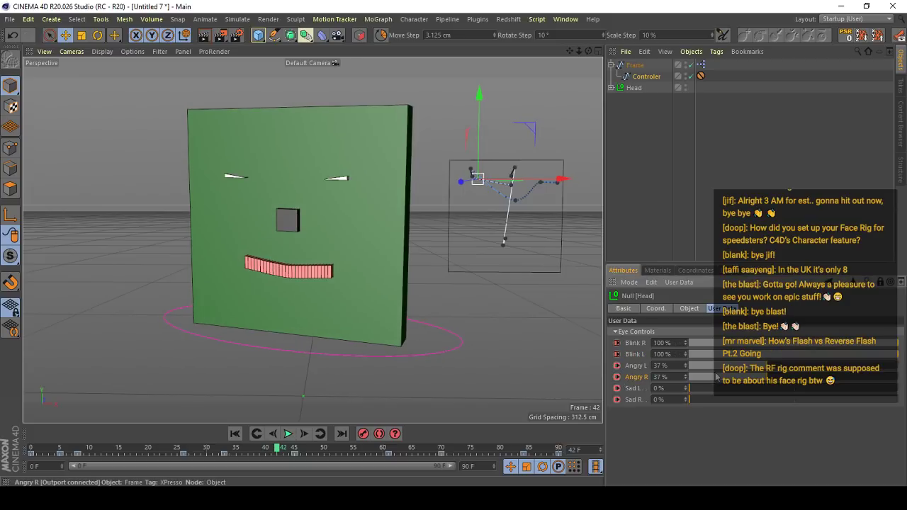
key(g)
key(g)
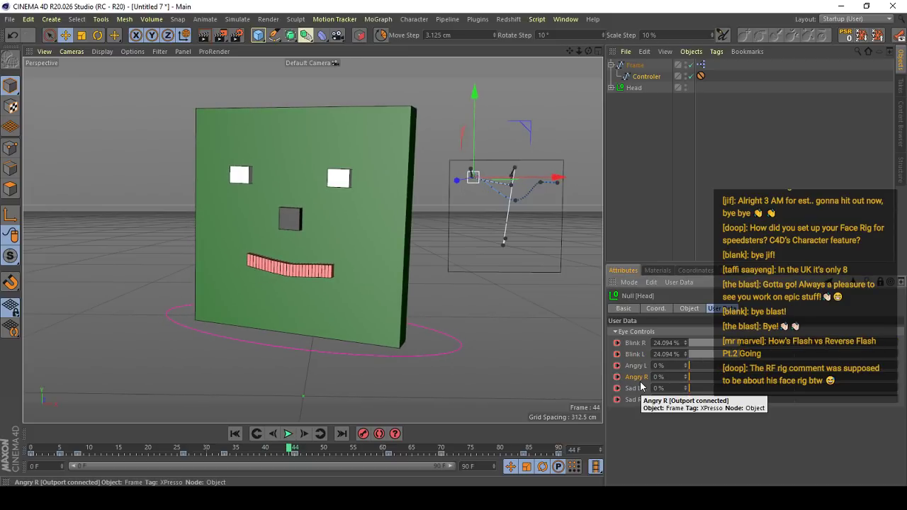
key(g)
key(f)
key(f)
key(f)
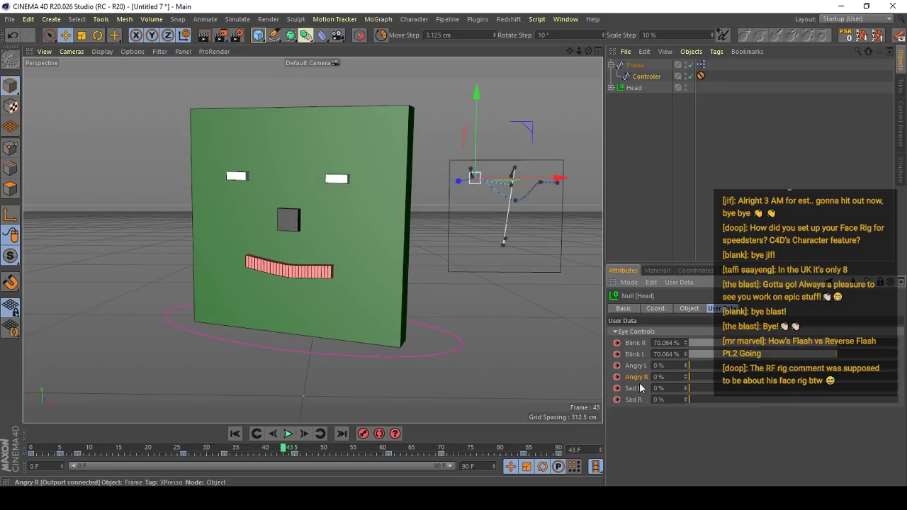
- Keyframe Sad L at 53% and Sad R at 52% on frame 46, and replay the change of expression
key(g)
key(g)
key(g)
key(g)
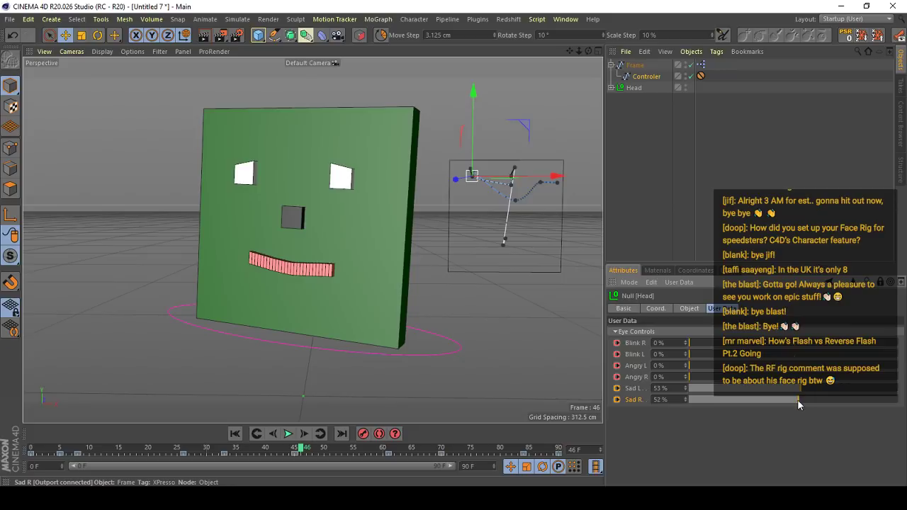
ctrl+drag(617, 388, 617, 399)
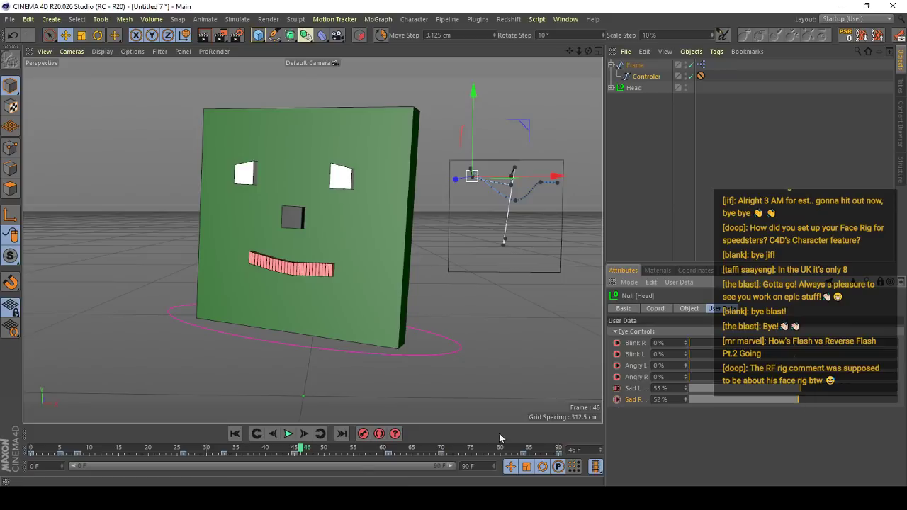
click(288, 435)
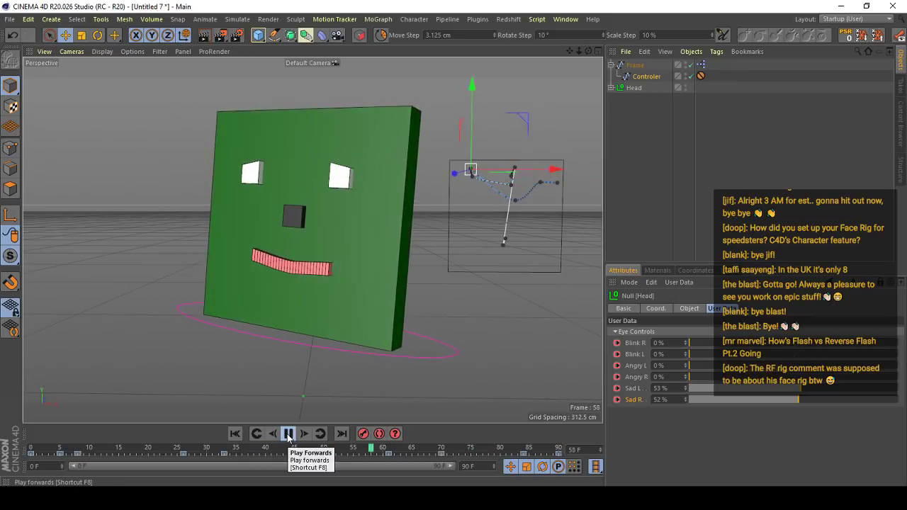
click(289, 434)
- Set Blink R and Blink L to 28% at frame 73 and play back the half-closed eyes
drag(352, 450, 459, 450)
drag(707, 343, 750, 345)
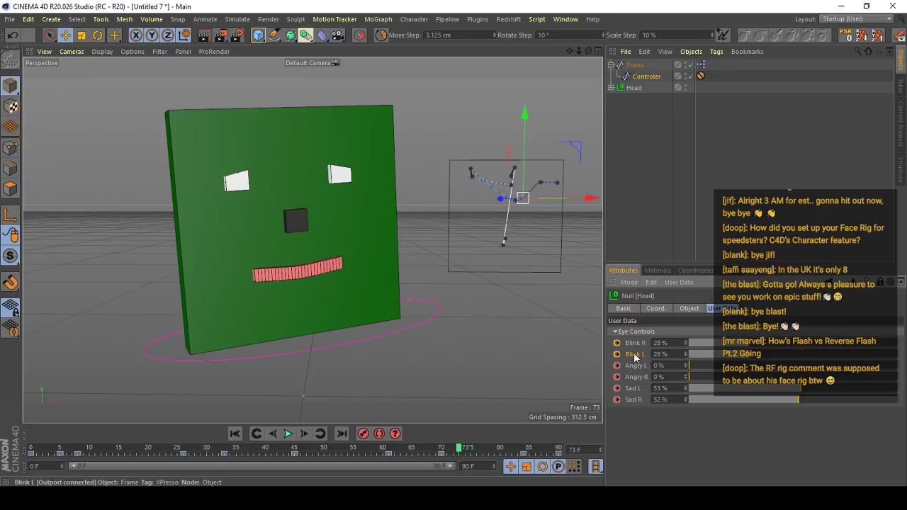
click(287, 433)
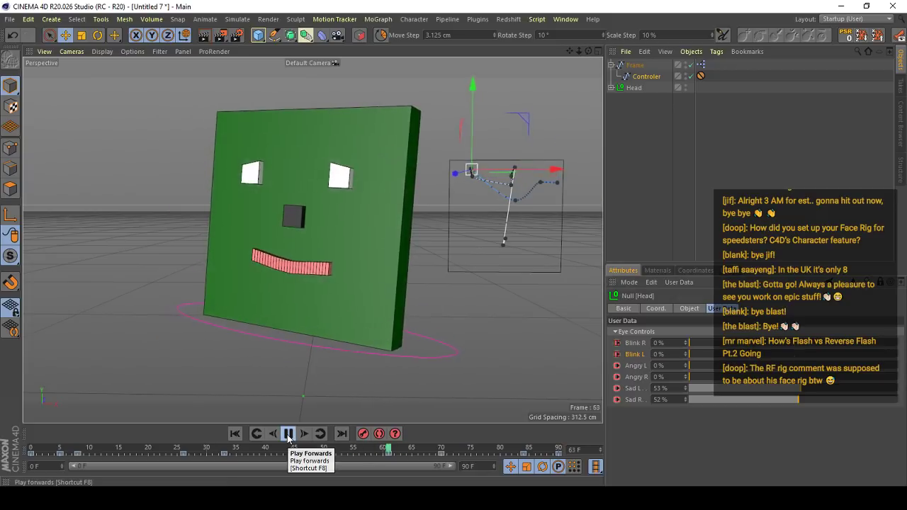
- Try a stronger Sad L slider value near frame 60
click(288, 437)
drag(444, 451, 384, 448)
drag(767, 390, 860, 396)
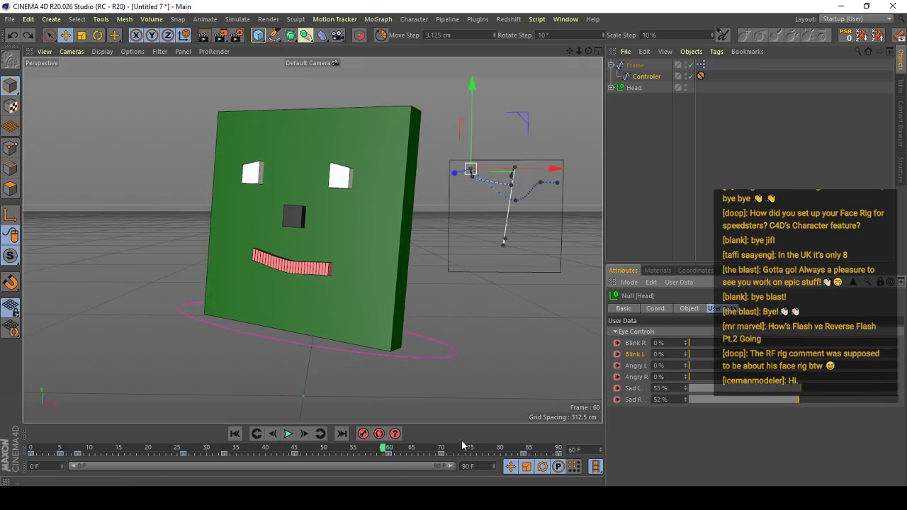
- Keyframe Sad L at 53% and Sad R at 52% on frame 61, and raise them to 89% and 90% on frame 78
click(394, 449)
ctrl+click(618, 399)
drag(394, 449, 488, 452)
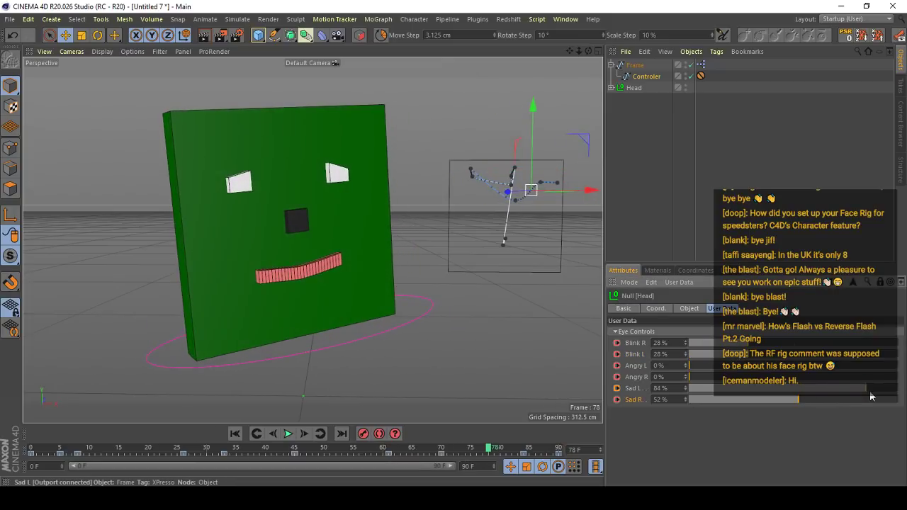
drag(792, 401, 873, 401)
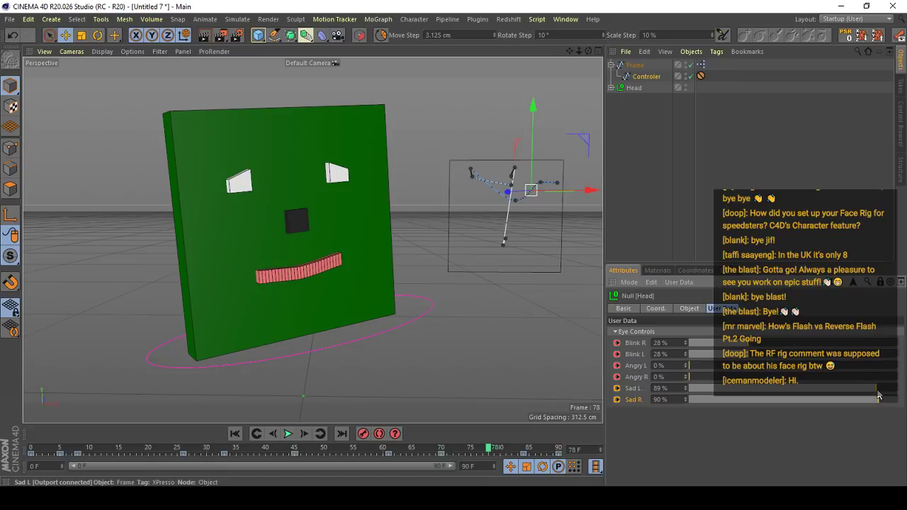
- Play back the face animation from frame 0 with nothing selected, and stop it after the sad expression has been reviewed
drag(490, 449, 30, 448)
click(646, 158)
click(287, 433)
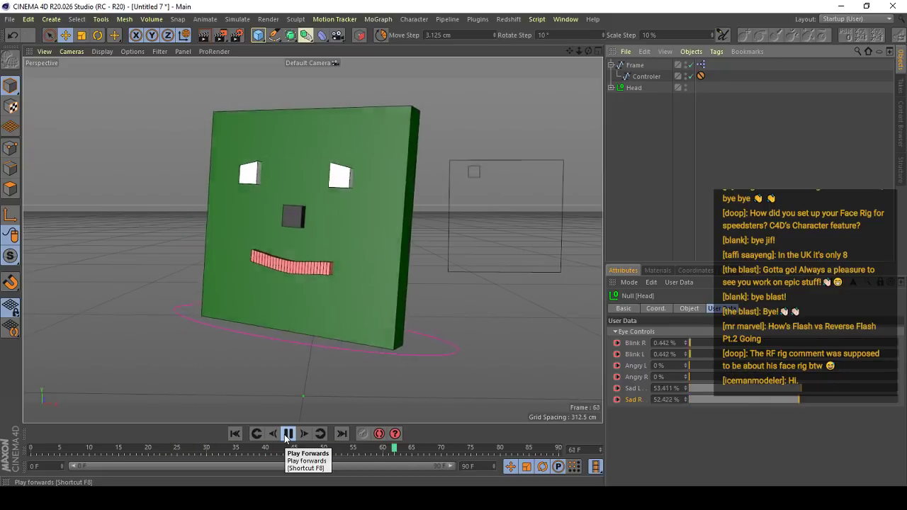
click(286, 437)
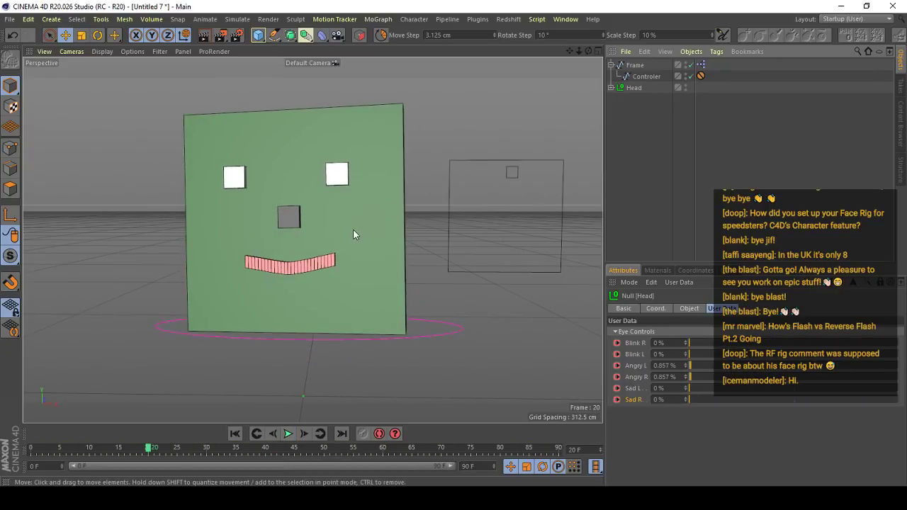
click(355, 232)
- Expand the Head hierarchy, add a Squash & Stretch deformer and place it inside the Head Mesh Group
click(671, 109)
click(632, 88)
click(611, 88)
click(635, 126)
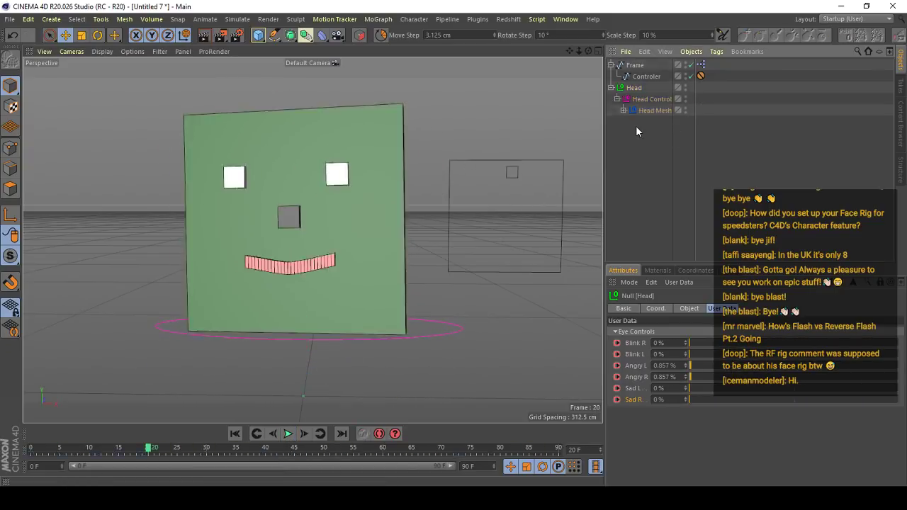
key(shift+c)
text(squa)
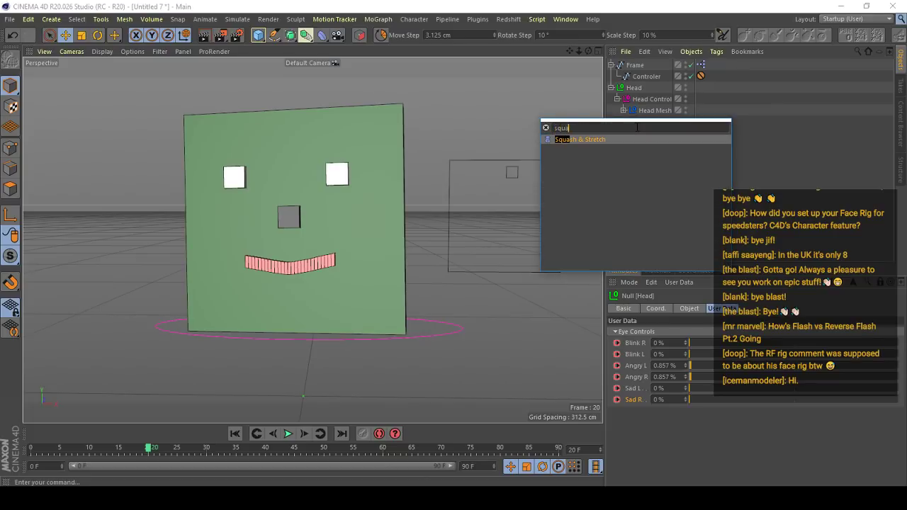
key(Return)
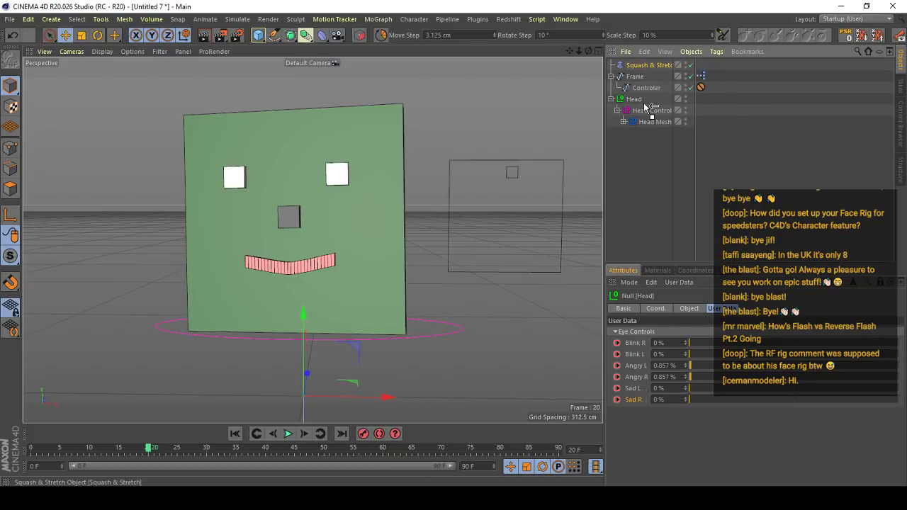
drag(648, 123, 649, 126)
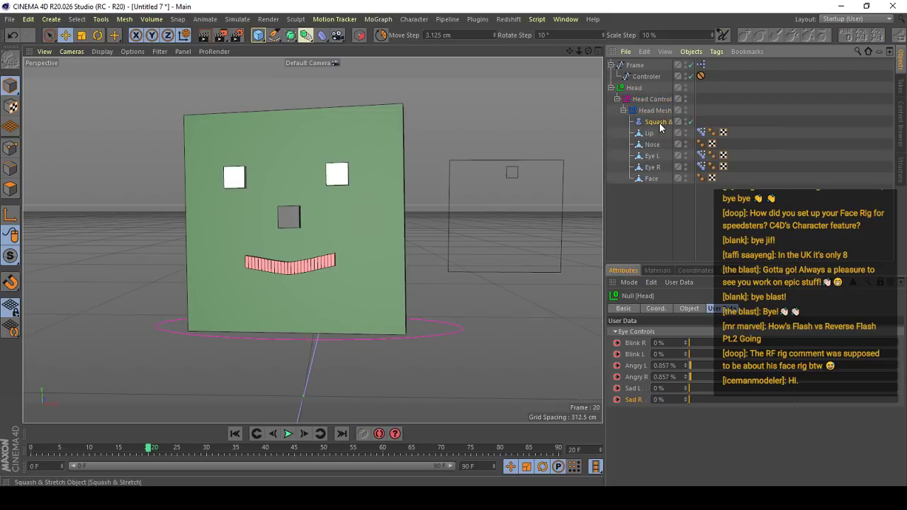
click(659, 122)
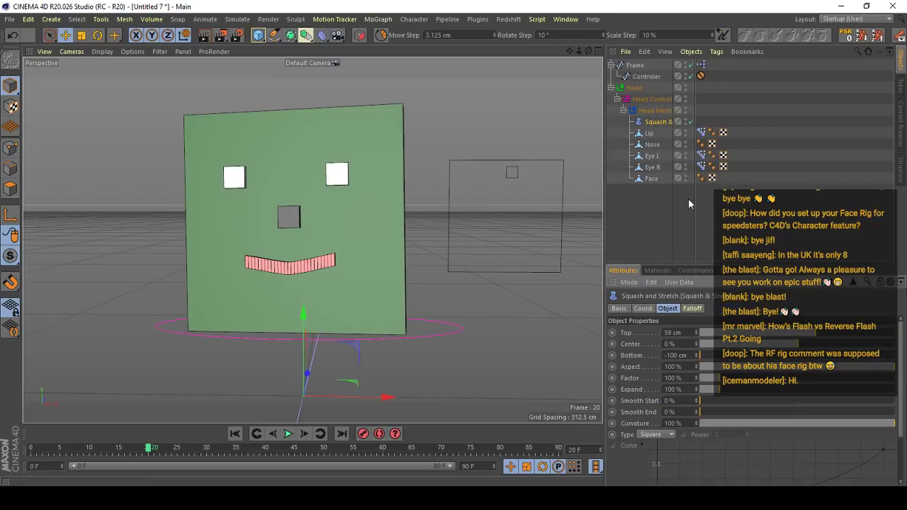
- Reorder the Squash & Stretch deformer below Face in its group, and try a Top value of 6 cm before undoing it
key(ctrl+z)
drag(652, 183, 652, 185)
drag(745, 333, 711, 333)
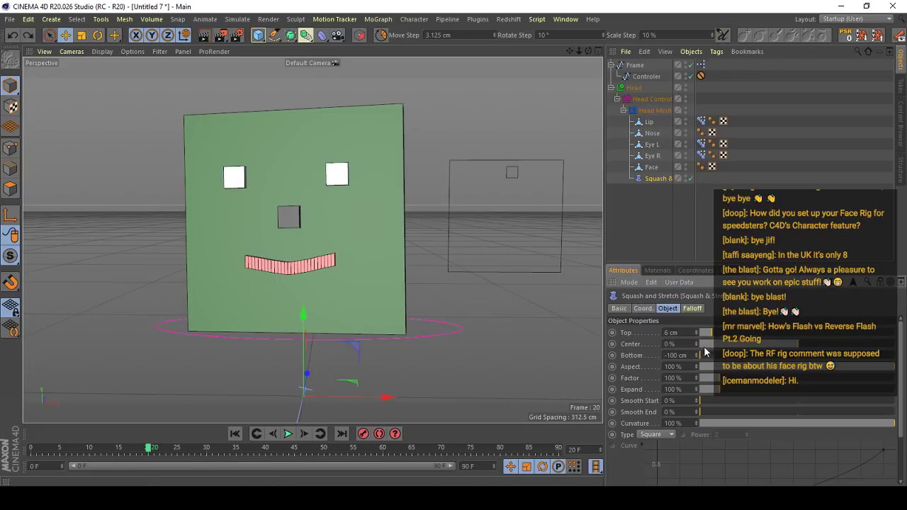
key(ctrl+z)
key(ctrl+z)
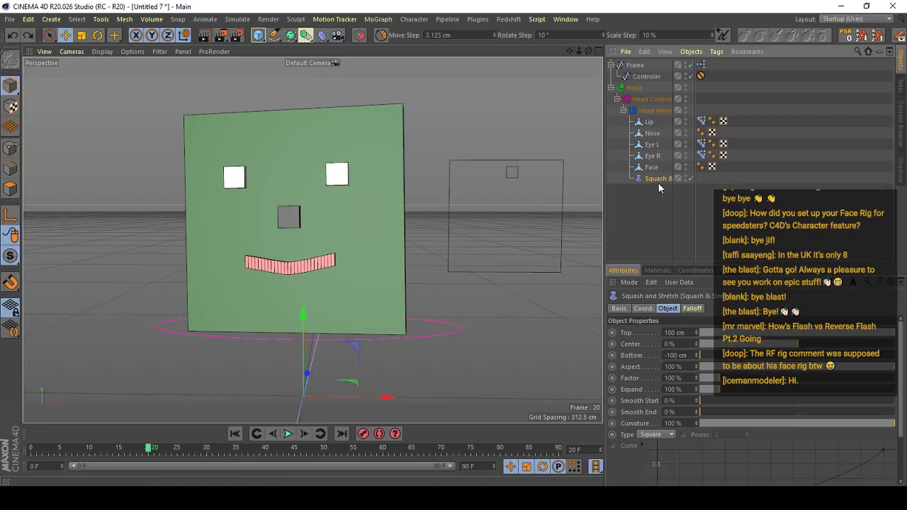
- Create a new project with an editable cube and the pasted Squash & Stretch deformer as the cube's child
click(10, 18)
click(28, 32)
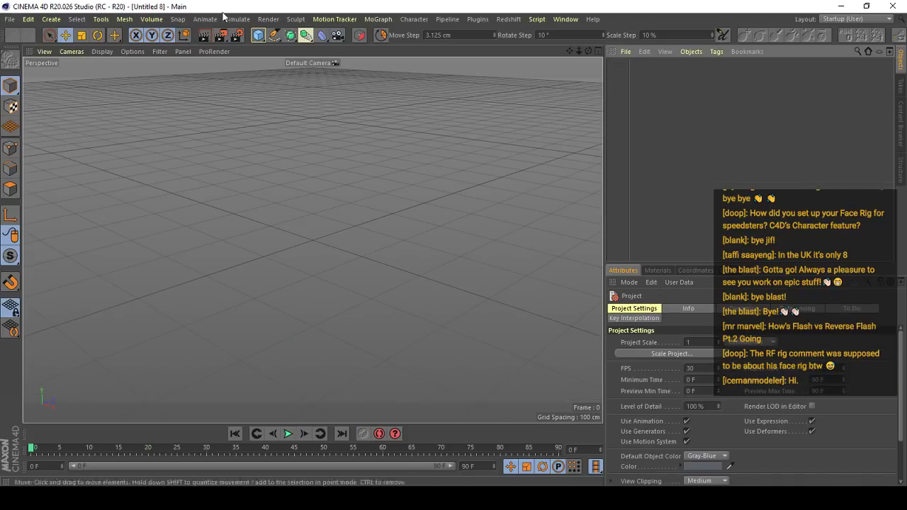
key(ctrl+v)
click(259, 36)
key(c)
alt+middle_drag(373, 225, 420, 194)
drag(642, 77, 634, 68)
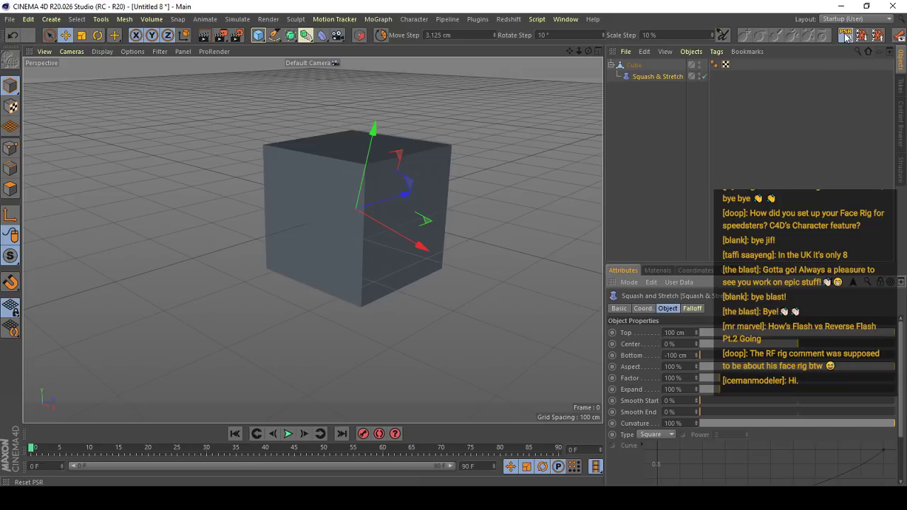
- Try a changed Factor on the cube's Squash & Stretch deformer and undo it
key(h)
click(164, 51)
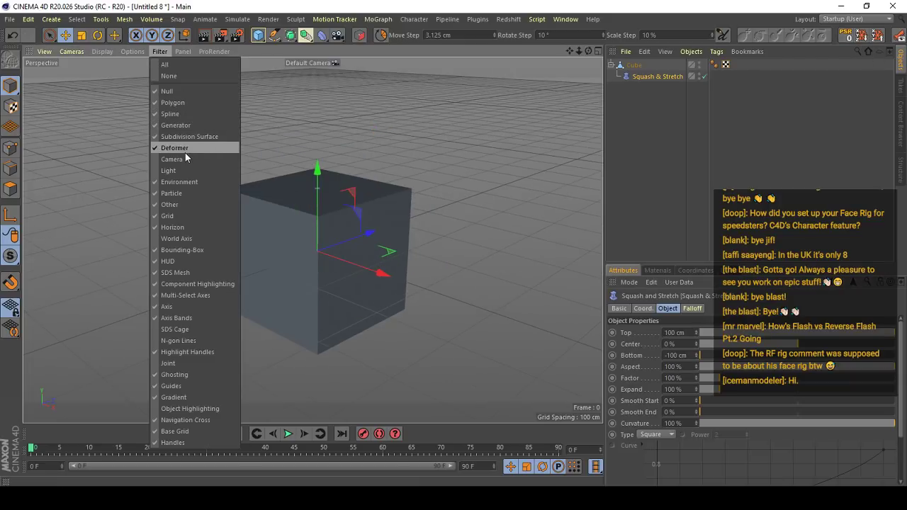
click(284, 191)
alt+drag(318, 220, 453, 191)
drag(347, 344, 560, 333)
key(ctrl+z)
alt+right_drag(383, 327, 610, 328)
drag(634, 66, 636, 76)
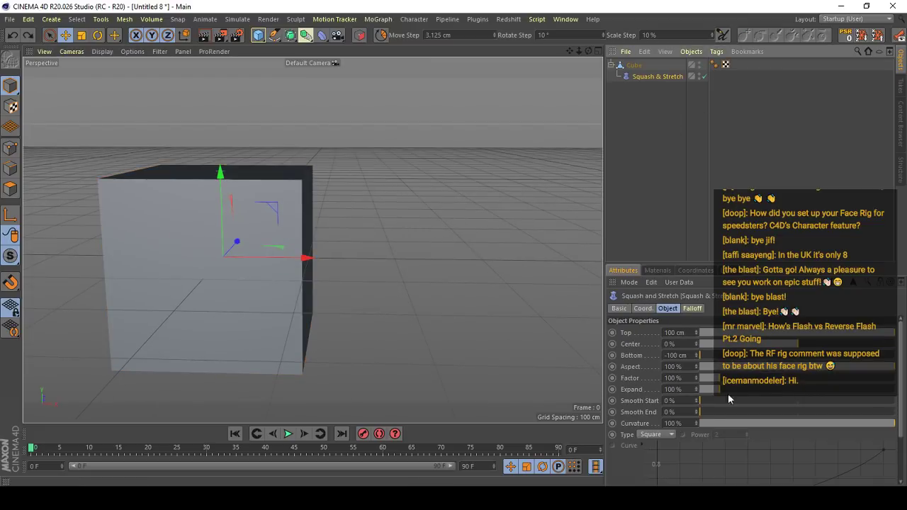
mouse_move(735, 380)
mouse_down()
mouse_move(709, 384)
mouse_move(733, 382)
mouse_up()
key(ctrl+z)
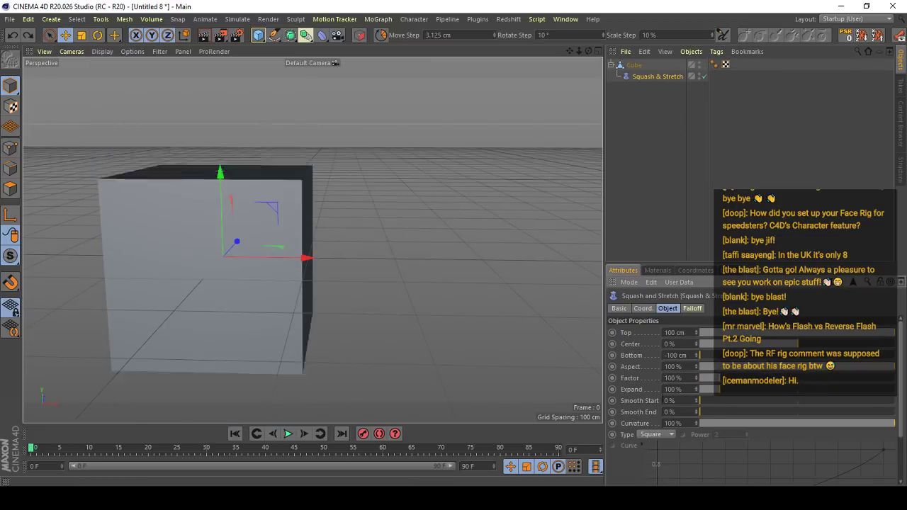
- Try the deformer with Factor 169%, Smooth End 17% and a changed Curvature, and undo these test values
scroll(460, 313, down, 2)
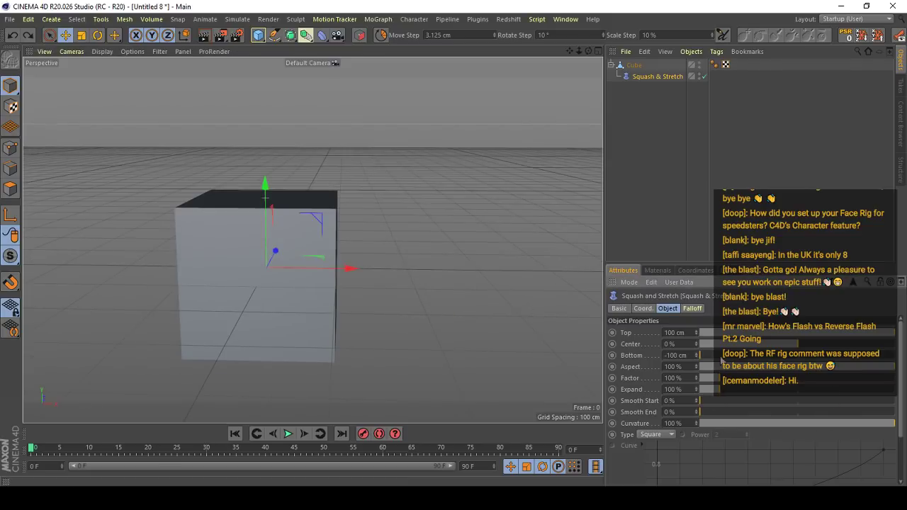
mouse_move(716, 383)
mouse_down()
mouse_move(708, 384)
mouse_move(733, 381)
mouse_up()
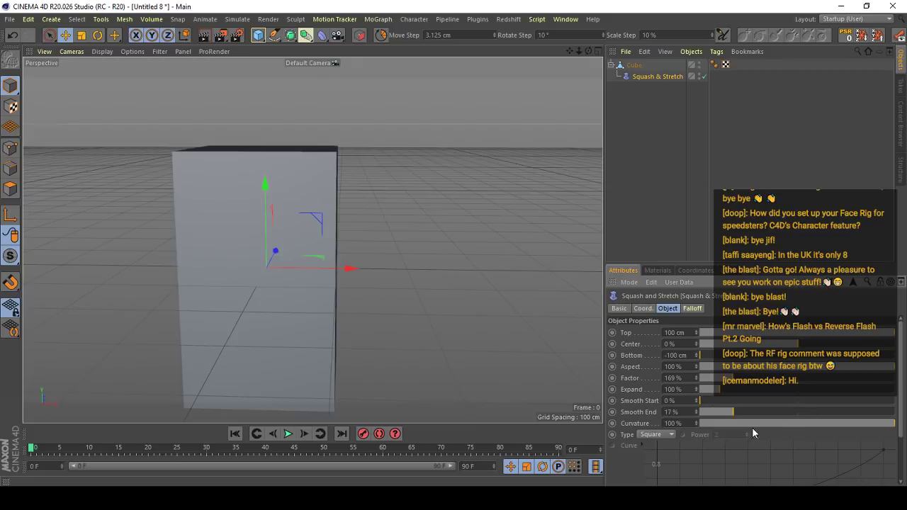
key(ctrl+z)
drag(753, 426, 839, 427)
key(ctrl+z)
key(ctrl+z)
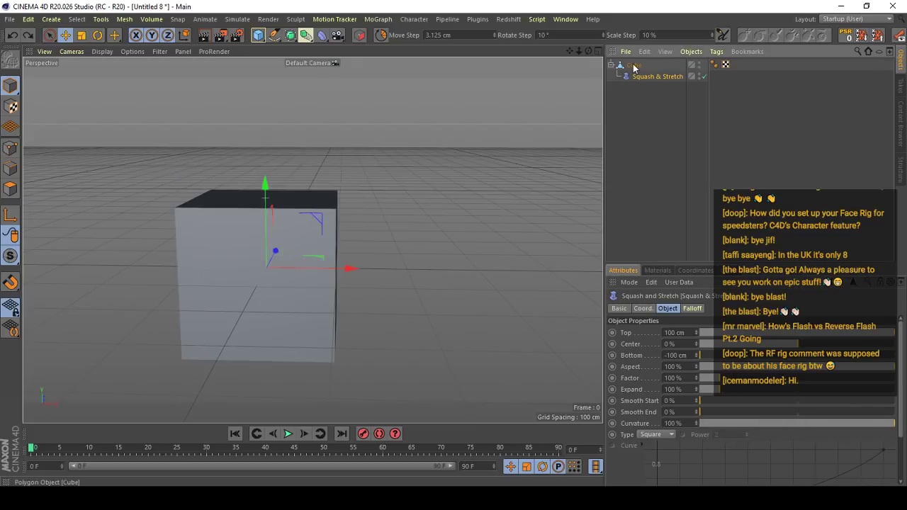
- Subdivide the cube along its height with several horizontal loop cuts
click(633, 65)
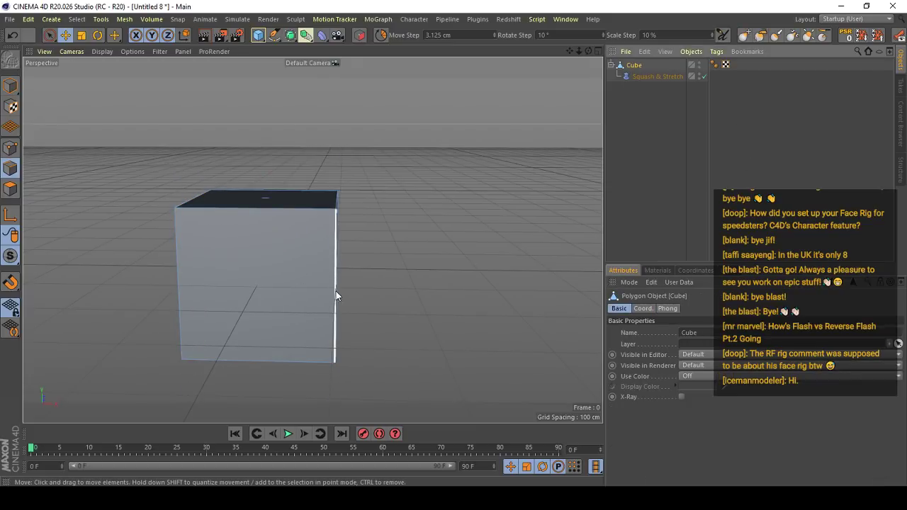
key(k)
key(l)
alt+drag(335, 297, 332, 269)
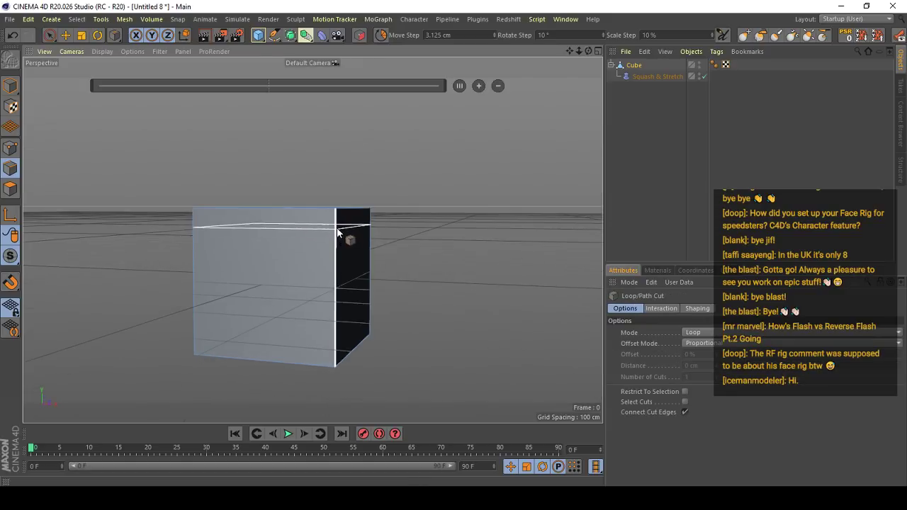
click(340, 307)
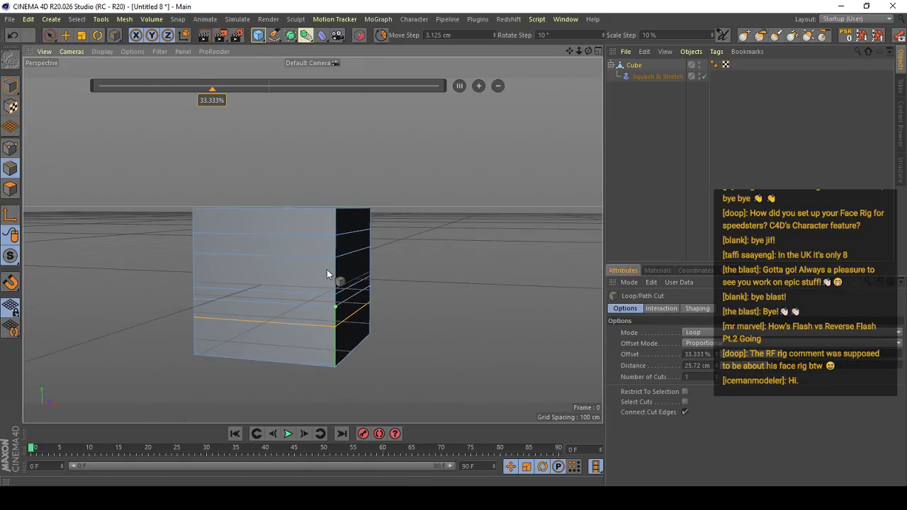
click(328, 271)
click(330, 348)
key(e)
- Try the Squash & Stretch Factor on the subdivided cube and undo the change
click(639, 77)
alt+drag(311, 313, 345, 331)
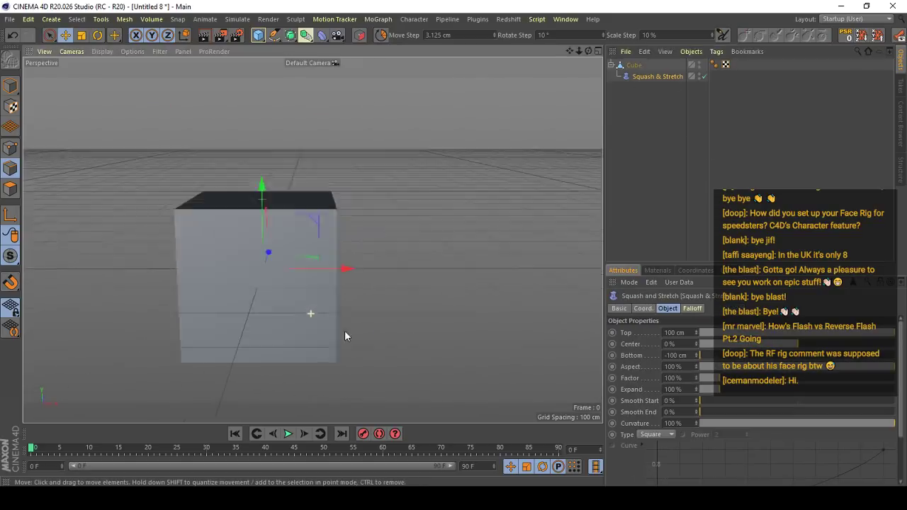
mouse_move(721, 381)
mouse_down()
mouse_move(744, 381)
mouse_move(726, 382)
mouse_up()
key(ctrl+z)
key(ctrl+z)
- Compare the Squash & Stretch deformer's place in the Head Mesh Group in project Untitled 7, and return to Untitled 8
key(v)
mouse_move(451, 198)
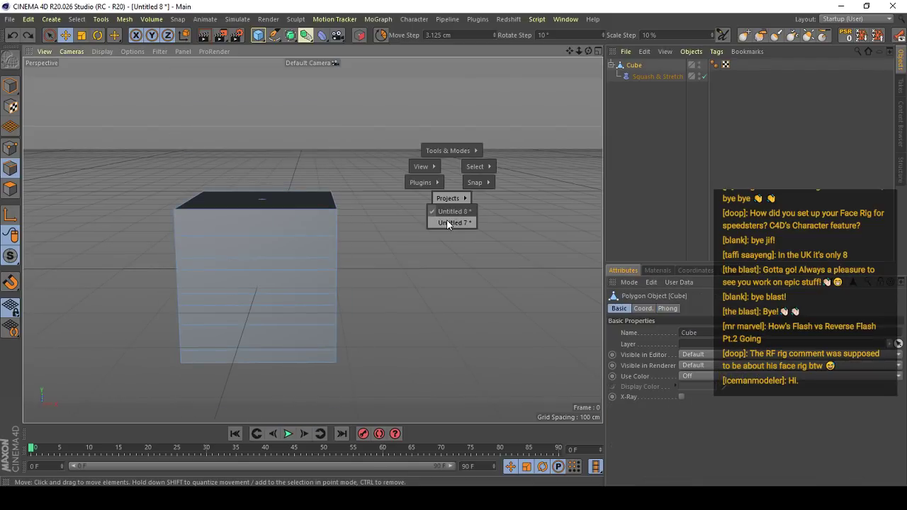
click(450, 222)
click(662, 179)
alt+drag(512, 275, 507, 290)
key(v)
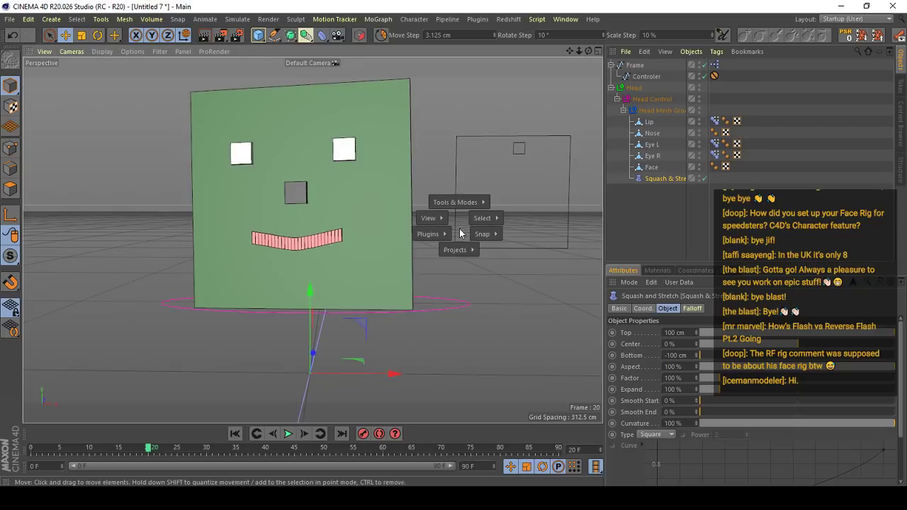
click(459, 269)
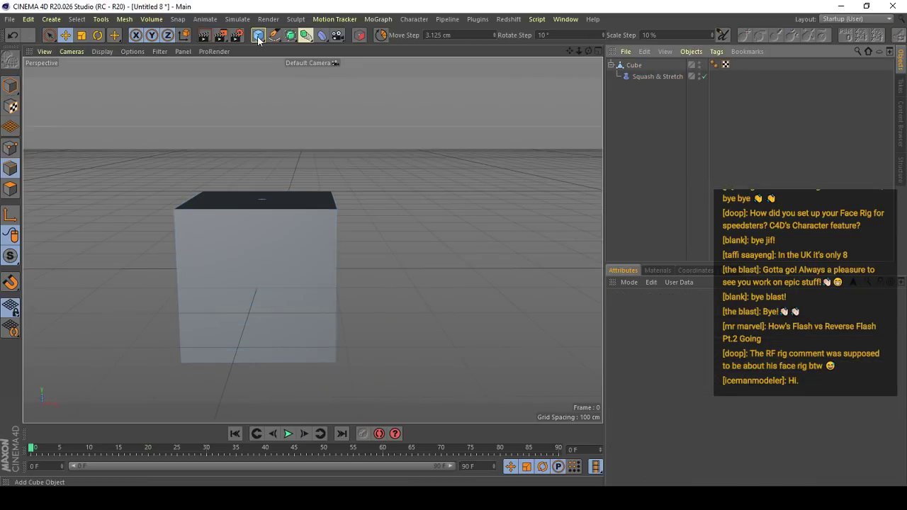
- Put the cube and the Squash & Stretch deformer side by side under a new Null, and set the Factor to 146%
drag(259, 41, 284, 55)
mouse_move(635, 69)
mouse_down()
mouse_move(639, 77)
mouse_move(635, 67)
mouse_up()
click(641, 87)
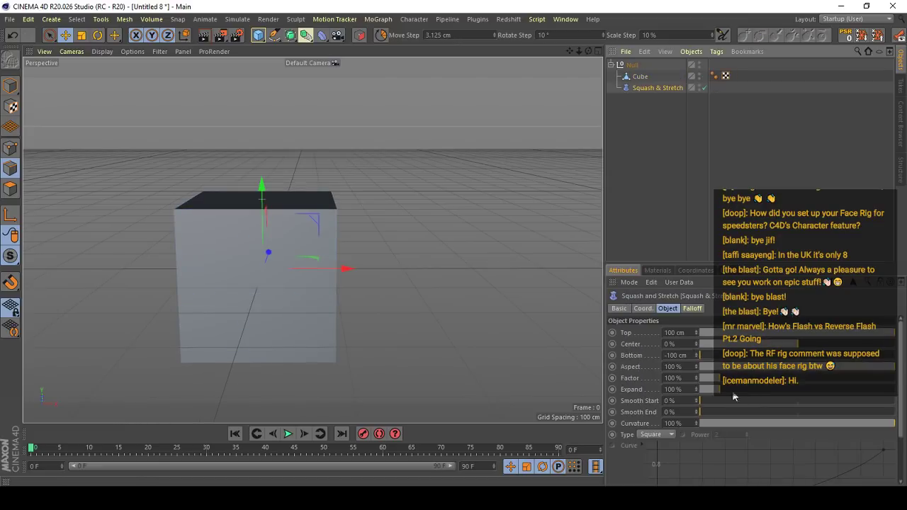
mouse_move(741, 382)
mouse_down()
mouse_move(765, 378)
mouse_move(733, 377)
mouse_up()
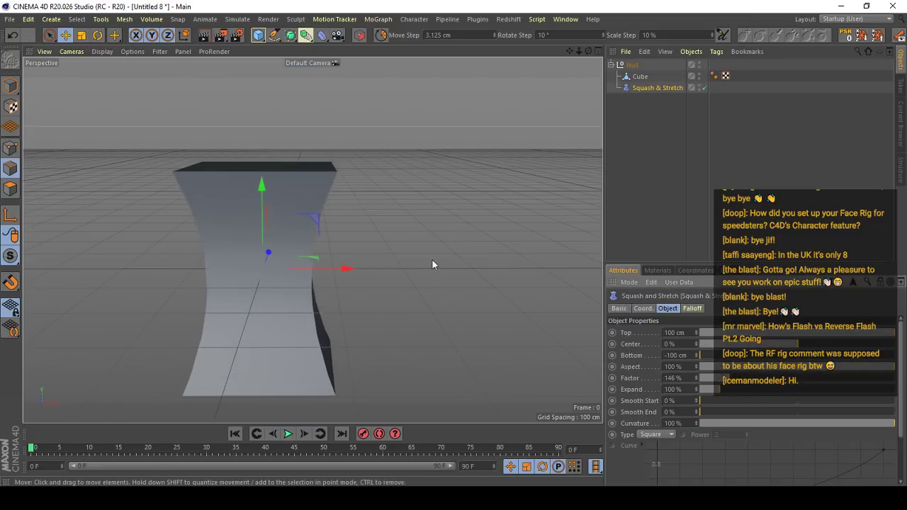
- Switch back to project Untitled 7 and try an Aspect of -72% on the head's Squash & Stretch deformer
key(v)
mouse_move(423, 279)
click(432, 304)
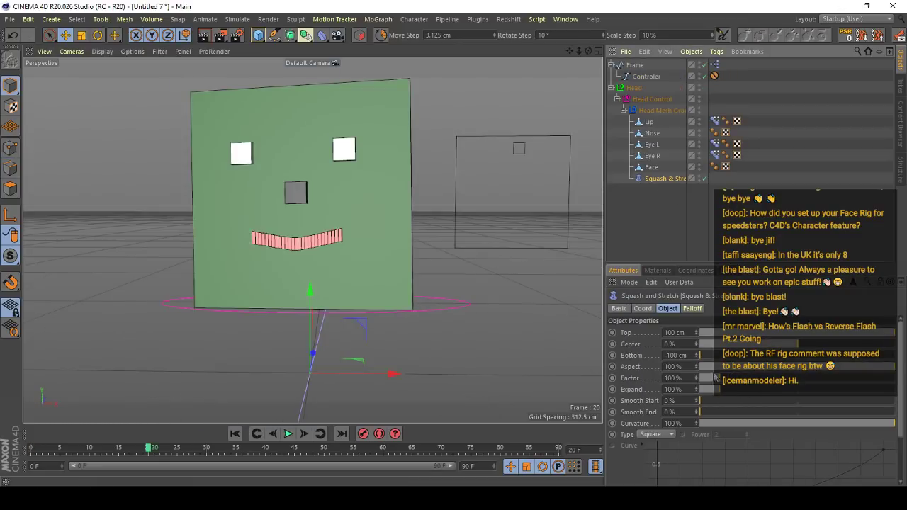
drag(721, 366, 681, 367)
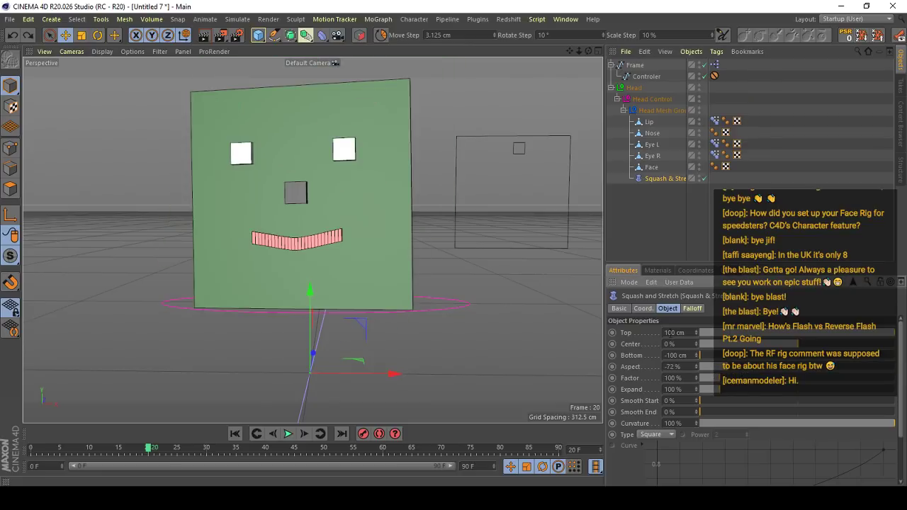
click(695, 310)
click(667, 309)
- Fit the Squash & Stretch deformer to its parent group, and try its Factor before undoing that change
scroll(637, 408, down, 3)
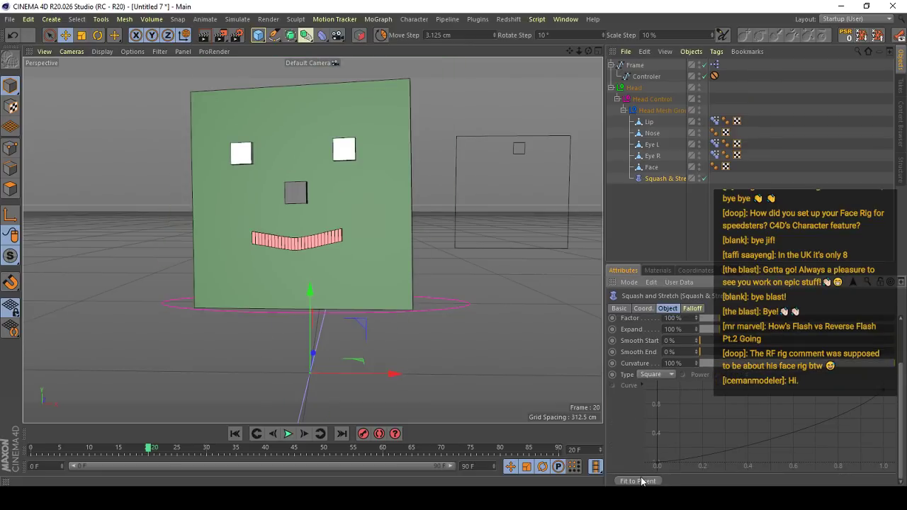
mouse_move(720, 320)
mouse_down()
mouse_move(737, 322)
mouse_move(709, 329)
mouse_move(722, 329)
mouse_up()
key(ctrl+z)
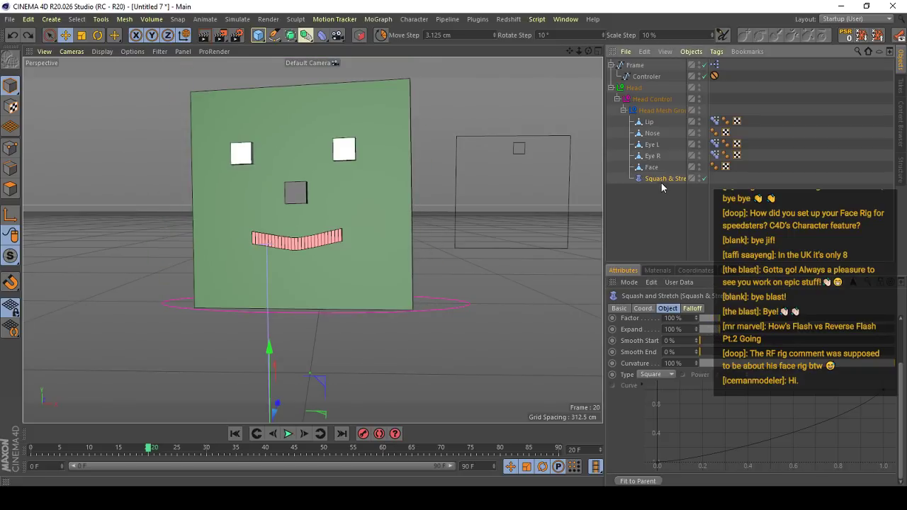
- Move the Squash & Stretch deformer up to the middle of the face so that it spans the head's height
click(661, 182)
scroll(283, 287, down, 4)
drag(276, 324, 278, 207)
alt+drag(283, 204, 338, 241)
key(r)
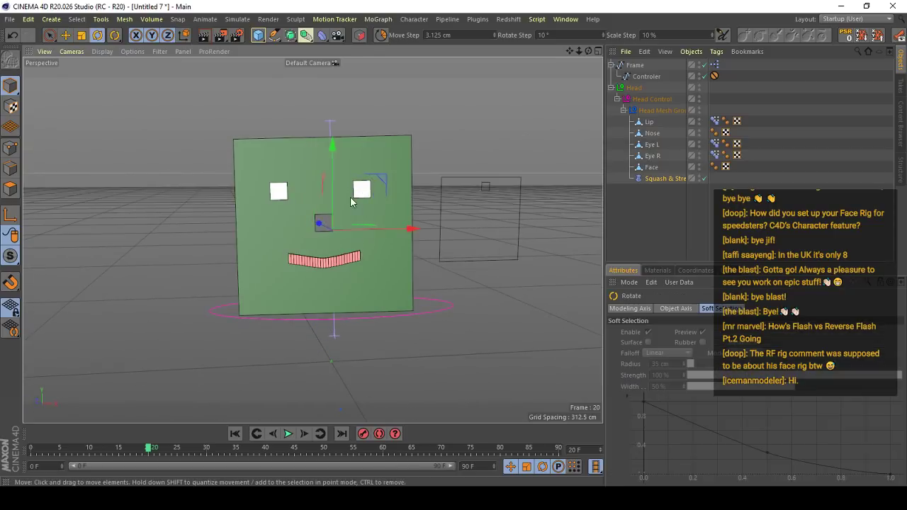
scroll(388, 244, up, 1)
alt+drag(349, 218, 383, 215)
scroll(383, 215, up, 3)
click(663, 180)
key(e)
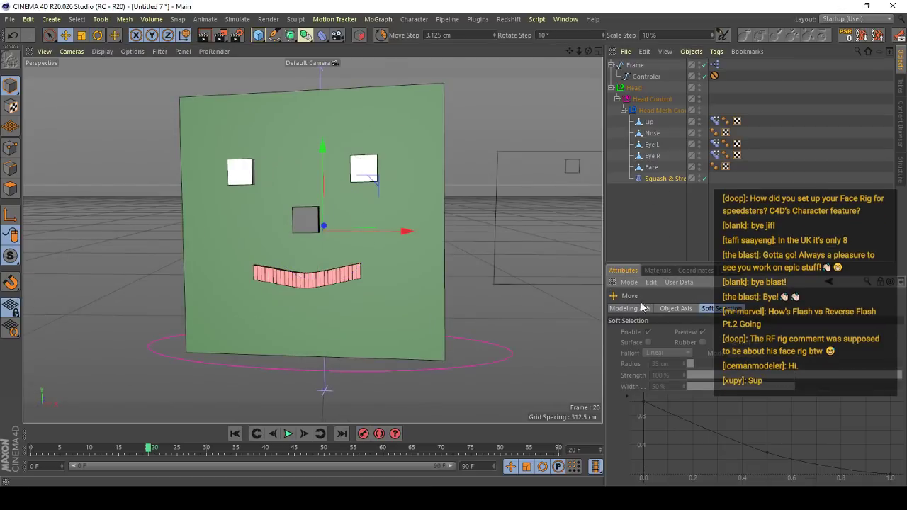
- Add a series of horizontal loop cuts to the Face object, spread from its top edge down to its bottom edge
click(666, 178)
click(428, 186)
click(542, 225)
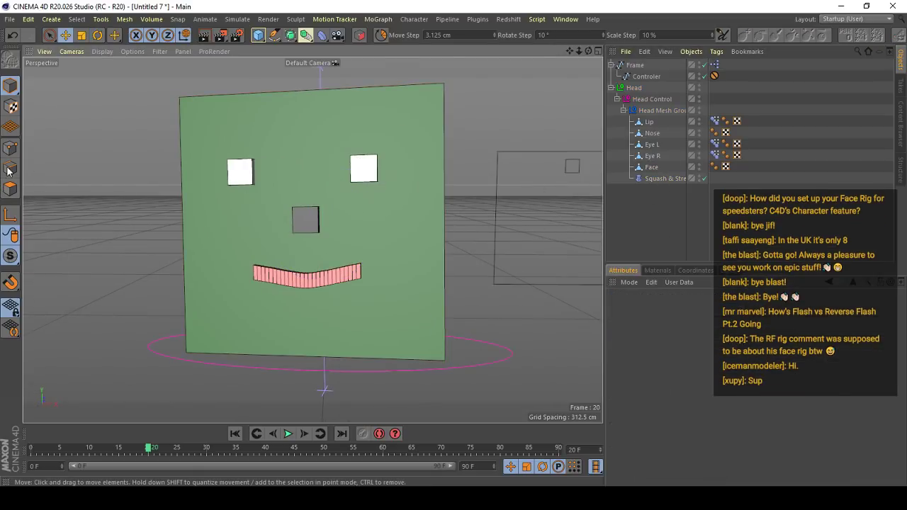
click(651, 167)
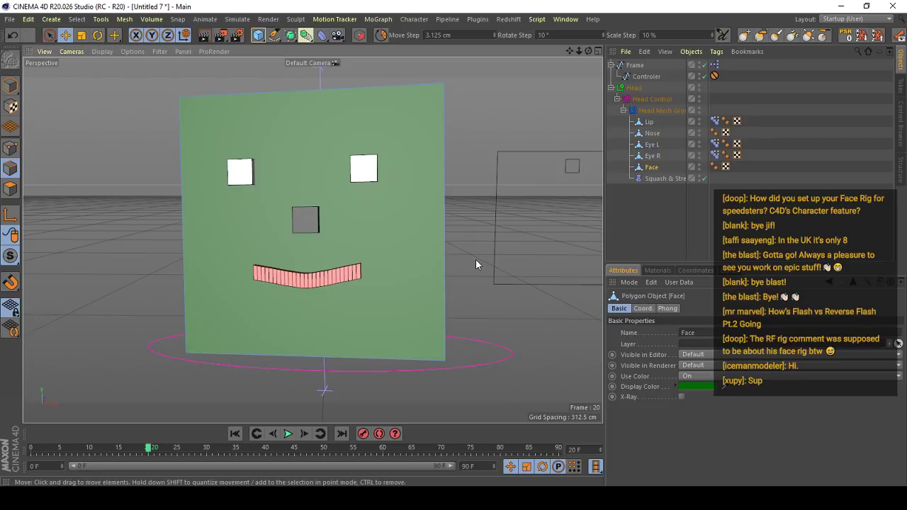
key(k)
key(l)
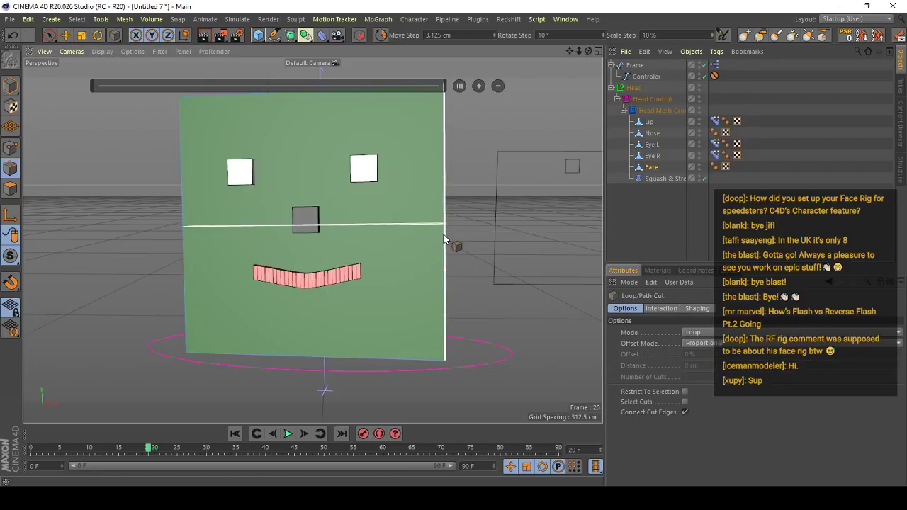
click(447, 315)
click(442, 183)
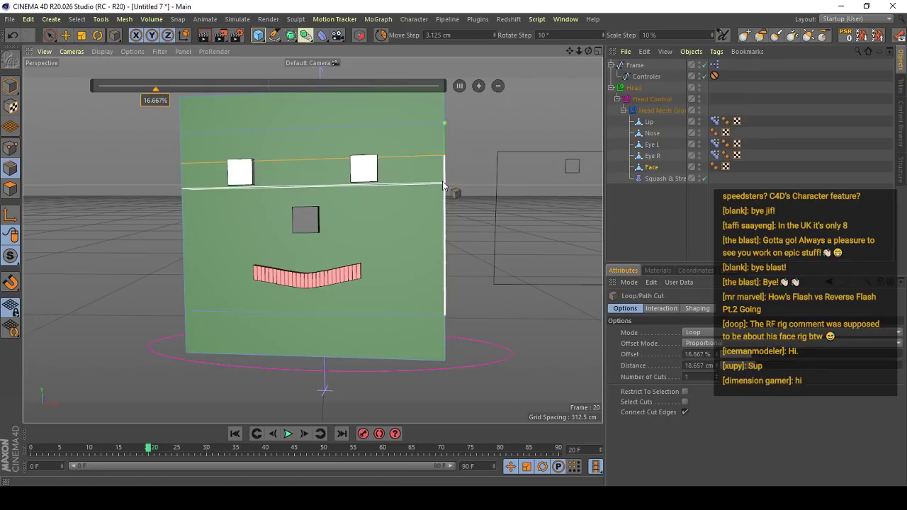
click(439, 252)
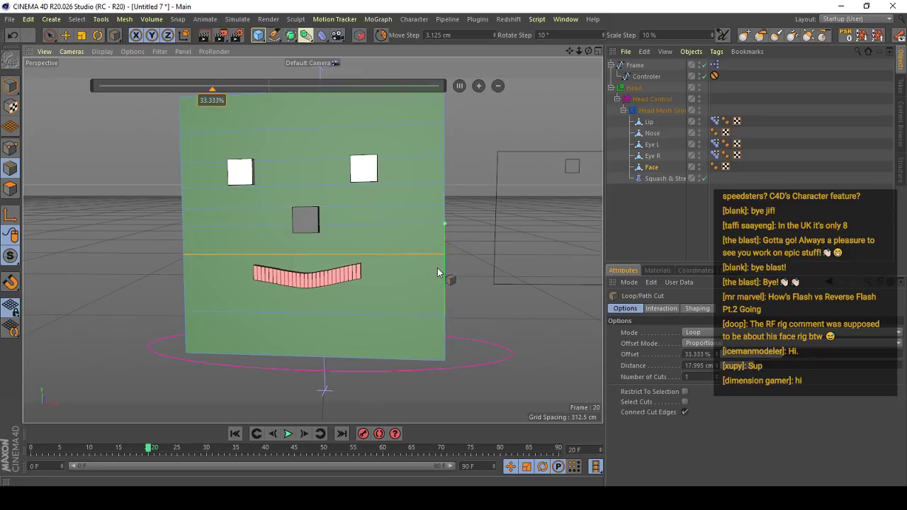
click(443, 304)
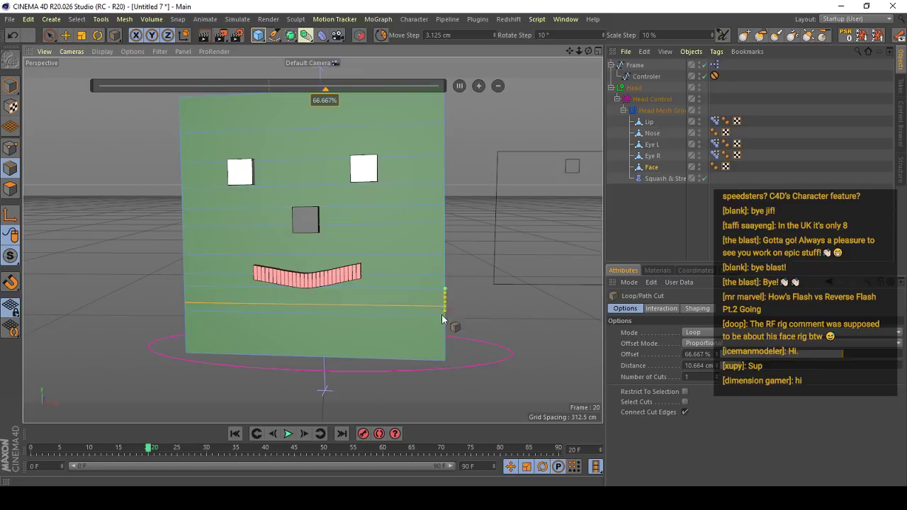
click(440, 335)
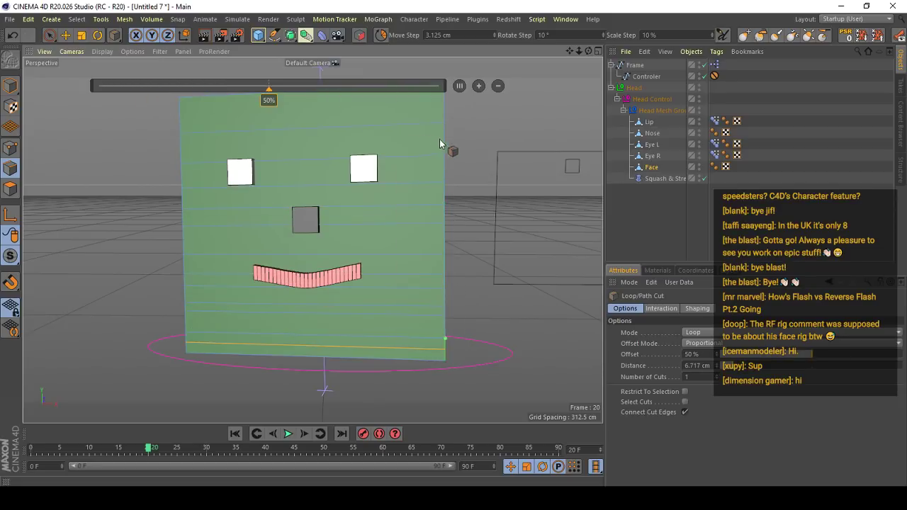
click(442, 105)
alt+drag(442, 227, 452, 233)
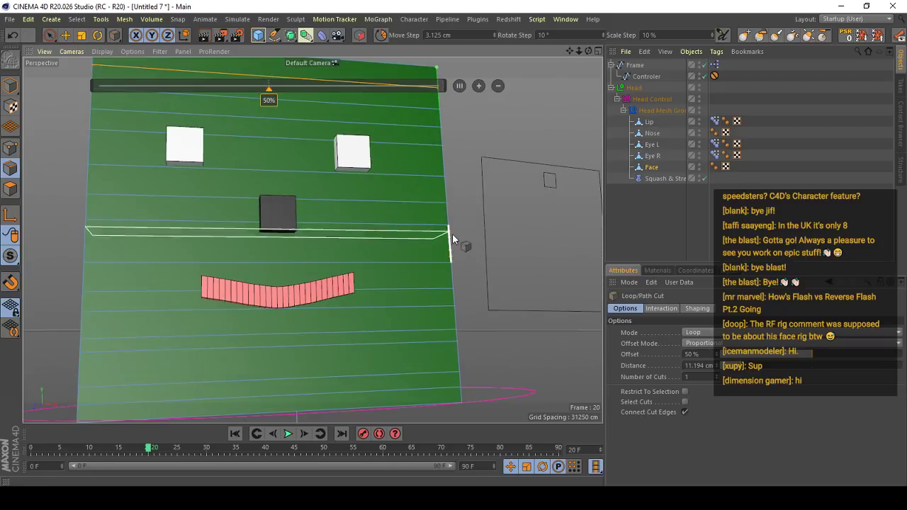
click(452, 245)
alt+drag(387, 251, 301, 271)
key(e)
- Return to model mode and play the head animation from frame 0 to check the subdivided face
click(10, 88)
alt+drag(347, 202, 347, 177)
click(152, 305)
drag(172, 450, 30, 450)
click(287, 434)
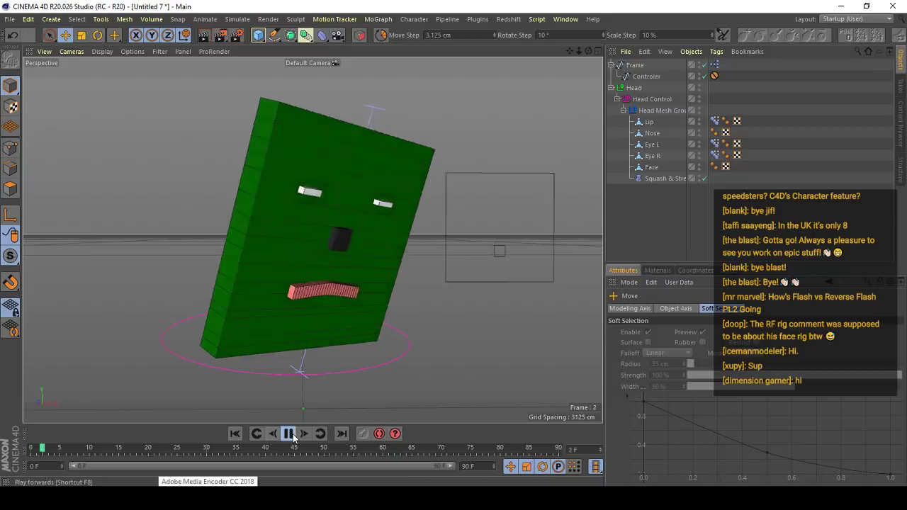
click(287, 434)
- Set the Squash & Stretch deformer's Factor to 77% at frame 0 and record a keyframe for it
click(646, 179)
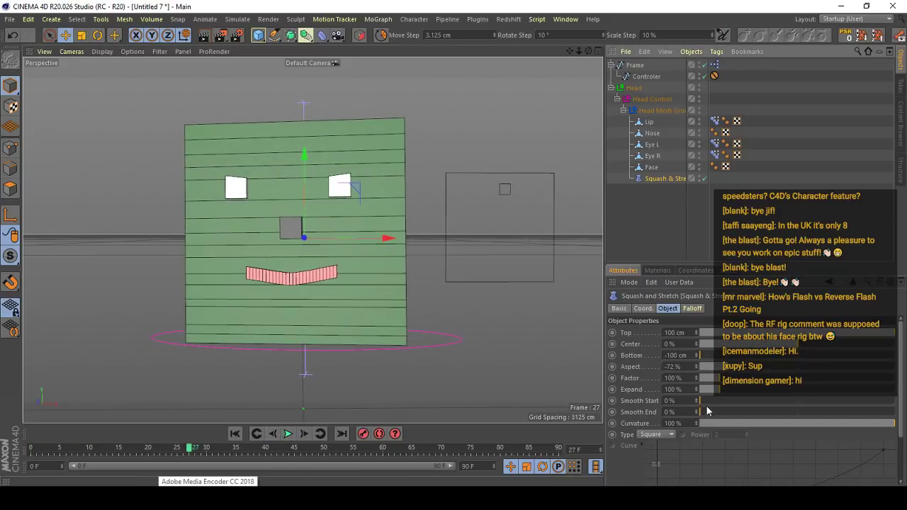
mouse_move(706, 378)
mouse_down()
mouse_move(737, 379)
mouse_move(711, 383)
mouse_move(726, 388)
mouse_move(716, 388)
mouse_up()
key(ctrl+z)
drag(163, 453, 32, 449)
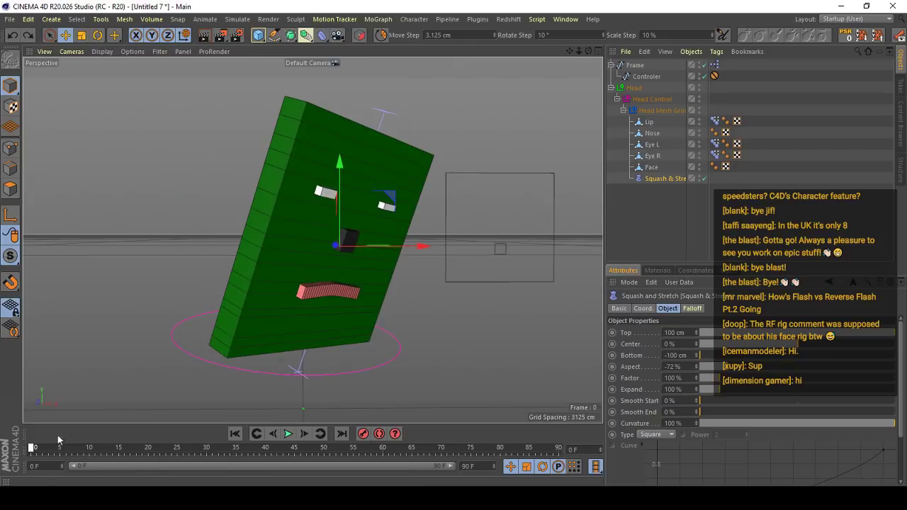
drag(708, 377, 714, 381)
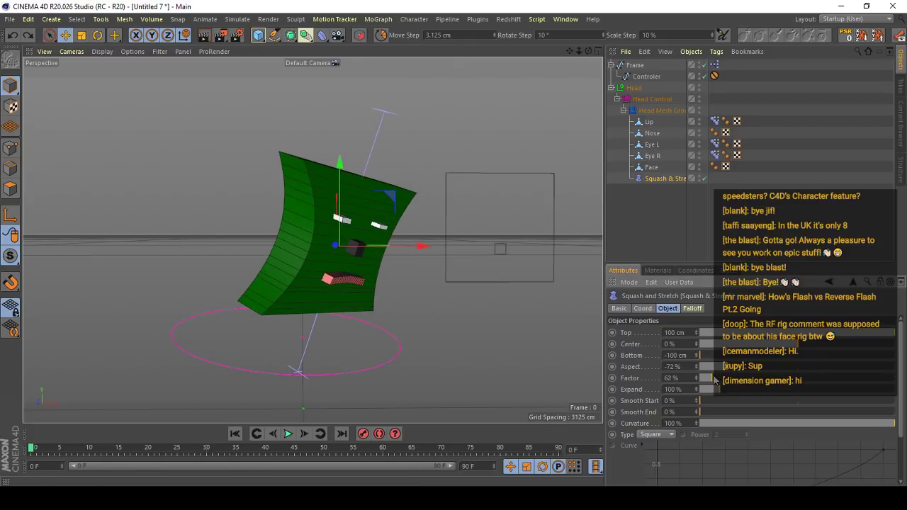
click(287, 434)
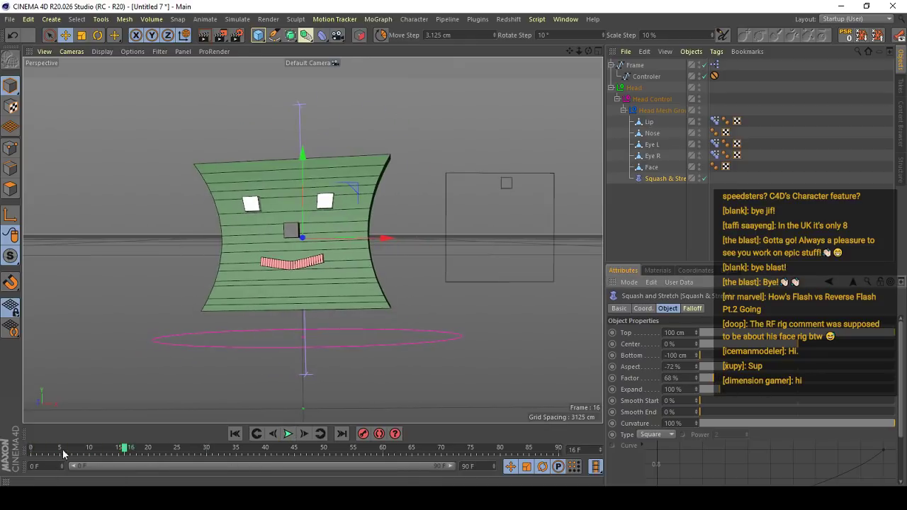
drag(62, 455, 32, 449)
drag(716, 380, 717, 381)
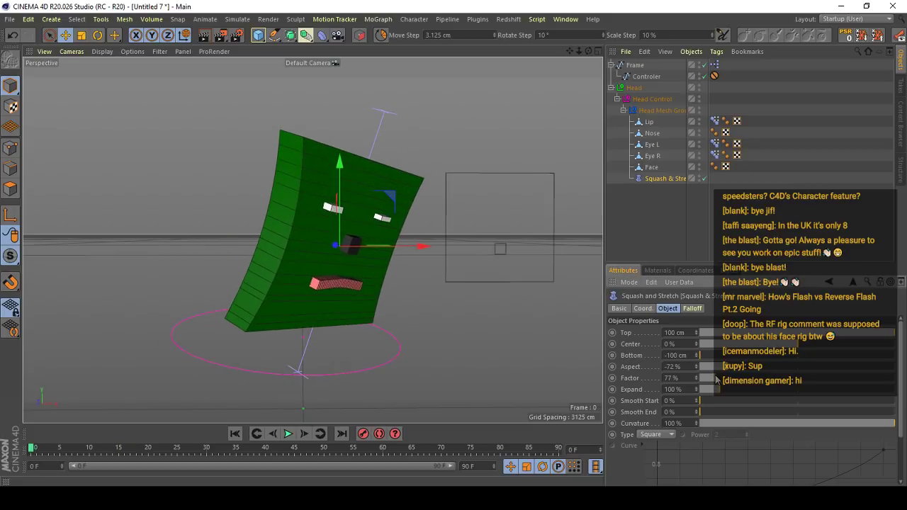
- Shift the Factor keyframe to frame 3, and key a Factor of 105% at frame 9
click(294, 434)
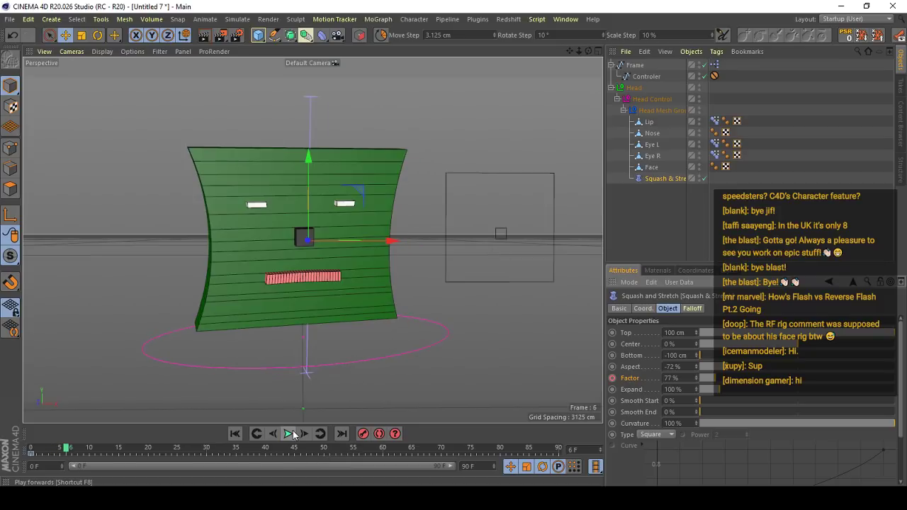
click(48, 456)
drag(50, 455, 84, 449)
click(662, 177)
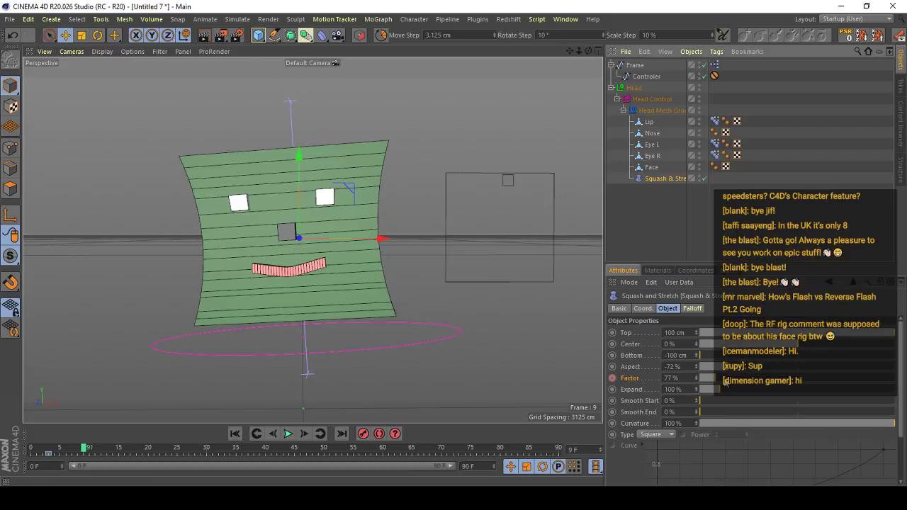
drag(726, 382, 722, 387)
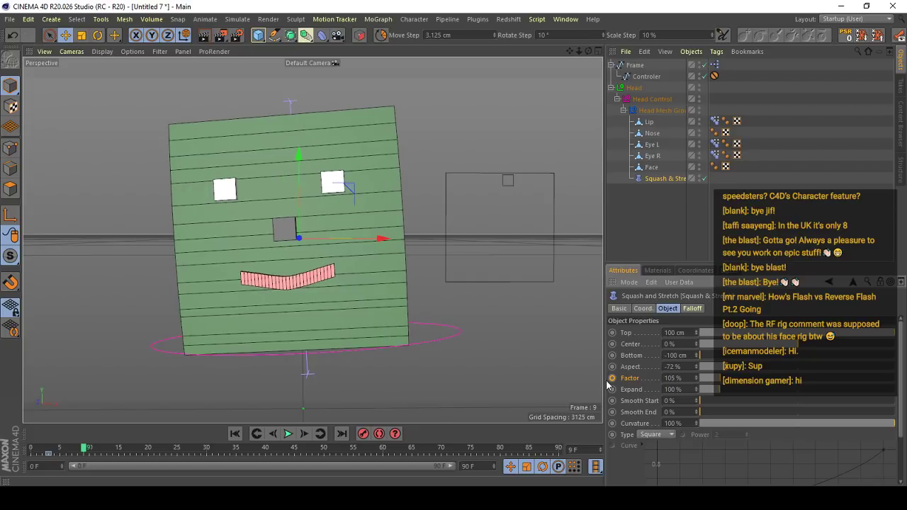
- Key the Squash & Stretch deformer's Factor at 100% on frame 14
key(g)
key(g)
key(g)
key(g)
key(g)
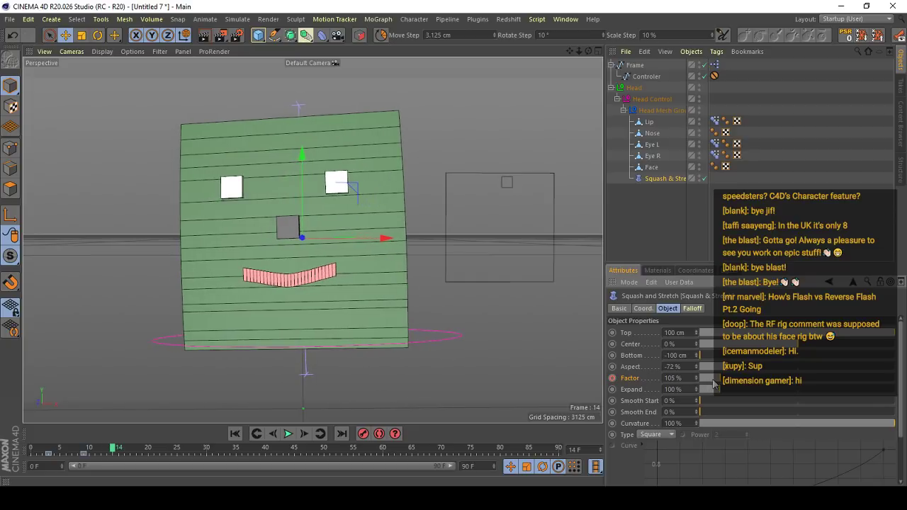
text(00)
key(Return)
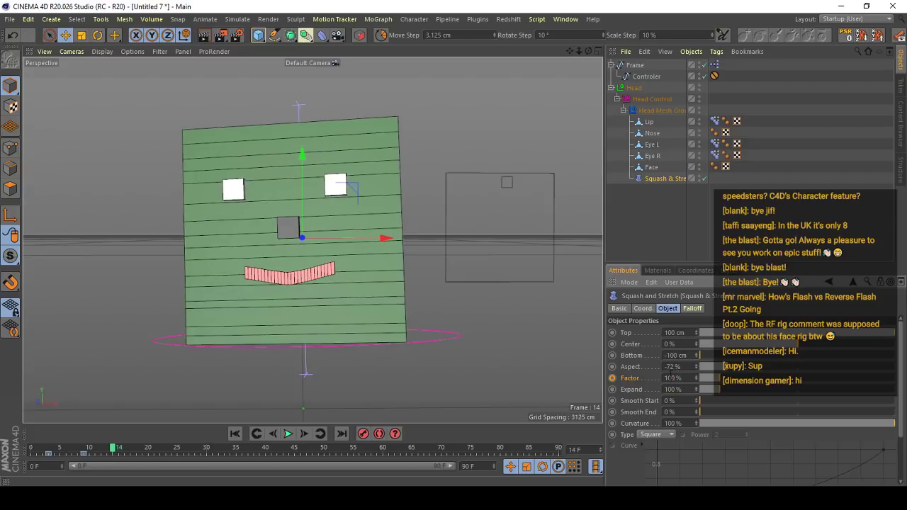
- Scrub and play the animation from the start to review the keyed squash and stretch on the head
drag(31, 449, 141, 450)
click(235, 434)
click(287, 435)
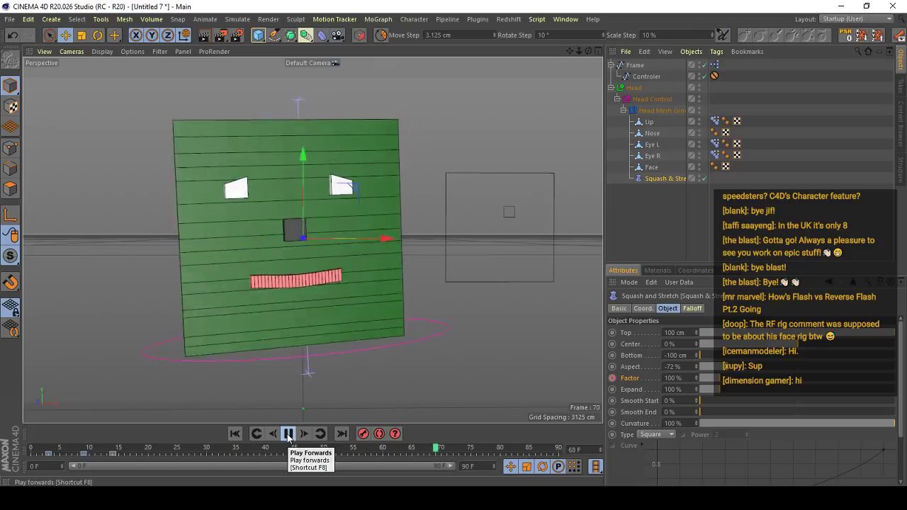
click(289, 437)
drag(177, 449, 2, 465)
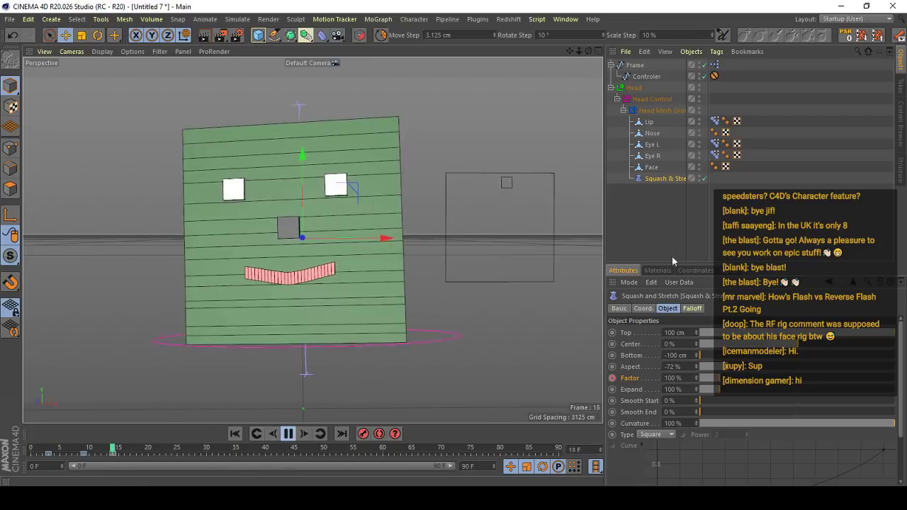
- Hide the Squash & Stretch deformer's guide in the viewport and return the animation to frame 0
click(685, 225)
alt+click(699, 178)
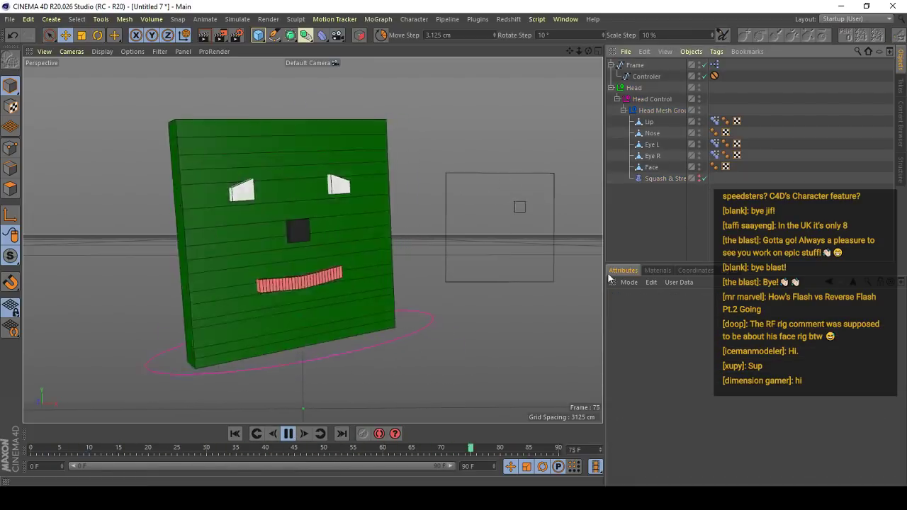
click(287, 438)
drag(170, 449, 1, 447)
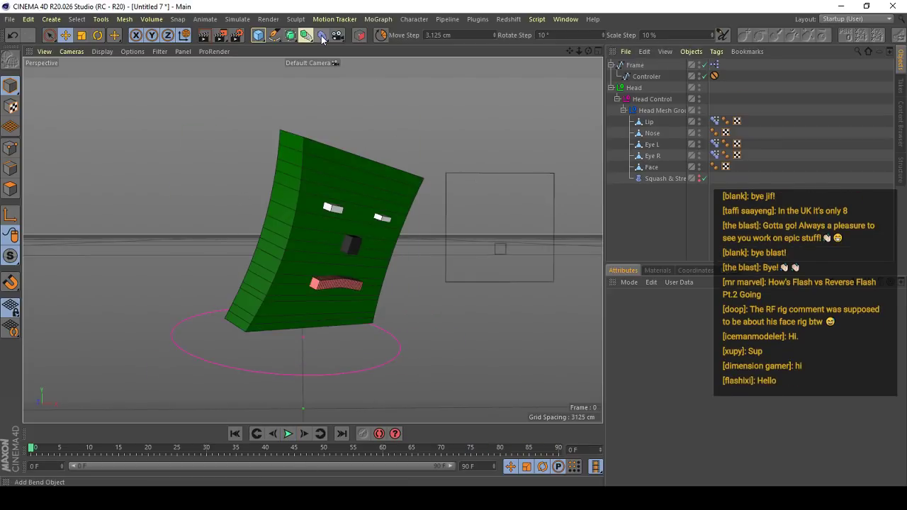
- Add a Bend deformer to the head's mesh group below Squash & Stretch, and go to frame 15
drag(322, 39, 404, 55)
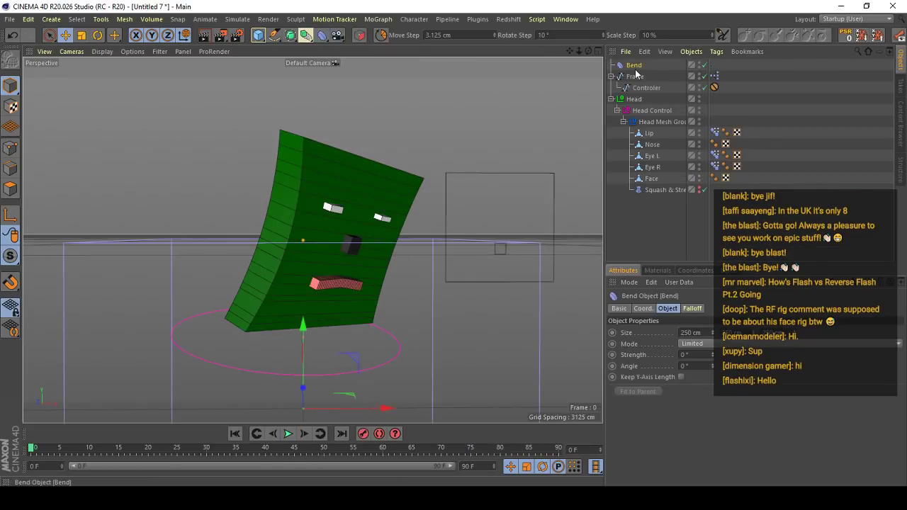
drag(635, 74, 659, 191)
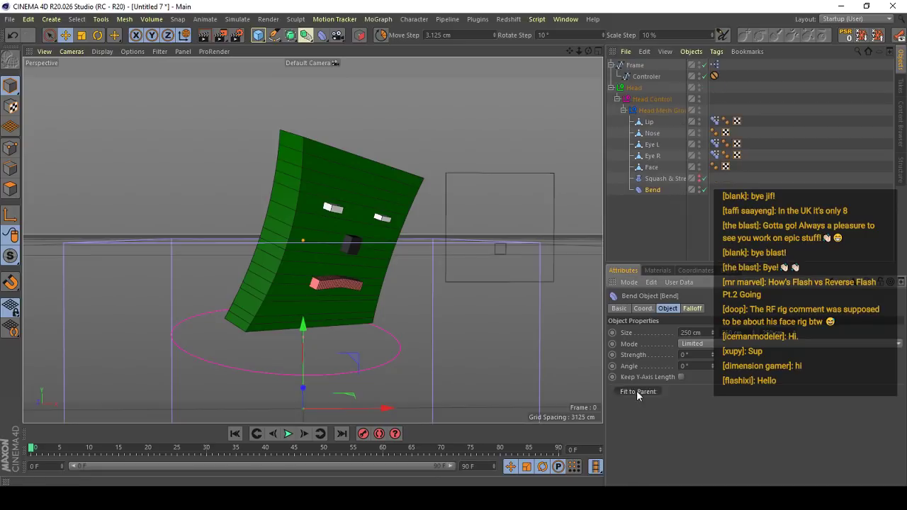
drag(59, 452, 120, 445)
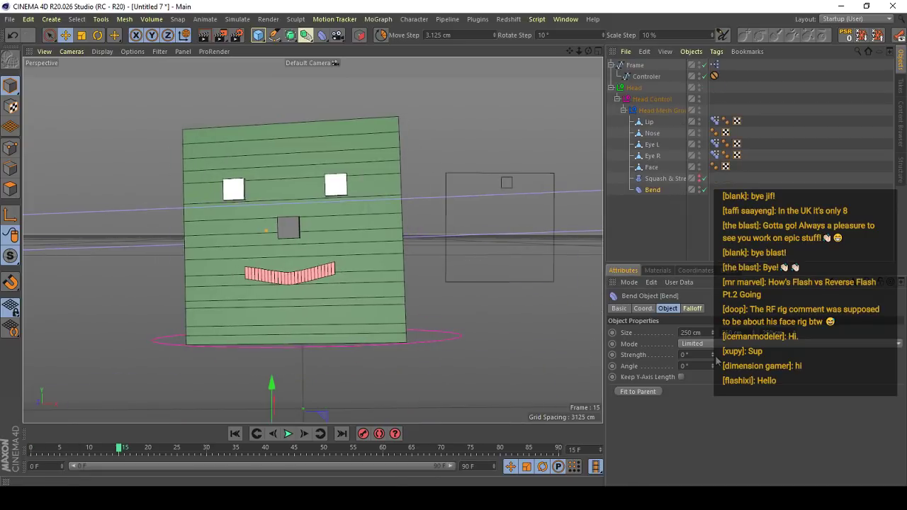
- Scale the Bend deformer down to a size of 97.75 cm and move it up over the face
key(t)
drag(535, 239, 290, 352)
key(e)
drag(272, 405, 295, 193)
key(t)
click(652, 190)
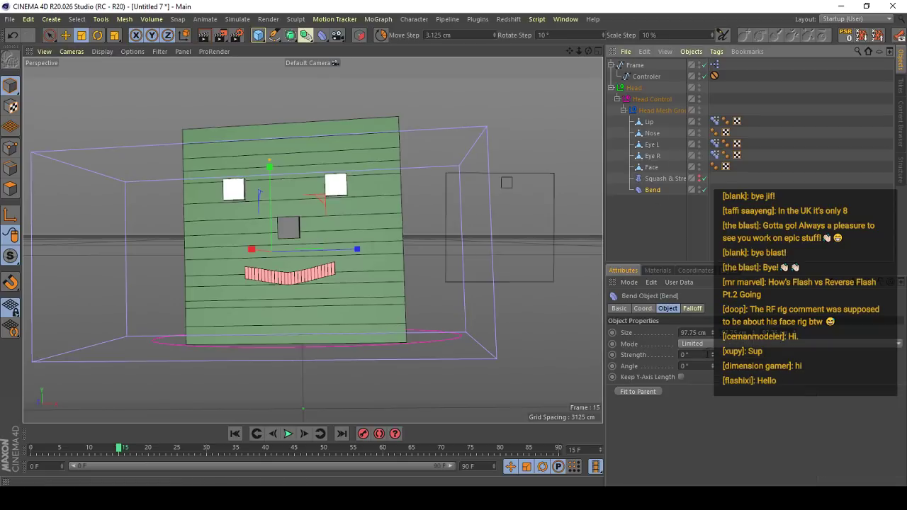
- Rotate the Bend deformer about its vertical axis so that its box lines up with the front of the face
key(r)
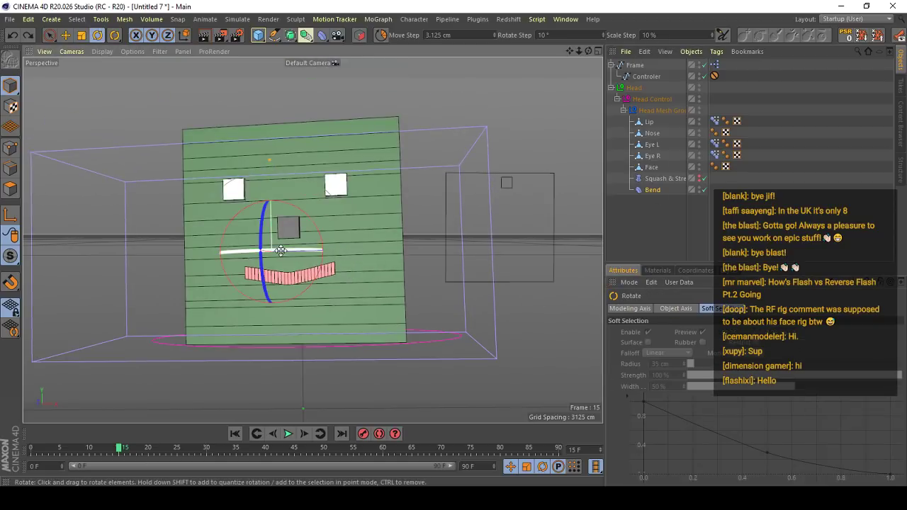
drag(308, 253, 401, 245)
key(e)
- Enable Keep Y-Axis Length on the Bend deformer, undo the trial Strength, and flatten its box into a plane
click(665, 197)
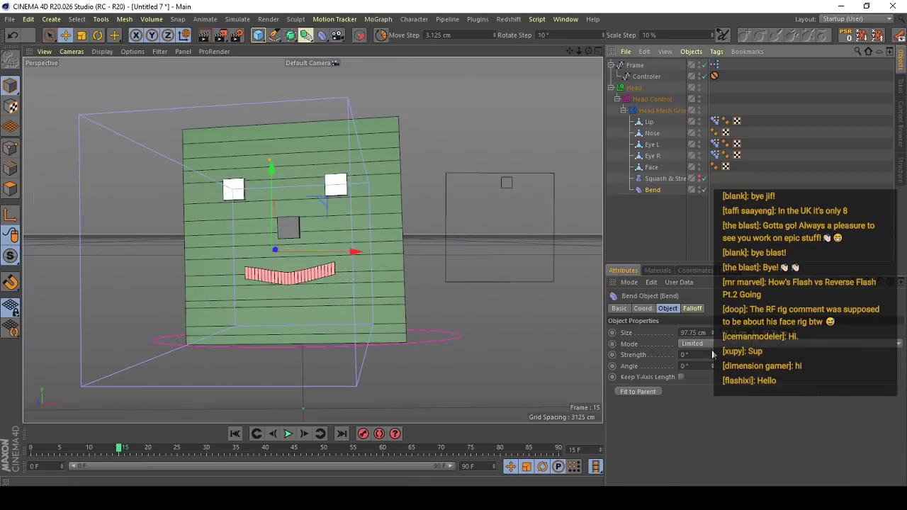
mouse_move(713, 355)
mouse_down()
mouse_move(713, 365)
mouse_move(712, 301)
mouse_move(712, 342)
mouse_up()
click(681, 377)
key(ctrl+z)
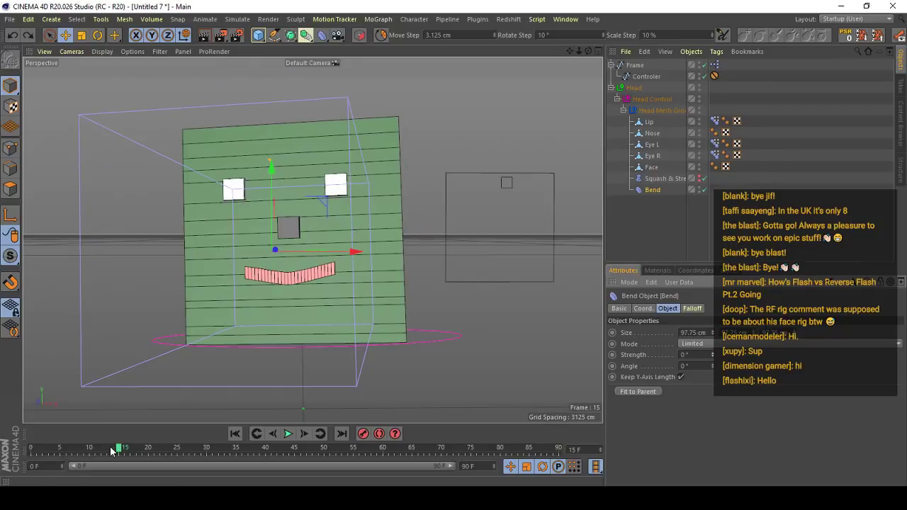
right_click(795, 334)
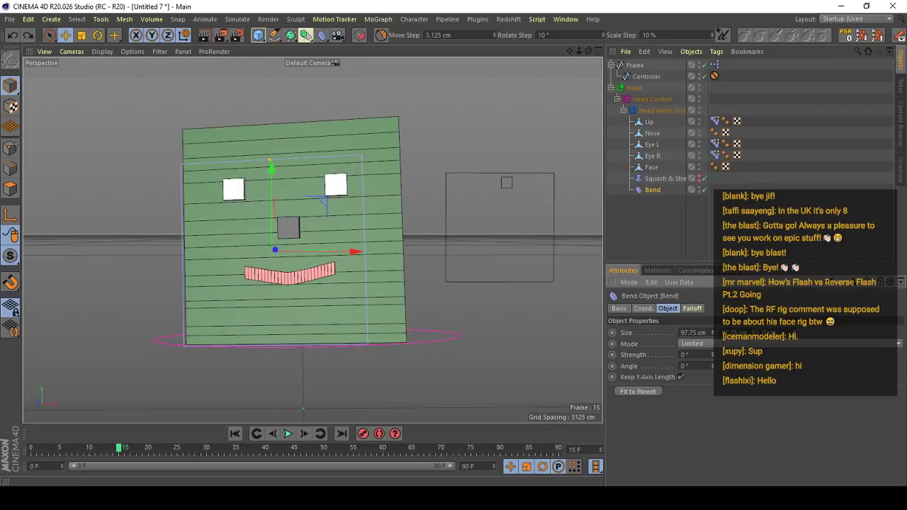
- Scrub and play from frame 0 to examine how the Bend deformer sits relative to the animated head
click(157, 449)
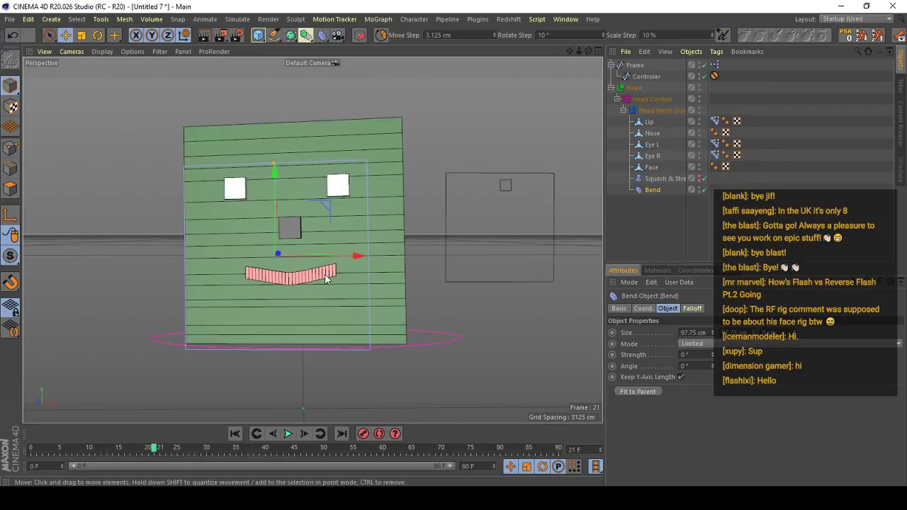
key(e)
drag(127, 450, 1, 447)
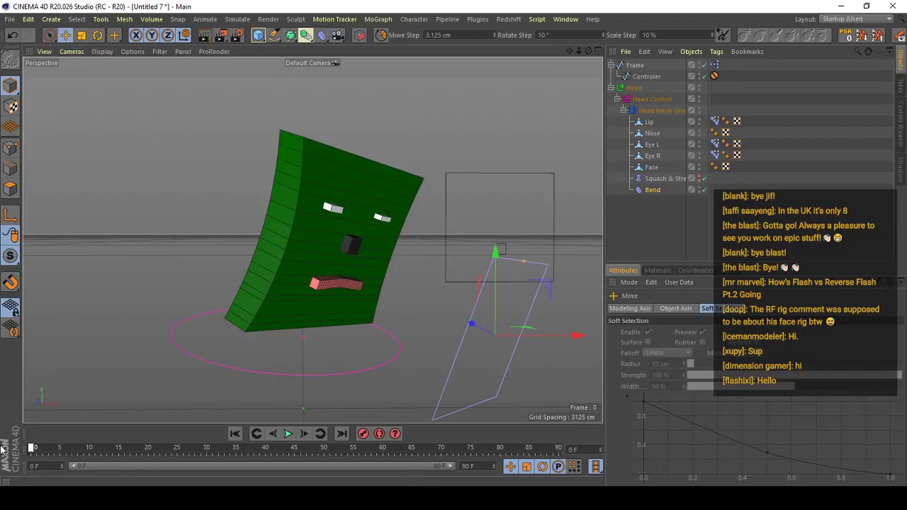
click(650, 189)
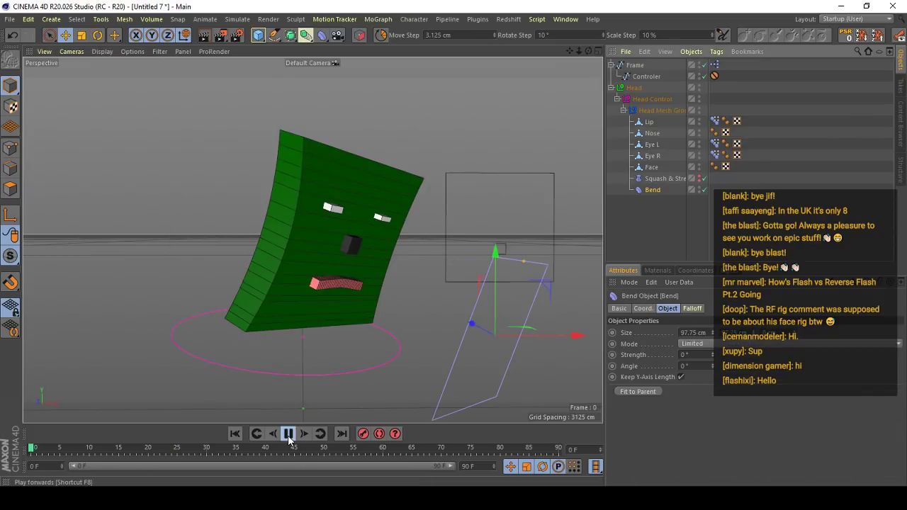
click(288, 434)
click(55, 449)
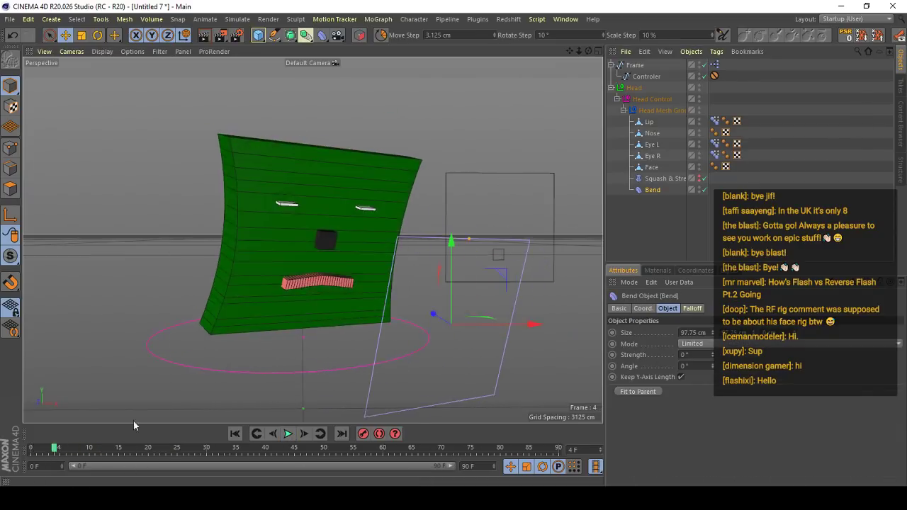
- Keyframe the Bend deformer's Strength at 10° and place that key on frame 0
drag(712, 355, 713, 347)
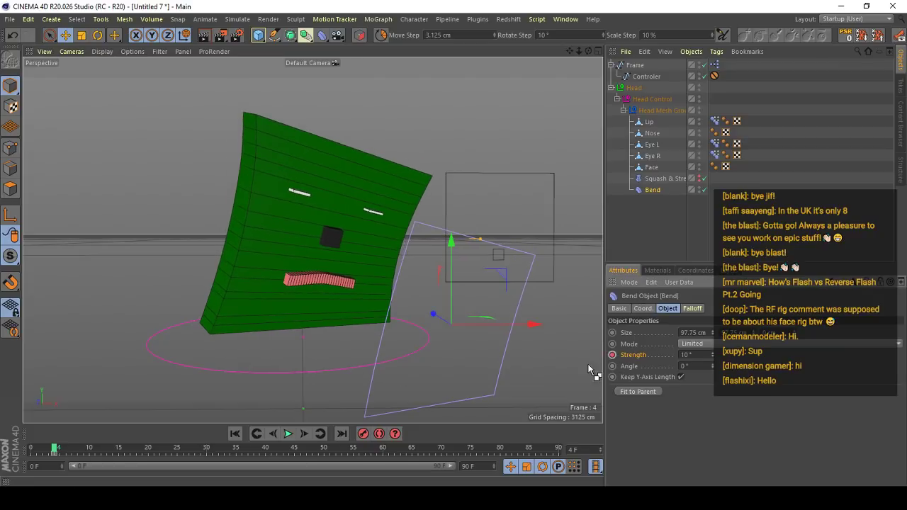
drag(56, 454, 32, 454)
click(32, 448)
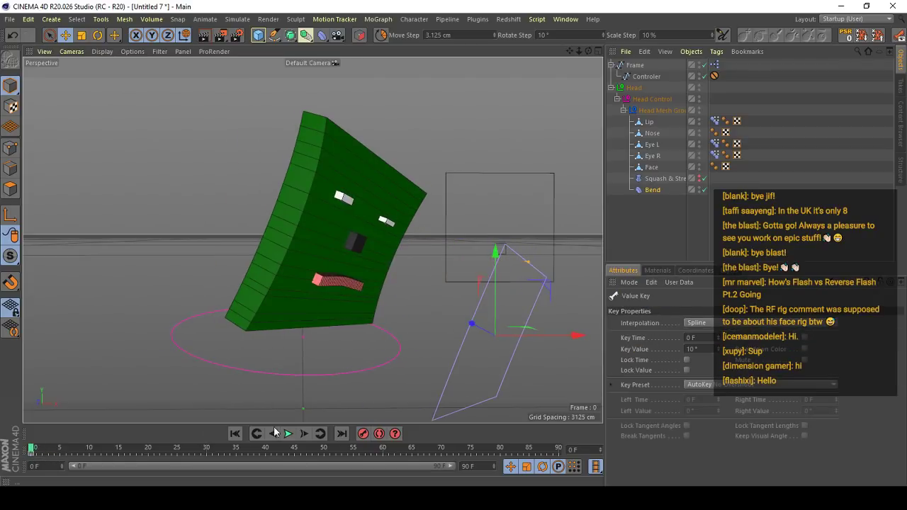
- Keyframe the Bend deformer's Strength on frame 7 and key it at -4° on frame 10
click(288, 434)
click(288, 434)
click(653, 189)
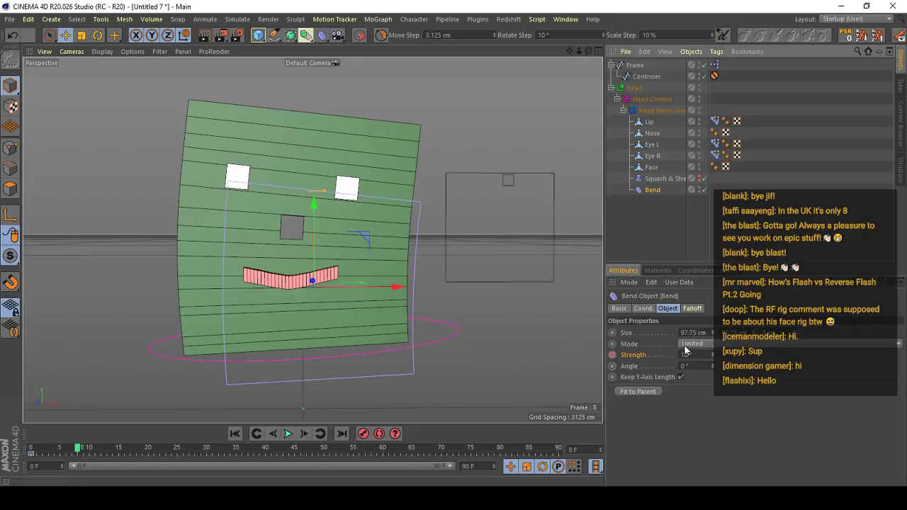
key(f)
mouse_move(712, 355)
mouse_down()
mouse_move(712, 380)
mouse_move(712, 369)
mouse_up()
key(g)
key(g)
key(g)
key(g)
key(g)
key(g)
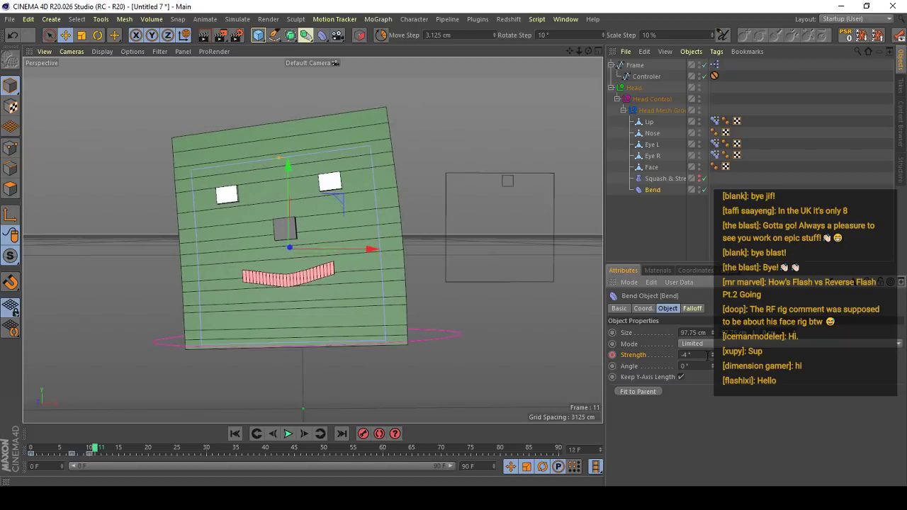
- Keyframe the Bend deformer's Strength at 0° on frame 13 and play back the head motion
text(0)
click(738, 423)
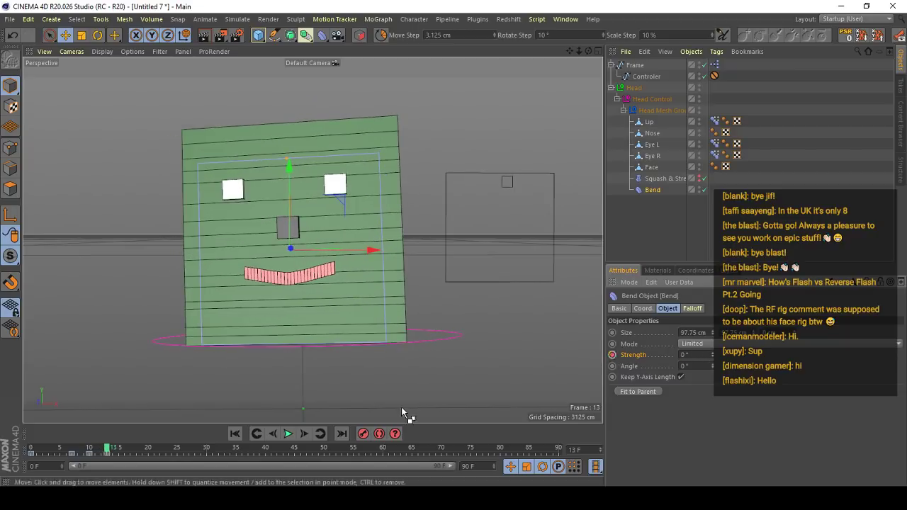
click(287, 433)
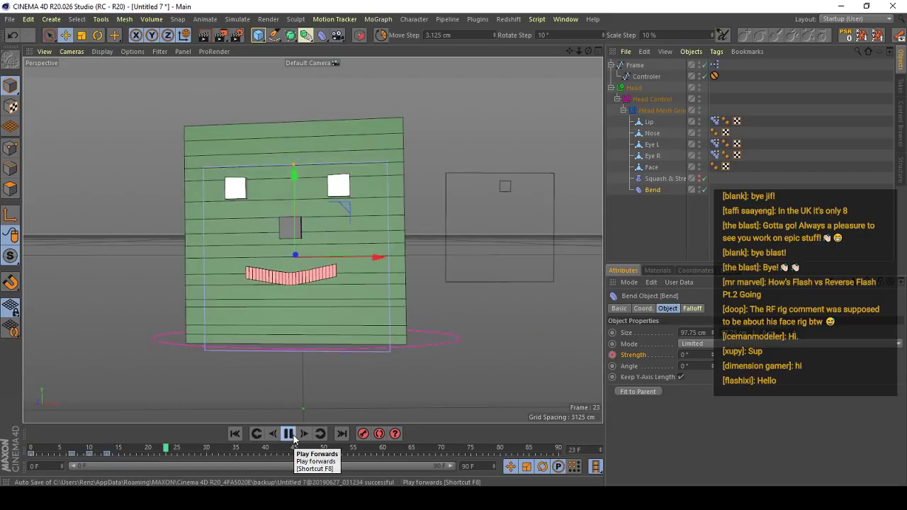
click(288, 434)
drag(71, 450, 2, 453)
click(294, 435)
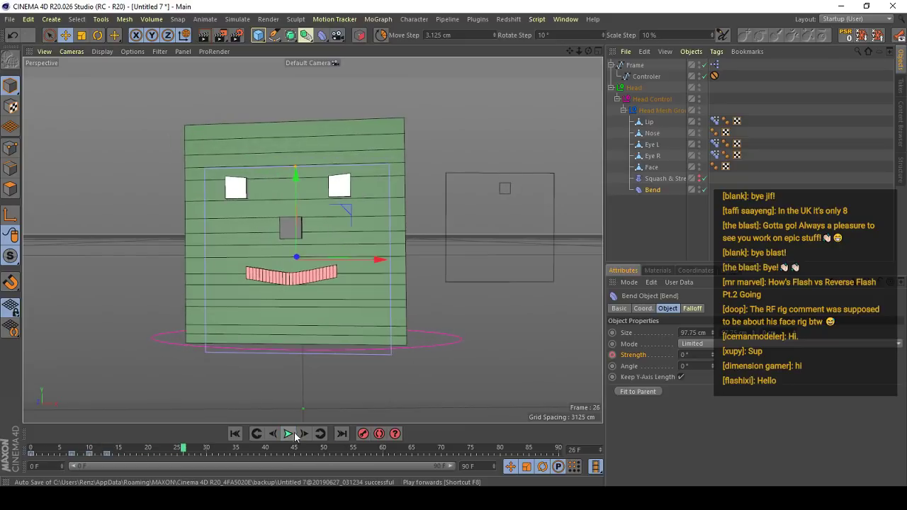
- Play the animation from frame 0 with the Squash & Stretch deformer temporarily disabled, and re-enable it
click(704, 179)
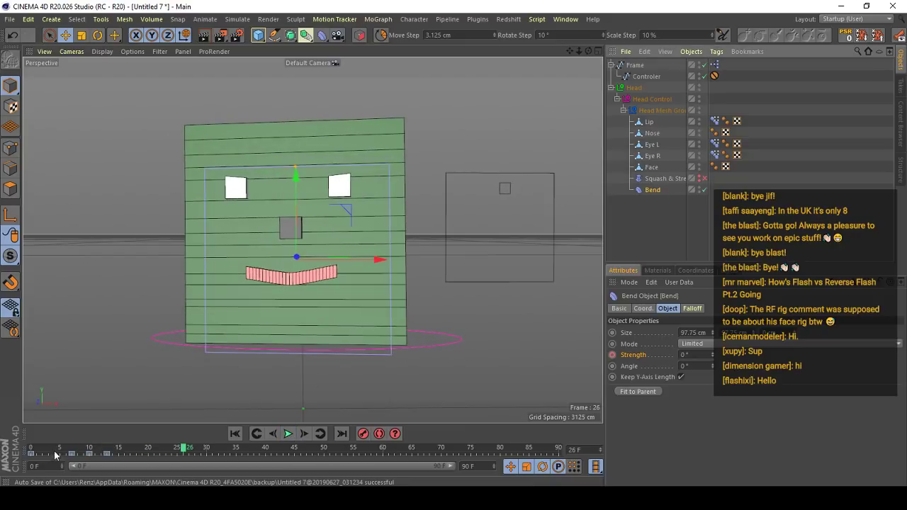
click(30, 452)
click(291, 435)
click(291, 435)
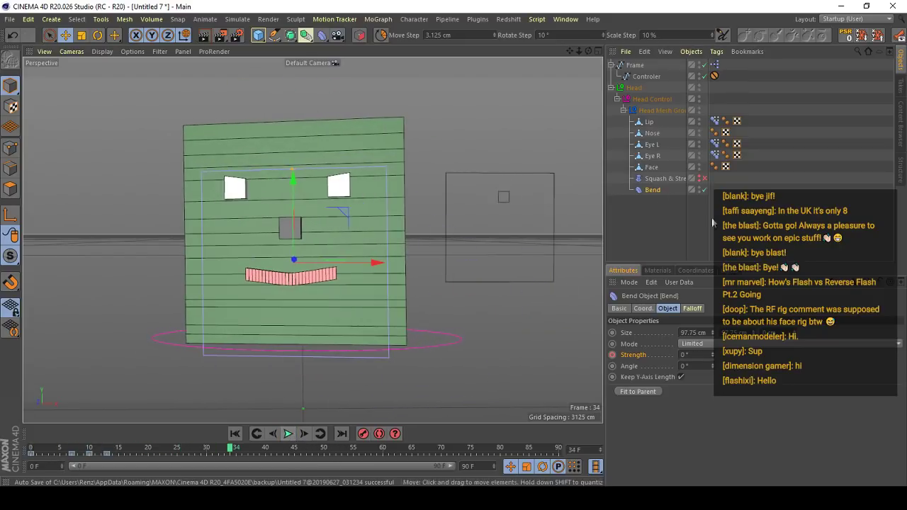
click(705, 178)
- Keyframe the Squash & Stretch deformer's Factor at 96% on frame 3 and play back the result
drag(62, 455, 86, 448)
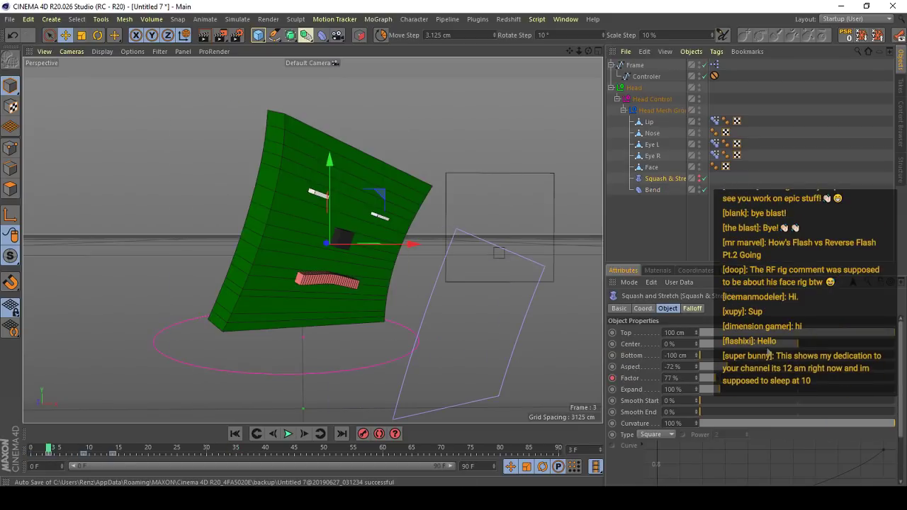
click(719, 378)
click(696, 380)
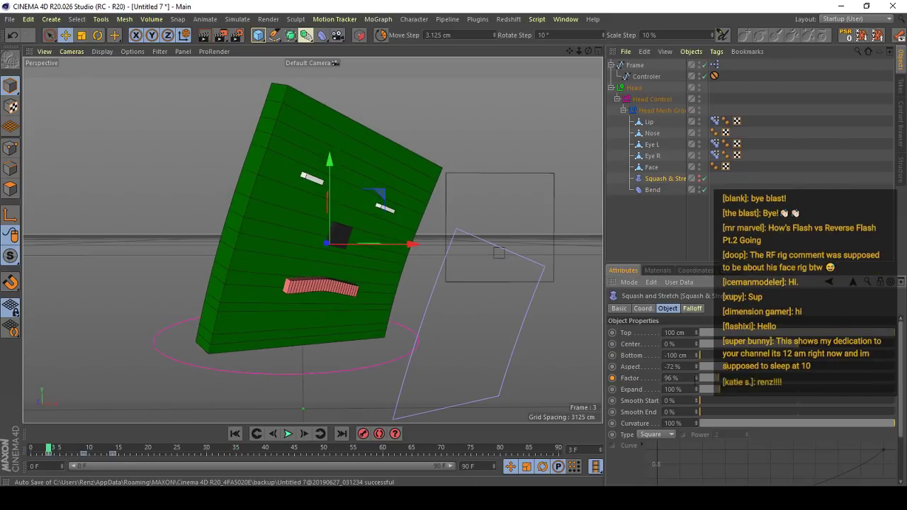
click(284, 435)
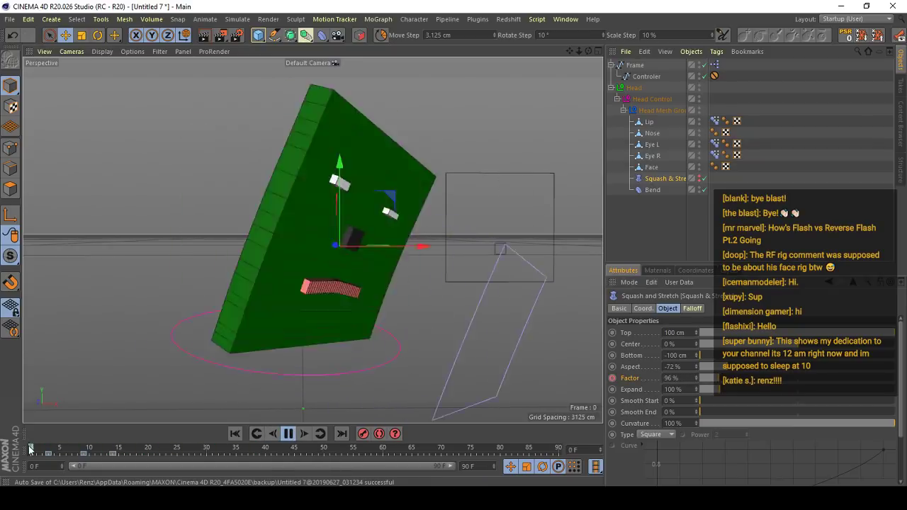
- Keyframe the Bend deformer's Strength at 0° on frame 32 to hold the head straight until that point
click(653, 190)
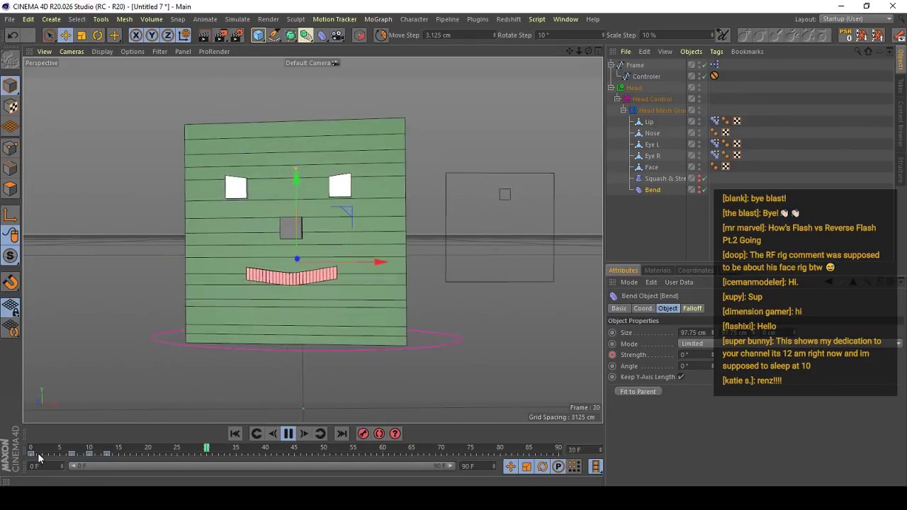
click(289, 434)
click(234, 448)
mouse_move(235, 448)
mouse_down()
mouse_move(331, 450)
mouse_move(270, 450)
mouse_move(295, 463)
mouse_move(210, 457)
mouse_move(229, 453)
mouse_move(218, 453)
mouse_up()
click(289, 434)
click(289, 433)
click(289, 434)
click(613, 355)
- Keyframe the Bend deformer's Strength at 7° on frame 49 and 10° on frame 55, and play back the bend
click(289, 434)
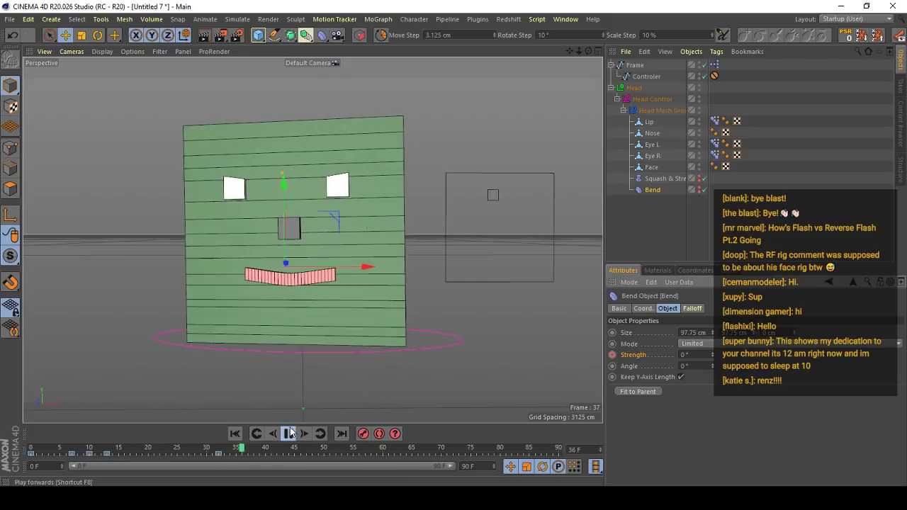
click(288, 434)
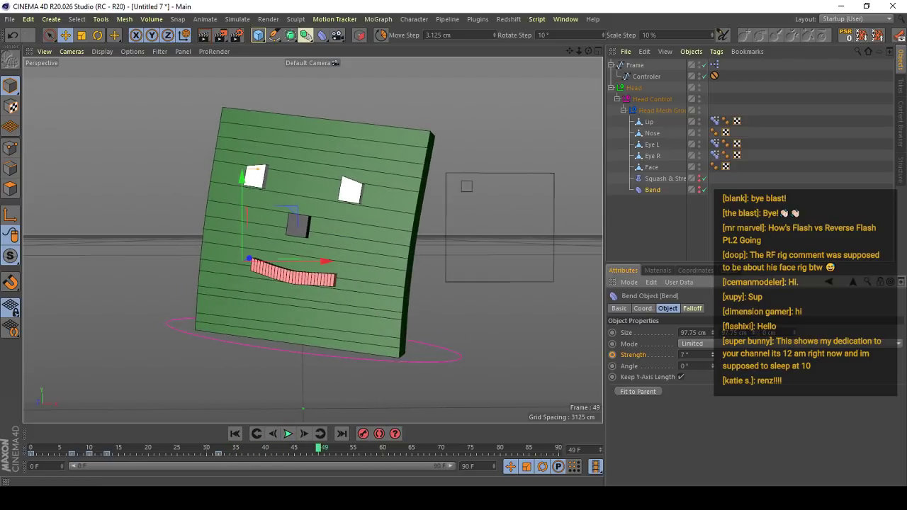
click(713, 353)
click(713, 353)
click(289, 433)
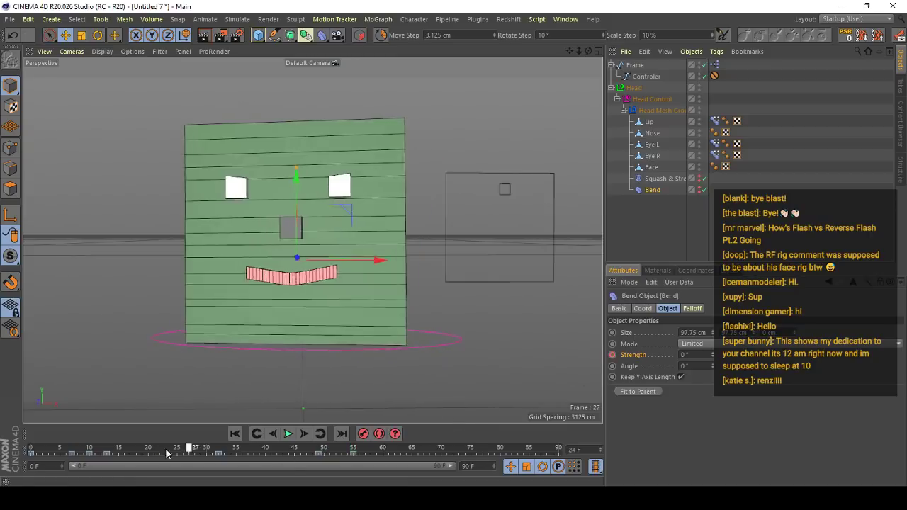
click(289, 433)
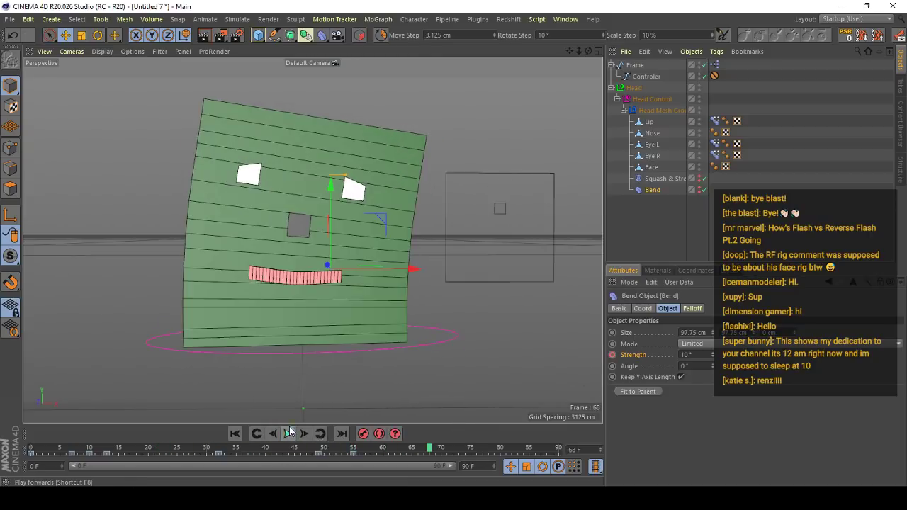
- Keyframe the Bend deformer's Strength at 11° on frame 60 and -7° on frame 67, and scrub through the change
click(376, 451)
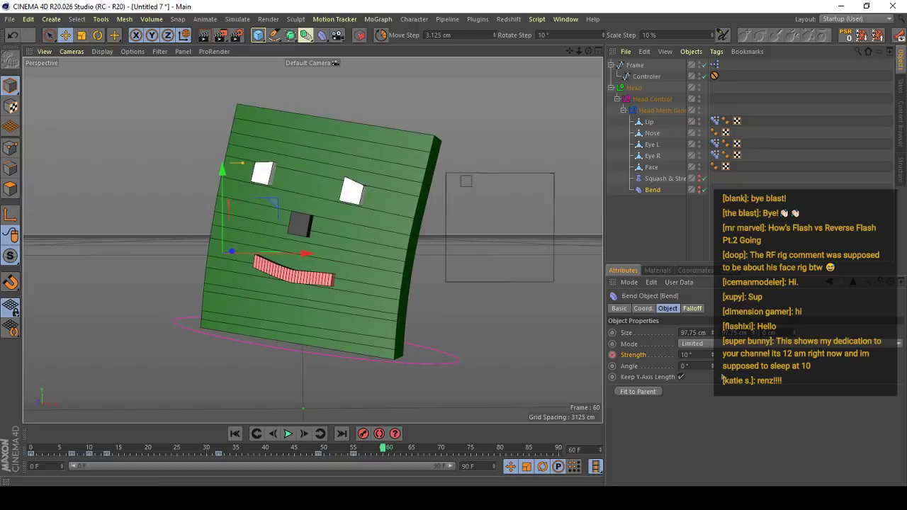
click(711, 352)
click(293, 440)
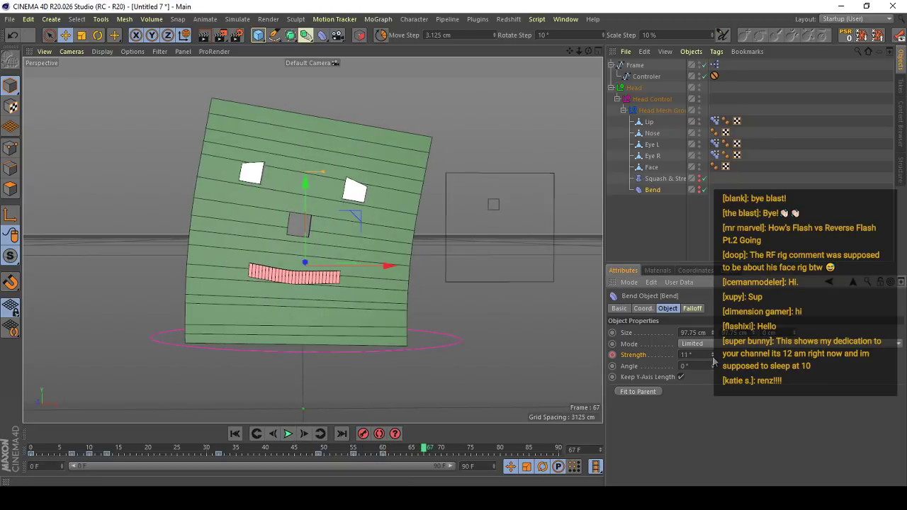
drag(713, 356, 713, 374)
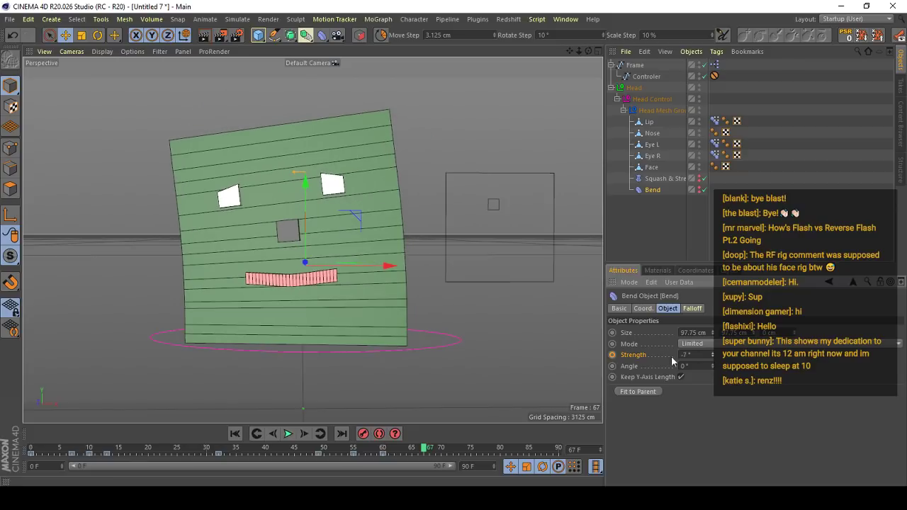
drag(316, 449, 343, 451)
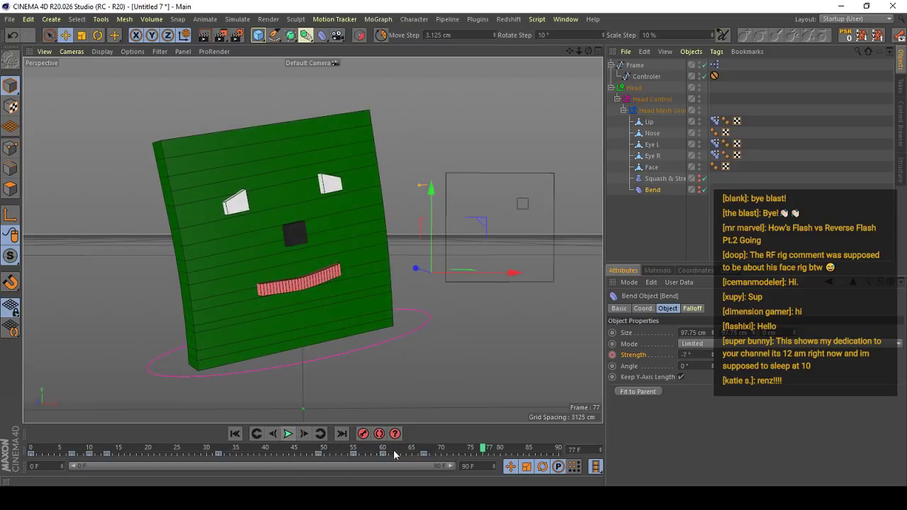
- Keyframe the Bend deformer's Strength at -10° on frame 75 and -12° on frame 84
click(290, 436)
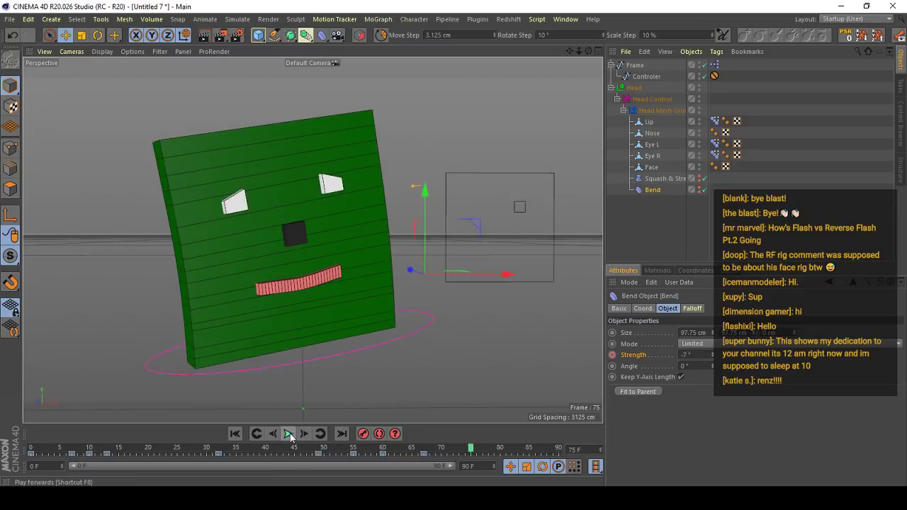
drag(713, 357, 712, 363)
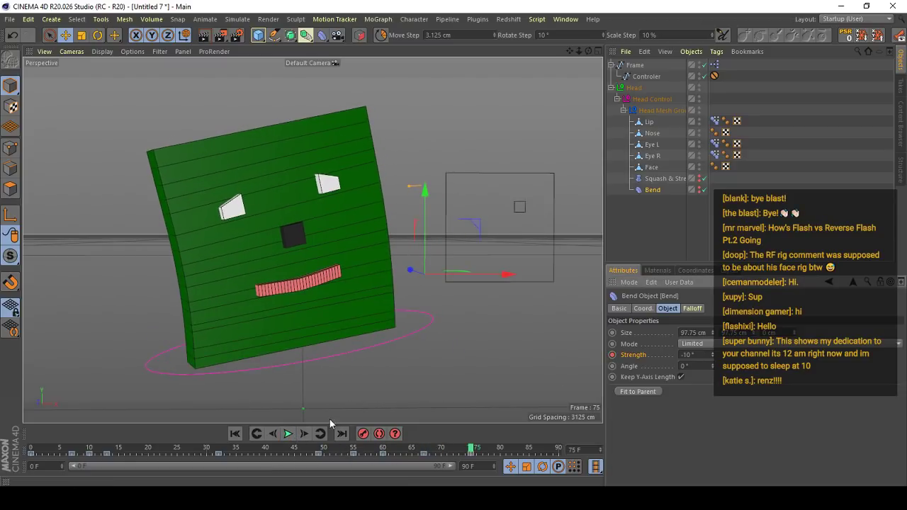
click(290, 434)
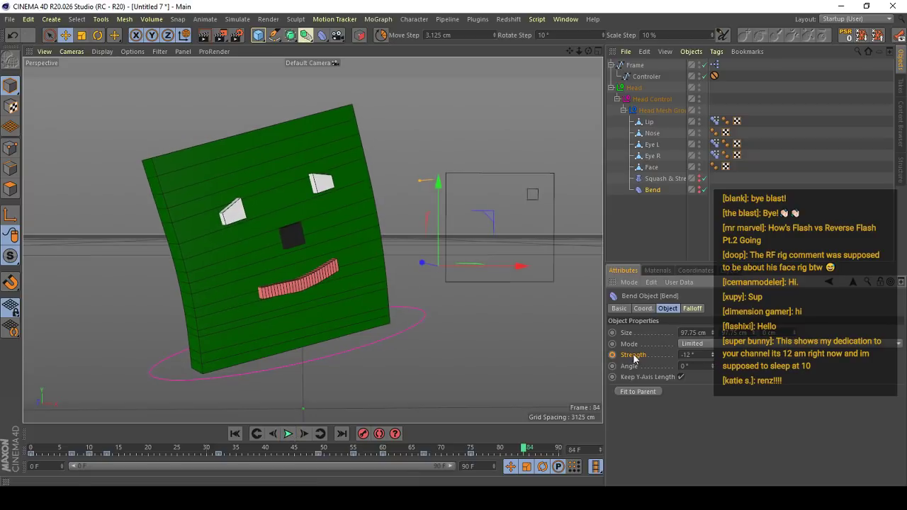
- Adjust the Bend deformer's Strength on the final frame 90 and keyframe it
drag(505, 452, 603, 445)
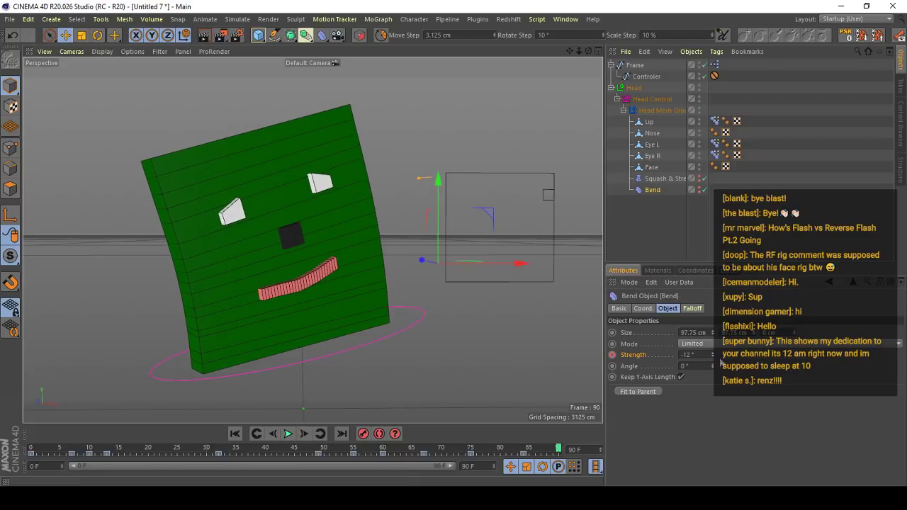
drag(720, 363, 716, 362)
click(612, 354)
- Play the whole animation from the start with nothing selected and the viewport in Gouraud shading without lines
click(234, 434)
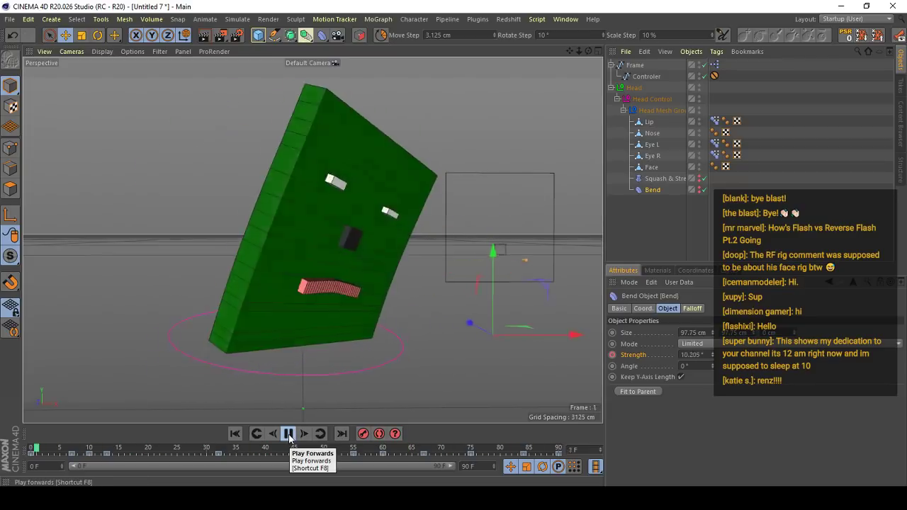
click(557, 296)
key(n)
key(a)
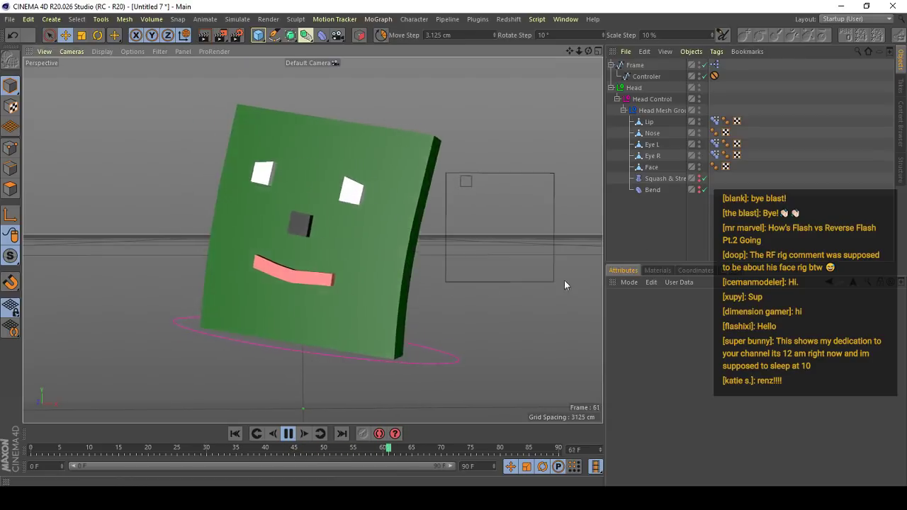
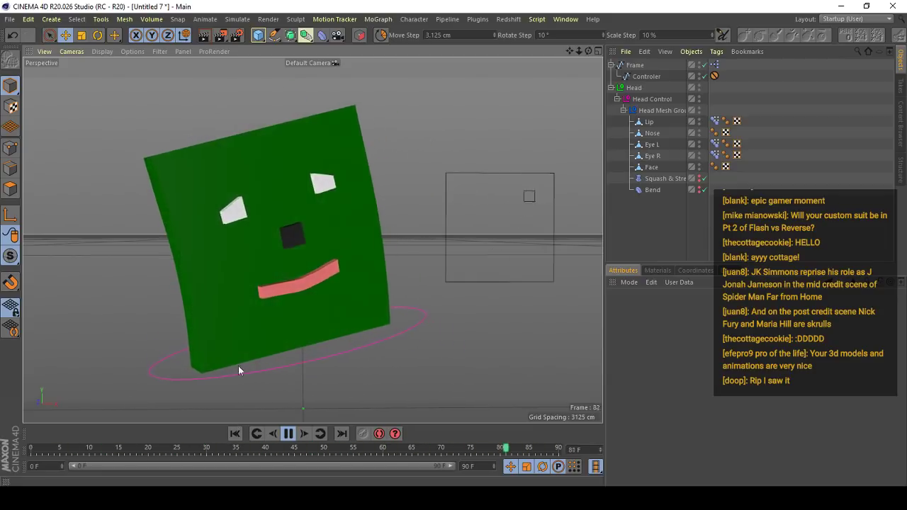
- Stop the animation at frame 0 and handwrite "Hulk" beside the green head with Doodle Paint
click(289, 434)
click(30, 449)
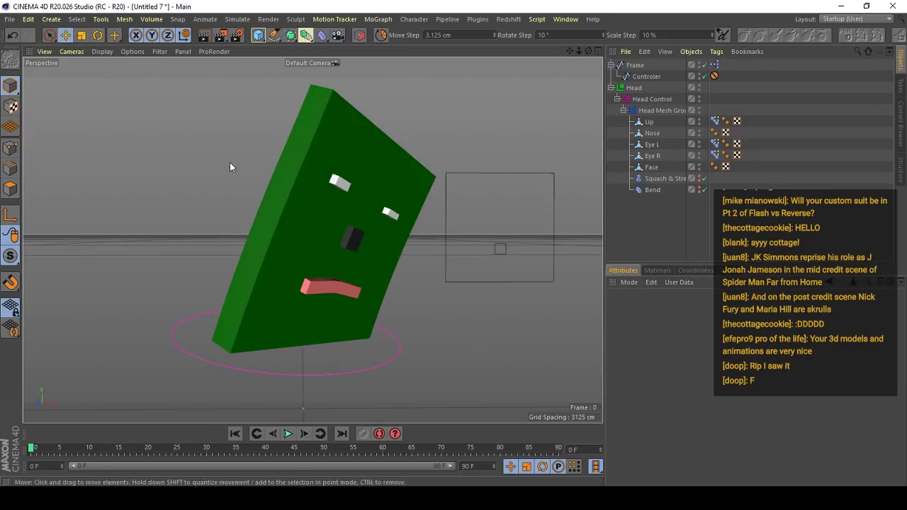
click(512, 19)
click(513, 18)
key(shift+c)
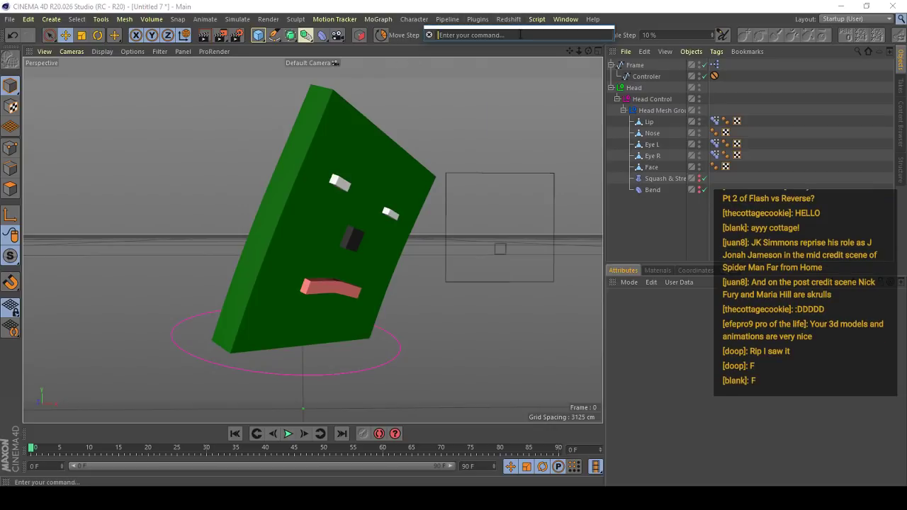
text(doodle)
key(Return)
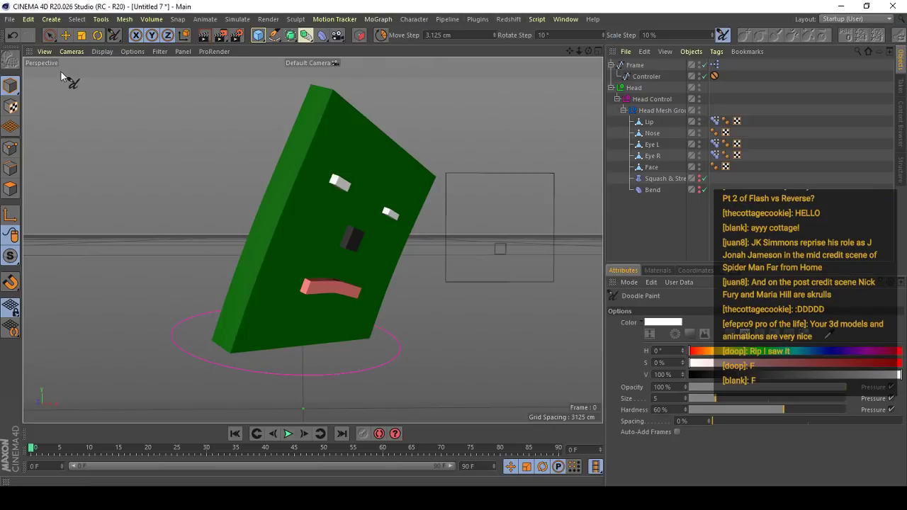
drag(31, 78, 46, 141)
mouse_move(39, 106)
mouse_down()
mouse_move(81, 101)
mouse_move(88, 128)
mouse_move(106, 106)
mouse_move(108, 126)
mouse_up()
mouse_move(112, 81)
mouse_down()
mouse_move(117, 126)
mouse_move(129, 114)
mouse_move(128, 91)
mouse_move(124, 100)
mouse_up()
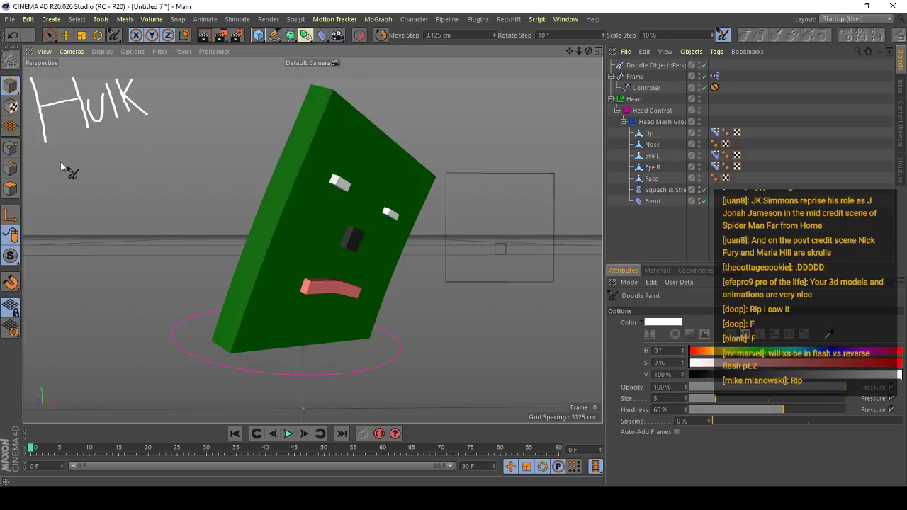
mouse_move(50, 159)
mouse_down()
mouse_move(57, 196)
mouse_move(69, 147)
mouse_up()
mouse_move(52, 177)
mouse_down()
mouse_move(72, 170)
mouse_move(77, 185)
mouse_up()
mouse_move(92, 146)
mouse_down()
mouse_move(82, 164)
mouse_move(92, 184)
mouse_move(93, 165)
mouse_move(109, 173)
mouse_move(113, 159)
mouse_up()
key(ctrl+z)
key(ctrl+z)
key(ctrl+z)
key(ctrl+z)
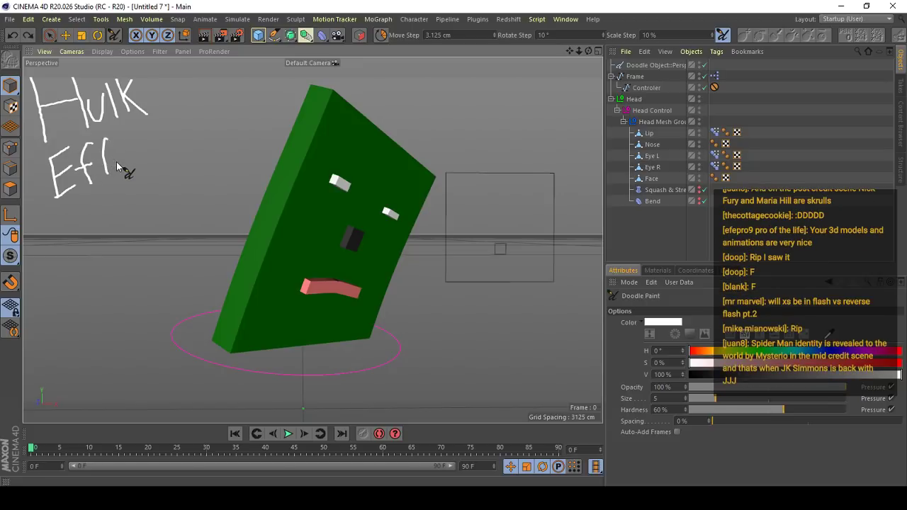
key(ctrl+z)
key(ctrl+z)
key(ctrl+z)
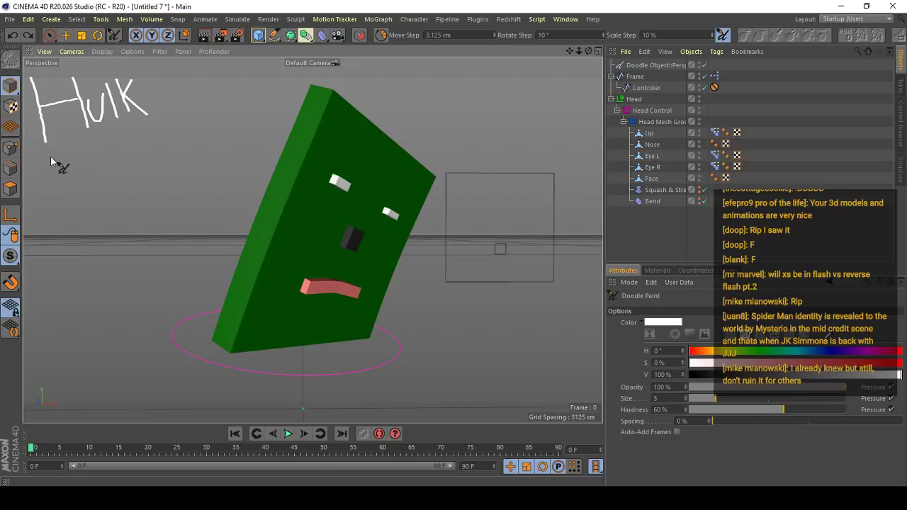
- Handwrite "Affect" below the word "Hulk" with Doodle Paint
mouse_move(50, 156)
mouse_down()
mouse_move(51, 206)
mouse_move(67, 204)
mouse_up()
mouse_move(77, 151)
mouse_down()
mouse_move(77, 192)
mouse_move(83, 171)
mouse_move(99, 182)
mouse_move(98, 163)
mouse_move(121, 158)
mouse_move(124, 175)
mouse_move(144, 171)
mouse_up()
drag(151, 135, 158, 164)
drag(141, 153, 166, 145)
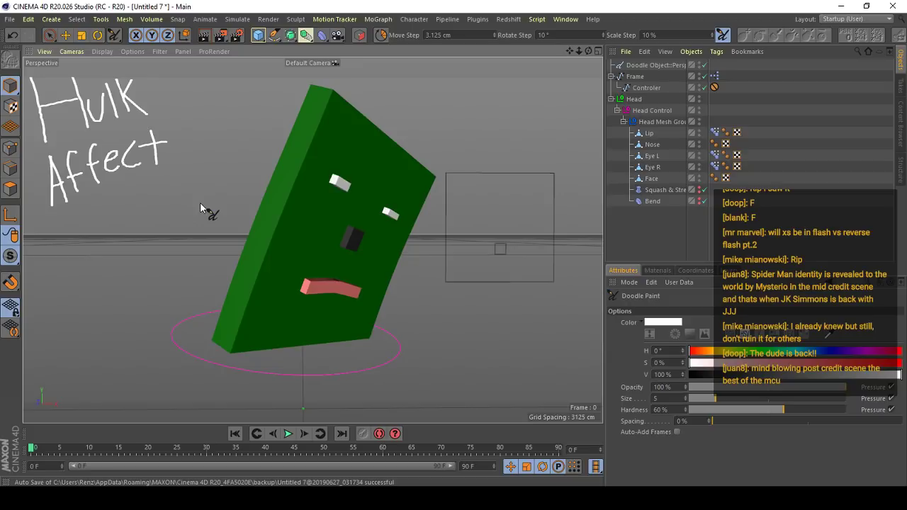
- Play back the head animation and examine the bending and facial motion from several angles
click(289, 434)
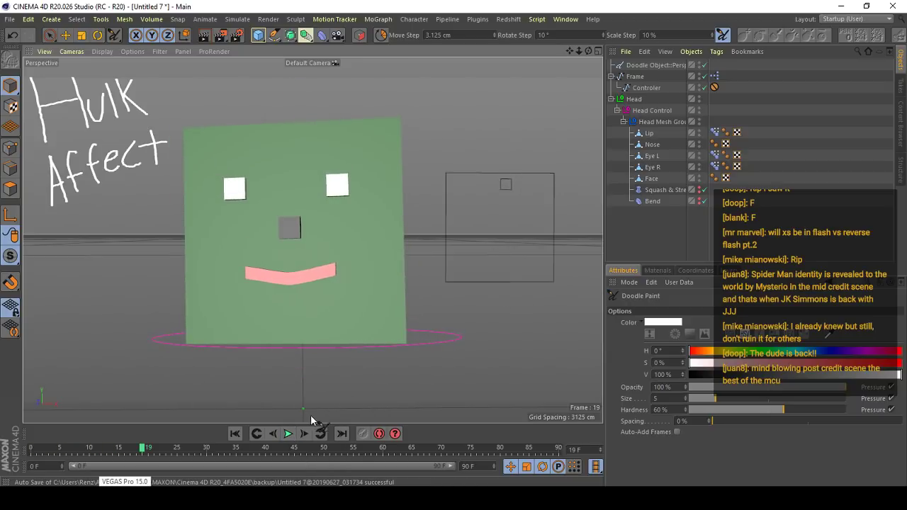
click(290, 434)
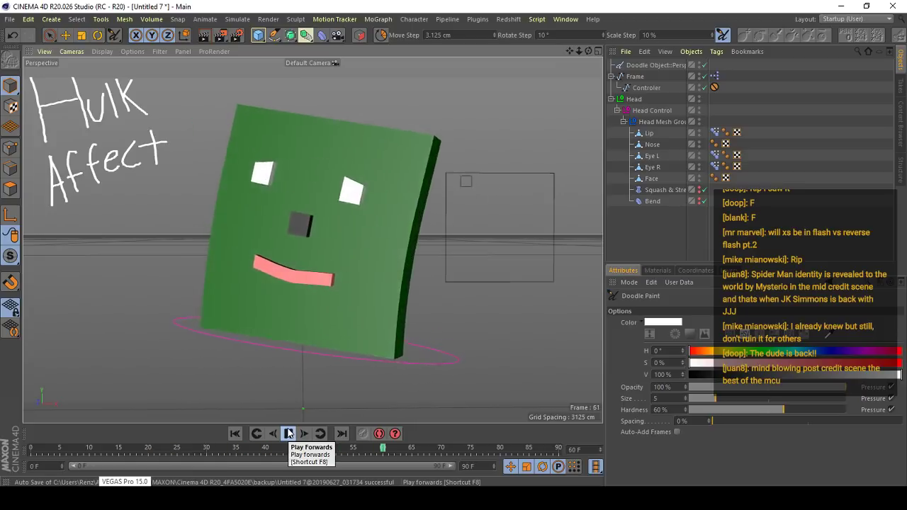
key(e)
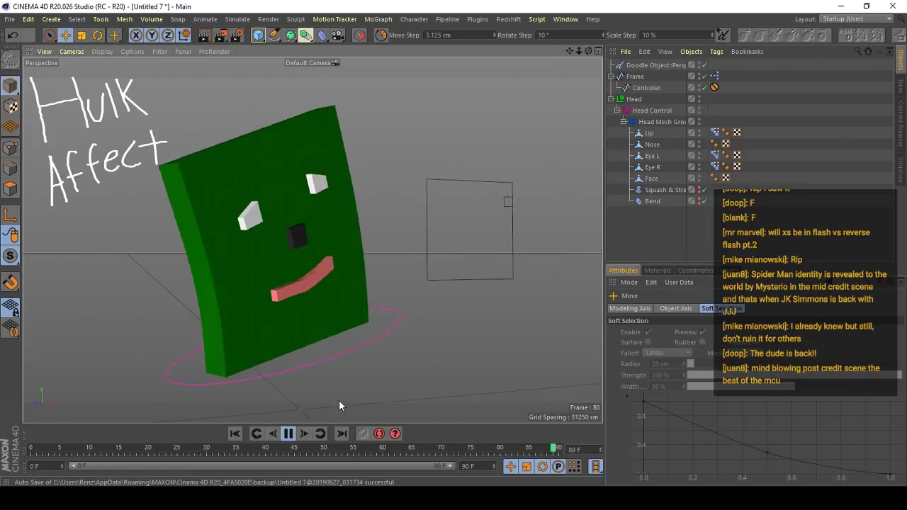
click(293, 433)
drag(153, 448, 7, 444)
alt+drag(308, 283, 258, 279)
click(289, 434)
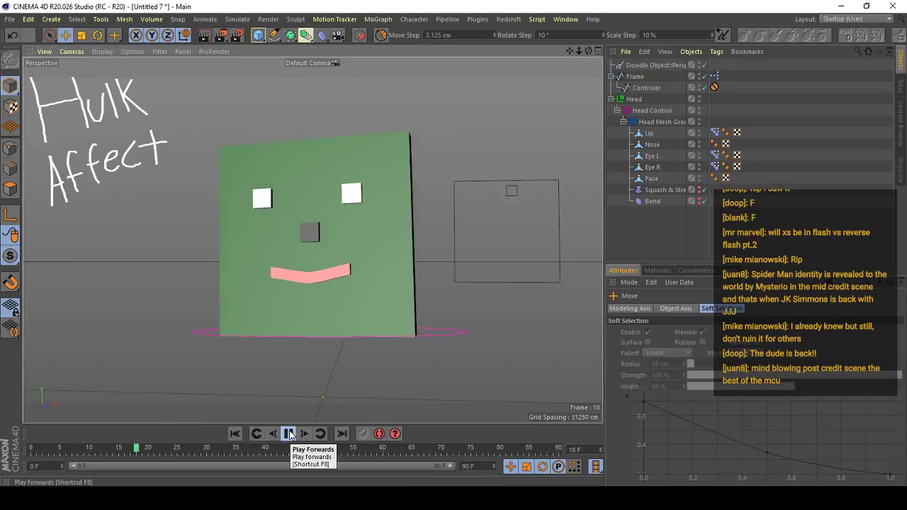
click(288, 432)
alt+drag(328, 313, 330, 287)
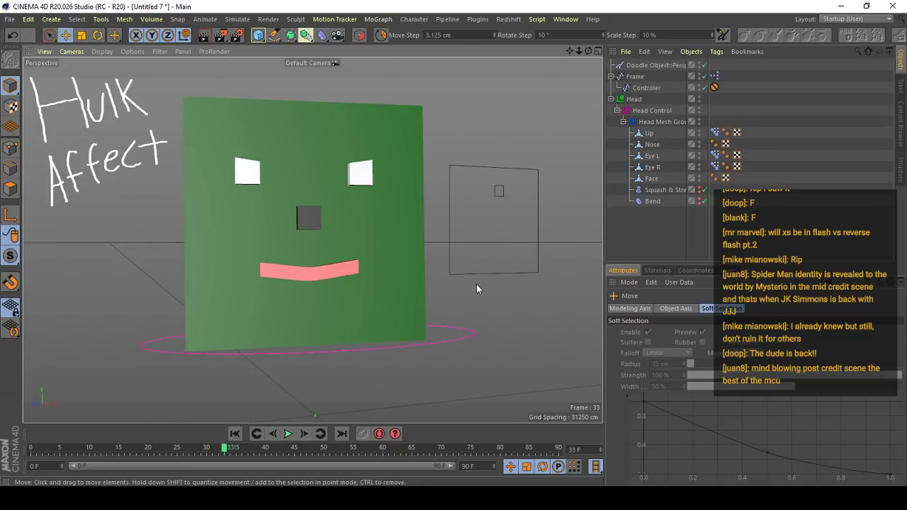
- Select the Controler spline inside the square Frame object next to the head
alt+drag(477, 296, 443, 184)
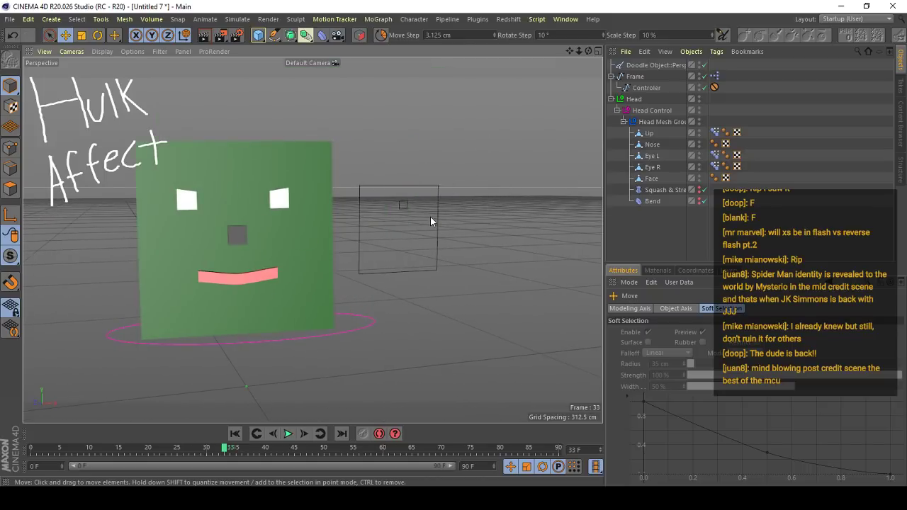
click(412, 211)
click(481, 234)
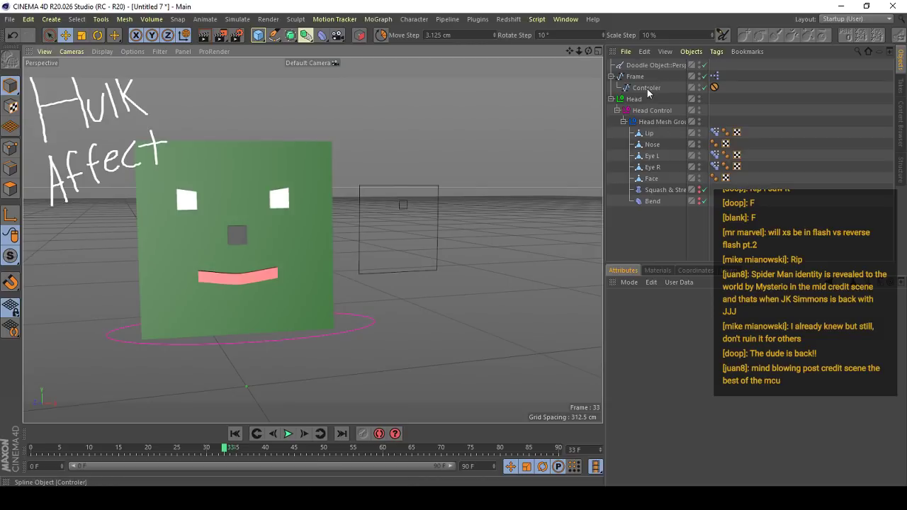
alt+drag(311, 239, 334, 252)
alt+right_drag(335, 252, 319, 287)
alt+drag(319, 286, 513, 213)
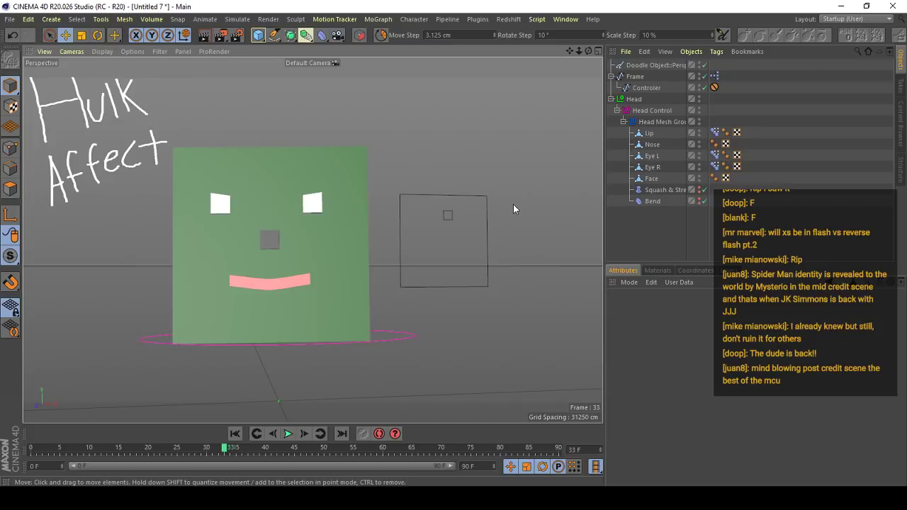
click(448, 214)
alt+drag(446, 228, 533, 168)
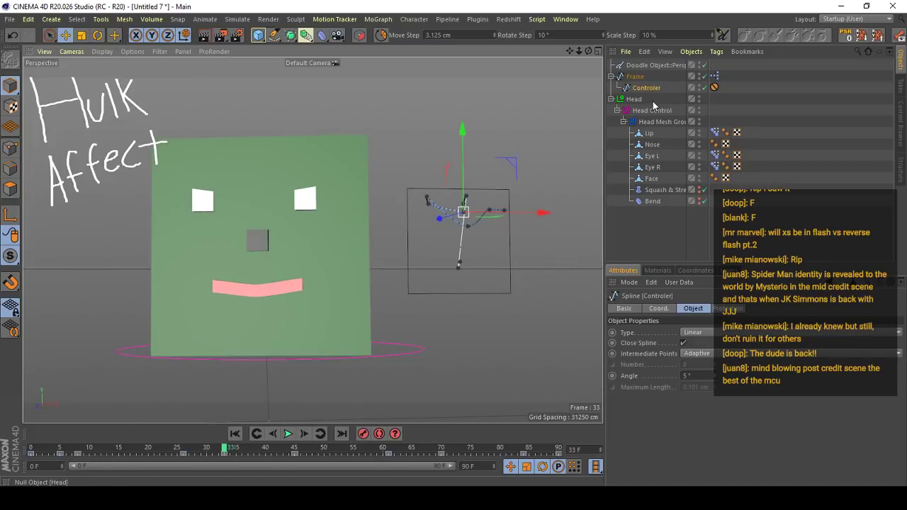
click(638, 78)
click(642, 87)
click(640, 80)
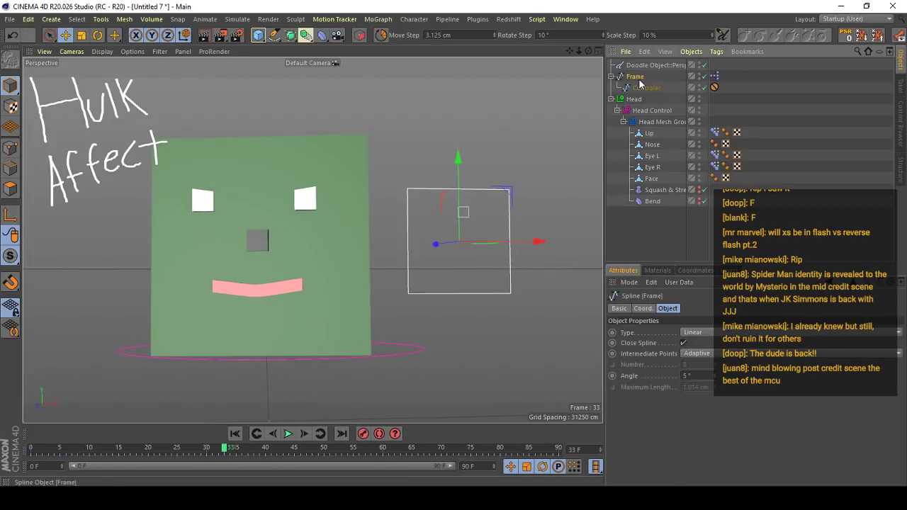
click(646, 87)
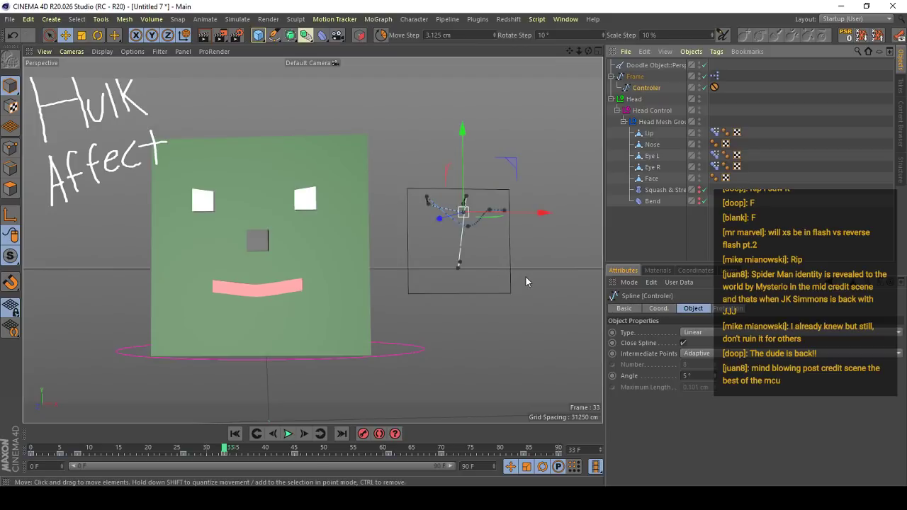
- Inspect the Controler spline's motion path closely and show its position coordinates
scroll(446, 209, up, 5)
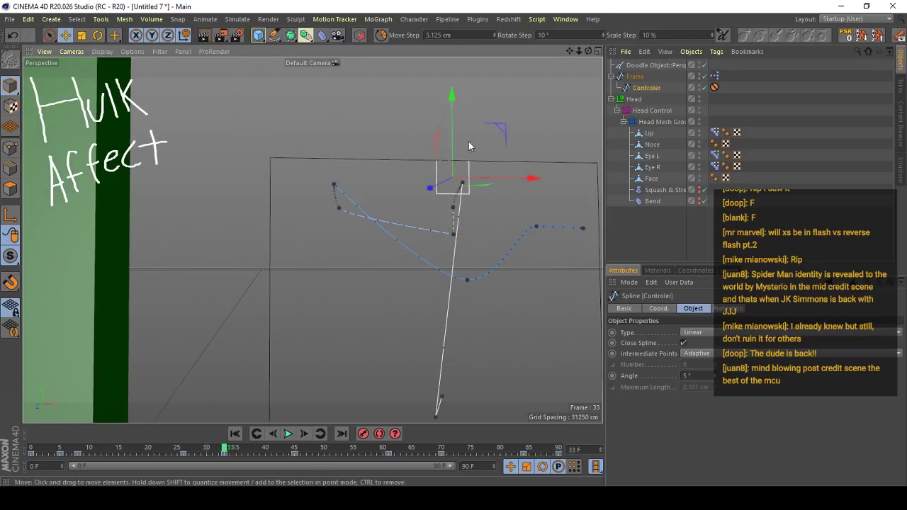
scroll(468, 146, up, 4)
click(660, 309)
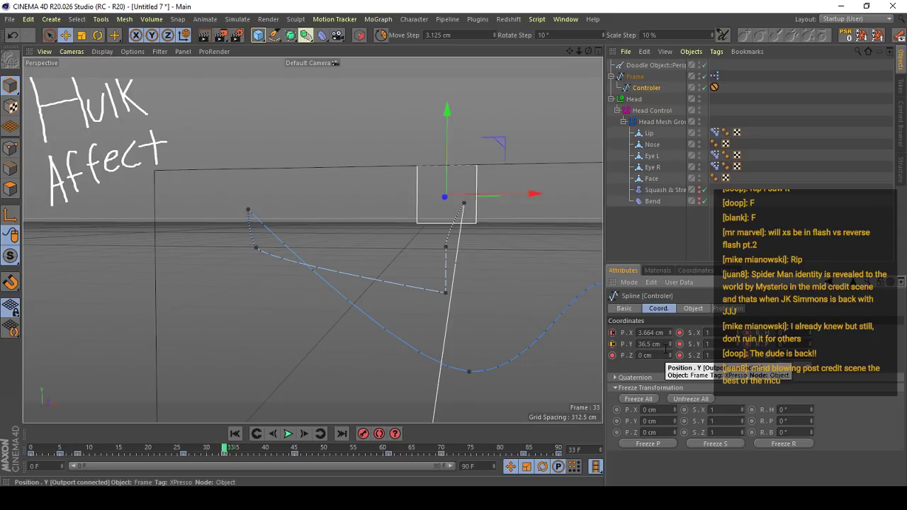
- Show the position limit settings of the Controler spline's Protection tag
scroll(375, 234, down, 6)
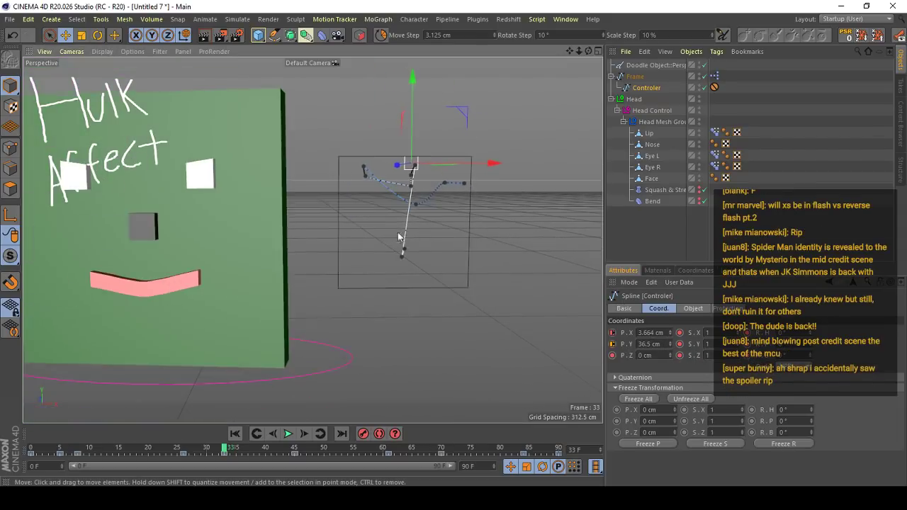
alt+drag(399, 238, 538, 256)
key(ctrl+z)
key(ctrl+z)
click(715, 87)
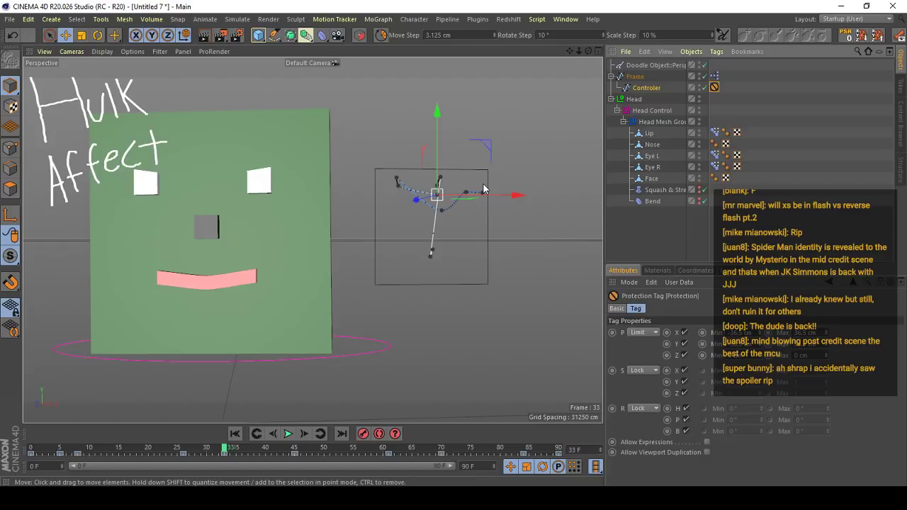
- Try adding another Protection tag to the Controler spline through a command search for "prot"
key(shift+c)
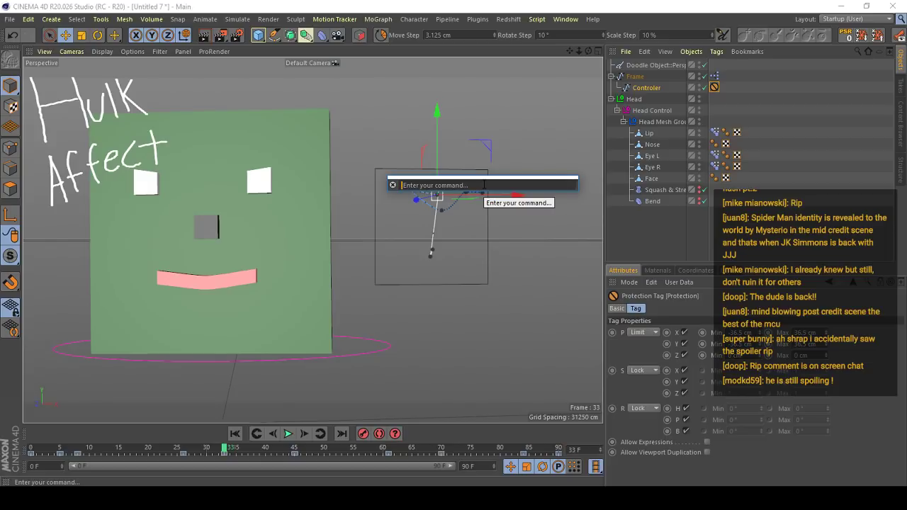
text(prte)
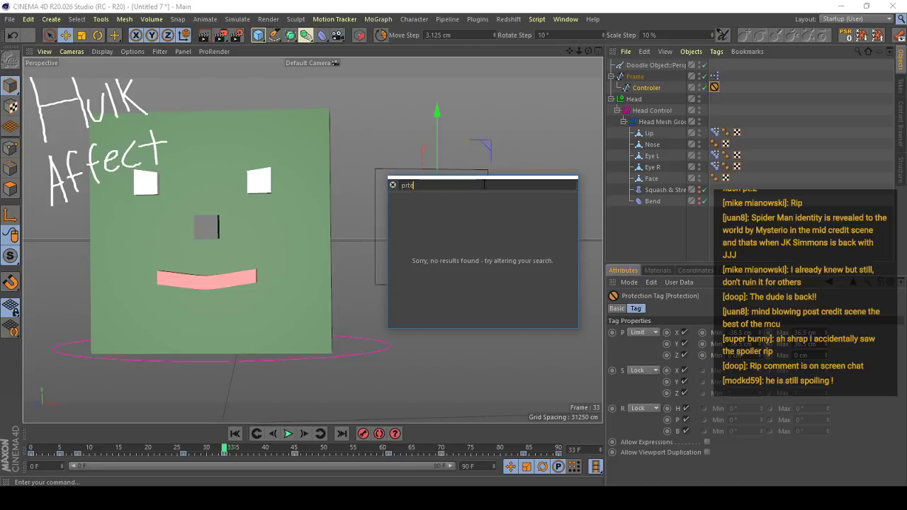
key(BackSpace)
key(BackSpace)
text(ot)
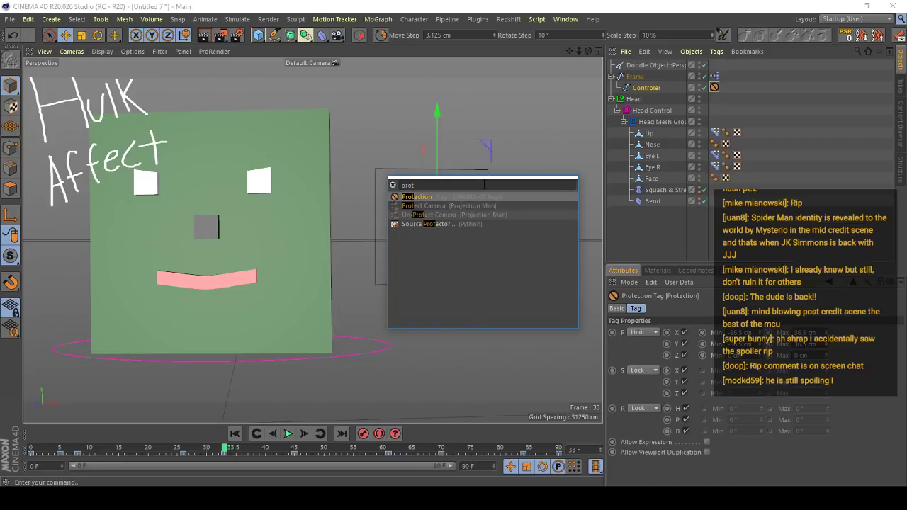
key(Return)
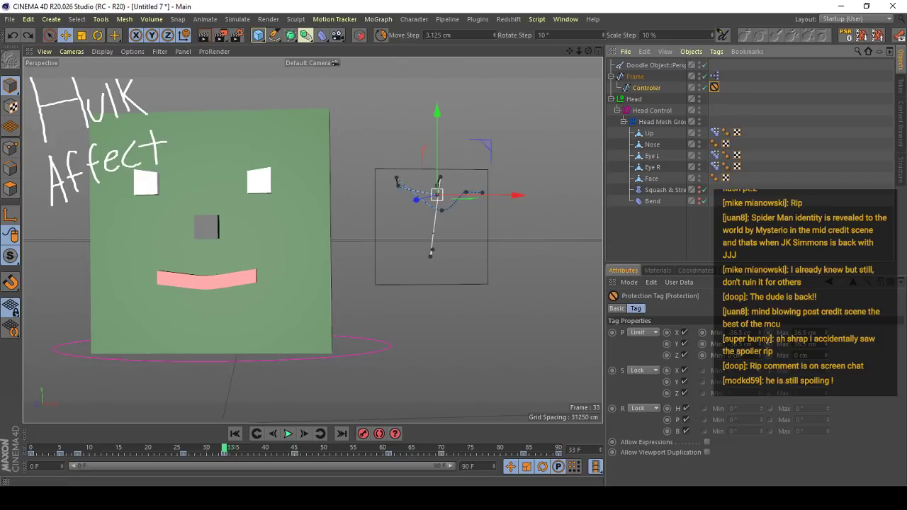
- Open the Frame object's XPresso graph and examine how the Controler node feeds the Range Mapper nodes
drag(560, 260, 220, 153)
alt+middle_drag(293, 153, 327, 138)
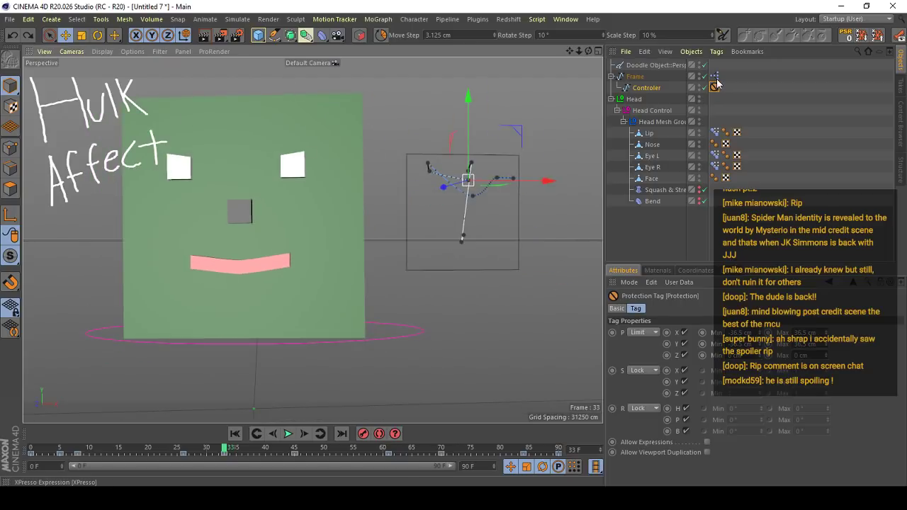
double_click(714, 76)
drag(682, 70, 280, 86)
click(255, 167)
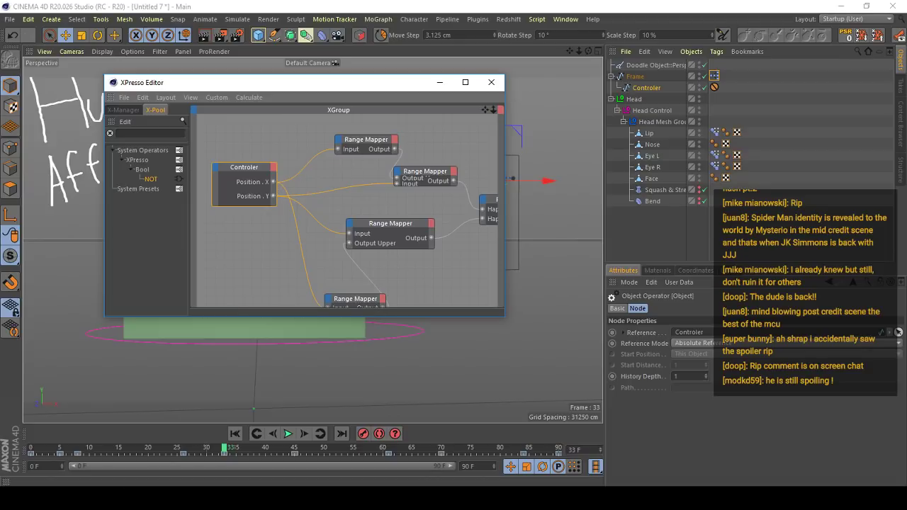
alt+middle_drag(448, 151, 396, 149)
scroll(355, 175, down, 2)
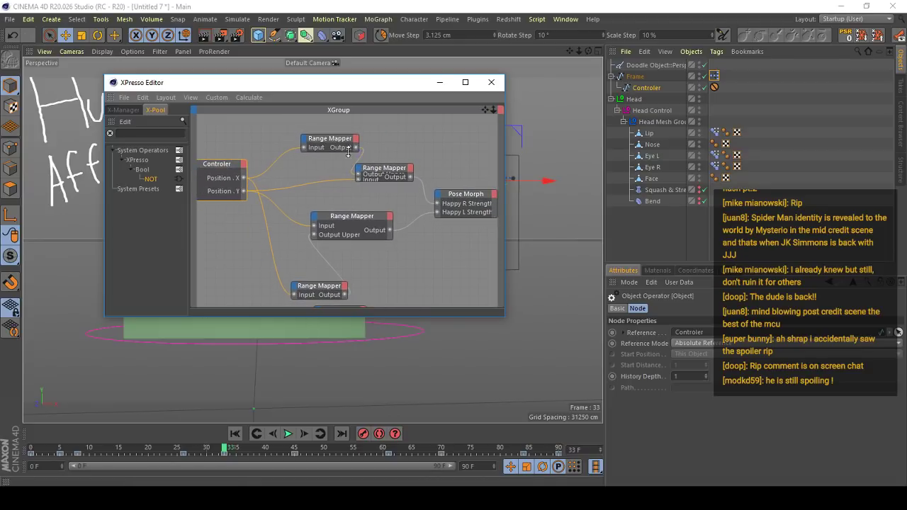
drag(347, 144, 335, 134)
alt+middle_drag(343, 279, 345, 260)
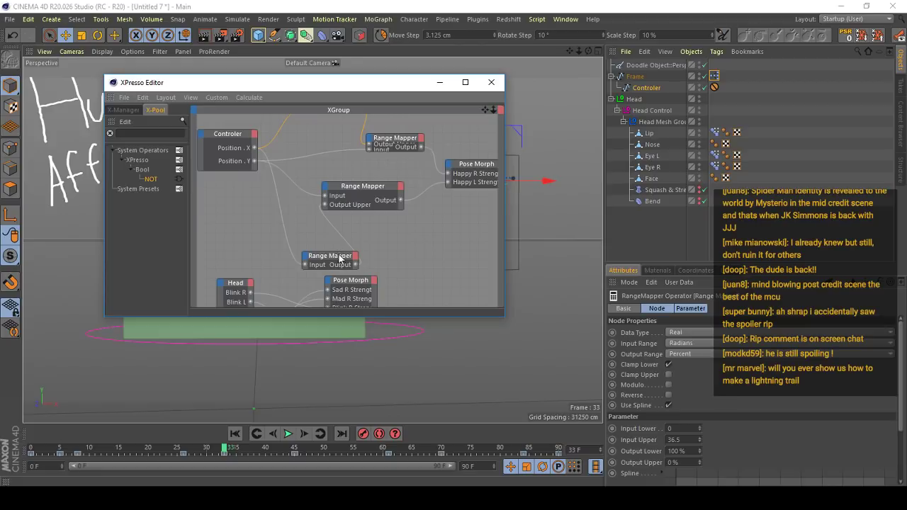
- Remove the two connections running from Range Mapper outputs into the Output Upper inputs of the other Range Mappers
click(340, 244)
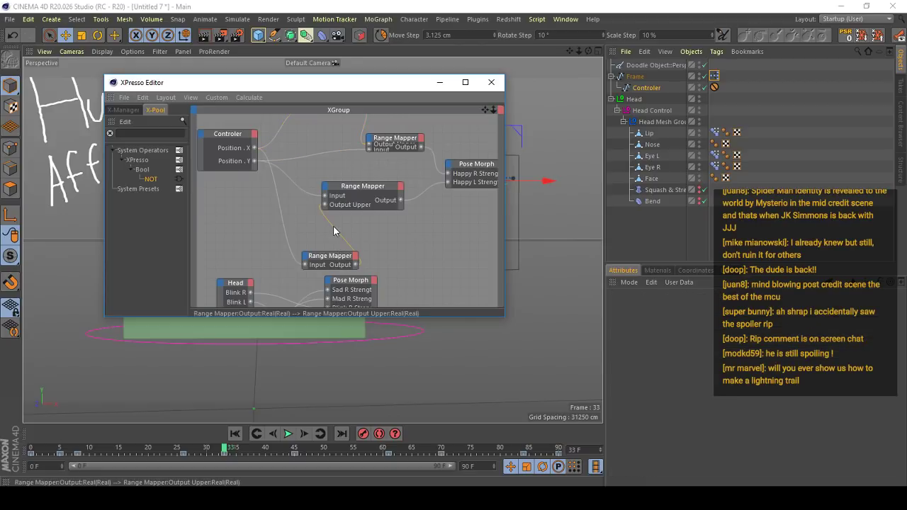
alt+middle_drag(353, 170, 350, 211)
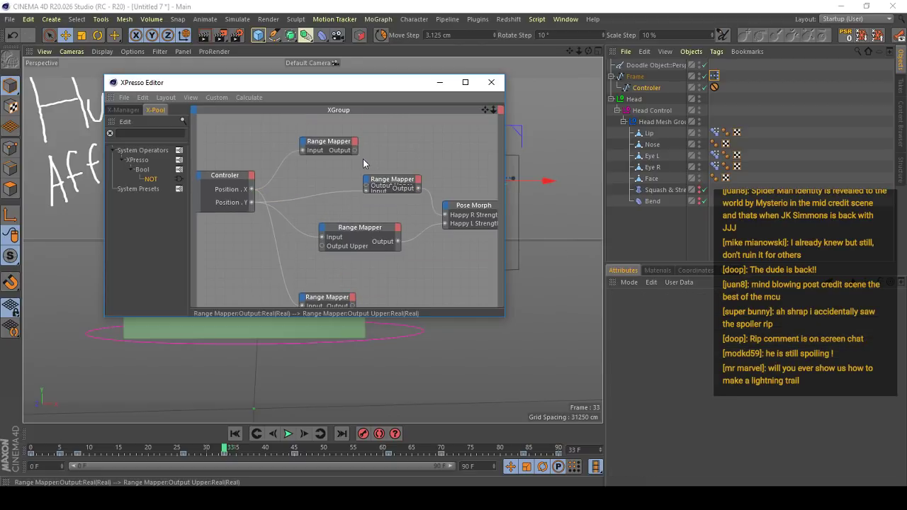
double_click(363, 160)
- Raise the controller to the frame's upper edge to test the smile, and show the settings of the Range Mapper feeding Happy R Strength
drag(375, 91, 728, 314)
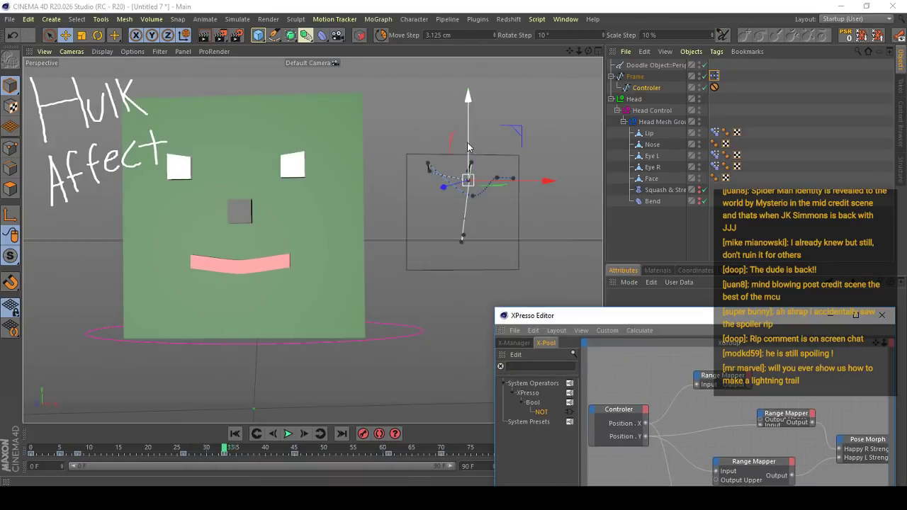
mouse_move(470, 157)
mouse_down()
mouse_move(471, 238)
mouse_move(474, 139)
mouse_move(471, 261)
mouse_move(473, 162)
mouse_up()
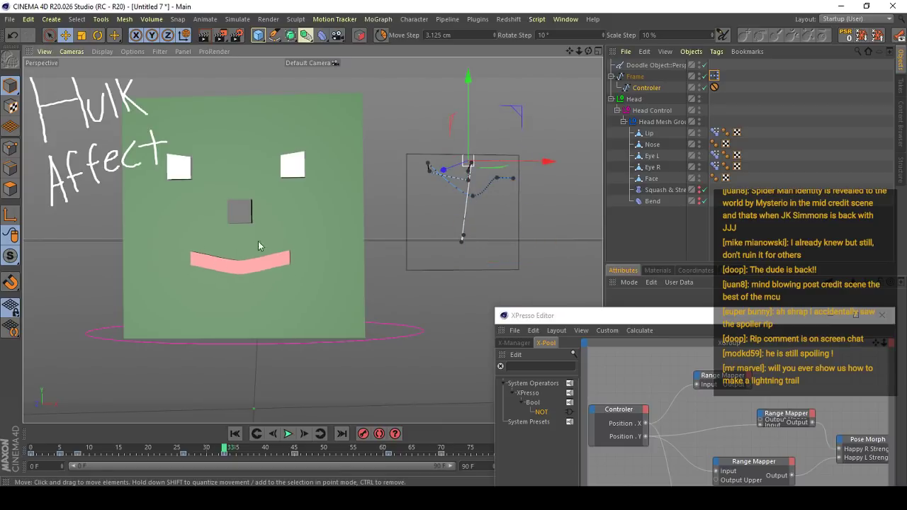
drag(628, 315, 315, 110)
click(473, 208)
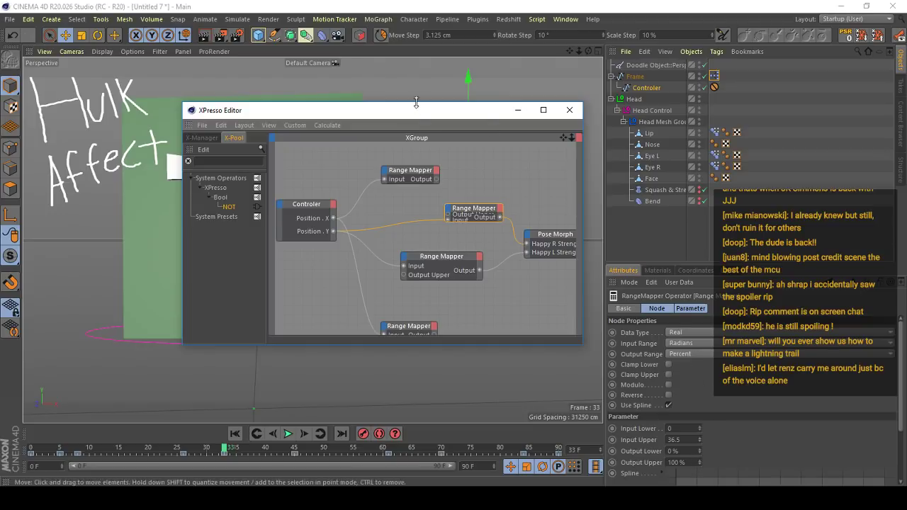
- Move the controller to the frame's upper-right corner and inspect both corners of the mouth up close
drag(417, 106, 535, 342)
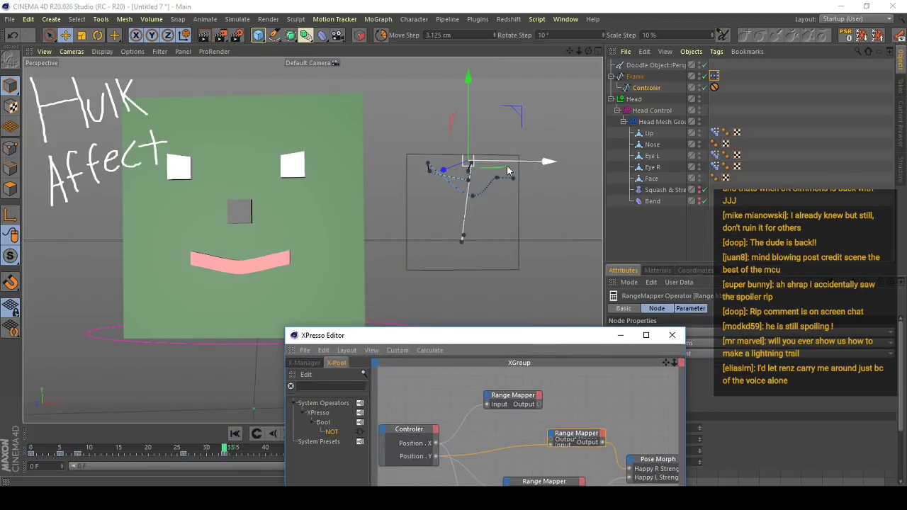
drag(507, 170, 552, 170)
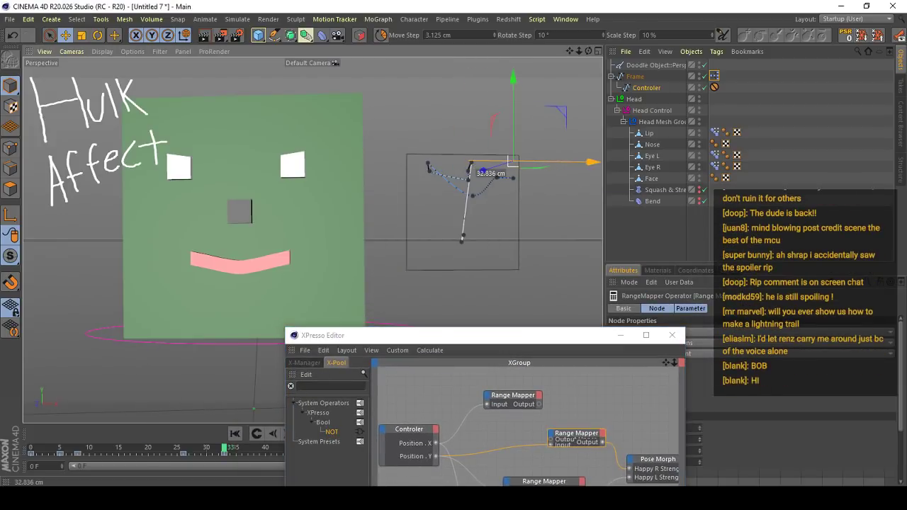
scroll(263, 273, up, 5)
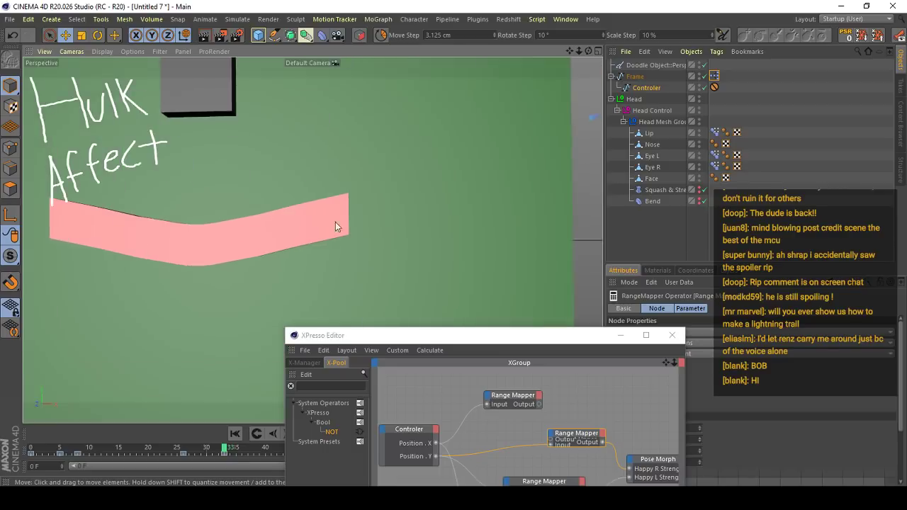
alt+middle_drag(335, 221, 245, 238)
scroll(255, 228, down, 4)
scroll(460, 195, up, 4)
alt+middle_drag(182, 211, 531, 212)
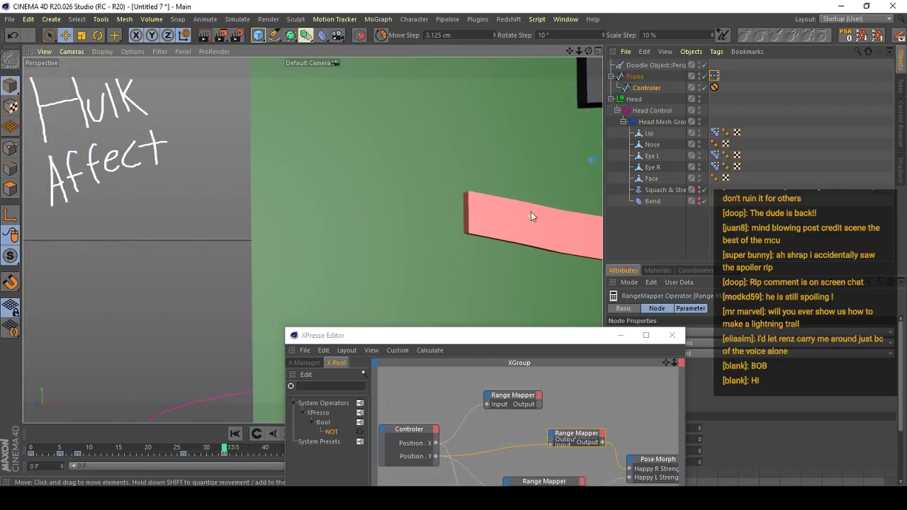
scroll(531, 211, up, 1)
scroll(531, 212, down, 5)
scroll(450, 255, down, 7)
alt+middle_drag(450, 255, 234, 248)
scroll(234, 247, up, 5)
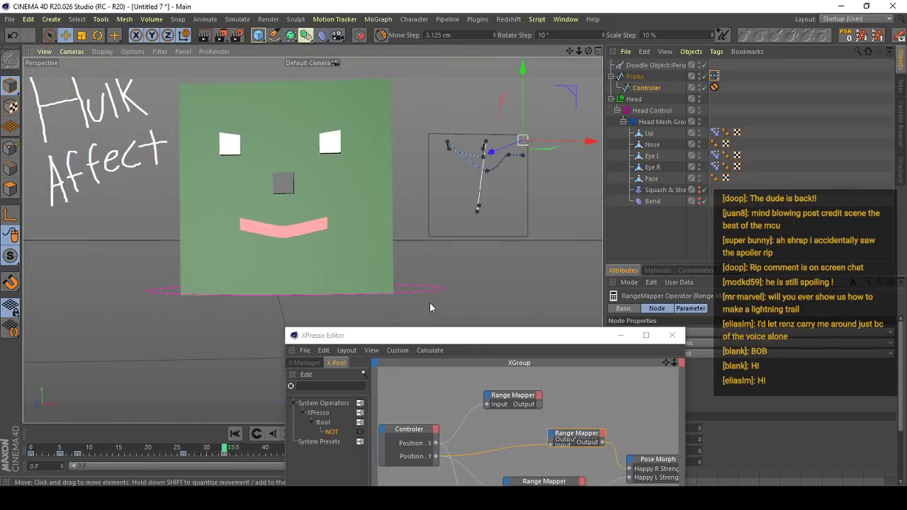
- Examine the mouth and the frame controller alongside the XPresso graph
drag(321, 335, 391, 264)
alt+middle_drag(328, 221, 294, 235)
scroll(294, 235, up, 3)
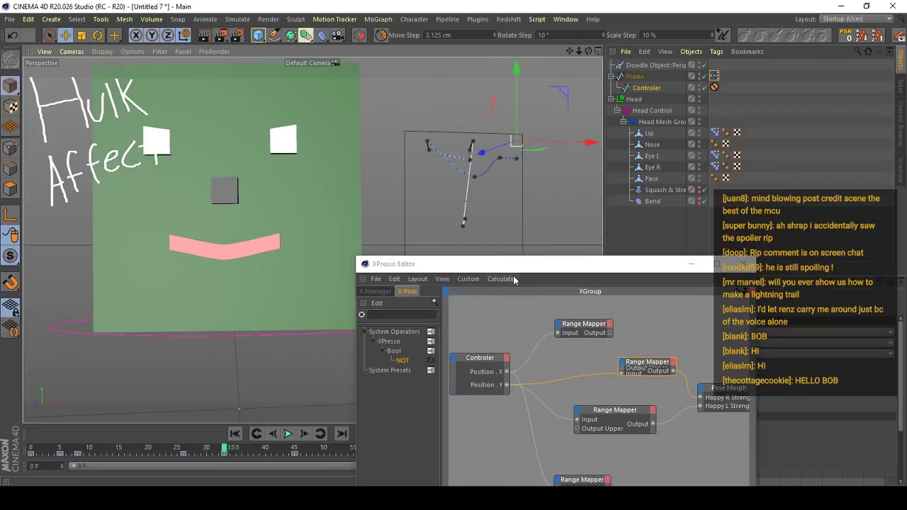
drag(512, 268, 444, 263)
scroll(191, 246, up, 5)
alt+middle_drag(223, 235, 327, 215)
scroll(327, 214, down, 5)
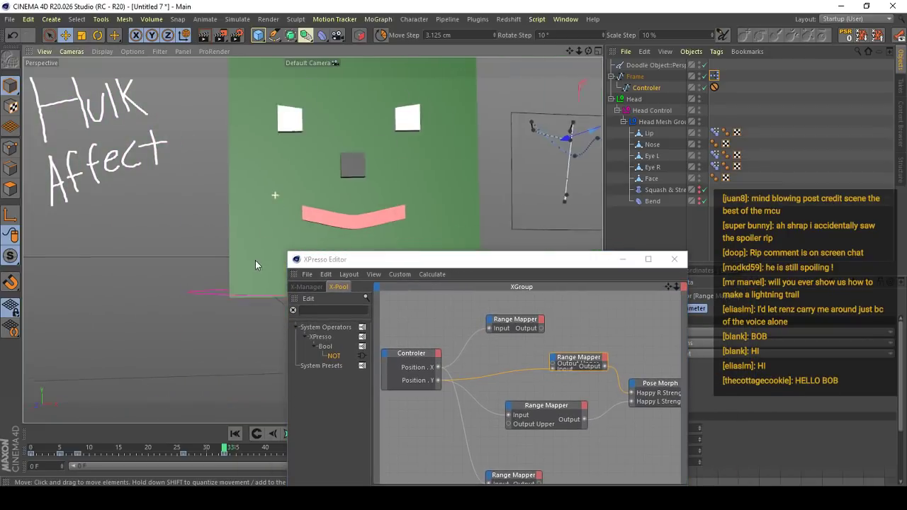
alt+middle_drag(452, 200, 302, 213)
scroll(302, 212, up, 1)
drag(459, 259, 265, 179)
alt+drag(425, 148, 315, 141)
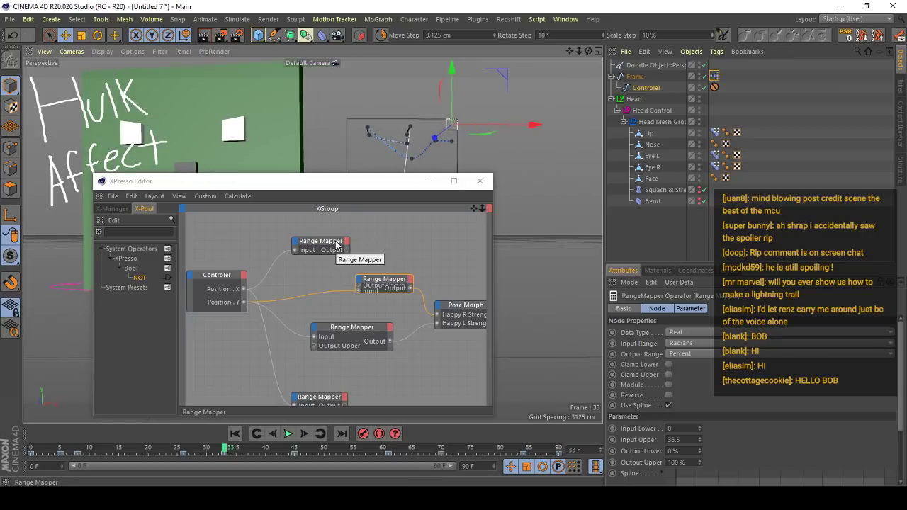
- Compare the settings of the upper Position X Range Mapper with those of the mapper feeding Happy R Strength
click(336, 245)
click(373, 283)
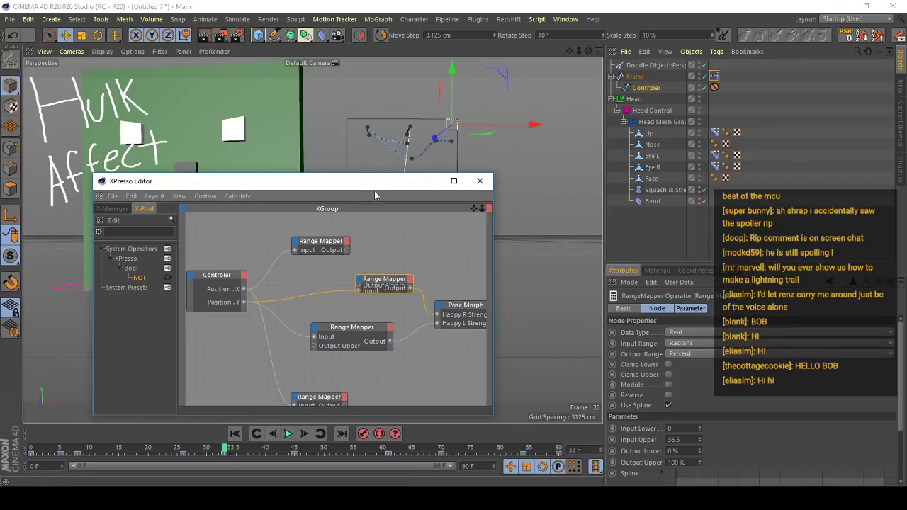
drag(376, 196, 300, 223)
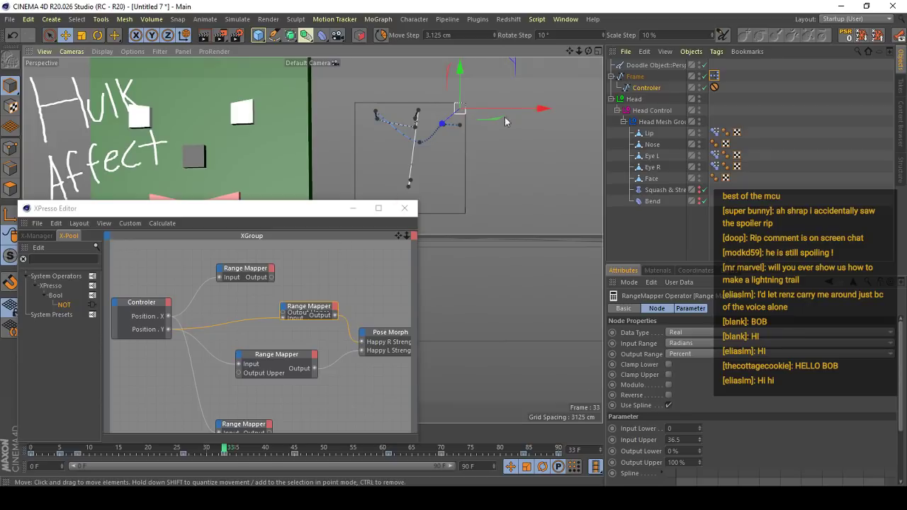
scroll(505, 117, up, 4)
scroll(438, 113, up, 3)
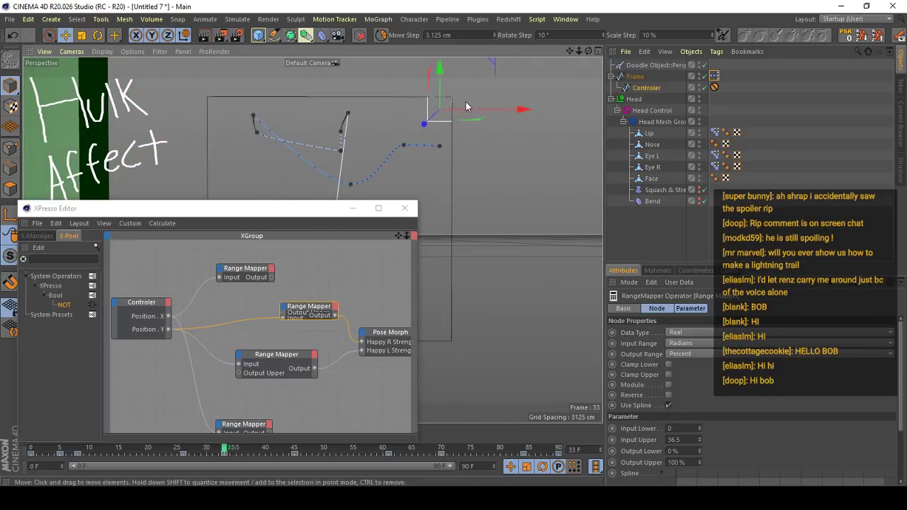
click(245, 268)
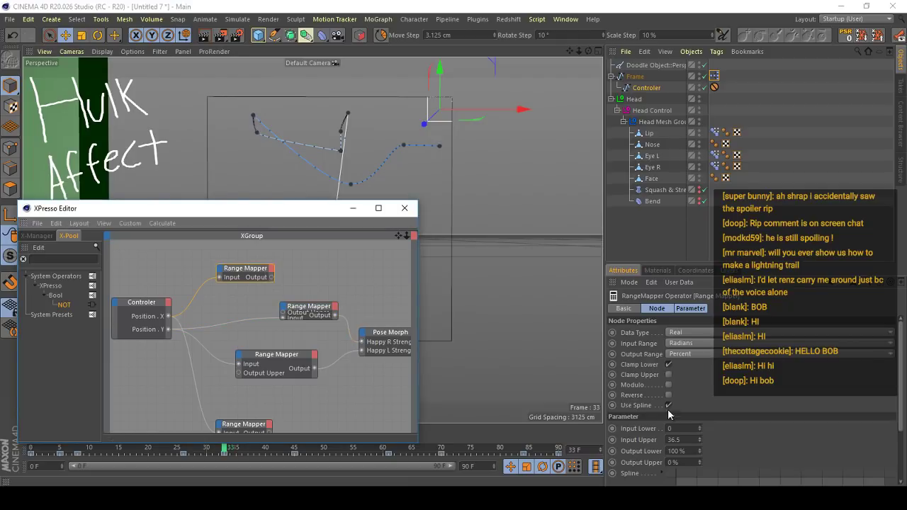
click(308, 306)
- Connect the upper Position X Range Mapper's Output to the Output Upper input of the Happy R Range Mapper
alt+middle_drag(191, 147, 350, 171)
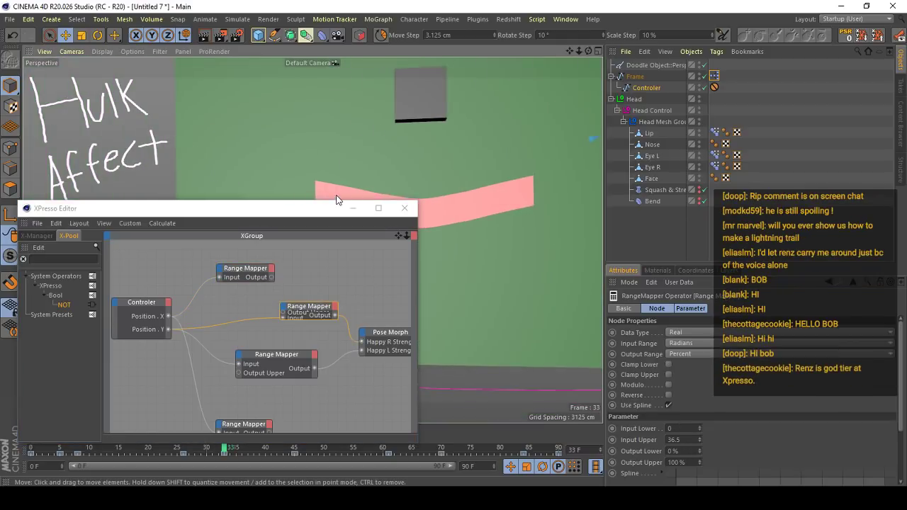
alt+drag(337, 200, 126, 145)
alt+right_drag(174, 164, 261, 184)
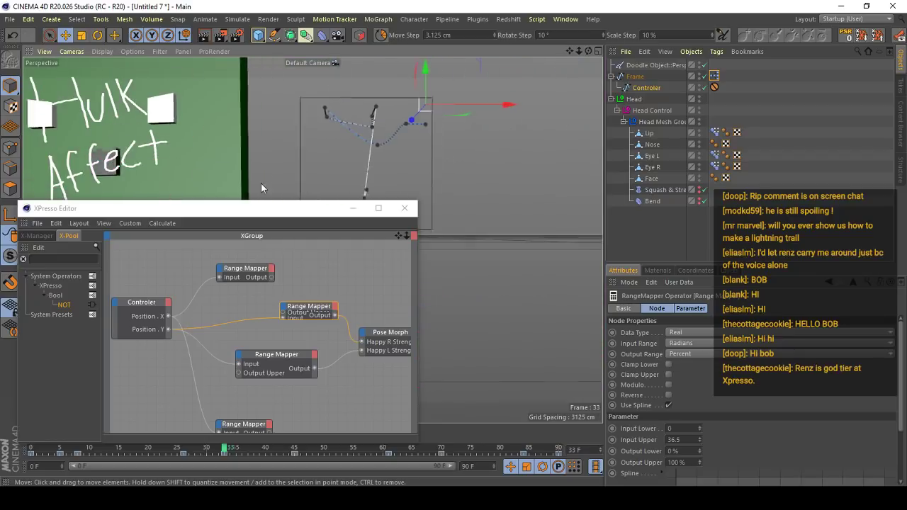
drag(271, 277, 284, 317)
drag(308, 212, 417, 299)
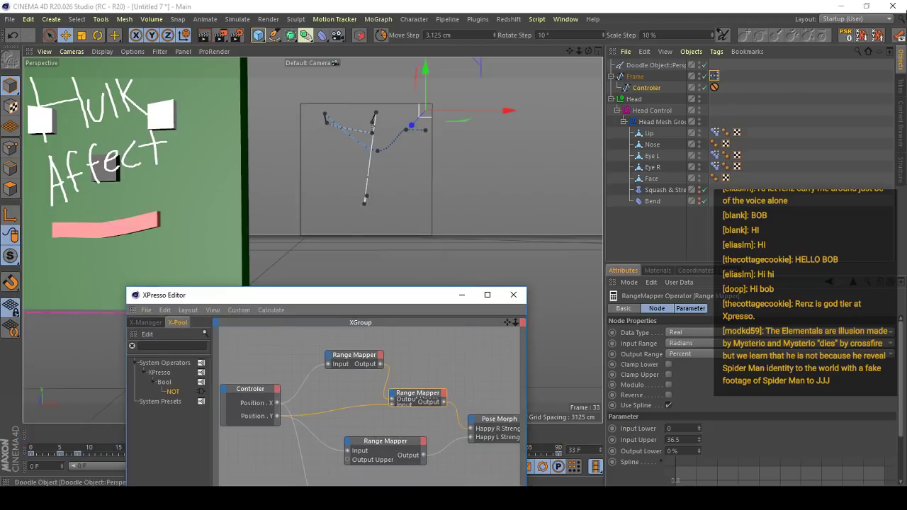
- Reset the controller, raise it to the frame's upper edge, and slide it to both side edges to test the mouth
click(844, 35)
alt+middle_drag(383, 136, 439, 133)
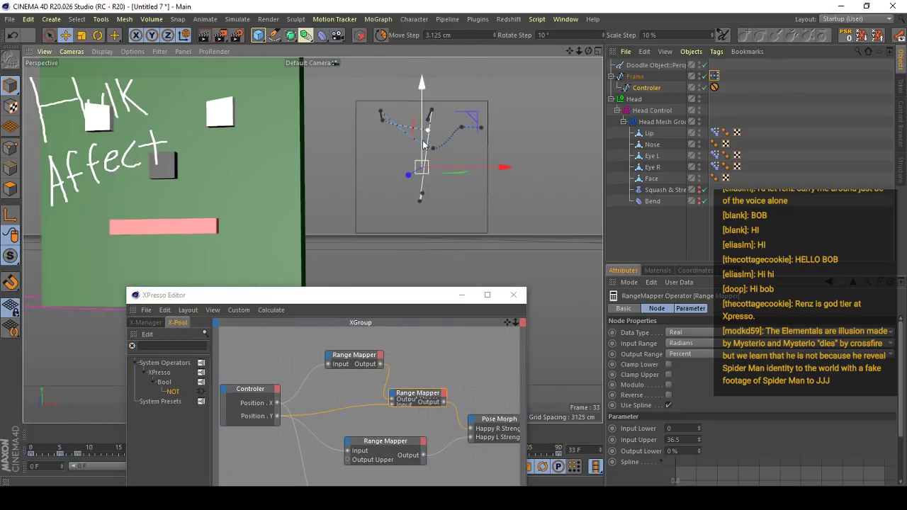
drag(423, 144, 425, 81)
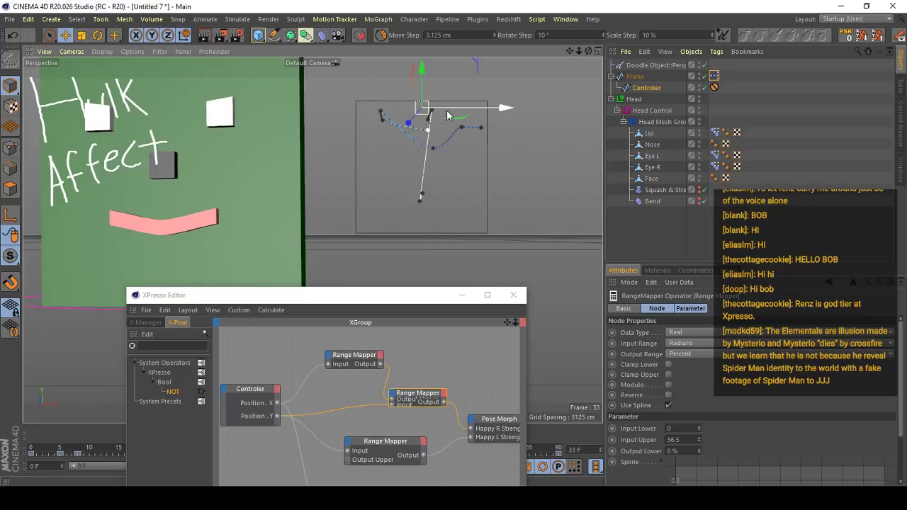
drag(447, 112, 507, 113)
scroll(215, 205, up, 6)
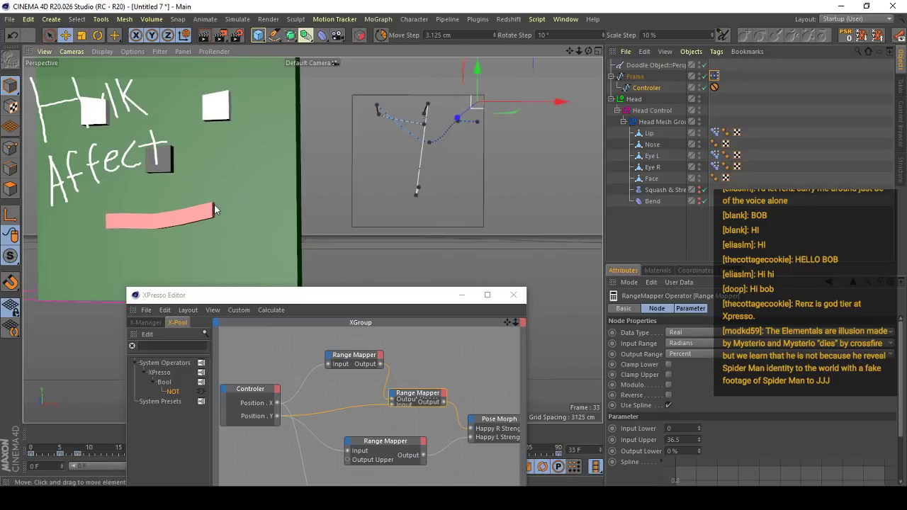
scroll(185, 214, up, 3)
scroll(200, 248, down, 6)
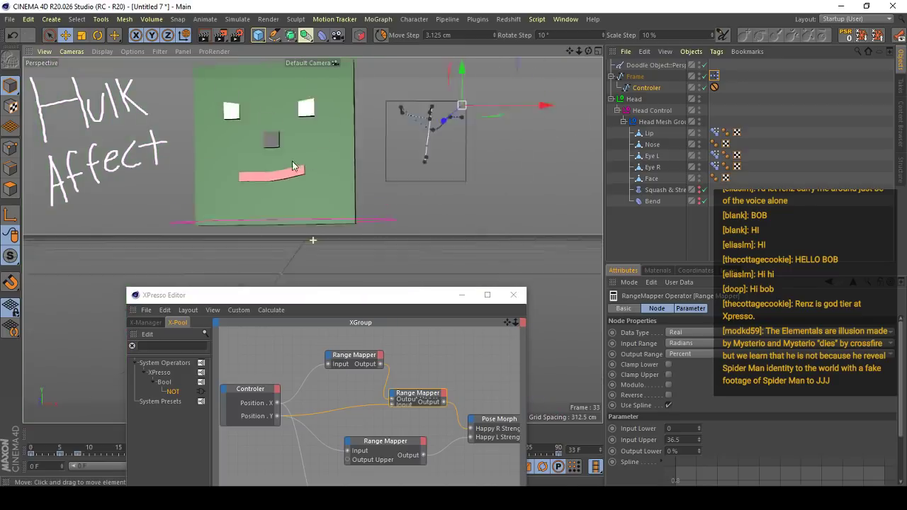
scroll(359, 167, up, 4)
scroll(195, 215, down, 5)
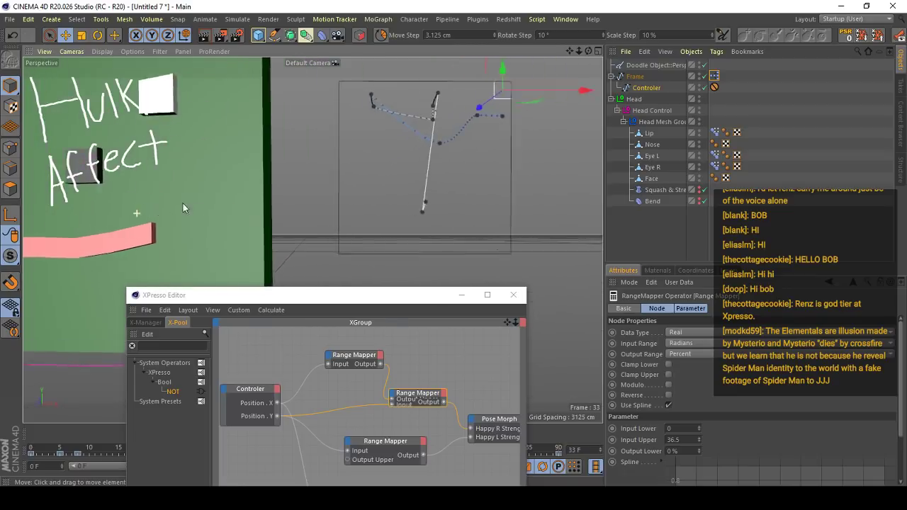
drag(510, 124, 441, 131)
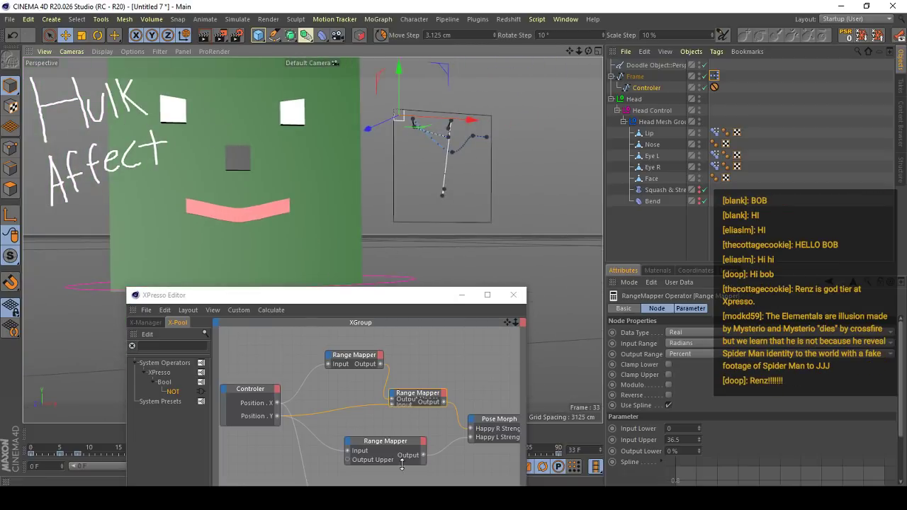
- Return the controller to the frame's upper centre and turn off Clamp Lower on the upper Position X Range Mapper
alt+middle_drag(380, 415, 397, 372)
alt+middle_drag(436, 340, 417, 364)
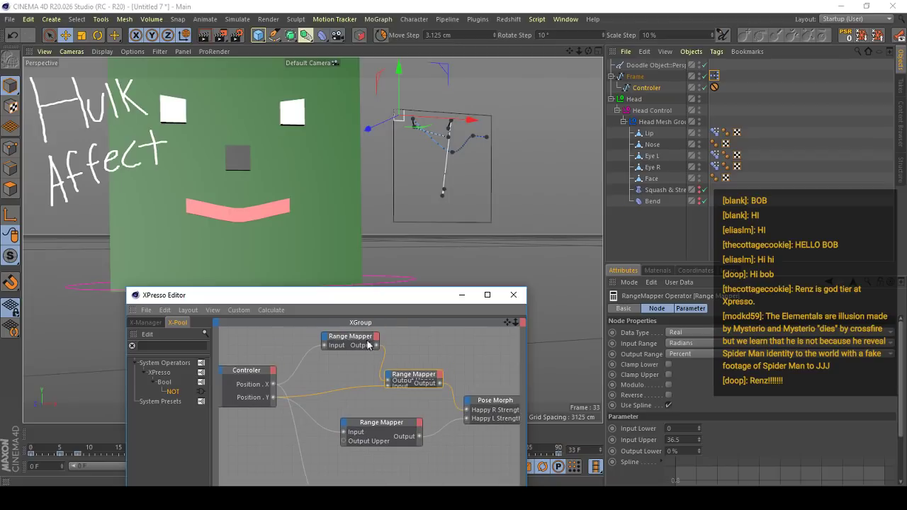
click(367, 341)
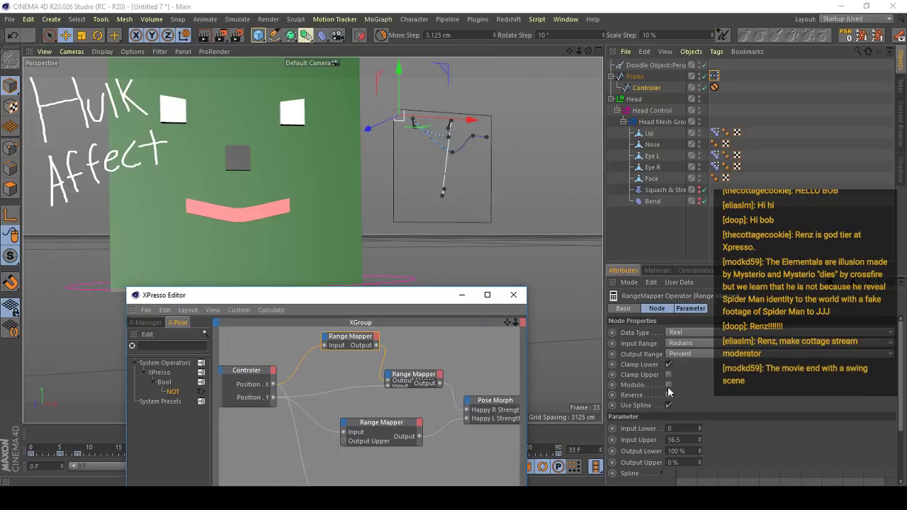
alt+drag(376, 127, 395, 135)
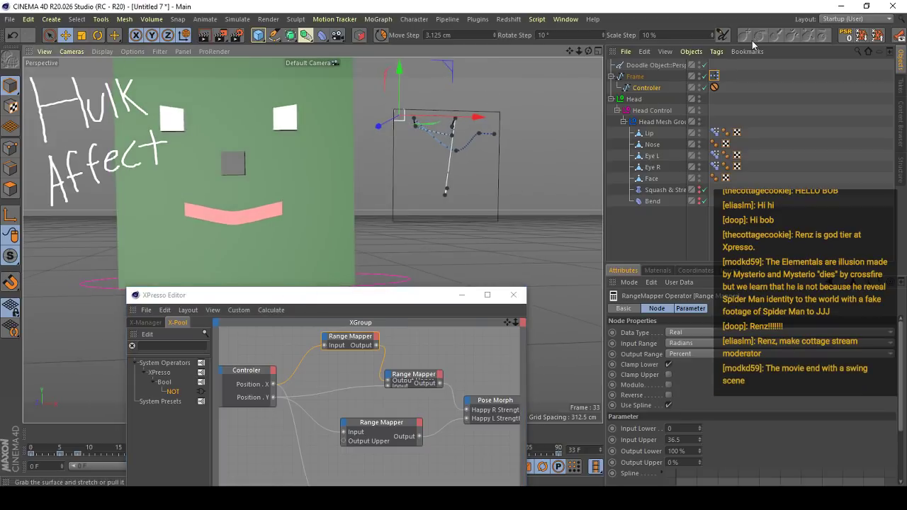
click(842, 37)
click(668, 364)
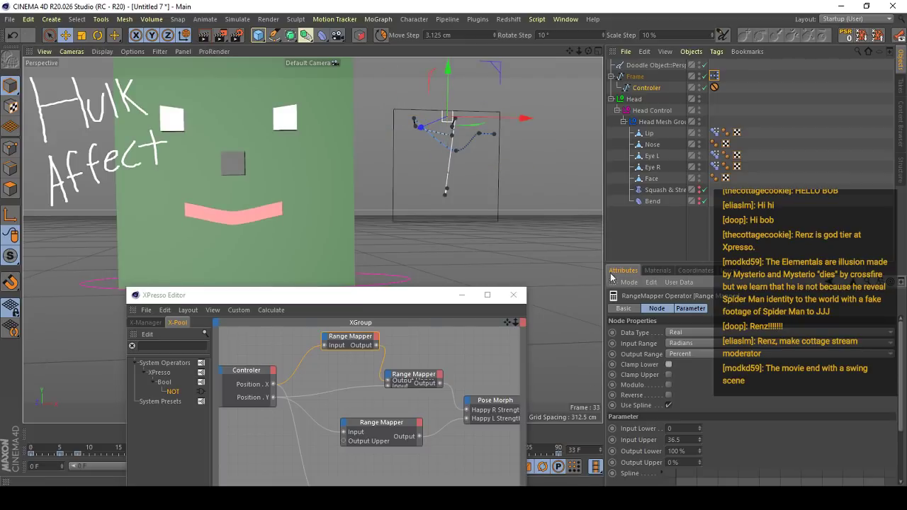
- Slide the controller 36.5 cm to the frame's left edge and inspect the lip's shape without Clamp Lower
drag(521, 119, 270, 194)
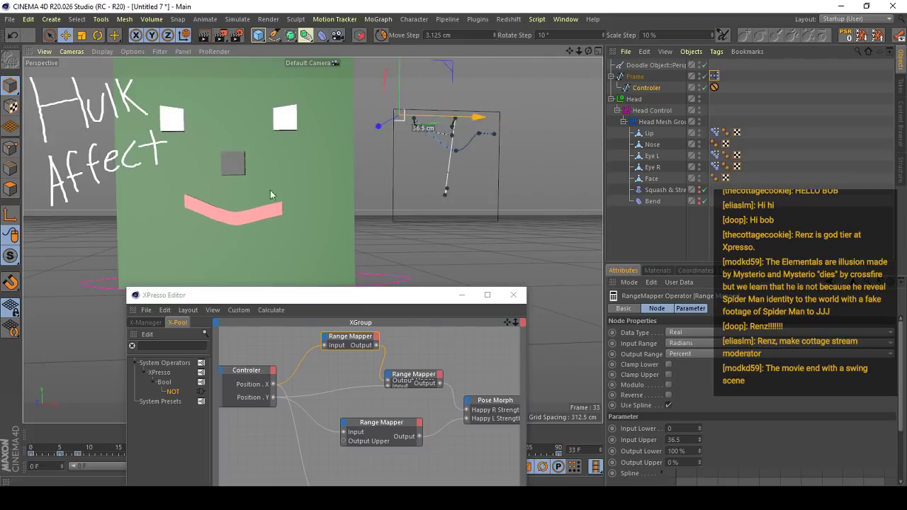
alt+middle_drag(224, 229, 312, 239)
alt+right_drag(311, 239, 262, 134)
alt+middle_drag(263, 135, 352, 156)
alt+right_drag(352, 156, 334, 238)
alt+middle_drag(333, 238, 313, 240)
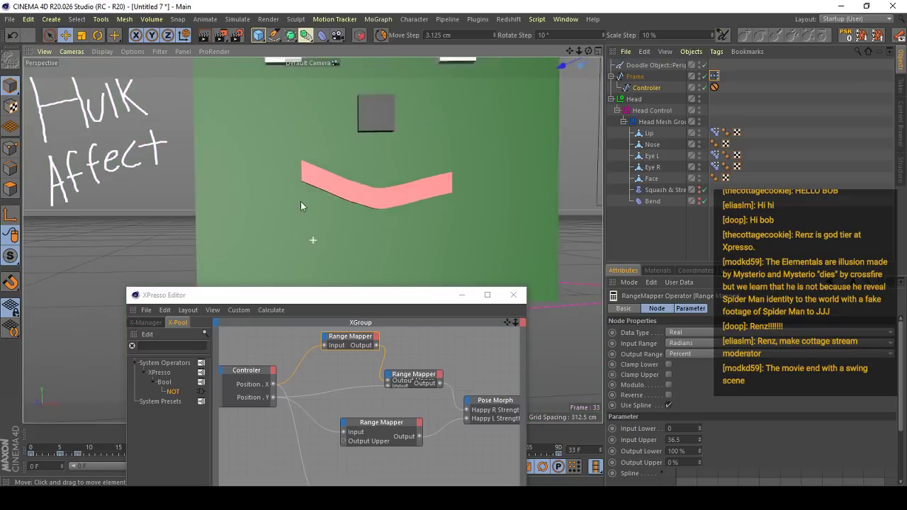
alt+middle_drag(300, 201, 114, 204)
- Undo the Clamp Lower test, slide the controller to the left edge again, and undo the latest controller changes
key(ctrl+z)
alt+right_drag(481, 245, 468, 255)
drag(566, 119, 510, 121)
click(491, 167)
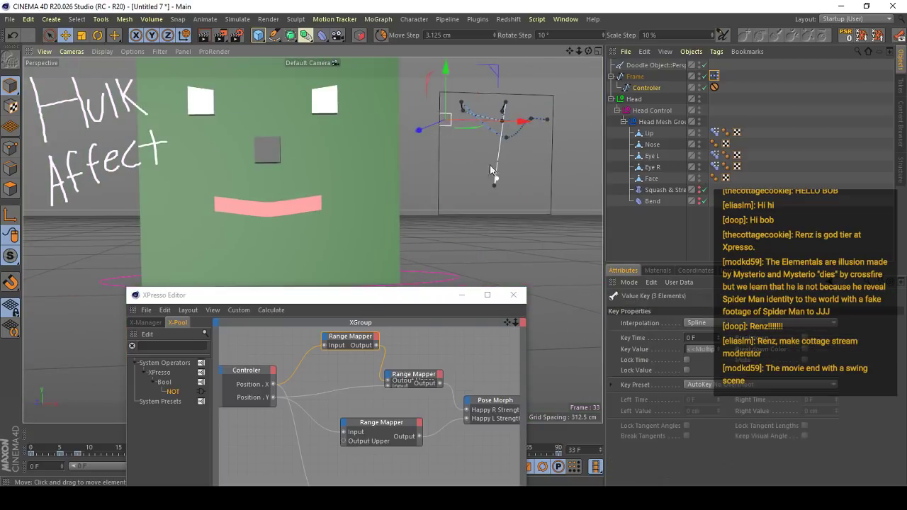
drag(490, 166, 478, 96)
key(ctrl+z)
drag(560, 202, 462, 229)
key(ctrl+z)
- Open the Frame's XPresso graph and examine the Head node's connections to the two eye Pose Morph nodes
drag(425, 295, 332, 247)
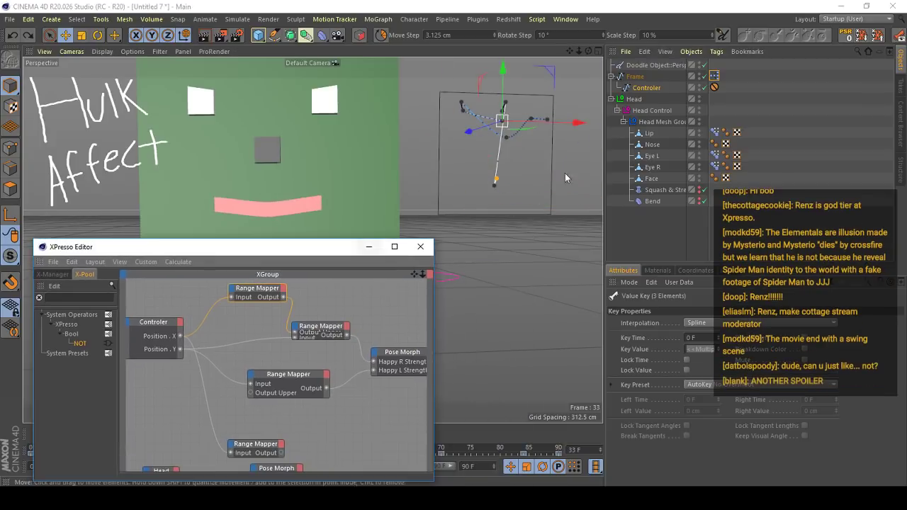
click(726, 110)
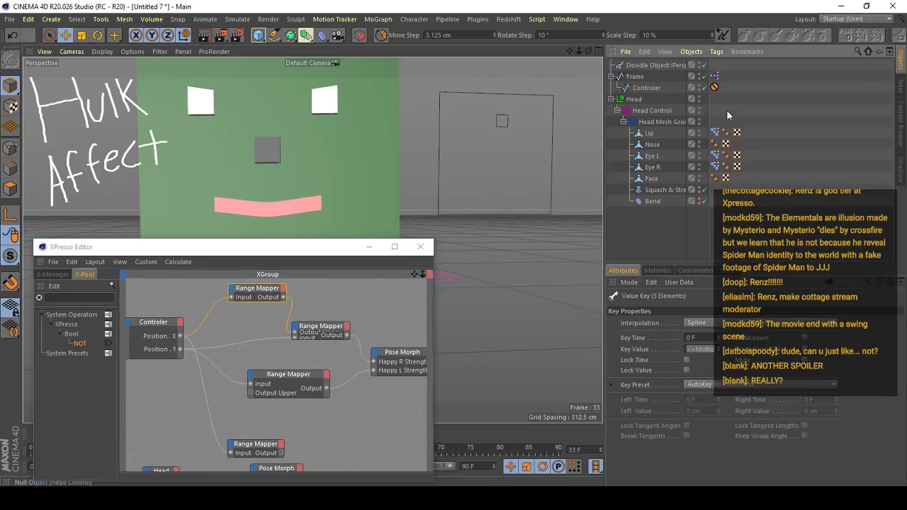
double_click(714, 76)
alt+middle_drag(282, 372, 354, 211)
scroll(282, 372, up, 1)
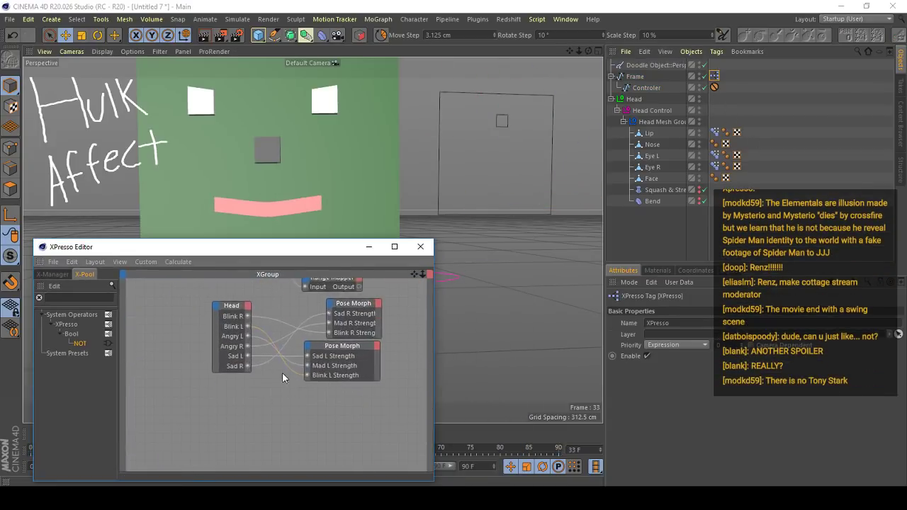
drag(197, 403, 372, 417)
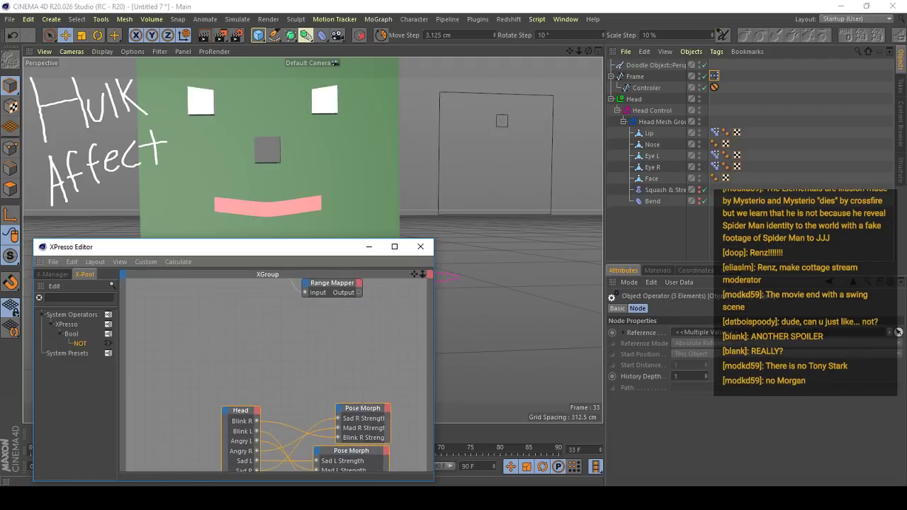
scroll(329, 344, up, 1)
alt+middle_drag(327, 427, 289, 338)
- Select the Head and show the Pose Morph tag settings of Eye L and Eye R
click(638, 112)
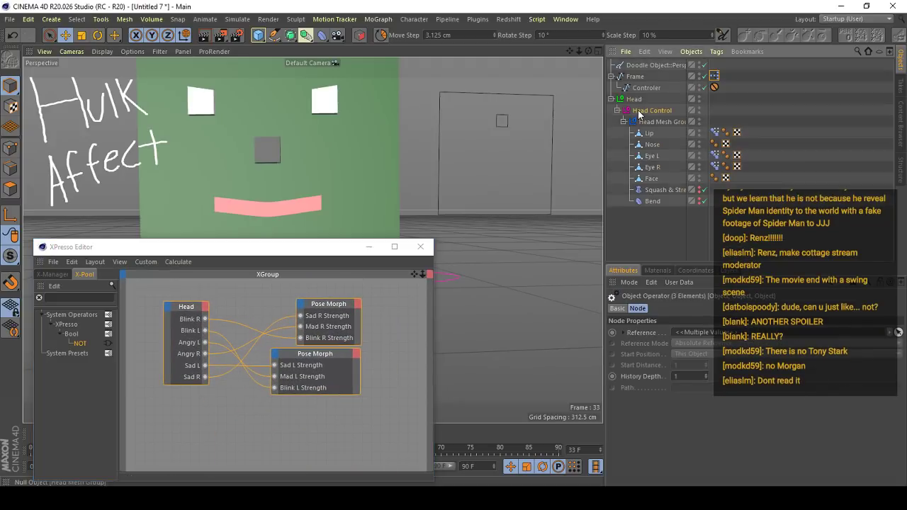
click(716, 155)
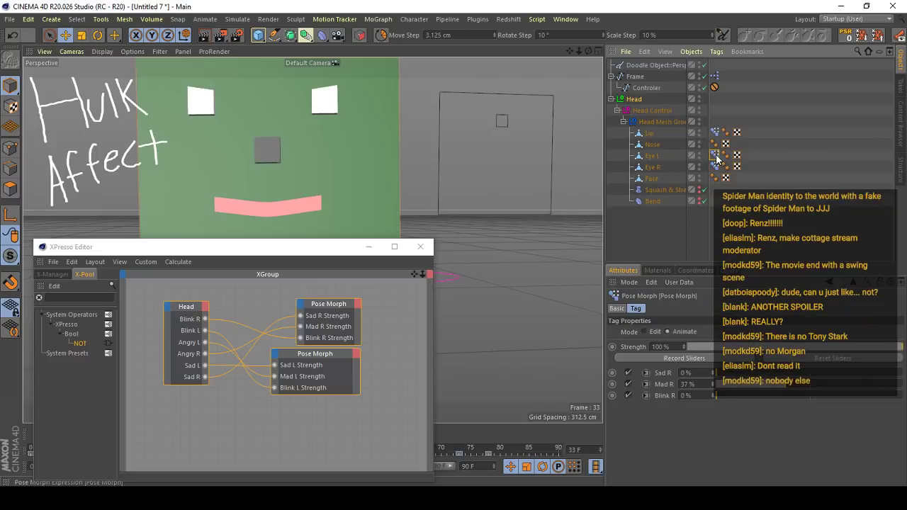
click(715, 167)
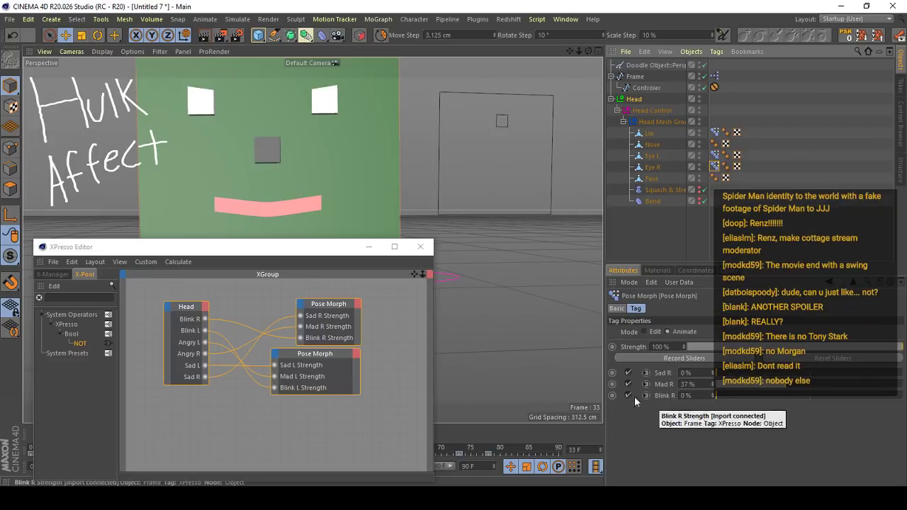
- Examine how the Head node's blink, angry and sad outputs connect to the two eye Pose Morph nodes in the XPresso graph
scroll(275, 317, up, 1)
middle_drag(207, 314, 272, 314)
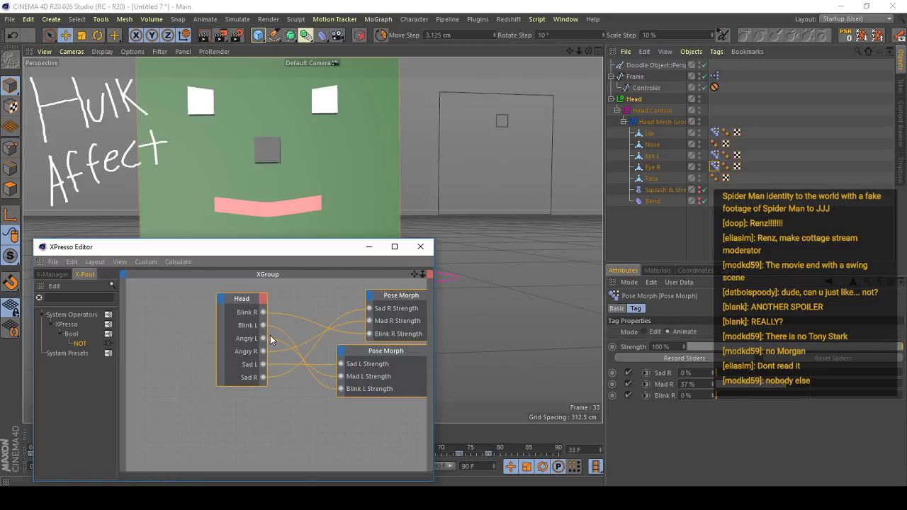
middle_drag(393, 315, 342, 328)
scroll(298, 326, up, 1)
middle_drag(243, 332, 247, 352)
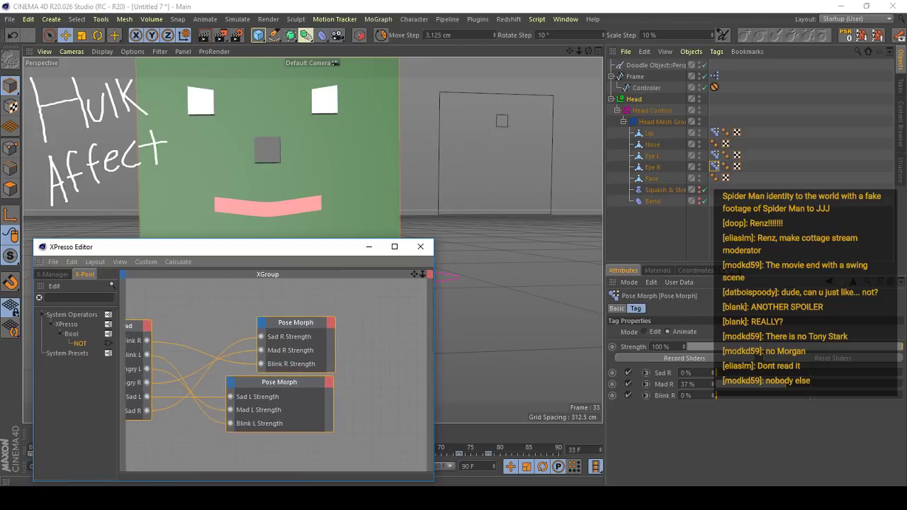
mouse_move(272, 383)
middle_down()
mouse_move(286, 319)
mouse_move(272, 386)
middle_up()
scroll(286, 320, down, 1)
drag(299, 381, 296, 282)
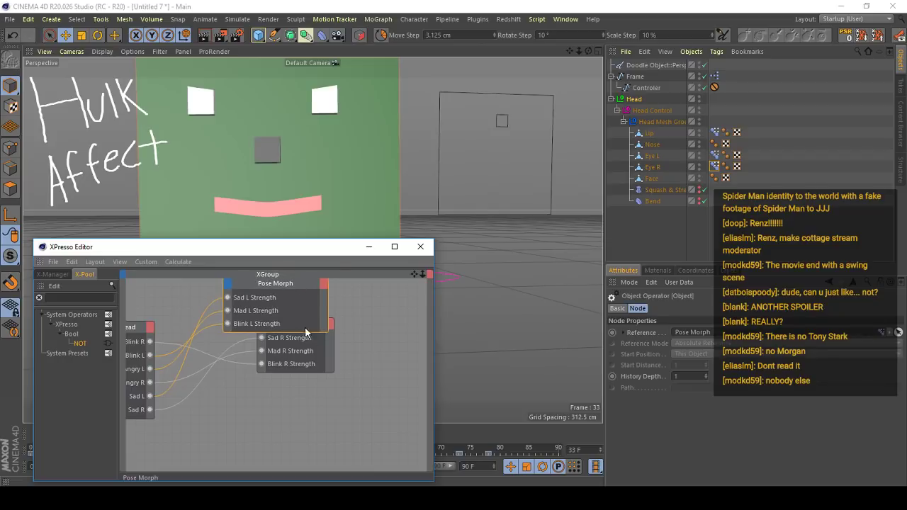
key(ctrl+z)
middle_drag(172, 335, 244, 335)
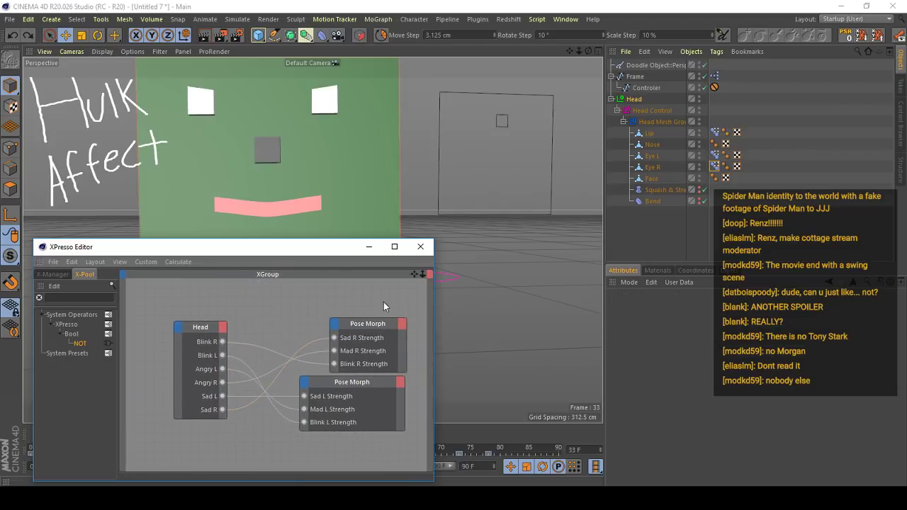
- Inspect the Head's user data entries in Manage User Data, showing the properties of Blink R
click(637, 99)
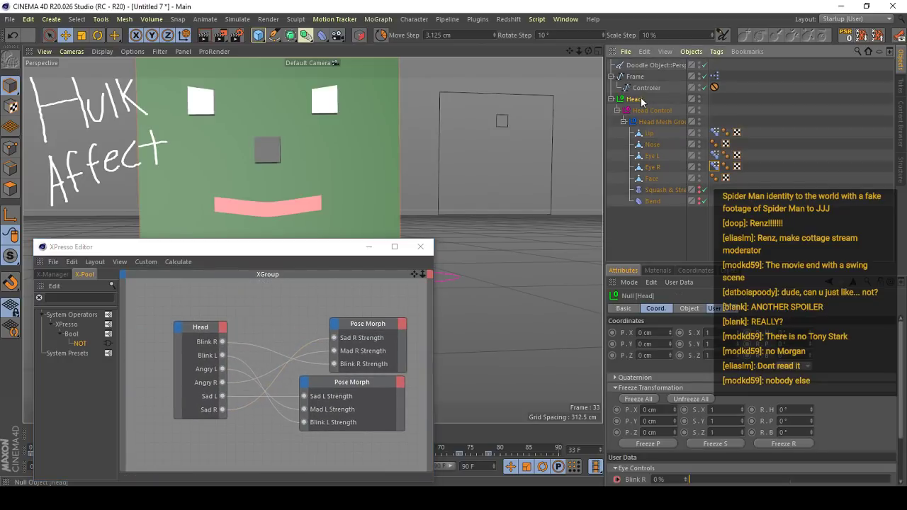
click(680, 282)
click(691, 311)
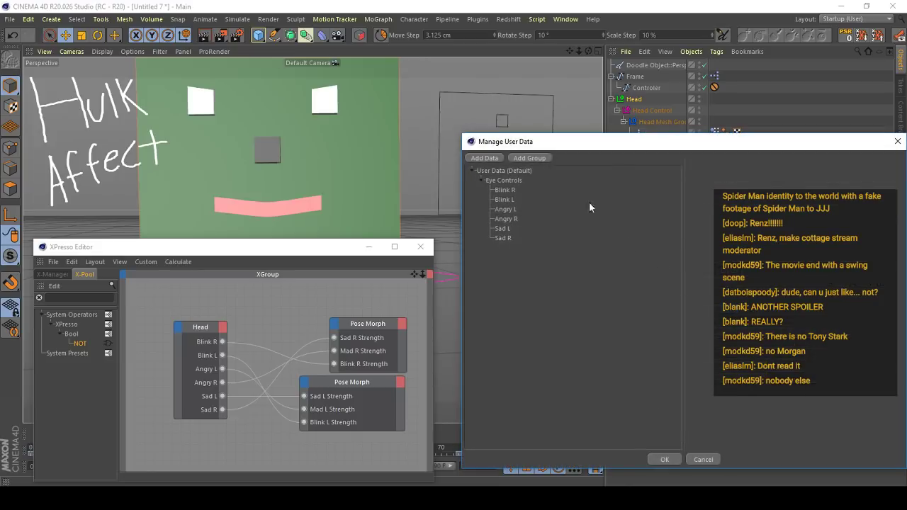
click(505, 190)
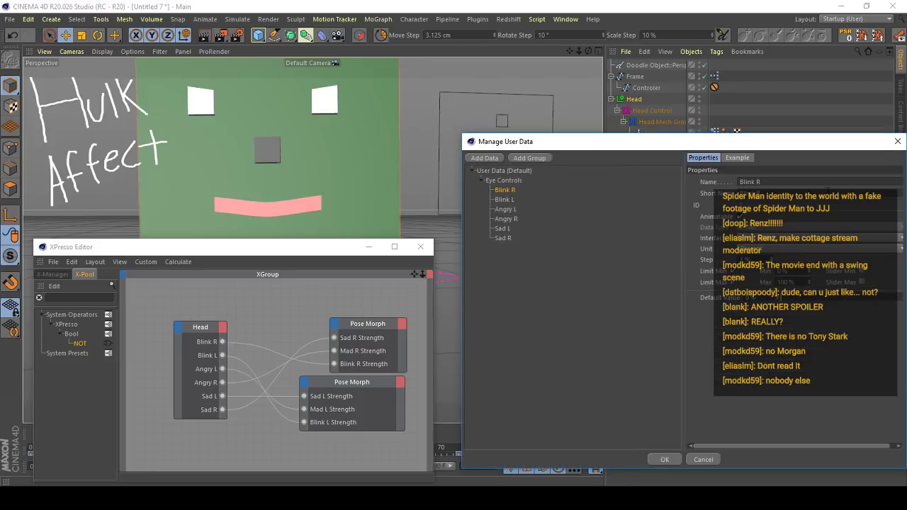
click(897, 142)
- Inspect the Range Mapper fed by the controller's Position Y and return to the Head node's part of the graph
alt+middle_drag(284, 305, 273, 413)
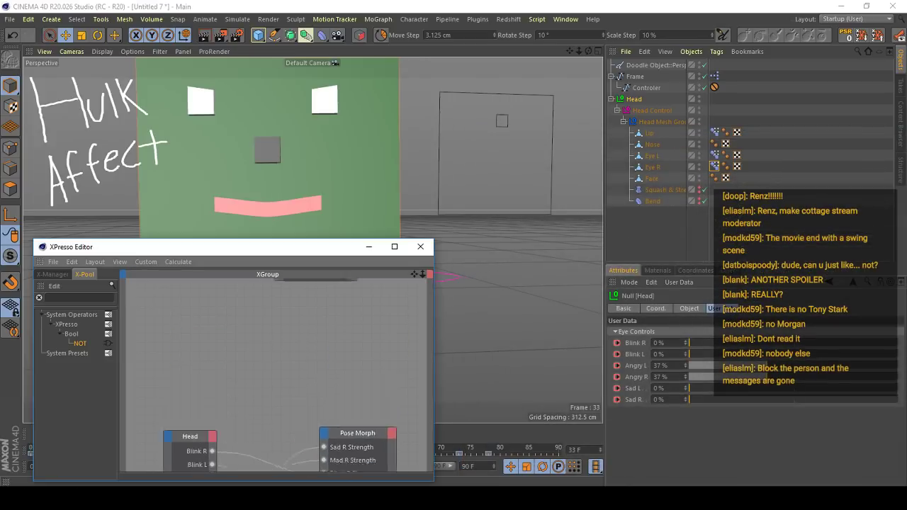
alt+middle_drag(326, 287, 297, 453)
click(326, 351)
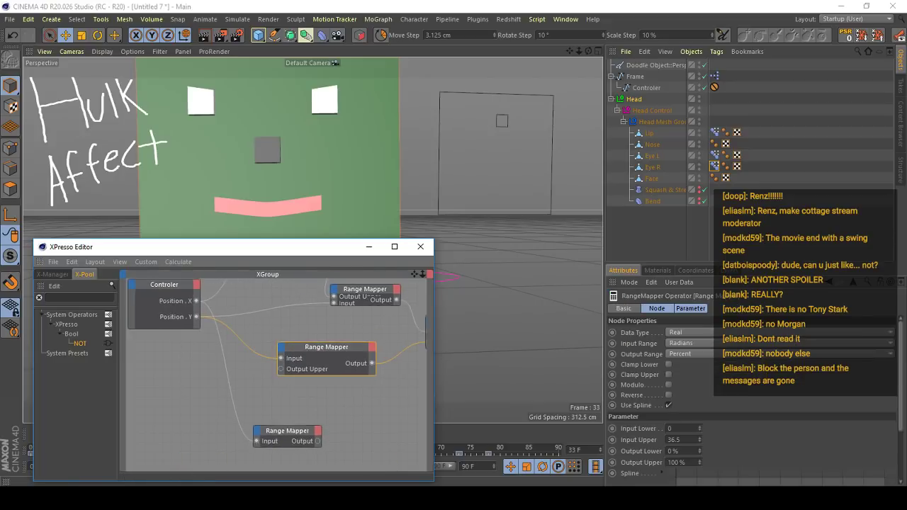
alt+middle_drag(325, 353, 310, 307)
alt+middle_drag(281, 392, 299, 263)
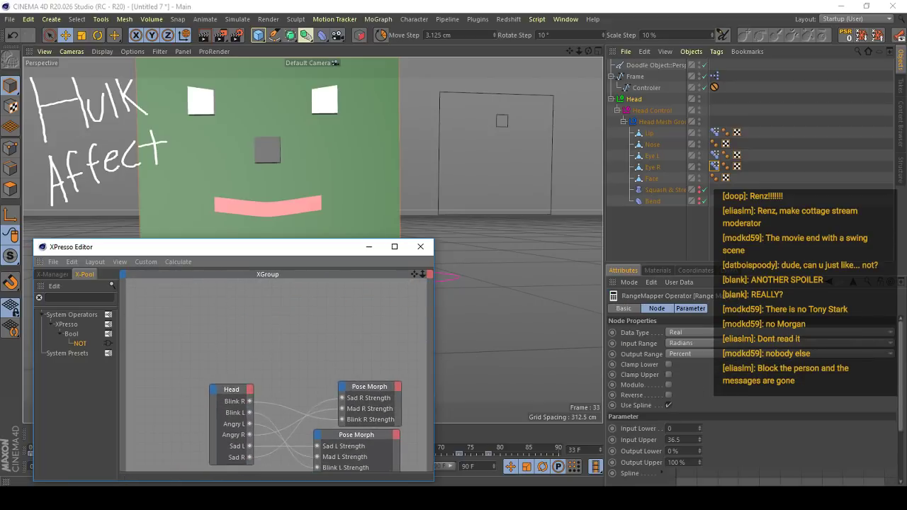
alt+middle_drag(316, 446, 311, 393)
scroll(312, 393, down, 1)
alt+middle_drag(377, 348, 357, 337)
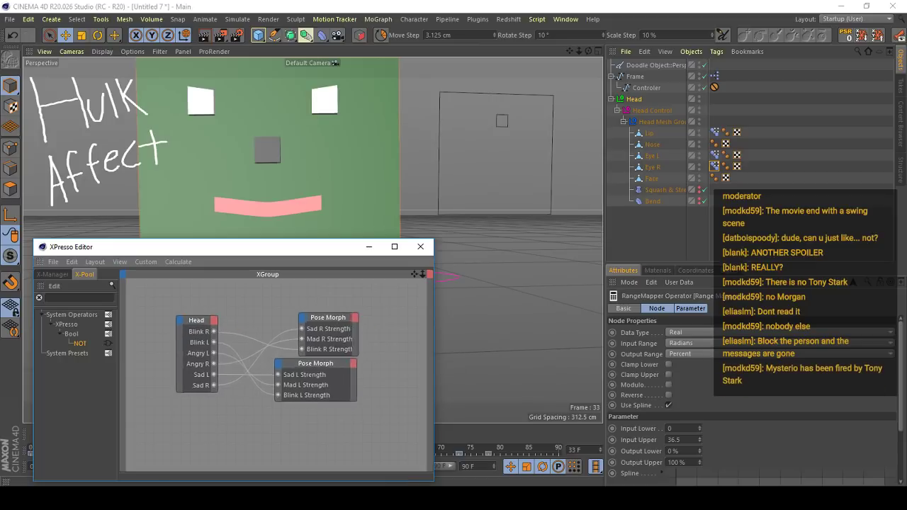
- Highlight the connections of the right-eye Pose Morph node and of the Head node, and put the XPresso Editor away
scroll(275, 374, up, 1)
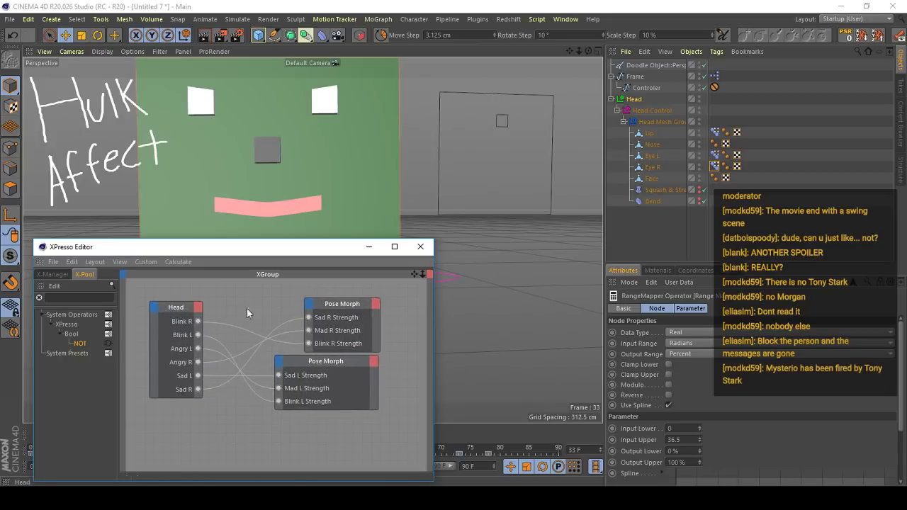
click(324, 311)
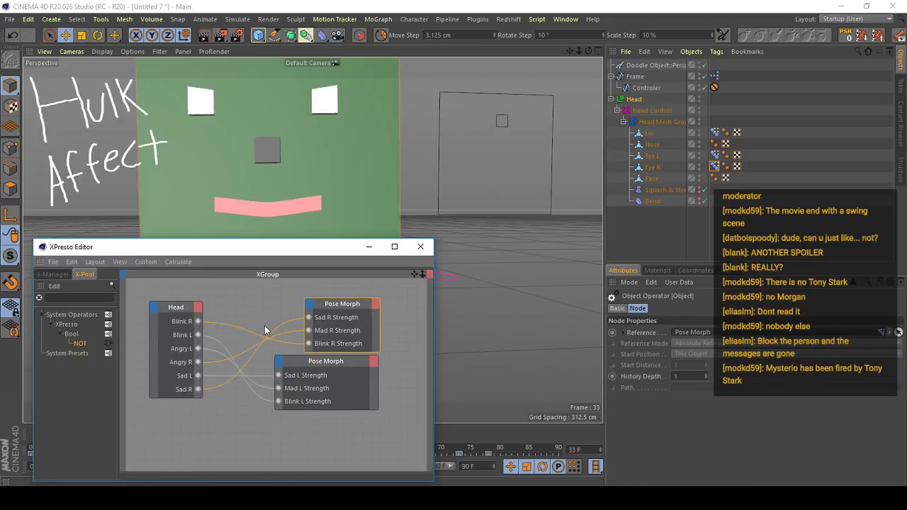
click(195, 316)
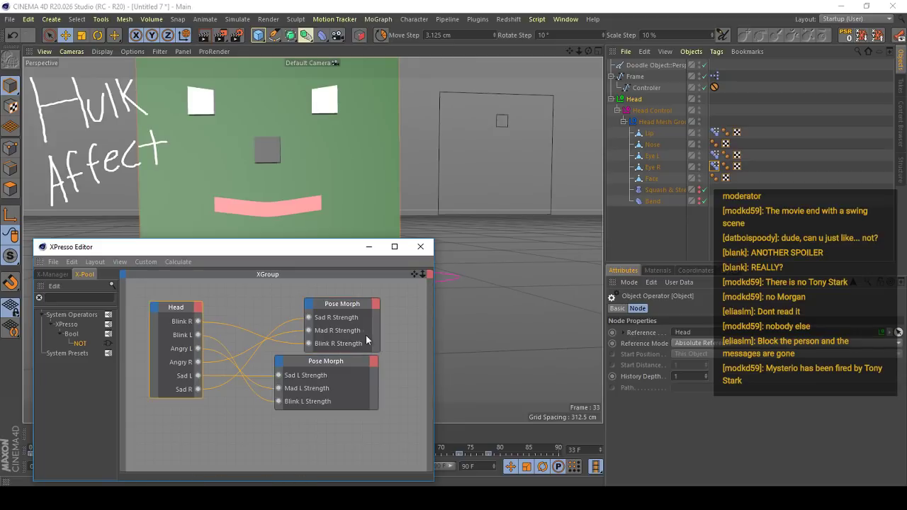
click(375, 247)
- Test the Head's Blink R, Blink L and Sad R sliders and undo each change
click(635, 100)
alt+middle_drag(387, 213, 409, 249)
alt+drag(408, 249, 383, 247)
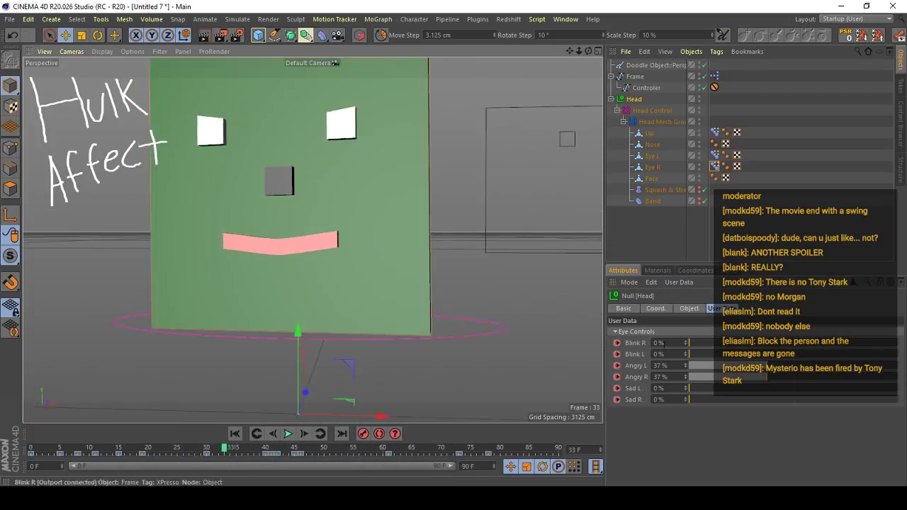
drag(702, 344, 738, 330)
key(ctrl+z)
scroll(503, 263, down, 3)
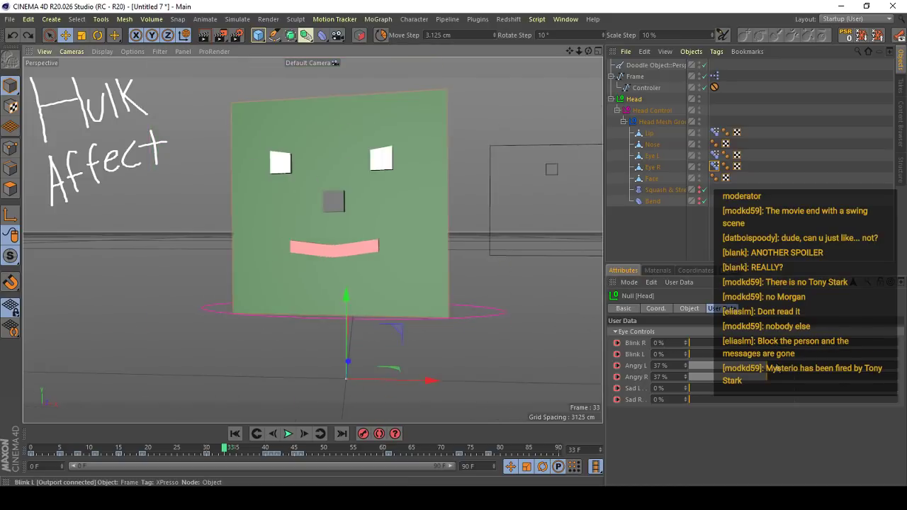
drag(698, 355, 894, 388)
key(ctrl+z)
key(ctrl+z)
drag(698, 400, 854, 399)
key(ctrl+z)
- Deselect everything, play the head animation to review it, and stop the playback
scroll(409, 275, down, 3)
alt+middle_drag(397, 308, 347, 317)
click(637, 237)
scroll(347, 262, up, 3)
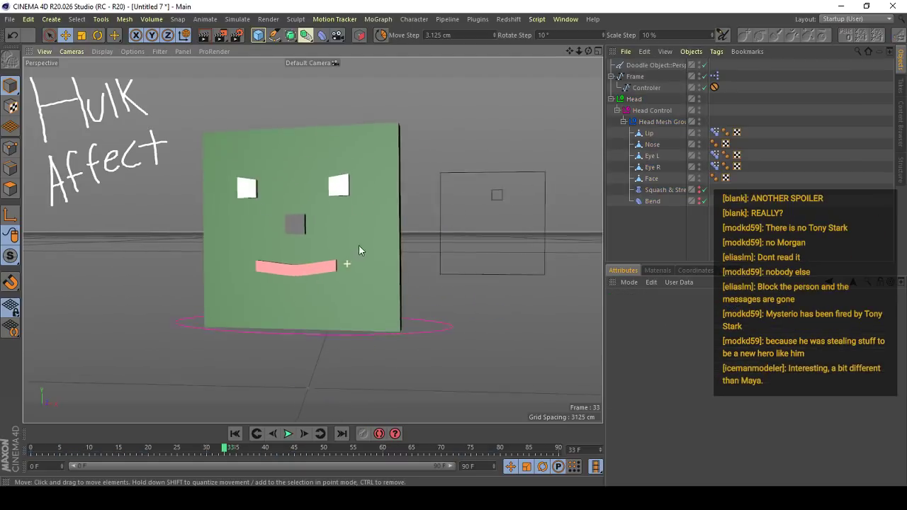
alt+drag(358, 245, 372, 247)
click(290, 435)
click(289, 434)
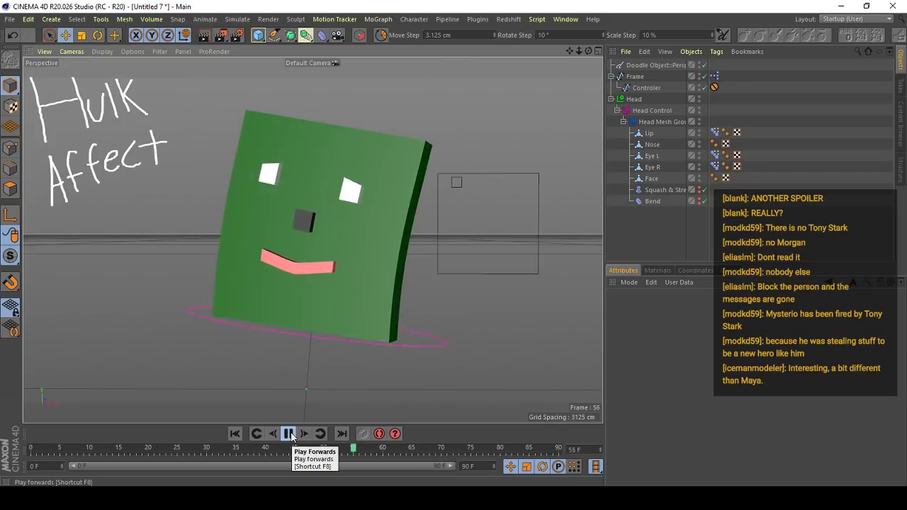
click(292, 437)
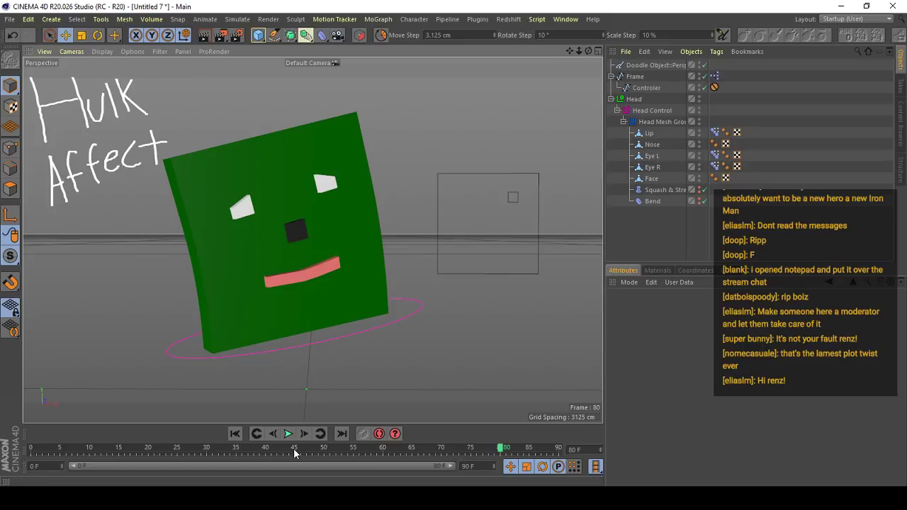
- Select the unconnected-output Range Mapper in the Frame's XPresso graph and examine its parameters and spline
double_click(714, 76)
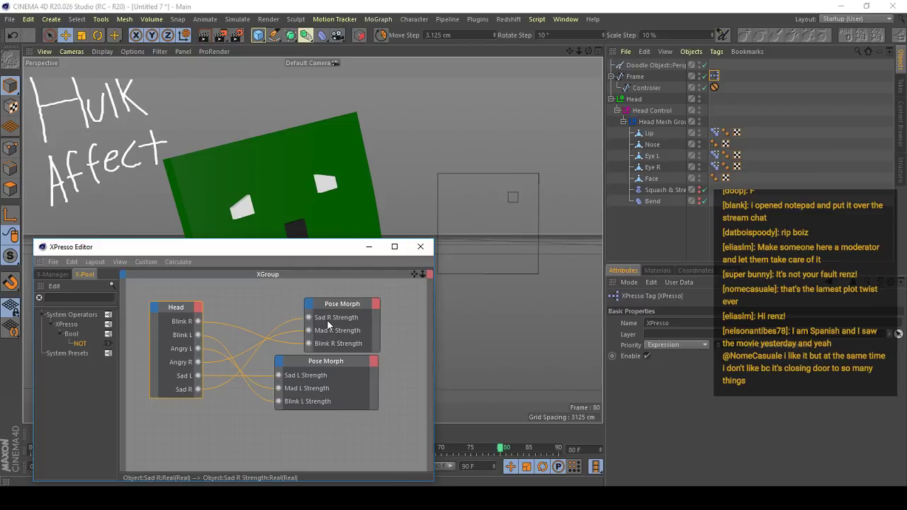
scroll(354, 306, up, 5)
right_click(307, 269)
click(295, 318)
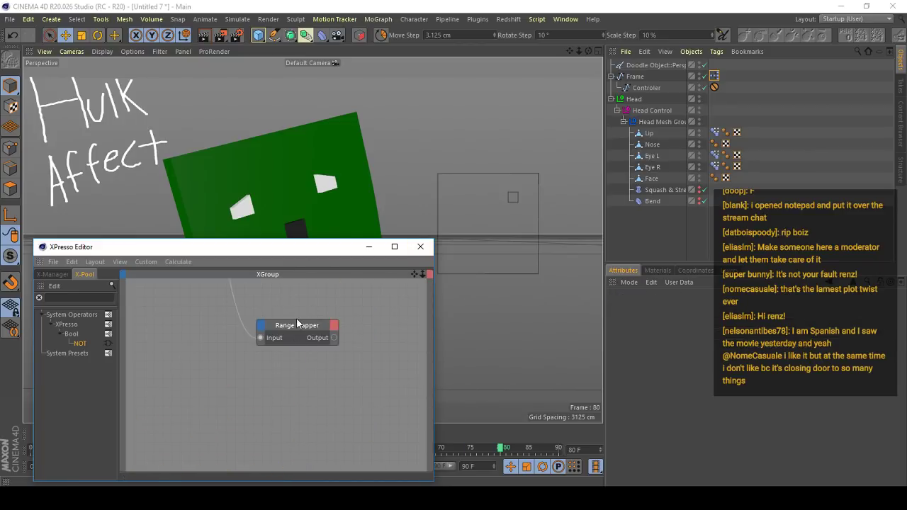
click(298, 323)
click(420, 246)
drag(900, 409, 761, 473)
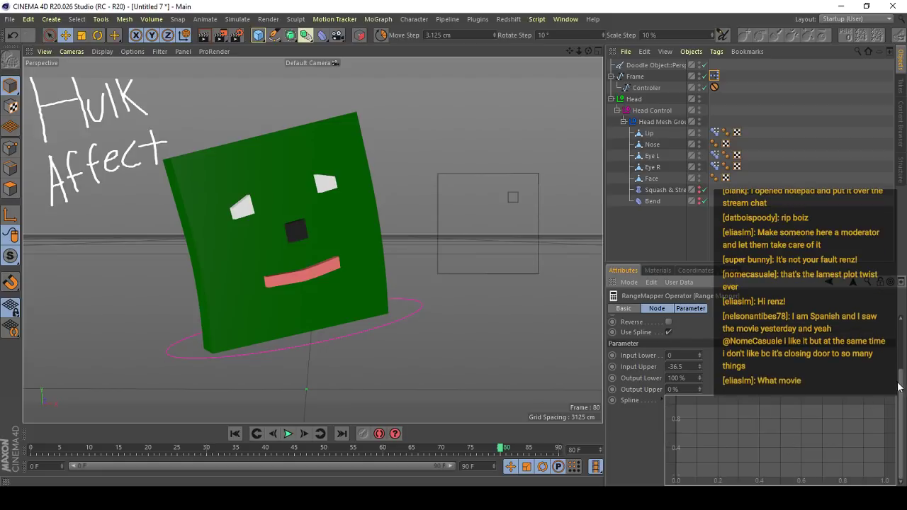
drag(898, 386, 870, 378)
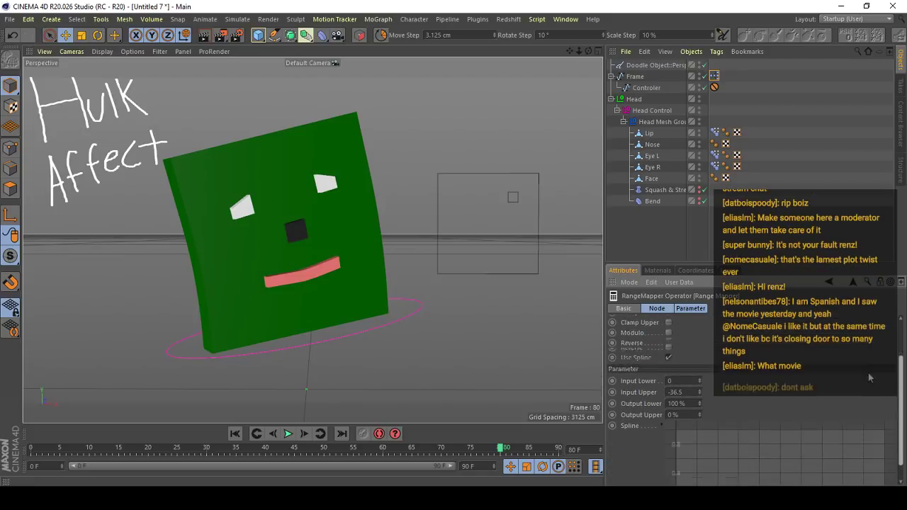
scroll(870, 378, down, 1)
- Load the Ease-ease up preset into the Range Mapper's spline using a separate spline window
right_click(714, 422)
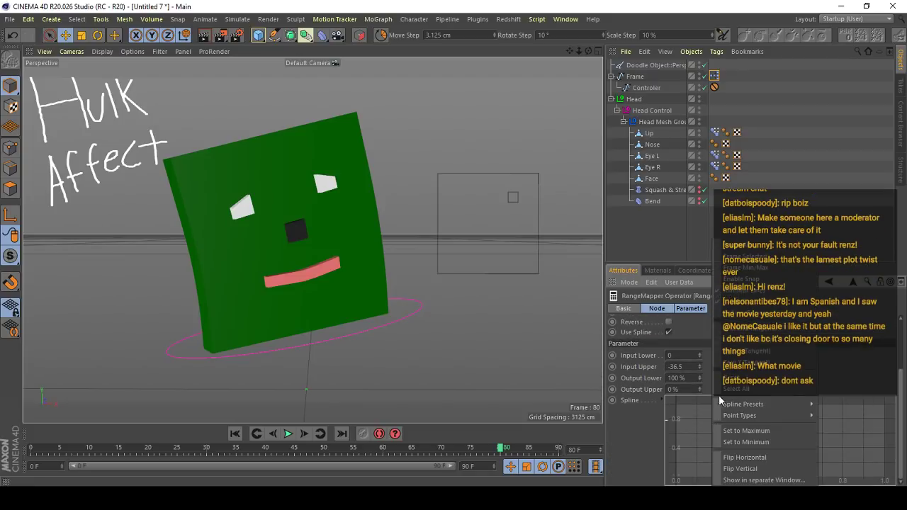
click(743, 480)
click(549, 364)
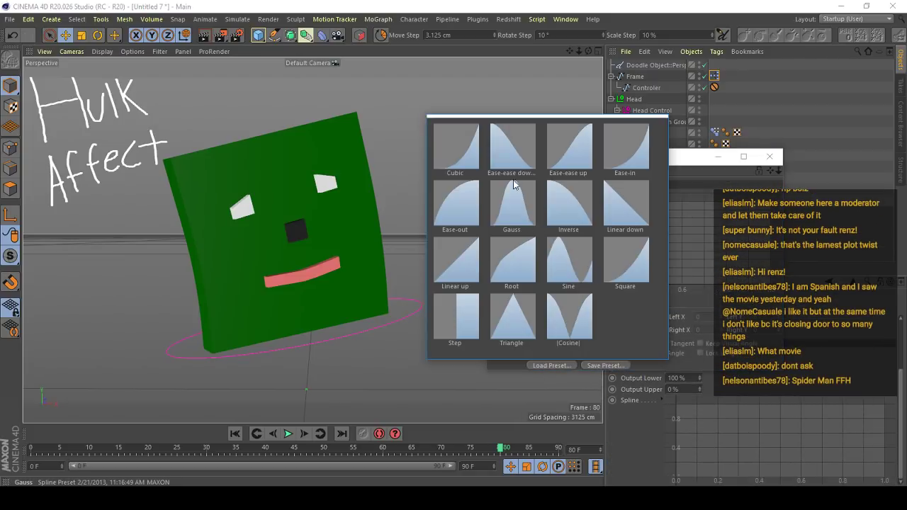
click(589, 146)
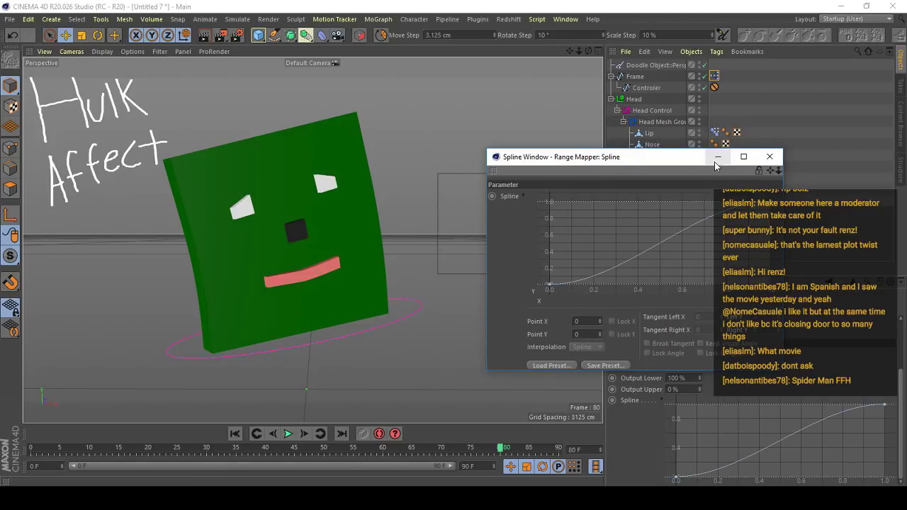
click(715, 161)
scroll(897, 355, up, 3)
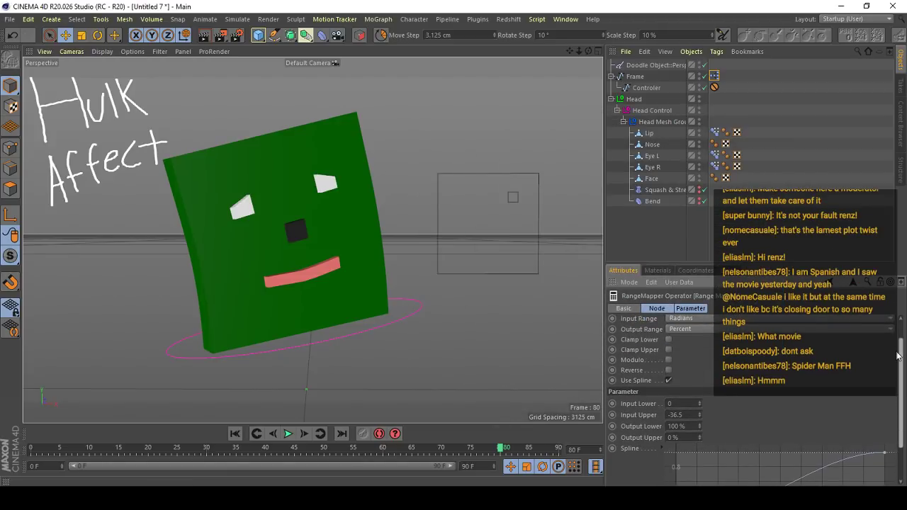
scroll(897, 355, up, 1)
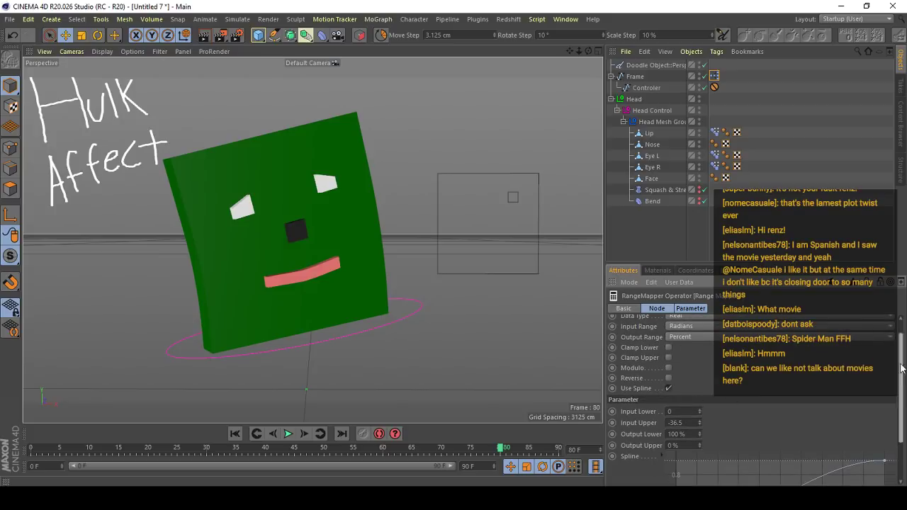
scroll(897, 356, down, 2)
scroll(409, 158, up, 3)
scroll(503, 205, up, 2)
- Select the controller inside the square frame in the viewport
alt+middle_drag(499, 202, 490, 184)
click(457, 192)
scroll(486, 192, down, 2)
drag(492, 240, 478, 219)
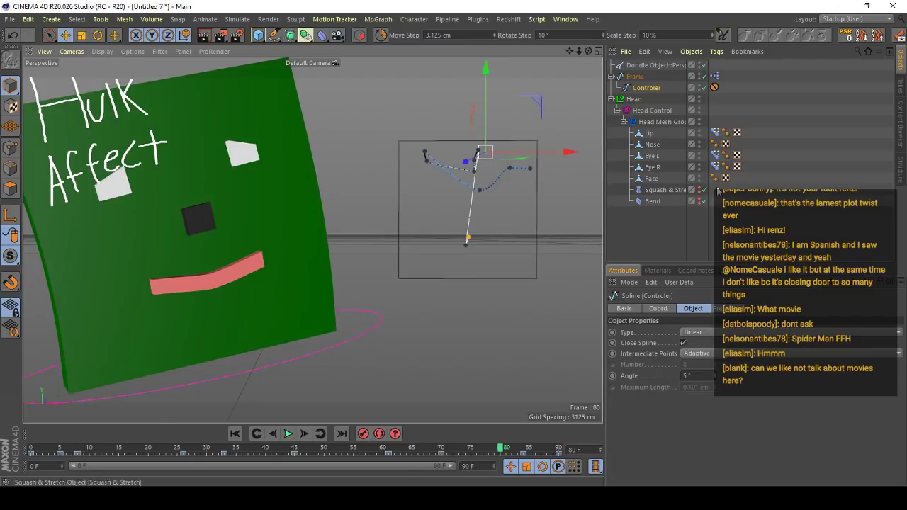
- Reopen the Frame's XPresso graph and examine the parameters and spline of the Range Mapper driven by Position X
double_click(714, 76)
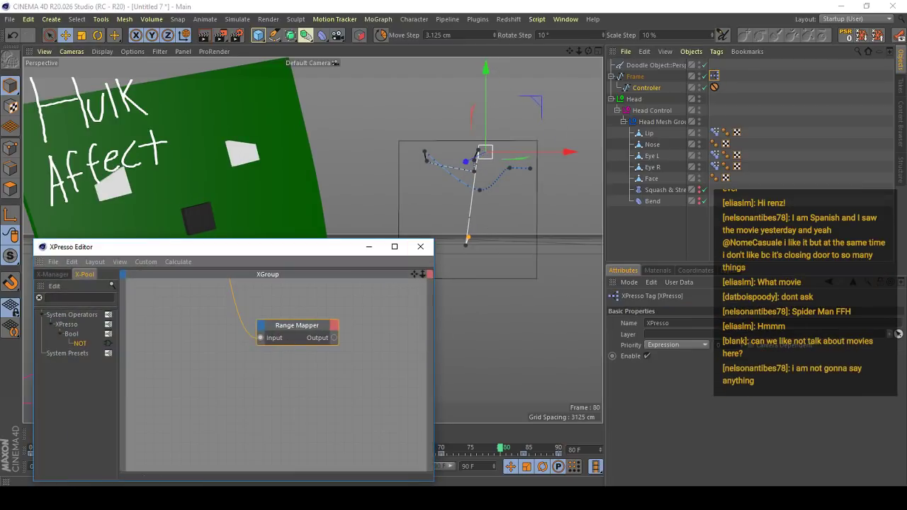
scroll(340, 321, down, 1)
alt+middle_drag(280, 319, 300, 306)
click(270, 308)
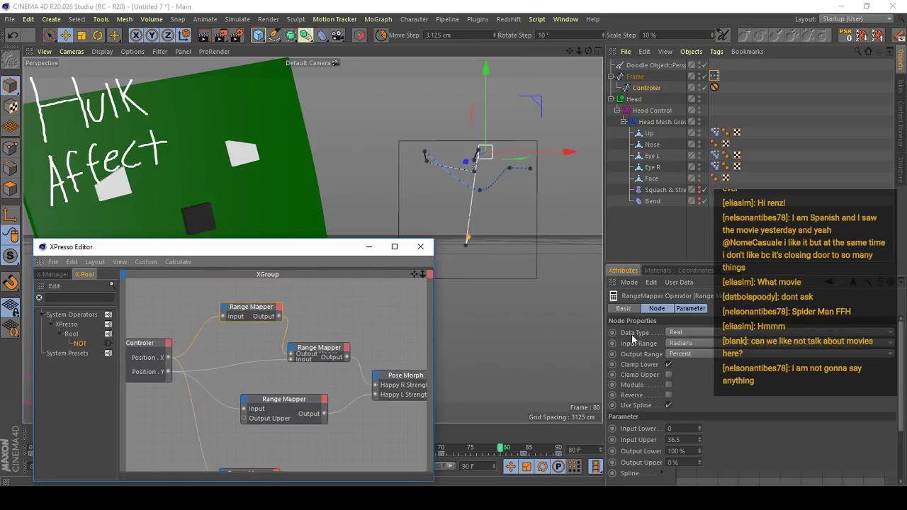
click(368, 246)
drag(900, 357, 900, 404)
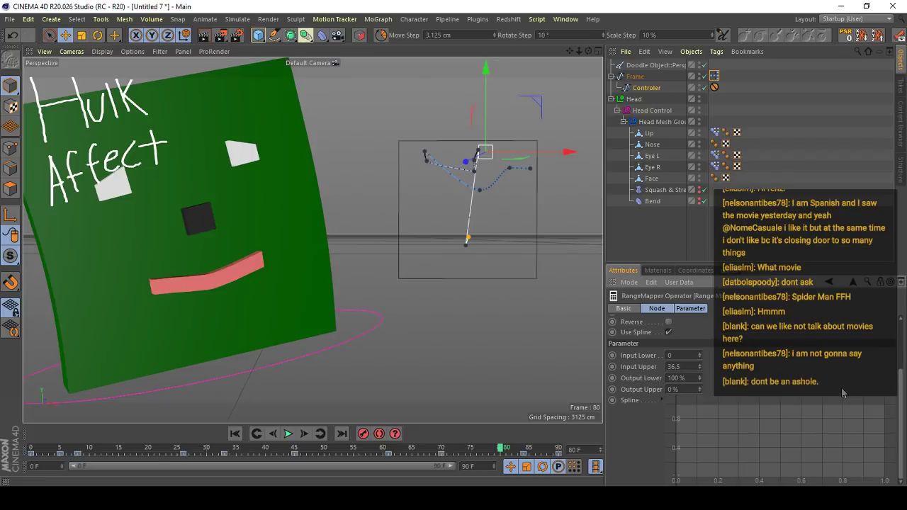
- Create a new empty project
click(10, 20)
click(19, 27)
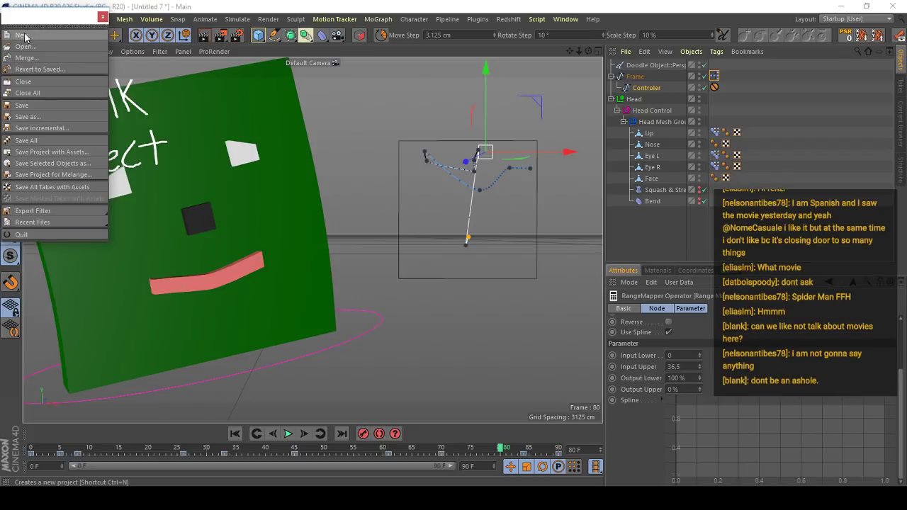
click(22, 35)
click(103, 17)
- Add a 200 cm cube to the scene and make it editable
click(259, 36)
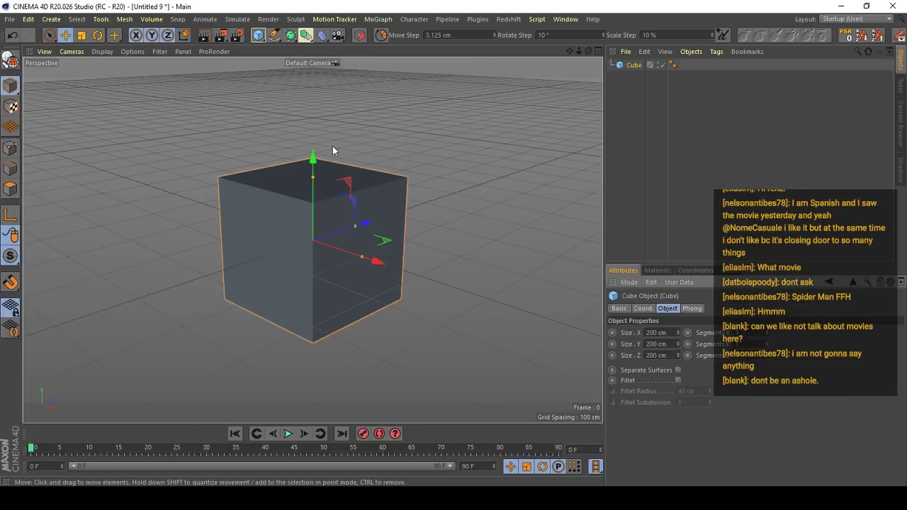
key(c)
scroll(349, 225, down, 3)
alt+drag(349, 225, 394, 208)
scroll(305, 205, up, 3)
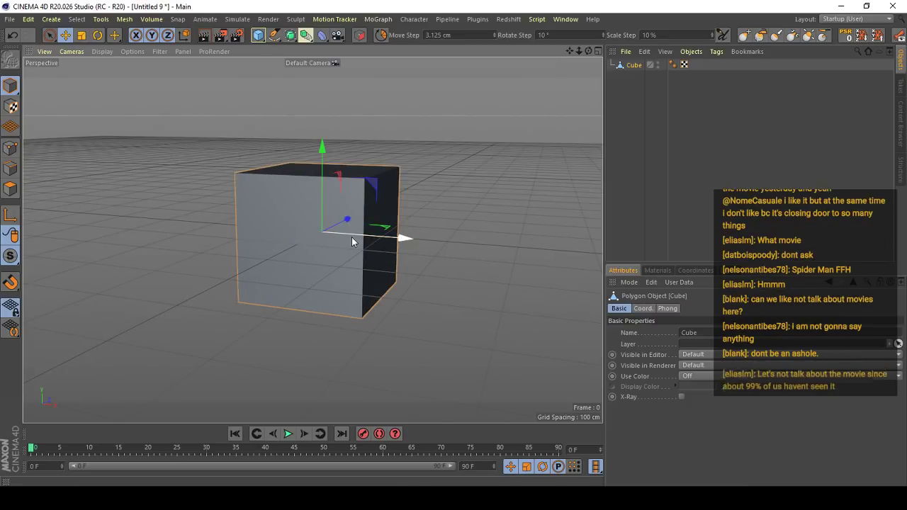
- Add a null object to the scene and give it an XPresso tag, keeping the cube unobstructed in the viewport
alt+drag(353, 239, 385, 222)
key(t)
alt+drag(341, 247, 290, 283)
key(d)
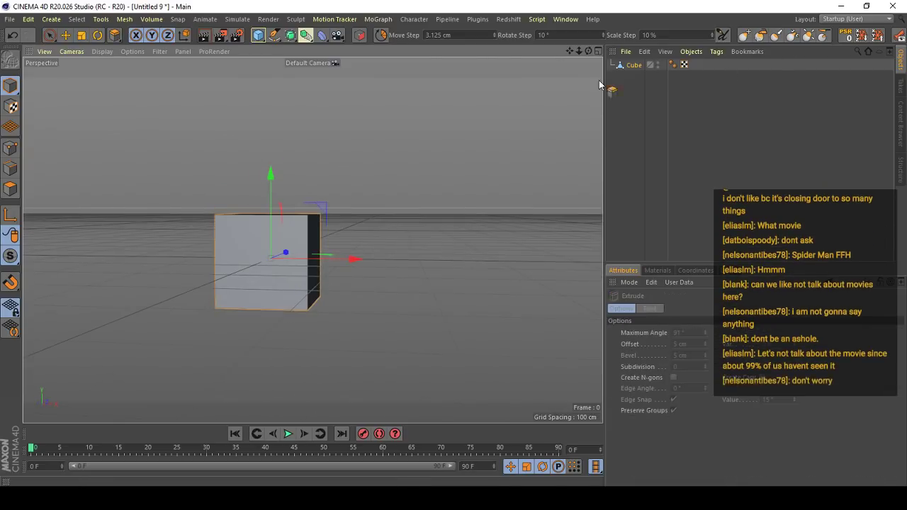
drag(258, 38, 290, 47)
right_click(641, 65)
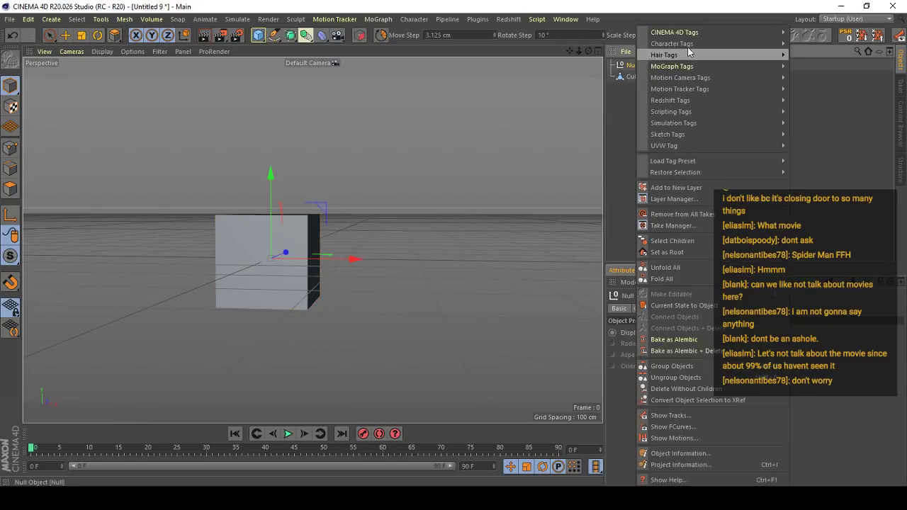
mouse_move(680, 31)
click(822, 360)
drag(308, 251, 298, 343)
- Add a Point Morph to the cube and rename its new pose Test
click(634, 76)
click(414, 19)
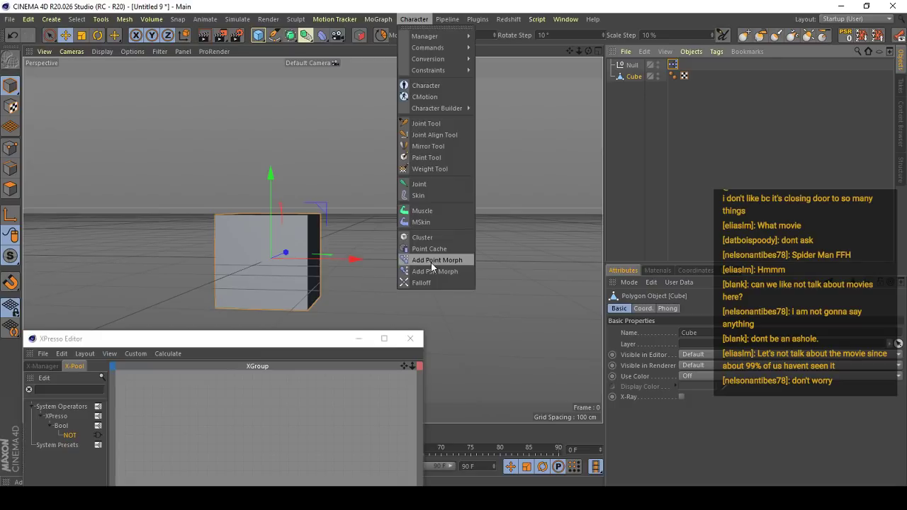
click(430, 262)
double_click(666, 357)
text(Test)
key(Return)
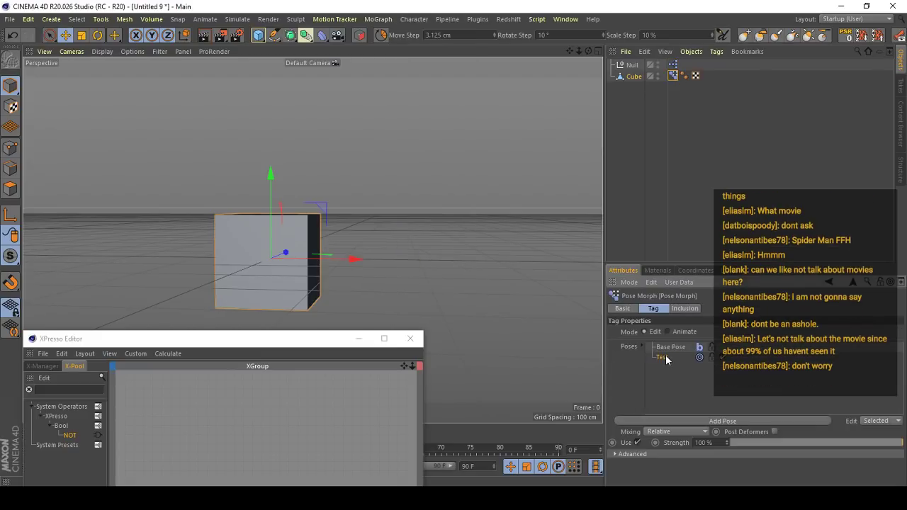
- Pull one upper corner point of the cube far up and outward for the Test pose, and switch the morph to Animate mode
drag(307, 216, 445, 100)
click(674, 79)
click(681, 333)
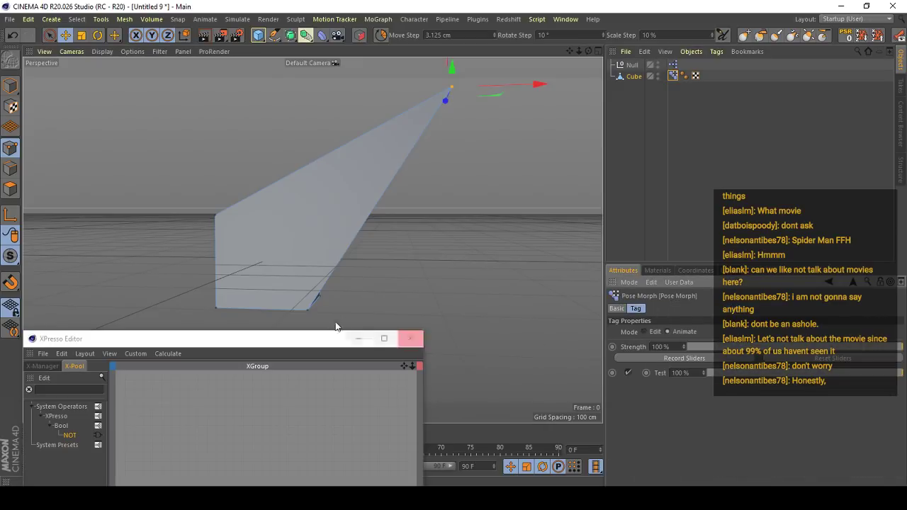
- Add a Float user data entry named Data to the null, with percent limits of 0 to 100%
click(637, 66)
click(680, 283)
click(693, 310)
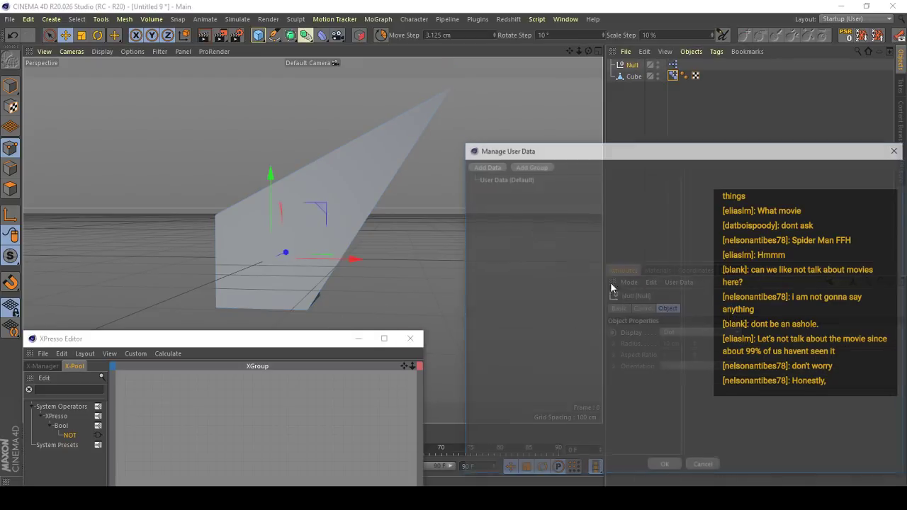
click(488, 165)
click(748, 234)
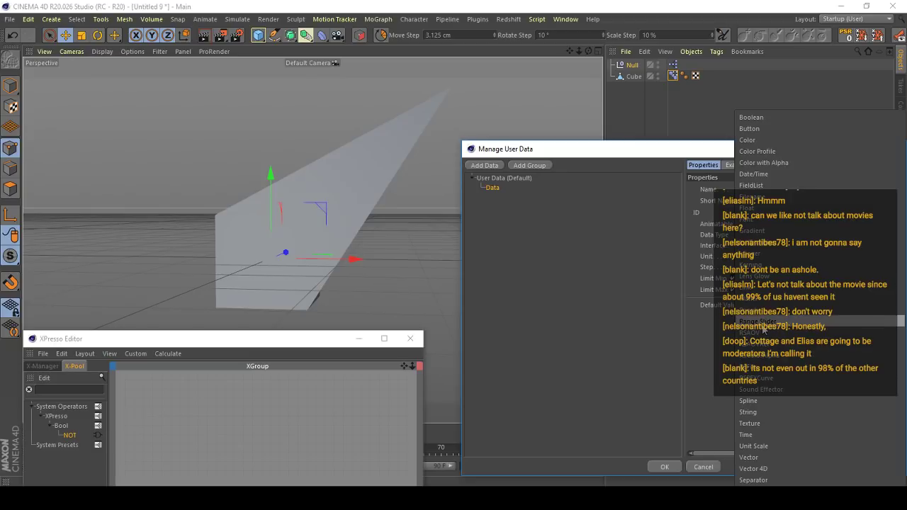
click(749, 208)
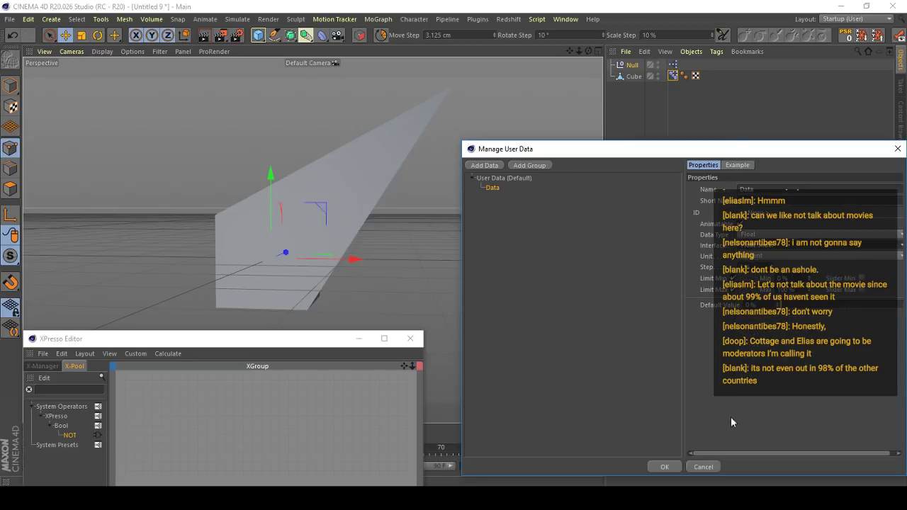
click(664, 466)
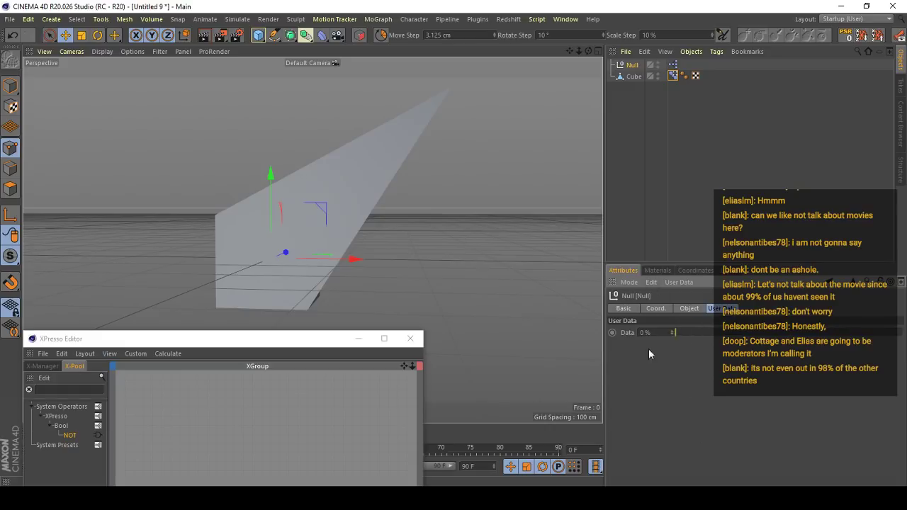
- Open the null's XPresso graph and add a Null node with its Data value as an output
double_click(671, 66)
drag(318, 339, 319, 112)
drag(632, 65, 196, 237)
click(632, 65)
drag(628, 332, 207, 243)
- Add the cube's Pose Morph as a node with a Test Strength input and connect the null's Data output to it
right_click(184, 272)
right_click(251, 248)
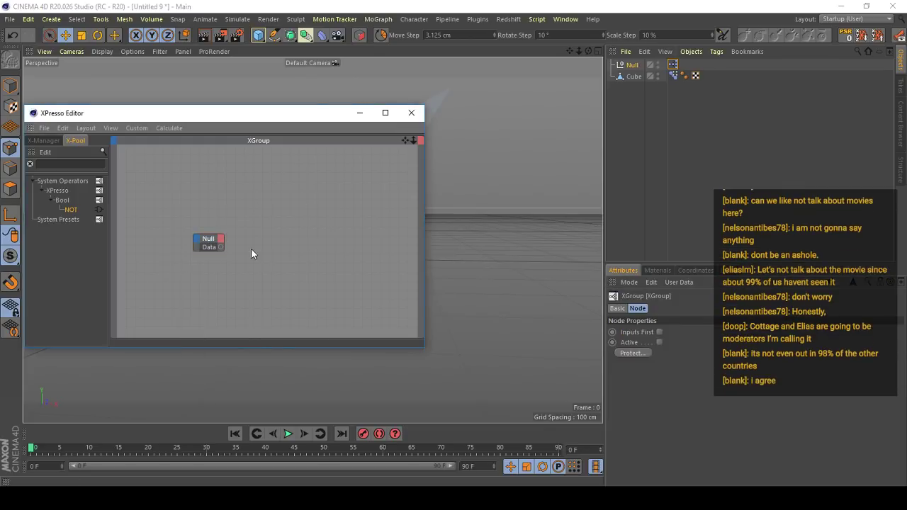
click(277, 220)
click(673, 76)
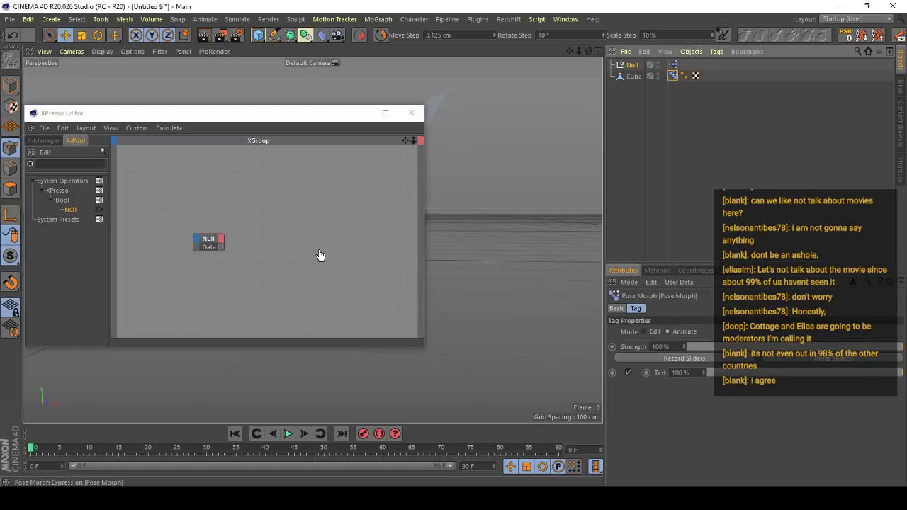
drag(320, 255, 309, 256)
drag(660, 373, 220, 247)
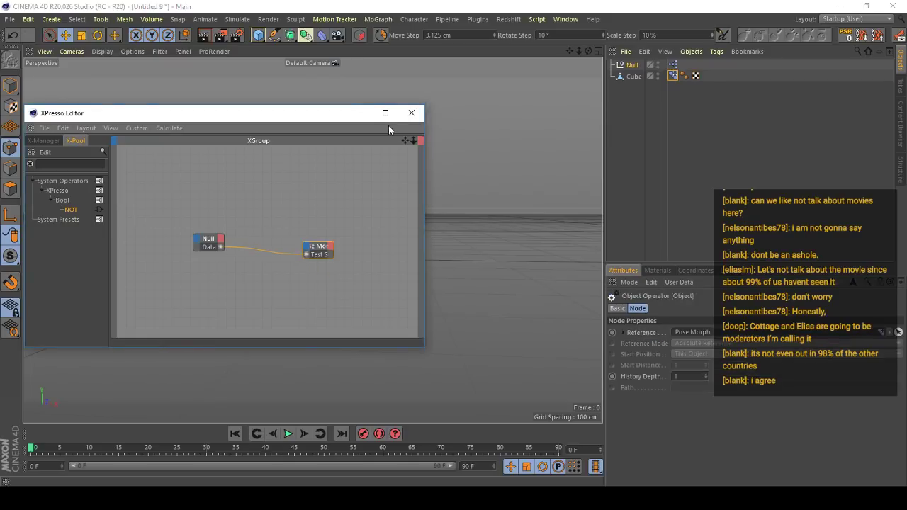
- Try out the morph on the cube by raising the null's Data value, and undo the change
click(360, 115)
alt+middle_drag(328, 258, 347, 232)
click(632, 65)
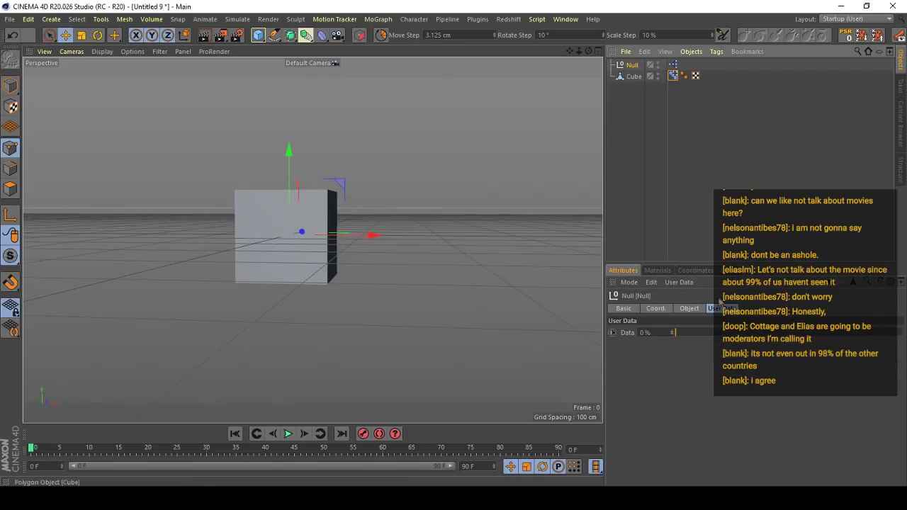
drag(678, 332, 879, 320)
alt+middle_drag(356, 187, 340, 223)
key(ctrl+z)
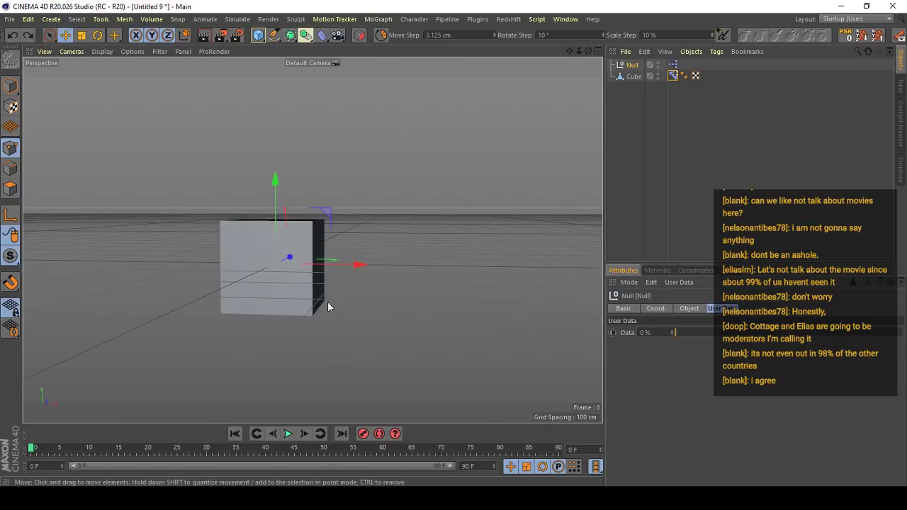
alt+right_drag(327, 301, 354, 245)
mouse_move(354, 244)
alt+mouse_down()
mouse_move(273, 252)
mouse_move(343, 231)
alt+mouse_up()
- Insert a Range Mapper node between the null's Data output and the Pose Morph's Test Strength input
double_click(676, 65)
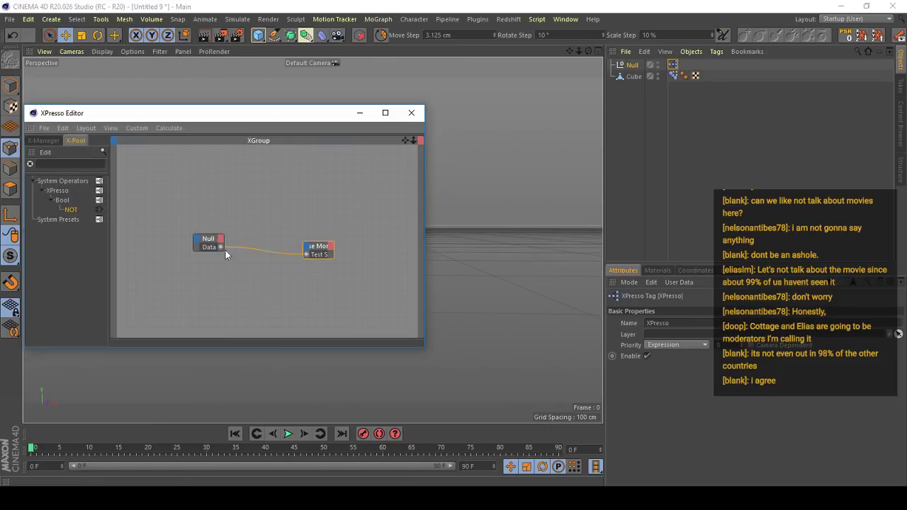
click(246, 245)
right_click(245, 243)
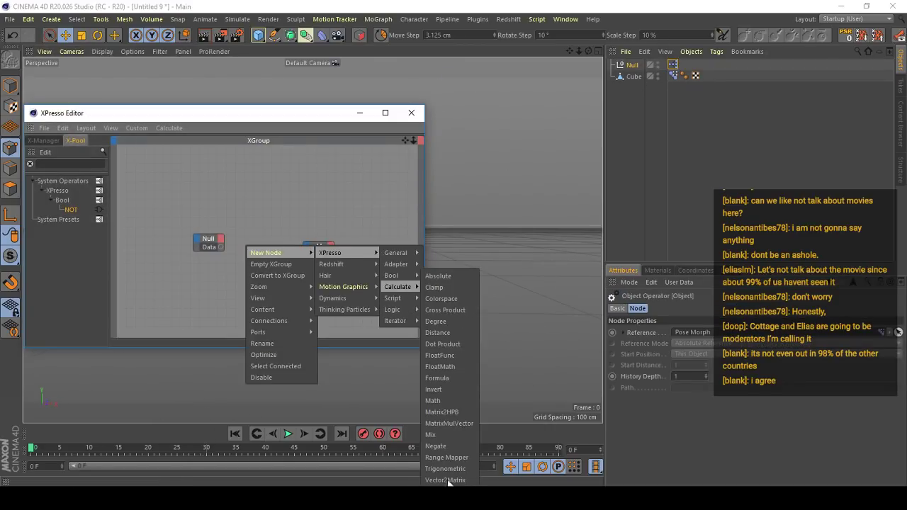
click(450, 460)
mouse_move(239, 245)
mouse_down()
mouse_move(257, 243)
mouse_move(192, 243)
mouse_move(234, 249)
mouse_up()
drag(324, 252, 291, 248)
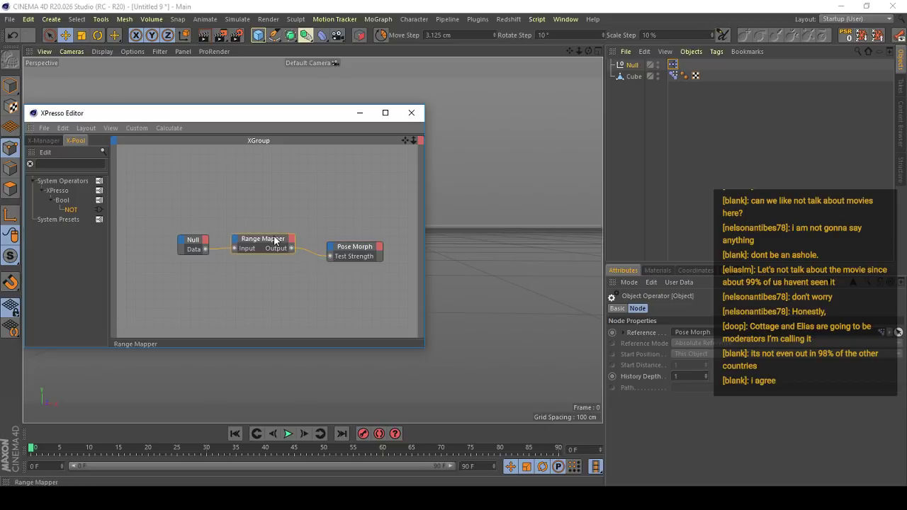
- Set the Range Mapper's input and output ranges to Percent and enable Use Spline
click(263, 239)
click(687, 343)
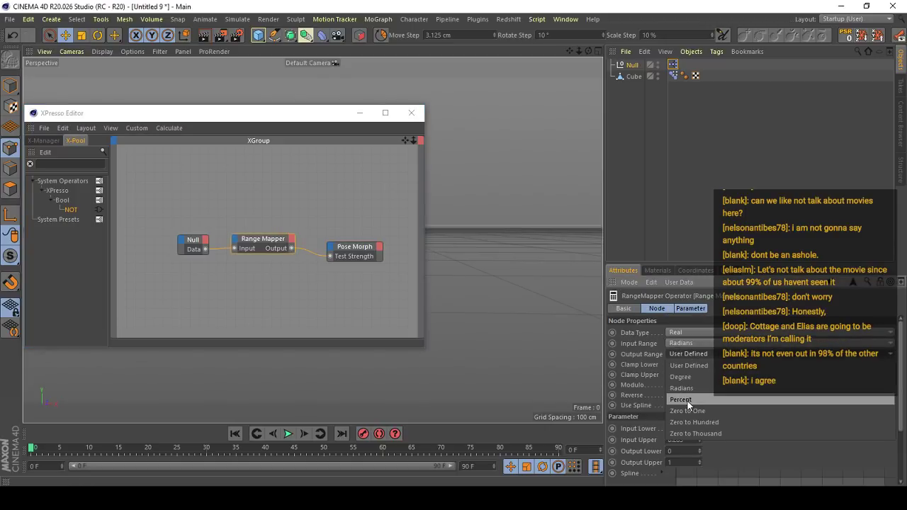
click(681, 398)
click(688, 354)
click(679, 389)
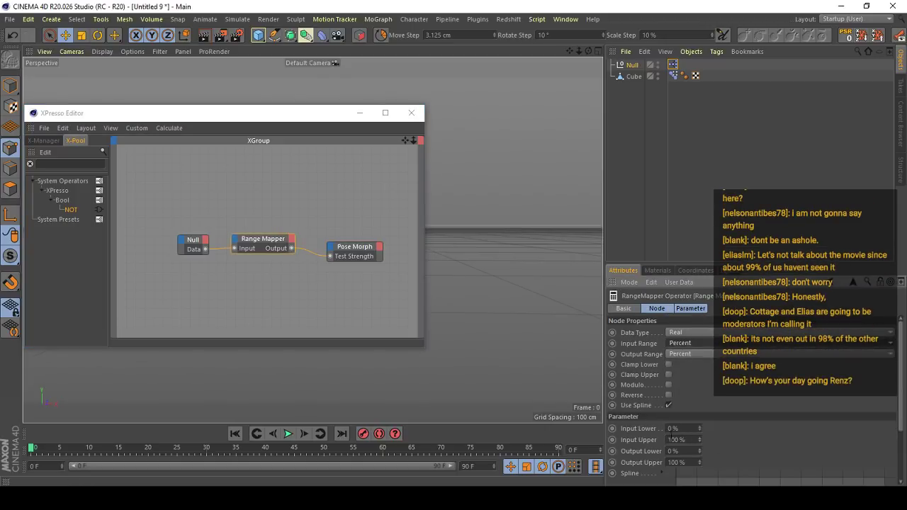
- Move the XPresso graph clear of the cube and try the null's Data slider through the Range Mapper
drag(325, 108, 239, 337)
click(632, 65)
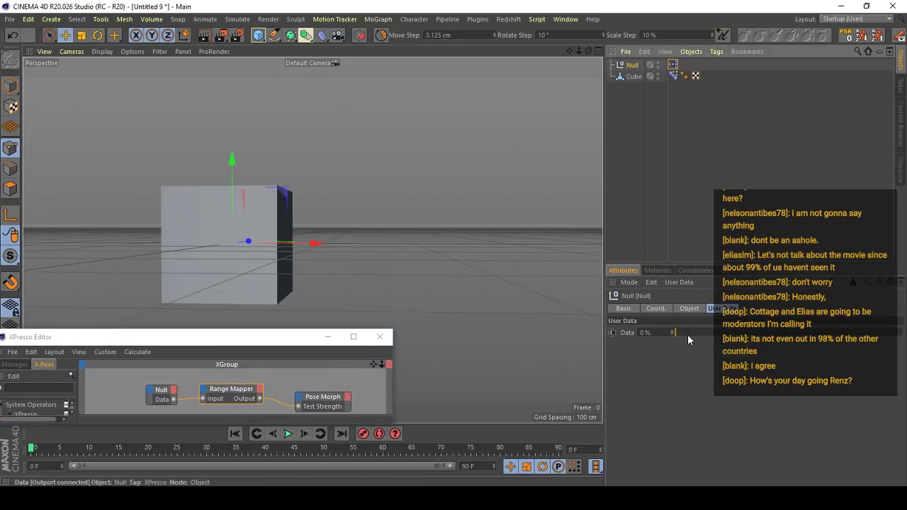
drag(687, 334, 666, 338)
- Enlarge the XPresso graph, select the Range Mapper node and show its spline in a separate window
drag(286, 340, 345, 243)
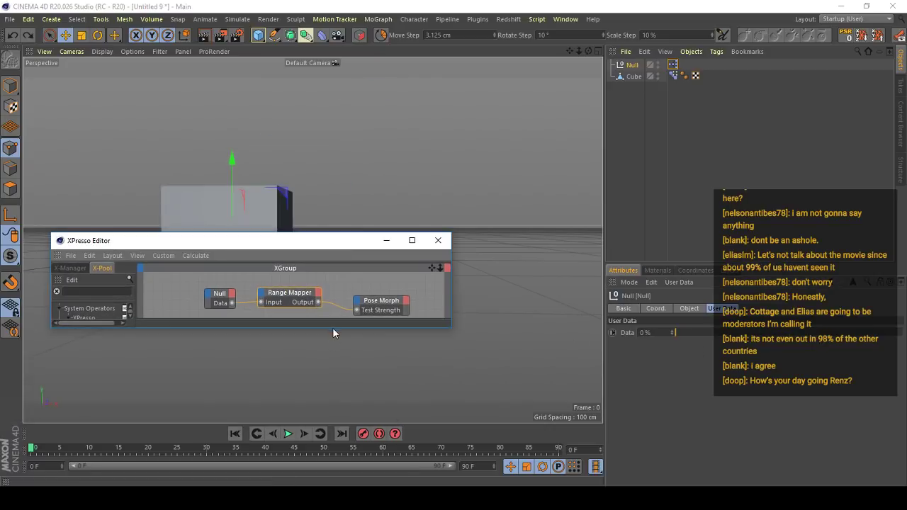
drag(333, 328, 333, 421)
click(289, 339)
scroll(660, 417, down, 3)
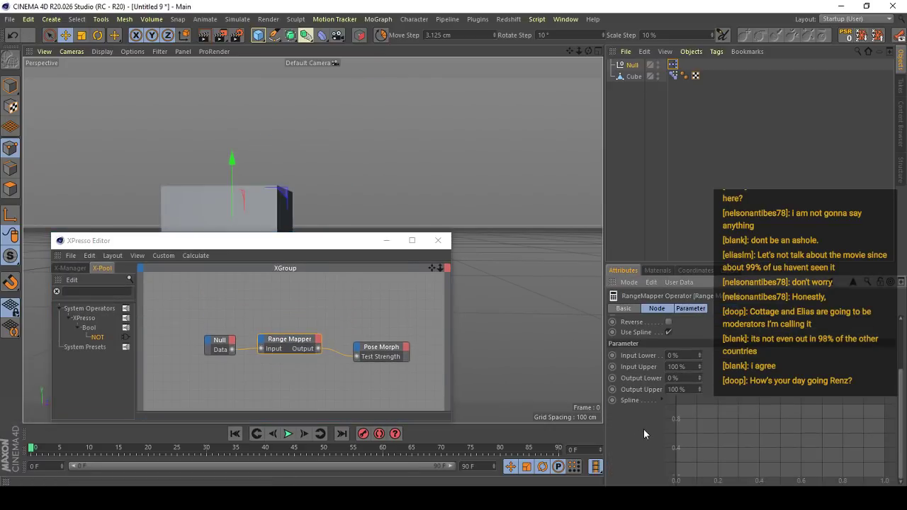
right_click(633, 402)
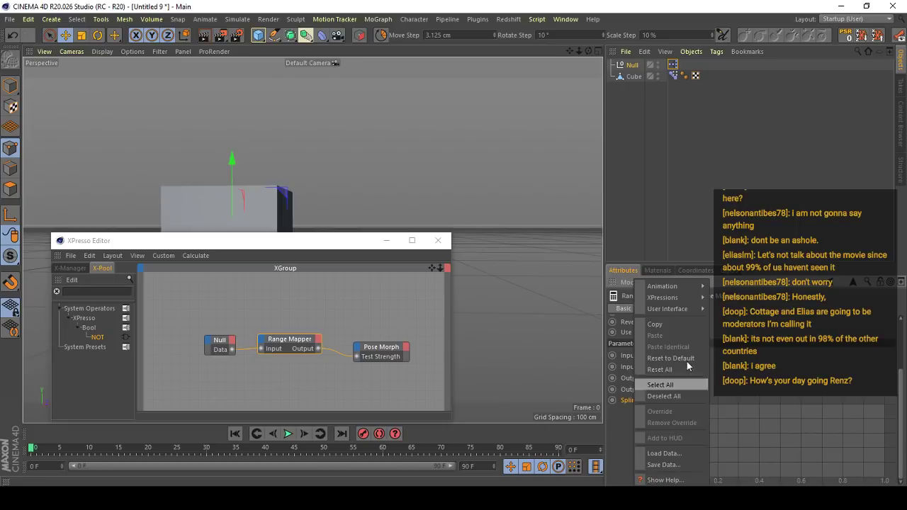
click(755, 406)
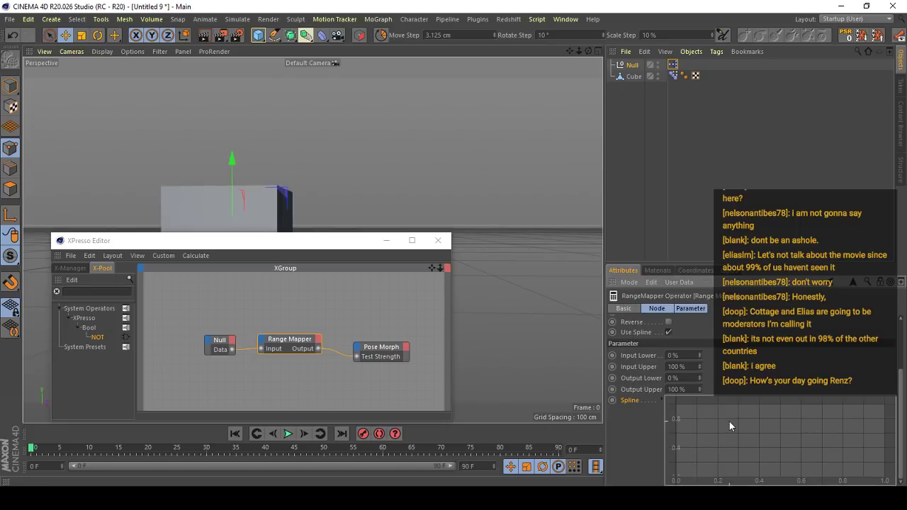
right_click(729, 422)
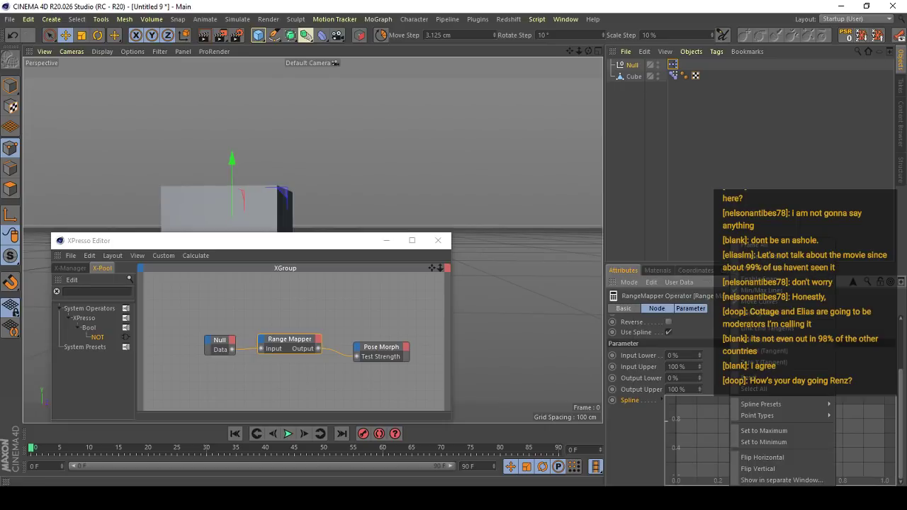
click(765, 483)
right_click(724, 418)
click(457, 499)
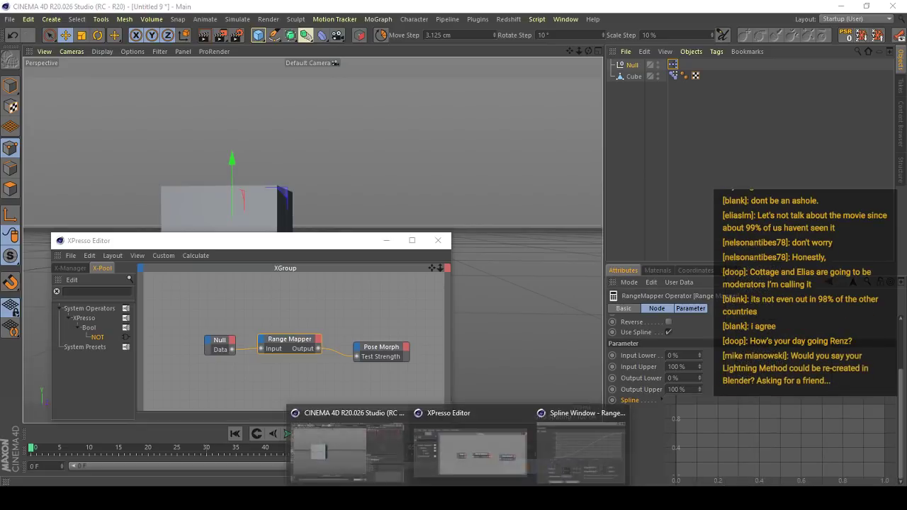
click(576, 438)
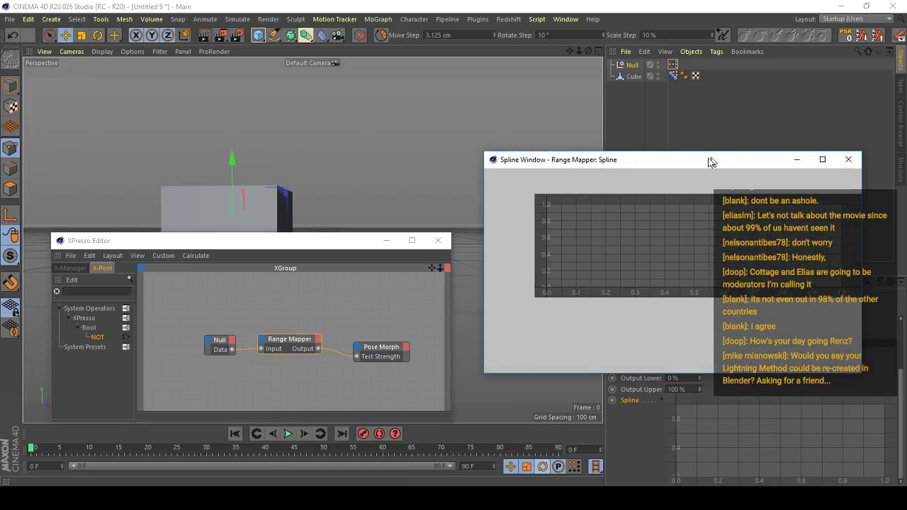
- Reopen the Range Mapper's spline in a full window and load the Cubic preset
drag(708, 160, 640, 148)
click(781, 146)
right_click(709, 394)
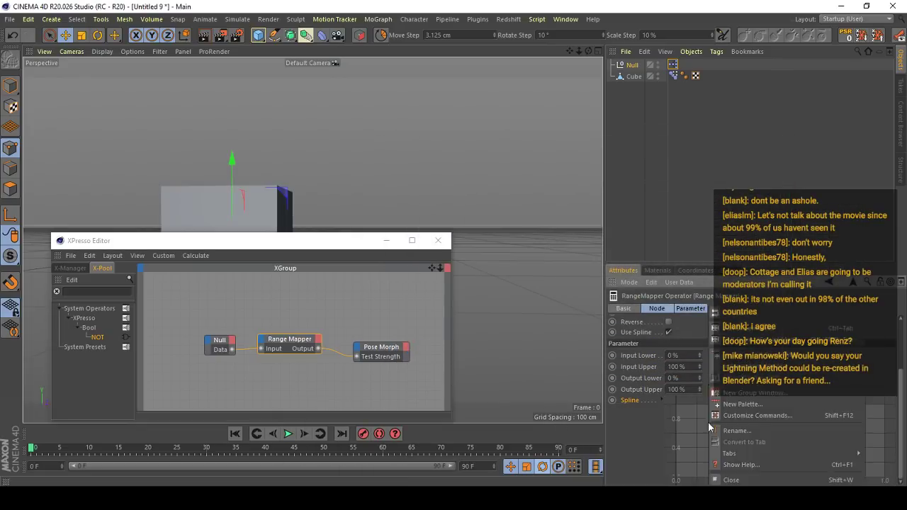
click(714, 442)
drag(640, 291, 485, 162)
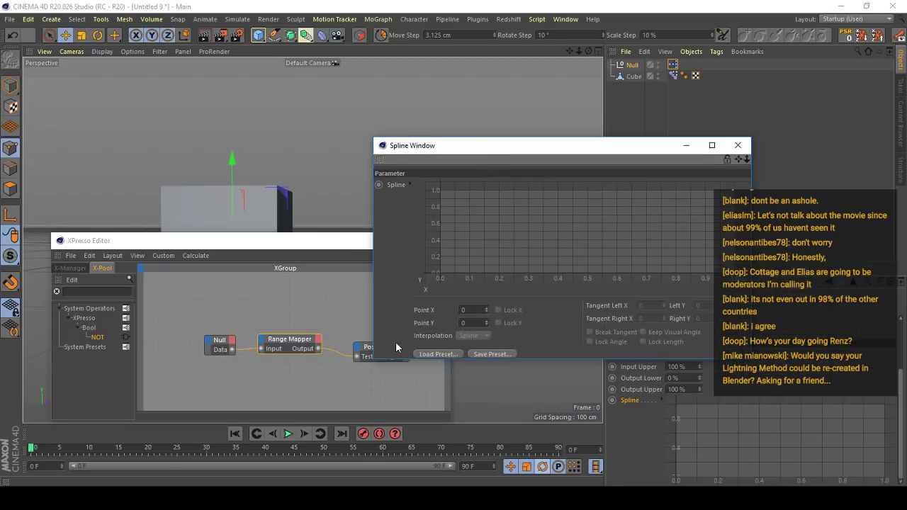
click(428, 353)
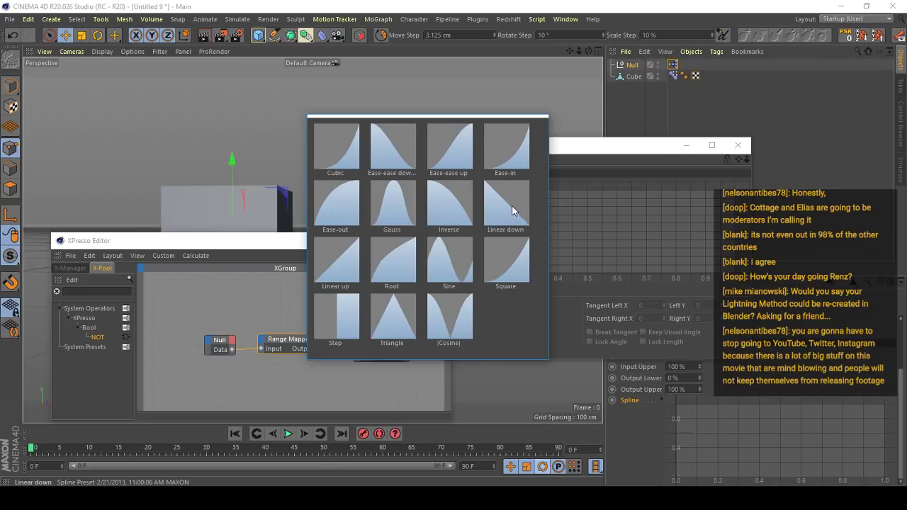
click(342, 150)
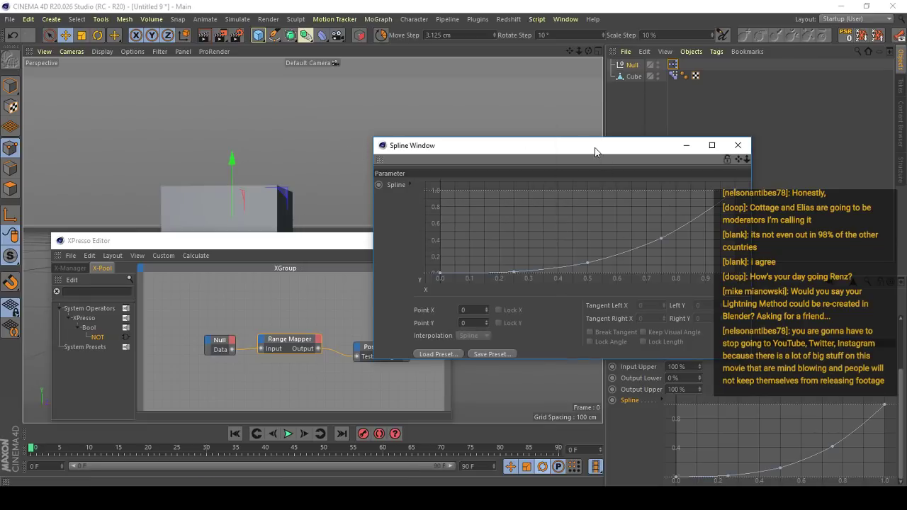
- Move the Range Mapper node above the Null and Pose Morph nodes and close the spline window
drag(595, 151, 654, 152)
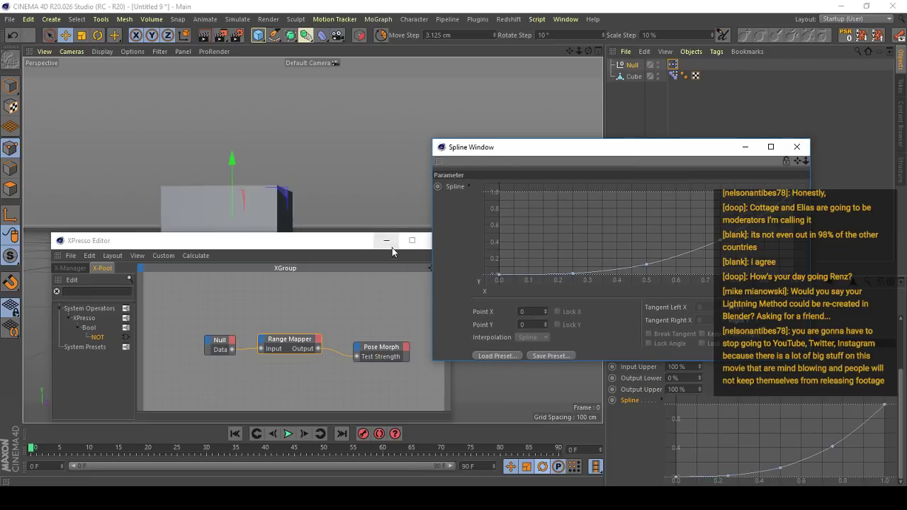
click(283, 348)
drag(282, 348, 285, 323)
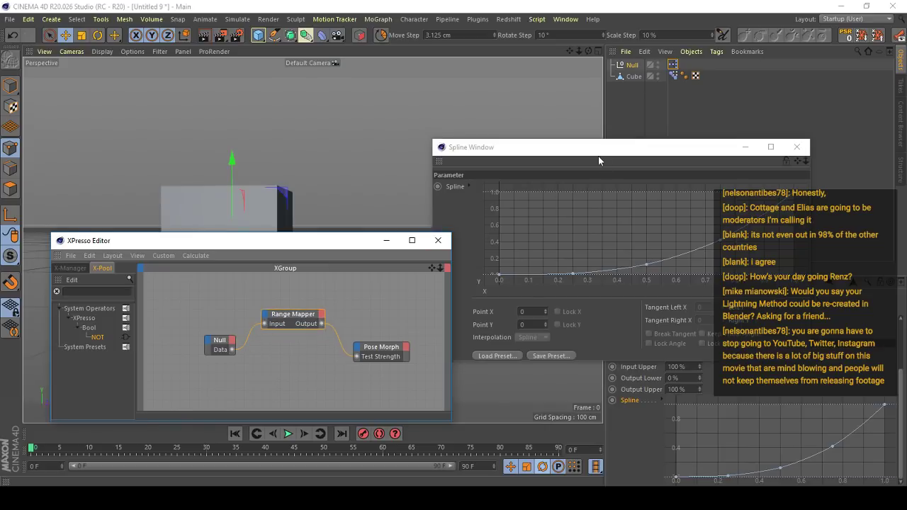
drag(598, 154, 592, 167)
click(740, 162)
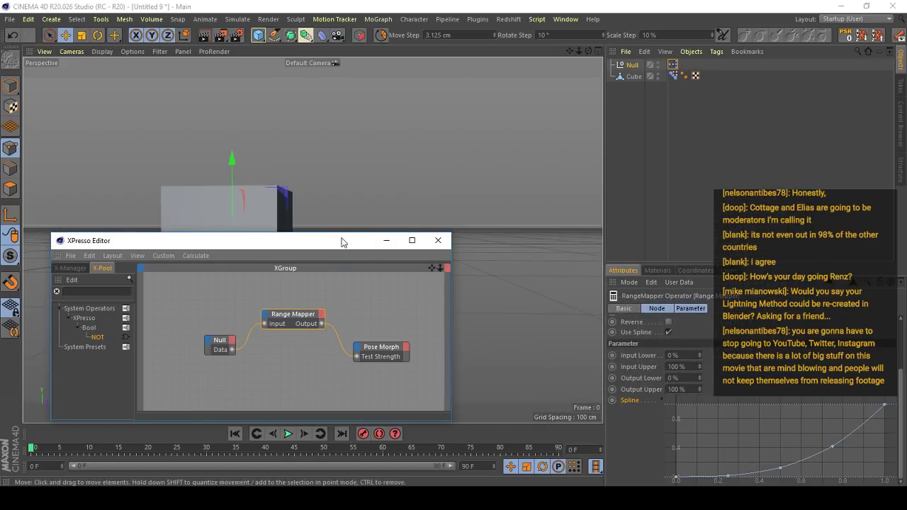
- Move the XPresso graph off the cube and set the null's Data user data to 10%
drag(342, 242, 197, 329)
click(673, 75)
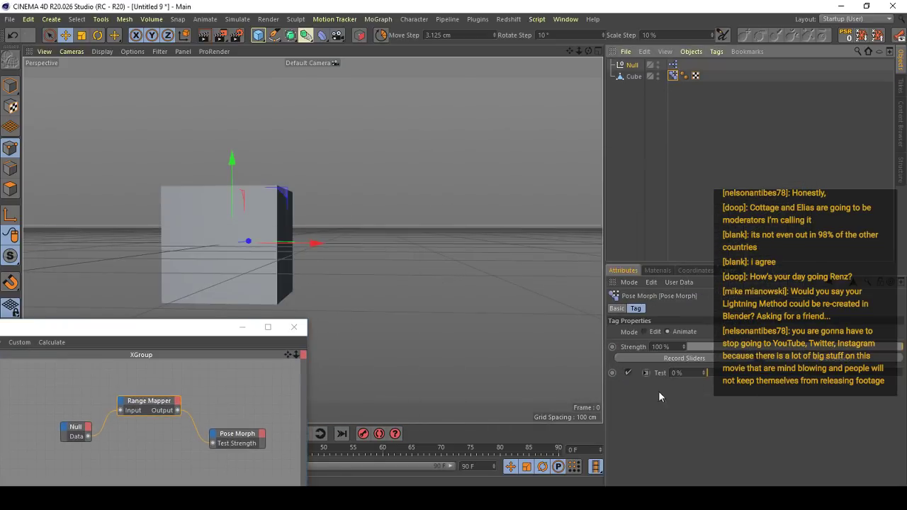
click(628, 66)
drag(679, 332, 675, 350)
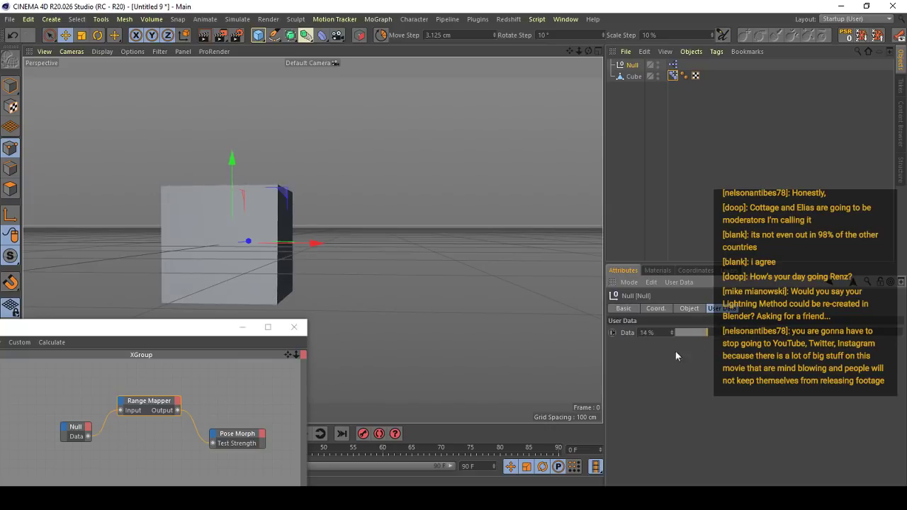
- Try raising the second and middle points of the Range Mapper's spline, undoing each attempt
click(134, 415)
scroll(719, 453, down, 5)
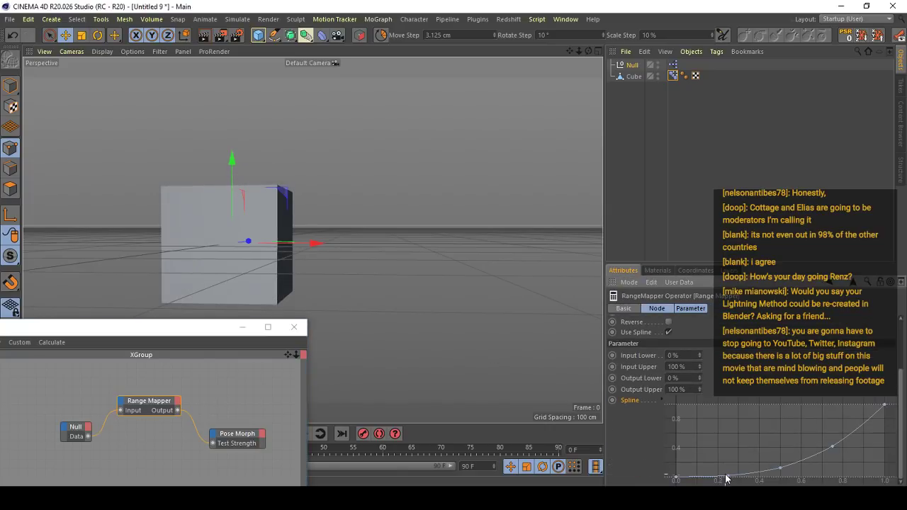
drag(727, 475, 729, 444)
key(ctrl+z)
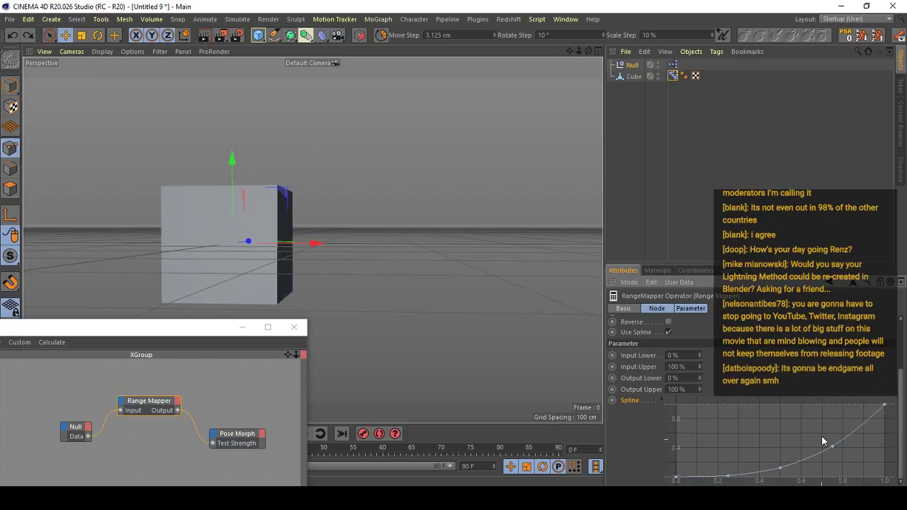
drag(727, 476, 731, 451)
key(ctrl+z)
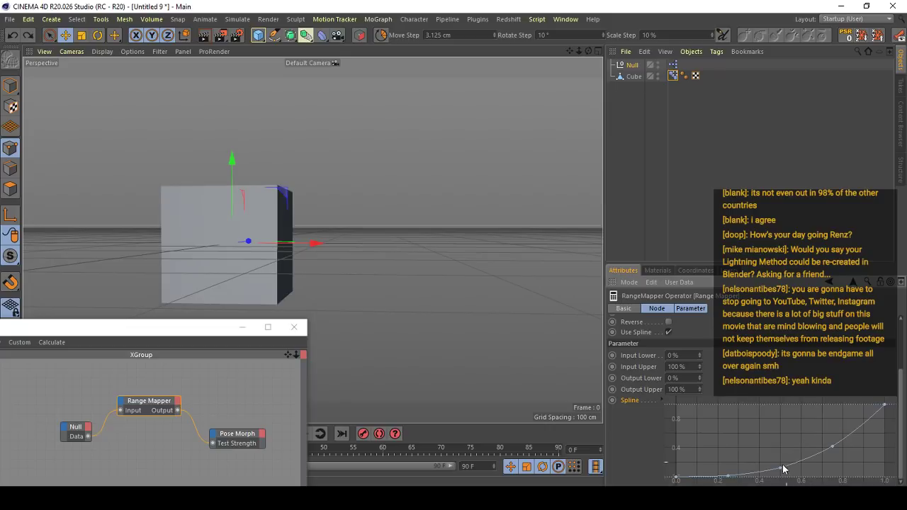
drag(780, 468, 780, 424)
key(ctrl+z)
drag(728, 476, 732, 417)
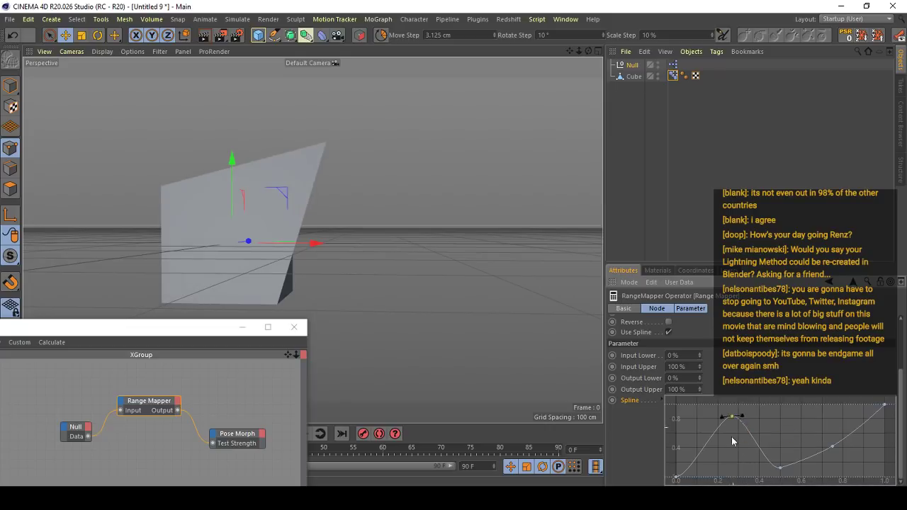
key(ctrl+z)
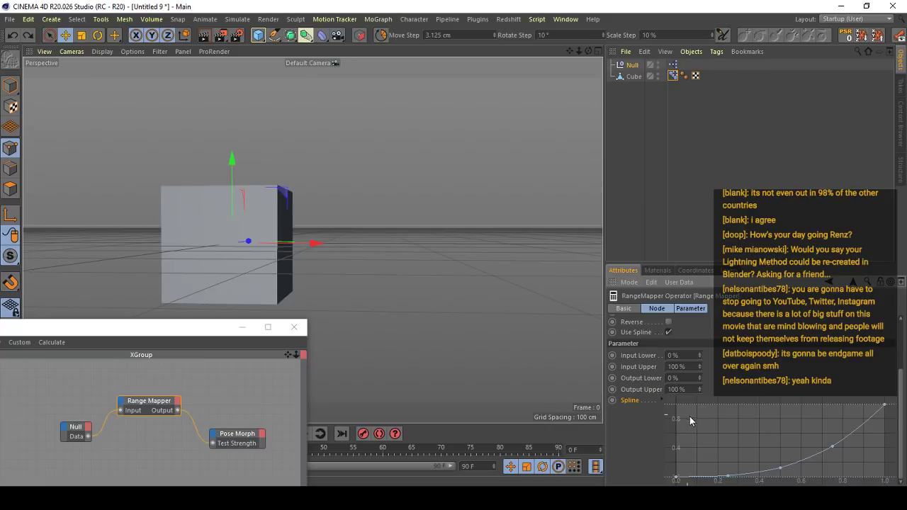
- Try disconnecting the Null's Data output from the Range Mapper's input, and undo the wiring changes
click(104, 423)
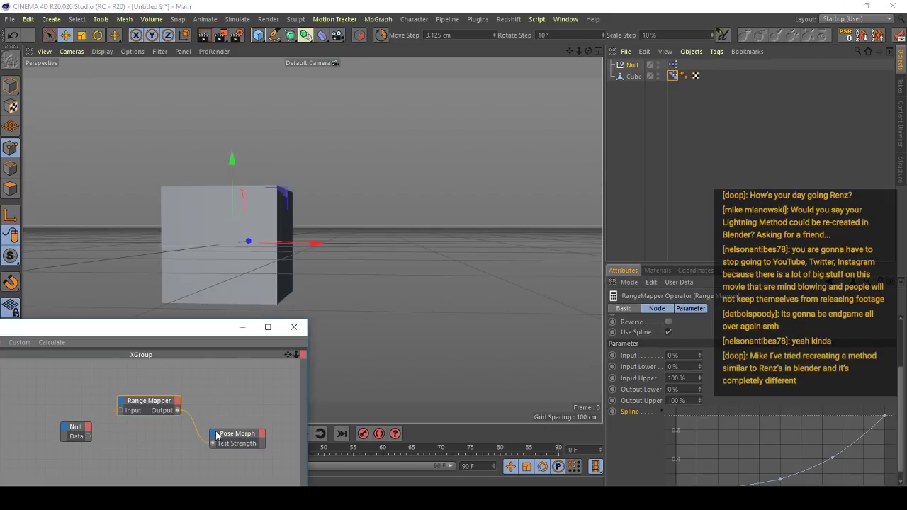
mouse_move(196, 438)
mouse_down()
mouse_move(188, 435)
mouse_move(212, 443)
mouse_up()
key(ctrl+z)
key(ctrl+z)
key(ctrl+z)
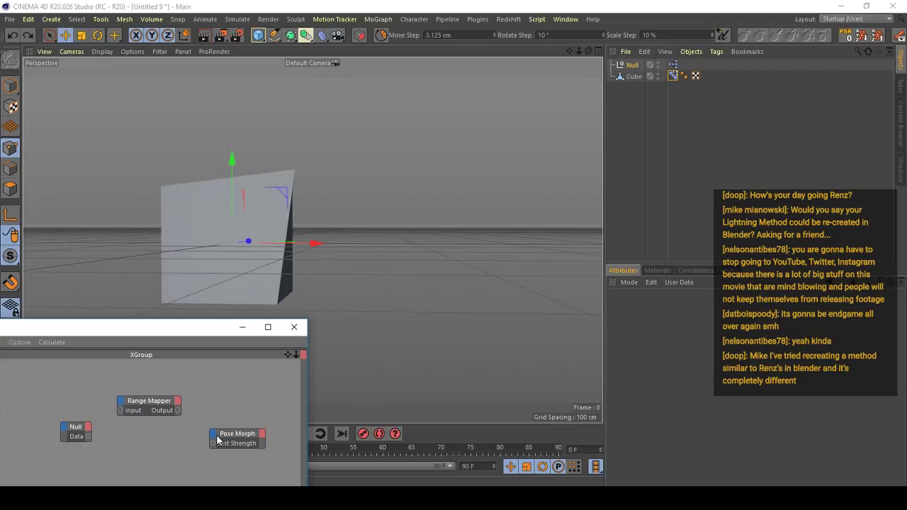
- Open the Range Mapper's attributes in a separate, widened window beside the cube and show its spline
click(639, 65)
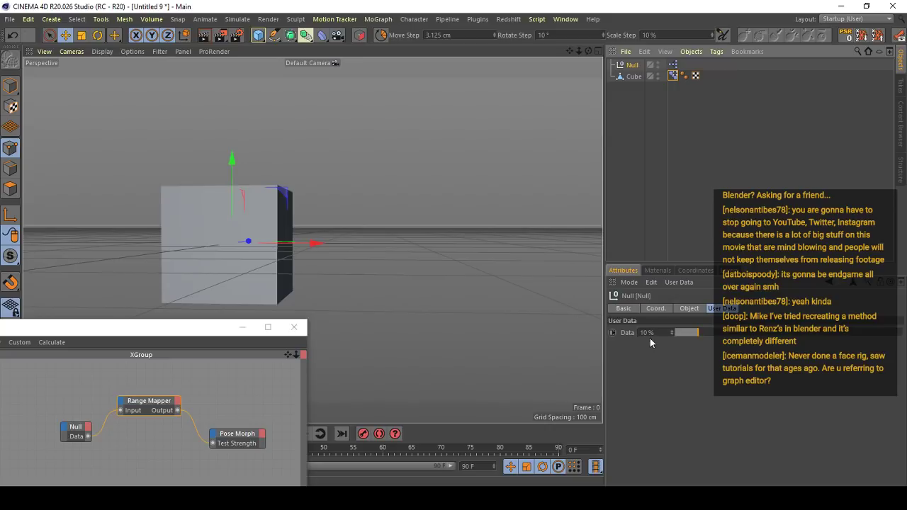
click(150, 403)
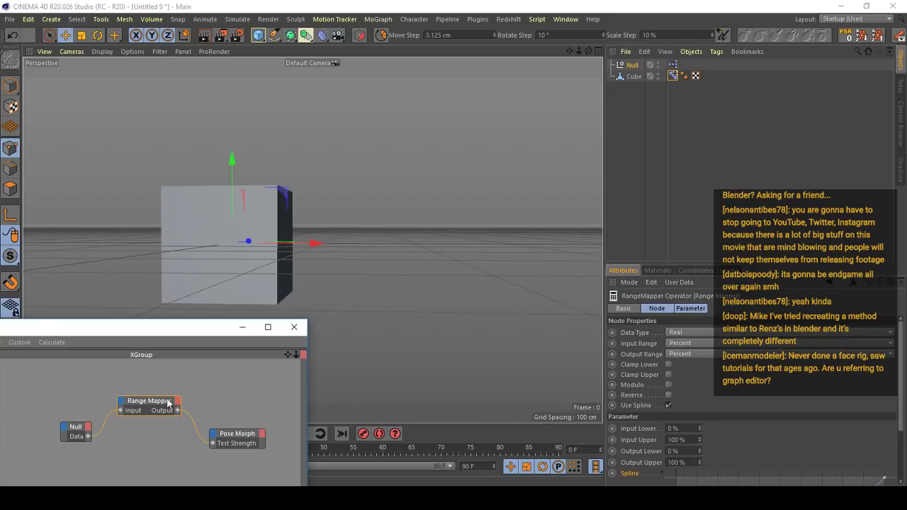
drag(901, 370, 903, 404)
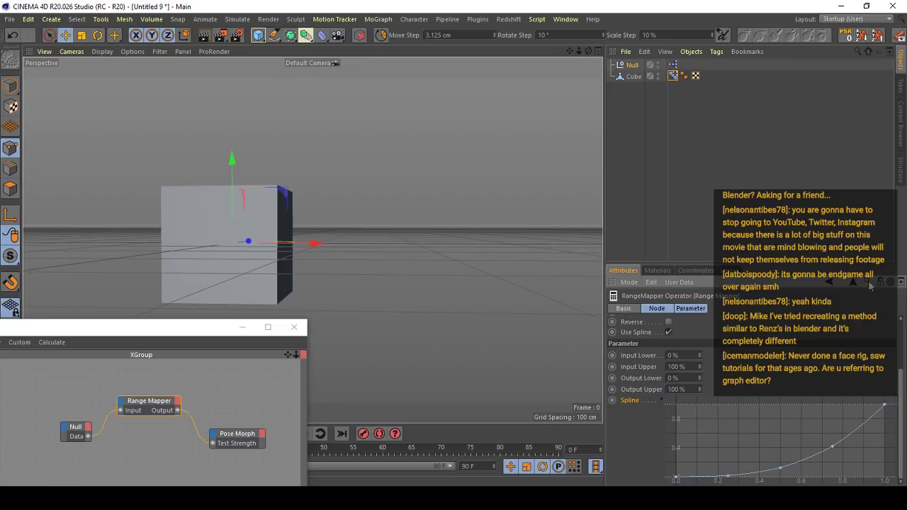
click(901, 281)
drag(731, 160, 355, 134)
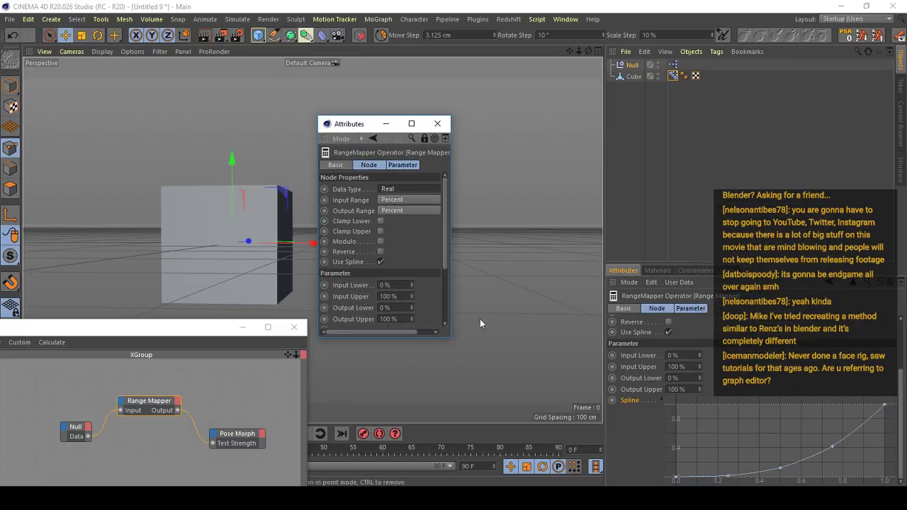
drag(444, 258, 588, 275)
scroll(449, 229, down, 1)
- Open the cube's Pose Morph tag attributes in another separate window and select the null
click(673, 75)
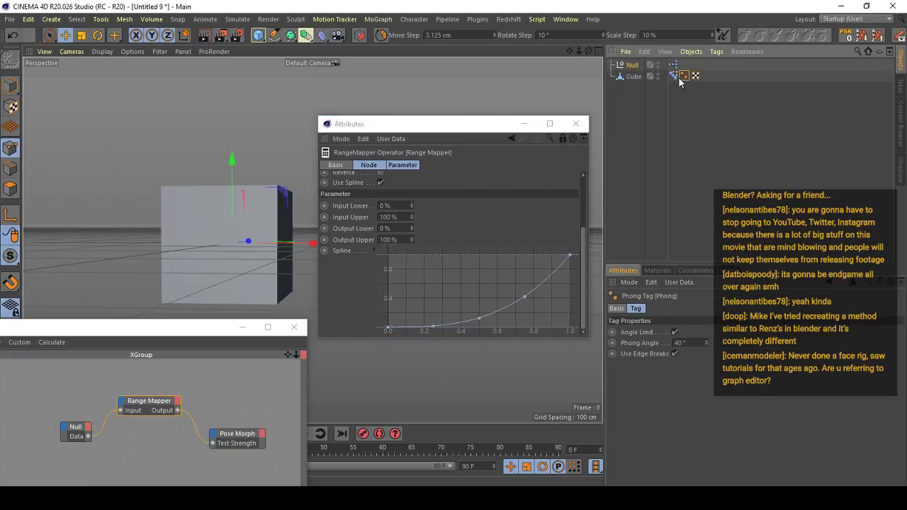
click(900, 282)
drag(745, 164, 203, 102)
click(631, 65)
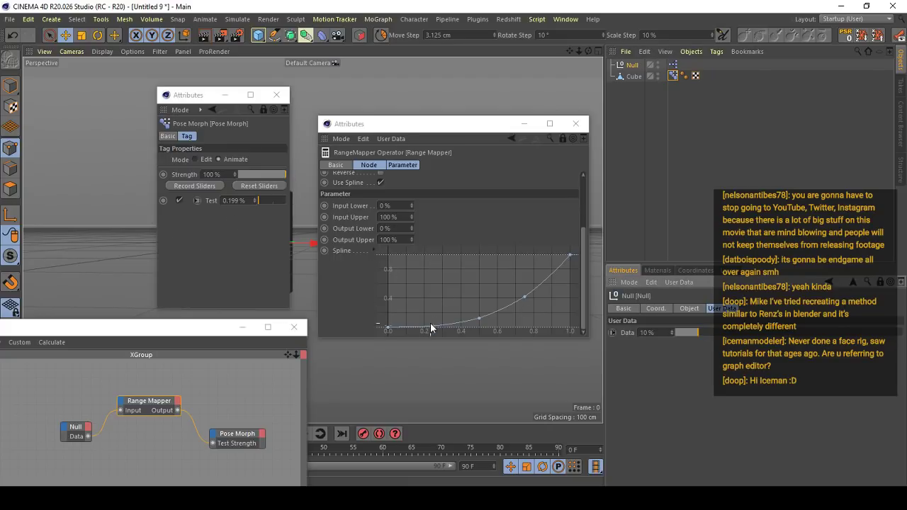
- Raise the Range Mapper spline's second point to about 0.65 and move its attributes window lower
drag(434, 326, 480, 296)
key(ctrl+z)
key(ctrl+z)
drag(435, 325, 433, 282)
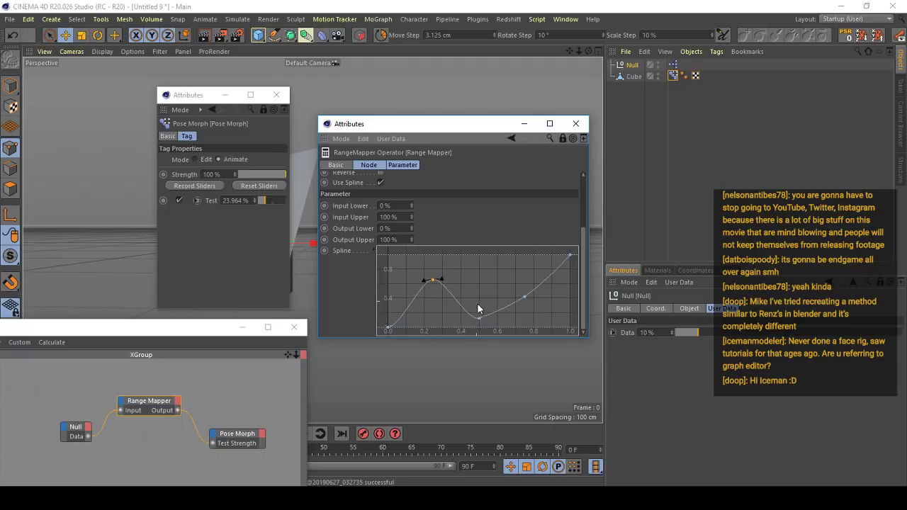
drag(462, 127, 489, 239)
drag(481, 397, 477, 398)
- Clear both attributes windows away from the cube and set the null's Data to 71%
click(619, 238)
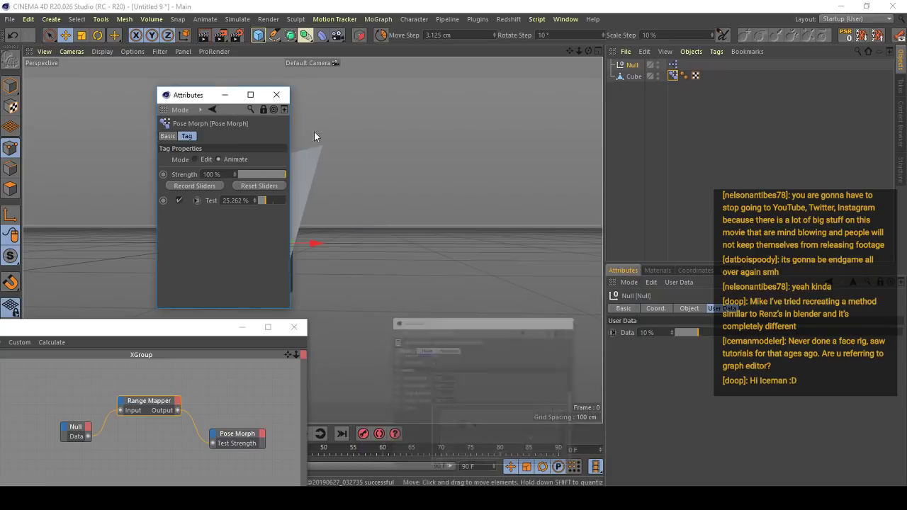
drag(185, 95, 30, 90)
drag(698, 333, 837, 335)
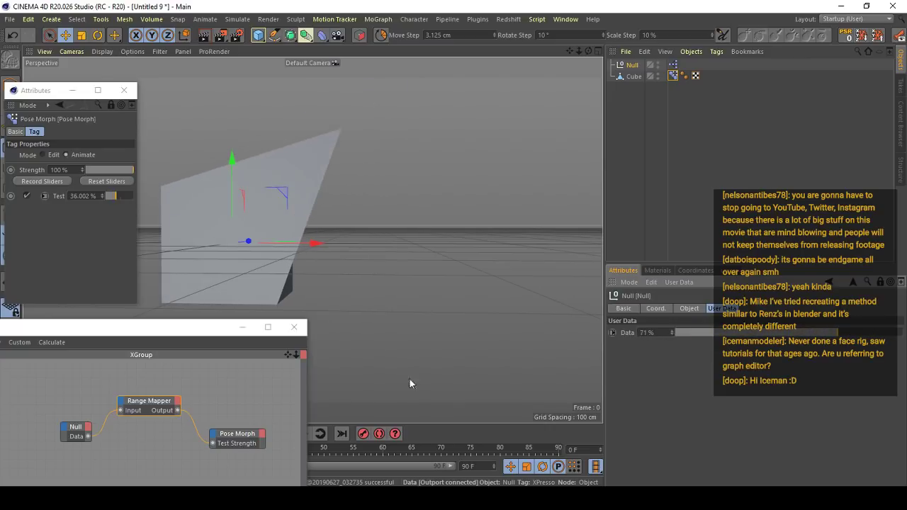
- Raise the Range Mapper spline's remaining low points into a steep rise that levels off, and set the null's Data to 100%
mouse_move(460, 500)
click(580, 441)
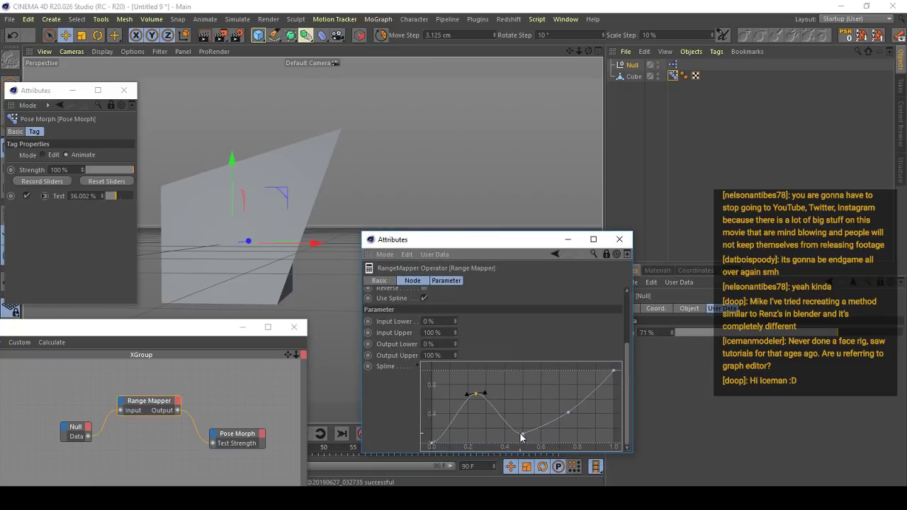
drag(520, 434, 517, 390)
drag(568, 414, 551, 378)
click(518, 388)
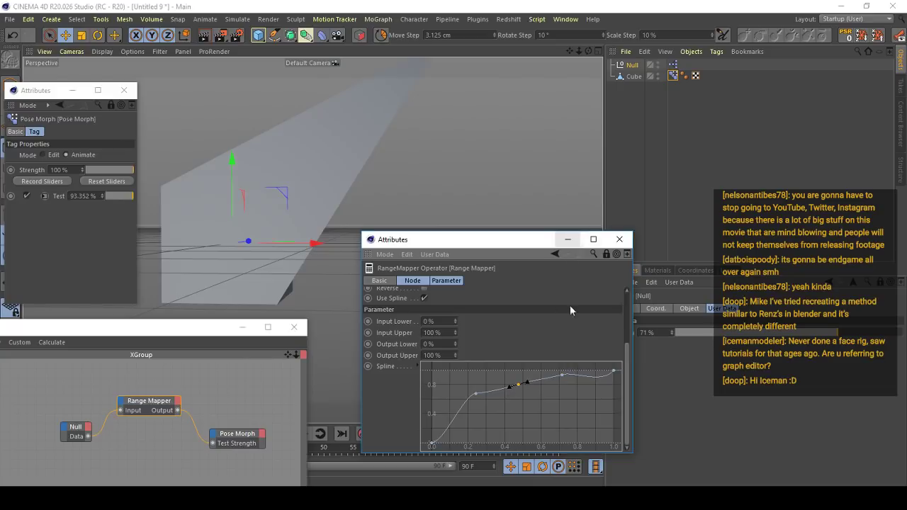
click(562, 379)
drag(561, 378, 601, 374)
click(612, 372)
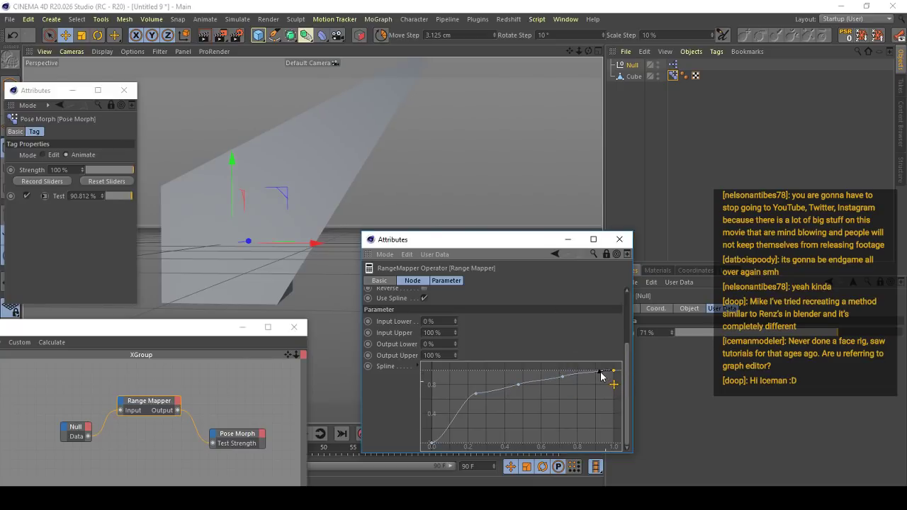
click(563, 376)
click(568, 240)
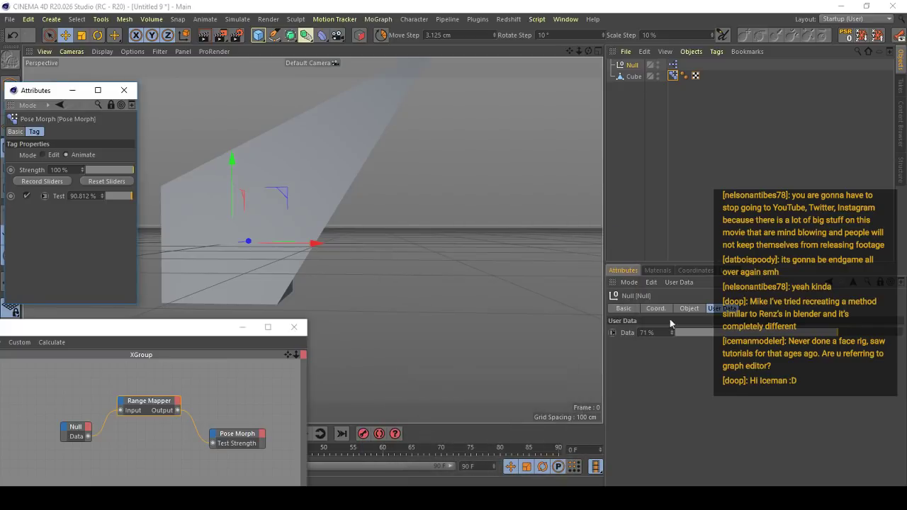
drag(788, 333, 895, 363)
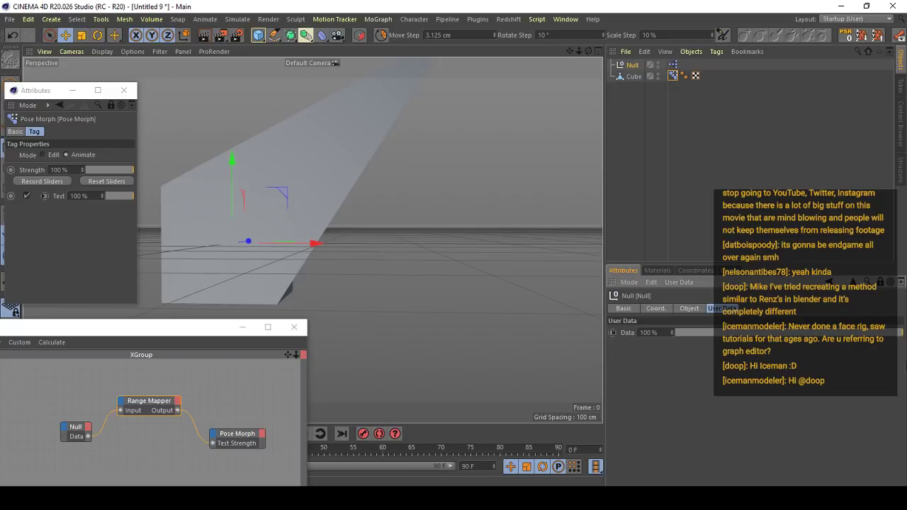
- Close the XPresso graph and the separate Pose Morph attributes window
drag(226, 327, 476, 145)
click(569, 141)
drag(81, 95, 586, 100)
drag(509, 89, 490, 54)
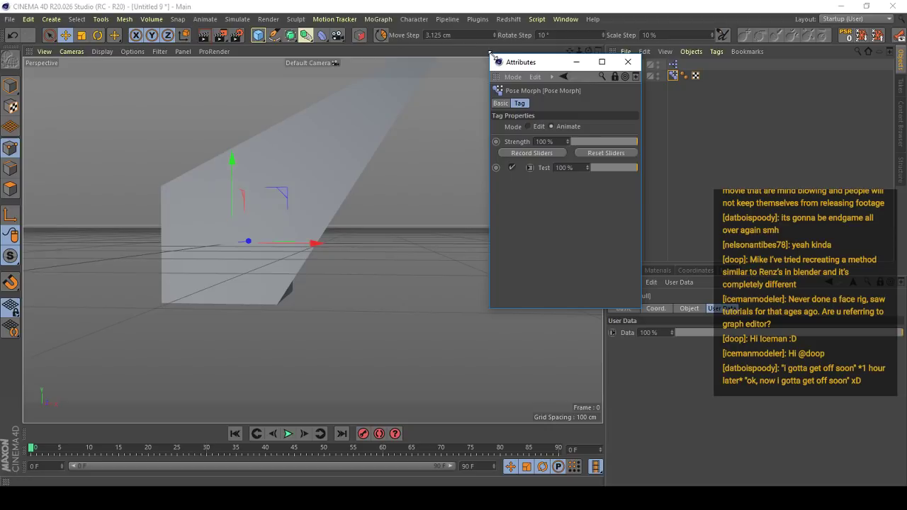
click(628, 62)
key(v)
mouse_move(454, 223)
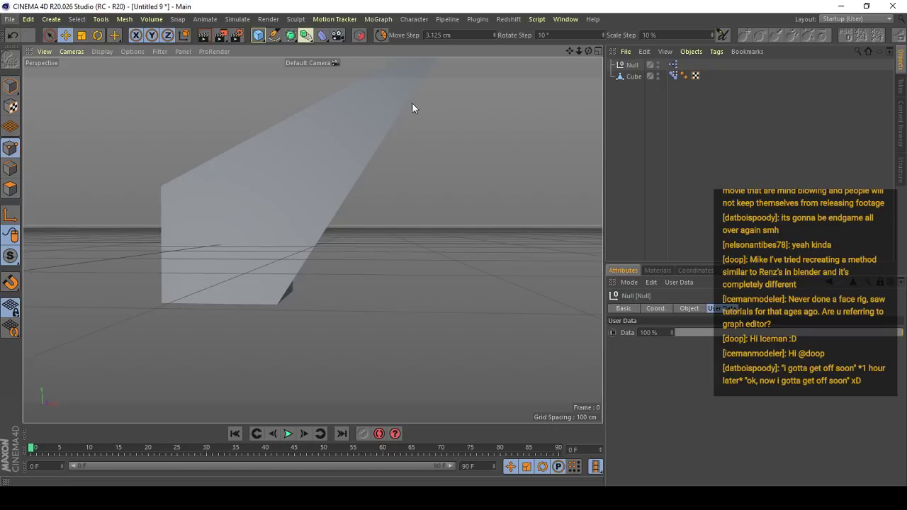
click(12, 18)
click(13, 16)
click(13, 16)
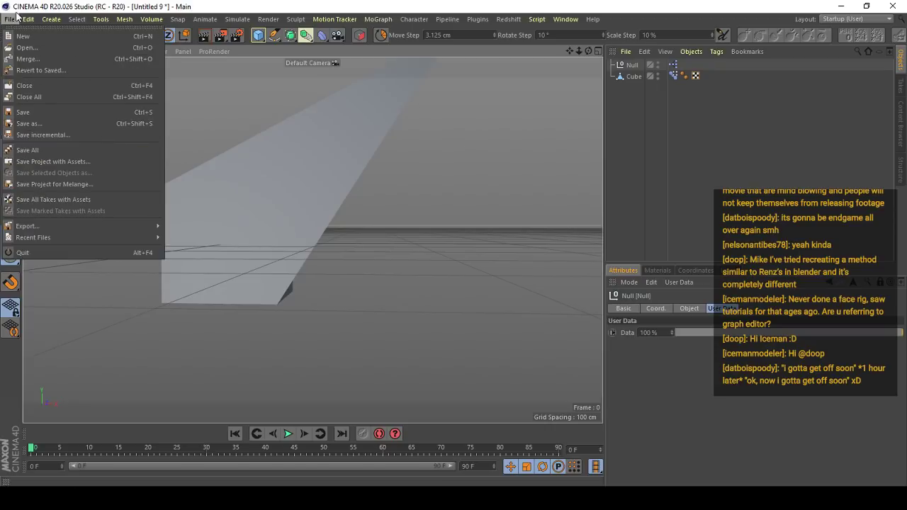
click(13, 16)
click(652, 195)
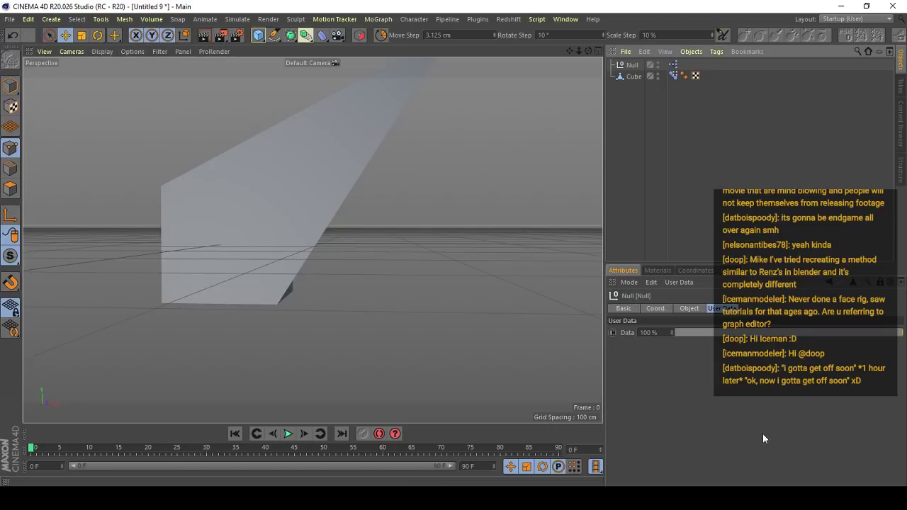
- Switch to Streamlabs OBS and look through the live chat messages and the list of recent events
mouse_move(596, 466)
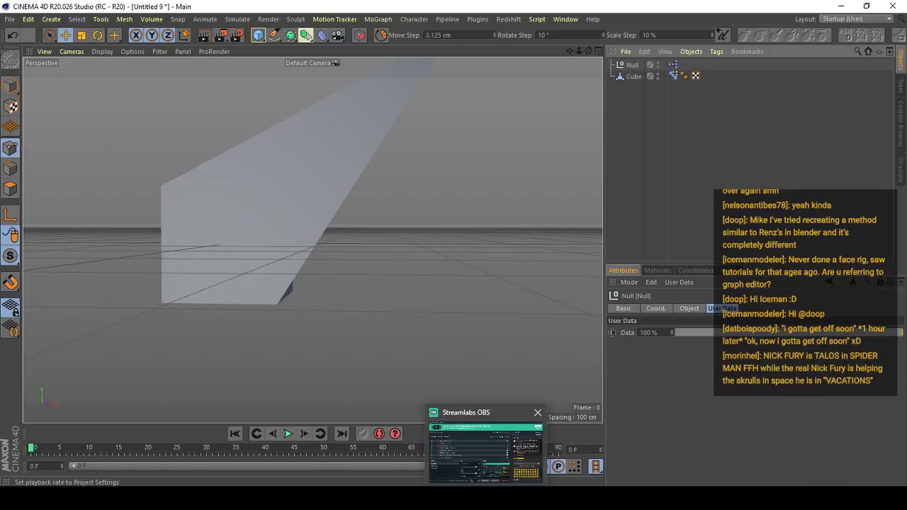
click(530, 476)
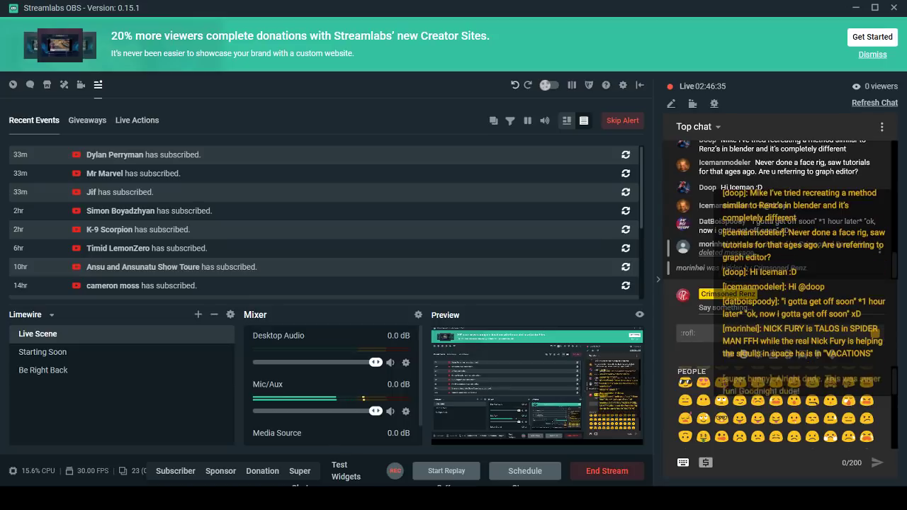
scroll(894, 259, up, 5)
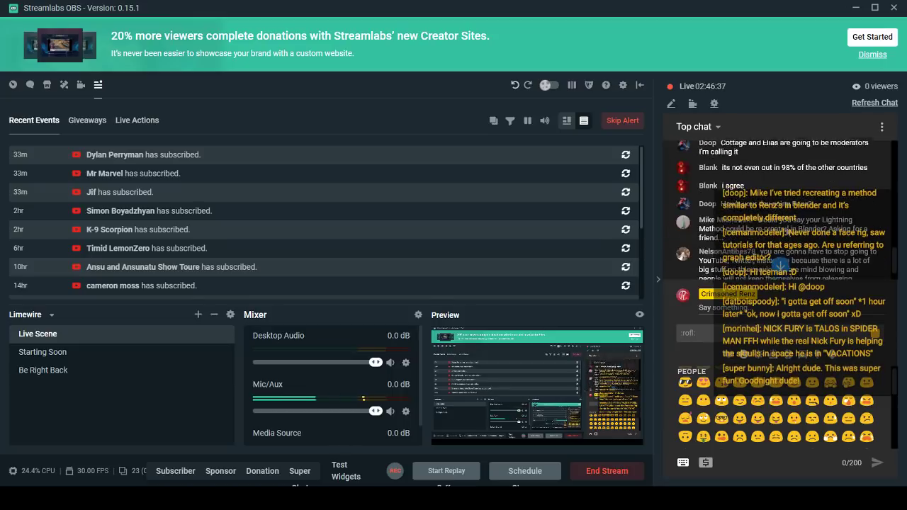
scroll(899, 209, down, 3)
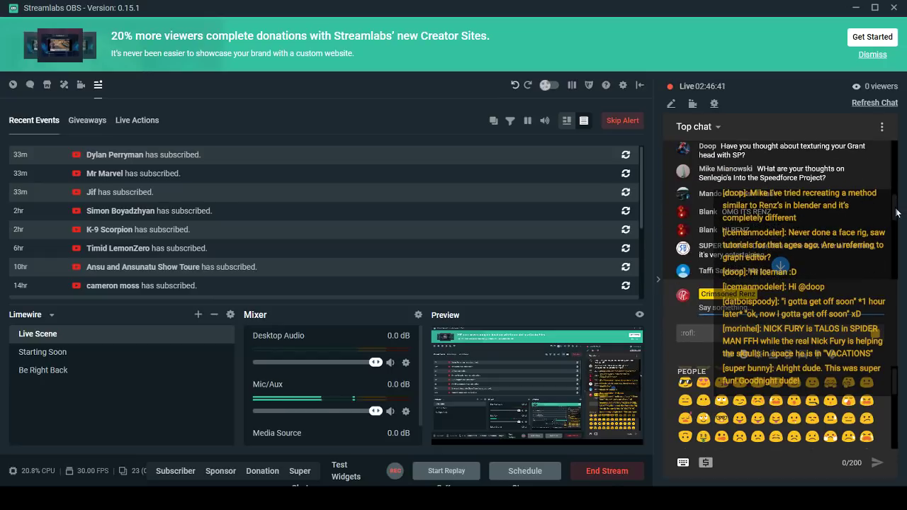
scroll(896, 212, down, 3)
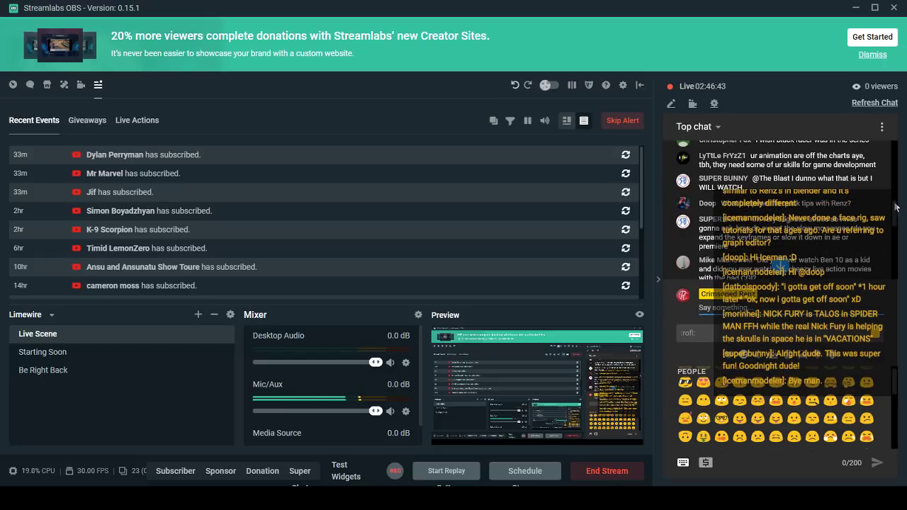
scroll(894, 213, up, 3)
scroll(781, 266, down, 3)
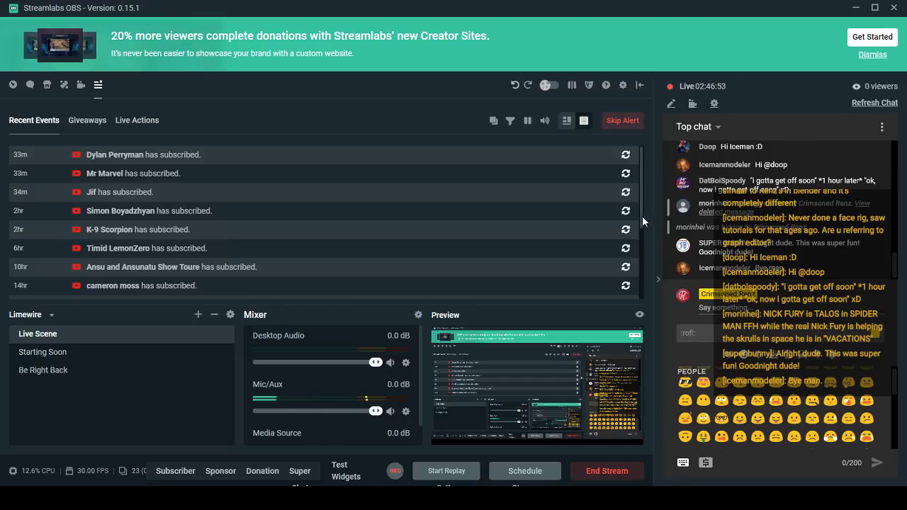
drag(641, 213, 640, 247)
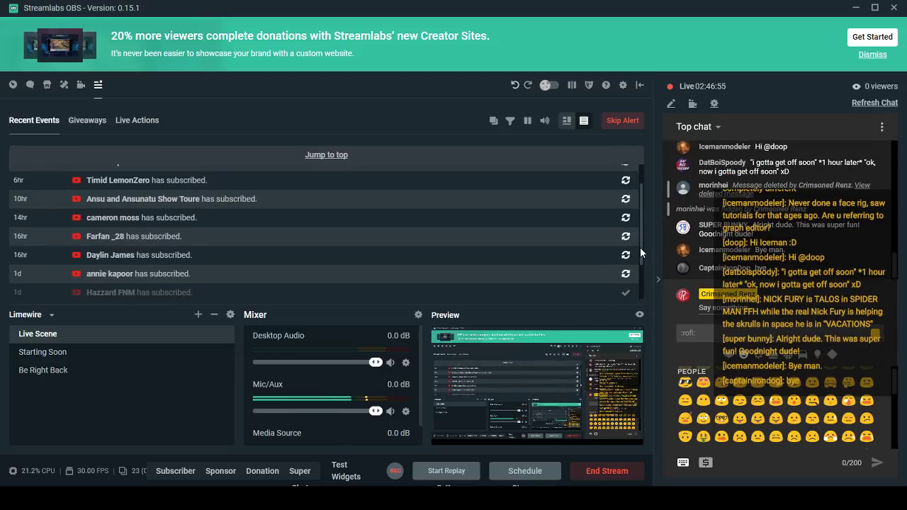